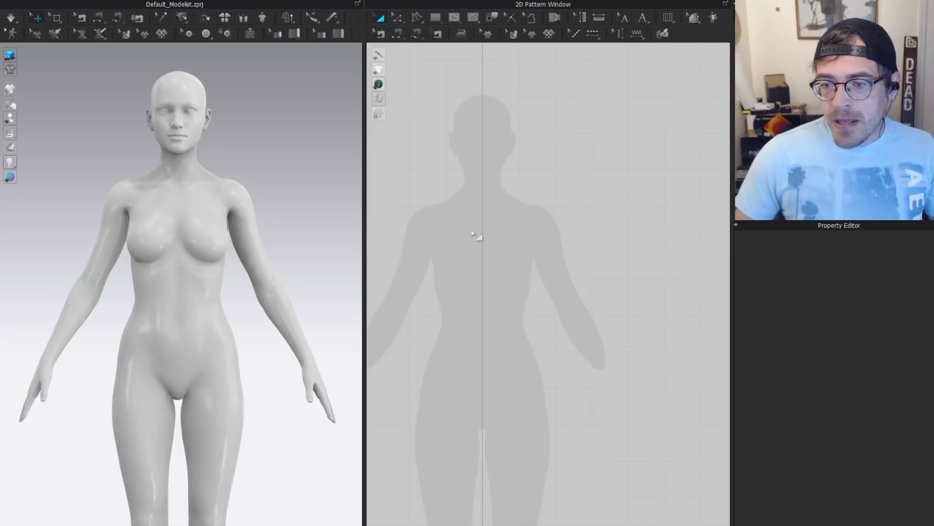
Draw a rectangular pattern piece about 513 mm tall over one half of the avatar's torso silhouette.
right_drag(472, 233, 574, 215)
key(s)
drag(480, 160, 589, 348)
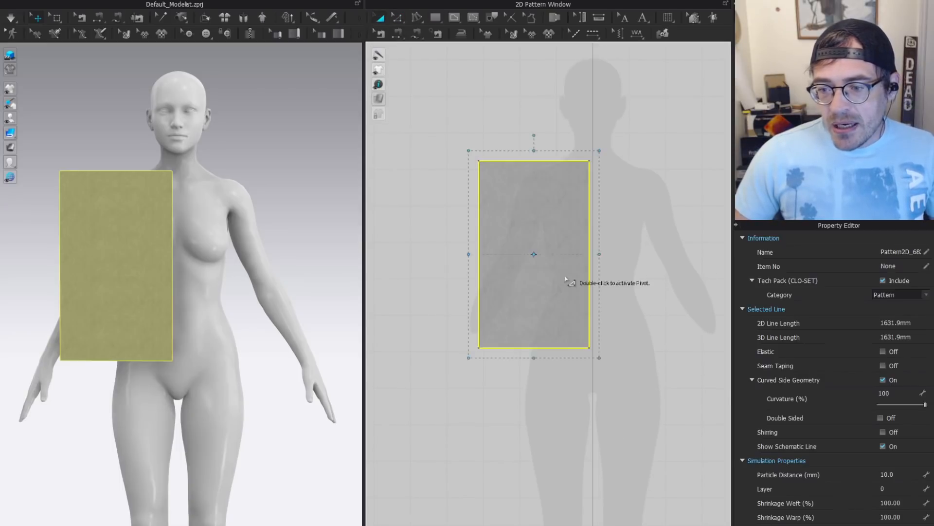
Move the rectangle's outer side edge inward, narrowing the piece to about 231 mm.
scroll(545, 273, up, 3)
key(z)
click(434, 227)
drag(434, 226, 475, 224)
Add points on the piece's upper edge and centre edge, and turn the corner between them into a concave neckline curve.
right_drag(605, 122, 560, 158)
key(v)
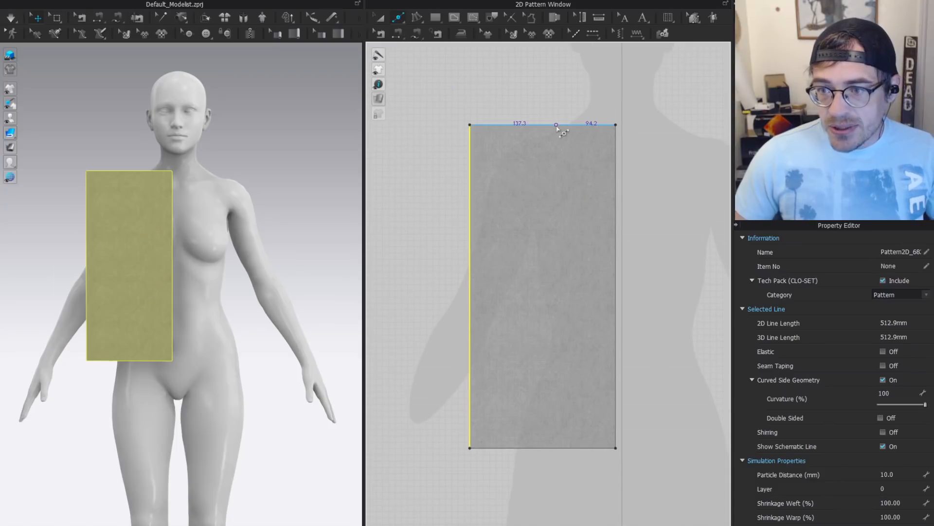
click(616, 175)
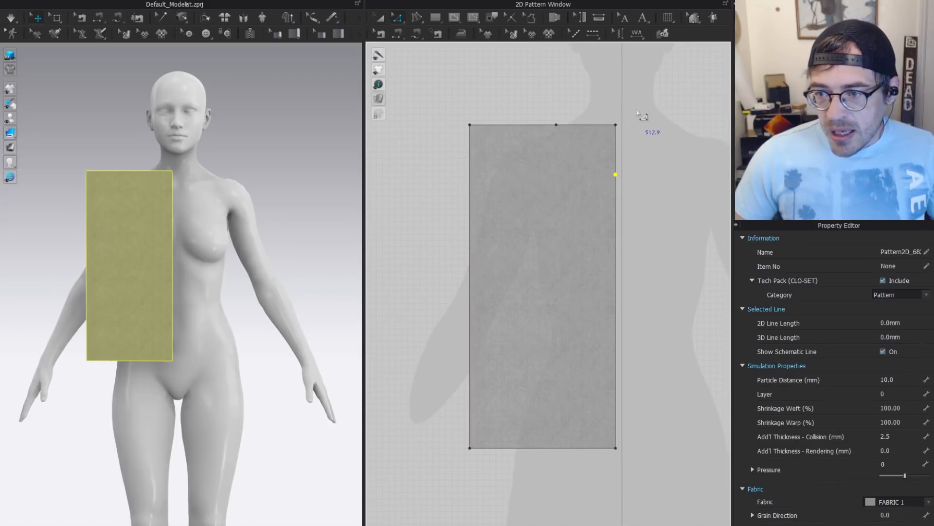
click(616, 125)
drag(616, 125, 579, 164)
click(511, 254)
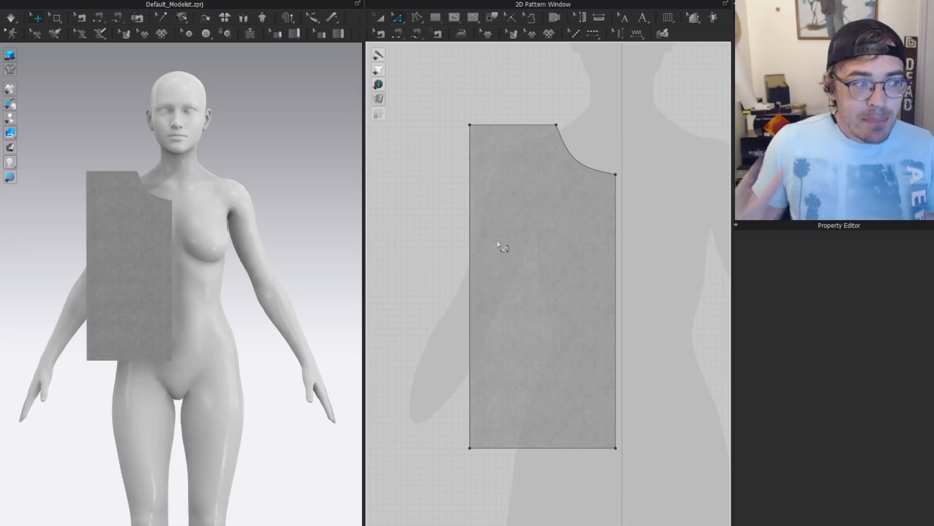
Add a point on the outer side edge and move the upper outer corner inward to narrow the shoulder.
click(494, 125)
click(469, 272)
drag(470, 125, 493, 125)
drag(480, 232, 488, 249)
key(ctrl+z)
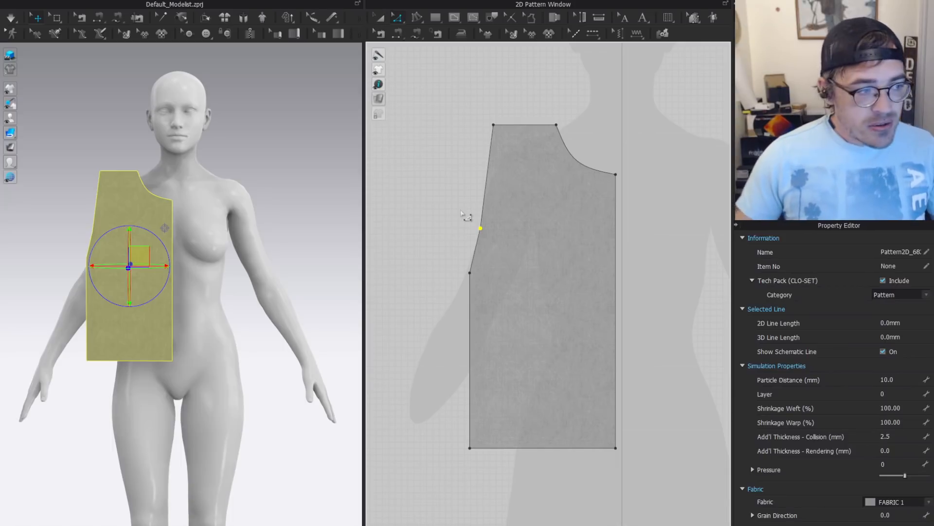
Move an added point on the armhole edge inward and lower the outer shoulder corner to slope the shoulder.
key(v)
click(471, 224)
drag(480, 228, 495, 249)
key(z)
drag(494, 125, 484, 142)
Bend the straight armhole segments of the bodice piece into a smooth curve.
scroll(533, 234, down, 2)
click(500, 249)
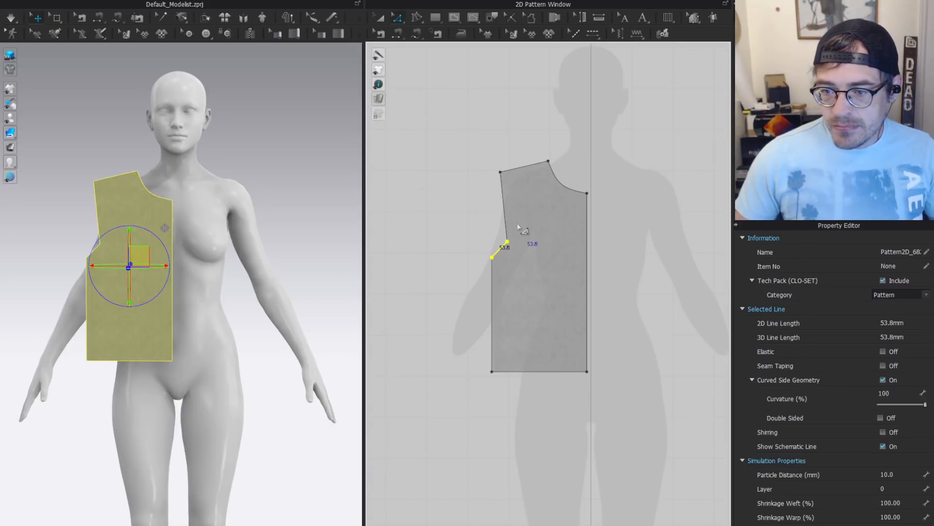
click(507, 242)
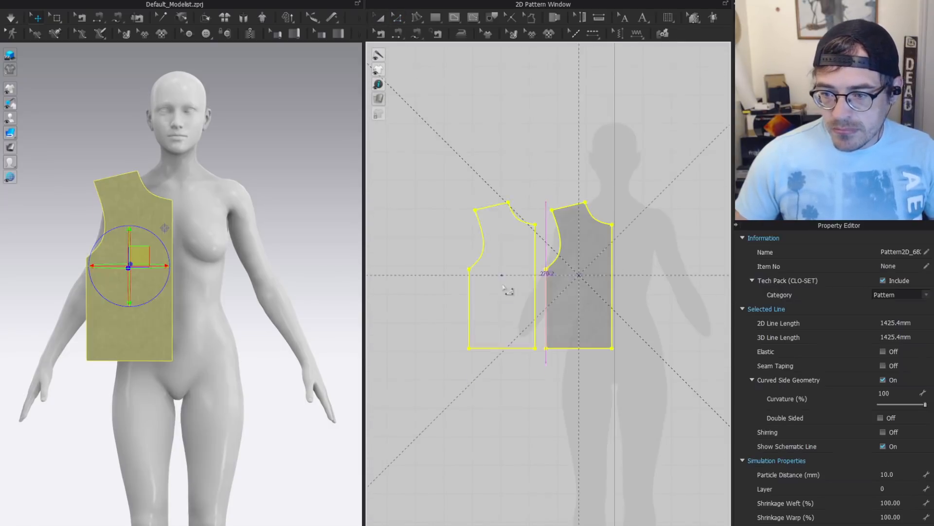
Paste a copy of the bodice piece beside the outer edge of the original.
click(506, 289)
right_drag(234, 197, 242, 217)
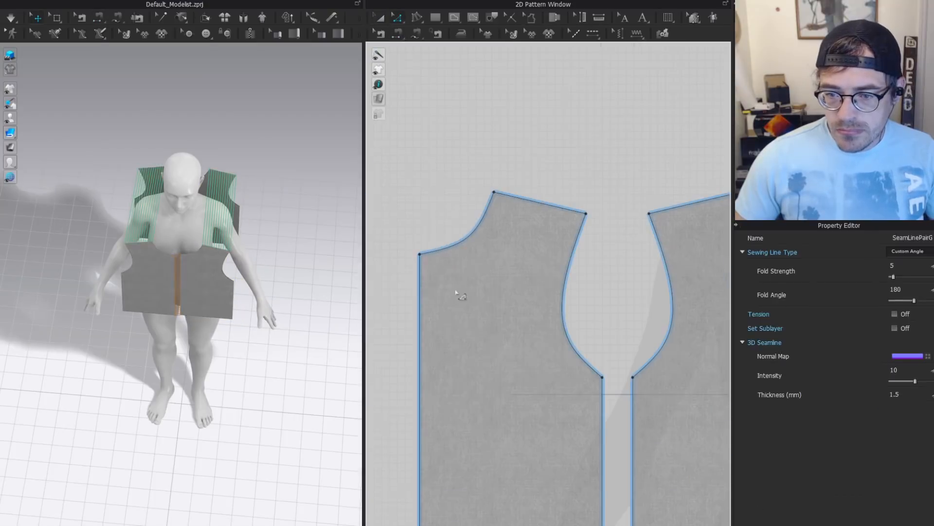
scroll(491, 228, up, 2)
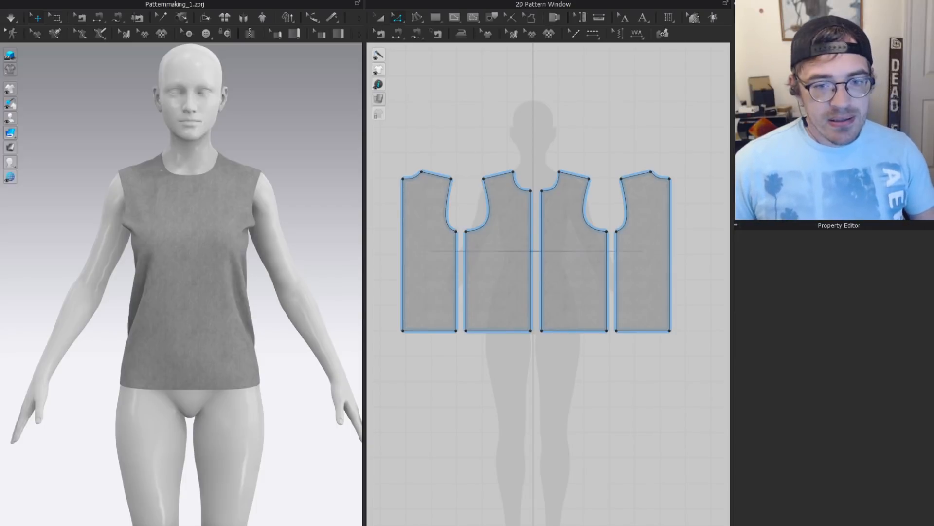
scroll(201, 223, up, 3)
right_drag(201, 223, 208, 254)
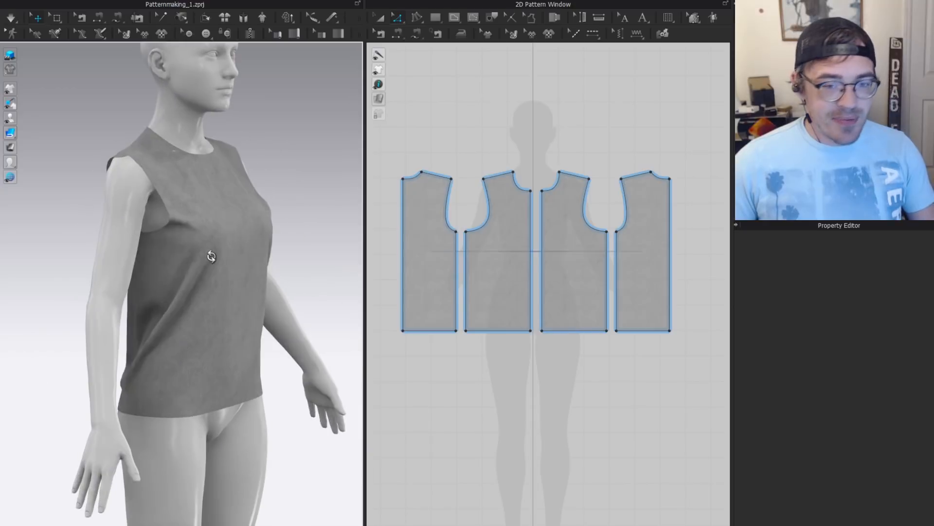
key(2)
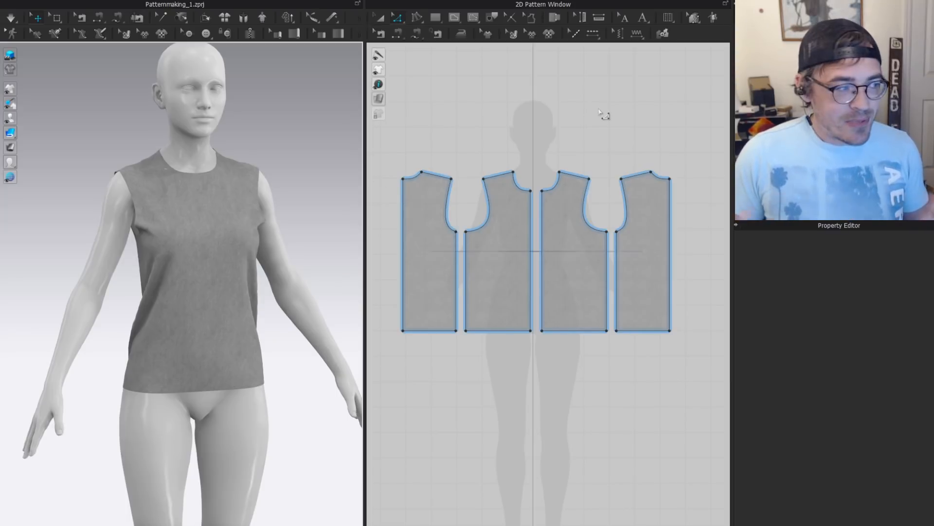
Draw a vertical diamond-shaped dart about 48 mm wide on the front piece, running from the chest almost to the hem.
click(454, 18)
click(479, 72)
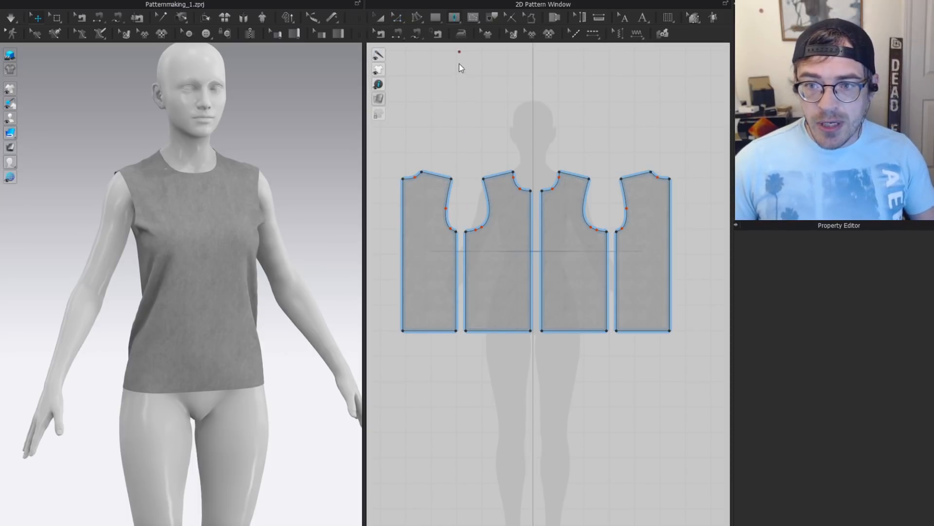
click(454, 18)
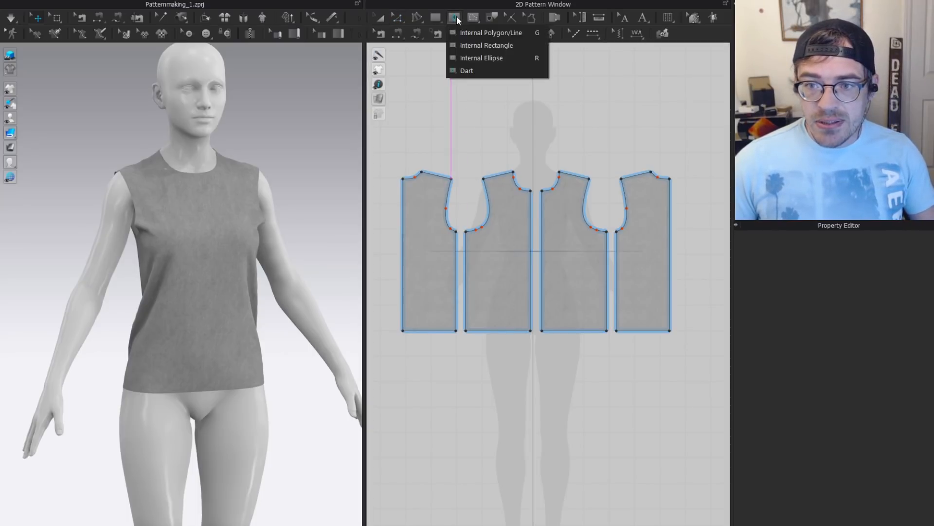
click(466, 71)
scroll(497, 240, up, 5)
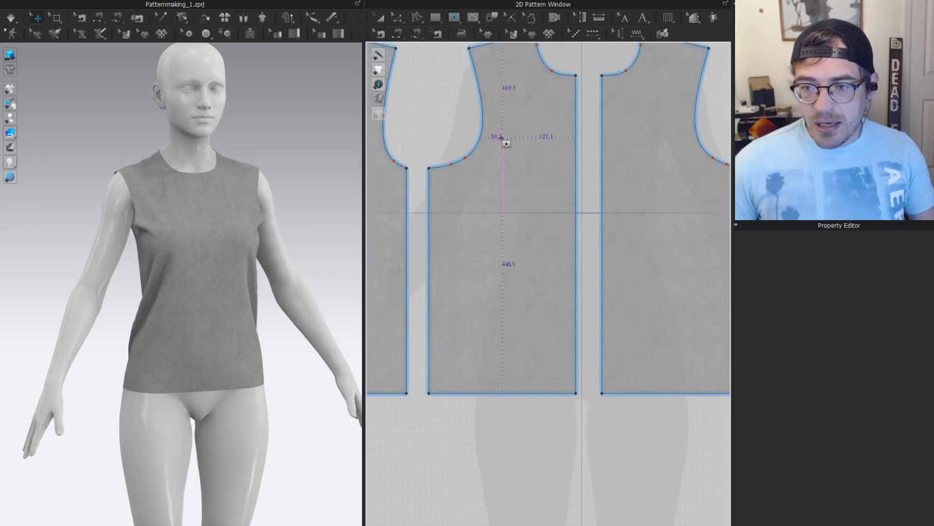
drag(504, 116, 536, 376)
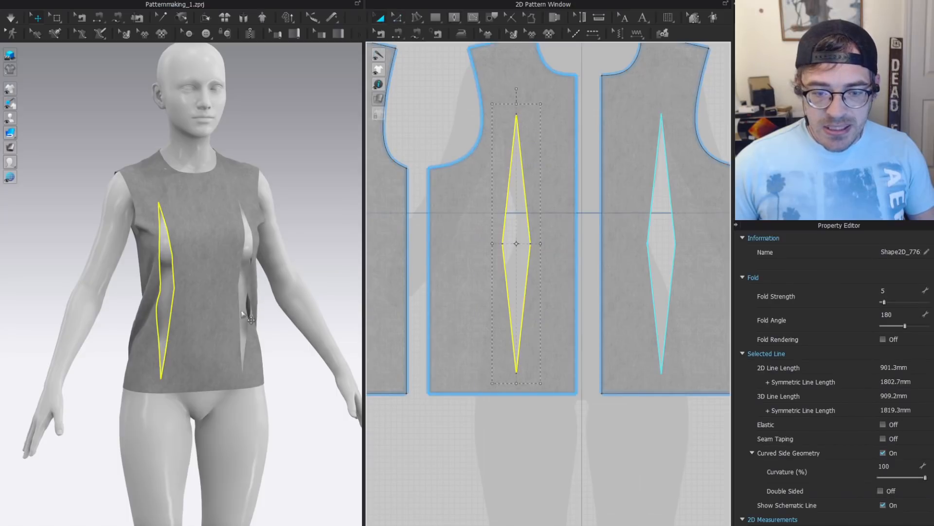
Shift the dart slightly toward the centre front.
scroll(247, 315, down, 1)
scroll(471, 267, down, 2)
drag(510, 241, 516, 241)
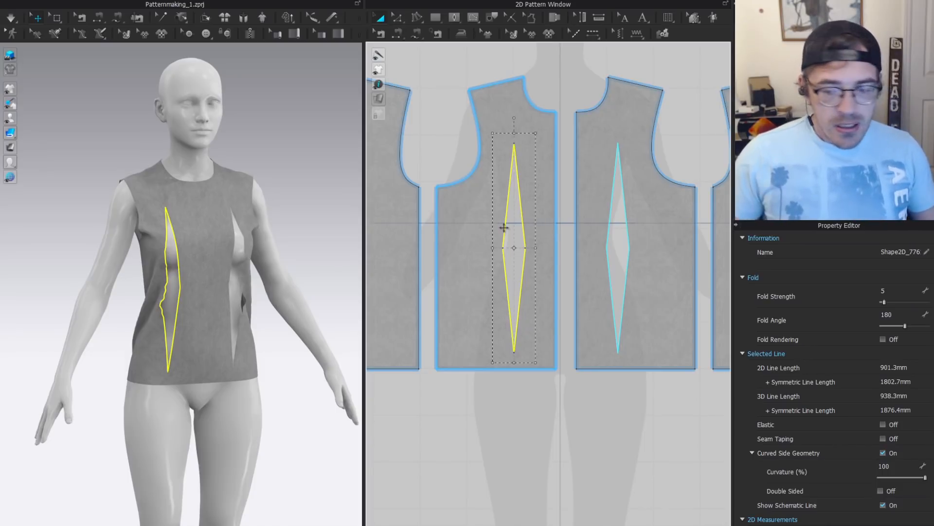
Draw an internal line across the dart's widest points to measure its width, and check the front piece's hem length.
key(z)
scroll(526, 214, up, 5)
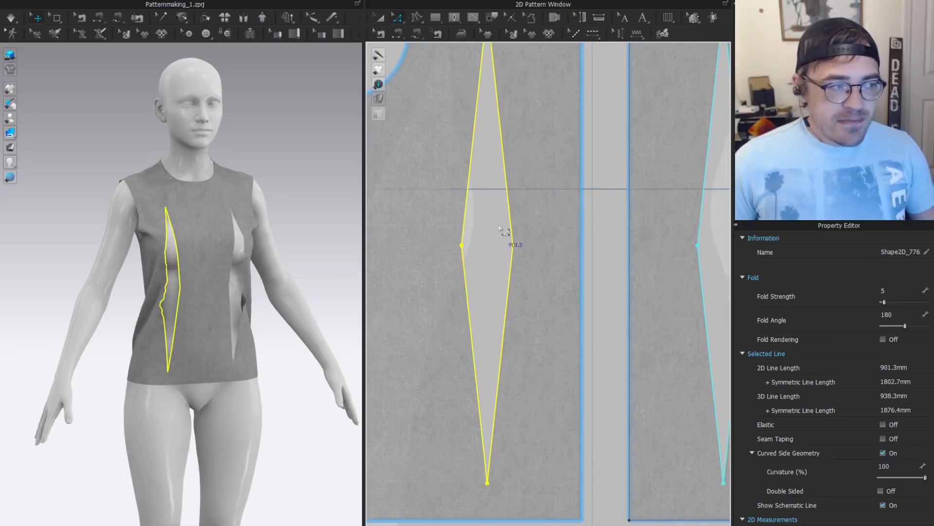
key(g)
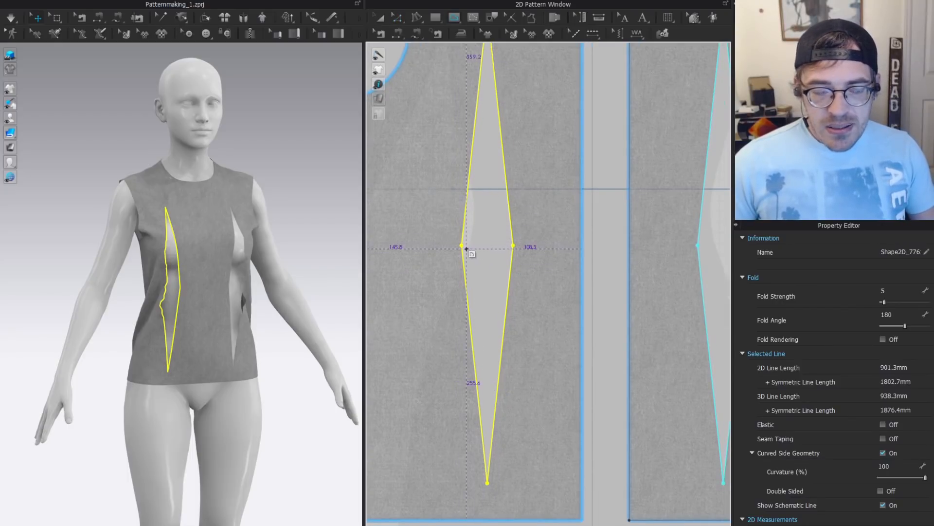
scroll(475, 253, down, 3)
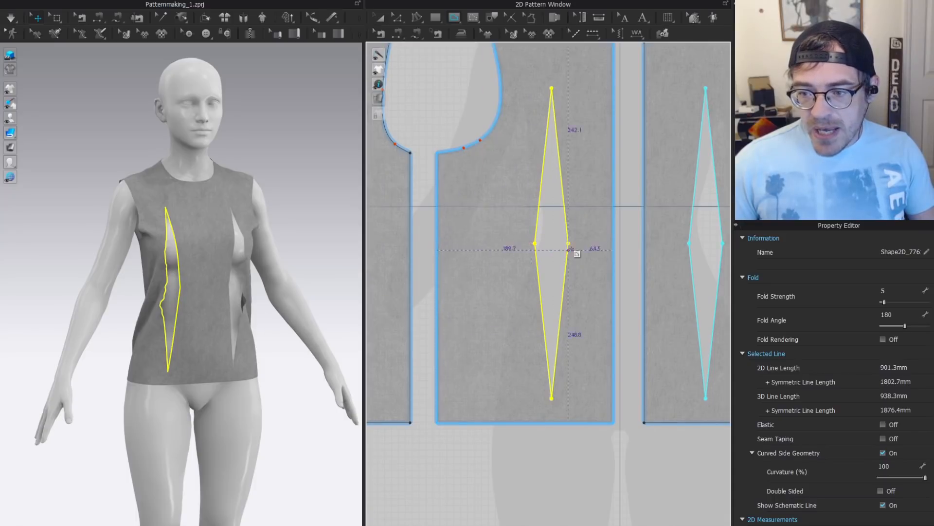
scroll(541, 242, up, 3)
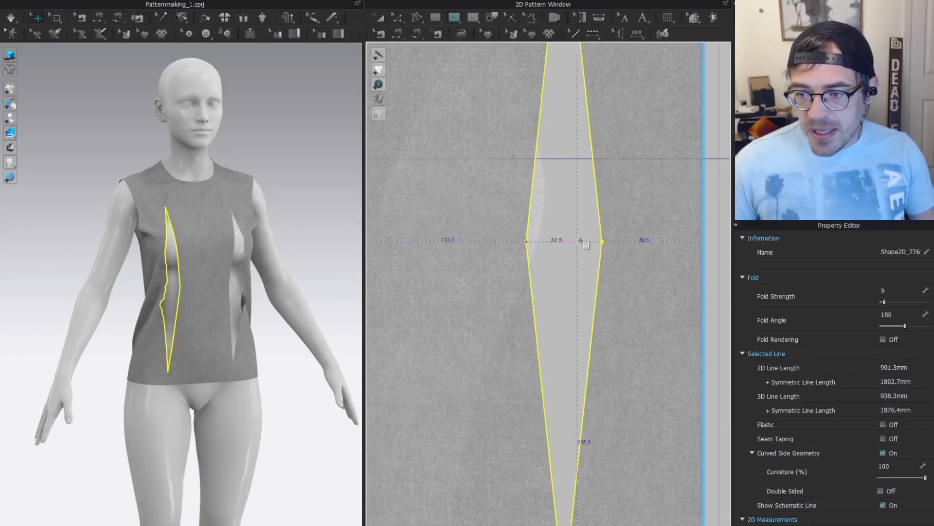
double_click(602, 241)
key(z)
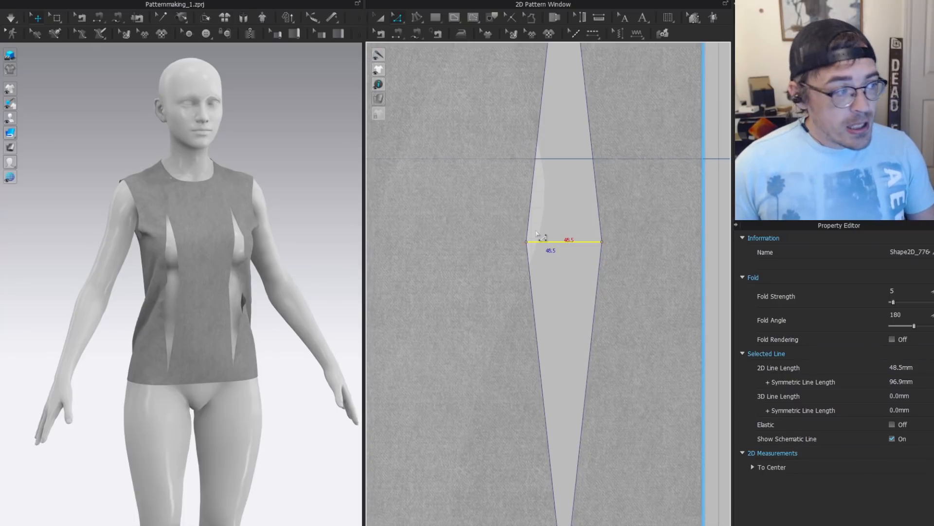
scroll(538, 236, down, 5)
click(504, 398)
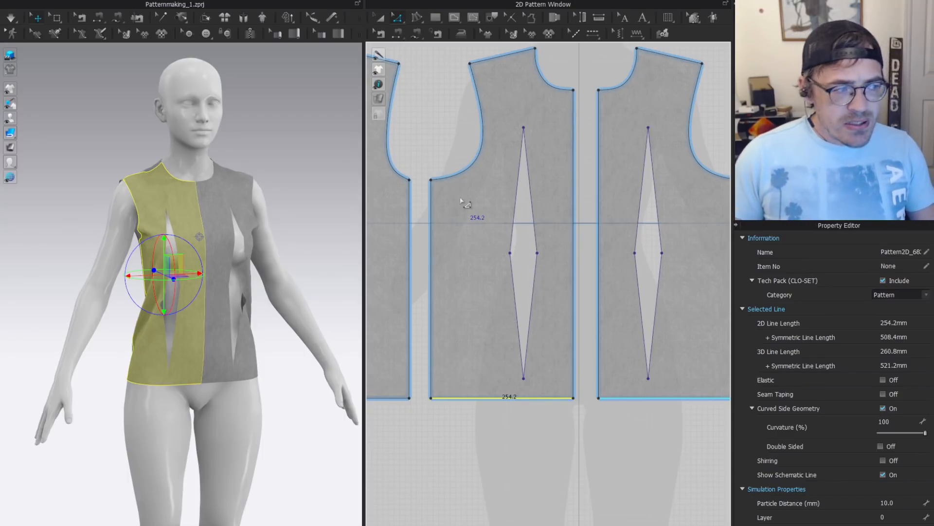
Select the front piece with the dart and hide it in the 3D view to expose the avatar's torso.
key(a)
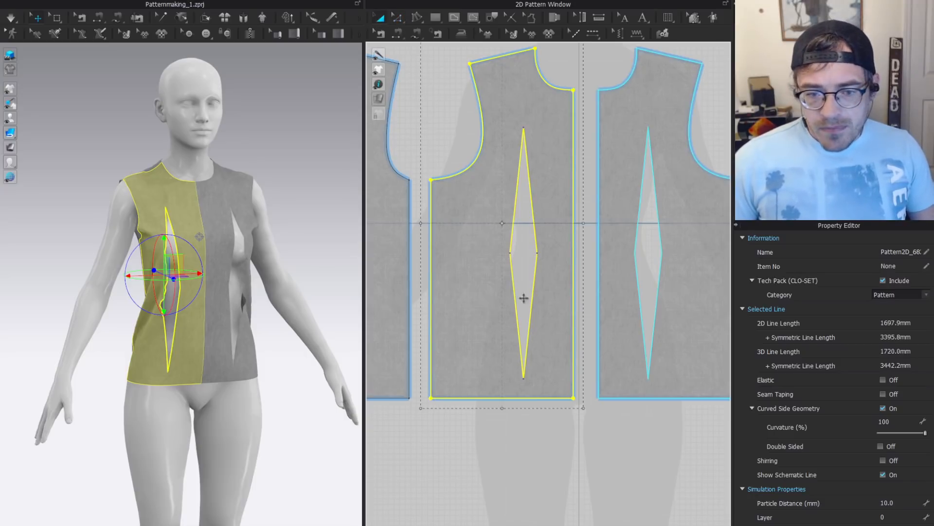
right_drag(526, 298, 619, 276)
key(shift+q)
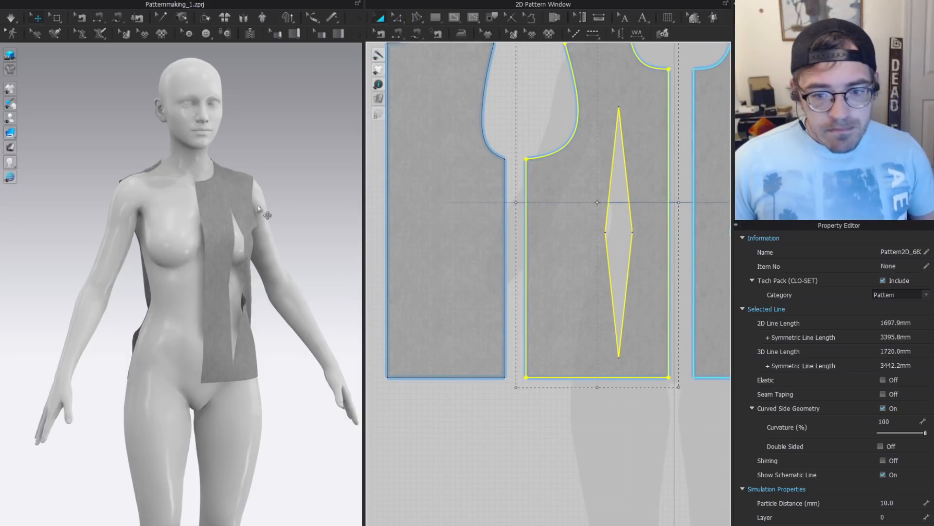
scroll(229, 307, up, 3)
scroll(185, 292, up, 5)
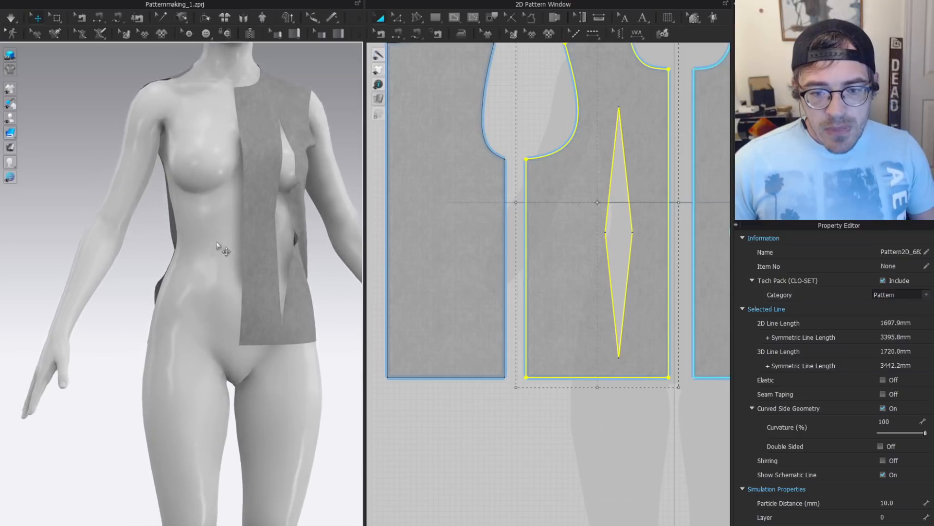
Examine the exposed waist of the avatar and compare it with the dart's two widest points on the front piece.
click(196, 219)
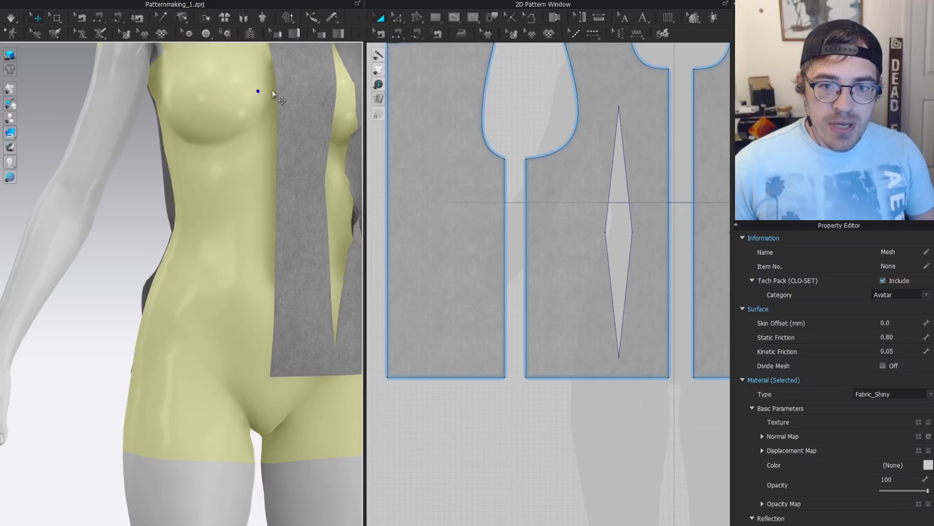
click(156, 95)
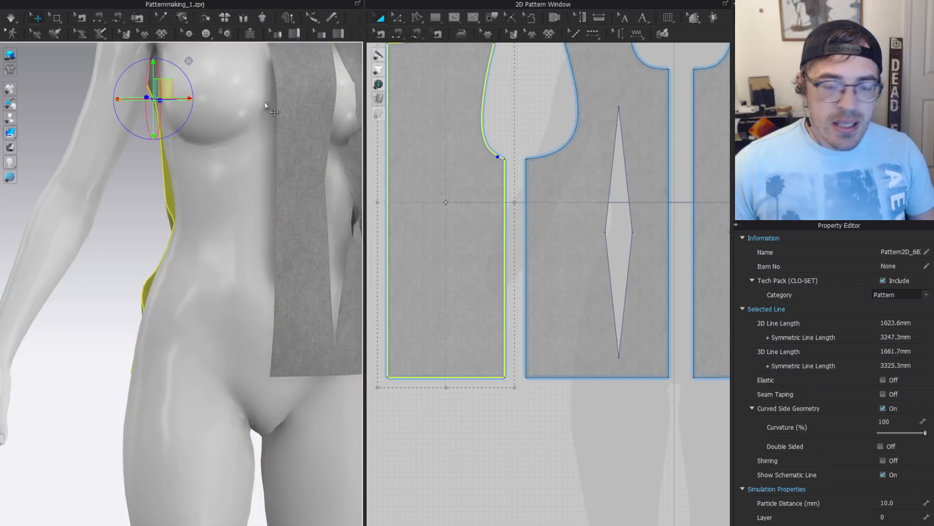
click(234, 162)
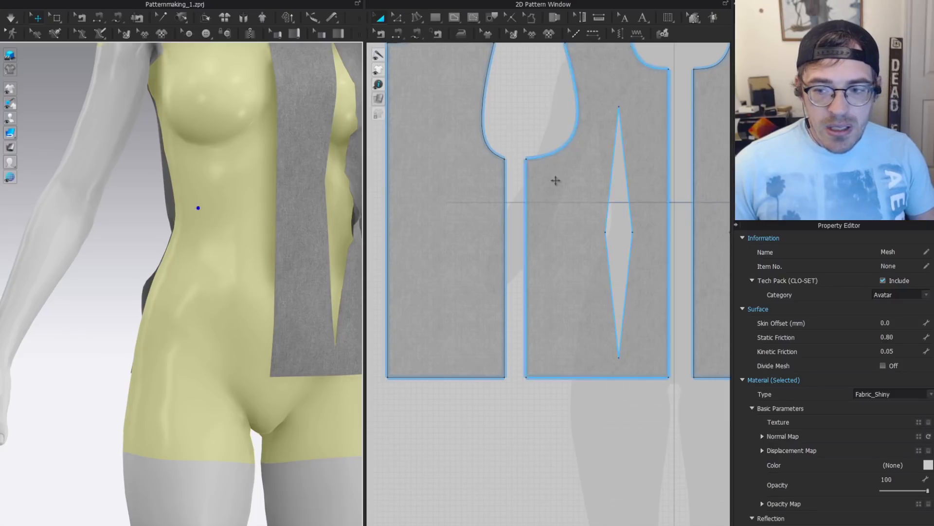
key(z)
scroll(598, 179, up, 2)
middle_drag(673, 199, 607, 188)
key(a)
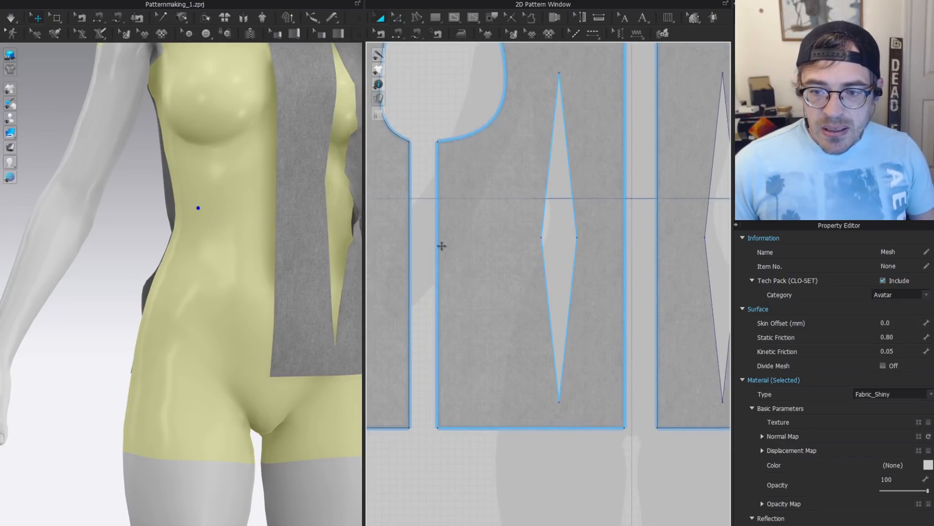
scroll(584, 236, up, 3)
key(g)
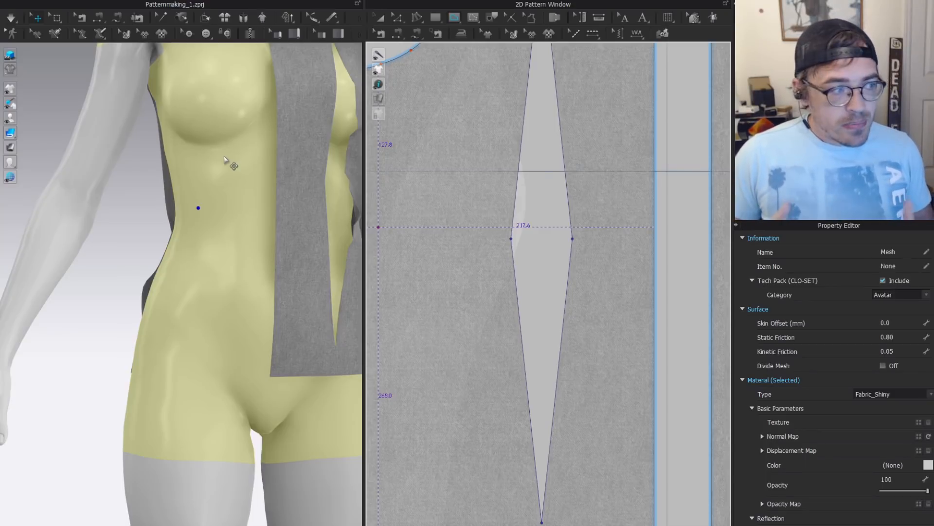
key(z)
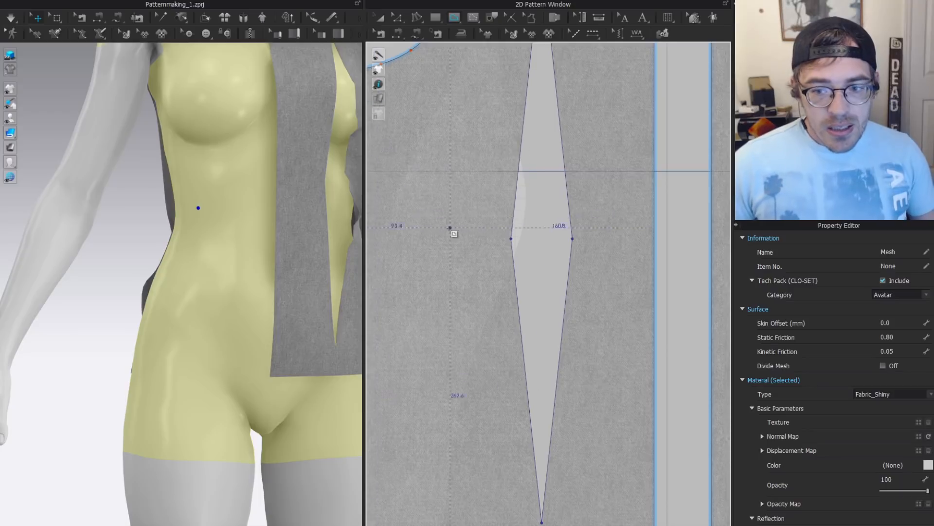
scroll(565, 228, down, 3)
click(525, 265)
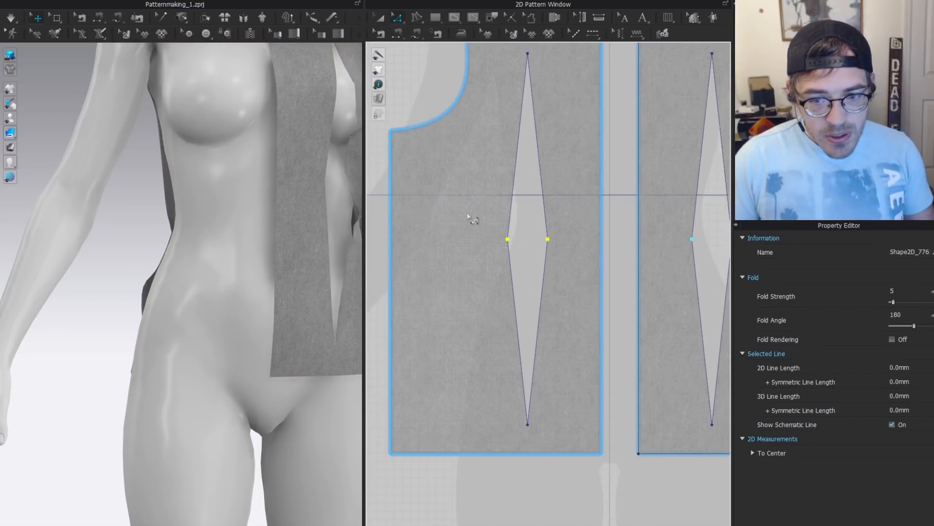
right_drag(224, 231, 192, 220)
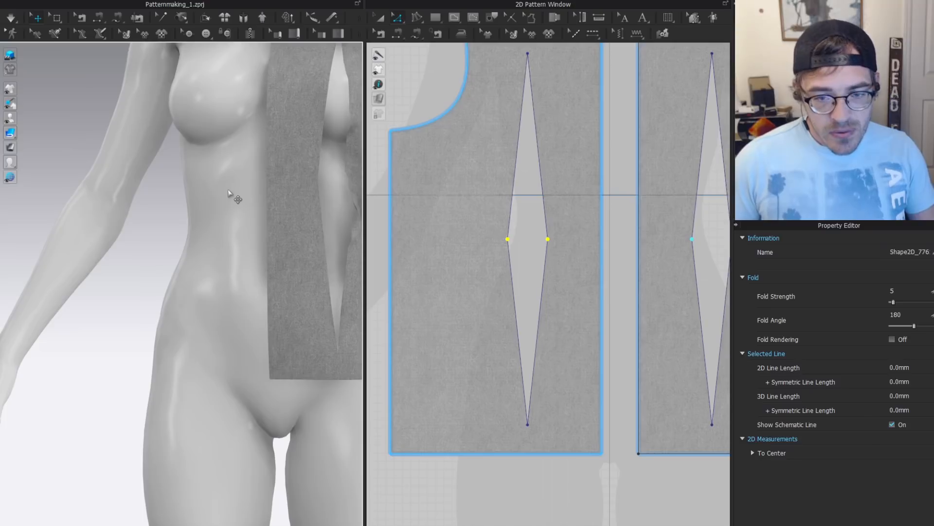
Reselect the front piece with the dart and show it on the avatar again.
key(a)
click(473, 223)
scroll(494, 236, down, 5)
shift+click(441, 232)
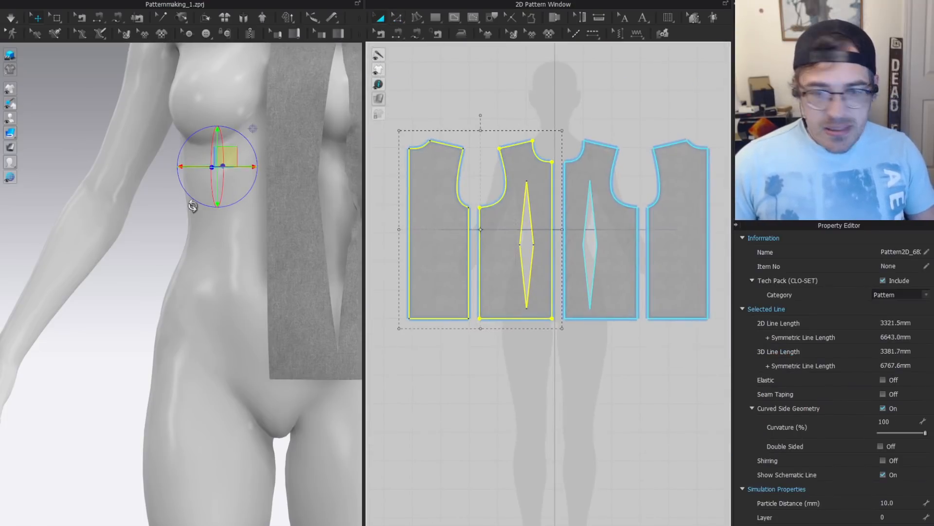
click(484, 225)
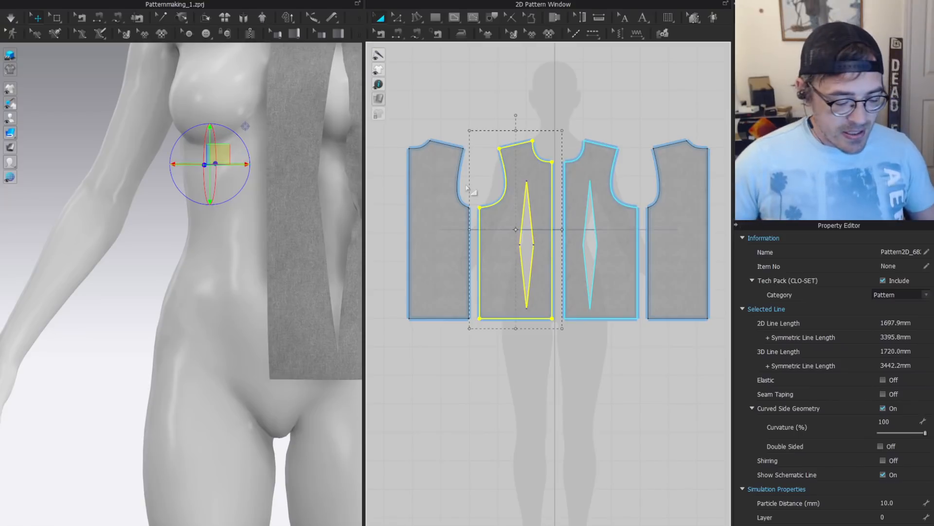
scroll(284, 223, up, 3)
scroll(496, 238, up, 5)
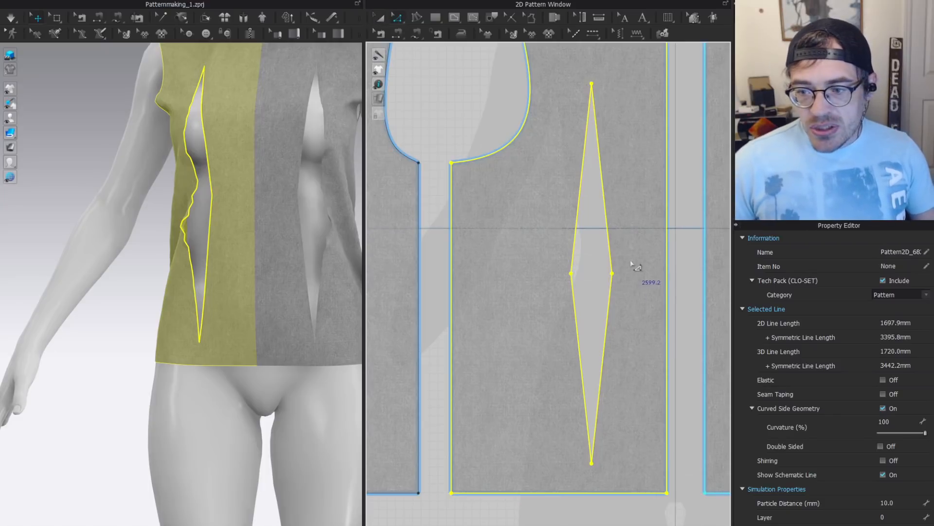
Move the two widest points of the front dart down together toward the avatar's waist.
key(z)
drag(628, 246, 521, 298)
scroll(564, 294, up, 3)
right_drag(216, 207, 278, 230)
click(194, 205)
drag(660, 228, 567, 341)
scroll(591, 270, up, 2)
Mark spots on the front piece at the avatar's waist and compare their pattern location with the dart's widest points.
key(a)
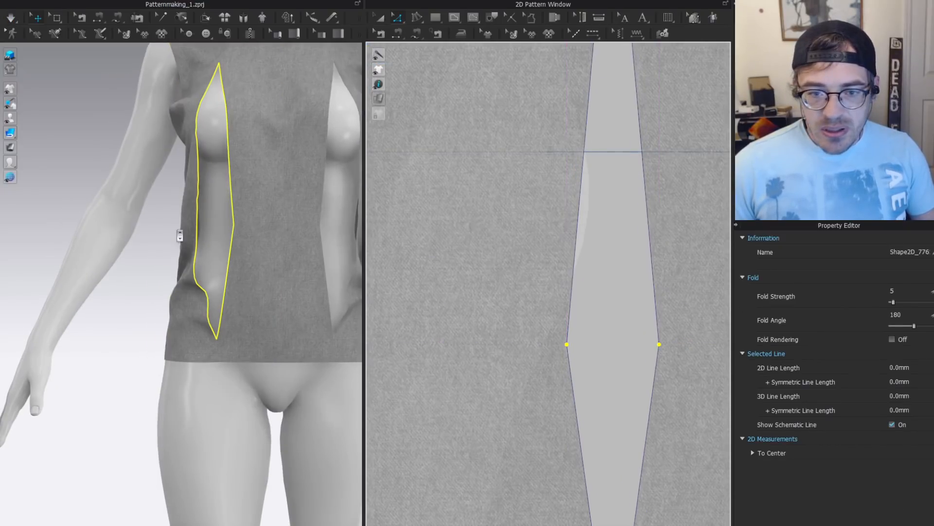
click(184, 219)
right_drag(242, 228, 236, 228)
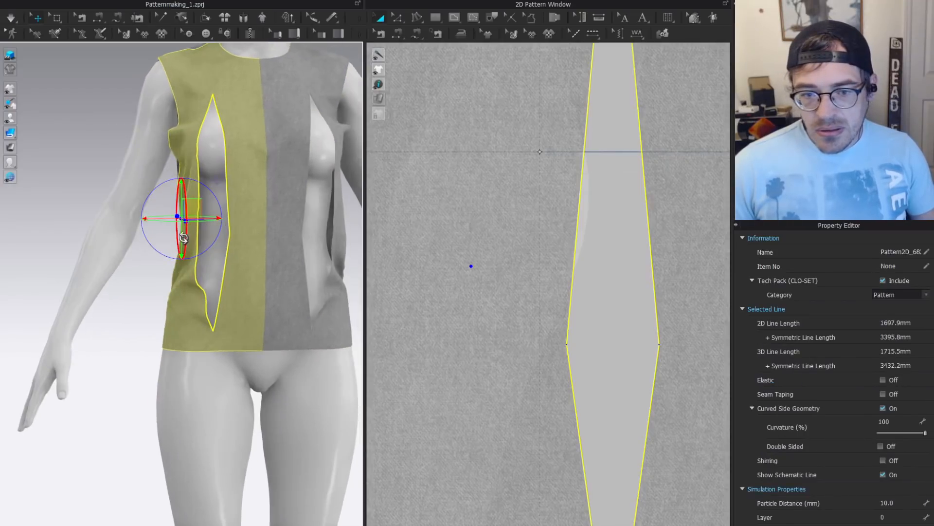
click(232, 232)
scroll(598, 296, down, 3)
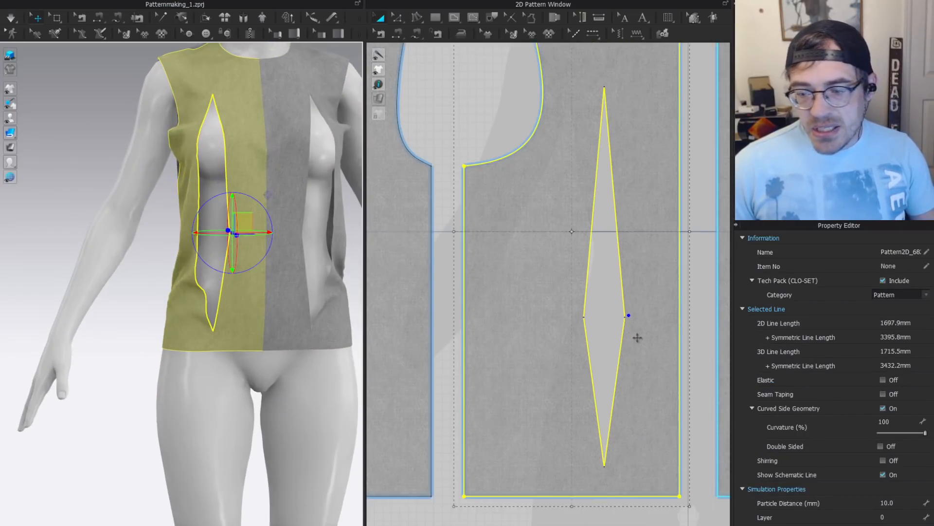
scroll(546, 293, up, 2)
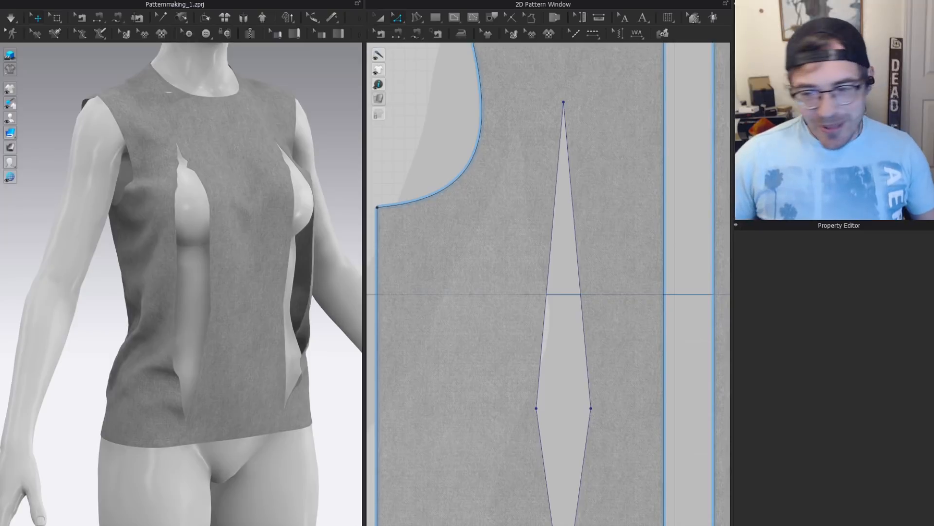
Sew the front dart's two upper legs together and its two lower legs together, and simulate the top to close the darts.
scroll(618, 262, down, 3)
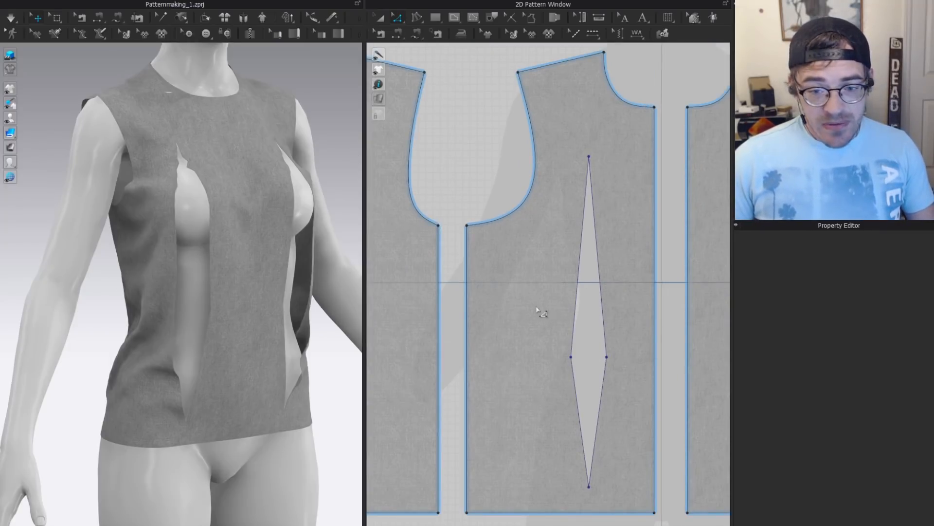
right_drag(544, 311, 436, 253)
key(n)
click(464, 256)
click(493, 260)
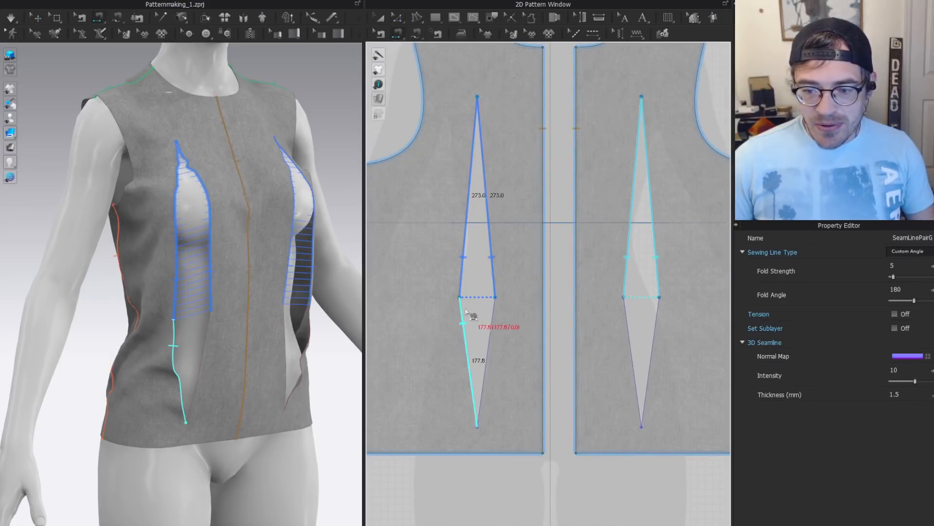
click(463, 307)
click(494, 323)
key(space)
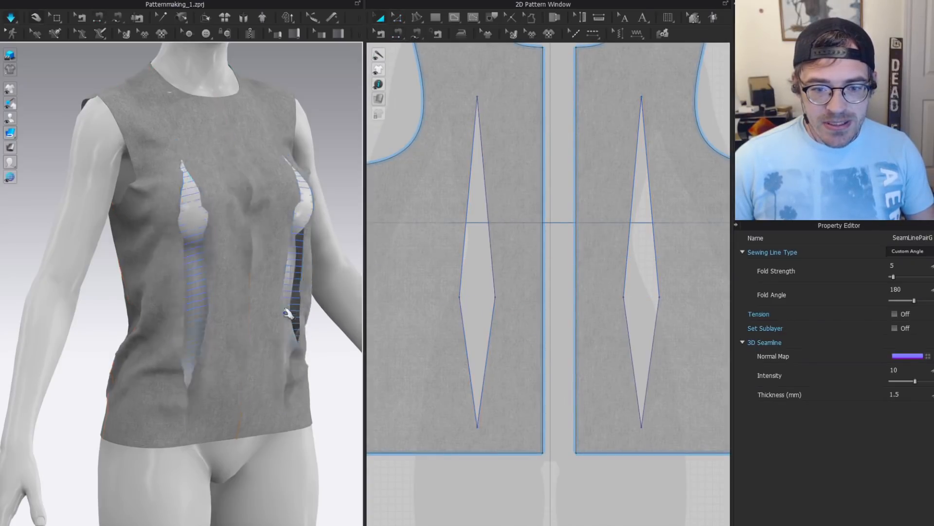
click(189, 236)
Lower the front dart's upper tip vertically until each upper leg is about 173 mm long.
key(n)
scroll(490, 217, down, 3)
key(z)
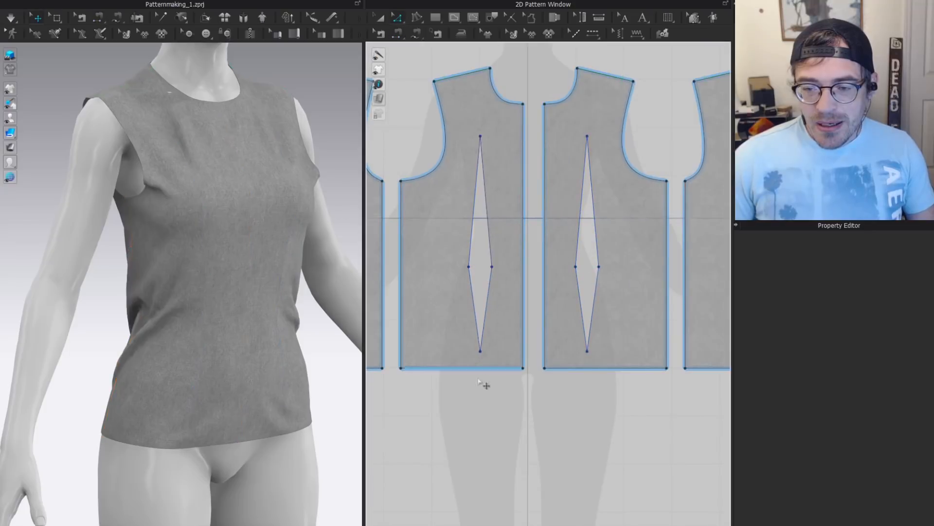
scroll(491, 222, up, 2)
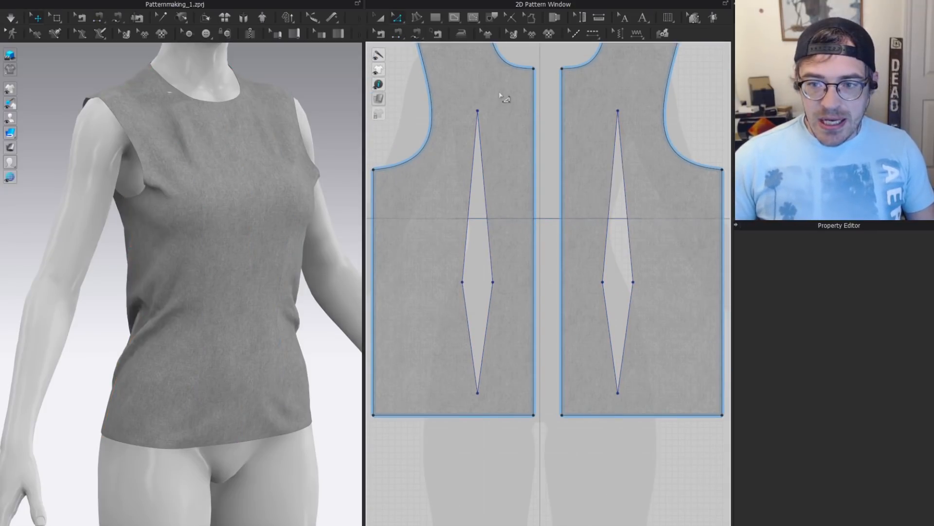
click(473, 116)
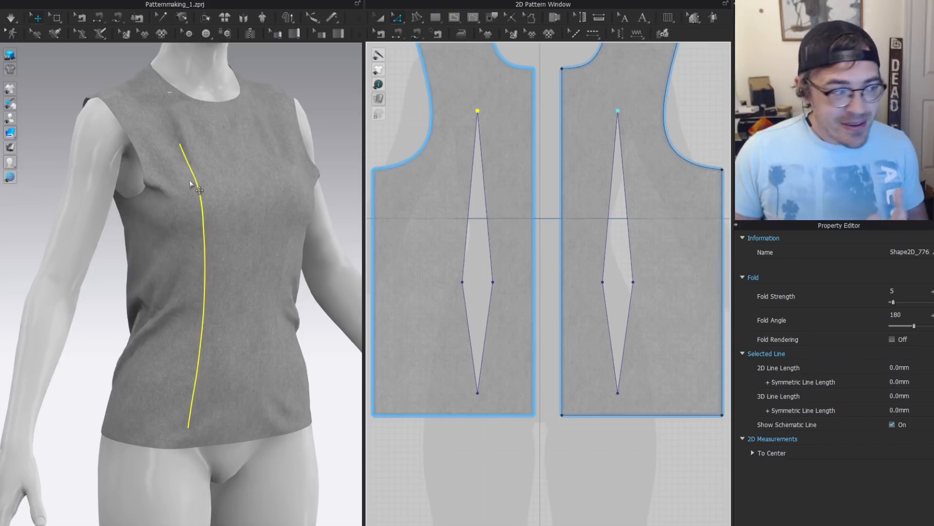
scroll(492, 133, up, 3)
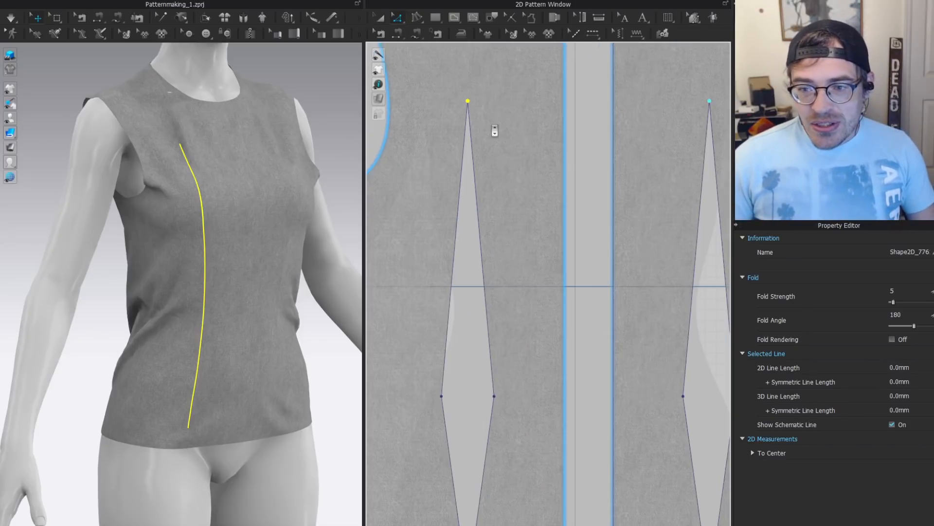
click(509, 98)
drag(464, 155, 440, 358)
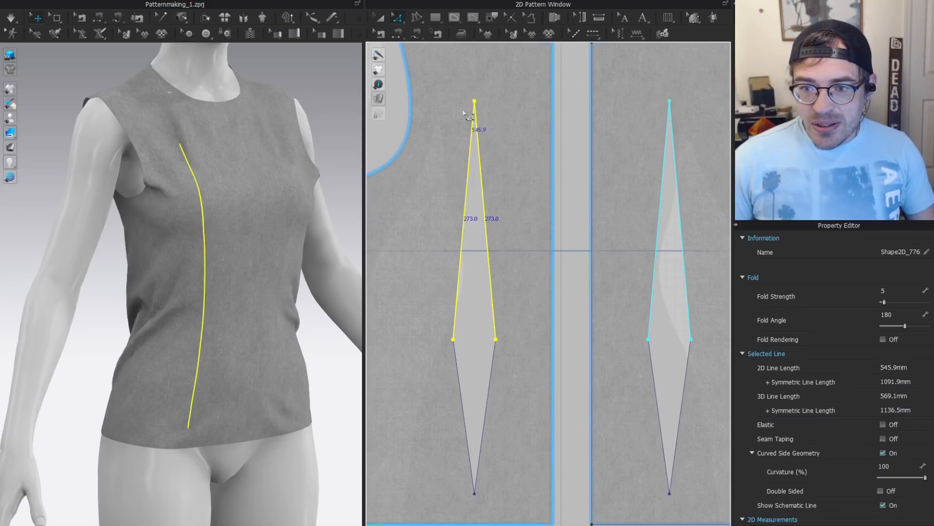
drag(480, 157, 442, 381)
drag(534, 157, 416, 370)
scroll(482, 214, up, 4)
drag(466, 101, 466, 156)
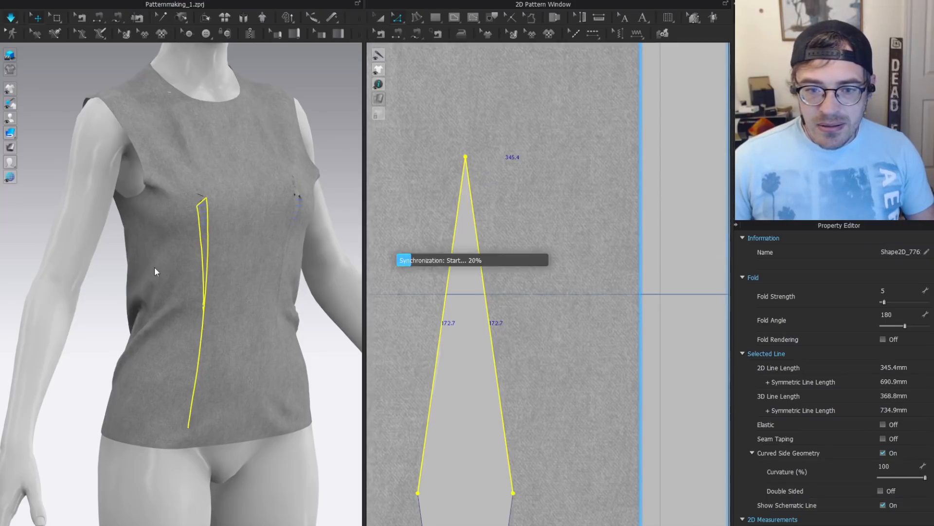
Simulate the top with the shortened dart and check where its upper tip sits against the bust.
click(202, 232)
scroll(470, 170, down, 3)
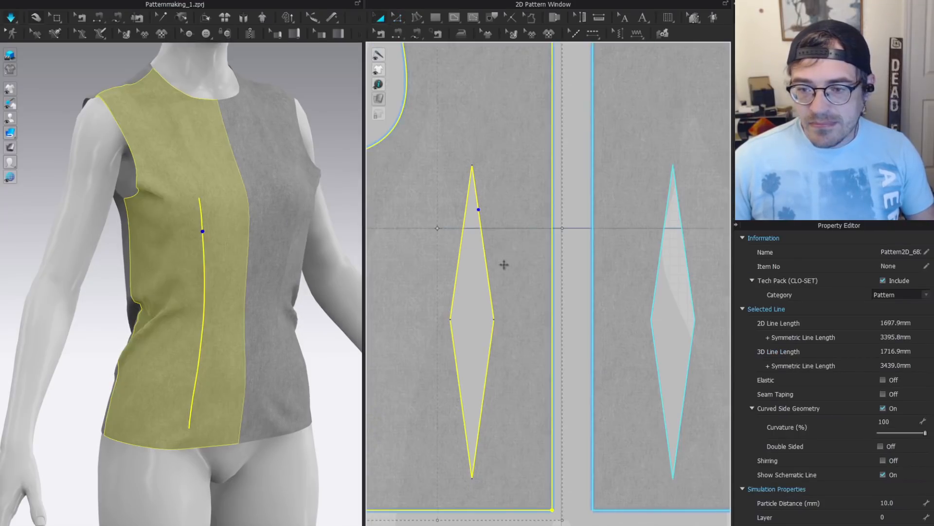
key(Escape)
click(191, 215)
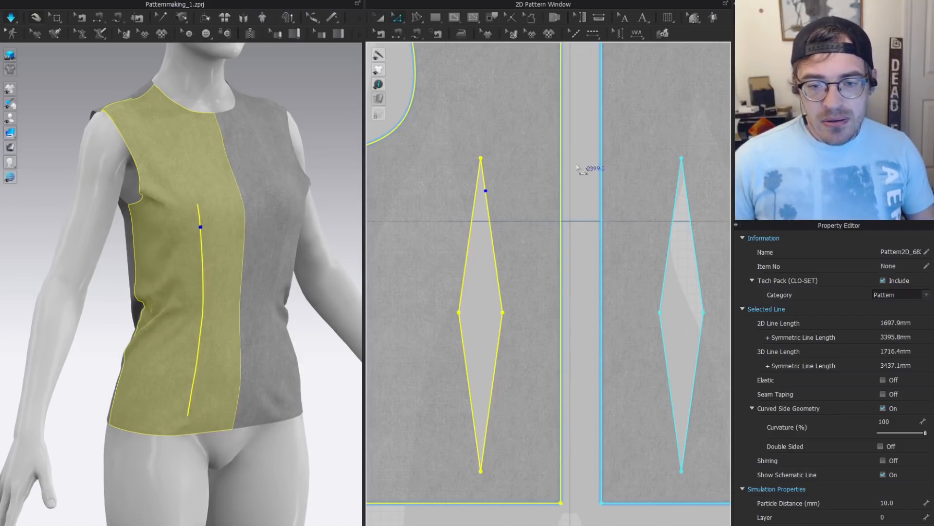
Lower the front dart's upper tip slightly further, simulate the top, and inspect the dart up close below the bust.
key(z)
drag(532, 153, 462, 180)
scroll(463, 180, up, 3)
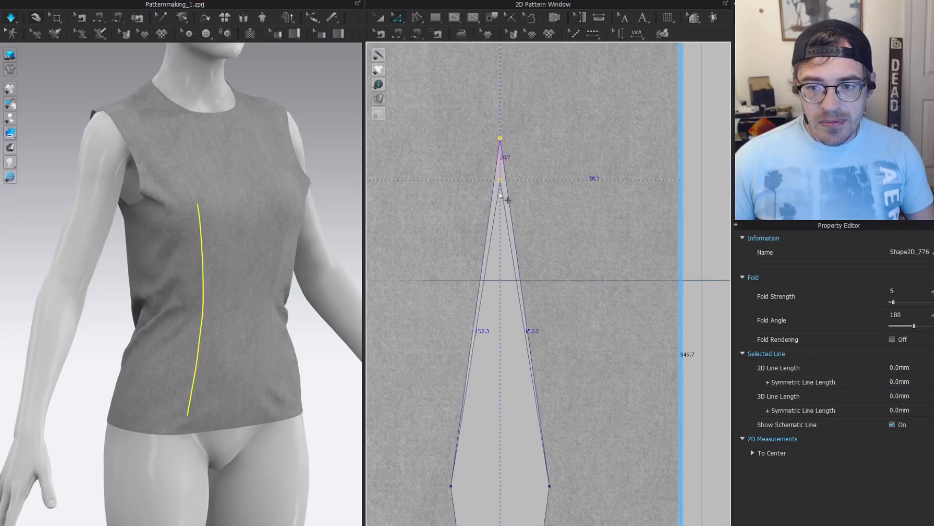
drag(501, 139, 500, 199)
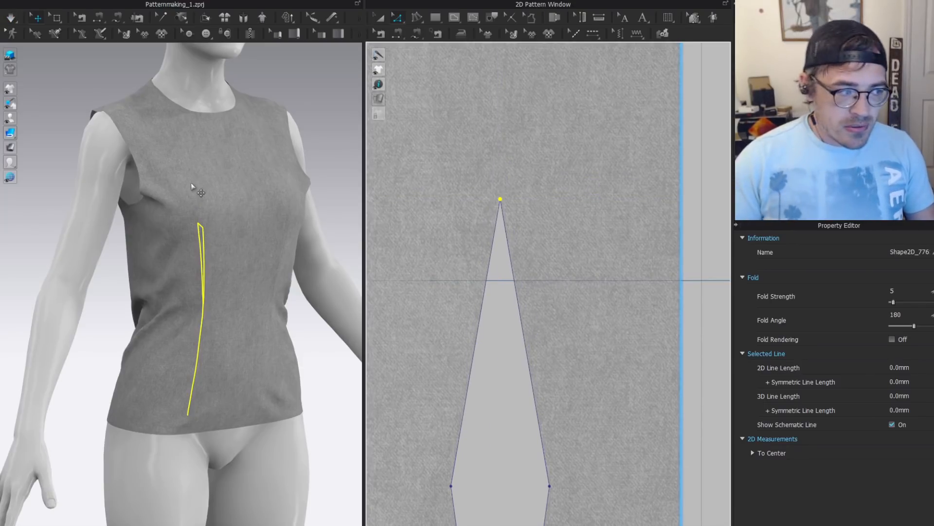
key(a)
scroll(484, 210, up, 3)
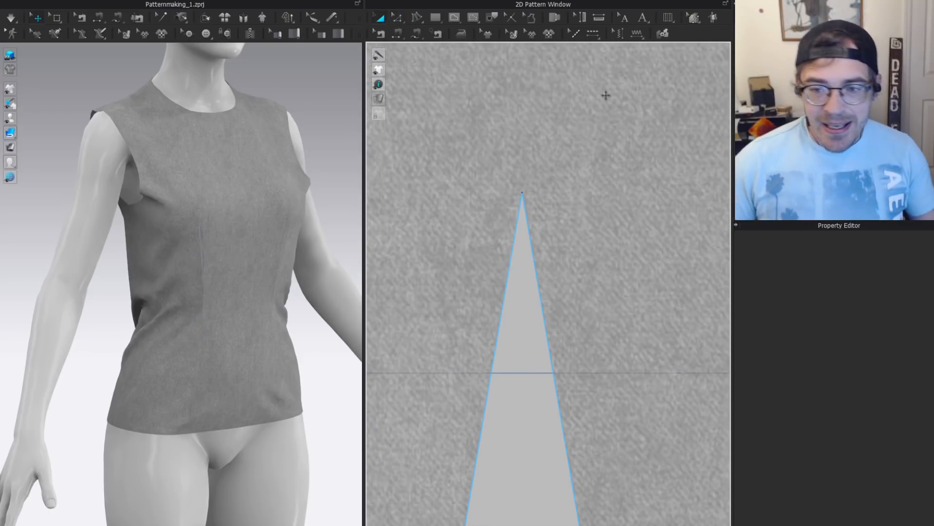
click(202, 258)
scroll(209, 219, up, 5)
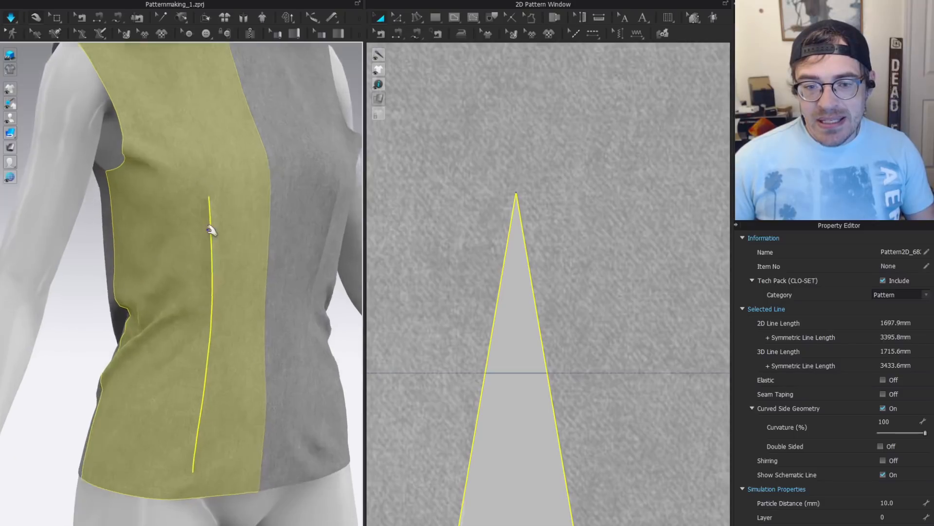
right_drag(249, 168, 217, 151)
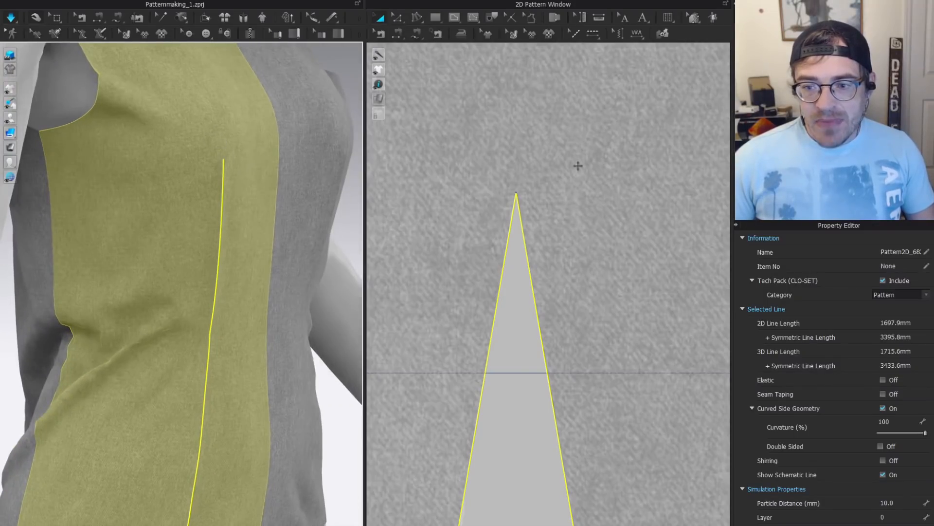
Raise the front dart's upper tip slightly and simulate the top again to check the fabric around the bust.
key(z)
click(508, 198)
drag(517, 194, 517, 141)
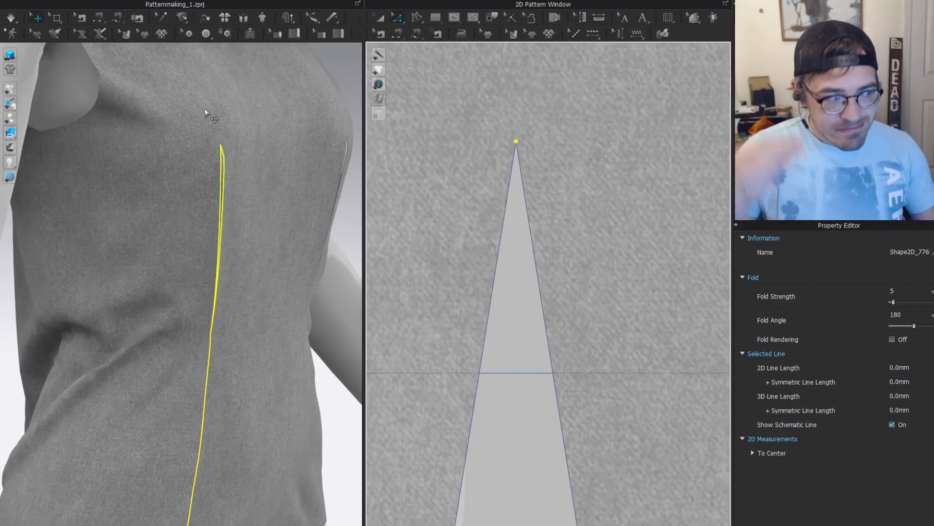
key(q)
click(230, 140)
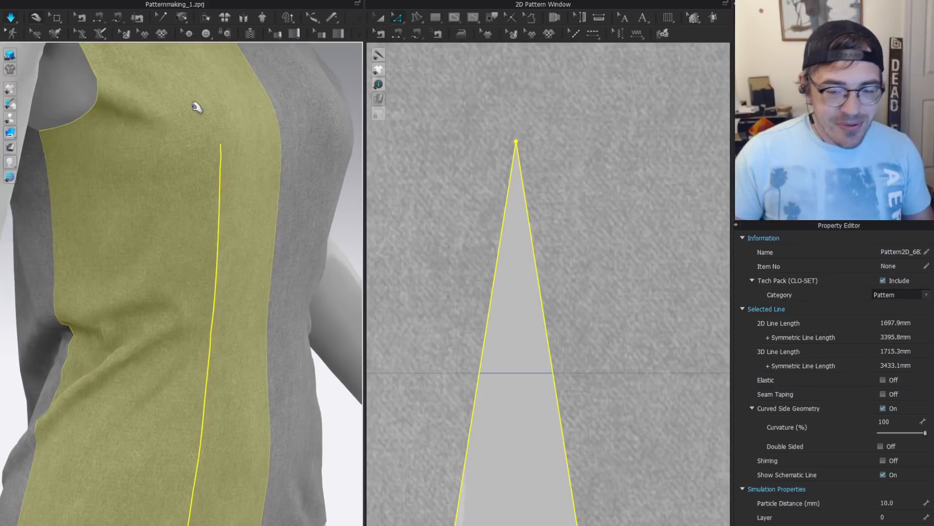
scroll(292, 127, up, 1)
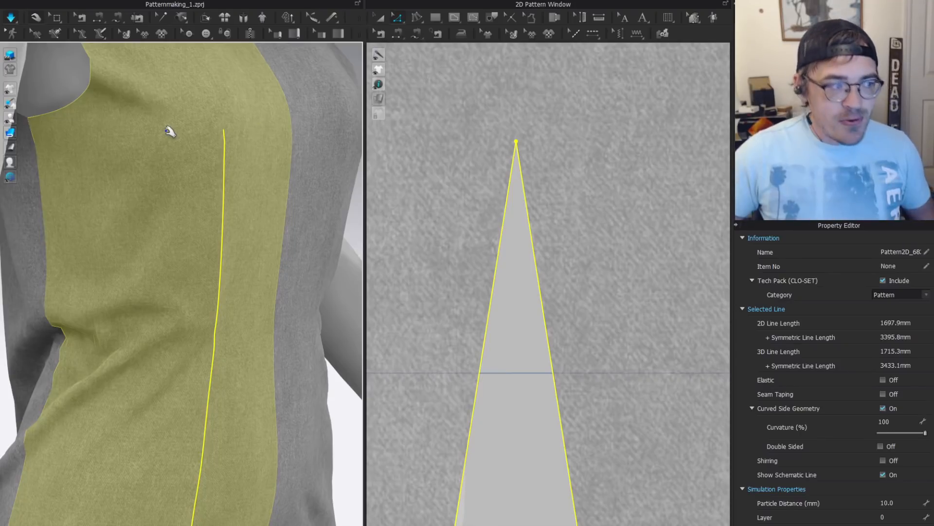
Raise the front dart's upper tip a second time and inspect the simulated dart's end from the front.
scroll(486, 205, down, 2)
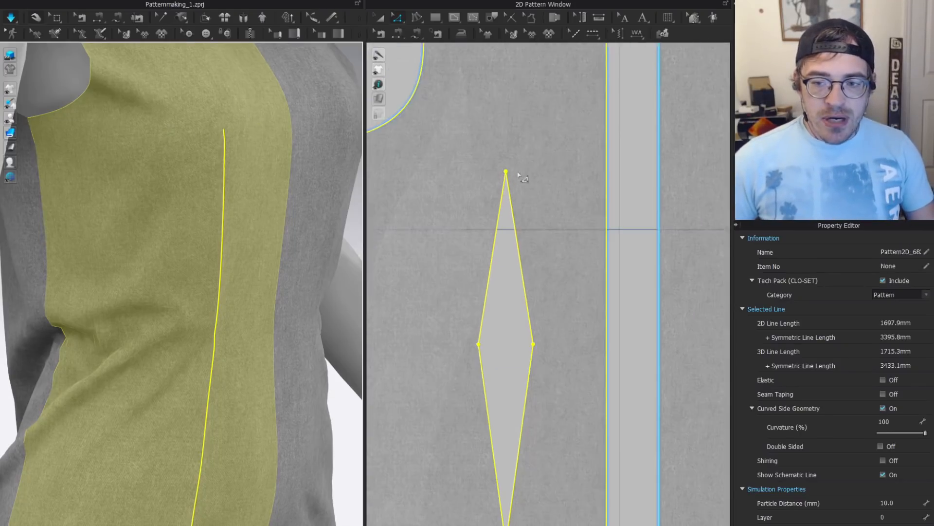
click(524, 161)
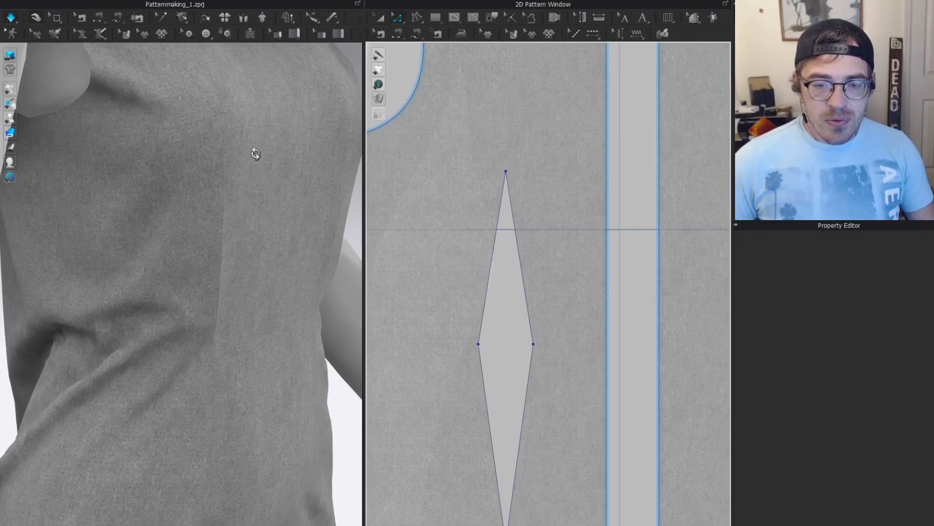
right_drag(254, 151, 281, 203)
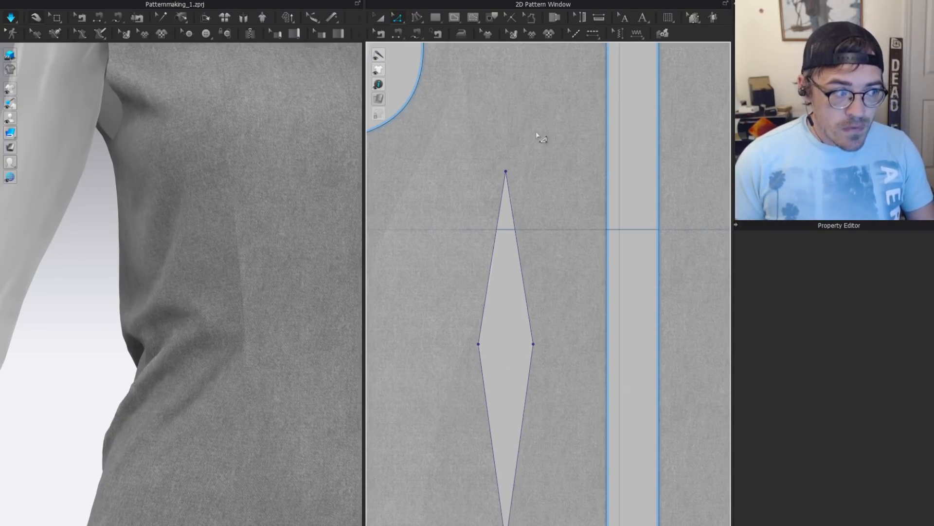
click(506, 172)
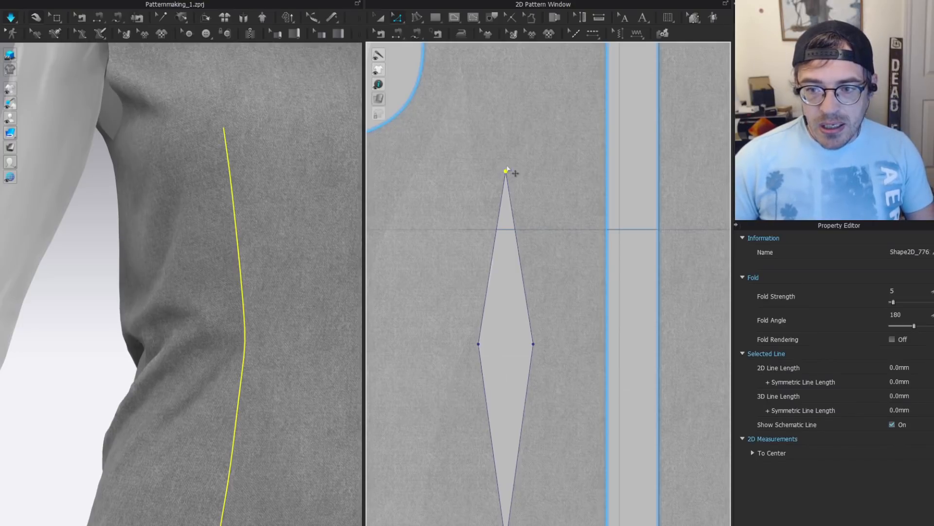
drag(506, 172, 506, 131)
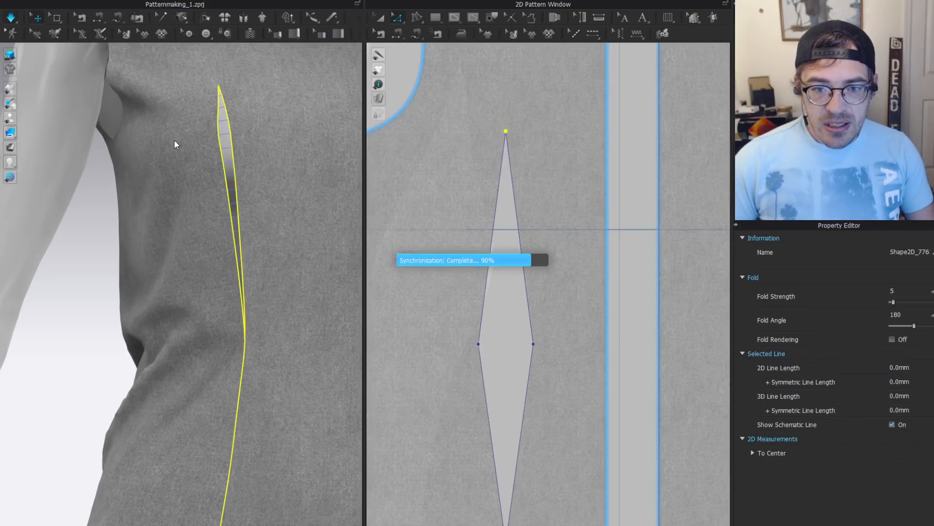
scroll(244, 203, up, 2)
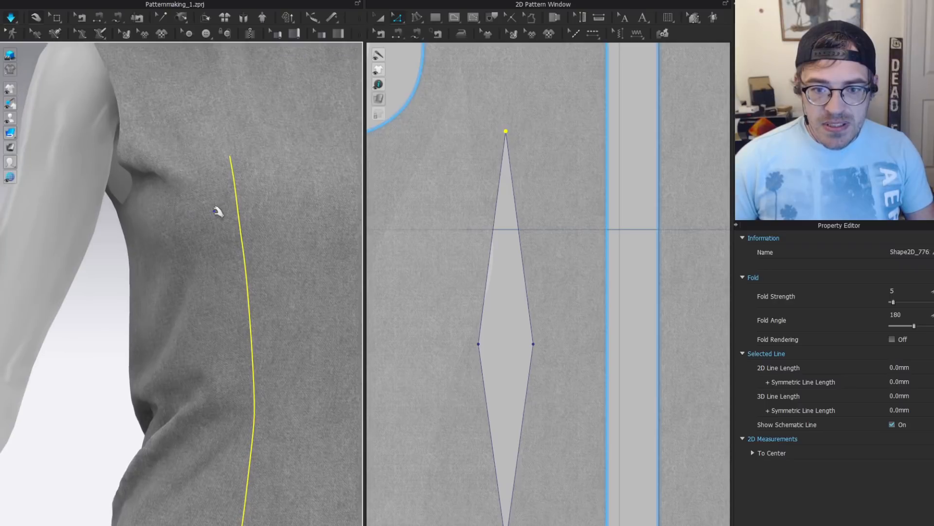
Draw an internal line about 8 mm long across the front dart just below its upper tip, and stop the simulation.
key(g)
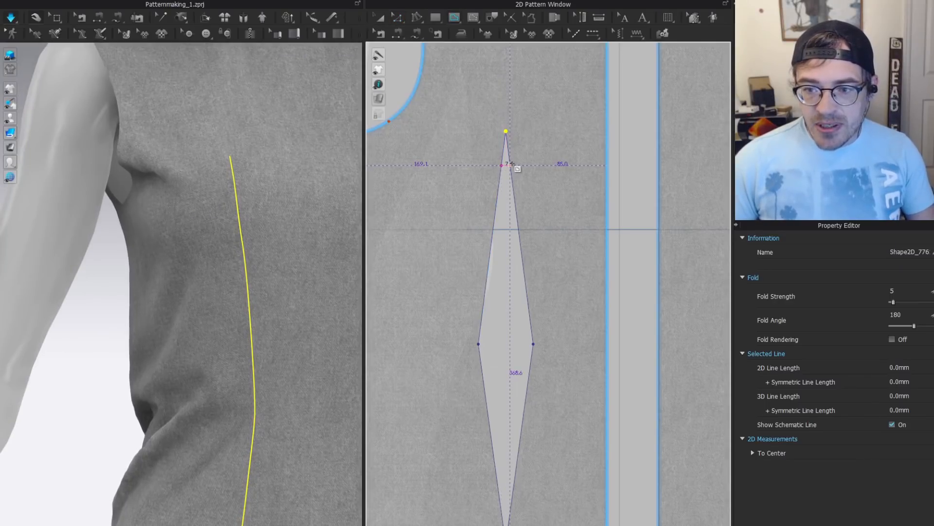
double_click(511, 165)
scroll(506, 174, down, 3)
key(space)
click(170, 202)
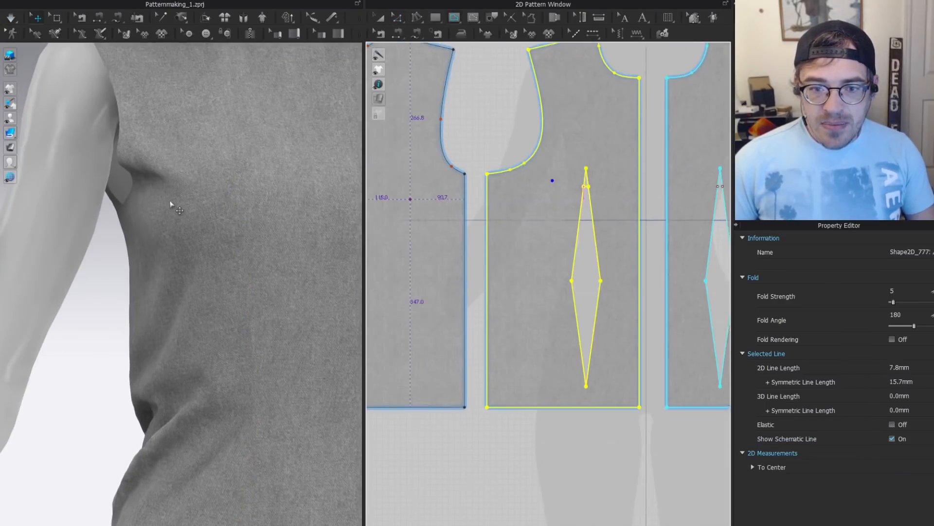
click(170, 202)
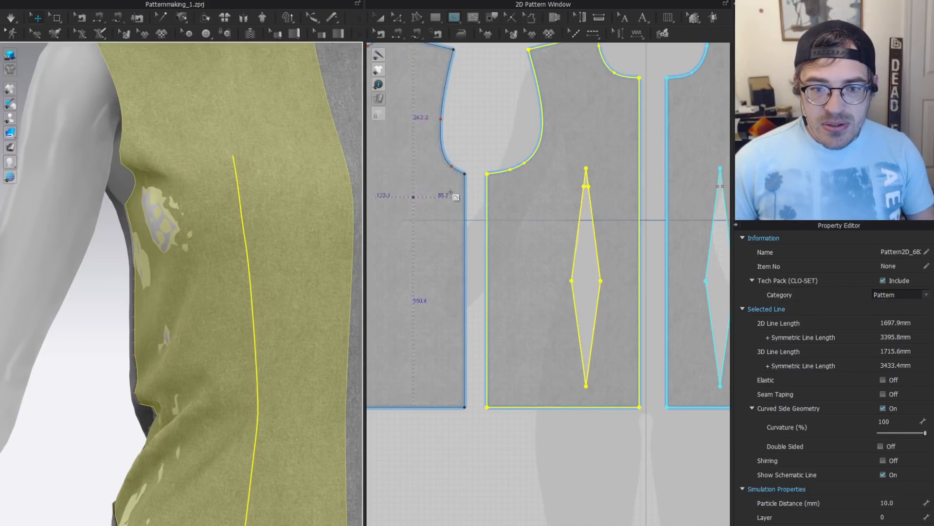
Undo the short internal line drawn across the front dart just below its upper tip.
key(ctrl+z)
key(ctrl+z)
scroll(611, 183, up, 3)
key(ctrl+z)
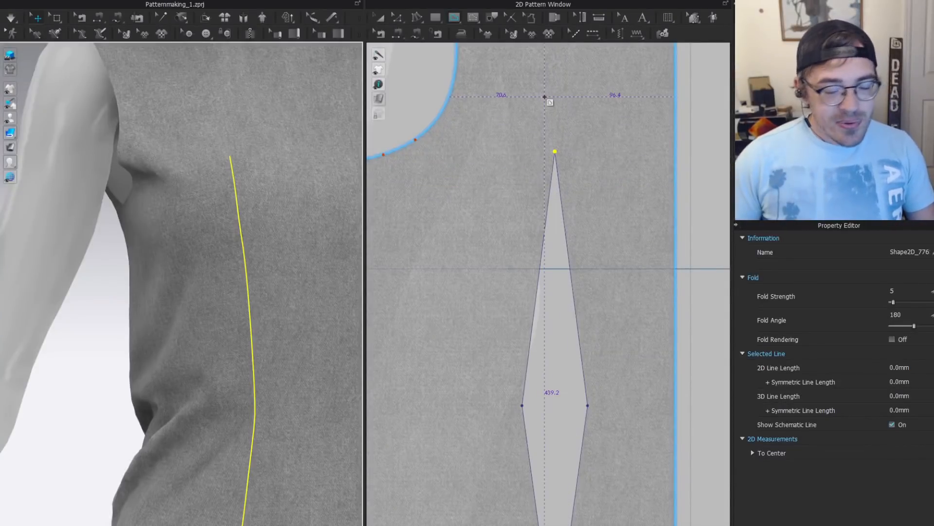
Move the front dart's upper tip straight down toward the waist and simulate the top to check the bust.
key(z)
drag(584, 138, 555, 201)
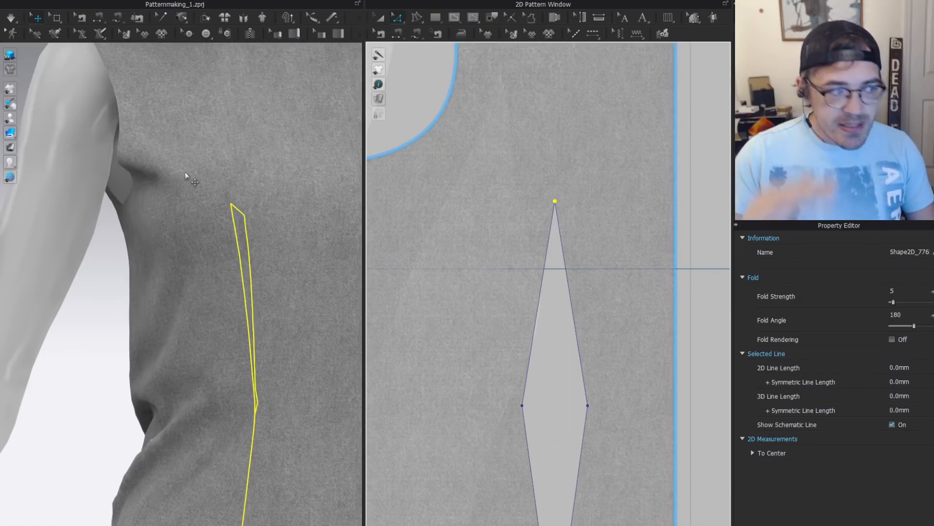
key(a)
scroll(262, 240, down, 2)
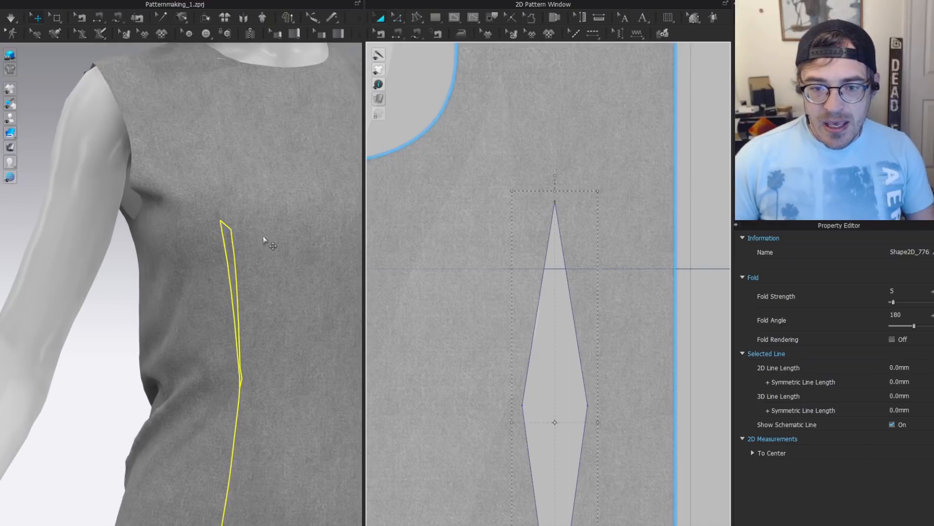
key(space)
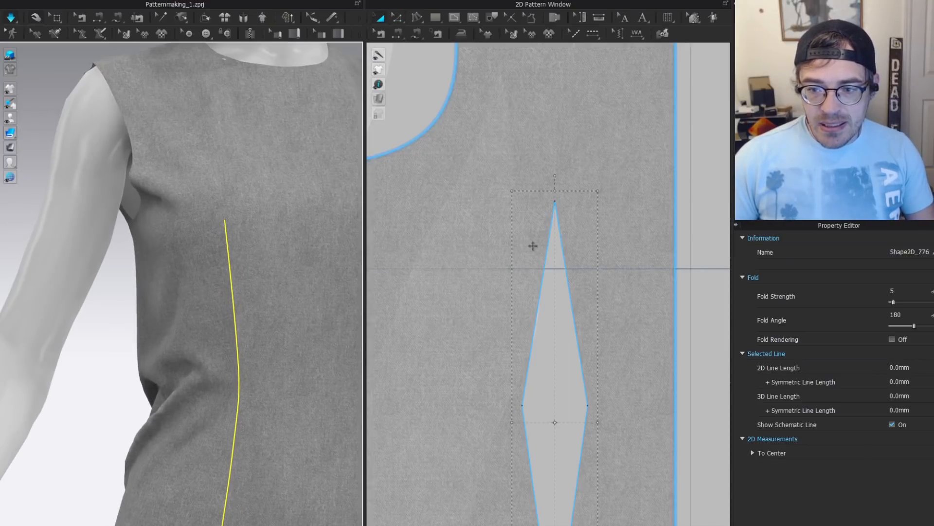
scroll(533, 246, down, 5)
click(539, 303)
scroll(250, 295, down, 2)
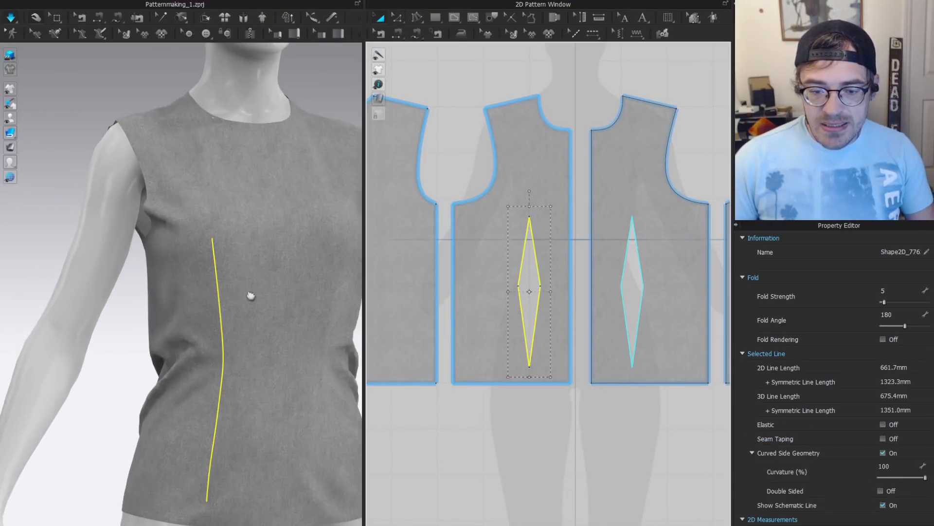
Examine the simulated front around the dart's lower end and hem, comparing it with the dart on the front pattern.
middle_drag(251, 296, 248, 130)
scroll(219, 321, up, 2)
click(226, 315)
key(z)
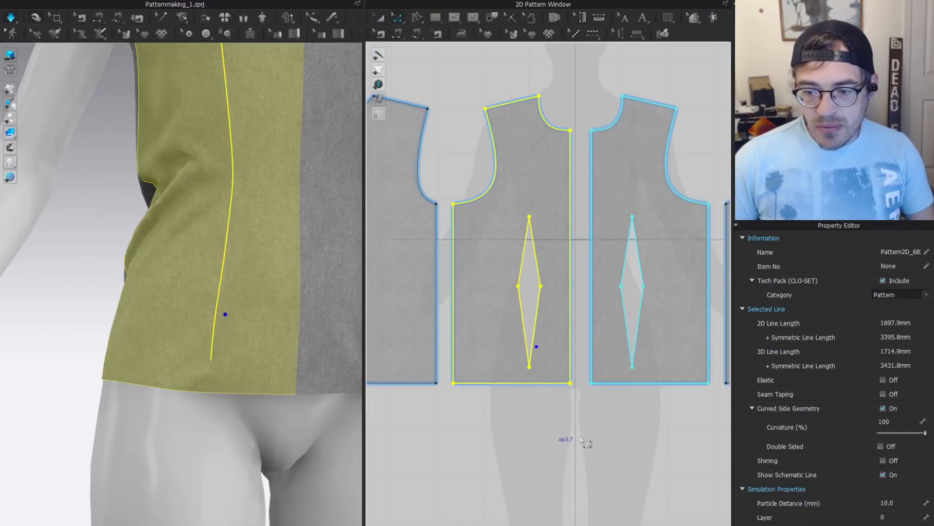
click(576, 407)
drag(449, 371, 449, 372)
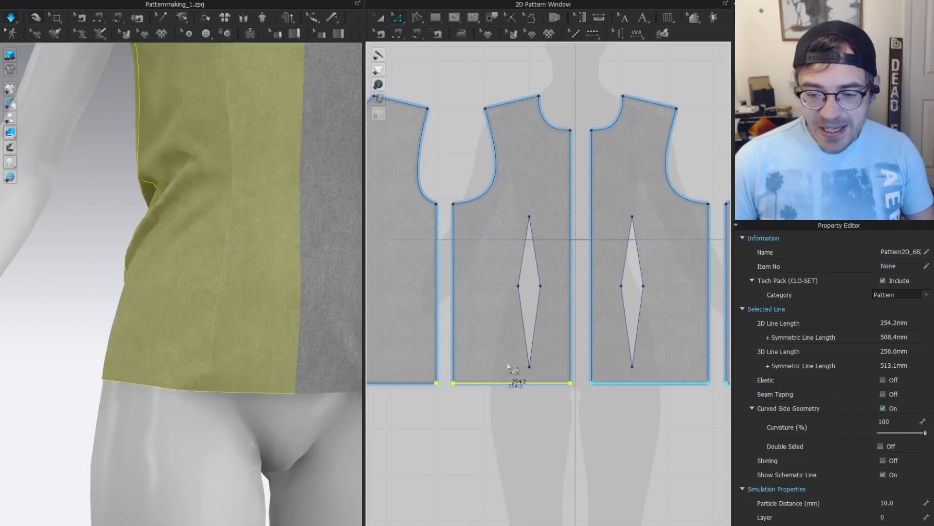
scroll(536, 350, up, 3)
click(537, 348)
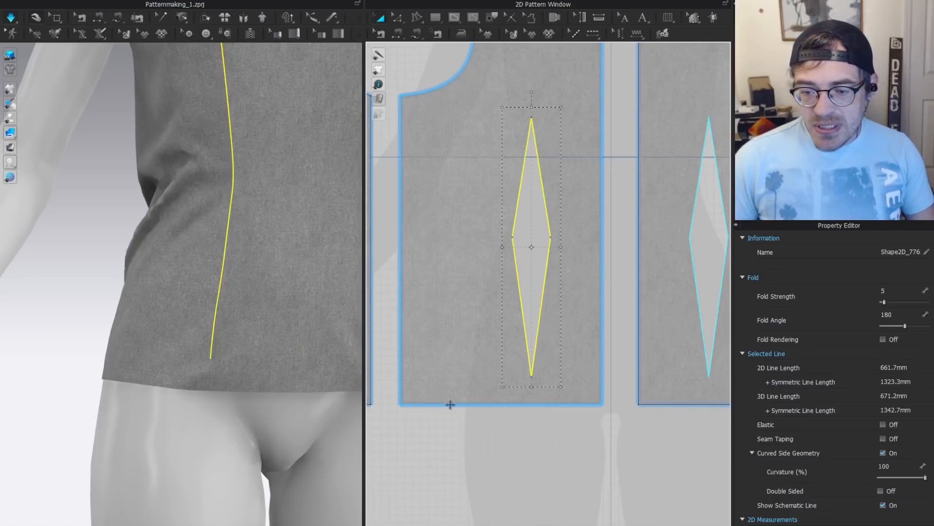
scroll(544, 307, down, 2)
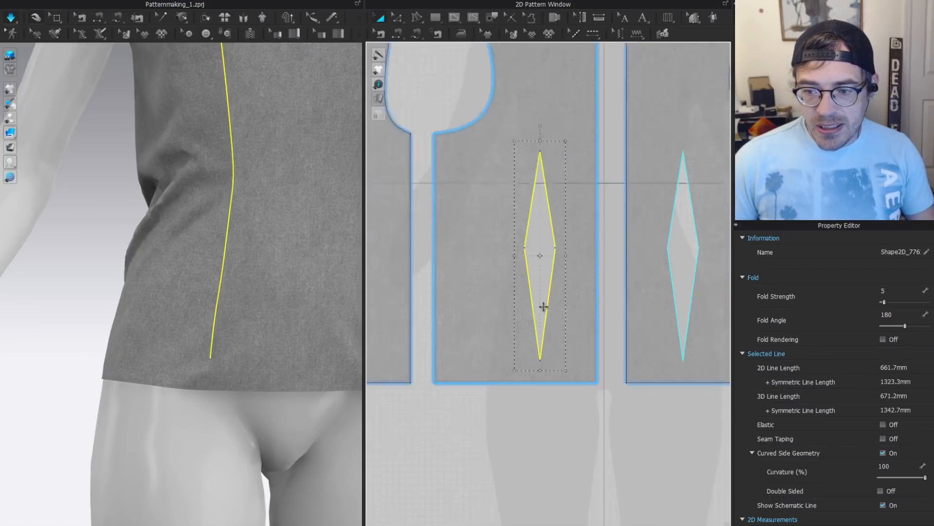
scroll(544, 307, down, 2)
scroll(213, 319, down, 1)
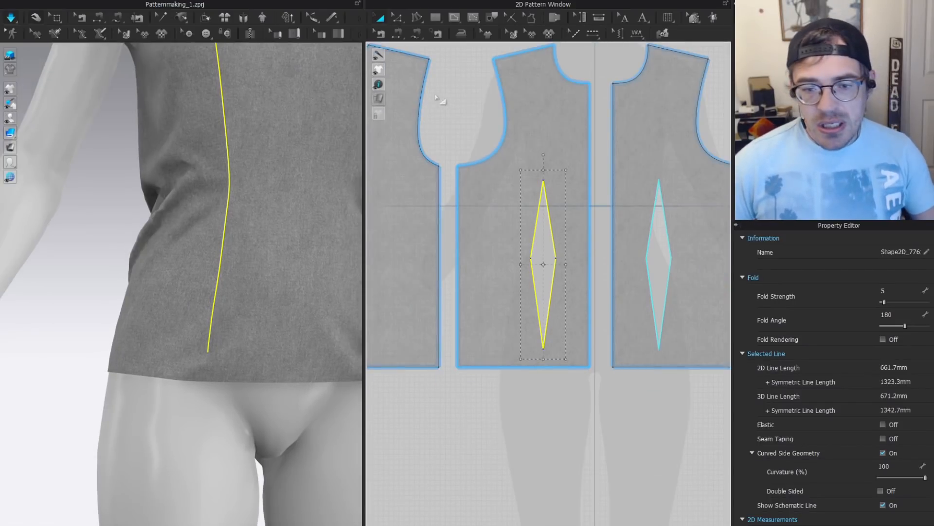
scroll(231, 206, down, 3)
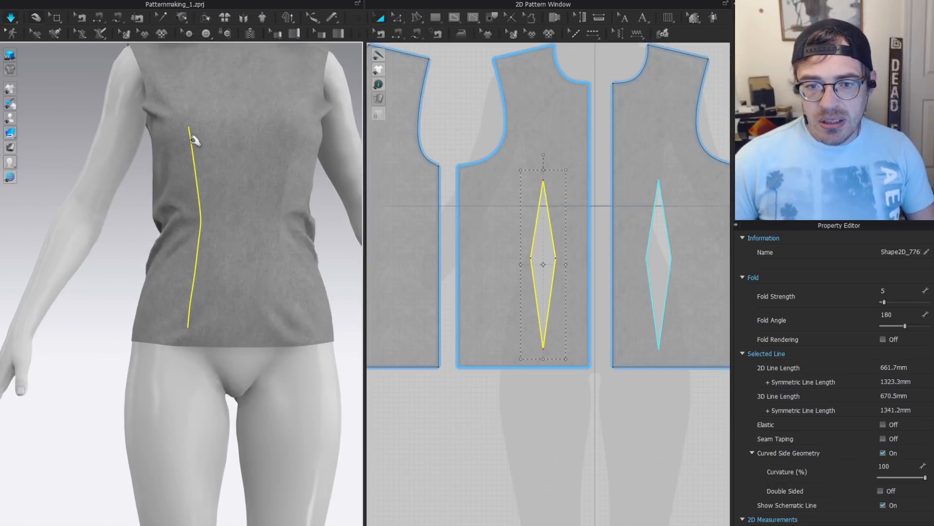
scroll(531, 270, up, 3)
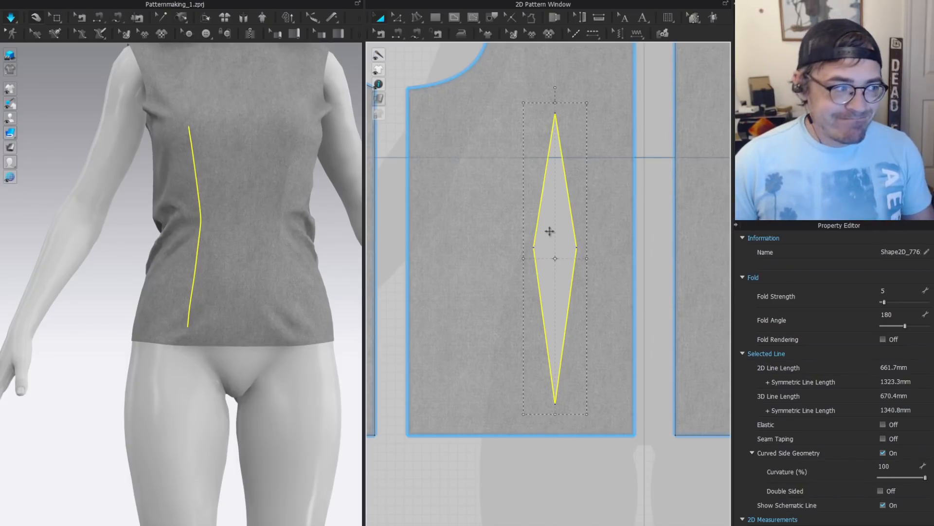
right_drag(238, 349, 186, 311)
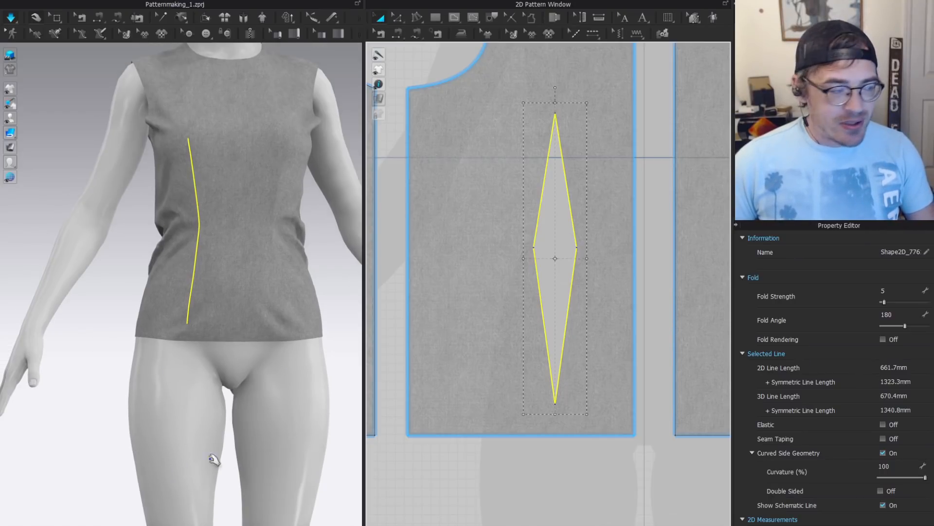
Simulate the top from behind and tug the back panel at the waist to check for excess fabric.
click(544, 258)
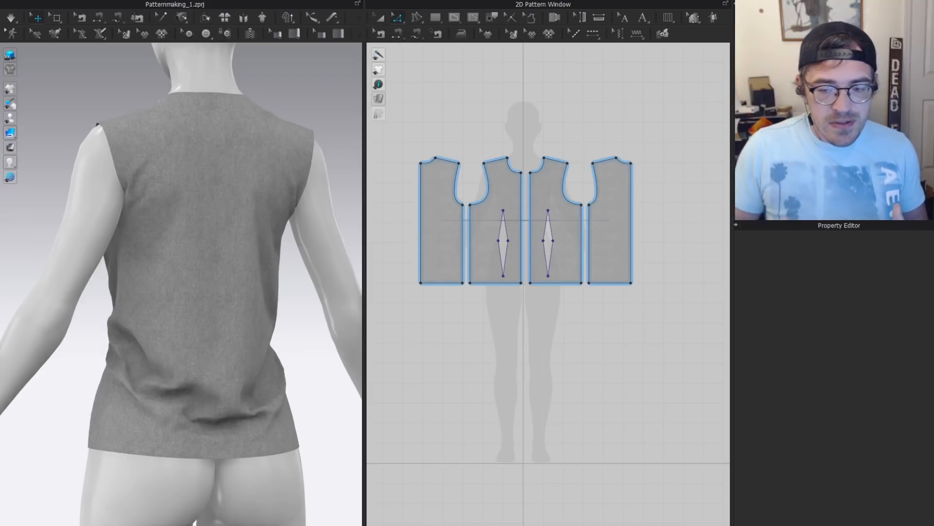
click(206, 317)
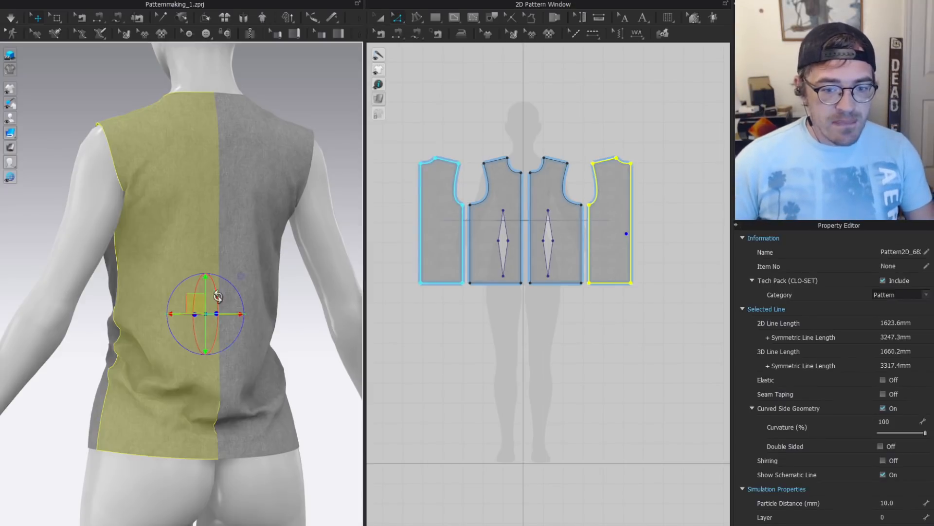
right_drag(233, 306, 253, 307)
key(q)
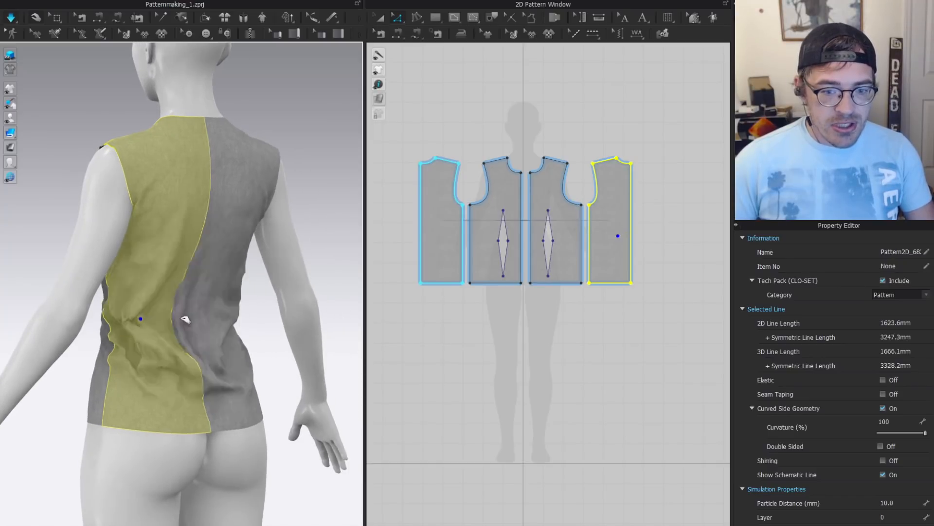
click(238, 330)
click(352, 216)
key(a)
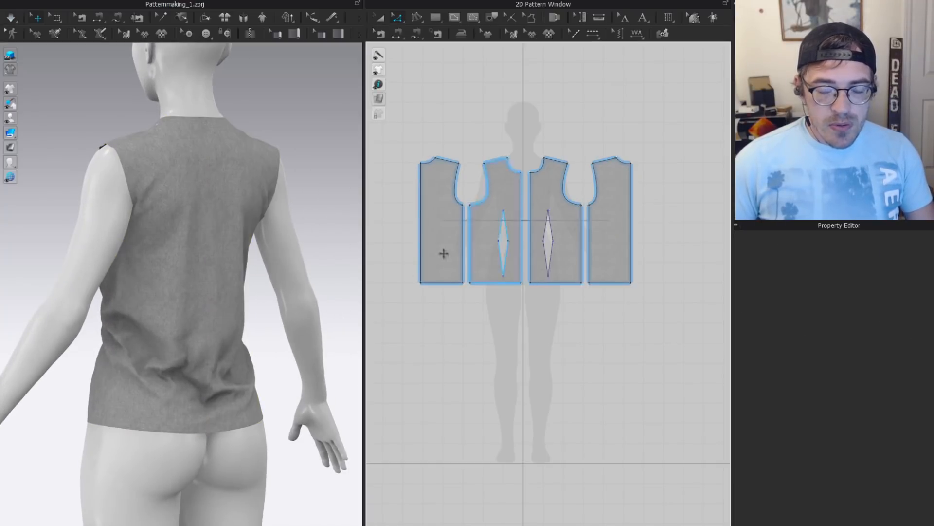
Draw a narrow, lengthwise diamond dart in the back panel with an outline of about 853 mm.
scroll(441, 253, up, 3)
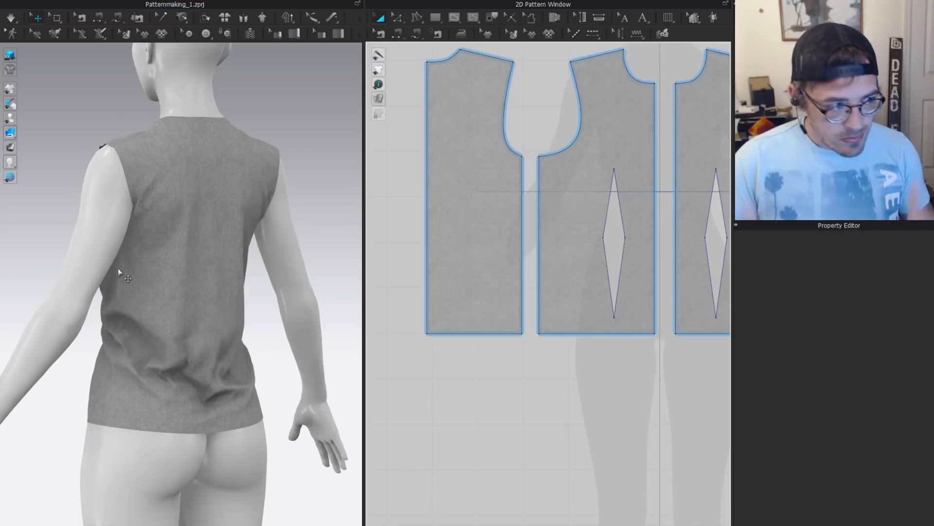
scroll(521, 194, down, 2)
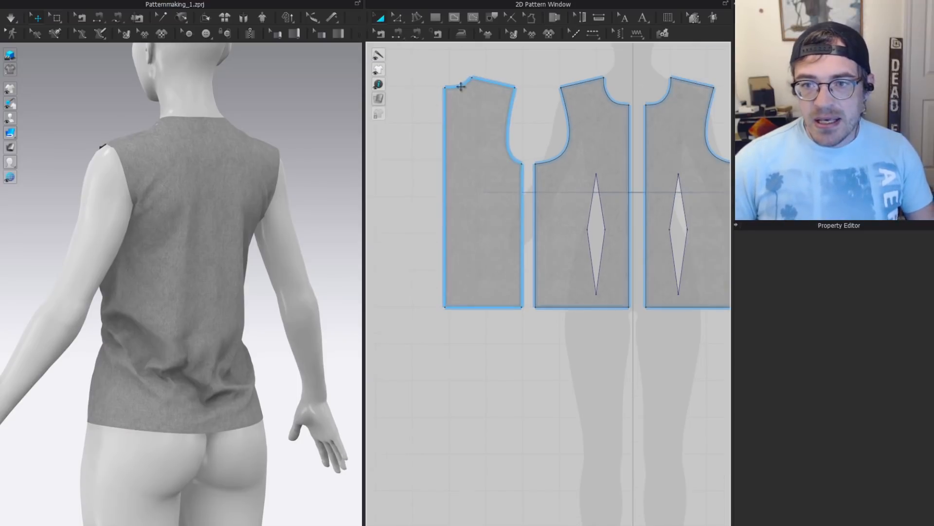
click(454, 20)
click(467, 70)
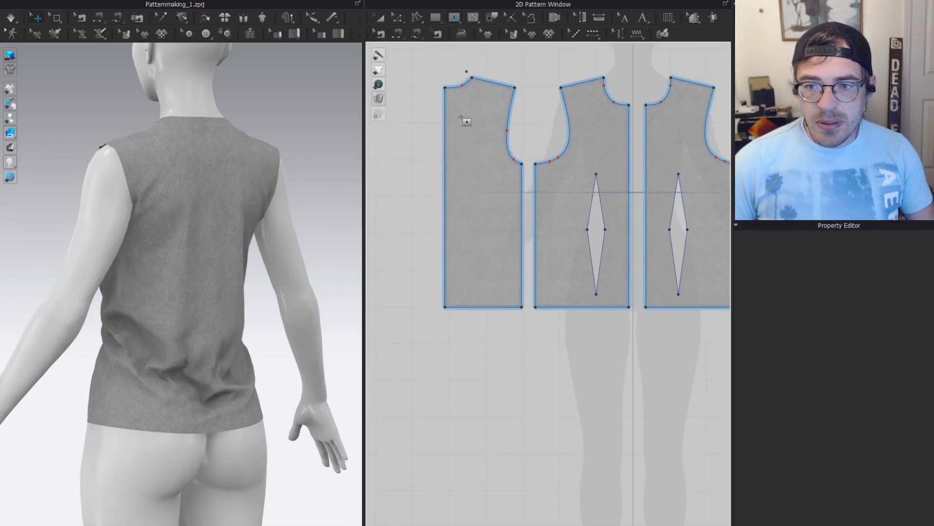
scroll(465, 99, up, 4)
drag(456, 77, 486, 423)
click(503, 237)
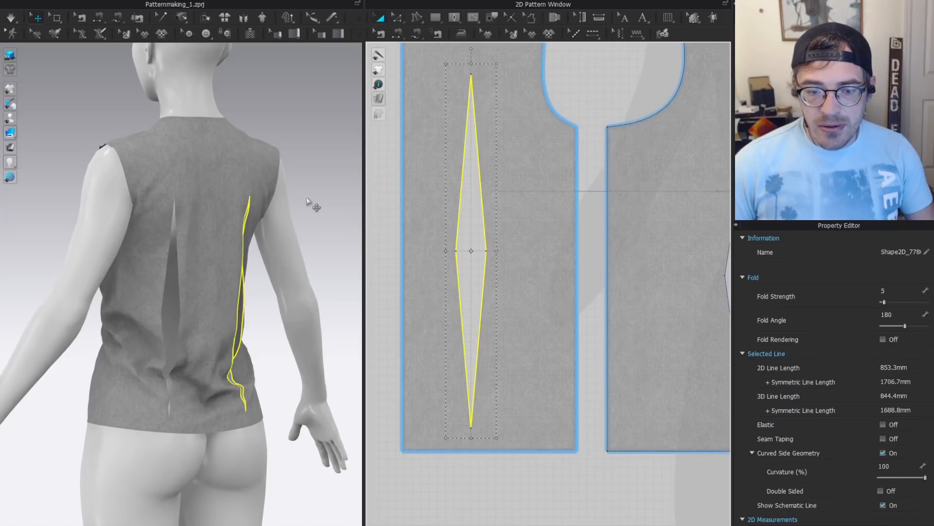
Widen the back dart symmetrically about its centre until its outline is about 882 mm long.
key(a)
right_drag(313, 204, 255, 267)
click(542, 230)
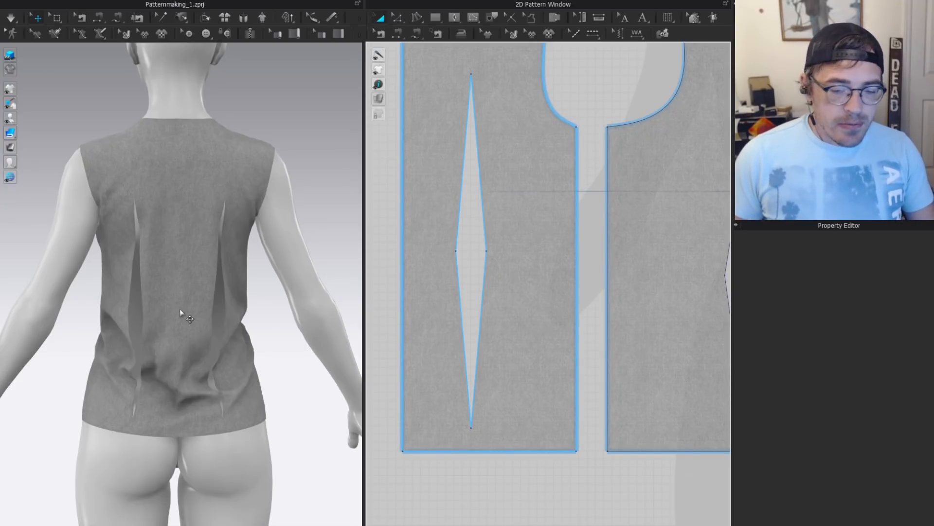
click(477, 248)
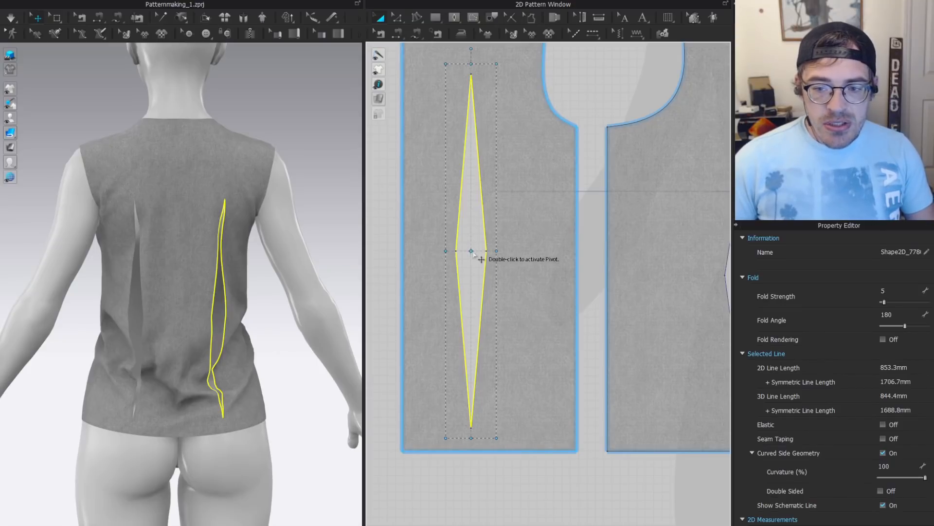
drag(497, 252, 559, 254)
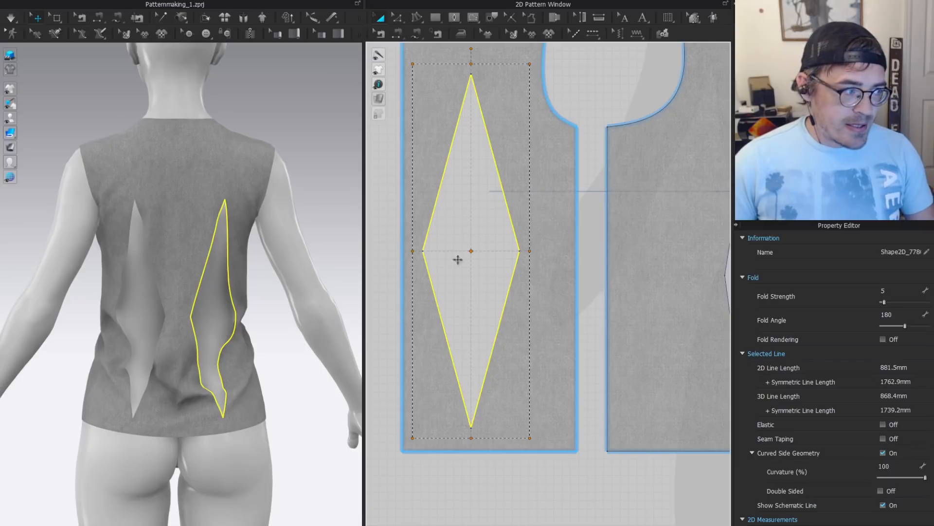
Sew the back dart's opposite edges together and simulate the top, tugging the fabric at the back waist.
key(n)
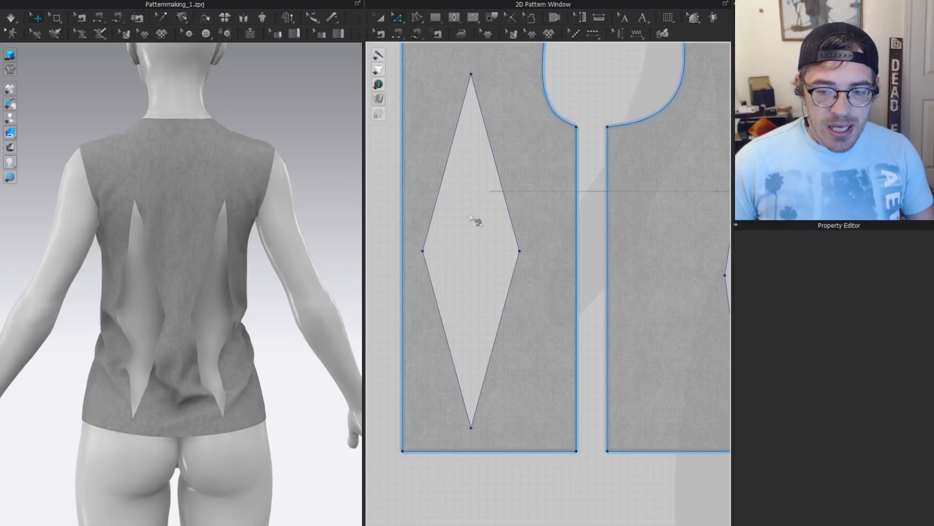
key(a)
click(486, 274)
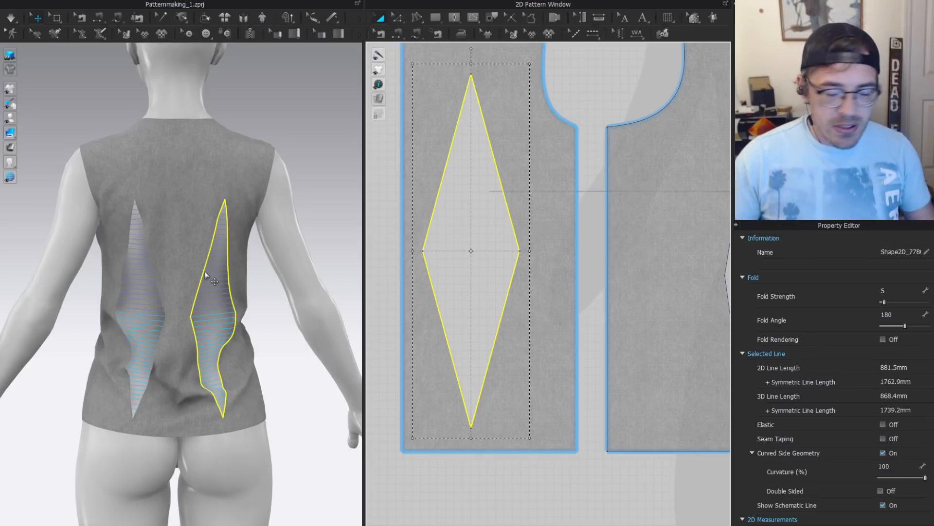
key(space)
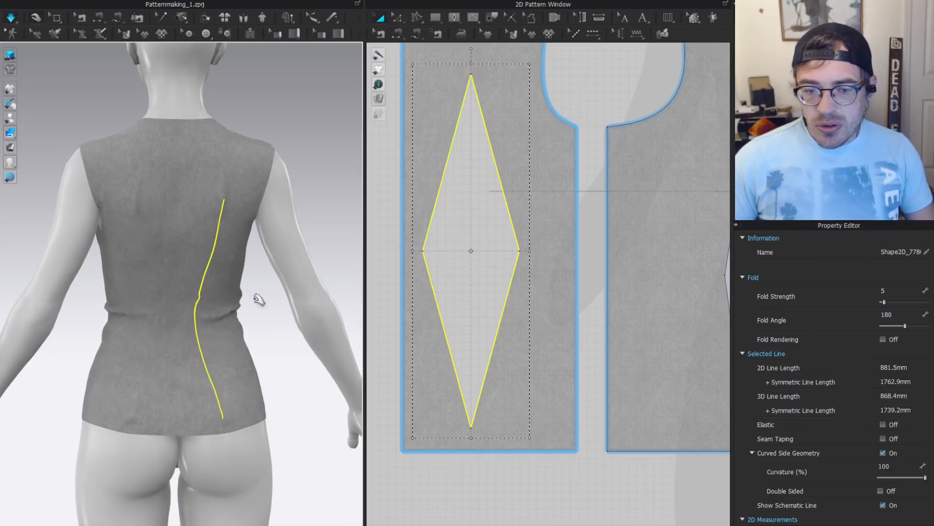
drag(151, 326, 169, 322)
key(space)
Scale the back dart down to an outline of about 549 mm, recentre it at waist height, and simulate to inspect the back.
click(474, 249)
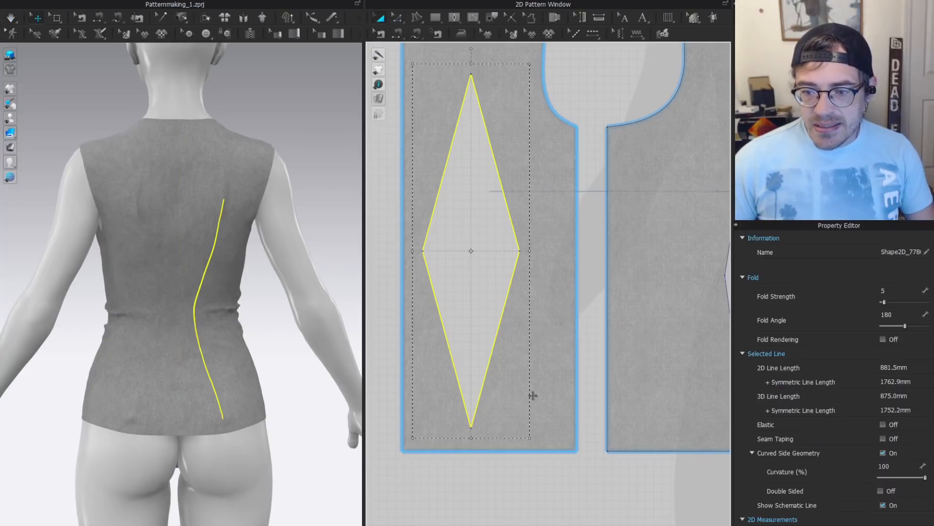
drag(535, 437, 498, 303)
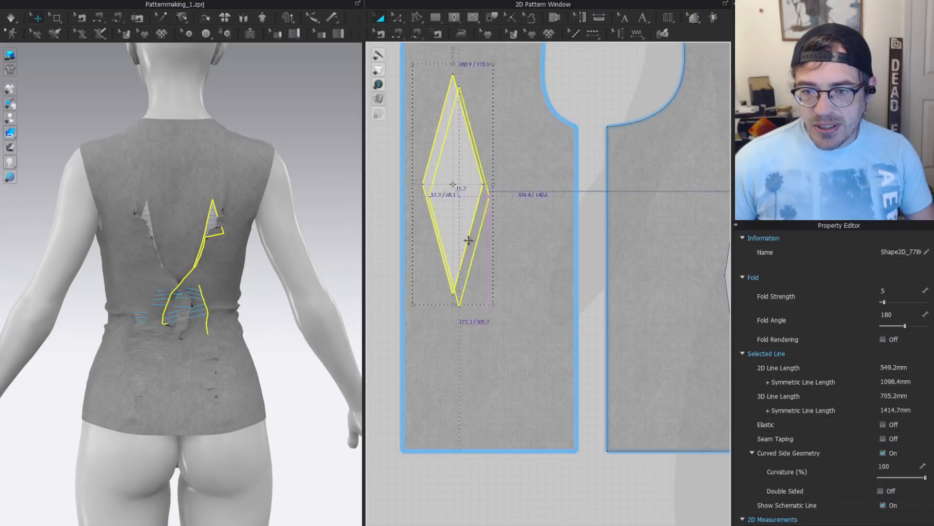
drag(463, 202, 476, 270)
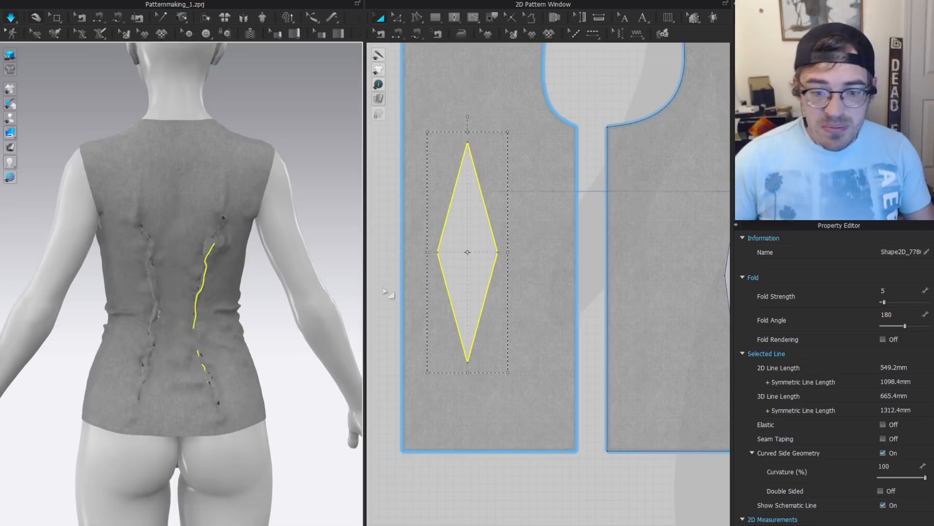
scroll(211, 302, up, 5)
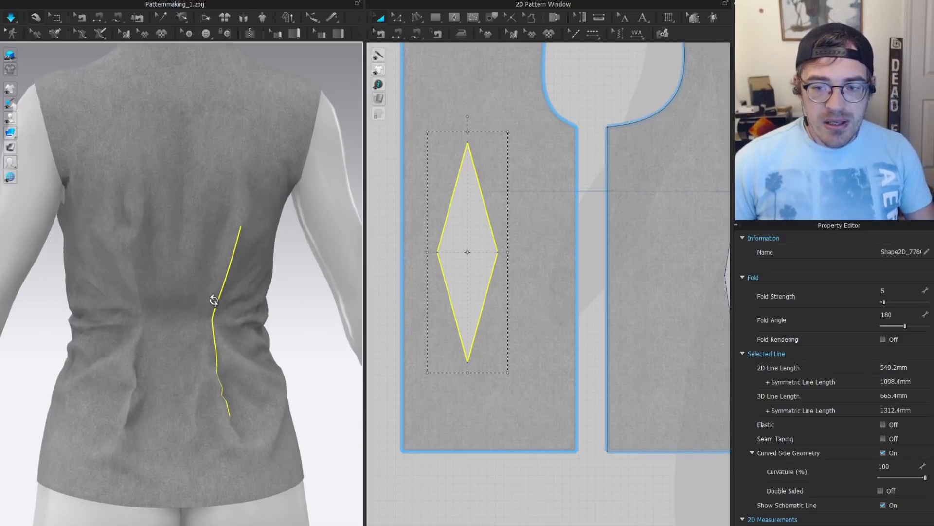
click(128, 335)
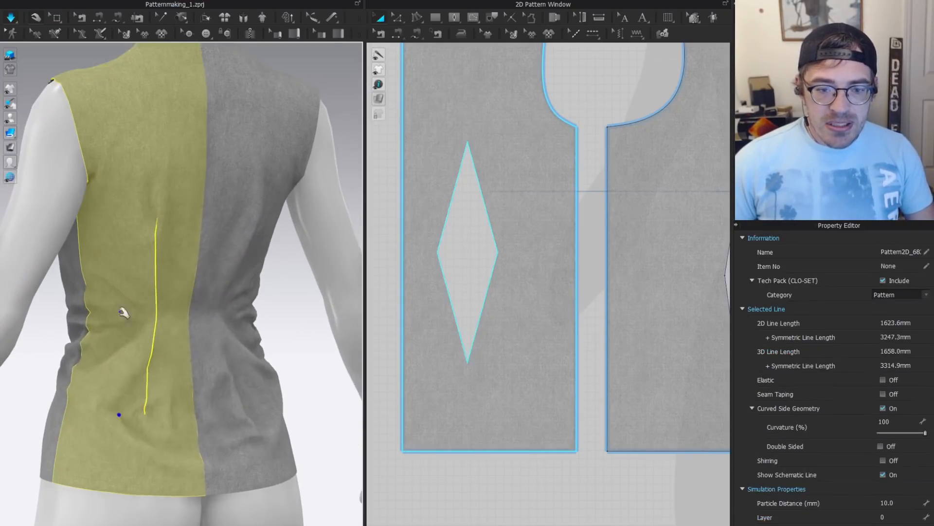
drag(125, 317, 133, 327)
click(134, 341)
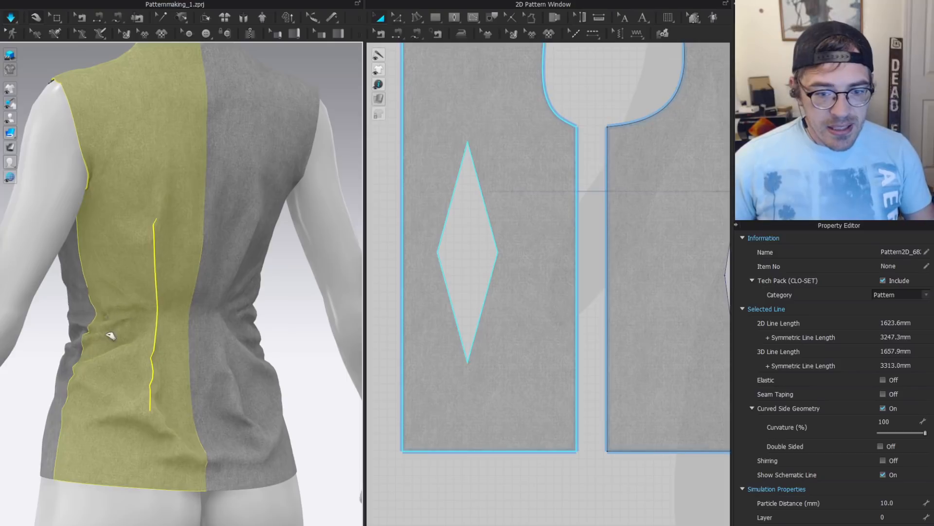
Narrow the back dart symmetrically about its centre until its outline is about 533 mm long.
click(447, 265)
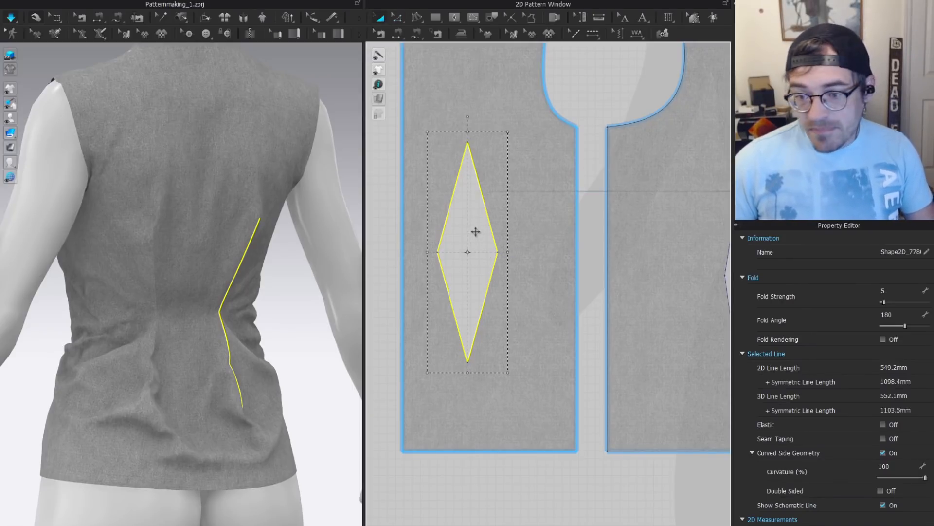
click(471, 251)
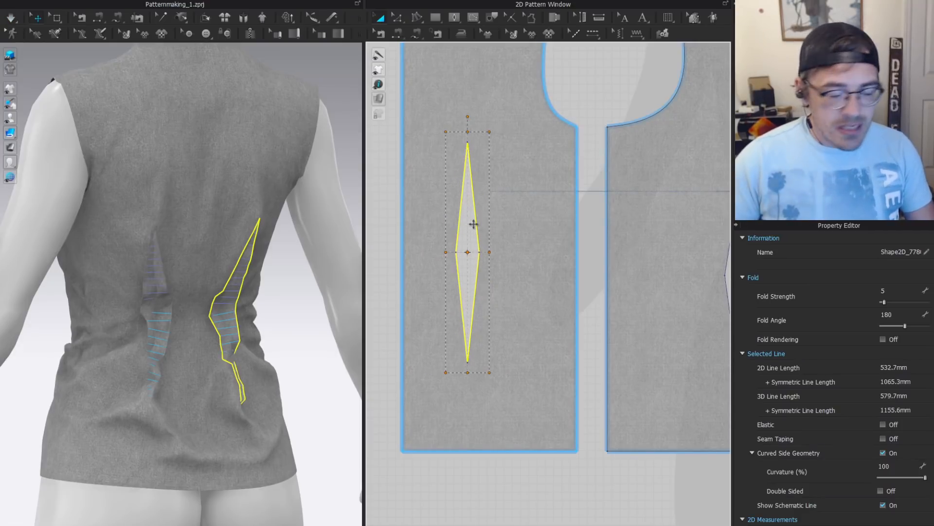
Move the narrowed back dart closer to the centre back and slightly lower, and simulate the top.
drag(477, 227, 461, 239)
key(z)
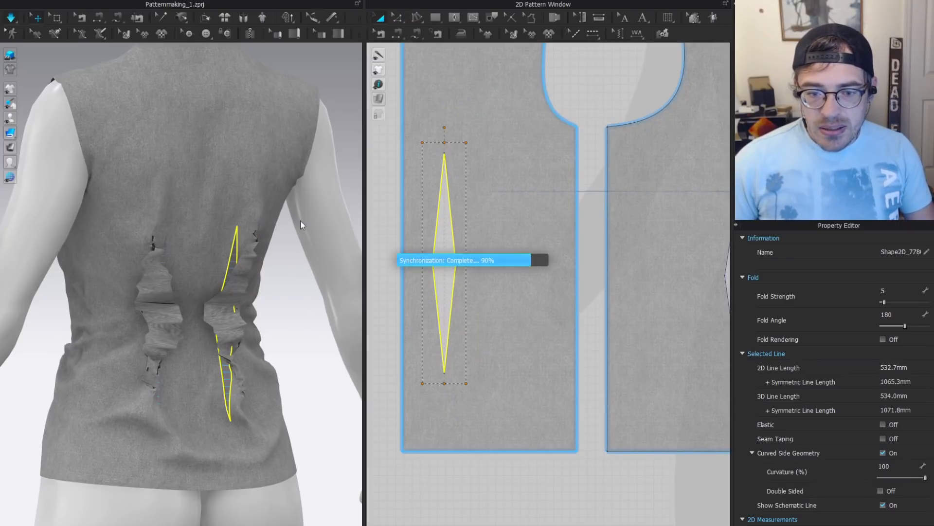
key(space)
scroll(447, 244, down, 2)
right_drag(446, 243, 457, 290)
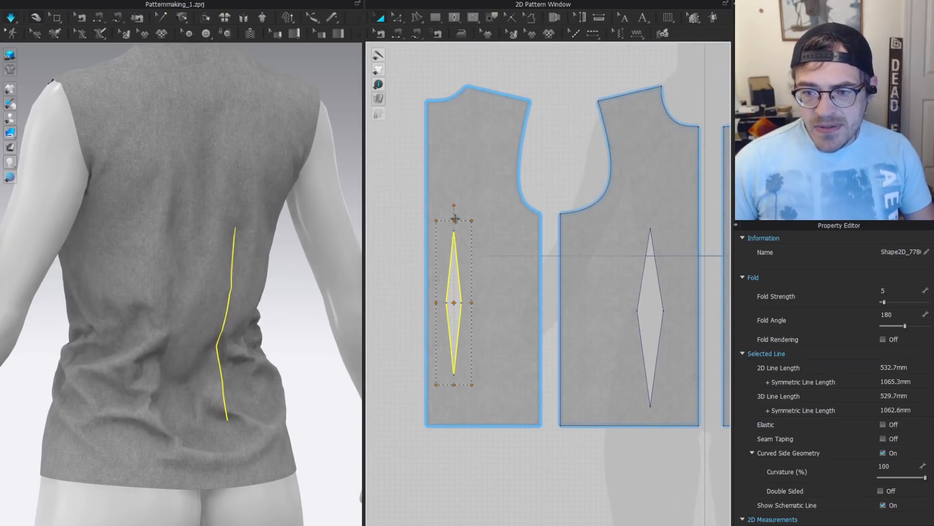
Lengthen the back dart symmetrically, then reposition and widen it until its outline is about 846 mm long.
drag(455, 221, 457, 150)
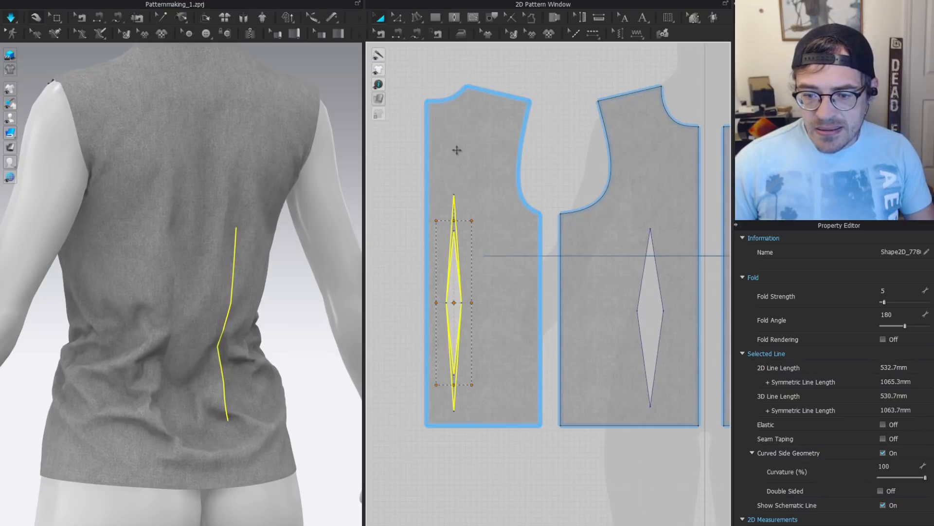
click(469, 264)
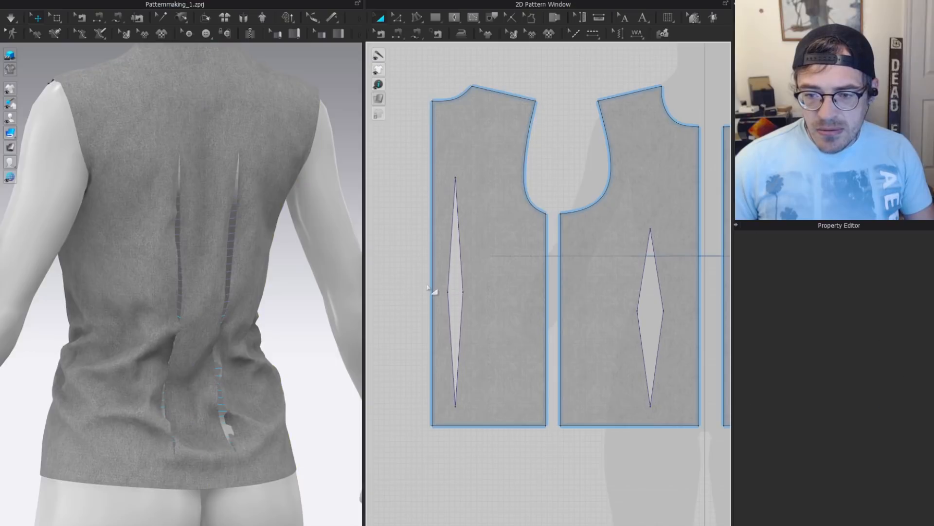
scroll(466, 311, up, 3)
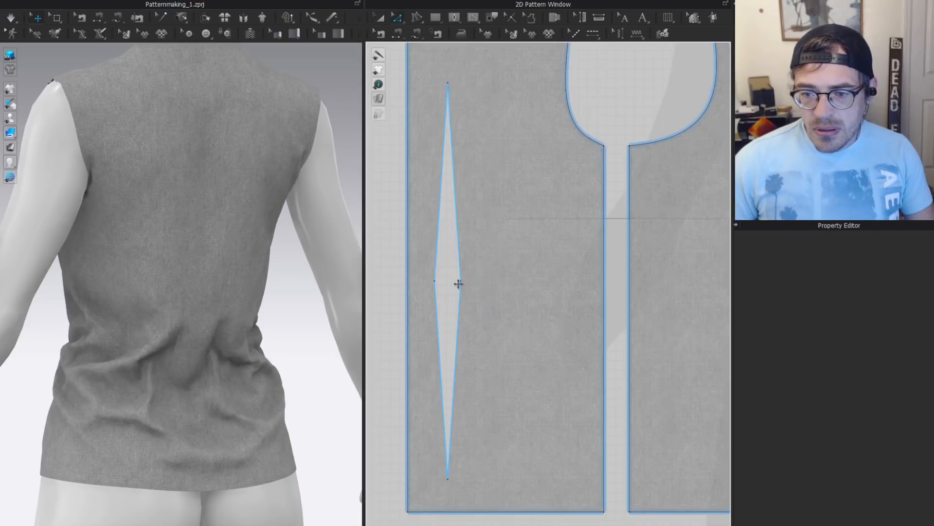
click(460, 279)
drag(460, 279, 456, 260)
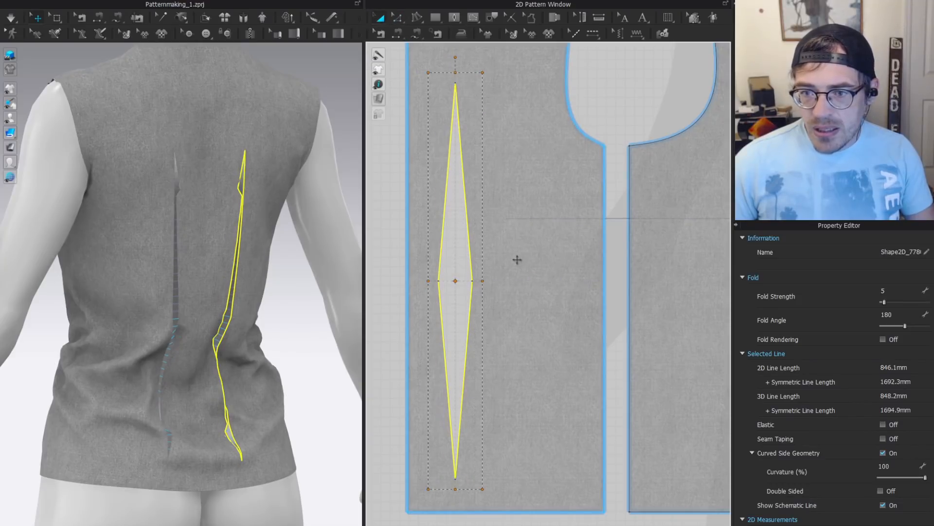
Paste a copy of the back dart level with the original, on the side nearer the side seam.
key(ctrl+v)
click(522, 275)
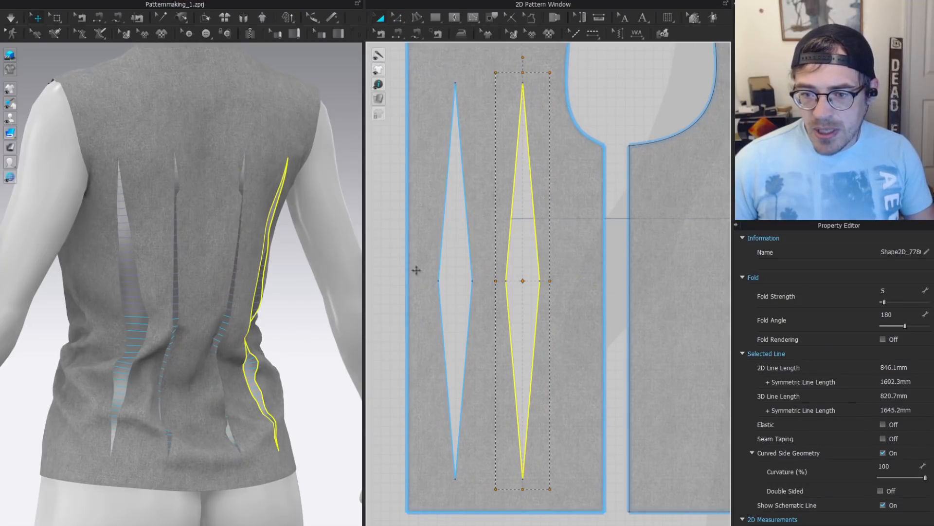
key(z)
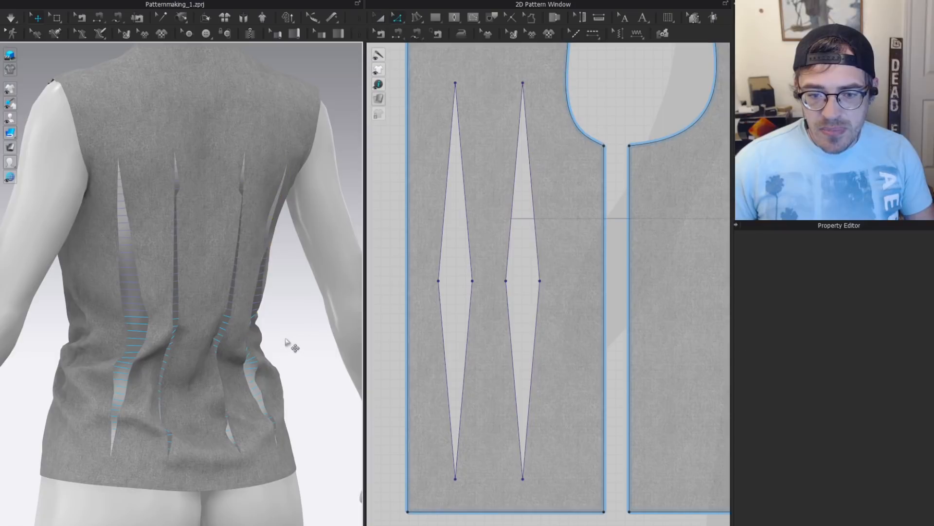
Draw a horizontal internal line about 36 mm long across the widest points of each back dart.
scroll(508, 302, up, 3)
key(g)
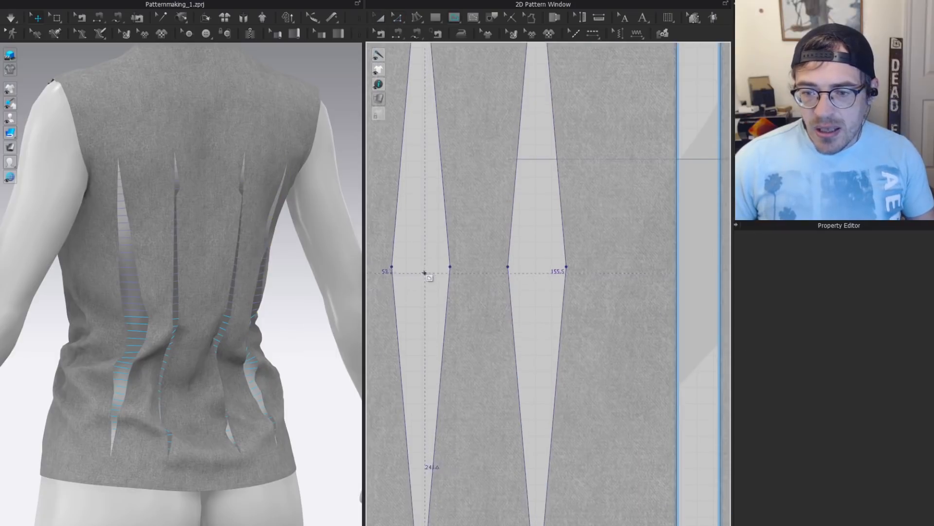
click(393, 266)
double_click(447, 271)
click(509, 267)
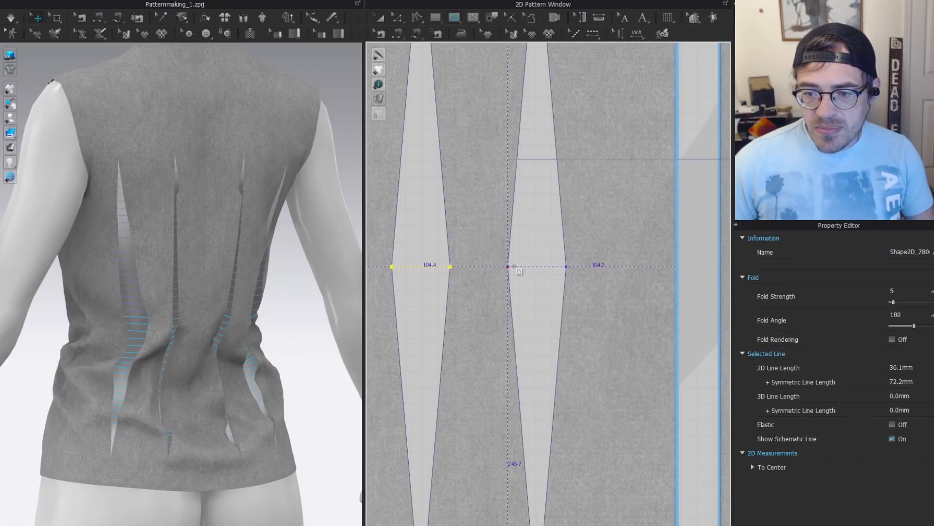
double_click(569, 270)
key(z)
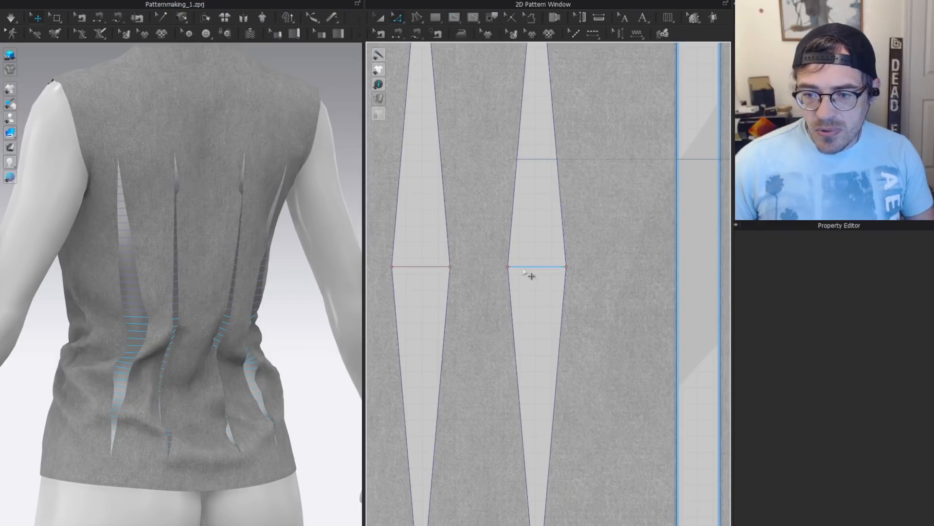
Delete the horizontal lines across both back darts.
click(432, 267)
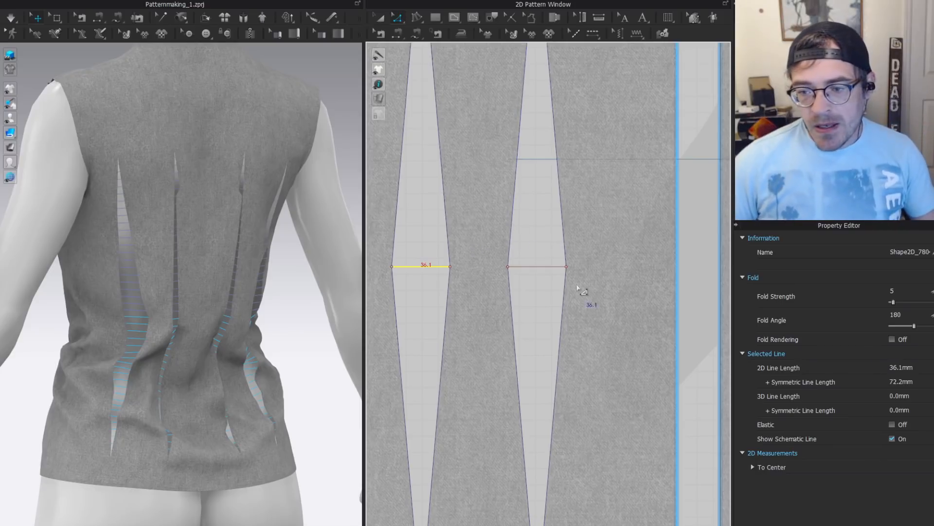
click(537, 266)
key(Delete)
click(433, 271)
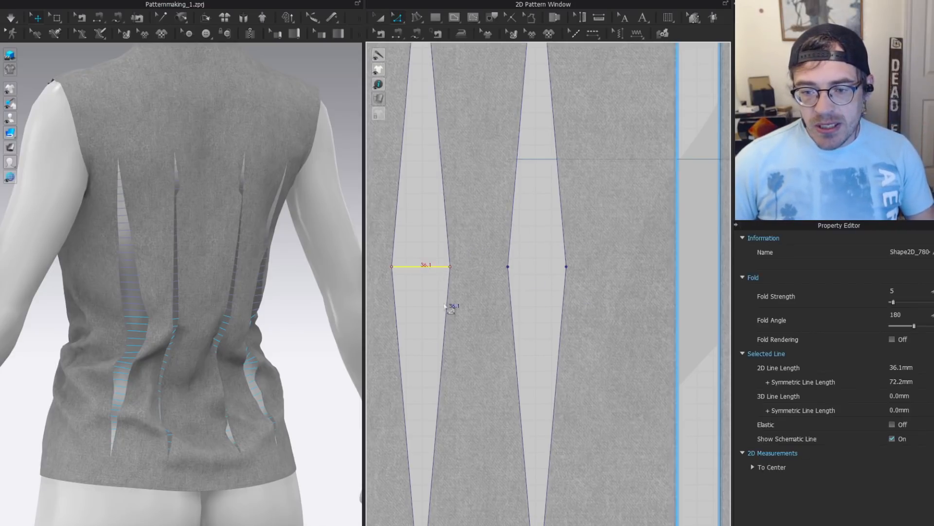
key(Delete)
Simulate the top with the two back darts, tugging the lower back fabric to settle it.
key(space)
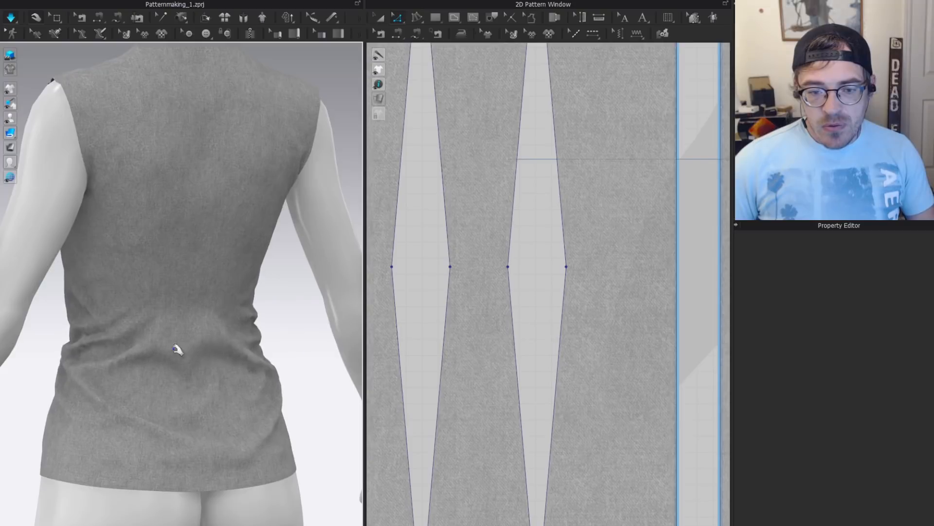
click(122, 391)
scroll(468, 302, down, 4)
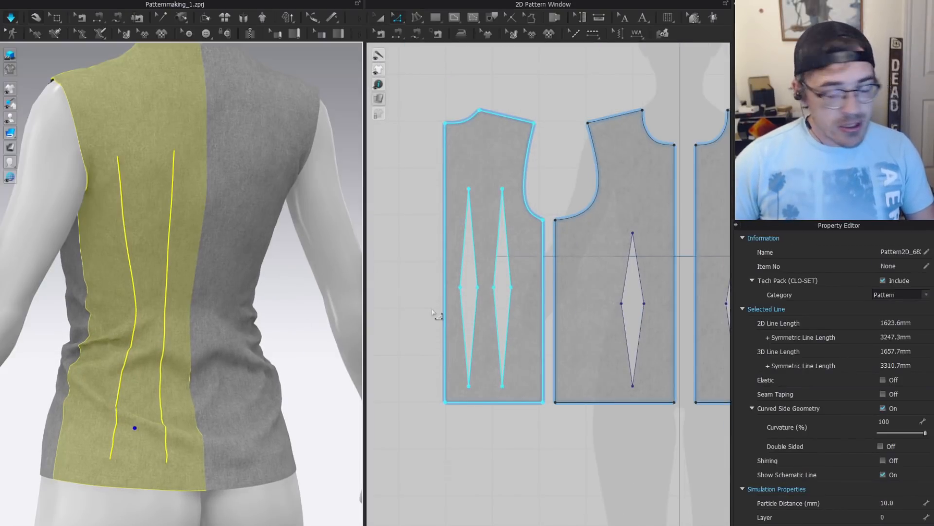
scroll(200, 314, up, 3)
right_drag(199, 304, 214, 263)
Move the widest points of both back darts straight down together to sit lower on the waist.
scroll(529, 281, up, 3)
key(z)
drag(526, 266, 415, 298)
right_drag(157, 266, 203, 296)
scroll(495, 298, up, 3)
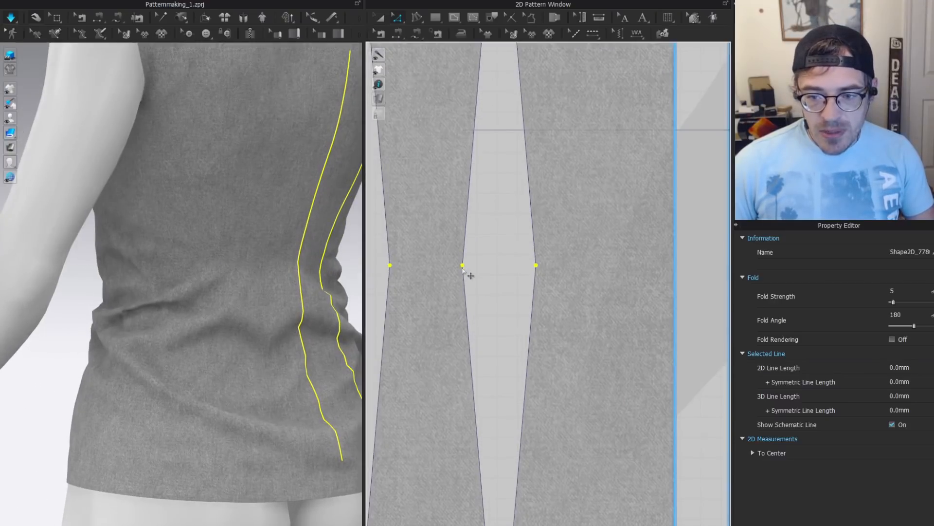
drag(461, 272, 465, 309)
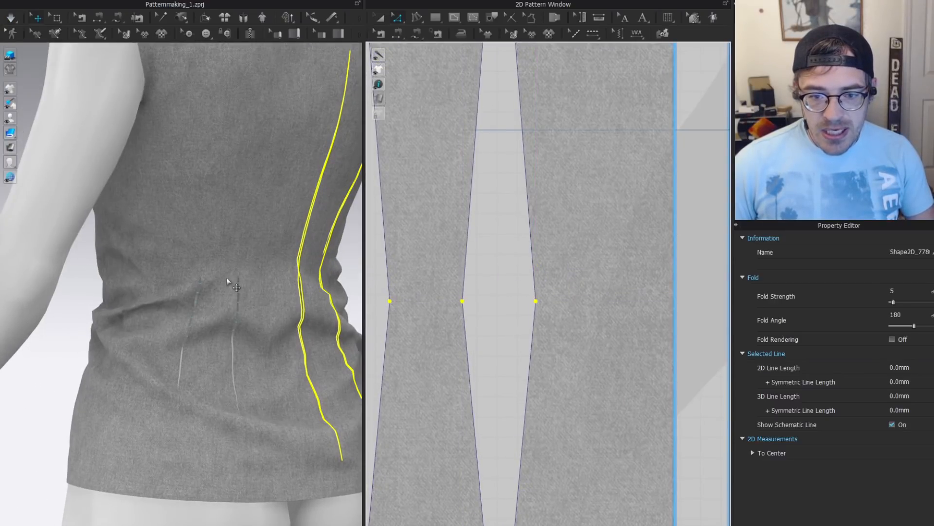
Simulate the top and tug the back fabric around the waist to smooth its folds.
key(space)
drag(207, 345, 196, 377)
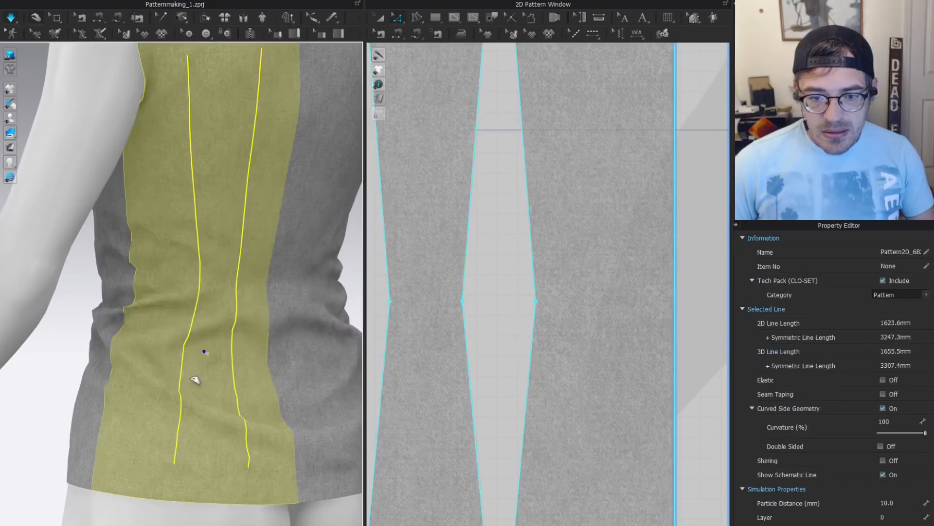
click(496, 289)
drag(209, 288, 138, 384)
scroll(469, 292, down, 5)
middle_drag(481, 294, 527, 295)
drag(200, 270, 214, 241)
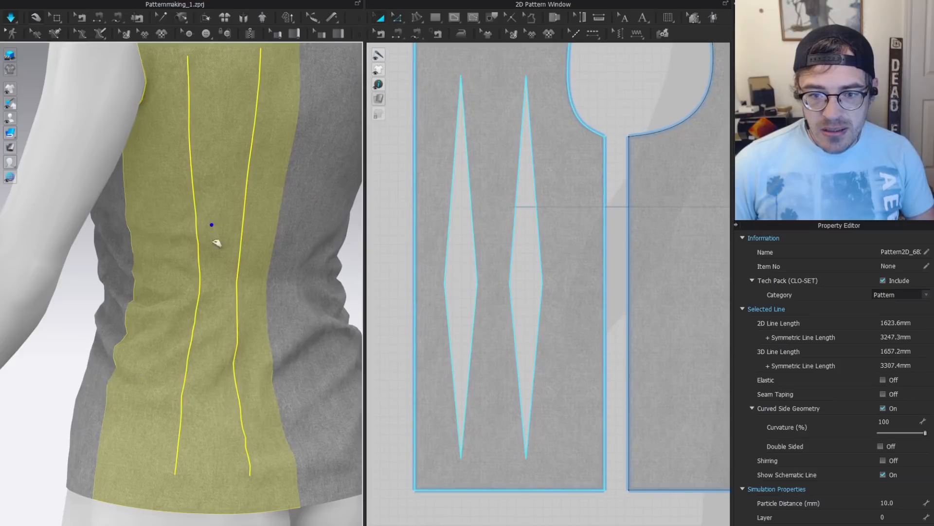
Narrow both back darts symmetrically about their centres, the one nearer the side seam to an outline of about 845 mm.
scroll(475, 286, up, 3)
click(484, 279)
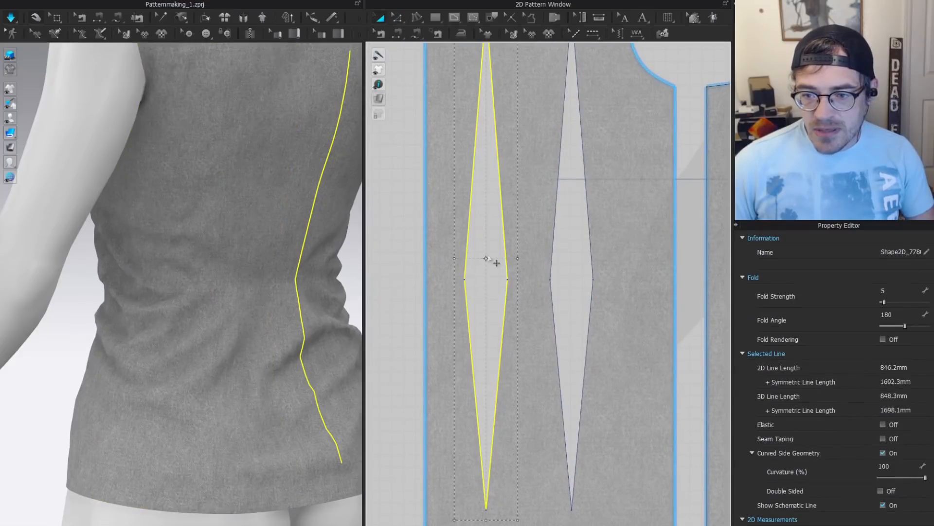
drag(517, 259, 508, 263)
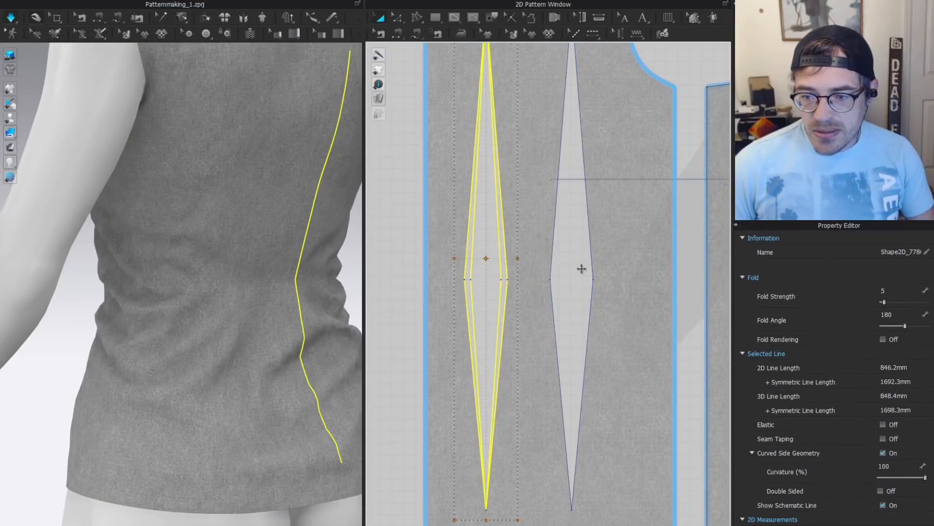
click(581, 268)
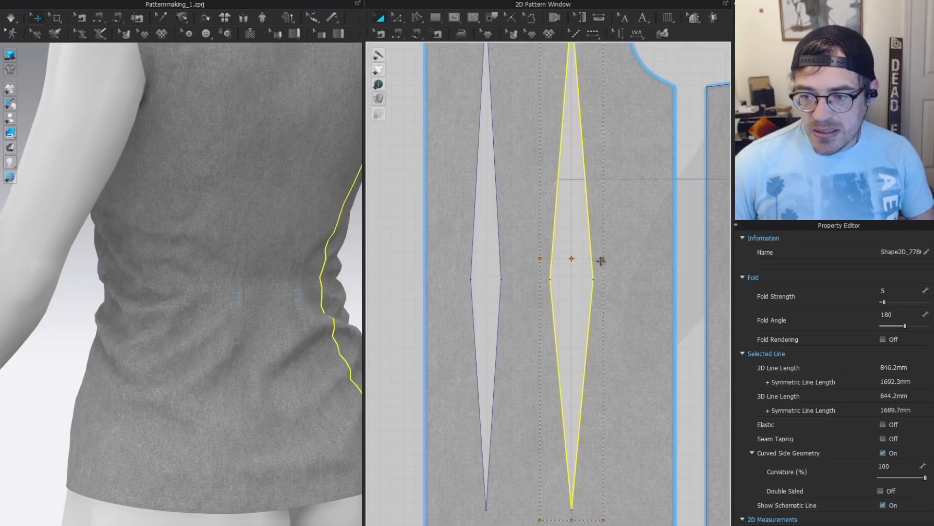
drag(602, 261, 596, 259)
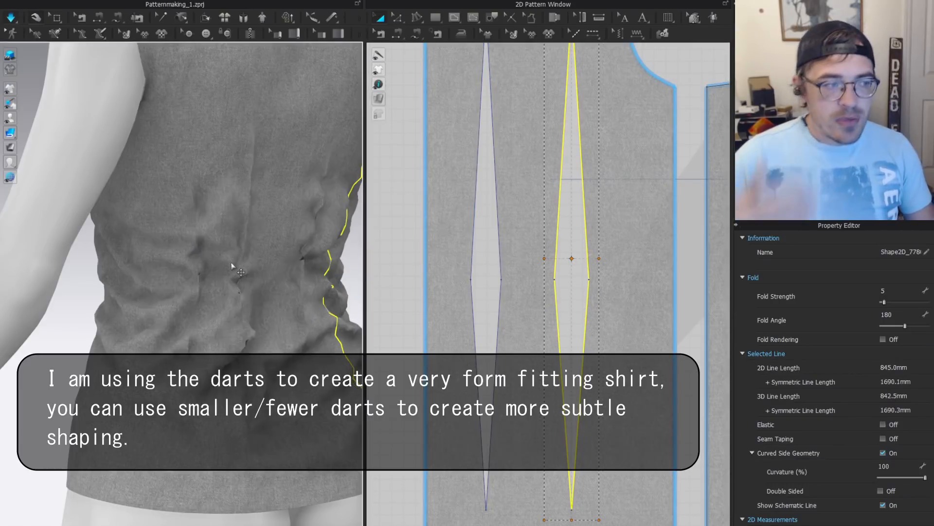
Tug the back fabric during simulation to settle the narrowed darts, and examine the whole back.
click(165, 314)
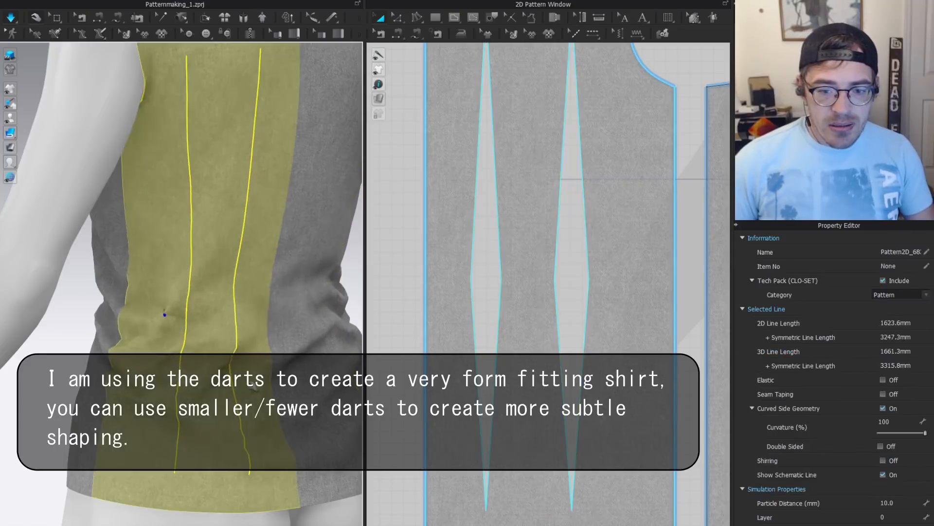
scroll(224, 273, down, 5)
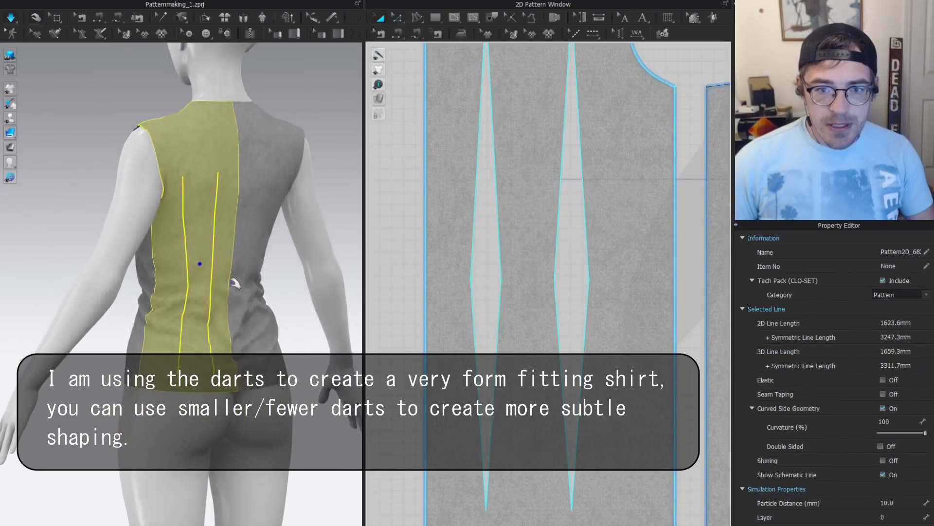
right_drag(234, 282, 260, 261)
scroll(529, 284, down, 5)
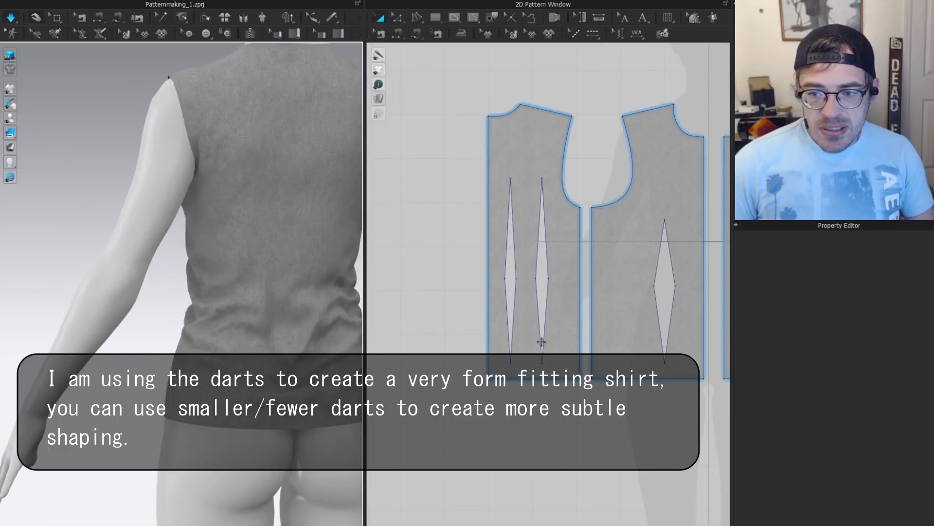
scroll(234, 271, down, 4)
right_drag(200, 267, 243, 269)
drag(265, 229, 269, 238)
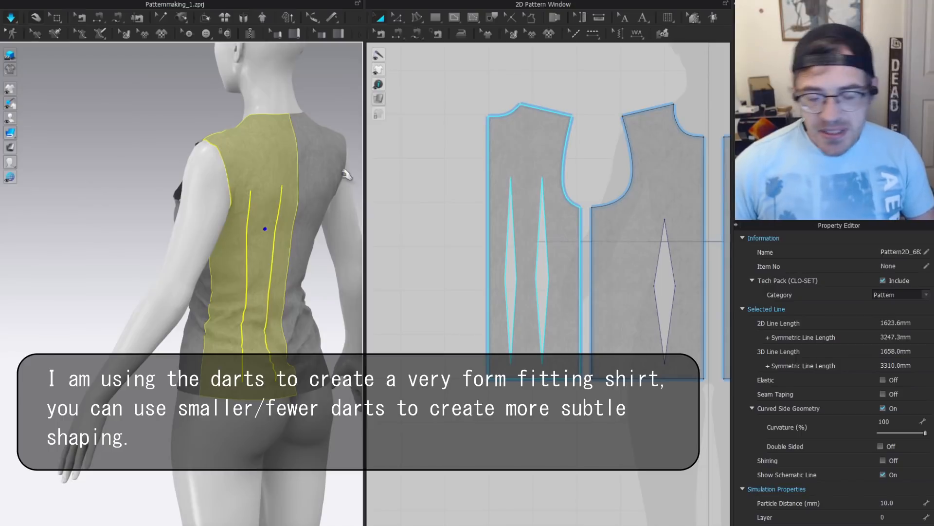
Select the upper tips of both back darts, then the back piece, and inspect the fit from directly behind.
key(z)
scroll(562, 161, up, 4)
drag(536, 167, 429, 267)
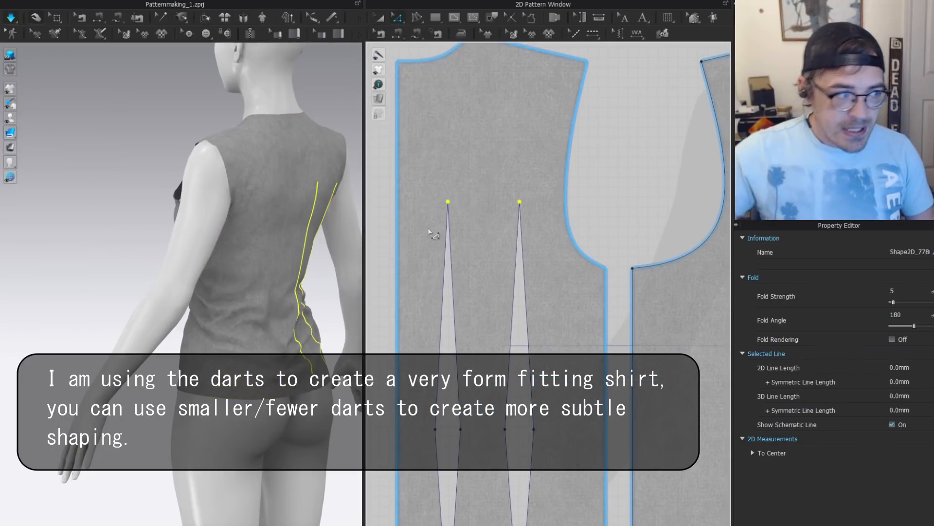
key(a)
click(448, 367)
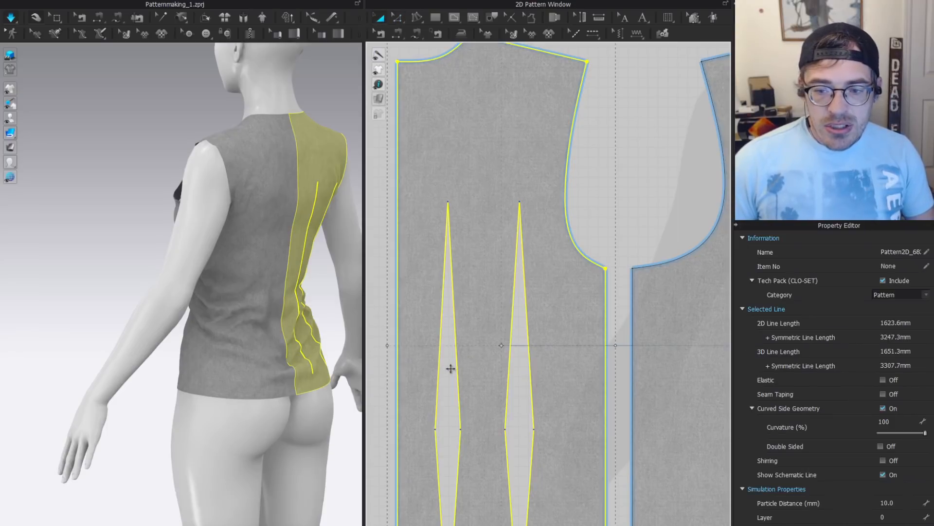
right_drag(308, 211, 243, 209)
middle_drag(243, 209, 209, 271)
click(237, 355)
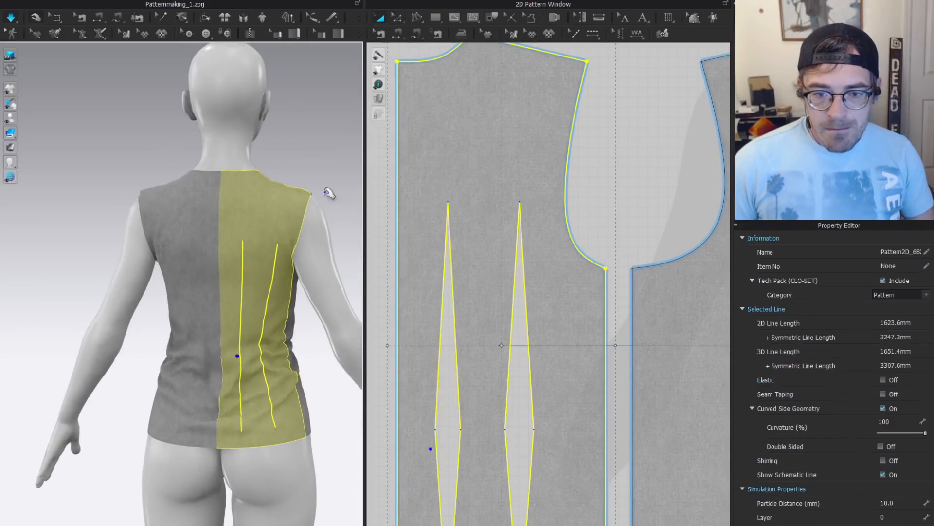
Draw a nearly horizontal internal line about 90 mm long across the upper back, above the dart tips.
scroll(437, 188, up, 3)
key(z)
middle_drag(507, 212, 512, 273)
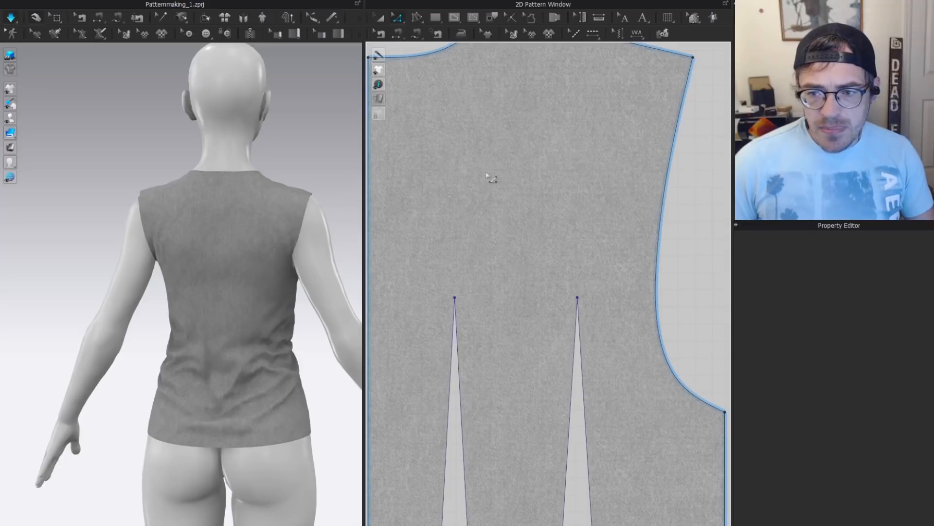
key(g)
click(437, 166)
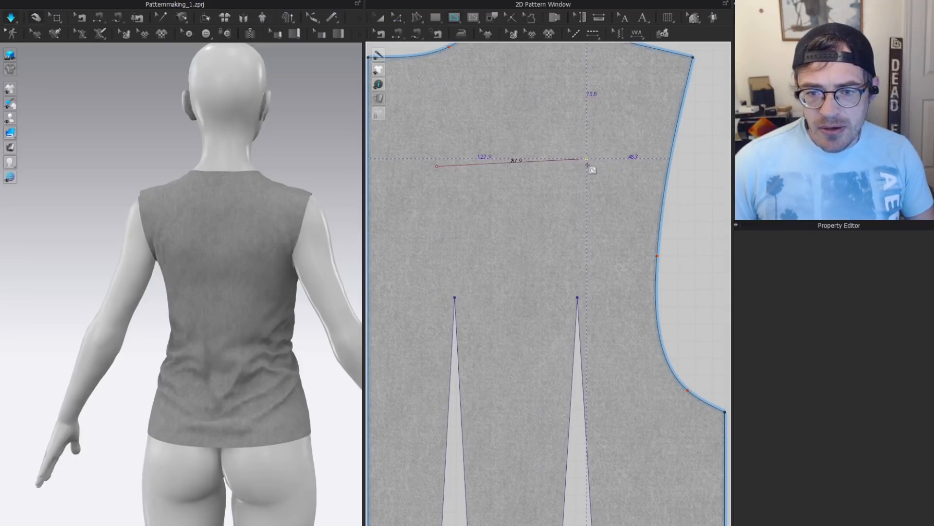
double_click(587, 159)
Delete the upper-back line and examine the upper back and shoulder area from the side.
right_drag(226, 218, 183, 244)
scroll(130, 212, up, 3)
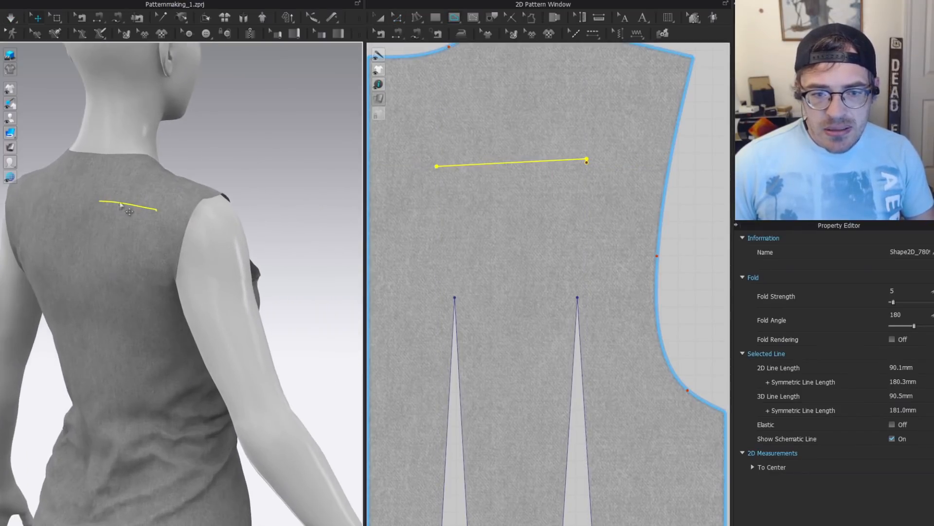
key(Delete)
click(116, 248)
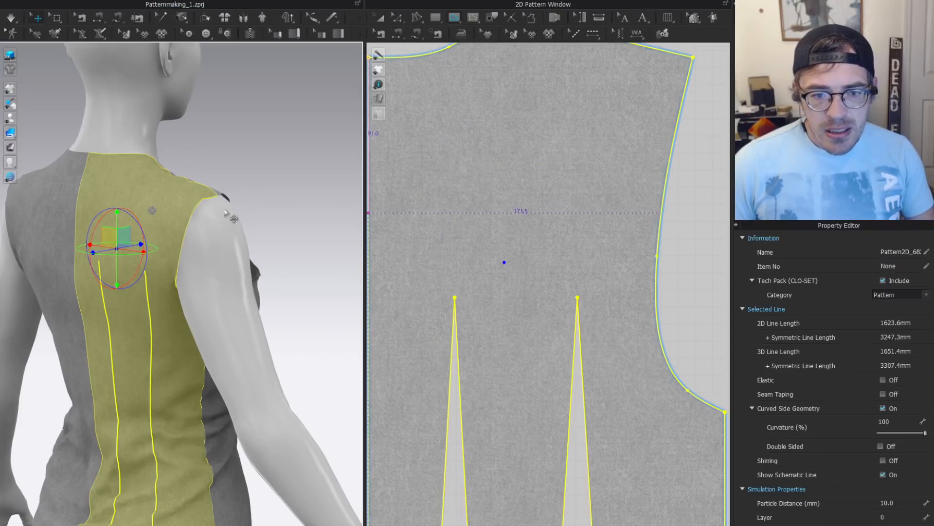
mouse_move(231, 216)
right_down()
mouse_move(173, 203)
mouse_move(106, 224)
right_up()
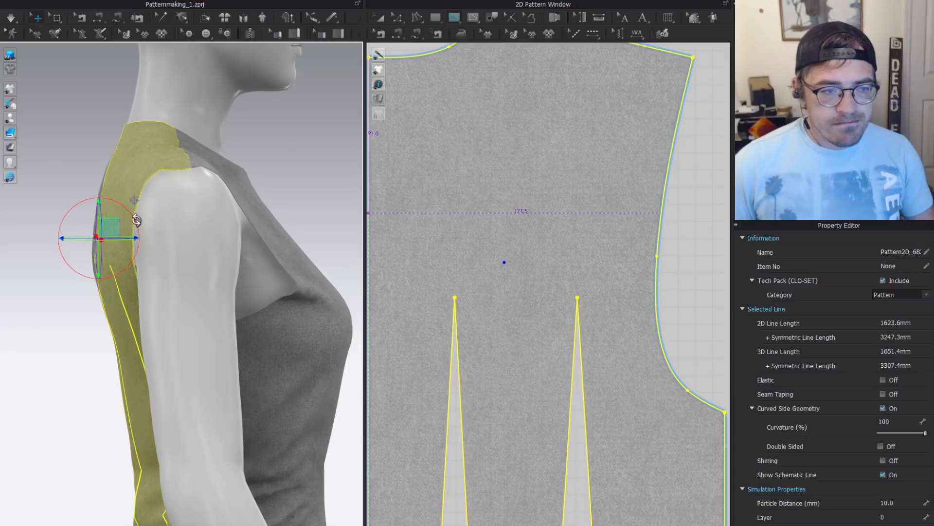
Examine the upper back and armhole fit from the side, at an angle and from directly behind.
right_drag(136, 220, 130, 229)
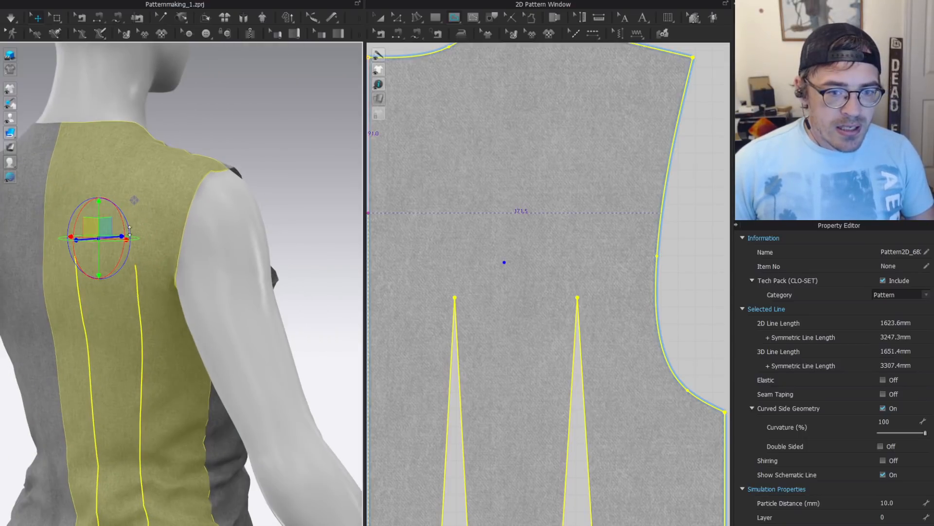
right_drag(229, 219, 207, 215)
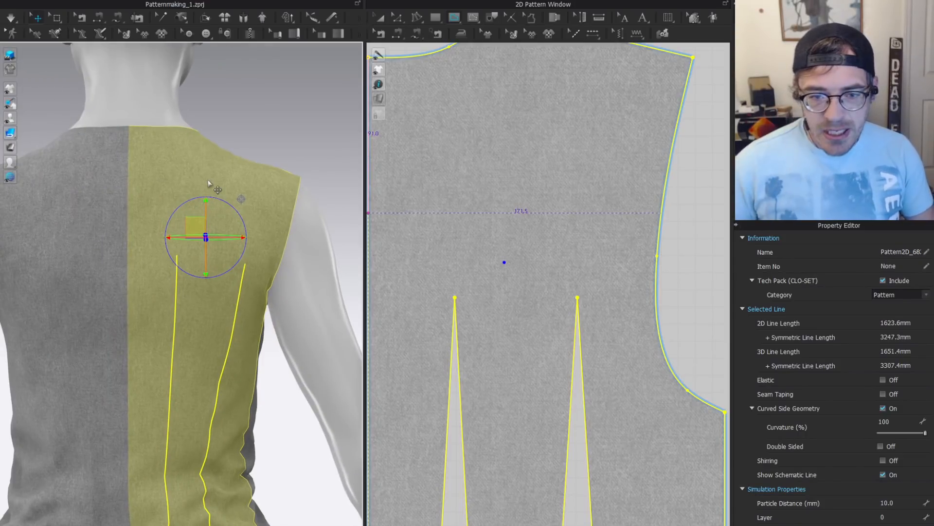
right_drag(195, 223, 204, 224)
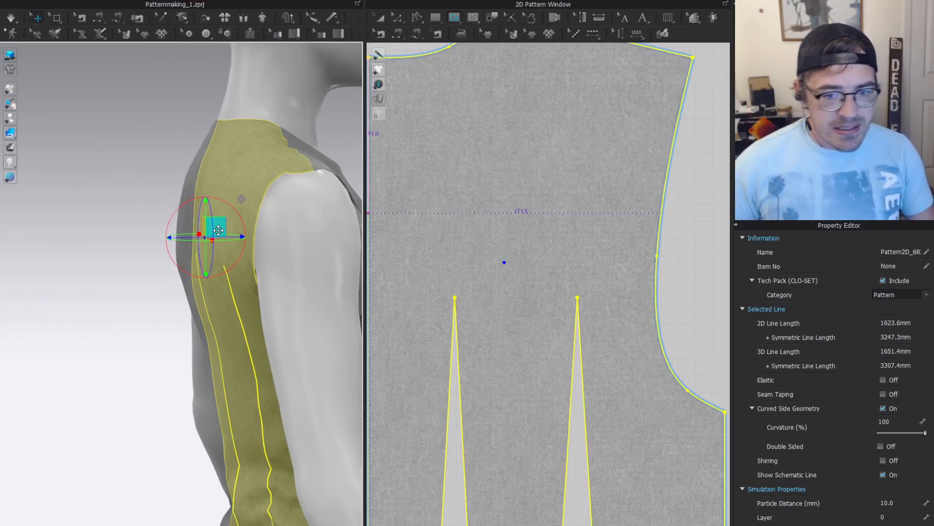
scroll(208, 248, down, 3)
right_drag(184, 287, 312, 298)
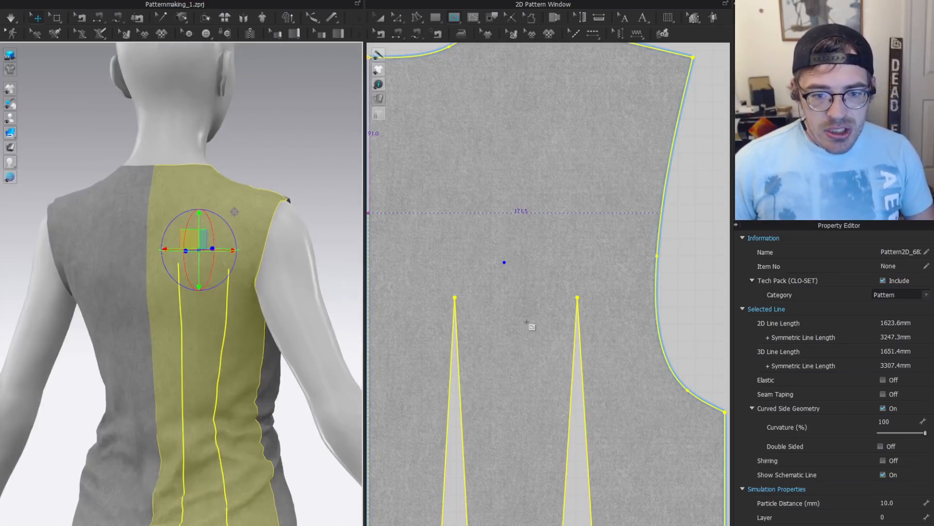
scroll(529, 325, down, 5)
key(z)
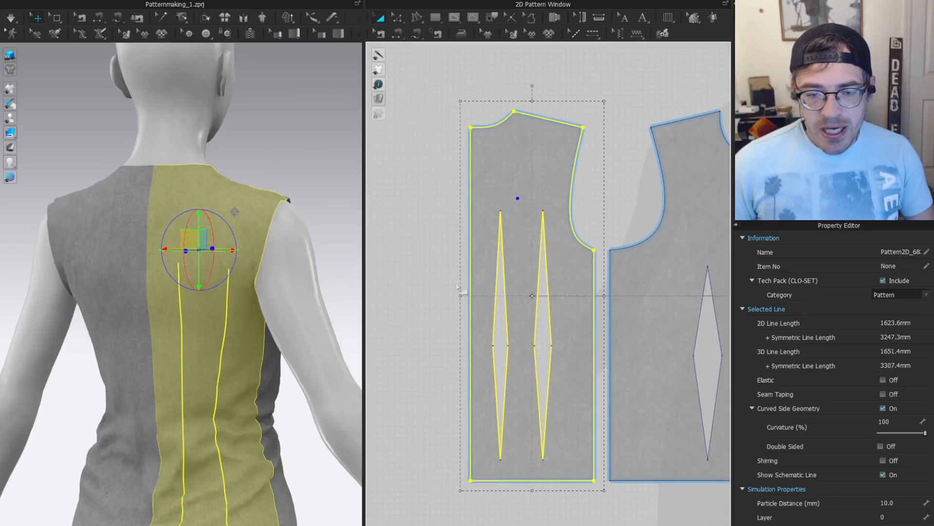
key(z)
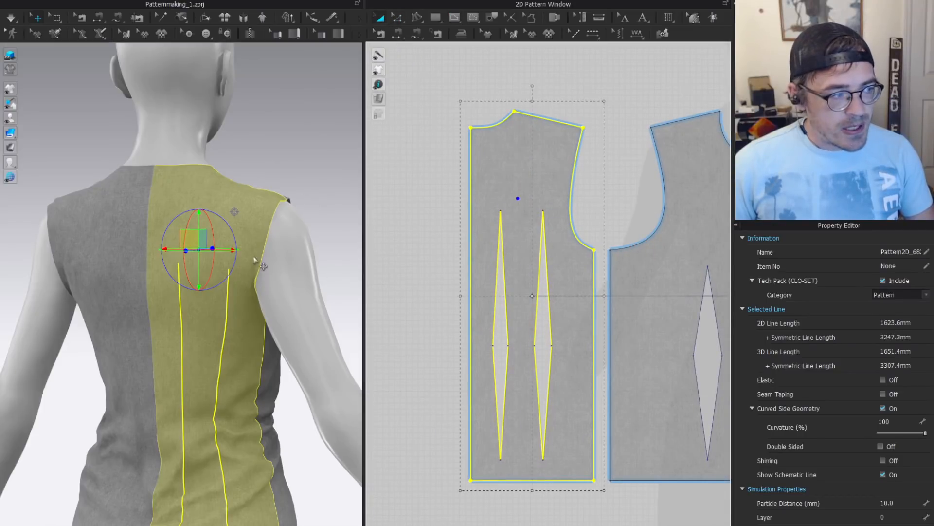
Examine the lower back, waist folds and side seams of the top from behind and from both sides.
scroll(281, 253, down, 2)
key(a)
right_drag(303, 298, 271, 264)
scroll(271, 264, up, 2)
middle_drag(272, 265, 274, 256)
click(205, 341)
scroll(146, 265, up, 2)
right_drag(146, 265, 267, 275)
click(153, 329)
click(513, 350)
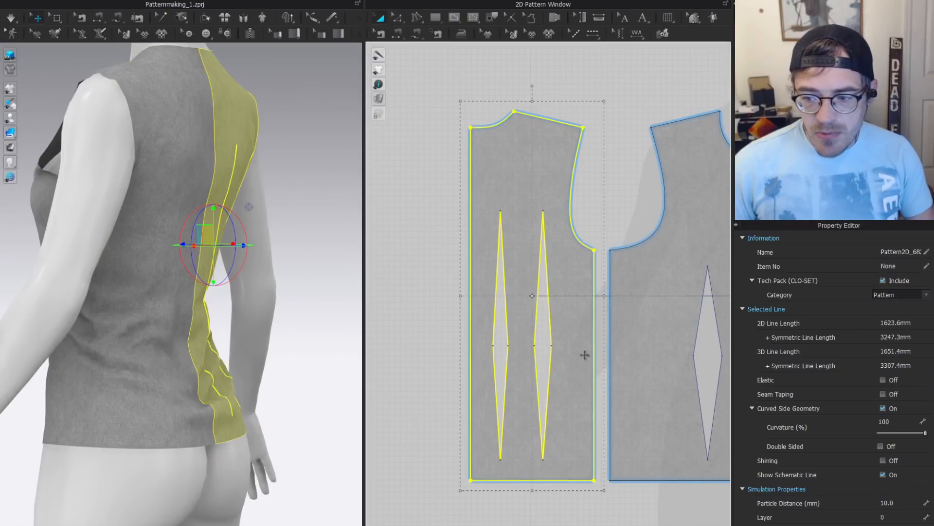
scroll(401, 291, down, 1)
scroll(159, 297, up, 2)
right_drag(156, 298, 177, 312)
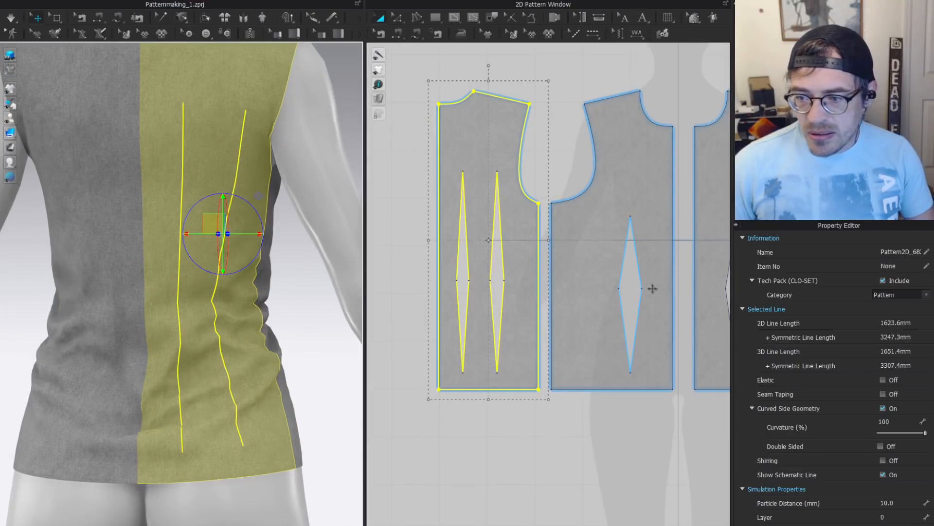
right_drag(271, 309, 323, 278)
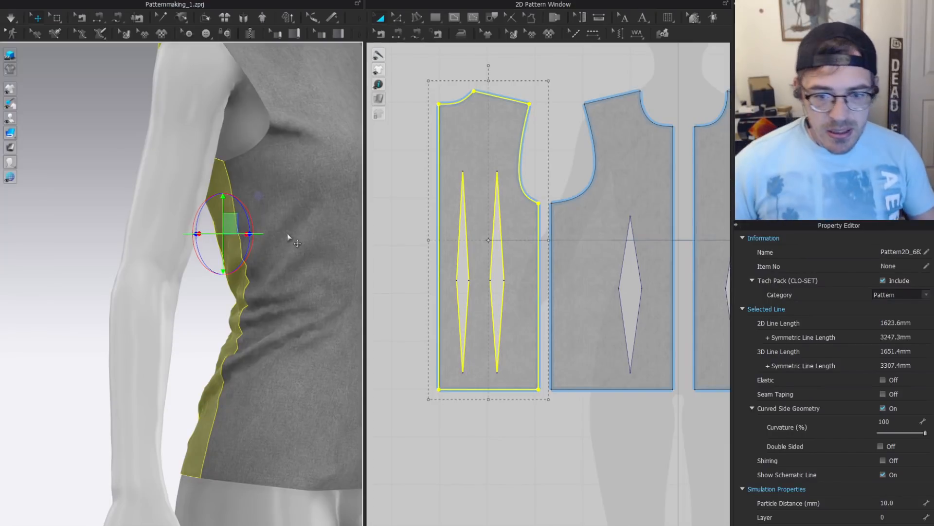
right_drag(288, 233, 365, 294)
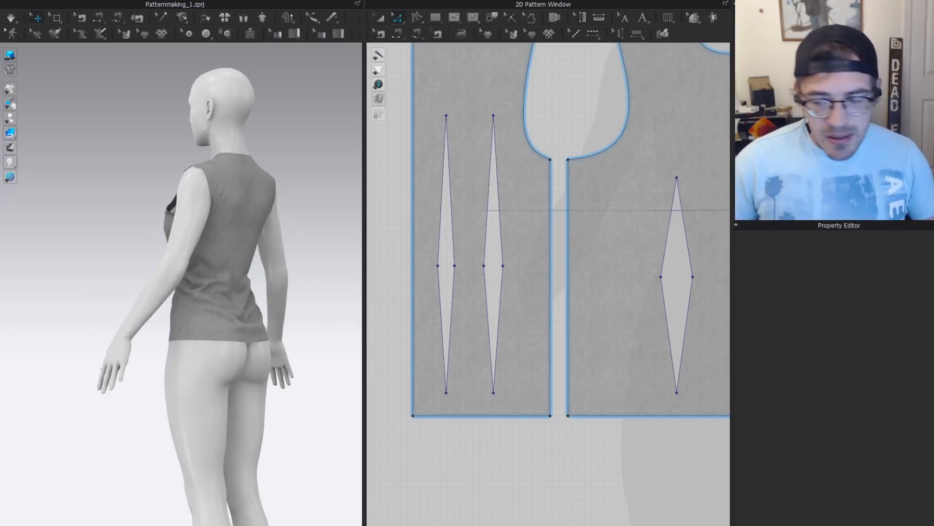
Add a waist-level point to the adjoining side seams of the back and front pieces.
scroll(574, 195, up, 6)
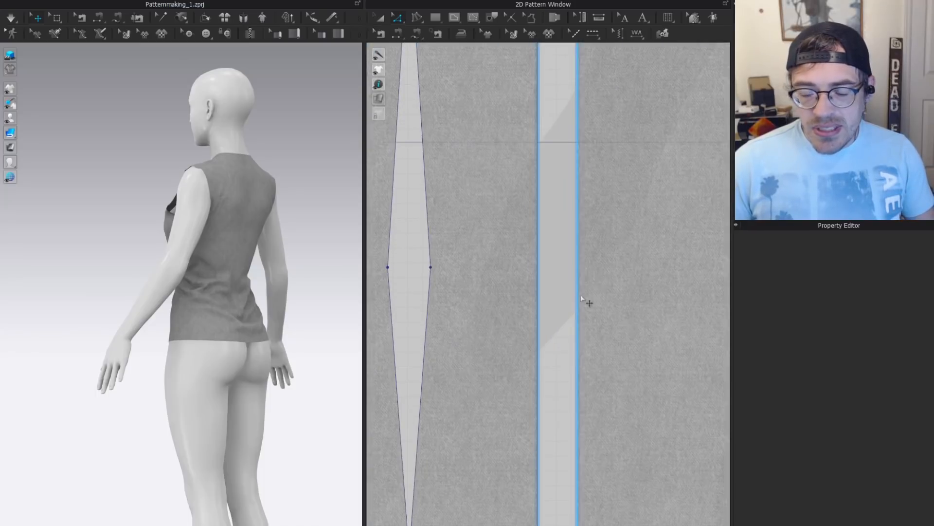
key(v)
click(497, 243)
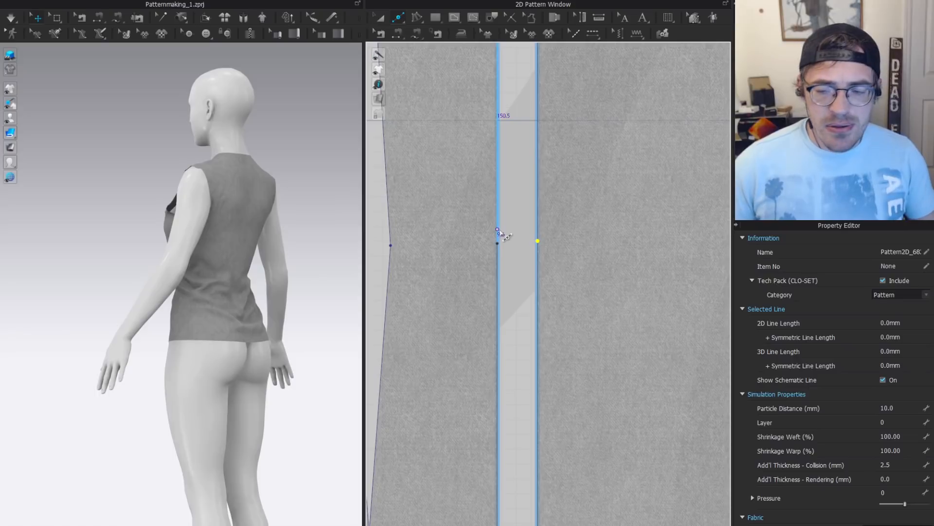
scroll(594, 220, down, 3)
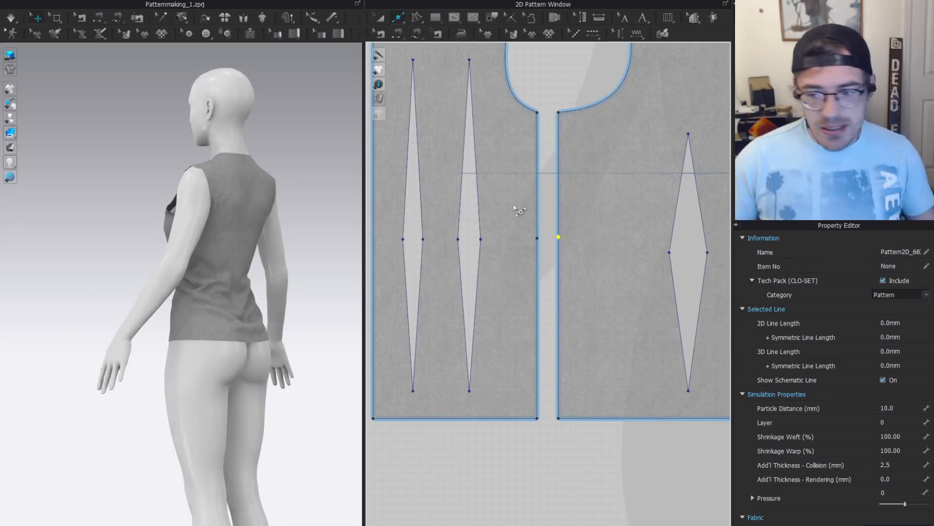
Align the two side seam points with the outer back dart's widest point using To Point (X-Axis).
drag(620, 220, 473, 258)
scroll(482, 253, up, 3)
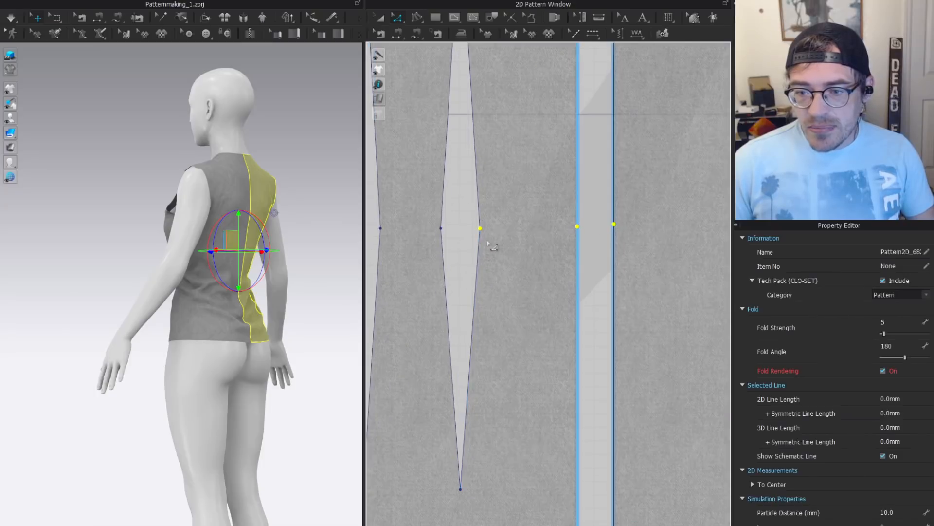
right_click(480, 229)
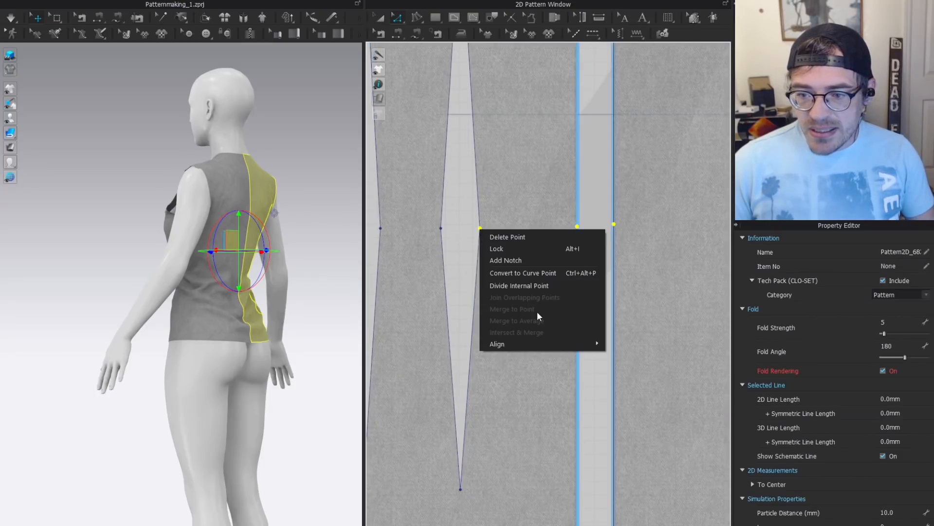
mouse_move(530, 343)
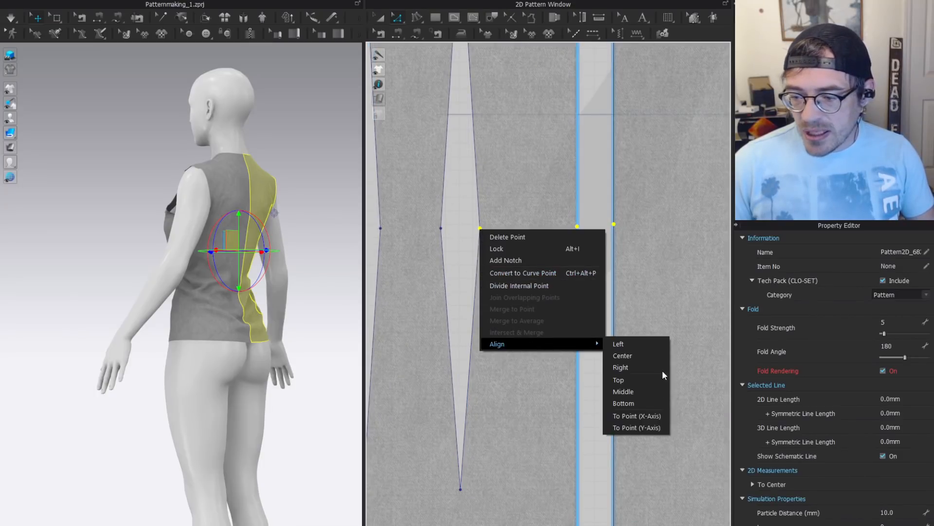
click(637, 415)
Select both side seam waist points and move them symmetrically into their pieces to taper the waist.
scroll(643, 214, down, 3)
click(584, 261)
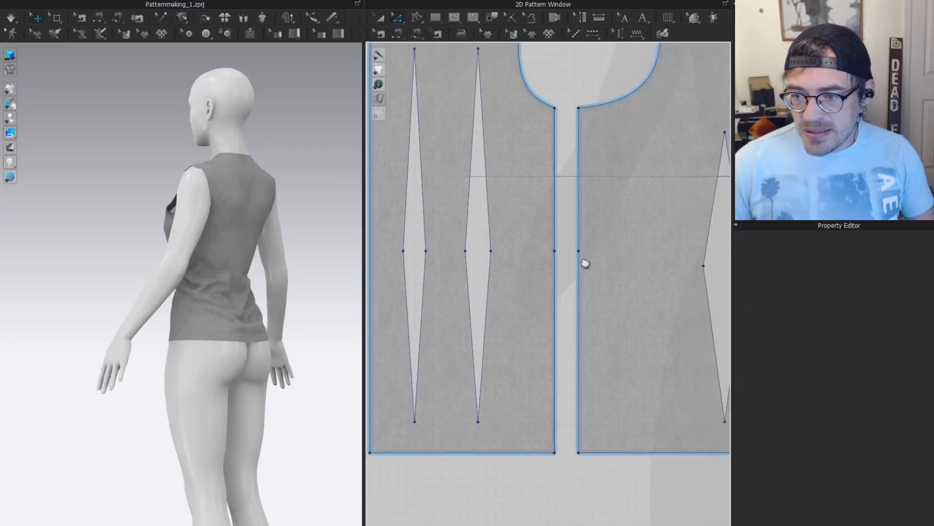
scroll(548, 277, up, 3)
drag(507, 307, 630, 276)
scroll(622, 251, down, 3)
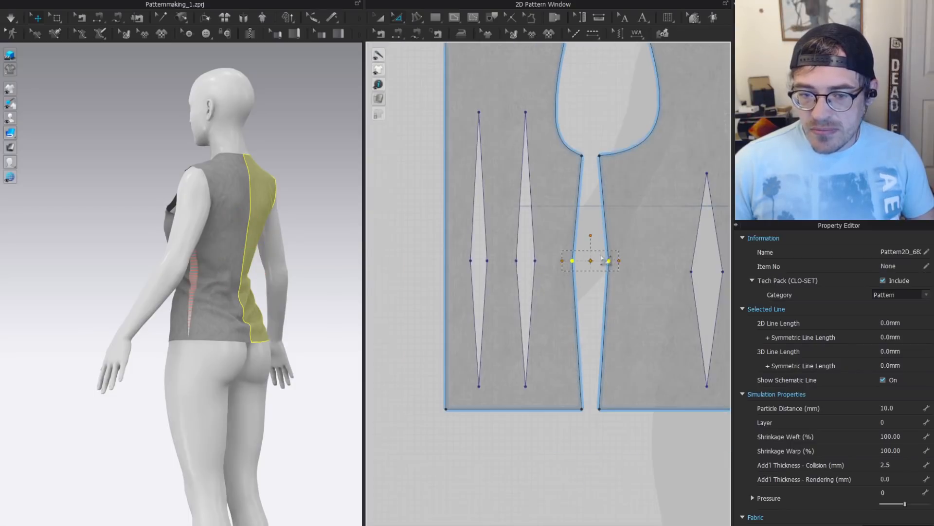
Bring the front piece against the back piece so their underarm and hem corners meet at the side seam.
key(z)
drag(615, 119, 567, 191)
right_click(586, 162)
click(627, 263)
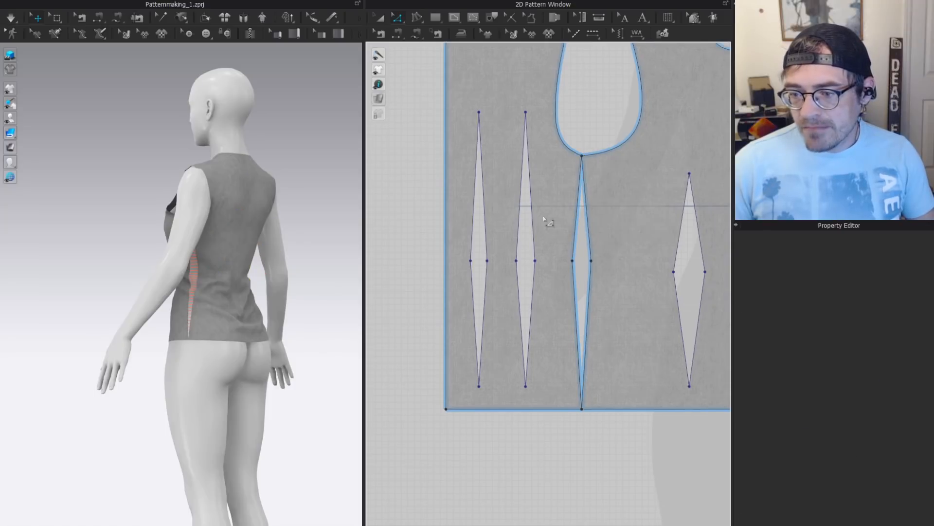
Inspect the tapered side seam from behind and select its two waist points.
key(a)
right_drag(192, 268, 117, 277)
key(z)
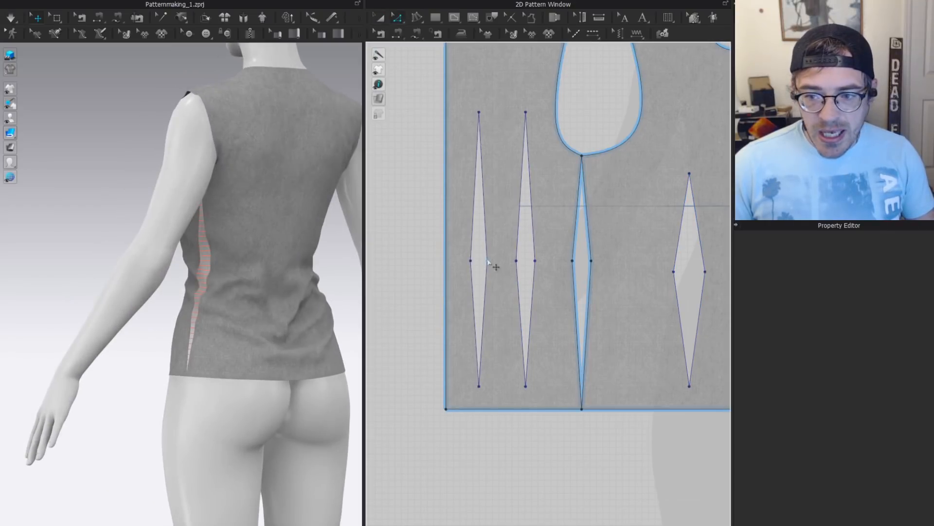
drag(596, 253, 561, 280)
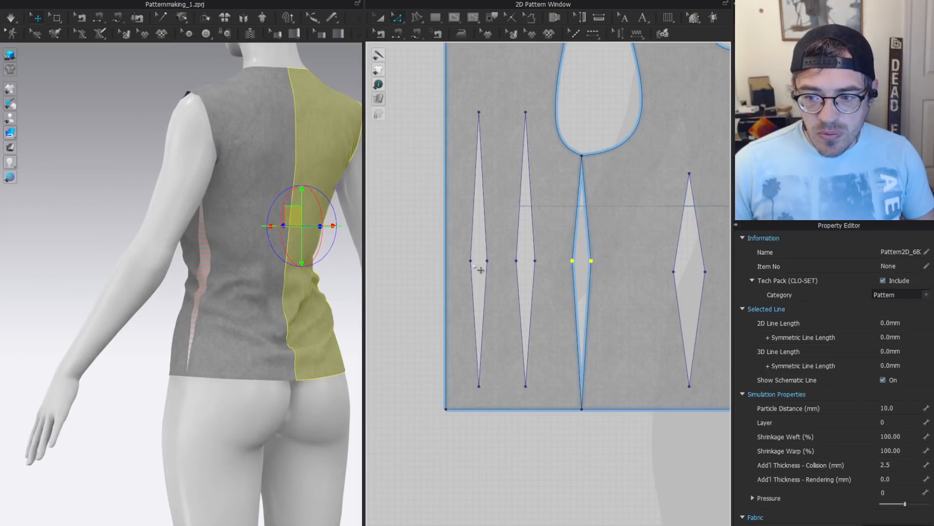
scroll(266, 278, up, 2)
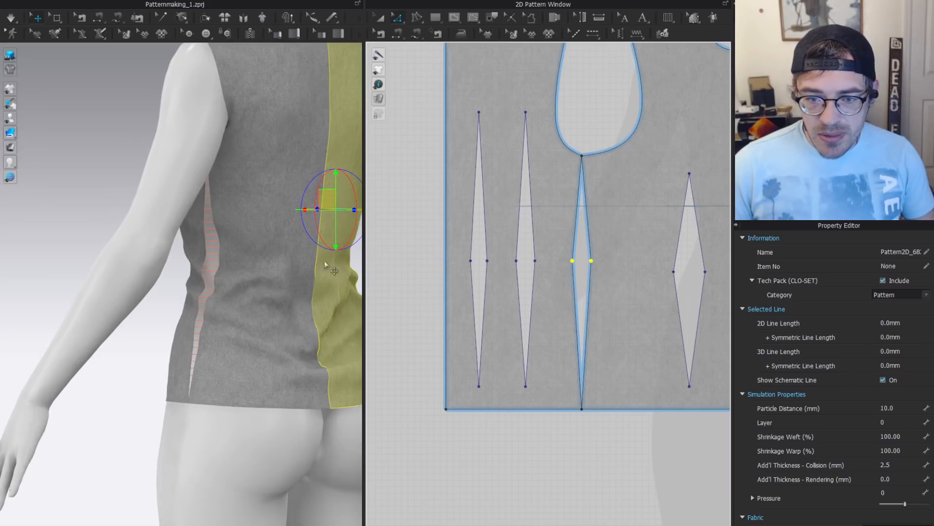
scroll(273, 266, down, 3)
key(a)
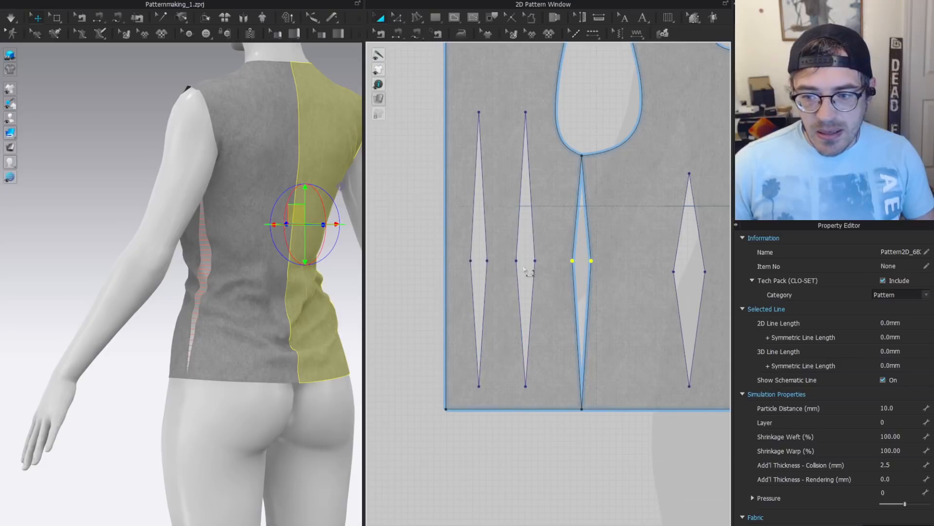
Draw temporary internal lines across the widest part of both back darts to measure them, and delete the lines.
key(g)
double_click(497, 261)
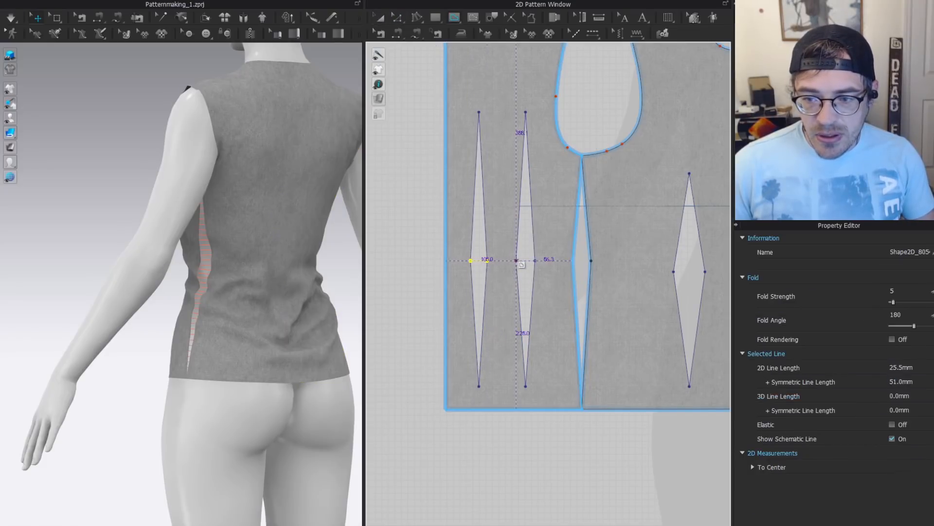
double_click(535, 260)
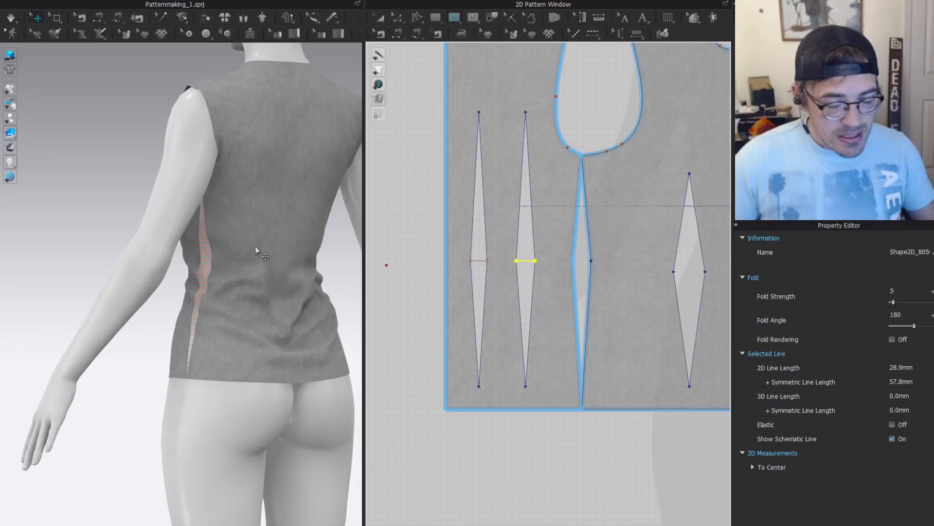
click(284, 260)
key(z)
click(528, 261)
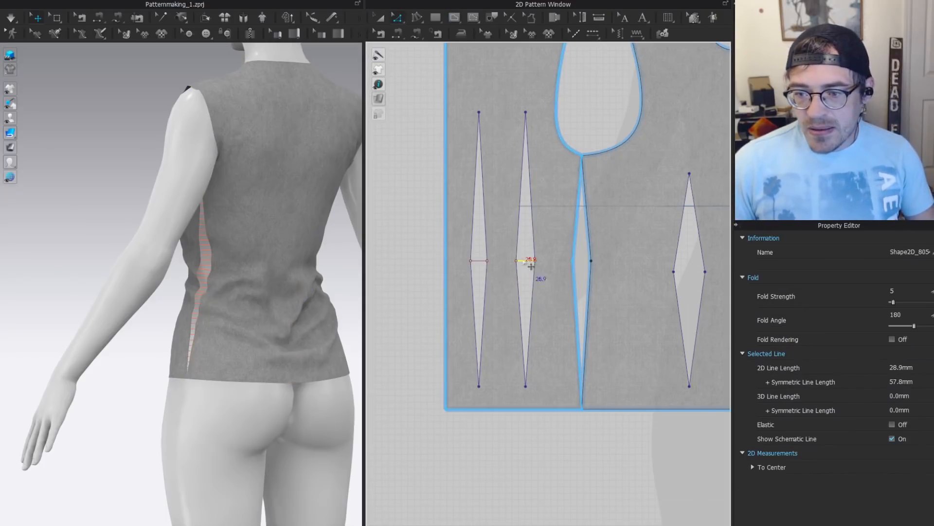
shift+click(480, 261)
key(Delete)
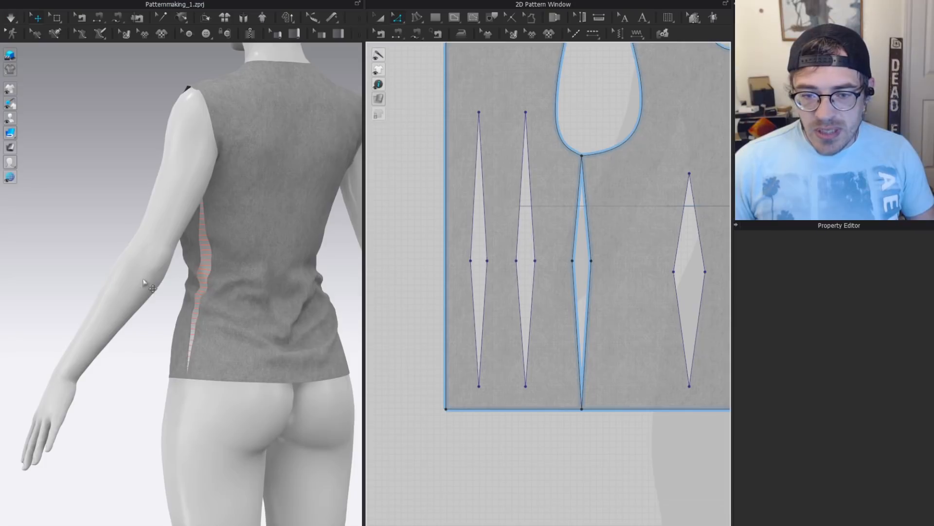
Simulate the garment and tug the back and front fabric to close and settle the tapered side seams.
key(q)
click(210, 273)
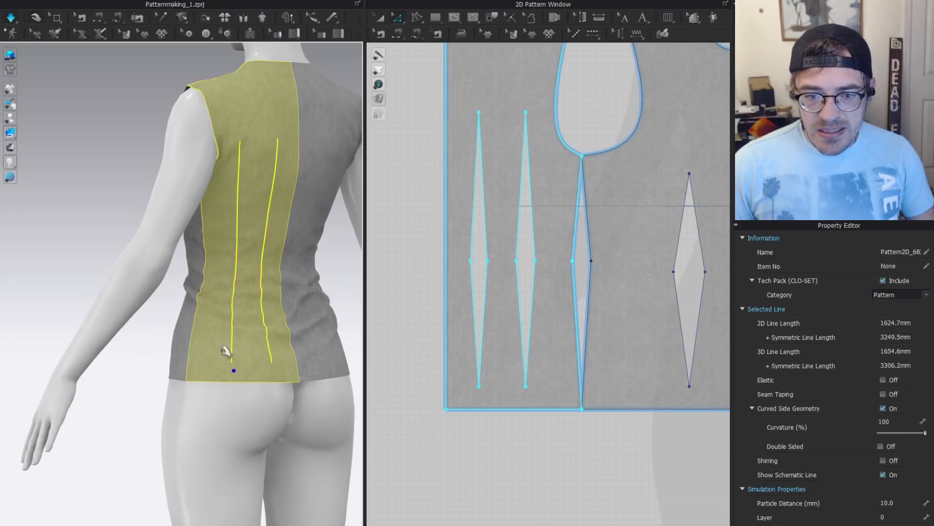
right_drag(206, 312, 352, 297)
drag(212, 321, 191, 382)
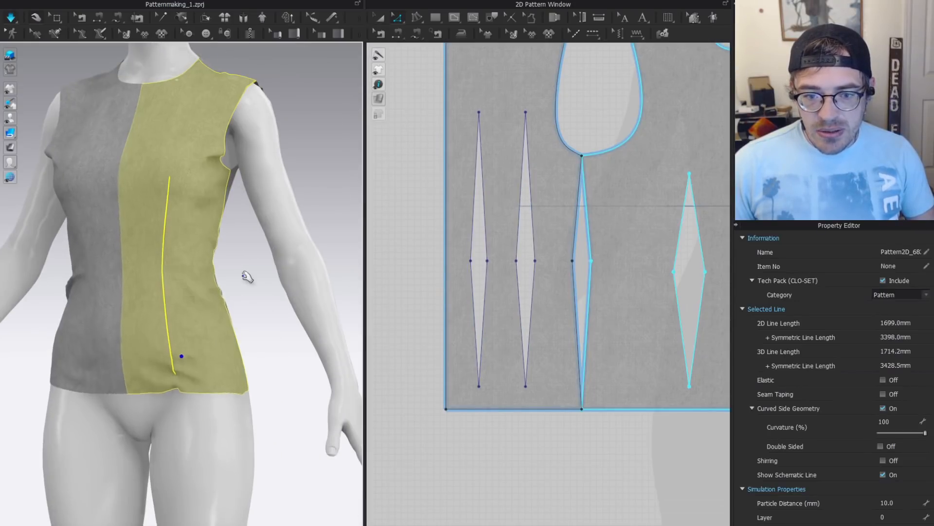
scroll(245, 277, down, 3)
right_drag(181, 313, 114, 312)
scroll(556, 278, down, 4)
Review the side seam taper beside the darts by selecting its waist points, and examine the fit from directly behind.
key(a)
middle_drag(573, 267, 517, 276)
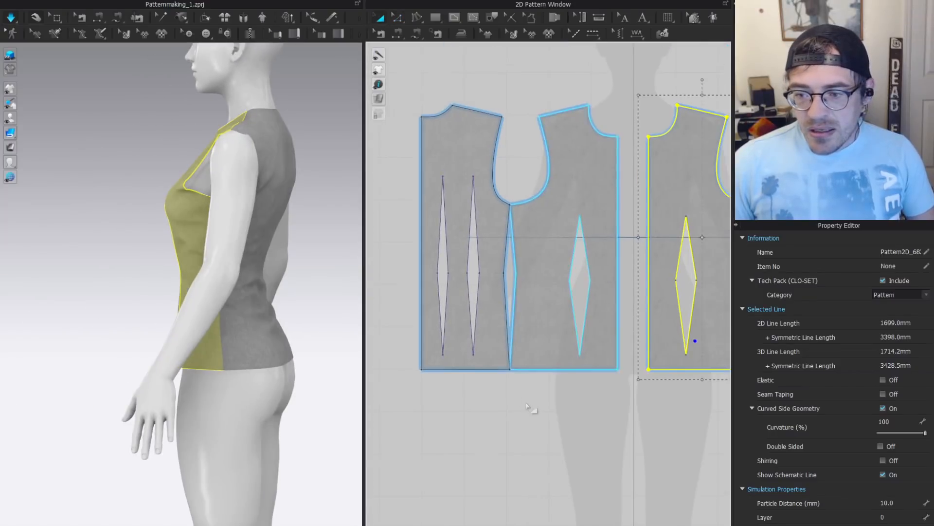
click(529, 408)
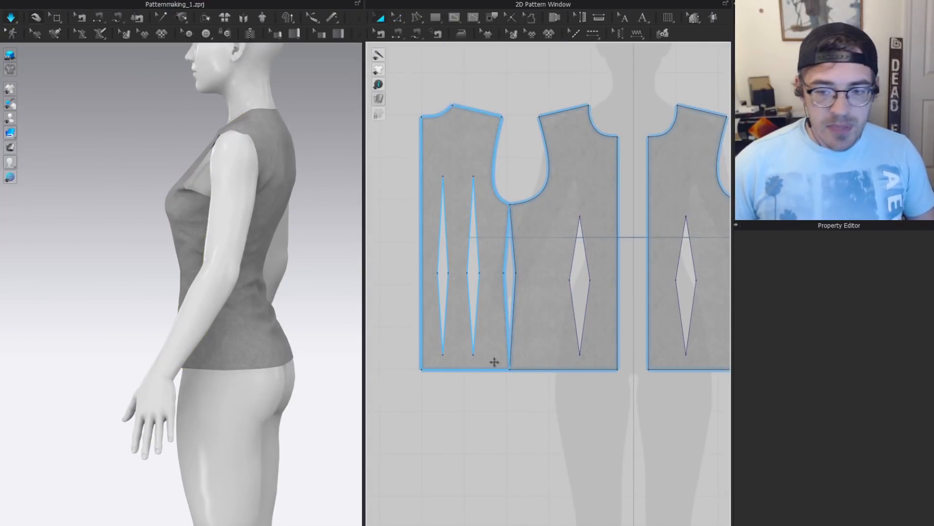
click(519, 271)
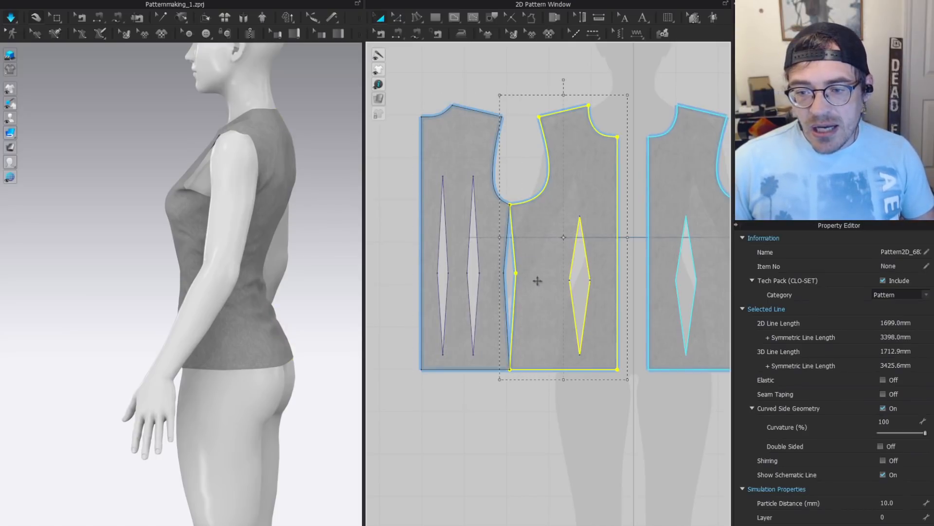
click(511, 273)
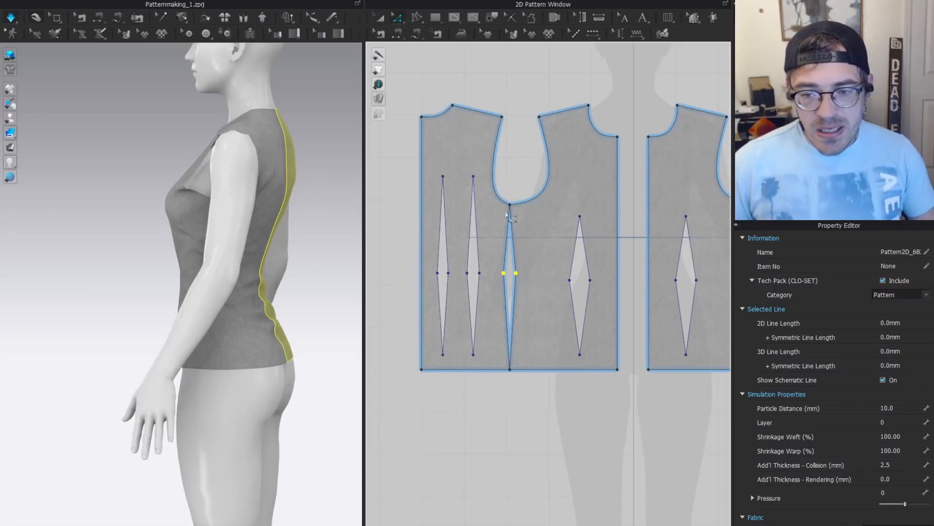
key(a)
scroll(506, 271, up, 3)
scroll(505, 269, down, 3)
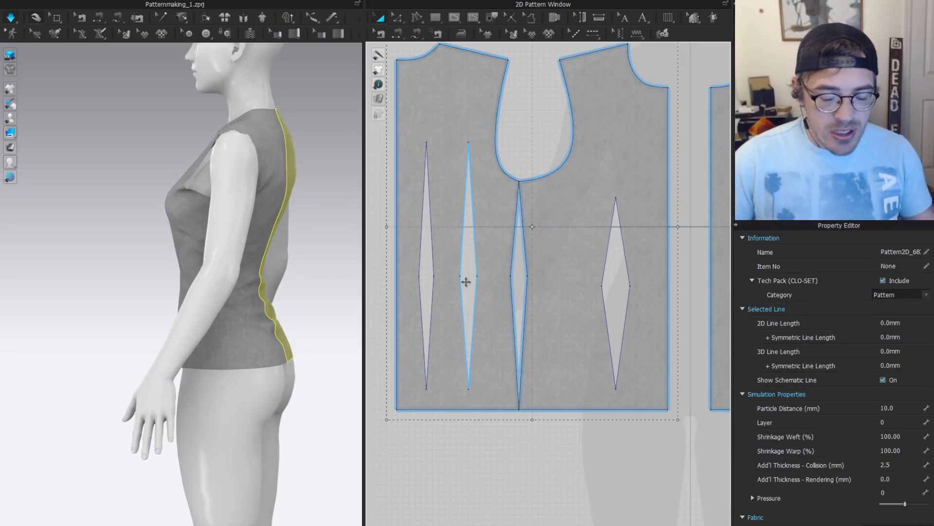
right_drag(271, 246, 202, 260)
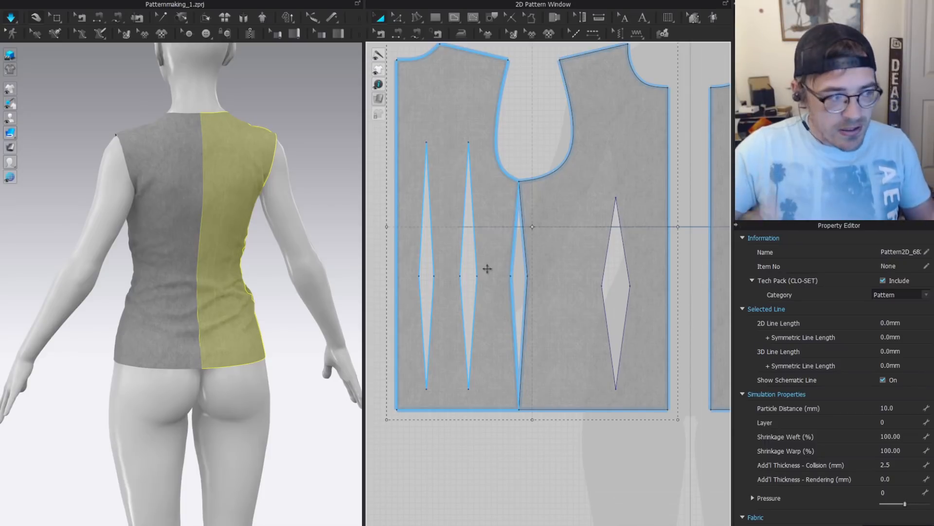
Narrow the front waist dart symmetrically about its centre to about 35 mm at its widest part.
scroll(197, 254, up, 2)
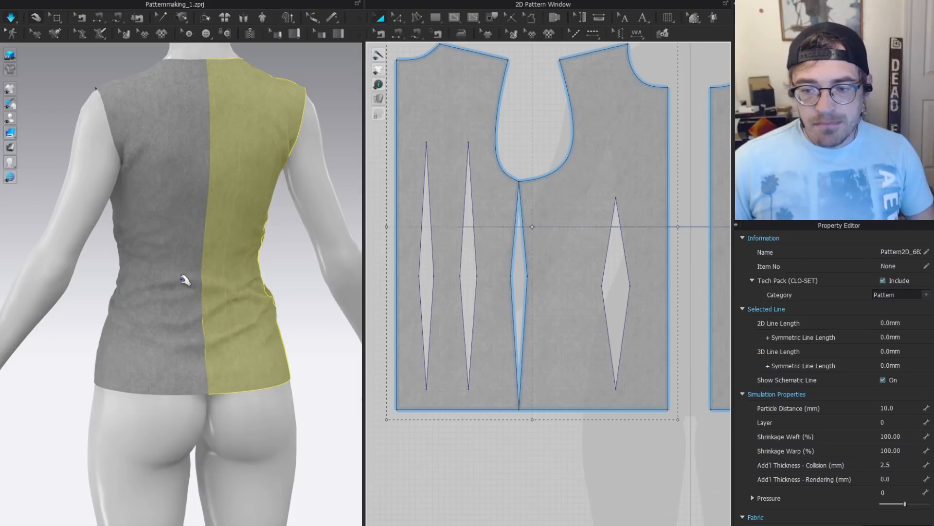
right_drag(185, 280, 350, 277)
scroll(579, 272, up, 3)
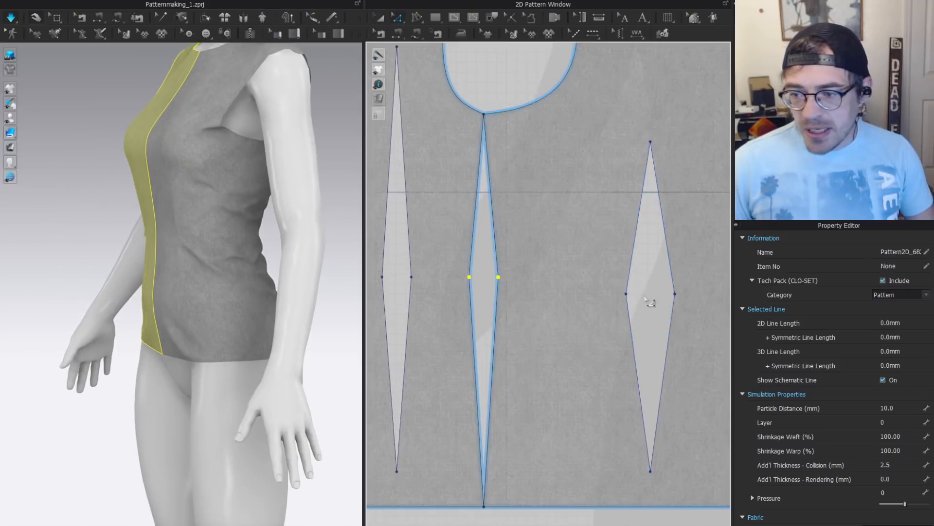
right_drag(642, 272, 500, 257)
click(500, 257)
scroll(500, 256, up, 2)
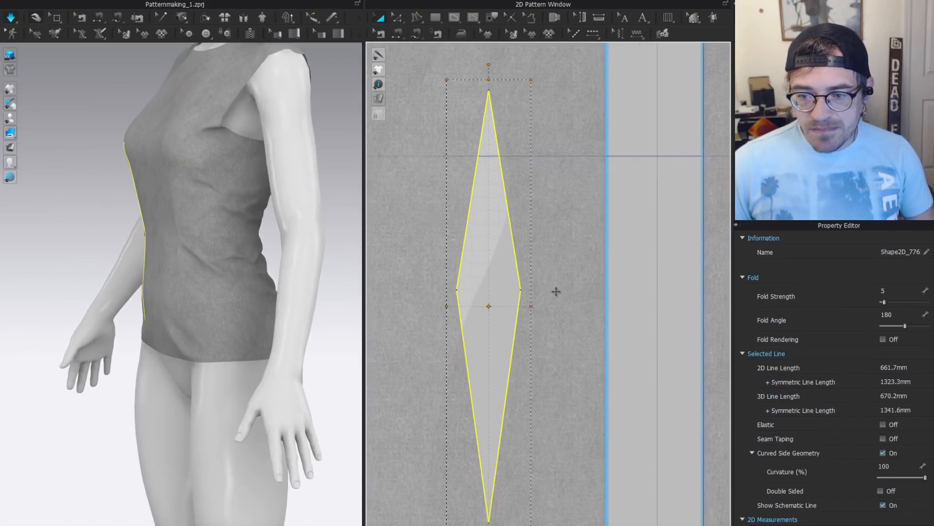
drag(531, 307, 519, 307)
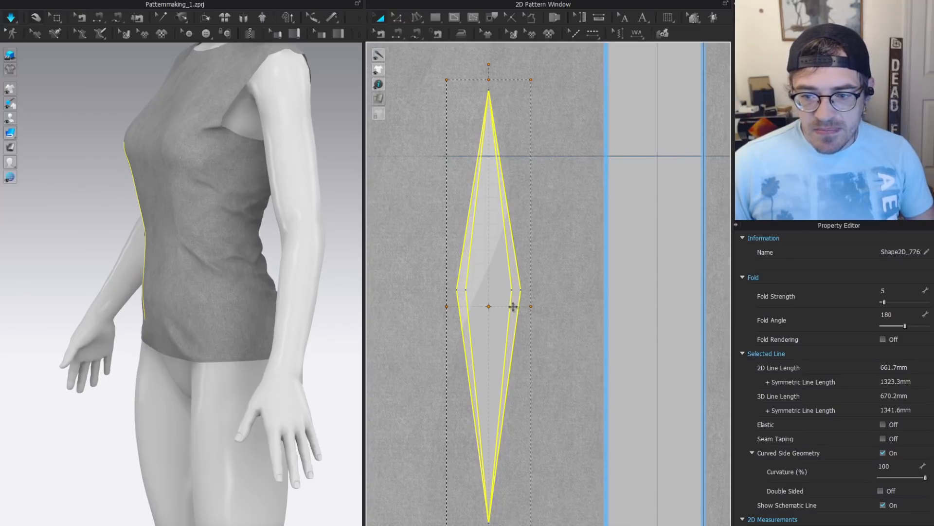
key(z)
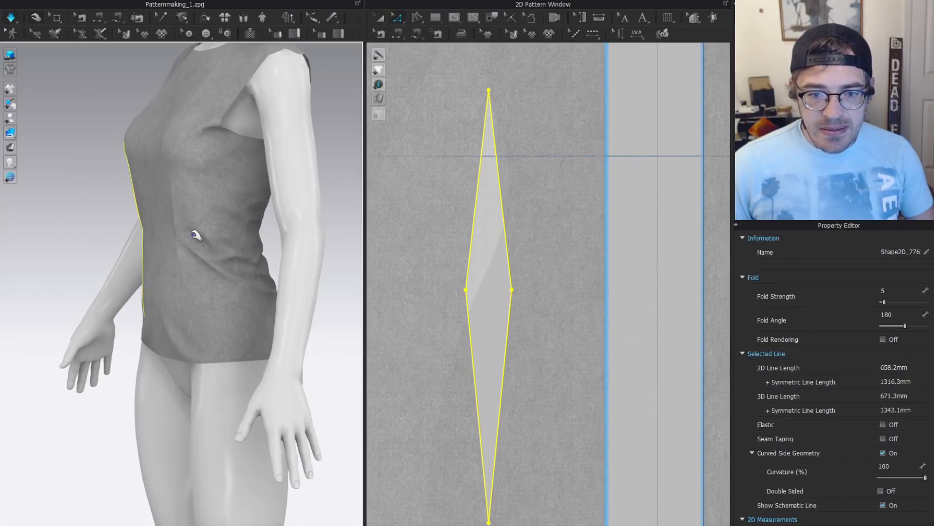
Draw temporary internal lines across the widest part of the front dart and the side seam gap to measure them.
click(194, 233)
right_drag(205, 251, 151, 252)
scroll(442, 276, down, 3)
key(g)
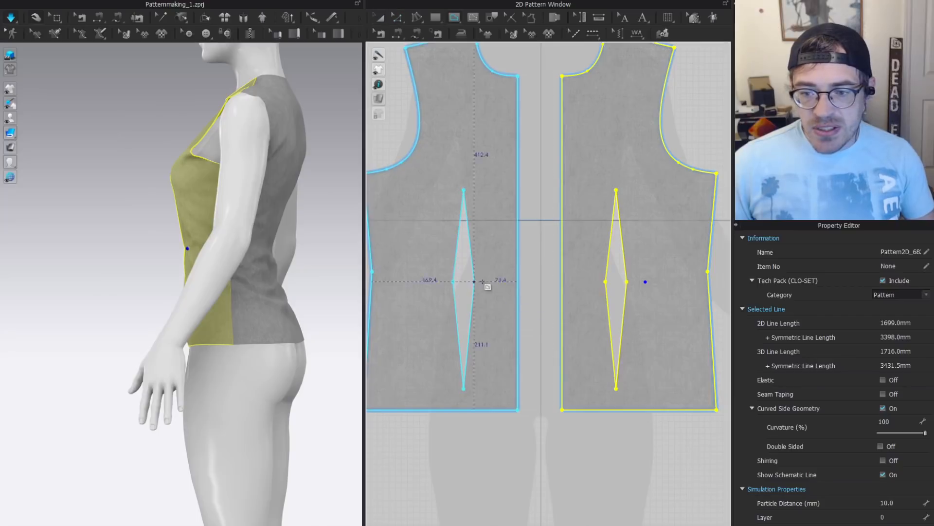
middle_drag(452, 284, 519, 275)
click(521, 274)
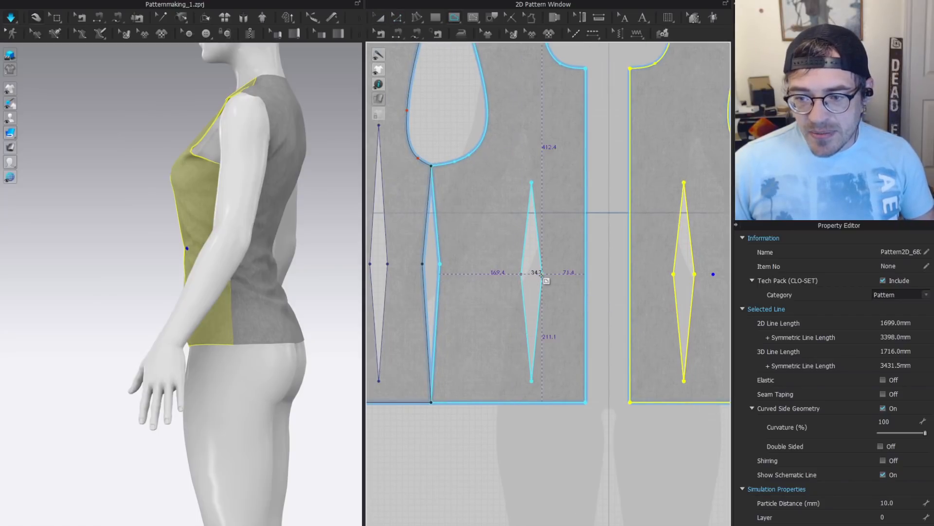
double_click(542, 274)
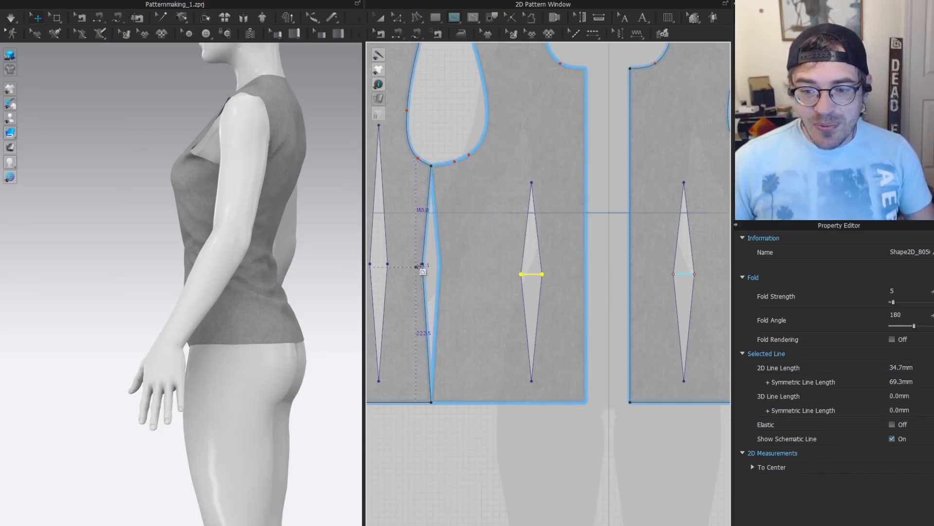
double_click(439, 263)
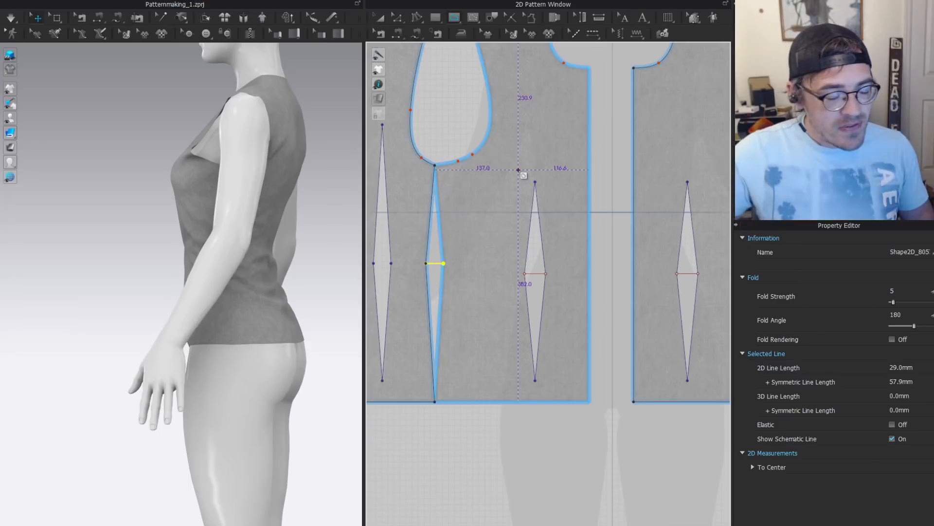
Delete the temporary measuring lines from the side seam gap and the front dart.
scroll(535, 192, down, 5)
scroll(462, 228, up, 7)
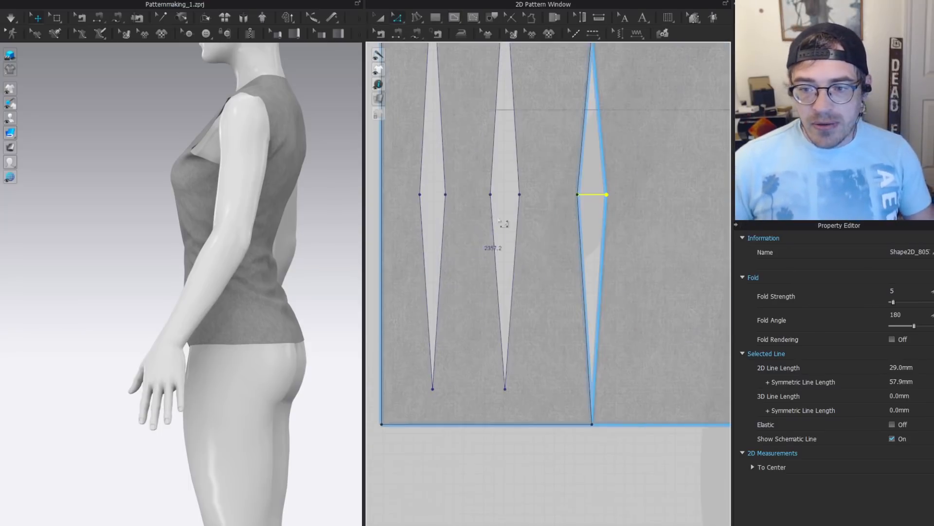
key(z)
scroll(545, 231, down, 6)
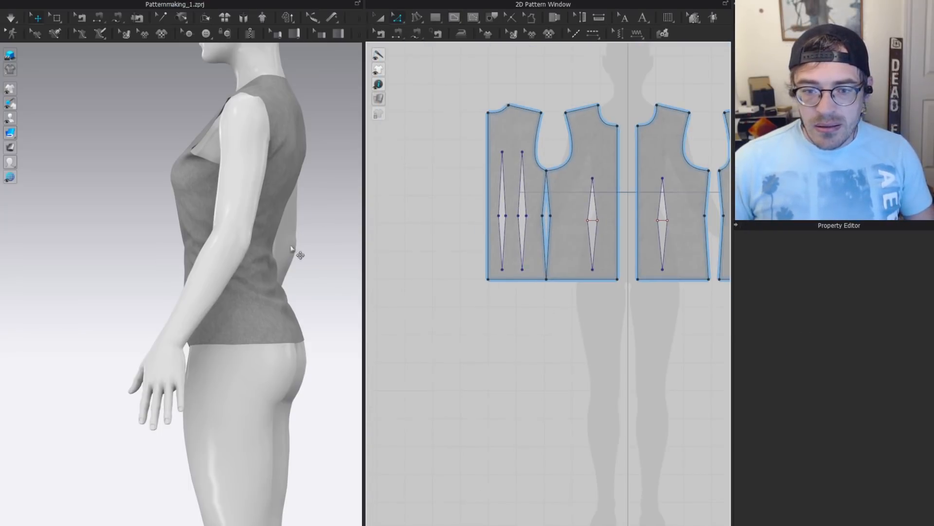
right_drag(299, 258, 255, 261)
scroll(559, 232, up, 5)
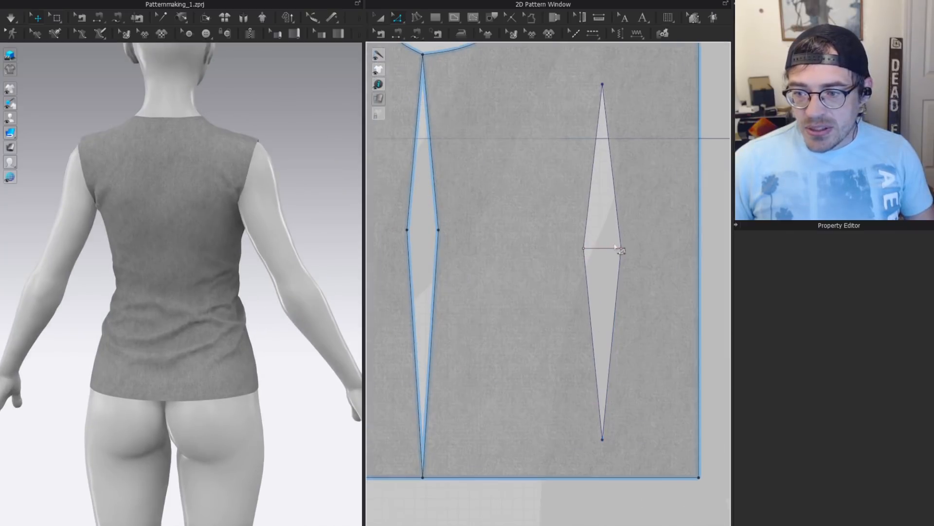
middle_drag(466, 267, 583, 285)
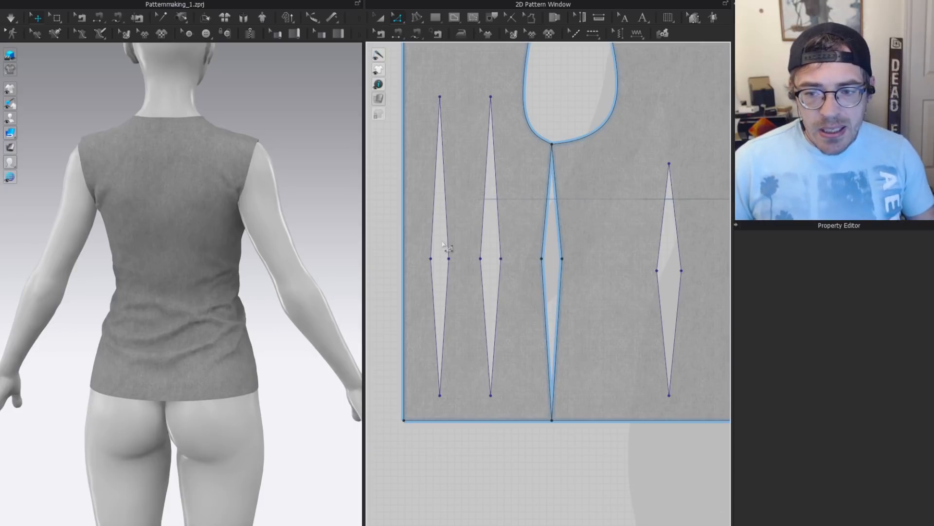
Measure the back dart nearest the centre back with a temporary internal line across its waist points, and delete the line.
key(g)
scroll(433, 256, up, 3)
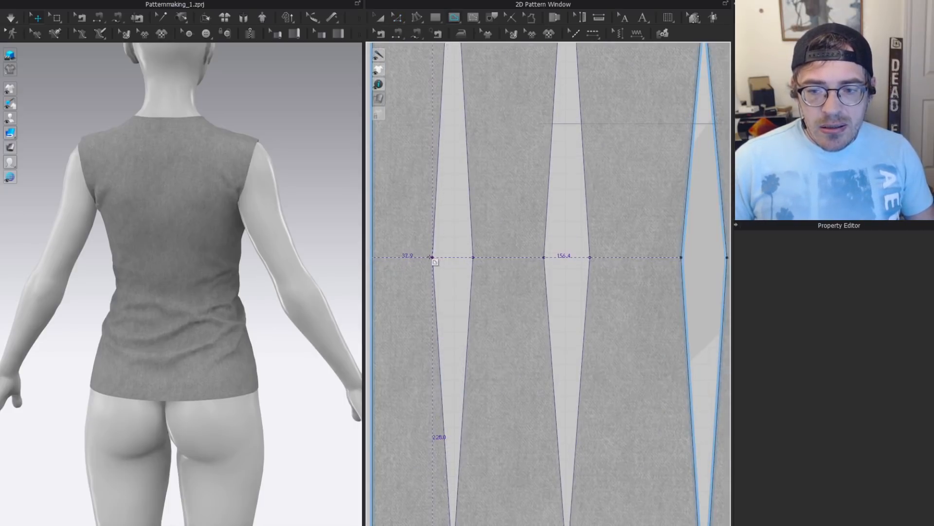
double_click(474, 257)
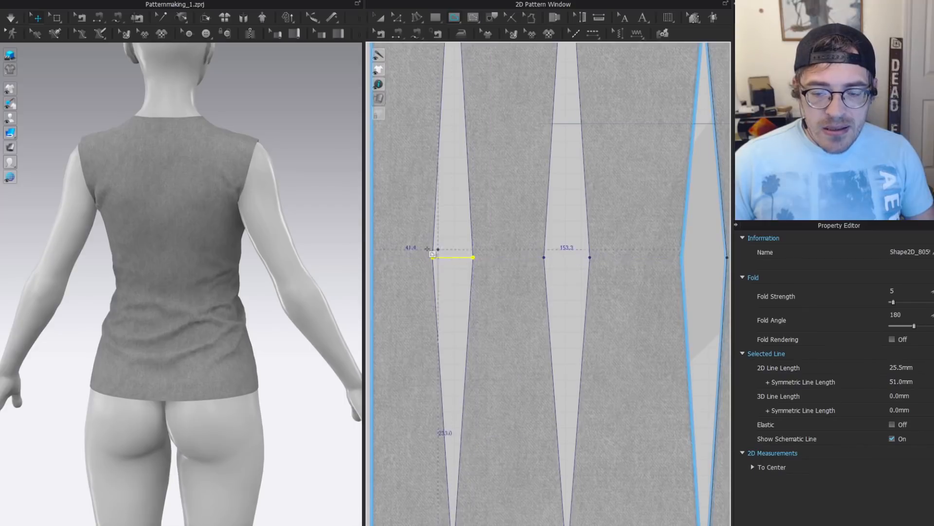
key(z)
scroll(482, 261, up, 2)
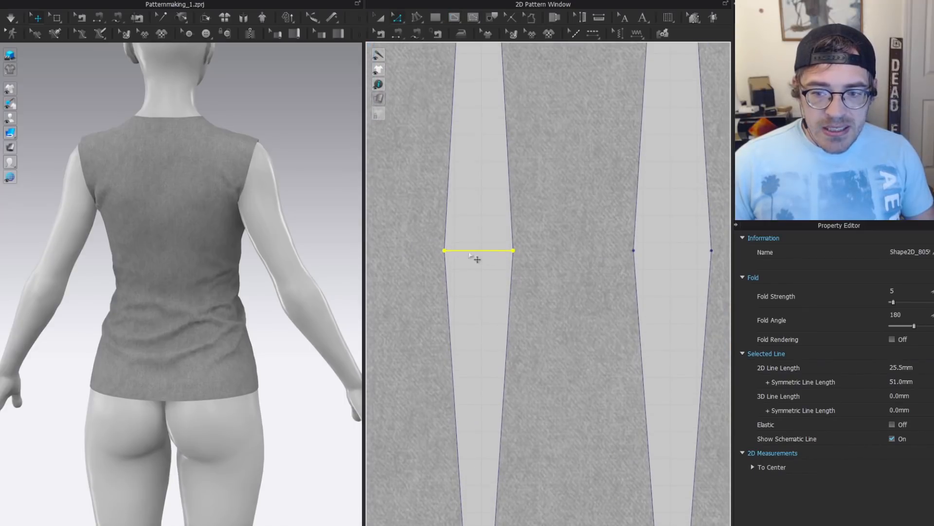
key(Delete)
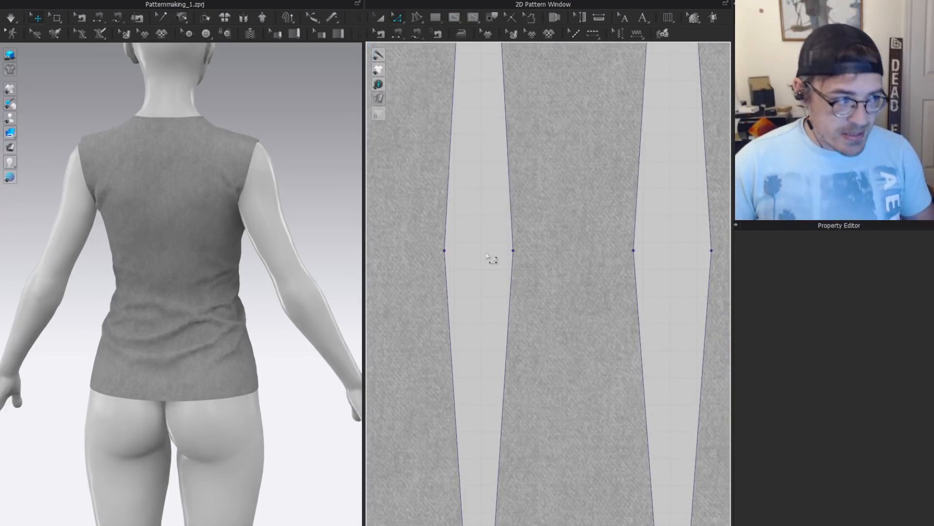
Move the back pattern piece horizontally away from the front piece to leave a gap along the side seam.
scroll(490, 254, down, 5)
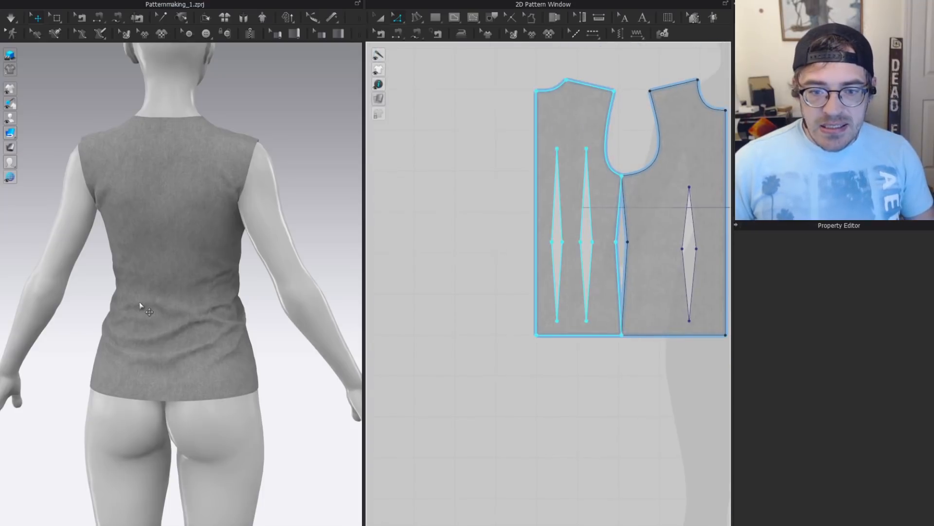
click(139, 301)
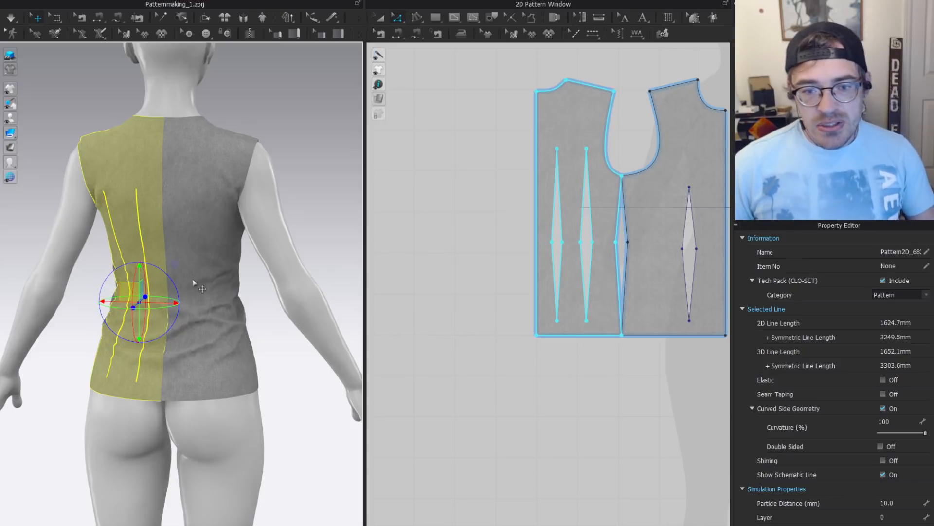
right_drag(238, 272, 92, 267)
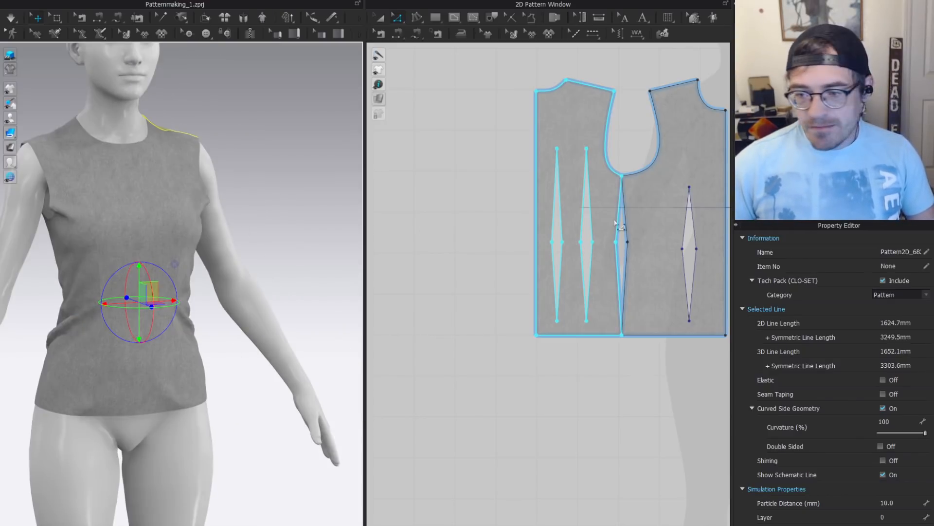
scroll(627, 219, down, 3)
middle_drag(629, 219, 509, 225)
click(591, 379)
middle_drag(594, 302, 564, 328)
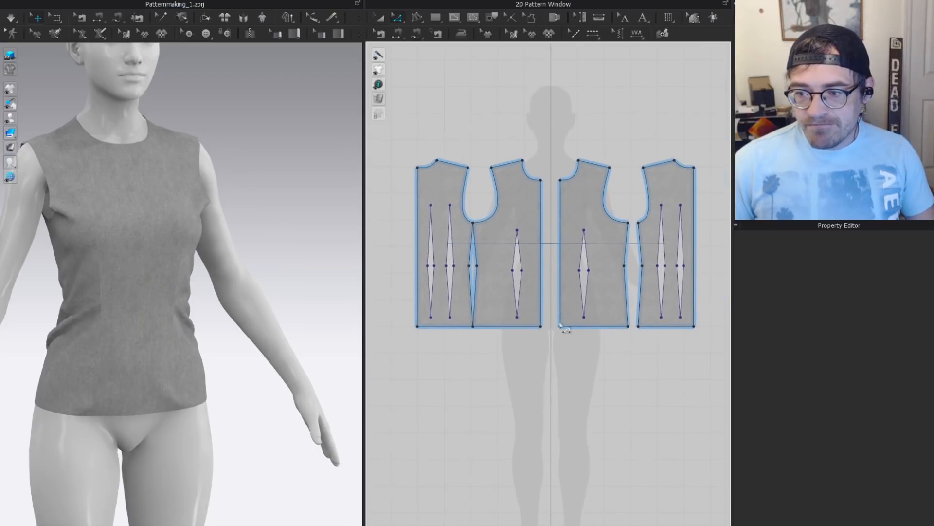
key(a)
drag(458, 244, 440, 244)
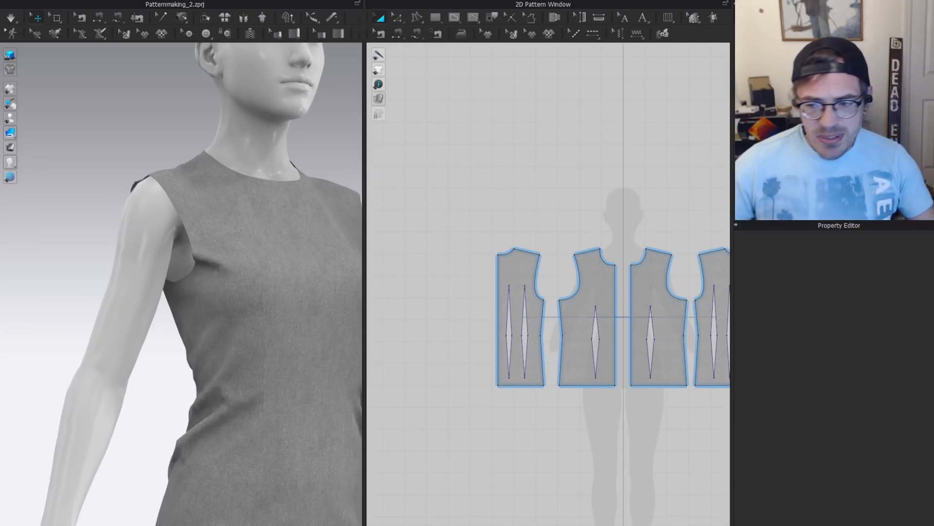
Measure the front dart's widest part with a temporary internal line between its waist points, and delete the line.
scroll(271, 219, up, 10)
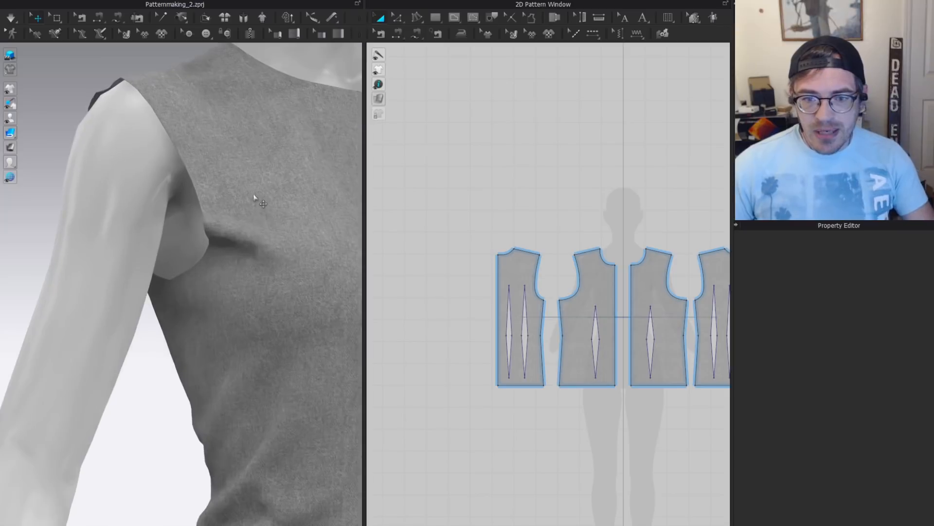
scroll(127, 218, up, 1)
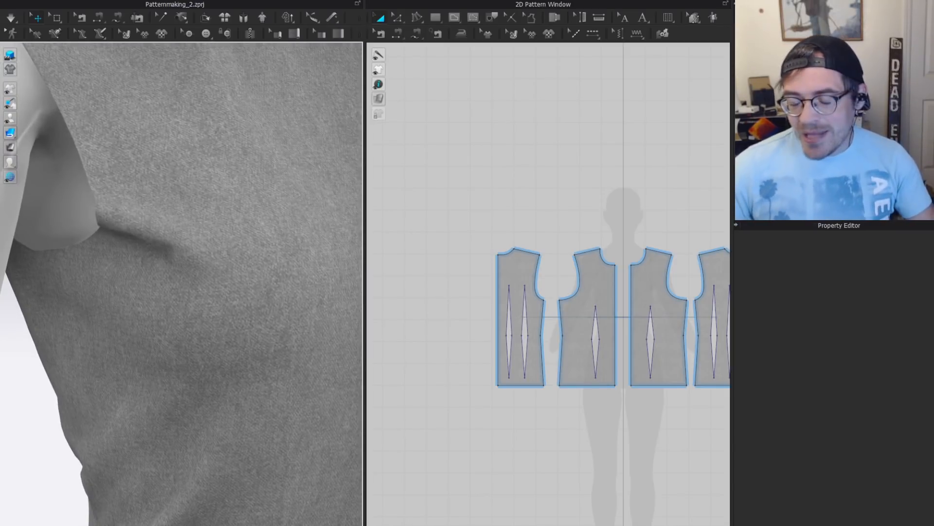
scroll(511, 286, up, 8)
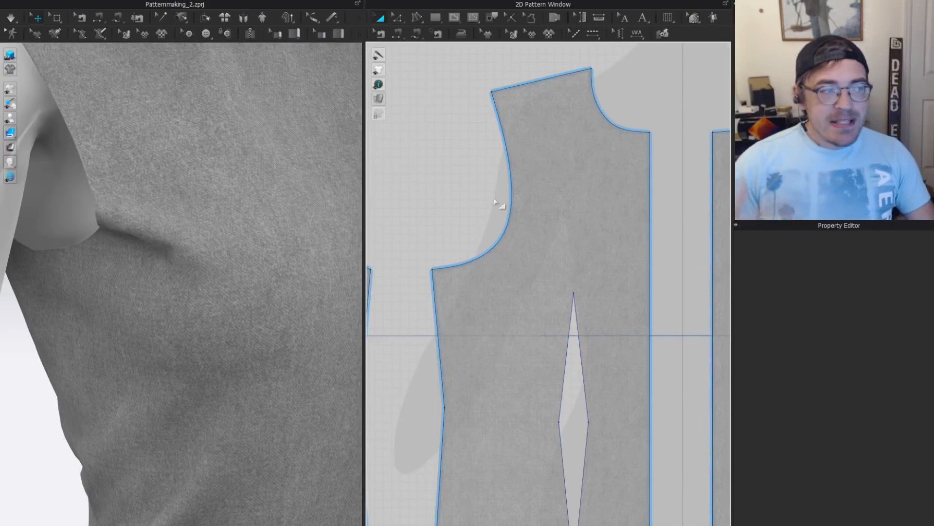
key(z)
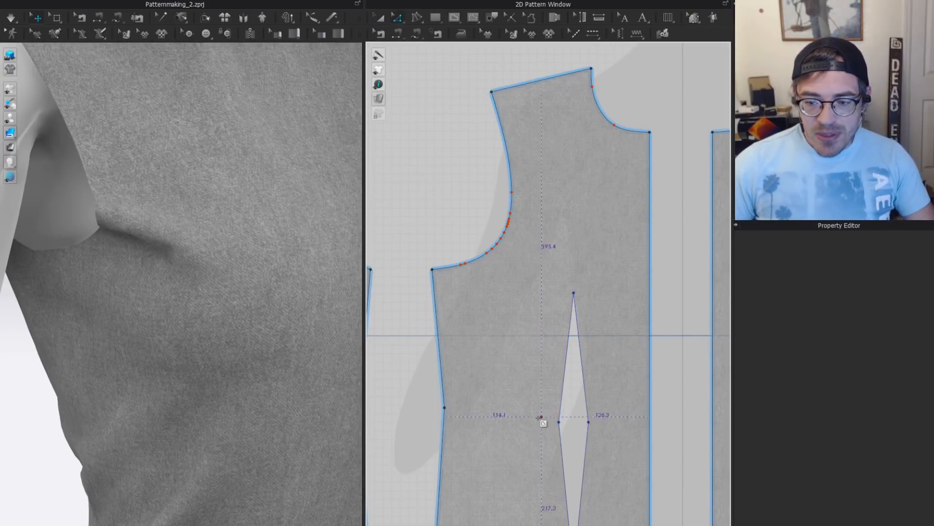
key(g)
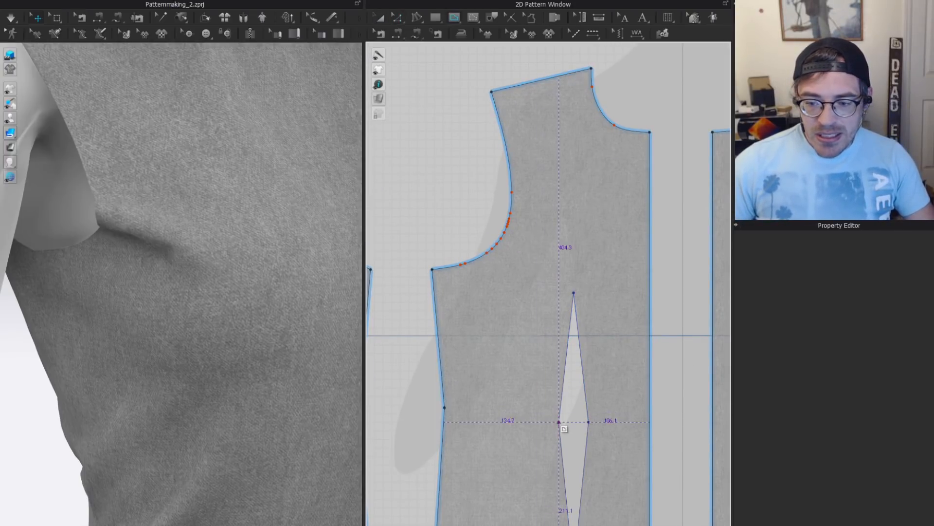
double_click(590, 421)
scroll(611, 433, up, 3)
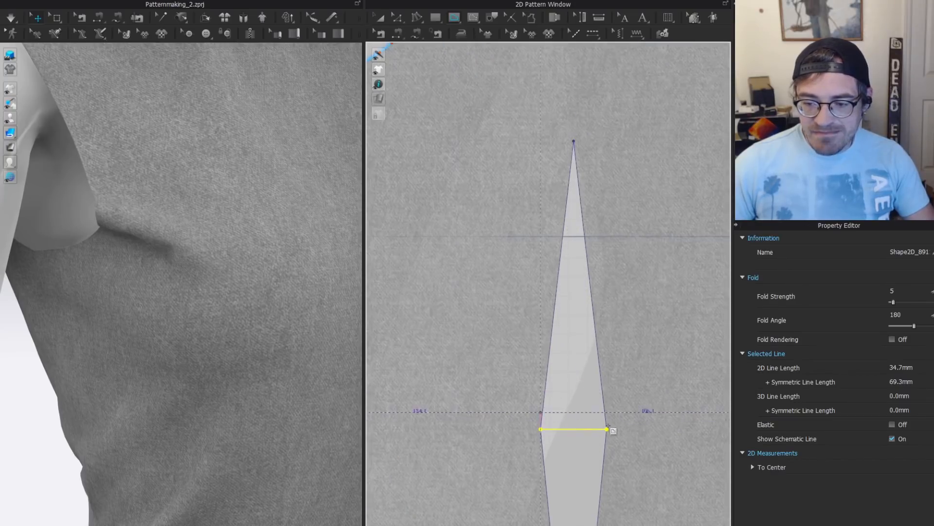
key(z)
scroll(538, 384, down, 3)
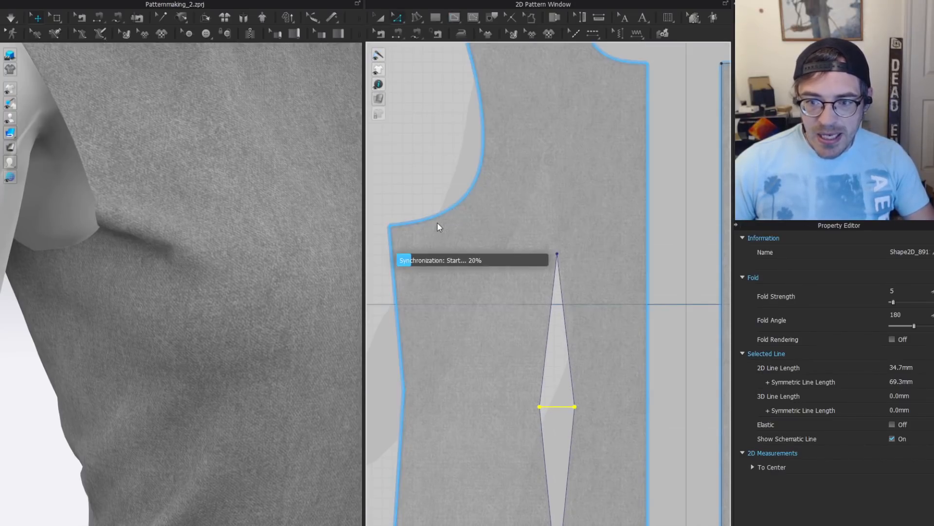
Examine the wrinkle at the front armhole and the bust fit from the front, three-quarter and side views.
scroll(168, 263, down, 6)
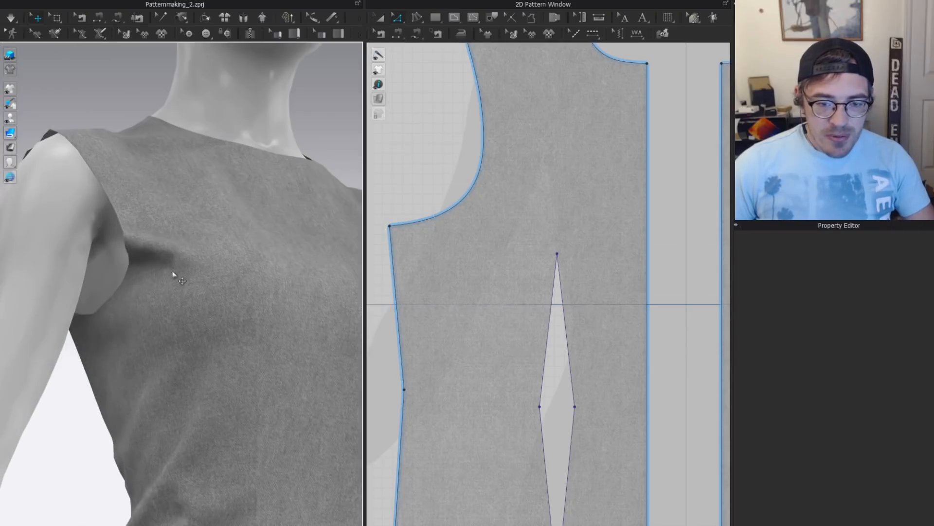
click(141, 232)
right_drag(190, 217, 277, 139)
click(276, 141)
right_drag(269, 200, 127, 211)
right_drag(25, 243, 114, 239)
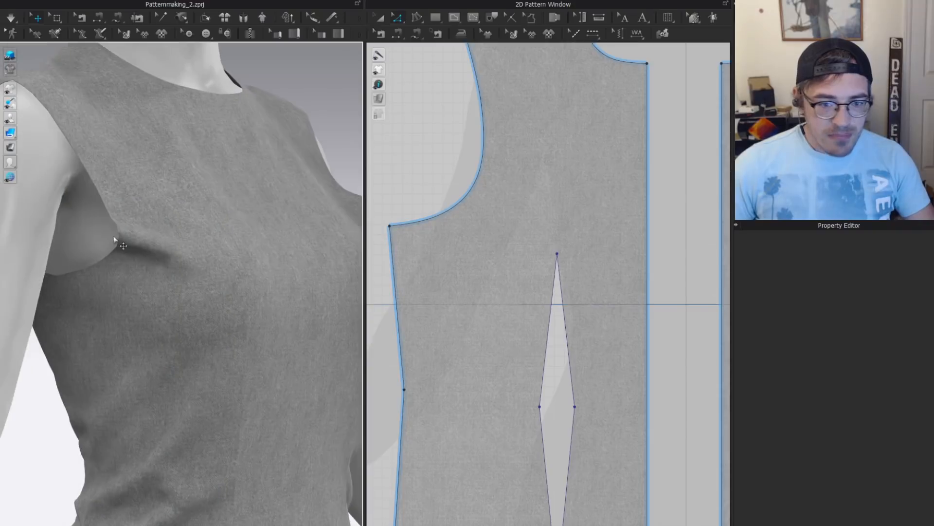
scroll(224, 335, down, 5)
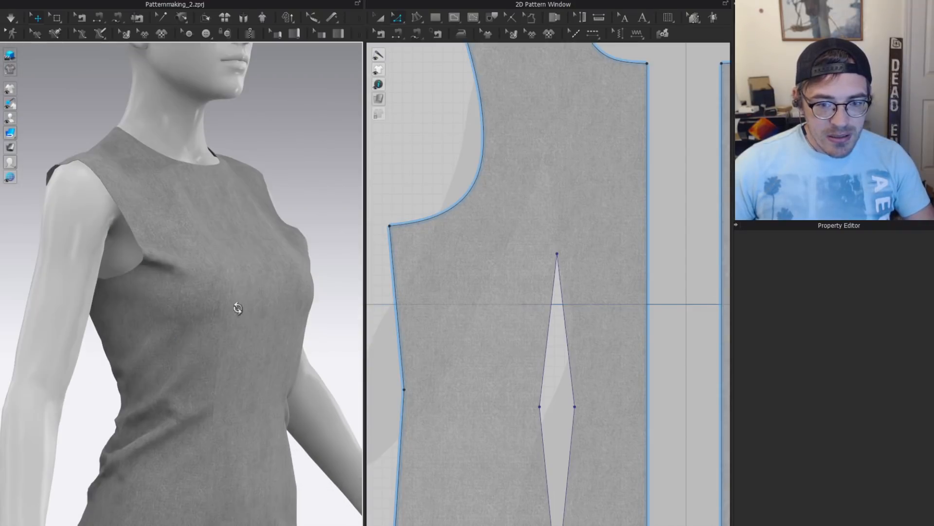
key(2)
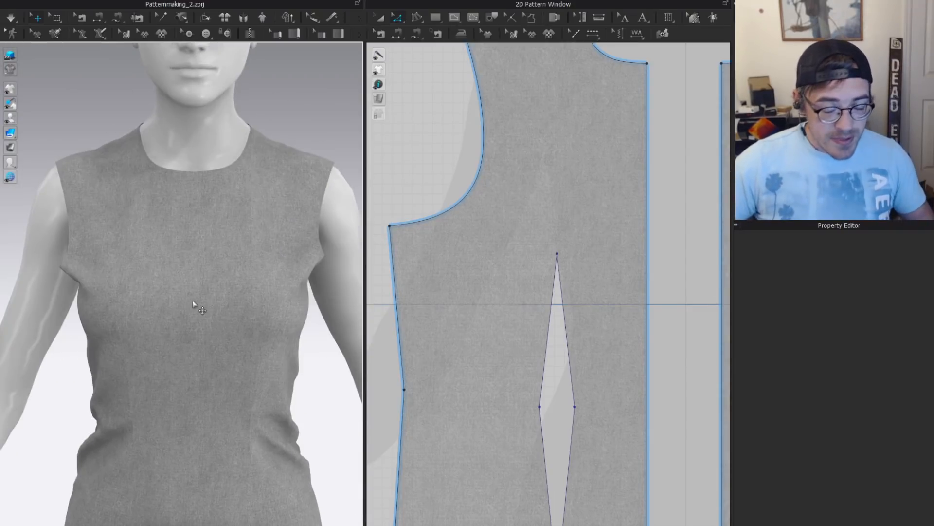
right_drag(88, 271, 137, 269)
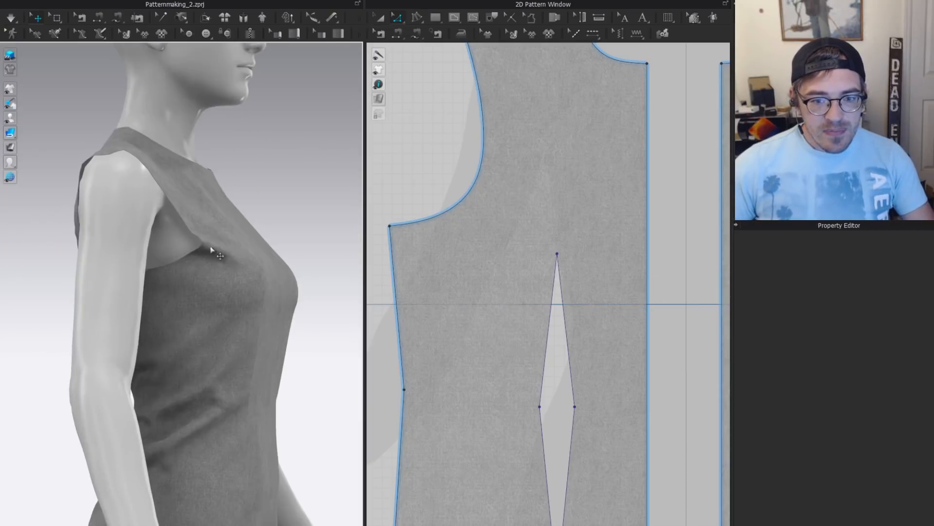
key(2)
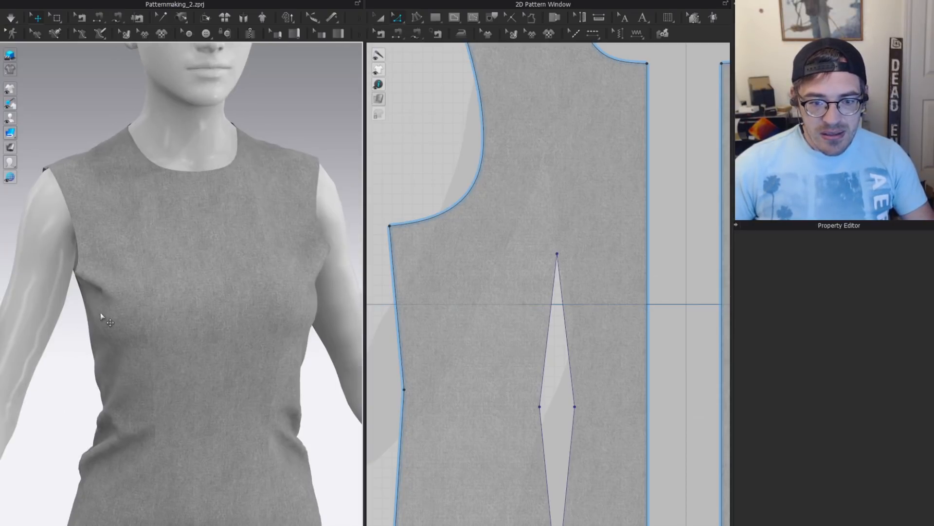
Try adding two points about 41 mm apart on the lower front armhole and straightening the curve between them, and undo it.
right_drag(137, 308, 147, 298)
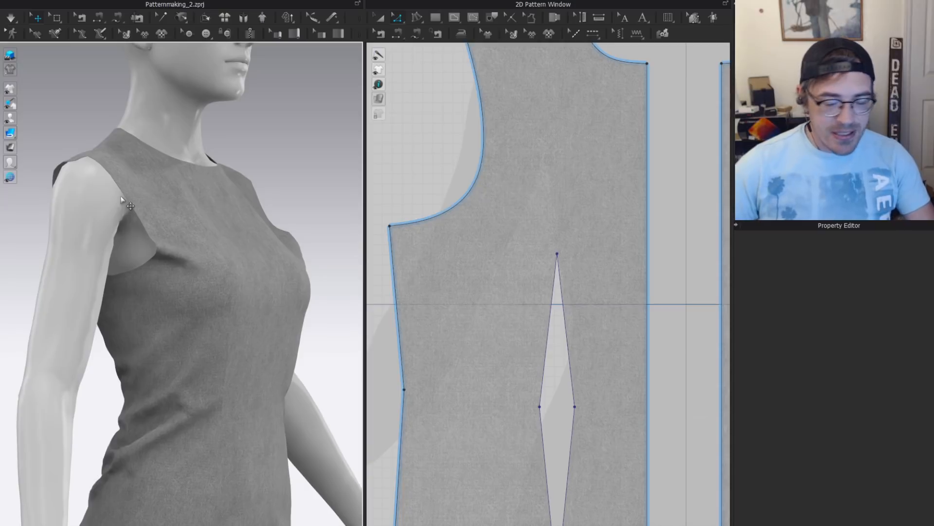
scroll(492, 192, up, 3)
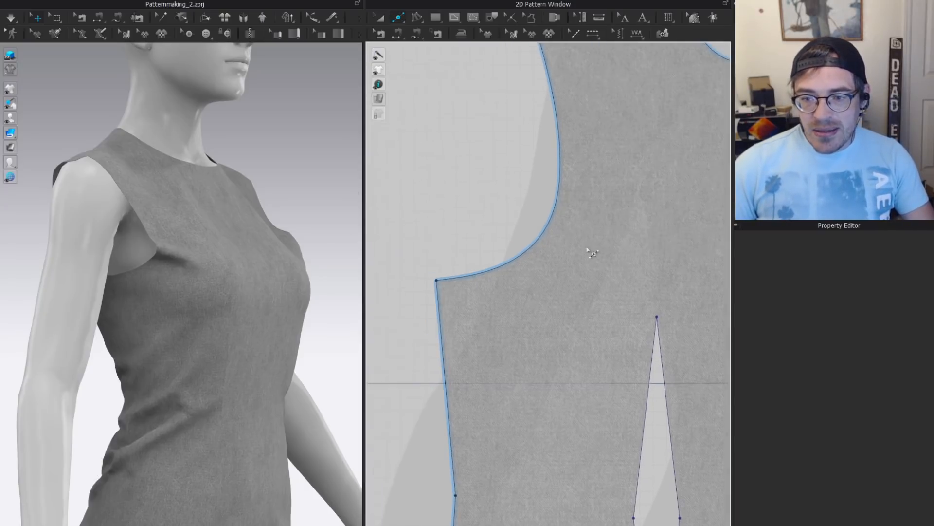
click(518, 256)
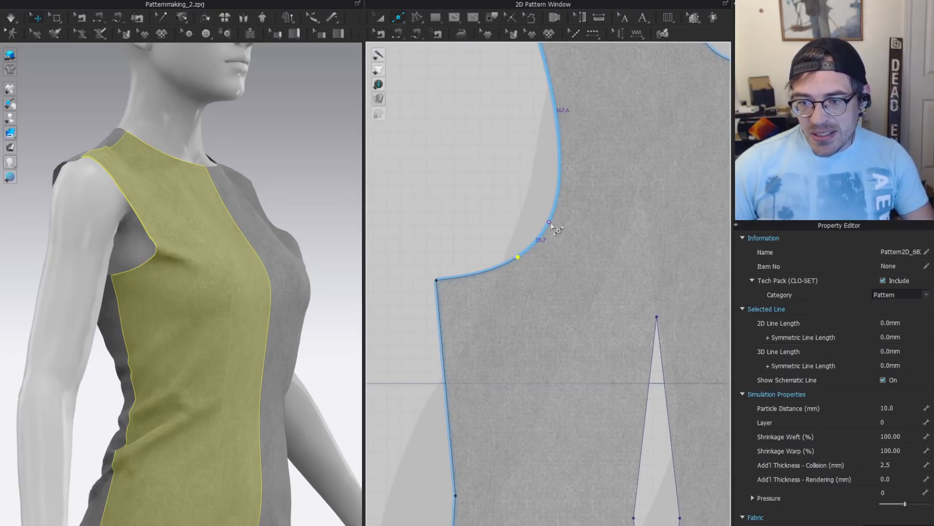
click(538, 239)
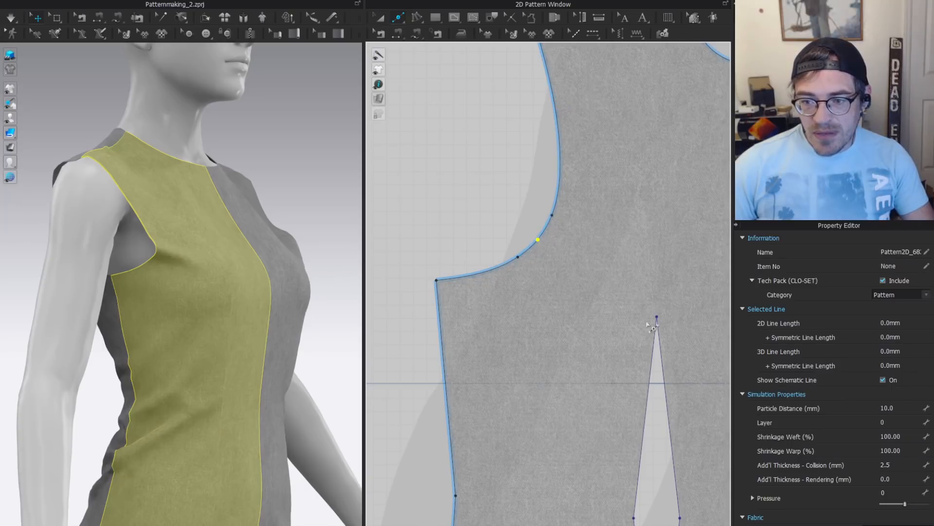
key(z)
click(543, 239)
right_click(540, 236)
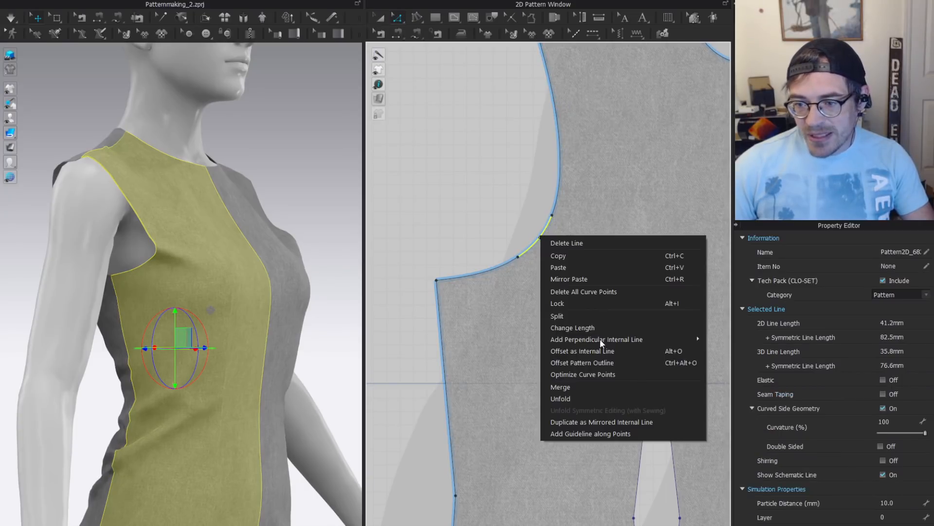
click(598, 291)
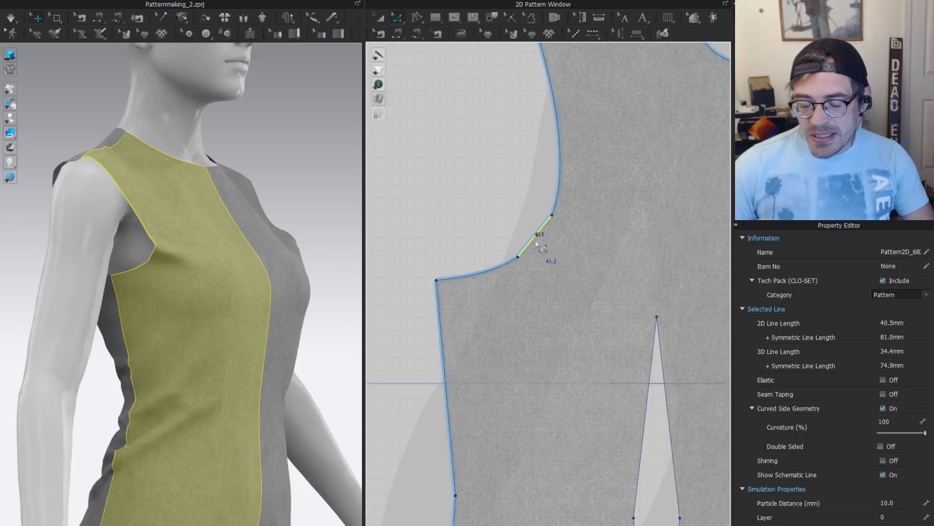
click(505, 208)
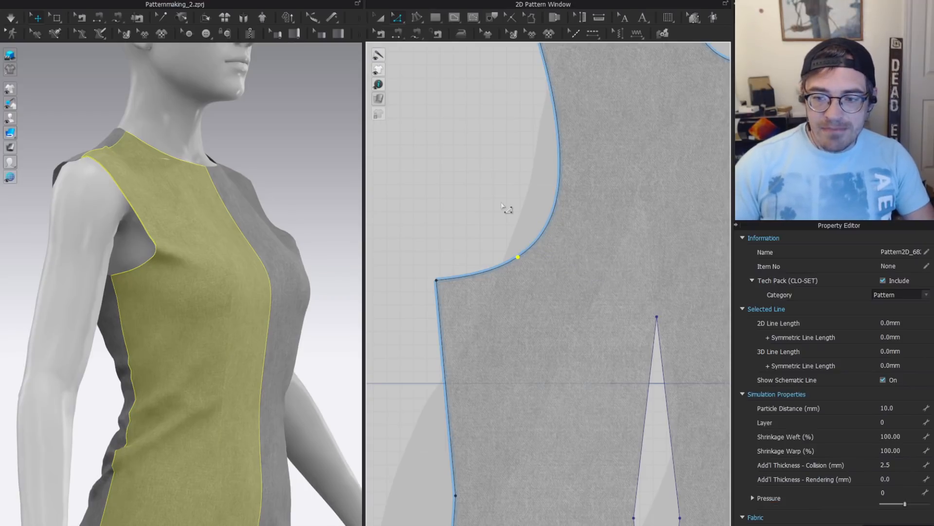
click(502, 203)
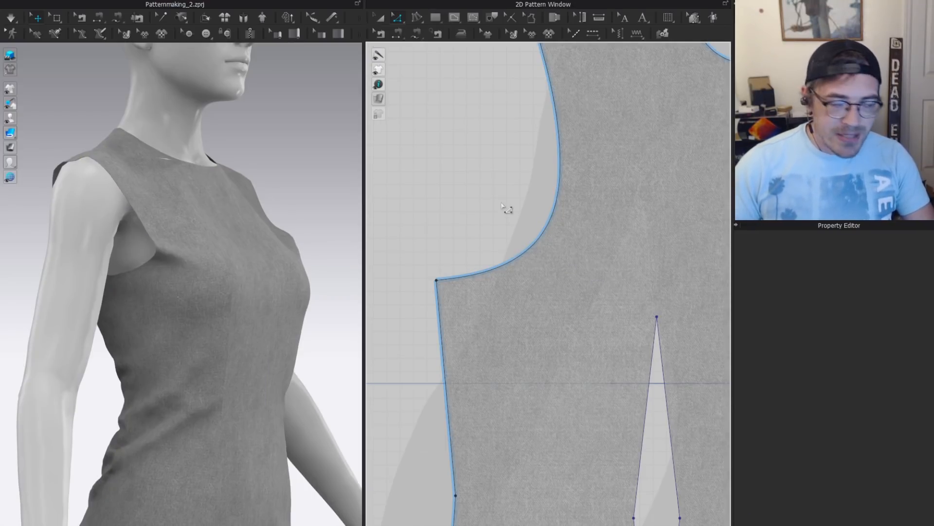
Add a single point on the lower front armhole curve, near where the wrinkle starts on the garment.
key(v)
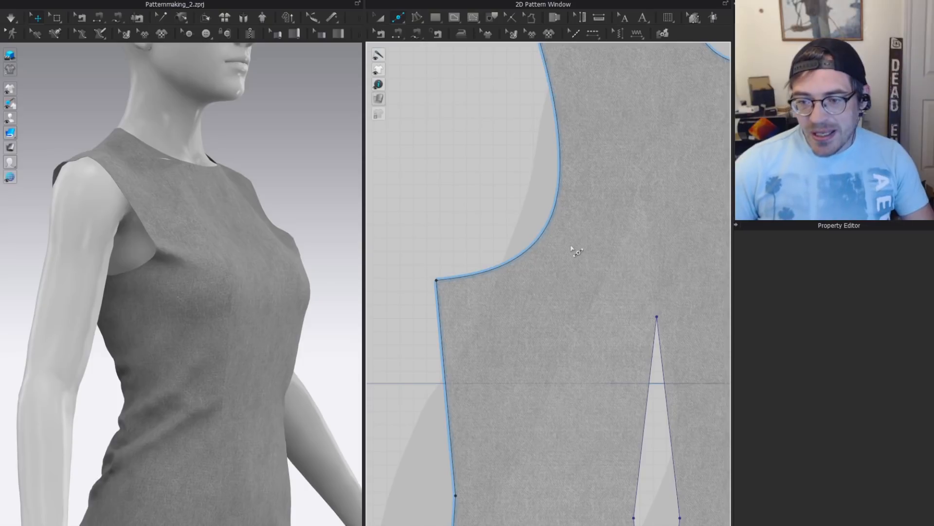
click(541, 236)
scroll(155, 254, up, 2)
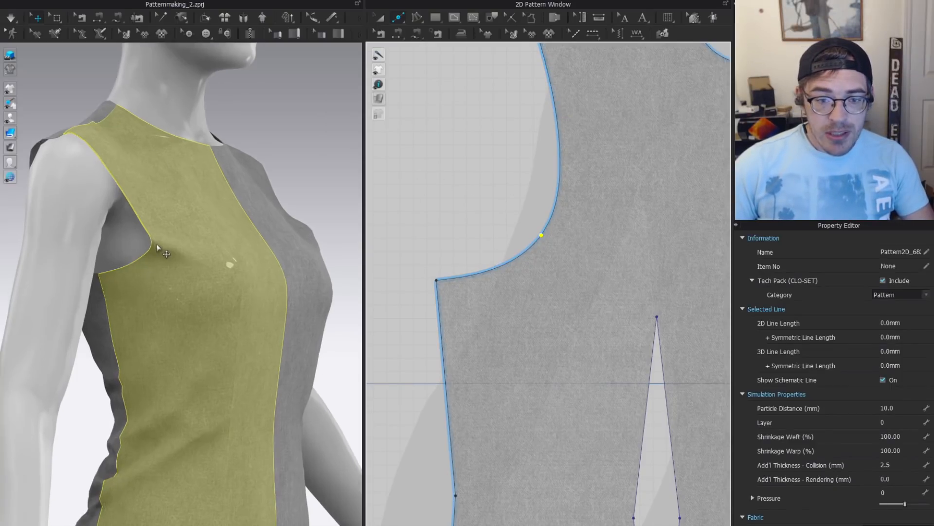
Examine where the armhole wrinkle begins on the 3D garment and compare it with the point on the front pattern's armhole.
click(157, 247)
right_drag(139, 240, 63, 181)
click(62, 181)
scroll(143, 234, up, 2)
click(141, 219)
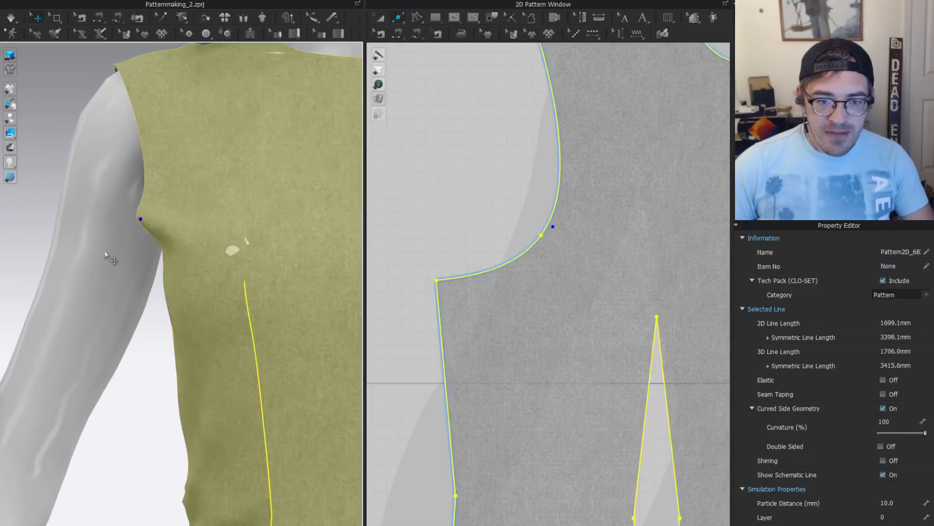
right_drag(104, 250, 154, 217)
scroll(494, 210, up, 2)
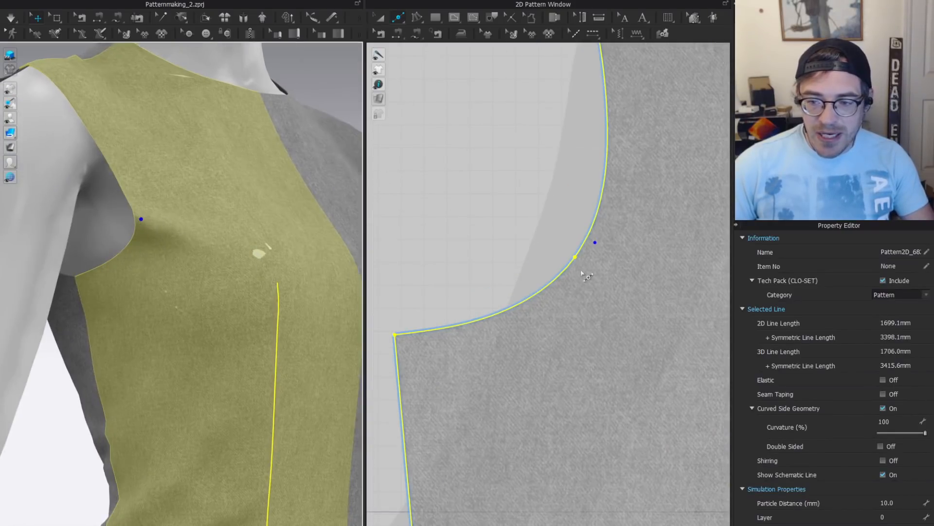
click(568, 243)
click(153, 206)
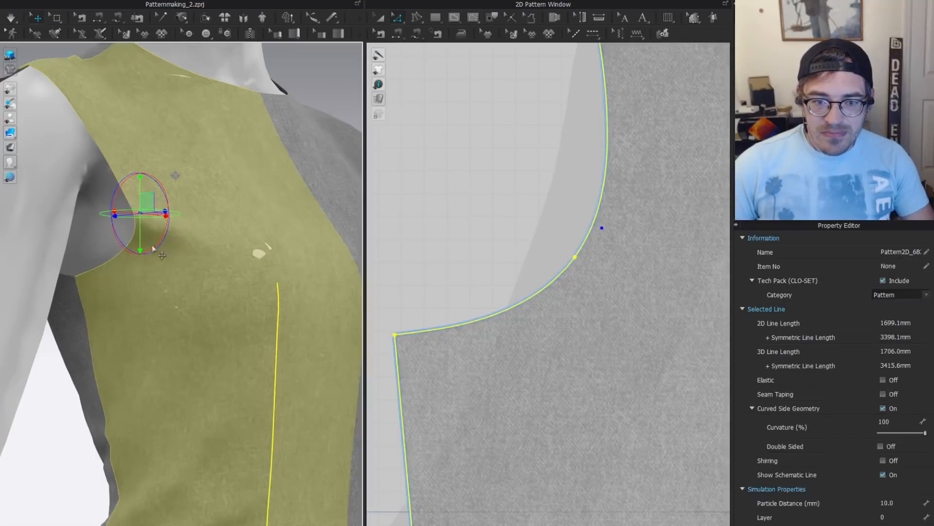
click(484, 236)
click(575, 257)
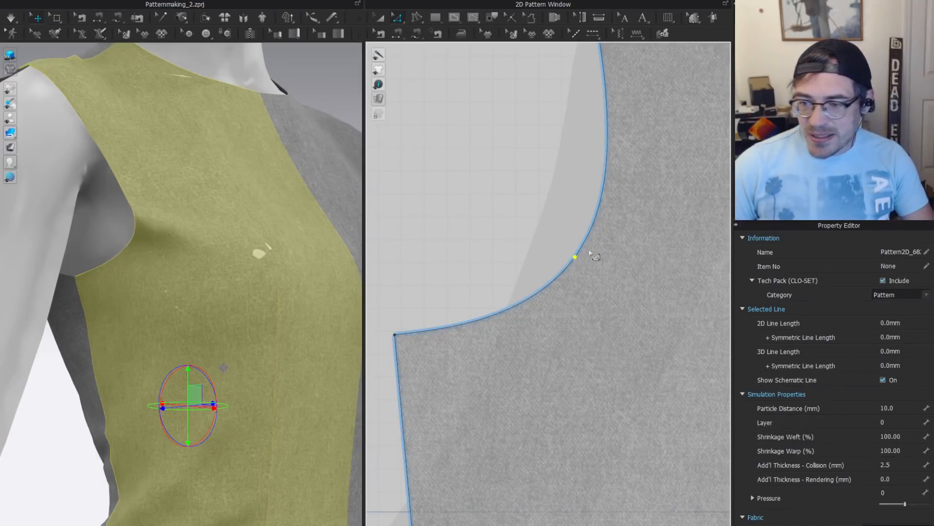
click(588, 252)
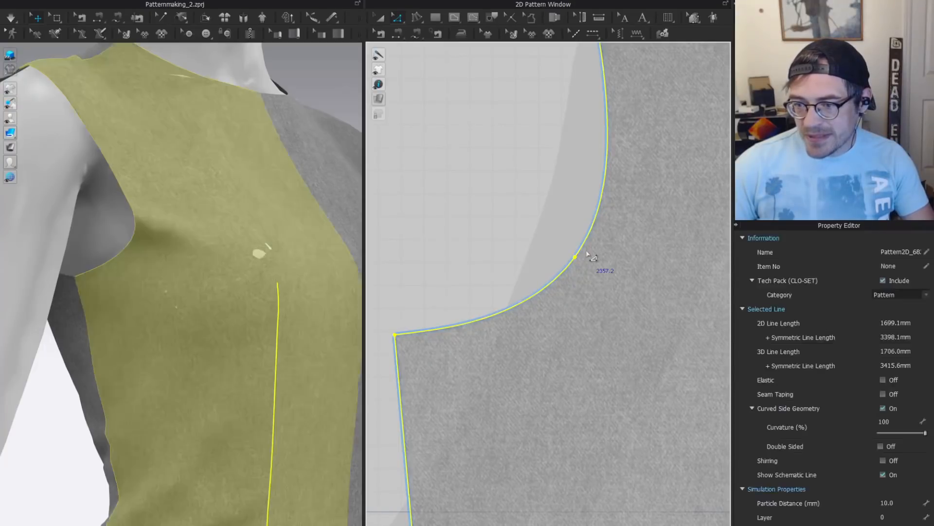
click(576, 257)
Try a dart at the armhole point with a 41.2 mm total width and 70 mm length, cancel it, and delete the point.
scroll(584, 262, down, 2)
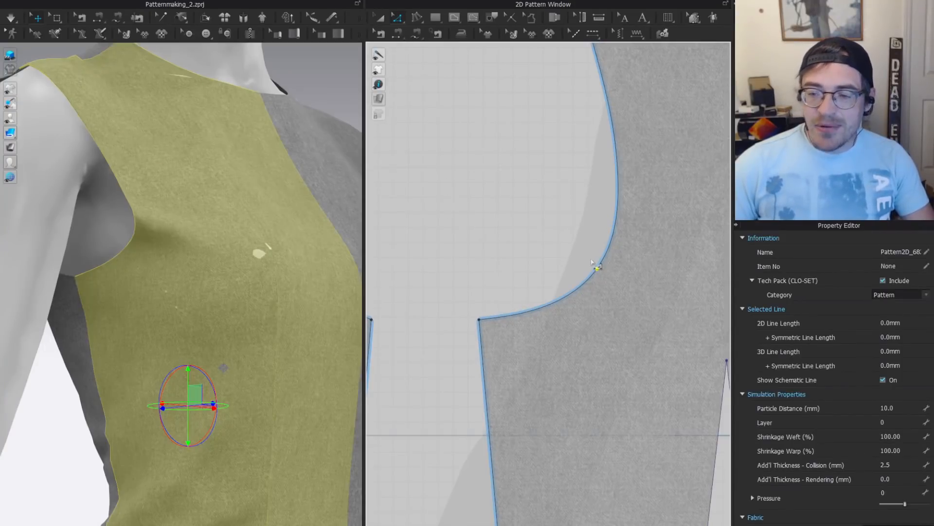
right_click(597, 270)
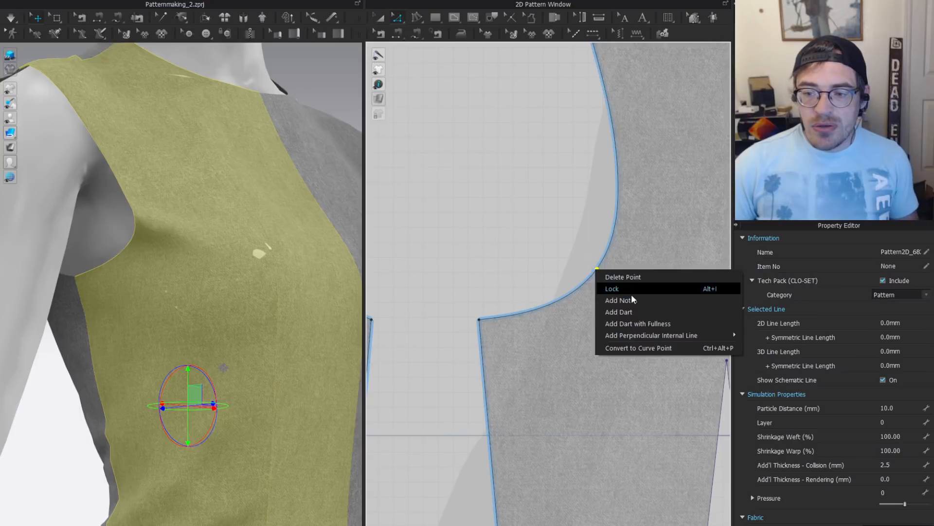
click(641, 313)
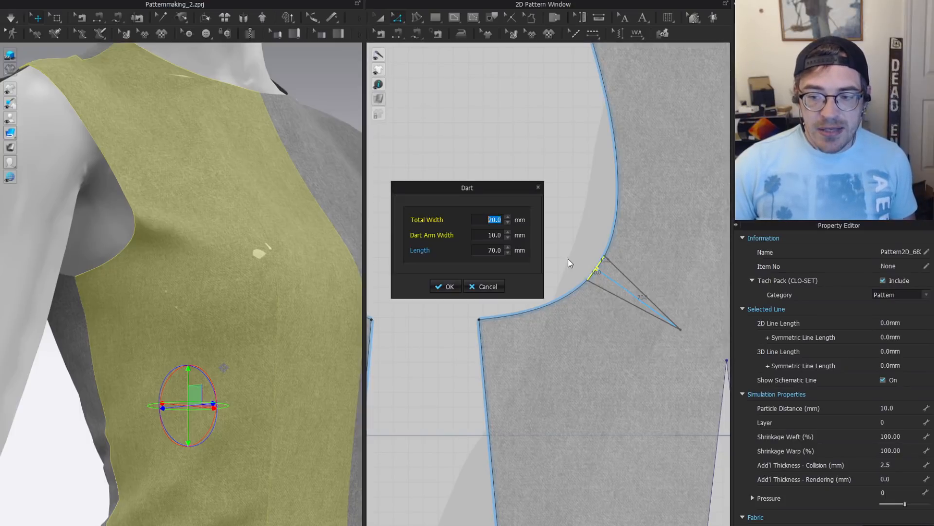
click(507, 217)
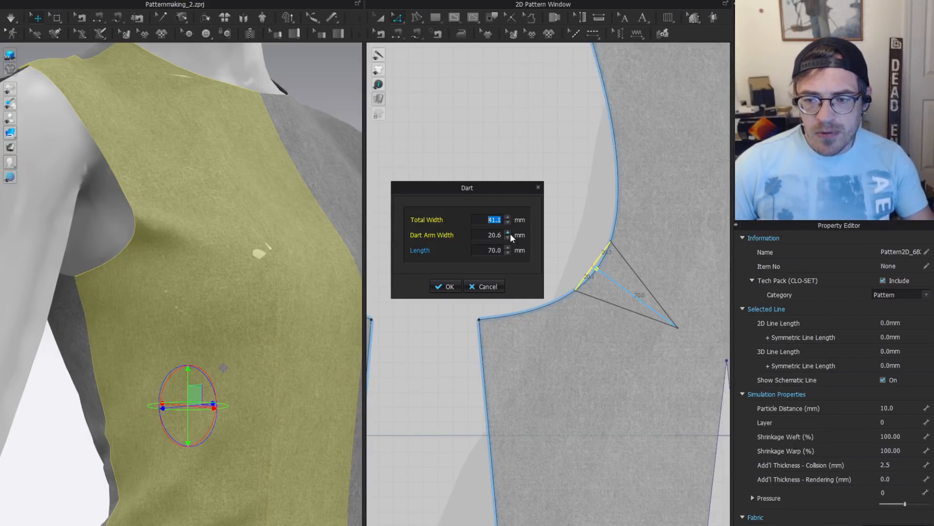
click(509, 233)
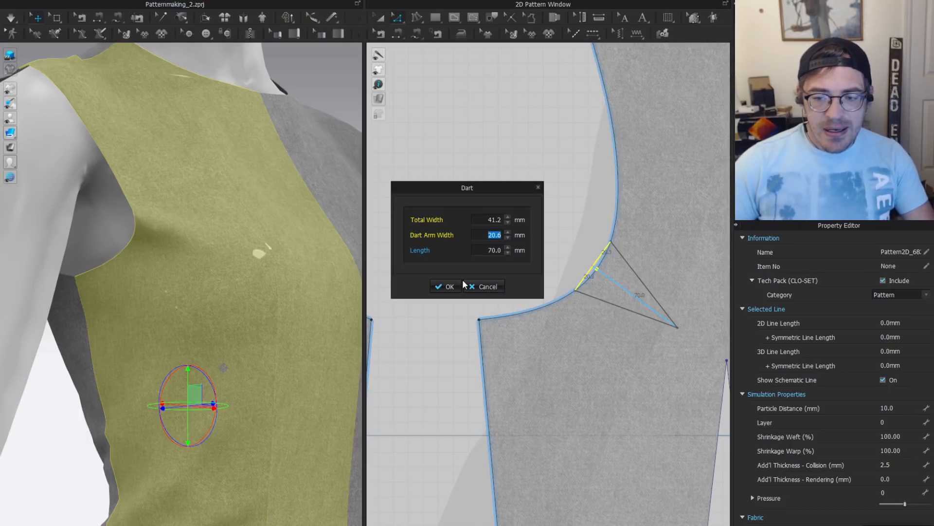
click(483, 286)
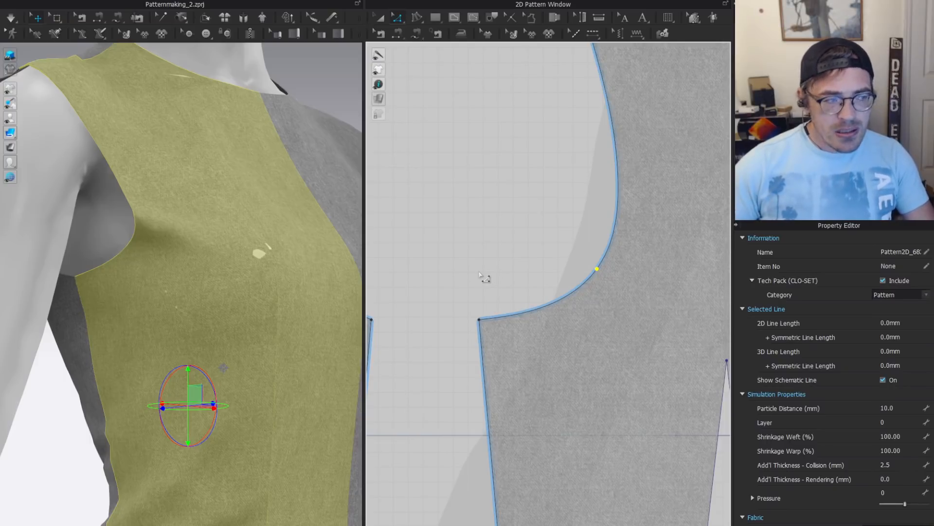
click(607, 271)
key(Delete)
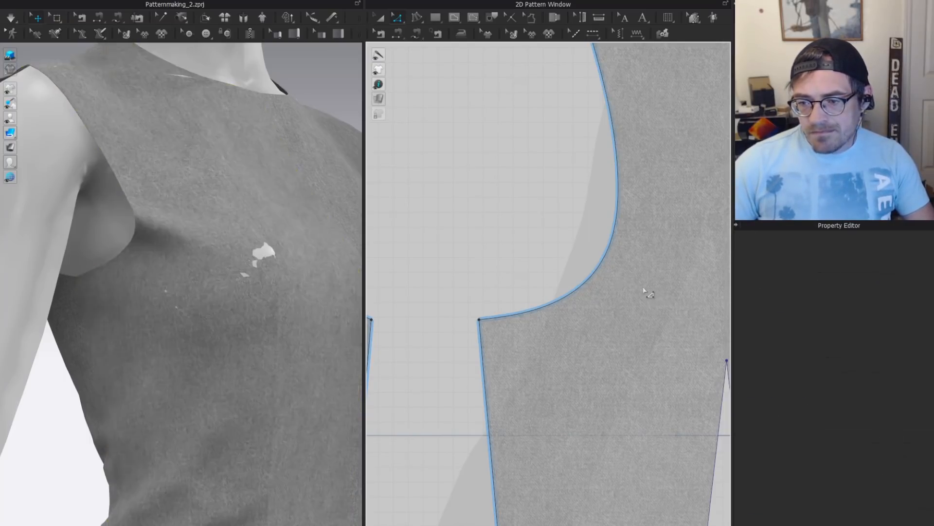
Add two points about 38.5 mm apart on the lower front armhole and straighten the segment between them by removing its curve points.
middle_drag(642, 288, 589, 278)
key(x)
click(524, 282)
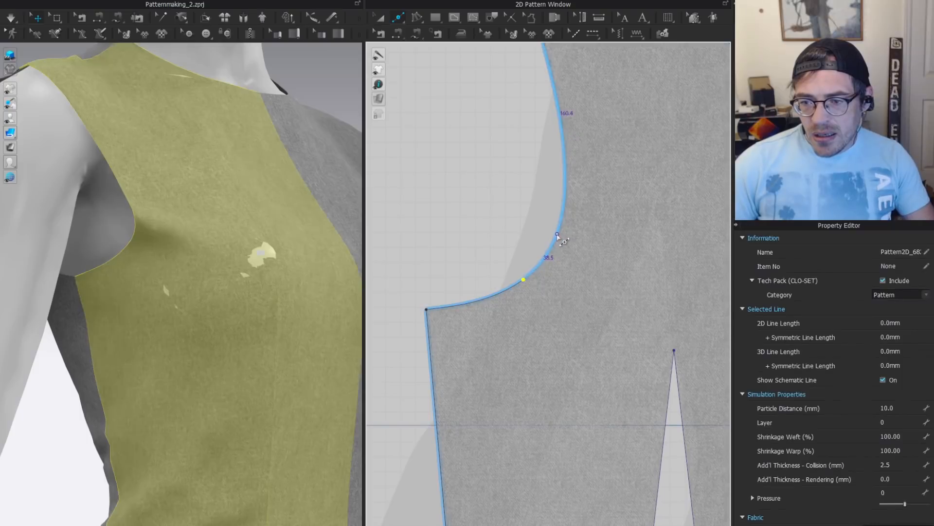
click(559, 236)
key(z)
click(544, 264)
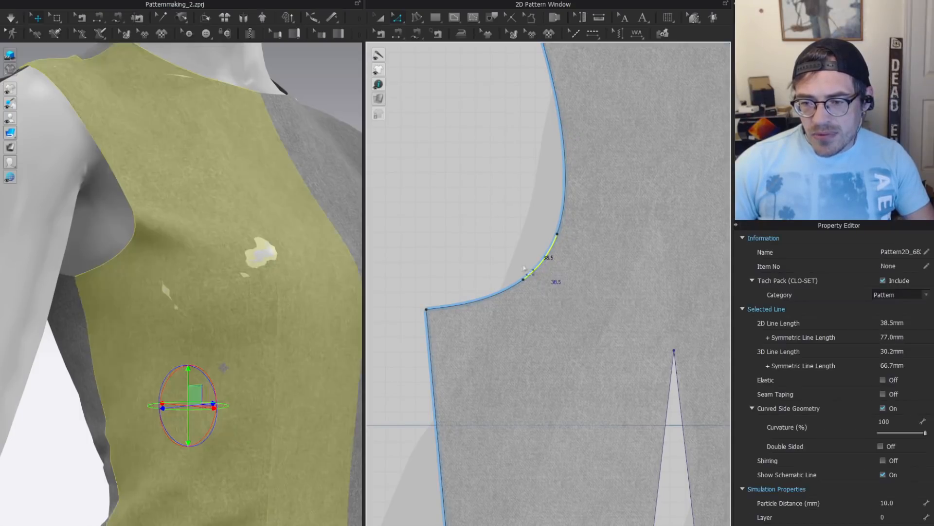
right_click(543, 263)
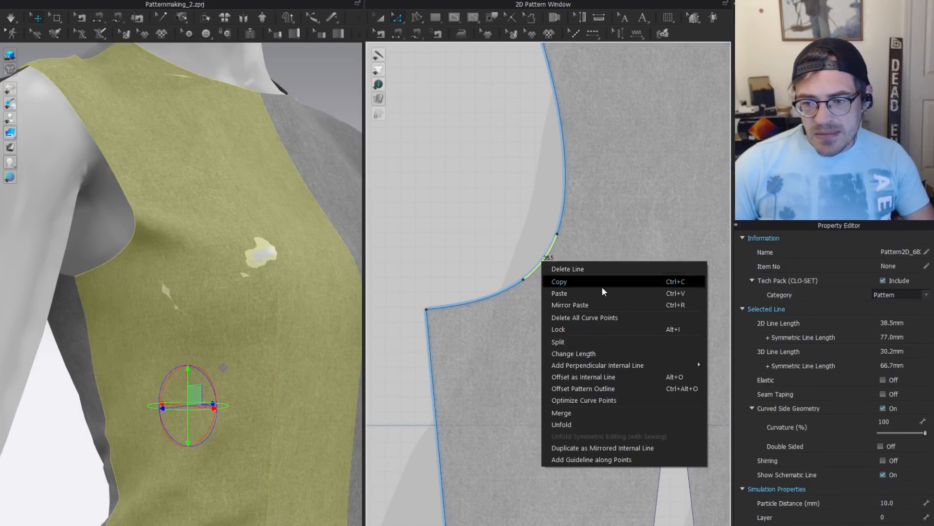
click(609, 314)
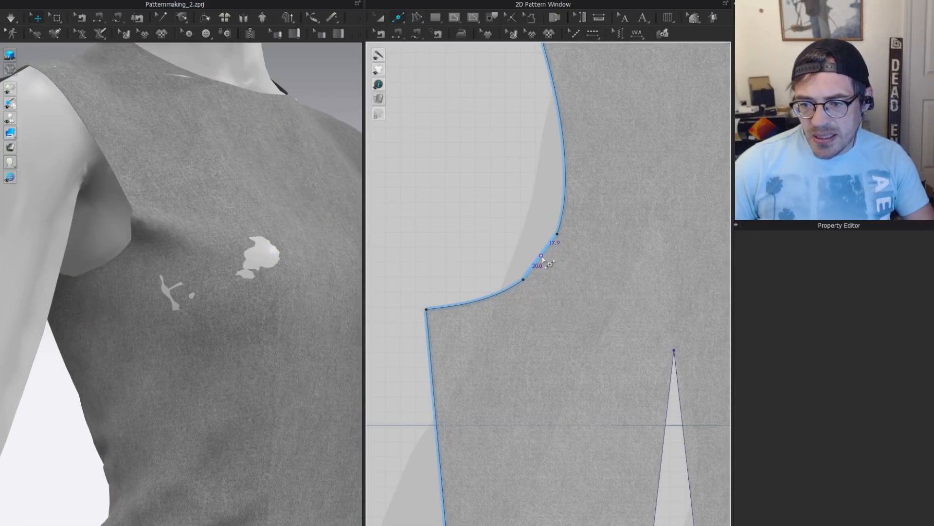
Add a point midway on the straightened armhole segment, pull it inward towards the waist dart's upper tip, and sew the resulting dart's legs together.
click(543, 261)
middle_drag(544, 260, 506, 229)
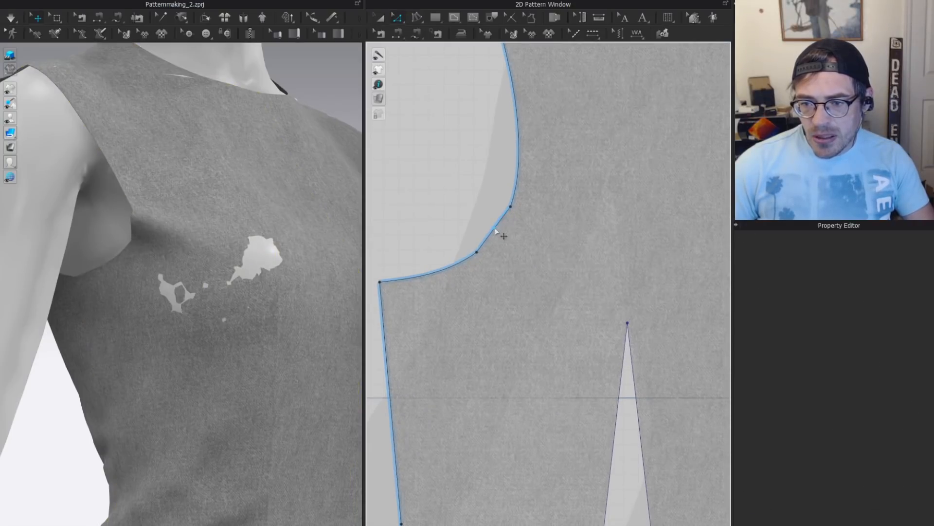
drag(496, 231, 607, 304)
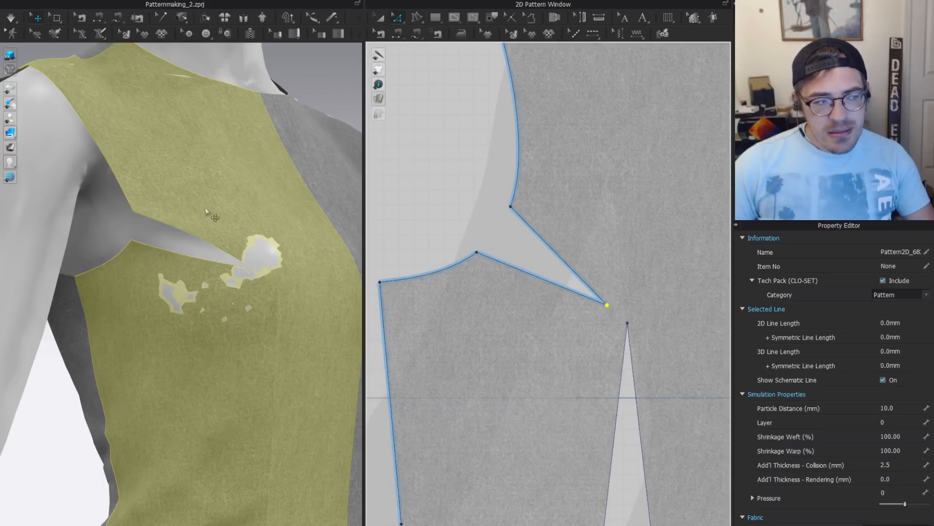
click(190, 246)
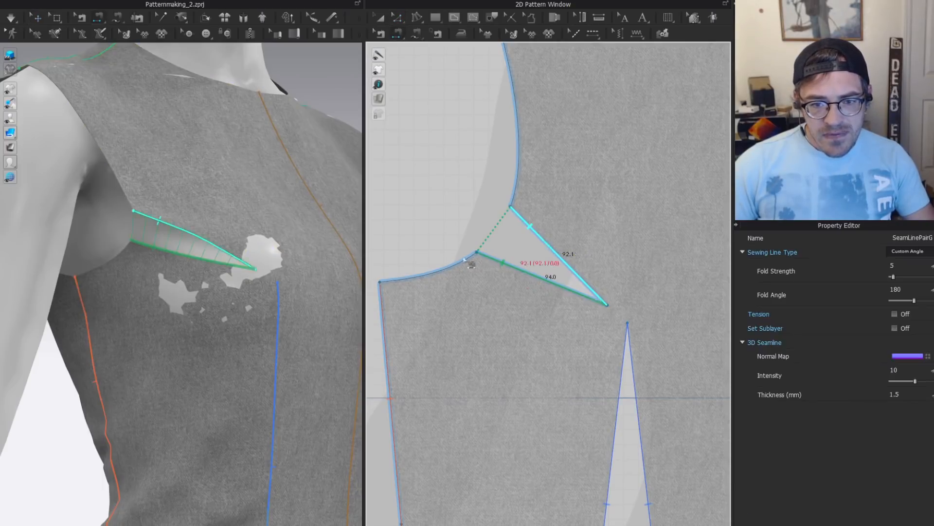
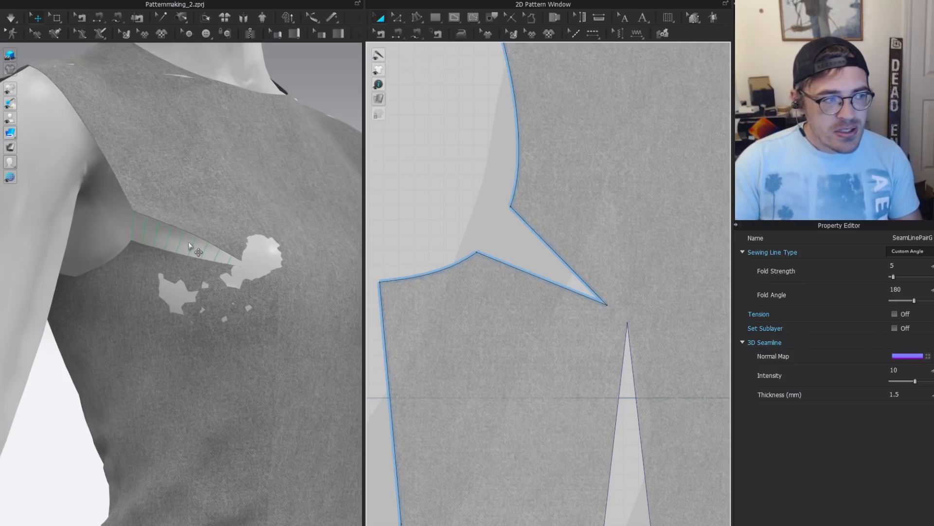
Measure the upper leg of the new armhole dart and review the dart's shape on the front pattern piece.
key(z)
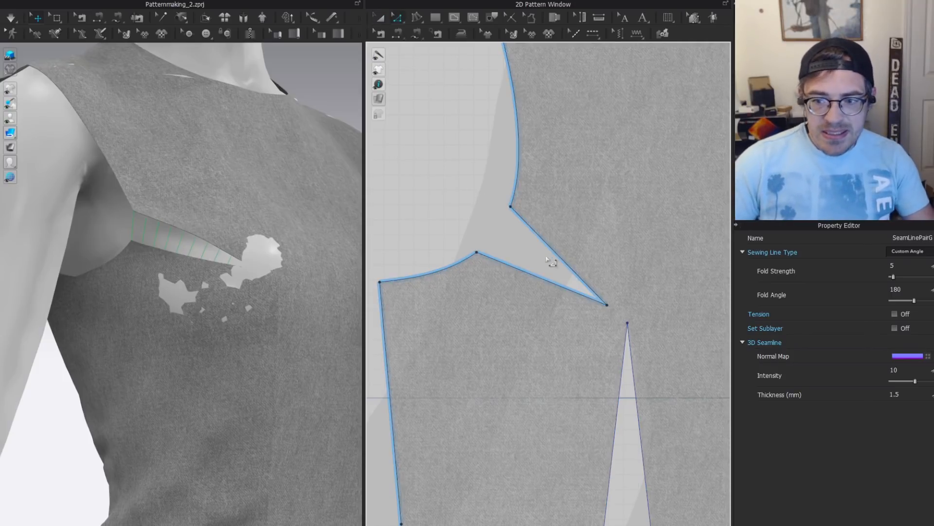
click(556, 260)
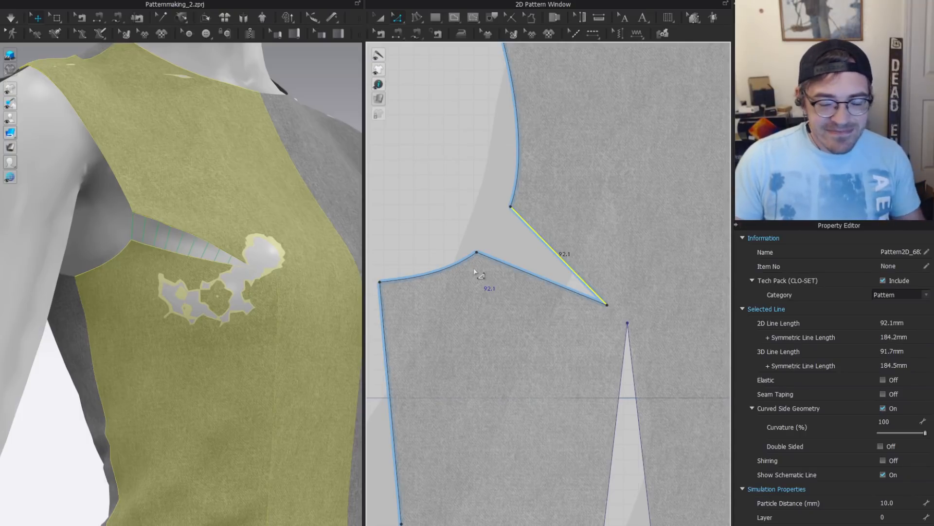
click(647, 248)
middle_drag(649, 248, 636, 307)
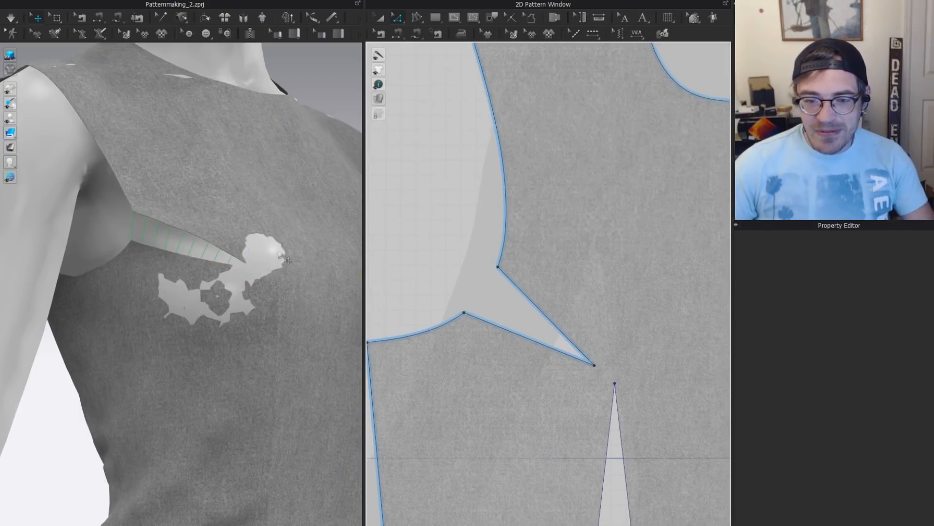
scroll(511, 320, down, 2)
middle_drag(528, 307, 559, 284)
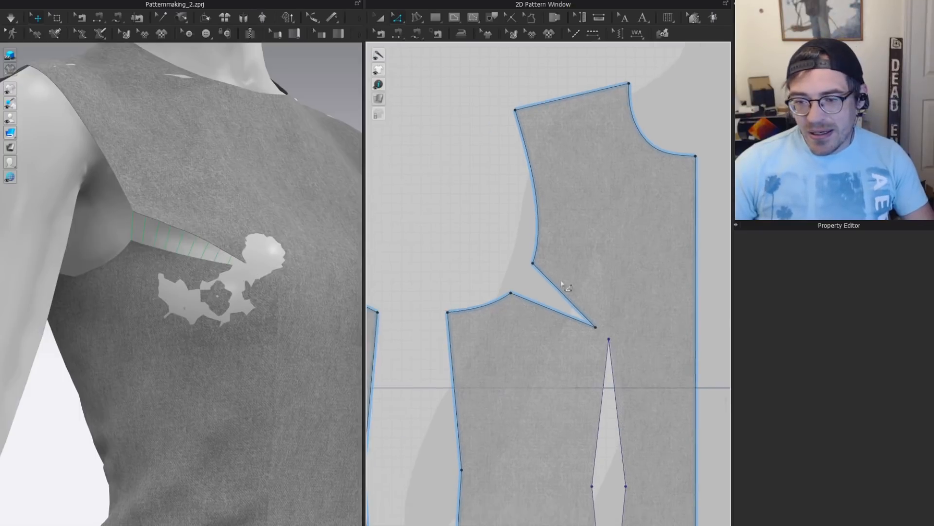
scroll(558, 282, up, 3)
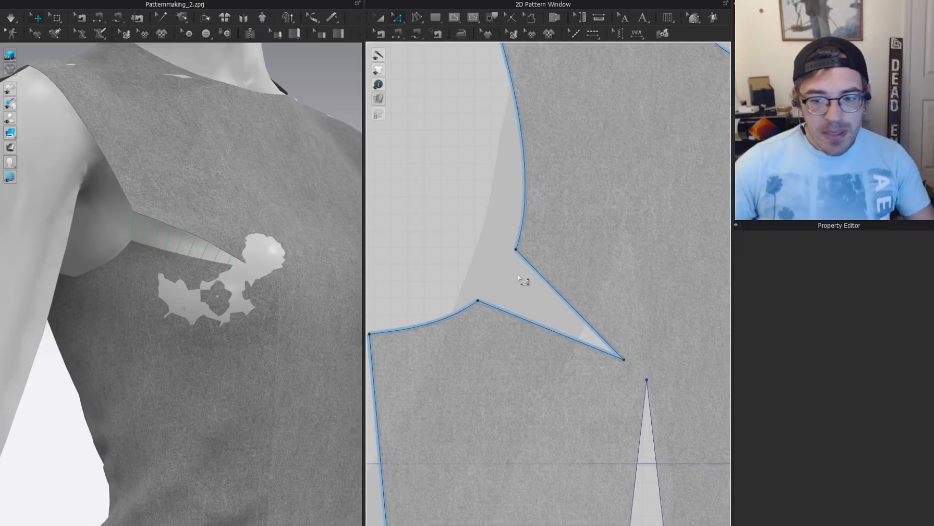
Simulate the sewn armhole dart on the avatar and try moving the dart's tip upward on the front pattern piece.
key(q)
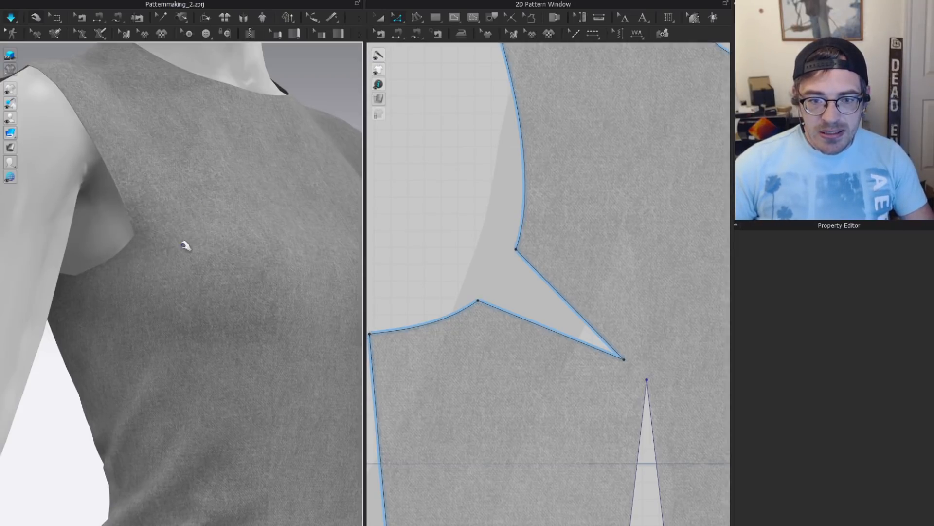
click(175, 242)
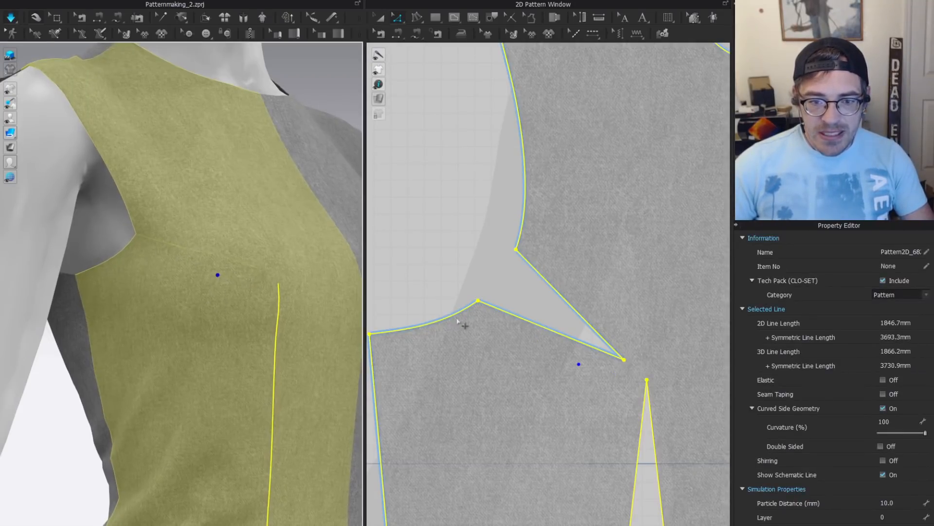
scroll(556, 307, down, 2)
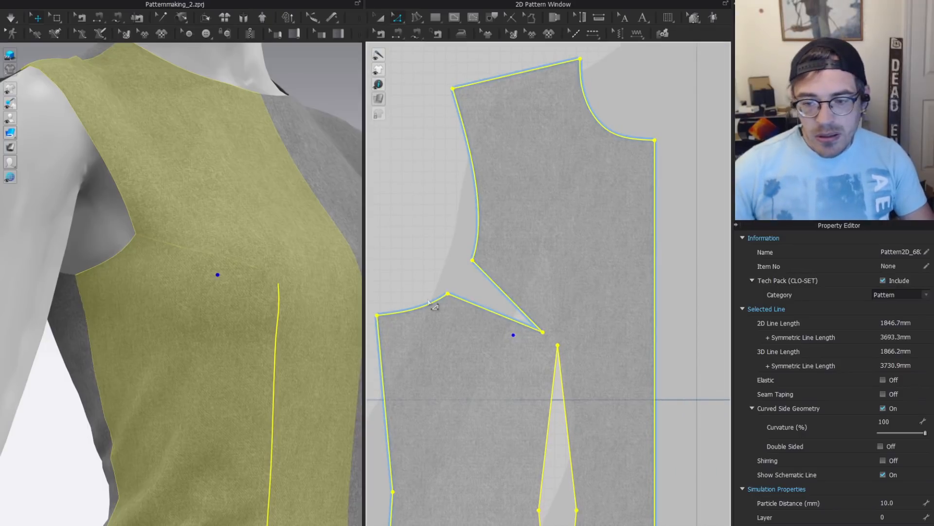
click(543, 332)
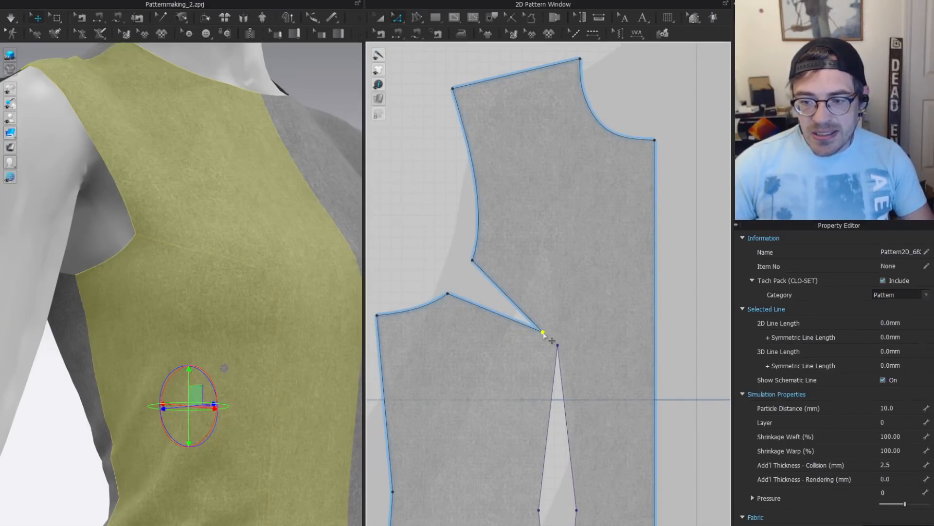
drag(543, 332, 554, 314)
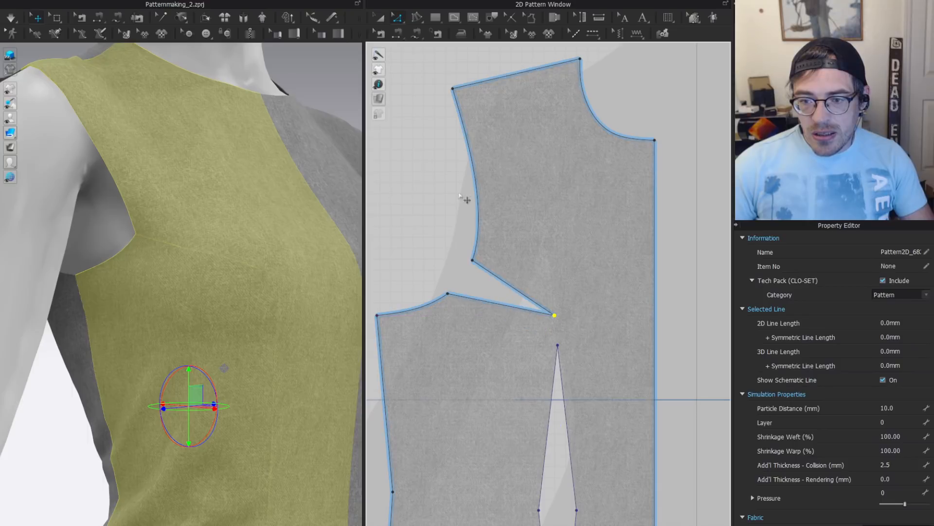
key(ctrl+z)
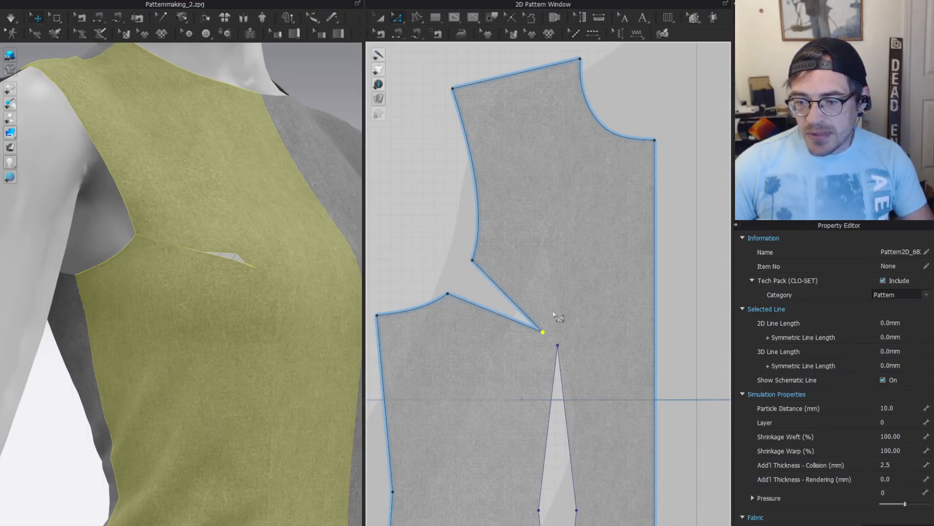
Undo the armhole dart's sewing, shaping and midpoint, back to the straightened segment on the lower front armhole.
key(ctrl+z)
key(ctrl+z)
key(ctrl+z)
key(ctrl+z)
key(ctrl+z)
key(ctrl+z)
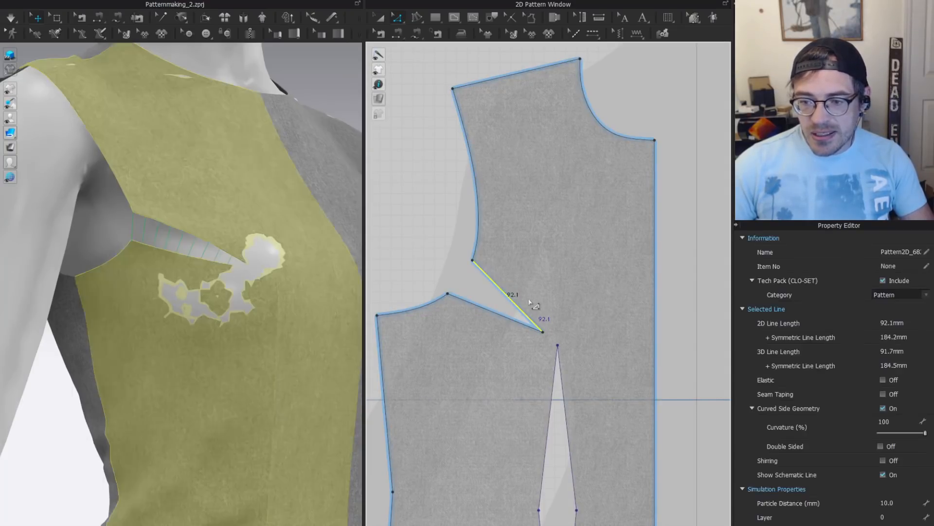
key(ctrl+z)
key(ctrl+z)
key(ctrl+z)
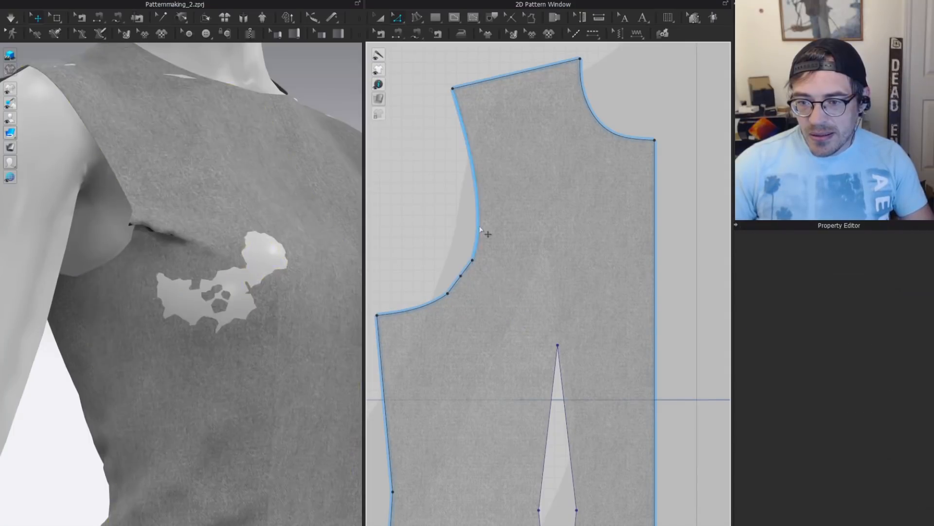
key(ctrl+z)
key(ctrl+z)
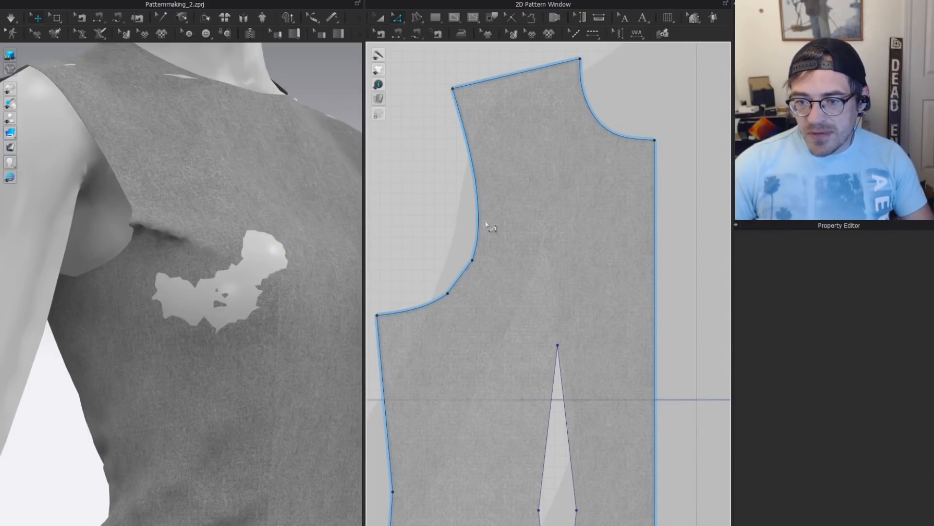
Add a point about 45 mm above the straightened armhole segment, add a point midway between, and pull it inward near the waist dart's upper tip.
key(x)
click(478, 211)
click(493, 248)
key(x)
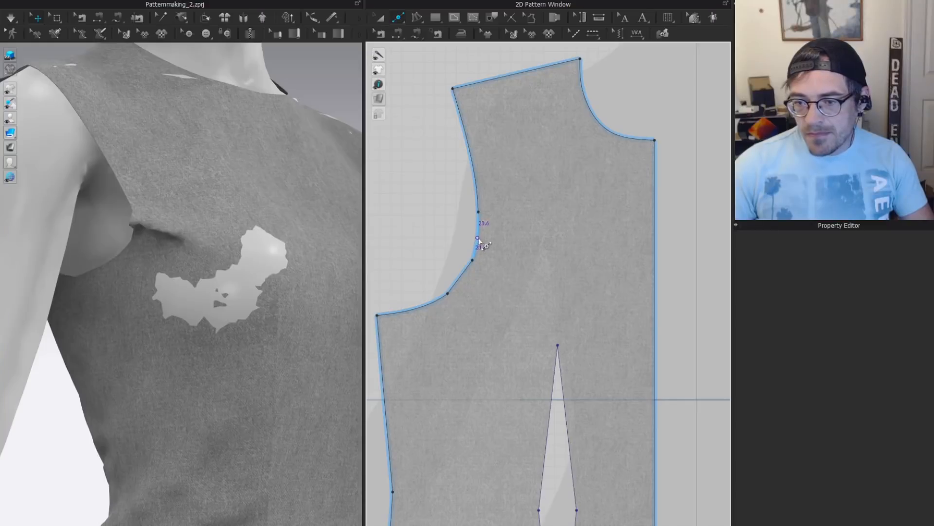
right_click(479, 239)
click(433, 277)
click(446, 340)
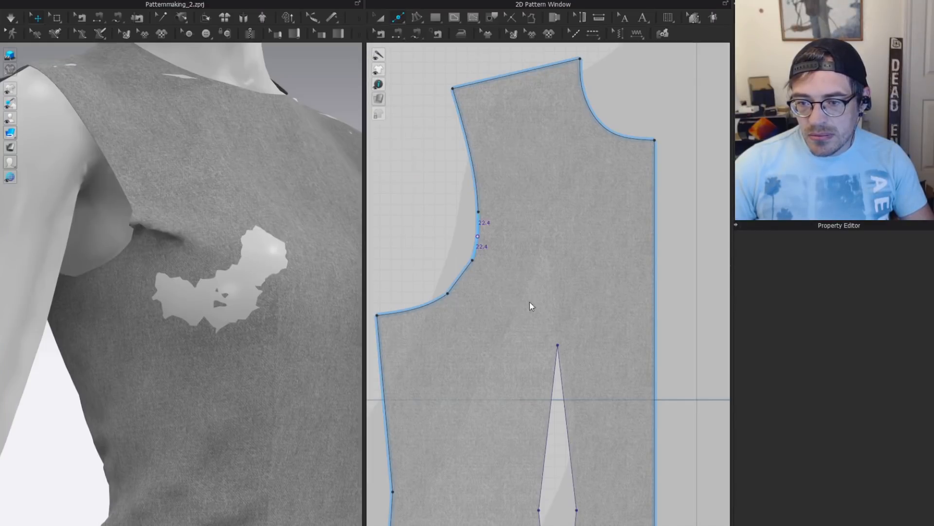
drag(479, 239, 549, 319)
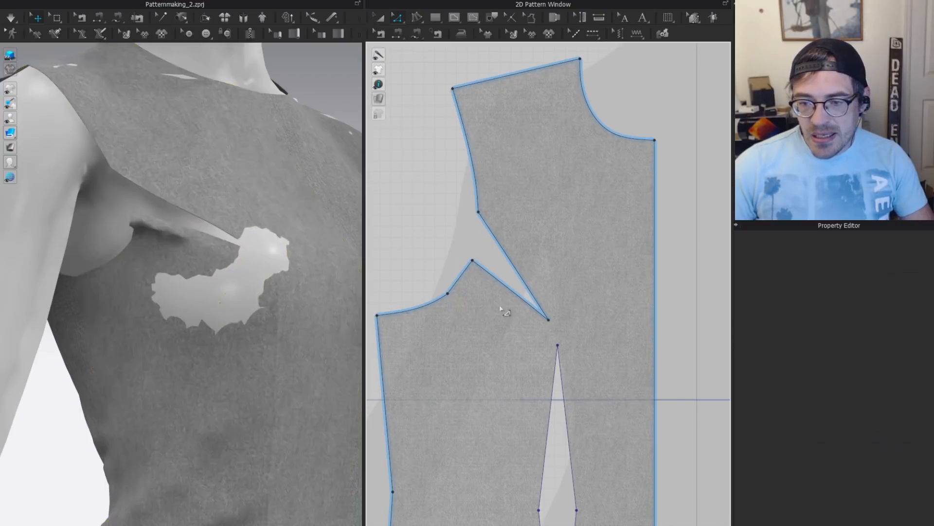
Measure the two legs of the new armhole dart individually and together to compare their lengths.
click(478, 264)
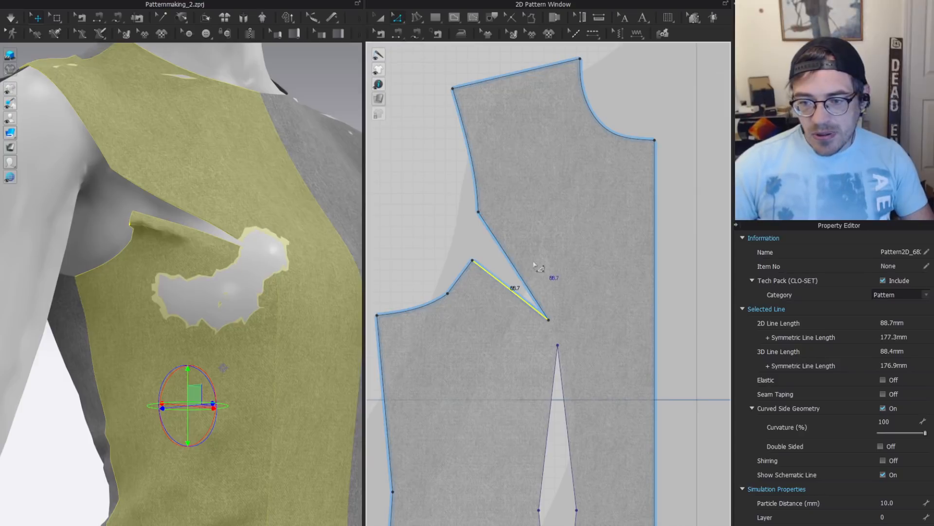
shift+click(498, 256)
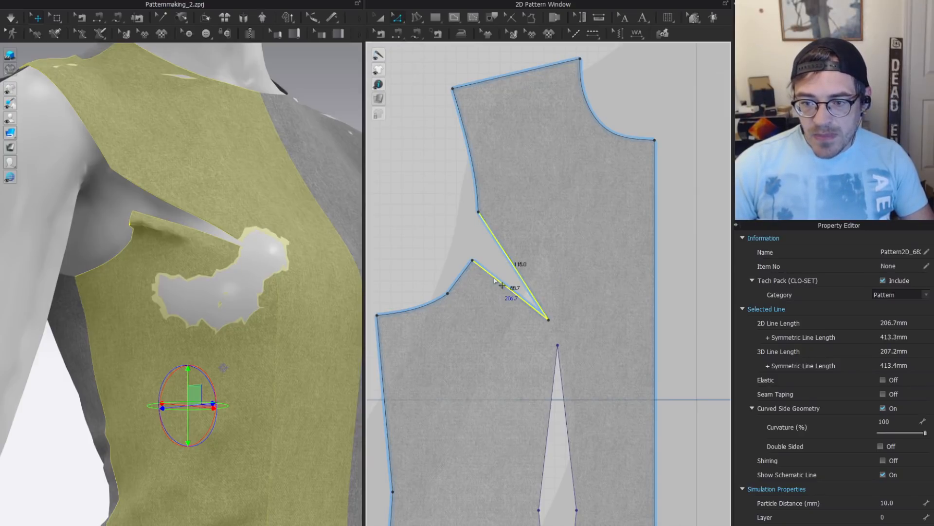
click(494, 281)
key(ctrl+z)
key(ctrl+z)
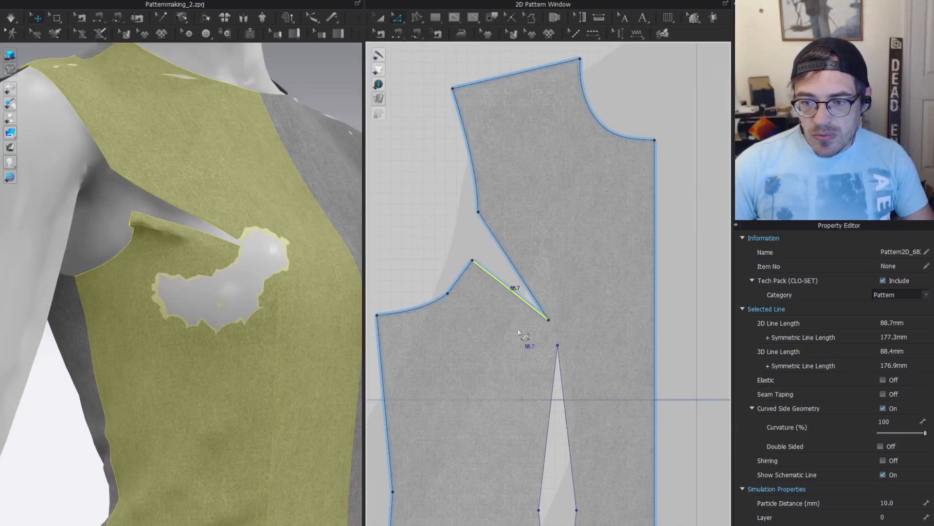
click(489, 277)
shift+click(506, 253)
scroll(445, 245, up, 2)
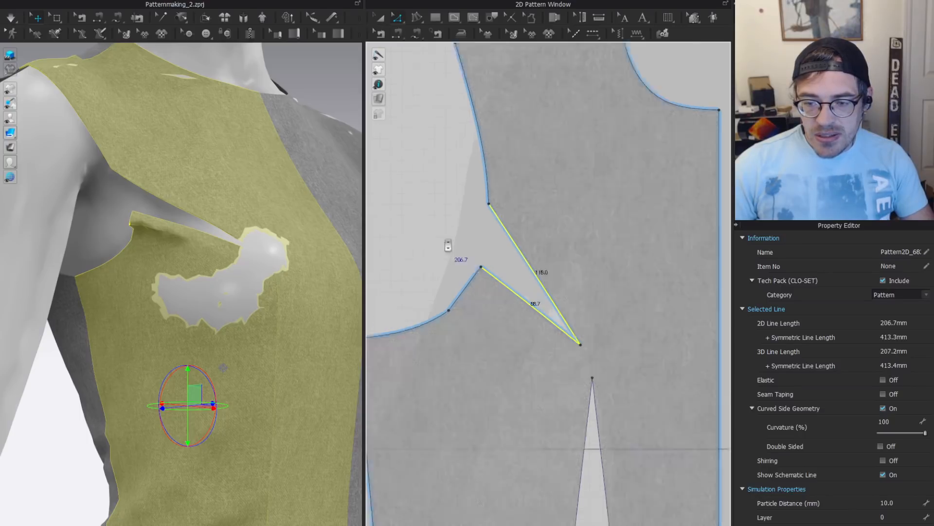
Extend the lower leg's armhole corner outward to make the leg about 116 mm long, and sew the two dart legs together.
mouse_move(469, 243)
mouse_down()
mouse_move(498, 275)
mouse_move(475, 269)
mouse_move(461, 250)
mouse_up()
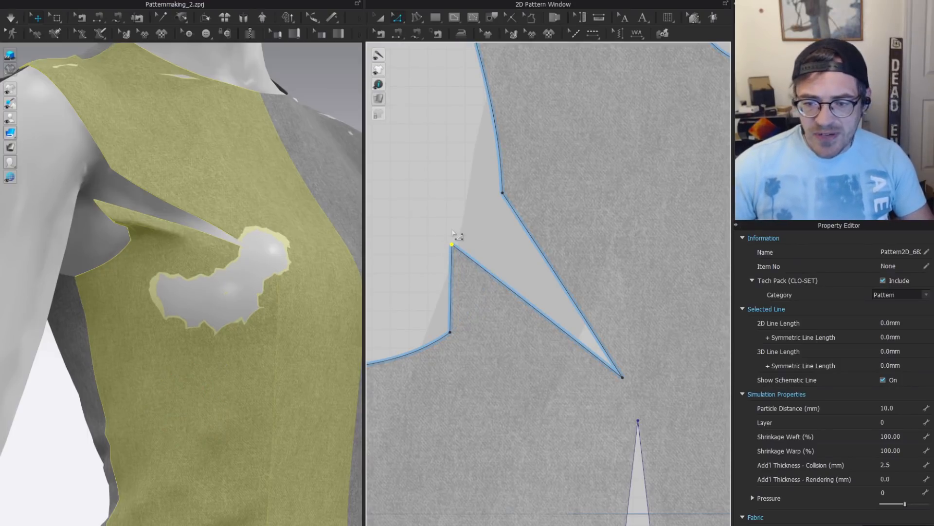
key(n)
click(487, 271)
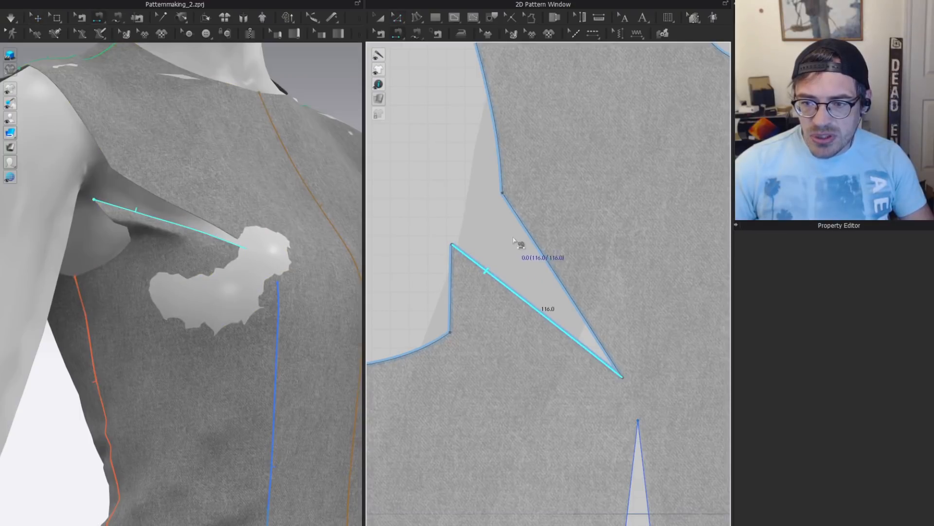
click(525, 229)
key(b)
click(525, 228)
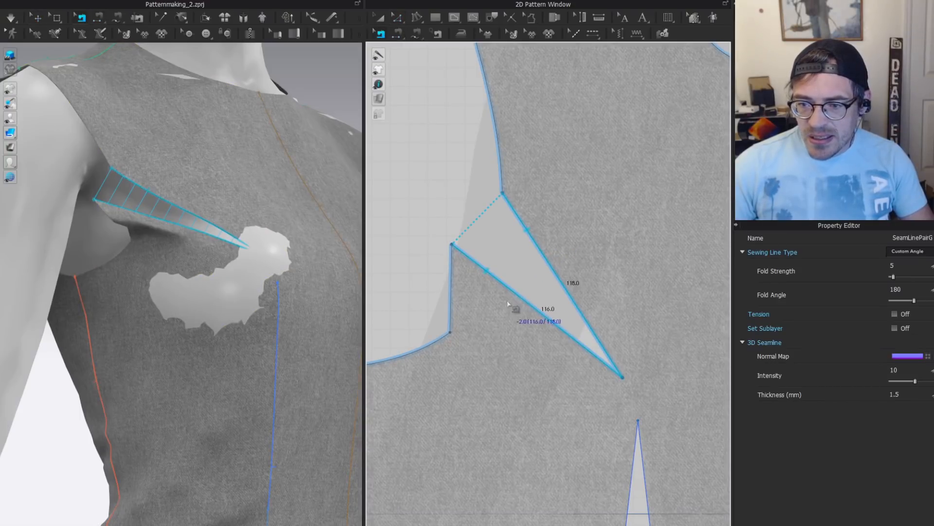
Remove the dart's sewing and the extended corner point so the lower leg runs directly to the lower armhole point.
key(z)
scroll(476, 243, up, 1)
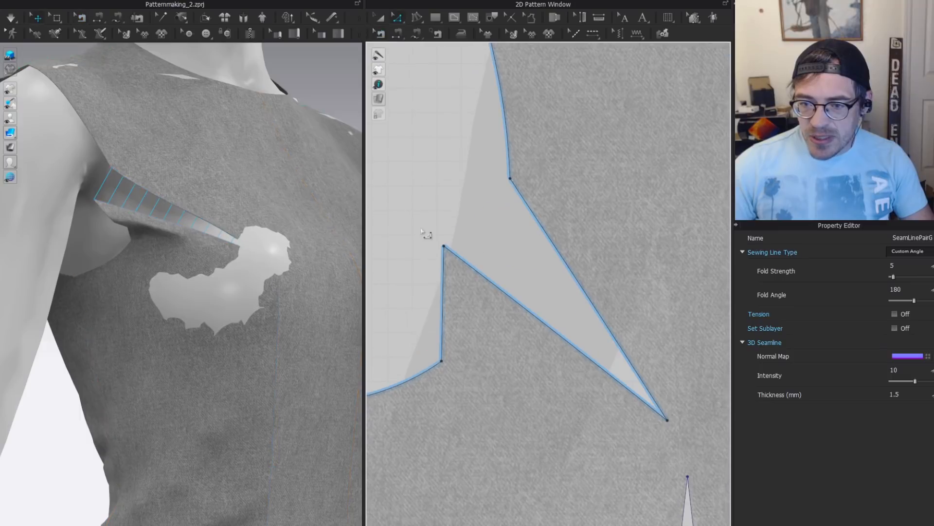
click(444, 246)
click(519, 274)
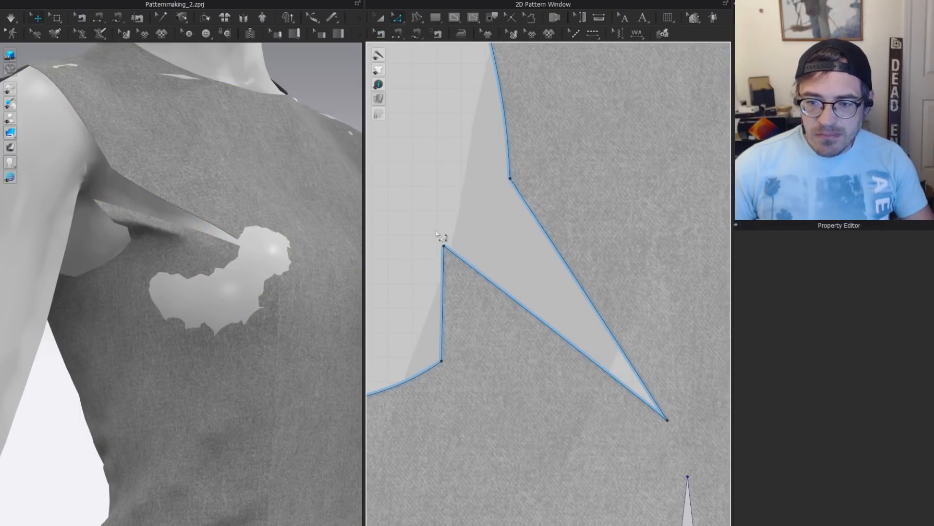
key(ctrl+z)
key(ctrl+z)
scroll(496, 294, down, 1)
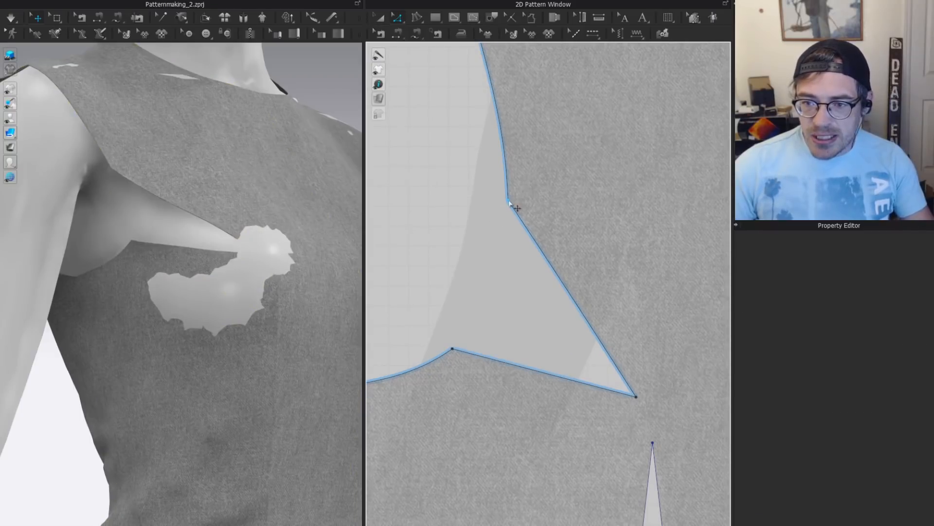
Lower the armhole dart's upper corner to narrow the opening, and straighten the upper leg by deleting its curve points.
drag(509, 201, 484, 255)
key(v)
drag(616, 235, 532, 368)
key(Delete)
key(z)
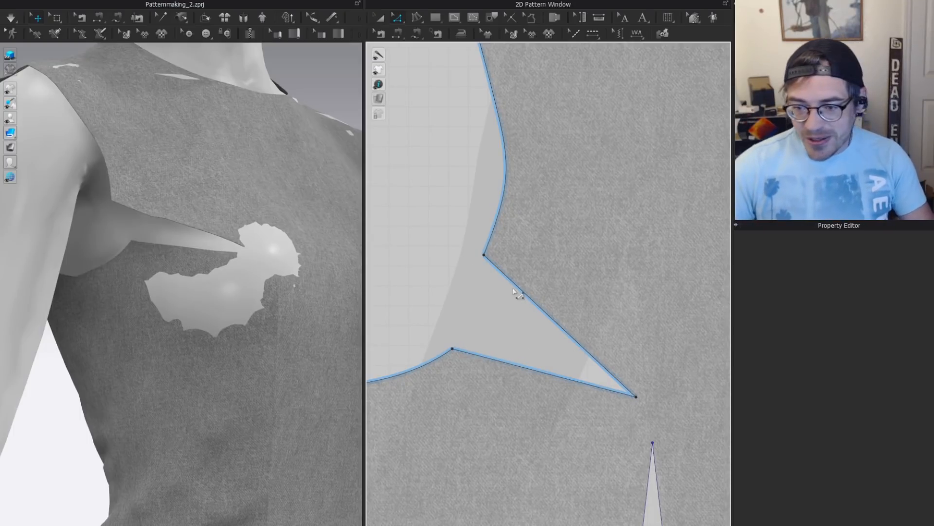
drag(485, 254, 498, 267)
Move the armhole dart's tip closer to the waist dart's upper tip and shift the lower corner slightly outward to lengthen the lower leg.
drag(483, 319, 438, 361)
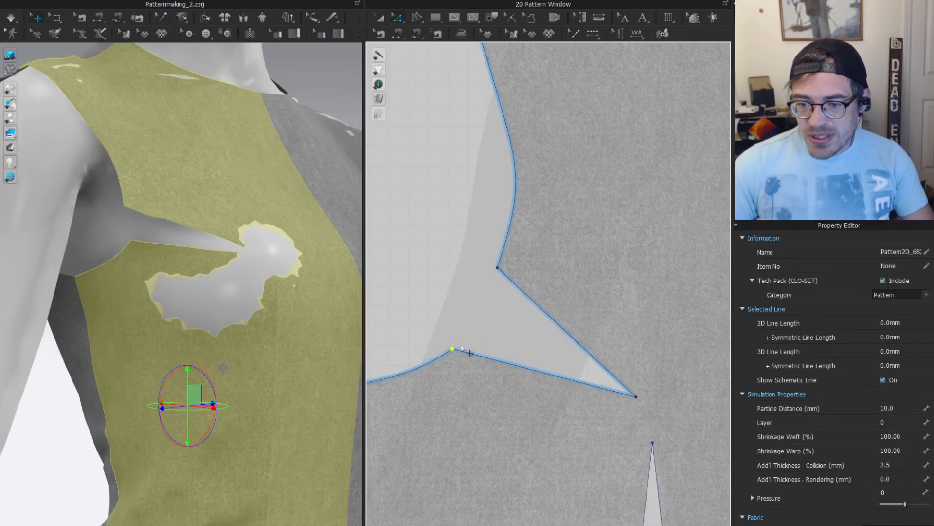
scroll(470, 353, down, 3)
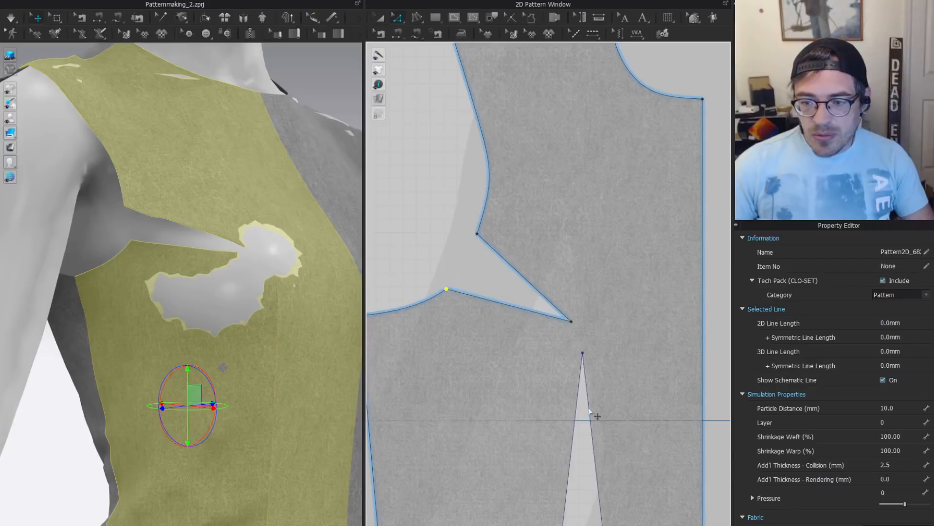
middle_drag(589, 413, 520, 209)
middle_drag(523, 128, 561, 219)
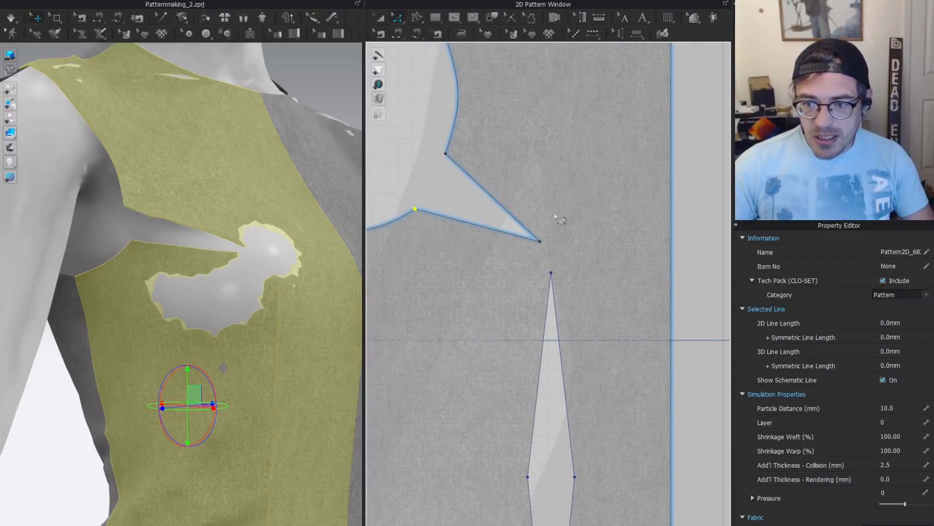
scroll(558, 238, up, 2)
drag(552, 249, 551, 269)
middle_drag(387, 184, 495, 221)
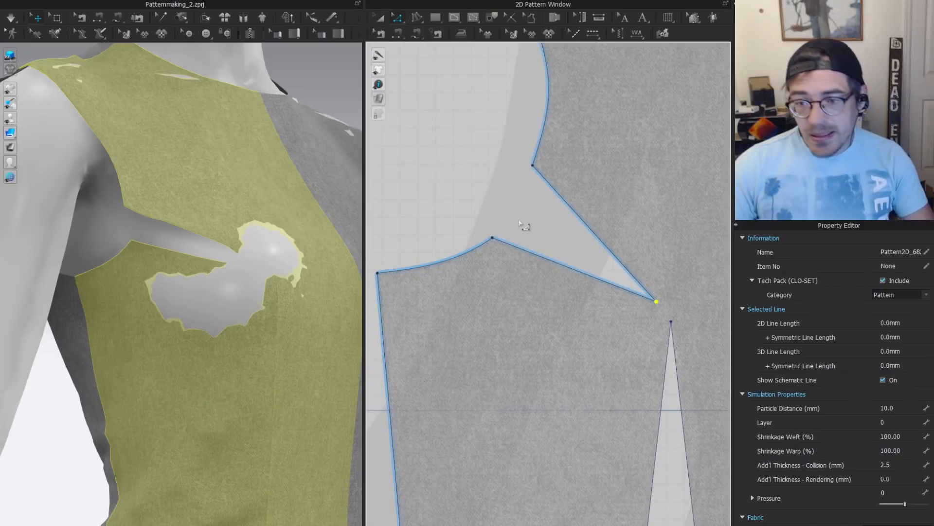
drag(492, 237, 481, 233)
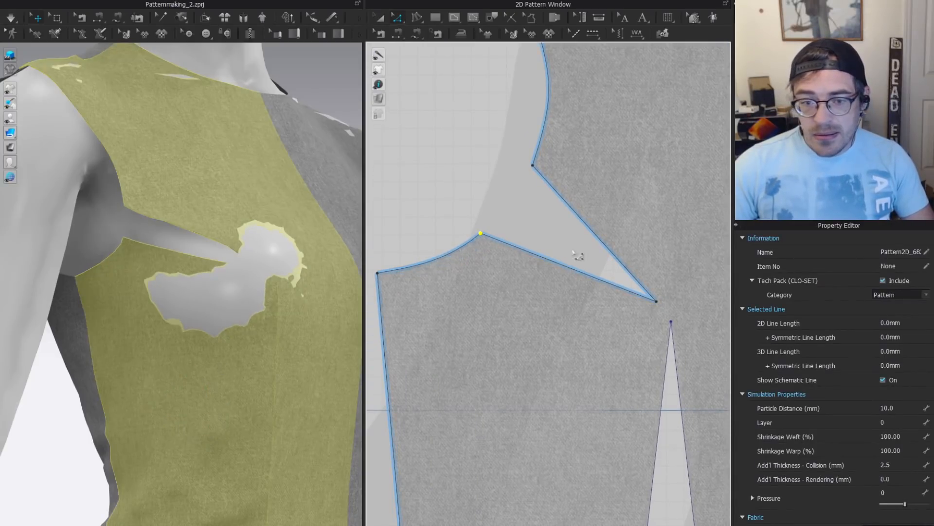
Sew the armhole dart's upper and lower legs together and simulate the garment, tugging the fabric to settle the closed dart.
key(n)
key(z)
key(n)
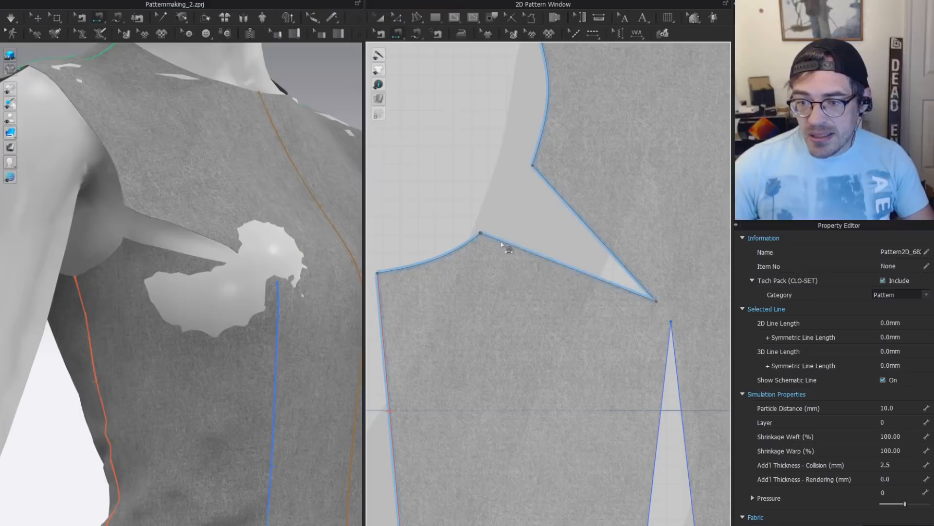
click(559, 196)
click(576, 270)
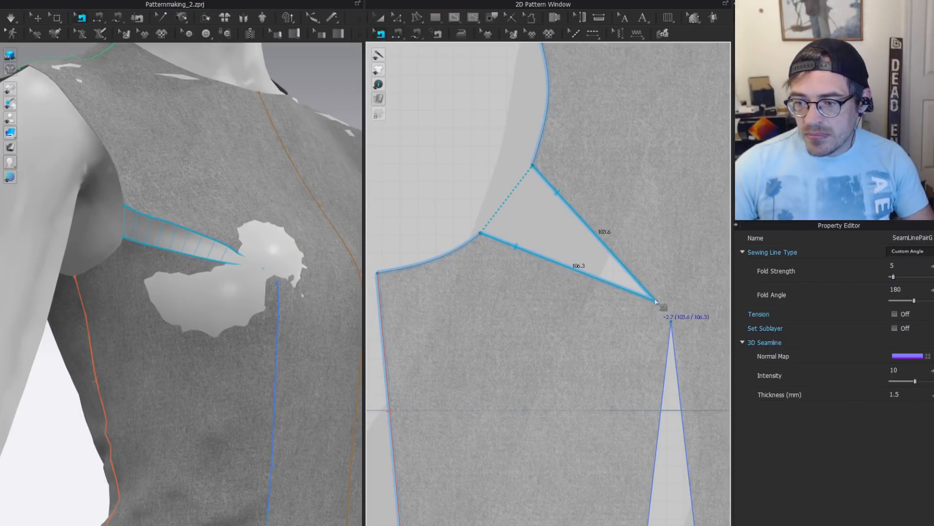
click(529, 227)
key(space)
key(z)
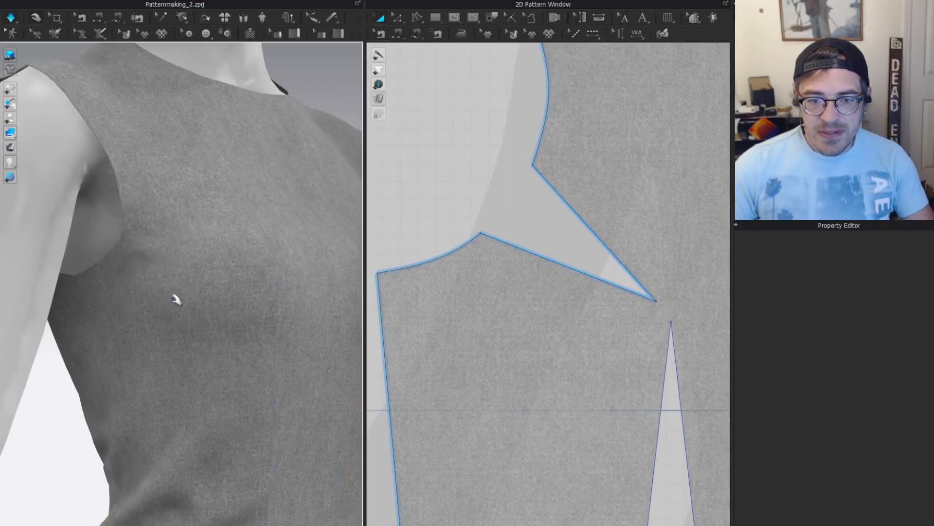
click(158, 234)
Move the armhole dart's upper corner slightly down and outward, compare the sewn leg lengths, and check the armhole drape on the avatar.
click(525, 178)
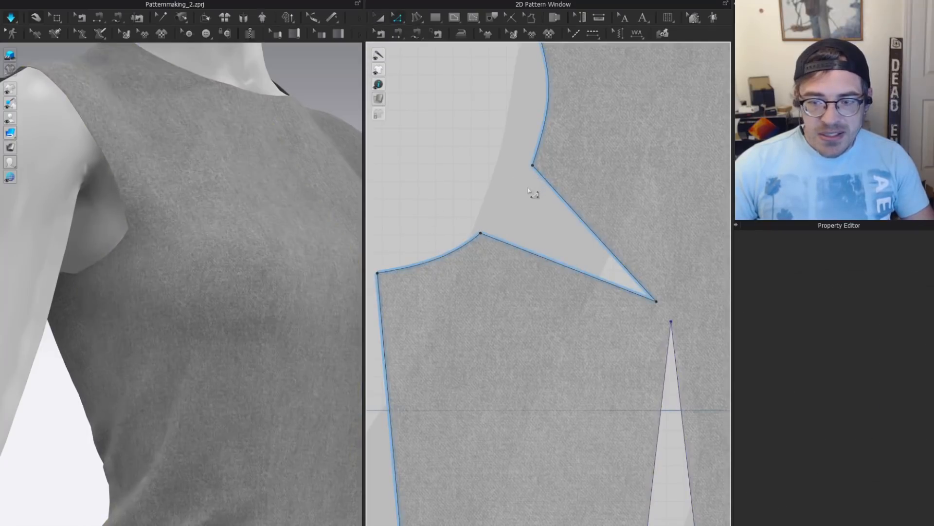
drag(533, 165, 524, 177)
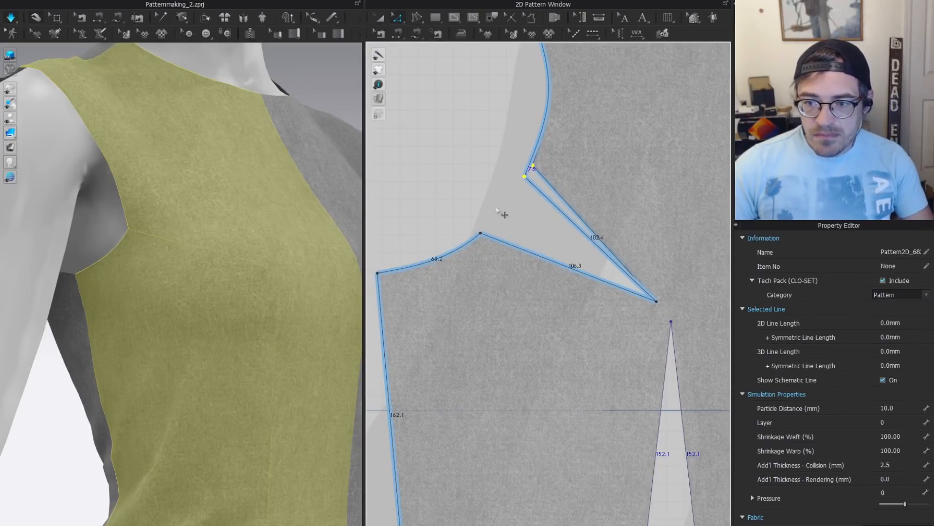
key(b)
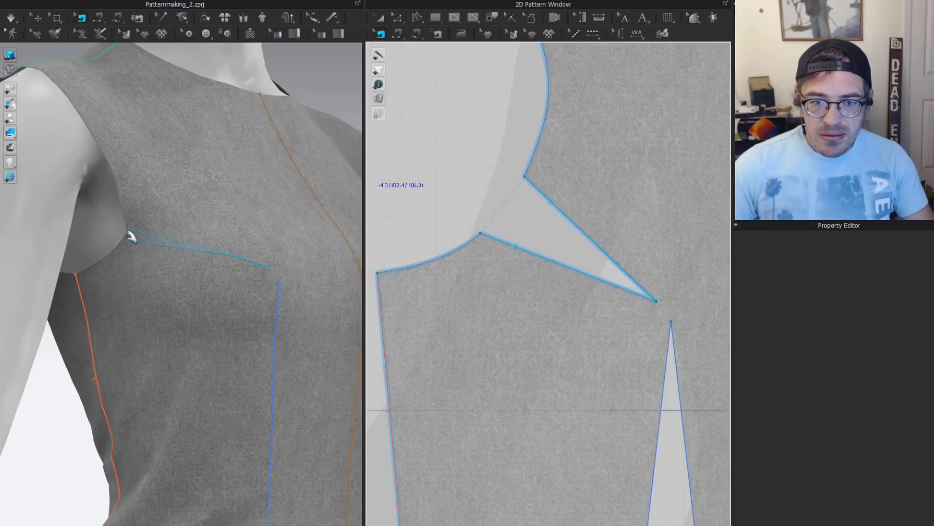
key(q)
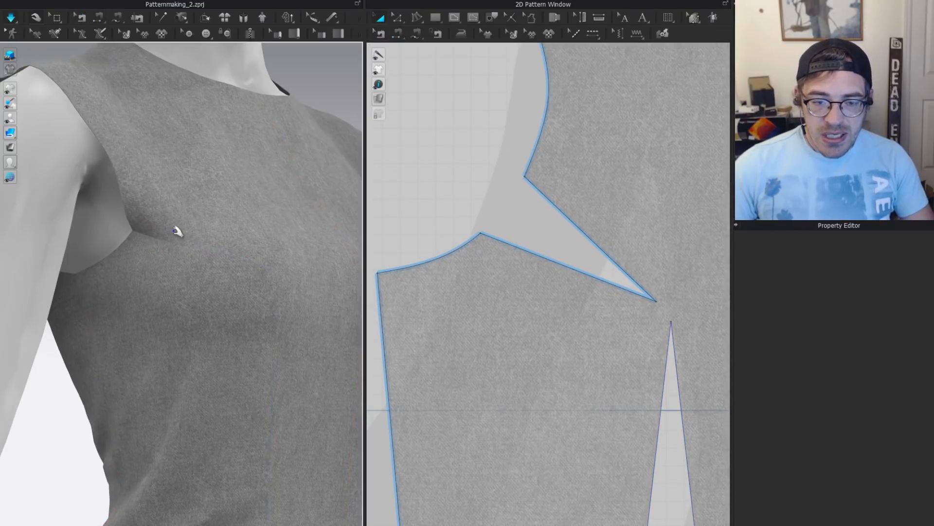
Raise the front armhole dart's upper corner and shift it slightly inward, and tug the simulated fabric around the dart to settle it.
key(z)
drag(527, 176, 530, 163)
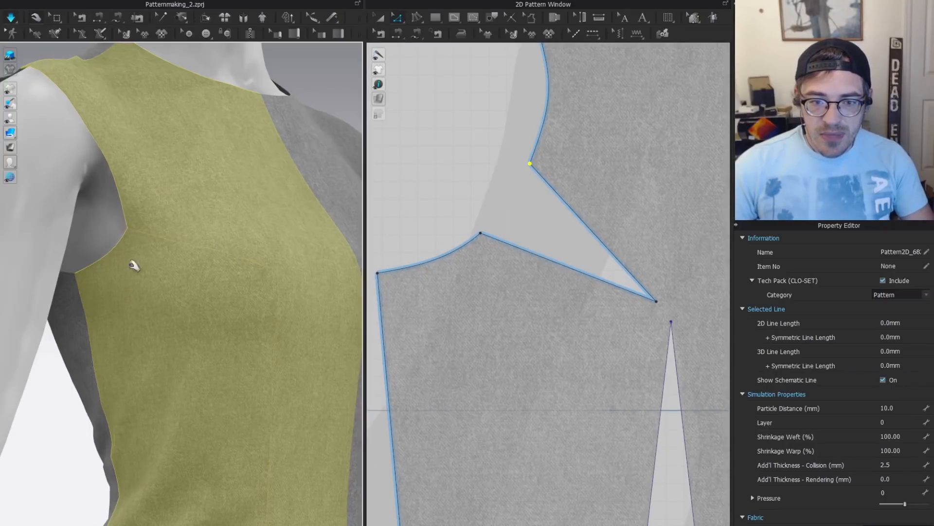
drag(143, 250, 167, 275)
drag(202, 300, 236, 333)
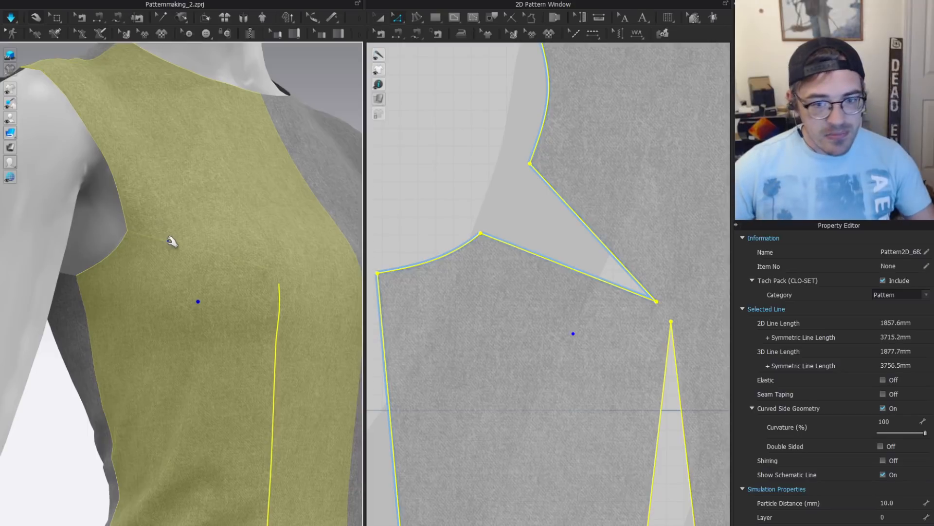
Examine the back piece's armhole and shoulder-blade drape on the avatar, tugging the fabric and comparing it with the pattern outline.
scroll(194, 267, down, 5)
mouse_move(205, 286)
right_down()
mouse_move(181, 252)
mouse_move(189, 247)
mouse_move(210, 292)
right_up()
right_drag(168, 242, 127, 254)
click(127, 255)
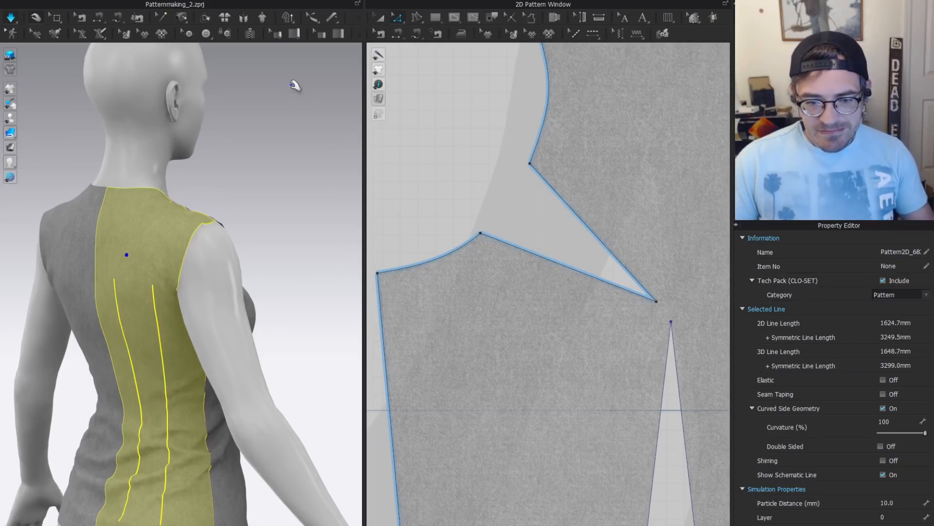
scroll(511, 272, down, 5)
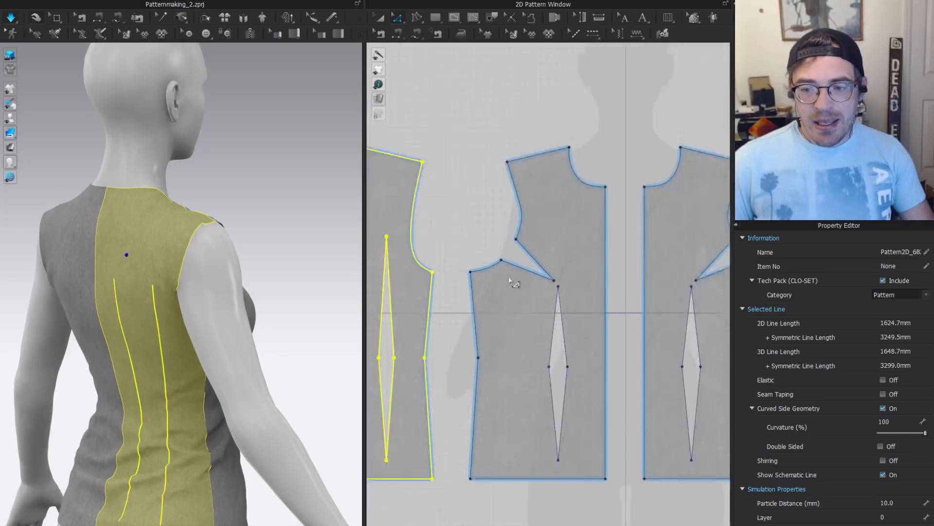
scroll(563, 252, up, 8)
scroll(194, 241, up, 6)
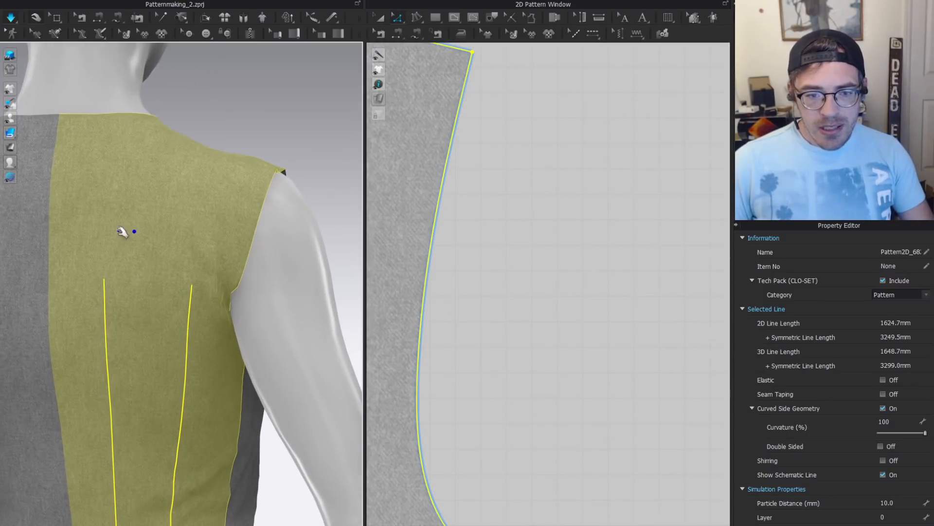
right_drag(122, 261, 140, 225)
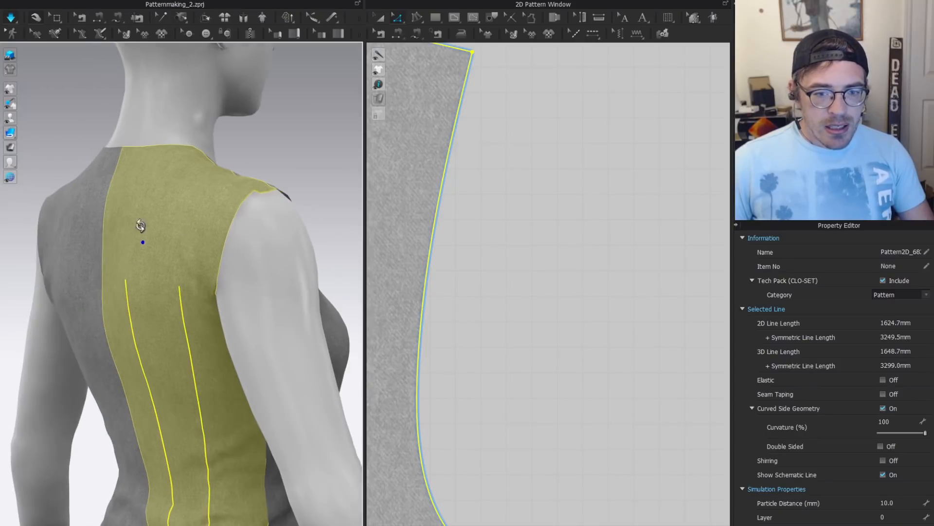
right_drag(213, 229, 137, 299)
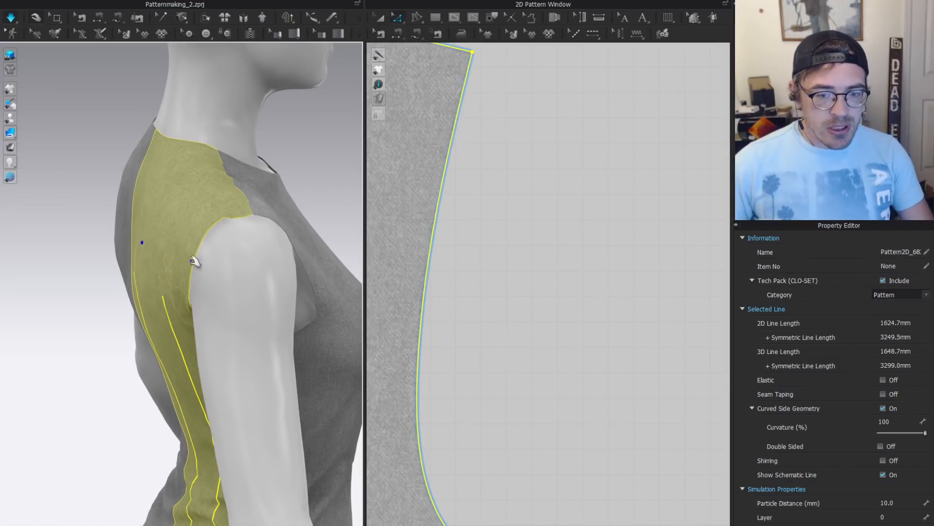
mouse_move(191, 259)
right_down()
mouse_move(202, 230)
mouse_move(182, 250)
right_up()
drag(182, 251, 149, 247)
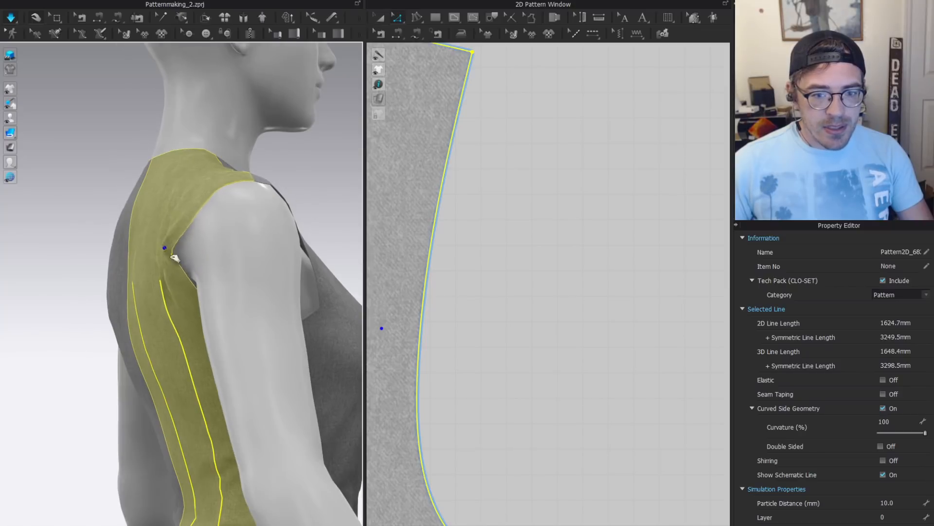
click(324, 320)
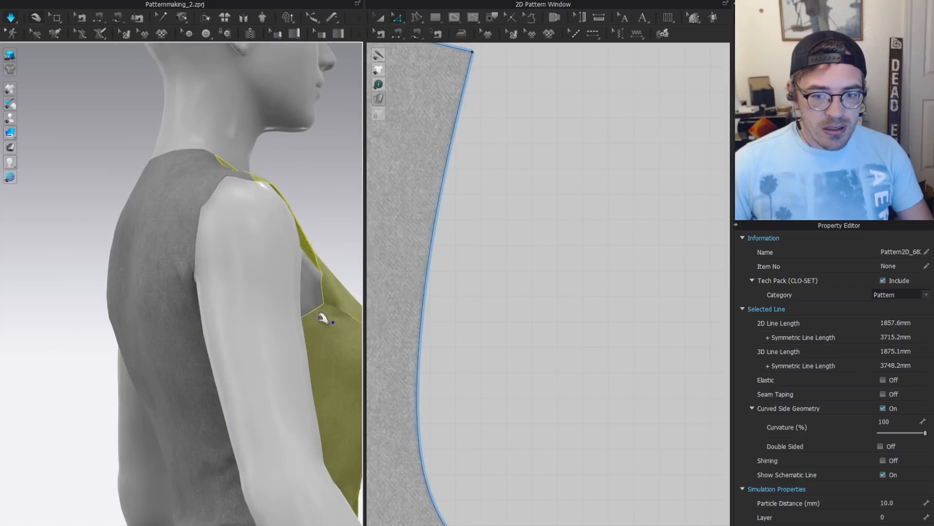
click(172, 255)
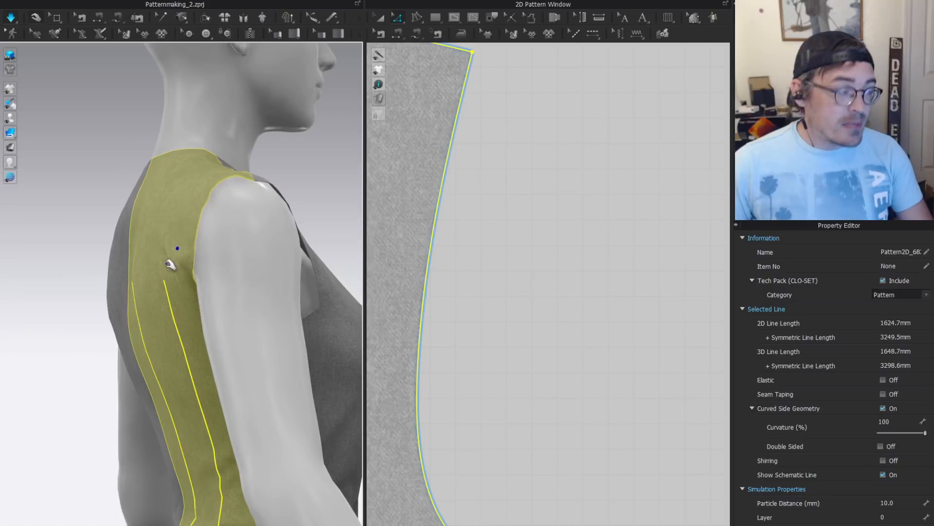
scroll(174, 265, down, 2)
scroll(626, 329, down, 10)
scroll(547, 234, up, 3)
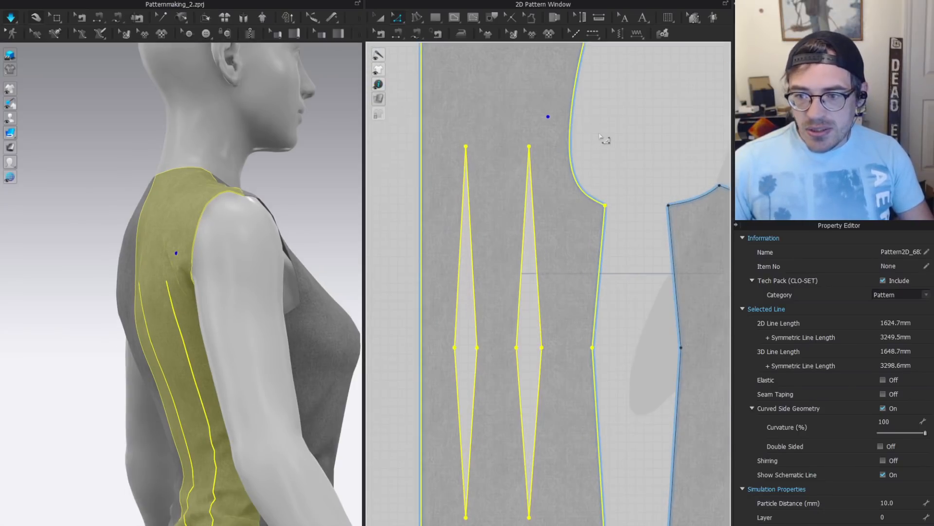
Add two points about 24 mm apart on the upper part of the back armhole curve to mark a dart opening.
scroll(590, 221, down, 2)
scroll(564, 229, up, 5)
right_drag(229, 247, 272, 242)
key(v)
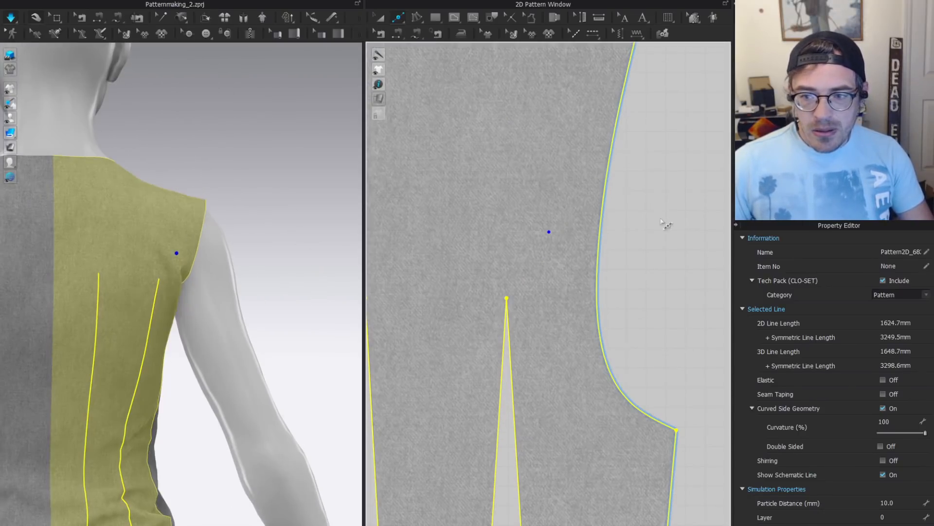
middle_drag(619, 159, 616, 231)
click(609, 221)
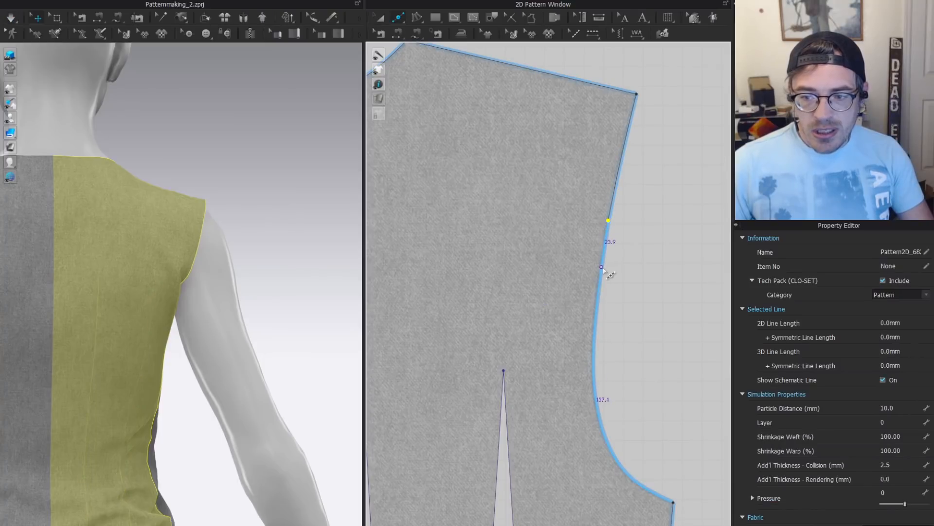
click(601, 267)
click(185, 256)
right_drag(254, 237, 219, 243)
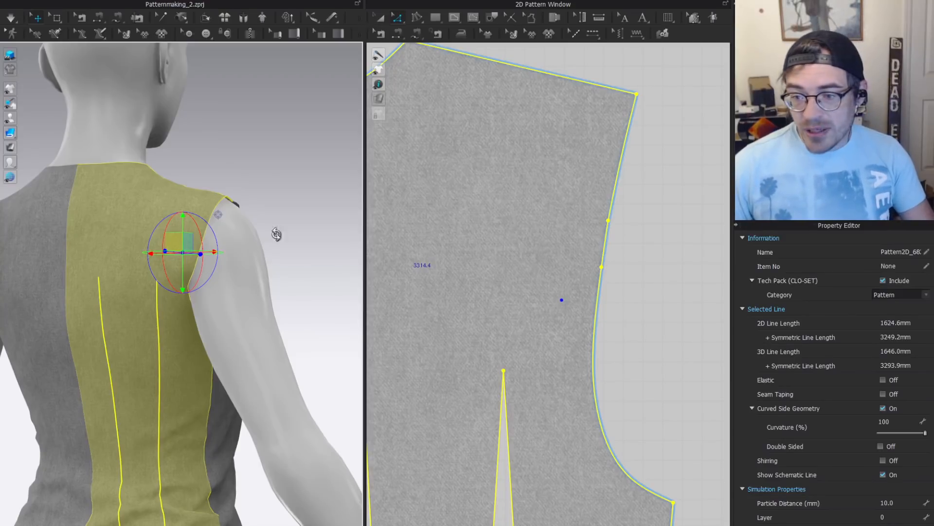
click(632, 260)
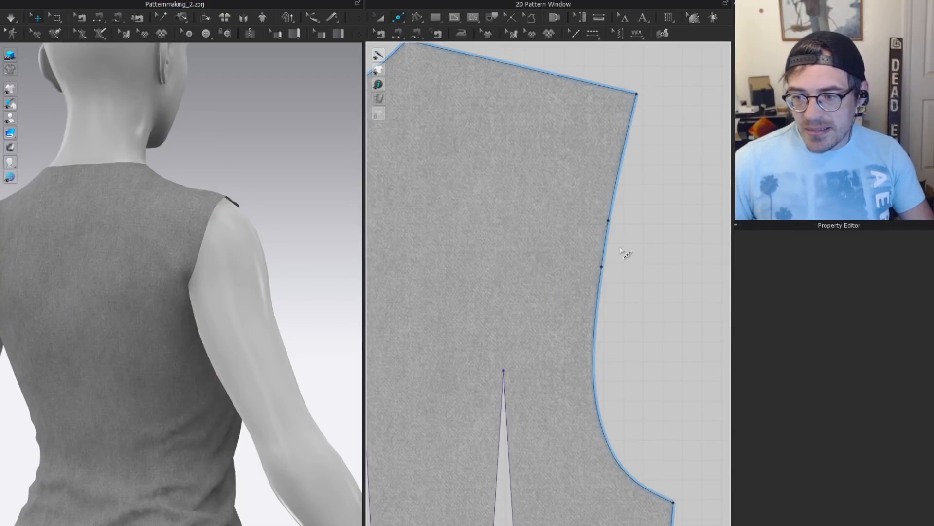
Lower the upper tip of the back waist dart nearest the side seam so it ends below the neighbouring dart's tip.
click(137, 256)
scroll(118, 244, up, 2)
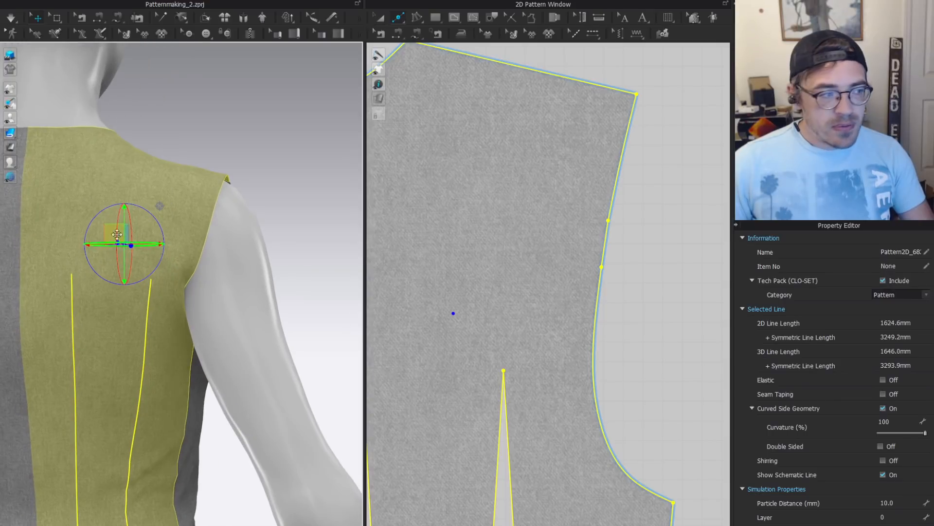
scroll(200, 321, down, 2)
middle_drag(506, 359, 555, 155)
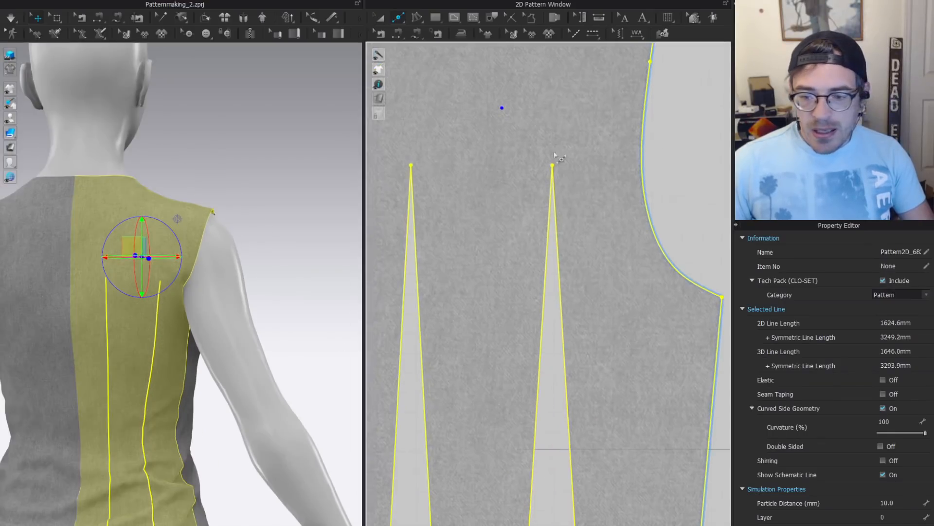
scroll(560, 253, down, 3)
key(a)
click(562, 367)
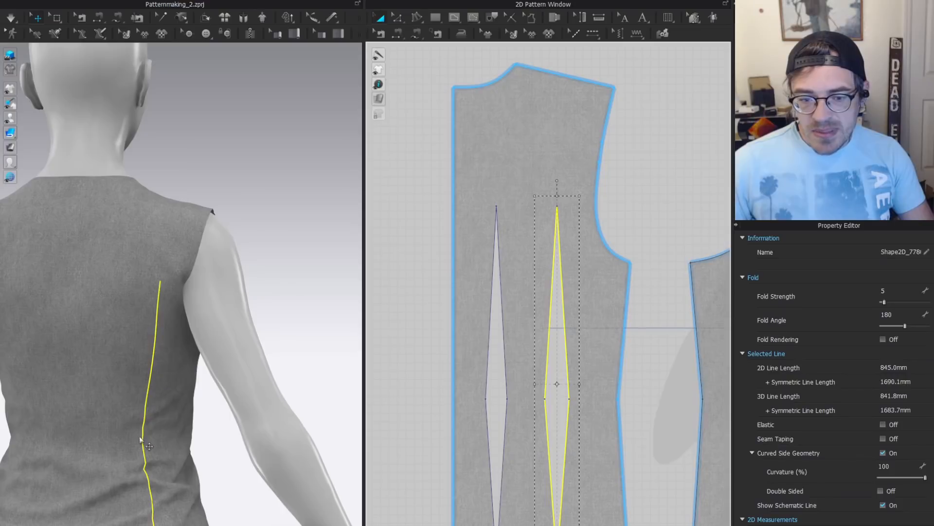
key(z)
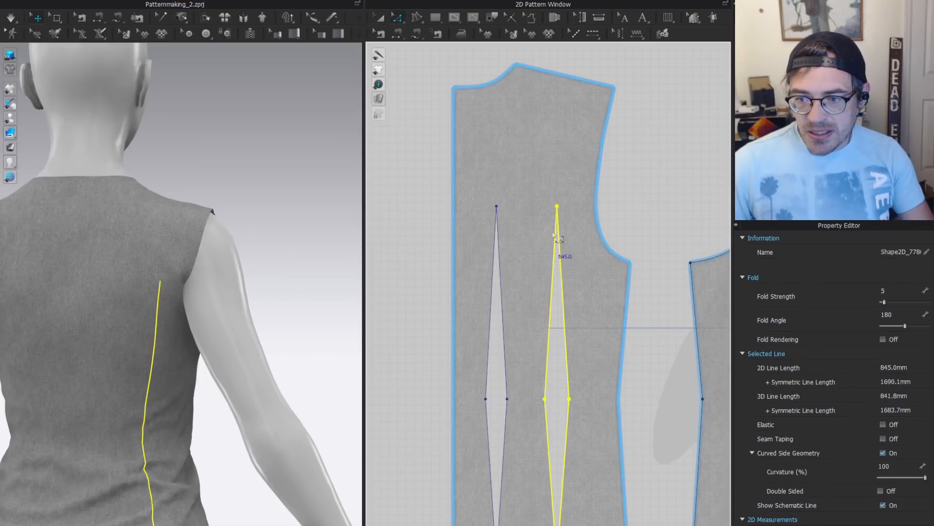
click(542, 219)
key(z)
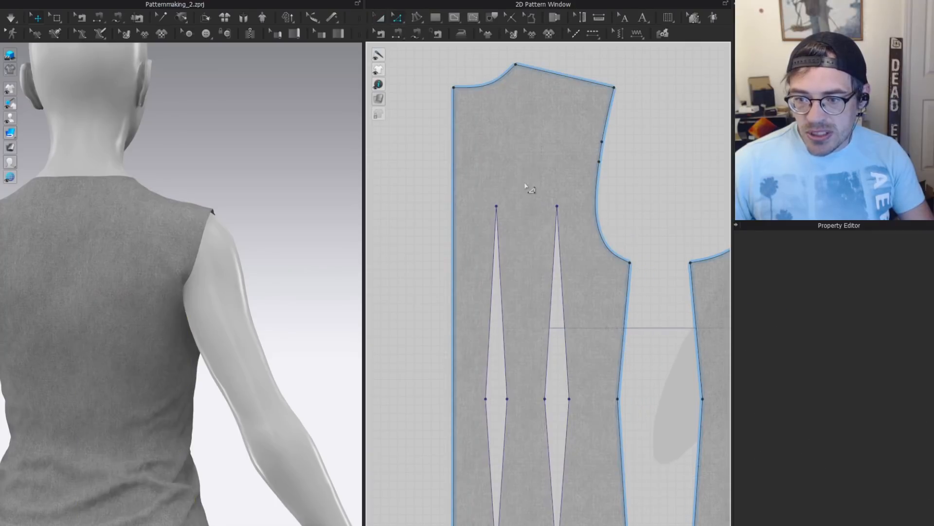
drag(577, 411, 578, 412)
drag(557, 195, 557, 232)
click(415, 257)
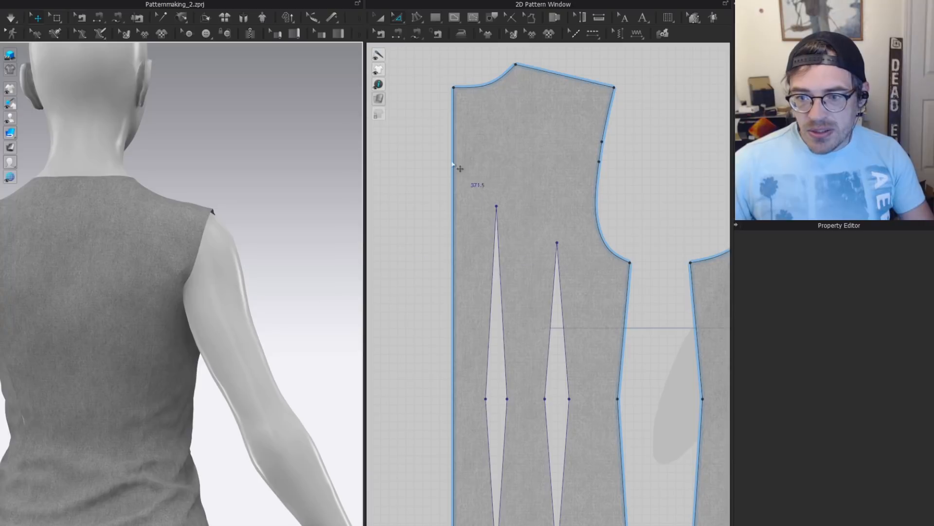
Simulate the garment with the shortened back dart and check the drape around the back armhole.
key(space)
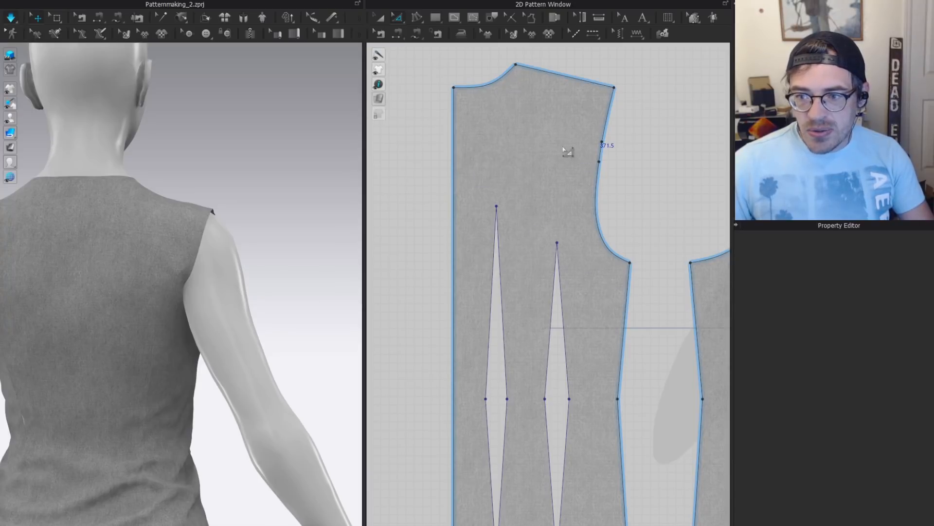
scroll(131, 244, up, 3)
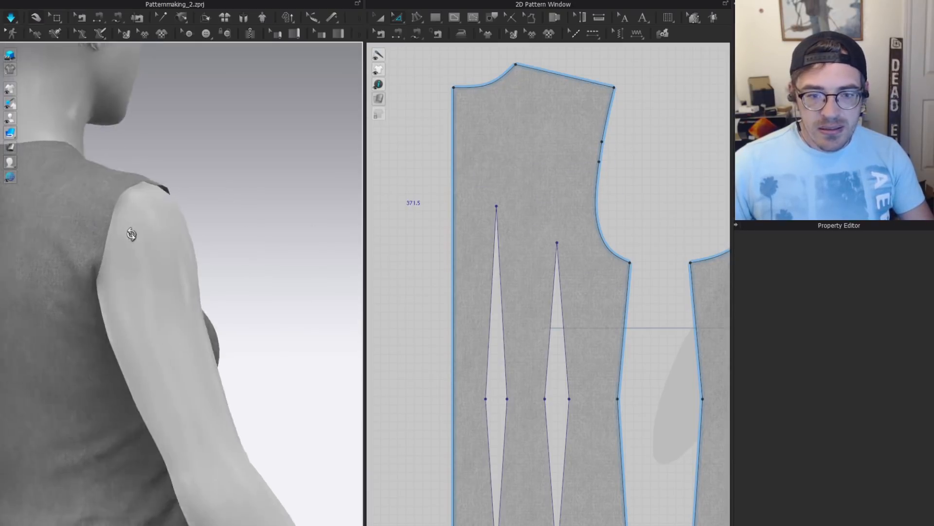
right_drag(131, 244, 209, 237)
click(209, 237)
scroll(559, 191, up, 6)
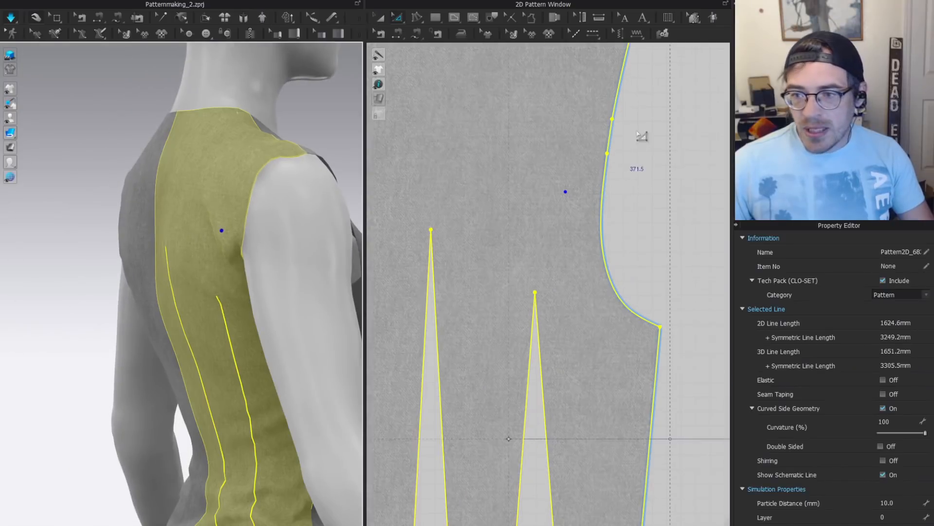
Add a point midway between the two back armhole points and pull it horizontally into the piece to open a dart.
click(605, 259)
scroll(554, 263, down, 3)
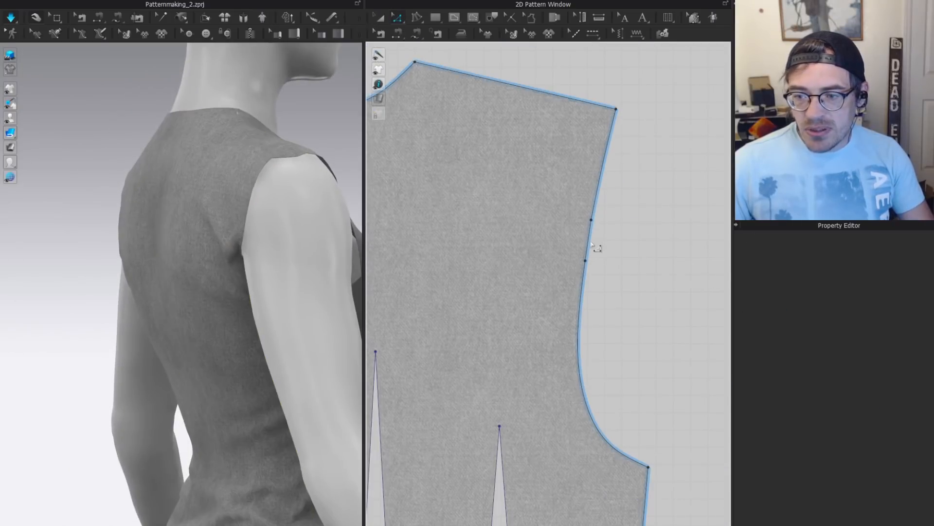
click(588, 240)
key(space)
key(z)
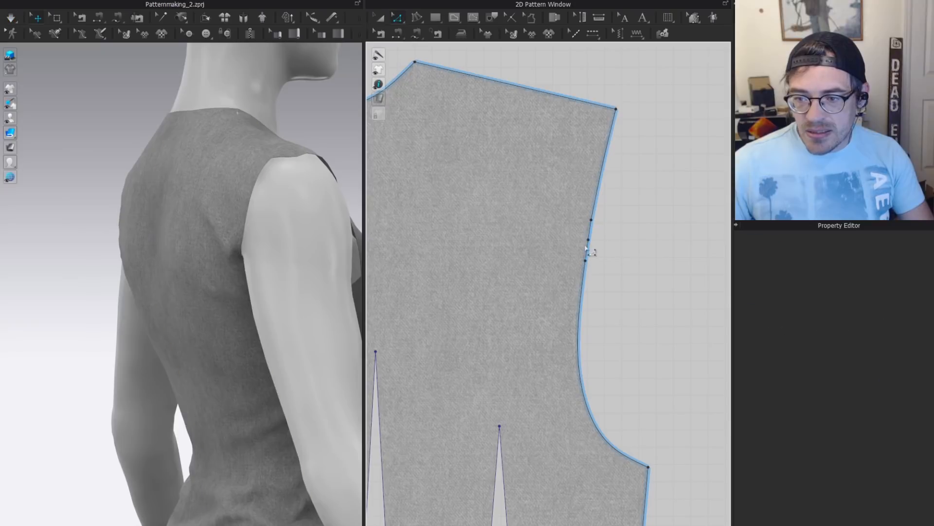
drag(588, 240, 481, 220)
Move the back armhole dart's tip down and slightly further inward so the two legs are more even.
right_drag(201, 216, 196, 157)
click(481, 220)
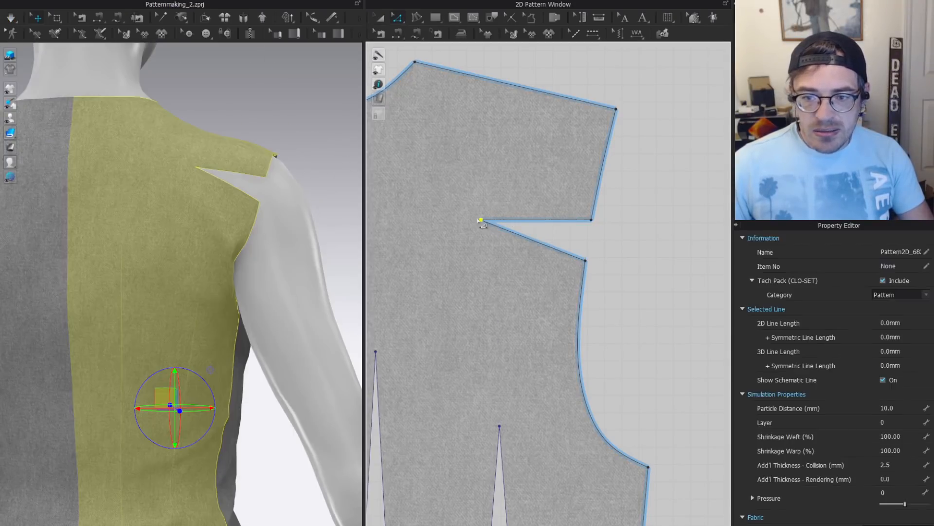
drag(479, 222, 468, 243)
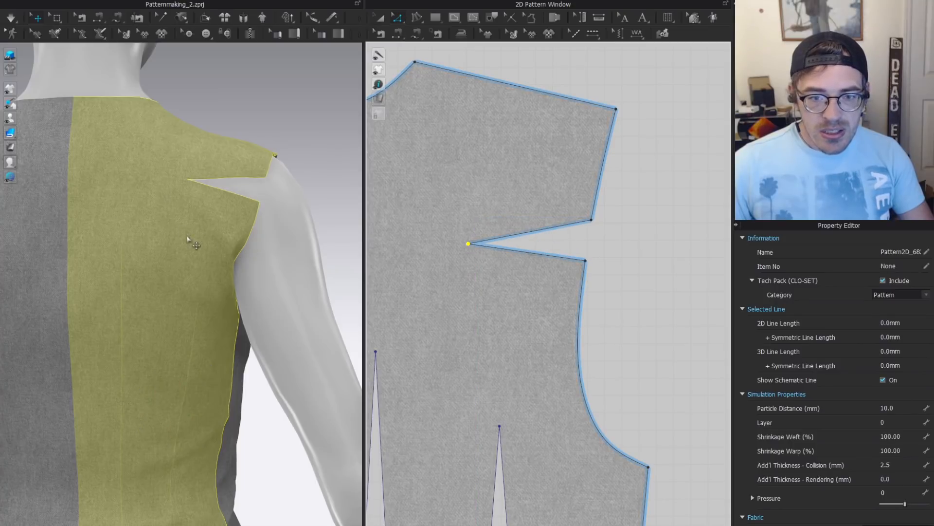
Examine the back armhole dart's placement and opening on both sides of the avatar from several angles.
right_drag(166, 230, 64, 154)
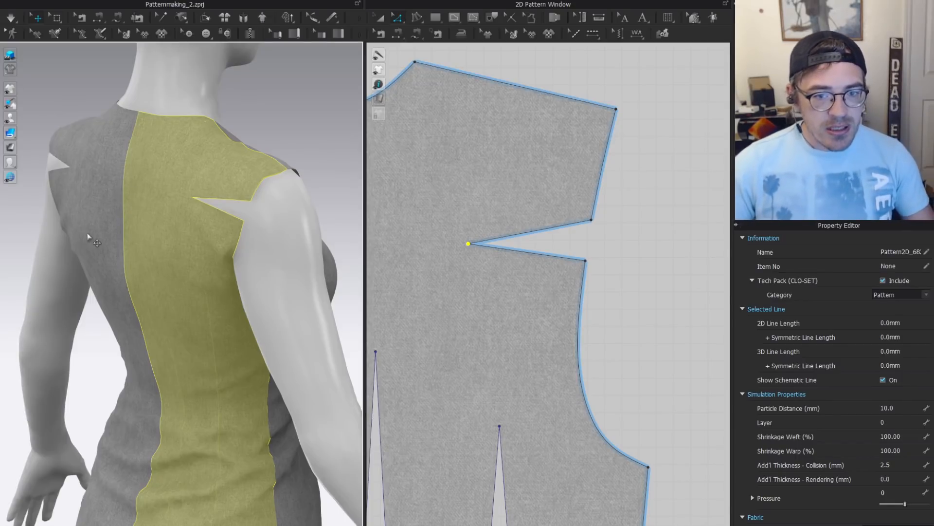
right_drag(88, 236, 320, 227)
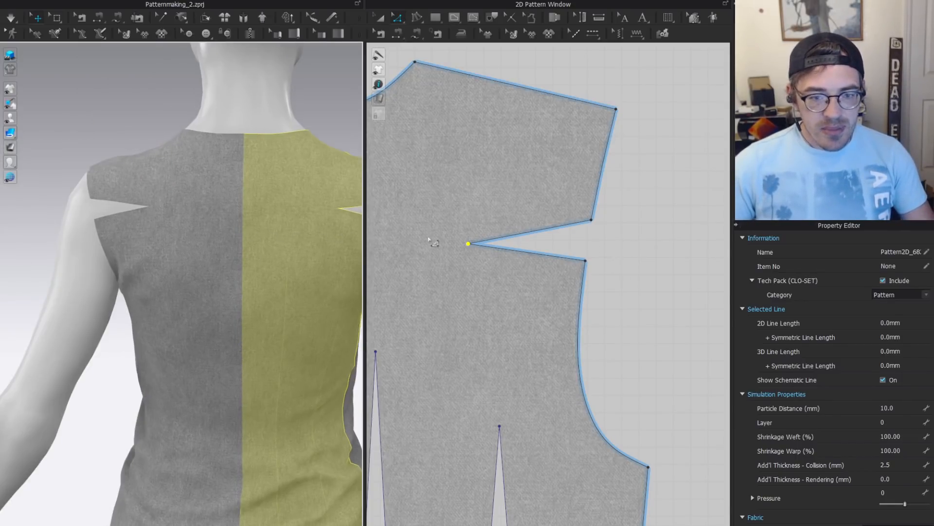
scroll(618, 243, down, 2)
middle_drag(577, 255, 665, 290)
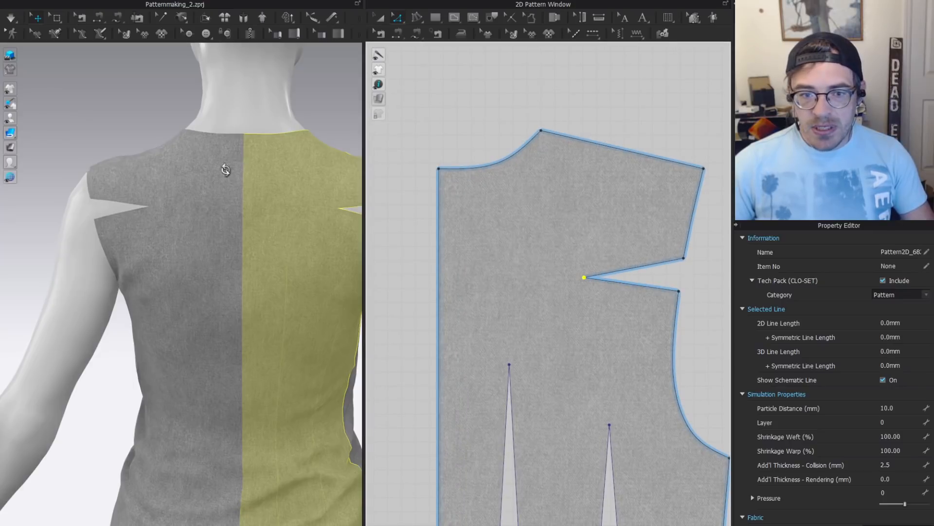
right_drag(226, 169, 129, 159)
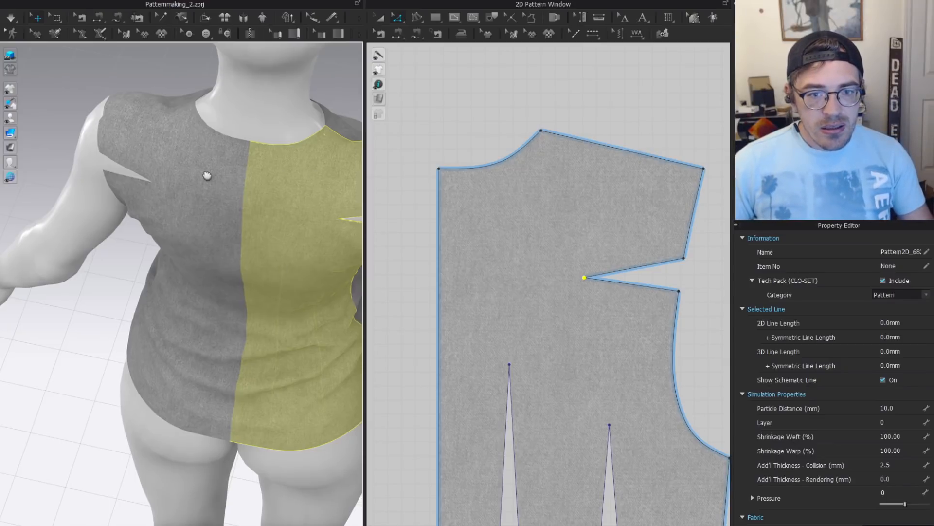
right_drag(209, 171, 242, 188)
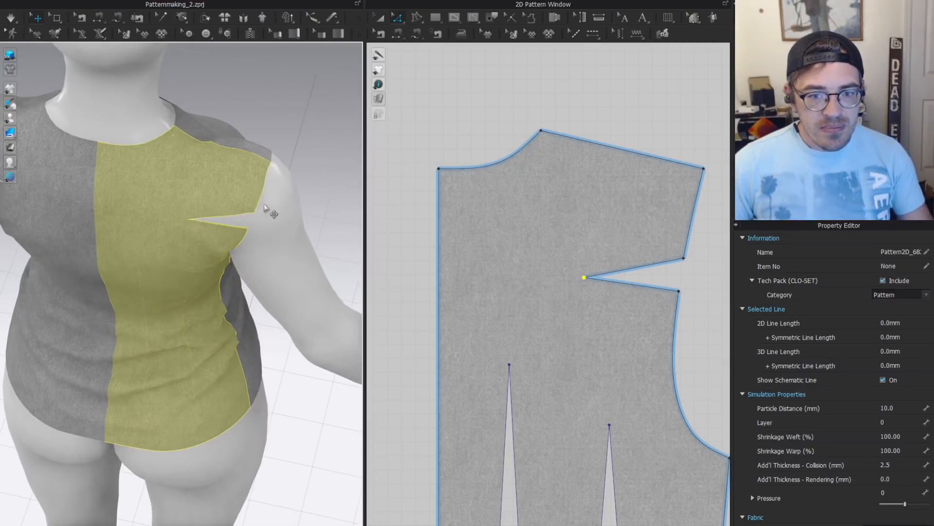
right_drag(168, 218, 217, 175)
Sew the back armhole dart's lower leg to its upper leg.
scroll(686, 258, up, 5)
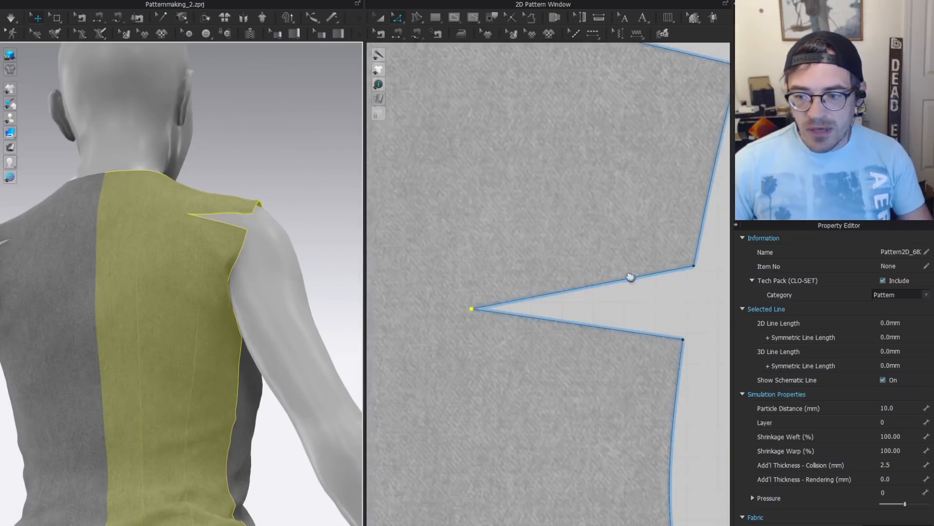
middle_drag(630, 278, 535, 201)
key(n)
click(553, 262)
click(569, 203)
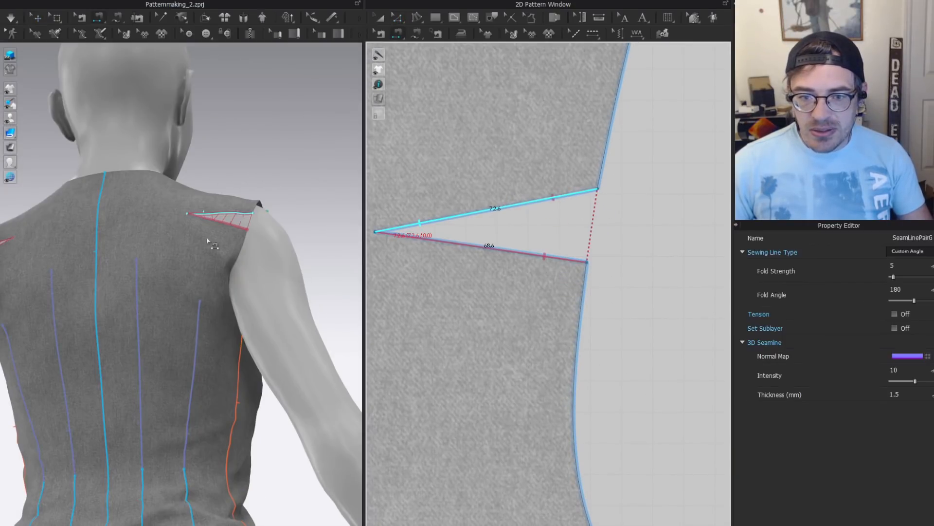
Move the whole back armhole dart, with its tip and both leg ends, slightly down the pattern piece.
scroll(525, 217, down, 3)
key(z)
drag(412, 274, 506, 219)
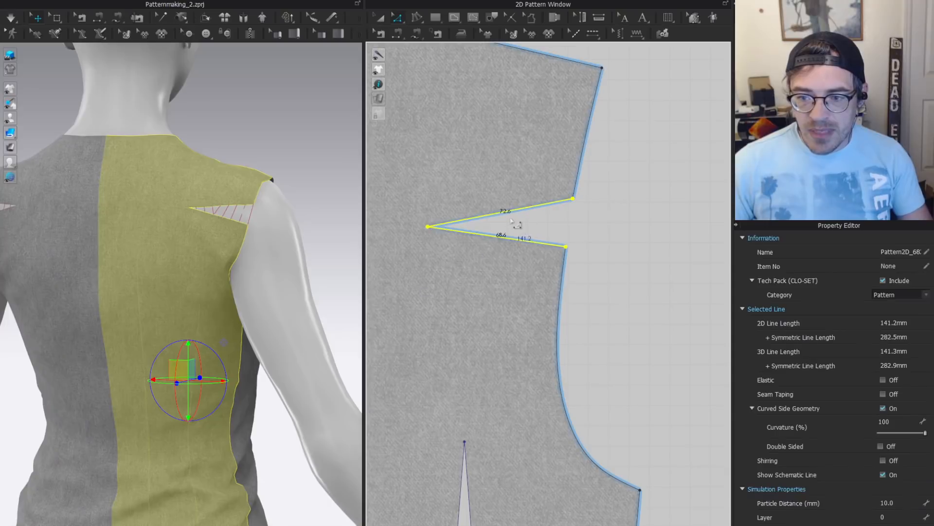
click(533, 211)
drag(648, 177, 391, 291)
drag(524, 240, 521, 266)
scroll(163, 257, up, 2)
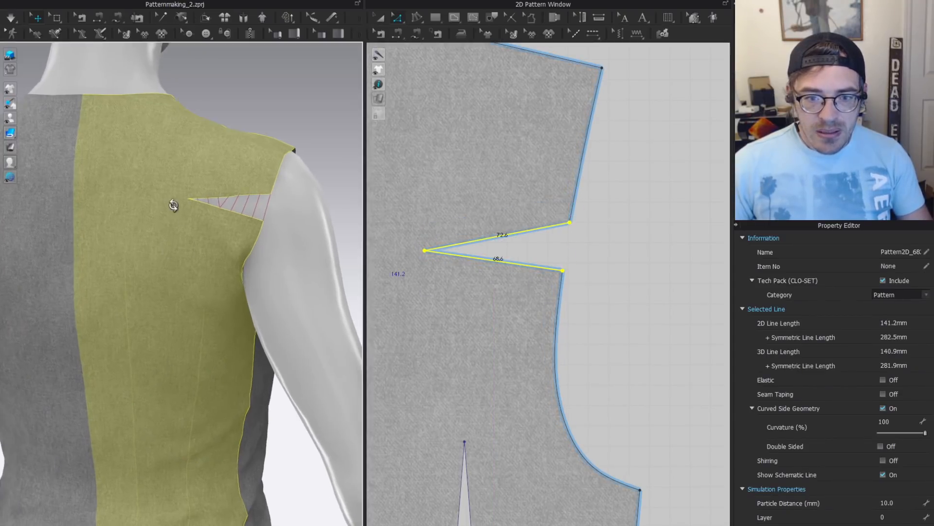
right_drag(175, 206, 159, 255)
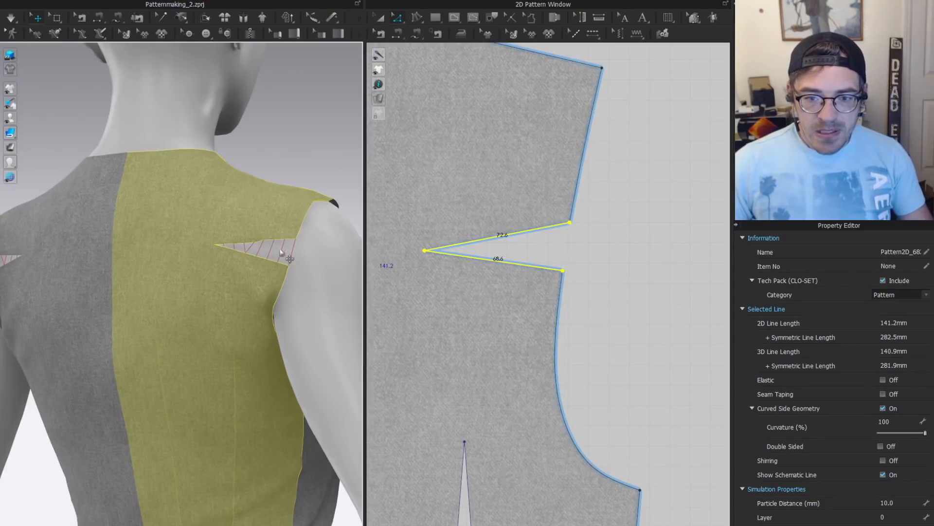
click(609, 233)
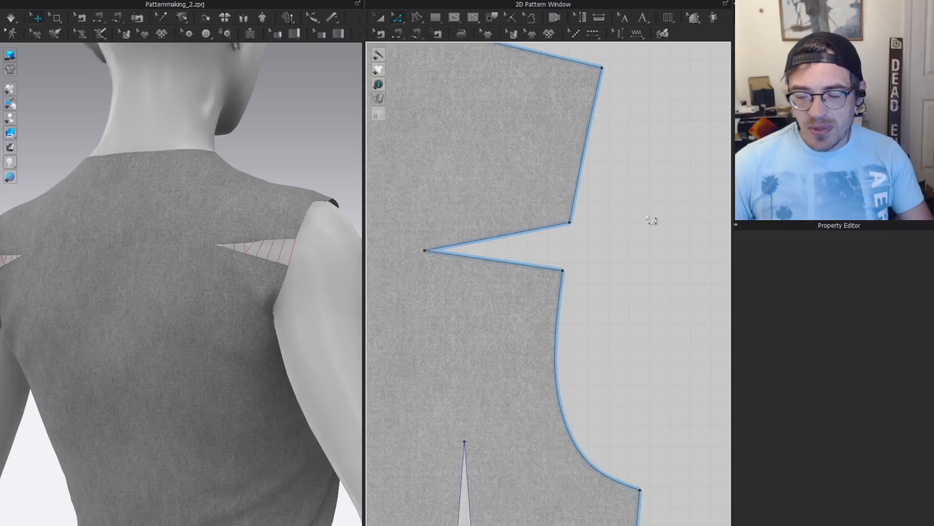
Move the armhole end of the back dart's lower leg slightly outward and simulate the garment to close the dart.
key(b)
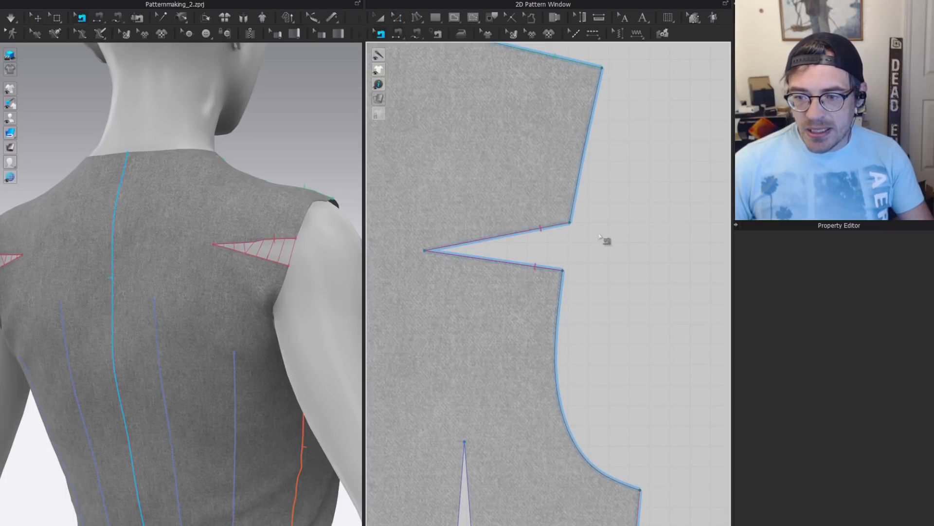
scroll(586, 229, up, 3)
click(503, 223)
key(z)
click(549, 213)
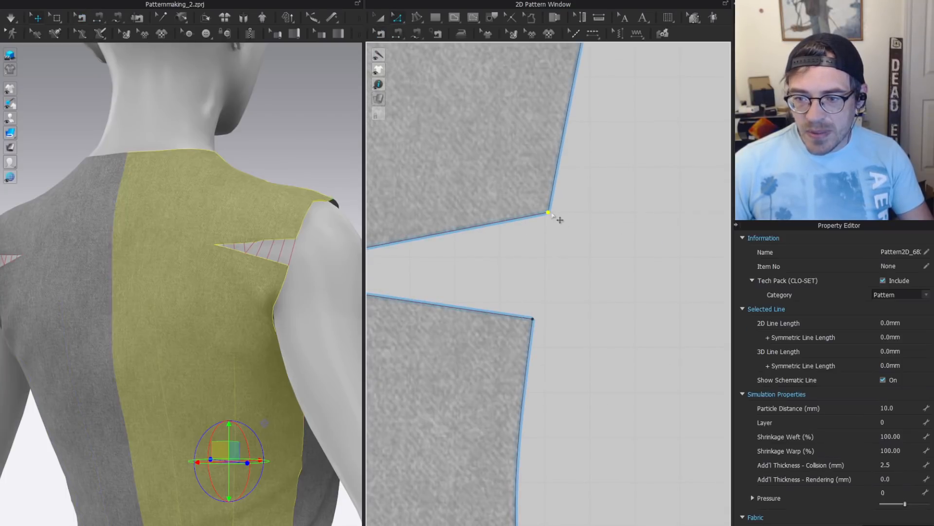
drag(531, 319, 545, 320)
scroll(582, 240, down, 3)
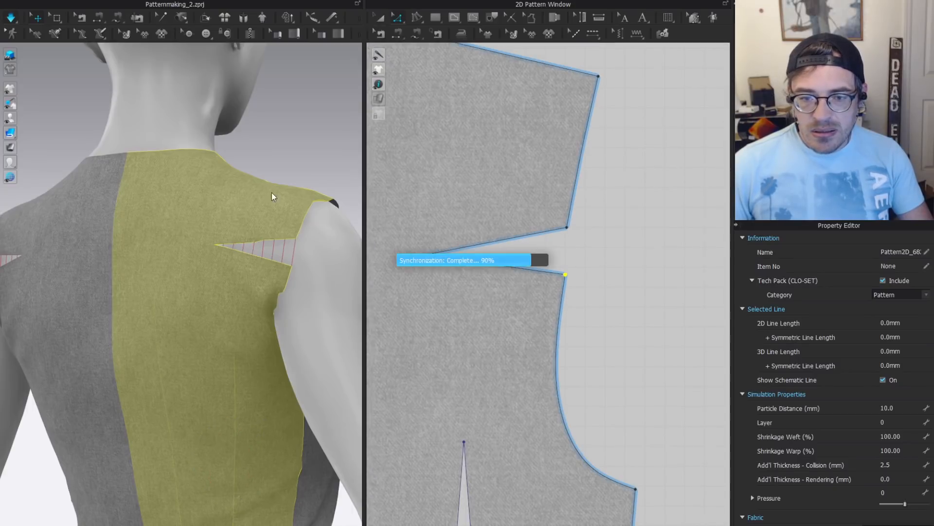
key(space)
Examine the closed back armhole dart on the avatar from behind and from the side.
right_drag(301, 234, 319, 188)
scroll(630, 287, down, 3)
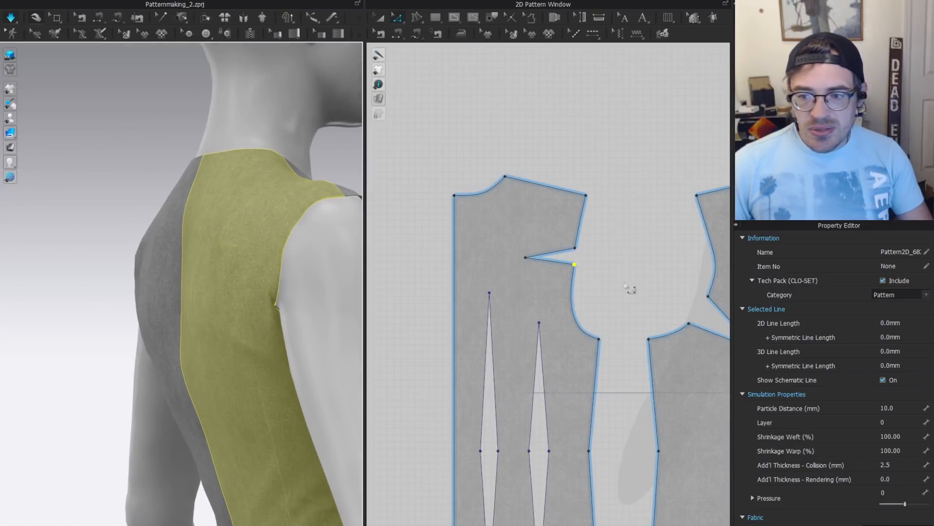
scroll(541, 186, up, 2)
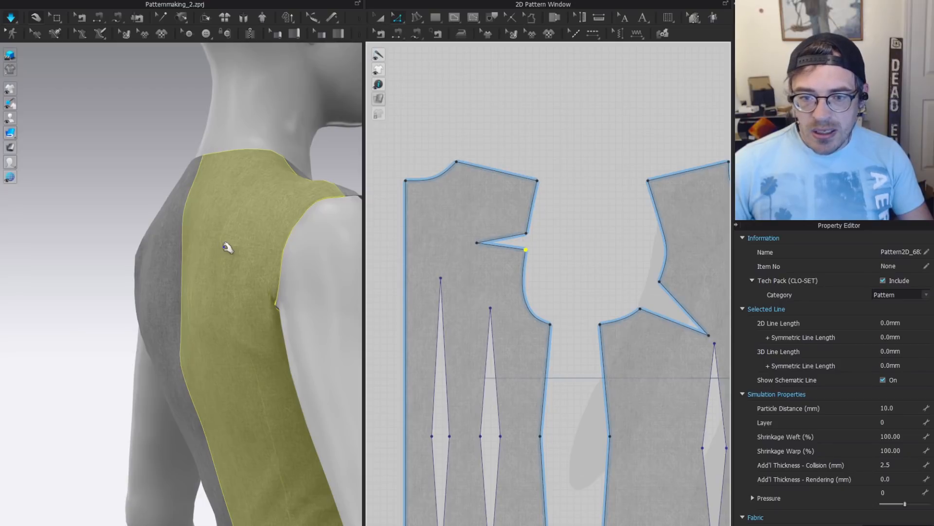
right_drag(276, 205, 317, 177)
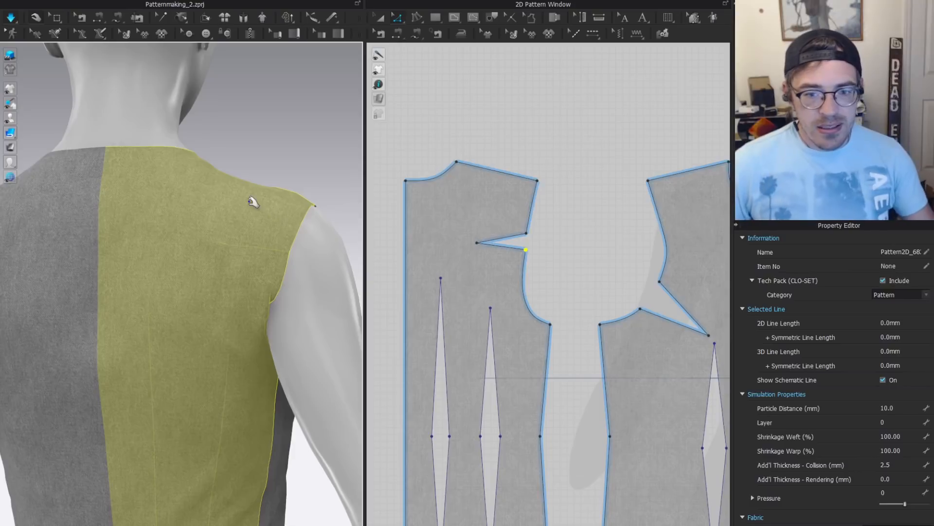
right_drag(292, 203, 334, 199)
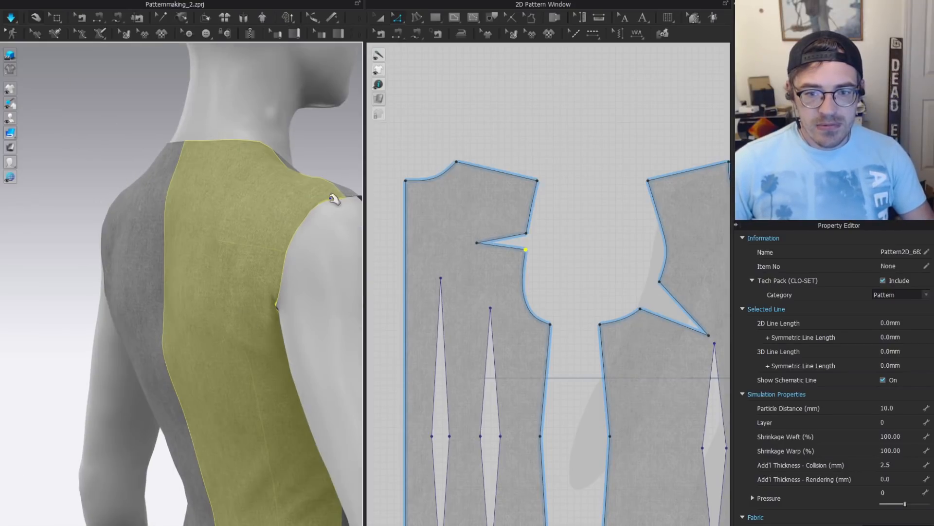
right_drag(261, 299, 214, 258)
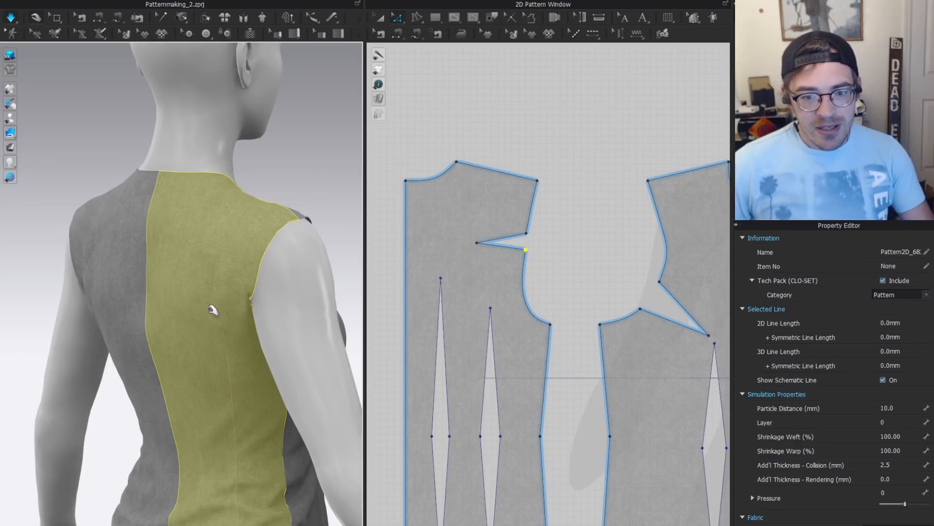
Tug the back piece around the armhole dart during simulation to check how the fabric settles.
double_click(241, 276)
right_drag(238, 287, 107, 287)
click(258, 276)
click(226, 296)
right_drag(226, 298, 172, 343)
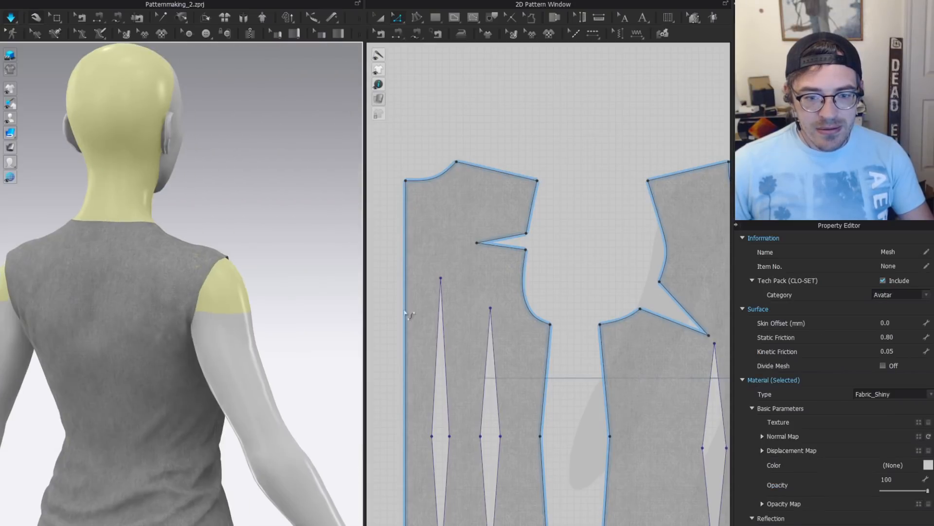
click(173, 343)
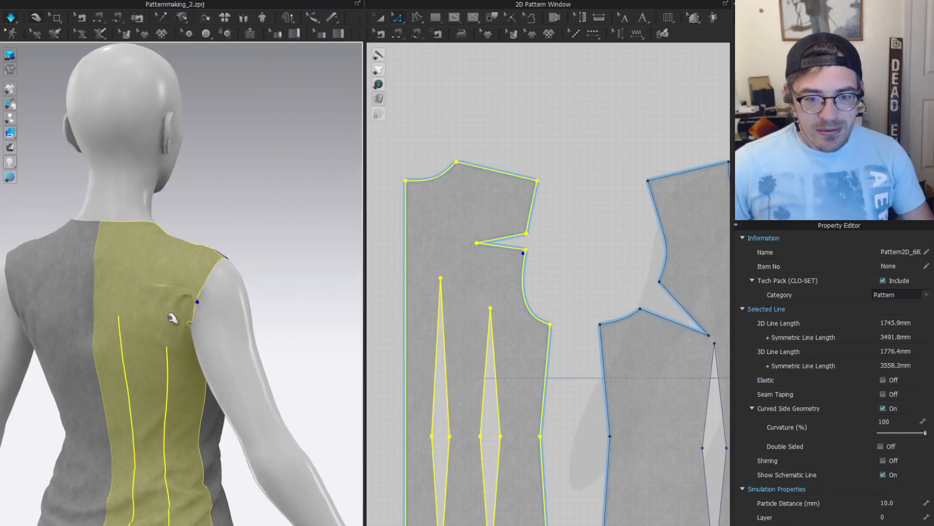
scroll(241, 345, down, 2)
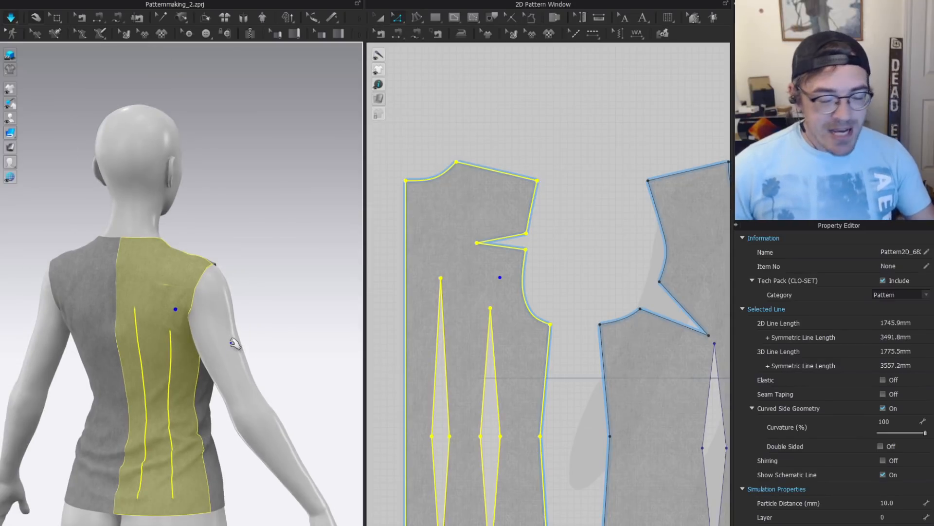
Examine the top's front fit on the avatar and compare the front and back pattern pieces.
right_drag(264, 294, 176, 215)
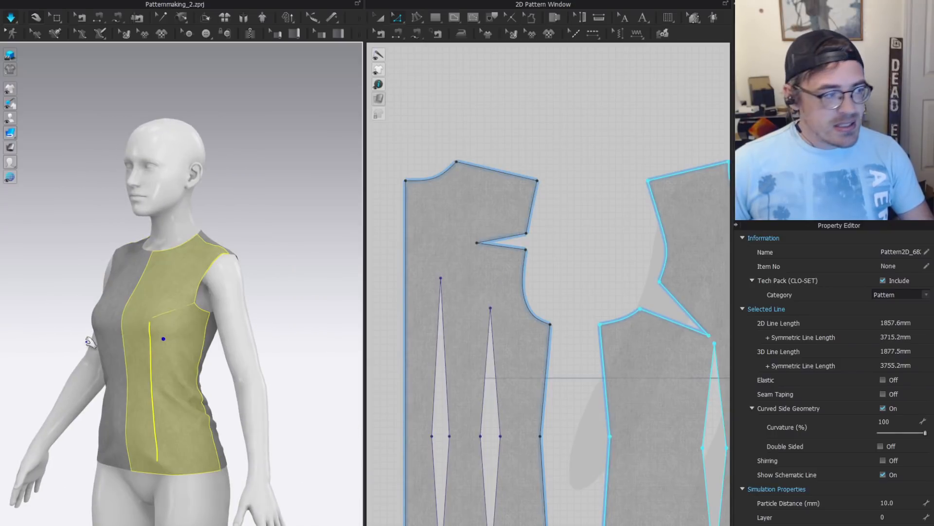
right_drag(132, 337, 232, 321)
scroll(232, 321, up, 3)
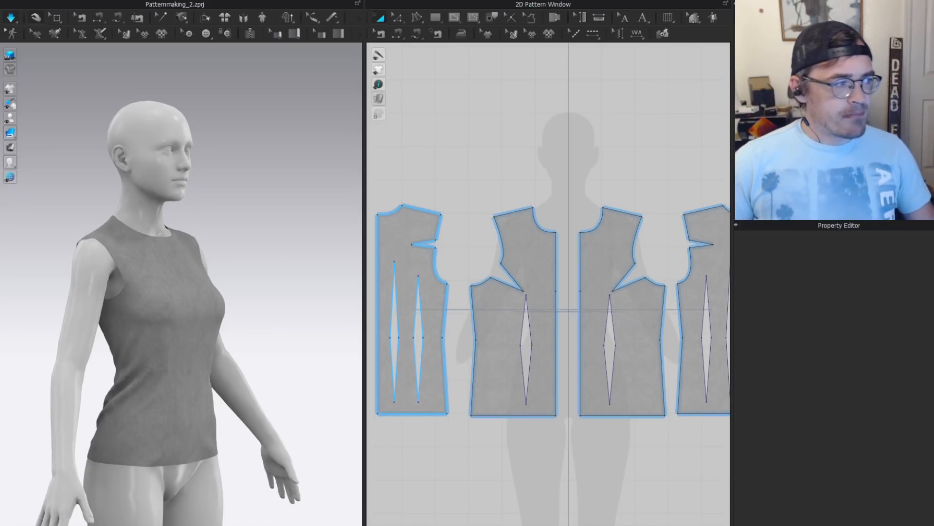
scroll(504, 257, up, 5)
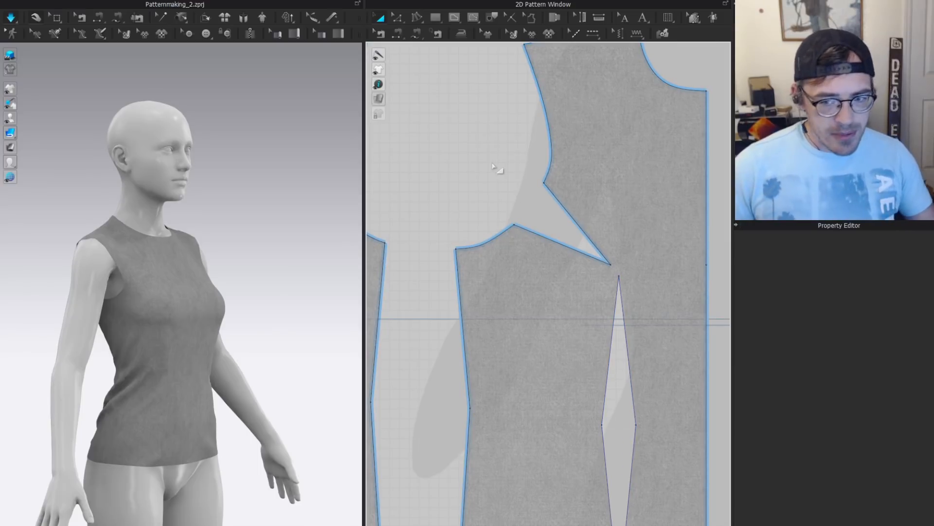
scroll(534, 192, down, 5)
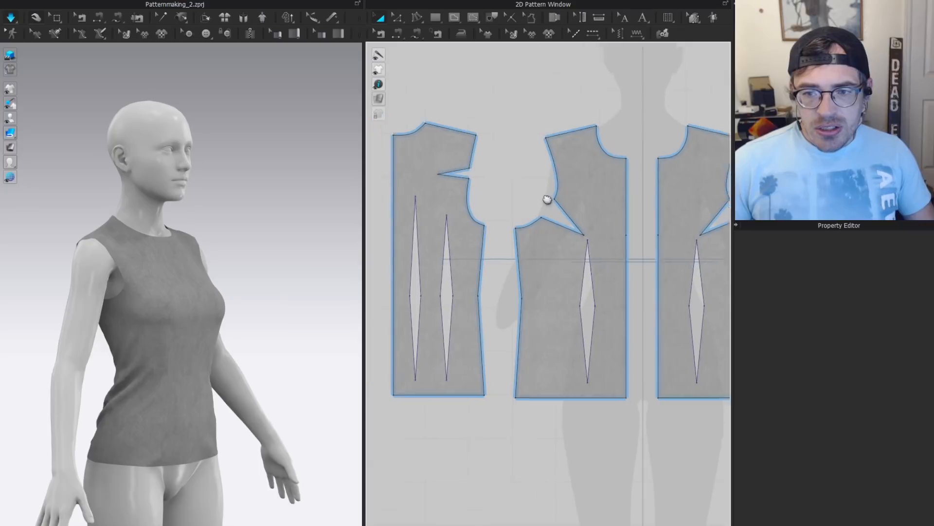
middle_drag(547, 199, 566, 216)
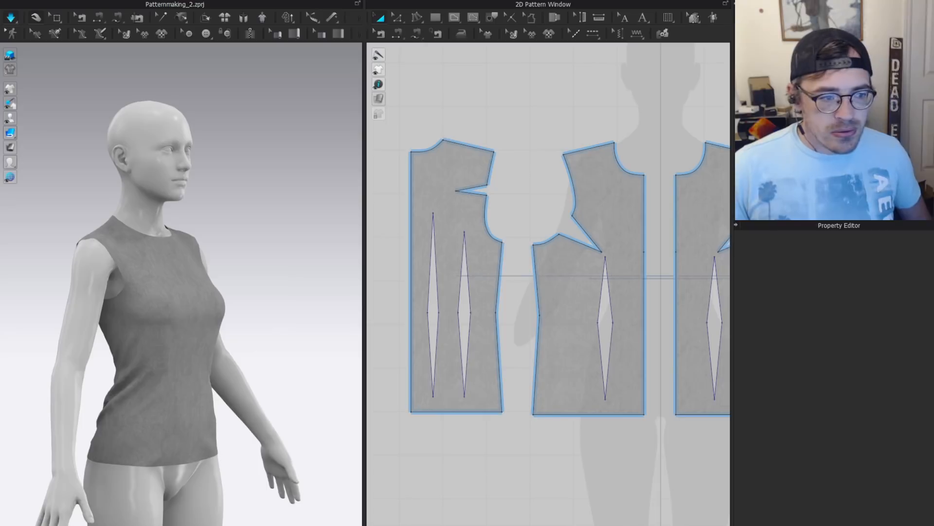
Show the reference photo of sewn fabric darts, IMG_0408.jpg, in XnView and minimize it again.
drag(378, 80, 466, 80)
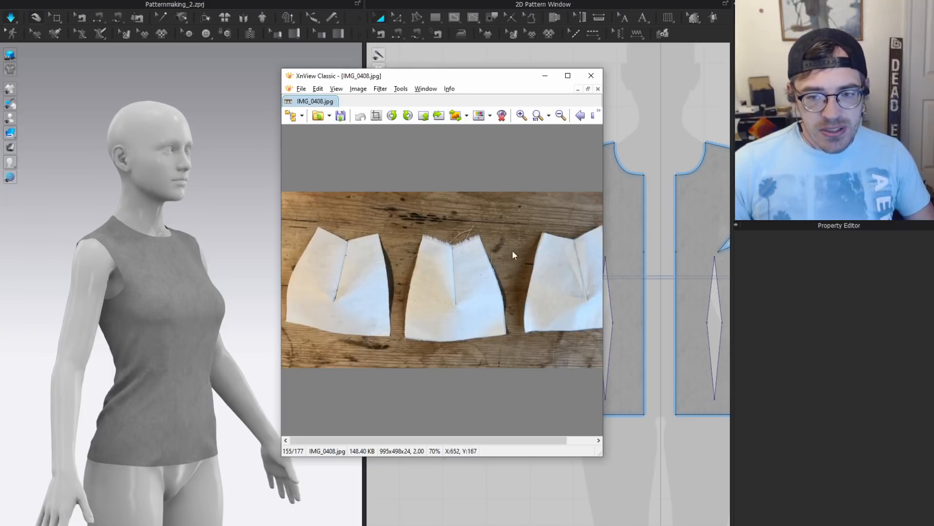
mouse_move(471, 83)
mouse_down()
mouse_move(488, 95)
mouse_move(468, 100)
mouse_up()
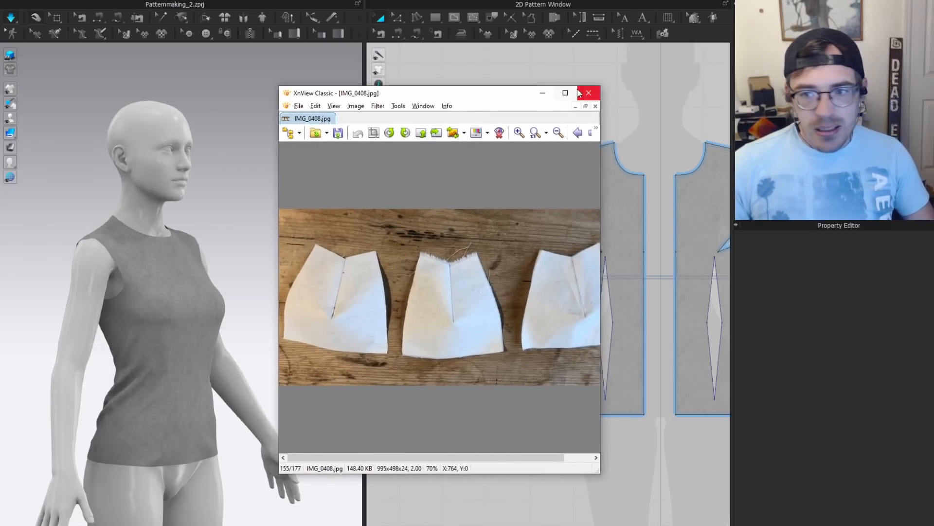
click(540, 92)
Examine the front armhole's shape around the dart on the avatar and on the front pattern piece.
scroll(160, 250, up, 3)
scroll(159, 250, up, 3)
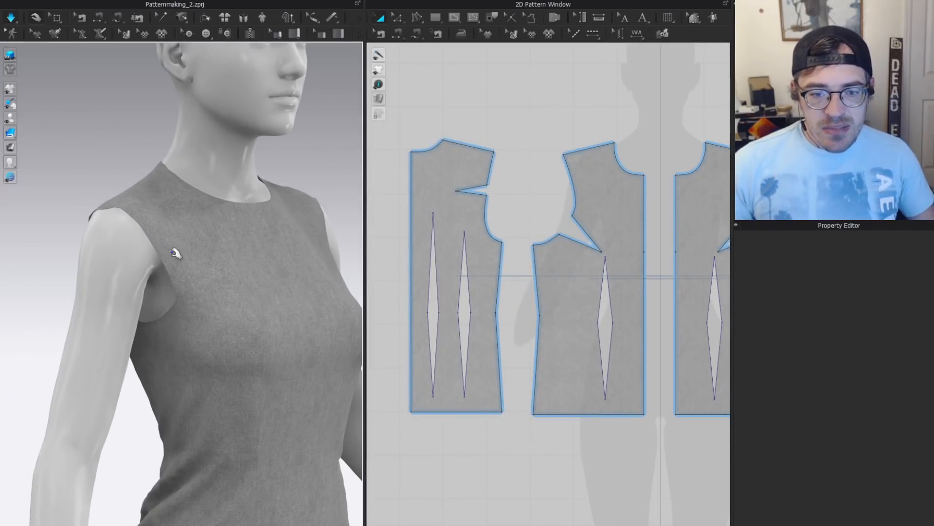
right_drag(160, 337, 352, 132)
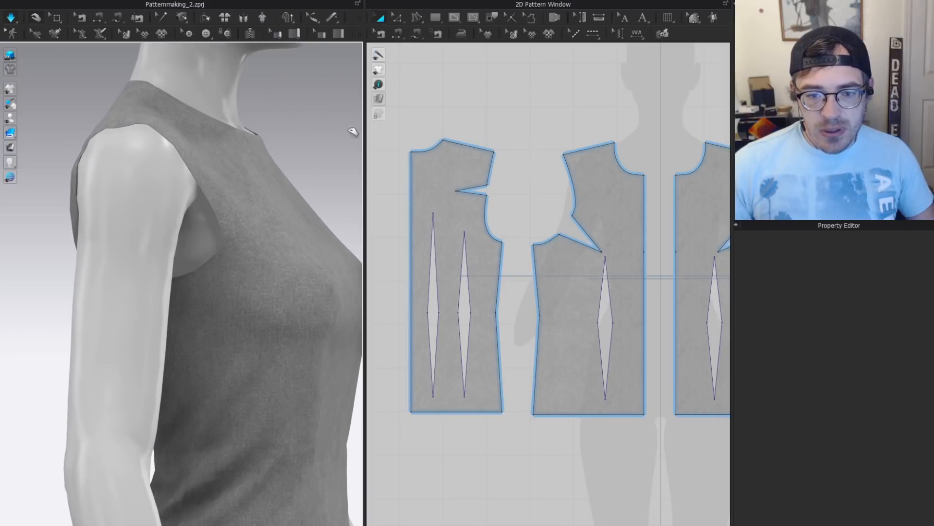
click(260, 269)
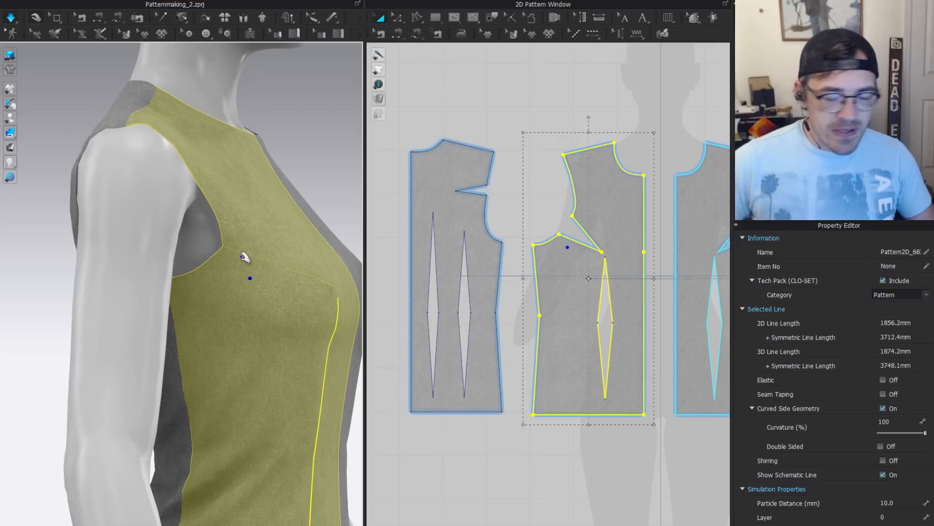
key(z)
scroll(561, 240, up, 5)
scroll(533, 256, down, 5)
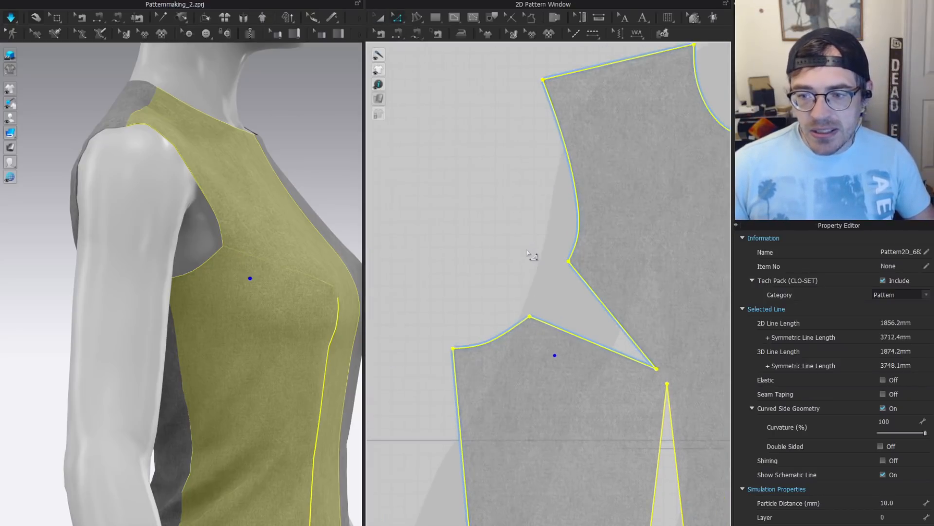
key(a)
key(Escape)
scroll(555, 268, down, 2)
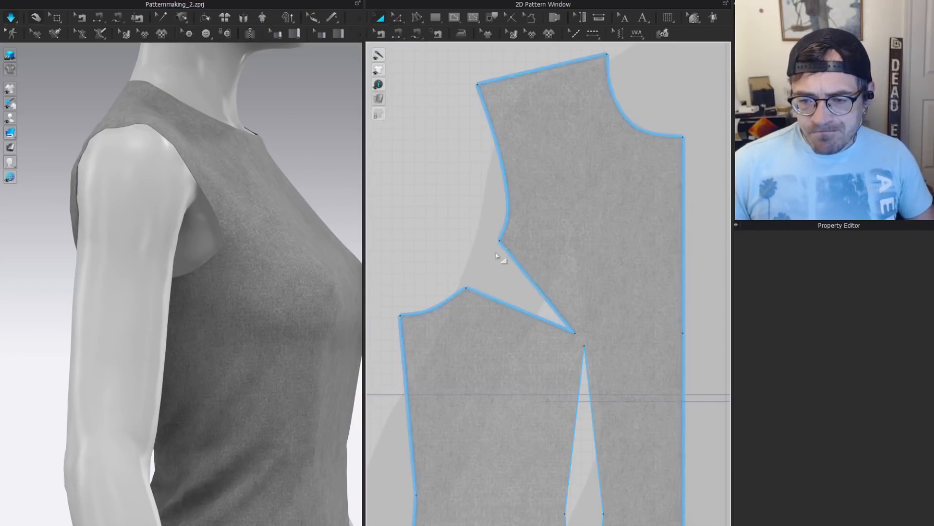
Bow the front armhole segment below the dart further into the piece, making it about 69.8 mm long.
click(525, 246)
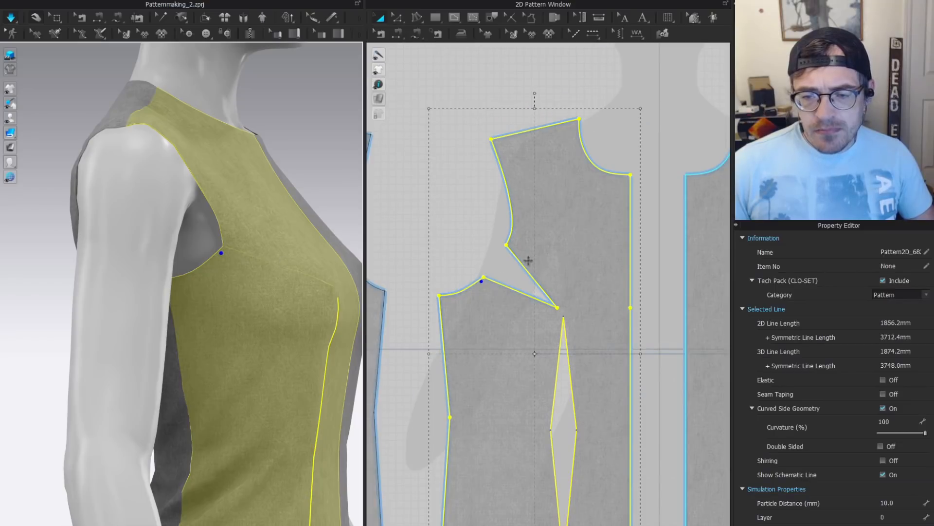
scroll(511, 260, up, 3)
key(z)
scroll(438, 321, up, 3)
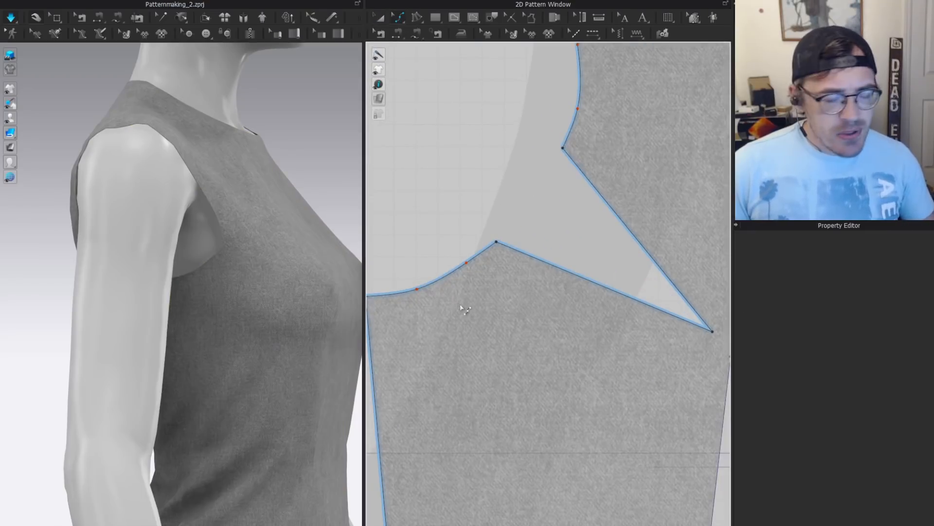
key(z)
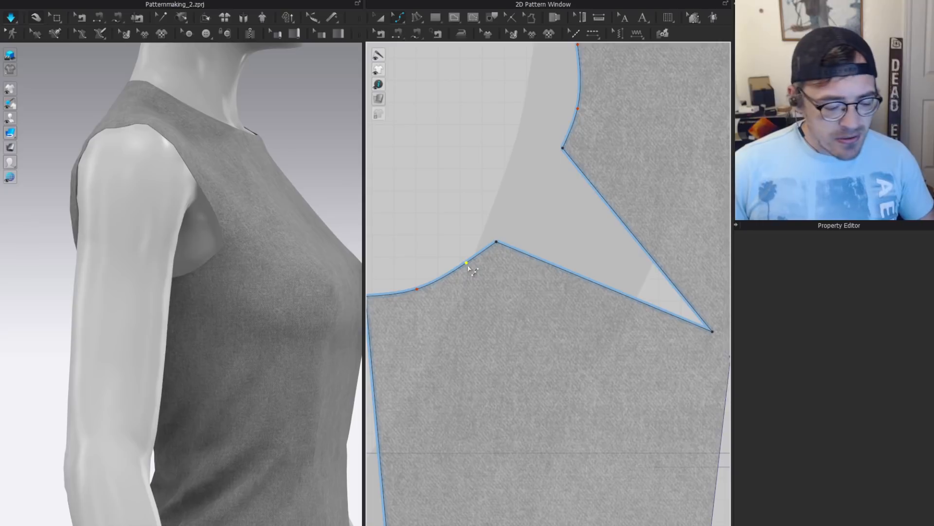
click(466, 271)
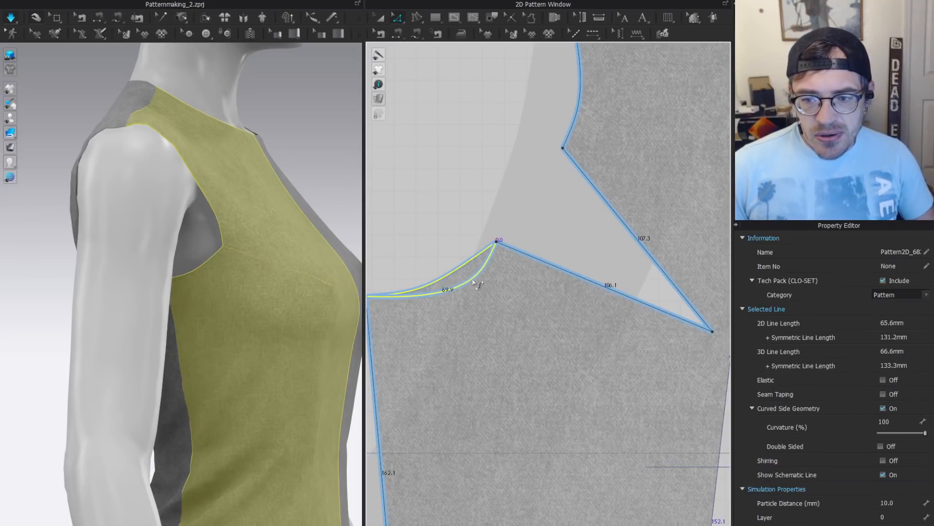
middle_drag(551, 149, 529, 189)
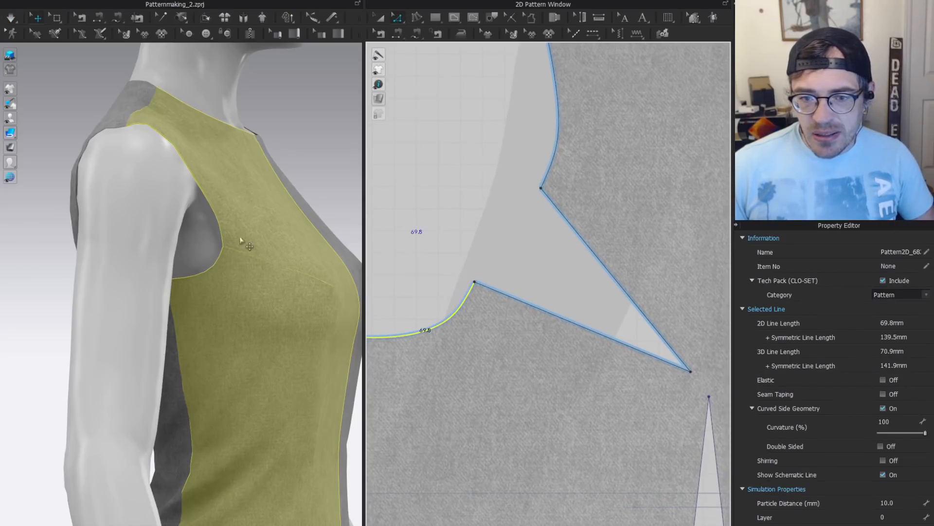
Reshape the armhole curve just above the front dart and ease the lower armhole segment to about 68.1 mm.
click(558, 159)
click(433, 321)
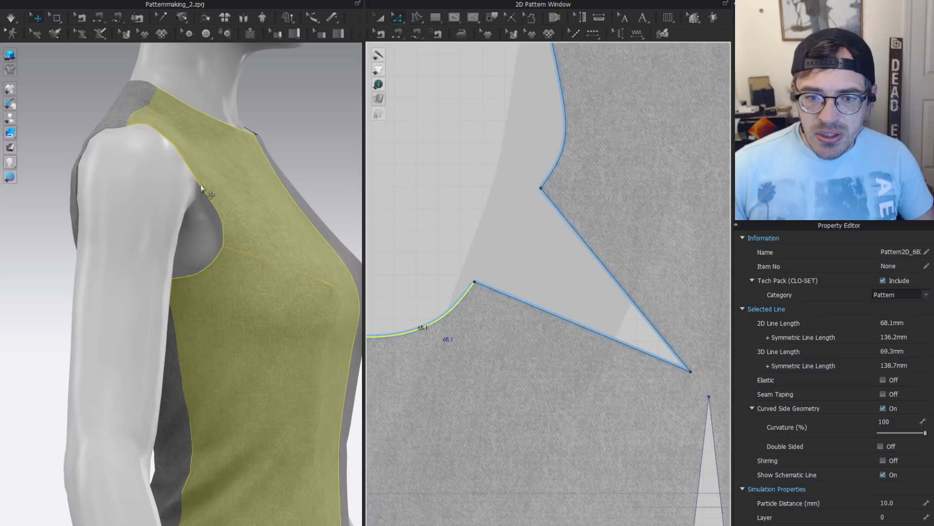
click(443, 189)
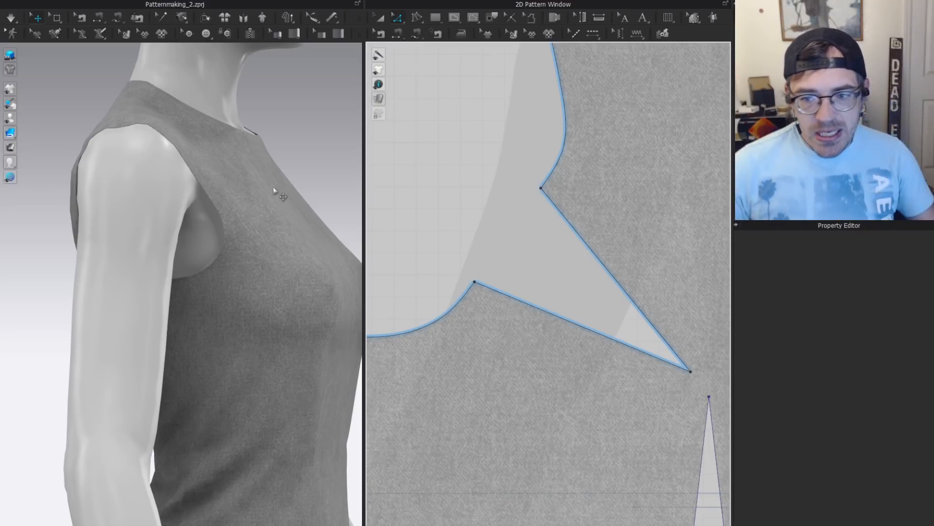
Shift both mouth points of the front armhole dart together outward and slightly upward, lengthening the dart legs into the armhole.
drag(439, 161, 580, 322)
middle_drag(556, 283, 610, 343)
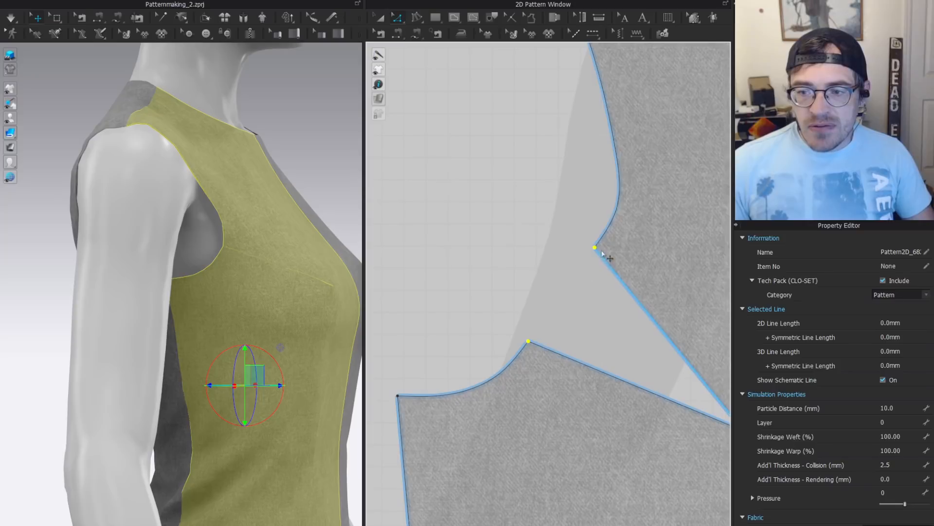
drag(597, 250, 566, 232)
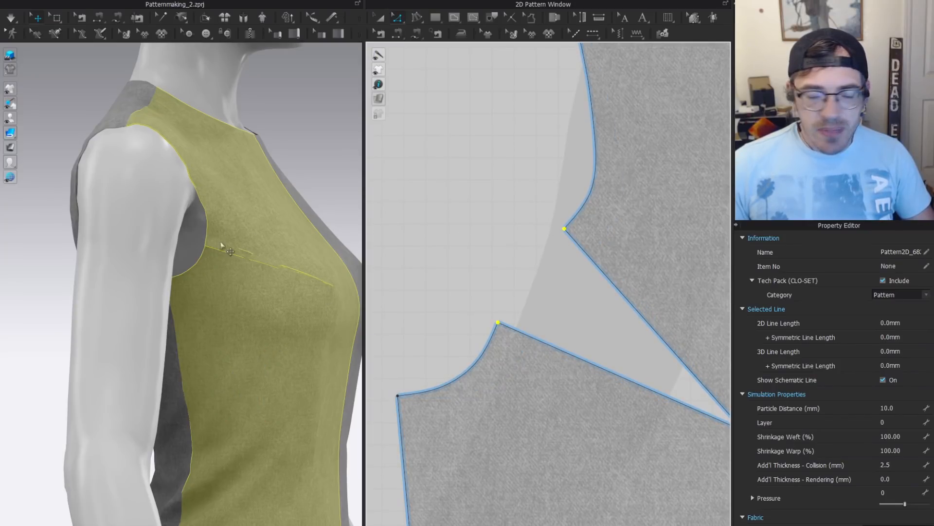
scroll(528, 223, down, 4)
middle_drag(527, 223, 521, 241)
right_drag(227, 180, 208, 157)
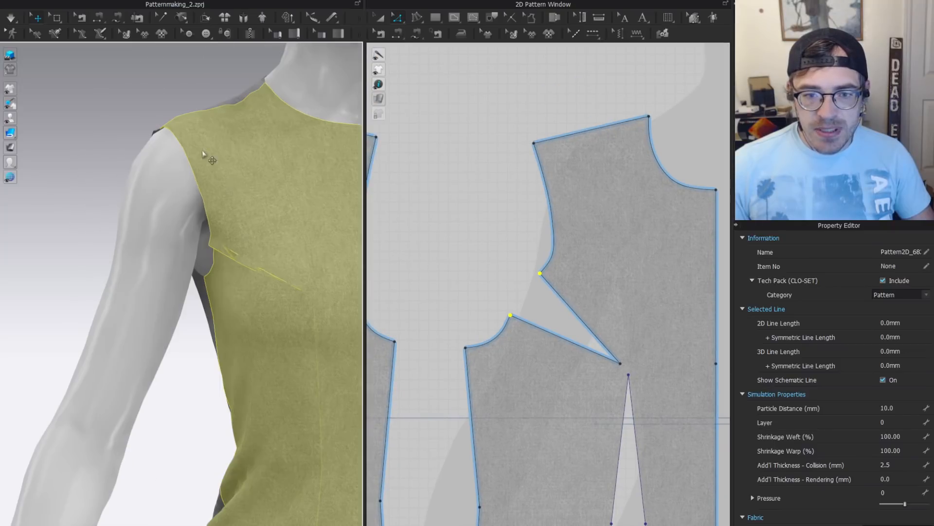
Simulate the garment so the reshaped front armhole and dart drape on the avatar, and inspect the armhole from the side.
click(454, 203)
key(space)
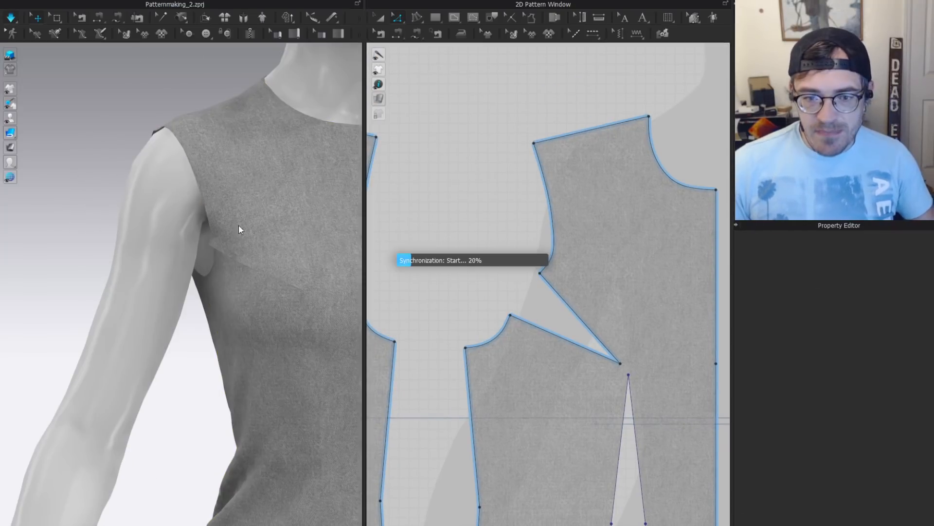
right_drag(222, 254, 297, 263)
scroll(507, 286, up, 4)
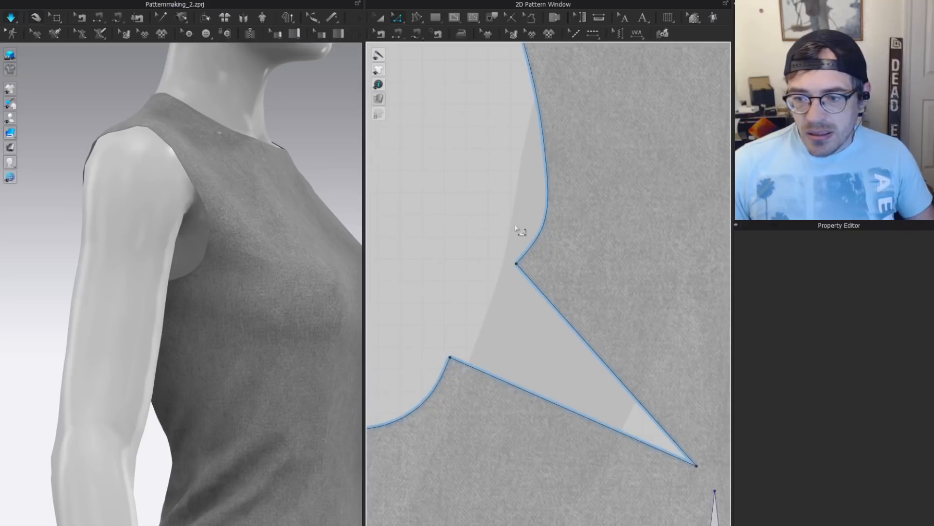
click(542, 227)
key(a)
scroll(465, 249, down, 4)
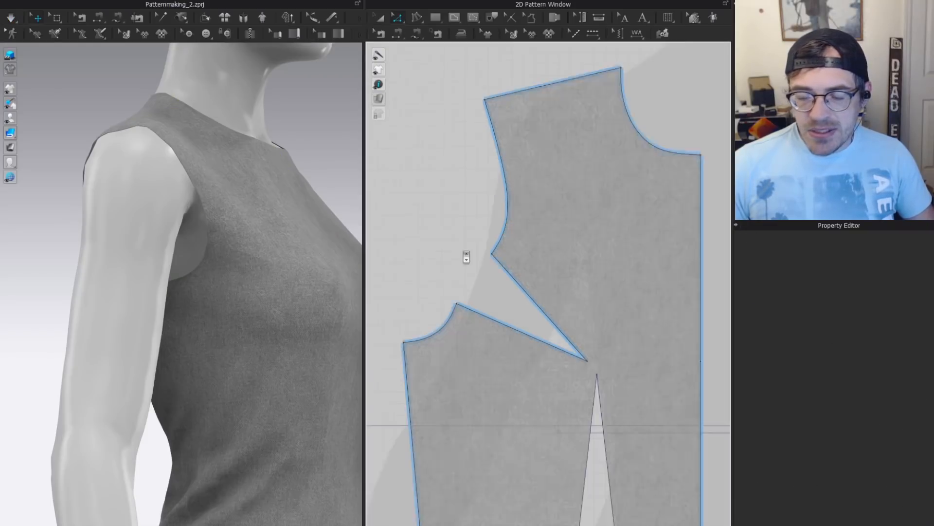
right_drag(183, 217, 184, 211)
key(space)
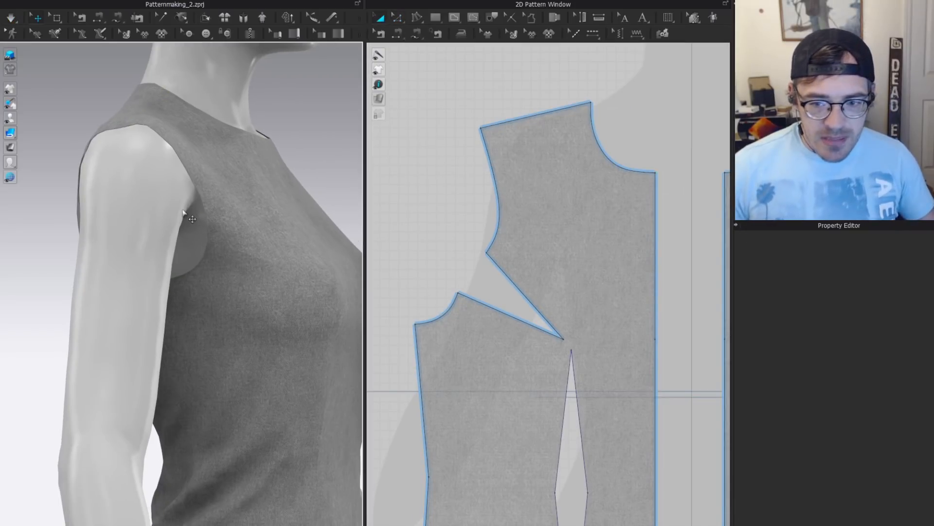
scroll(517, 250, up, 3)
scroll(424, 304, down, 3)
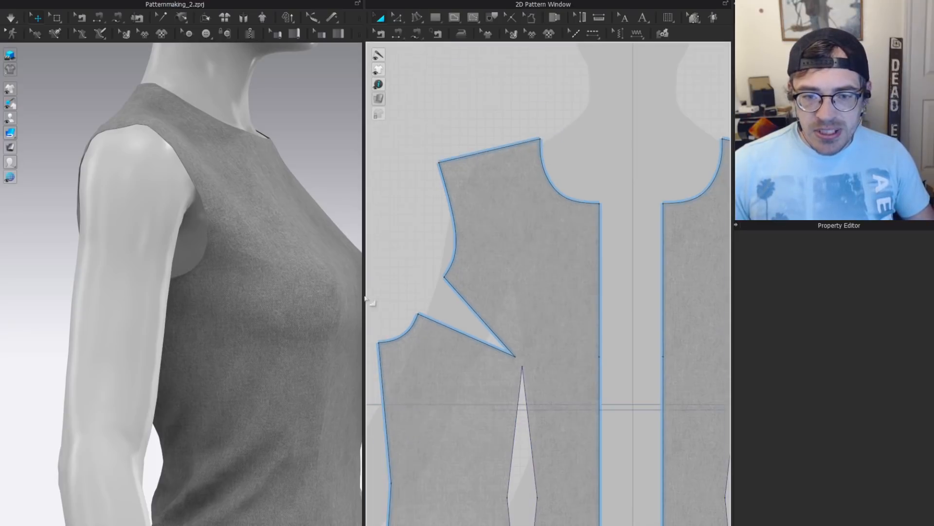
scroll(229, 245, up, 3)
scroll(486, 272, down, 3)
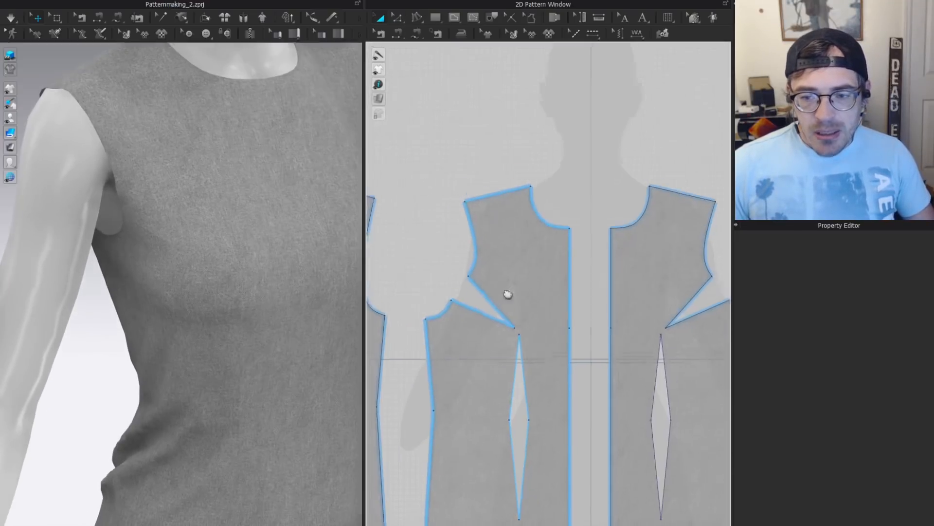
scroll(450, 244, up, 3)
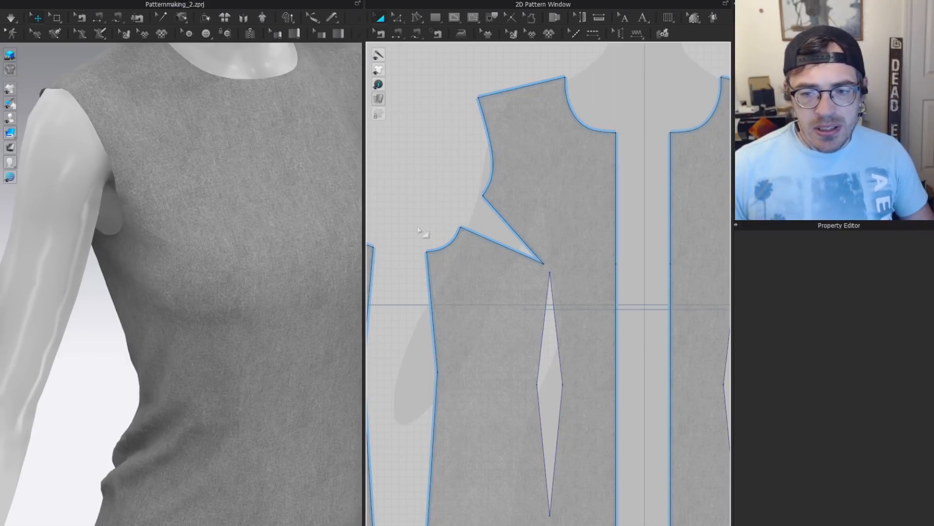
middle_drag(475, 229, 523, 249)
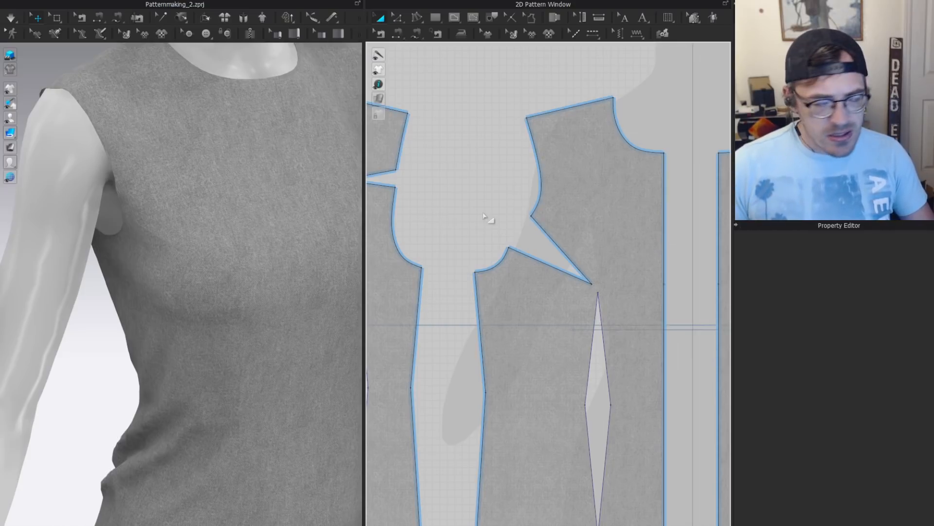
Draw a horizontal internal line about 97 mm long from the front armhole dart's tip to the centre front edge.
middle_drag(651, 235, 538, 213)
key(g)
scroll(537, 207, up, 3)
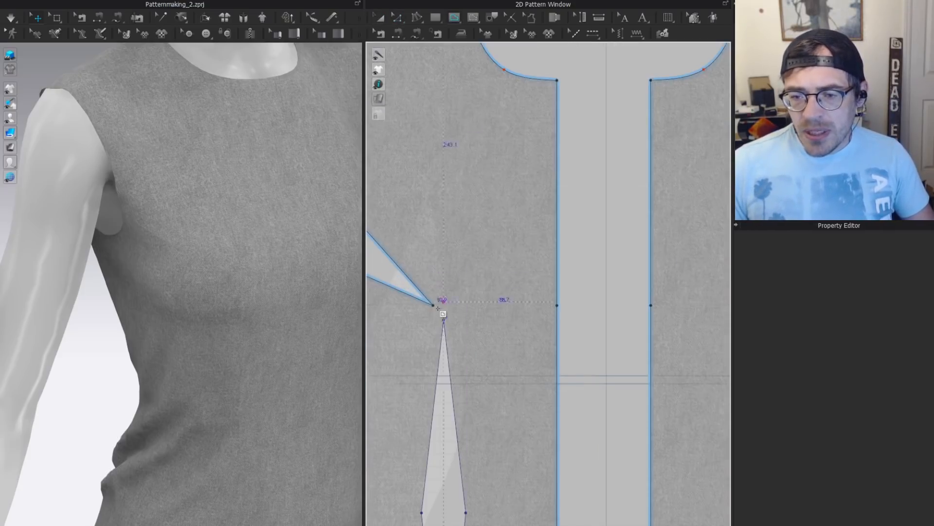
click(434, 306)
click(558, 306)
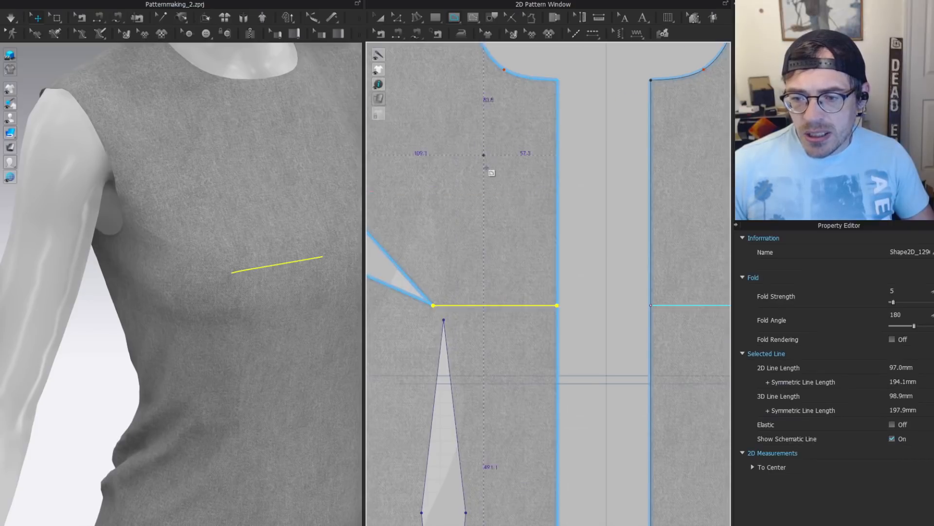
scroll(558, 305, down, 2)
key(z)
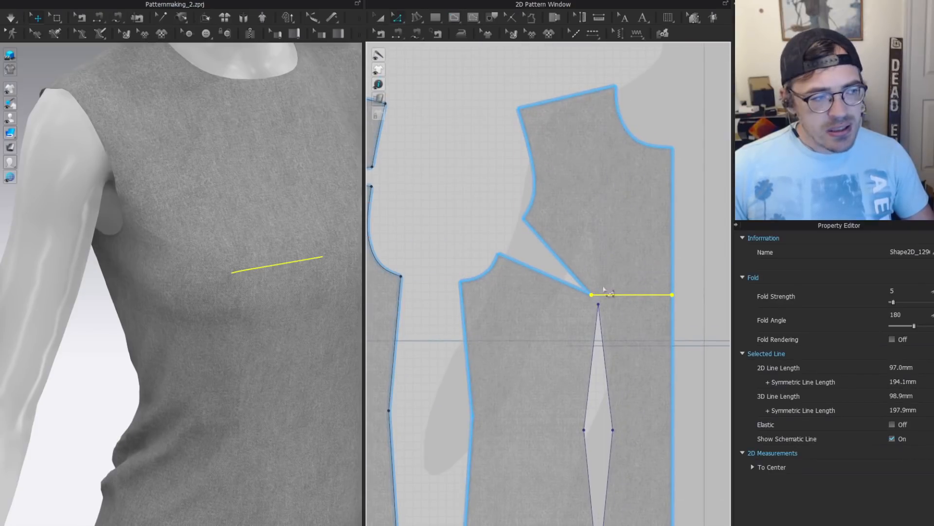
Cut the front bodice along the internal line from dart tip to center front, and match up the two armhole dart legs.
key(ctrl+x)
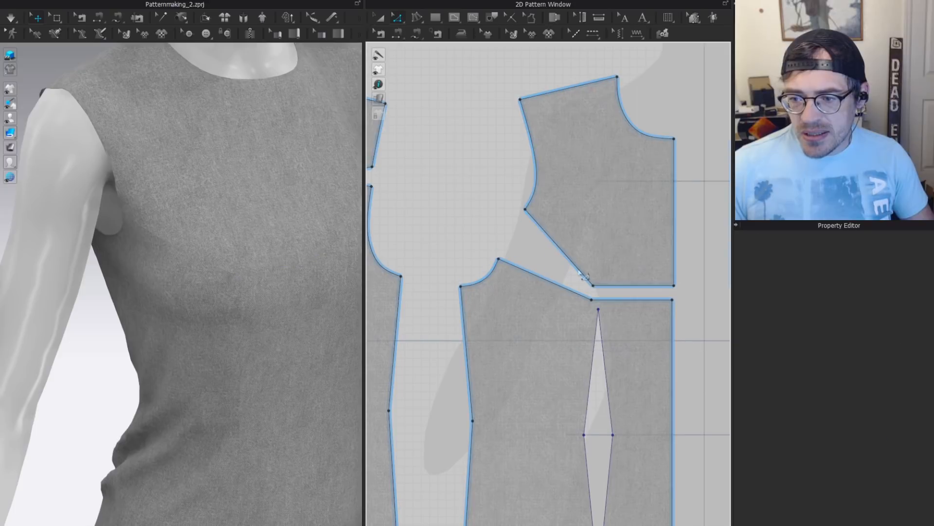
key(a)
click(541, 279)
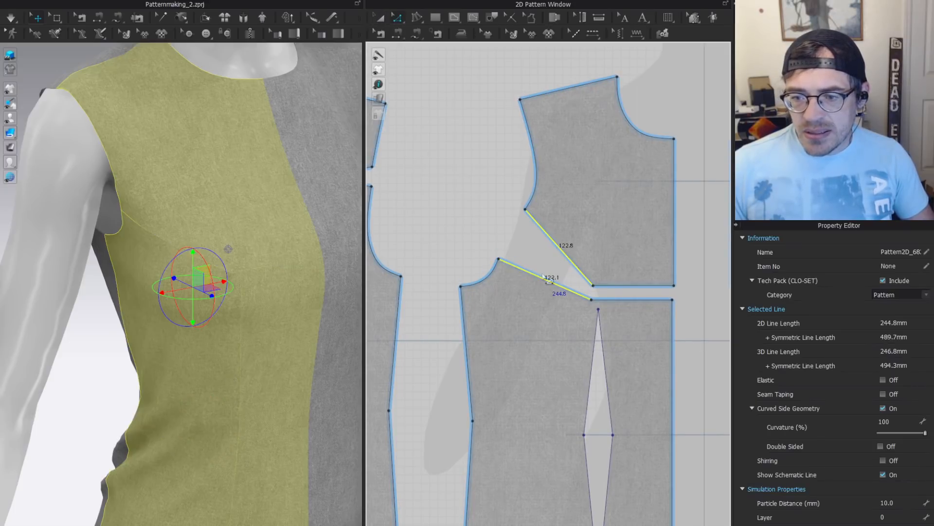
drag(542, 281, 496, 275)
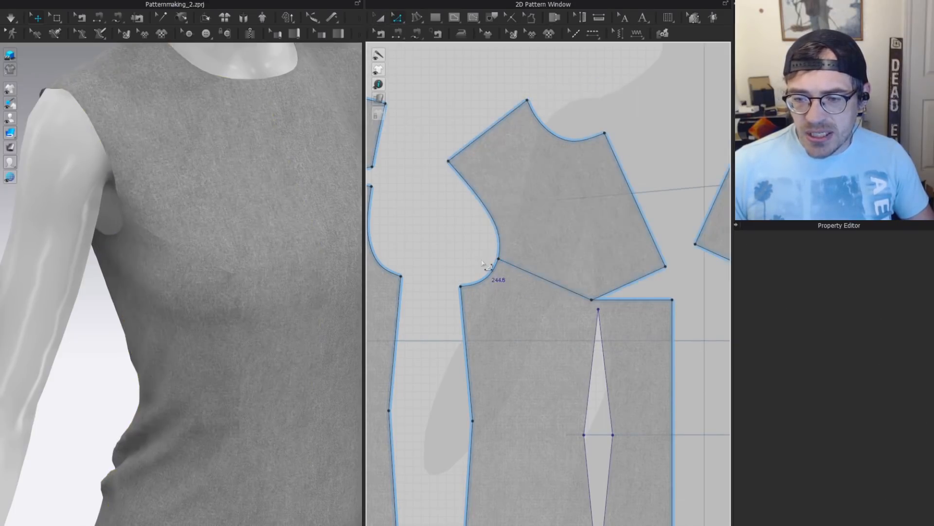
right_drag(483, 263, 515, 125)
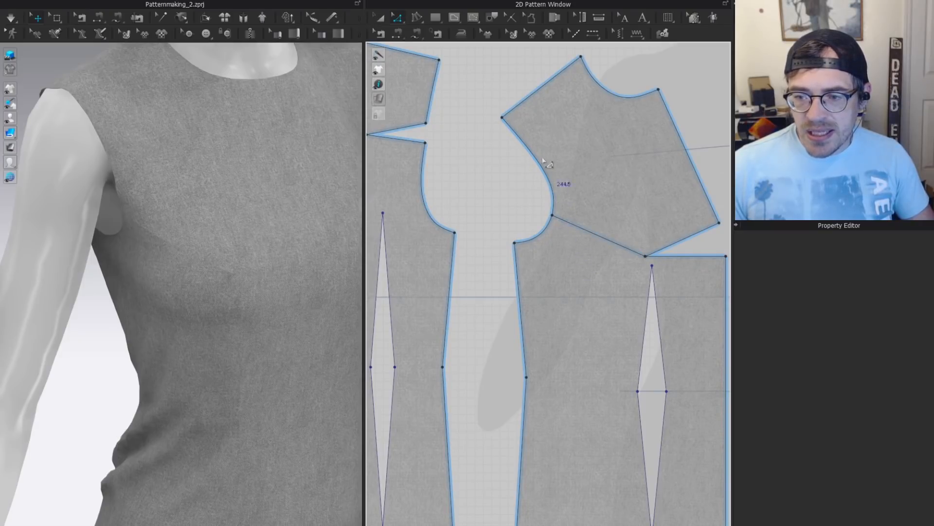
right_drag(116, 241, 142, 166)
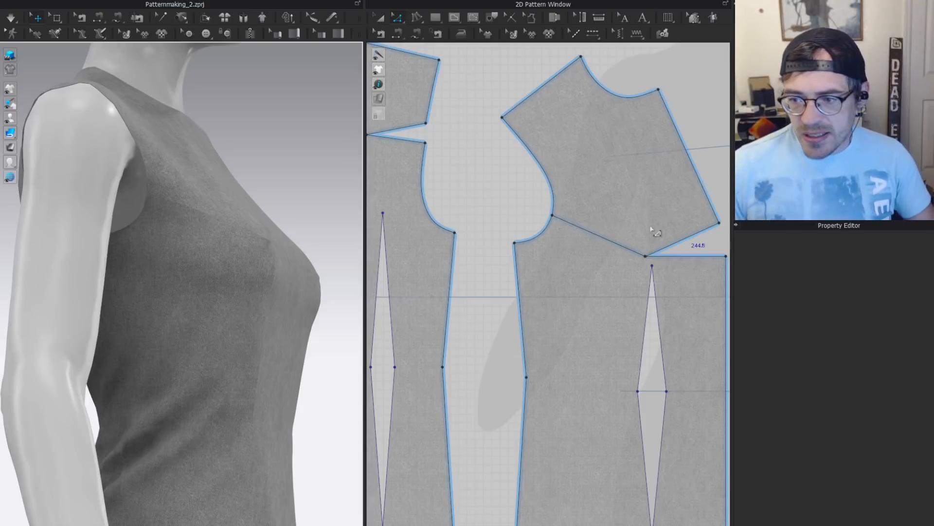
scroll(651, 229, up, 3)
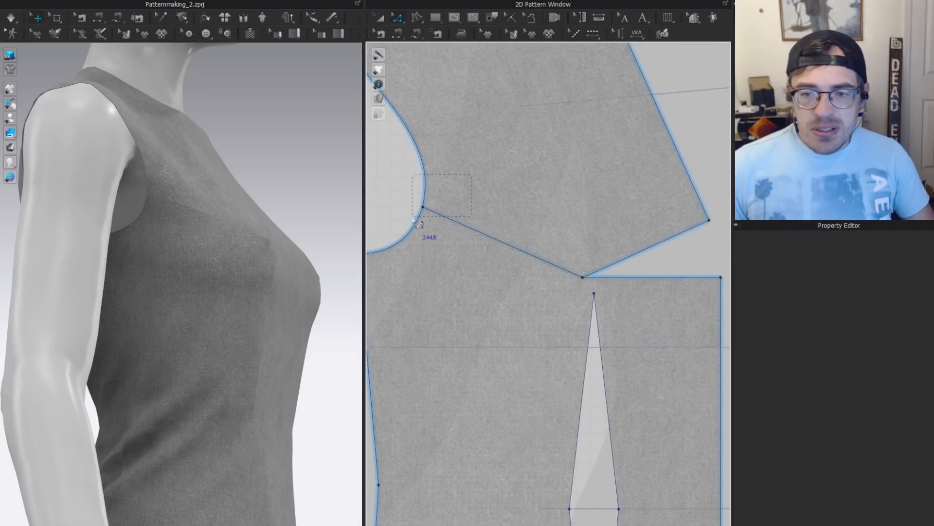
Match the upper front piece's lower cut edge to the horizontal cut edge of the lower piece, reopening the armhole dart.
click(419, 222)
click(648, 250)
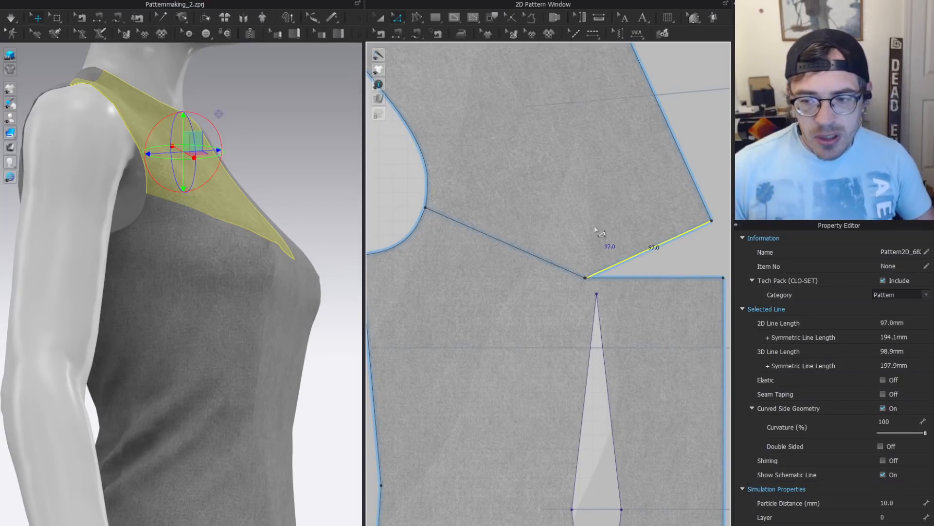
scroll(560, 246, down, 3)
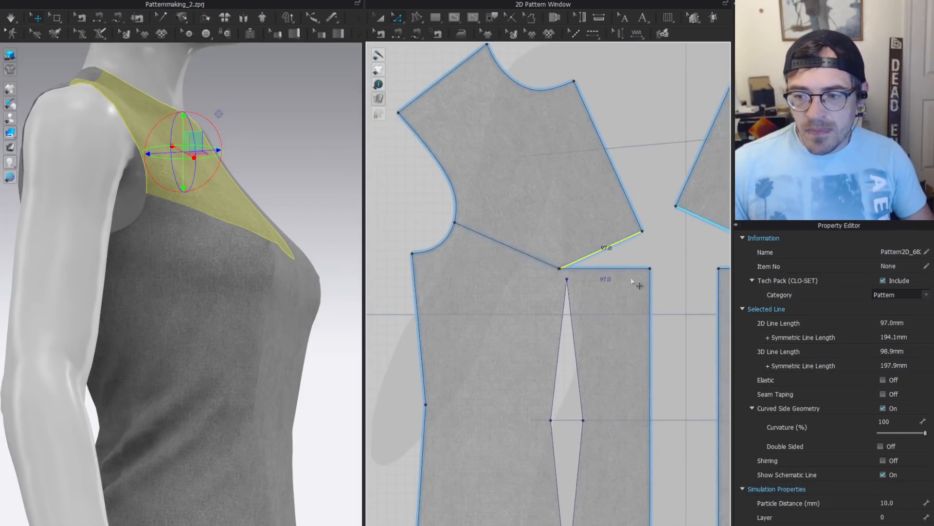
click(631, 269)
shift+click(613, 244)
key(ctrl+m)
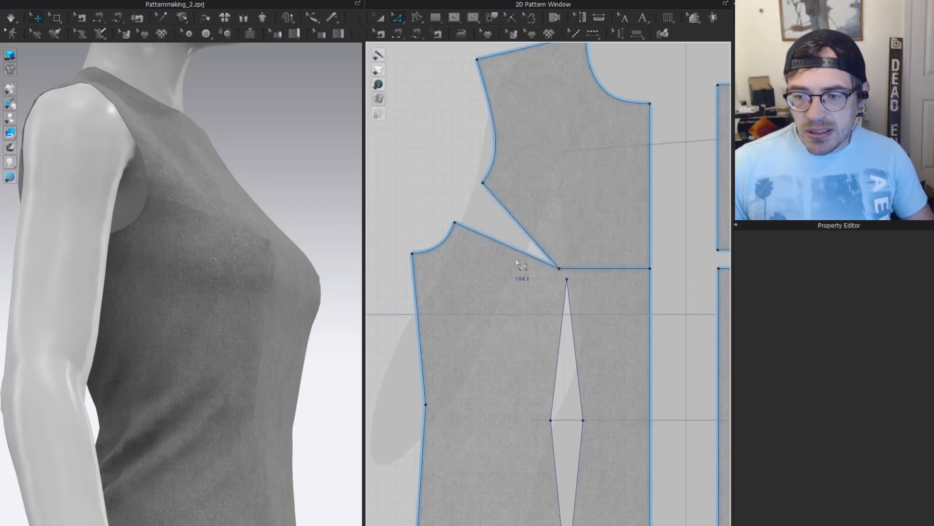
scroll(565, 193, down, 2)
Move the upper front piece clear of the lower one and close the armhole dart by matching its legs up to start.
key(a)
drag(594, 216, 588, 173)
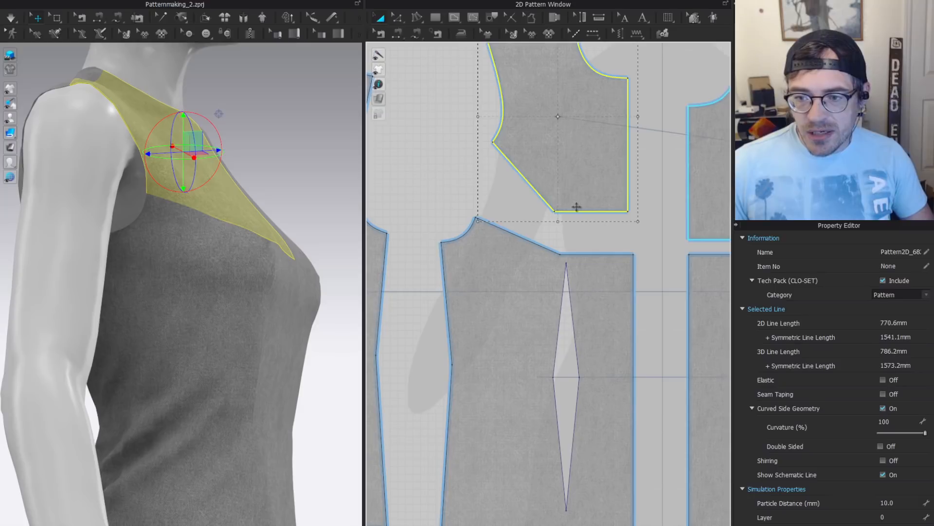
key(z)
click(532, 202)
shift+click(535, 242)
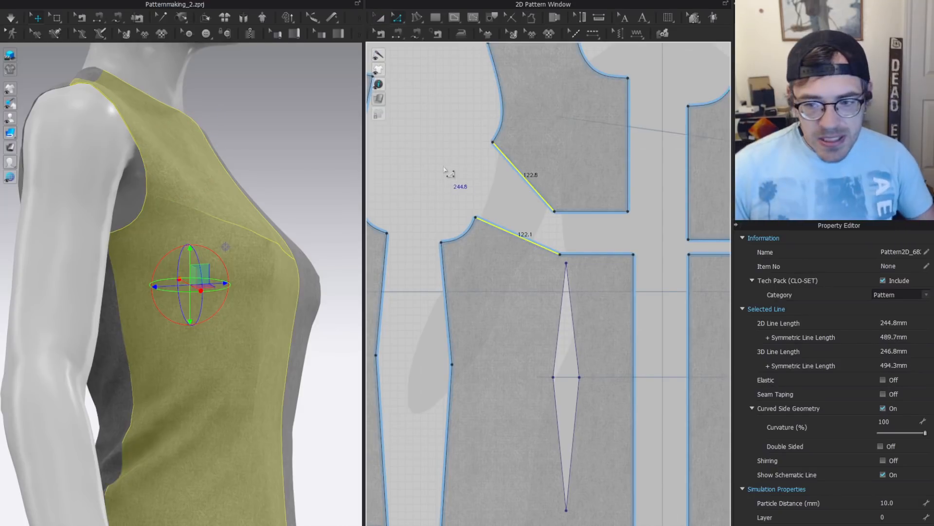
right_click(511, 238)
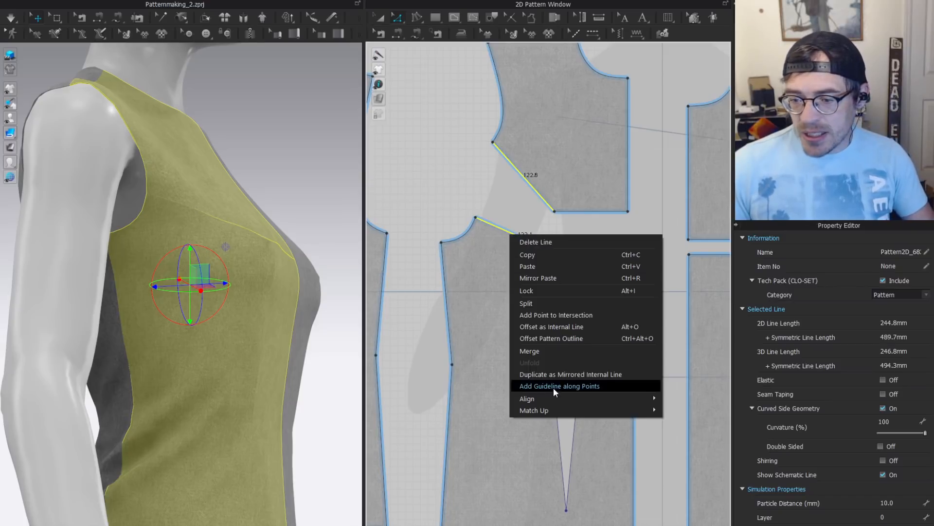
mouse_move(557, 412)
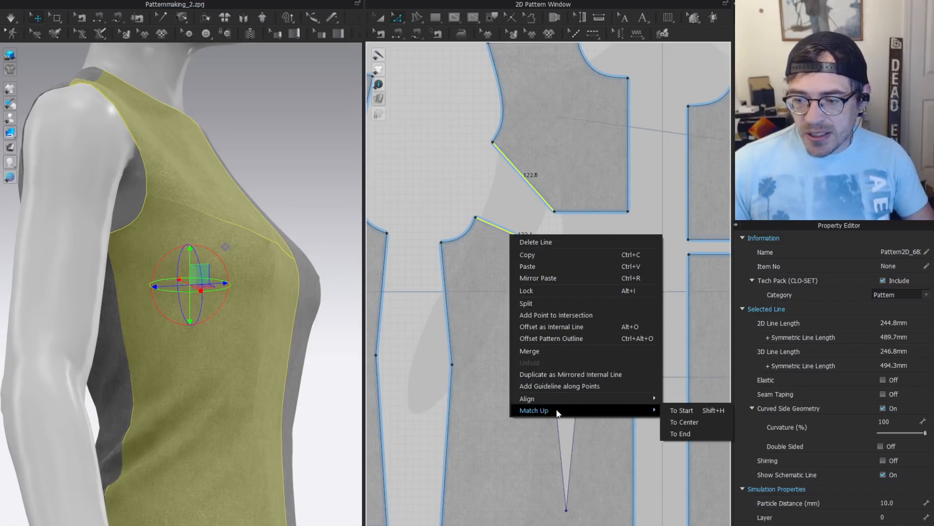
click(686, 411)
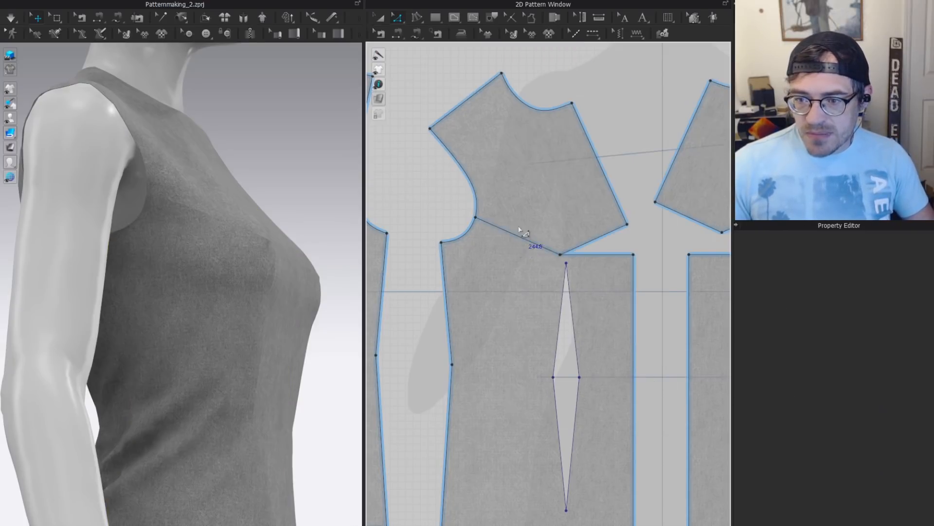
Move the shared armhole point at the closed dart inward and reshape the armhole curves of both front pieces around it.
click(476, 225)
scroll(476, 224, up, 3)
drag(513, 234, 516, 236)
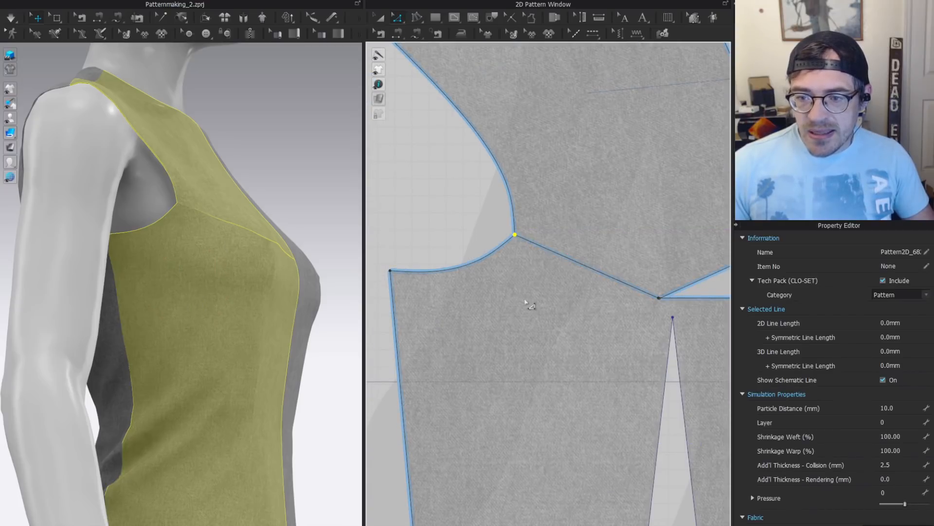
key(c)
drag(478, 259, 478, 253)
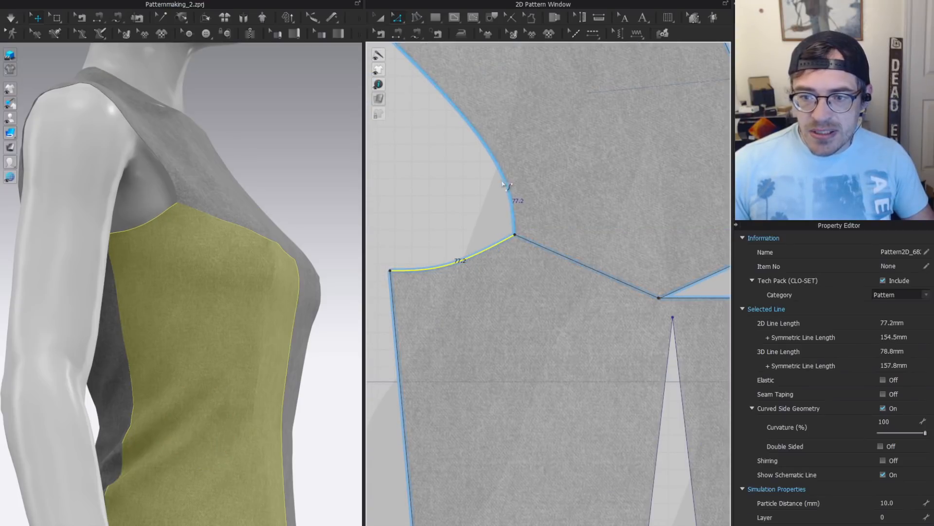
drag(510, 191, 500, 193)
scroll(447, 249, down, 4)
middle_drag(445, 196, 524, 226)
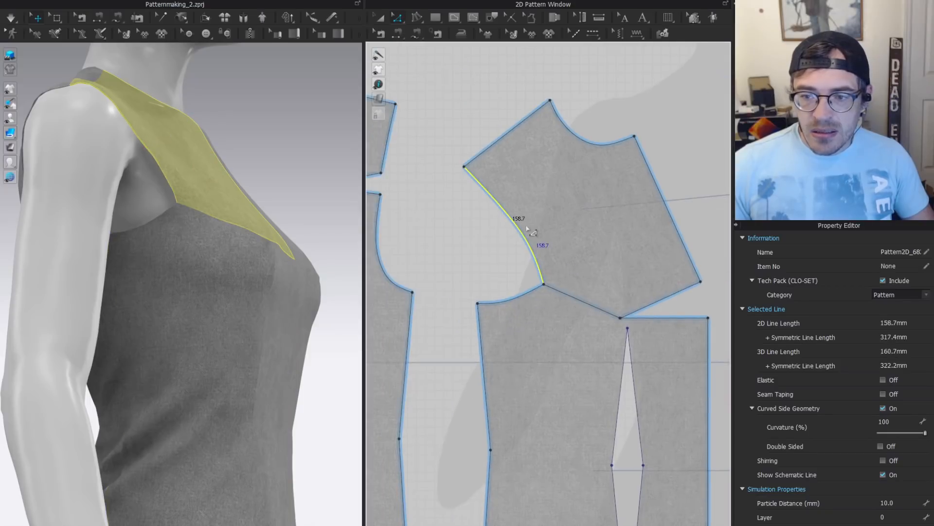
Simulate the garment and move the shared armhole point at the closed dart outward along the dart line.
scroll(523, 226, up, 2)
scroll(268, 112, up, 1)
key(a)
key(z)
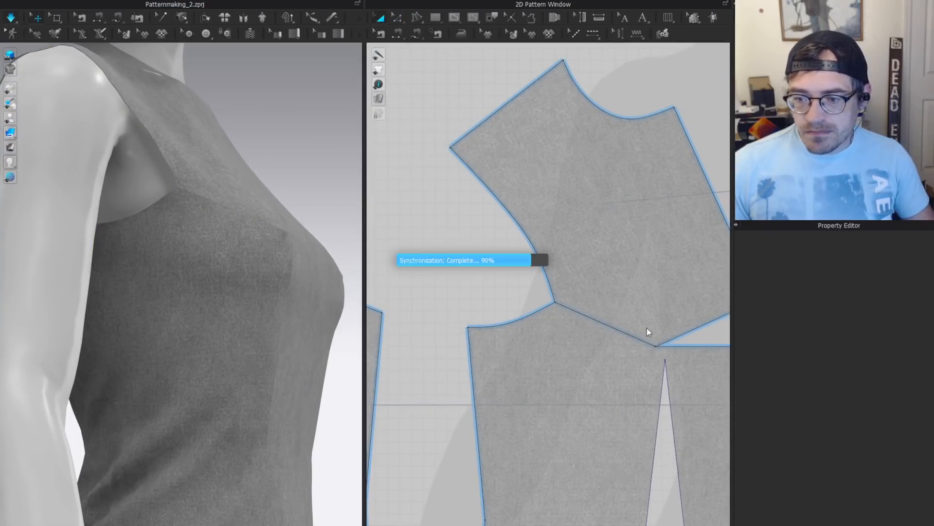
scroll(554, 300, up, 3)
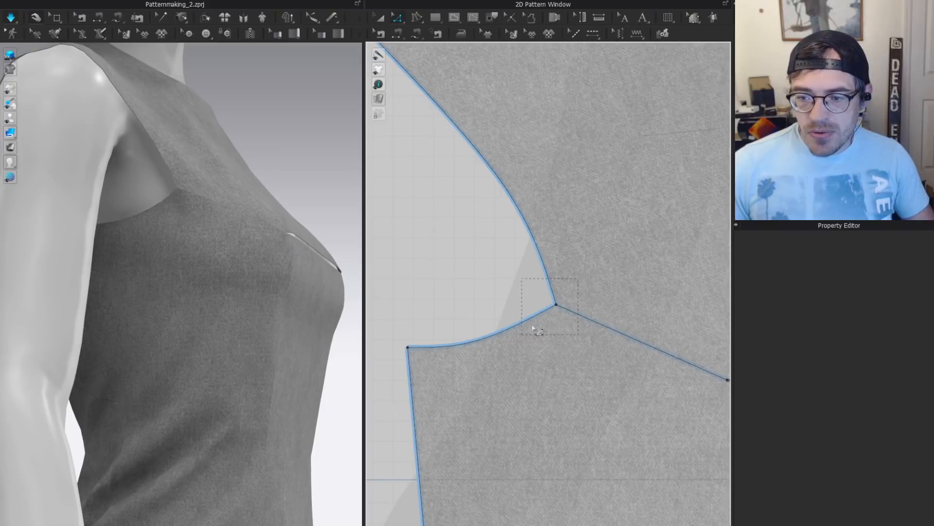
drag(533, 328, 534, 328)
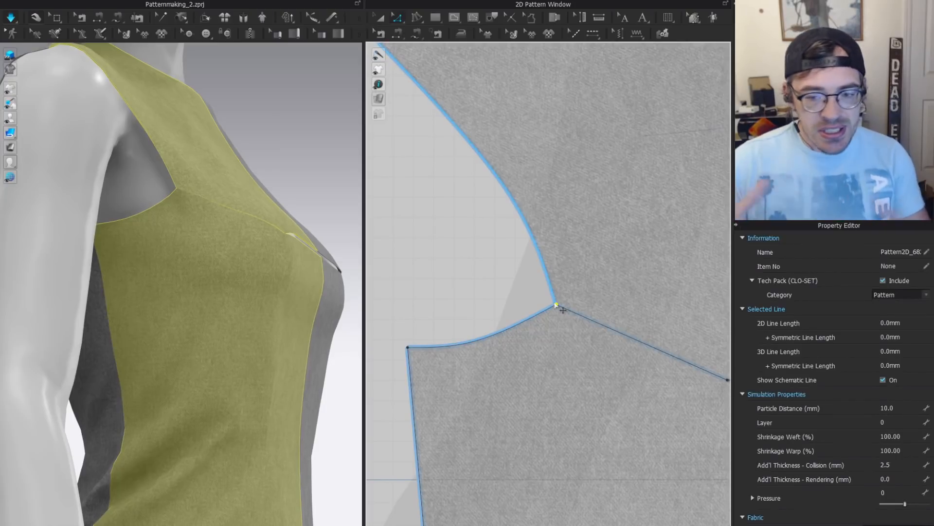
drag(563, 310, 525, 286)
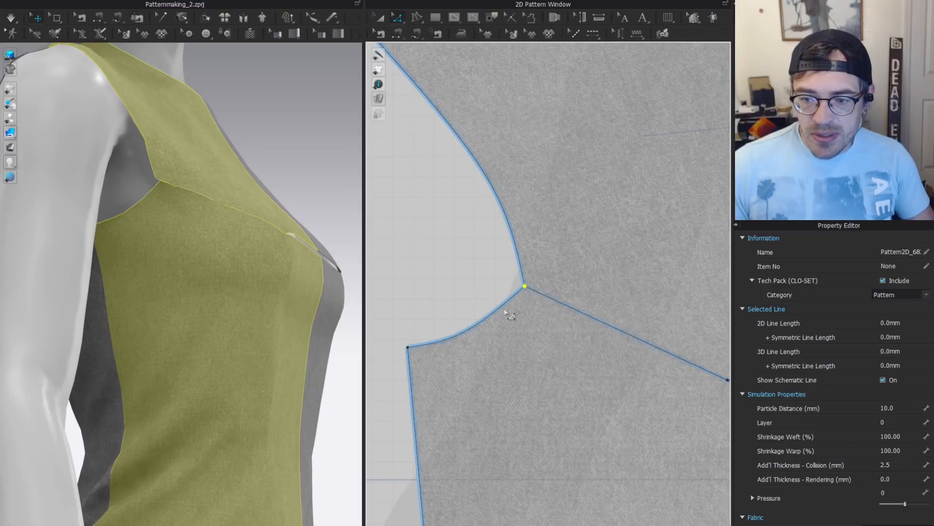
Round the lower and upper front armhole curves so they flow smoothly through the closed dart.
click(477, 326)
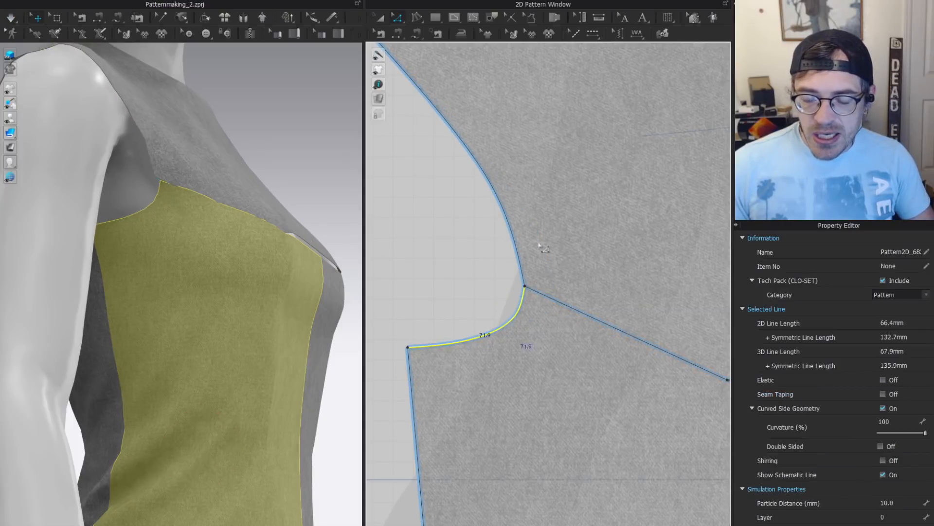
drag(506, 221, 519, 212)
scroll(479, 173, down, 4)
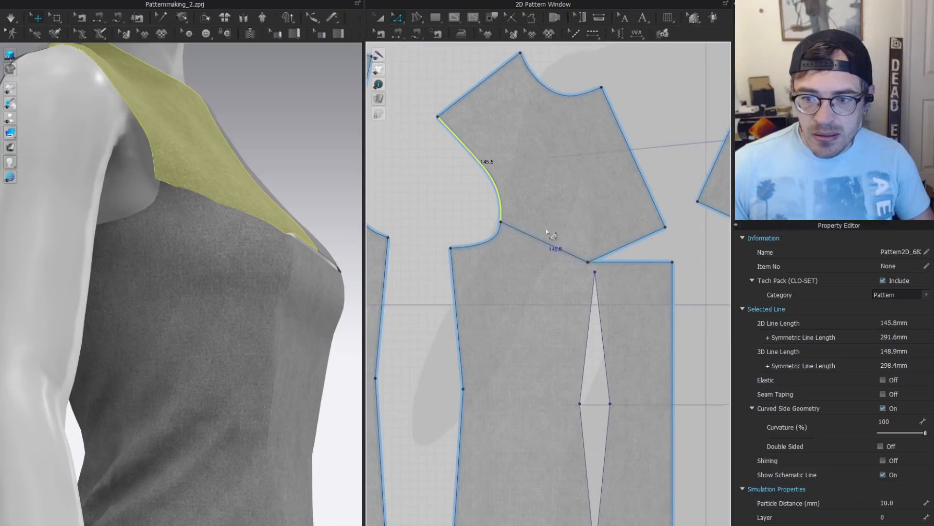
Sew the upper front piece's cut edge beside the center front to the matching edge of the lower piece.
click(520, 201)
key(z)
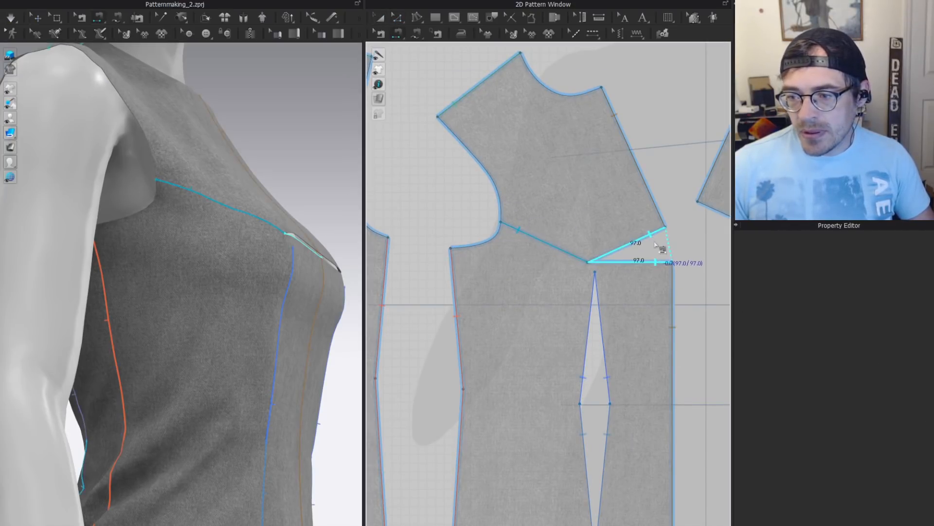
key(a)
click(626, 215)
key(z)
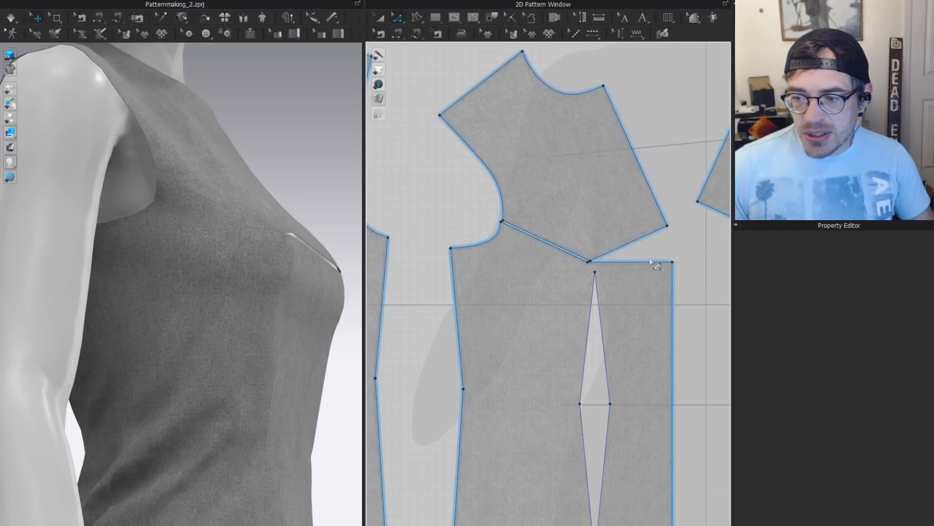
Separate the upper front piece from the lower one and merge the two along their cut edges beside the center front.
key(a)
drag(614, 206, 609, 174)
key(z)
click(650, 262)
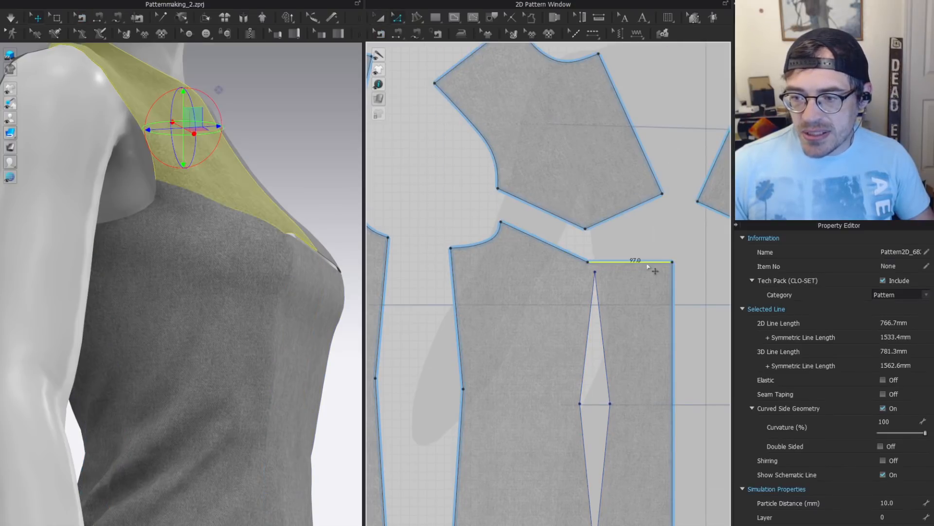
shift+click(648, 201)
right_click(652, 261)
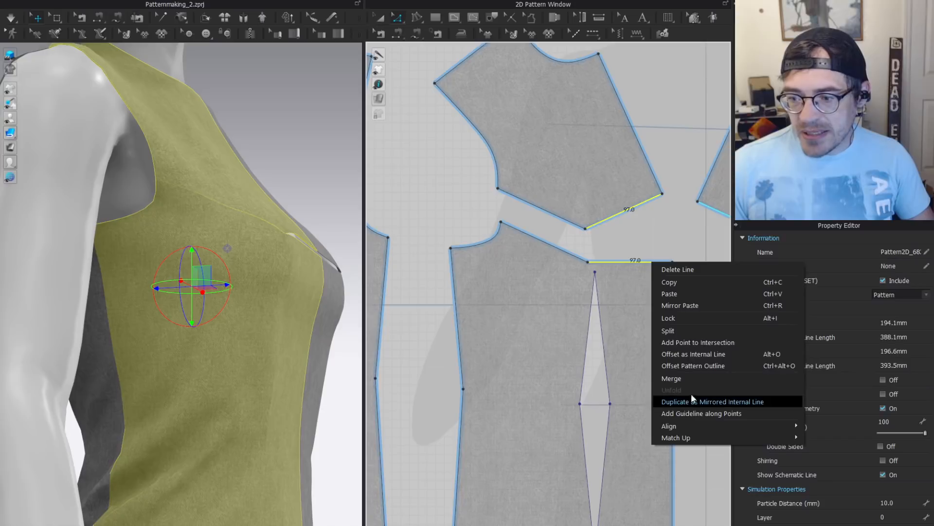
click(694, 378)
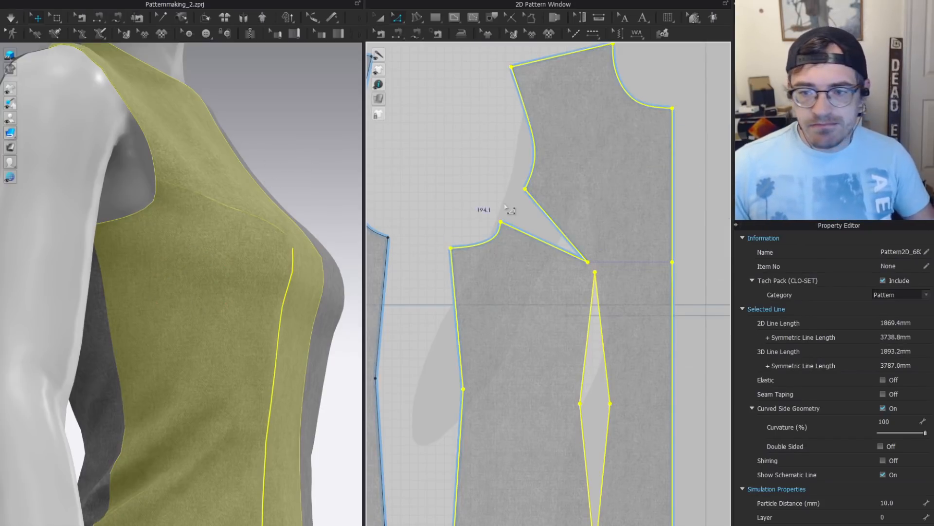
Refine the curve of the lower front armhole below the dart and simulate the garment.
scroll(506, 219, up, 3)
key(Escape)
click(499, 268)
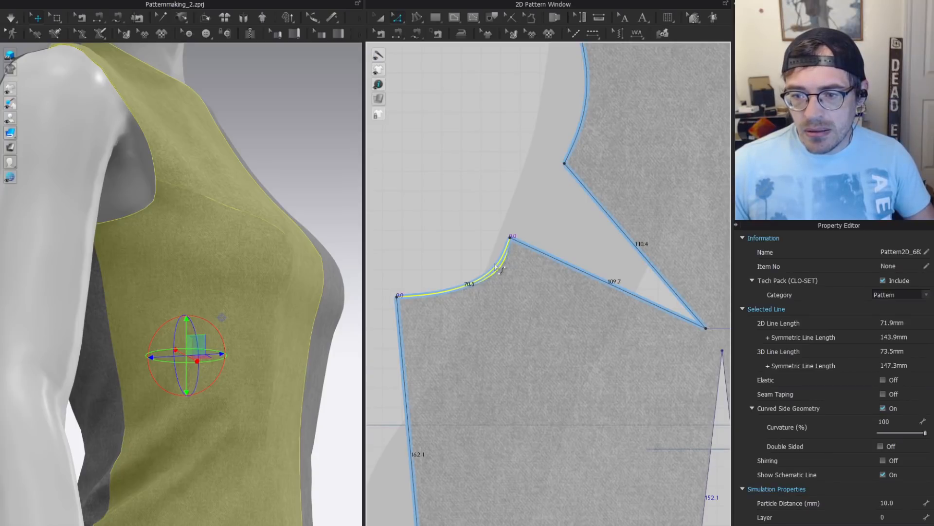
click(448, 170)
key(a)
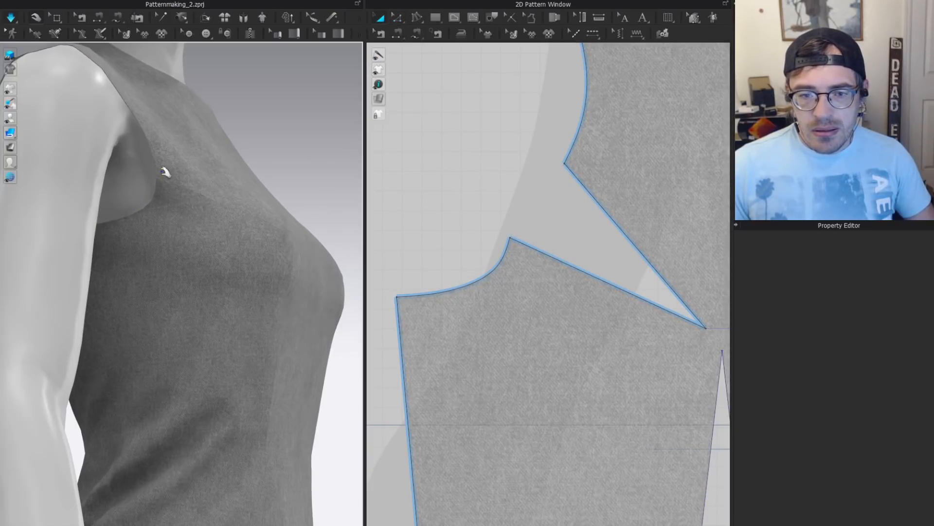
scroll(271, 152, down, 3)
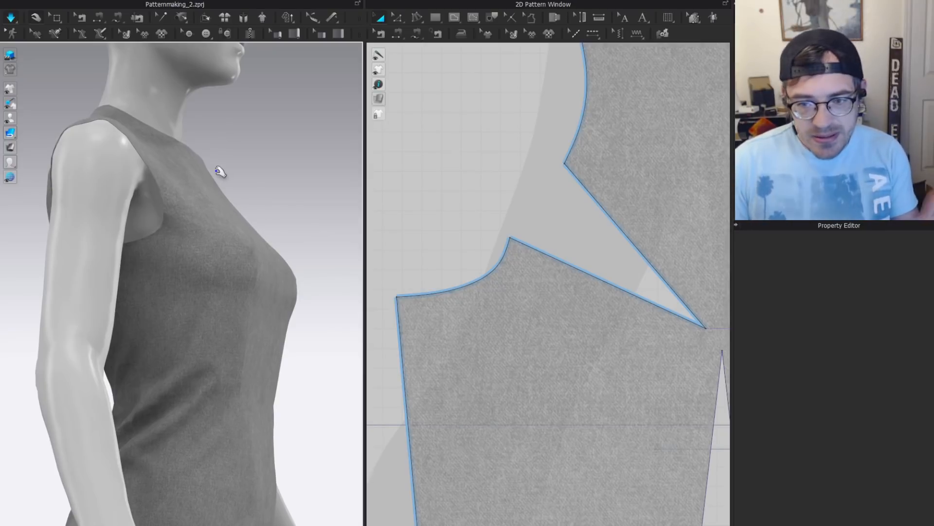
click(178, 181)
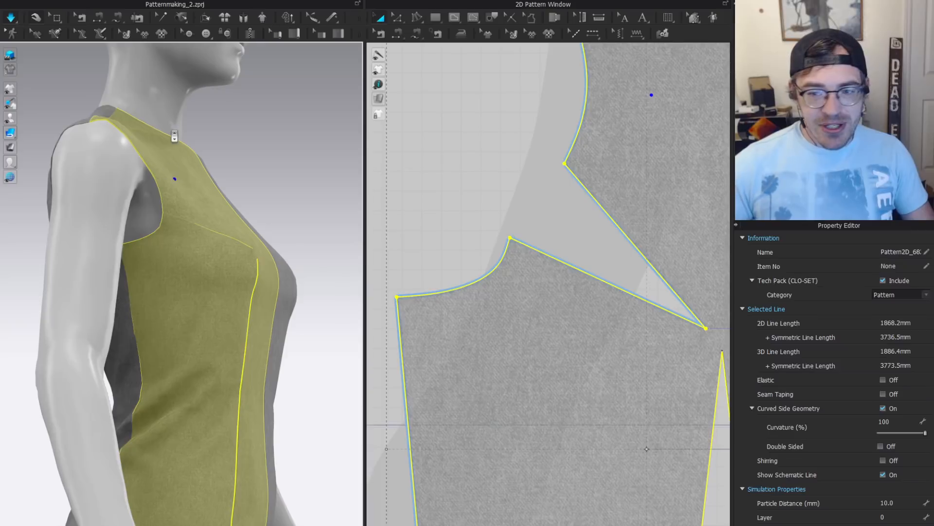
Examine the back armhole on the draped garment and on the back pattern piece.
right_drag(174, 136, 240, 209)
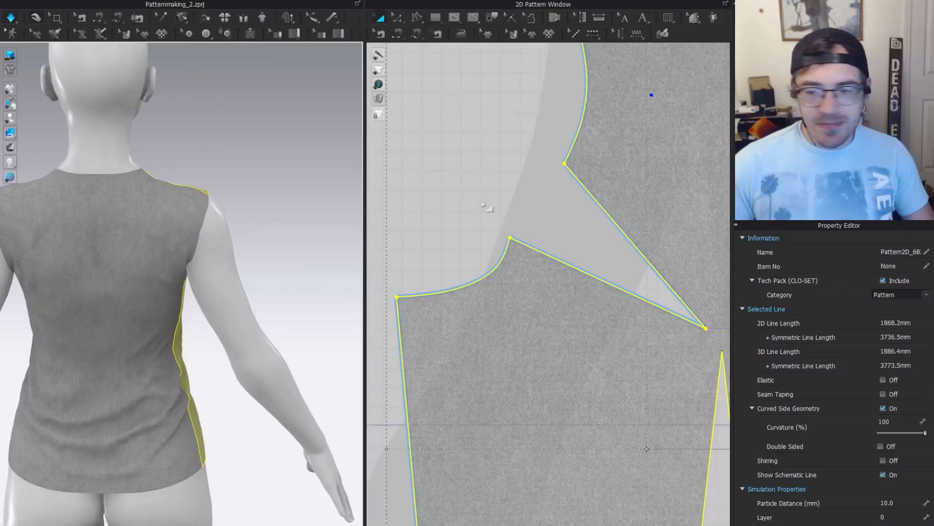
scroll(548, 219, down, 5)
middle_drag(467, 219, 580, 281)
scroll(580, 280, up, 5)
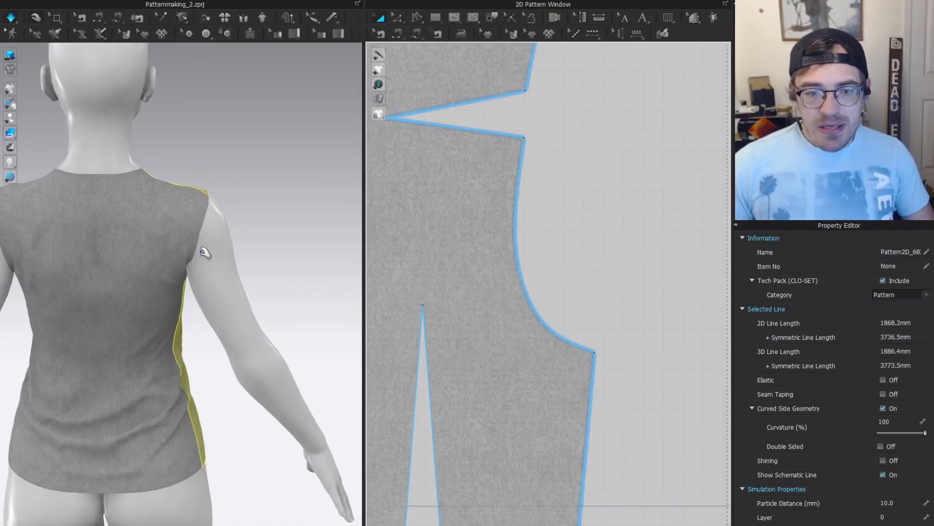
scroll(205, 252, up, 5)
scroll(181, 171, up, 4)
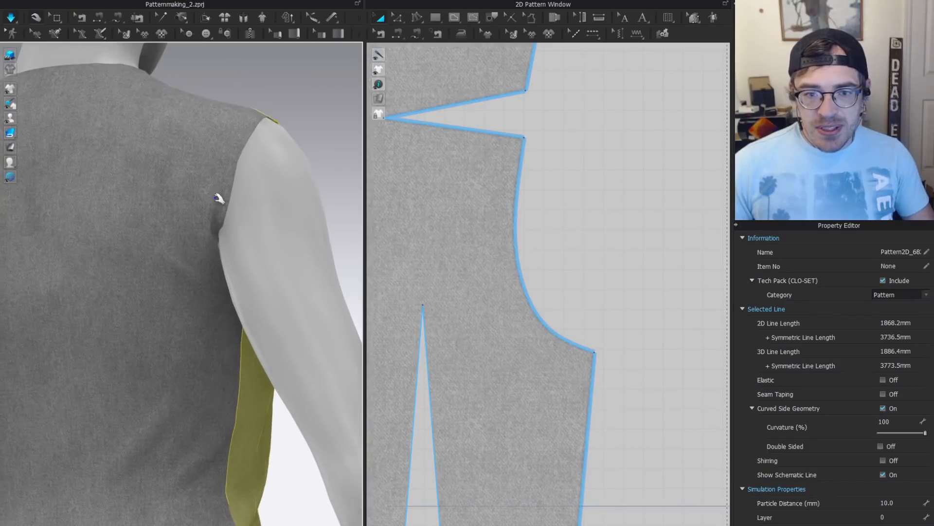
Reshape the back armhole below the dart by pulling its upper part slightly inward, away from the arm.
click(218, 197)
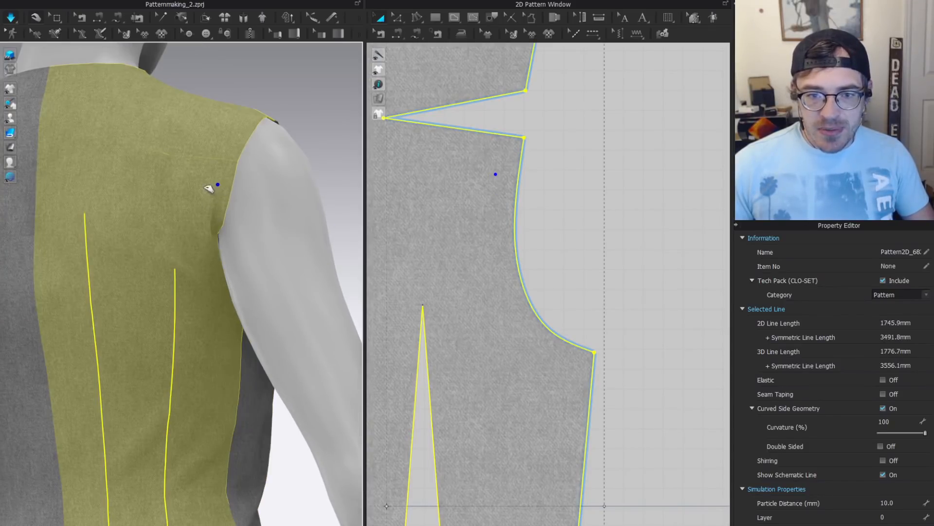
scroll(271, 177, up, 4)
scroll(182, 308, up, 2)
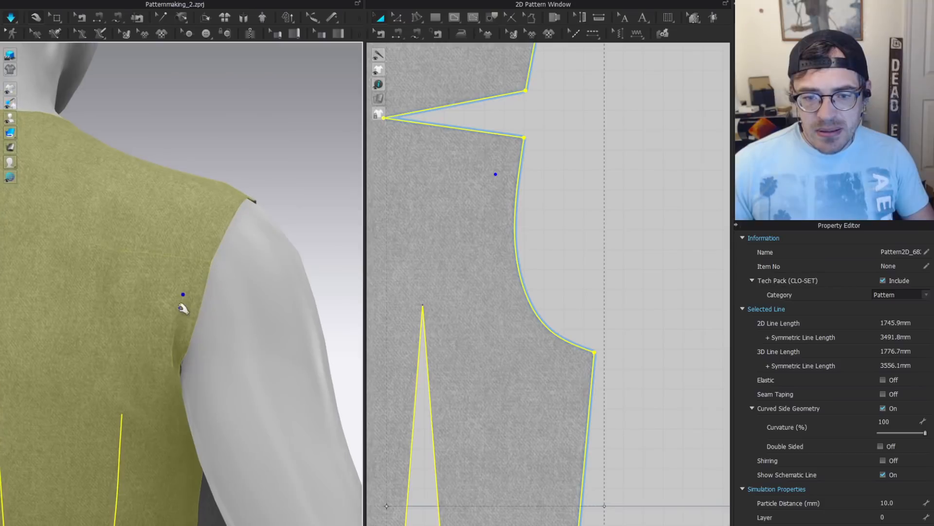
key(z)
click(514, 179)
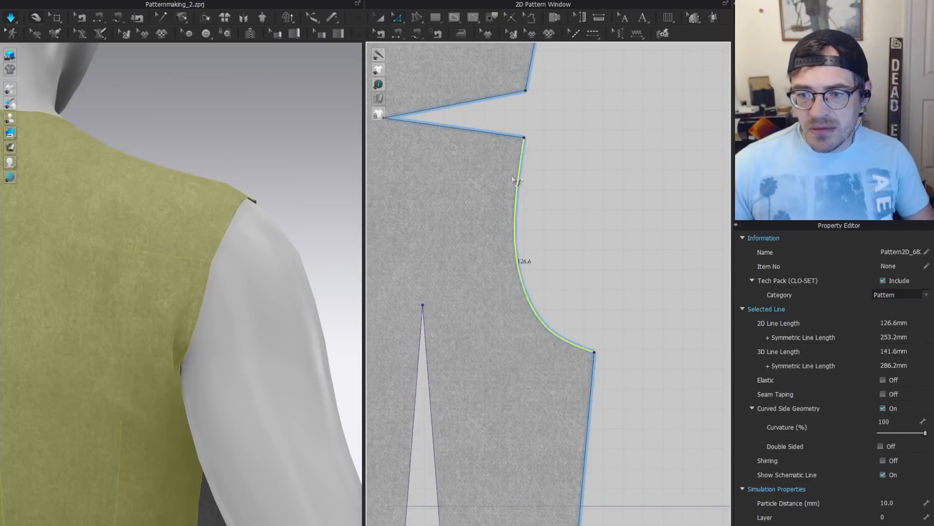
drag(515, 179, 510, 181)
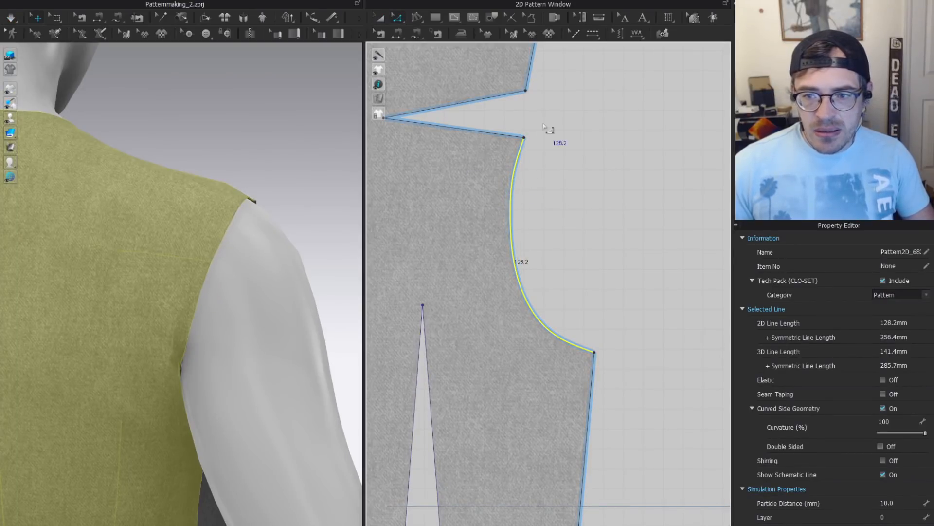
scroll(576, 196, down, 2)
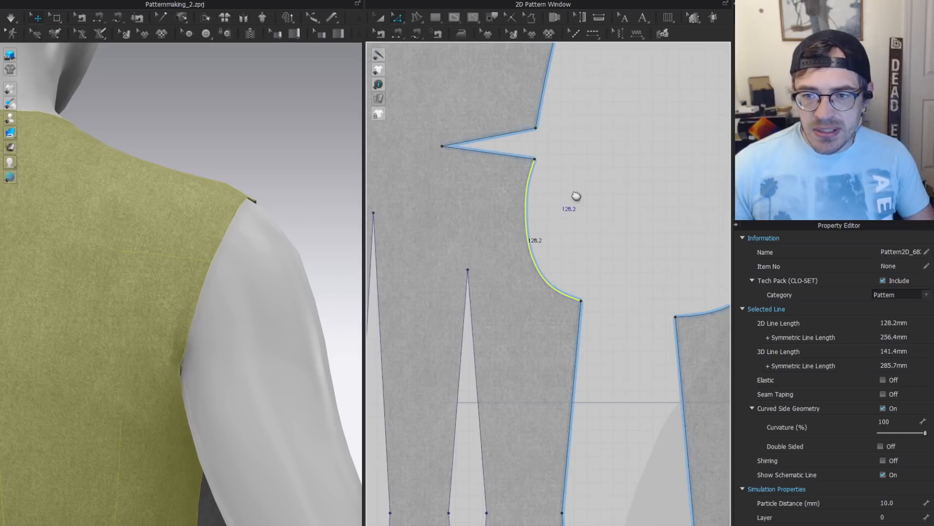
right_drag(576, 196, 665, 217)
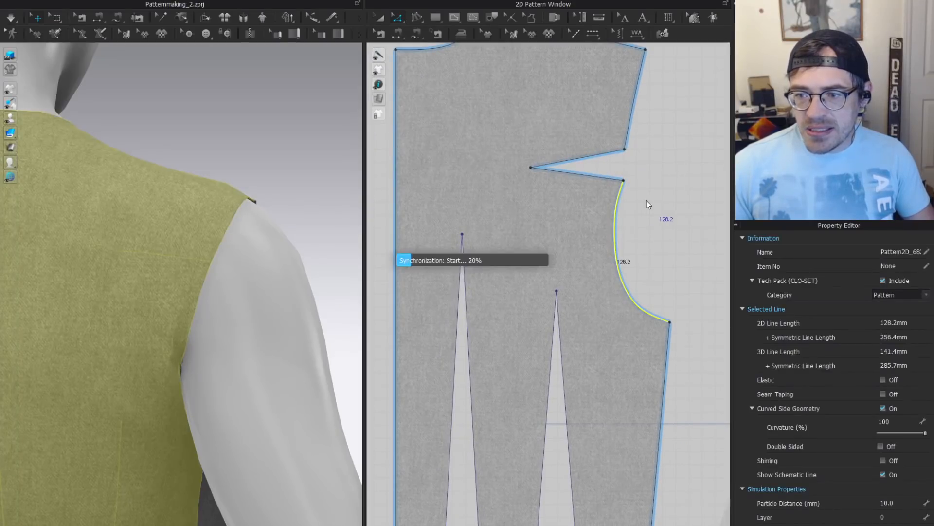
key(Escape)
Try an internal line about 103 mm long from the back armhole dart's tip straight to the center back.
scroll(551, 238, down, 3)
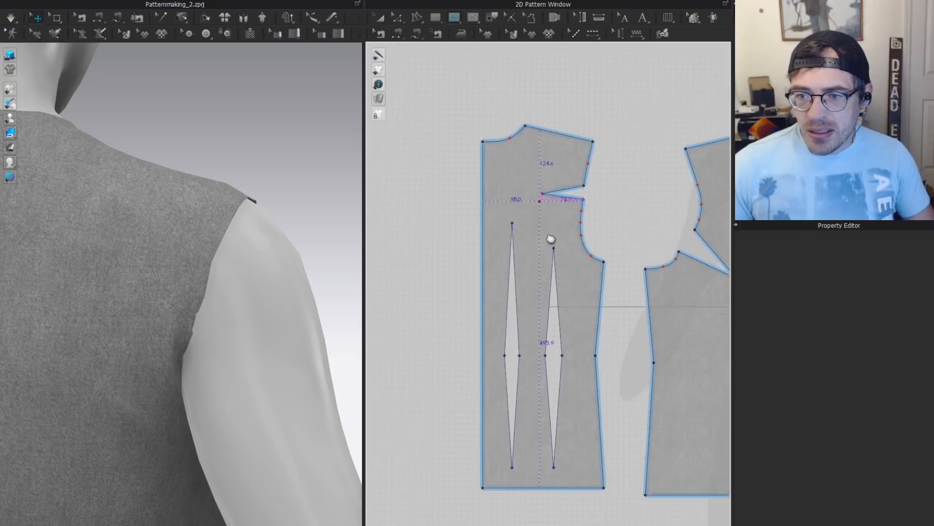
middle_drag(551, 238, 566, 289)
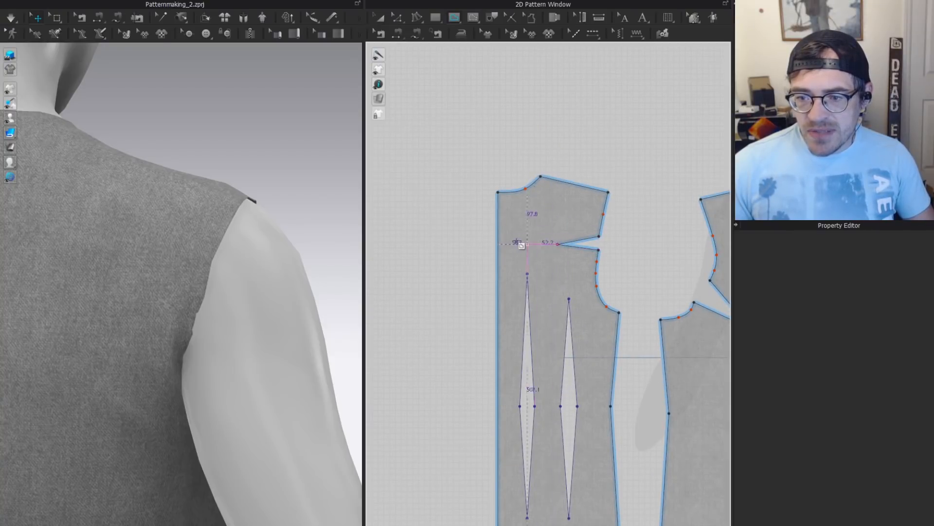
click(499, 243)
scroll(538, 228, up, 2)
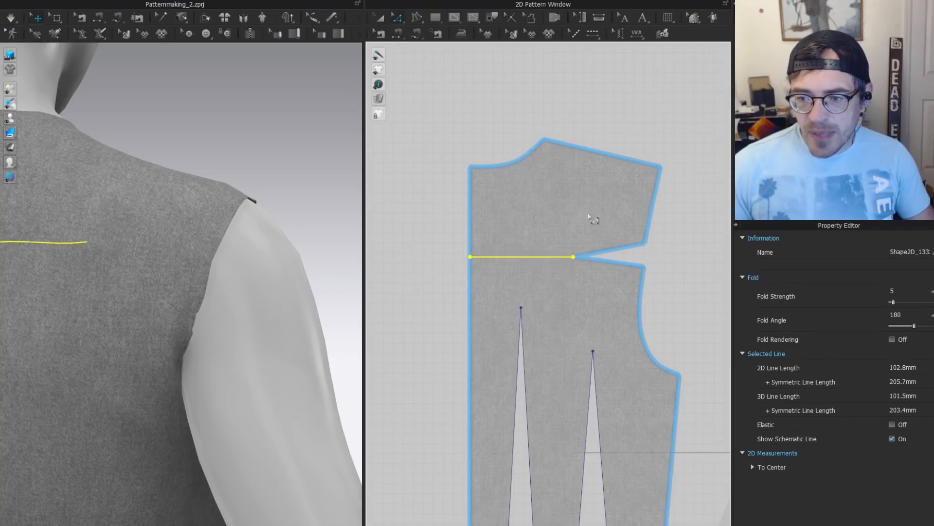
key(ctrl+z)
key(ctrl+y)
key(ctrl+z)
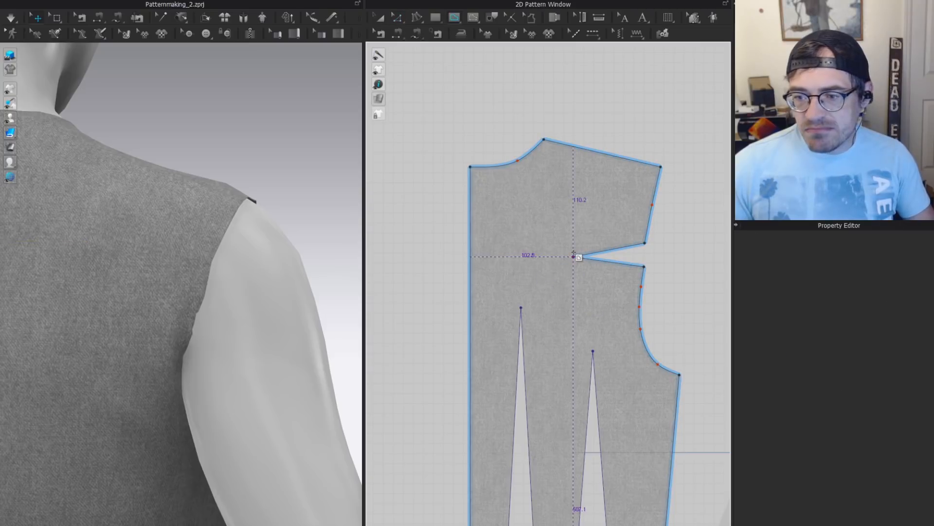
Cut the back piece along a line about 108 mm long from the armhole dart's tip to the shoulder seam, and move the shoulder section away.
click(573, 256)
click(584, 149)
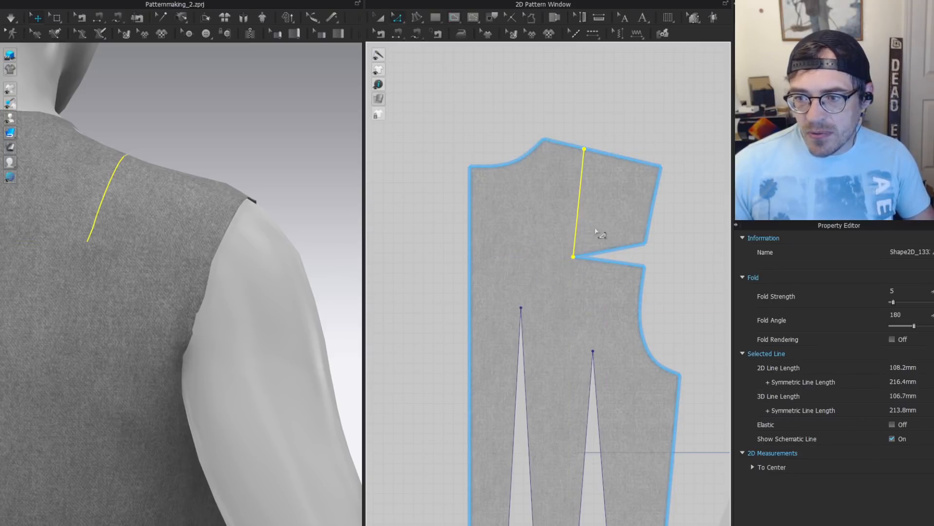
middle_drag(596, 231, 542, 213)
key(ctrl+x)
key(a)
drag(562, 172, 603, 152)
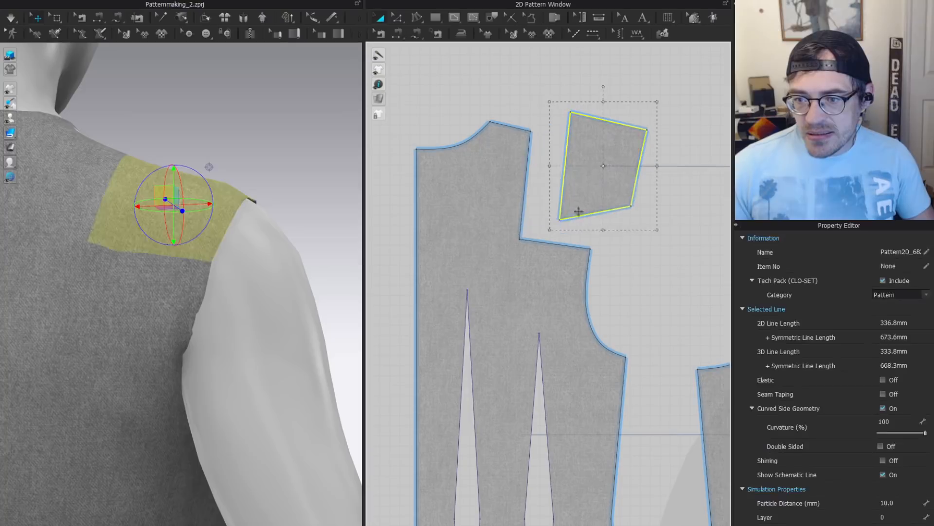
Align the shoulder section's dart edge with the dart's lower edge on the back piece so the armhole dart closes.
key(z)
click(589, 214)
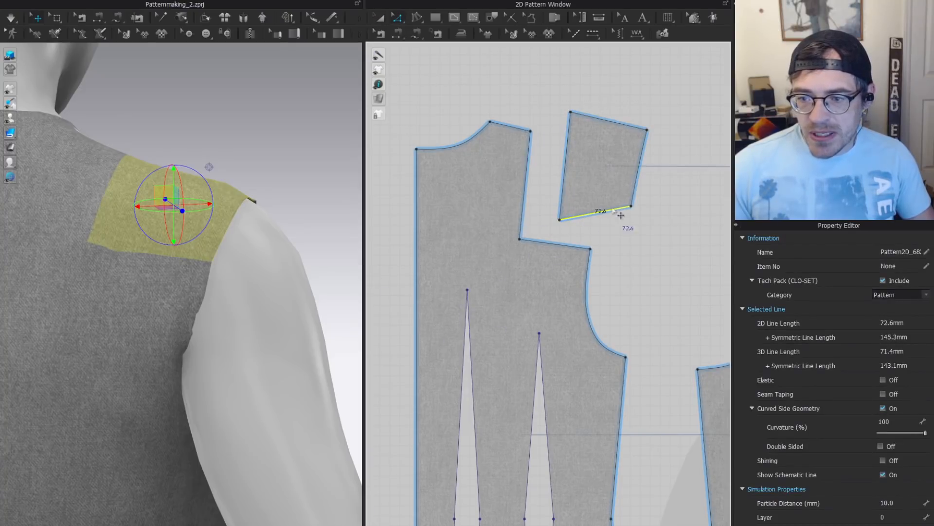
shift+click(546, 243)
key(ctrl+m)
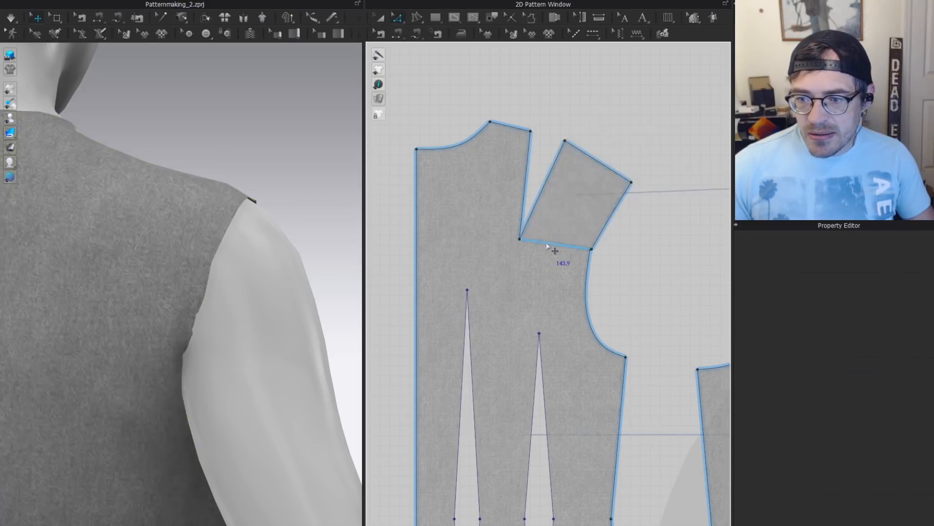
Move the shoulder section's armhole corner onto the end of the dart's lower edge on the back piece.
scroll(583, 249, up, 6)
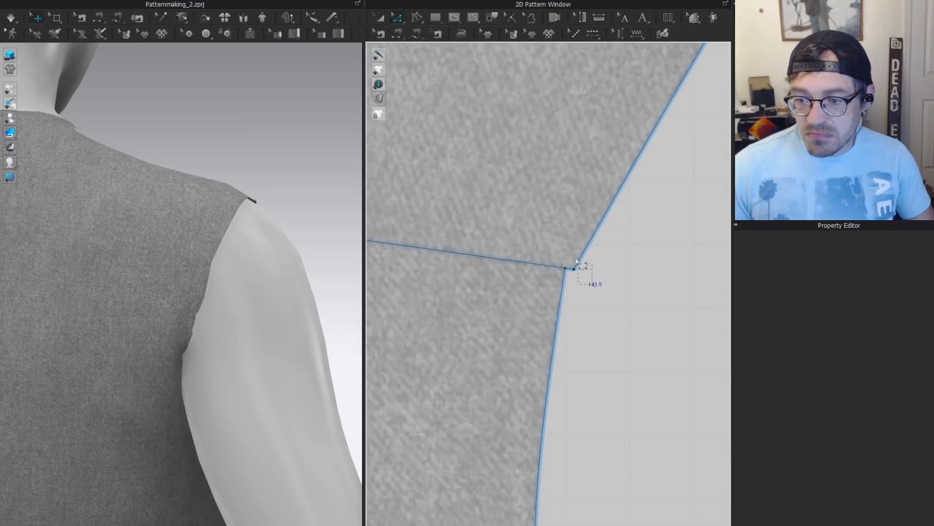
drag(574, 269, 565, 268)
scroll(630, 264, down, 1)
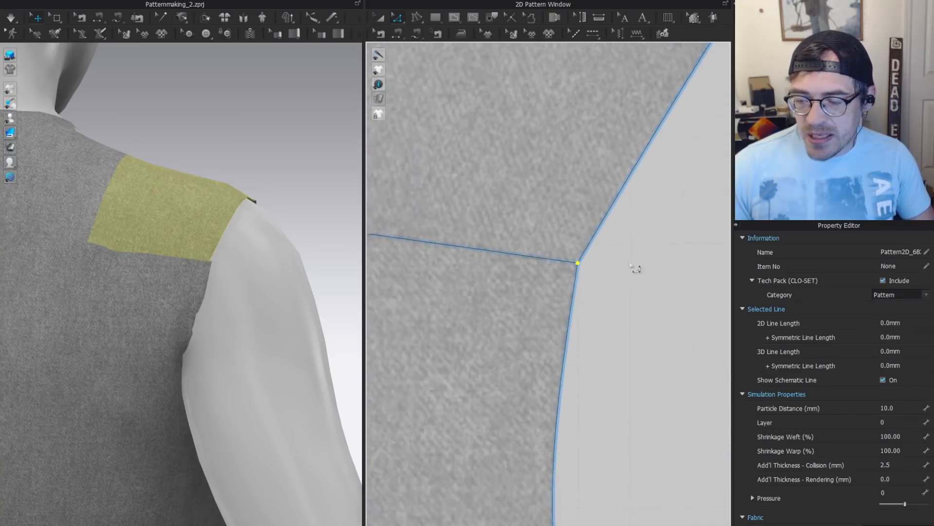
scroll(603, 250, down, 4)
click(578, 160)
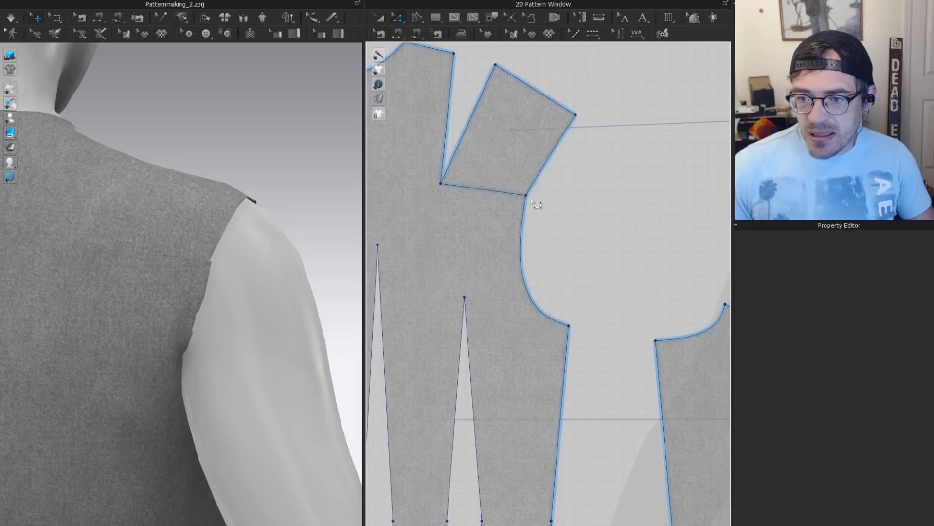
Shift the armhole points at the closed dart outward and smooth the back armhole curve across the joint.
scroll(548, 198, up, 3)
click(511, 202)
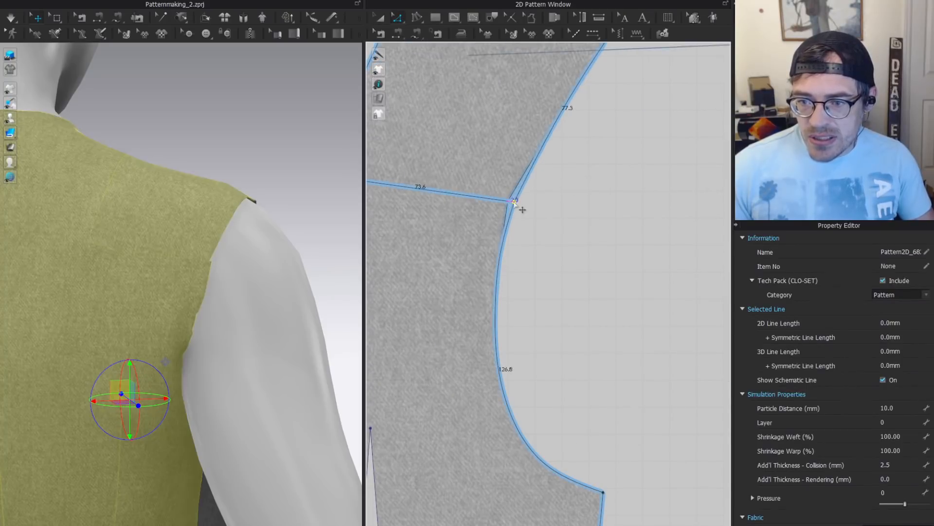
drag(514, 203, 520, 203)
click(552, 272)
key(v)
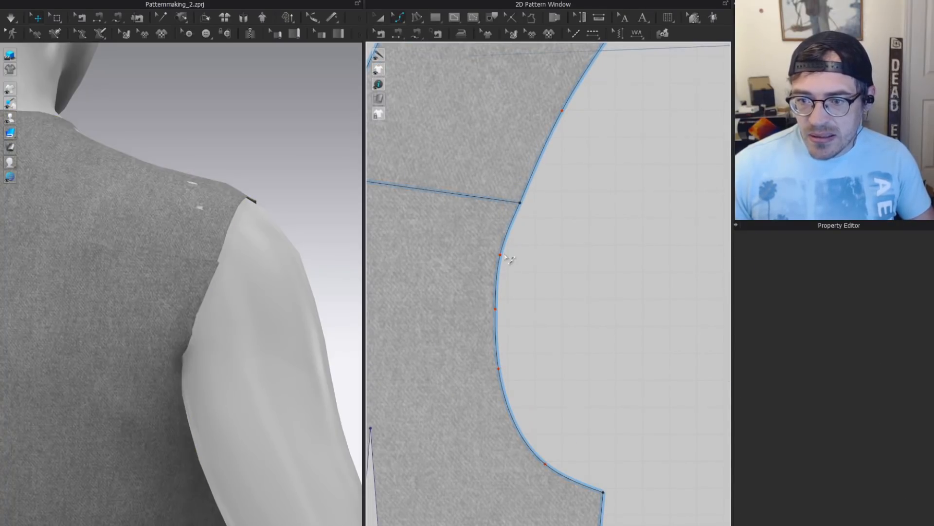
click(506, 258)
scroll(538, 243, down, 4)
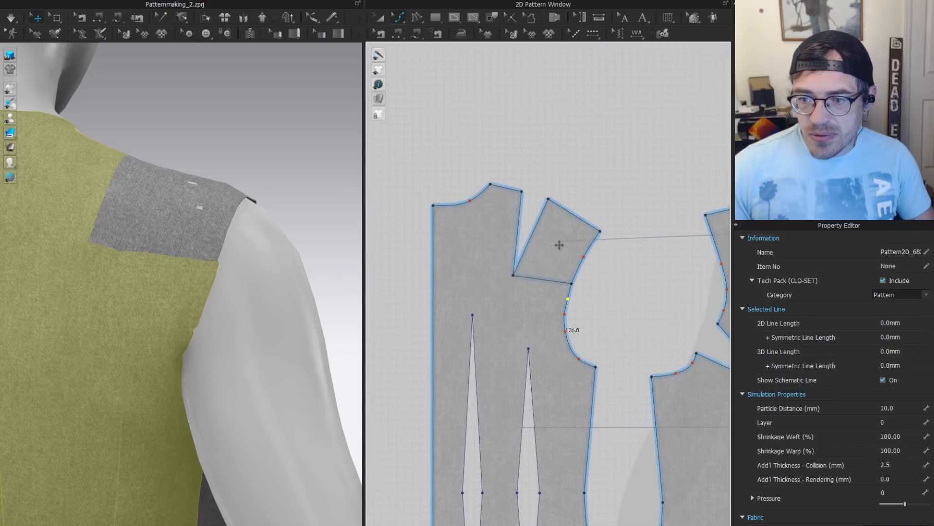
Separate the shoulder section from the back piece and merge the two along their vertical cut edges to reopen the armhole dart.
key(a)
drag(559, 245, 586, 213)
click(523, 239)
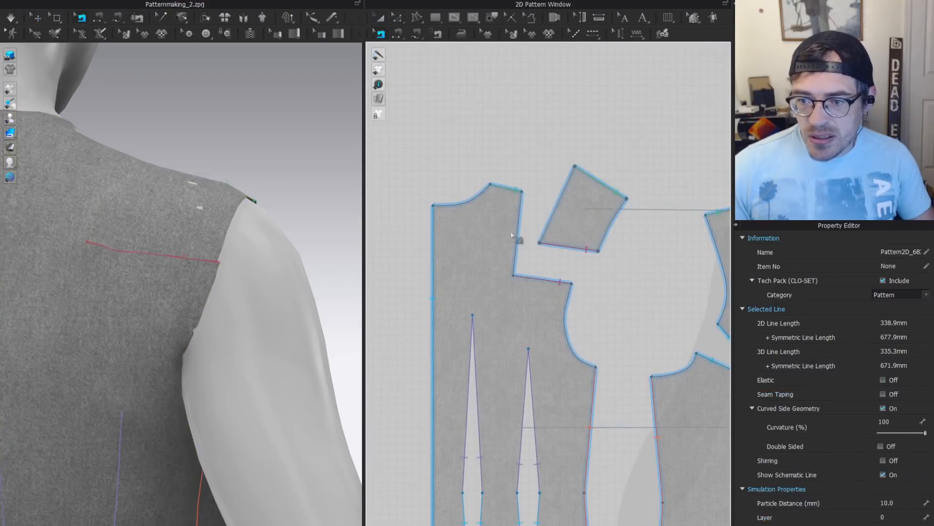
key(z)
click(547, 226)
shift+click(517, 236)
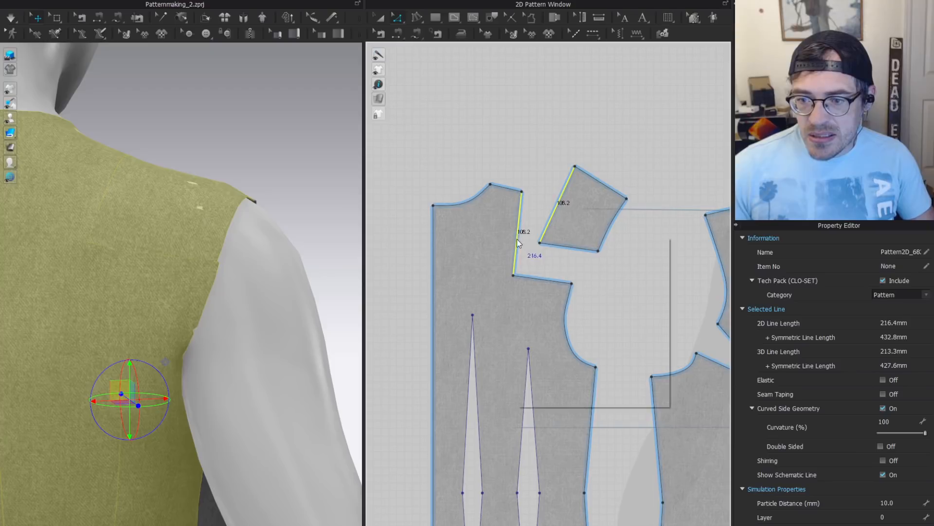
right_click(517, 238)
click(549, 344)
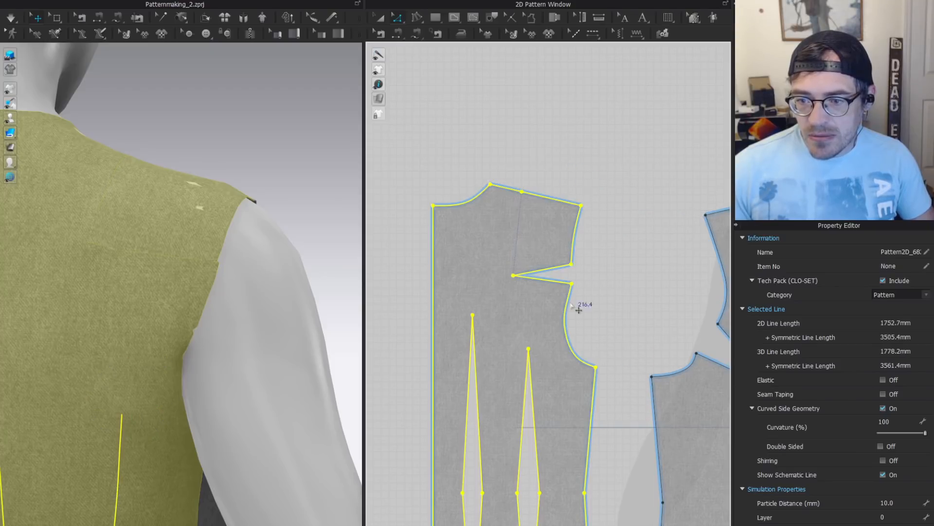
Delete the leftover point on the back shoulder seam where the cut line ended.
click(641, 263)
drag(557, 145, 508, 229)
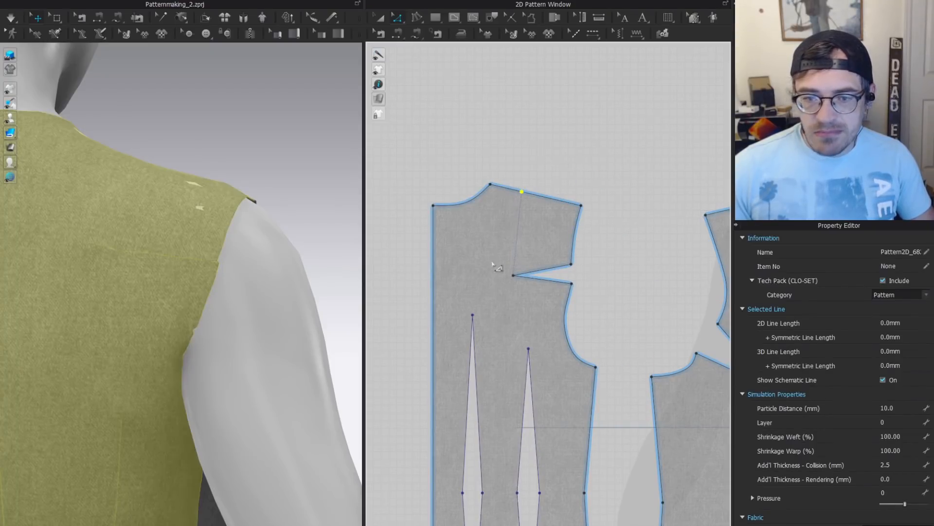
key(Delete)
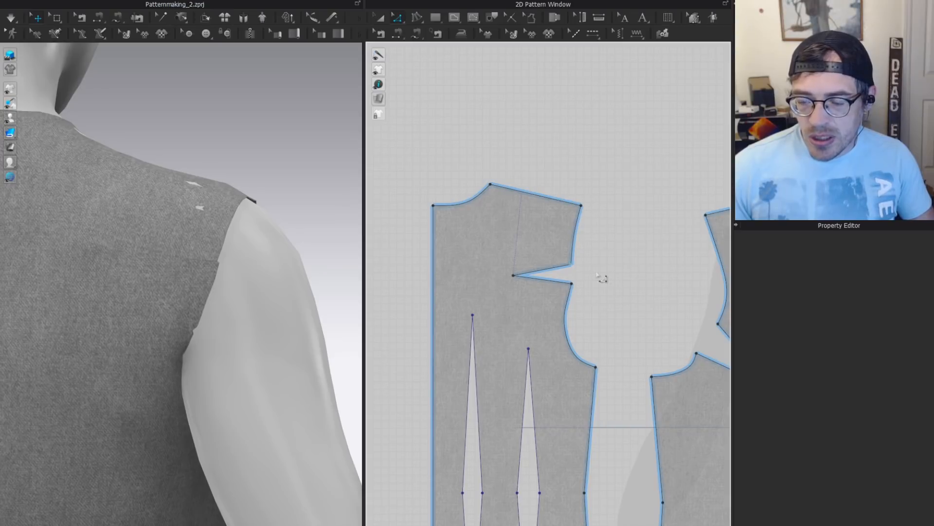
Review the front and back pattern pieces together with the whole draped bodice.
middle_drag(597, 274, 547, 177)
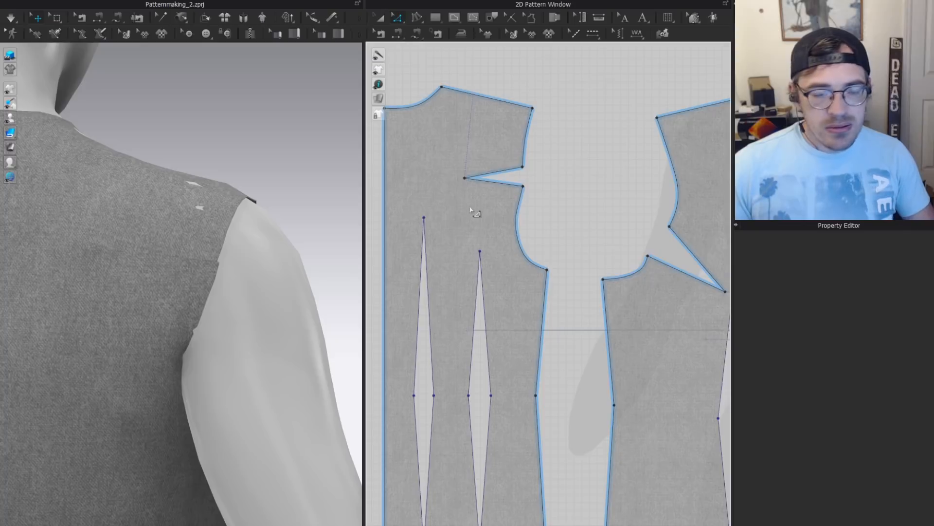
scroll(471, 210, down, 3)
key(a)
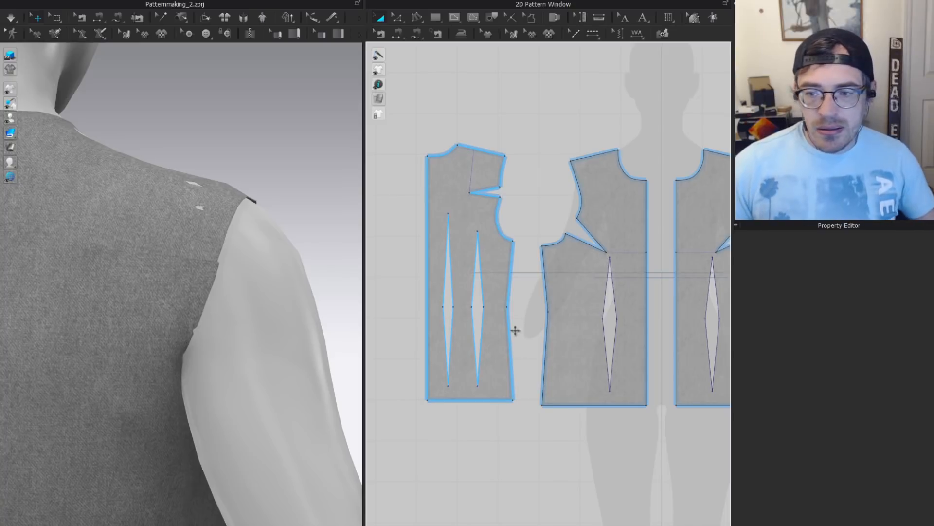
click(546, 284)
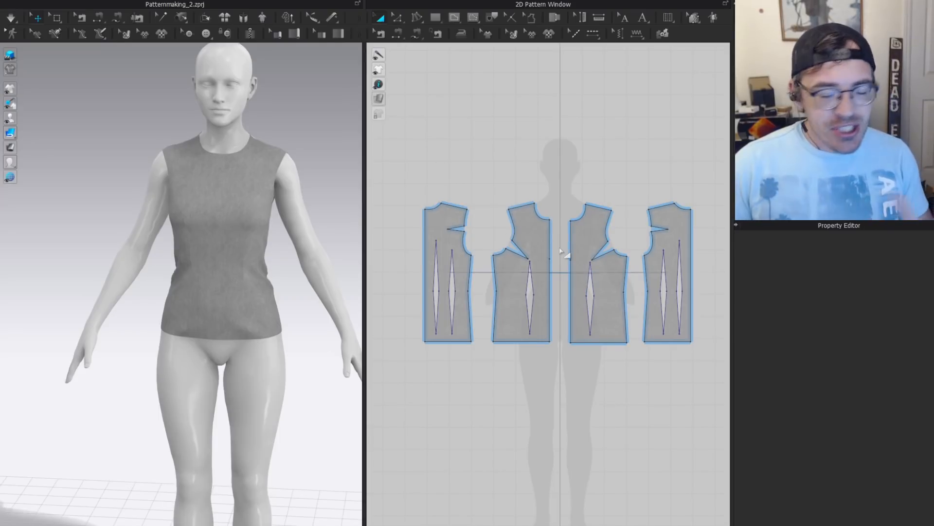
scroll(492, 322, up, 5)
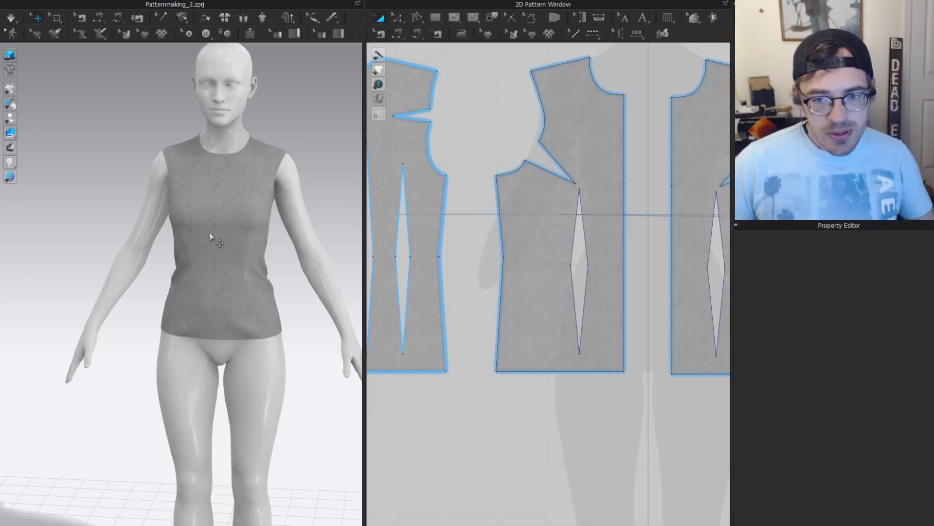
scroll(492, 199, down, 3)
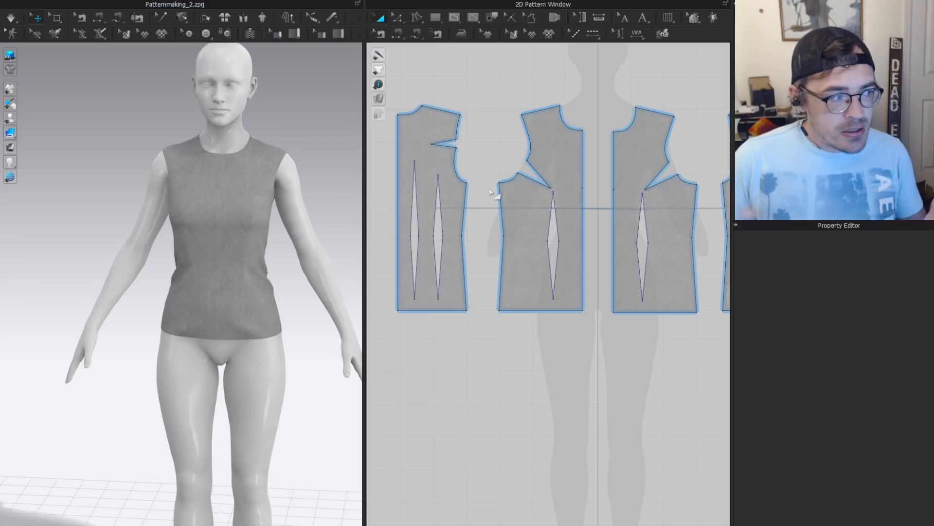
Select the front waist dart and examine its position on the draped bodice from the front and the side.
click(553, 244)
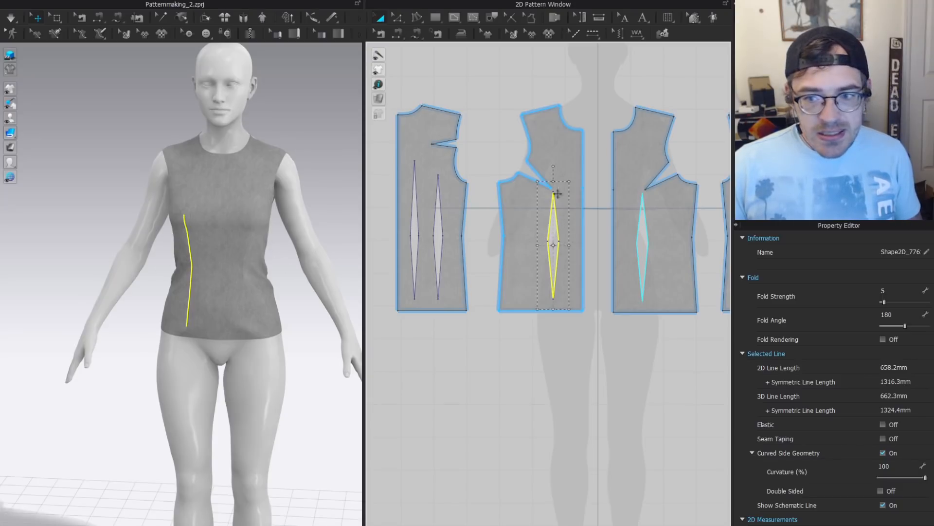
scroll(185, 187, up, 2)
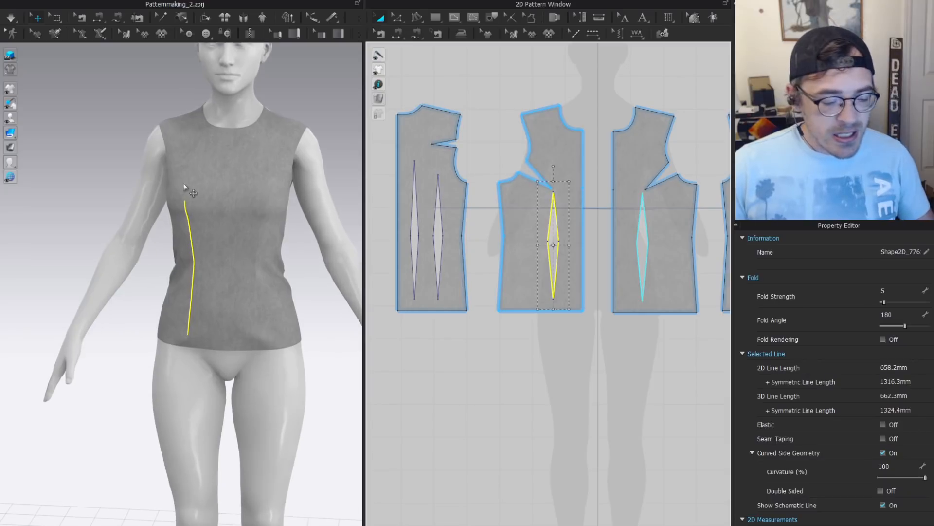
right_drag(185, 187, 247, 165)
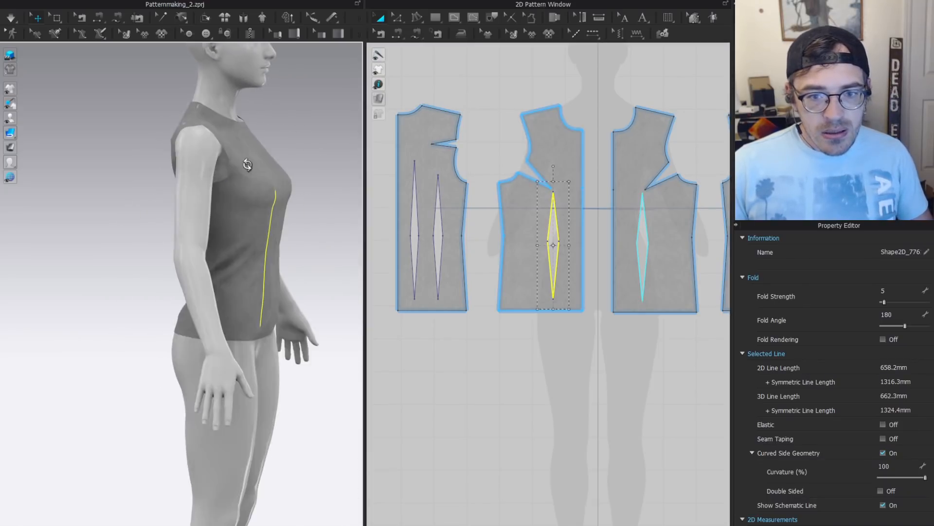
right_drag(189, 155, 361, 166)
scroll(427, 191, down, 2)
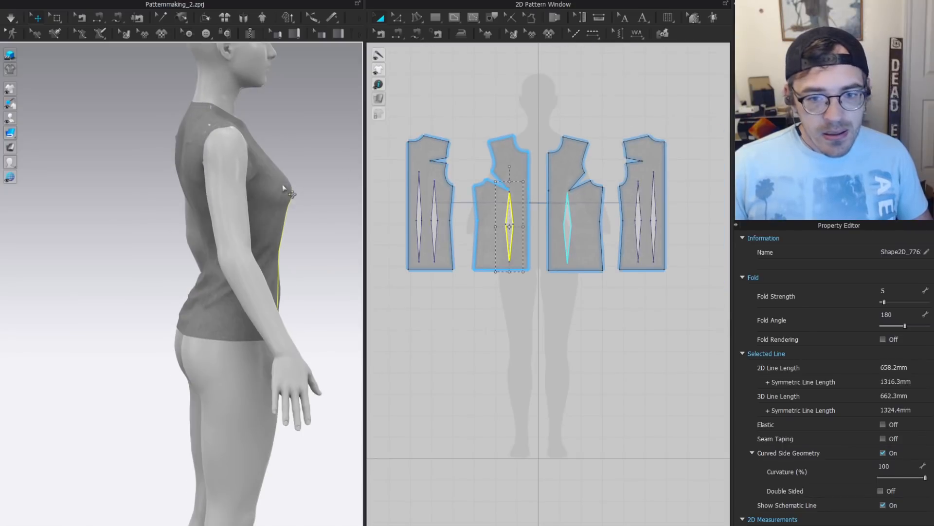
right_drag(284, 189, 174, 199)
middle_drag(265, 240, 245, 235)
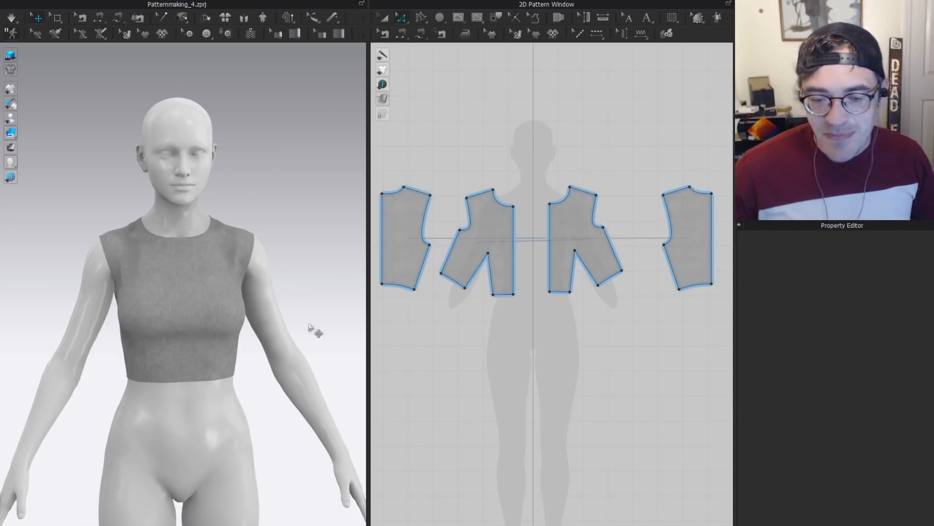
Select the front bodice piece and examine how its draped half follows the bust from the front and at an angle.
scroll(491, 256, up, 2)
scroll(518, 233, down, 3)
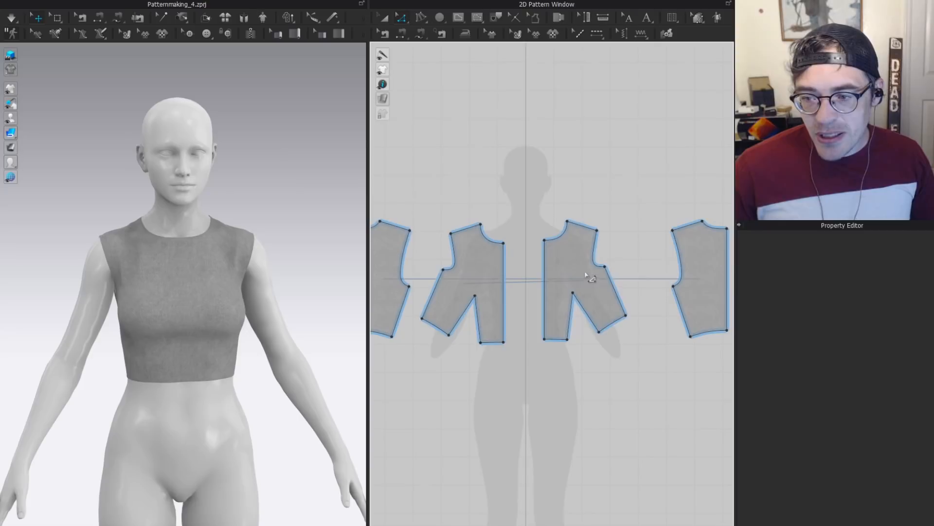
key(a)
click(583, 268)
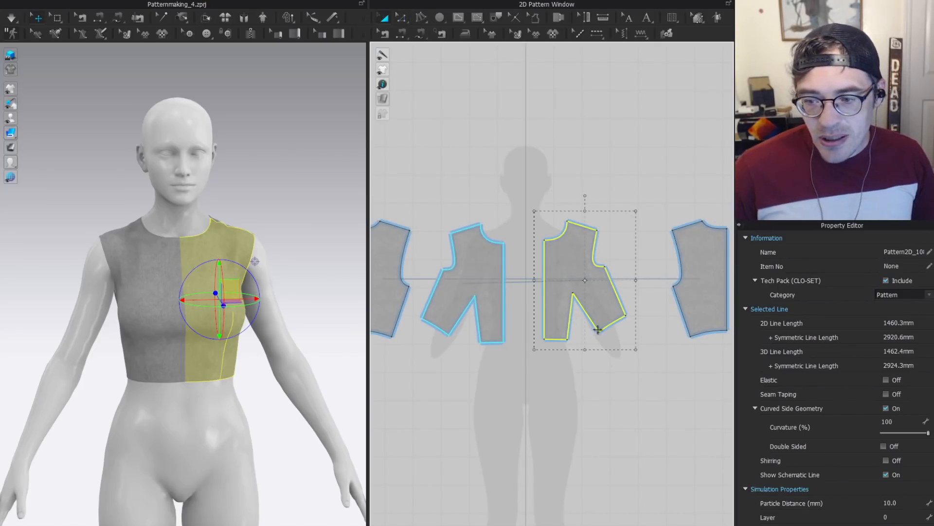
scroll(243, 328, up, 3)
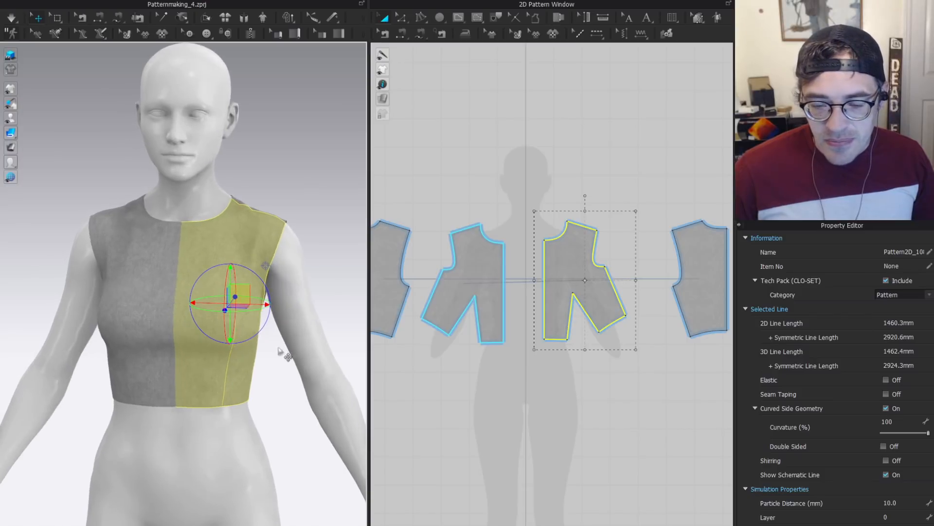
middle_drag(279, 349, 213, 334)
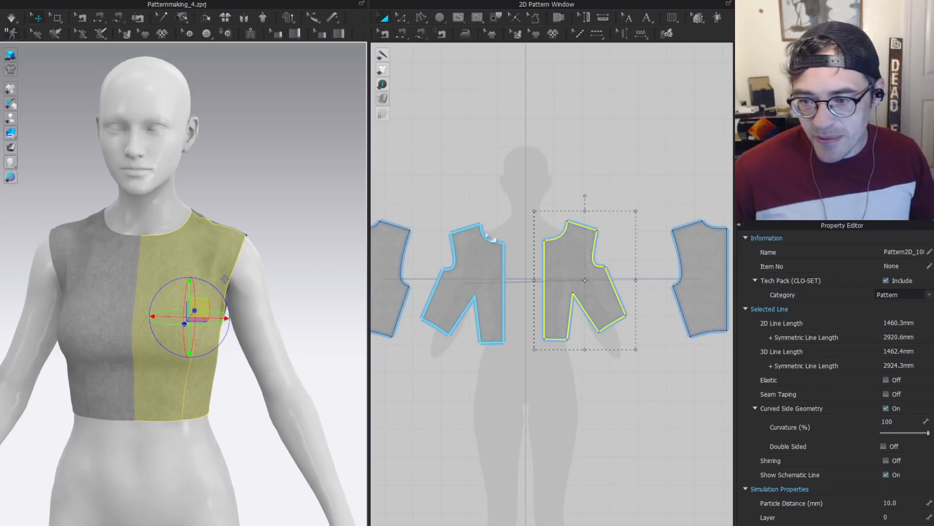
scroll(441, 242, down, 2)
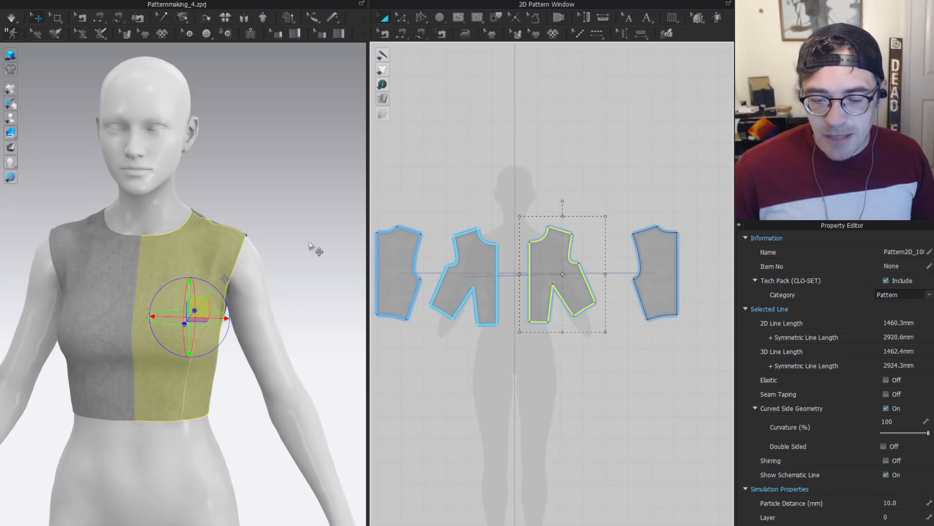
right_drag(269, 337, 217, 315)
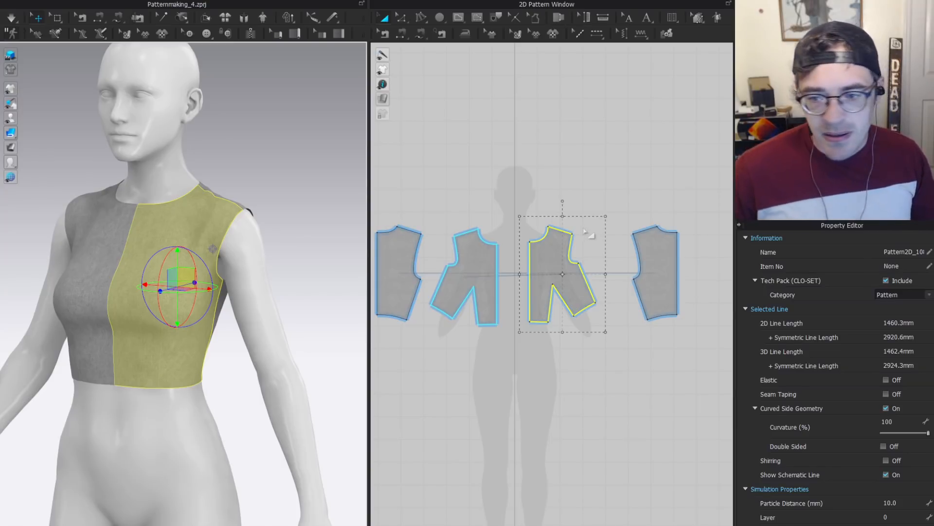
scroll(631, 245, down, 1)
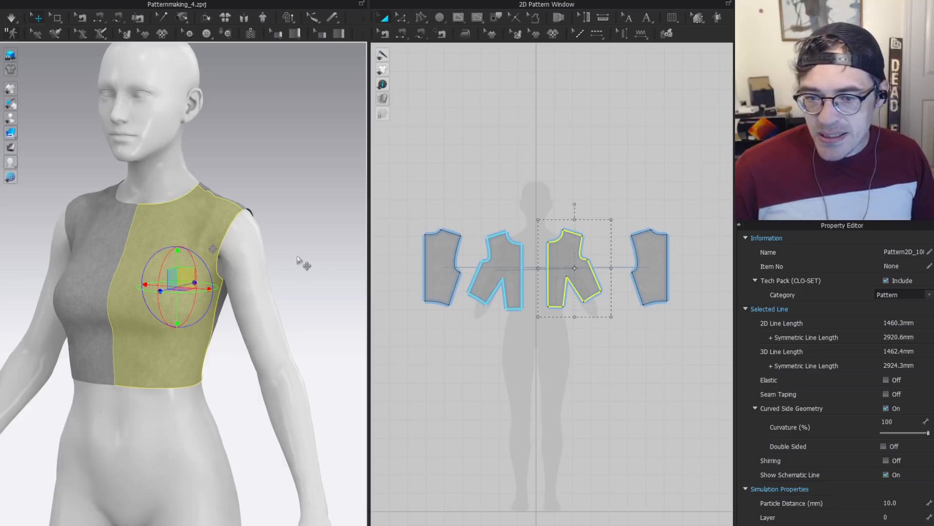
Select the cone-shaped sample and examine its side profile together with its flat notched-circle pattern.
scroll(124, 252, up, 5)
middle_drag(341, 287, 159, 235)
middle_drag(291, 317, 206, 231)
click(239, 274)
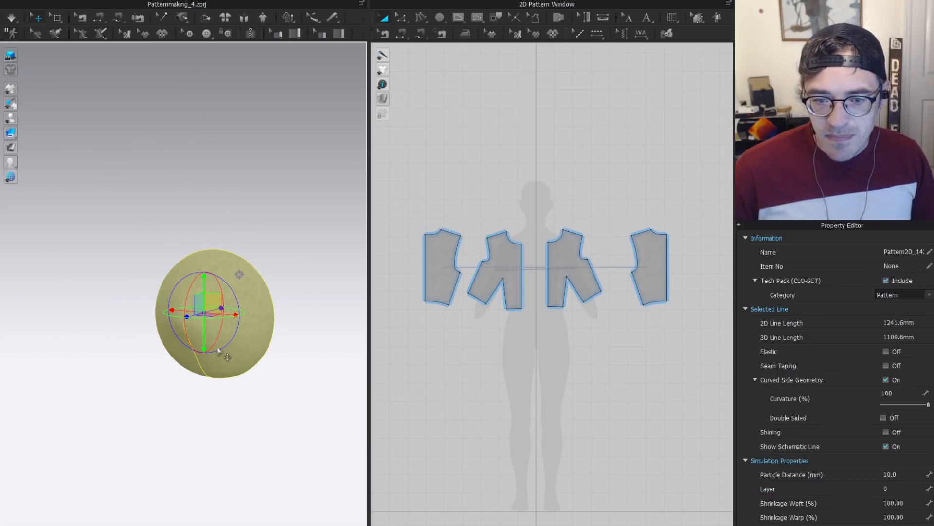
right_drag(217, 282, 189, 347)
scroll(506, 329, down, 2)
right_drag(555, 307, 299, 299)
scroll(553, 302, up, 3)
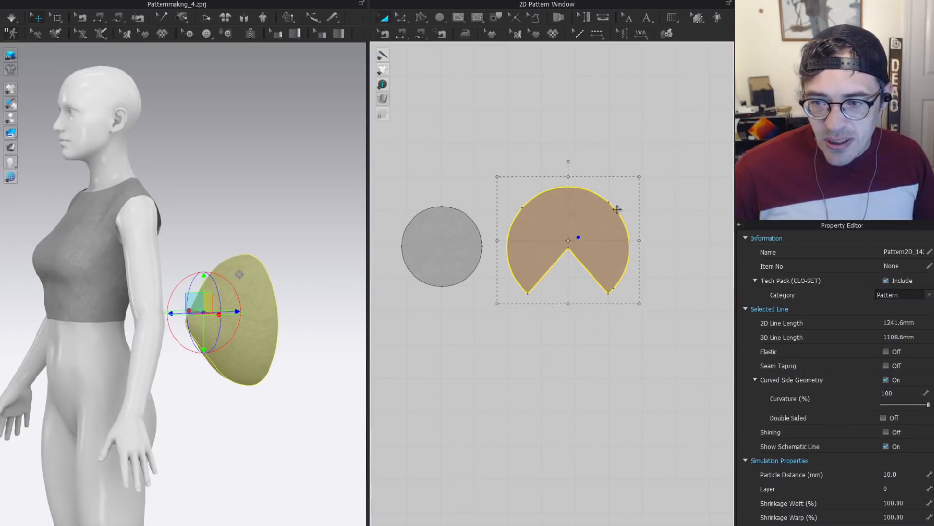
Compare the cone sample's dart and point with the bust shaping of the draped front bodice piece.
key(z)
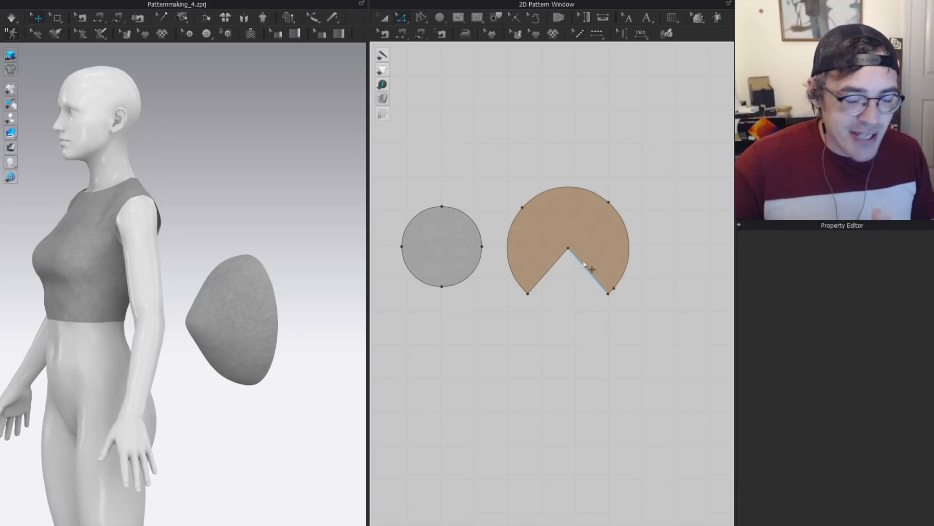
click(238, 287)
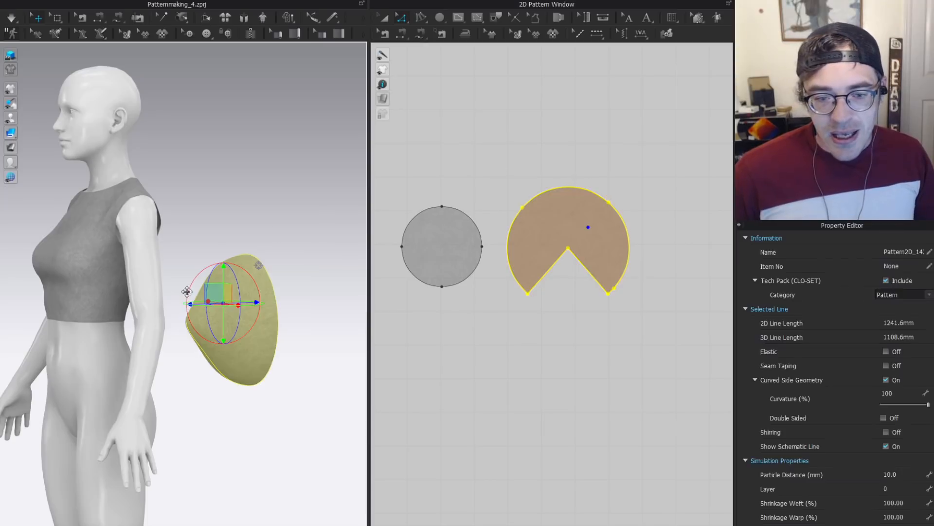
middle_drag(146, 281, 185, 283)
click(138, 266)
right_drag(100, 236, 126, 273)
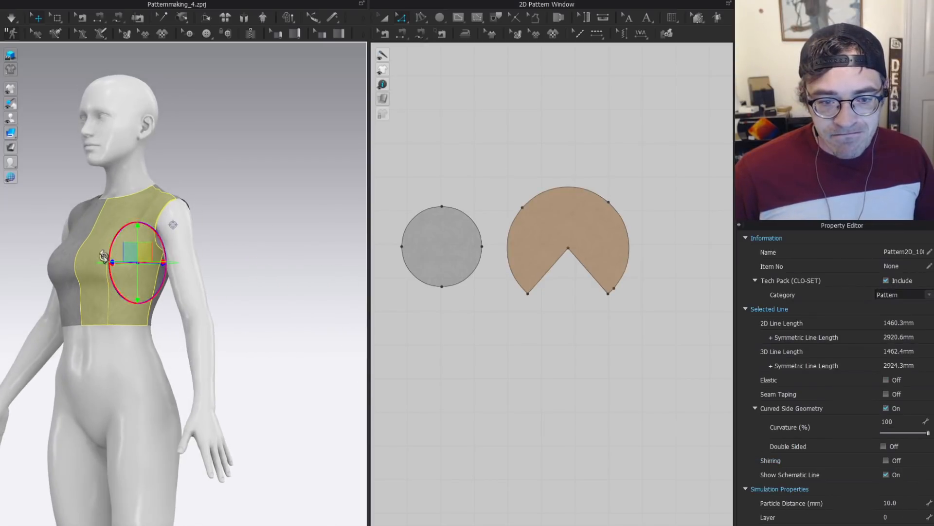
right_drag(237, 258, 260, 263)
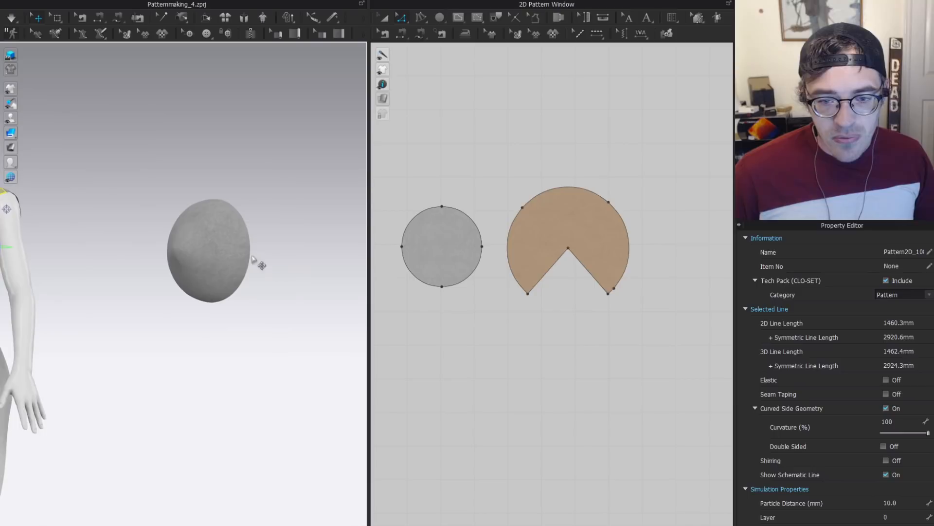
Duplicate the circle and notched-circle pattern pieces together and place the copies diagonally below the originals.
click(237, 248)
key(a)
click(459, 241)
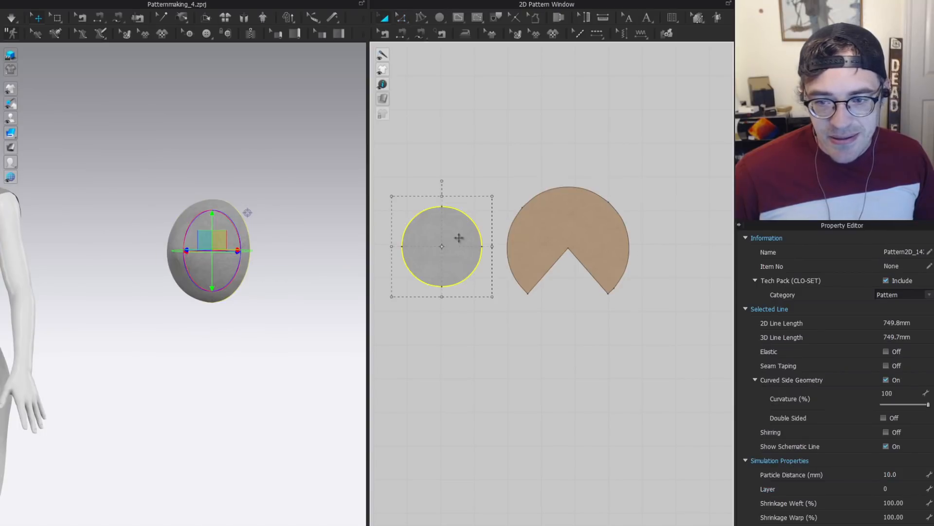
shift+click(551, 231)
middle_drag(550, 232, 463, 282)
key(ctrl+c)
key(ctrl+v)
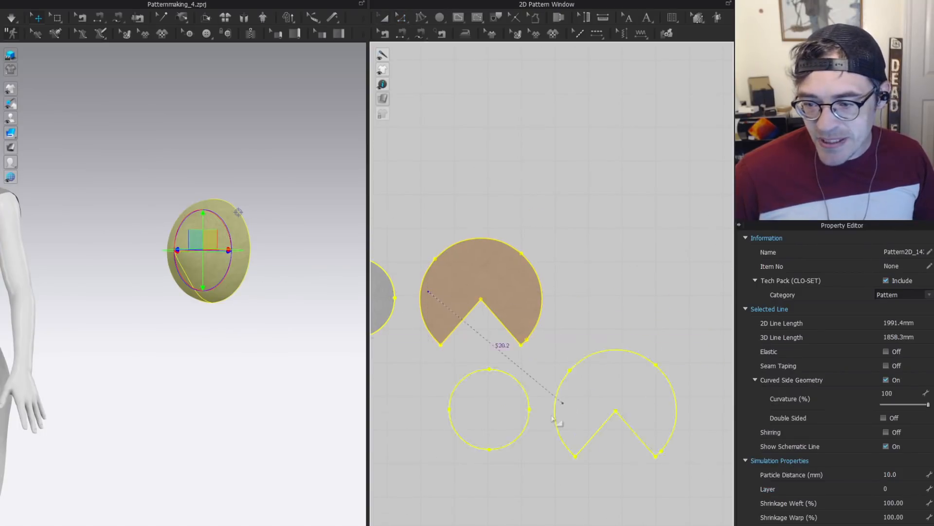
click(303, 321)
Position the duplicated cone beside the original in 3D and rotate it so the pair sits at an angle.
right_drag(264, 238, 296, 317)
drag(336, 408, 254, 306)
right_drag(243, 323, 230, 296)
middle_drag(229, 296, 294, 340)
drag(338, 359, 309, 320)
right_drag(309, 321, 340, 378)
scroll(329, 341, up, 3)
middle_drag(329, 341, 225, 315)
click(274, 287)
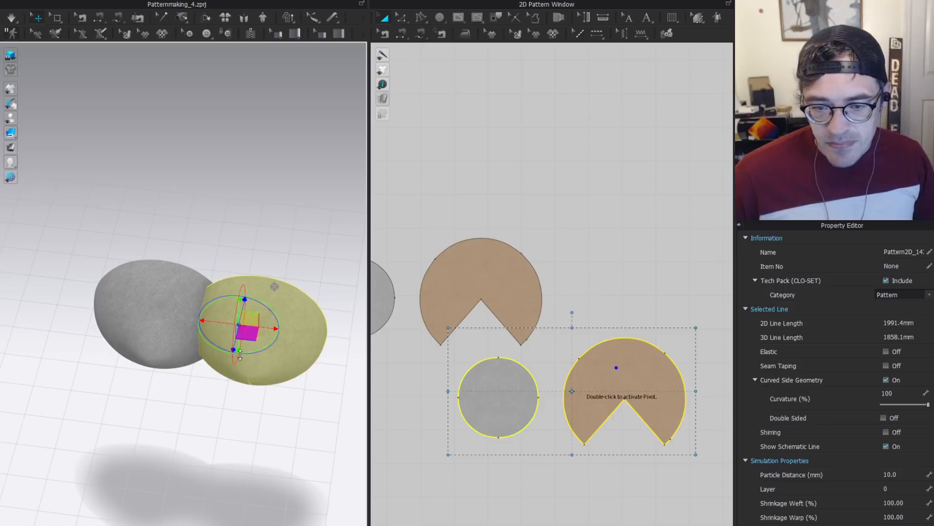
drag(217, 347, 268, 308)
click(207, 244)
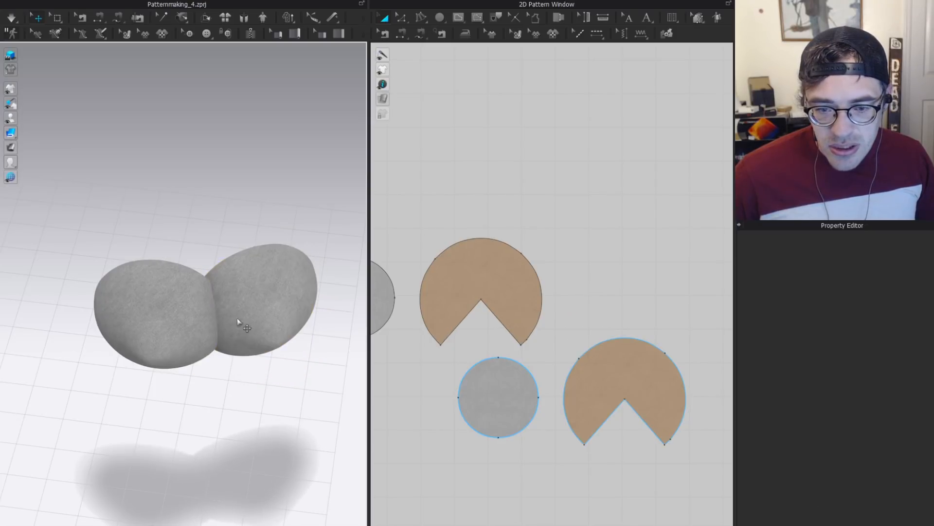
Select the duplicated cone and examine how the two points project when seen from above.
right_drag(223, 232, 260, 373)
click(289, 372)
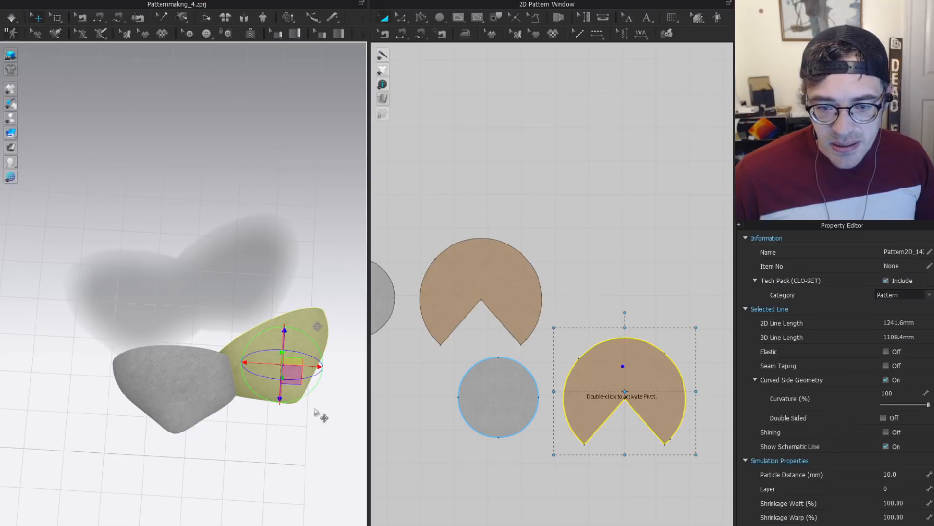
scroll(256, 372, down, 3)
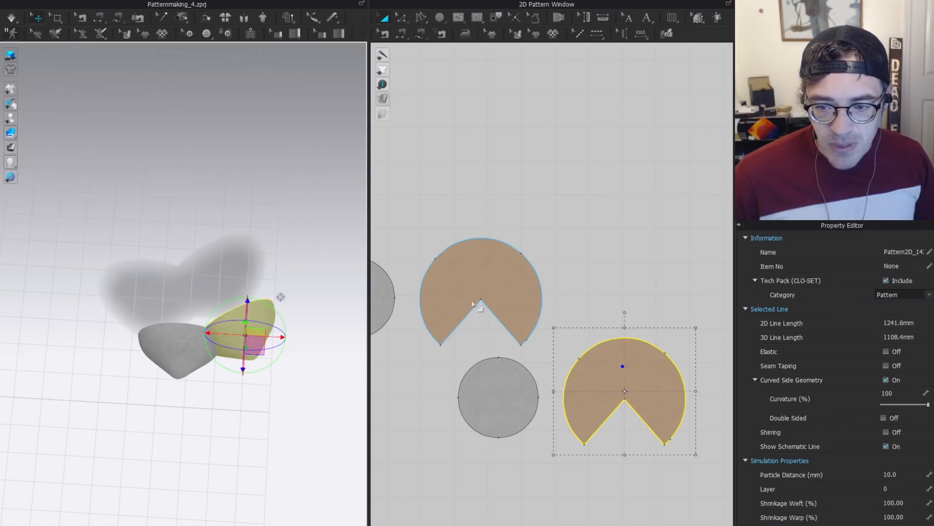
right_drag(142, 345, 125, 264)
Examine the draped bodice from the front, side and back, selecting its front and back pieces.
key(2)
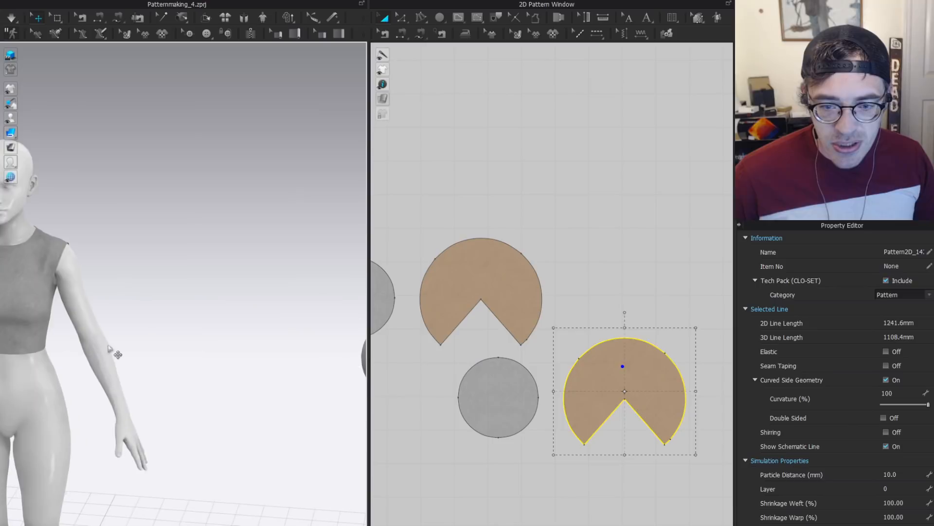
click(119, 283)
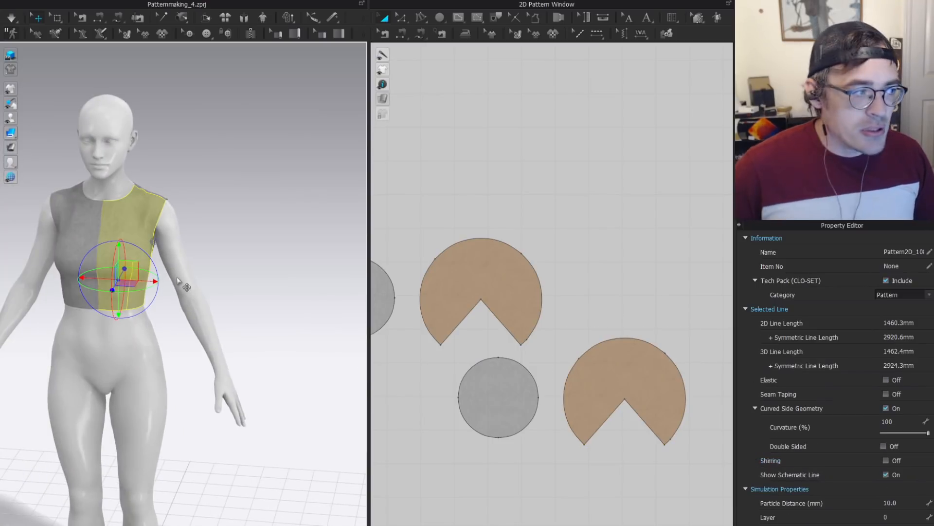
click(92, 230)
right_drag(207, 217, 98, 232)
scroll(221, 418, up, 3)
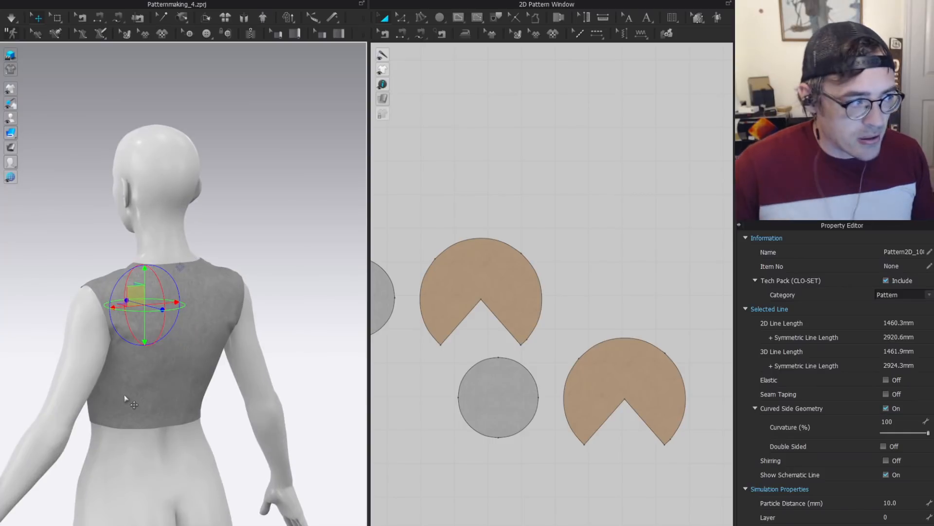
scroll(149, 405, up, 3)
right_drag(152, 407, 274, 237)
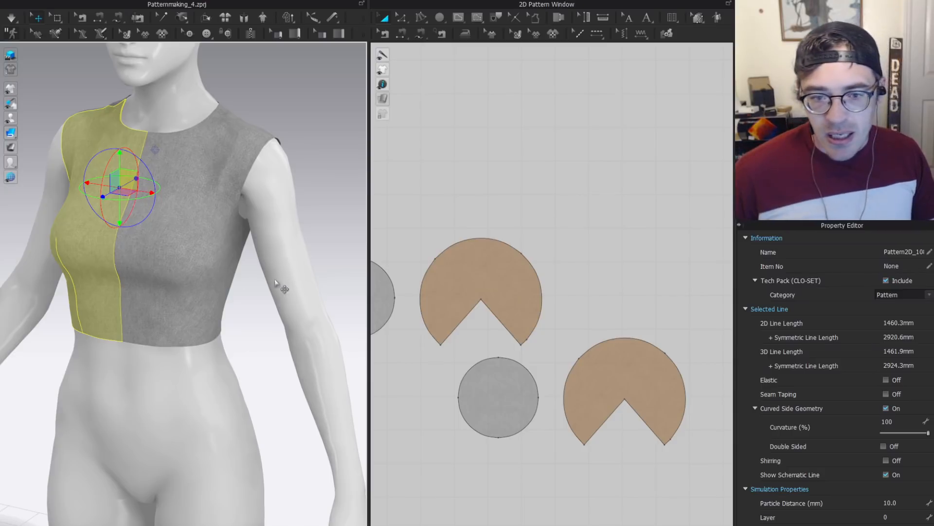
right_drag(282, 287, 132, 311)
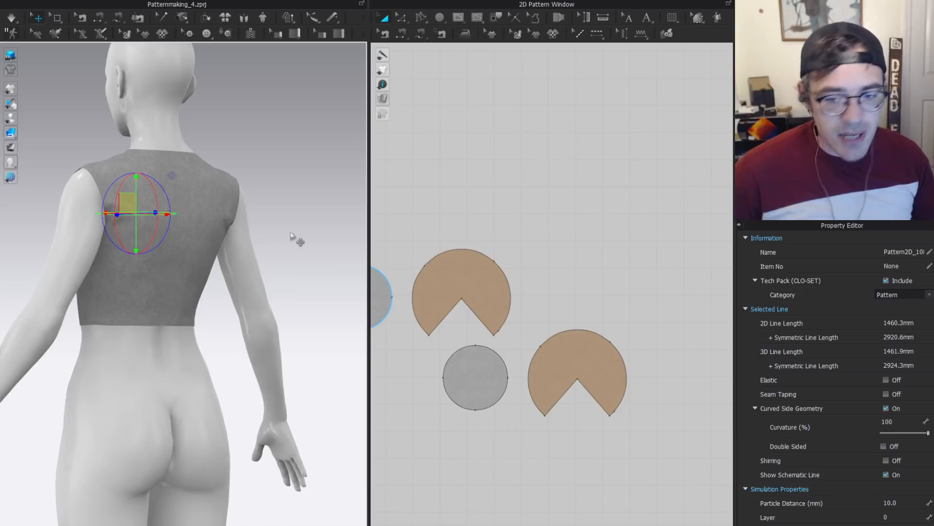
click(186, 278)
scroll(165, 282, down, 3)
key(0)
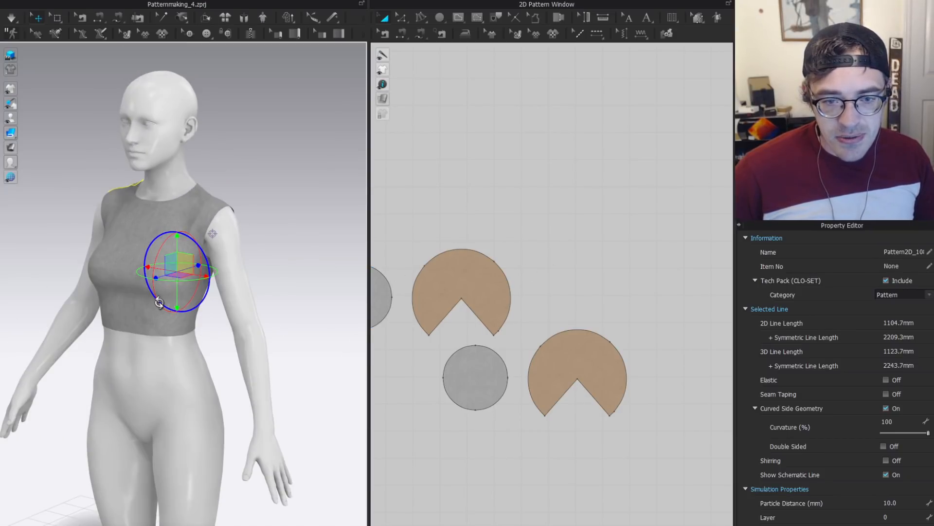
Delete the duplicated circle and notched-circle pattern pieces.
scroll(527, 335, down, 6)
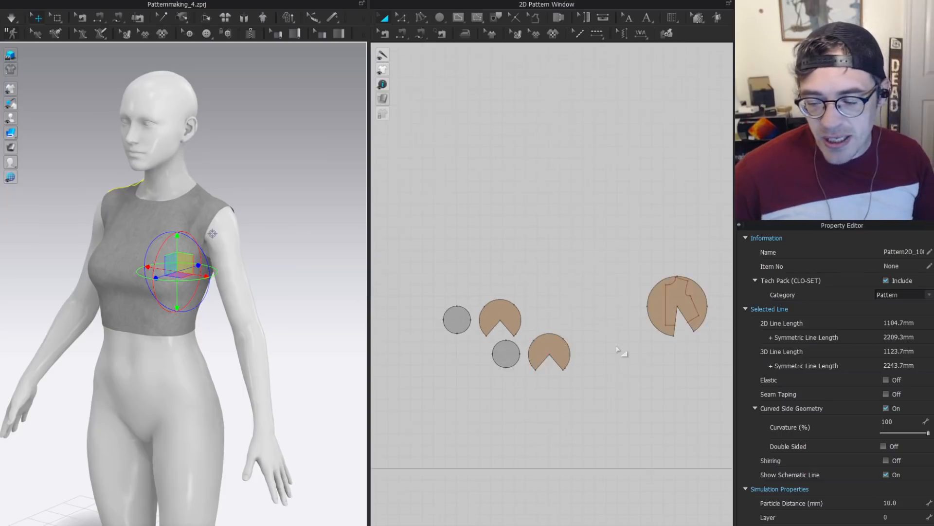
scroll(533, 357, up, 5)
scroll(502, 340, up, 3)
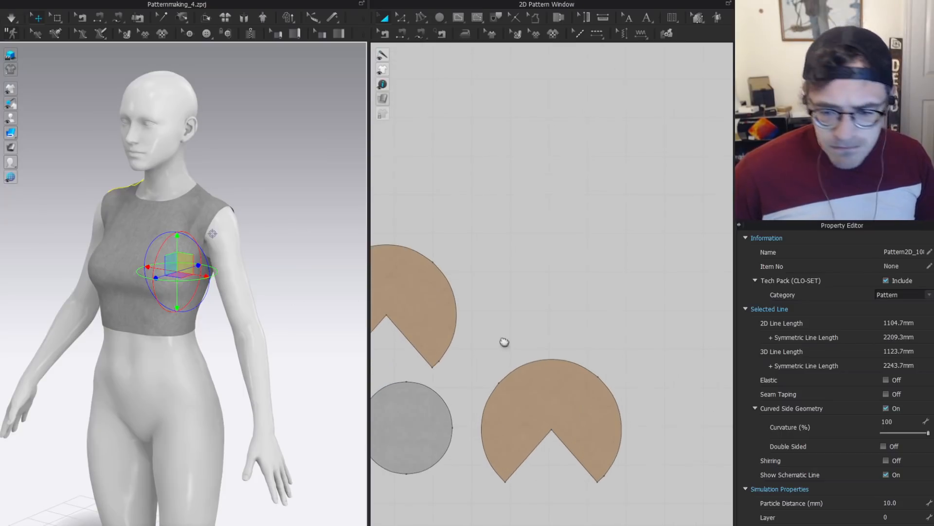
middle_drag(503, 340, 501, 271)
scroll(505, 274, down, 4)
click(506, 274)
middle_drag(482, 349, 501, 352)
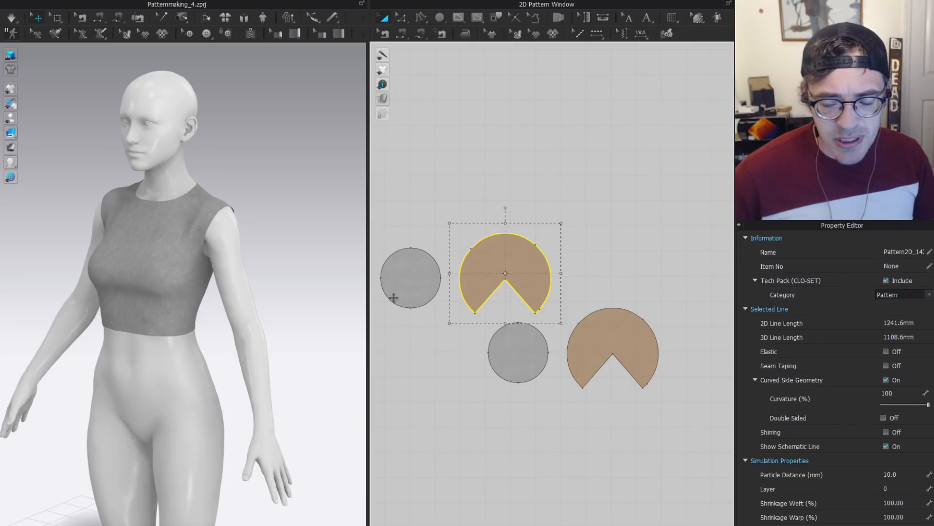
click(620, 342)
shift+click(537, 355)
key(Delete)
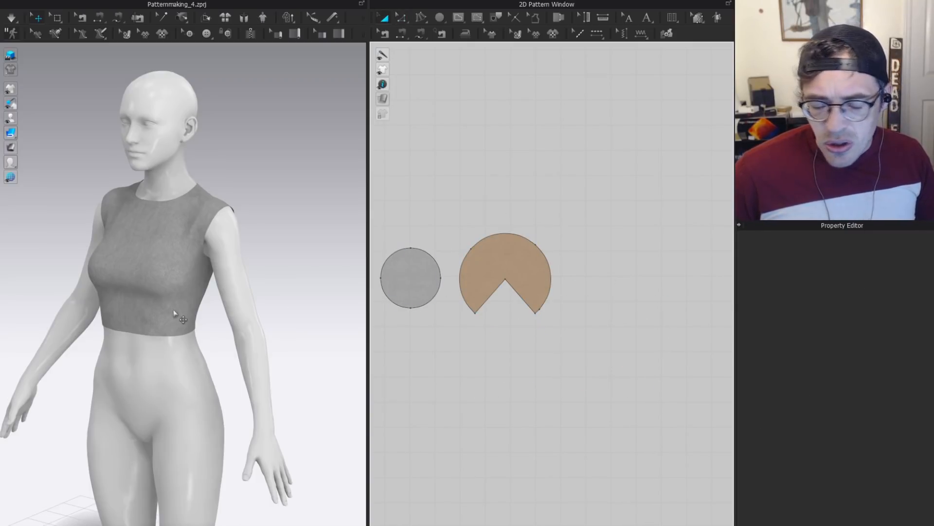
Bring up the dart location chart in XnView, examine the dart positions around the bust point, and return to the patterns.
scroll(199, 316, down, 1)
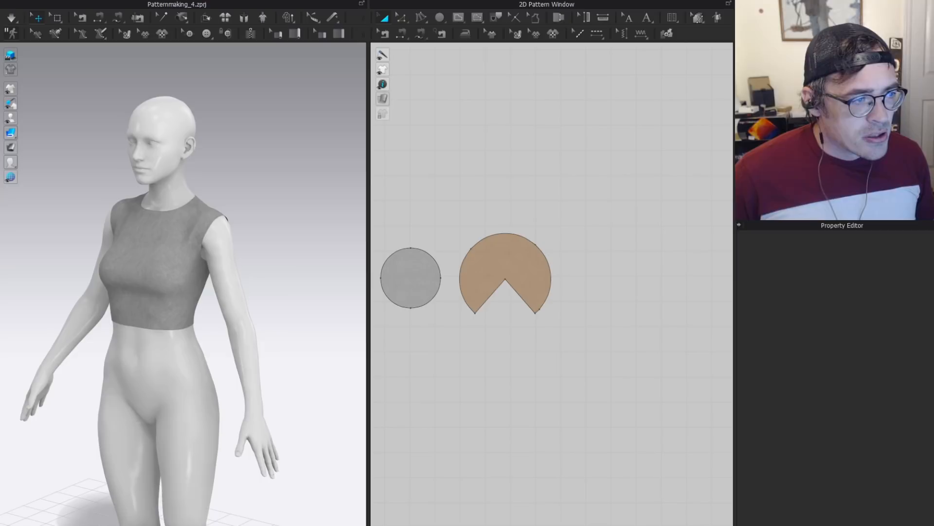
drag(3, 77, 512, 92)
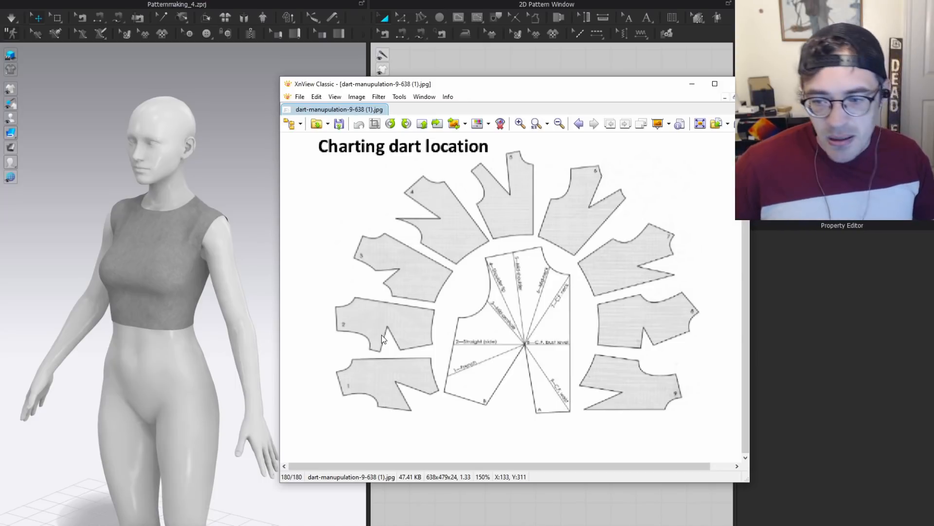
scroll(524, 359, up, 1)
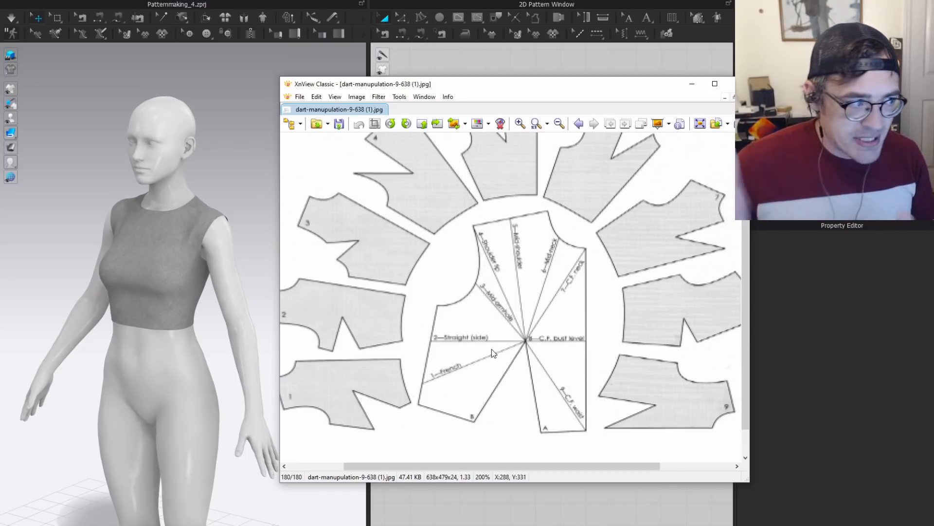
scroll(486, 266, down, 1)
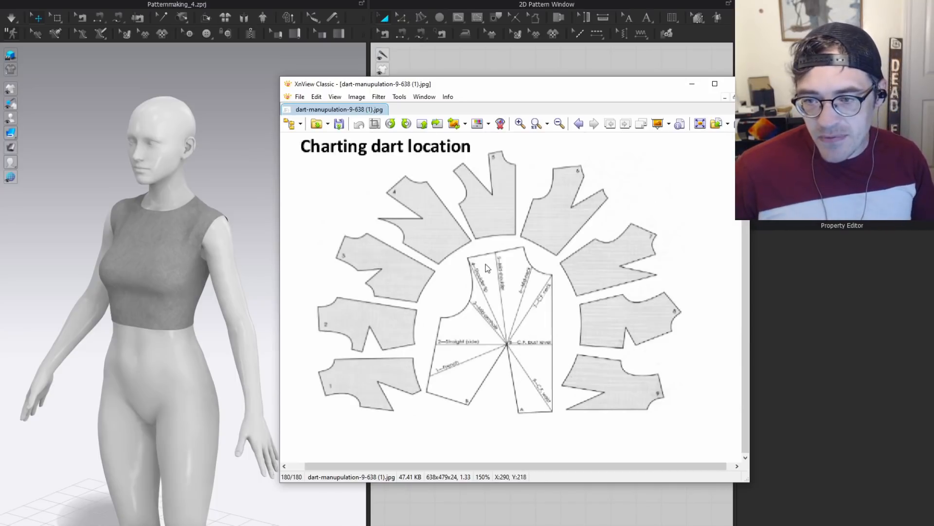
drag(651, 86, 0, 86)
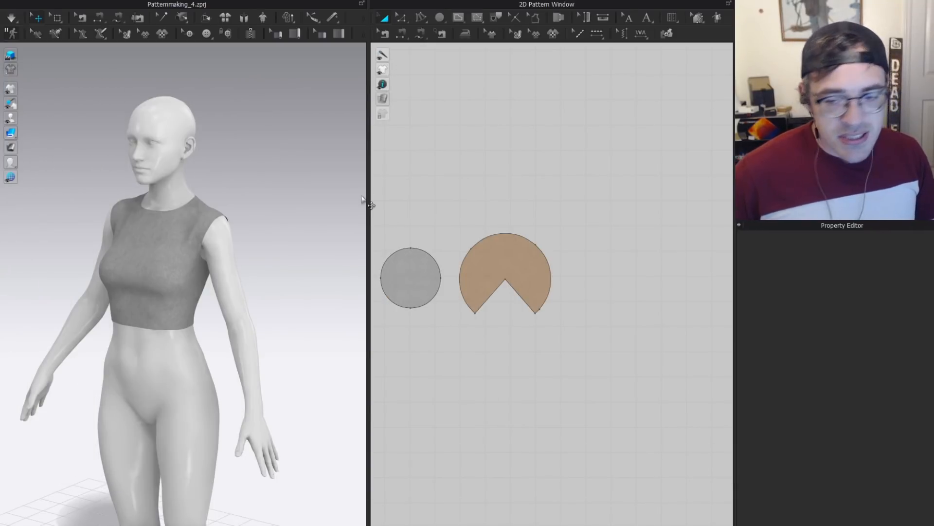
scroll(461, 229, down, 2)
scroll(443, 253, up, 4)
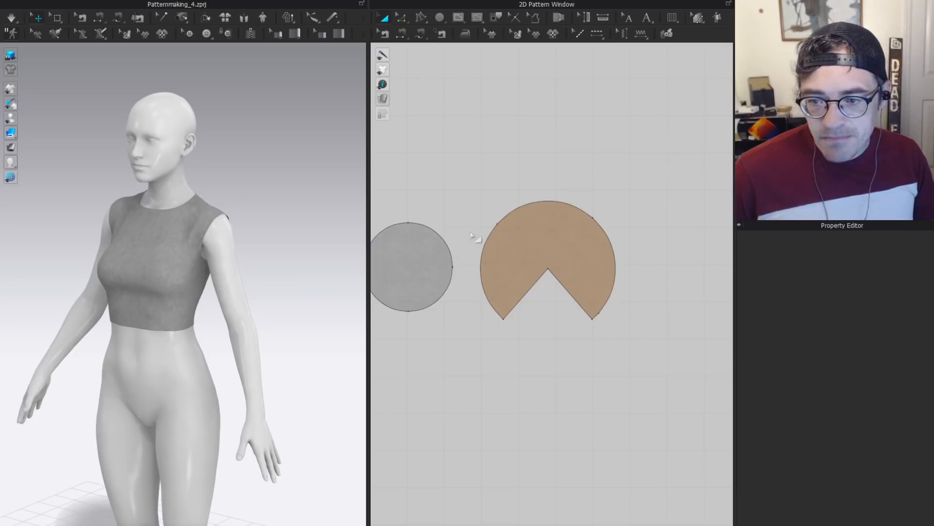
Draw a straight internal line about 171 mm long from the notch's apex toward the upper arc of the notched circle.
scroll(271, 265, up, 5)
click(340, 359)
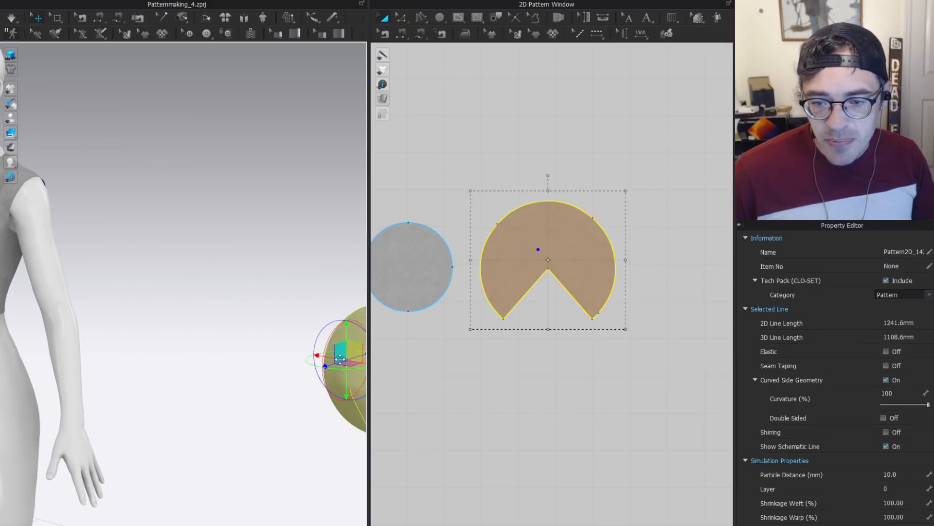
middle_drag(335, 313, 252, 278)
scroll(579, 271, up, 3)
key(g)
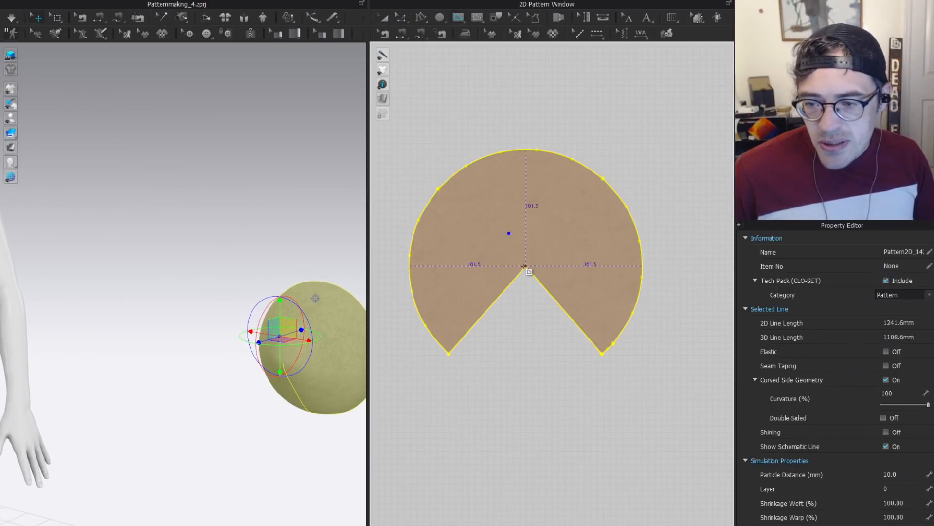
click(526, 266)
double_click(553, 160)
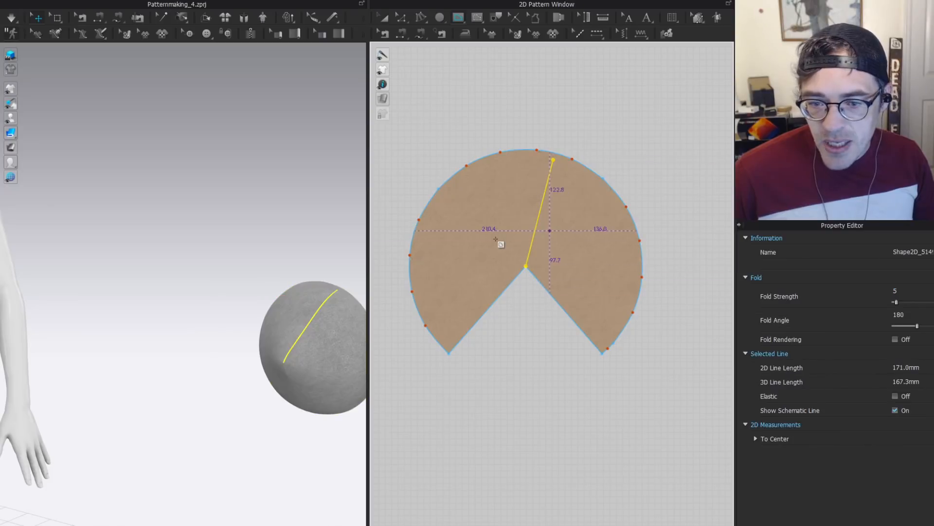
Extend the internal line to the circle's outline and cut the pattern into two pieces along it.
key(z)
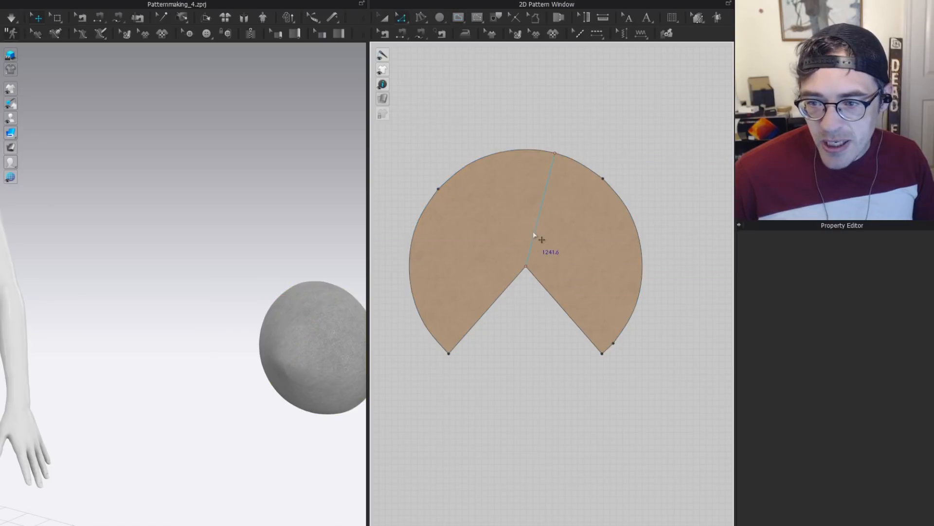
click(534, 235)
middle_drag(595, 222, 533, 214)
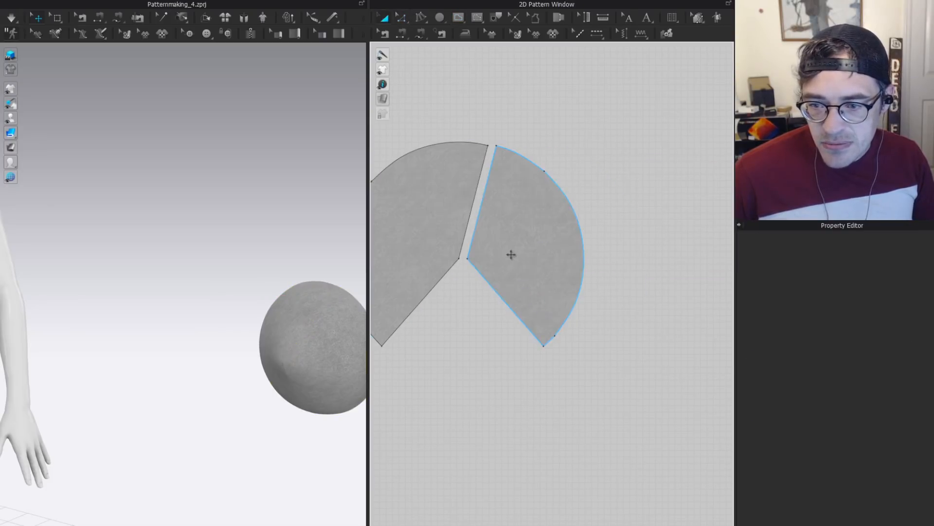
click(512, 255)
Merge the two pieces along the old notch's edges, then select the merged piece and examine its cone.
key(z)
click(431, 291)
shift+click(494, 290)
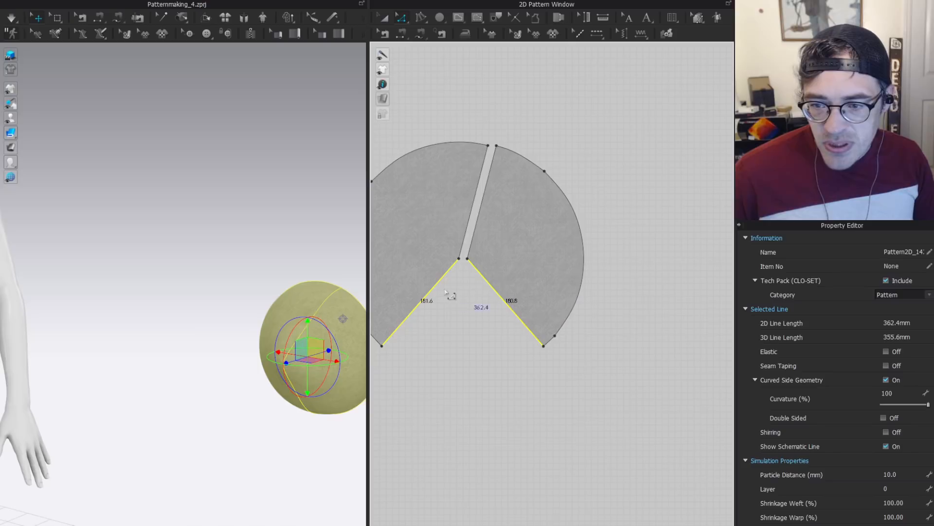
right_click(439, 282)
click(471, 384)
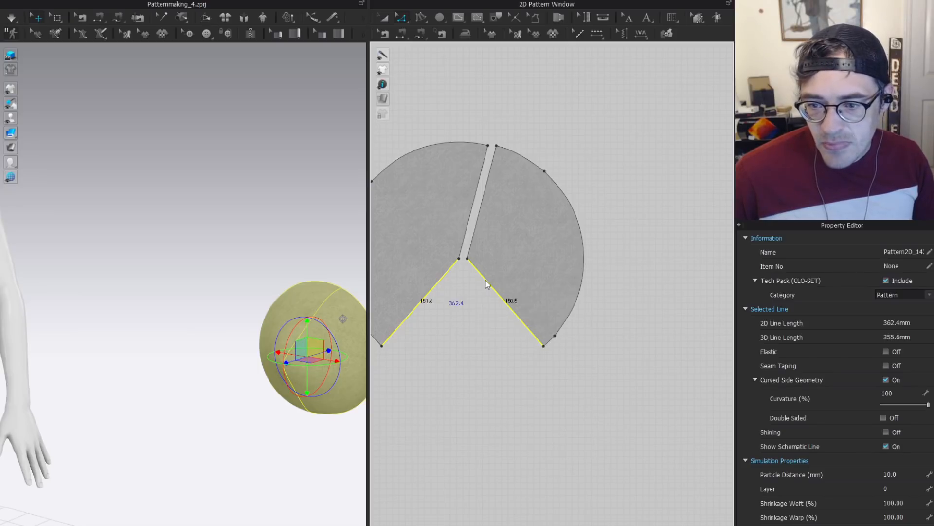
scroll(471, 298, down, 4)
key(a)
click(483, 296)
right_drag(272, 346, 311, 338)
middle_drag(311, 338, 261, 244)
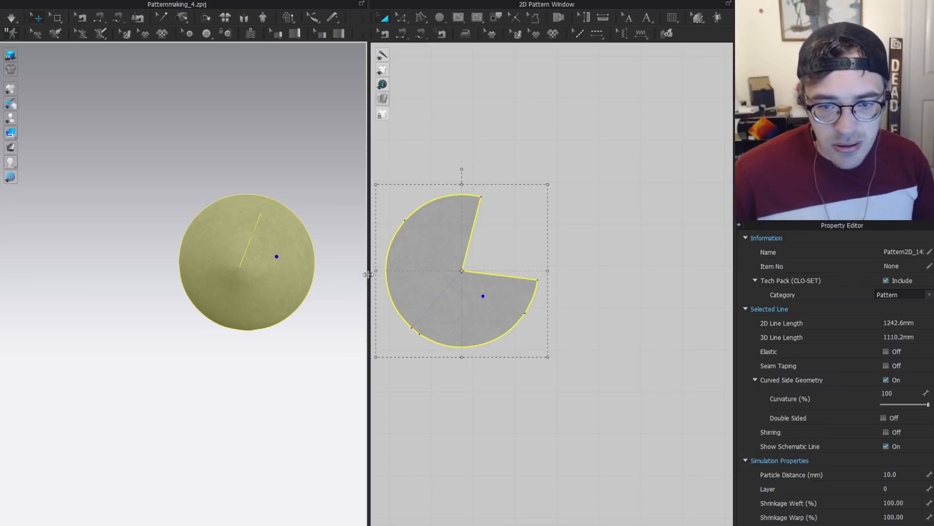
Draw a zigzag internal line from near the upper arc to the dart apex, with segments of about 132, 82 and 76 mm.
key(g)
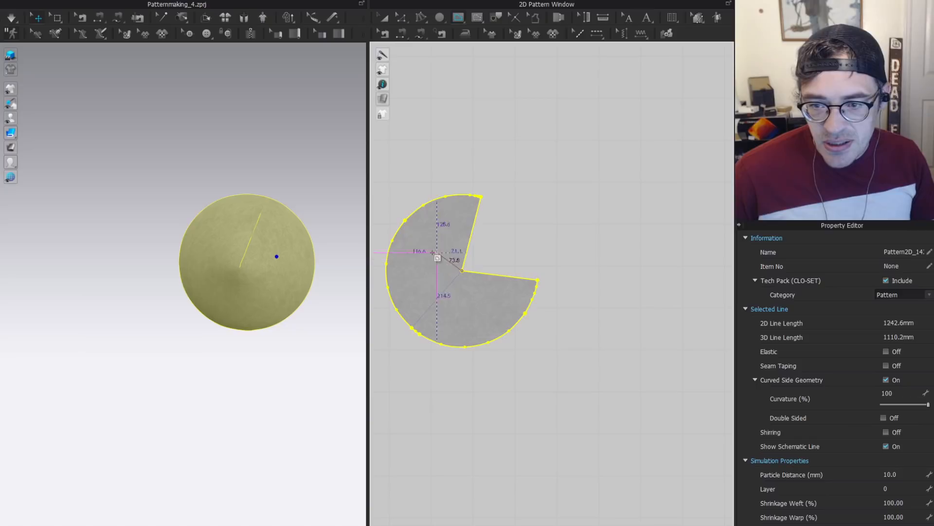
key(z)
scroll(442, 217, up, 3)
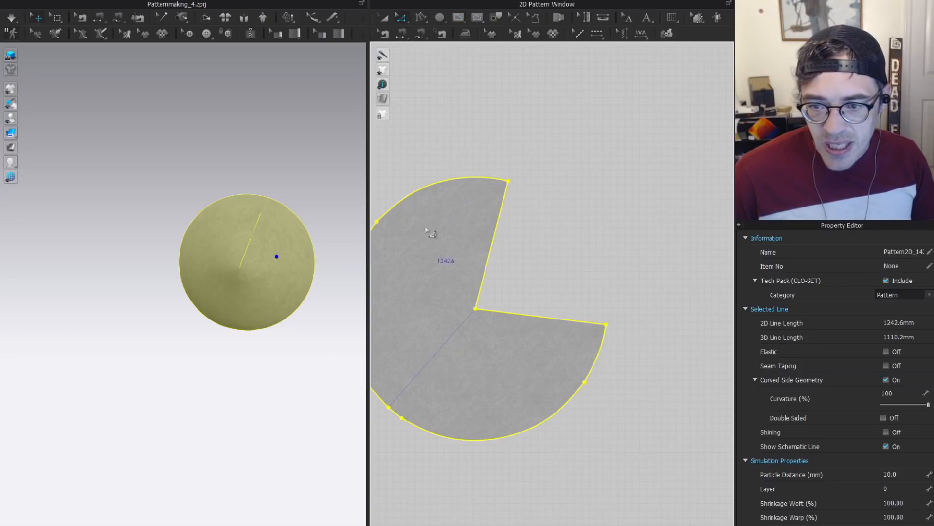
key(g)
click(424, 195)
click(377, 277)
click(435, 270)
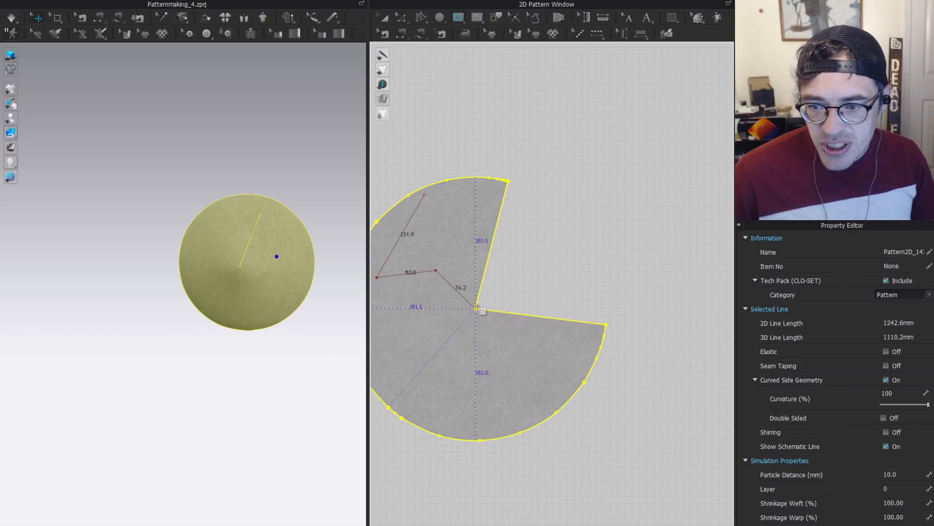
Extend the zigzag line's outer end to the pattern outline and cut the section free along the line.
key(z)
right_click(425, 195)
click(460, 223)
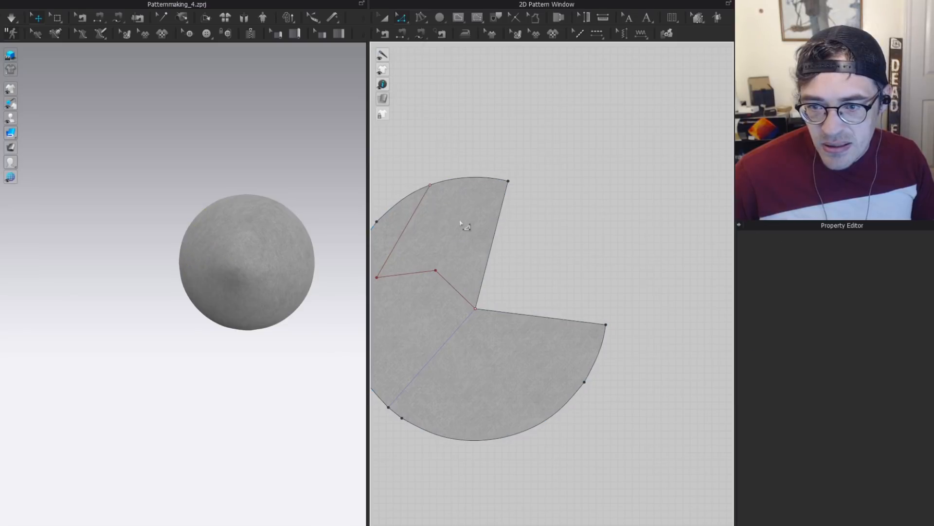
double_click(450, 284)
right_click(450, 284)
click(493, 261)
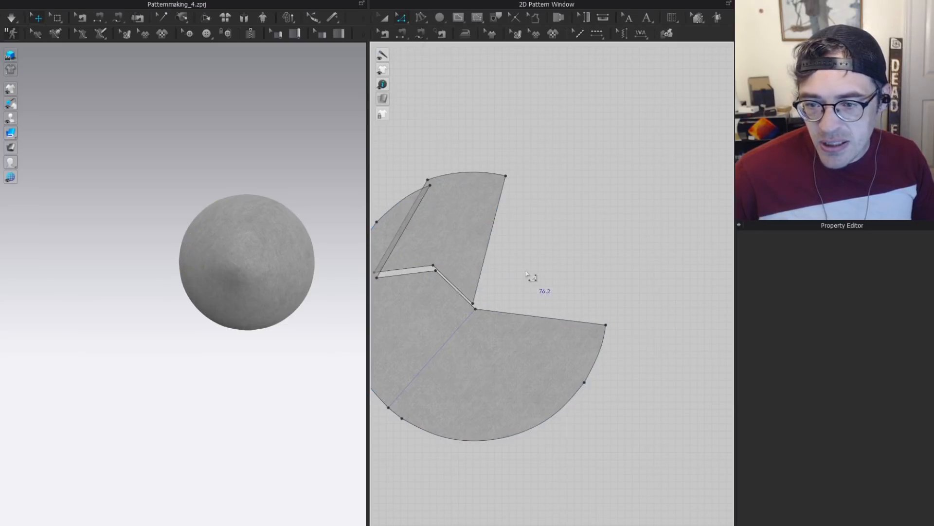
Merge the cut-out section onto the main piece along the straight edges of the dart opening and select the result.
double_click(524, 319)
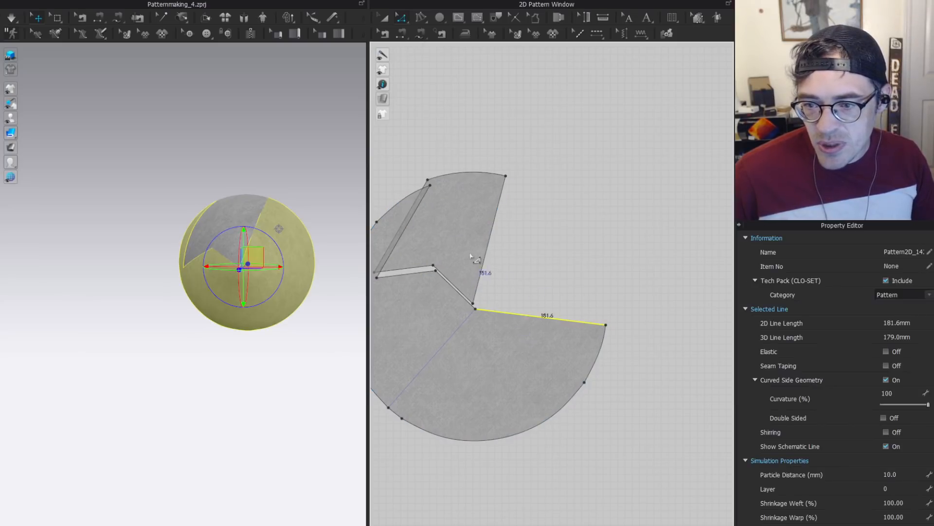
right_click(525, 319)
click(573, 419)
key(a)
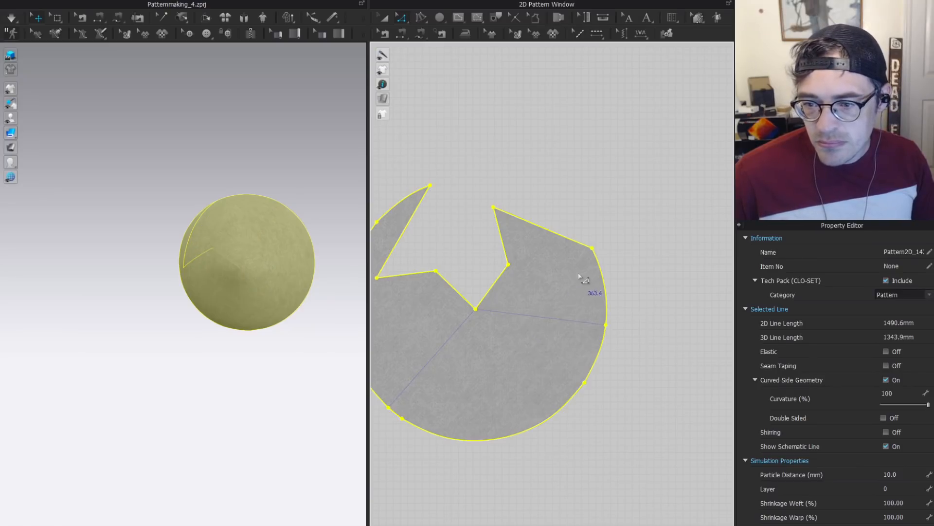
click(470, 224)
Examine the shape of the zigzag-dart cone in 3D and compare it with the draped bodice on the avatar.
click(270, 285)
right_drag(211, 243, 188, 220)
scroll(476, 258, down, 5)
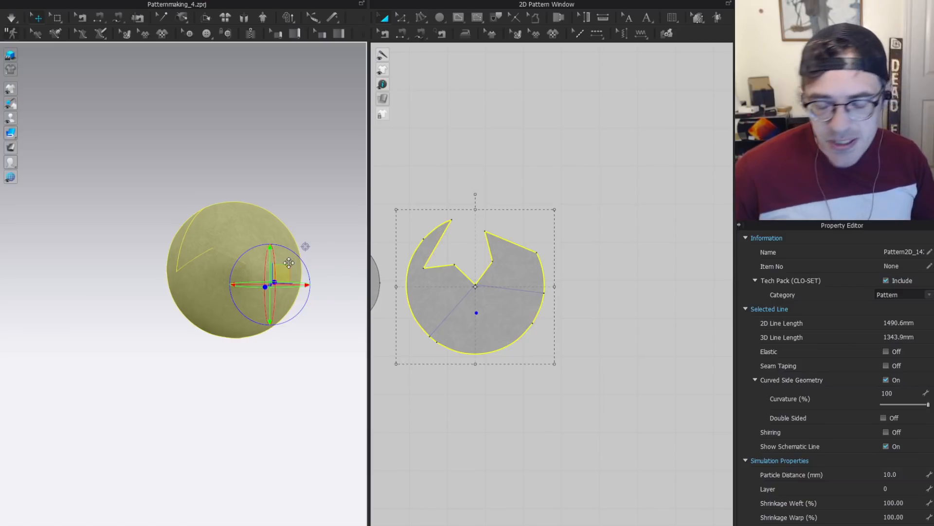
scroll(253, 255, down, 3)
middle_drag(71, 240, 218, 205)
scroll(218, 205, down, 3)
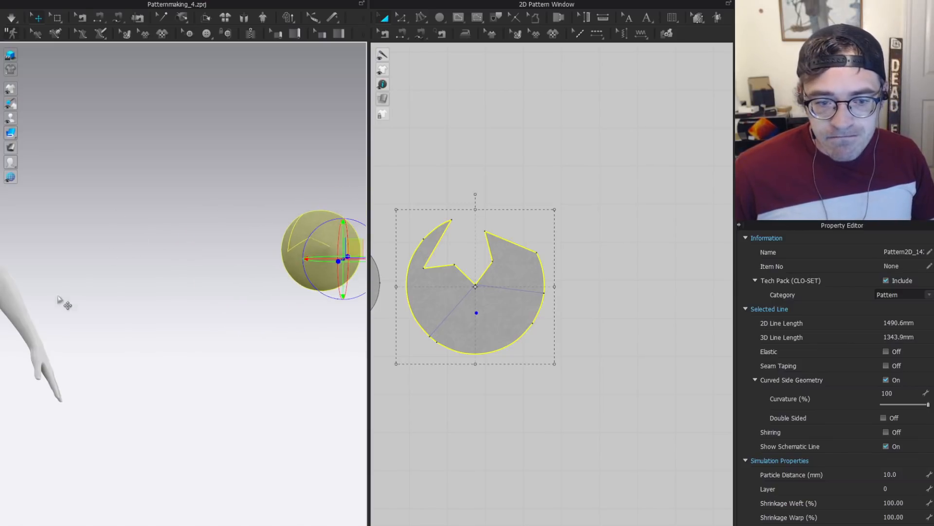
middle_drag(184, 259, 150, 246)
scroll(150, 245, down, 2)
middle_drag(73, 251, 319, 245)
middle_drag(241, 215, 115, 233)
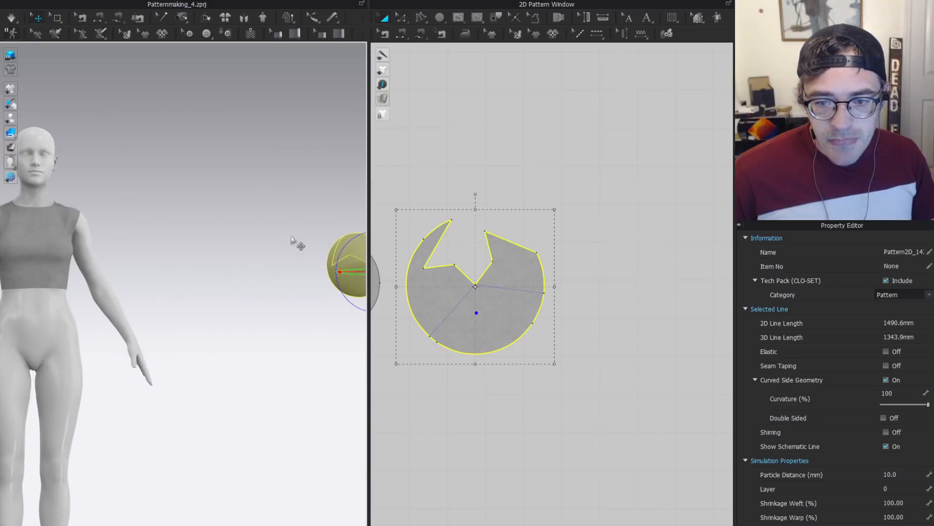
Bring up the dart location chart in XnView over the patterns, examine the dart positions, and move it out of view.
key(z)
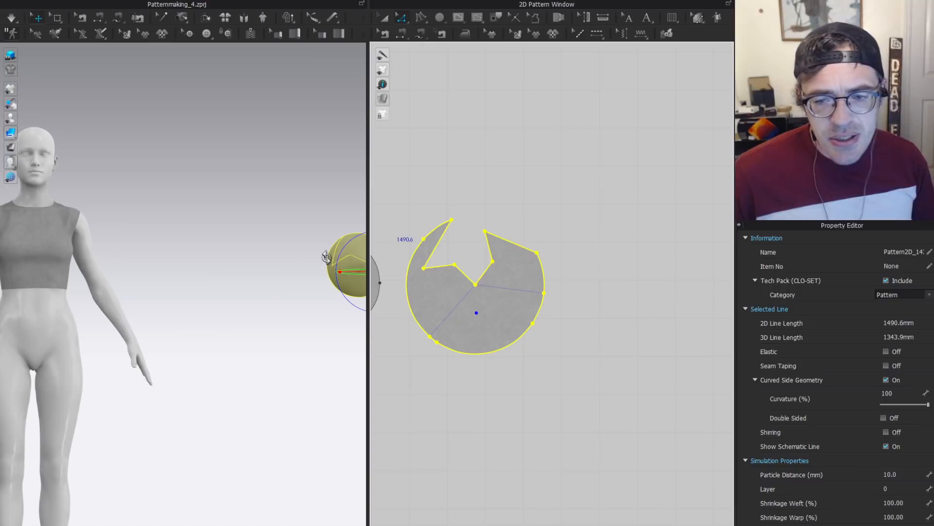
right_drag(81, 248, 147, 266)
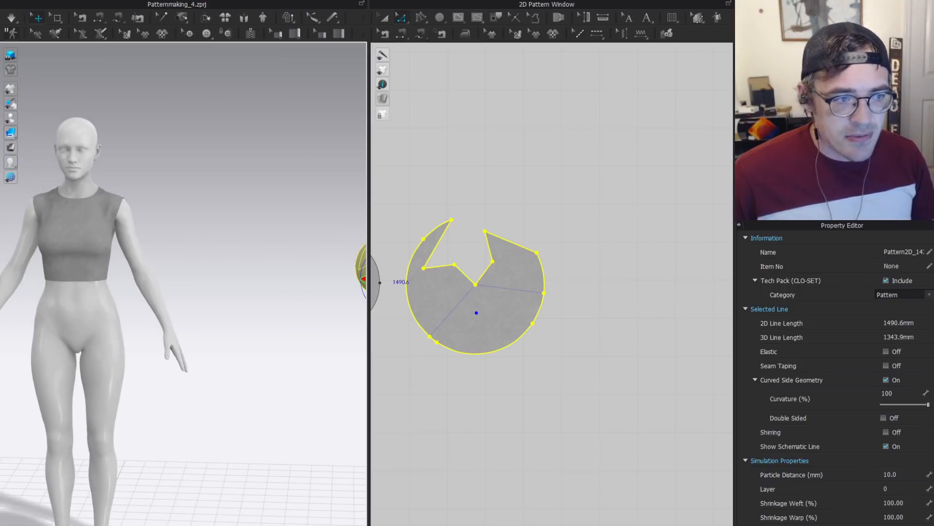
key(a)
key(alt+Tab)
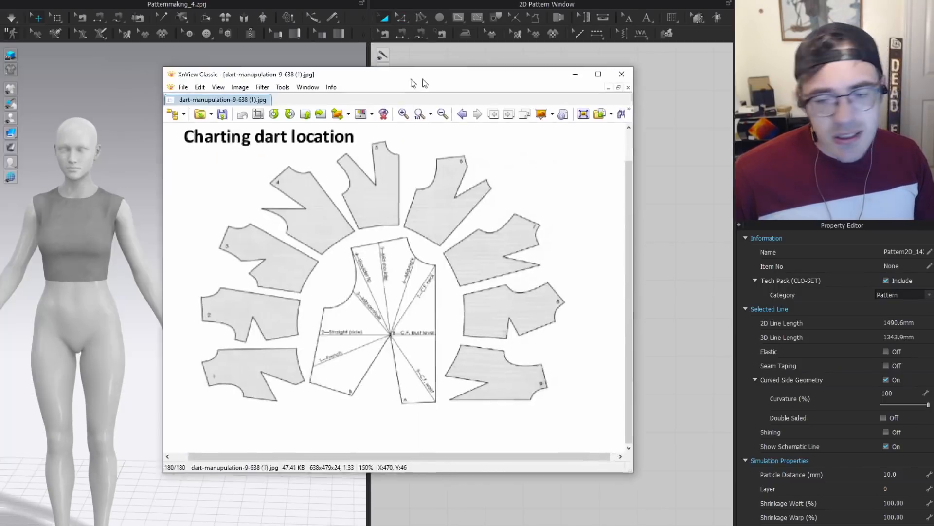
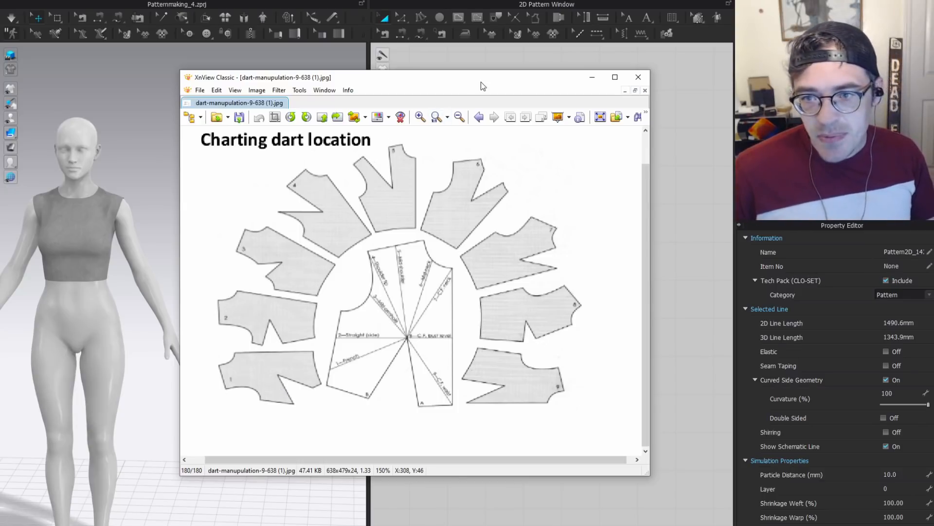
drag(481, 81, 0, 83)
Examine the bodice's front bust area in 3D, selecting one front half, and locate the sample circles among the patterns.
scroll(158, 218, down, 3)
middle_drag(299, 229, 206, 211)
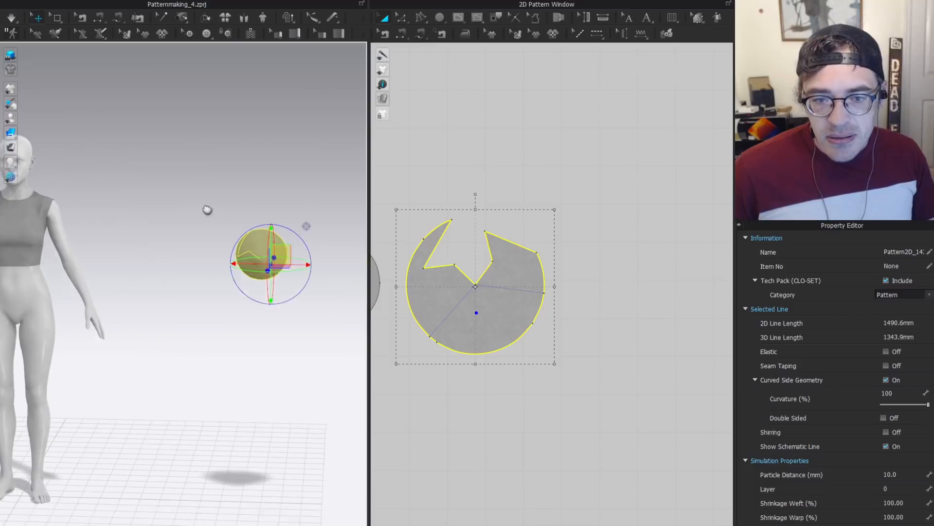
middle_drag(132, 274, 296, 284)
scroll(177, 222, up, 5)
click(225, 186)
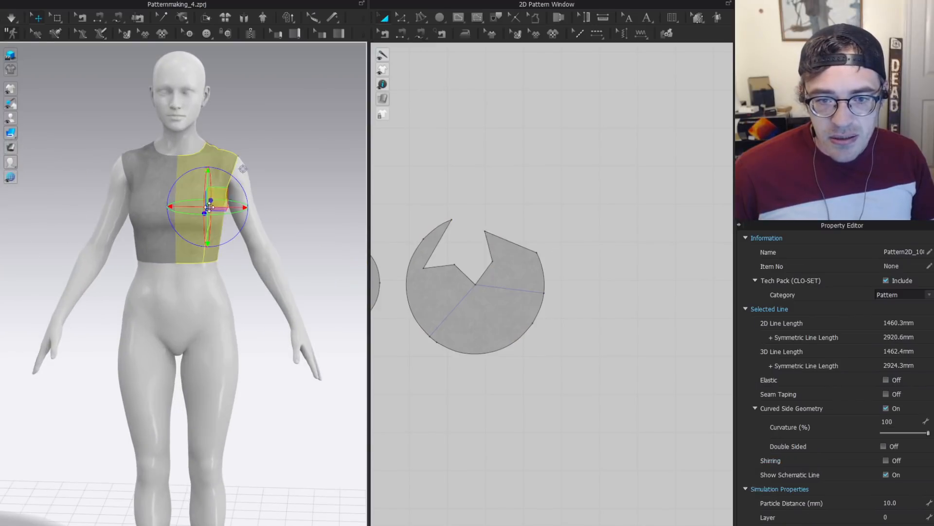
right_drag(214, 198, 432, 215)
scroll(433, 215, down, 2)
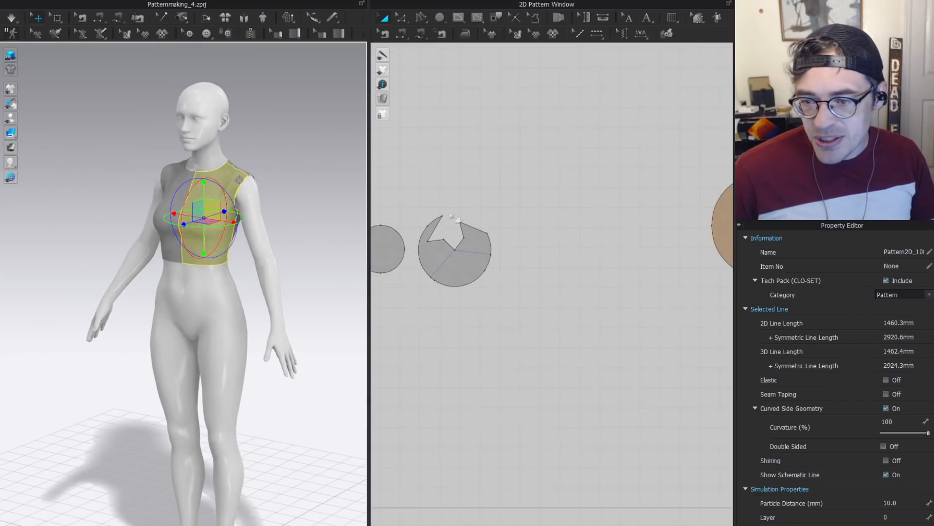
scroll(260, 214, up, 4)
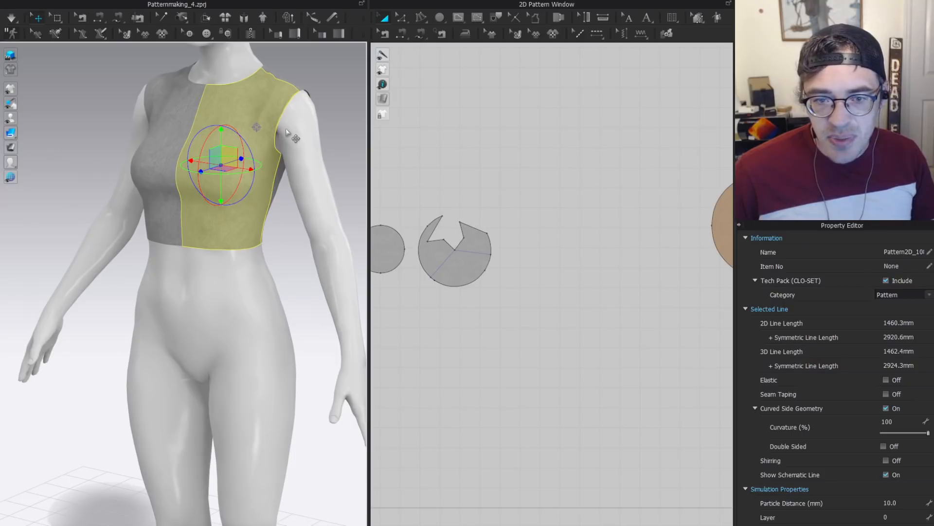
middle_drag(413, 232, 530, 219)
scroll(572, 222, down, 3)
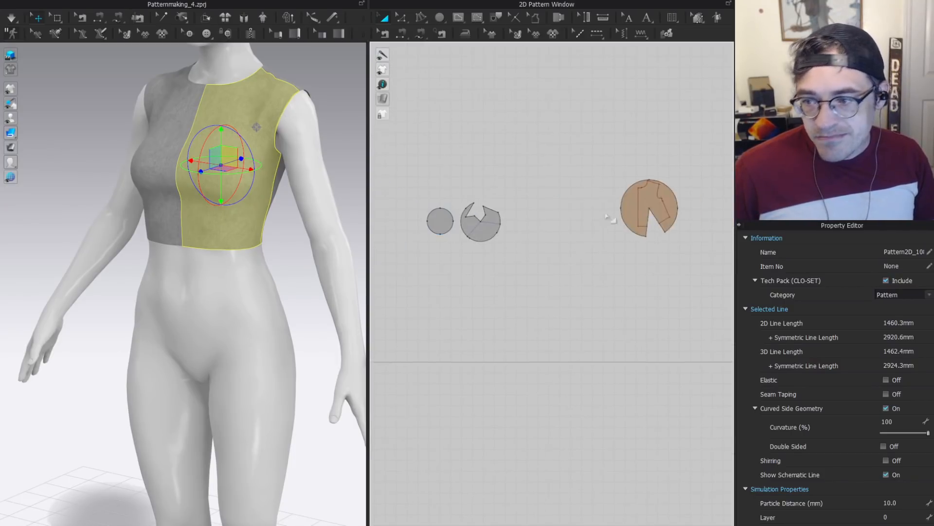
Select the large notched circle containing the bodice outline and move its 3D cone closer to the avatar.
click(655, 201)
scroll(284, 217, down, 4)
middle_drag(332, 166, 28, 153)
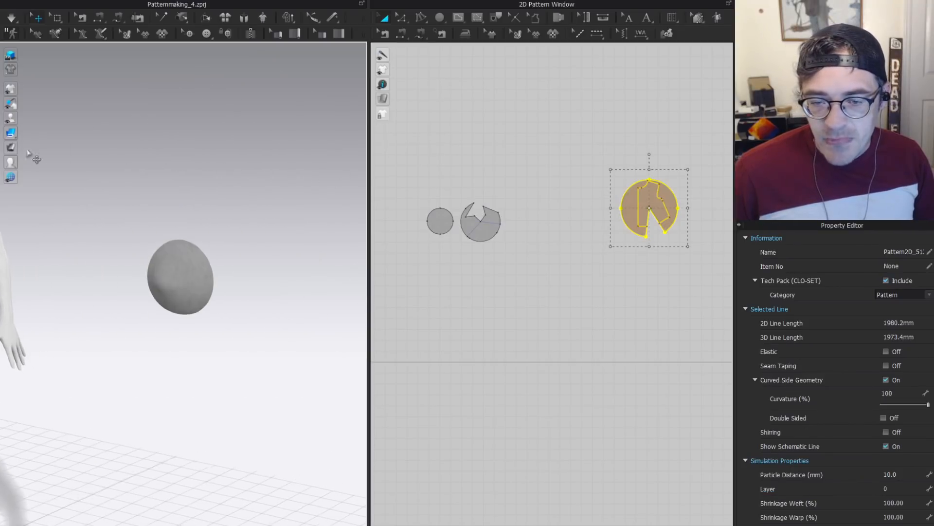
scroll(242, 229, down, 3)
middle_drag(254, 220, 90, 217)
scroll(90, 217, down, 1)
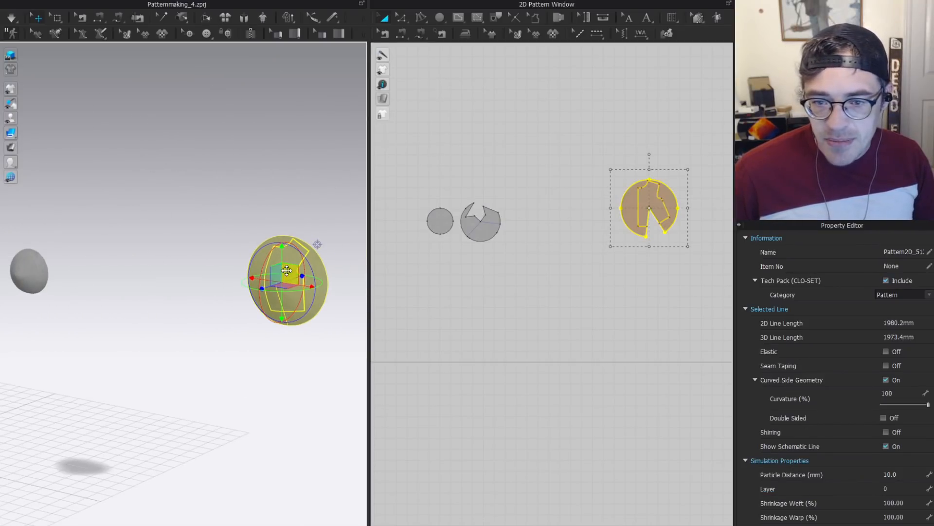
right_drag(235, 265, 291, 276)
drag(279, 267, 47, 230)
key(ctrl+z)
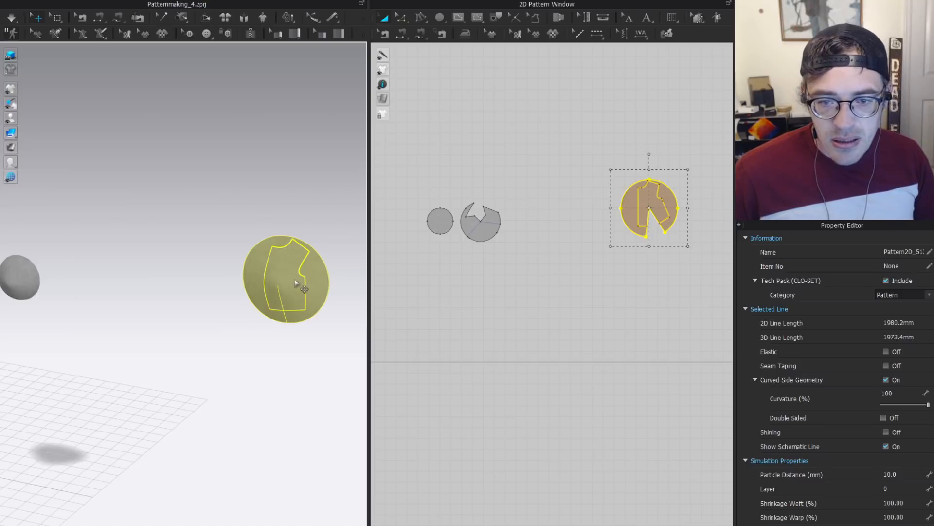
click(292, 273)
drag(305, 258, 28, 191)
middle_drag(24, 195, 275, 183)
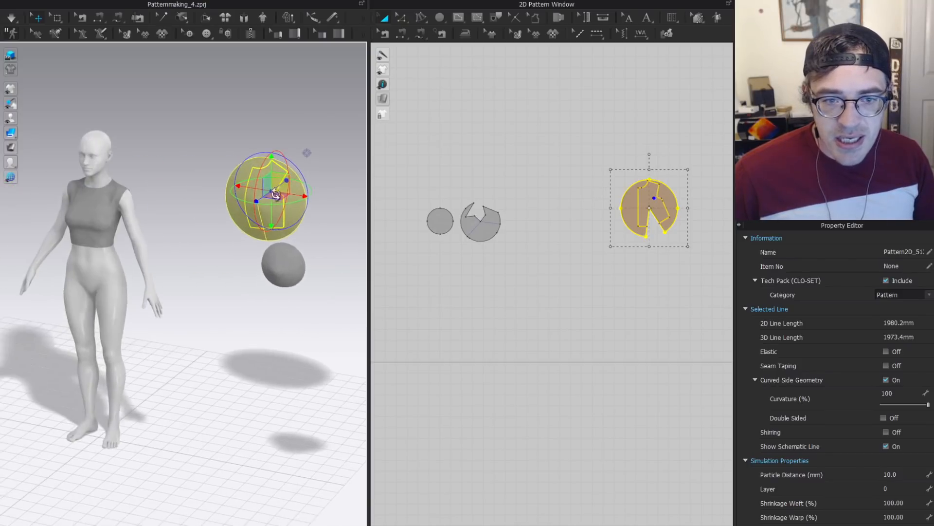
Place the large cone in front of the avatar's torso and view its bodice outline against the bust from several sides.
scroll(259, 194, up, 2)
drag(314, 152, 163, 174)
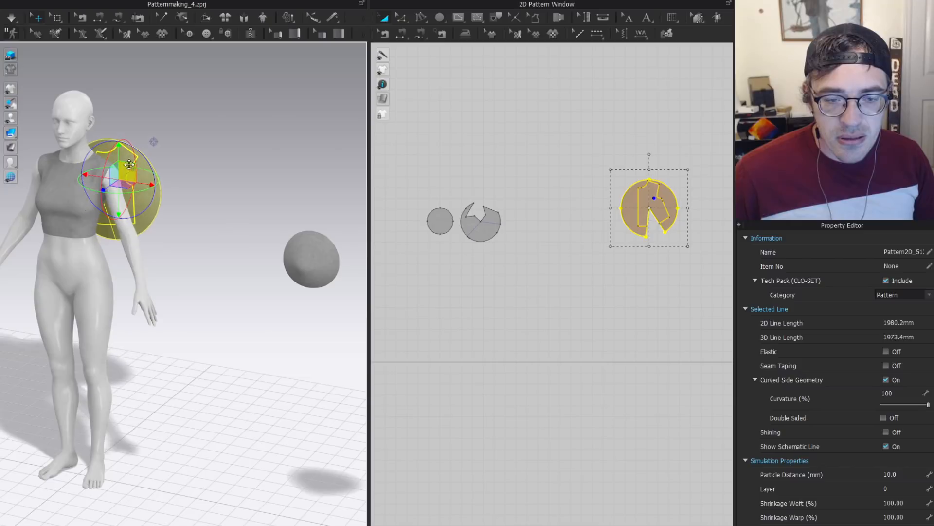
scroll(164, 174, up, 2)
right_drag(167, 139, 53, 160)
middle_drag(155, 279, 164, 331)
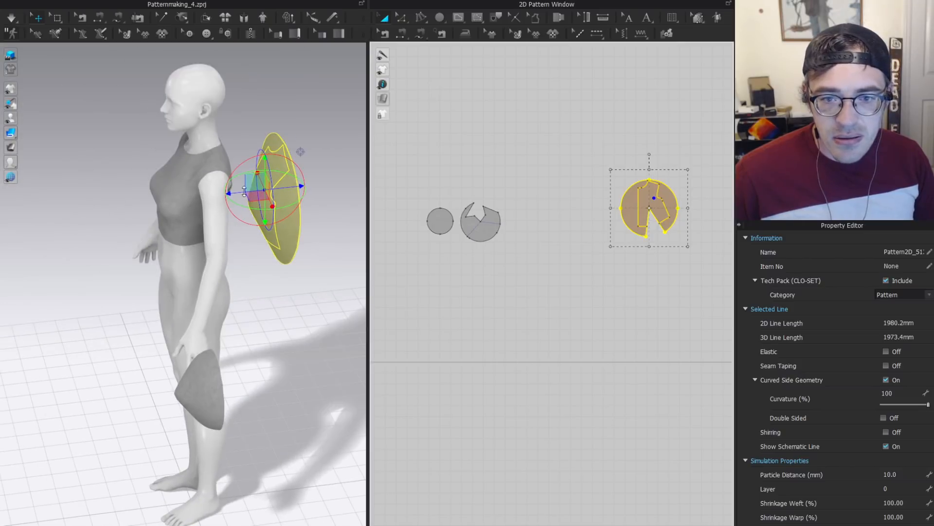
drag(246, 190, 133, 209)
right_drag(59, 229, 212, 192)
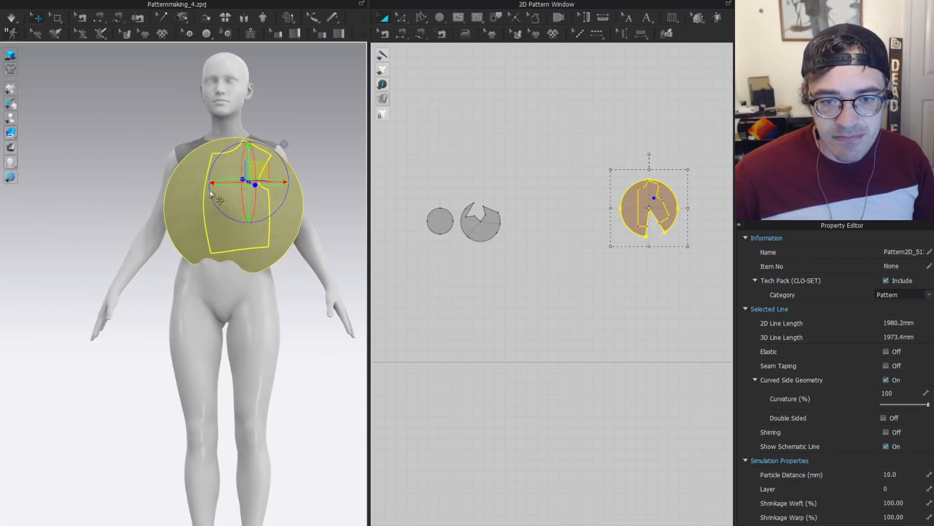
scroll(214, 195, up, 3)
middle_drag(228, 208, 161, 311)
scroll(238, 214, up, 1)
right_drag(237, 214, 119, 244)
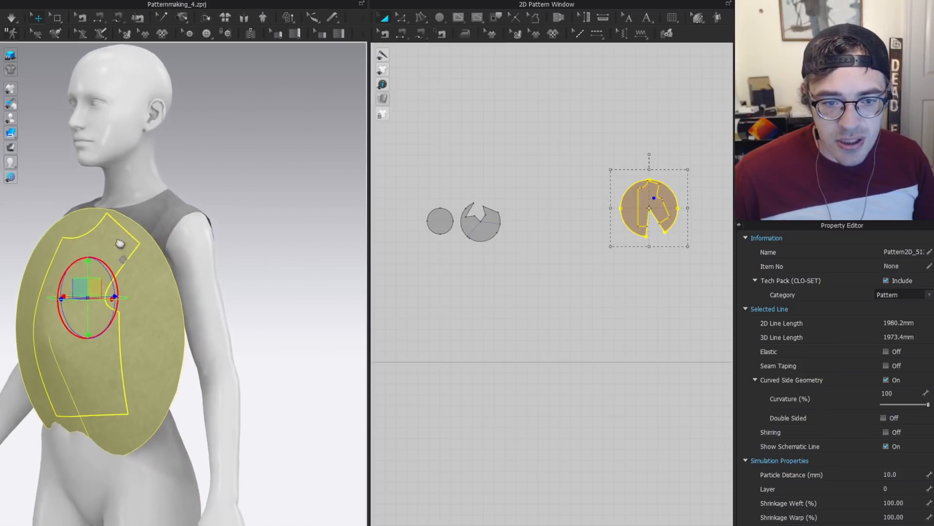
Examine the large cone against the avatar's bust from the side and front, with and without its bodice outline highlighted.
middle_drag(119, 244, 187, 224)
right_drag(187, 223, 143, 230)
drag(143, 230, 187, 195)
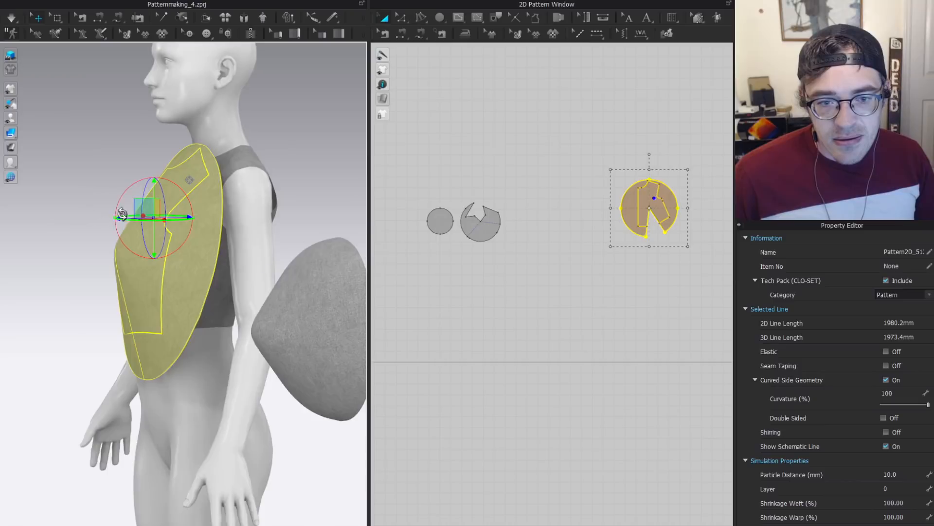
right_drag(121, 215, 207, 215)
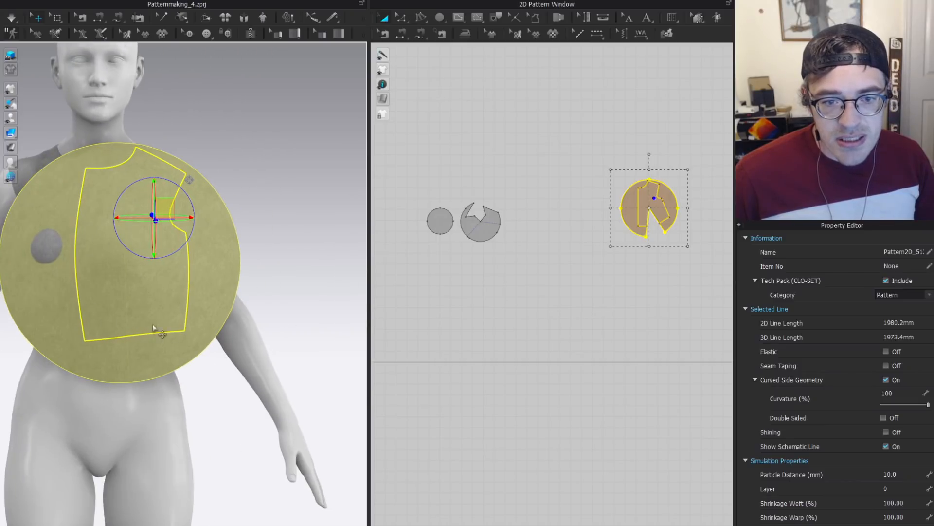
click(236, 158)
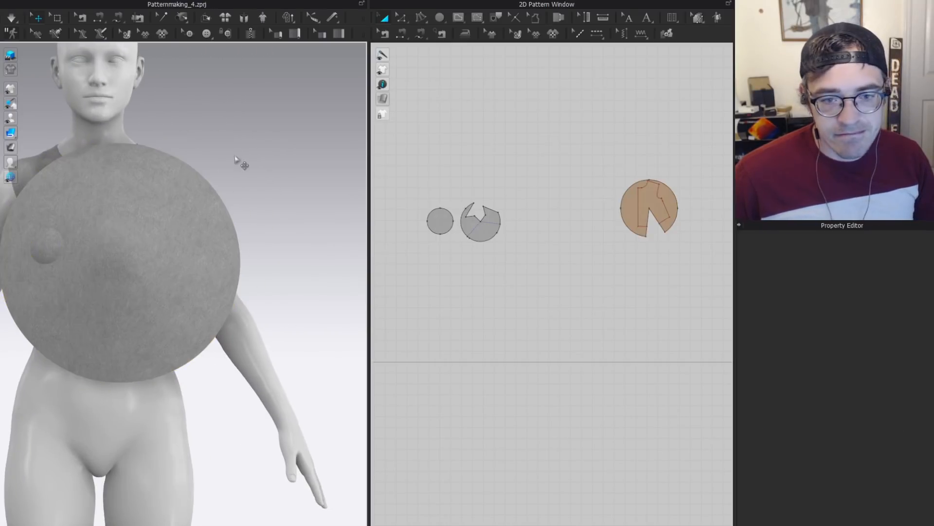
click(181, 237)
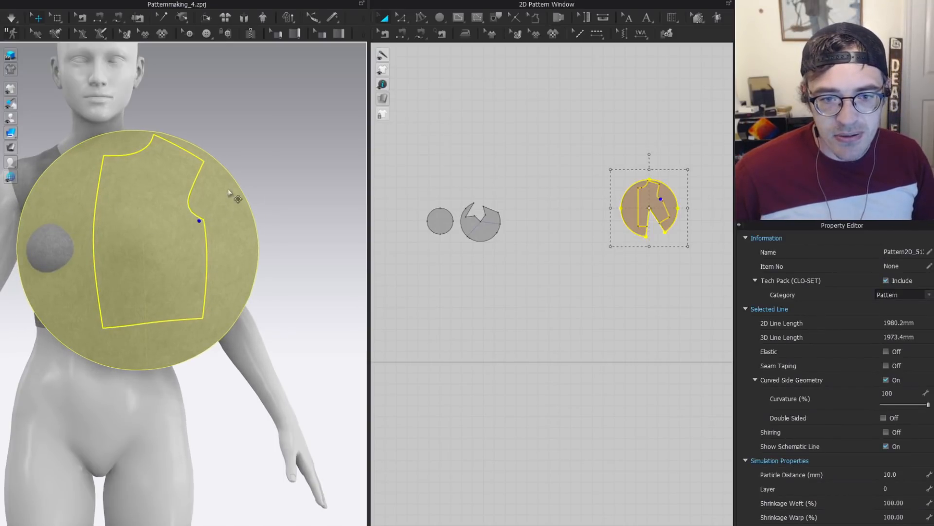
Try shifting and rotating the large cone over the avatar's bust.
right_drag(229, 192, 207, 244)
click(207, 243)
drag(187, 245, 154, 275)
click(181, 264)
key(ctrl+z)
right_drag(136, 291, 184, 265)
click(178, 263)
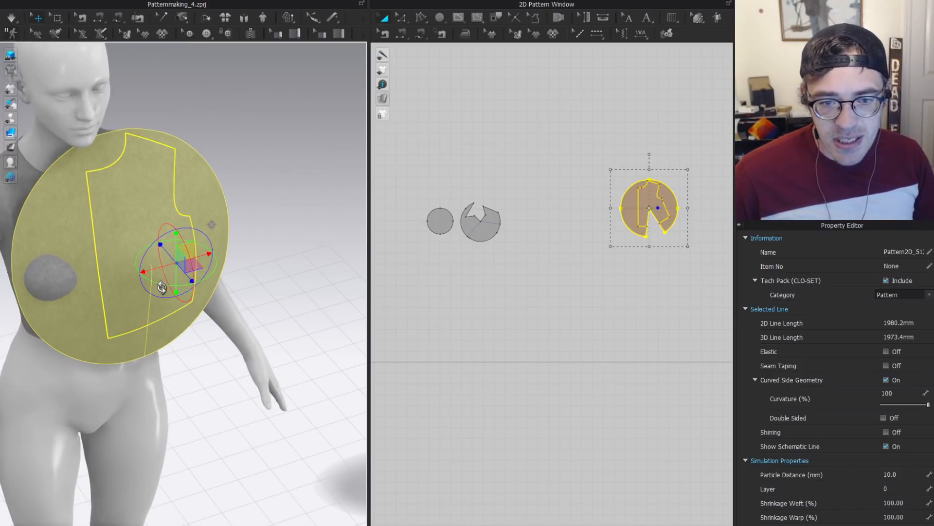
drag(160, 282, 167, 286)
click(302, 171)
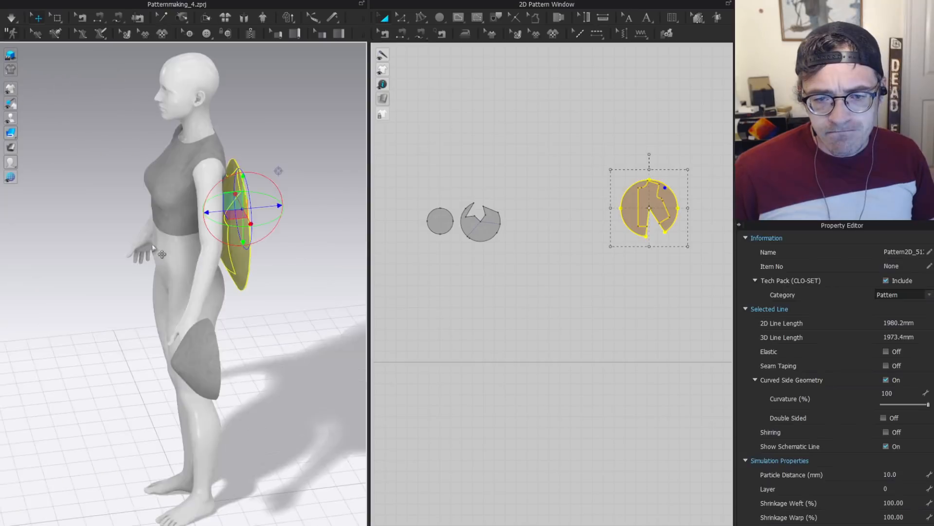
Move the large notched cone away from the avatar, next to the smaller sample cone.
right_drag(153, 207, 237, 203)
scroll(237, 203, down, 3)
middle_drag(237, 203, 118, 206)
scroll(117, 206, down, 2)
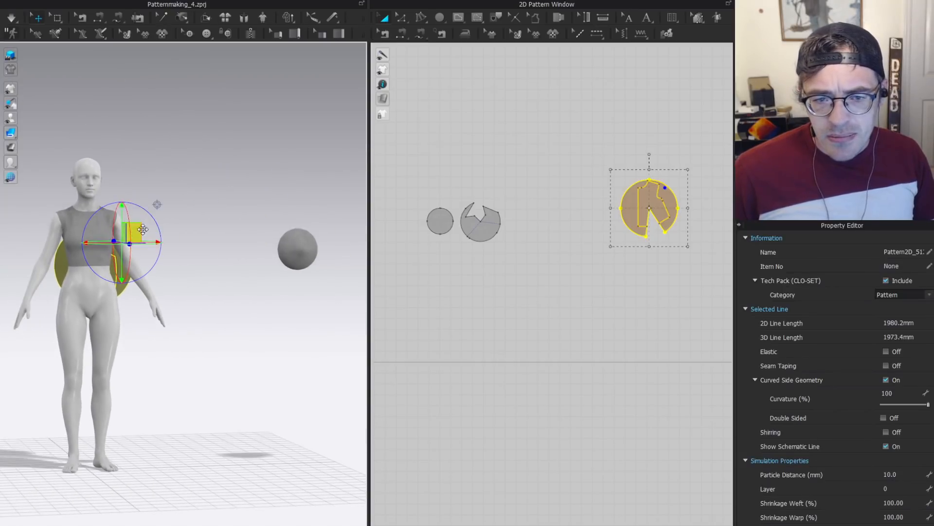
drag(135, 230, 253, 208)
Locate the front bodice pattern with the waist dart, select it, and examine its bust shape on the avatar from several angles.
middle_drag(450, 232, 707, 227)
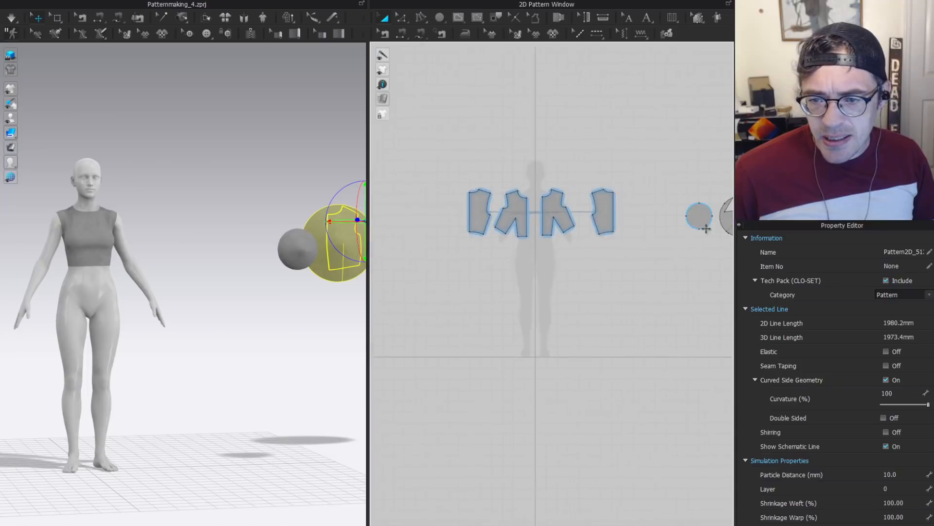
scroll(580, 235, up, 5)
middle_drag(588, 218, 608, 234)
scroll(102, 239, up, 2)
middle_drag(64, 208, 222, 228)
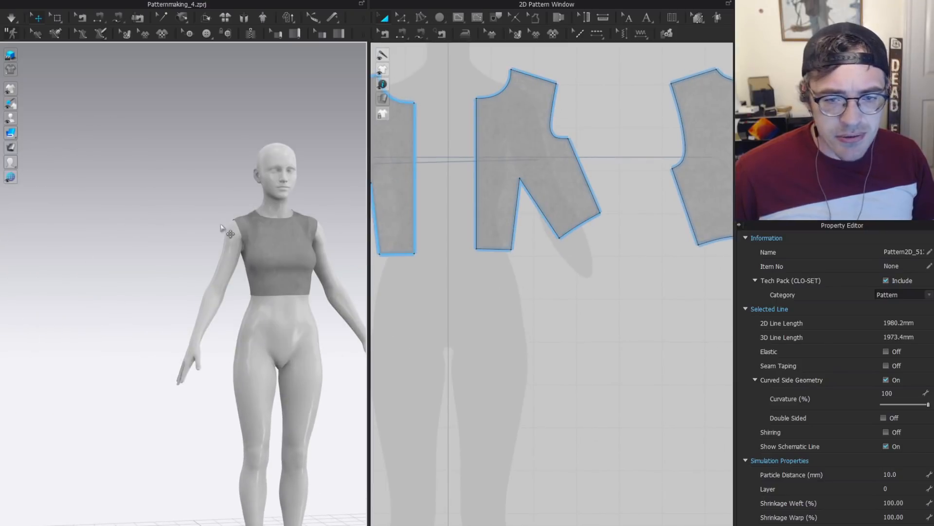
click(276, 246)
scroll(229, 265, up, 3)
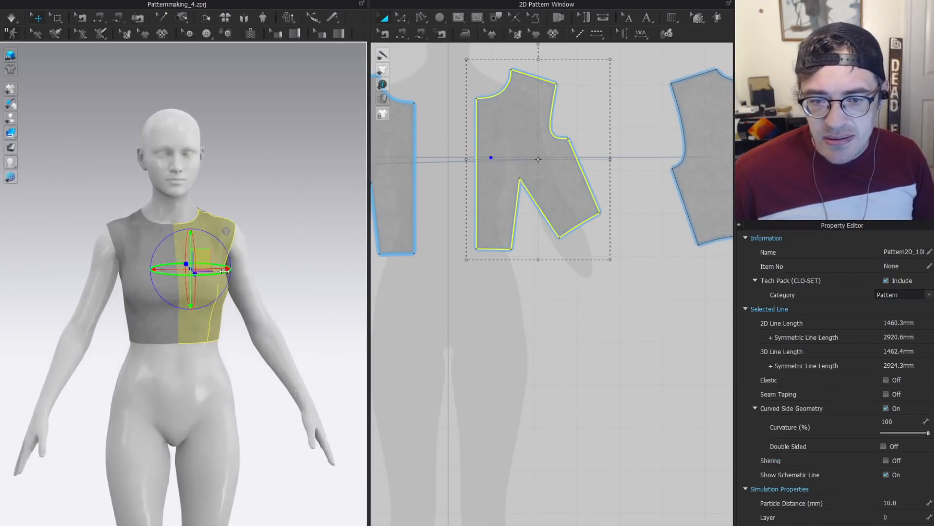
right_drag(229, 266, 302, 266)
scroll(590, 179, up, 5)
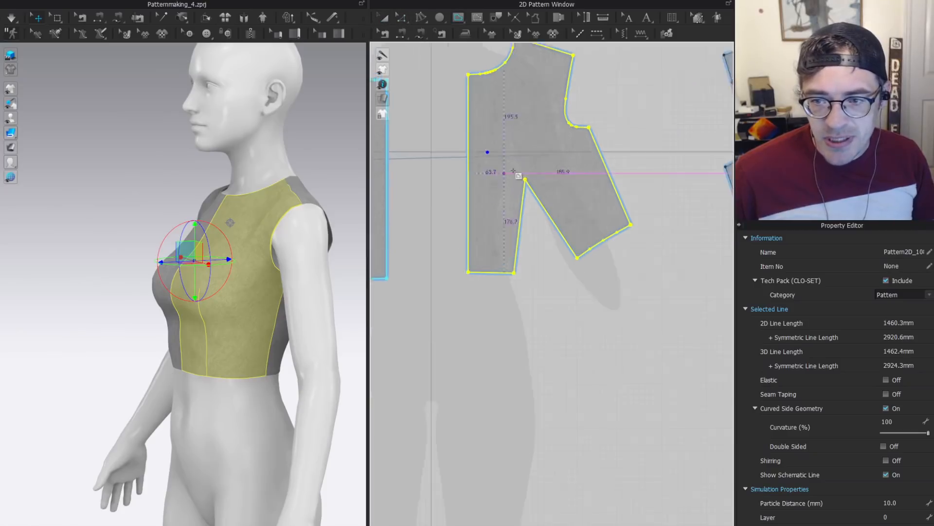
key(2)
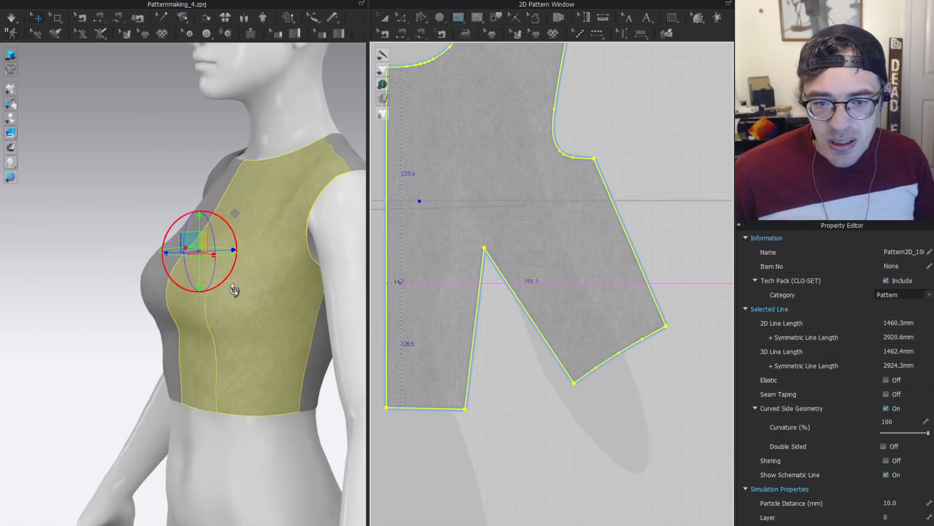
right_drag(217, 298, 264, 313)
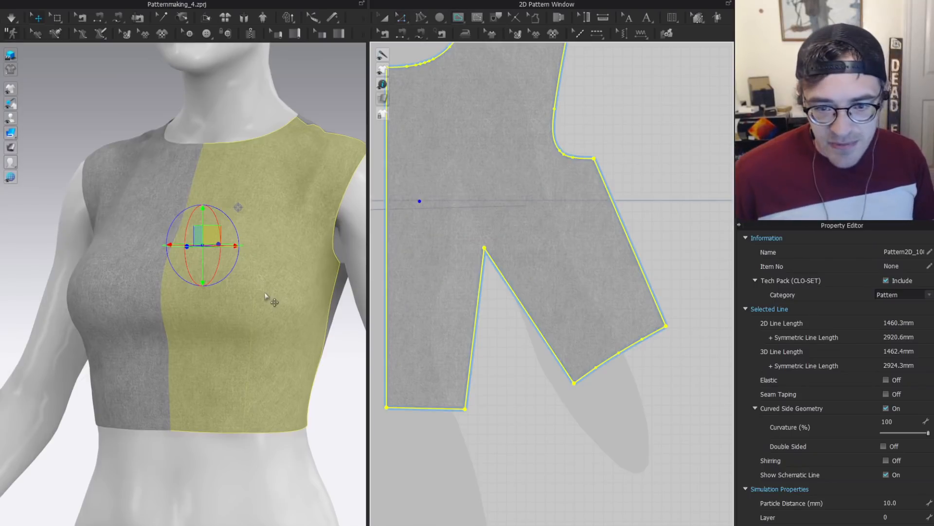
Draw an internal line about 128 mm long from the waist dart's point to the armhole and cut the front pattern along it.
key(g)
click(484, 248)
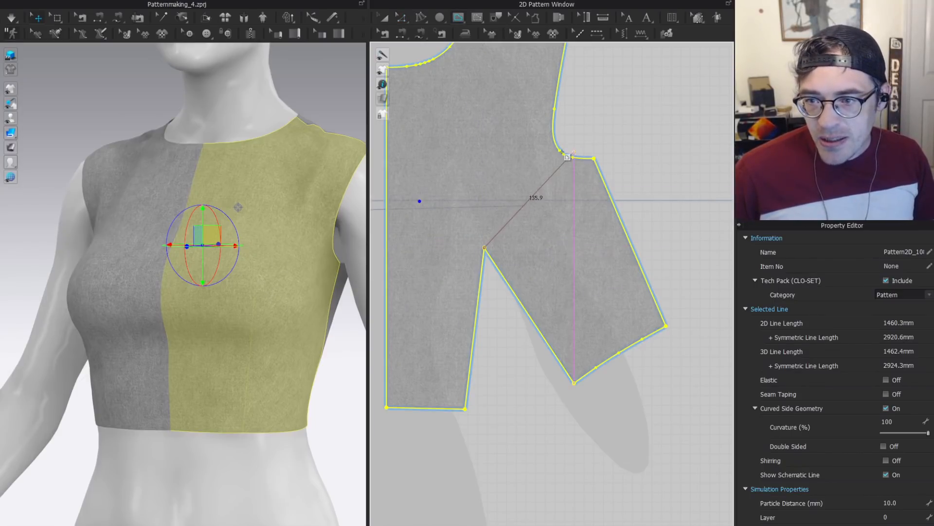
double_click(558, 150)
key(z)
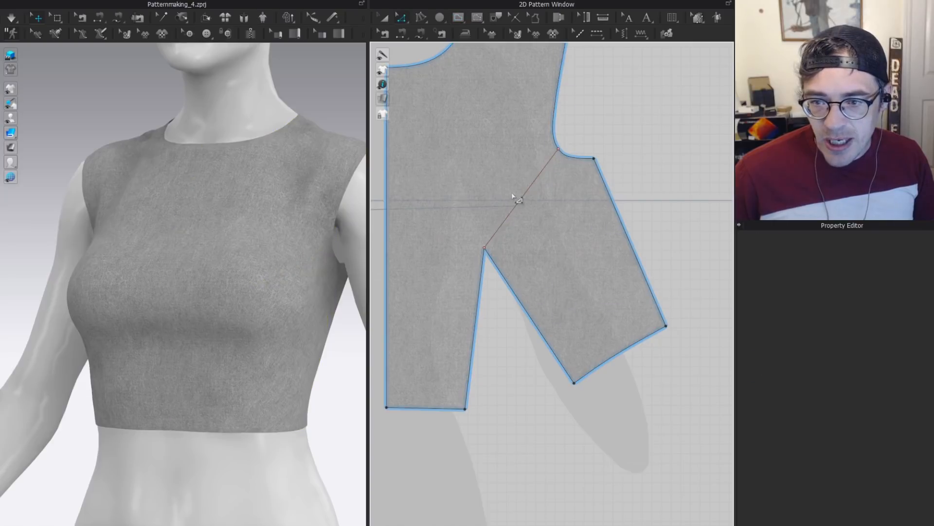
click(522, 201)
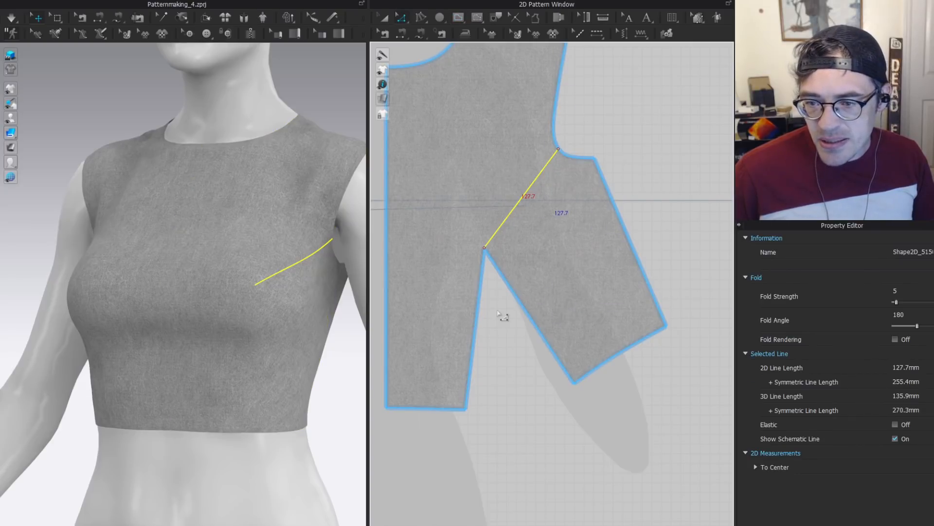
Merge the two waist dart legs to close the waist dart and open it at the armhole.
click(528, 312)
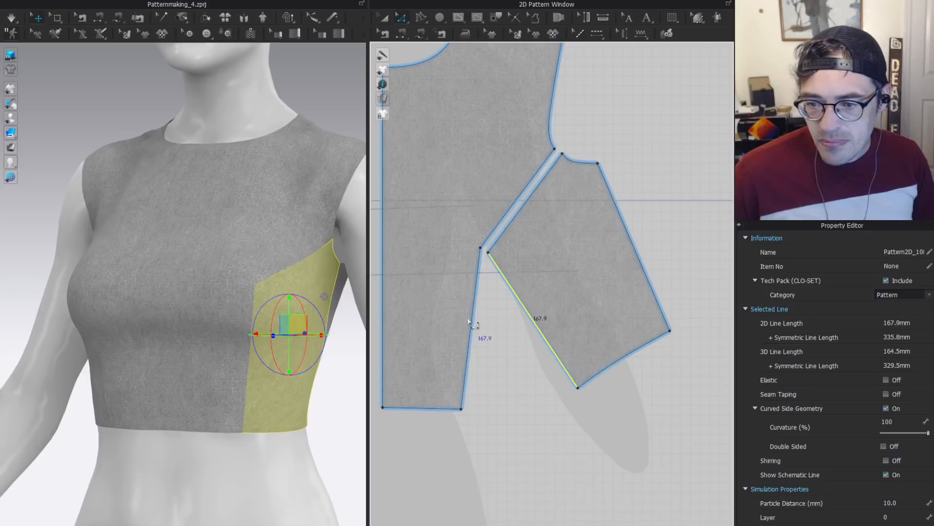
shift+click(471, 322)
right_click(473, 317)
click(512, 422)
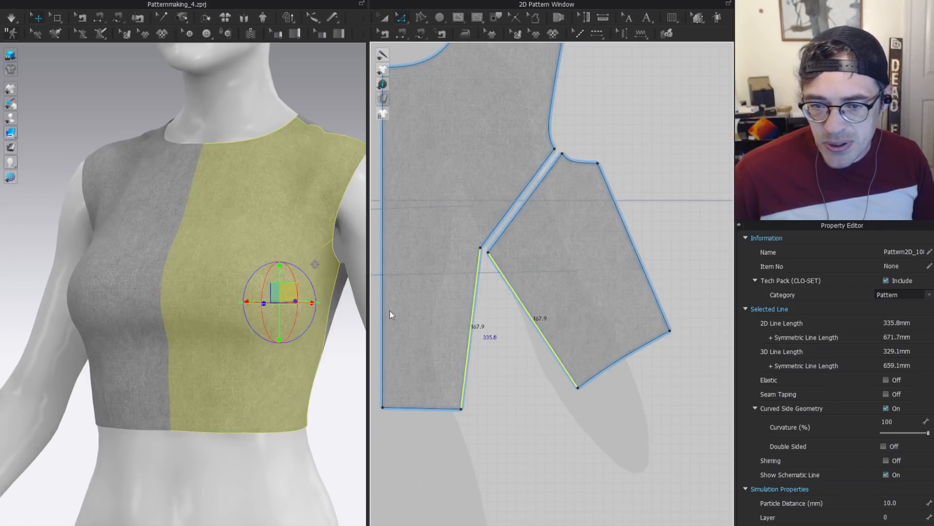
Simulate the bodice with the armhole dart and inspect the bust area from the side and front.
scroll(434, 281, down, 2)
click(433, 279)
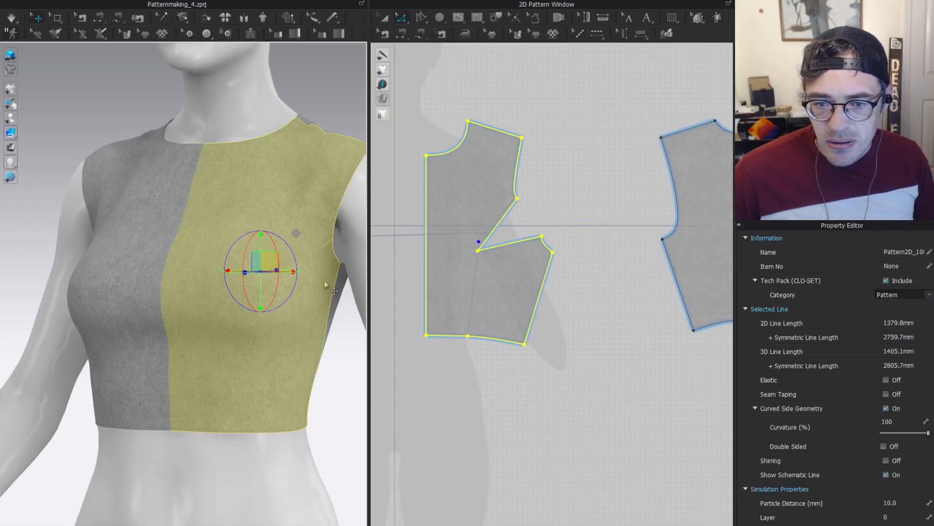
right_drag(229, 233, 296, 233)
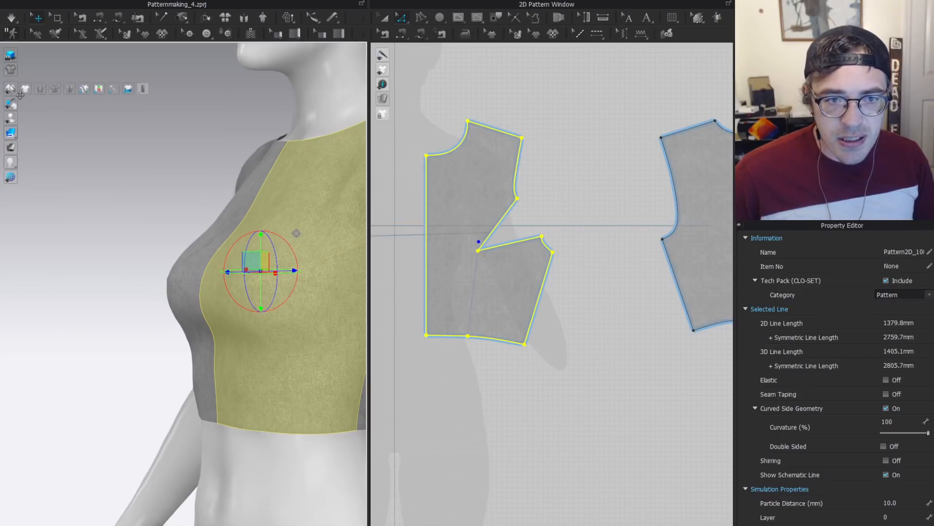
scroll(308, 199, down, 2)
click(331, 262)
right_drag(331, 262, 244, 292)
click(239, 292)
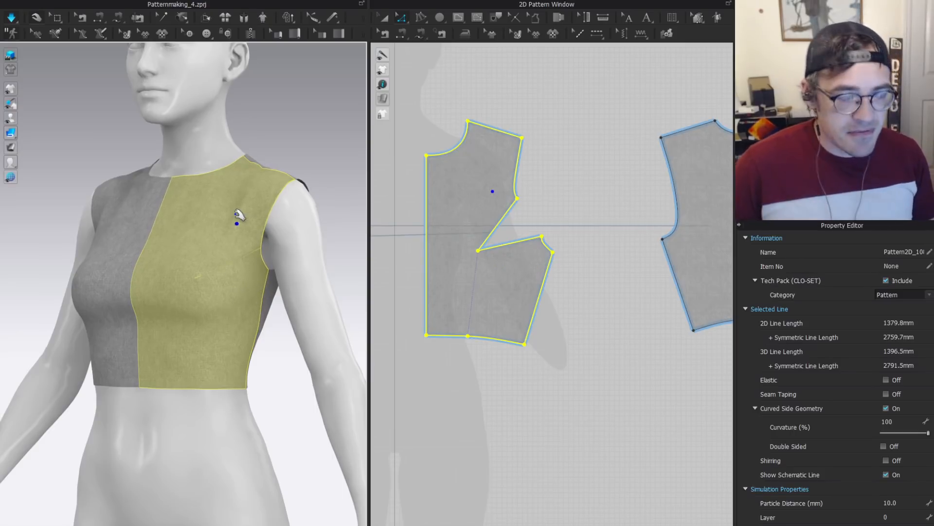
Draw an internal line about 242 mm long from the bust point to the shoulder seam and cut the front pattern along it.
key(s)
click(490, 243)
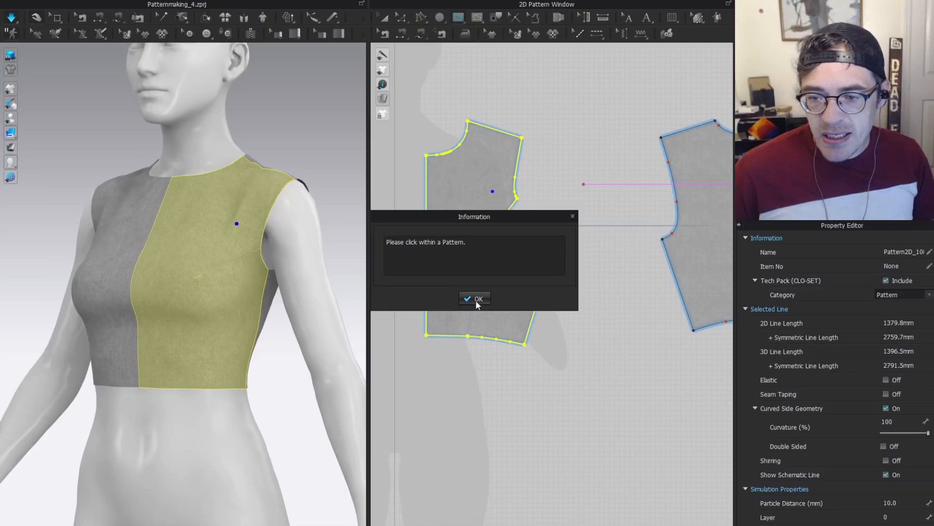
click(476, 299)
click(478, 250)
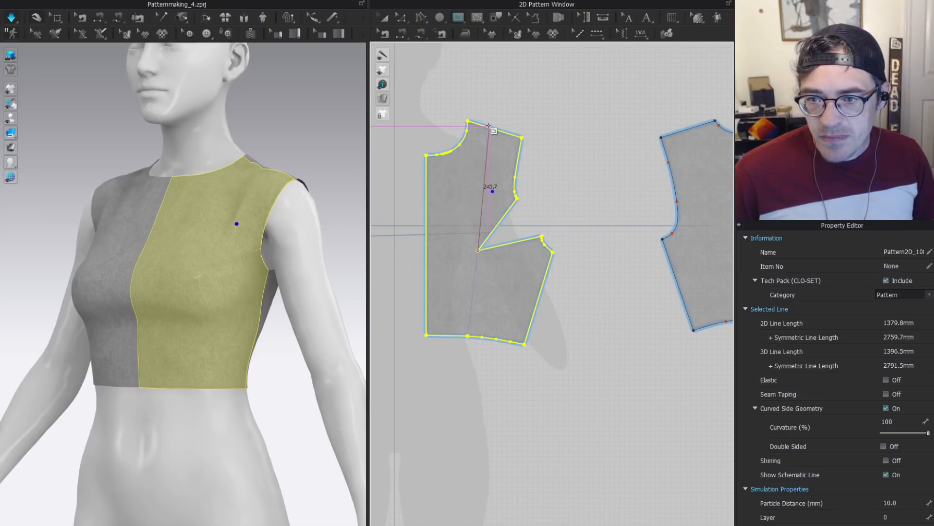
click(489, 126)
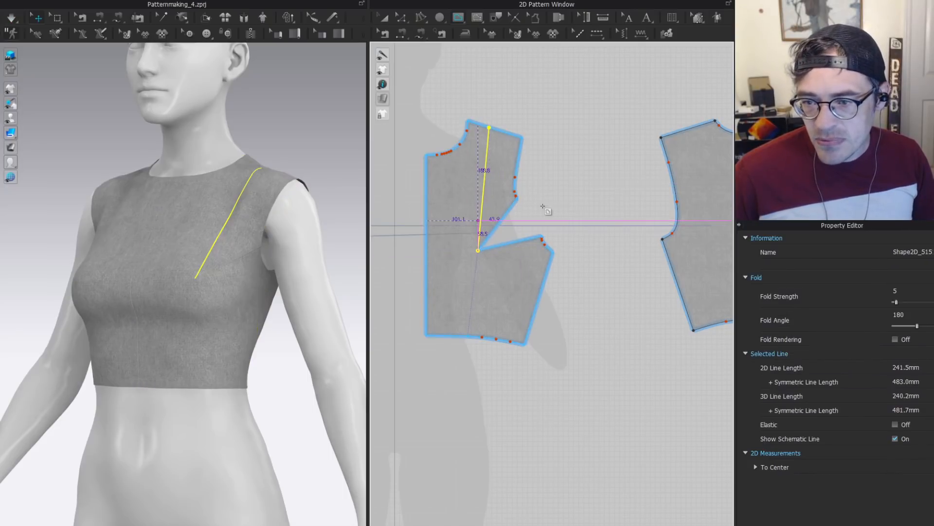
key(z)
Merge the two armhole dart legs to move the dart opening to the shoulder.
click(535, 239)
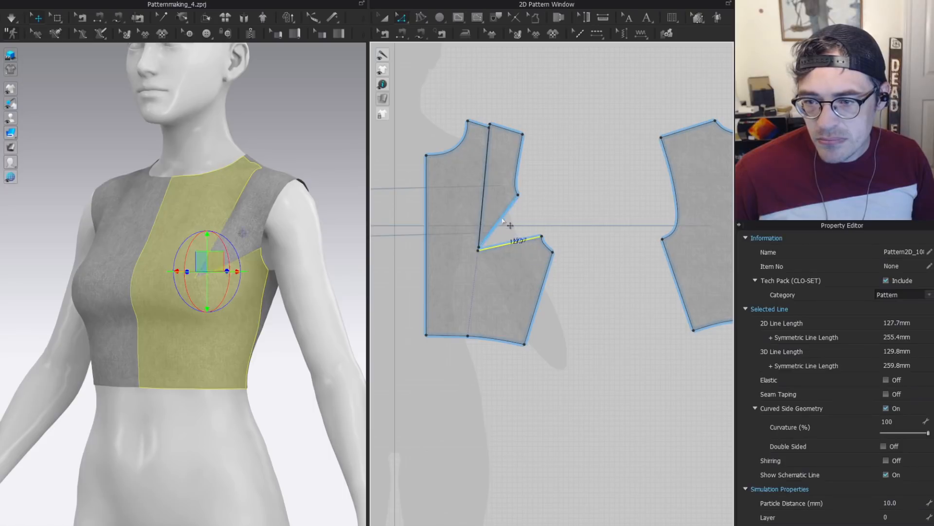
right_click(518, 236)
click(495, 206)
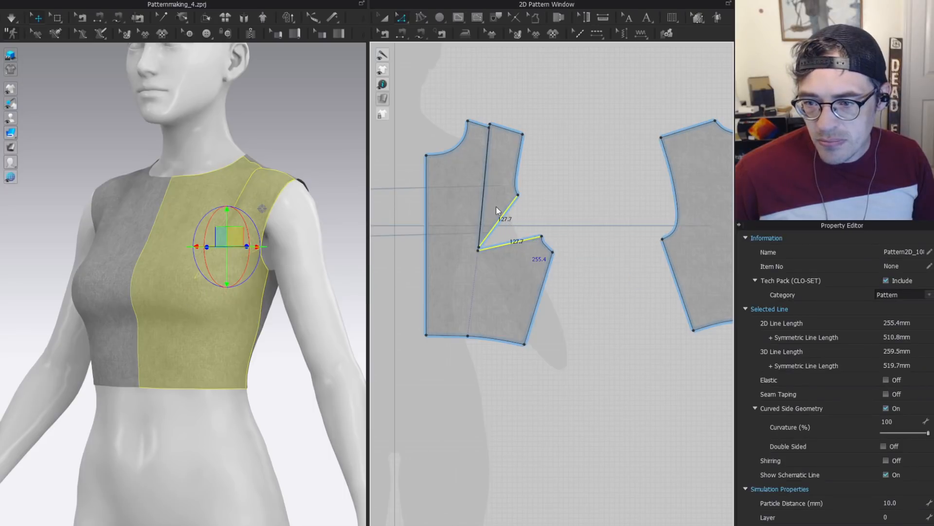
key(a)
click(528, 191)
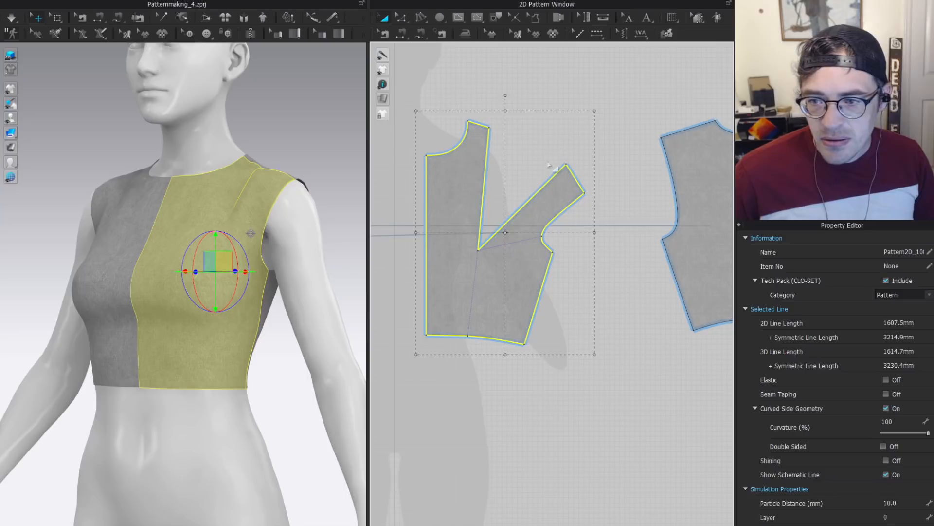
Simulate the bodice with the shoulder dart and check both front halves from the front.
key(2)
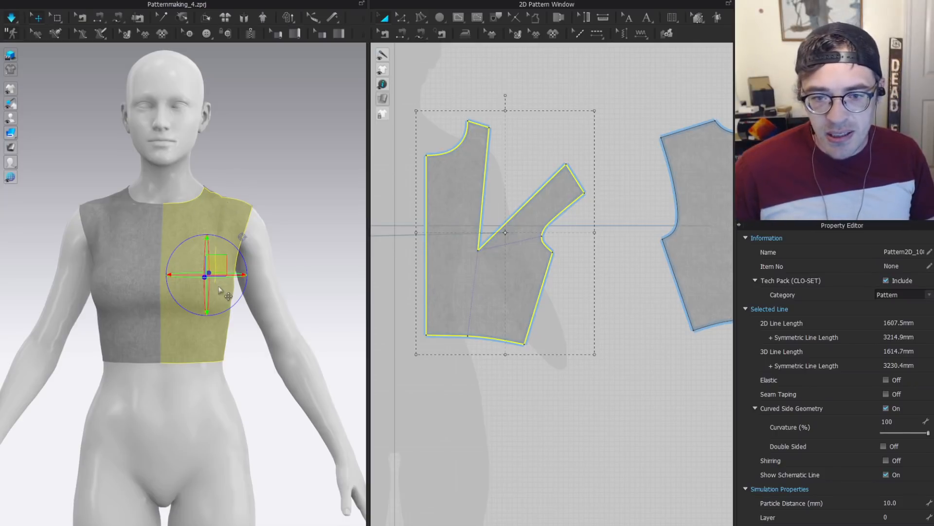
key(q)
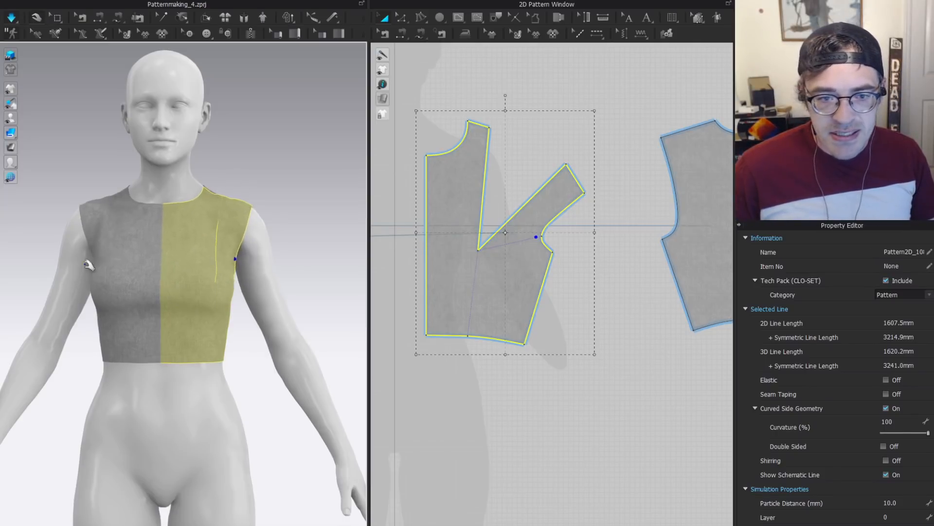
click(112, 238)
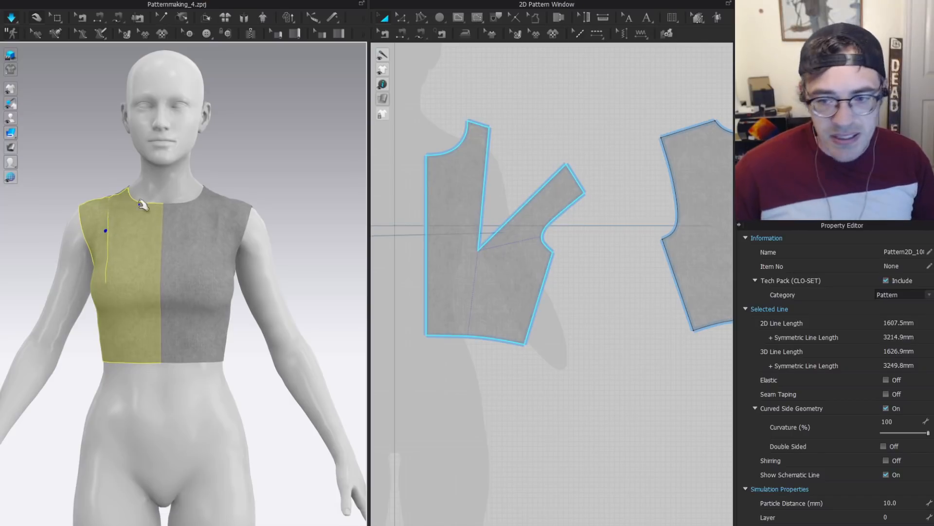
Draw an internal line about 112 mm long from the bust point to the centre front edge and cut the pattern along it.
key(g)
click(479, 250)
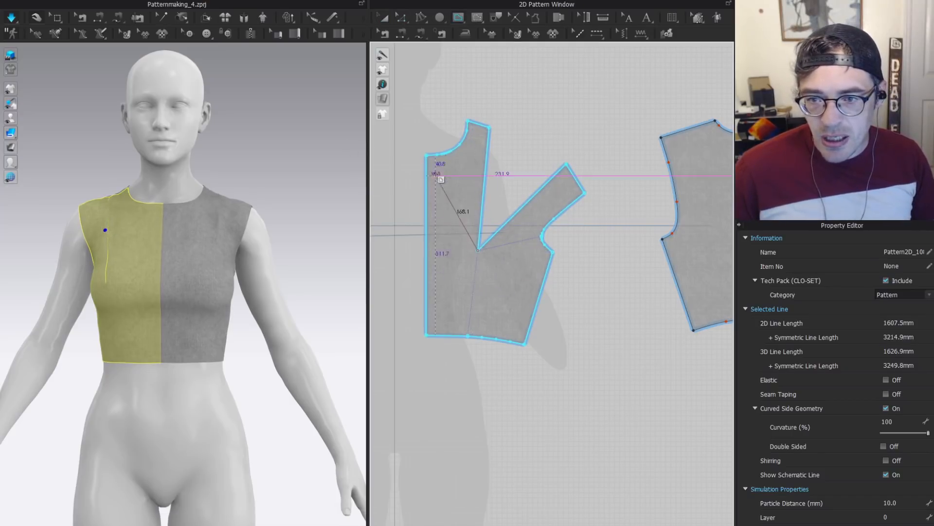
double_click(427, 225)
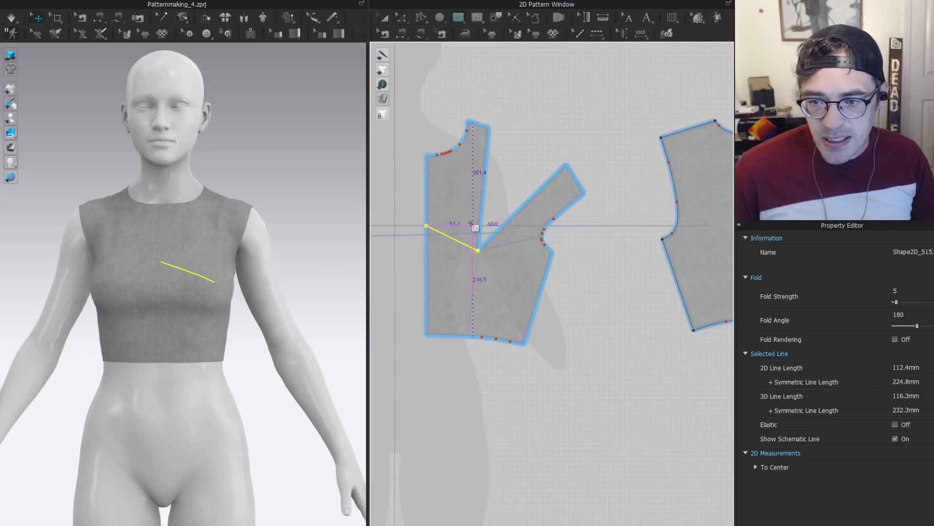
right_click(470, 224)
click(523, 233)
Merge the two shoulder dart legs so the dart opens at the centre front, and simulate the bodice.
click(507, 223)
shift+click(479, 217)
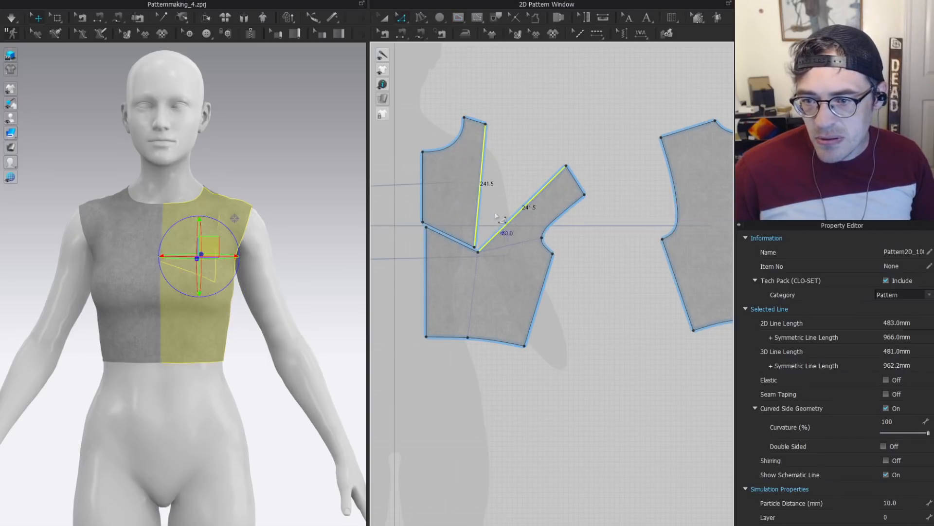
right_click(507, 223)
click(535, 326)
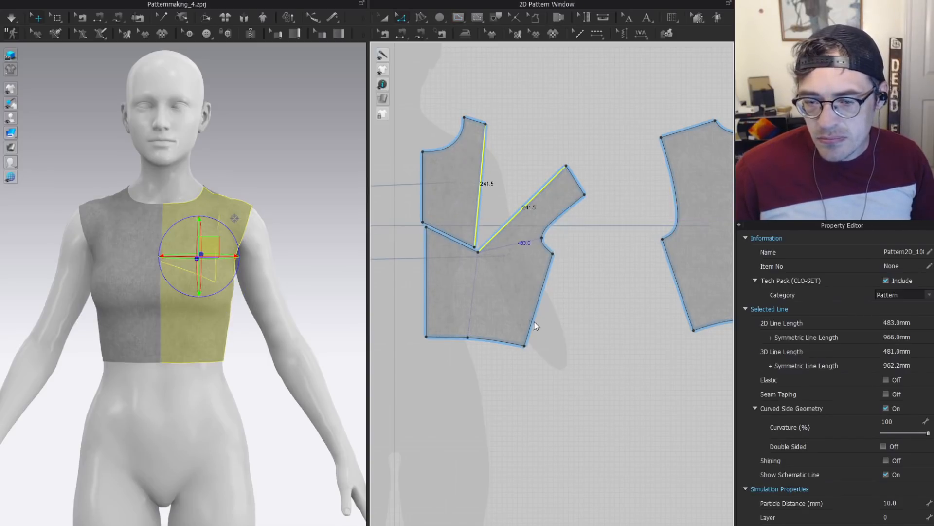
click(264, 145)
key(space)
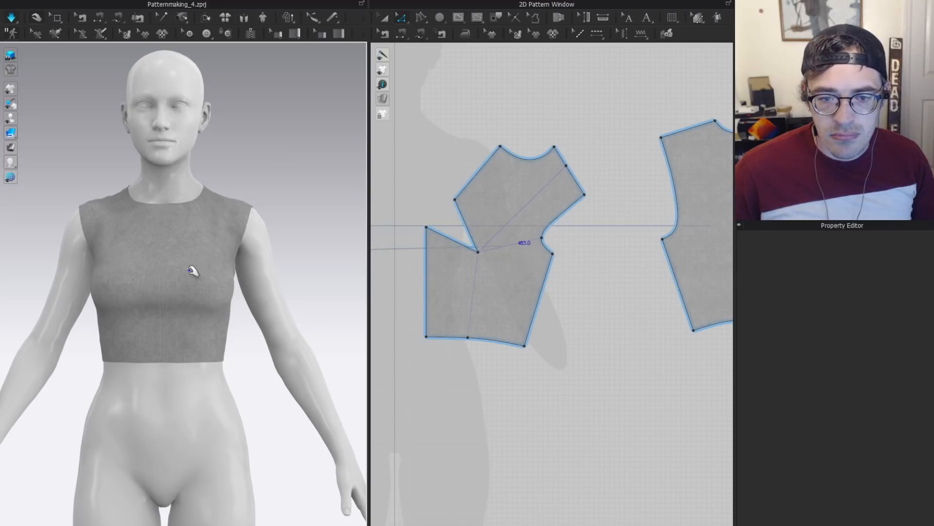
Tug the simulated bodice on the avatar to check the fit with the centre front dart.
drag(189, 270, 167, 340)
drag(104, 304, 121, 271)
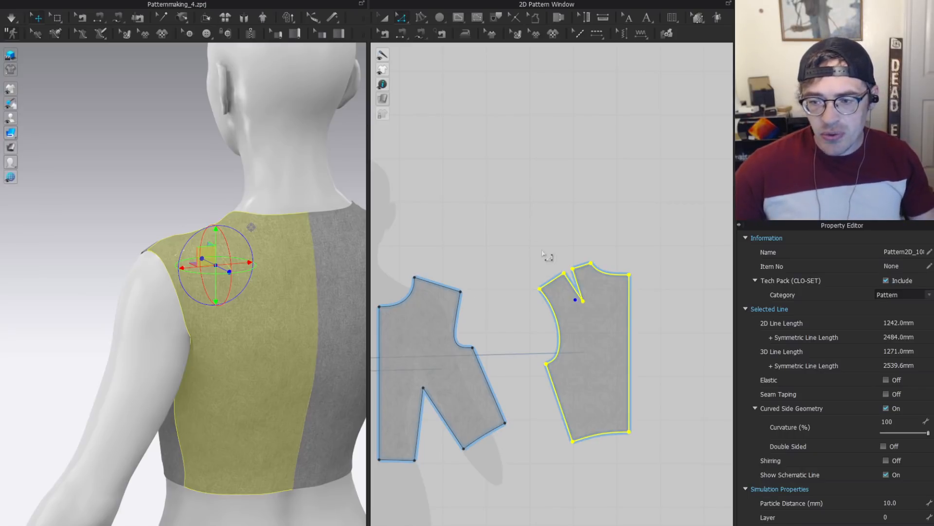
Draw an internal line about 72 mm long from the back shoulder dart's tip to the armhole and cut the pattern along it.
scroll(543, 253, up, 4)
click(525, 247)
scroll(606, 346, down, 2)
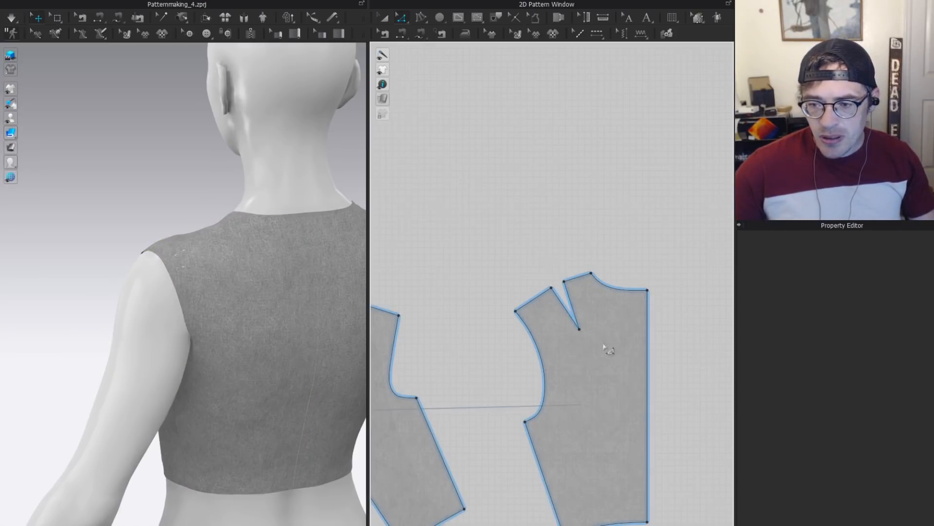
middle_drag(605, 346, 633, 322)
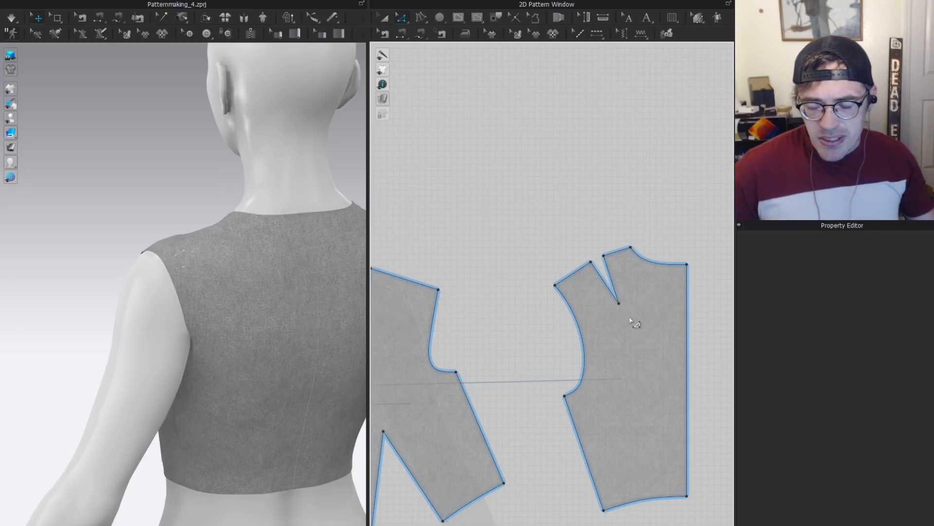
scroll(206, 270, up, 3)
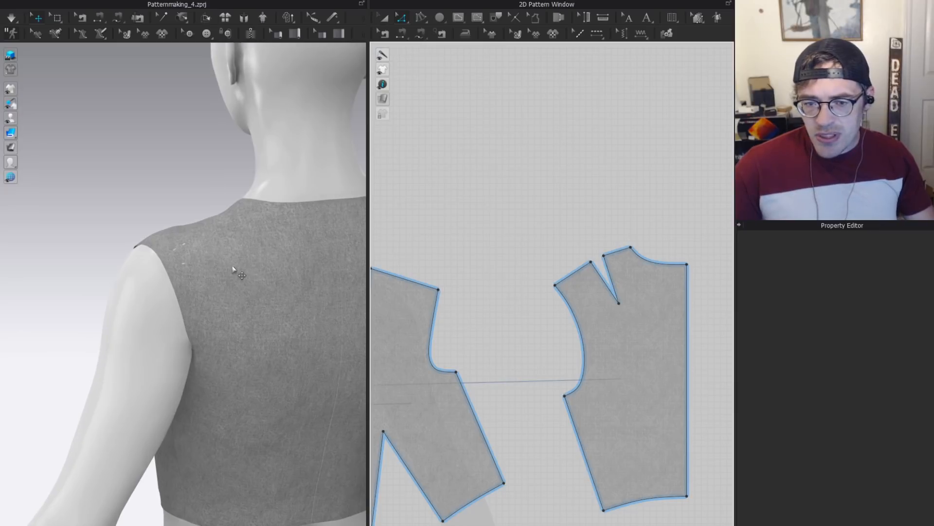
click(230, 237)
scroll(616, 316, up, 5)
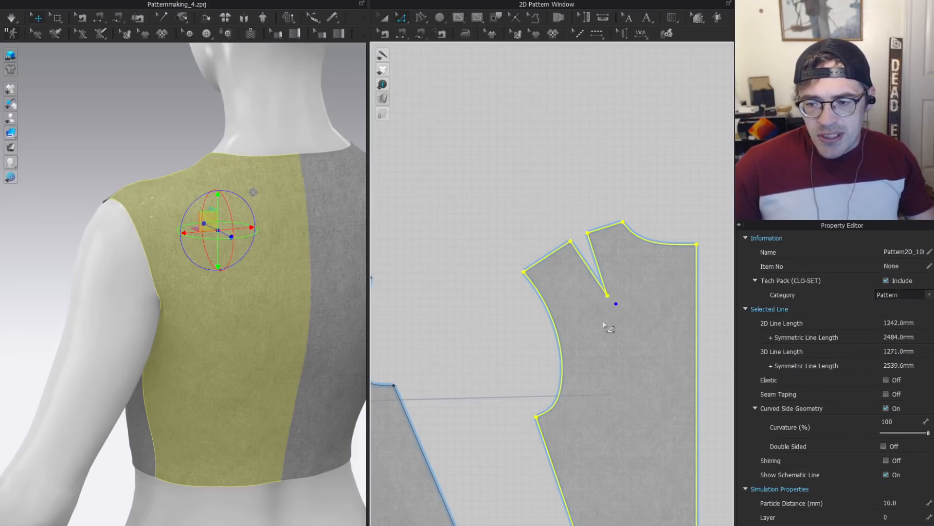
key(Escape)
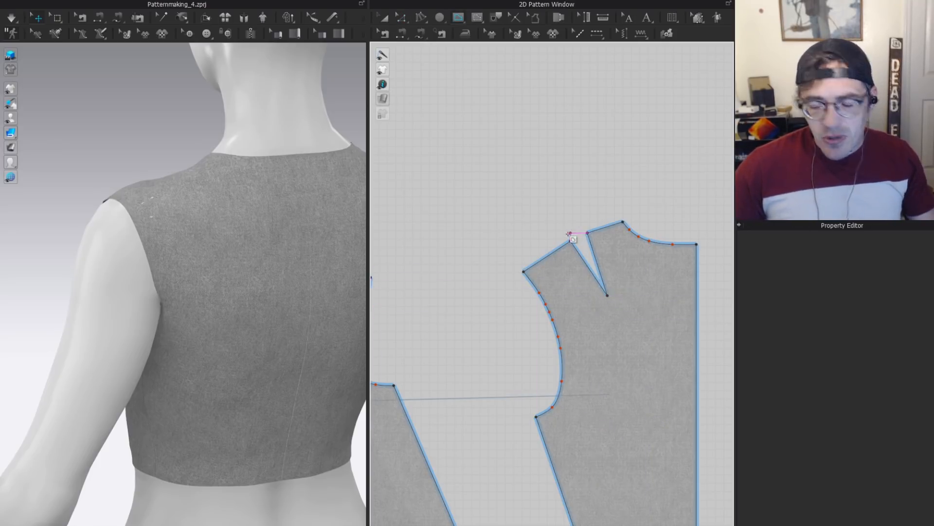
click(607, 294)
click(555, 324)
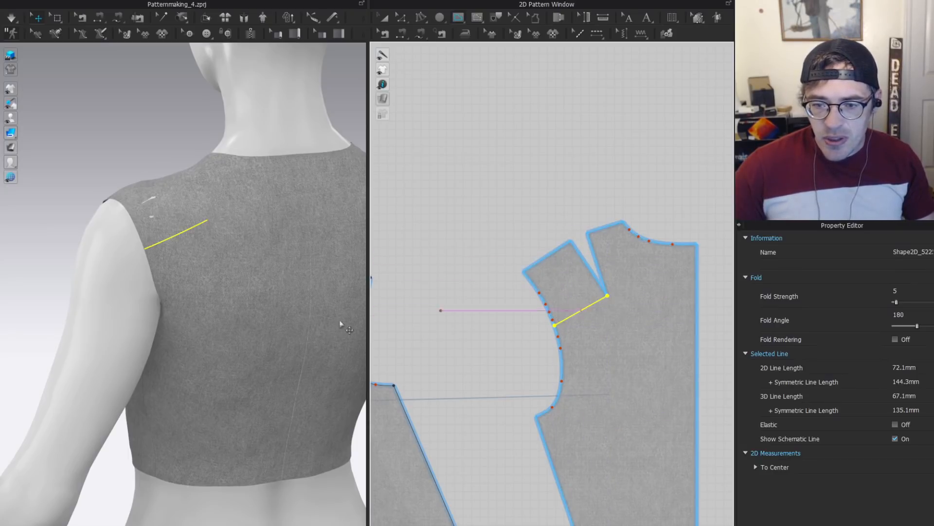
scroll(199, 250, up, 3)
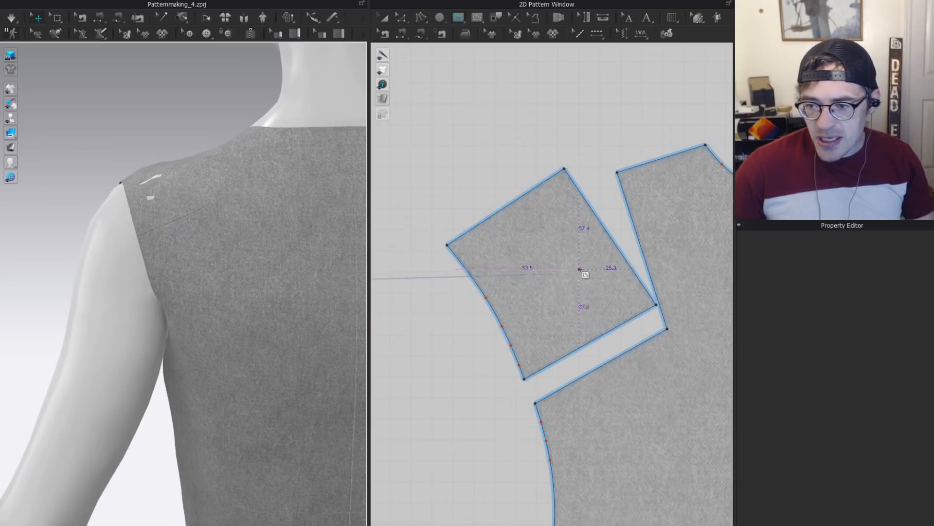
Merge the two back shoulder dart legs so the dart opens at the armhole.
key(z)
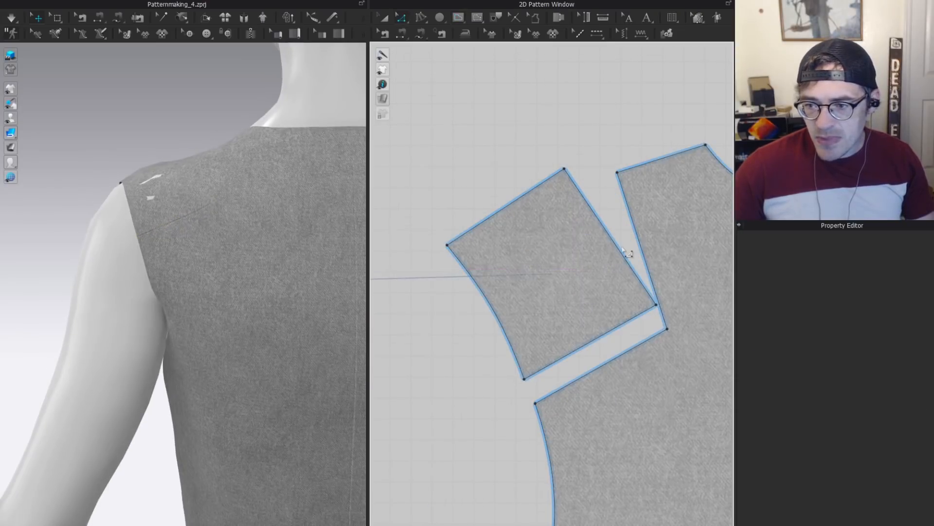
click(624, 254)
shift+click(642, 254)
right_click(642, 247)
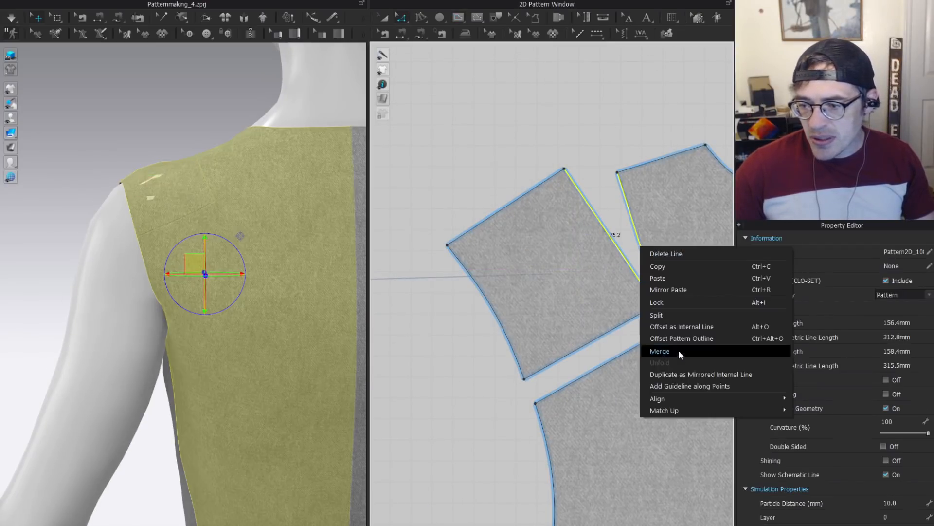
key(Escape)
scroll(616, 303, down, 4)
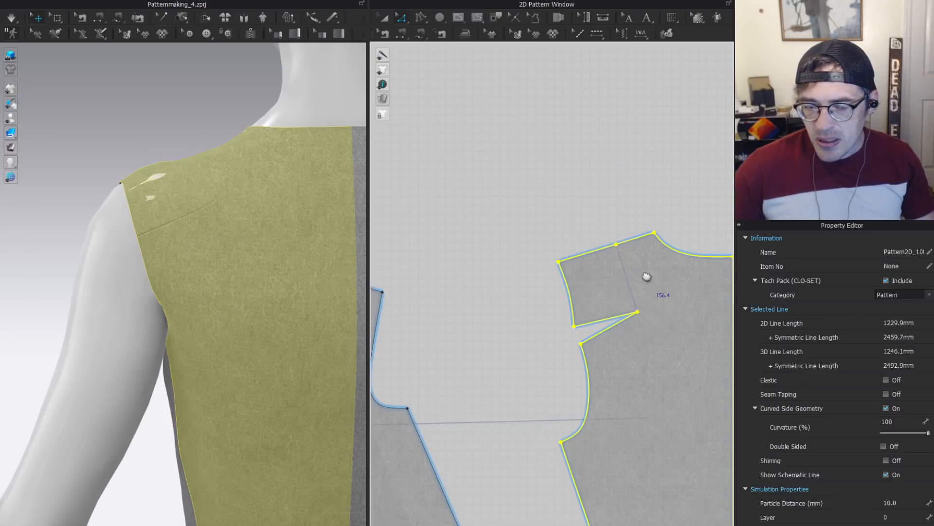
Simulate the bodice with the back dart at the armhole.
middle_drag(646, 275, 594, 255)
click(133, 94)
scroll(182, 209, down, 2)
scroll(182, 211, down, 3)
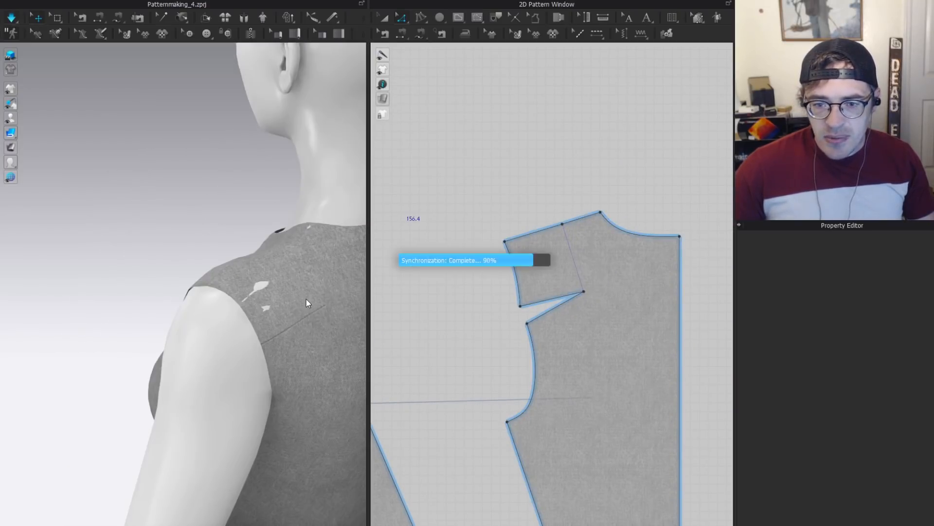
key(space)
right_drag(291, 338, 250, 323)
click(247, 333)
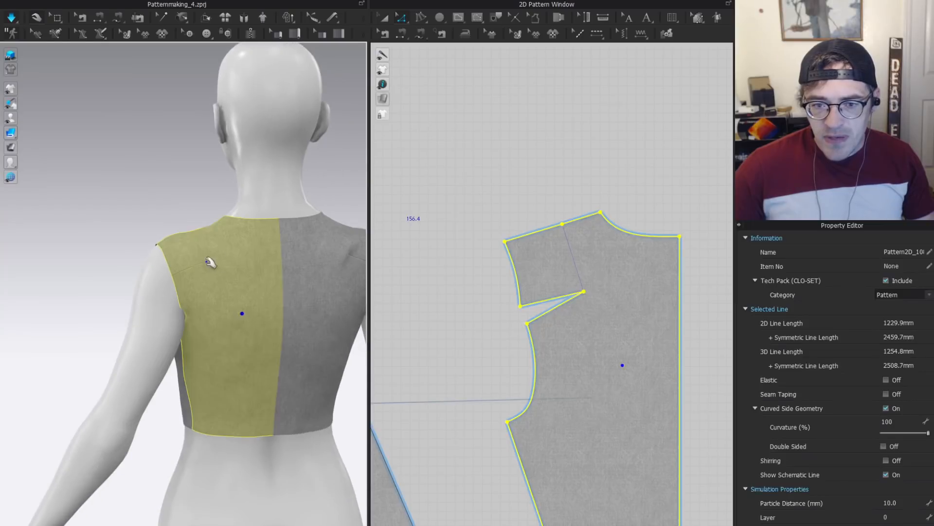
Examine the armhole dart on the back pattern and on the avatar from behind.
scroll(573, 325, up, 3)
key(Escape)
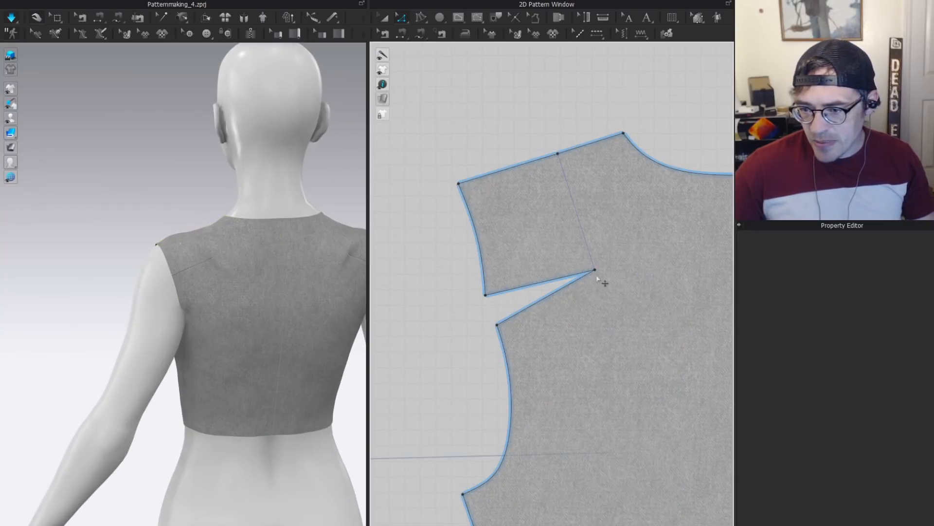
scroll(654, 322, down, 5)
click(195, 246)
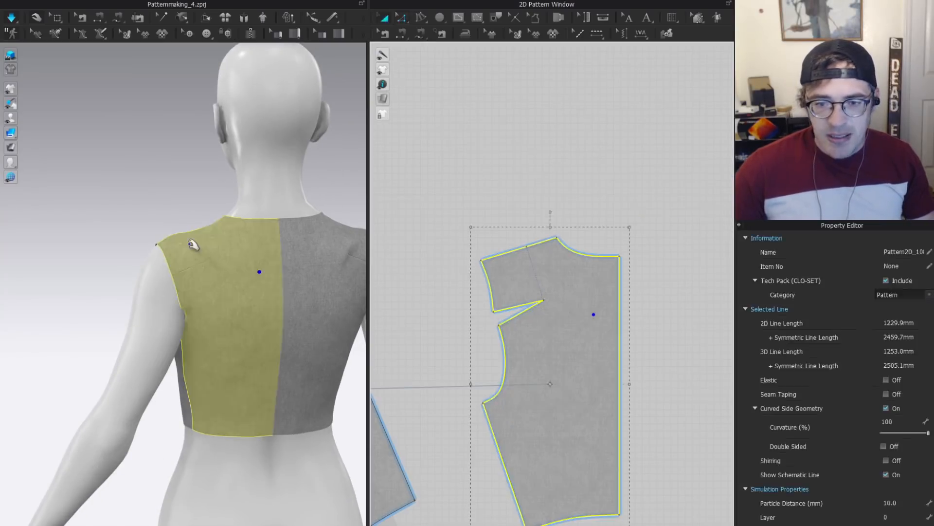
right_drag(194, 246, 231, 255)
click(323, 201)
scroll(212, 294, up, 2)
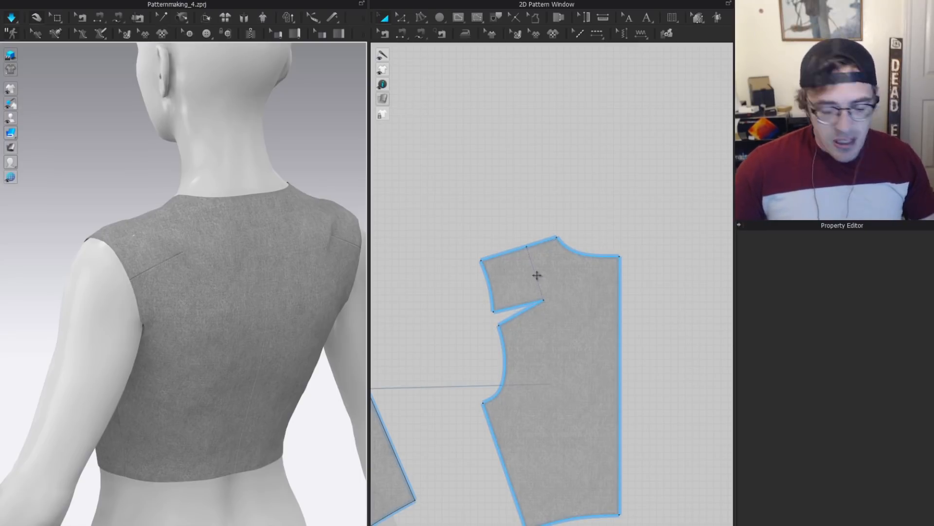
Draw an internal line about 80 mm long from the back dart's tip to the neckline and cut the pattern along it.
key(g)
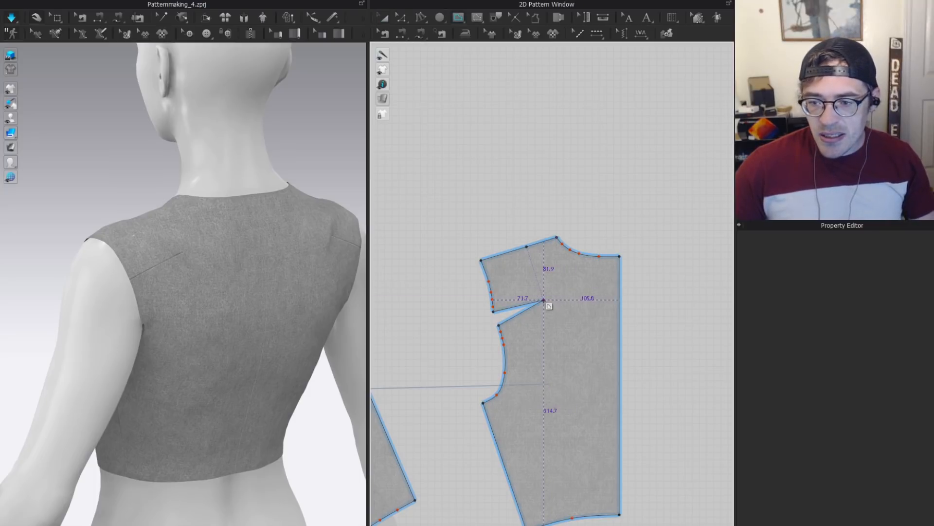
click(544, 300)
double_click(573, 251)
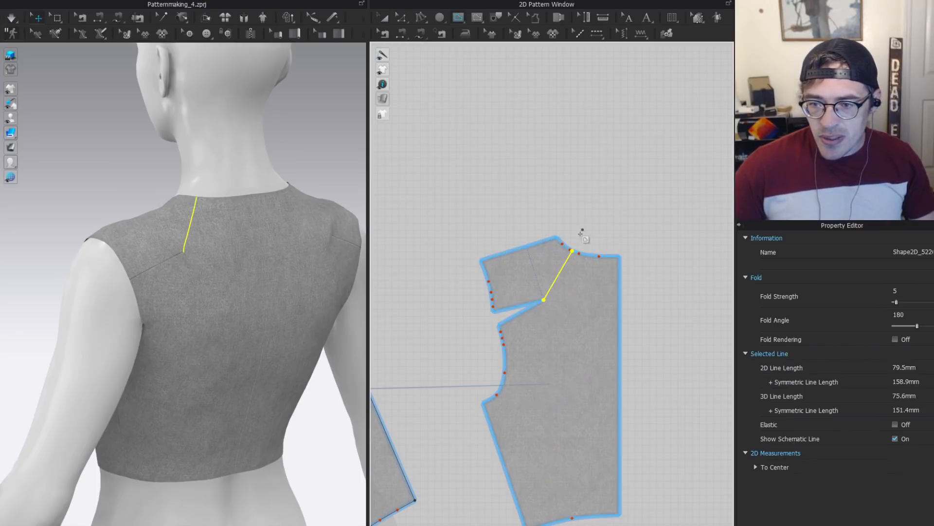
key(z)
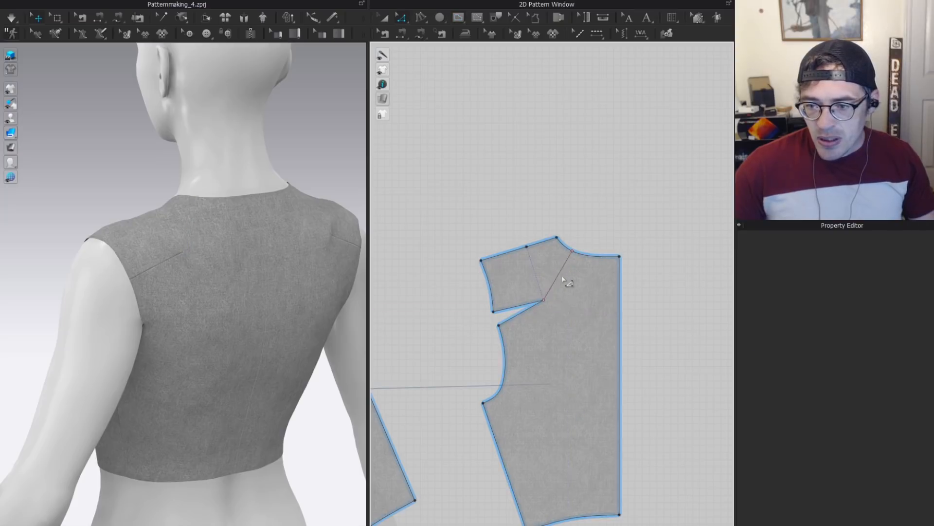
click(559, 274)
key(ctrl+x)
scroll(524, 319, up, 3)
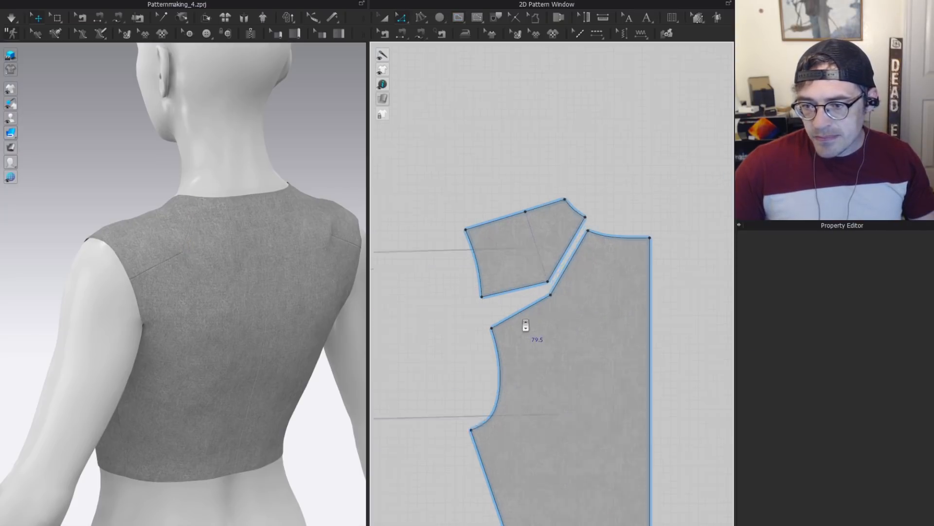
Merge the two back armhole dart legs so the dart opens at the neckline, and simulate the bodice.
scroll(525, 325, up, 1)
click(494, 286)
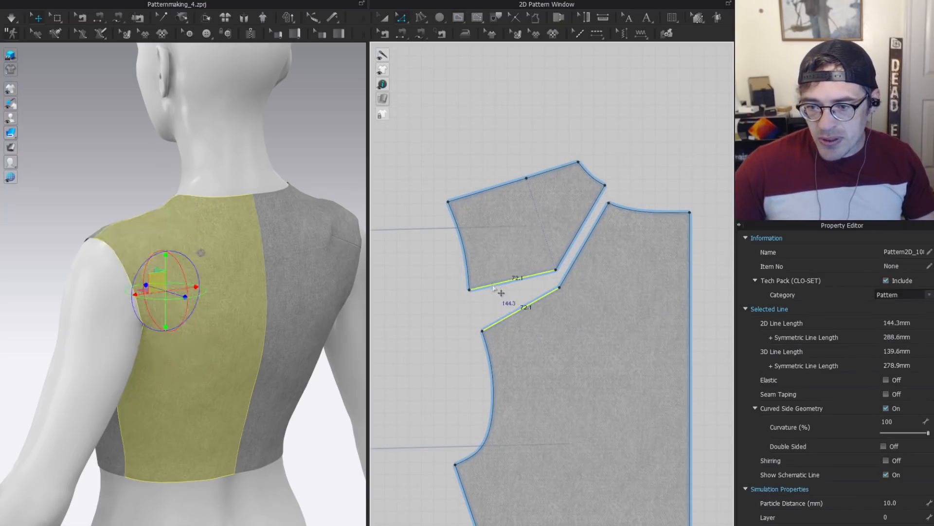
right_click(502, 322)
click(551, 423)
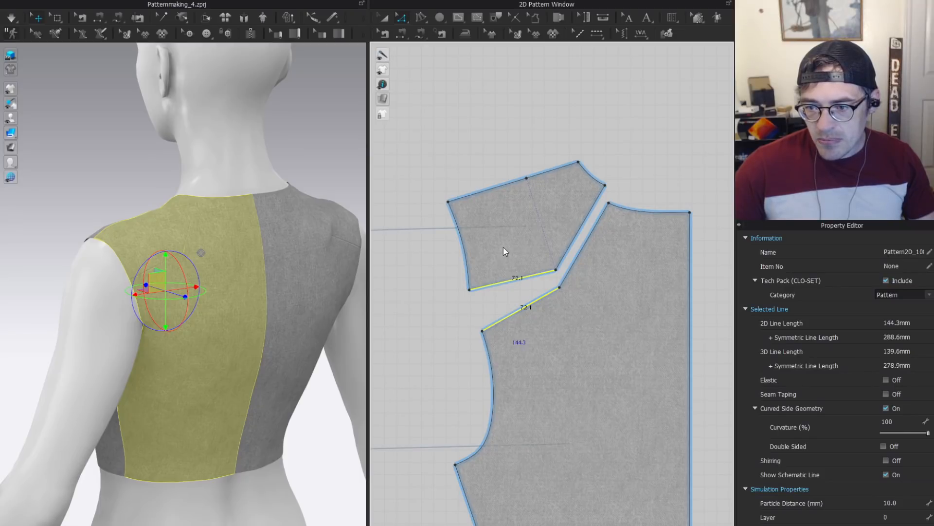
scroll(596, 371, down, 2)
click(562, 327)
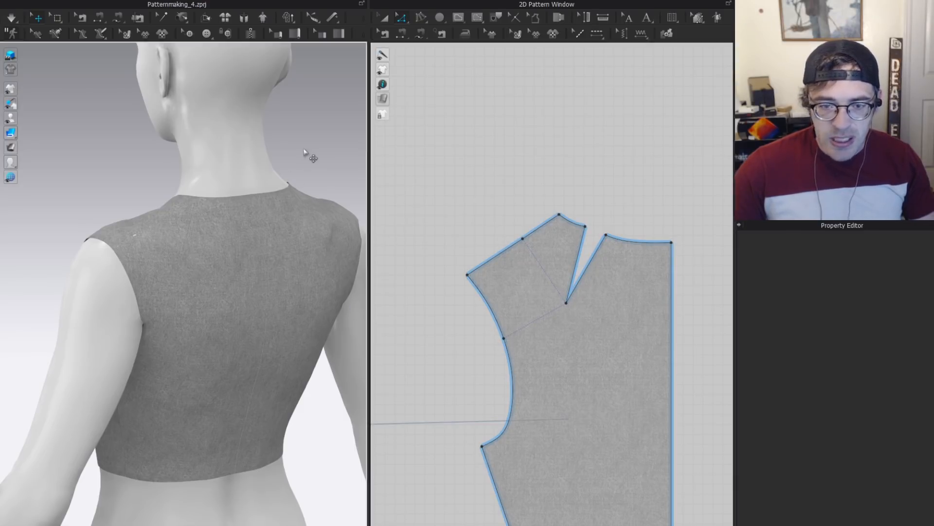
key(space)
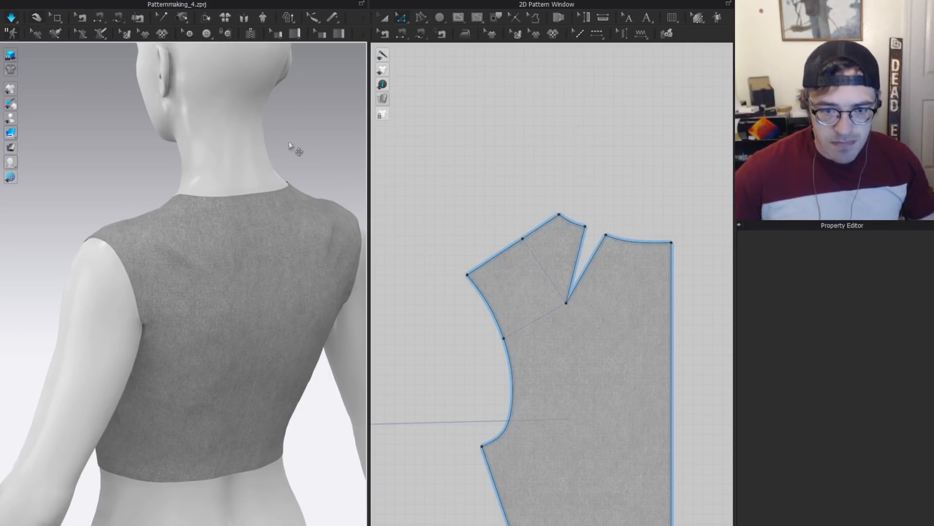
click(233, 238)
Draw a two-segment internal line about 520 mm long below the front waist dart, joining the lower ends of its legs in a downward point.
scroll(516, 268, down, 1)
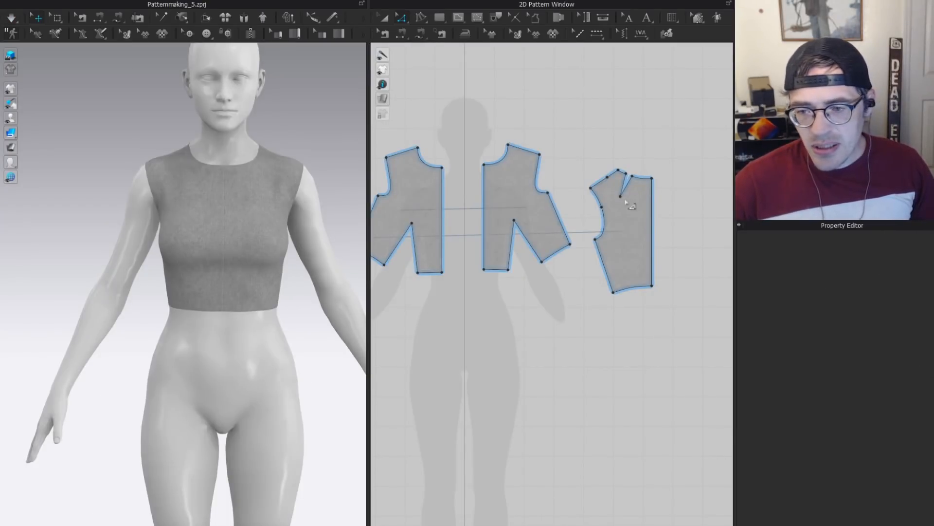
scroll(540, 121, up, 3)
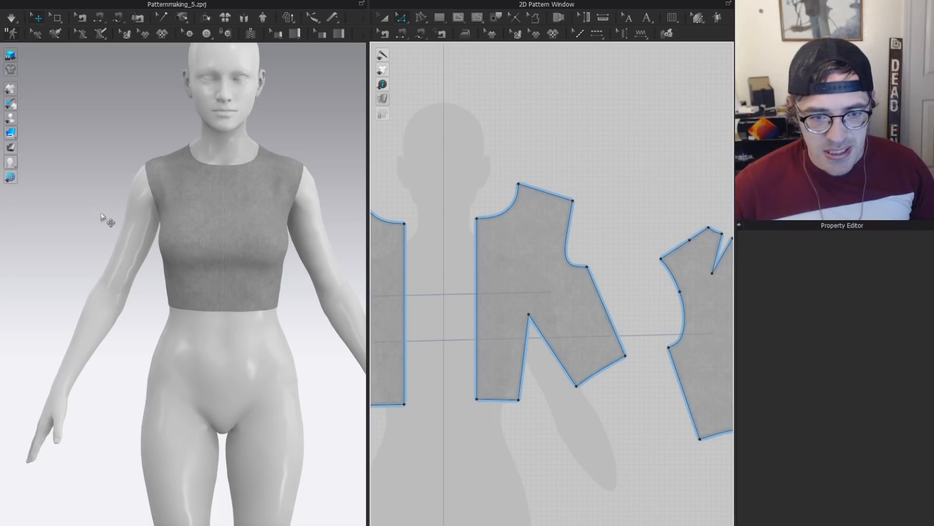
scroll(545, 292, down, 3)
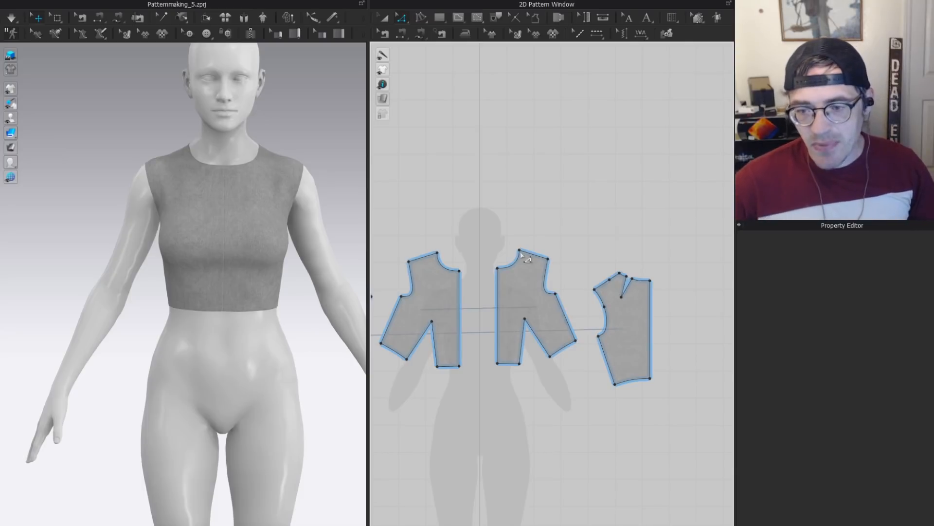
scroll(486, 350, up, 2)
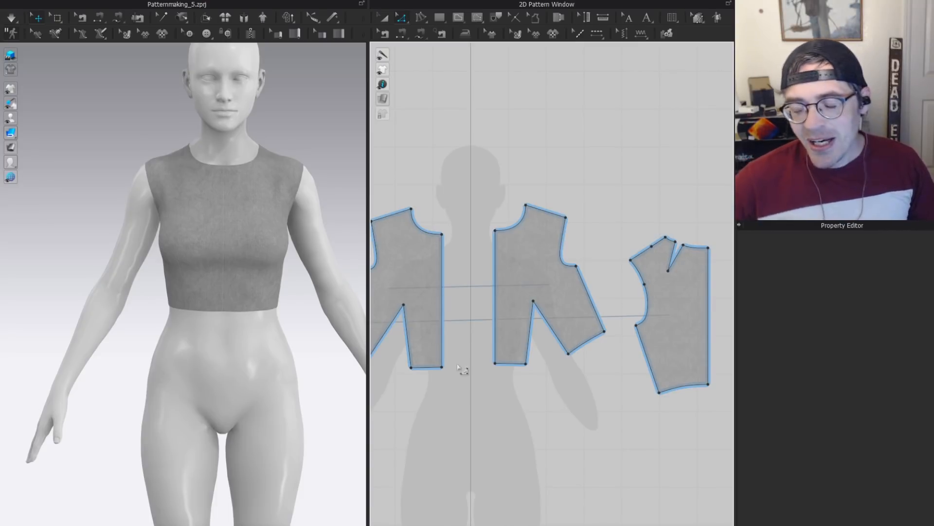
middle_drag(587, 383, 577, 303)
key(h)
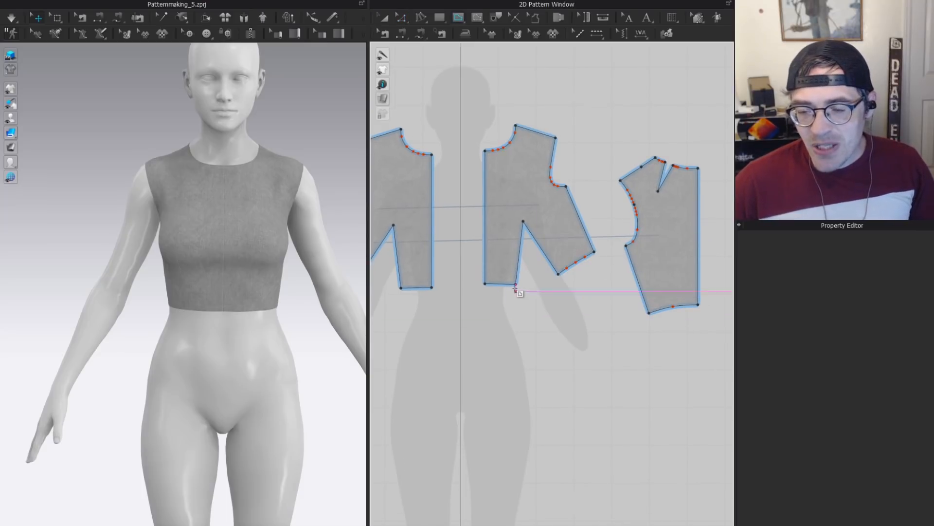
click(516, 284)
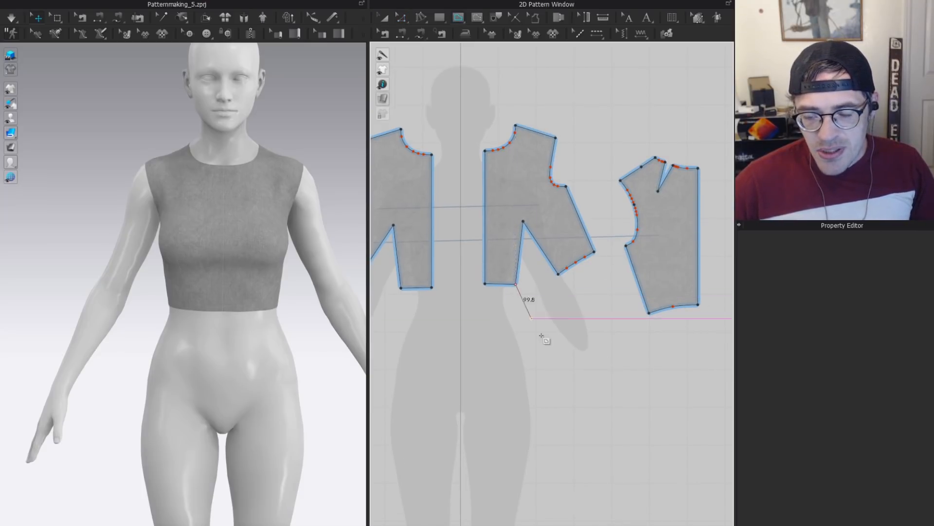
click(559, 372)
double_click(558, 275)
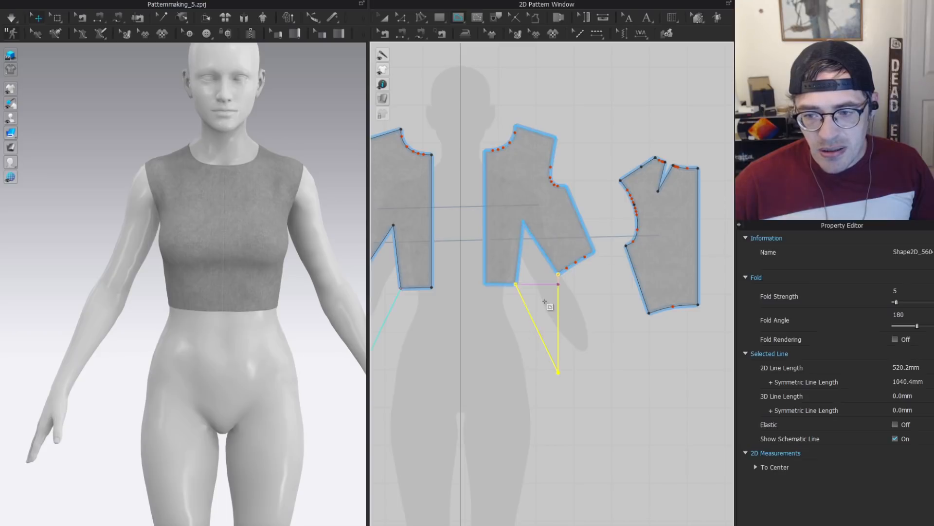
Delete the two-segment internal line below the front waist dart.
right_drag(250, 411, 239, 347)
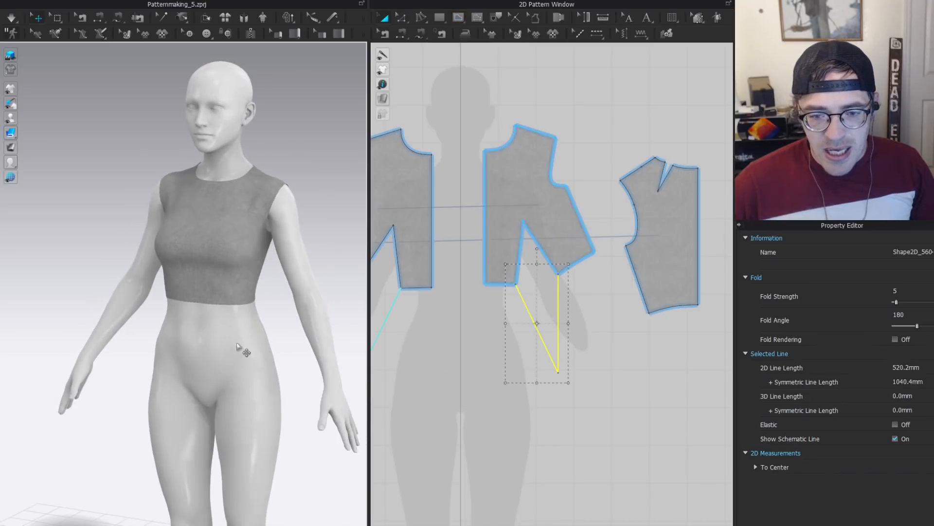
click(221, 290)
right_drag(269, 319, 180, 359)
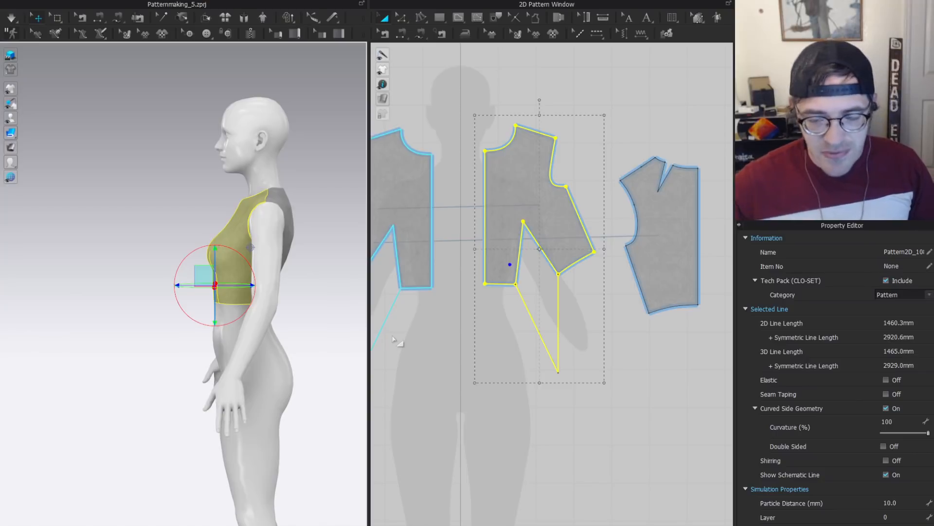
key(z)
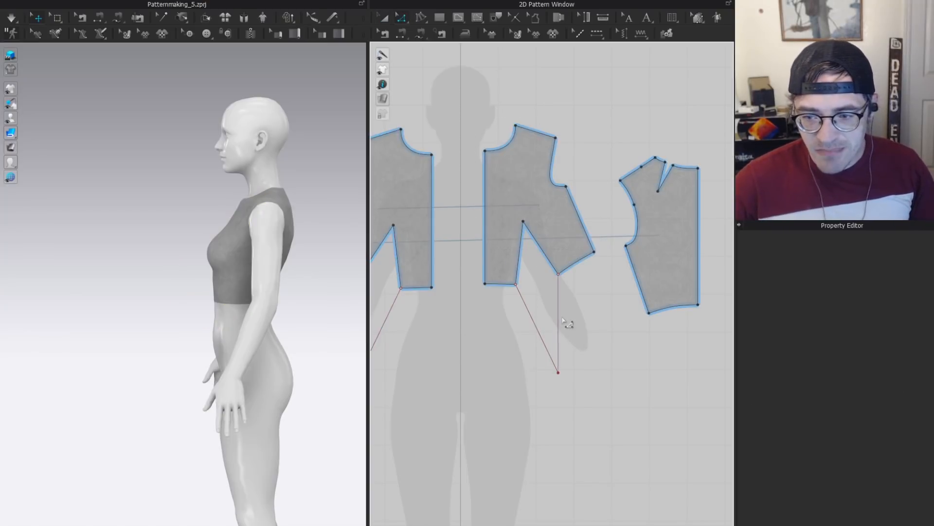
click(558, 319)
shift+click(541, 335)
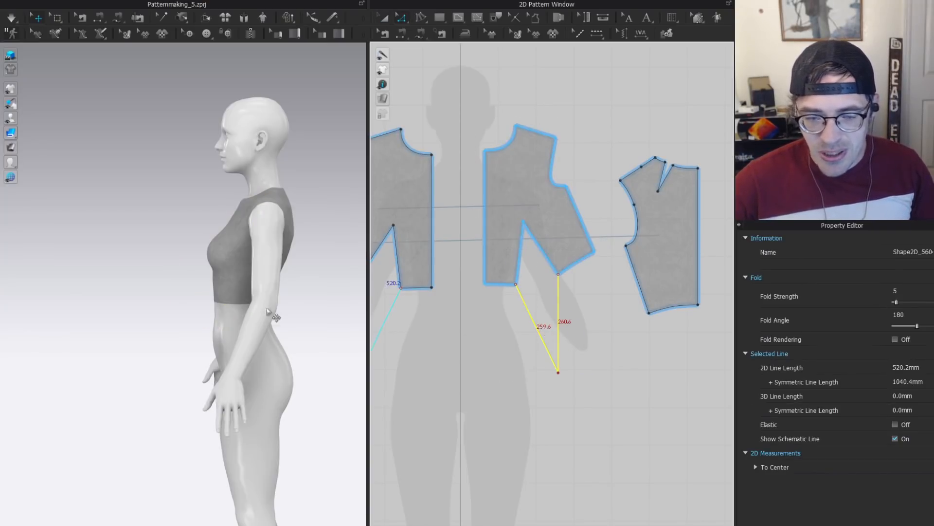
key(Delete)
Draw an internal line about 140 mm long from the front waist dart's tip to the side seam and cut the pattern along it.
scroll(493, 308, up, 3)
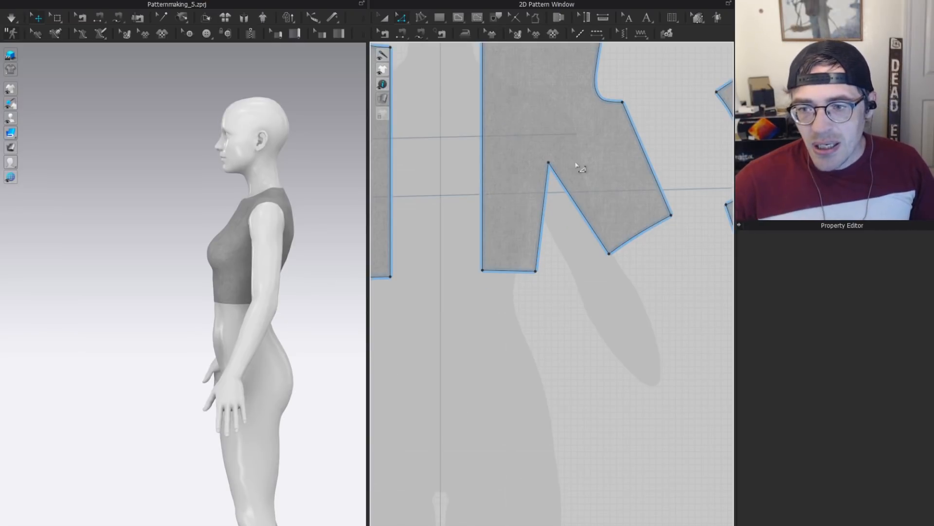
middle_drag(556, 260, 537, 319)
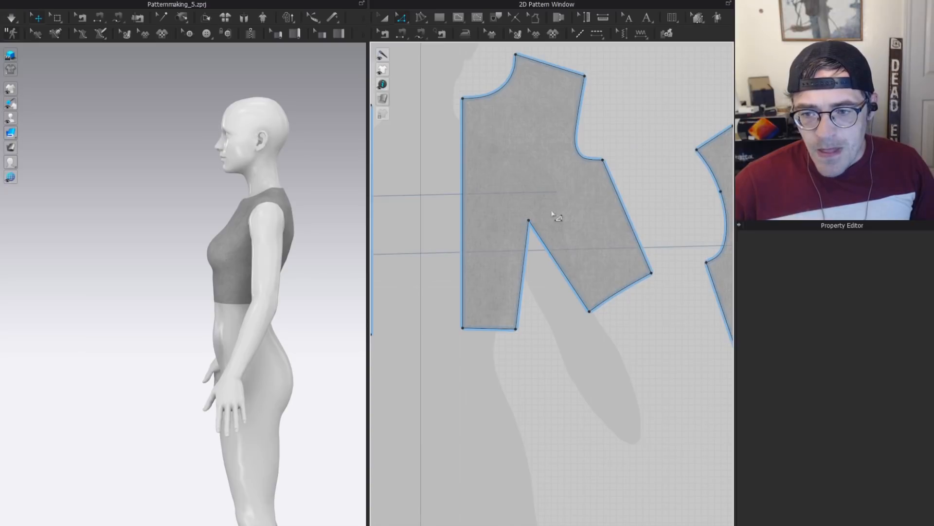
key(g)
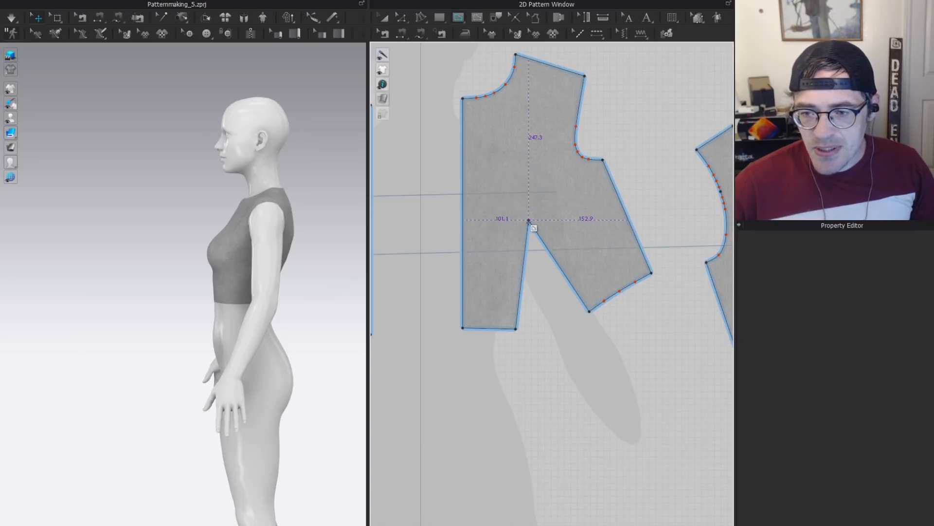
click(529, 220)
click(610, 179)
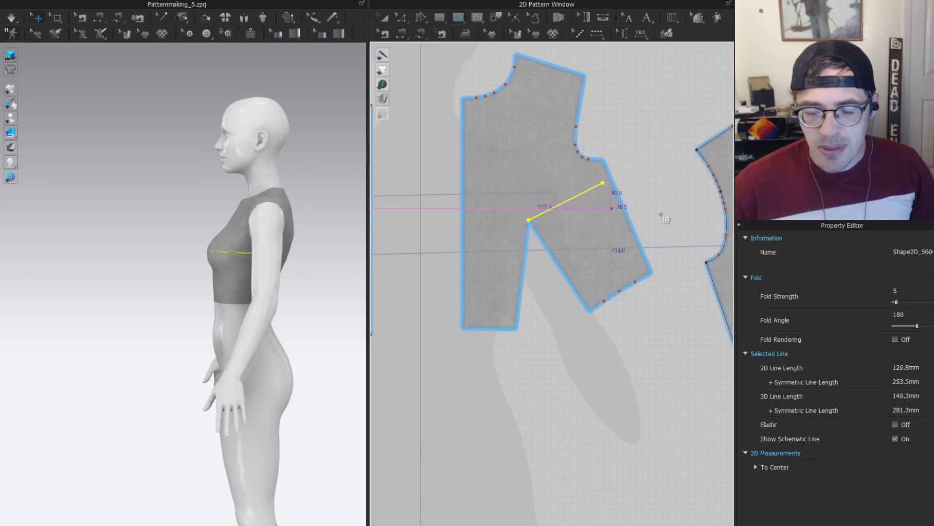
click(624, 190)
key(z)
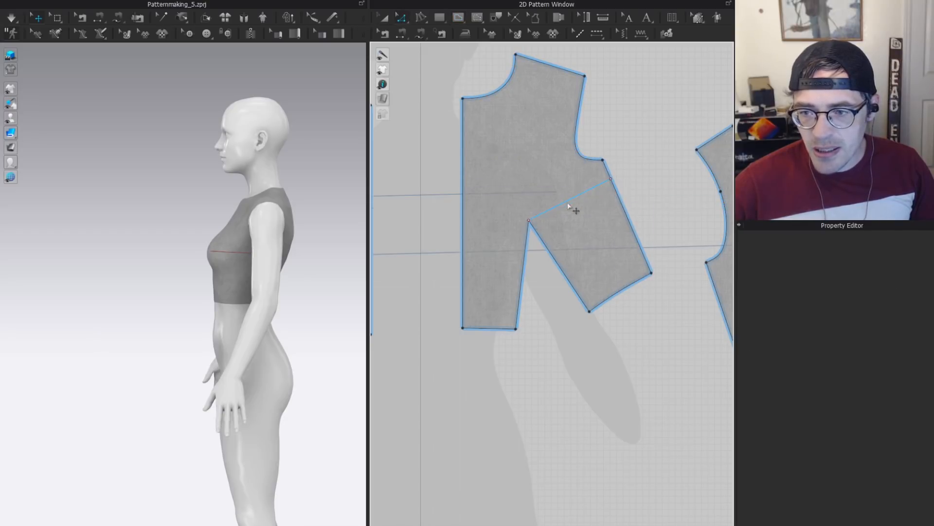
click(570, 200)
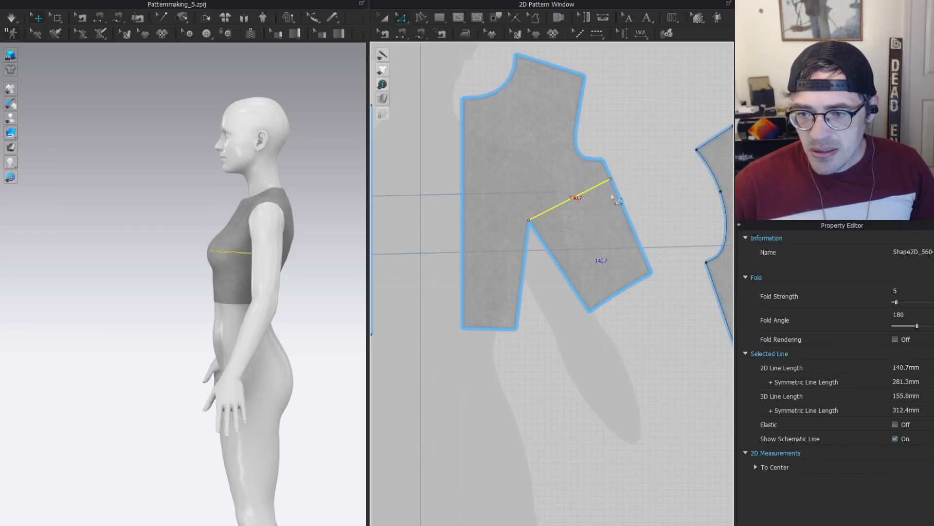
key(ctrl+x)
Align the cut-off lower side piece's inner upper corner with the dart tip of the front bodice.
scroll(566, 238, down, 4)
scroll(565, 228, up, 5)
drag(558, 248, 502, 215)
right_click(522, 227)
click(543, 281)
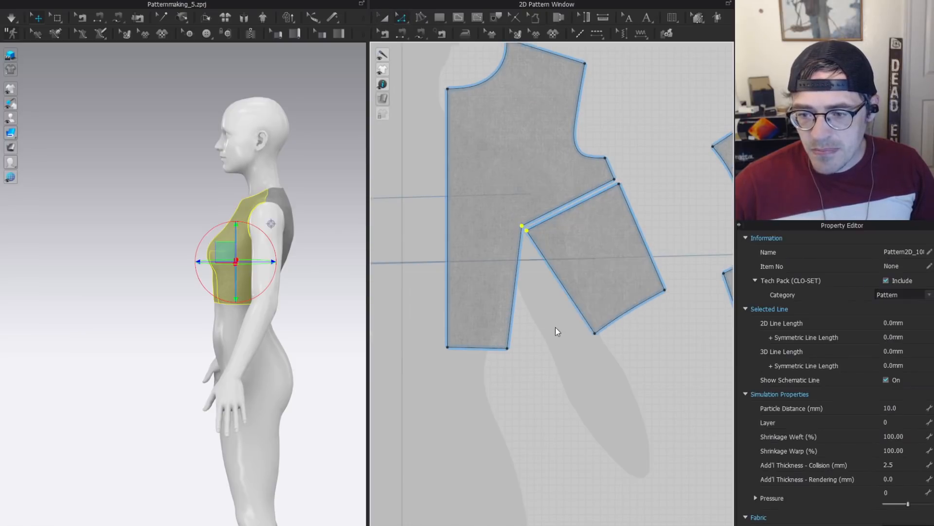
Rotate the cut-off lower side piece about the dart tip until its upper edge is horizontal, narrowing the waist dart.
click(566, 269)
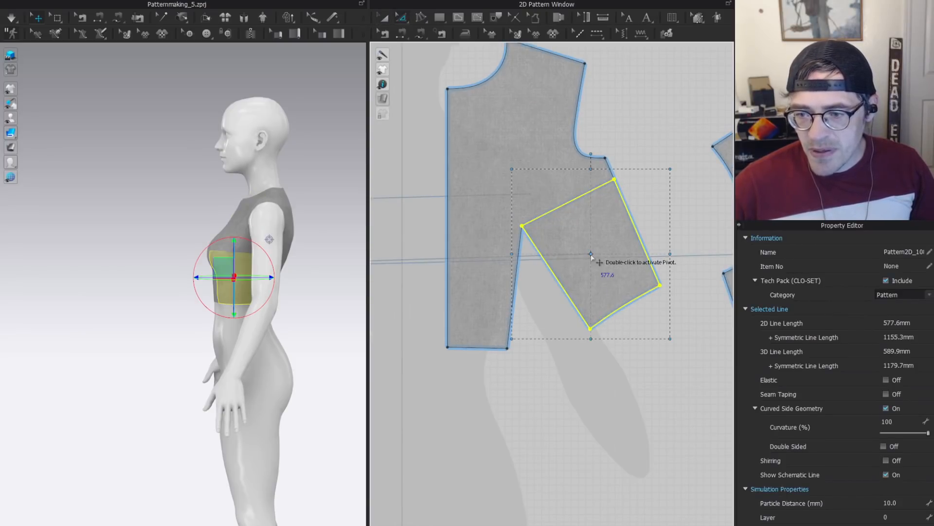
key(Escape)
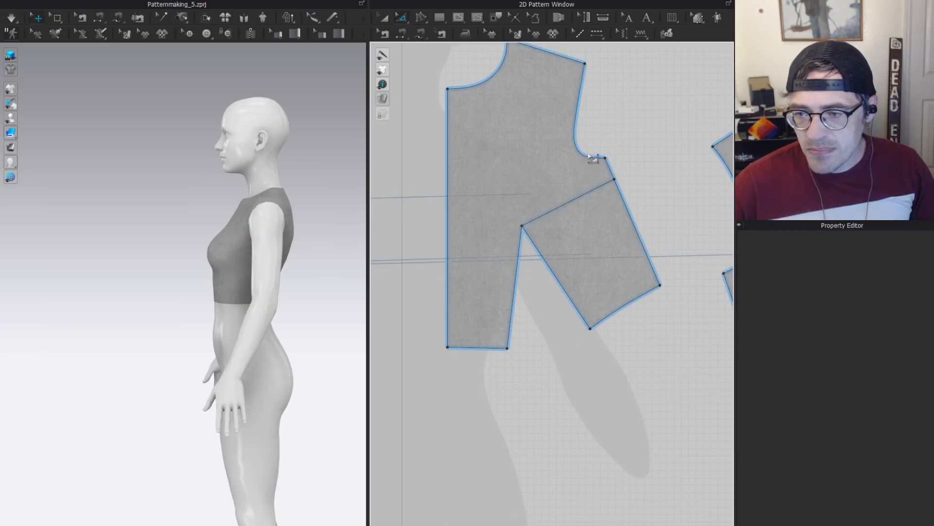
click(572, 243)
drag(592, 154, 598, 194)
key(ctrl+z)
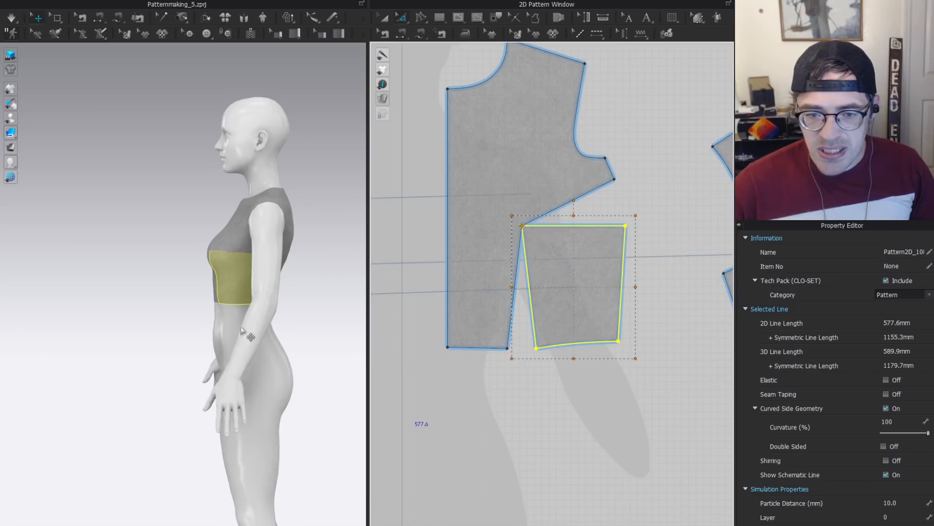
key(2)
scroll(536, 287, up, 3)
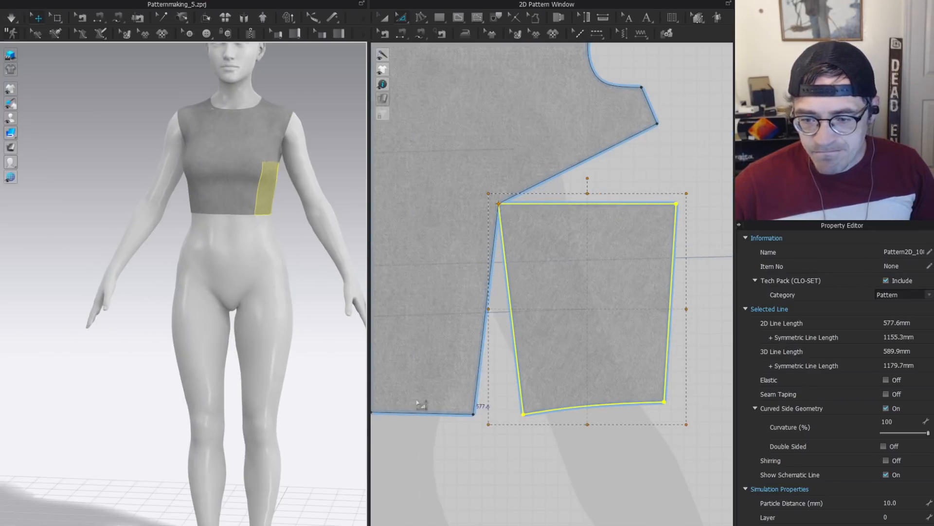
click(263, 232)
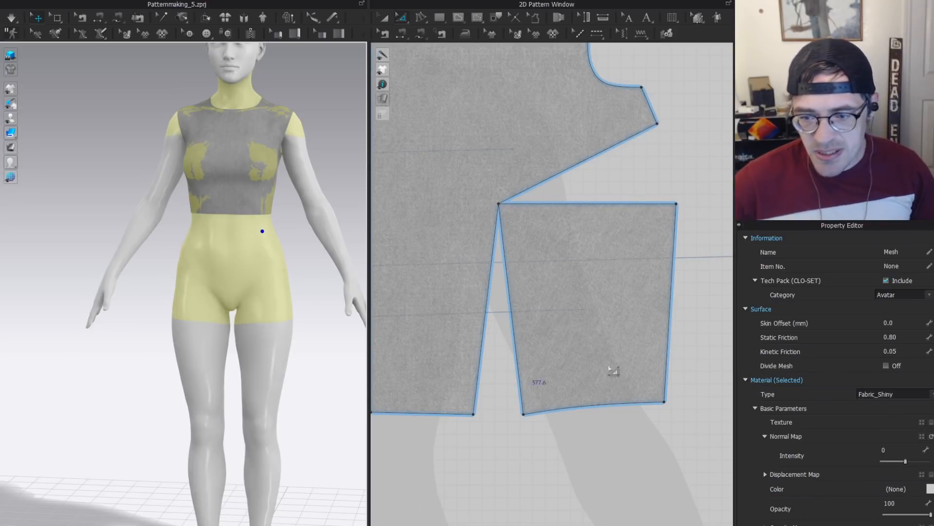
Draw a rectangular pattern with a perimeter of about 1084 mm below the front bodice pieces.
scroll(609, 371, down, 5)
key(s)
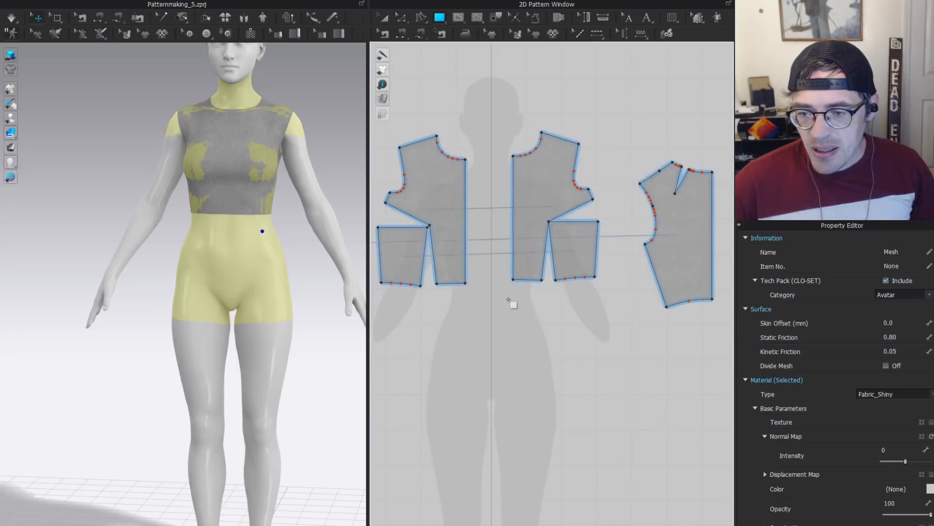
drag(508, 298, 593, 406)
key(a)
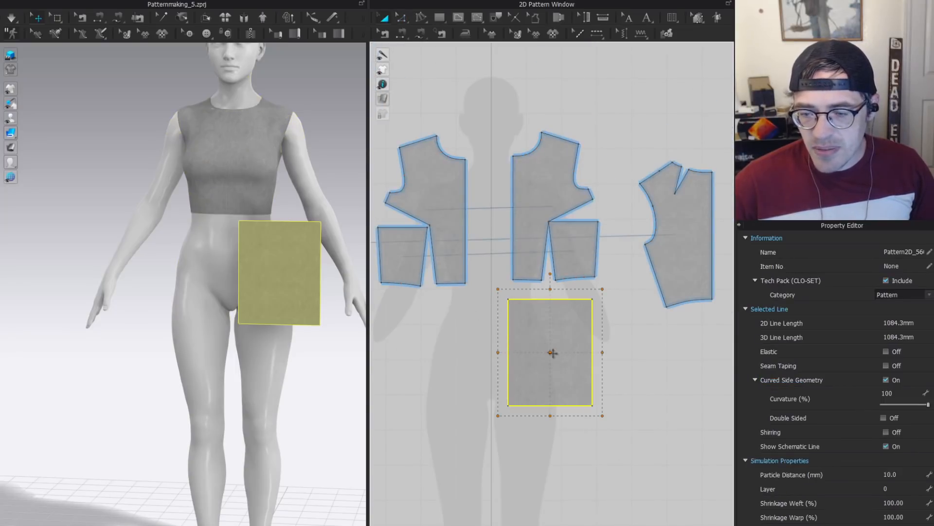
Sew the centre front waist edge to 81.1 mm of the rectangle's upper edge from its inner corner, adding a point at the seam's end.
scroll(553, 352, up, 5)
key(z)
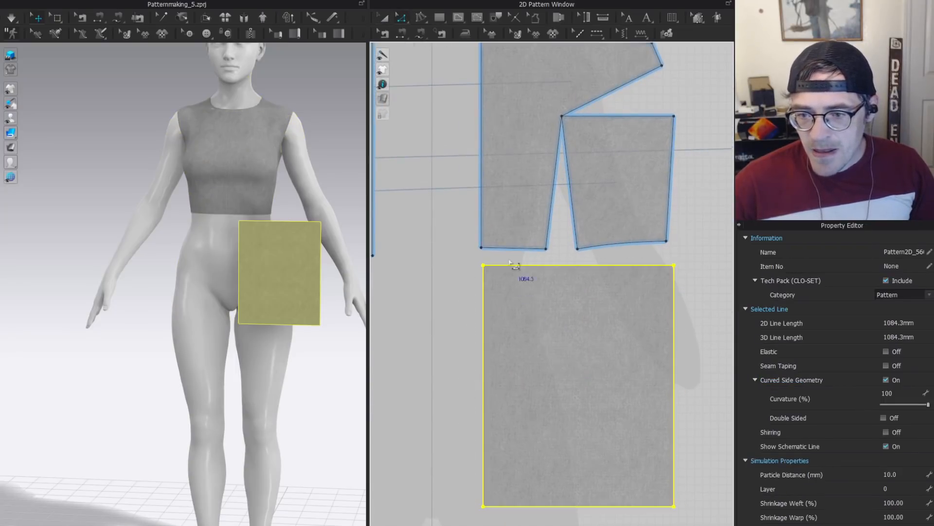
key(m)
click(482, 248)
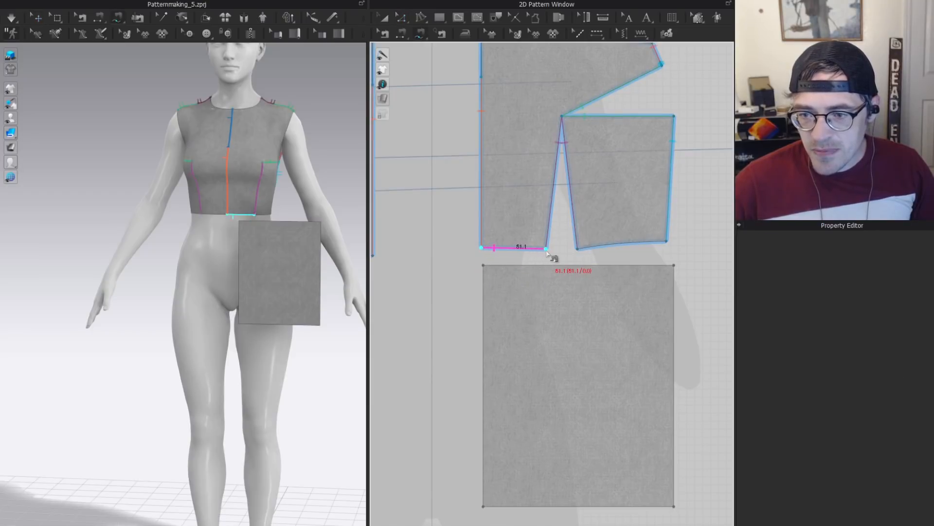
click(547, 248)
click(483, 265)
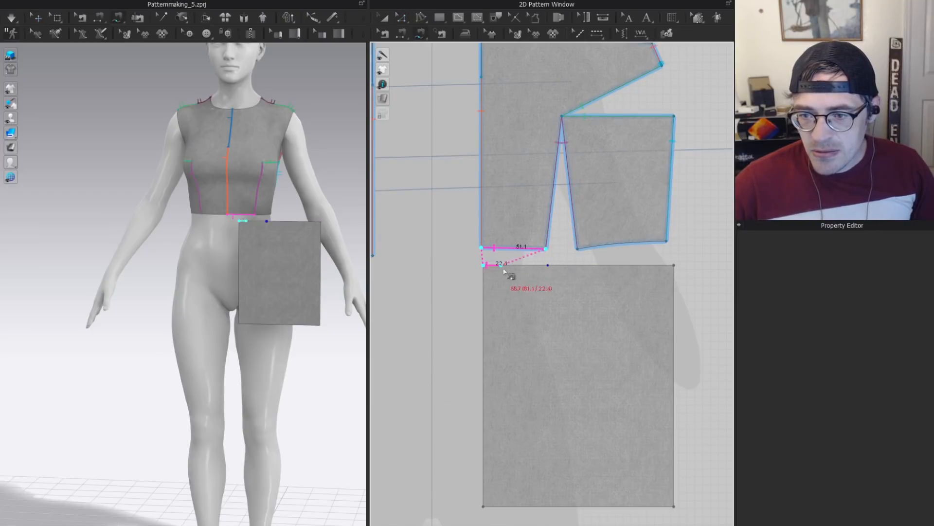
click(548, 266)
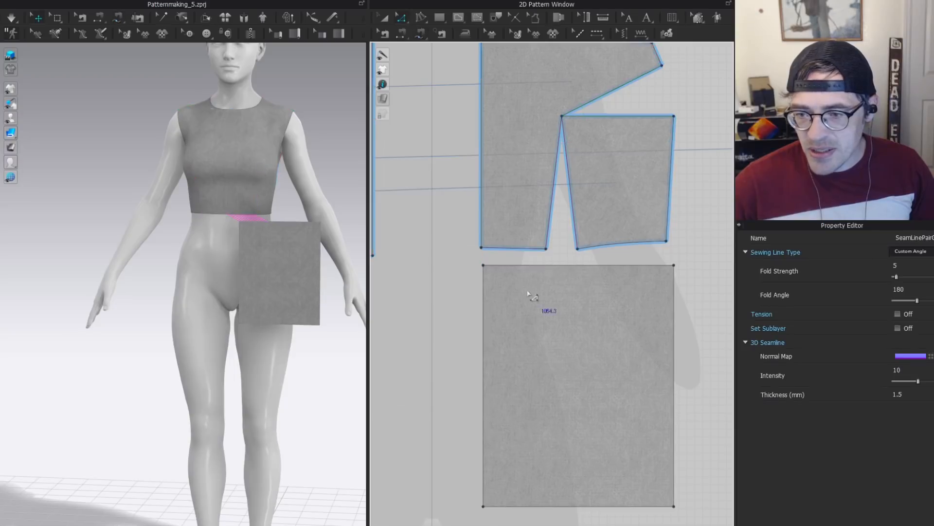
right_click(535, 266)
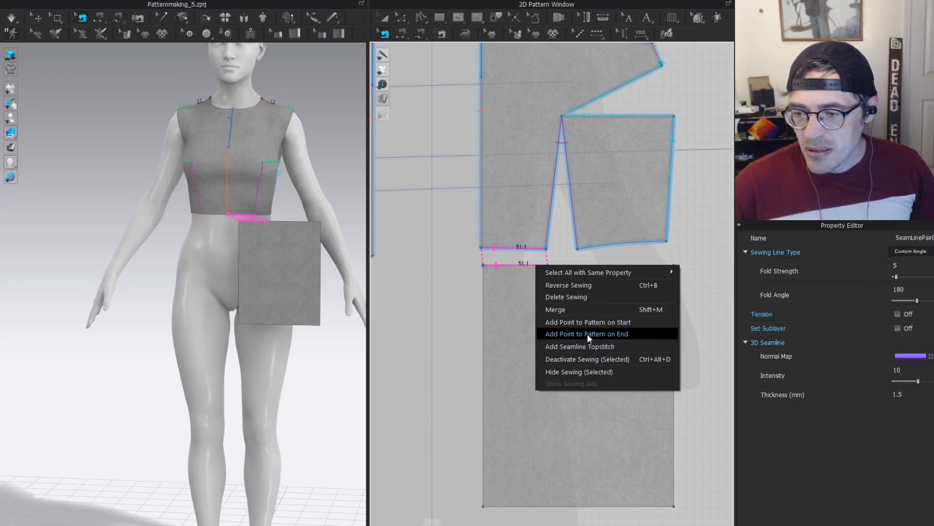
click(587, 333)
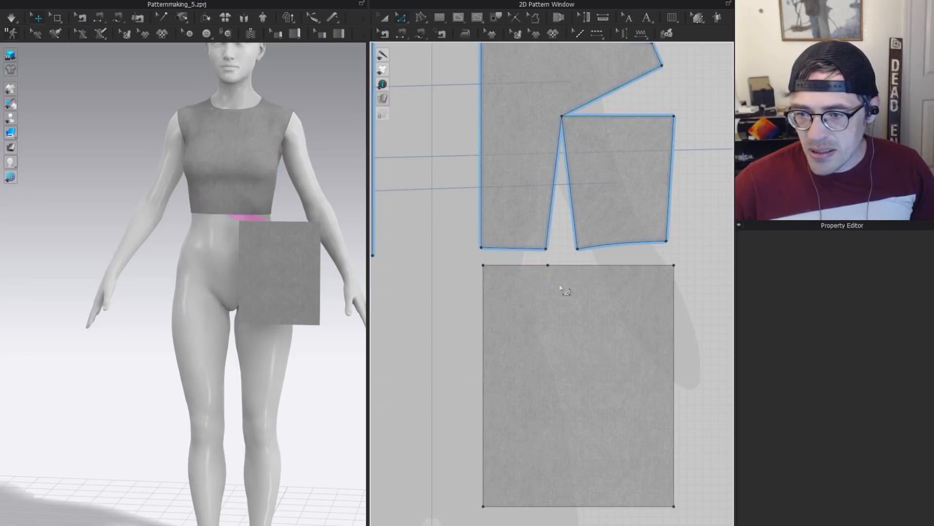
Align the new point on the rectangle's upper edge with the lower end of the centre-side dart leg.
scroll(552, 282, up, 3)
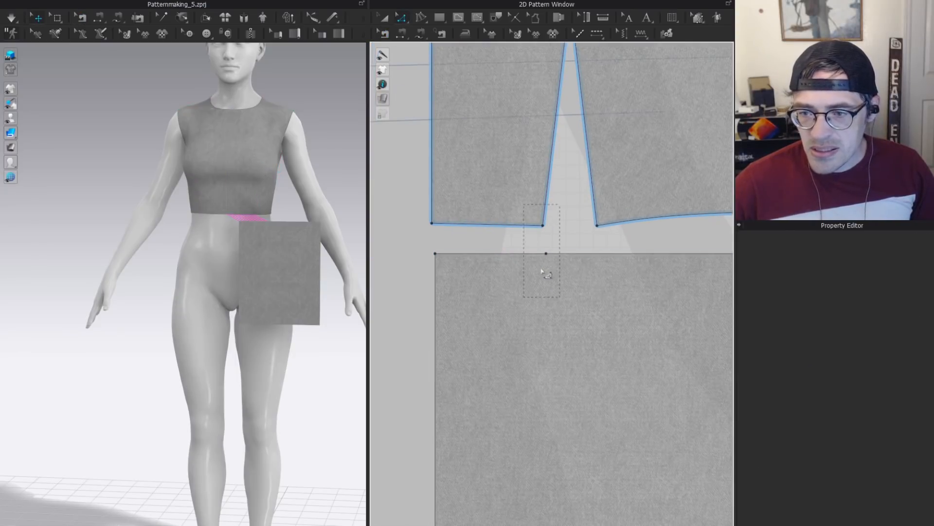
drag(541, 271, 559, 297)
right_click(544, 226)
click(563, 331)
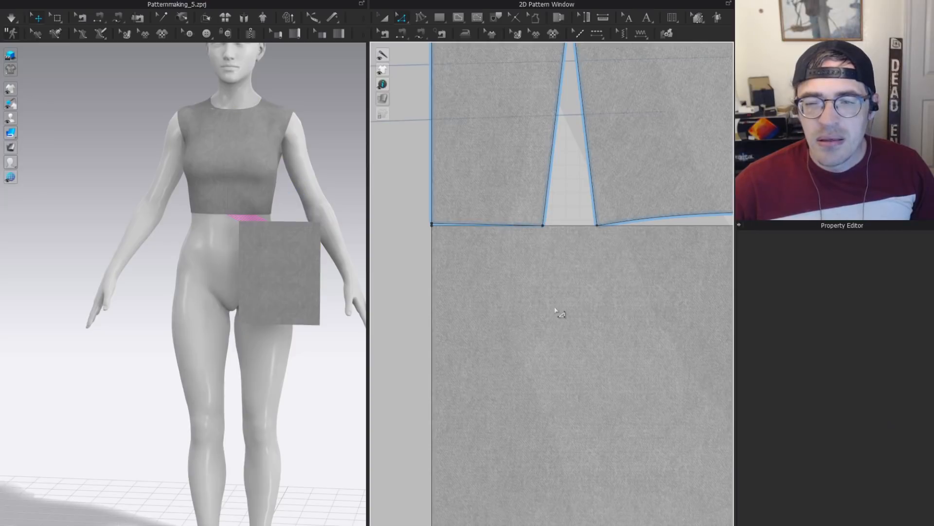
Move the rectangle down so it sits clear below the front bodice pieces.
scroll(616, 217, down, 3)
key(a)
click(568, 318)
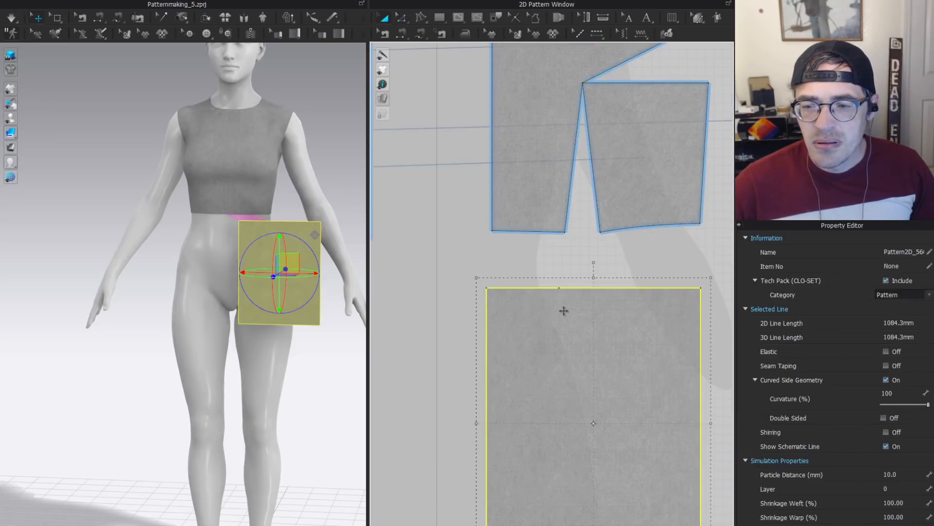
Draw a vertical internal line from the rectangle's upper-edge point to its lower edge and cut the rectangle along it.
key(g)
middle_drag(610, 377, 589, 279)
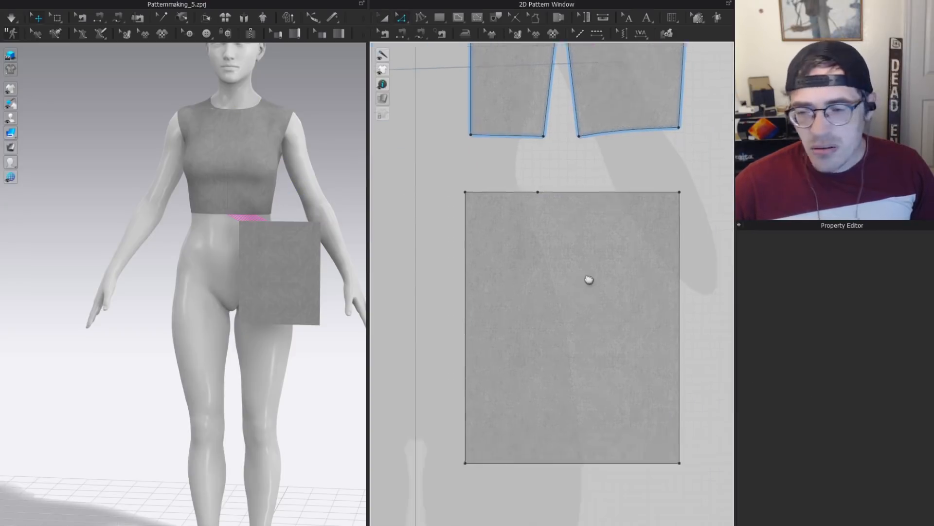
scroll(582, 274, down, 3)
click(553, 221)
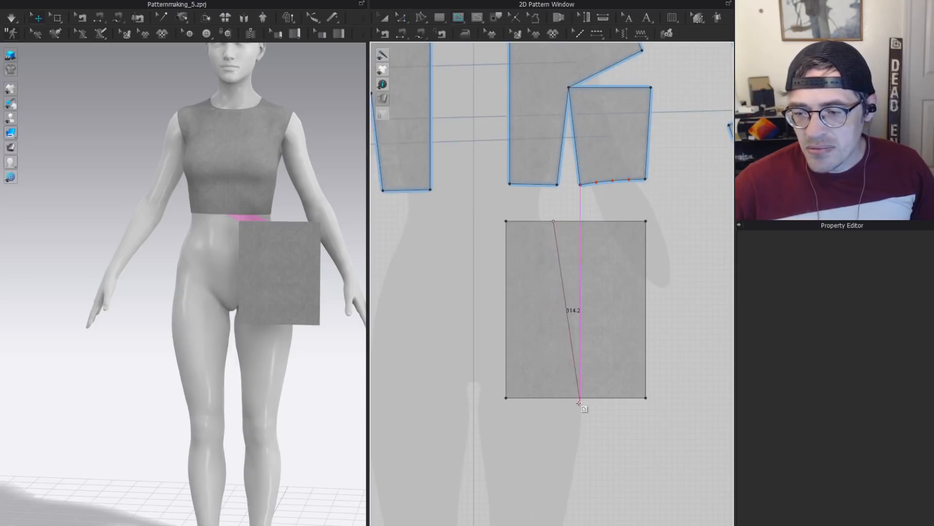
double_click(554, 398)
key(ctrl+x)
Move the wider piece of the cut rectangle sideways, away from the narrow centre piece.
key(a)
click(611, 253)
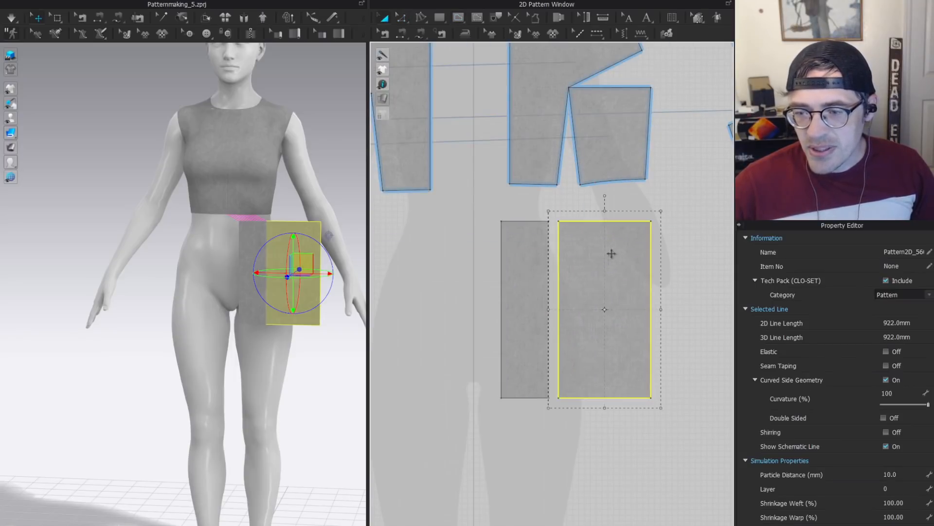
middle_drag(612, 253, 617, 294)
drag(613, 290, 652, 285)
Sew the side piece's waist edge to 112 mm of the wider panel's upper edge from its inner corner, adding a point at the seam's end.
scroll(590, 250, up, 3)
middle_drag(627, 226, 601, 264)
key(m)
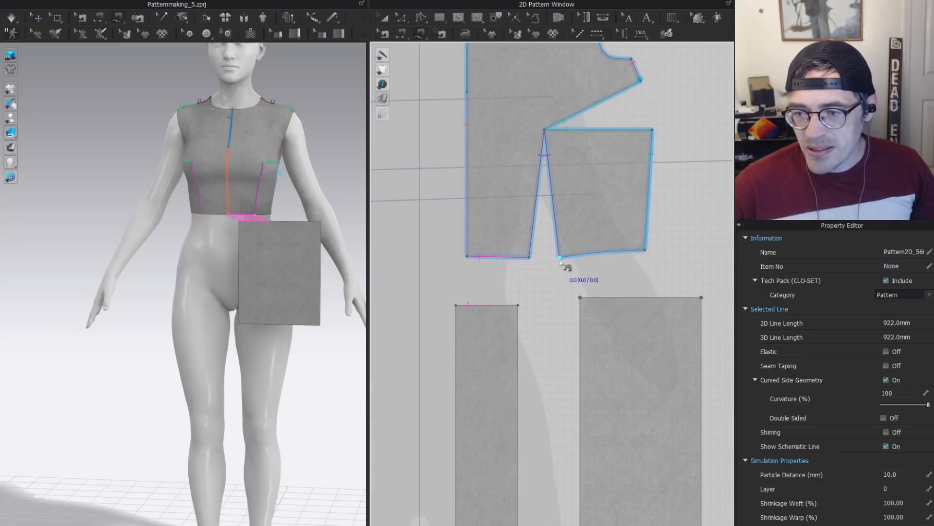
click(559, 259)
click(645, 250)
click(581, 297)
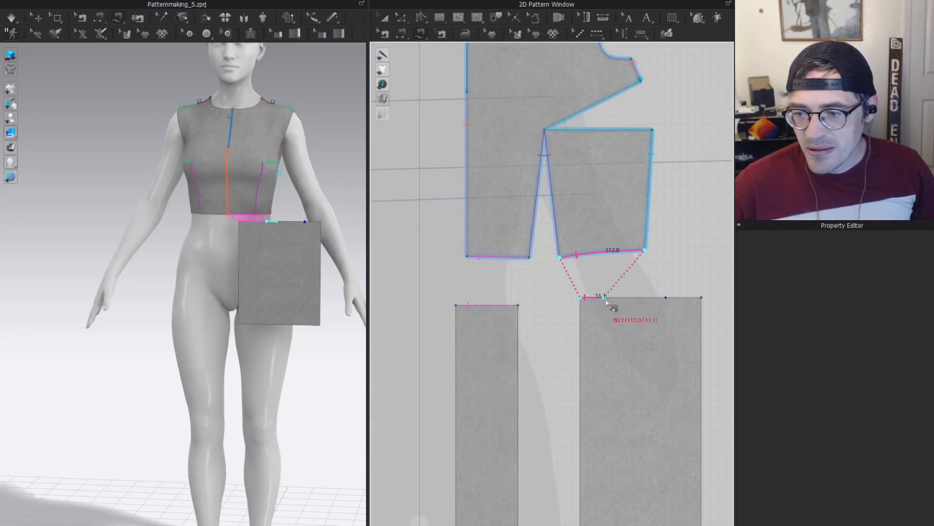
click(668, 298)
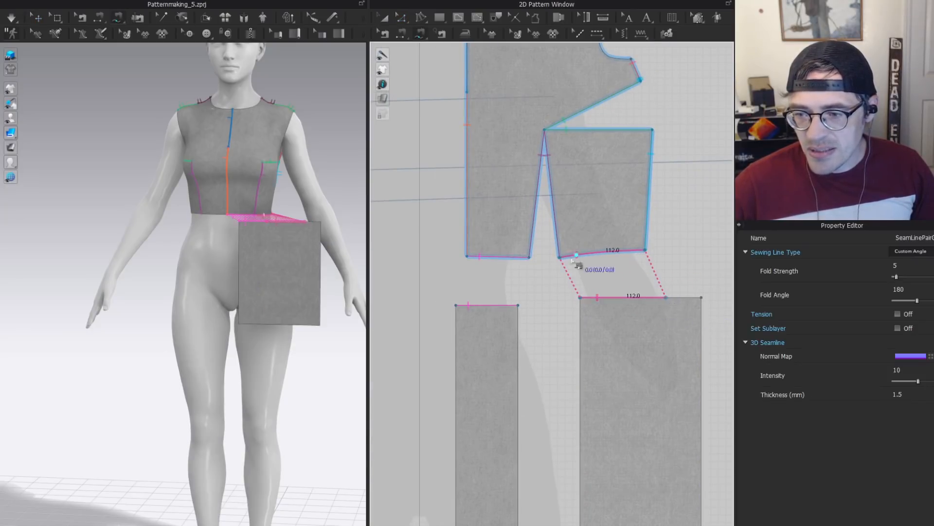
middle_drag(672, 306, 609, 272)
right_click(591, 263)
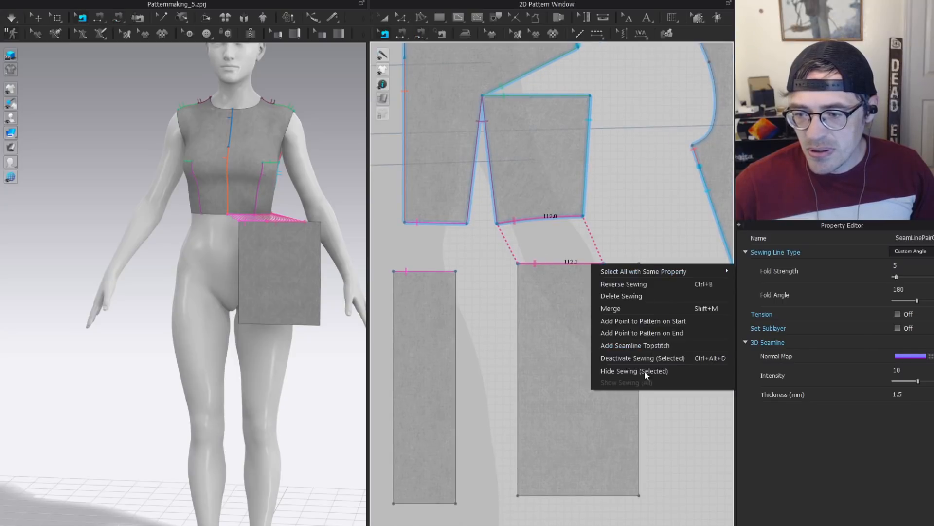
click(656, 335)
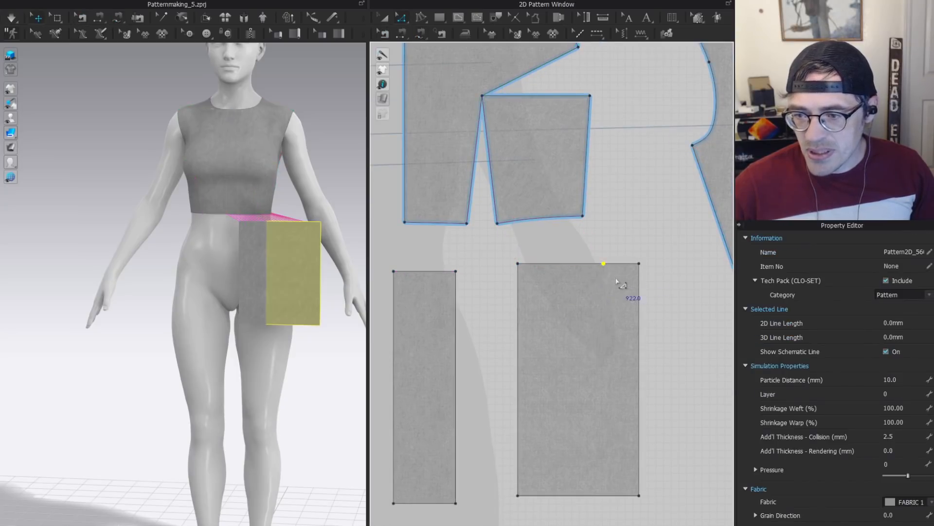
Draw a vertical internal line across the wider lower panel, from the 112 mm point on its upper edge to its lower edge.
click(639, 263)
key(g)
click(604, 263)
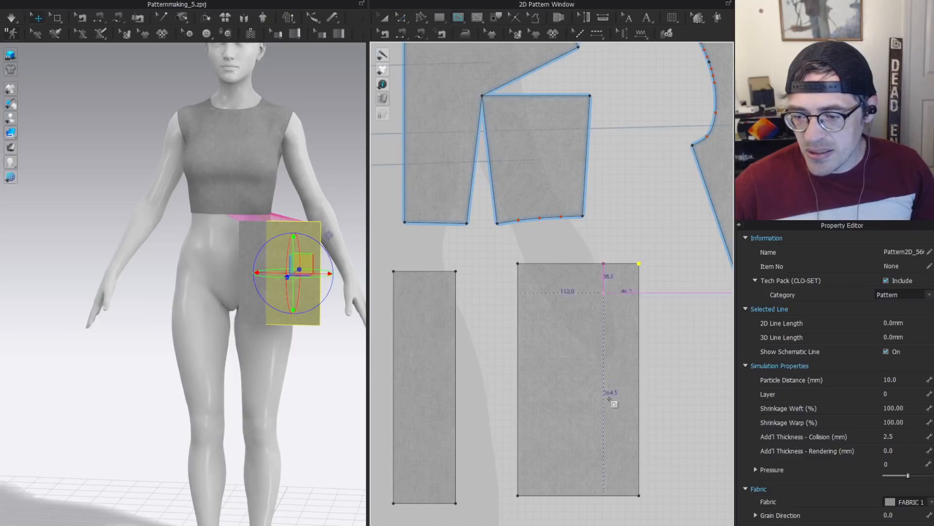
double_click(603, 459)
key(z)
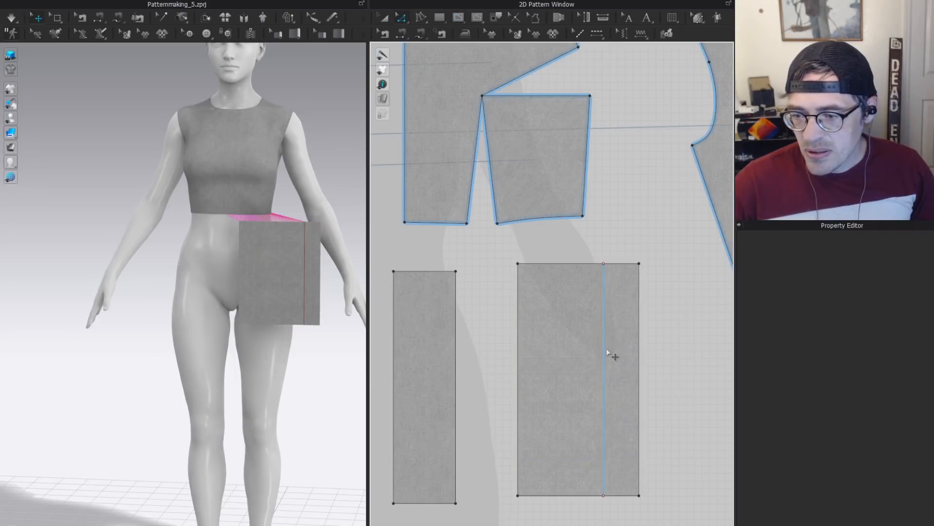
Cut the wider panel along the internal line and delete the narrow outer strip.
click(605, 352)
key(a)
click(630, 332)
key(Delete)
key(z)
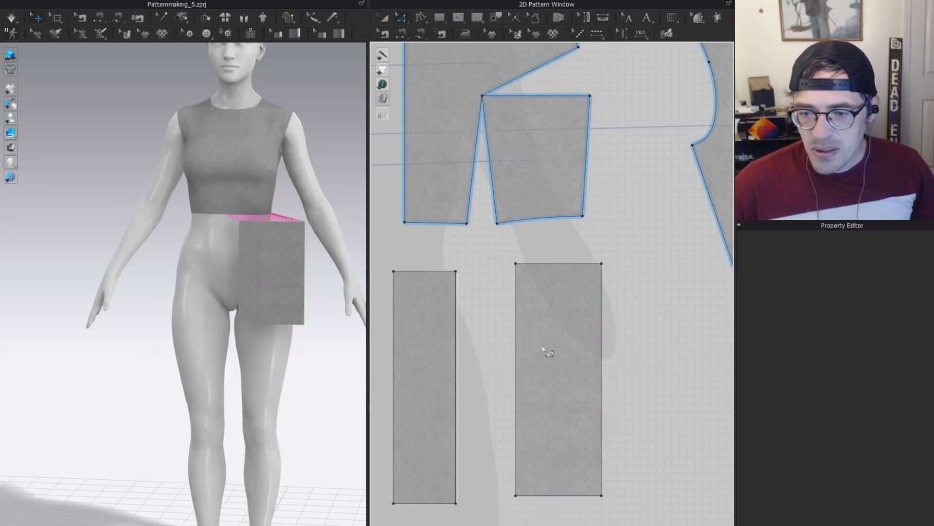
Move both lower panels closer to the waist on the 3D avatar and simulate them.
click(273, 247)
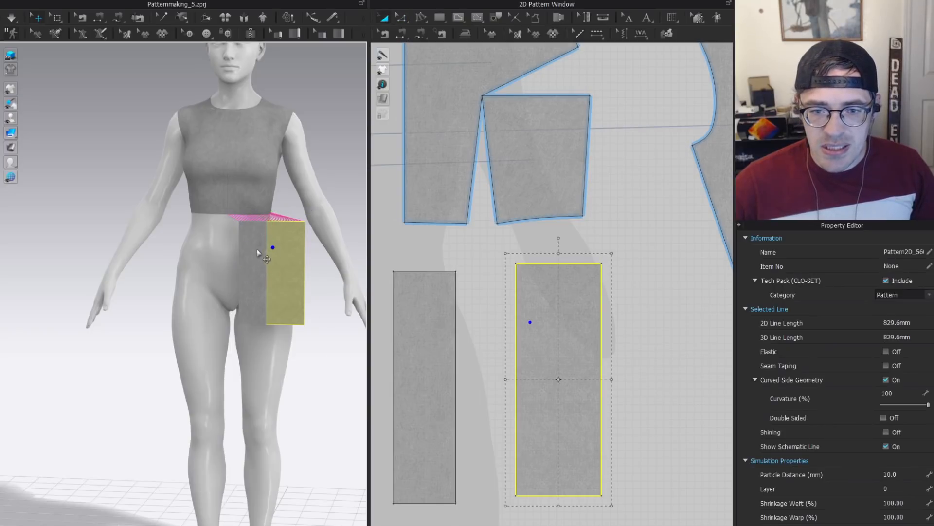
shift+click(258, 252)
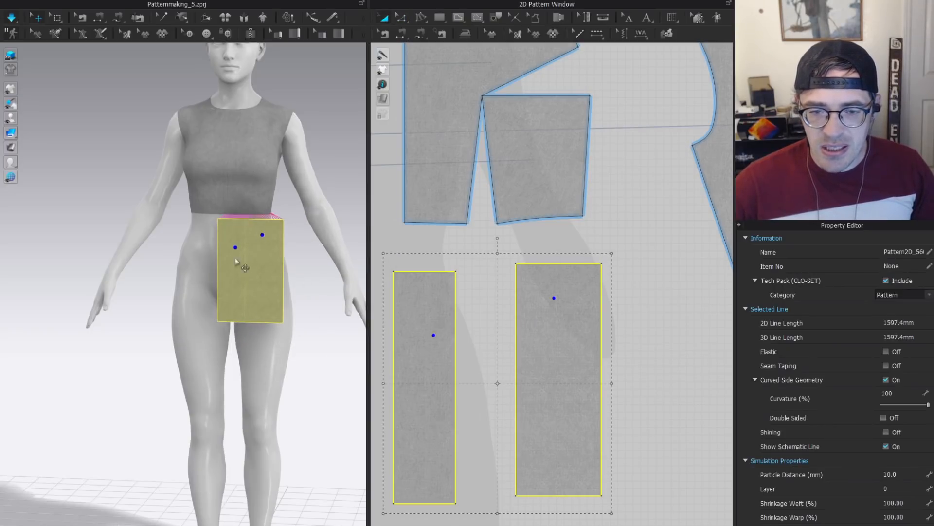
key(space)
scroll(554, 300, down, 3)
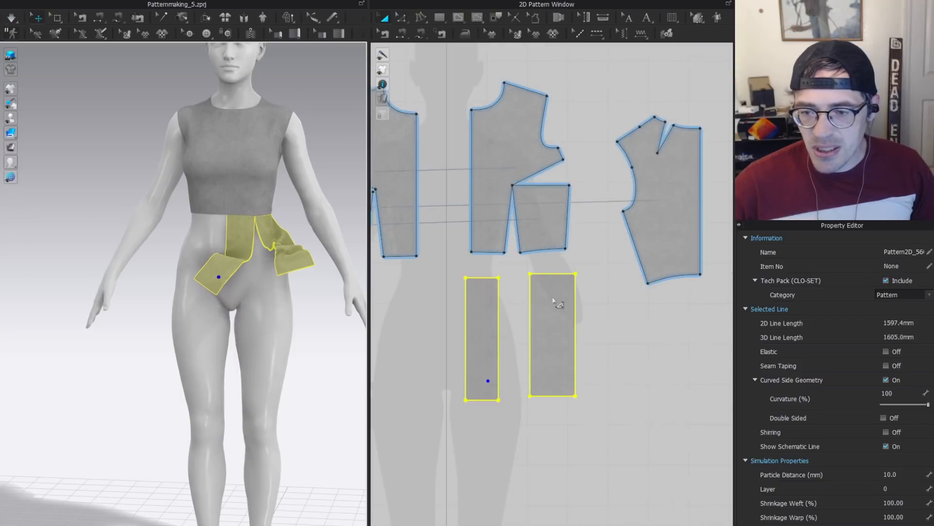
Match up the narrow panel's upper edge with the waist edge of the centre front piece in the 2D pattern.
scroll(483, 274, up, 3)
click(498, 258)
click(497, 236)
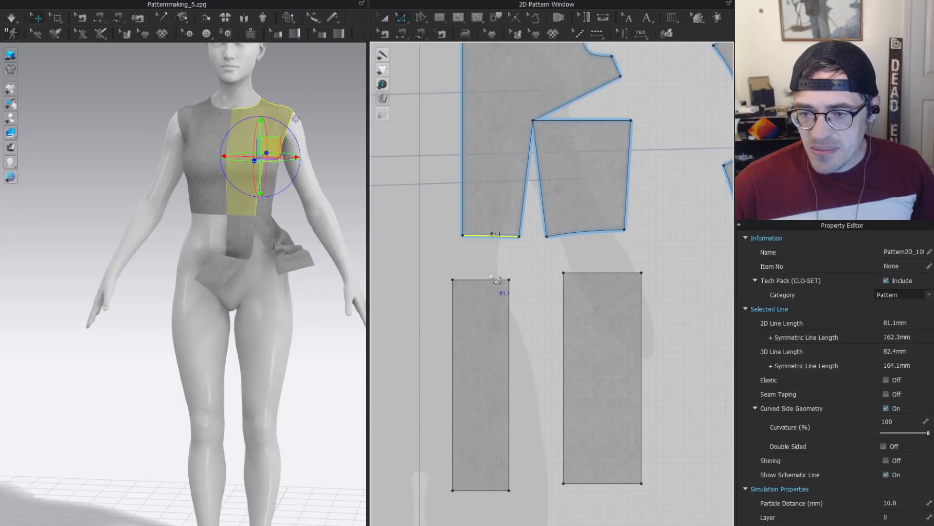
shift+click(501, 279)
right_click(499, 237)
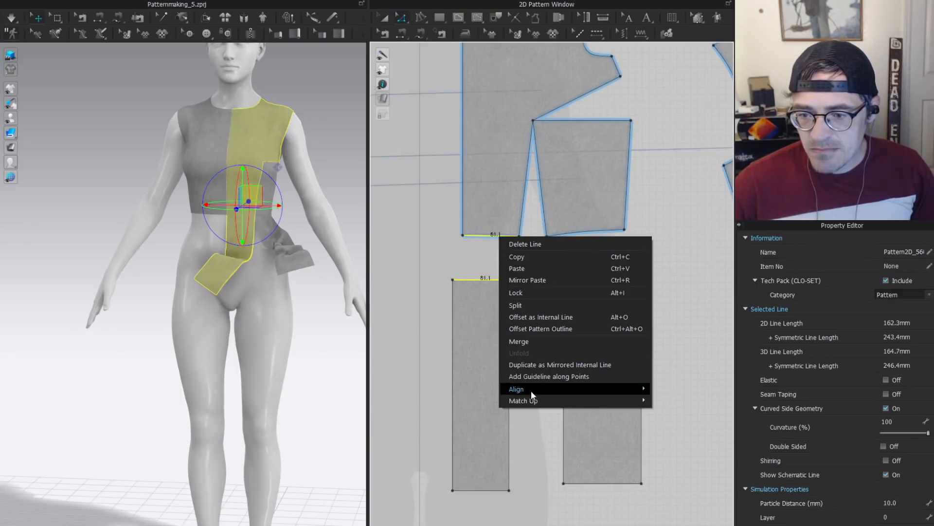
mouse_move(530, 401)
click(701, 400)
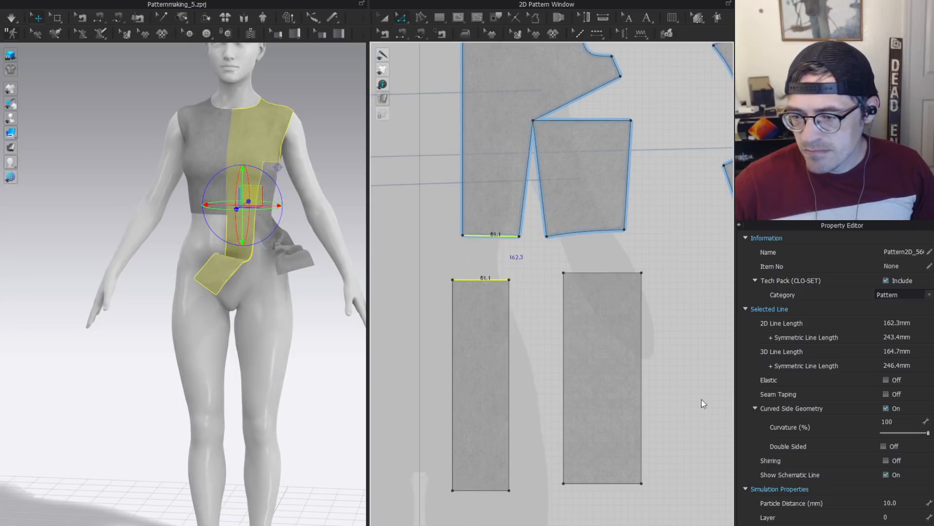
Remove the curve points from the side piece's waist edge and match up the wider panel's upper edge with it.
click(588, 230)
scroll(591, 242, up, 3)
click(579, 237)
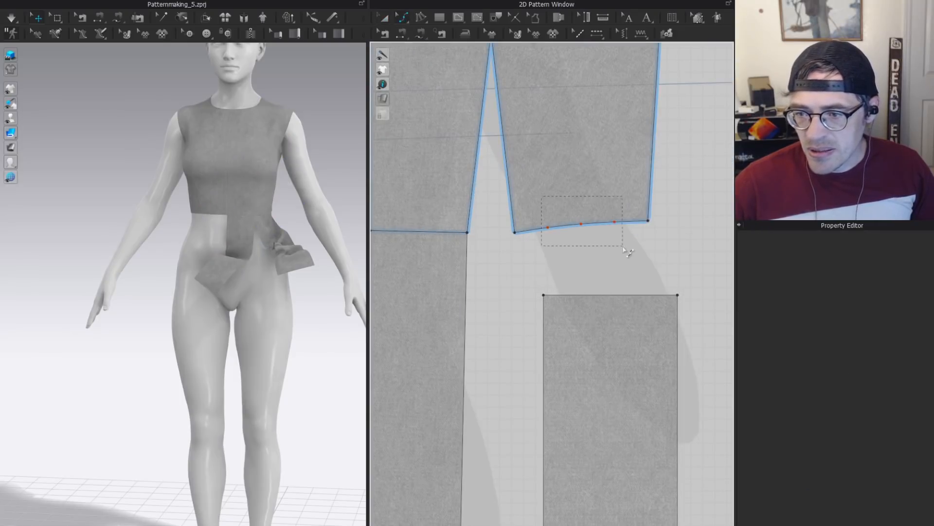
drag(627, 252, 623, 265)
click(610, 295)
shift+click(553, 233)
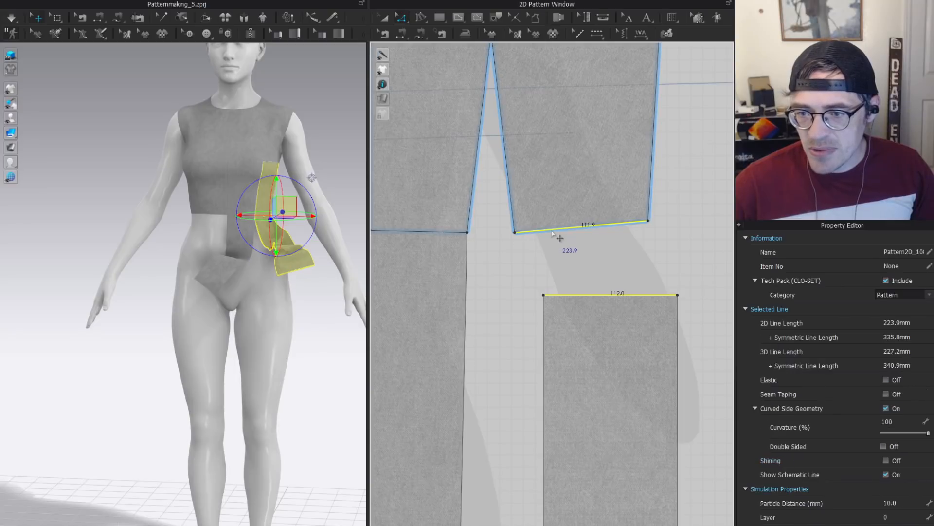
key(ctrl+m)
Add a point on the facing inner edge of each lower panel, partway down its length.
scroll(543, 258, down, 3)
middle_drag(553, 351, 547, 302)
scroll(544, 297, up, 1)
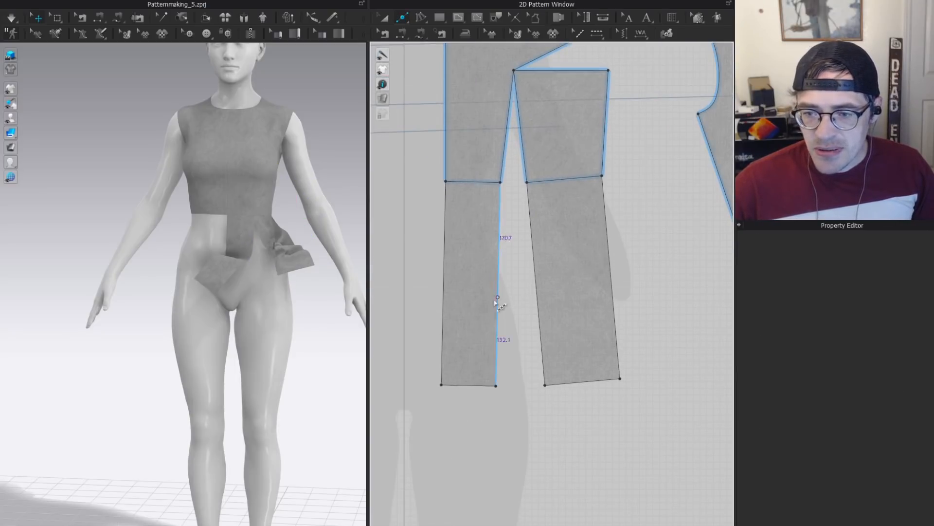
click(497, 309)
click(537, 303)
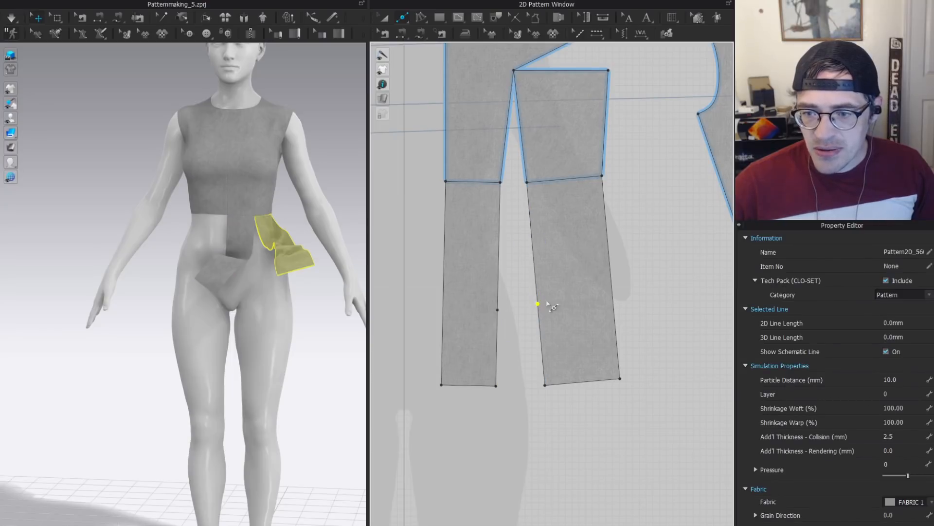
Bring the two new inner-edge points together directly below the bust point to close the lower end of the waist dart.
key(z)
drag(537, 304, 520, 321)
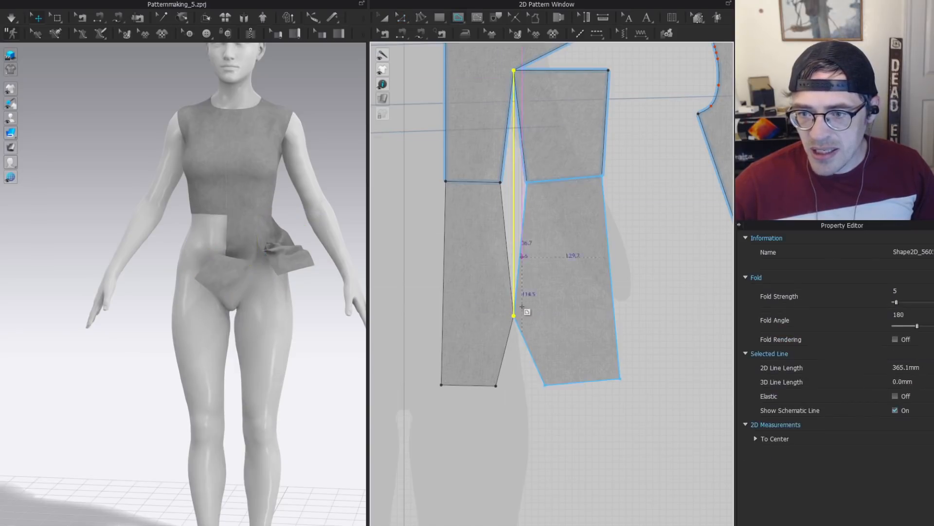
scroll(542, 324, up, 6)
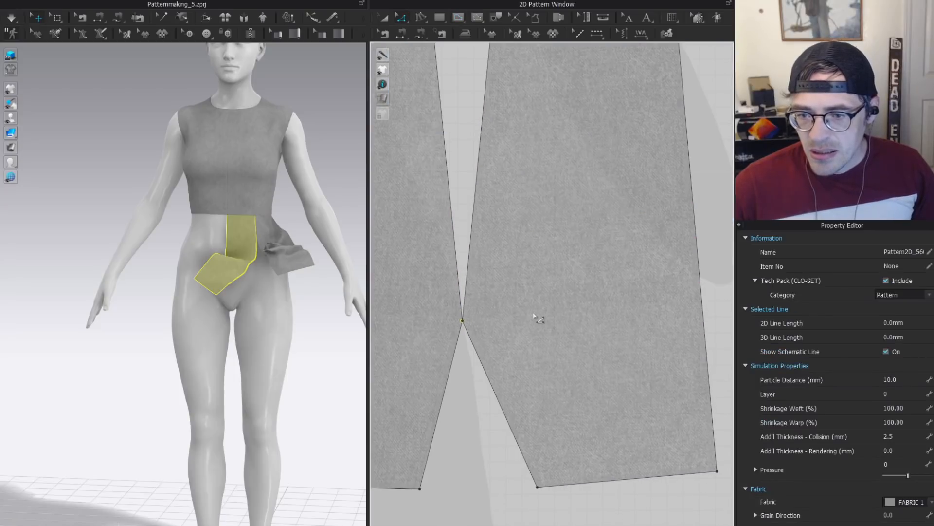
drag(424, 306, 463, 321)
scroll(511, 323, down, 5)
click(554, 341)
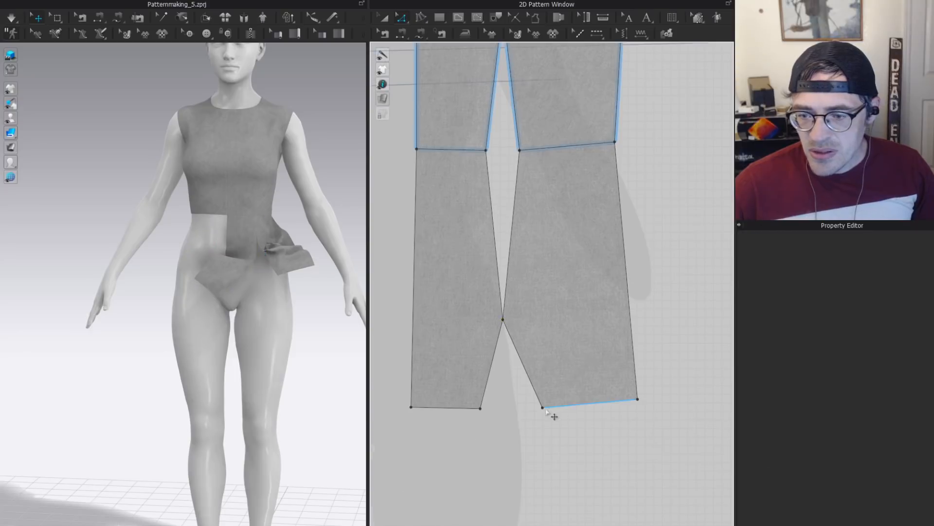
Move the panels' inner lower corners together vertically beneath the dart's lower end so the edges below the dart meet.
drag(542, 410, 503, 410)
scroll(524, 265, down, 3)
click(543, 305)
scroll(513, 312, up, 6)
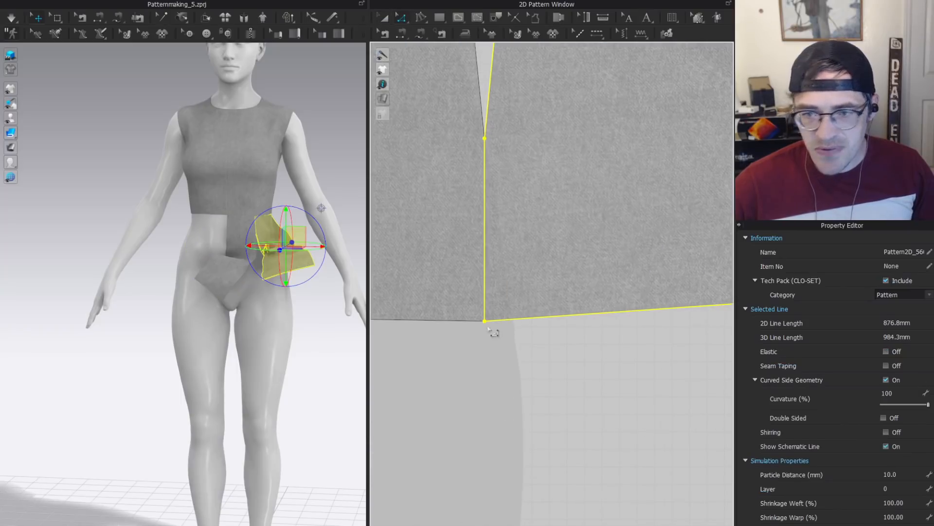
scroll(408, 205, down, 3)
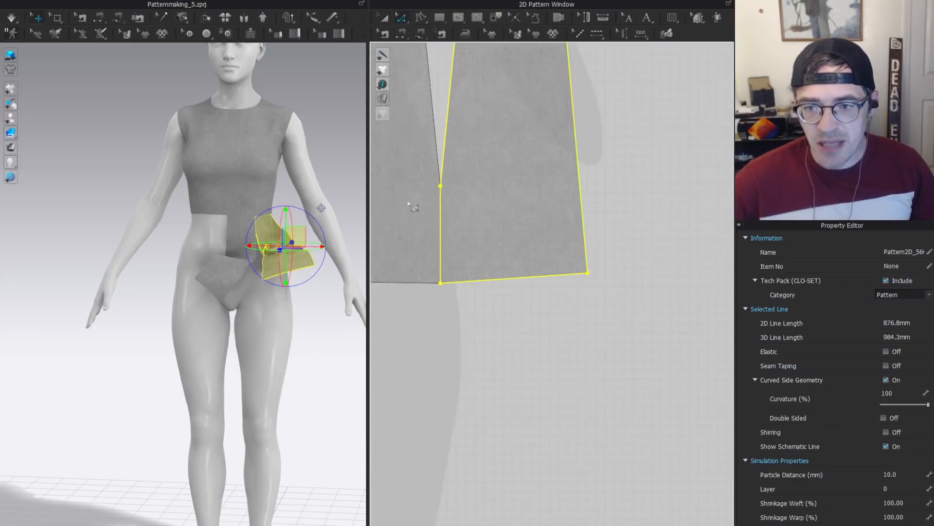
scroll(412, 207, down, 4)
click(579, 215)
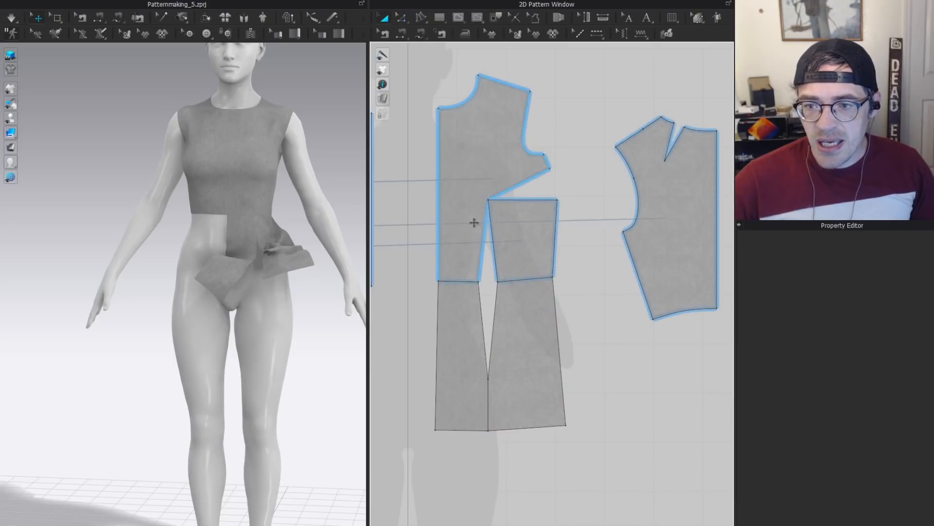
Shift the wider panel and the narrow panel a short distance away from the bodice pieces.
click(534, 348)
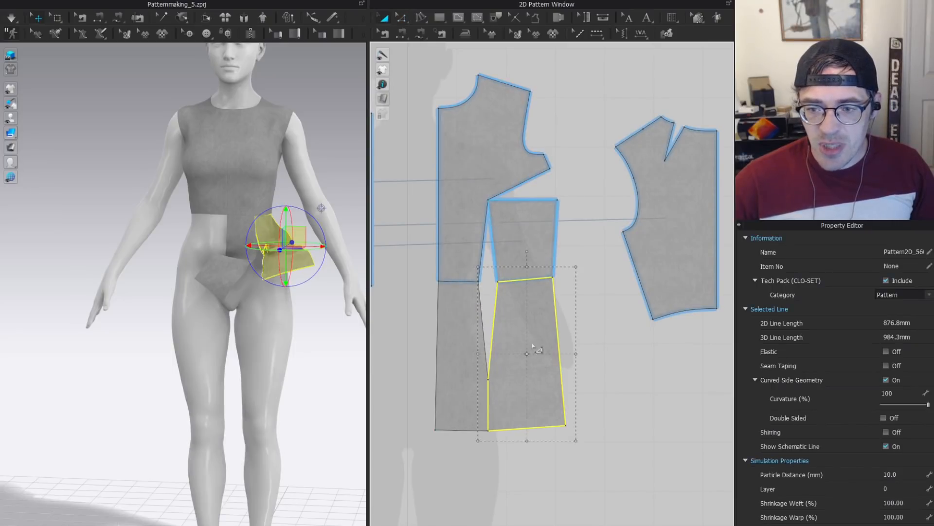
drag(537, 331, 571, 341)
drag(465, 323, 465, 357)
Merge each lower panel with its bodice piece along the sewn waist seam, the centre first and the side second.
key(b)
click(447, 282)
right_click(451, 282)
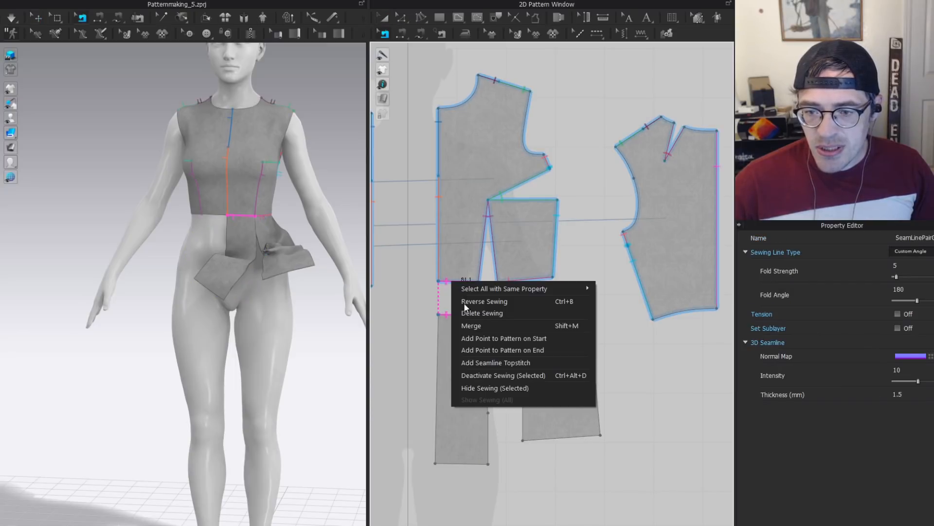
key(Escape)
key(ctrl+z)
click(525, 279)
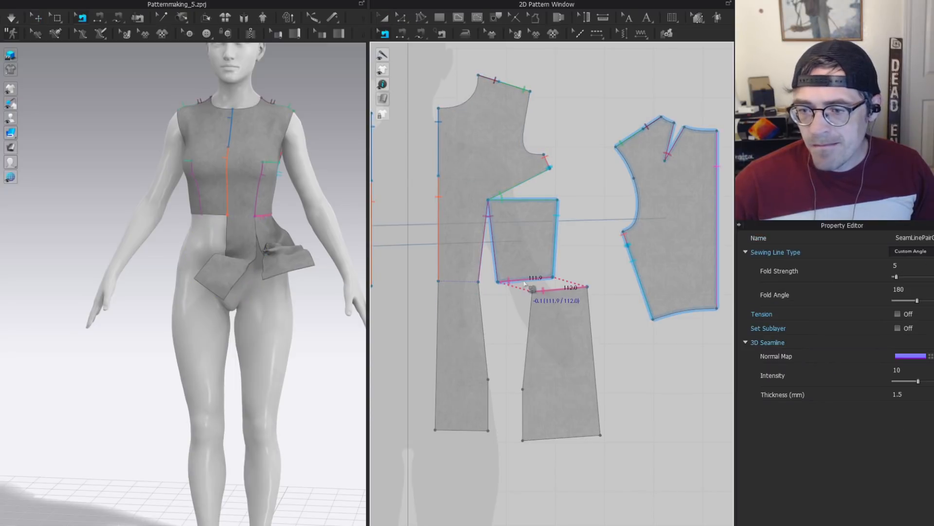
right_click(524, 279)
key(Escape)
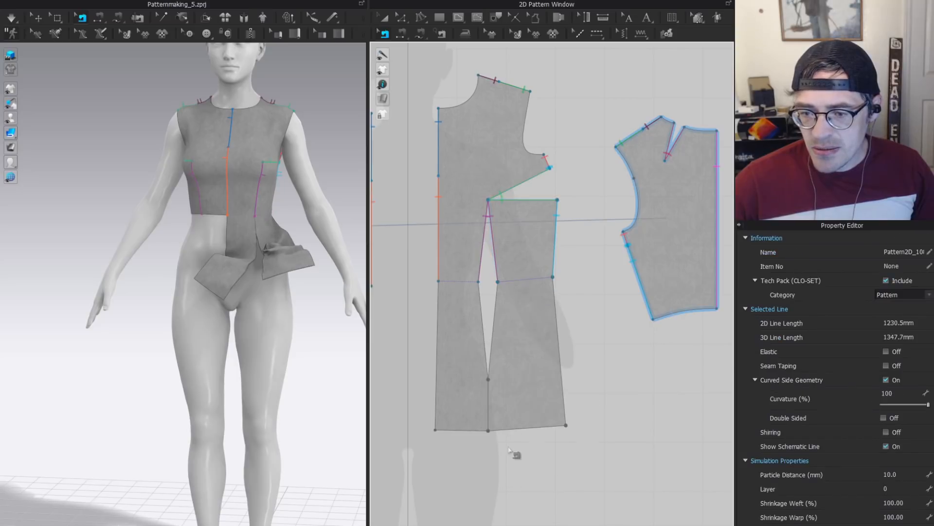
key(a)
drag(526, 251, 548, 277)
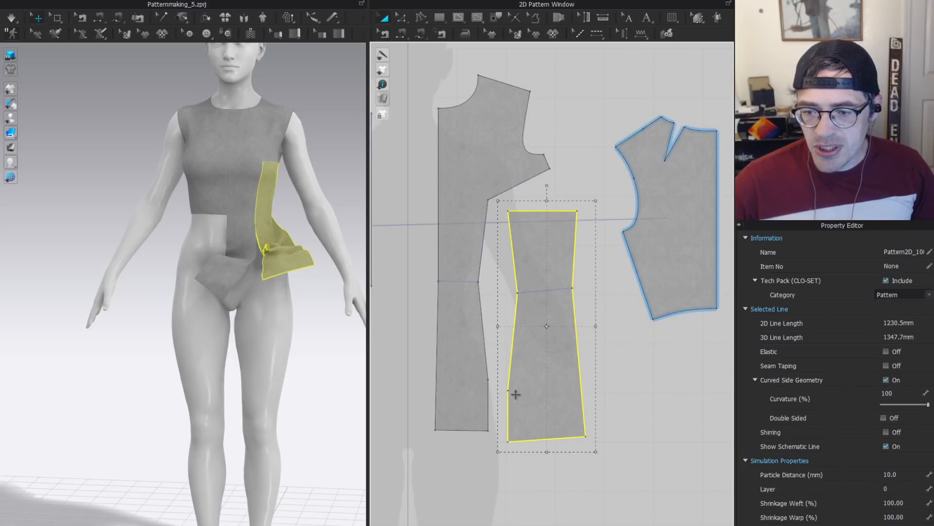
drag(538, 238, 519, 226)
Merge the side front piece to the centre front piece along the sewn bust dart seam.
key(z)
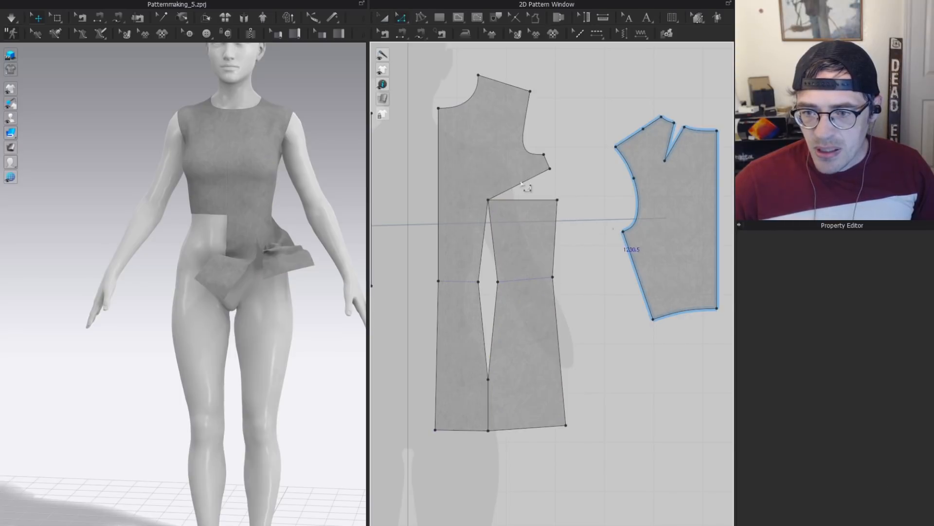
click(520, 185)
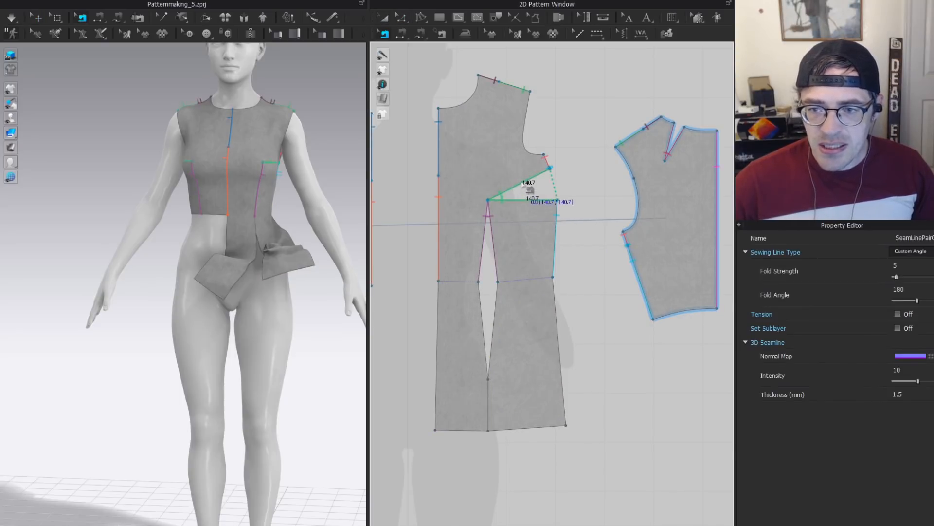
right_click(518, 184)
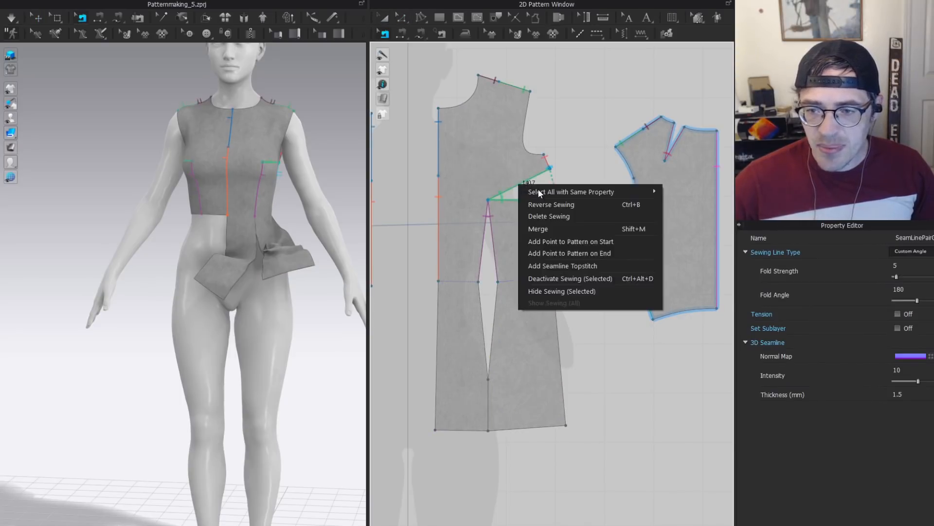
click(553, 227)
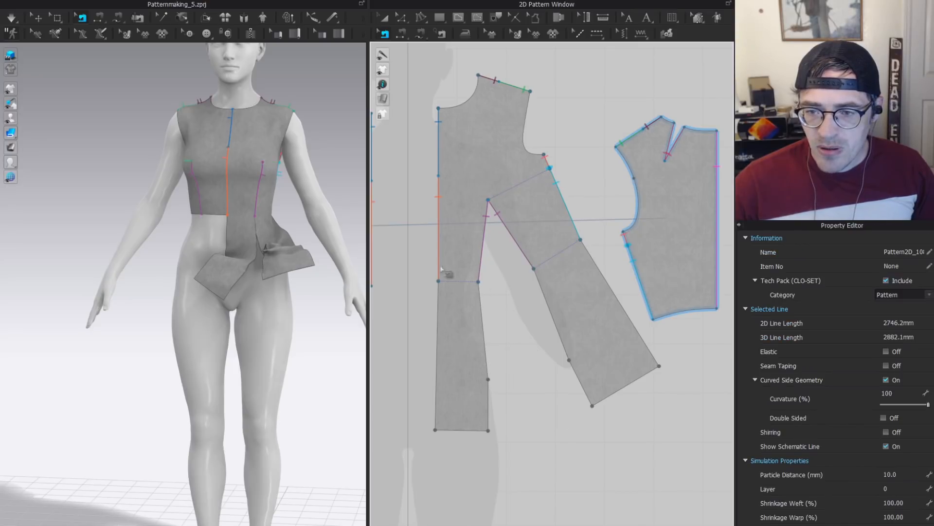
Move the merged front piece slightly upward and closer to the centre line.
key(a)
scroll(465, 254, down, 3)
click(476, 265)
middle_drag(475, 266, 536, 287)
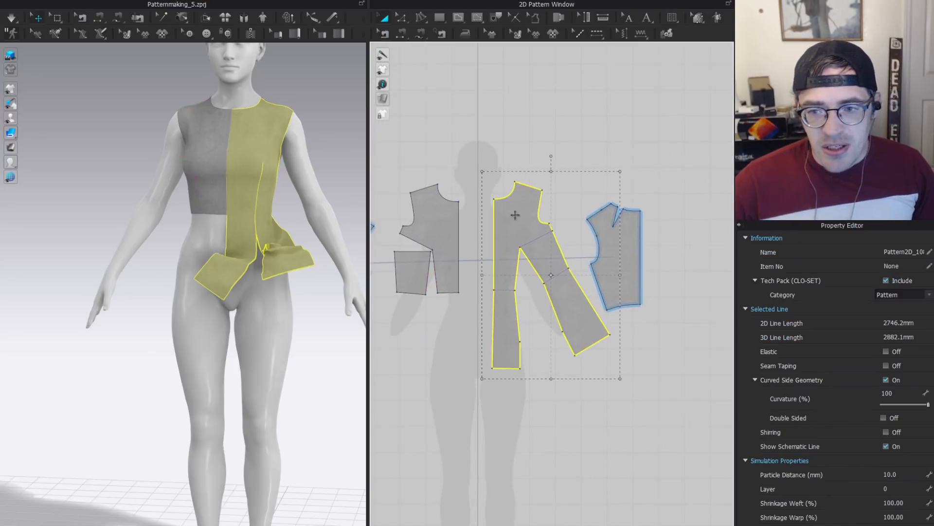
drag(513, 208, 502, 203)
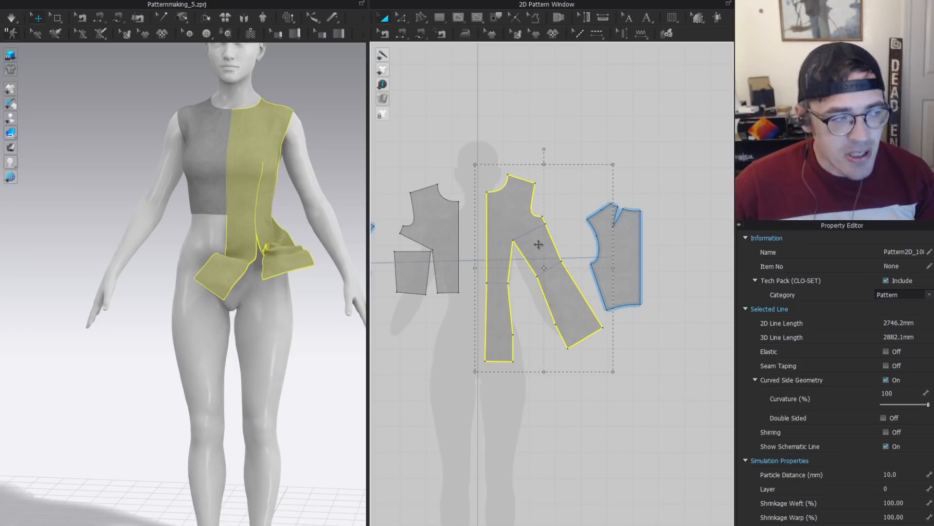
Draw an internal line from the bust point to the upper side-seam point and cut the front piece along it.
scroll(534, 289, up, 3)
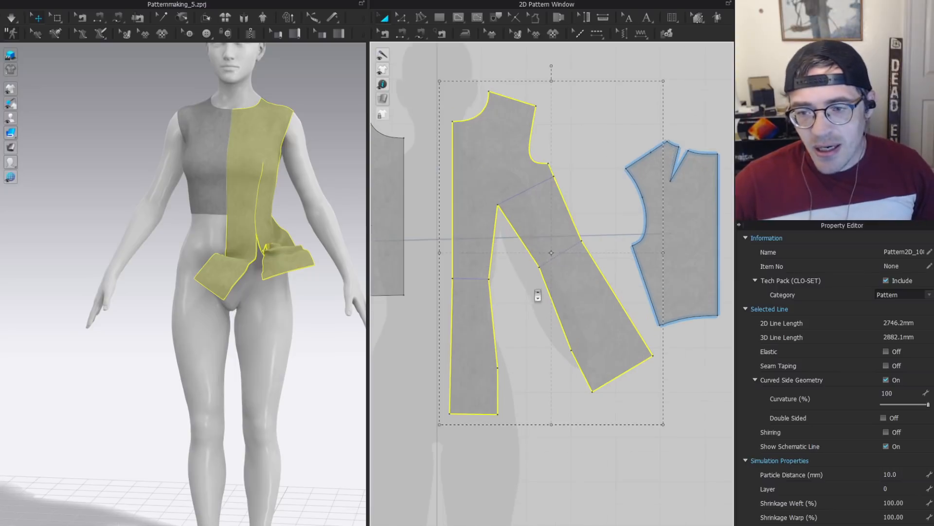
key(z)
key(g)
click(498, 204)
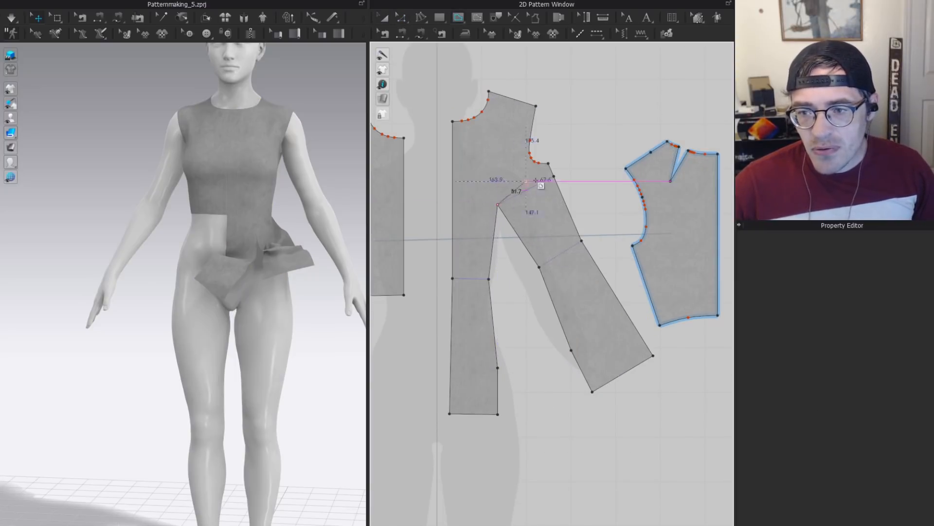
double_click(555, 175)
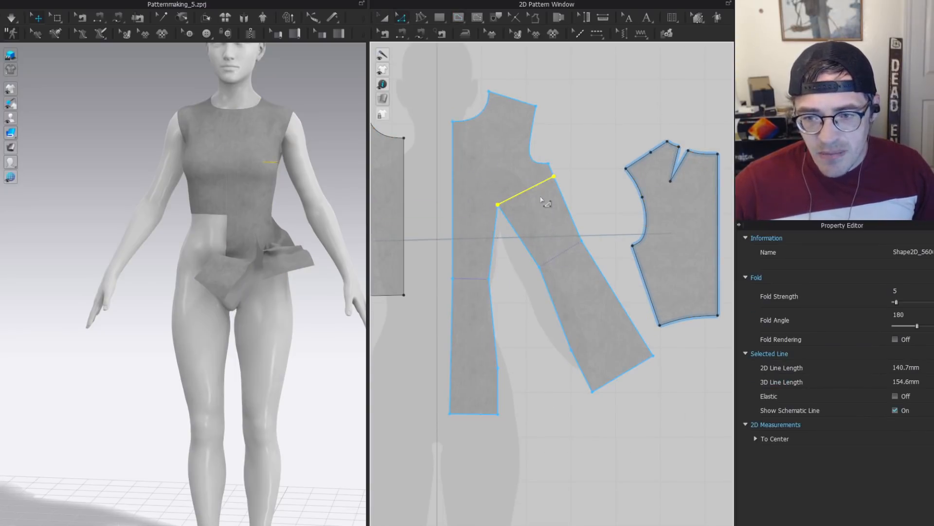
key(z)
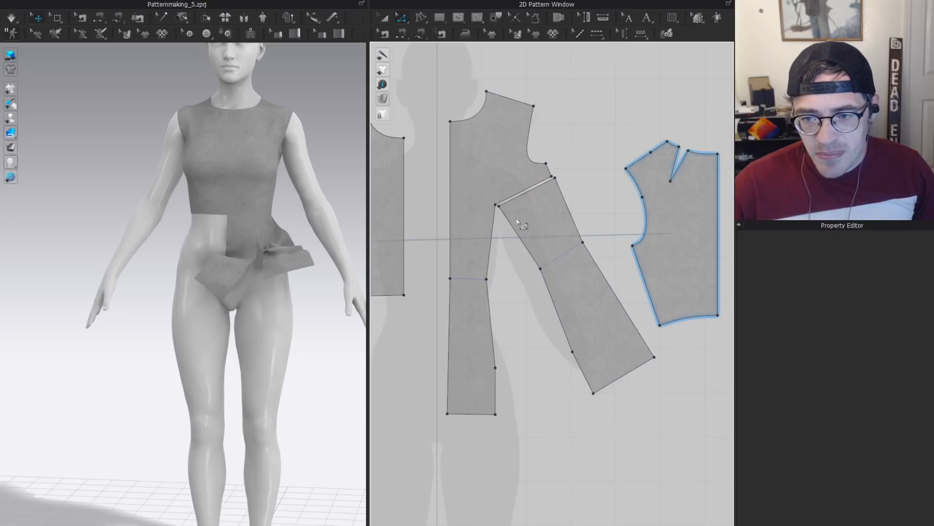
Match up the two cut bust-line edges so the side piece sits against the centre front again.
click(520, 193)
scroll(520, 193, up, 3)
shift+click(516, 189)
key(ctrl+m)
scroll(508, 244, down, 5)
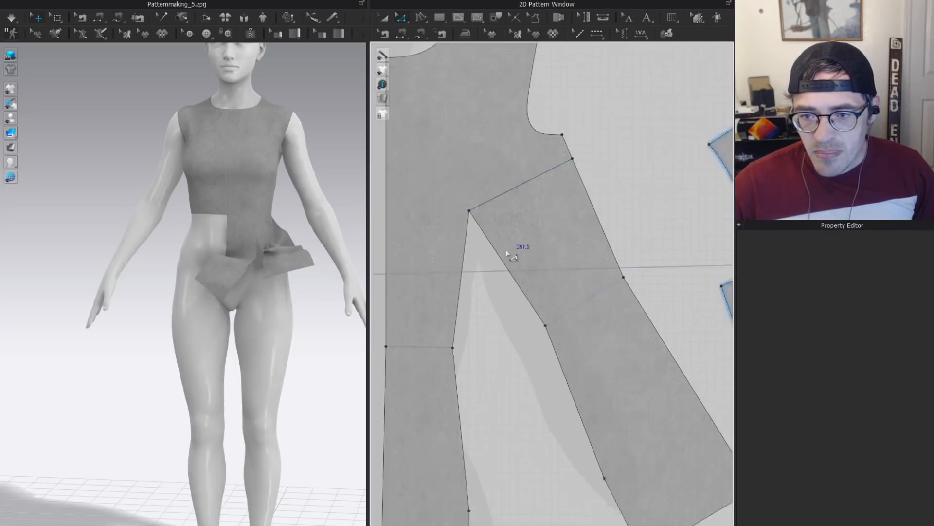
Match the side piece's lower inner edge to the centre front's lower side edge so the two meet at the hem.
middle_drag(554, 302, 562, 257)
click(566, 318)
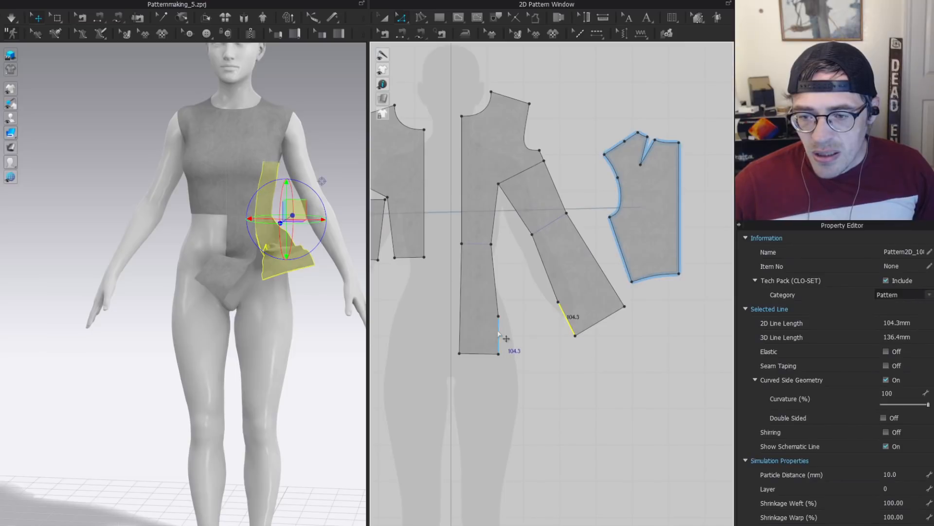
shift+click(498, 336)
key(ctrl+m)
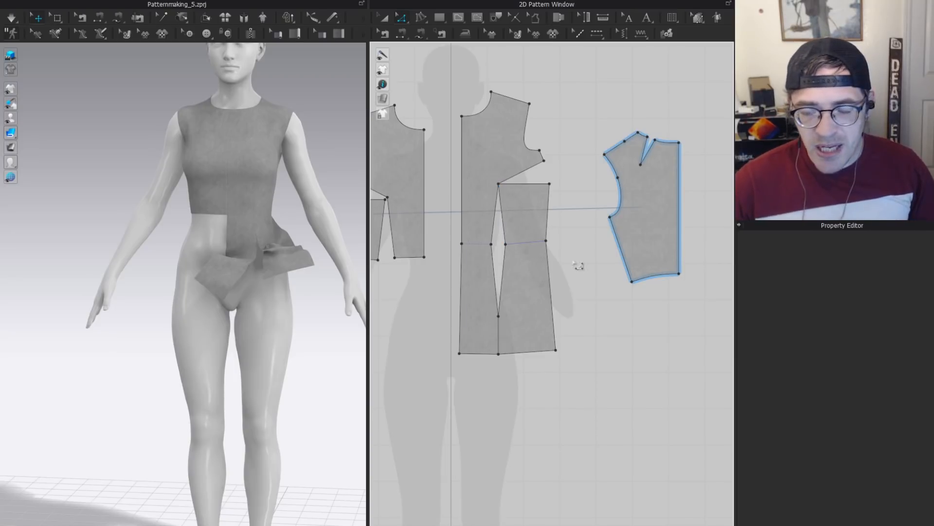
Match the side piece's top edge back to the centre front's slanted bust edge, reopening the long waist dart.
click(532, 187)
shift+click(530, 170)
key(ctrl+m)
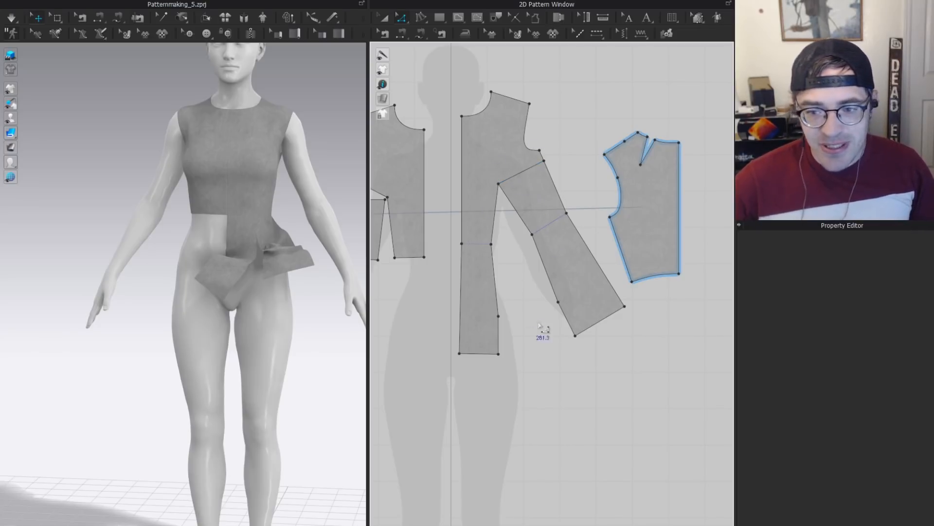
Match the lower inner edges of the side and centre front pieces again and shift the side piece slightly outward horizontally.
click(567, 319)
shift+click(498, 336)
key(ctrl+m)
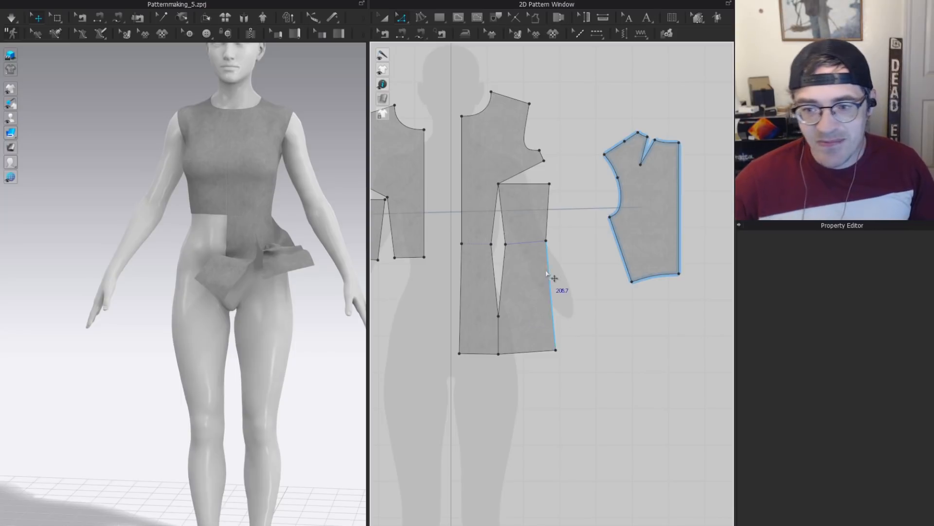
key(a)
shift+drag(534, 271, 553, 270)
middle_drag(537, 249, 556, 297)
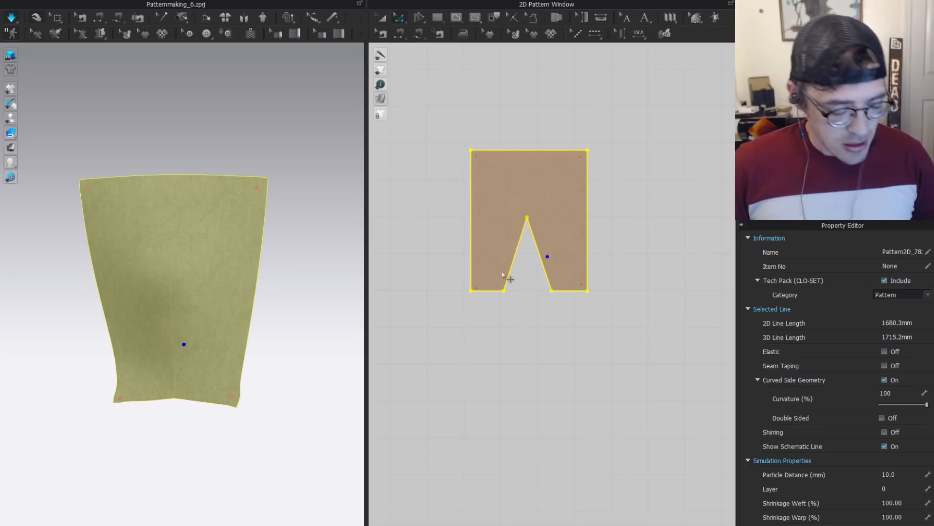
Bend both straight dart legs toward the dart's centre by pulling a curve point inward halfway along each leg.
scroll(528, 257, up, 3)
middle_drag(538, 284, 528, 309)
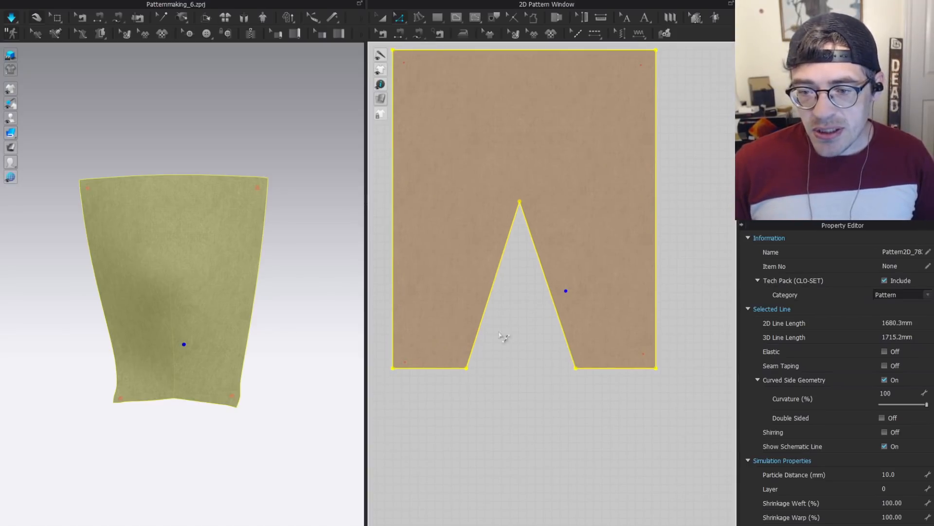
key(v)
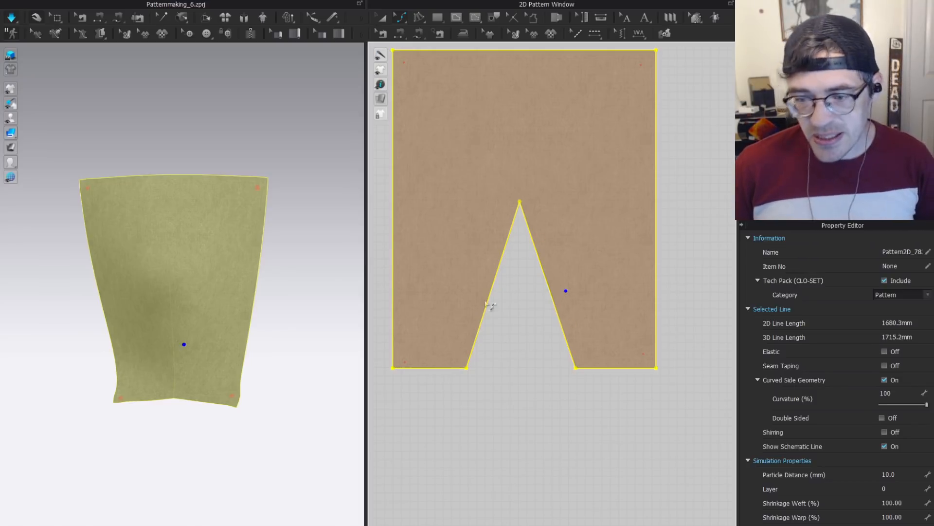
scroll(478, 301, up, 3)
click(552, 317)
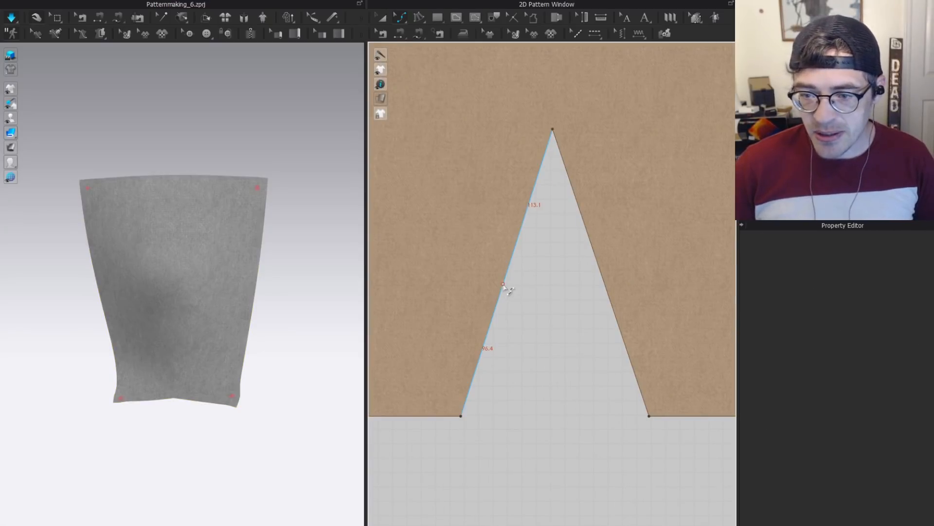
drag(503, 290, 523, 286)
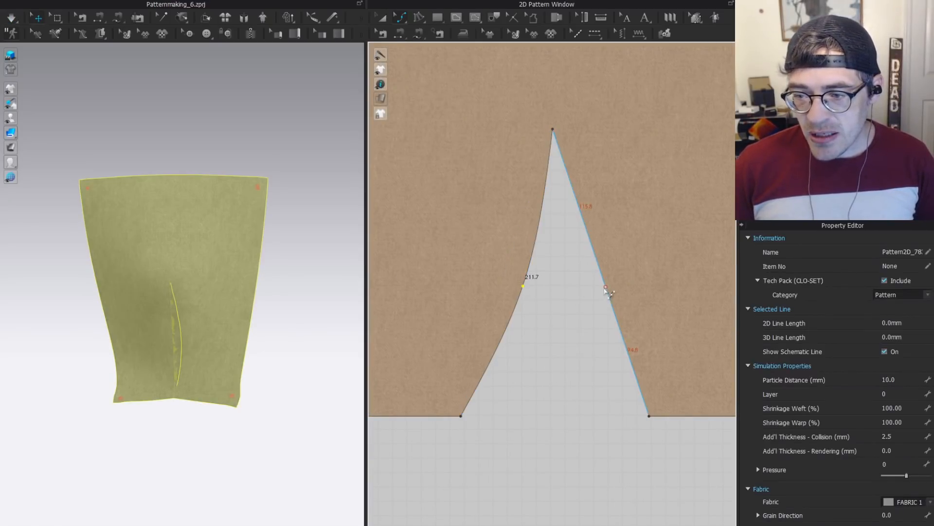
drag(608, 295, 581, 282)
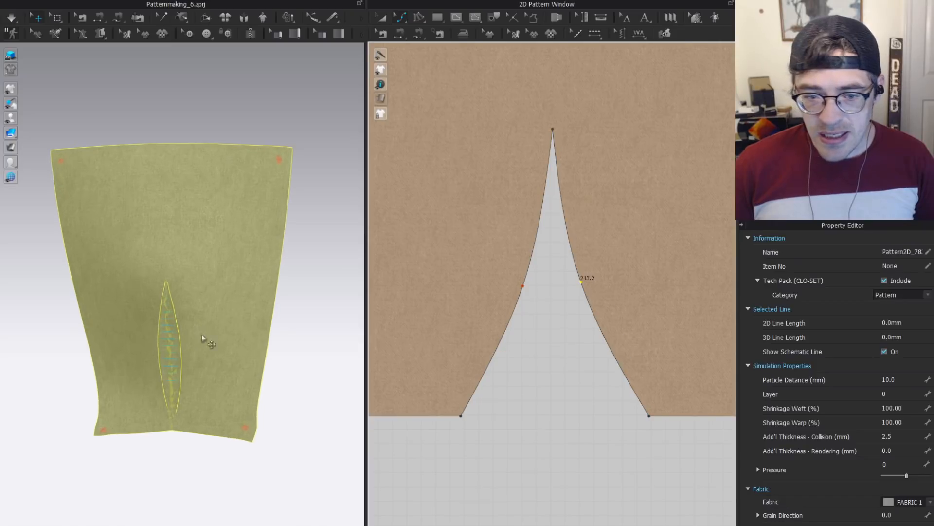
Simulate the cloth to close the inward-curved dart and inspect its shape in 3D.
right_drag(203, 341, 275, 403)
key(space)
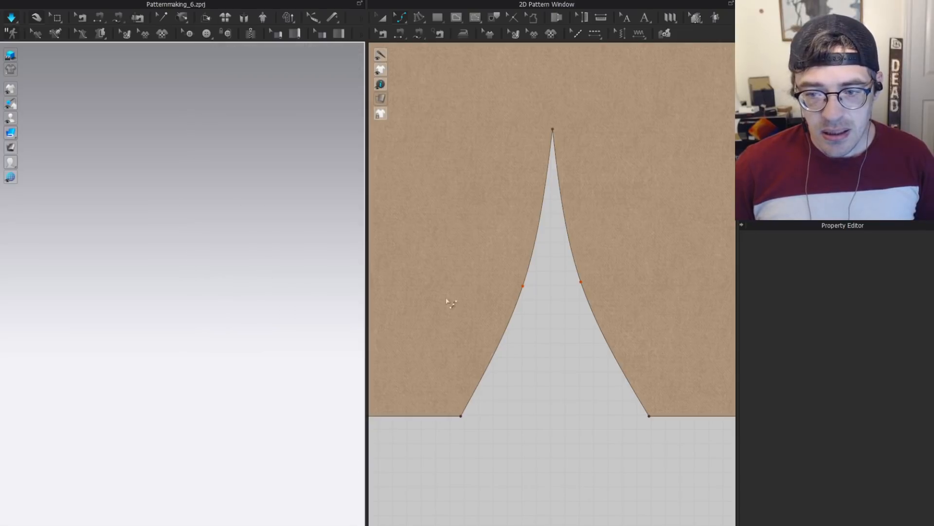
scroll(451, 305, down, 4)
middle_drag(313, 300, 95, 298)
click(208, 282)
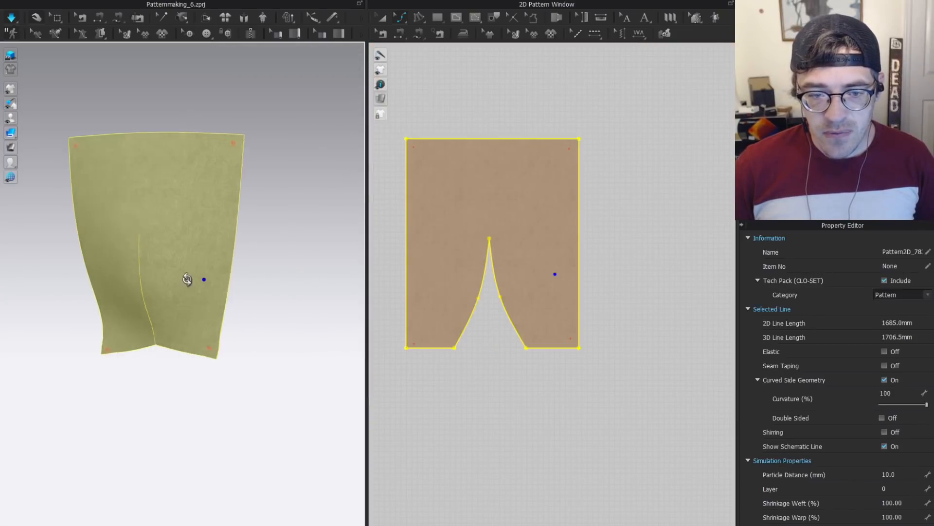
Draw a straight internal line from the base of the left dart leg to the dart tip and inspect it in 3D.
scroll(487, 341, up, 4)
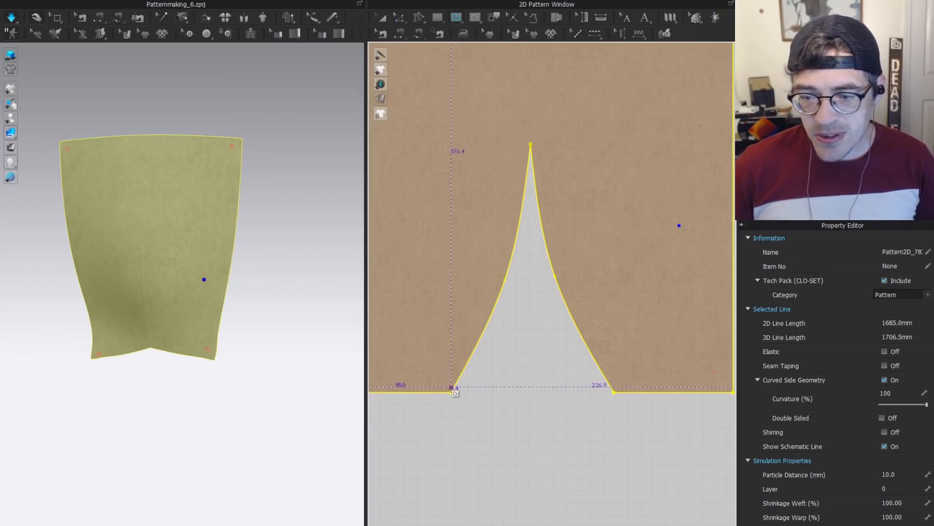
click(451, 392)
double_click(531, 145)
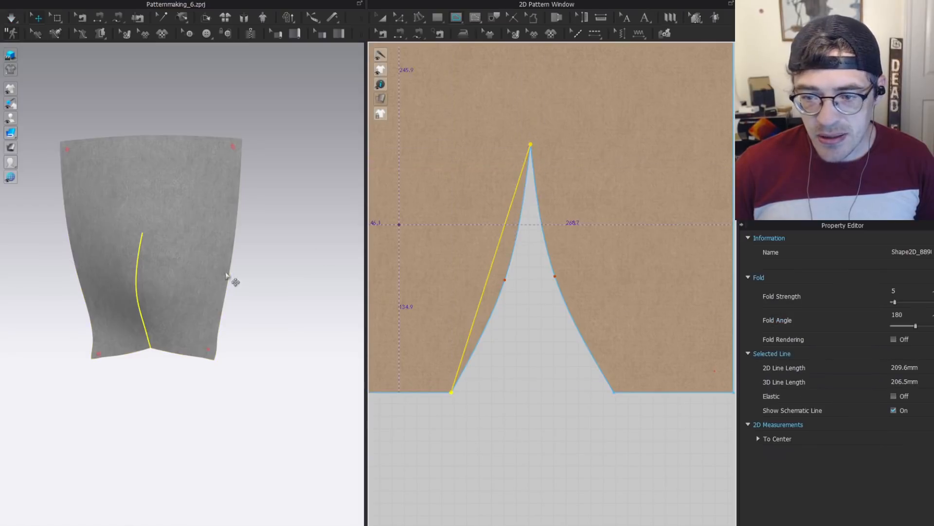
scroll(146, 298, up, 3)
key(Escape)
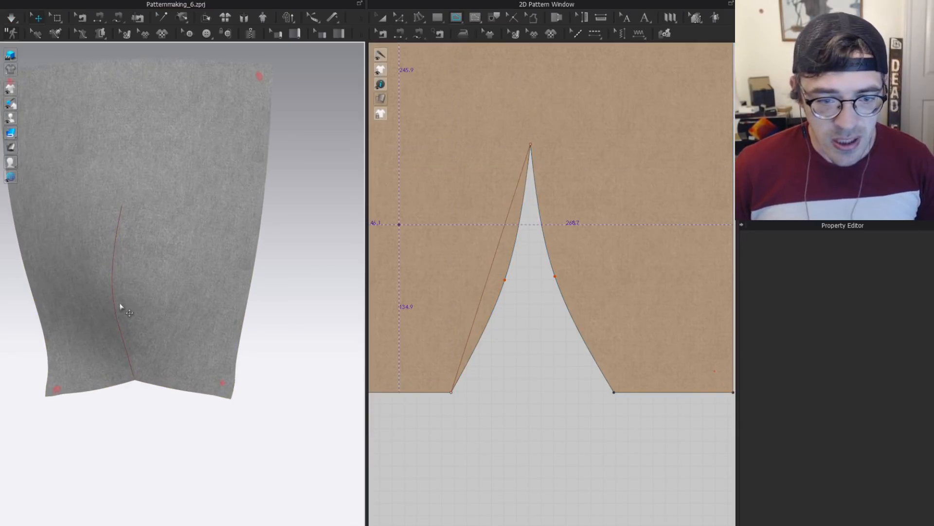
scroll(126, 306, down, 2)
click(188, 299)
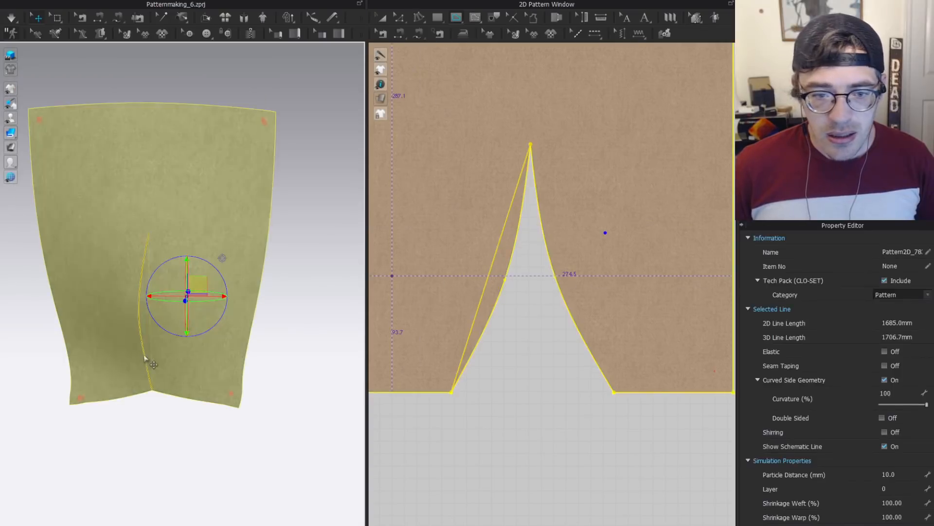
scroll(497, 286, up, 2)
Draw an internal line about 12 mm long from the middle of the straight line to the curved dart leg and inspect it.
click(518, 299)
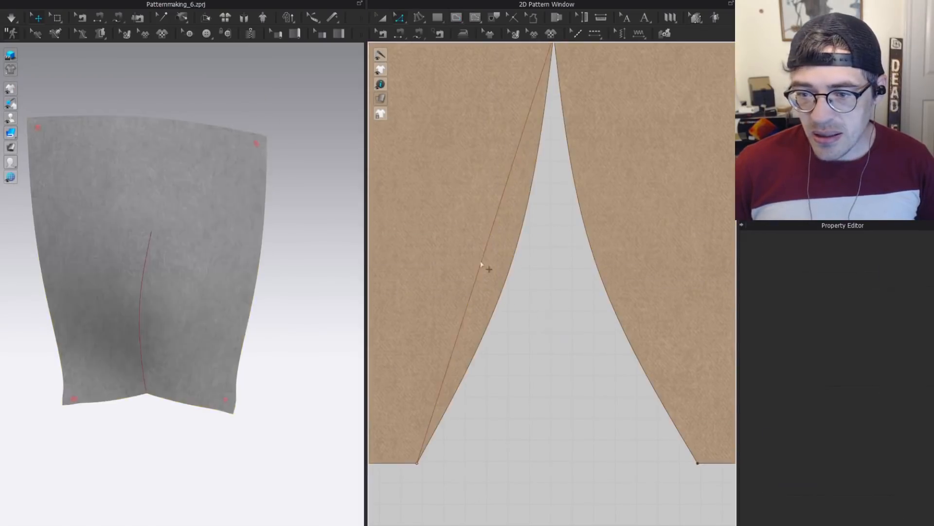
click(487, 260)
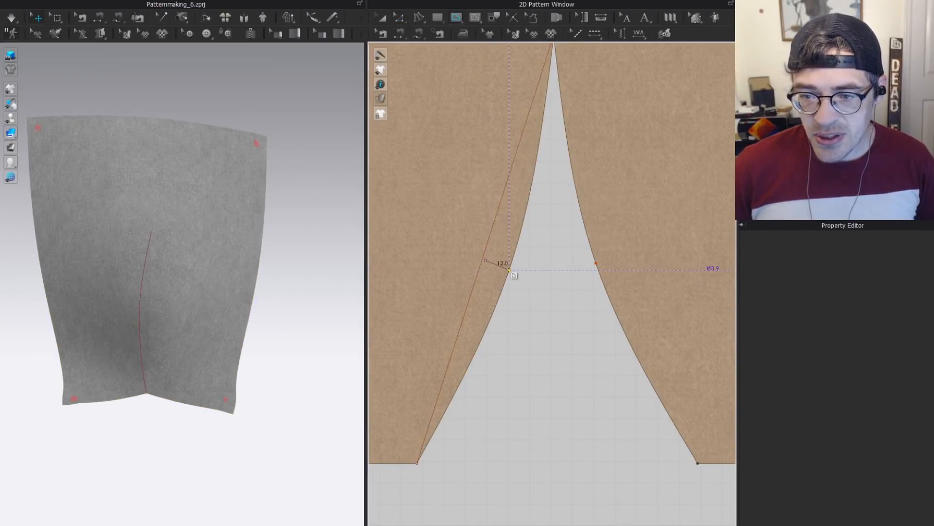
scroll(130, 301, up, 3)
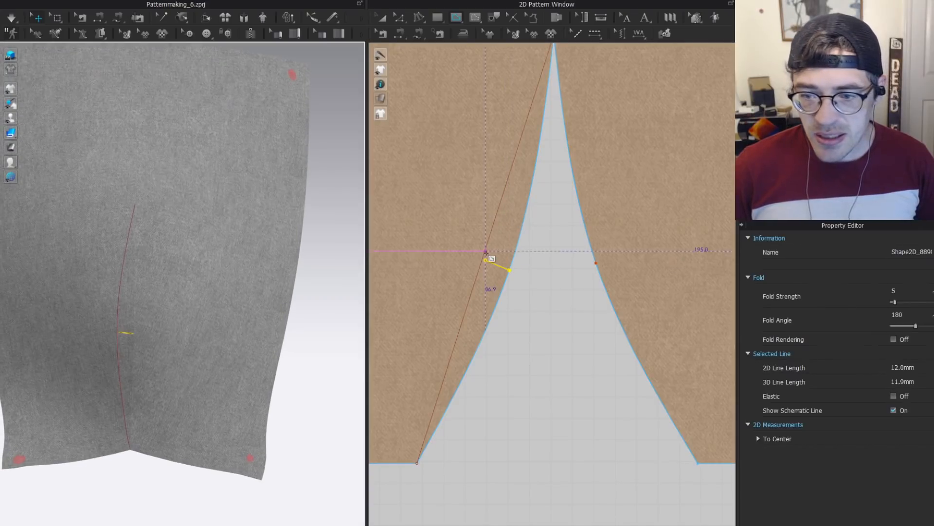
key(z)
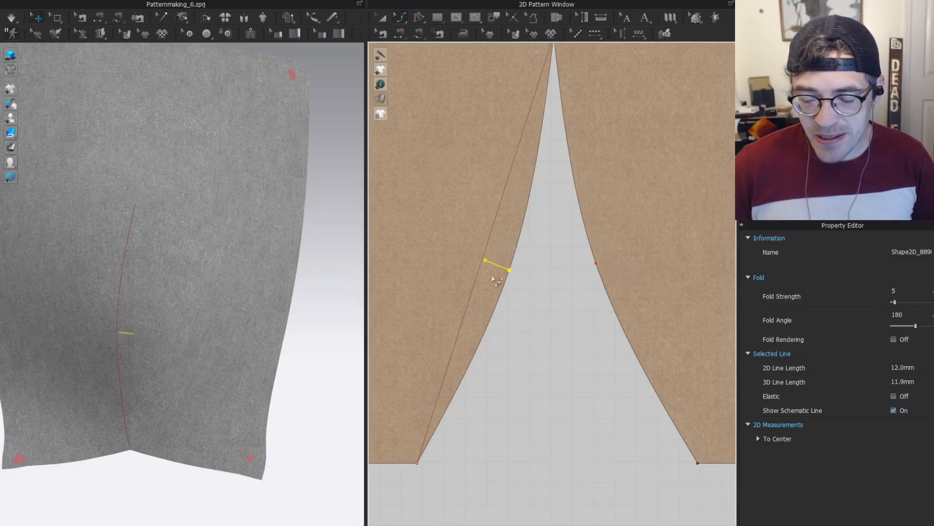
scroll(172, 318, down, 2)
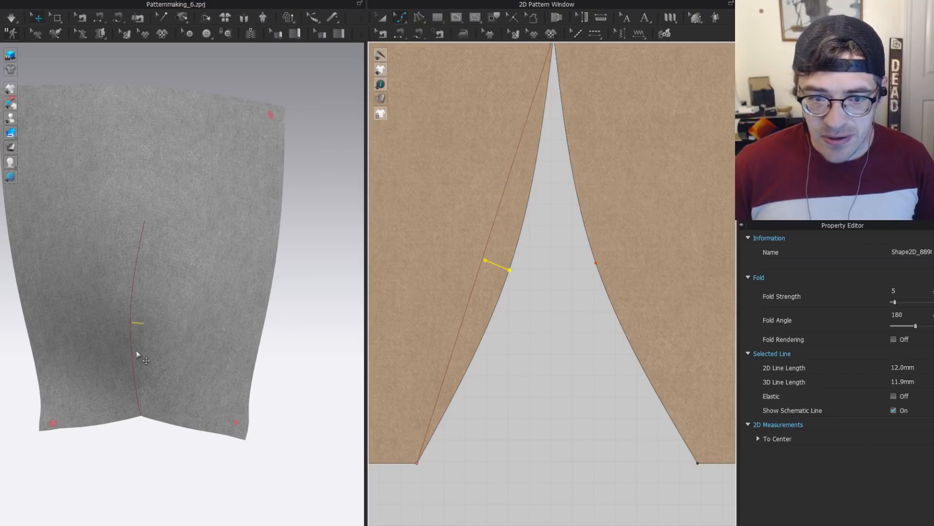
right_drag(205, 316, 153, 329)
click(147, 323)
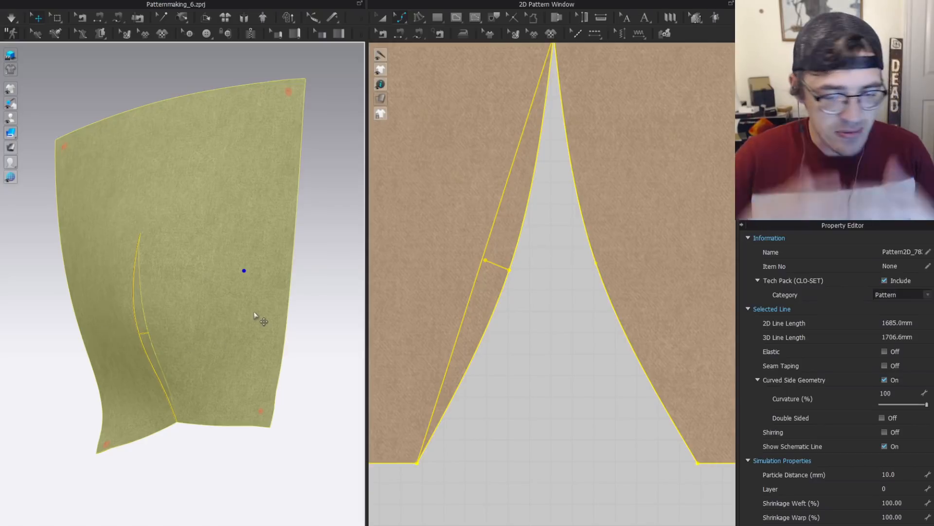
Delete the short cross line and the straight internal line beside the dart.
click(478, 252)
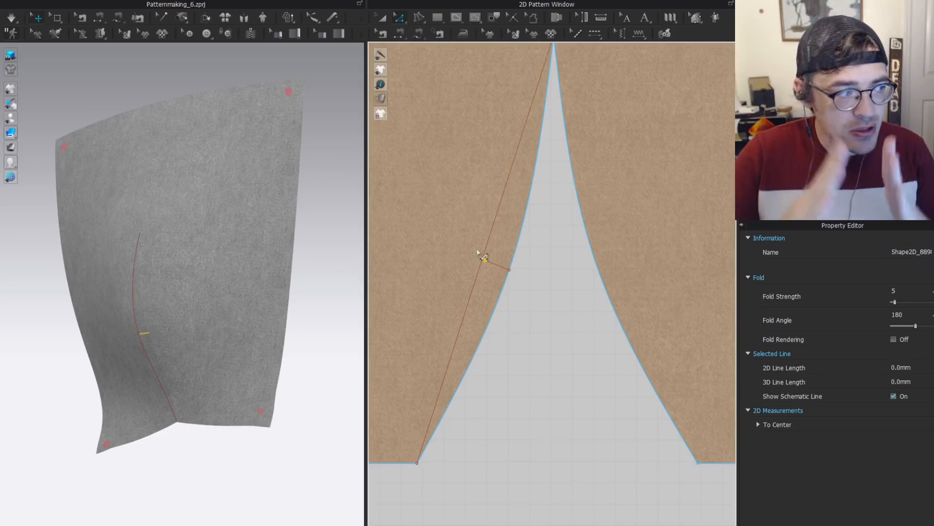
click(535, 277)
click(485, 252)
key(Delete)
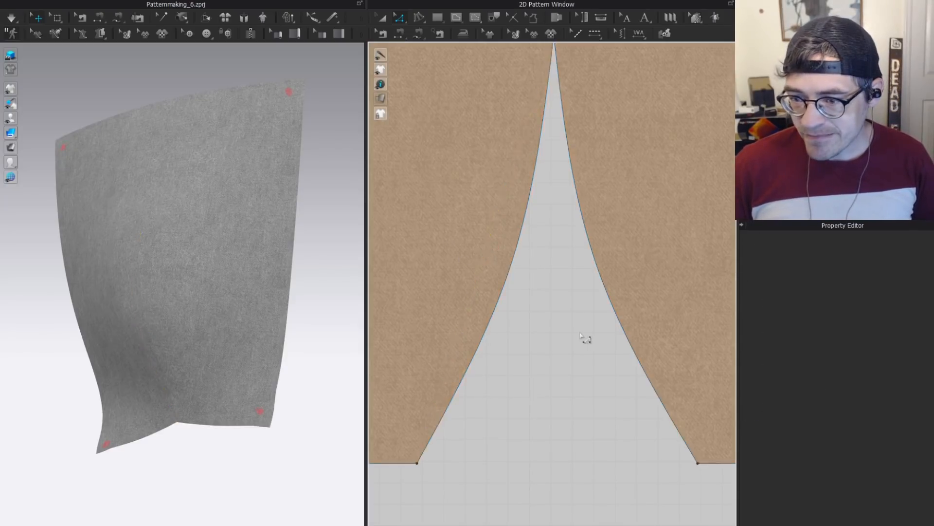
Bow both dart legs slightly outward into the fabric and simulate the cloth to close the dart.
scroll(576, 333, down, 4)
key(v)
drag(531, 292, 505, 283)
drag(613, 289, 614, 279)
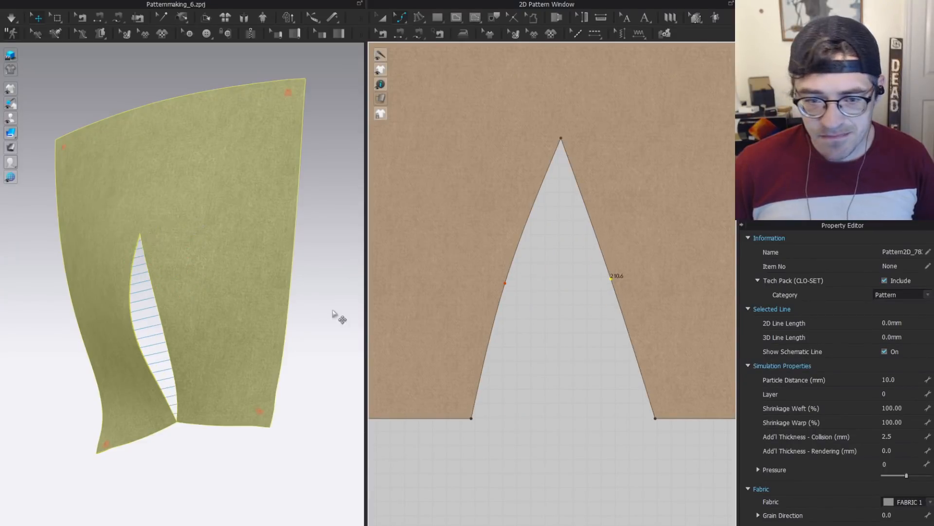
right_drag(334, 317, 244, 306)
click(187, 309)
key(space)
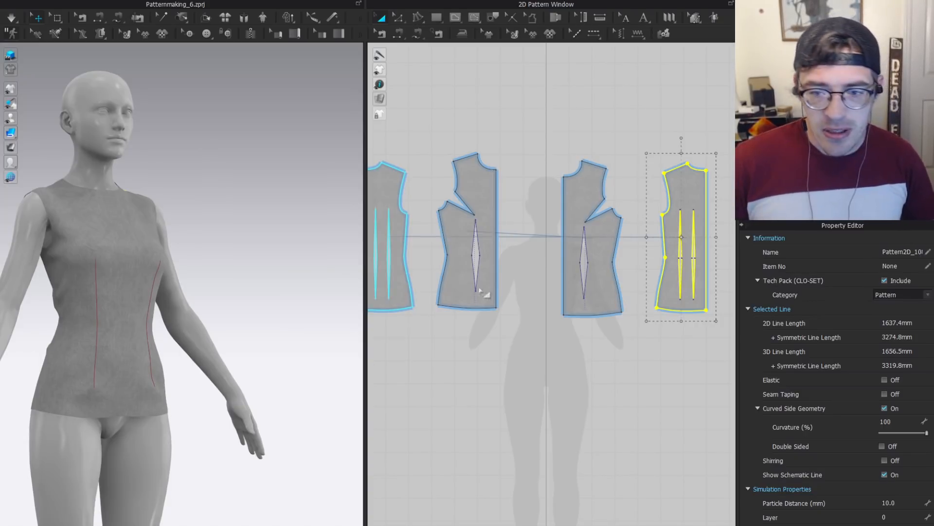
Examine the front bodice piece and its waist darts on the avatar from several angles.
right_drag(452, 253, 502, 240)
scroll(506, 260, up, 3)
click(589, 281)
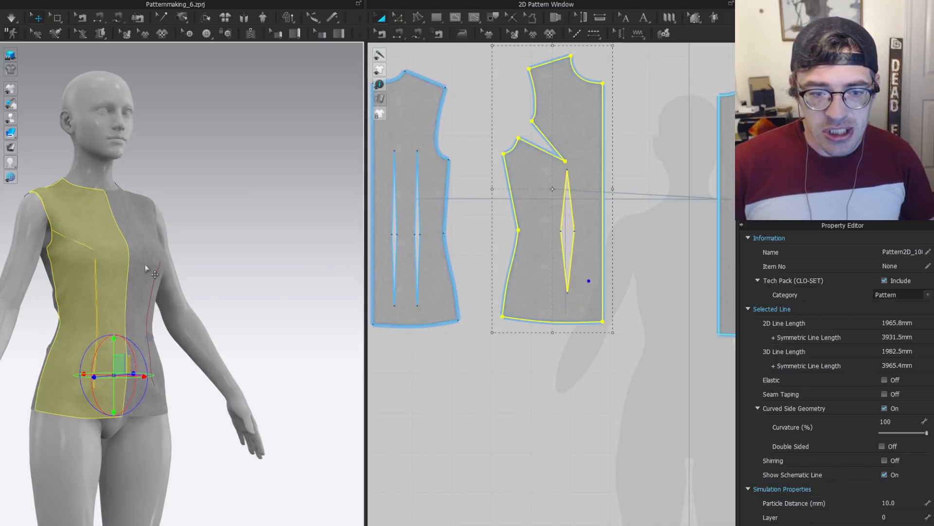
right_drag(85, 269, 137, 265)
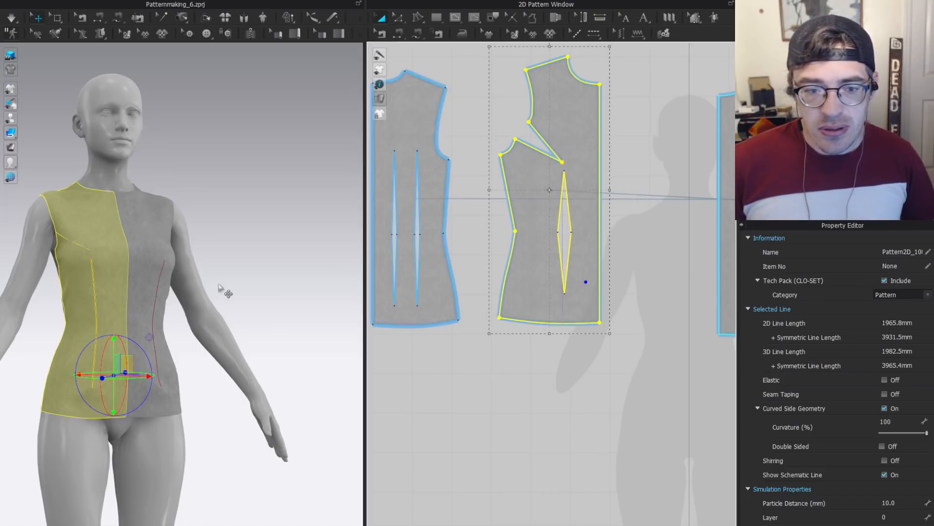
right_drag(219, 287, 205, 267)
scroll(205, 267, up, 5)
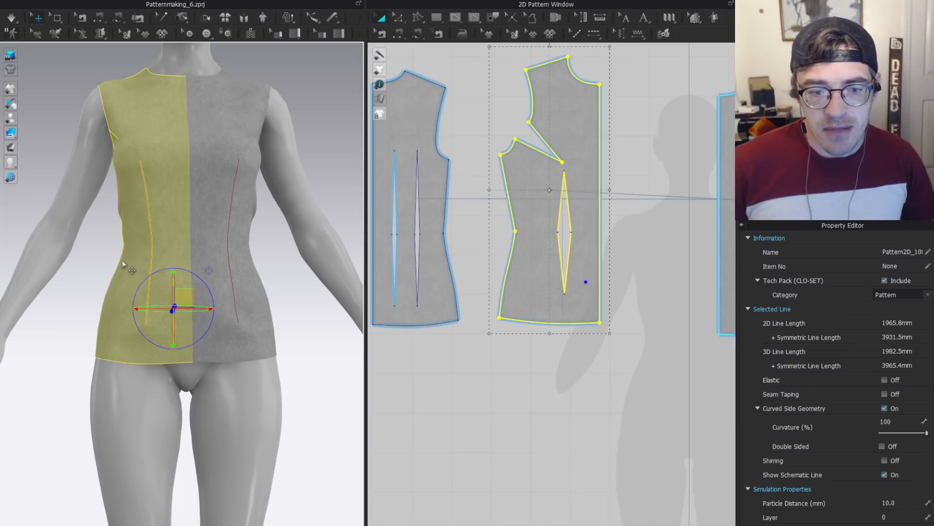
Move the front piece to meet the back piece at the side hem corner and pull it away to leave a gap.
scroll(517, 195, up, 3)
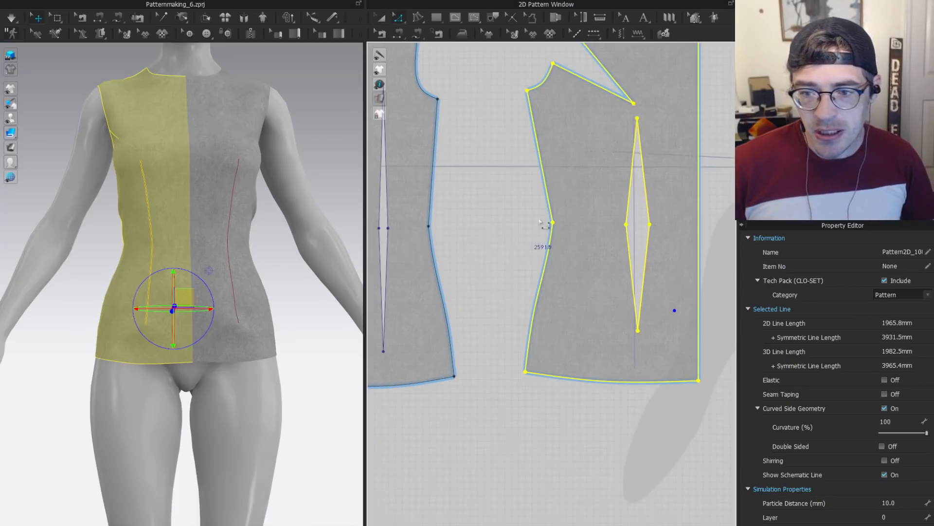
drag(519, 195, 507, 183)
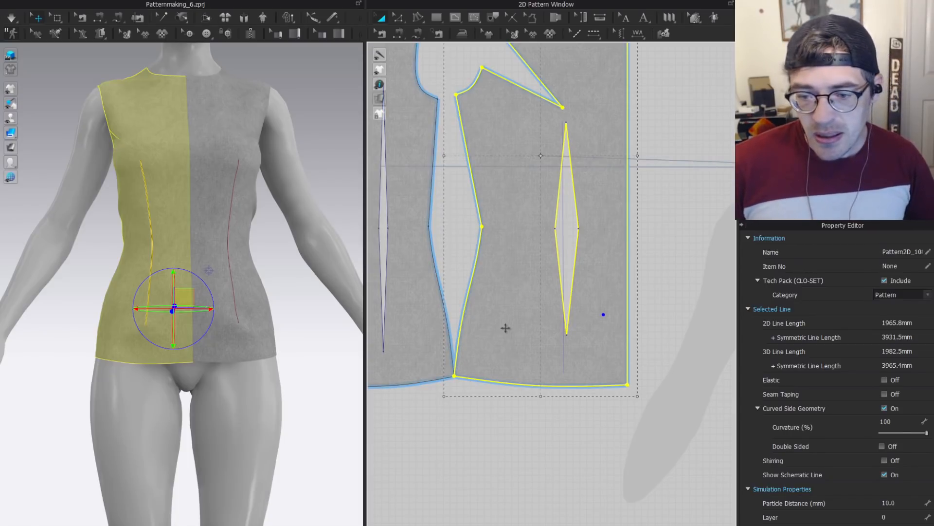
drag(498, 318, 537, 311)
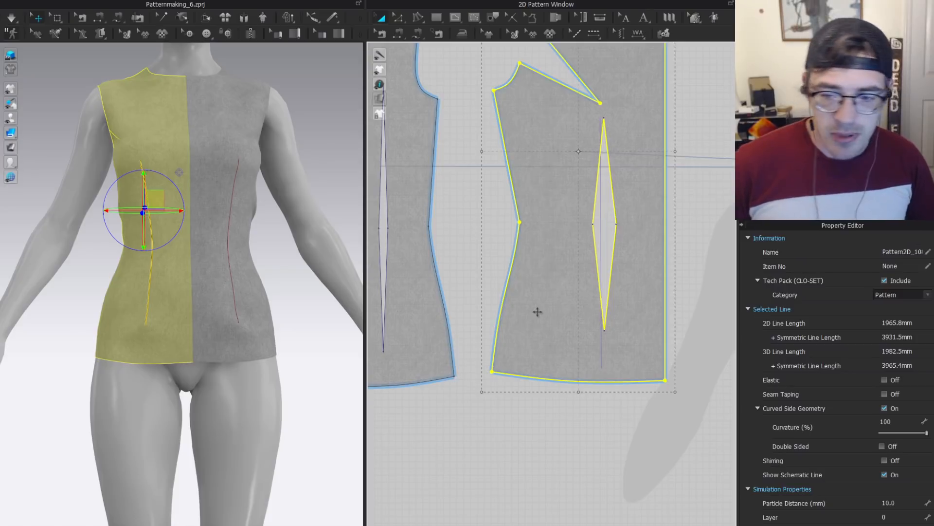
Draw a tall narrow rectangle below the bodice pieces and paste a copy level with it, leaving a small gap.
scroll(538, 312, down, 3)
middle_drag(539, 409, 538, 292)
key(s)
drag(533, 239, 589, 389)
key(a)
key(ctrl+c)
key(ctrl+v)
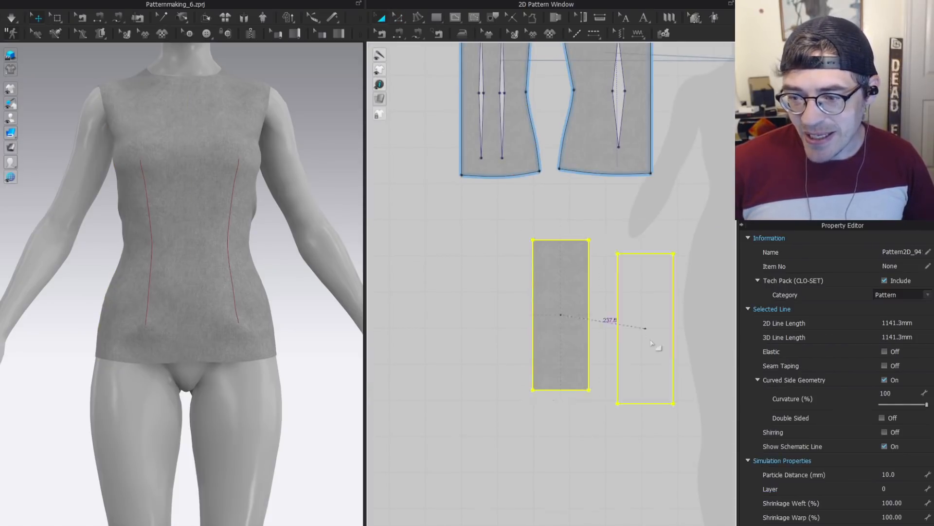
shift+click(636, 317)
Curve the facing long edges of the two rectangles inward so each panel narrows at mid-height like a waisted side seam.
key(z)
scroll(631, 286, up, 4)
middle_drag(634, 284, 619, 246)
key(v)
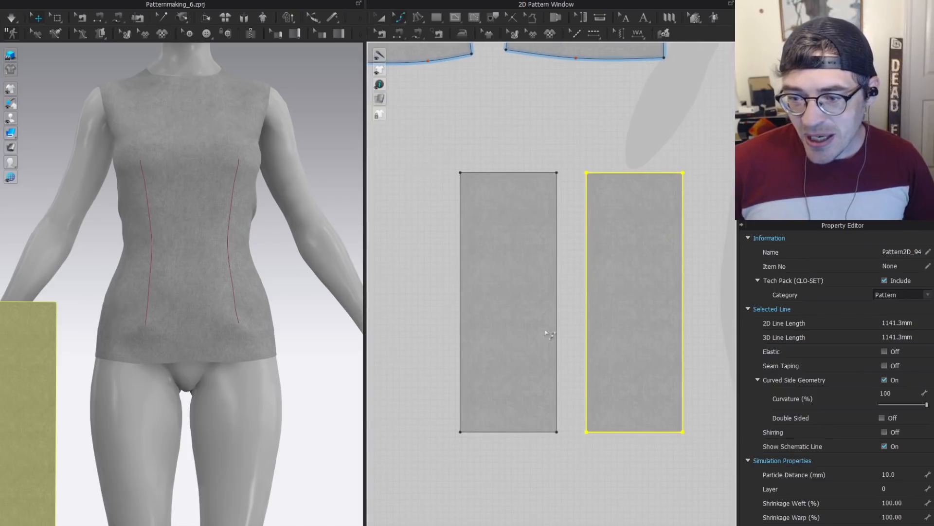
drag(557, 293, 607, 300)
middle_drag(112, 404, 182, 271)
scroll(601, 355, down, 3)
middle_drag(591, 355, 540, 320)
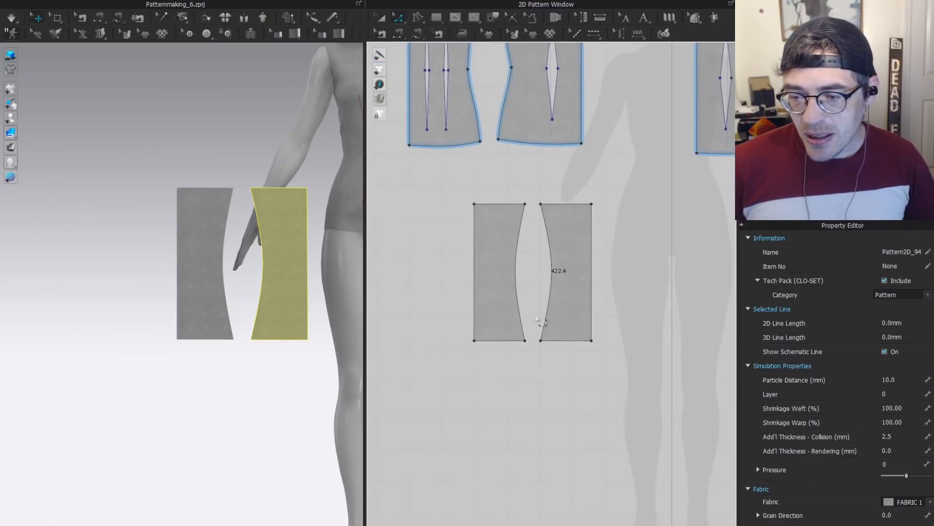
Move the right-hand waisted test panel up in front of the avatar's torso in the 3D view.
scroll(535, 271, up, 3)
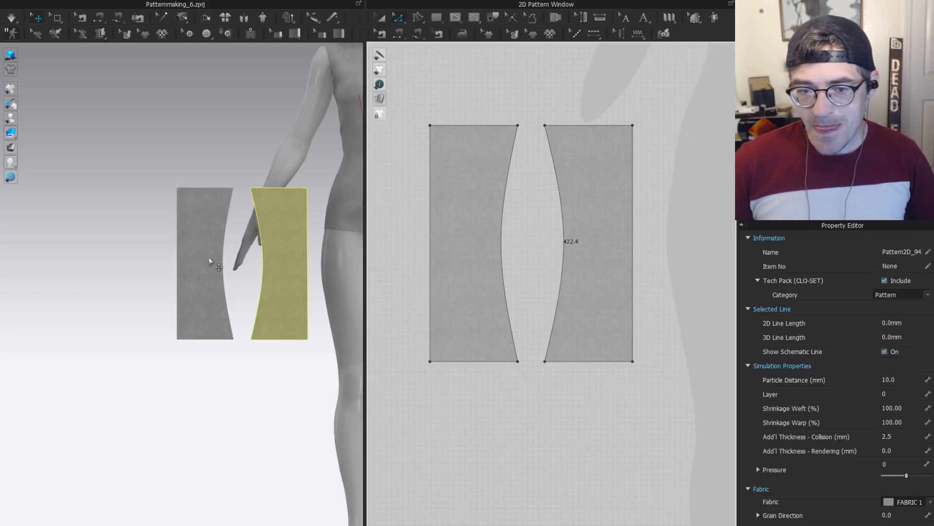
scroll(508, 222, down, 3)
middle_drag(288, 253, 235, 217)
drag(235, 217, 308, 118)
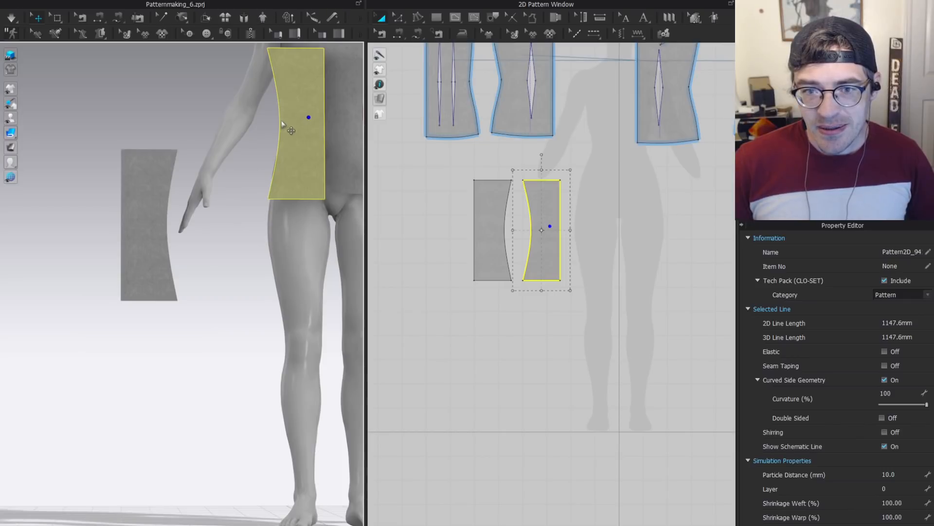
middle_drag(307, 233, 272, 314)
scroll(271, 292, up, 2)
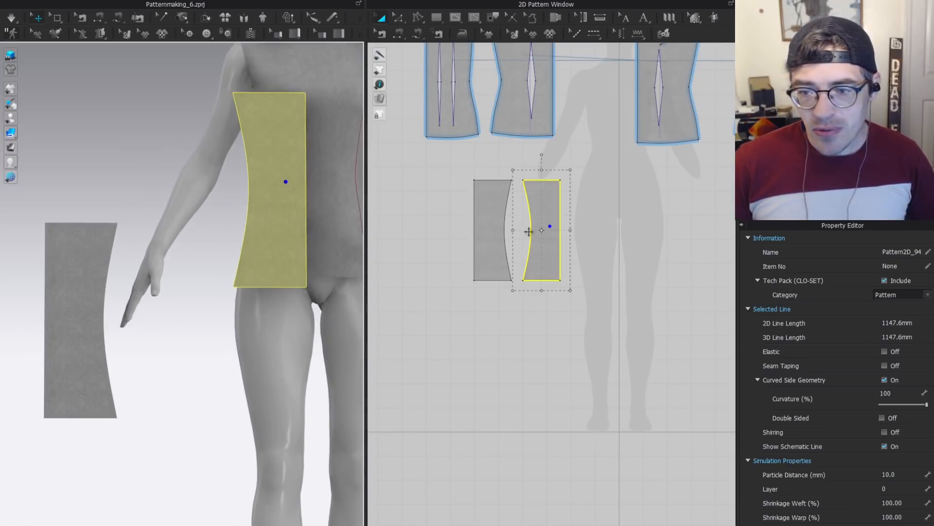
Sew the facing curved edges of the two test panels together.
key(n)
click(502, 227)
click(528, 222)
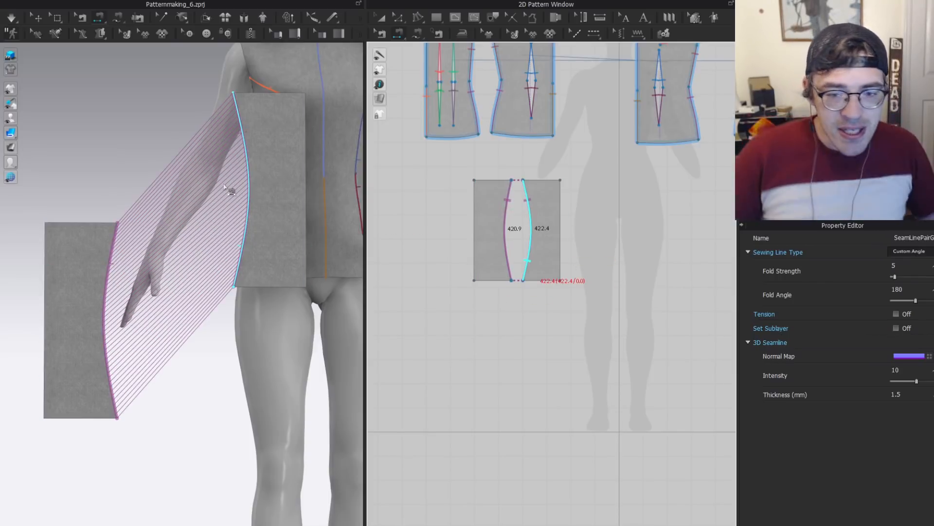
Add a curve point low on each sewn edge and pull it toward the gap so the lower sides bow outward.
scroll(539, 273, up, 6)
key(z)
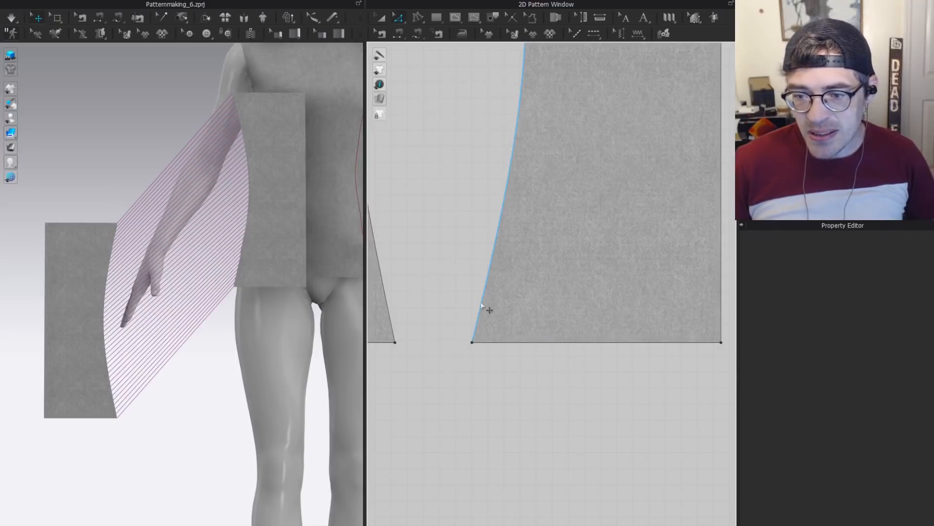
click(483, 314)
scroll(486, 341, down, 5)
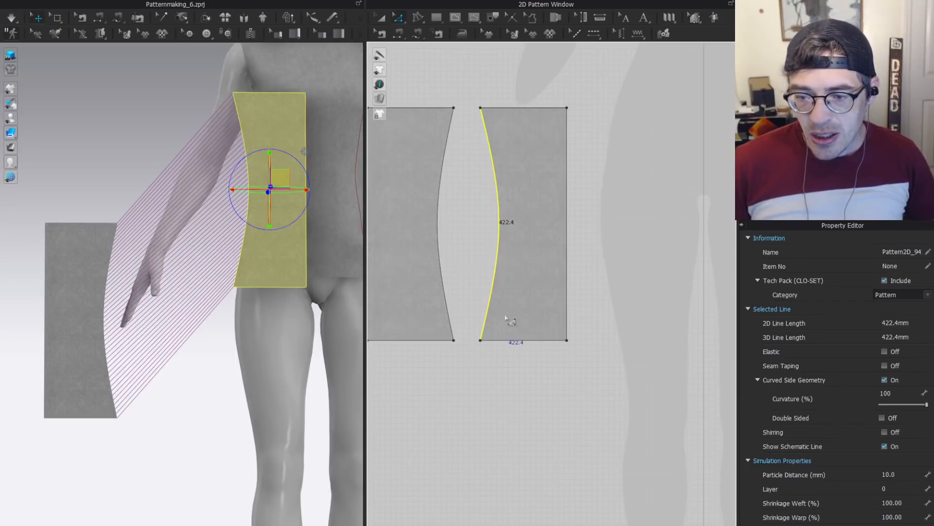
click(482, 299)
scroll(521, 229, up, 2)
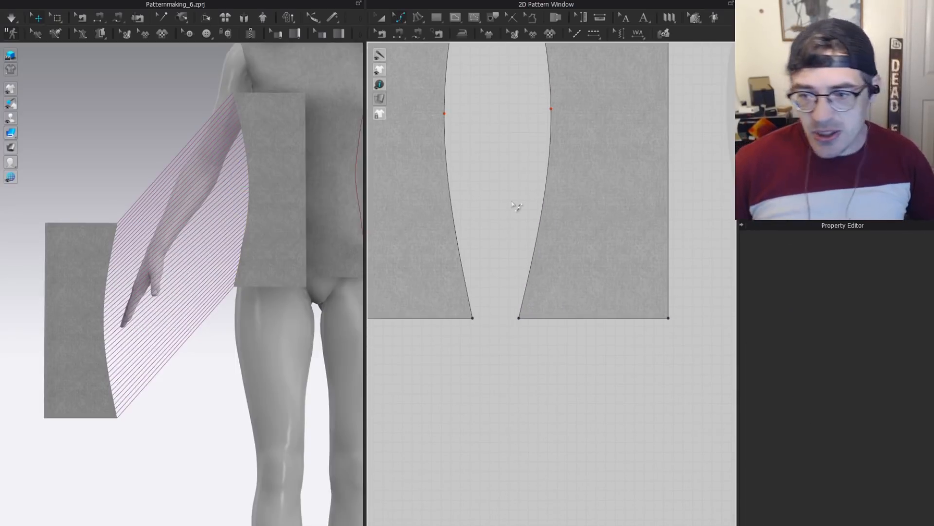
drag(534, 257, 524, 265)
drag(464, 263, 469, 261)
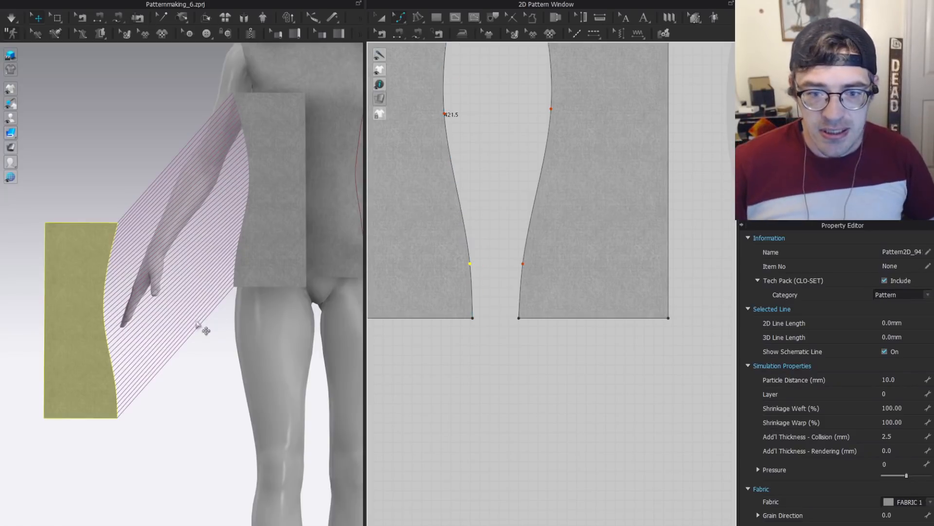
Widen both panels' inner hem corners toward the gap and adjust the curve points just above them.
click(507, 264)
scroll(484, 268, up, 3)
drag(502, 320, 508, 372)
scroll(477, 365, down, 3)
click(481, 362)
drag(517, 319, 513, 317)
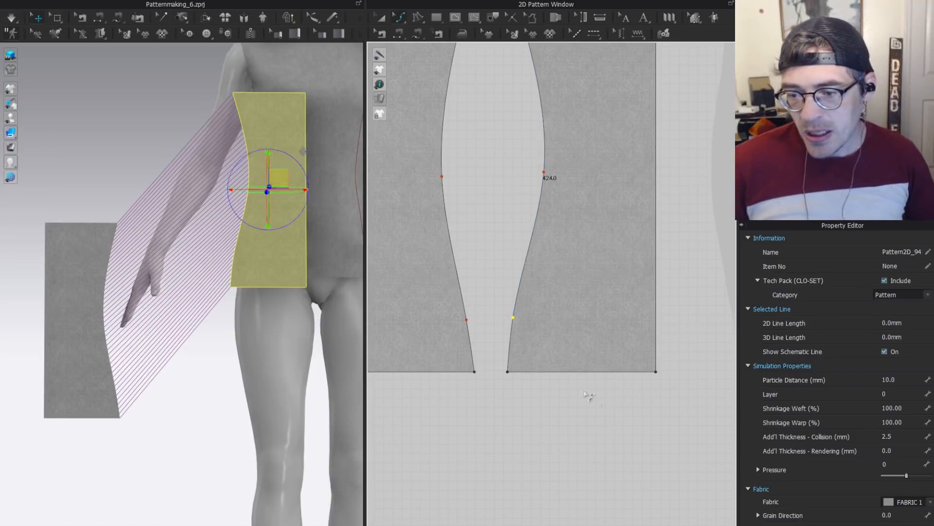
click(589, 392)
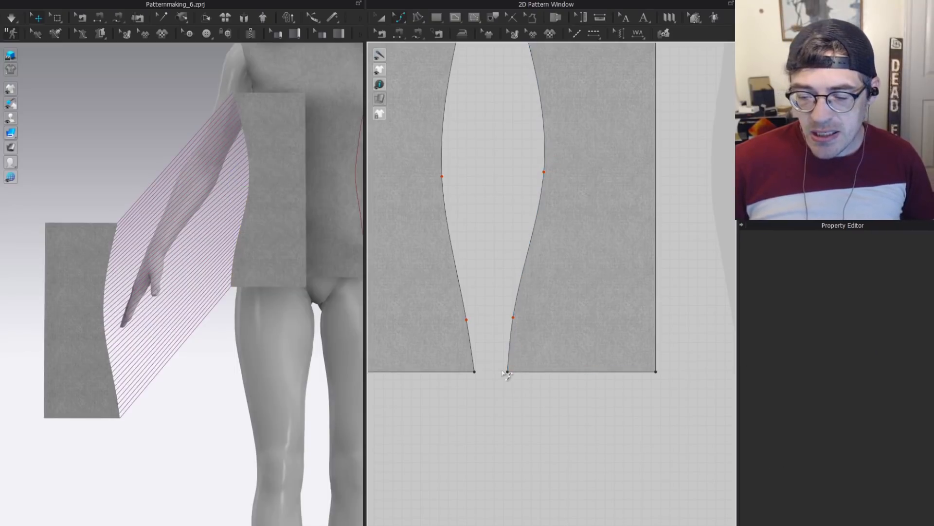
Lower the right panel's outer hem corner to slope its hem, and straighten its side edge by moving the lower curve point inward.
drag(656, 371, 654, 406)
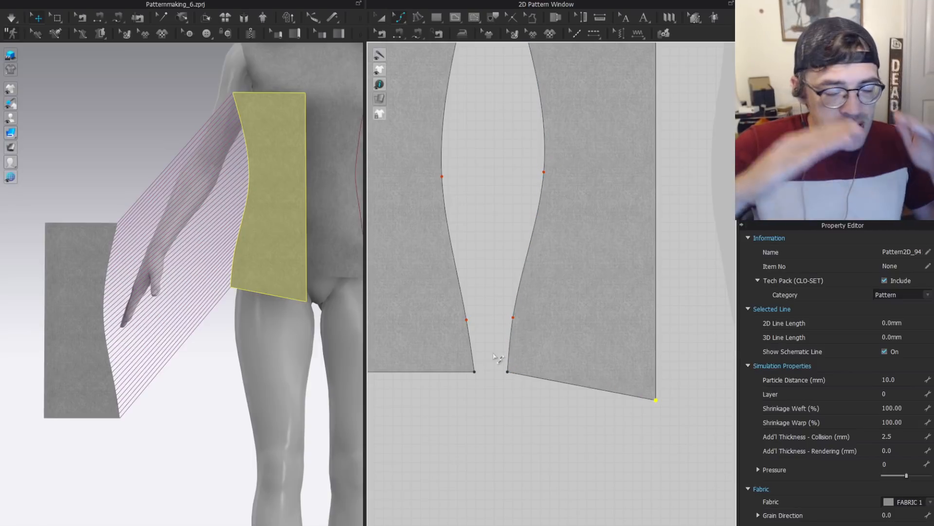
scroll(574, 375, up, 2)
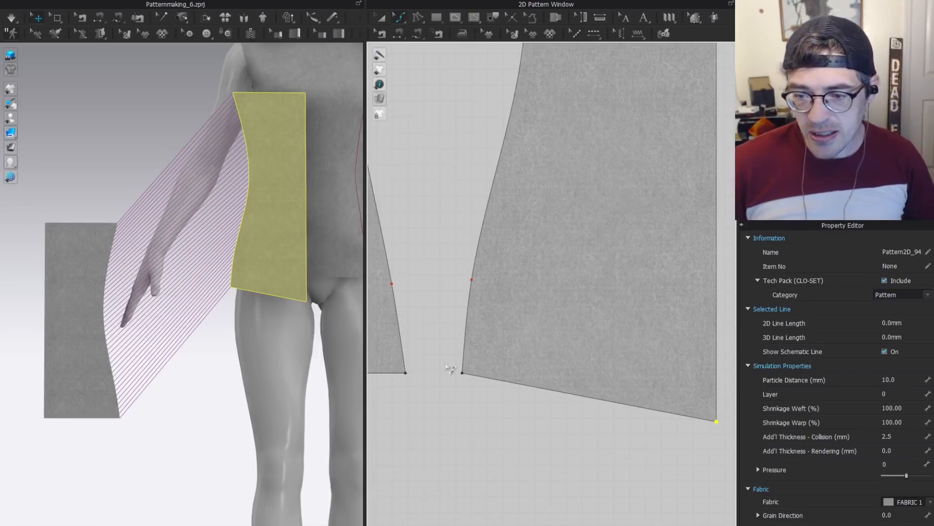
scroll(466, 326, up, 2)
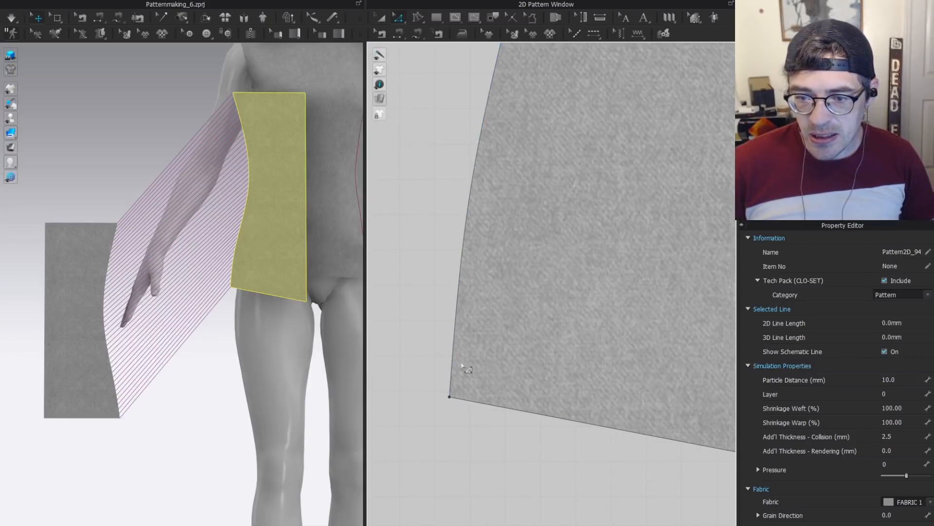
drag(472, 193, 485, 197)
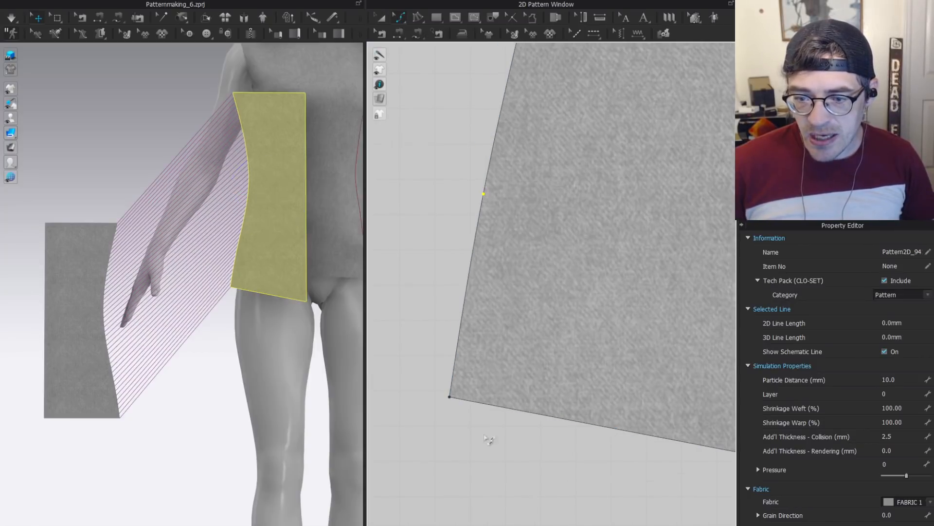
scroll(544, 350, down, 4)
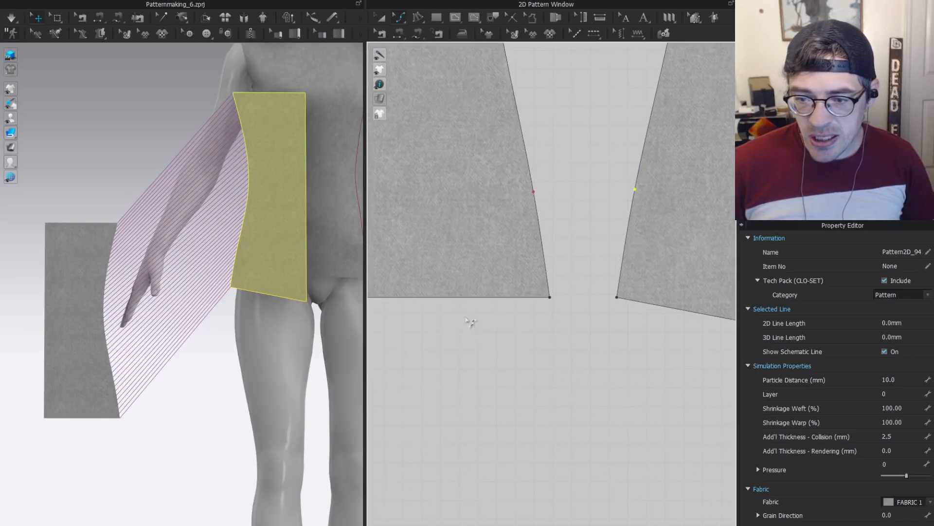
Lower the left panel's outer hem corner so its hem slopes as a mirror of the right panel.
click(494, 357)
scroll(418, 307, down, 2)
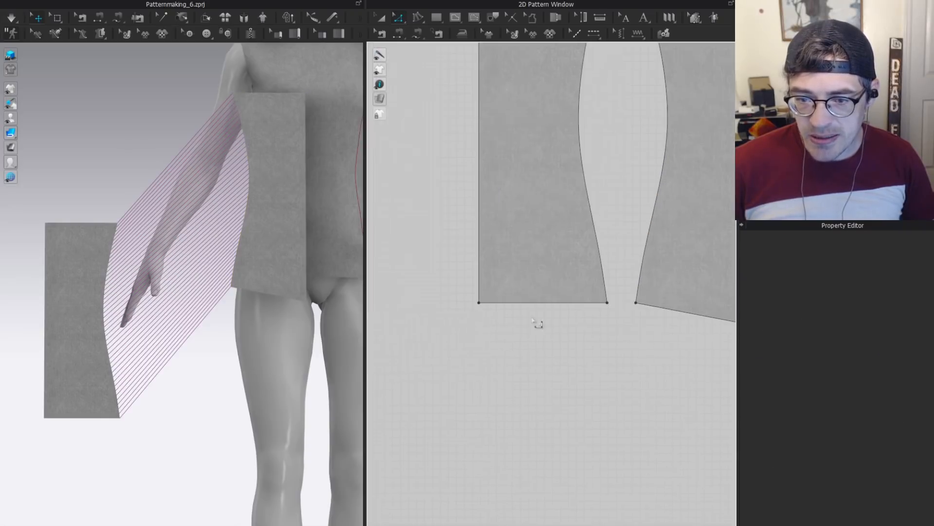
click(479, 302)
drag(479, 303, 480, 327)
scroll(628, 329, up, 3)
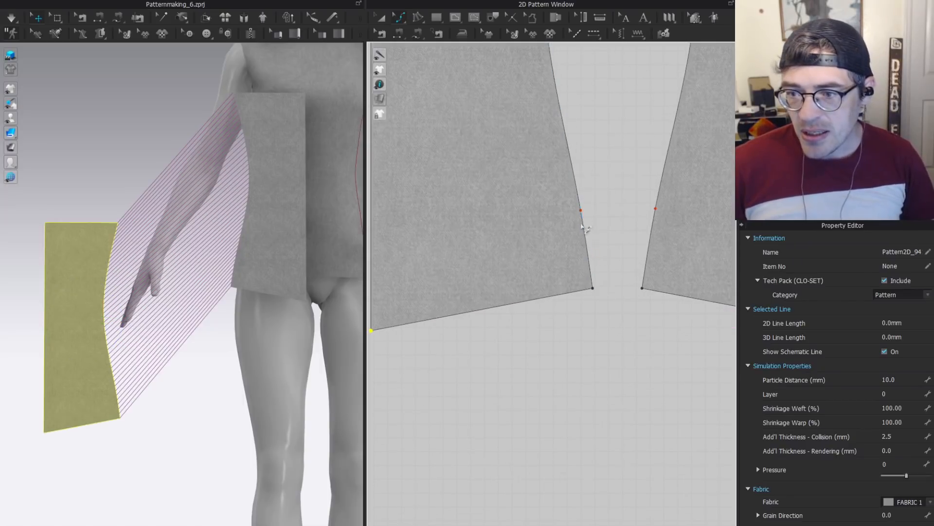
Delete both test panels from the 2D pattern area.
key(v)
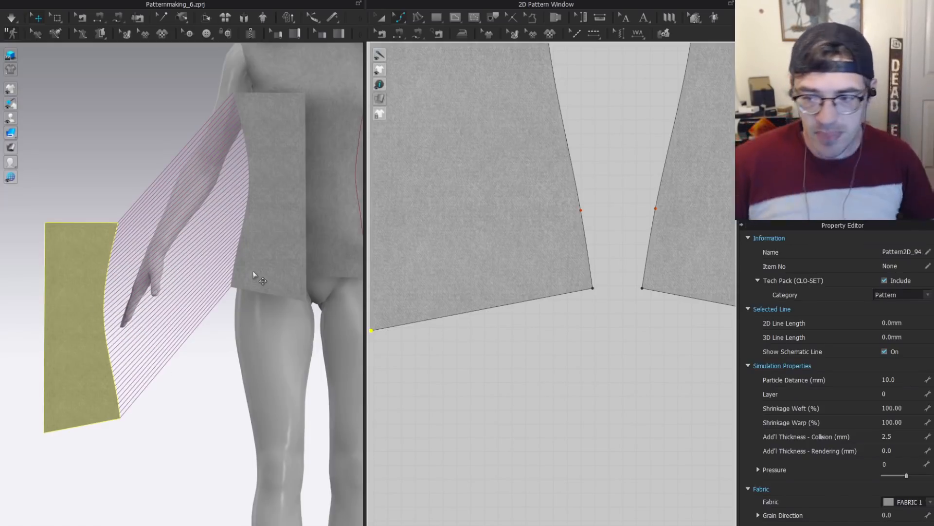
key(z)
middle_drag(676, 269, 541, 266)
scroll(569, 276, down, 5)
key(a)
drag(606, 228, 600, 229)
shift+click(498, 214)
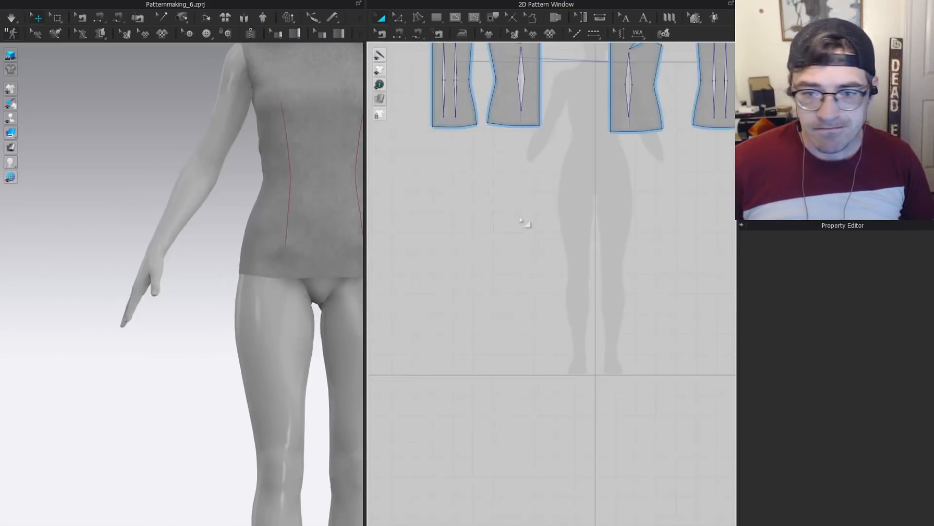
scroll(526, 224, down, 3)
scroll(558, 192, up, 3)
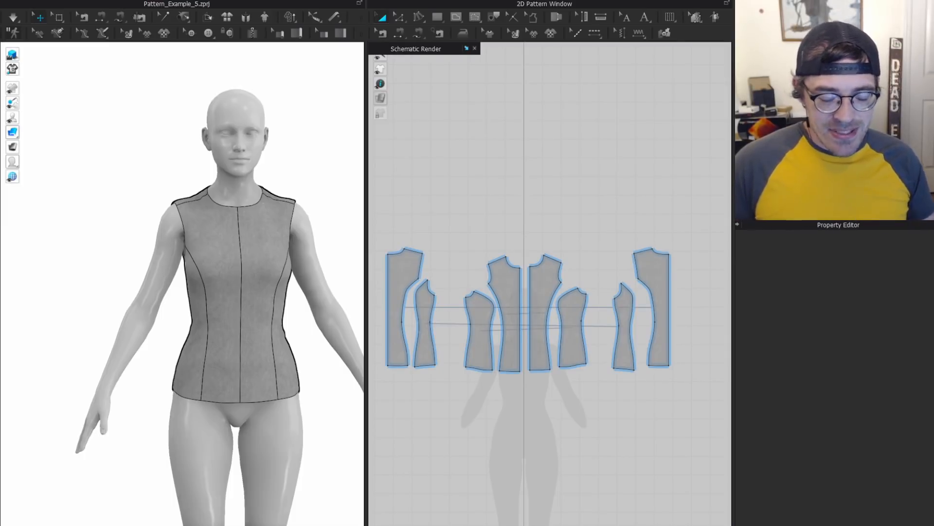
Align the side front piece with the centre front piece so their facing hem corners meet.
scroll(481, 296, up, 3)
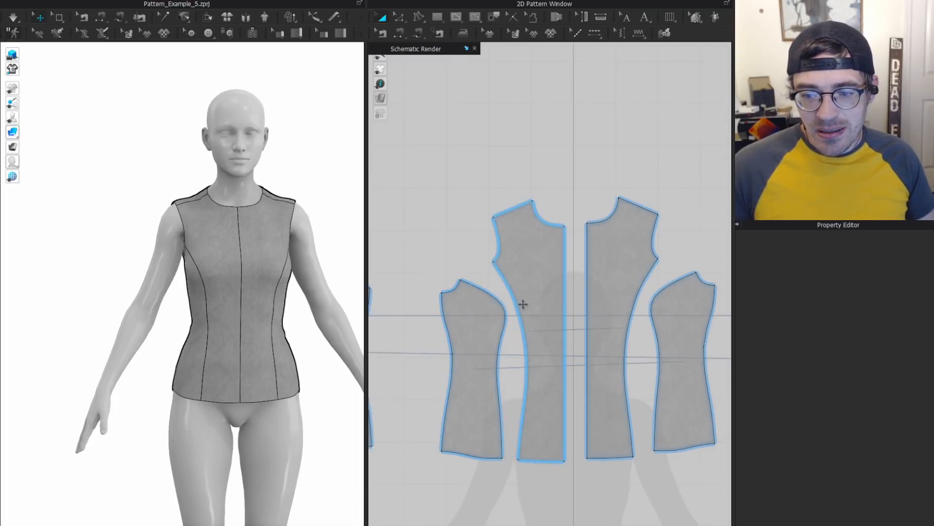
right_drag(523, 304, 524, 273)
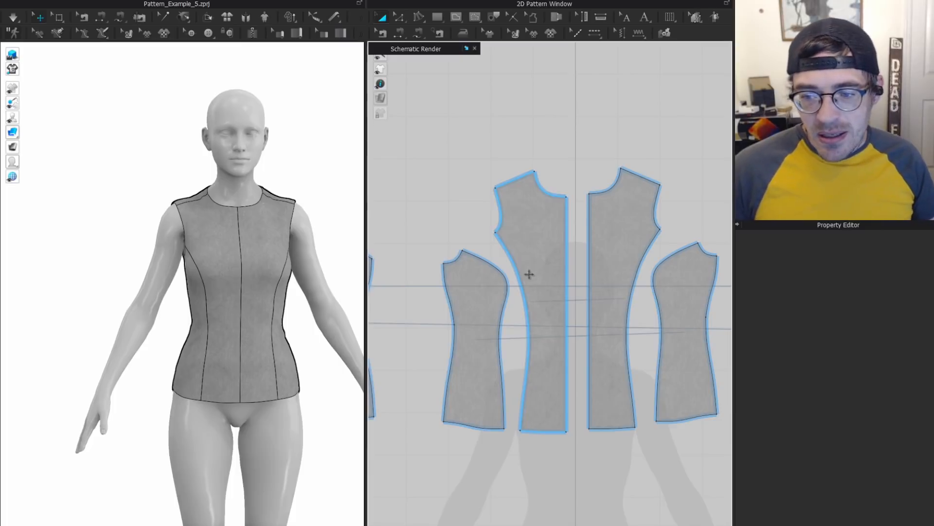
scroll(529, 274, down, 4)
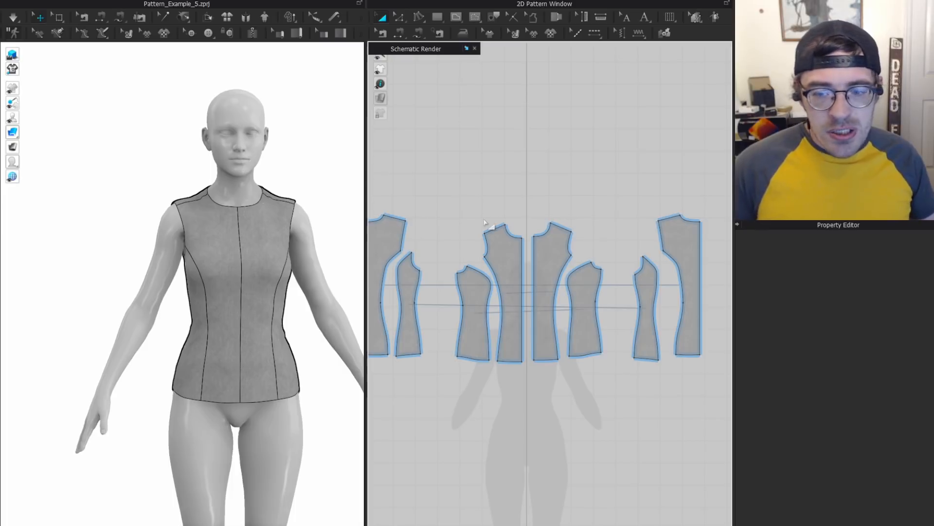
middle_drag(463, 386, 575, 136)
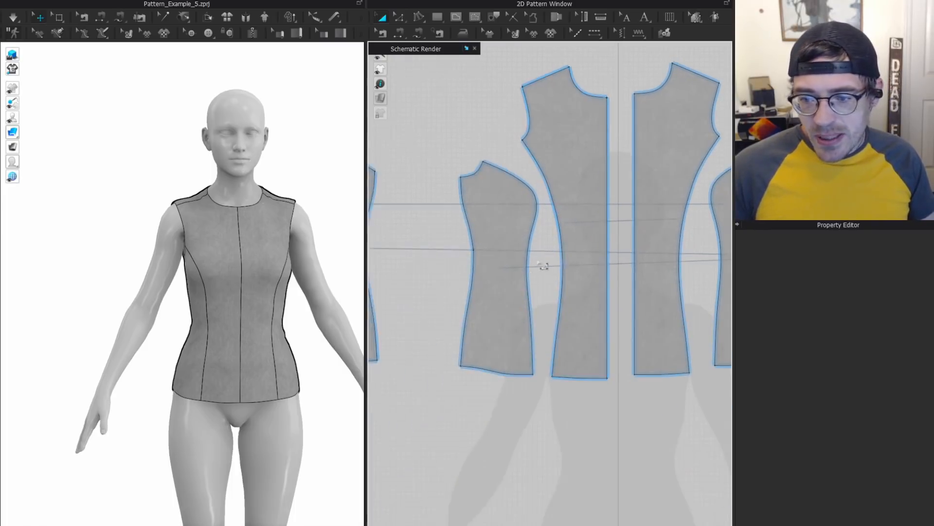
mouse_move(505, 268)
mouse_down()
mouse_move(517, 268)
mouse_move(509, 267)
mouse_up()
key(z)
drag(583, 408, 519, 346)
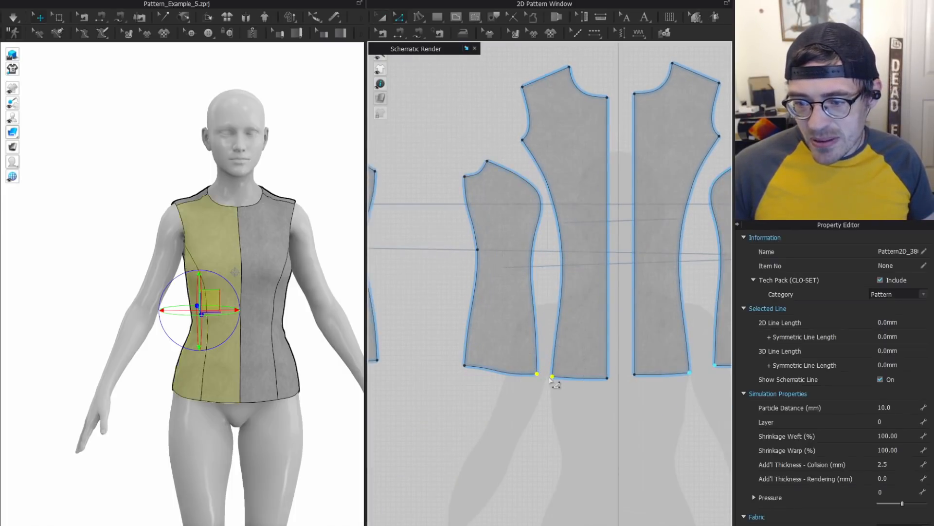
right_click(551, 376)
click(596, 479)
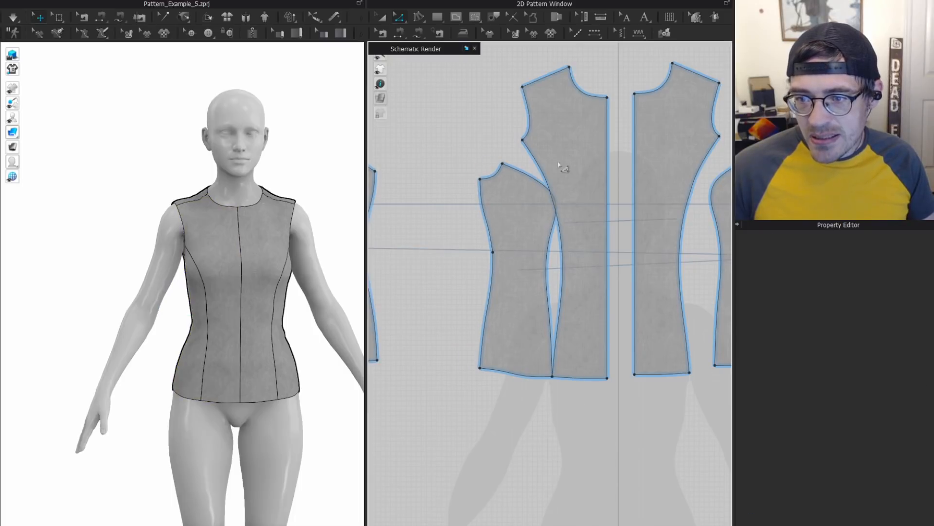
Trace a triangular armhole dart from the side front's top corner to the bust point and the centre front's lower armhole corner.
key(v)
scroll(500, 194, up, 3)
click(486, 187)
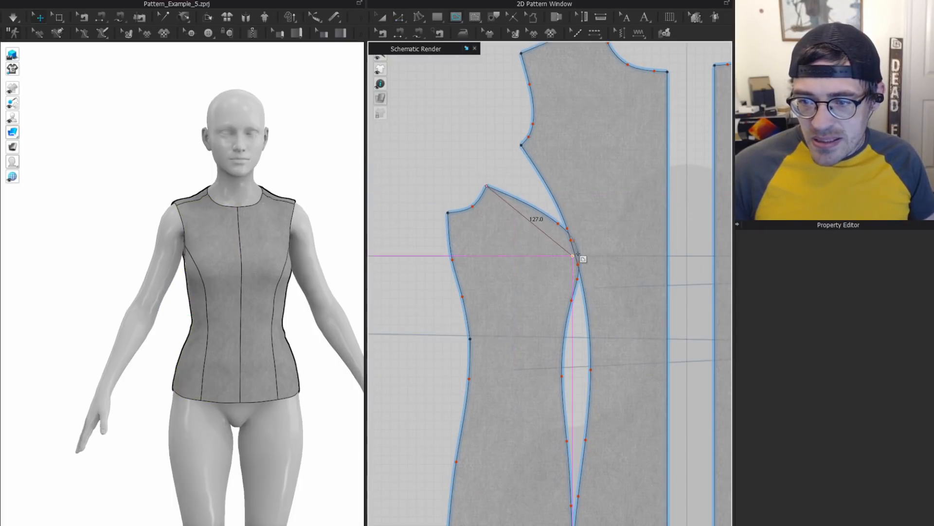
click(575, 257)
click(521, 144)
click(487, 186)
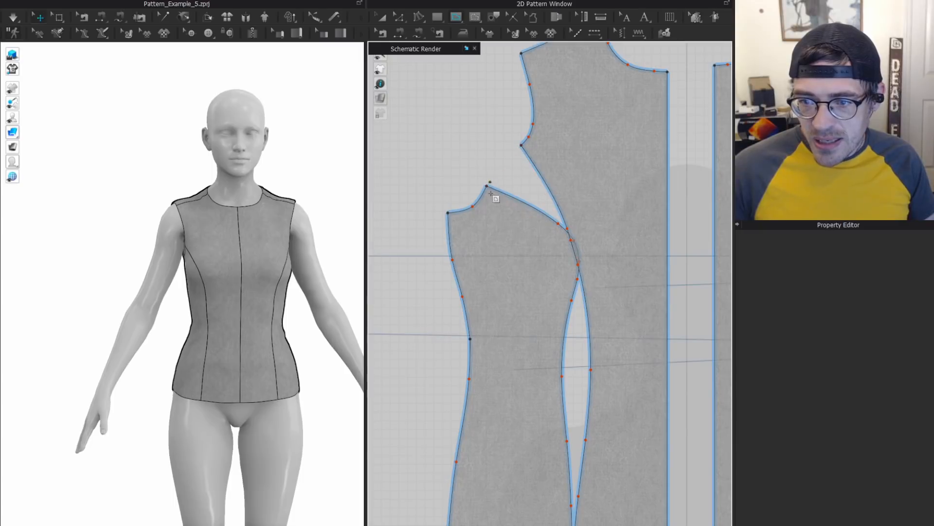
Trace a diamond waist dart over the opening between the two front pieces, from bust point to just above the hem, and undo it.
middle_drag(586, 347, 577, 217)
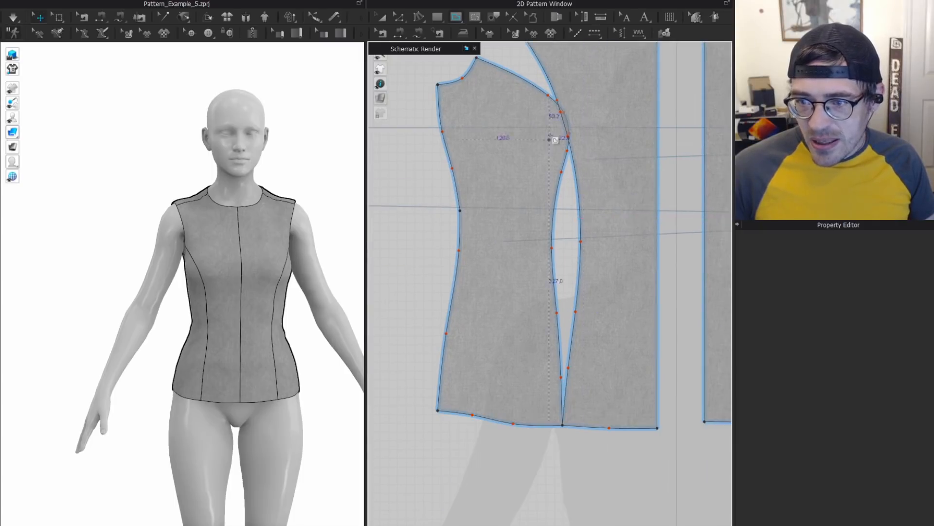
click(562, 144)
click(531, 269)
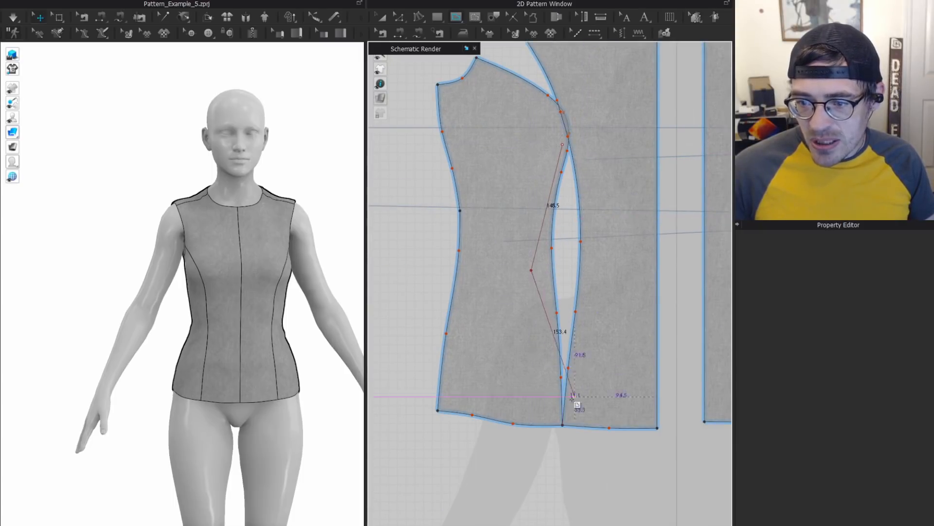
click(562, 400)
click(580, 241)
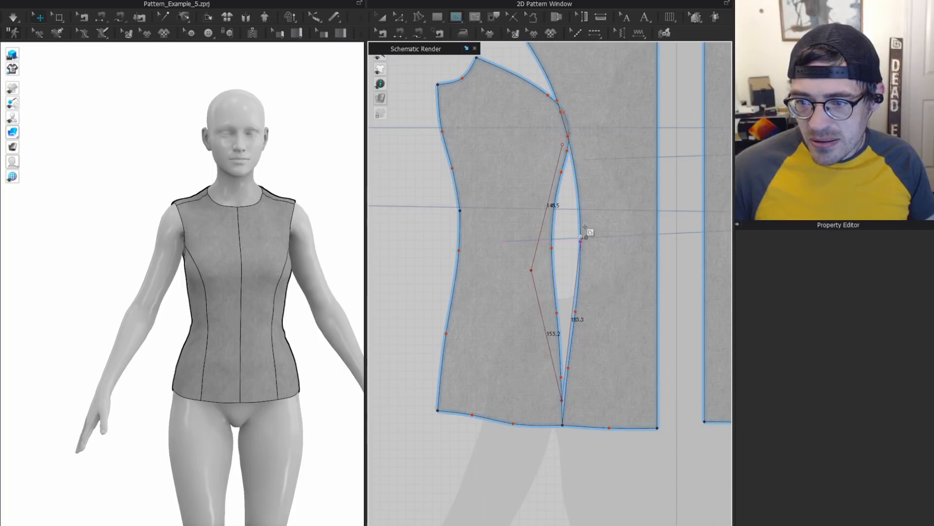
click(562, 145)
key(ctrl+z)
scroll(501, 278, down, 3)
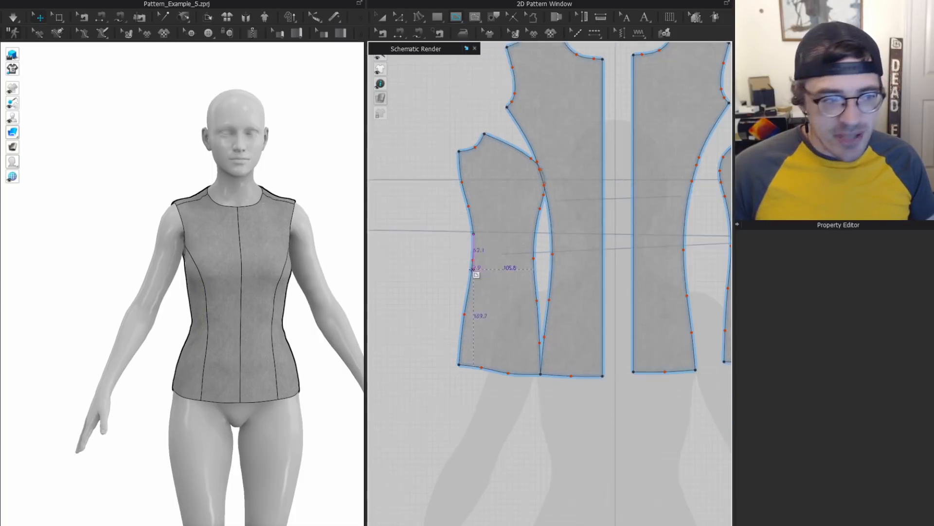
Move the side back and centre back pieces beside the side front so neighbouring hem corners meet.
key(a)
scroll(486, 272, down, 3)
scroll(480, 233, up, 2)
click(442, 207)
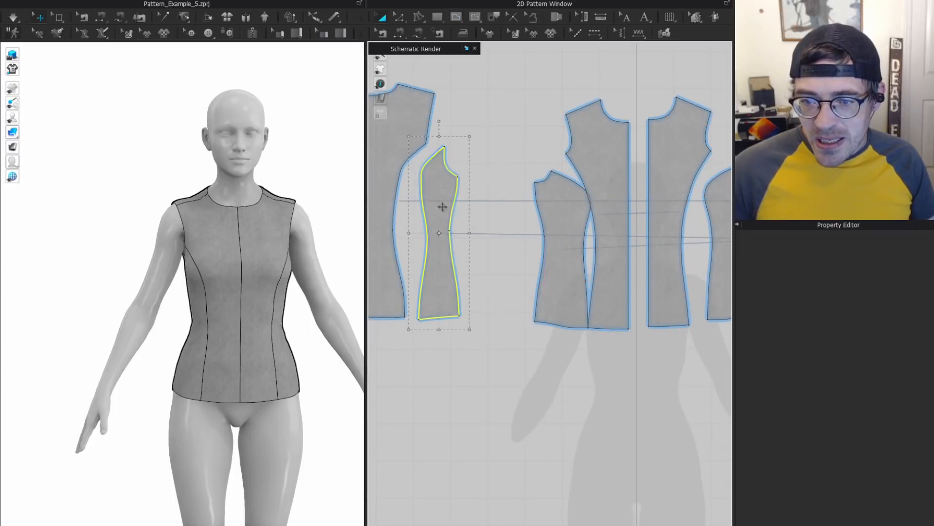
drag(442, 207, 477, 215)
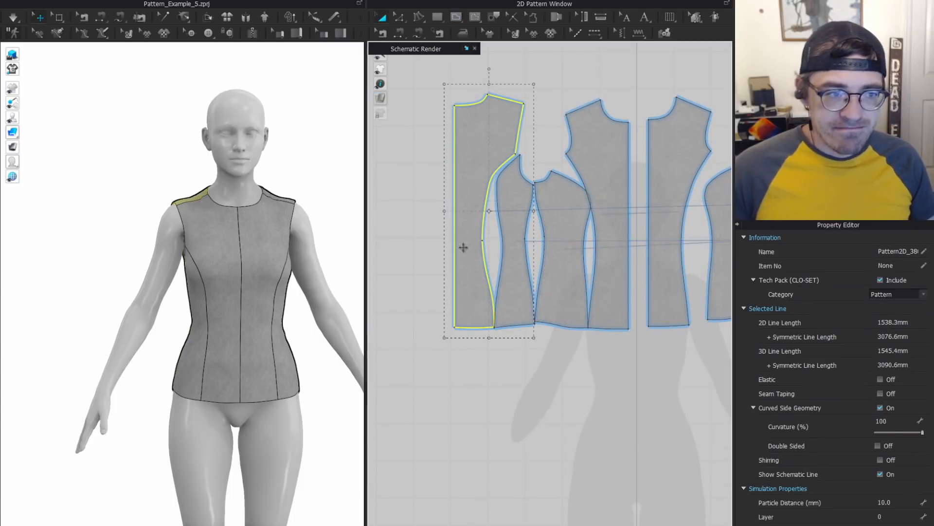
Pull the centre back and side back pieces away again, leaving gaps between them and the side front.
scroll(463, 248, down, 4)
drag(432, 191, 374, 183)
drag(463, 215, 436, 206)
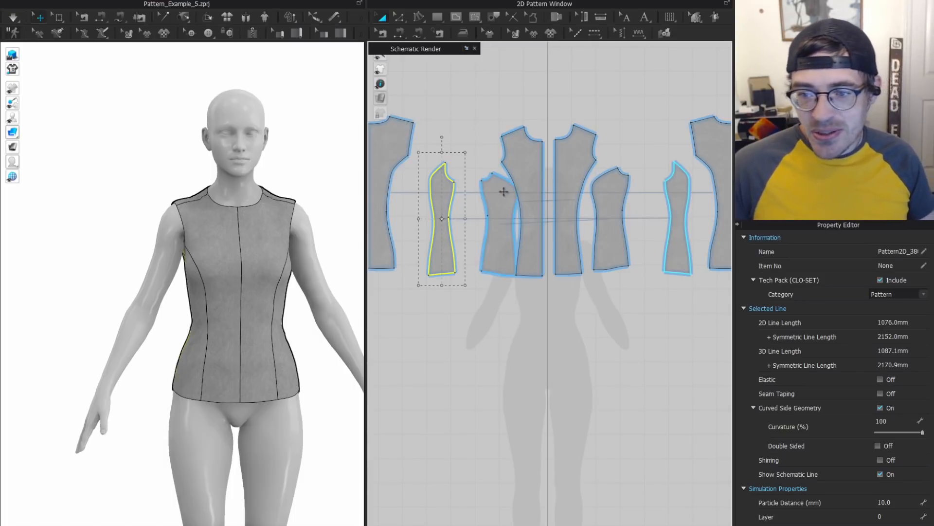
Shift the side front piece away from the centre front piece to open a gap between them.
drag(500, 192, 489, 192)
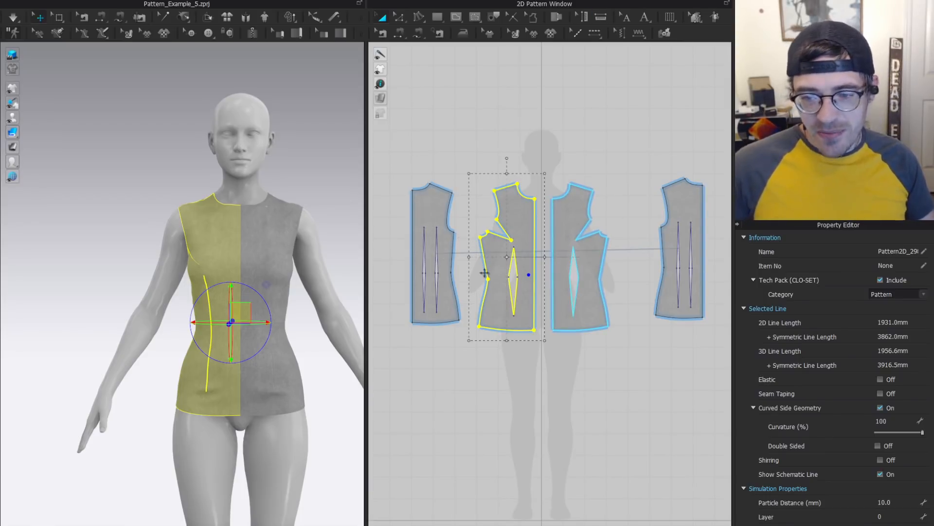
Compare the darted front and back bodice pieces with the princess-seamed panels above them.
scroll(474, 265, up, 3)
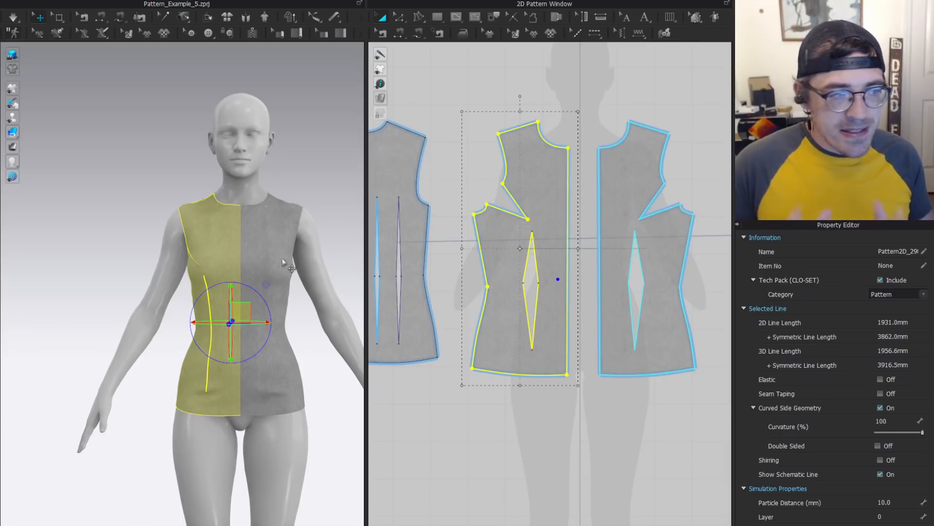
scroll(284, 263, down, 2)
scroll(501, 234, down, 5)
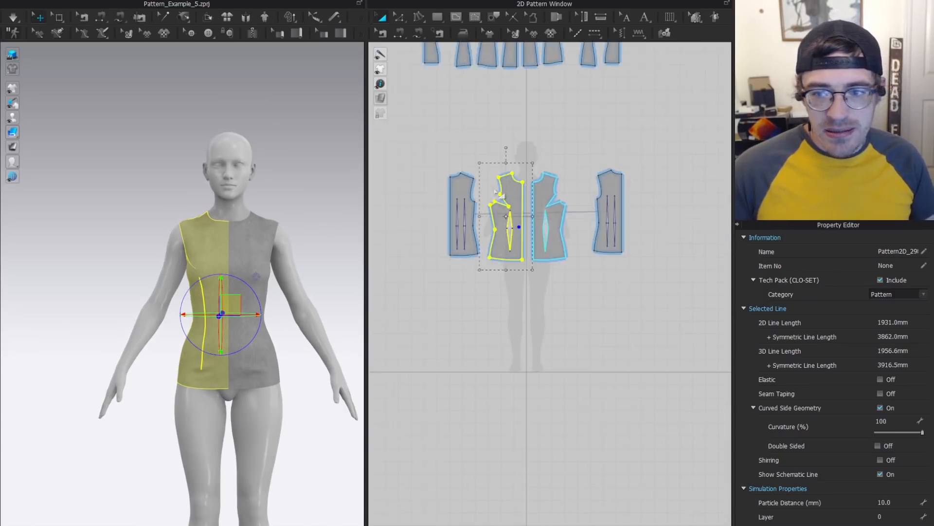
scroll(536, 274, up, 5)
scroll(535, 274, down, 5)
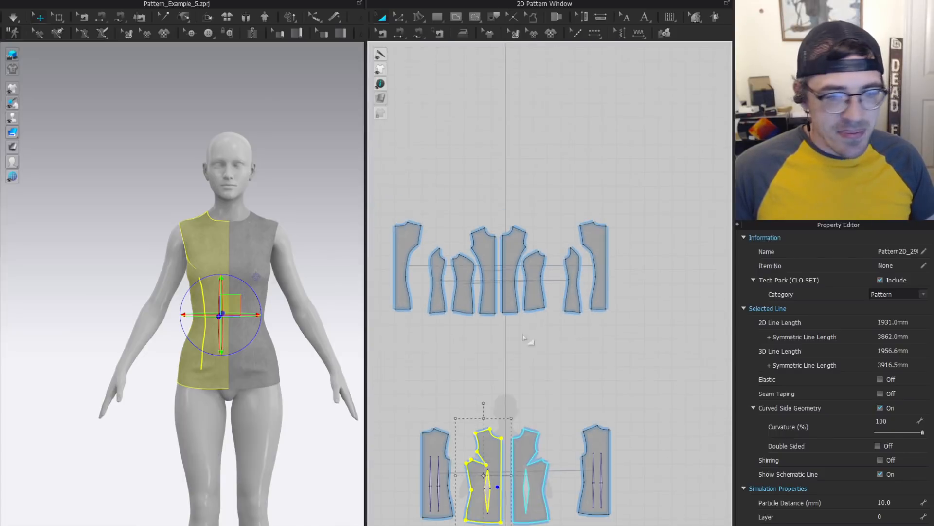
scroll(535, 200, up, 2)
scroll(493, 320, up, 3)
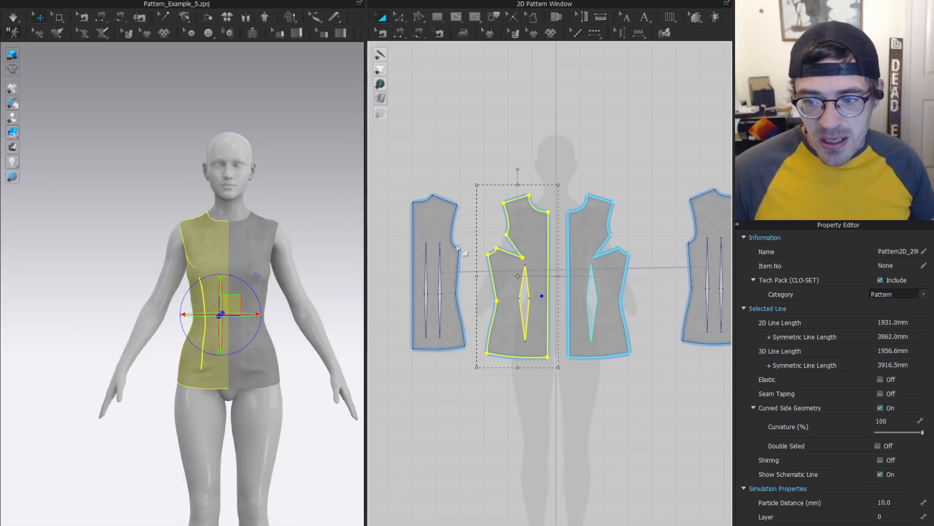
Draw an internal line about 34 mm long on the darted front, joining the armhole dart's tip to the waist dart's upper point.
scroll(547, 260, up, 3)
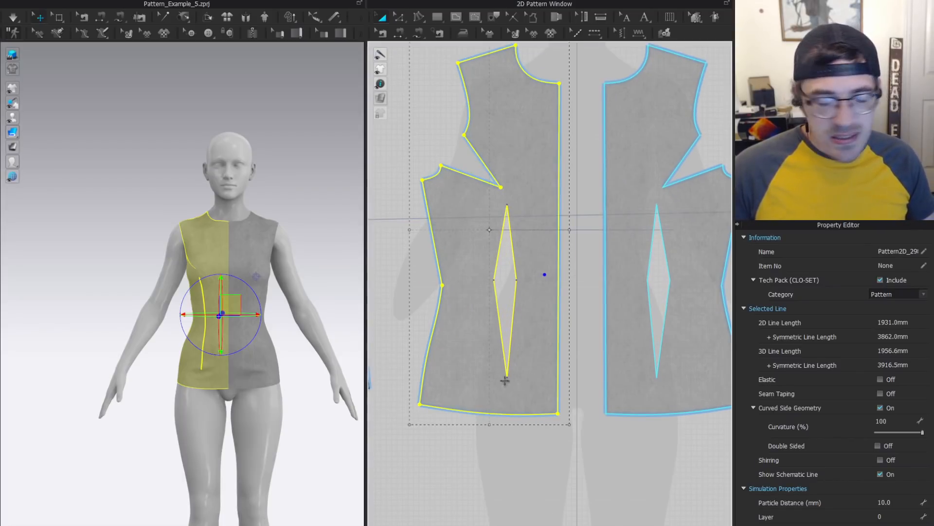
key(z)
scroll(532, 195, up, 2)
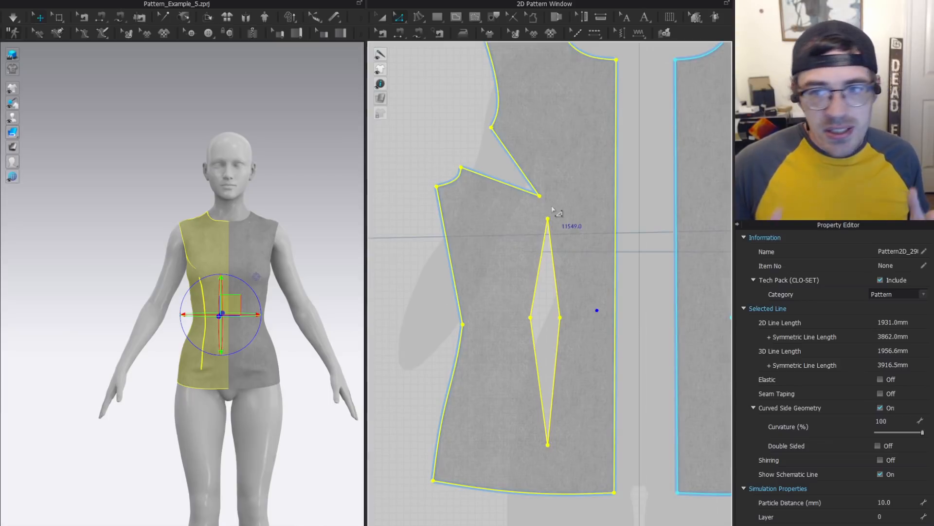
key(g)
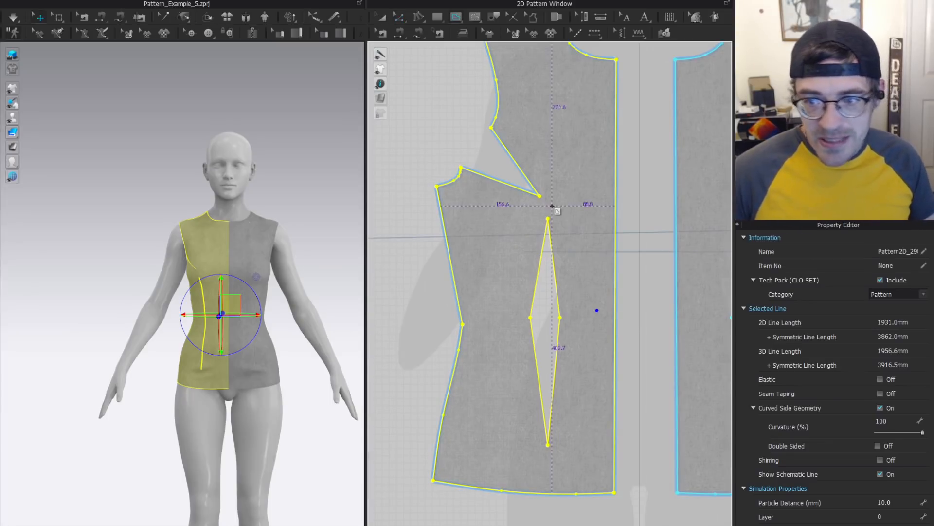
click(539, 196)
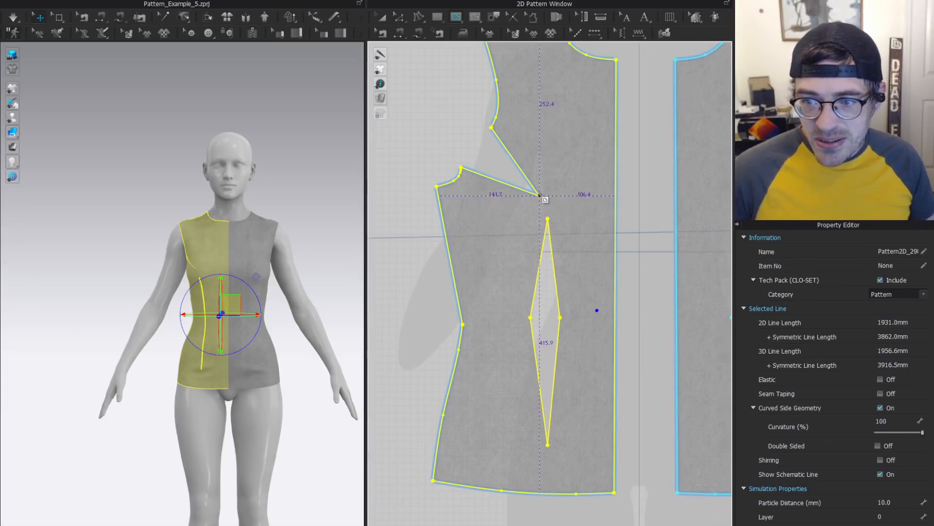
click(548, 219)
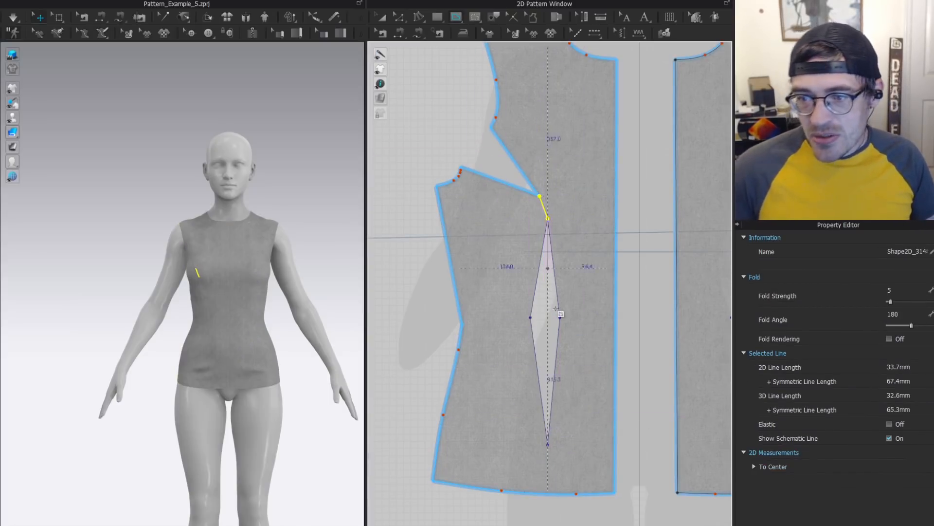
Draw a vertical internal line about 39 mm long from the waist dart's lower point down towards the front hem.
click(548, 444)
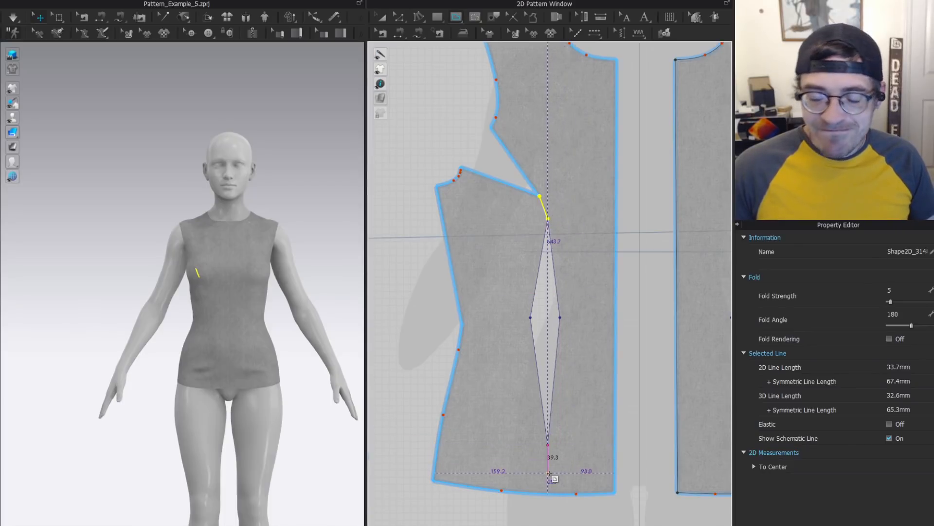
click(548, 472)
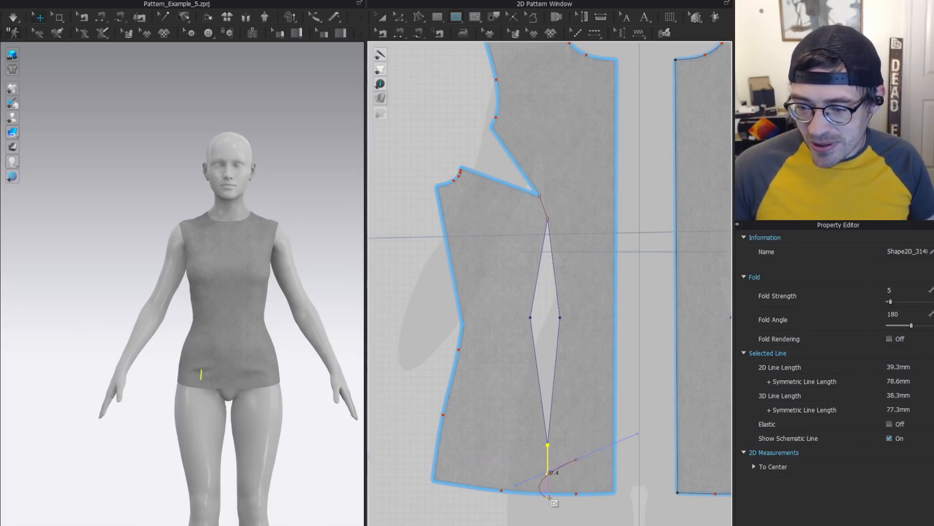
click(640, 473)
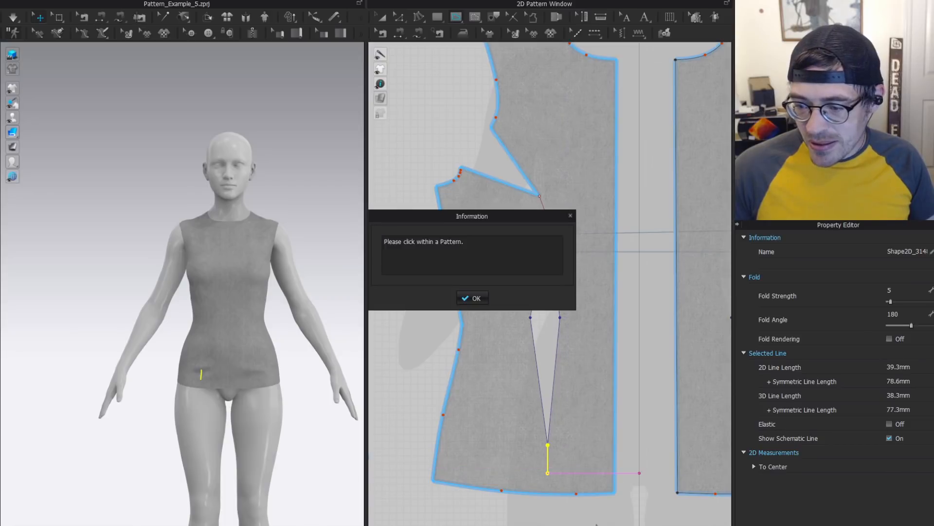
click(477, 297)
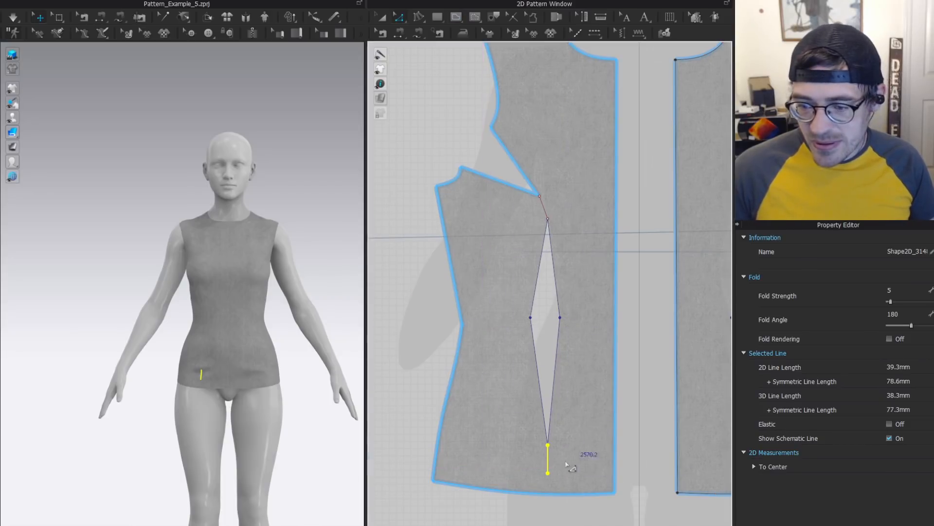
Extend the lower dart line to the hem and cut the front piece into separate side front and centre front panels.
drag(566, 462, 527, 489)
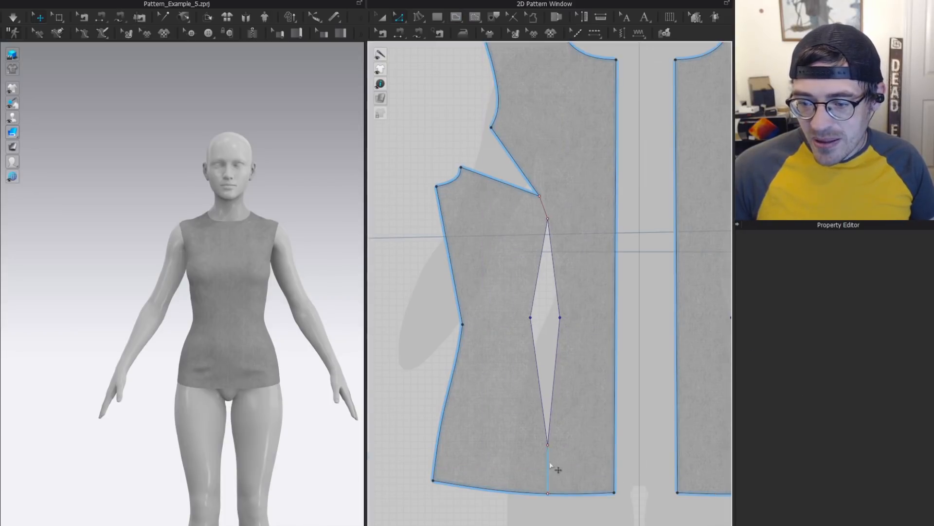
click(549, 466)
shift+click(544, 205)
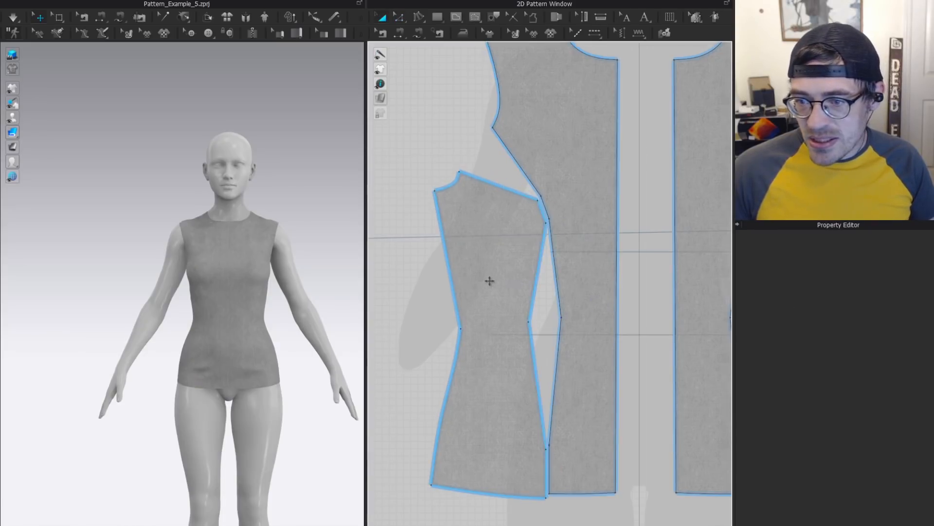
drag(490, 281, 448, 274)
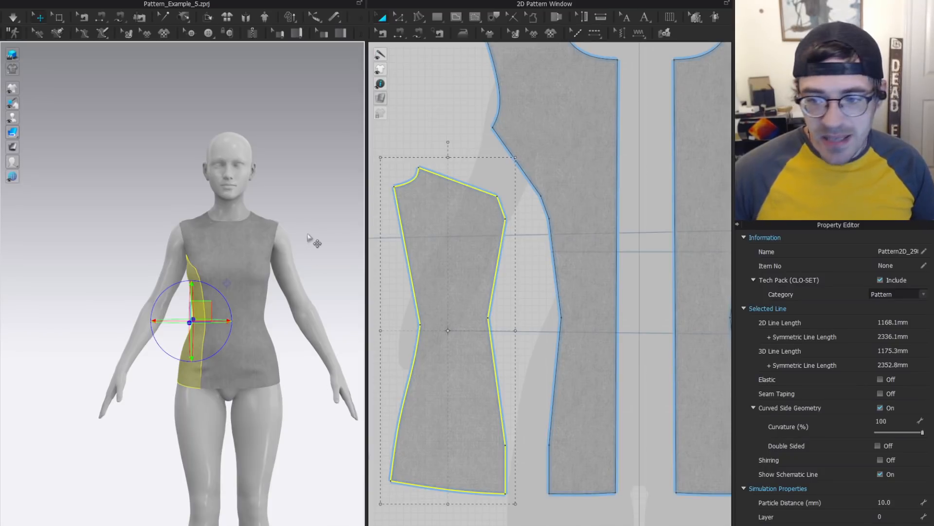
Split the short bust edge of both the side front and centre front panels into 2 uniform segments.
scroll(567, 187, up, 2)
key(z)
click(517, 216)
scroll(491, 218, up, 3)
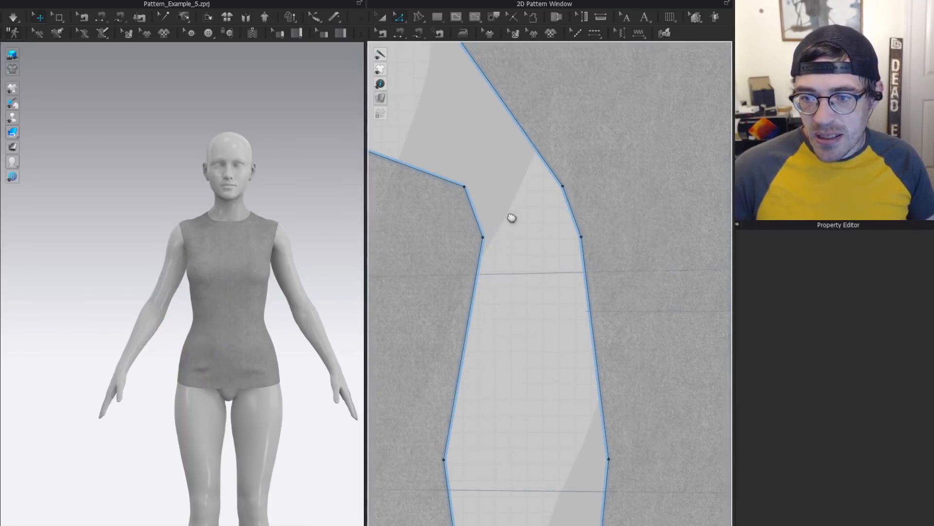
middle_drag(511, 217, 599, 254)
key(b)
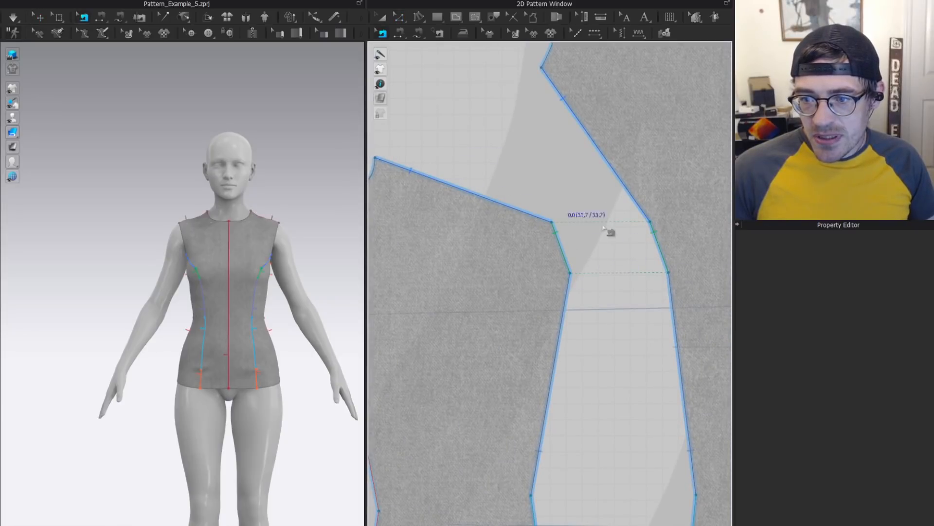
key(z)
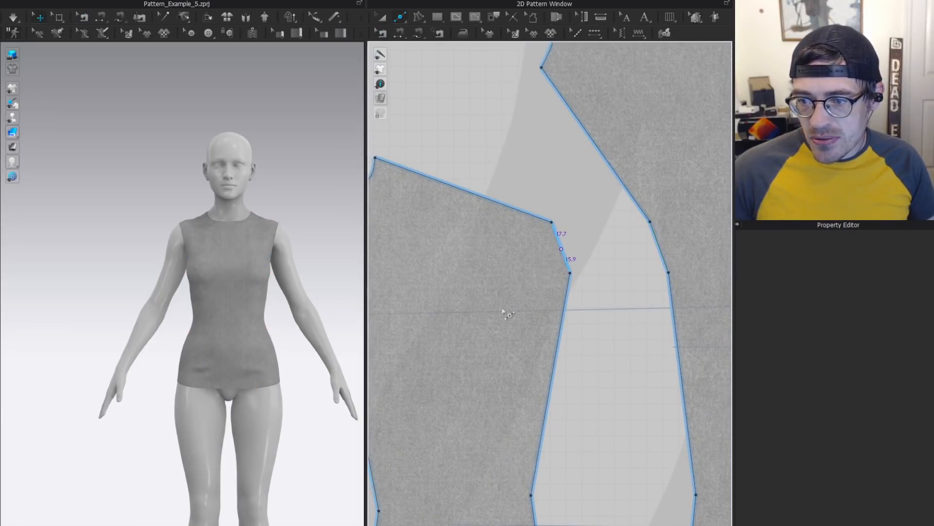
click(442, 277)
click(446, 340)
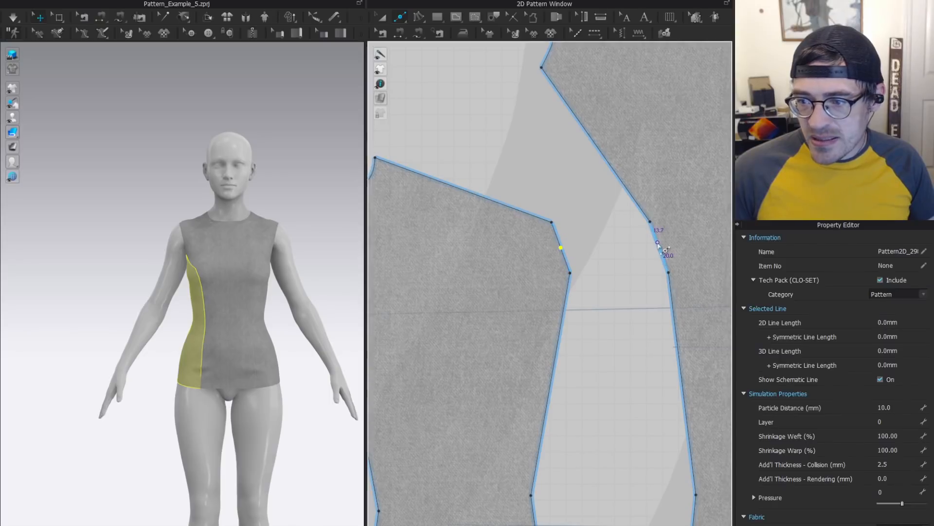
right_click(657, 242)
click(426, 277)
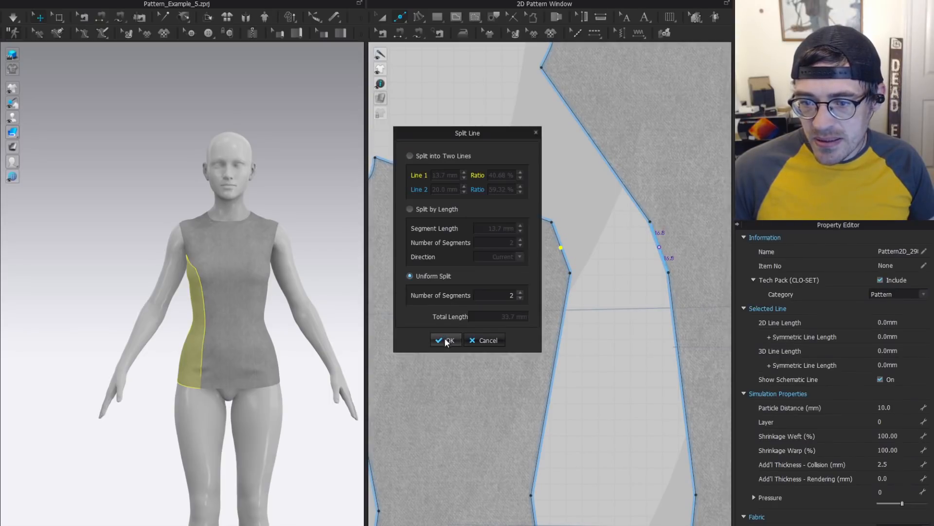
click(445, 339)
Try to delete the upper end point of the side front panel's short bust edge.
scroll(598, 227, down, 1)
key(z)
middle_drag(595, 232, 580, 172)
click(509, 130)
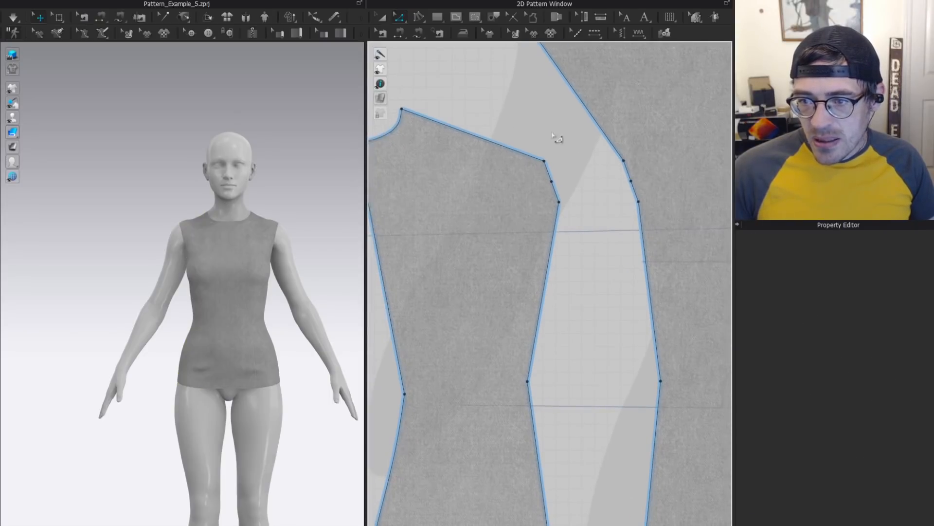
click(544, 161)
key(Delete)
key(ctrl+z)
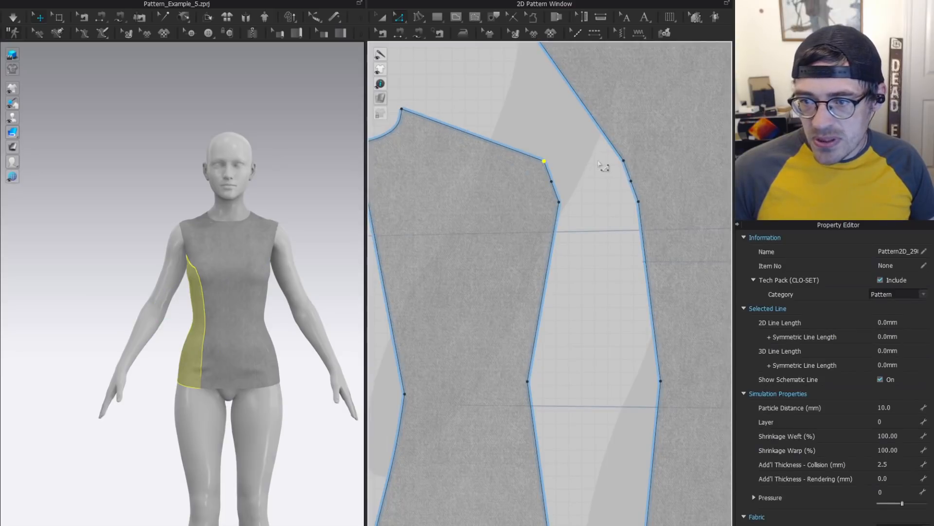
Delete the upper end point of the split bust edge on both the side front and centre front panels.
middle_drag(560, 129, 615, 200)
drag(621, 220, 558, 220)
key(Delete)
key(v)
middle_drag(613, 204, 493, 188)
drag(580, 198, 545, 225)
key(Delete)
Curve the centre front panel's edge between armhole and bust to about 134.9 mm long.
scroll(551, 204, up, 3)
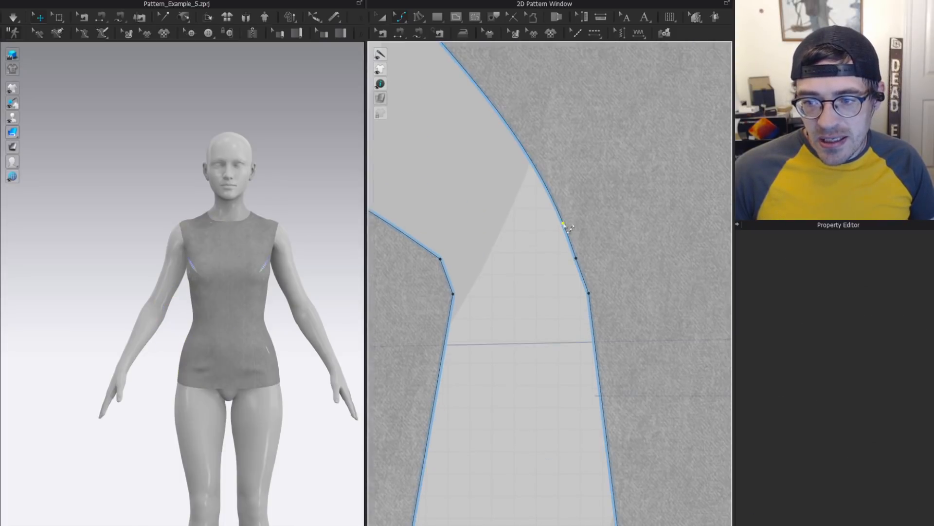
click(564, 224)
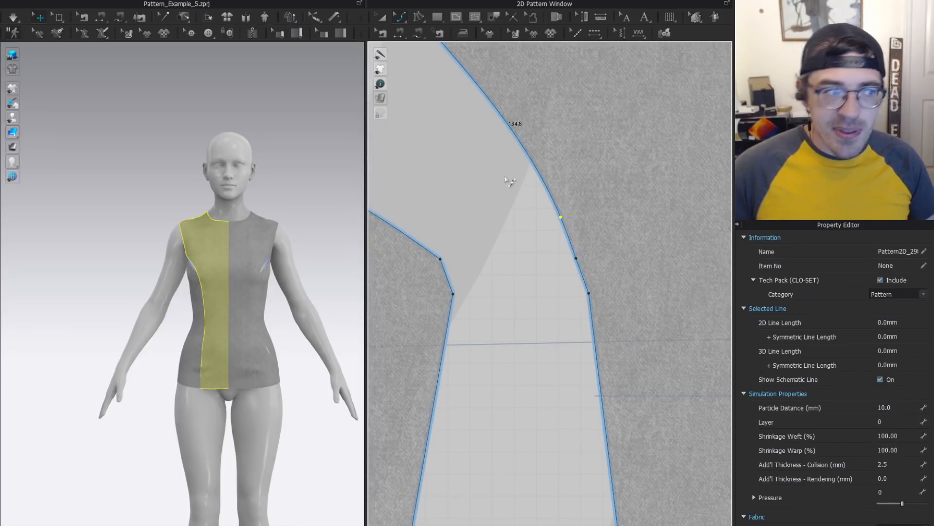
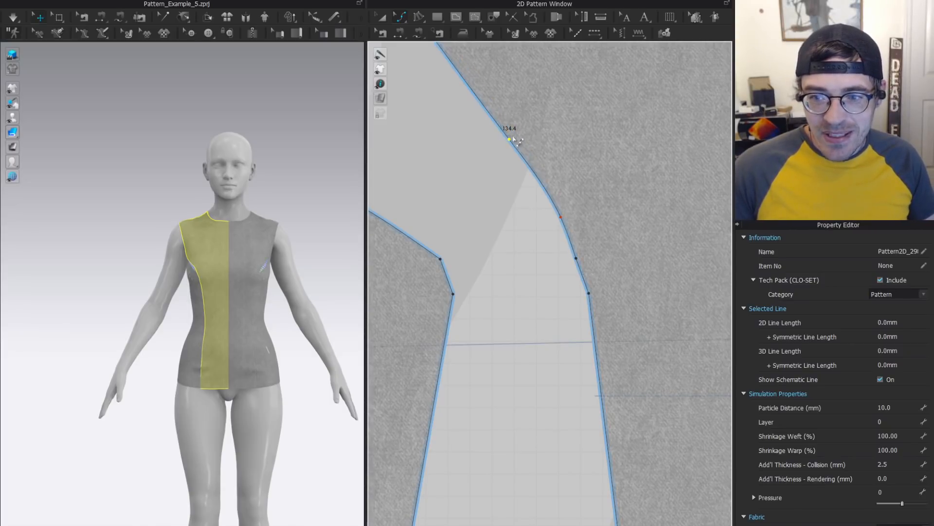
scroll(515, 155, down, 2)
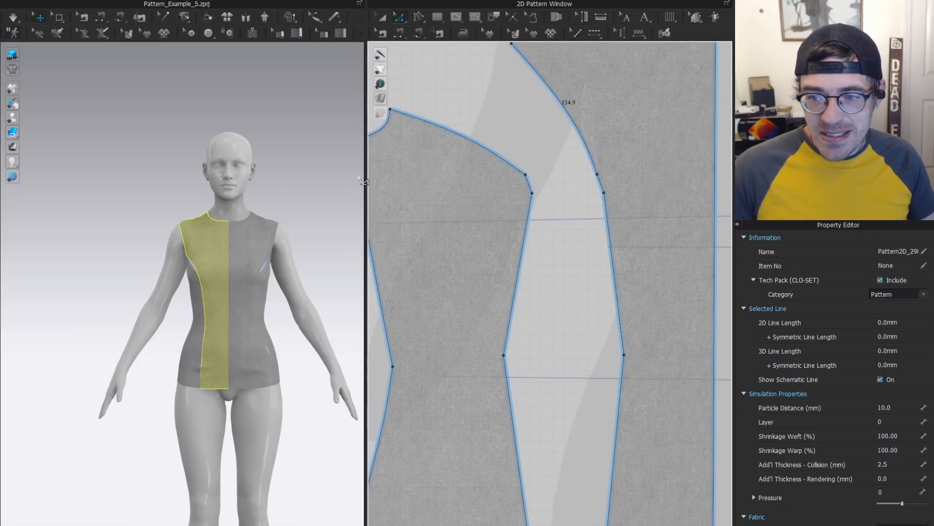
Delete the lower end point of the split bust edge on both panels, leaving one bust point on each.
right_drag(225, 265, 292, 254)
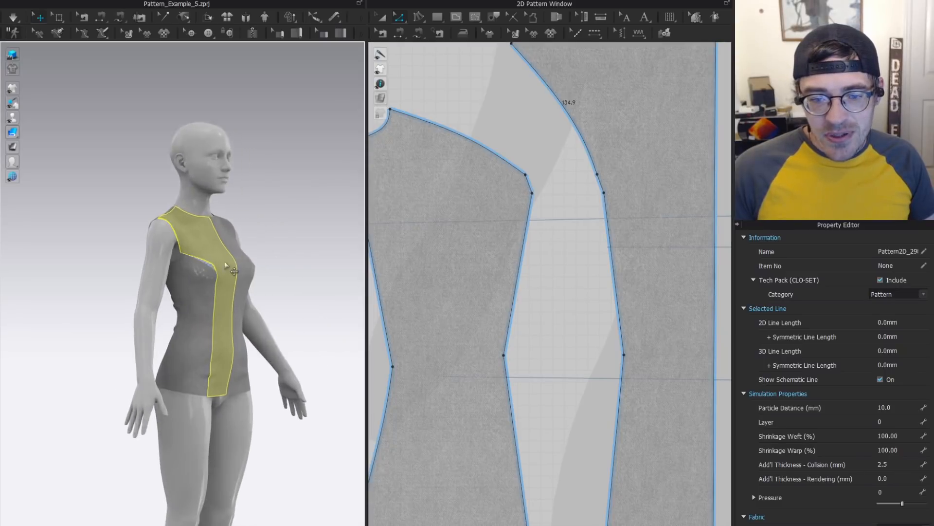
scroll(196, 294, up, 5)
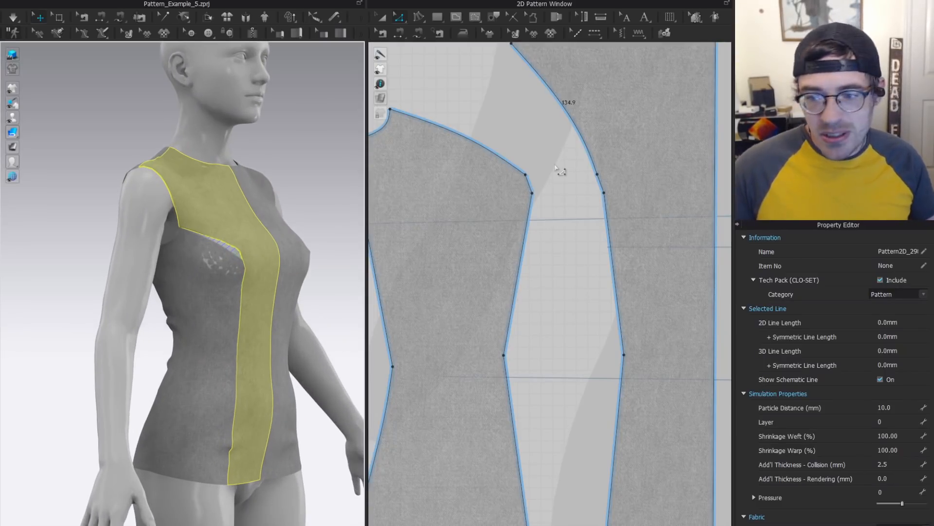
click(633, 206)
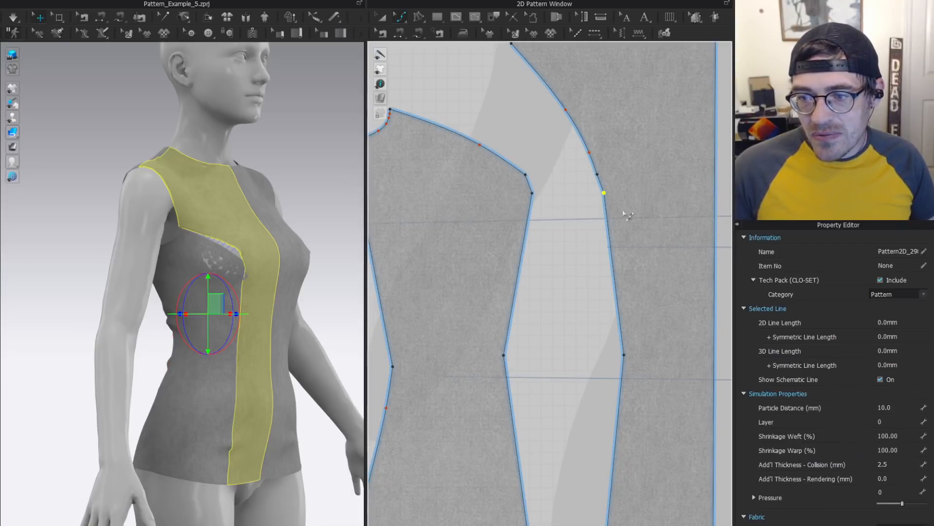
drag(562, 196, 510, 214)
drag(572, 189, 529, 220)
key(Delete)
Curve the panel edges between the bust point and the waist into smooth princess seam lines.
key(c)
scroll(544, 224, up, 4)
key(v)
drag(508, 296, 484, 343)
middle_drag(544, 140, 570, 251)
scroll(569, 251, down, 3)
click(589, 242)
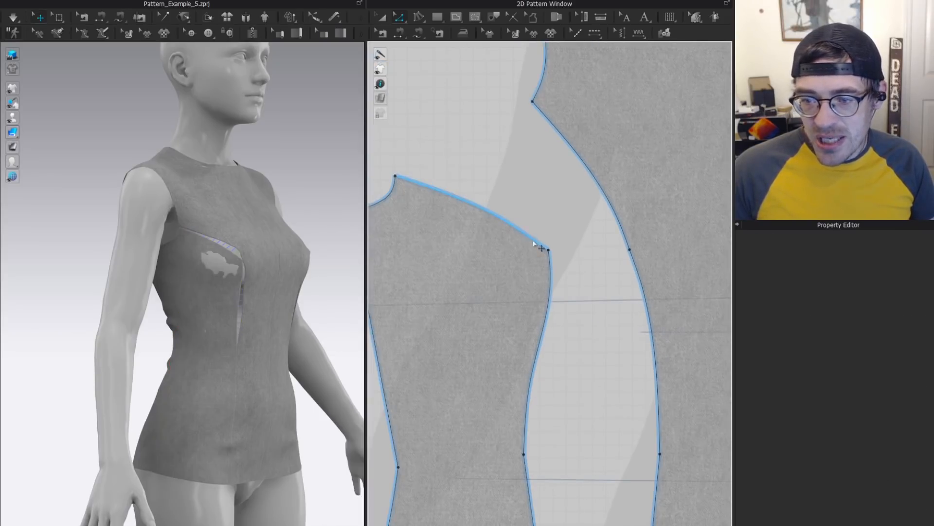
Round the side front panel's upper bust curve near the bust point, making the edge about 129.7 mm long.
scroll(536, 241, up, 4)
drag(524, 234, 535, 228)
scroll(534, 228, down, 4)
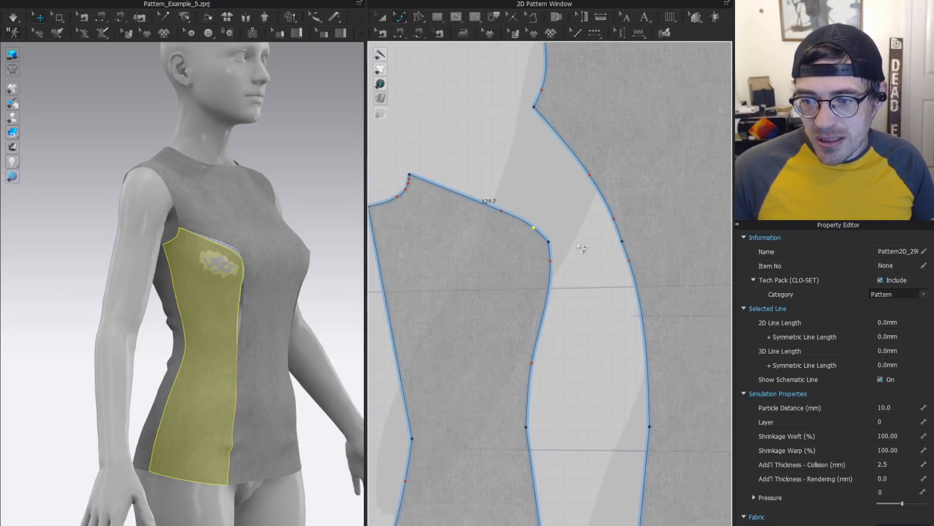
Move the centre front panel's bust point slightly outward toward the centre front.
middle_drag(585, 249, 536, 169)
click(561, 176)
click(572, 166)
scroll(572, 168, up, 2)
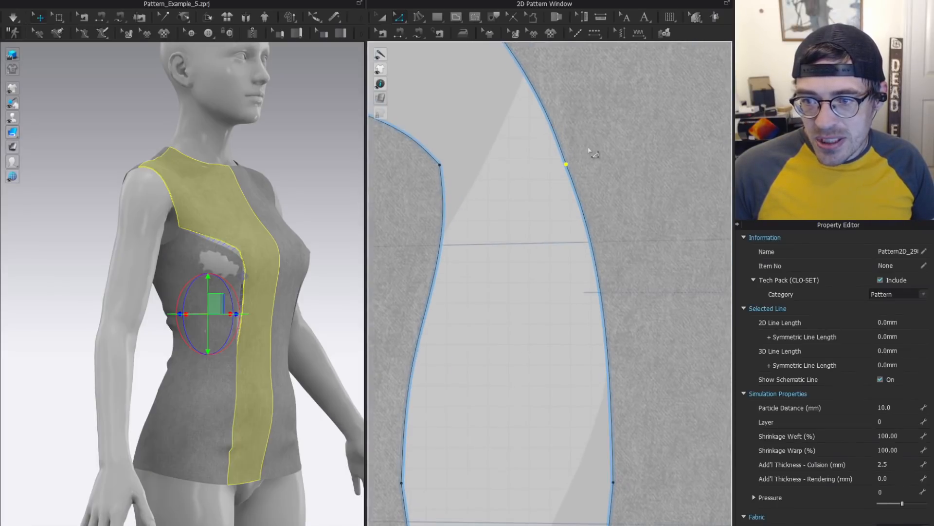
drag(569, 170, 570, 163)
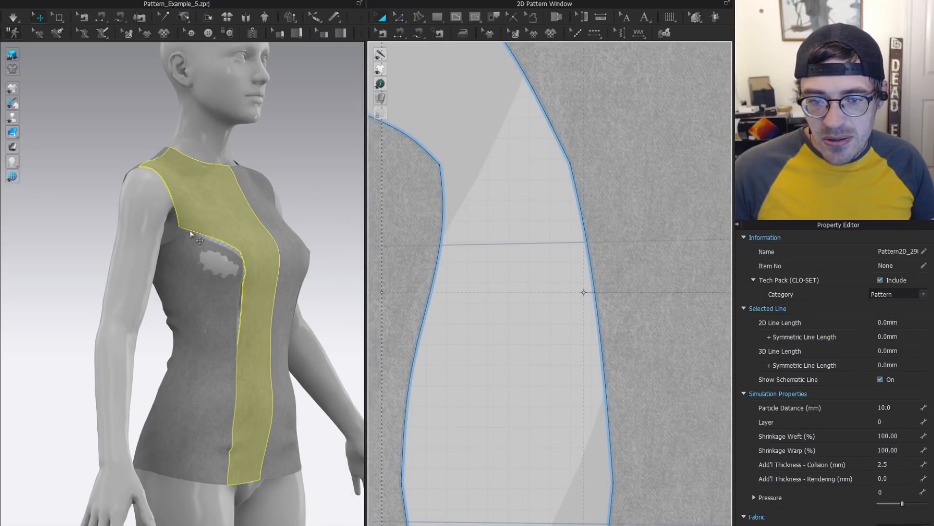
Refine the side front panel's upper bust curve near the bust point to about 130.6 mm long.
scroll(506, 203, down, 4)
middle_drag(507, 202, 549, 269)
scroll(231, 266, up, 2)
key(v)
scroll(551, 229, up, 4)
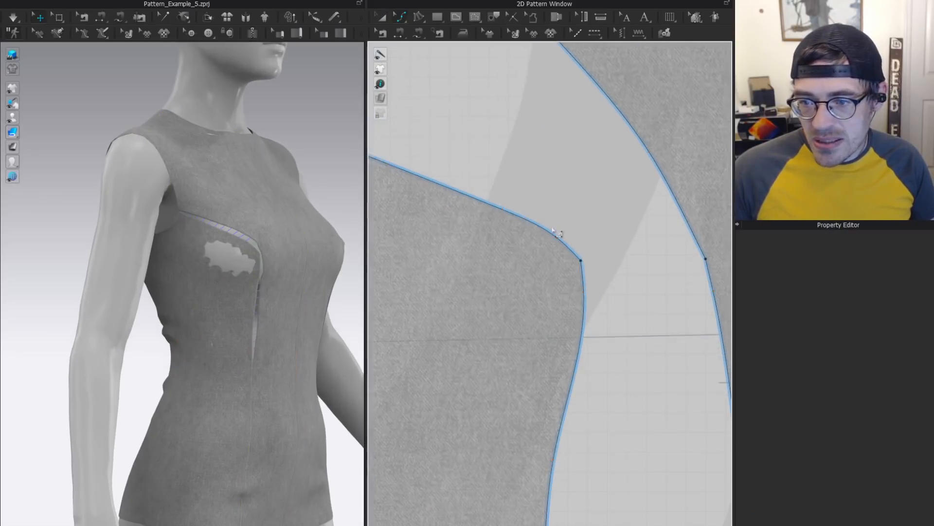
click(557, 232)
Sew the side front panel's armhole-to-bust curve to the matching curve on the centre front panel.
key(b)
scroll(608, 253, down, 4)
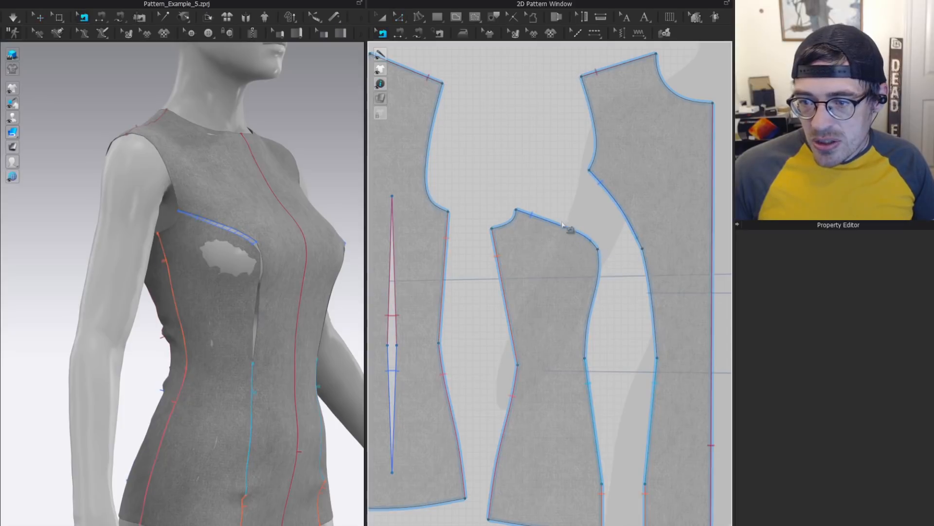
click(516, 210)
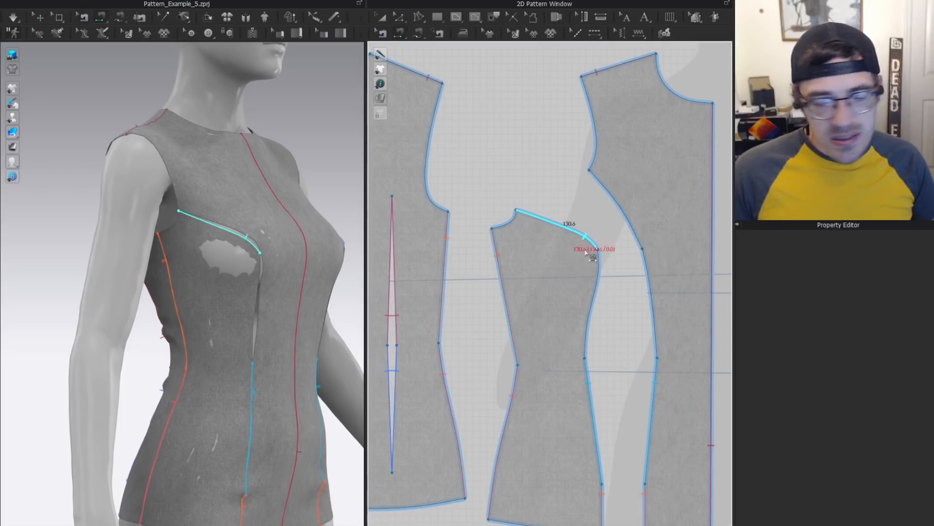
click(598, 249)
click(589, 170)
click(643, 249)
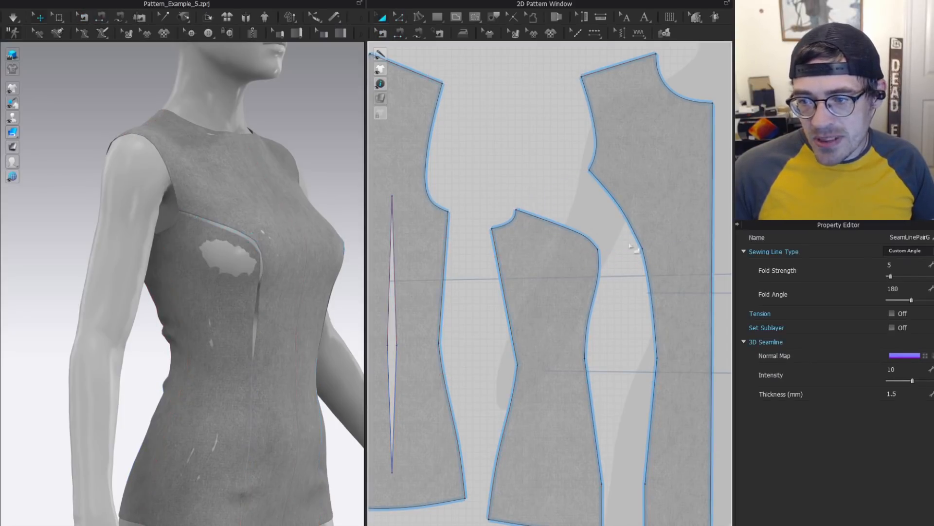
Compare the edge lengths on the two sides of the armhole-to-bust seam.
right_drag(612, 305, 563, 269)
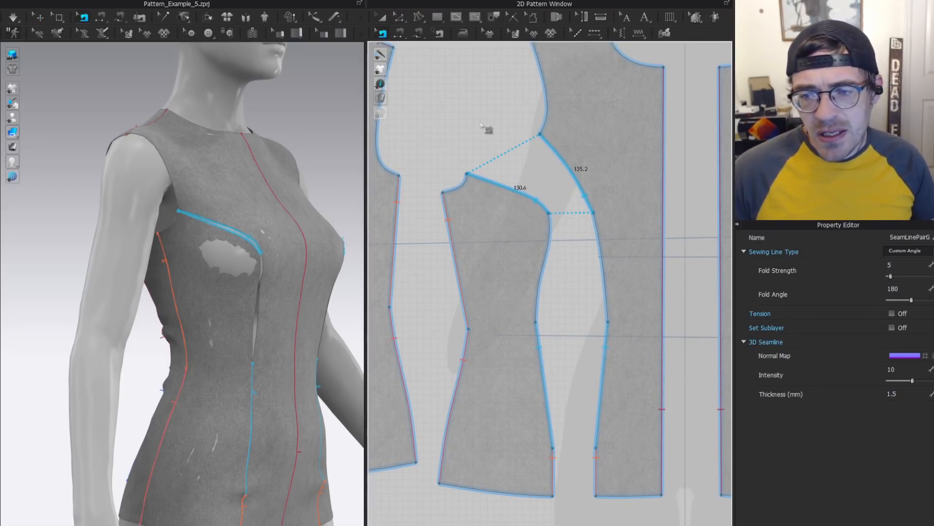
scroll(559, 146, up, 3)
scroll(599, 236, down, 1)
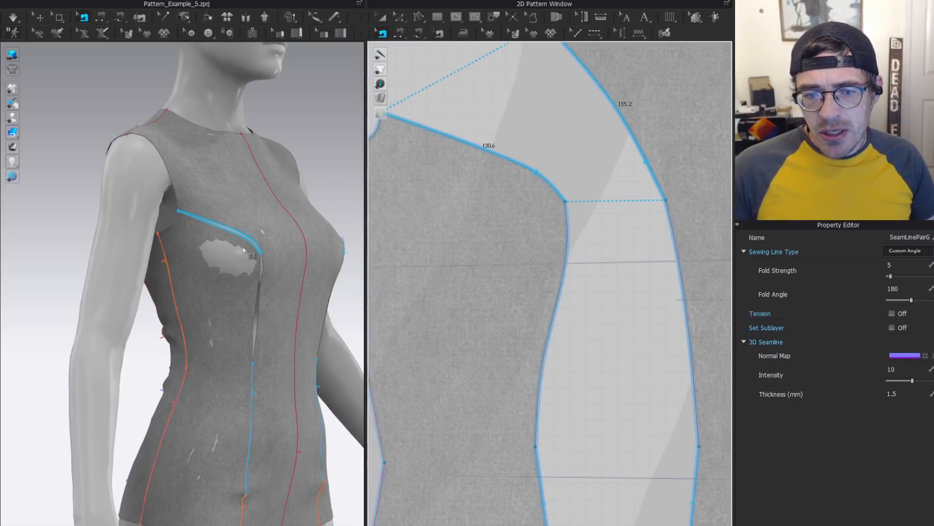
key(q)
click(271, 254)
scroll(617, 211, down, 3)
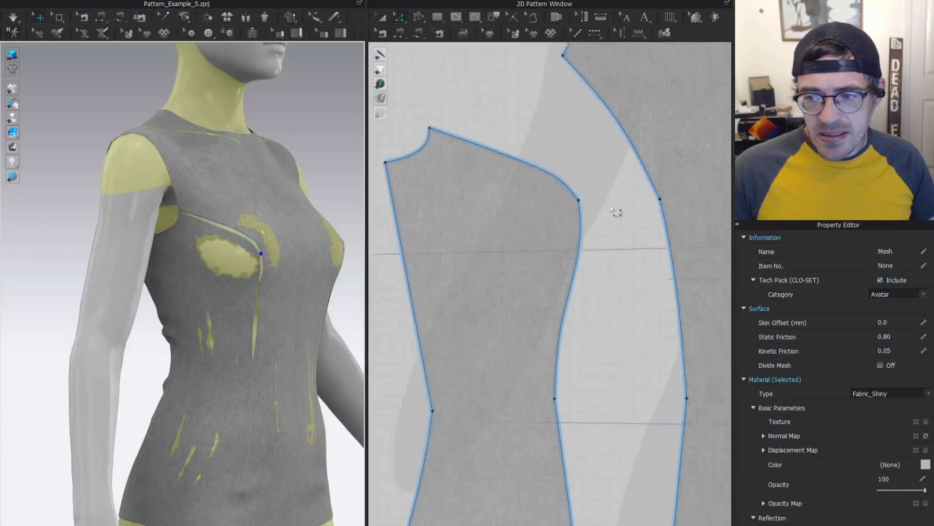
click(568, 200)
key(b)
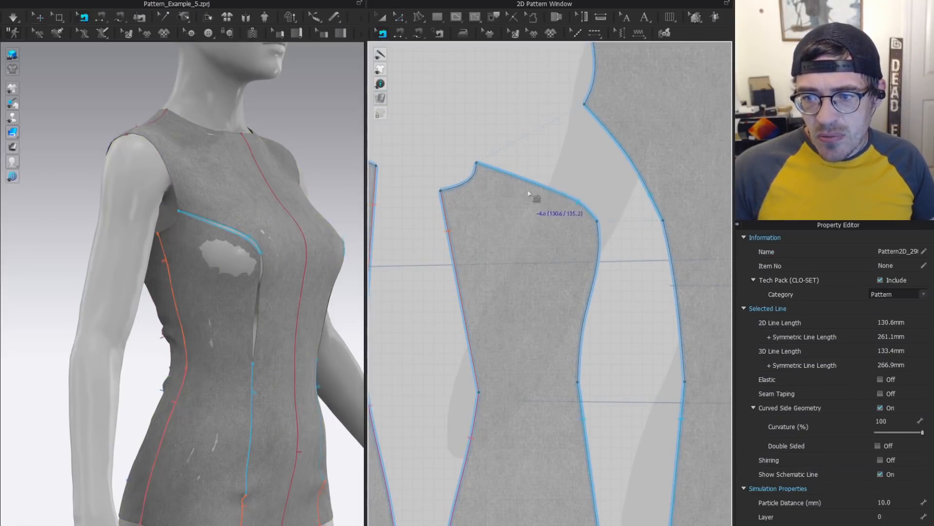
click(534, 187)
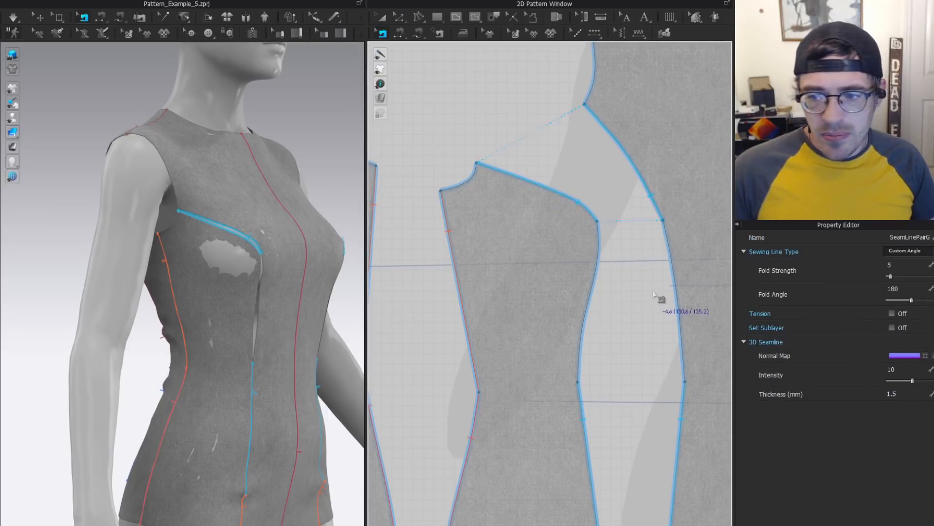
Sew the side front panel's bust-to-waist edge to the matching edge of the centre front panel.
key(n)
click(598, 266)
click(674, 276)
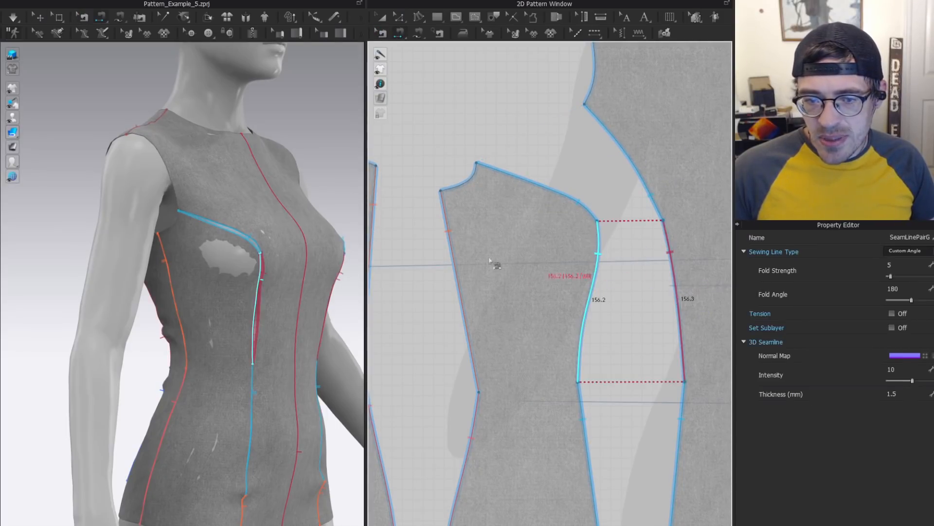
Round out the side front panel's armhole-to-bust curve to about 132.7 mm and check the seam's length difference.
key(z)
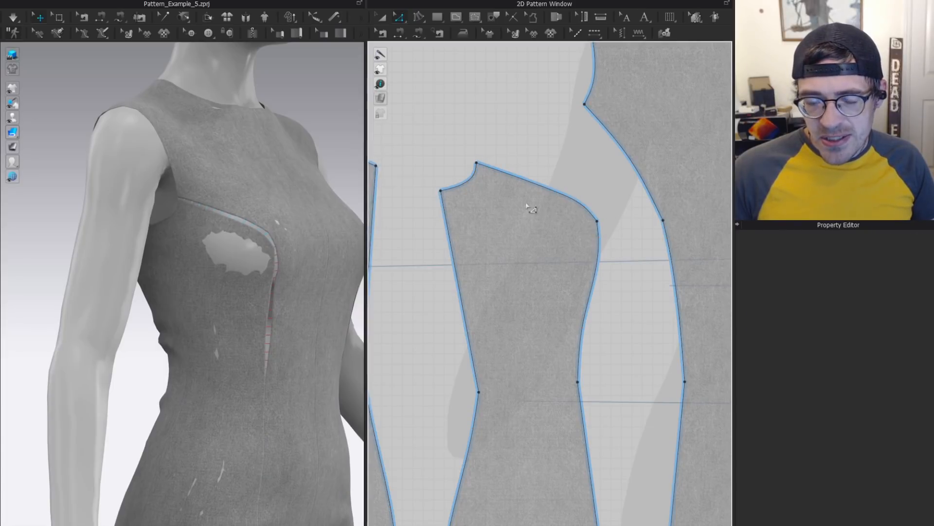
click(556, 196)
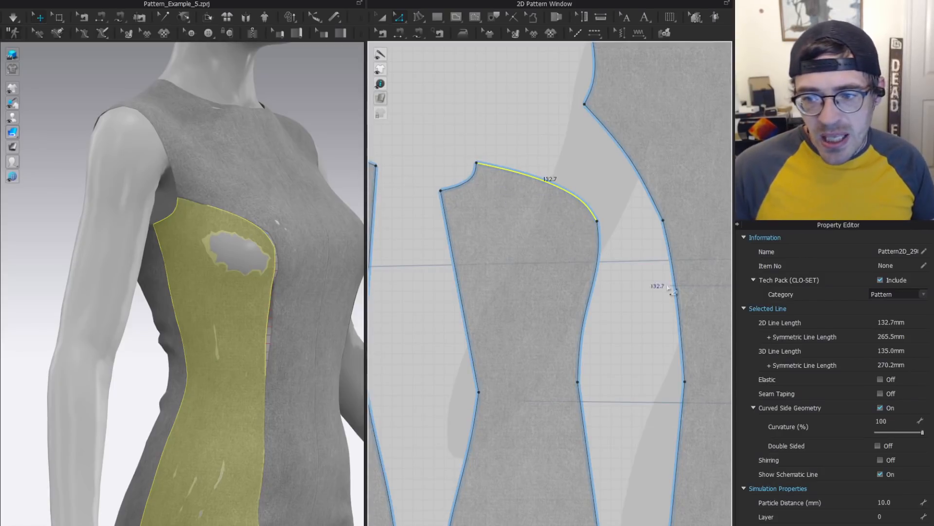
key(b)
click(599, 294)
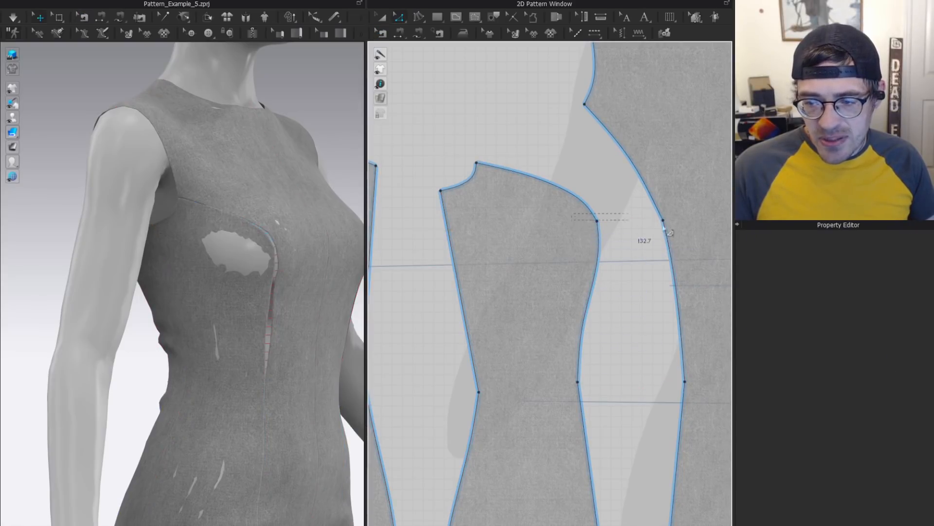
click(697, 325)
key(n)
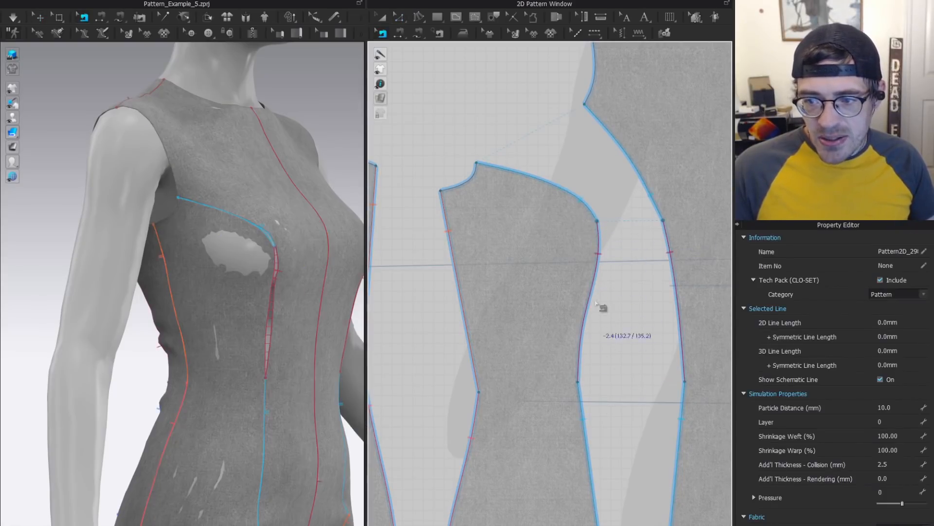
Push the side front panel's armhole-to-bust curve outward until the edge is about 133.7 mm long.
key(z)
scroll(560, 174, up, 3)
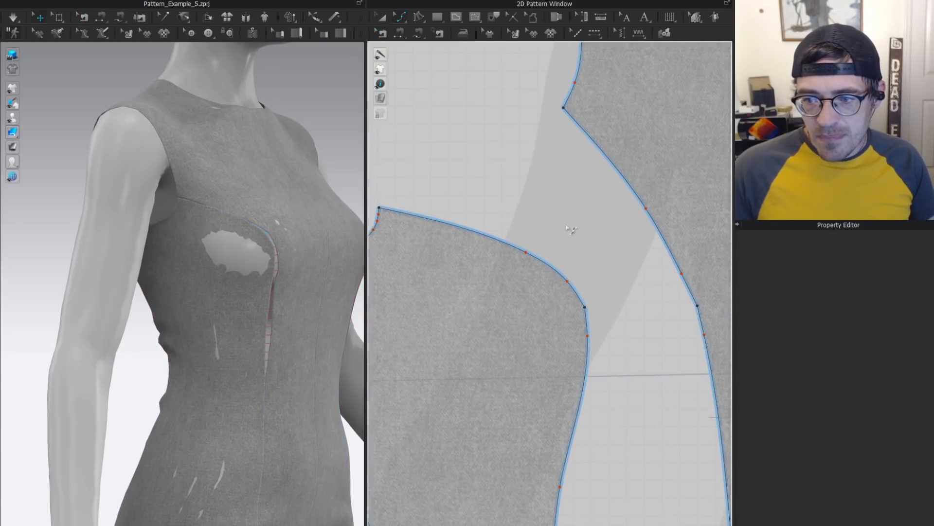
click(536, 247)
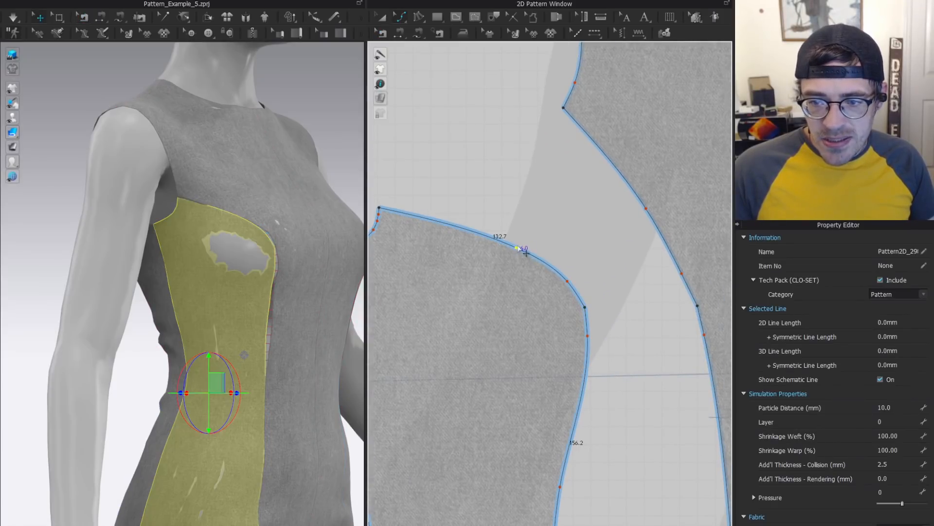
scroll(572, 208, down, 2)
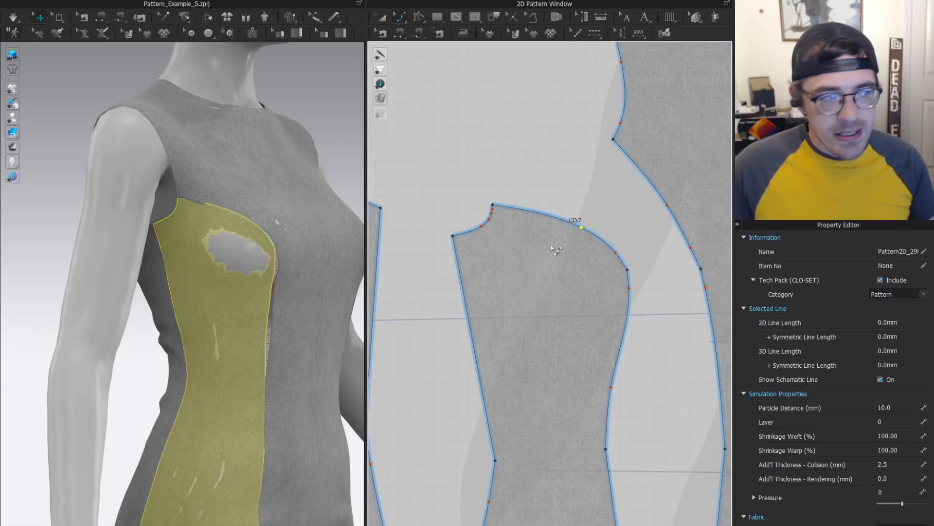
right_drag(617, 242, 502, 159)
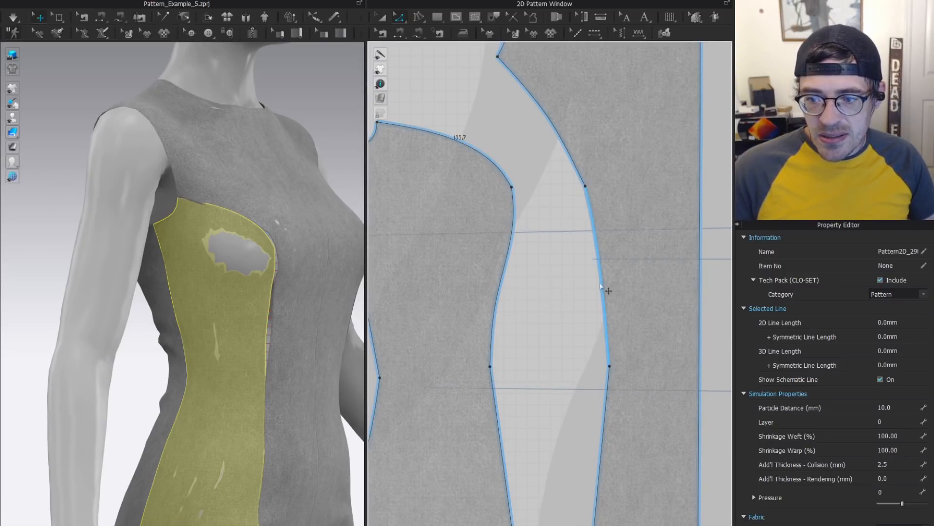
click(506, 141)
click(250, 256)
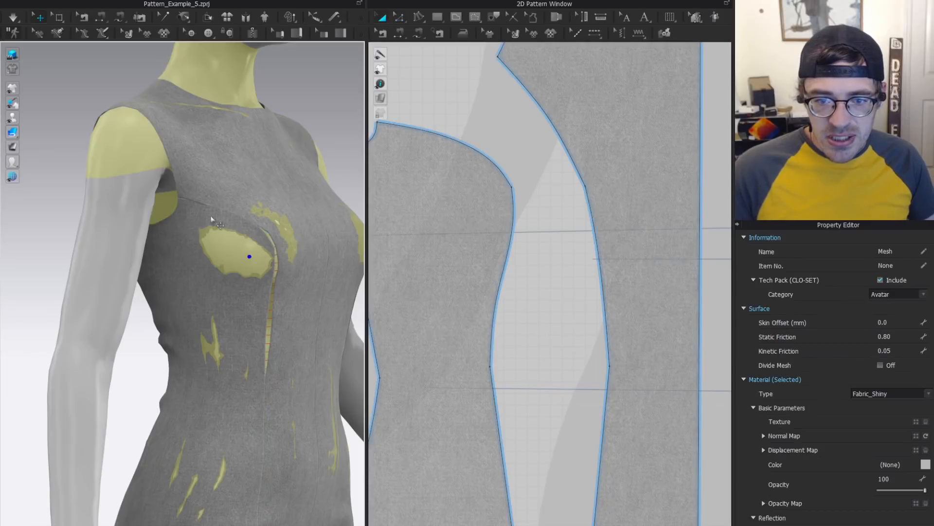
Reshape the side front panel's bust-to-waist edge with curve points below the bust and above the waist, to about 157.5 mm.
right_drag(567, 285, 567, 251)
scroll(512, 239, up, 2)
key(z)
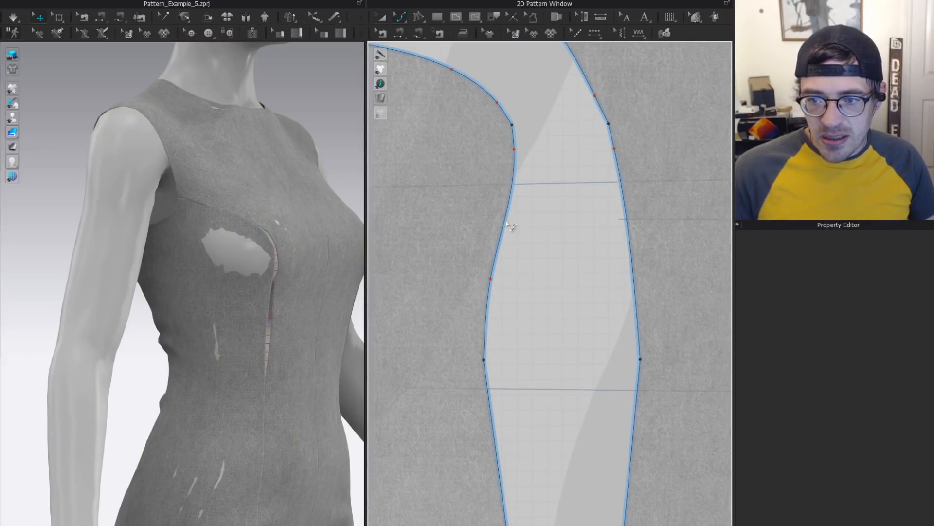
click(492, 279)
drag(492, 279, 483, 272)
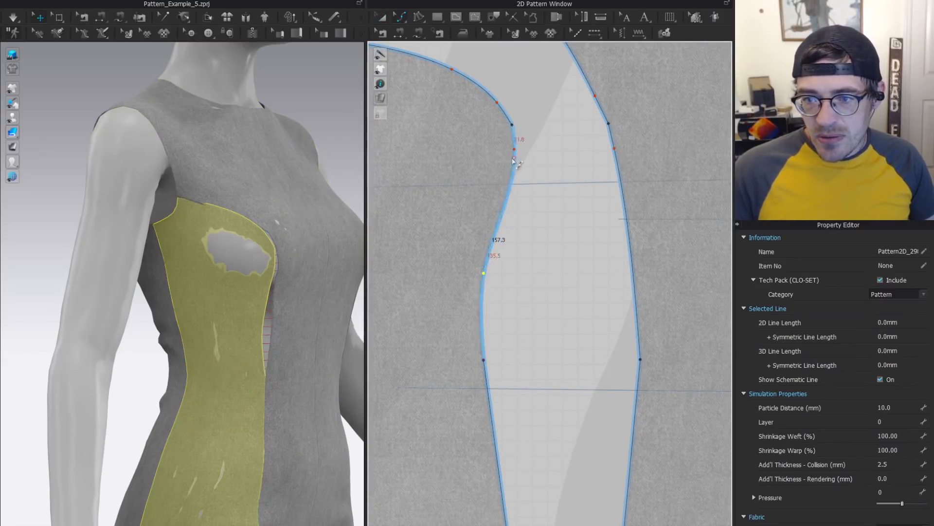
drag(514, 167, 509, 178)
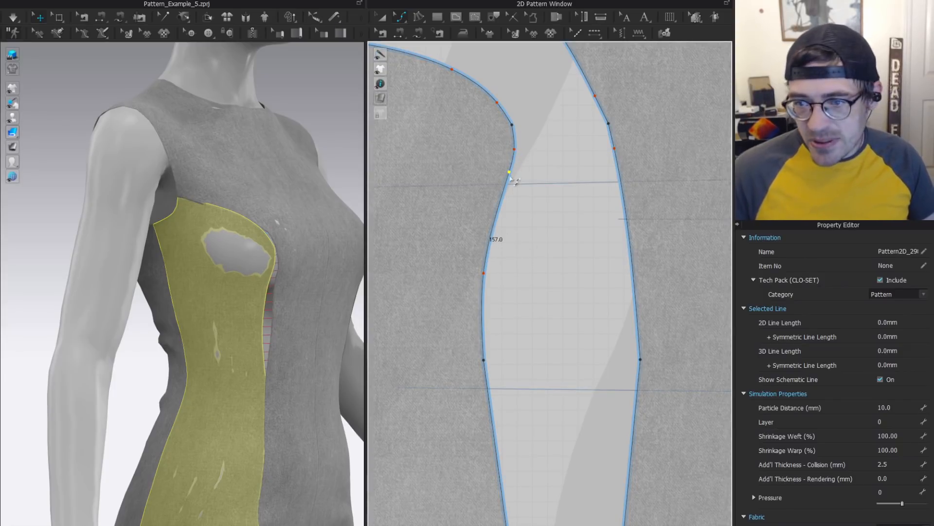
click(512, 165)
drag(514, 165, 513, 183)
right_drag(278, 258, 263, 274)
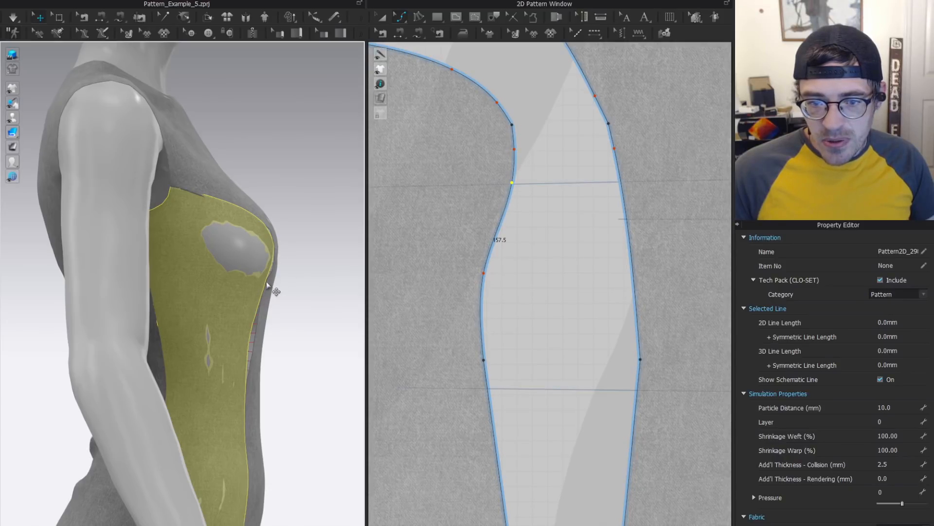
Round out the centre front panel's bust-to-waist edge just below the bust to about 156.5 mm.
click(616, 156)
scroll(628, 194, up, 3)
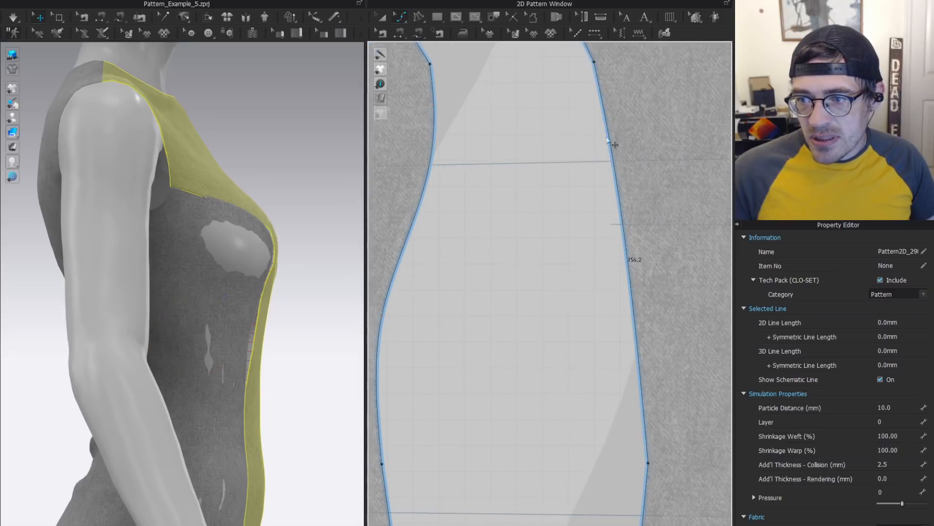
click(614, 143)
Simulate the garment and tug the side front panel so the reshaped seams settle on the avatar.
click(415, 199)
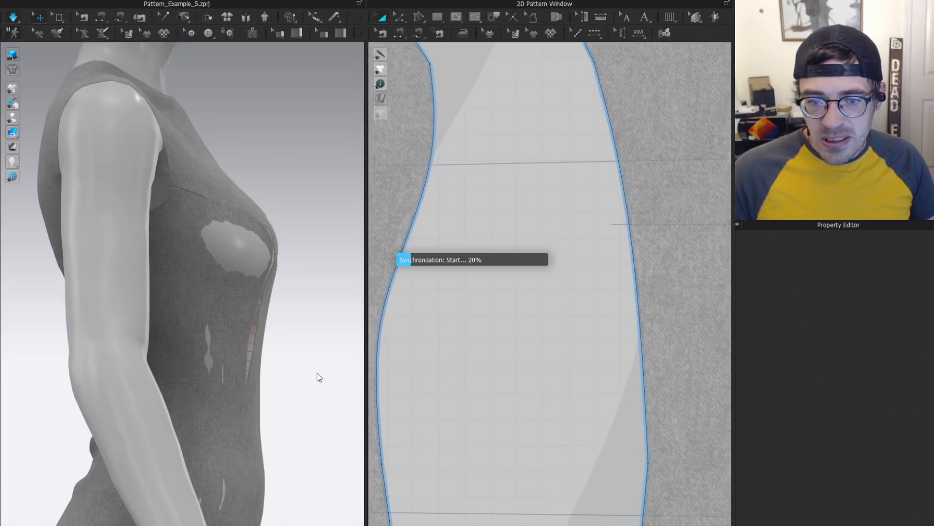
click(261, 292)
right_drag(296, 249, 217, 239)
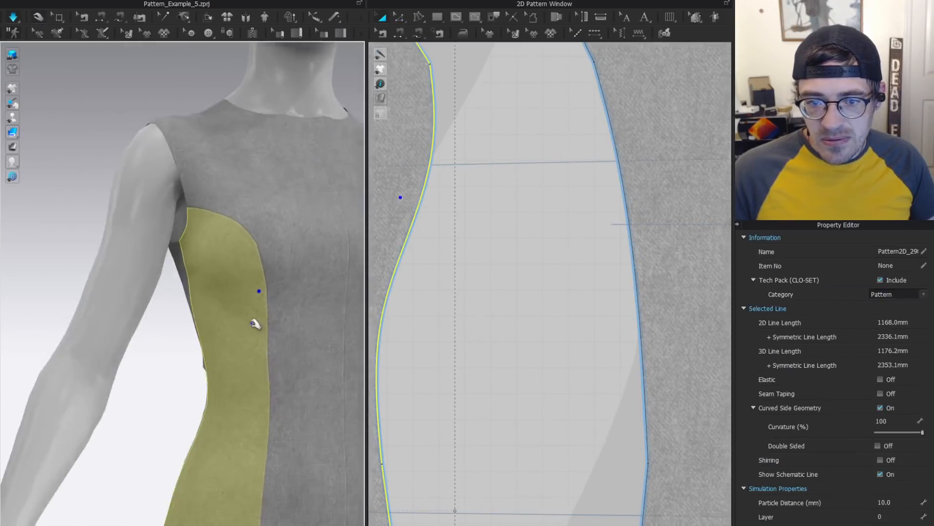
Examine the bodice's fit with the strain map and return to the textured fabric display.
scroll(516, 199, down, 4)
middle_drag(512, 178, 535, 216)
key(z)
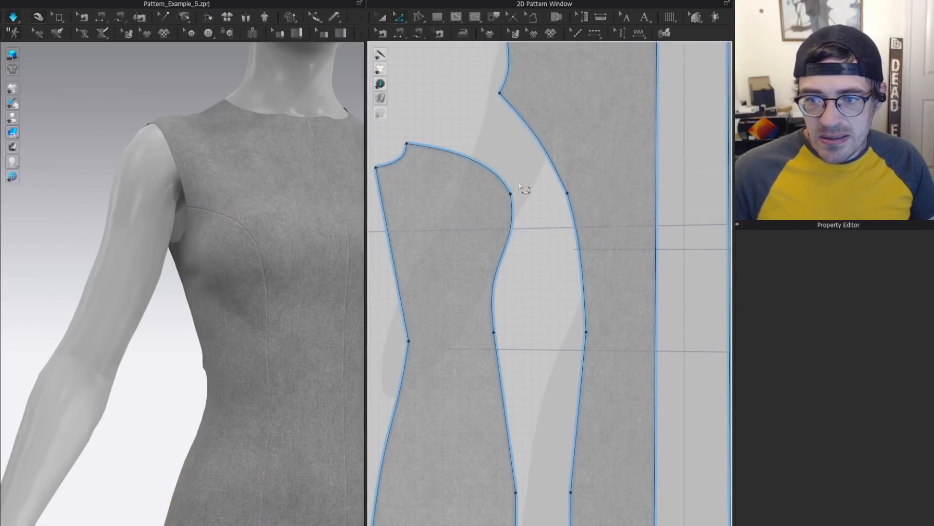
click(238, 281)
mouse_move(12, 148)
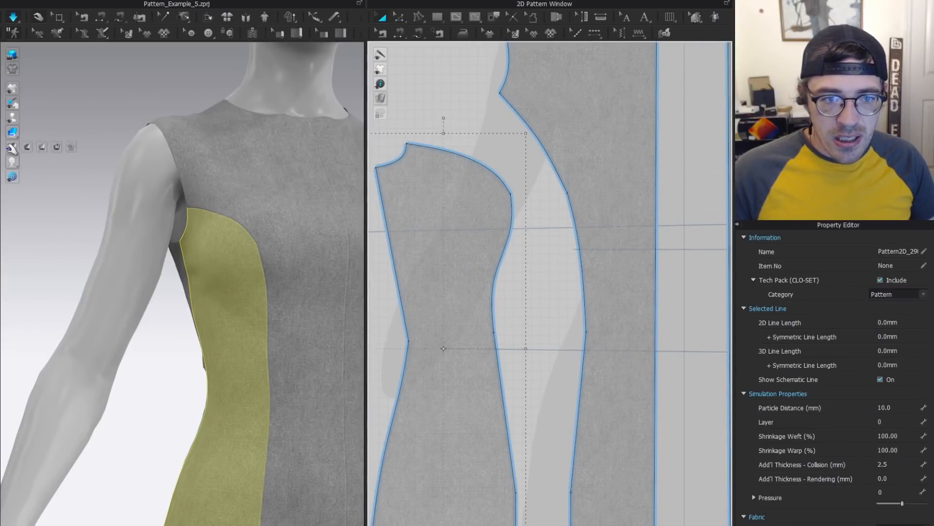
click(44, 147)
scroll(250, 150, down, 2)
right_drag(247, 304, 228, 263)
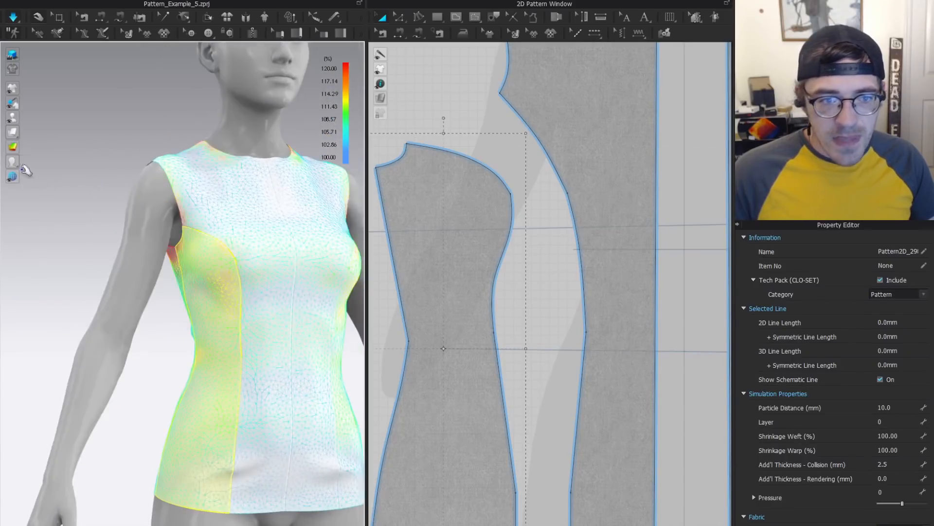
click(43, 147)
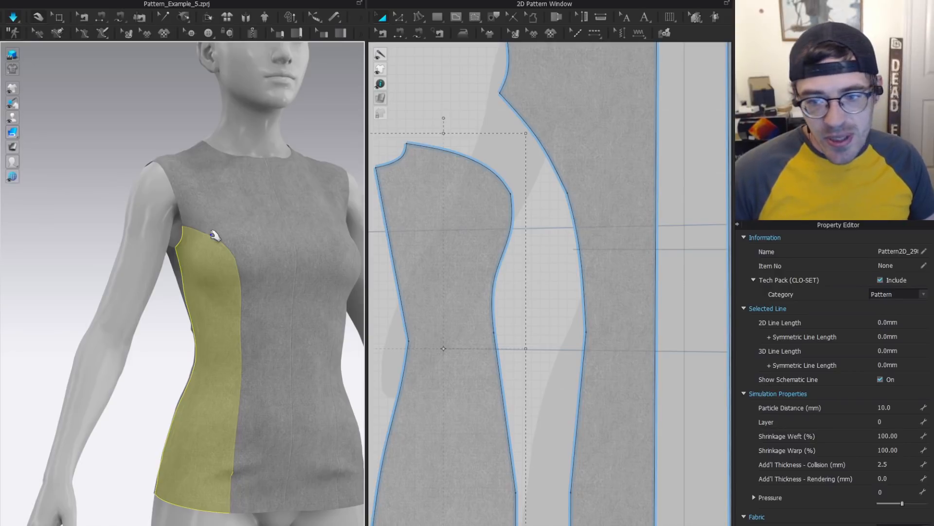
Convert the hip points on the side front and centre front panels' facing edges to curve points.
key(z)
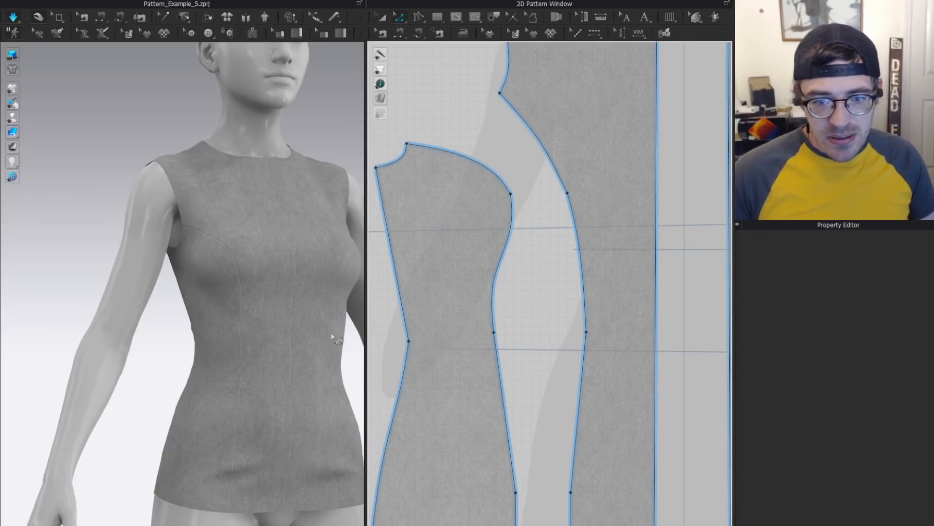
right_drag(332, 338, 292, 316)
scroll(559, 340, down, 2)
middle_drag(559, 340, 540, 254)
click(509, 352)
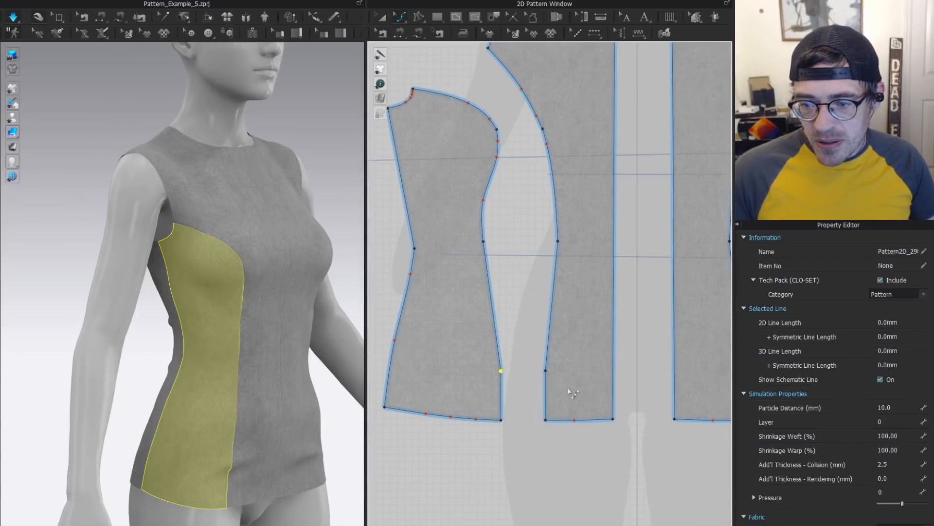
key(Delete)
drag(549, 351, 532, 394)
key(Delete)
Compare the panels' waist-to-hem edge lengths and nudge the side front panel's inner hem corner, keeping its edge about 248.5 mm.
scroll(530, 316, up, 2)
key(z)
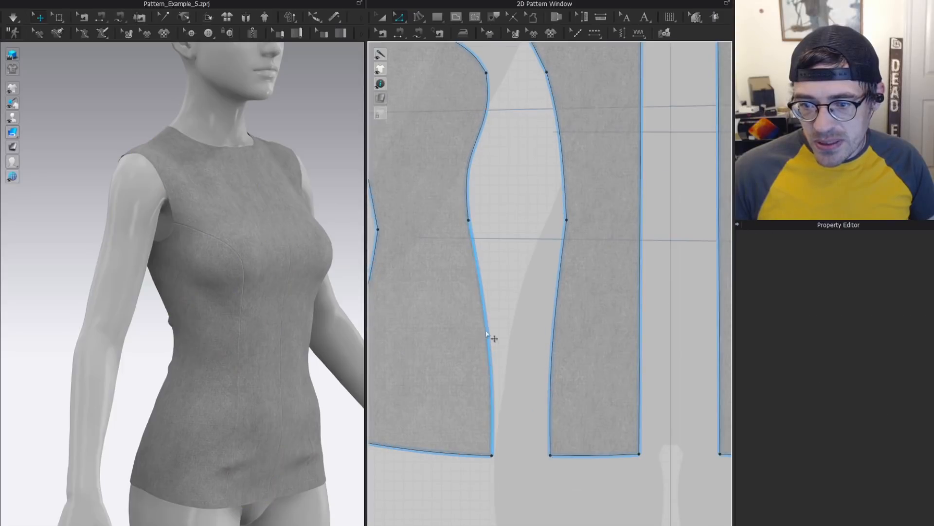
click(488, 335)
click(553, 326)
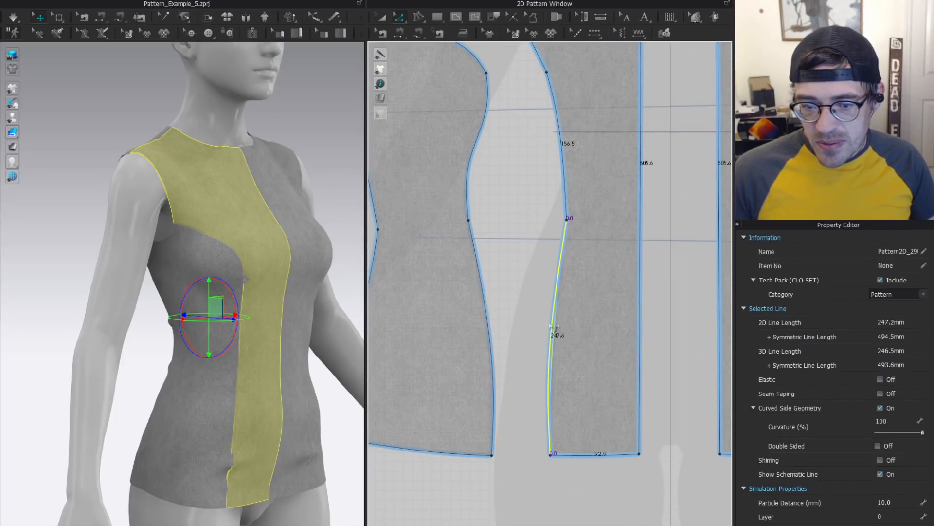
right_drag(553, 326, 553, 232)
click(492, 360)
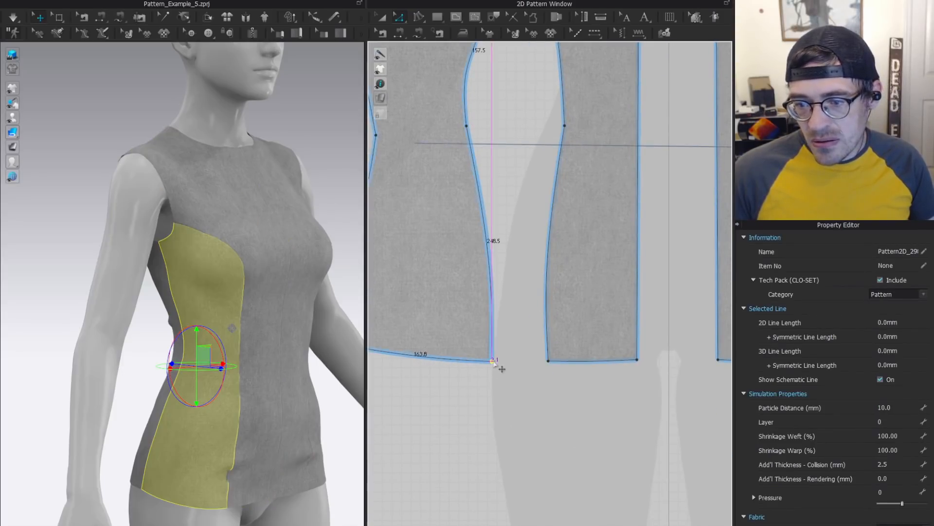
drag(494, 361, 495, 362)
Simulate the garment and pull the side front panel near the hem to settle the lower princess seam.
middle_drag(541, 74, 552, 302)
key(a)
key(space)
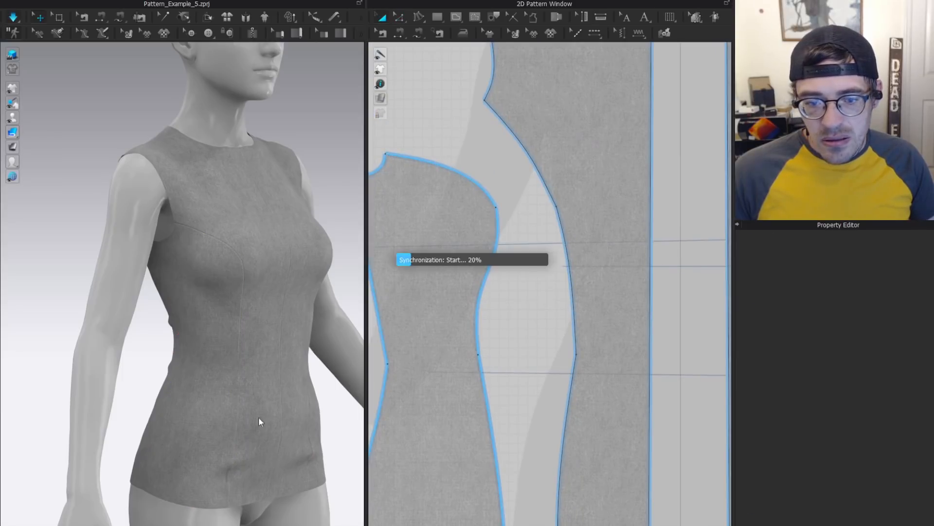
click(229, 482)
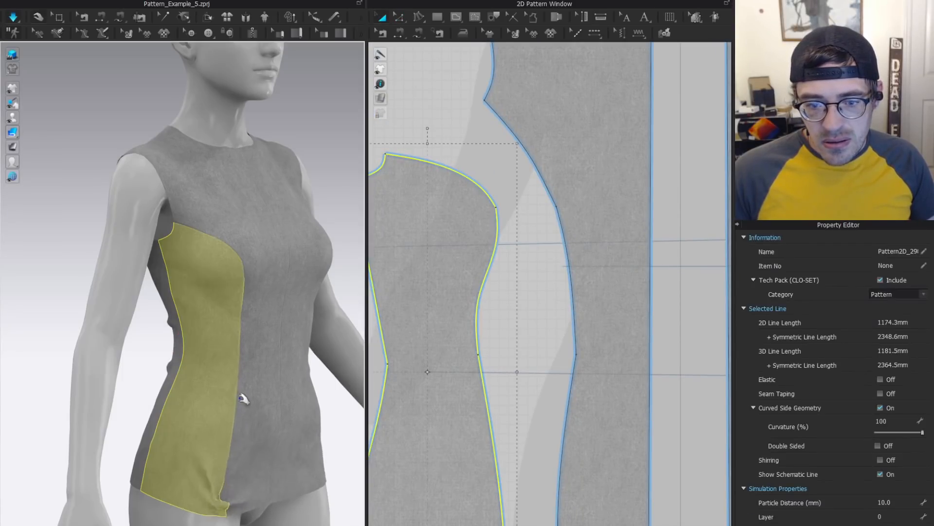
Convert the bust and waist points along the side front and centre front princess edges to curve points.
key(z)
scroll(511, 291, down, 3)
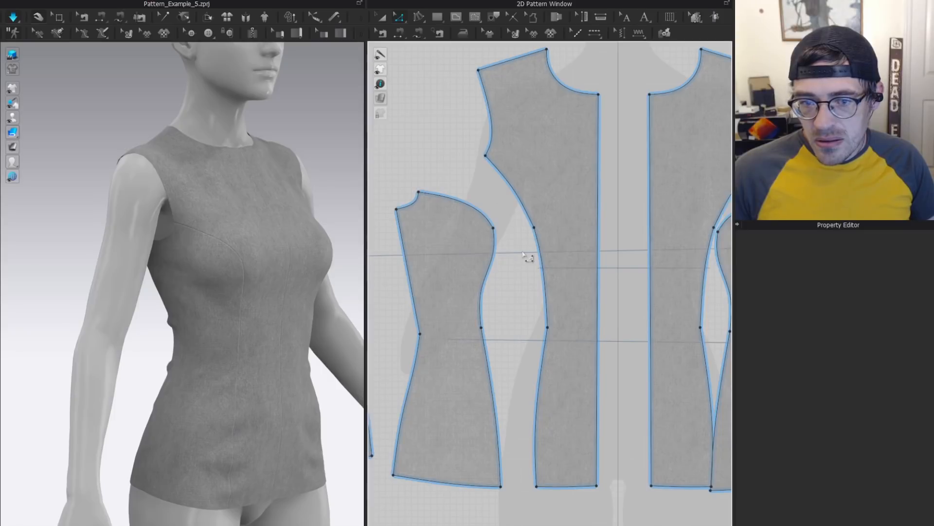
click(534, 227)
click(514, 241)
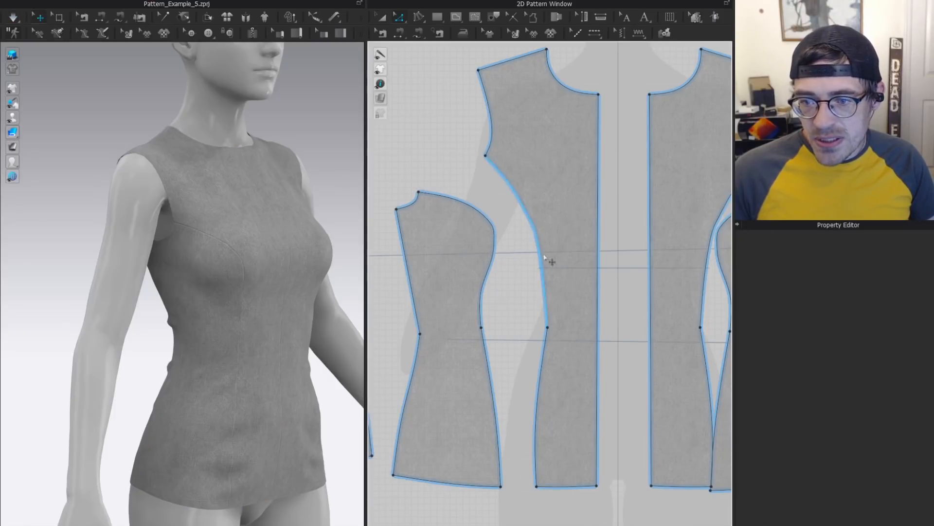
click(481, 327)
click(512, 419)
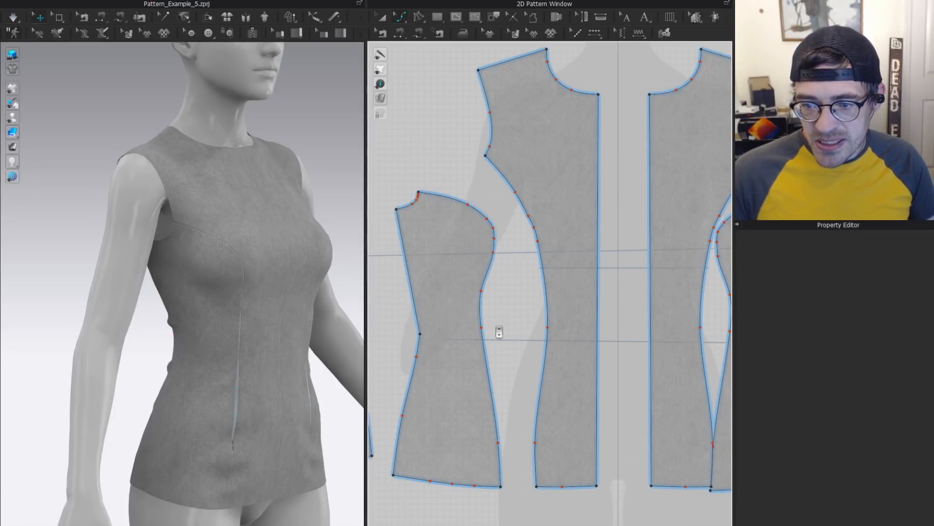
Ease the curve point above the side front panel's waist slightly outward and simulate the garment to settle the seam.
scroll(499, 331, up, 3)
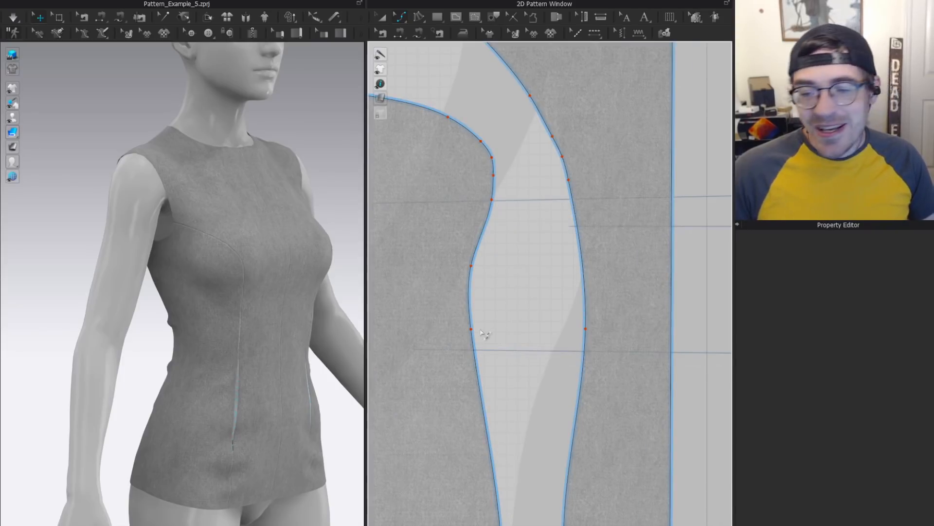
click(471, 266)
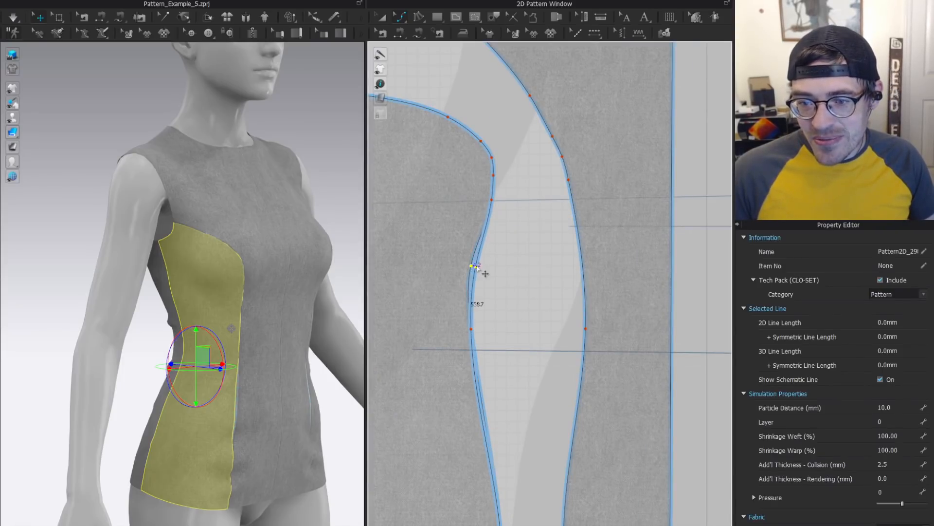
click(501, 254)
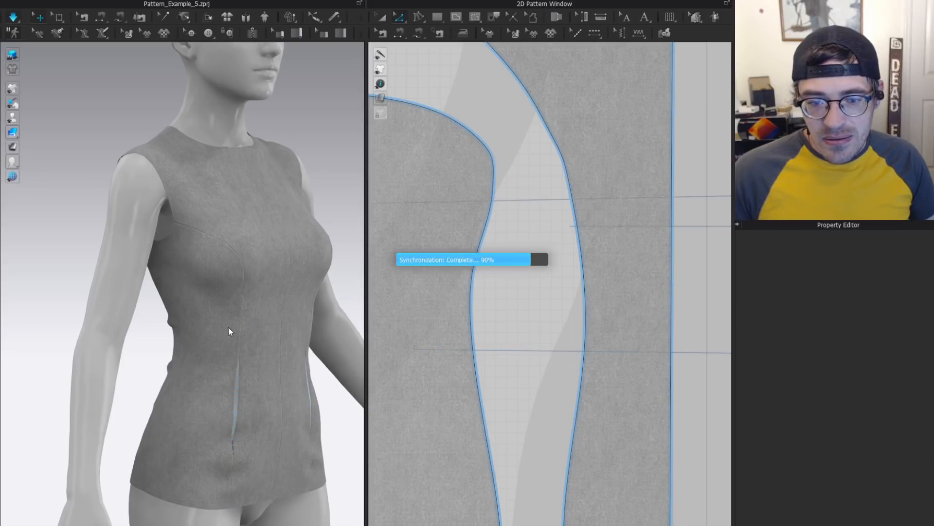
click(217, 437)
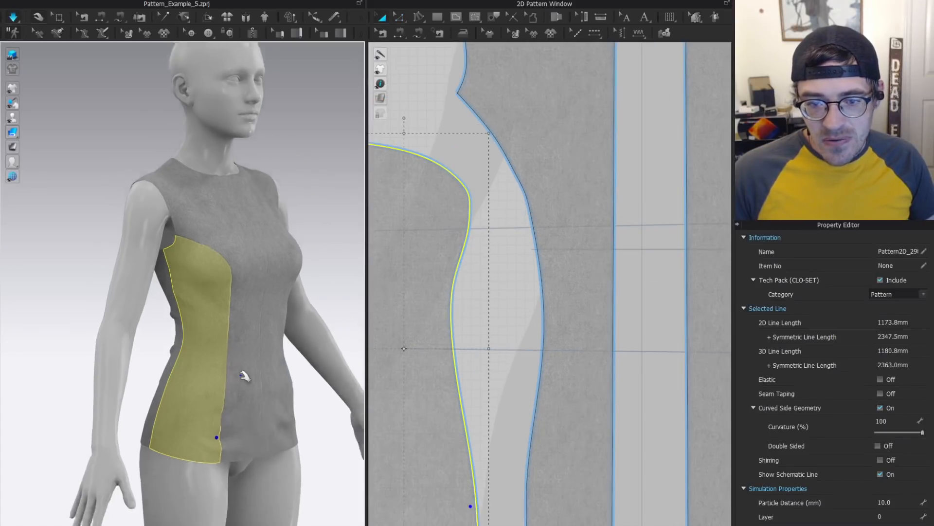
scroll(497, 265, down, 5)
Try to smooth the centre front panel's princess edge by removing a curve point at the bust.
key(z)
scroll(529, 227, up, 5)
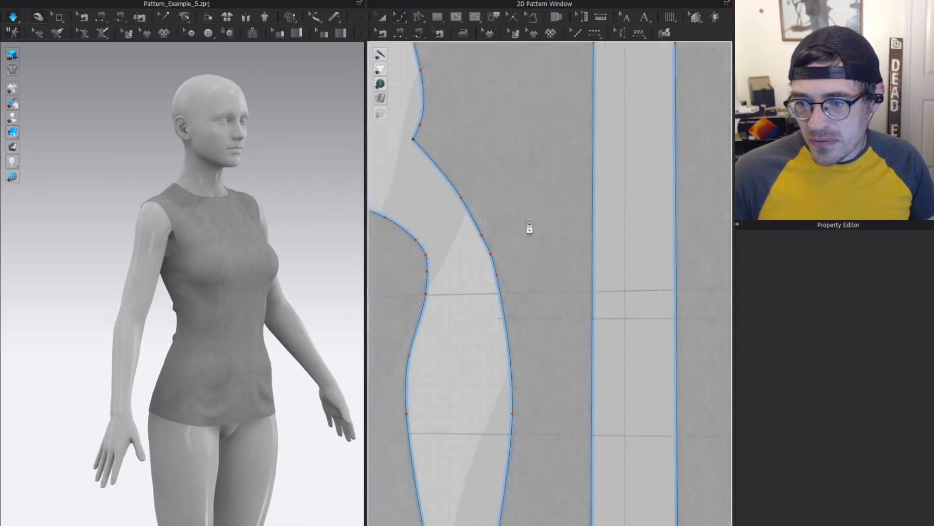
scroll(529, 227, up, 3)
click(490, 236)
click(490, 265)
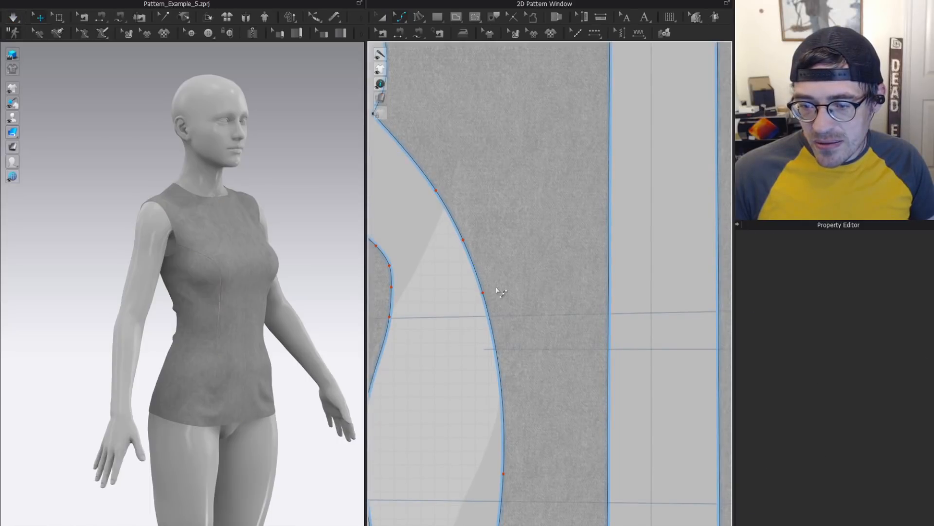
scroll(501, 292, up, 2)
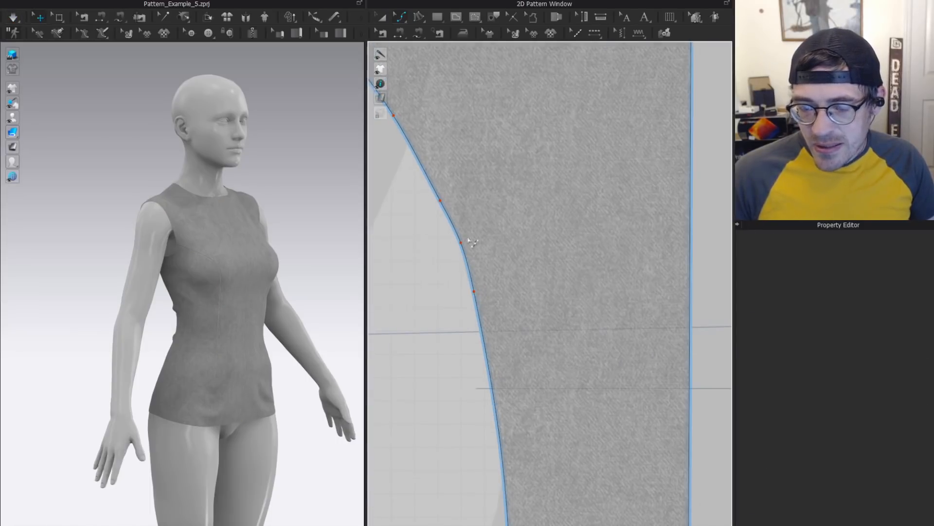
Display the sewing lines and compare the edge lengths on the two sides of the armhole-to-bust seam.
scroll(469, 240, down, 5)
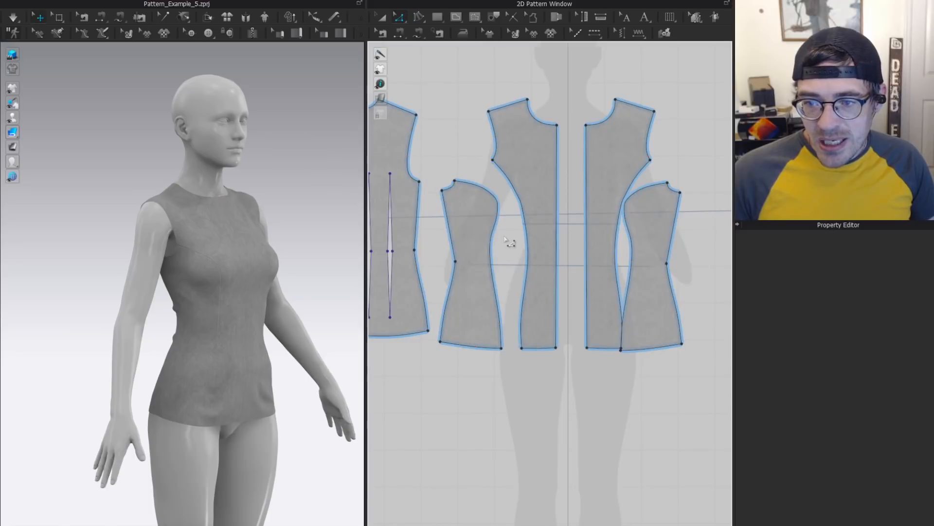
key(b)
scroll(524, 195, up, 3)
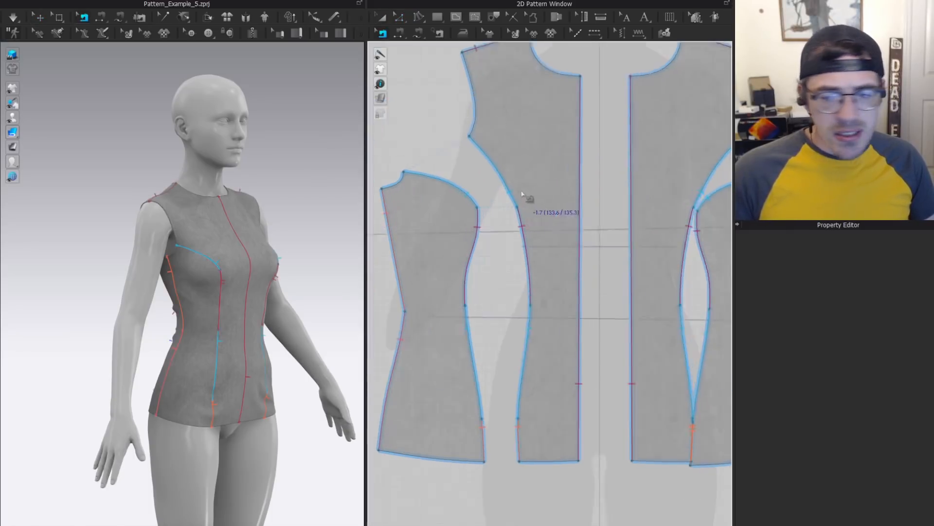
Select the armhole-to-bust sewing line and compare the edge lengths of the side front and centre front panels.
scroll(522, 194, up, 3)
click(526, 225)
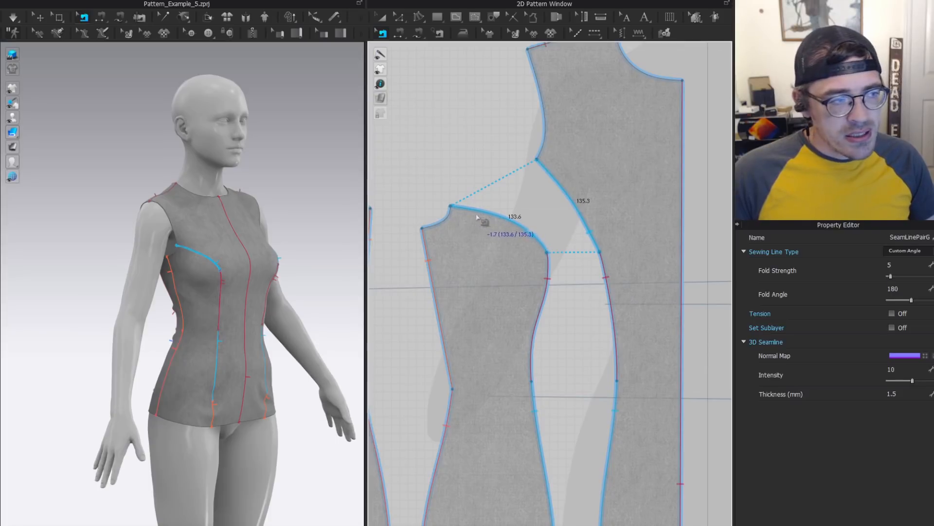
scroll(474, 216, up, 3)
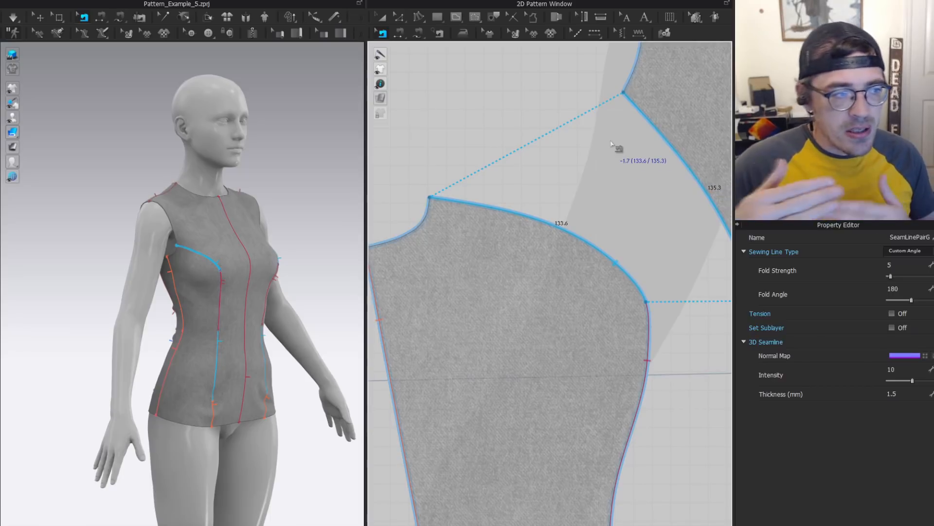
Lengthen the side front panel's princess edge by shifting its upper armhole corner point slightly outward.
key(z)
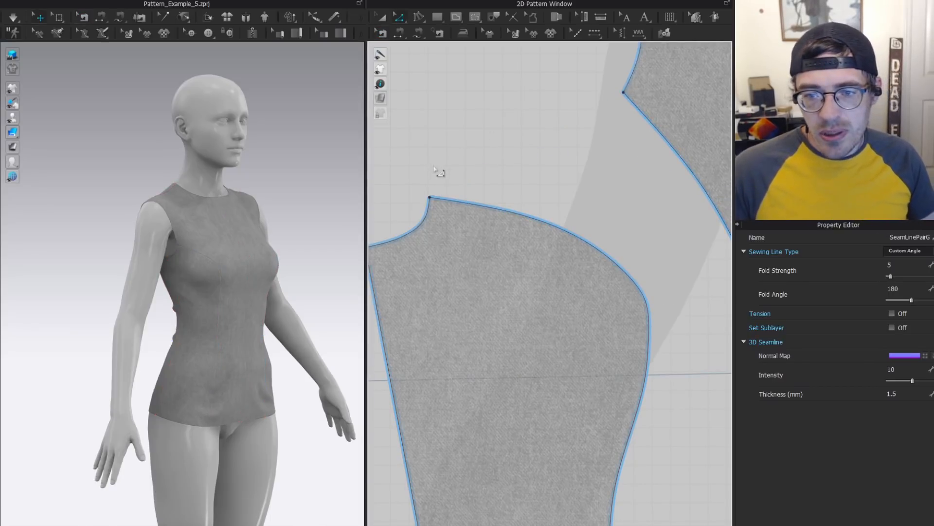
click(441, 214)
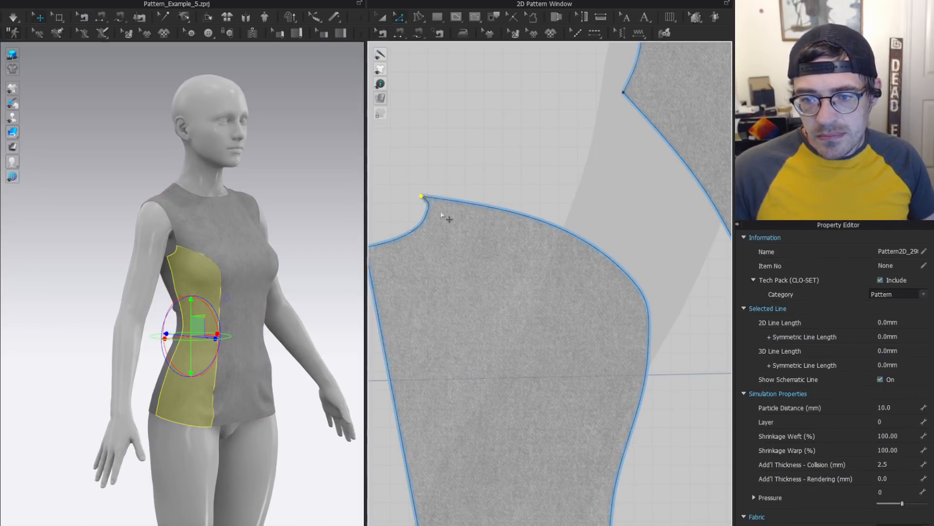
key(ctrl+z)
click(422, 196)
Delete the curve points on the side front panel's armhole and reshape the straightened edge into a fresh curve.
key(v)
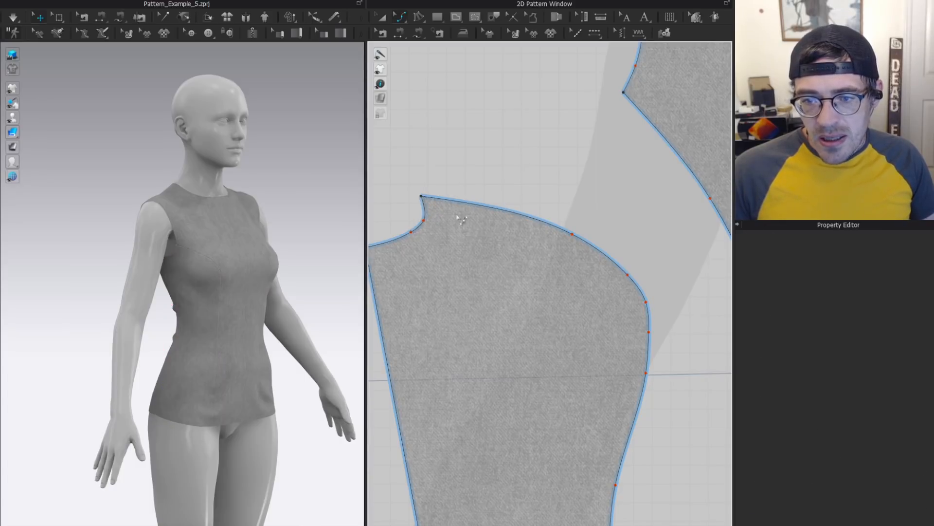
drag(412, 216, 412, 215)
key(Delete)
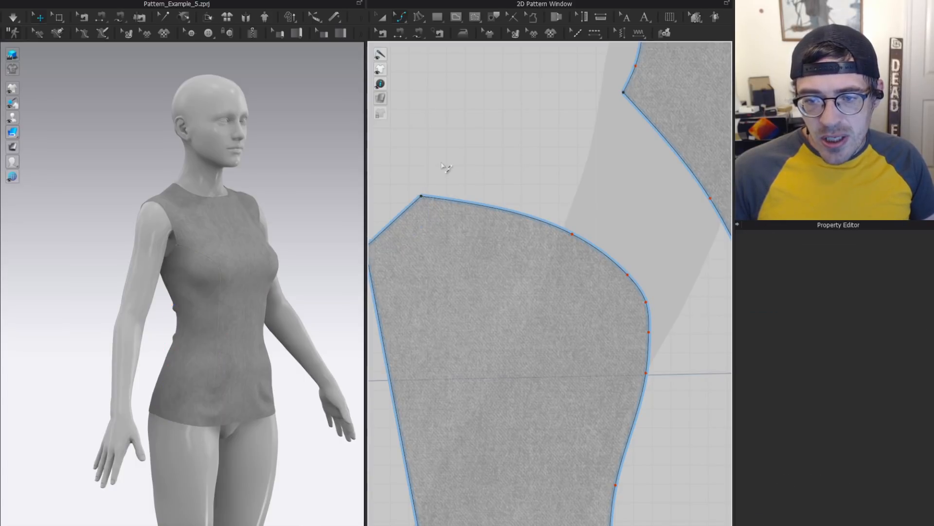
click(411, 210)
Move the mirrored side front panel outward so it sits clear of its centre front panel.
scroll(483, 173, down, 3)
key(a)
scroll(483, 174, down, 5)
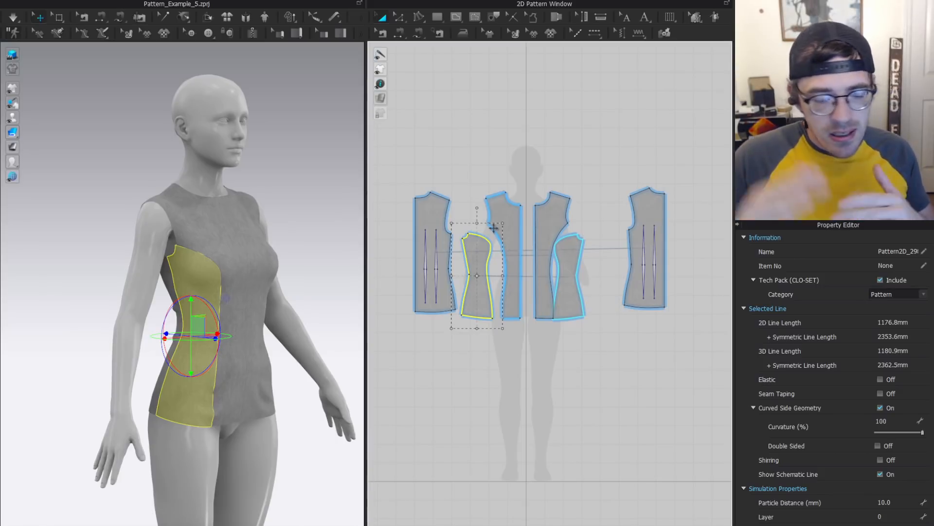
key(z)
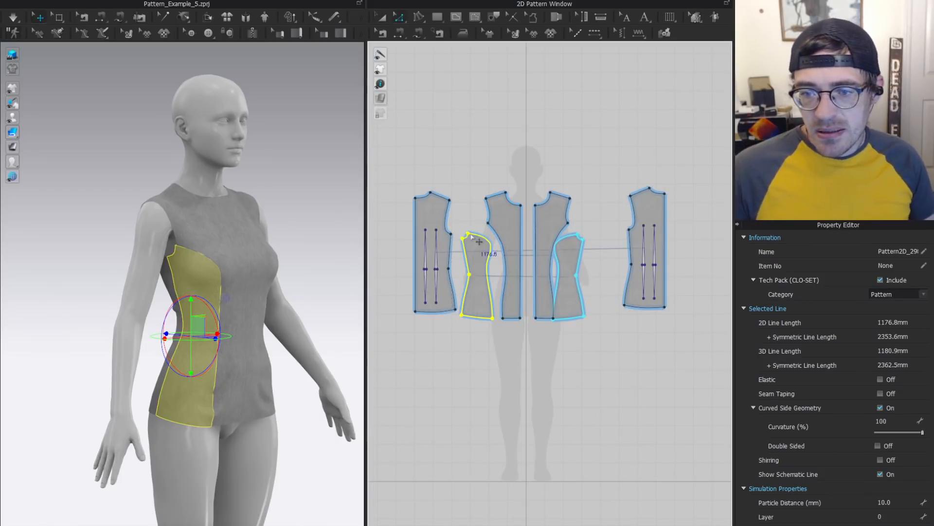
scroll(494, 209, up, 5)
key(a)
scroll(494, 184, down, 6)
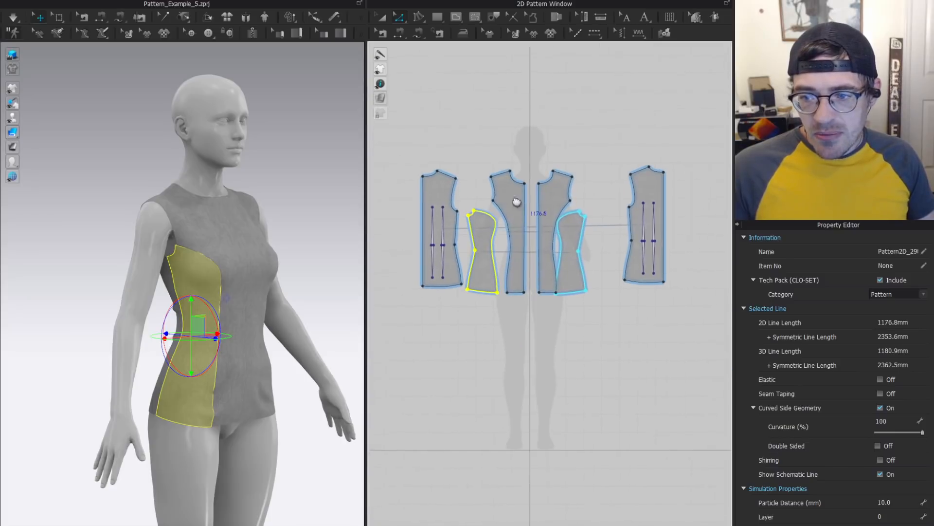
click(563, 241)
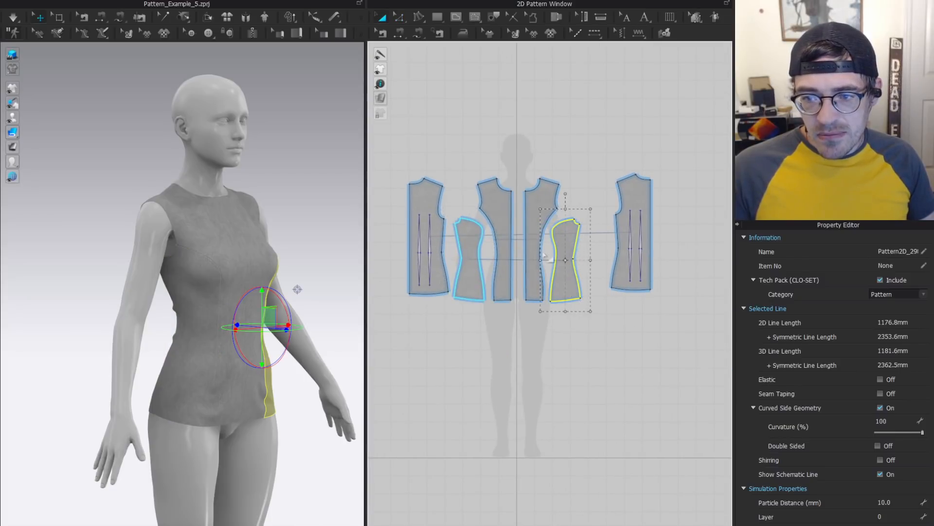
scroll(556, 258, up, 4)
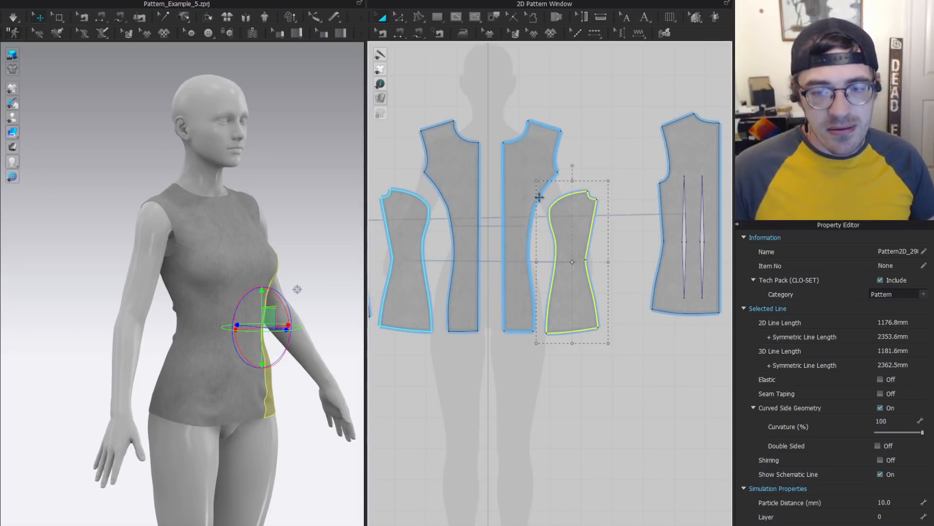
middle_drag(521, 271, 658, 259)
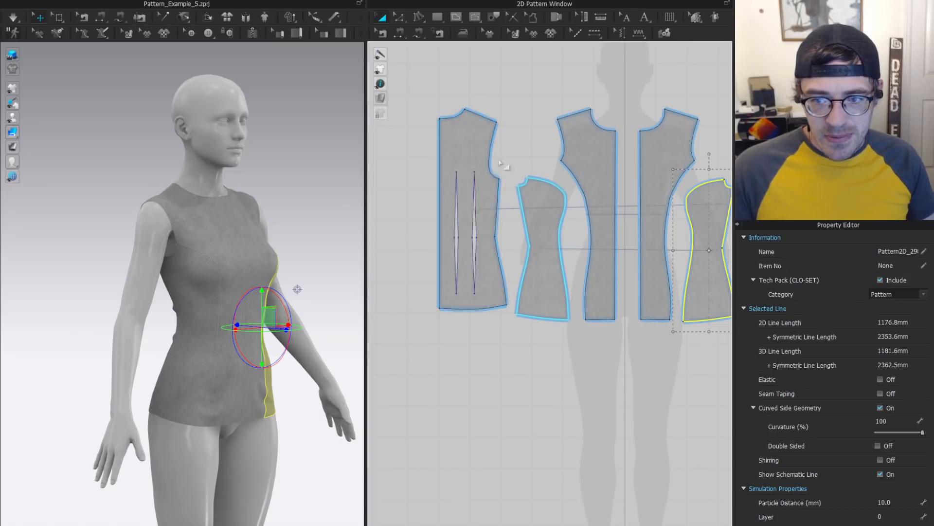
scroll(576, 245, down, 4)
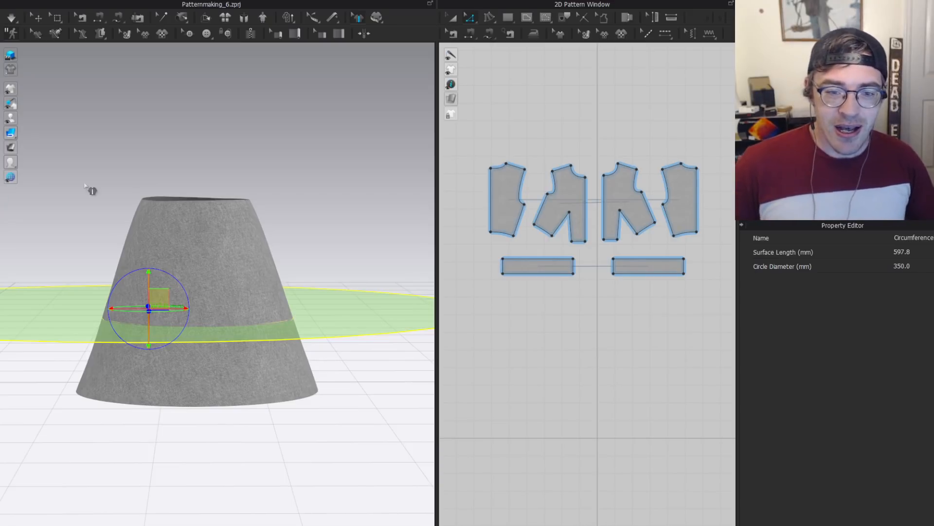
Select the circumference measurement on the cone garment and trace it as an internal line.
click(201, 264)
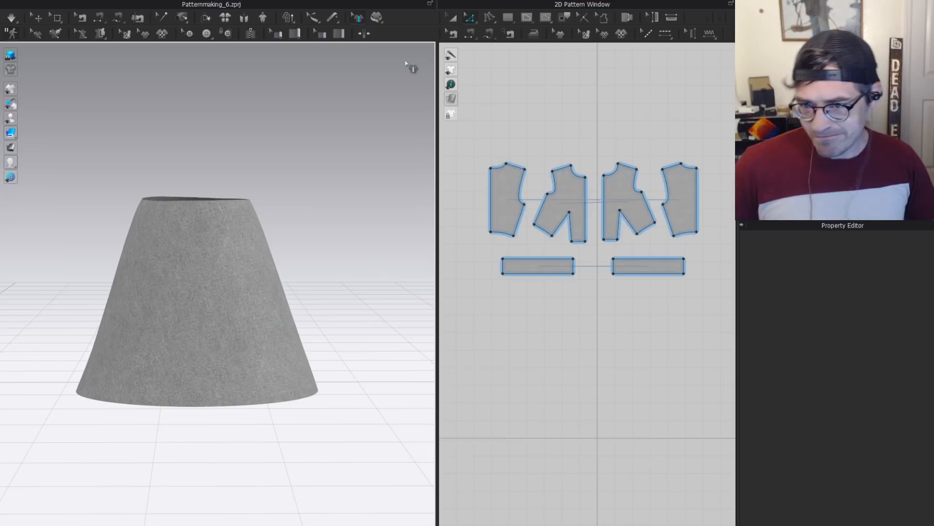
click(237, 340)
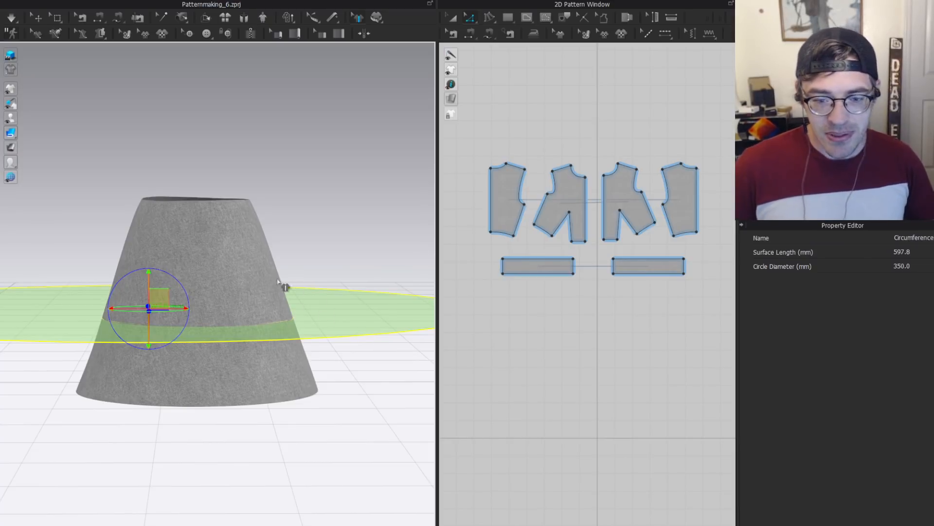
right_drag(280, 284, 319, 318)
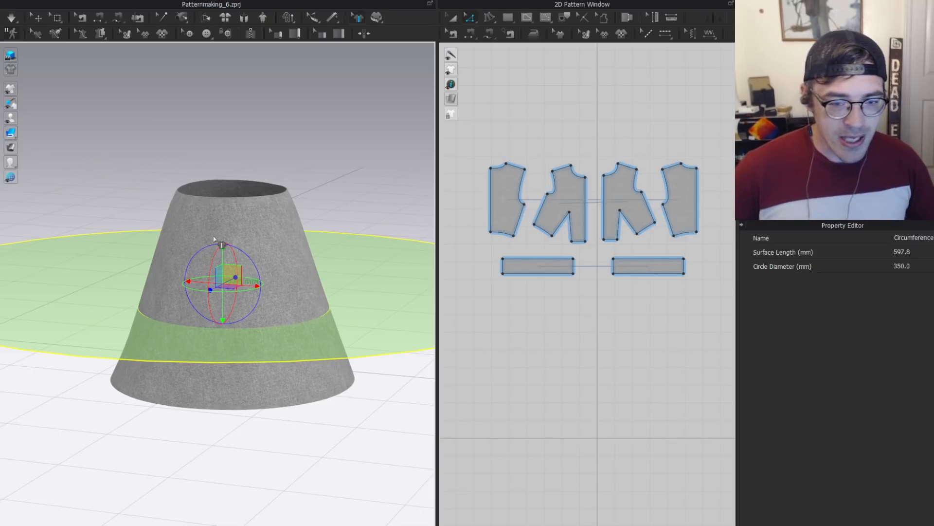
right_drag(295, 326, 276, 294)
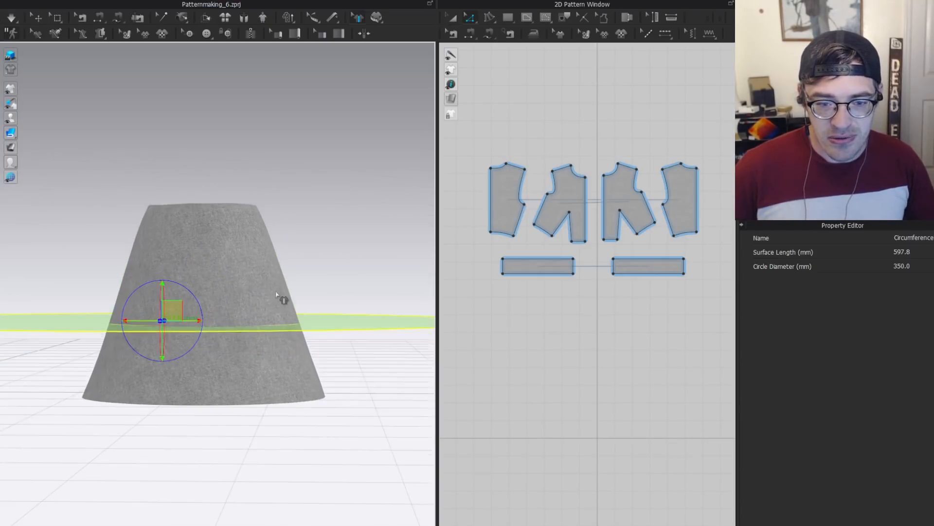
right_click(252, 333)
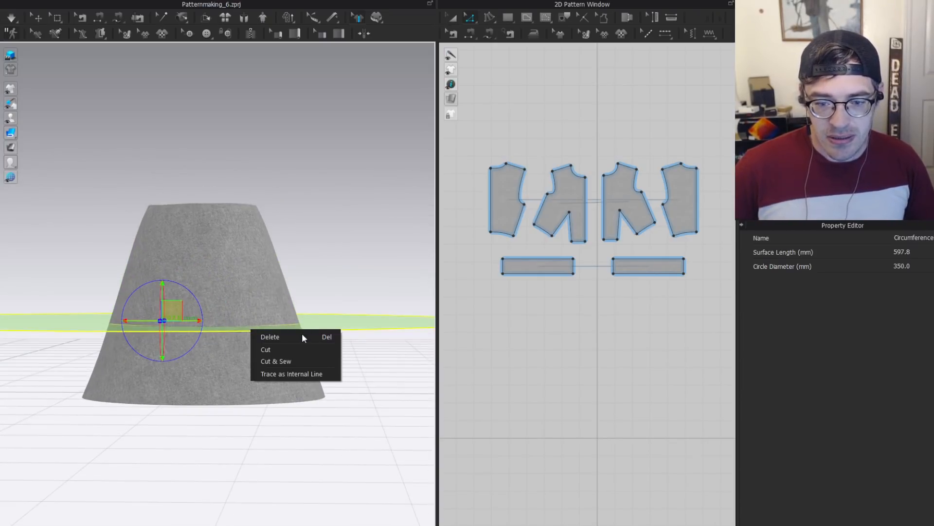
click(291, 372)
click(321, 278)
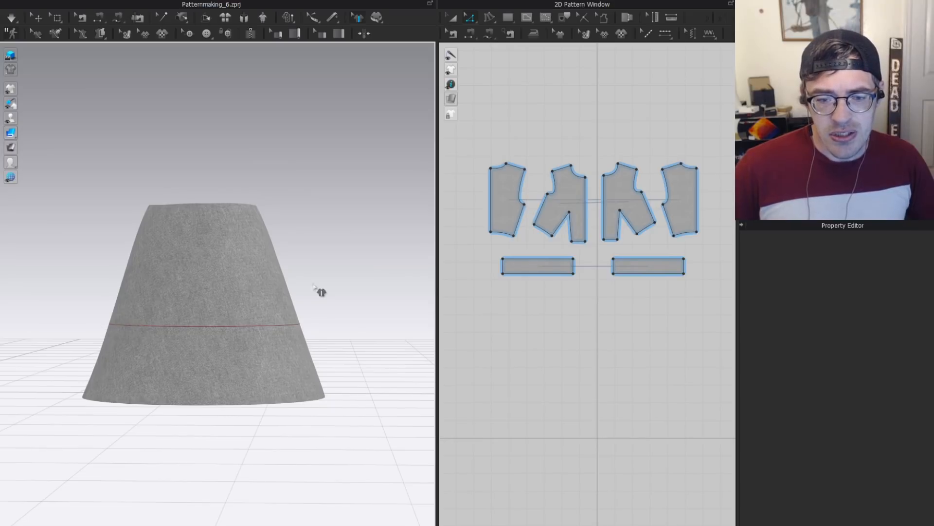
Examine the traced line on the cone and its flat pattern, comparing the line's 2D and 3D lengths.
right_drag(313, 287, 238, 289)
mouse_move(309, 289)
right_down()
mouse_move(389, 286)
mouse_move(295, 278)
right_up()
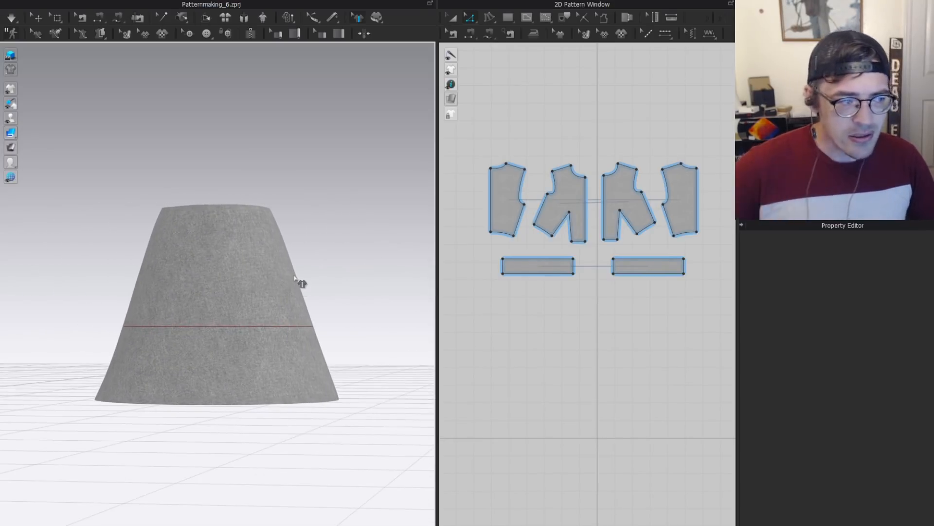
scroll(327, 282, down, 2)
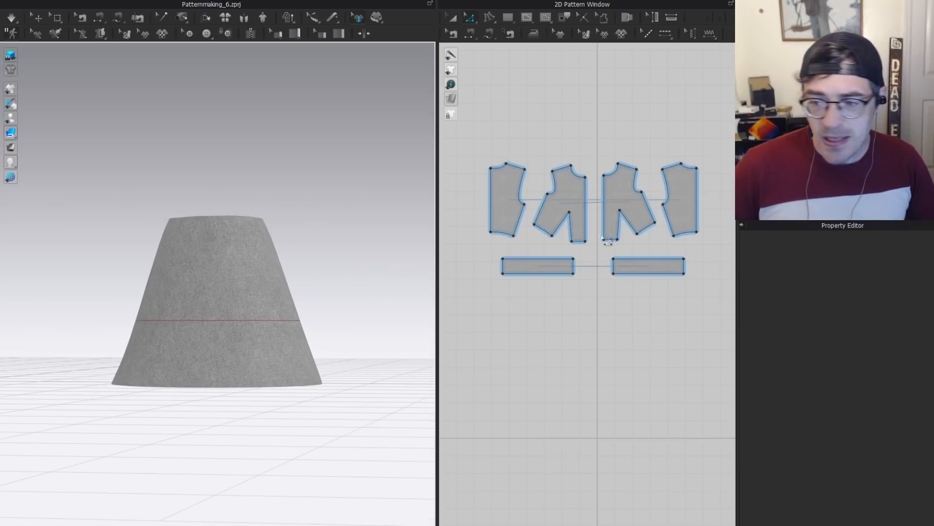
middle_drag(687, 171, 587, 224)
middle_drag(658, 157, 453, 165)
scroll(548, 226, up, 3)
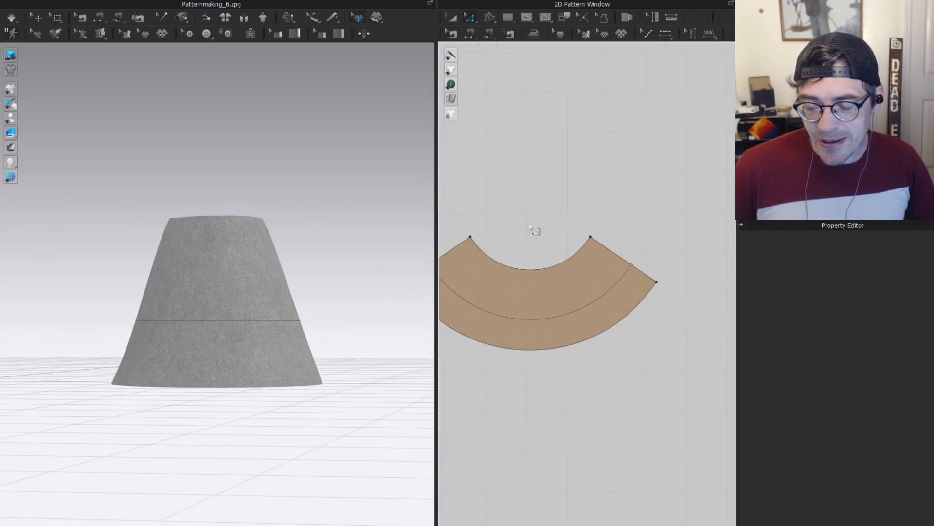
middle_drag(531, 227, 547, 169)
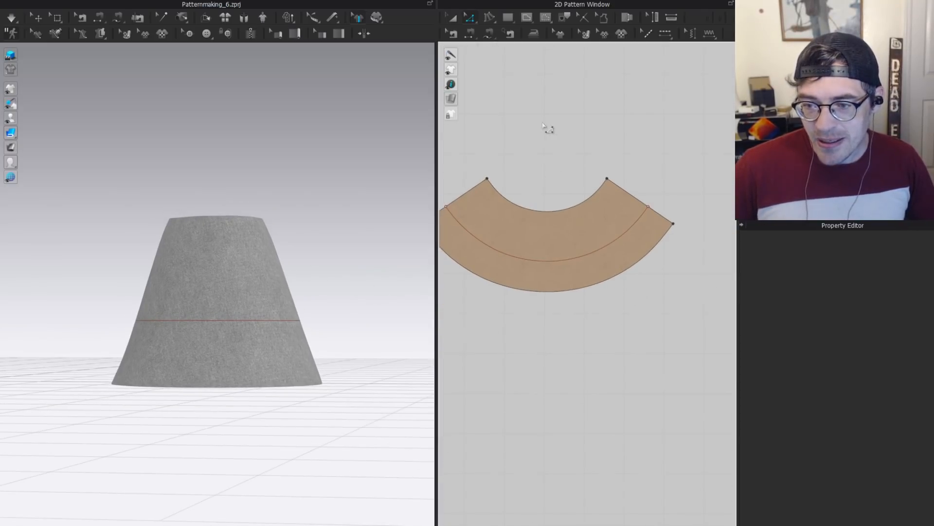
click(498, 250)
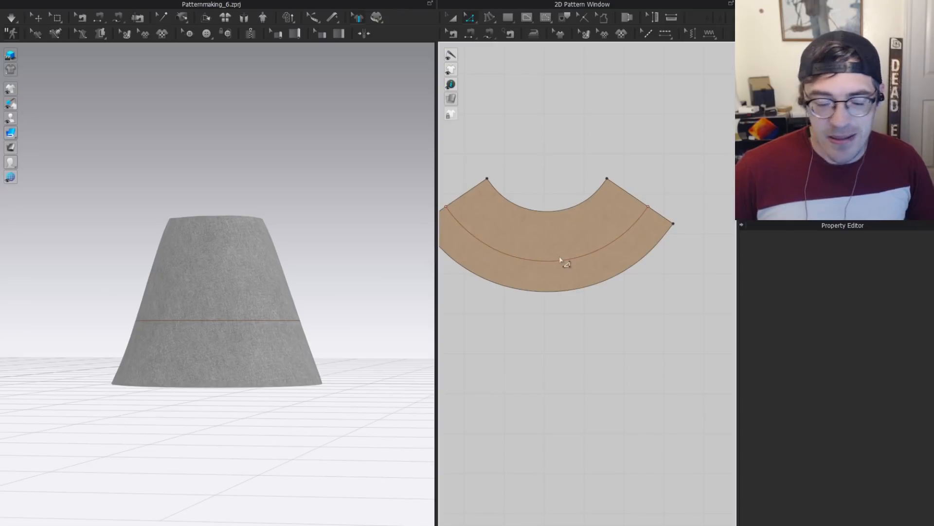
click(535, 261)
middle_drag(482, 179, 530, 126)
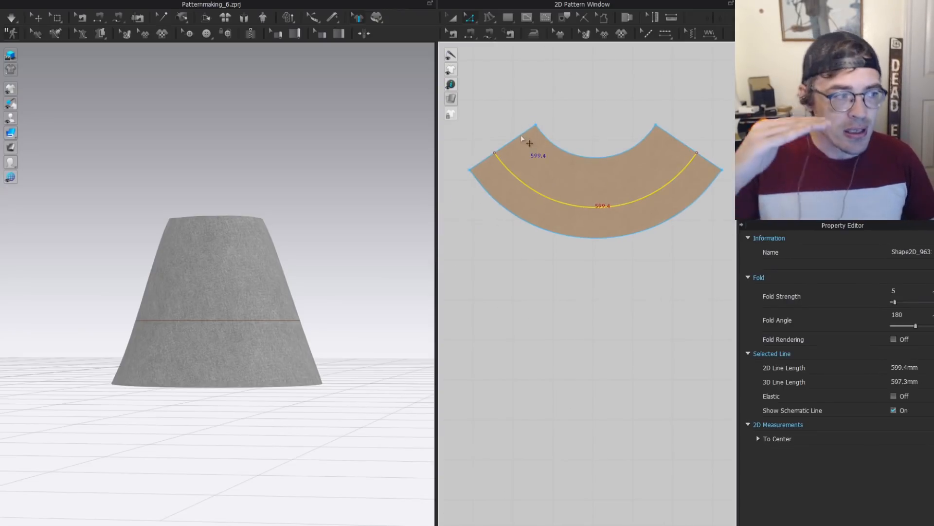
click(234, 332)
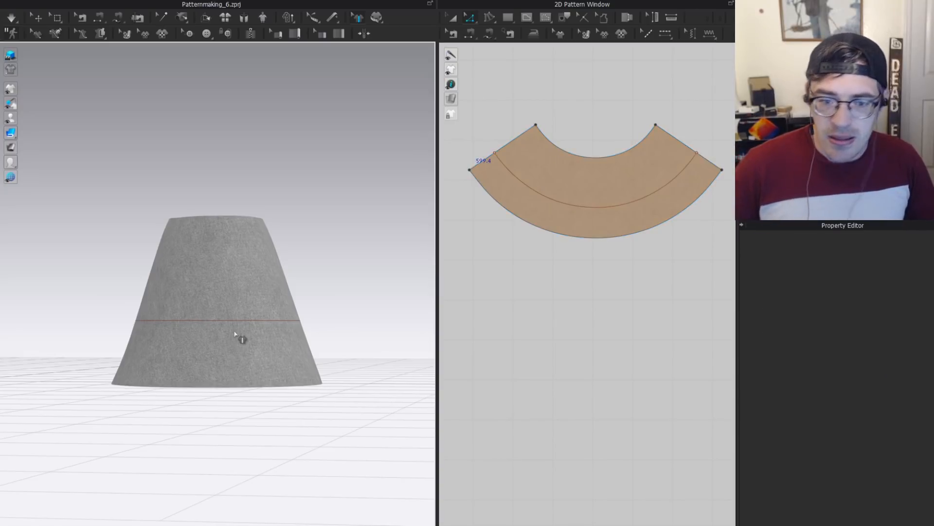
click(567, 210)
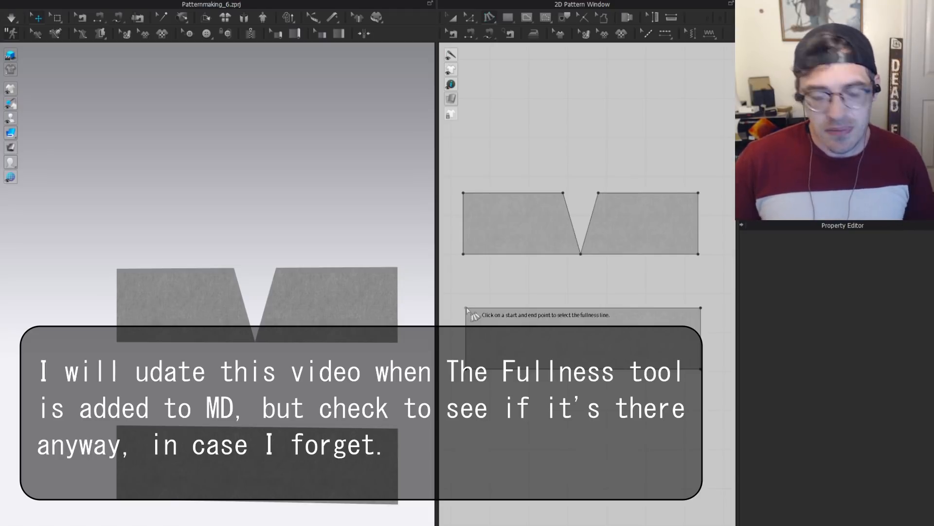
Define the lower rectangle's upper edge as the fullness line and its lower edge as the slash line.
click(466, 308)
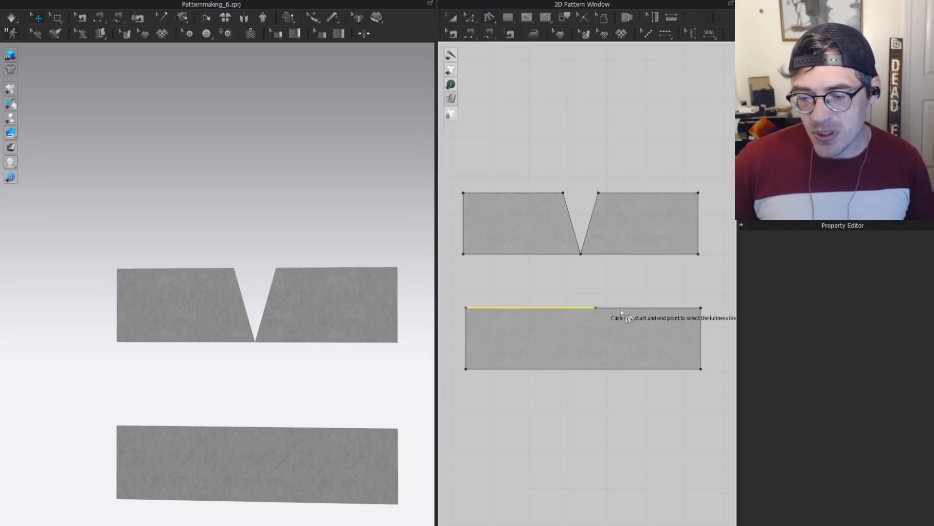
click(701, 308)
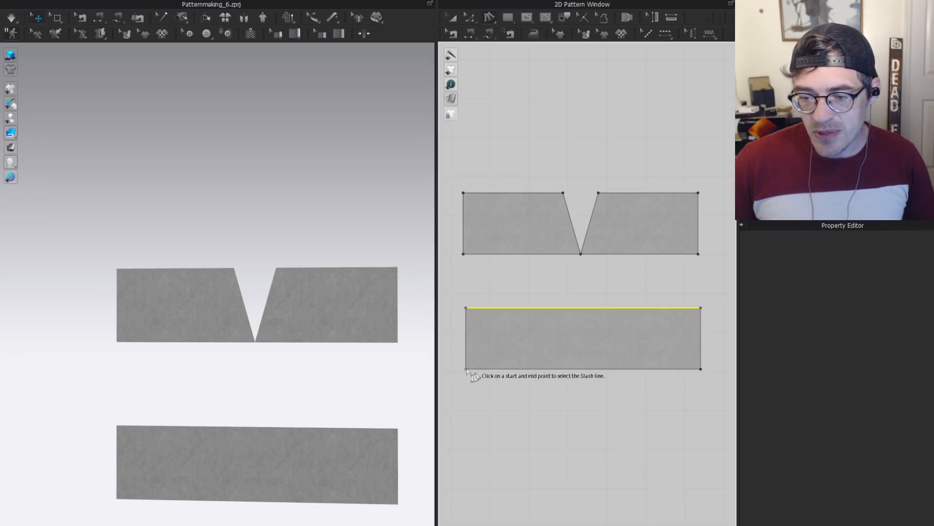
click(466, 369)
click(701, 369)
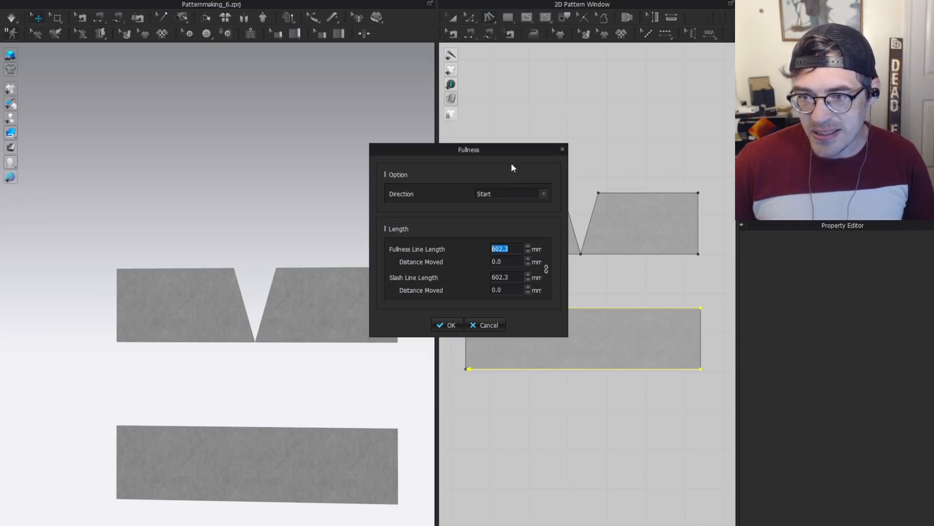
Preview the rectangle's curvature with a fullness line length of 553.3 mm and the Start direction, and cancel the fullness change.
drag(507, 150, 301, 149)
scroll(323, 247, down, 10)
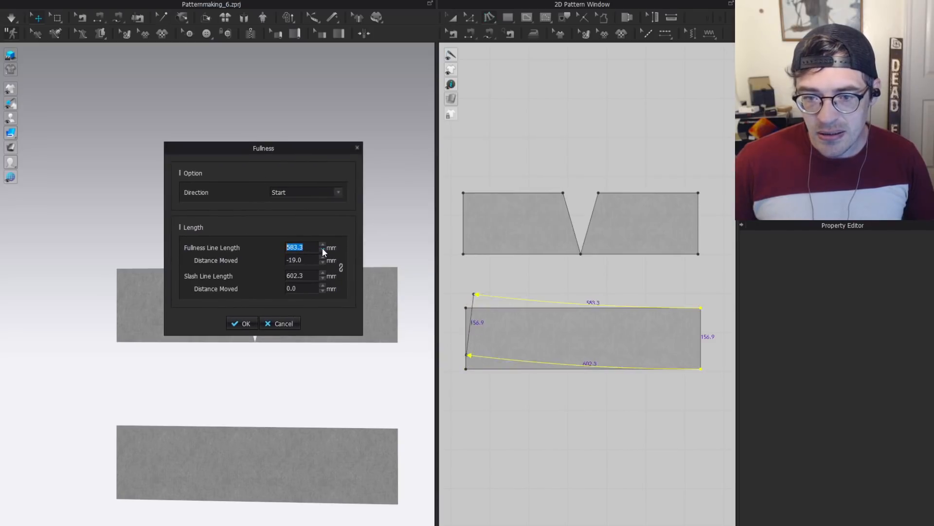
scroll(322, 248, up, 8)
scroll(322, 247, up, 3)
scroll(321, 248, down, 9)
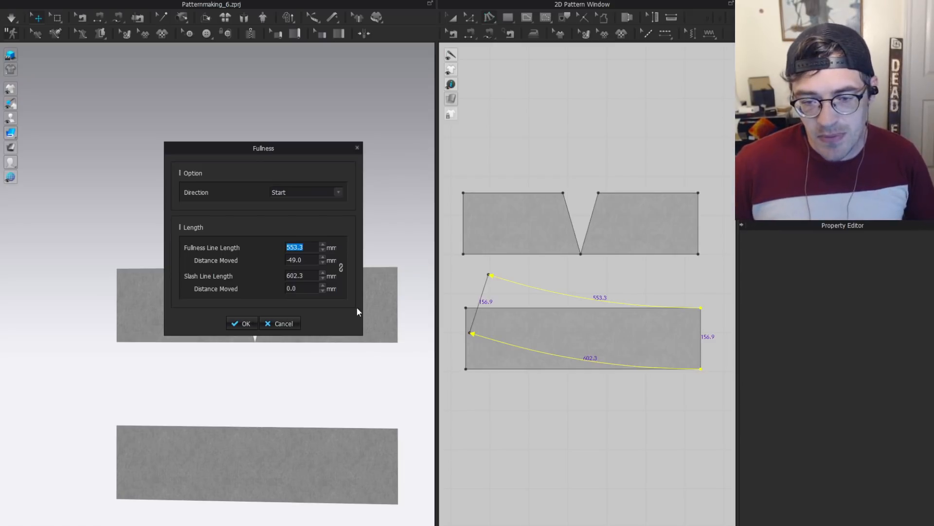
click(280, 324)
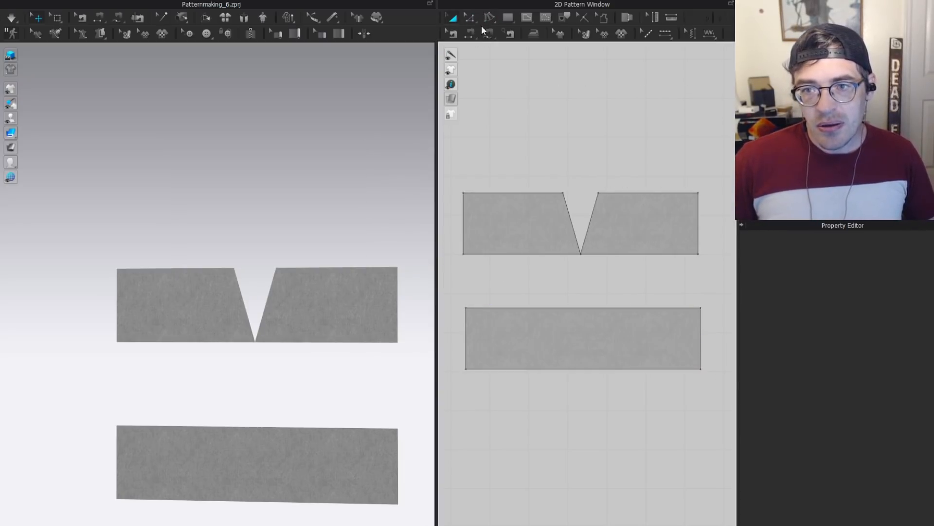
With Fullness (Point), draw a vertical slash line near the lower rectangle's left end and spread the left section downward about the lower point.
click(487, 22)
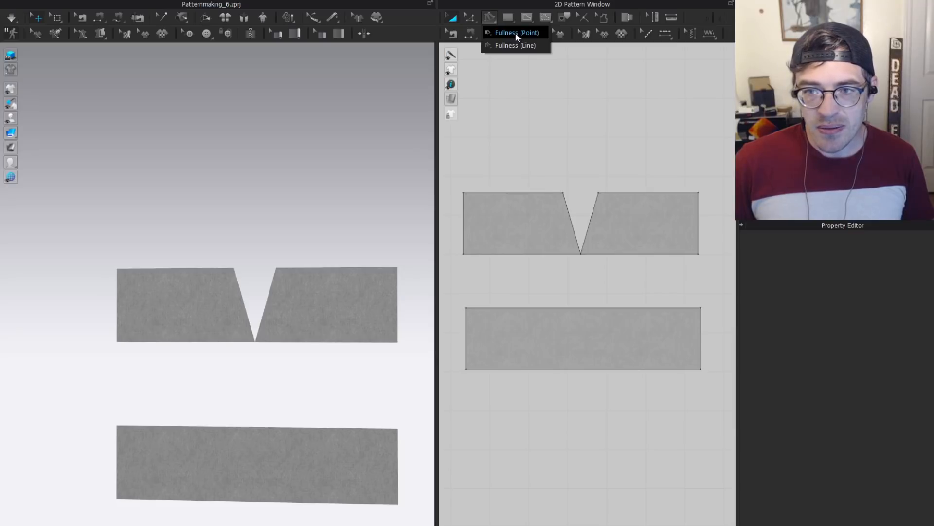
click(515, 33)
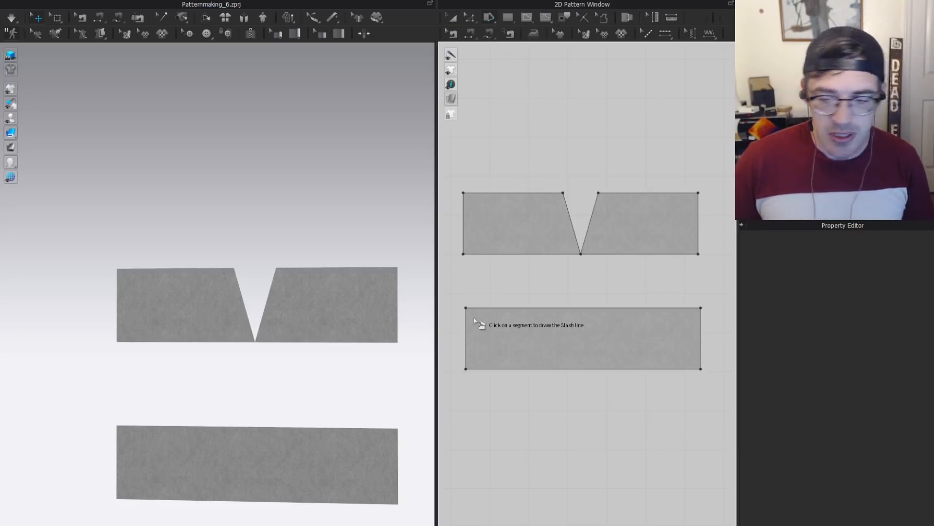
click(529, 368)
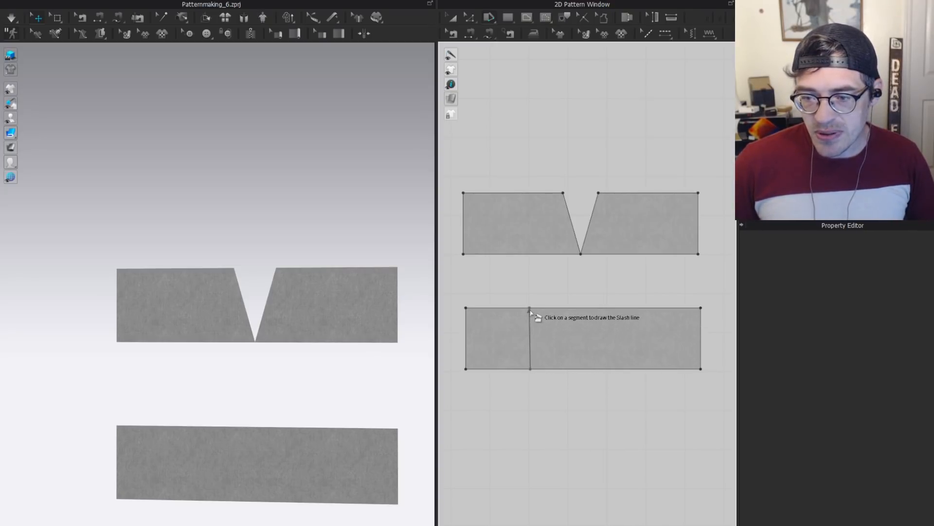
click(530, 308)
click(517, 327)
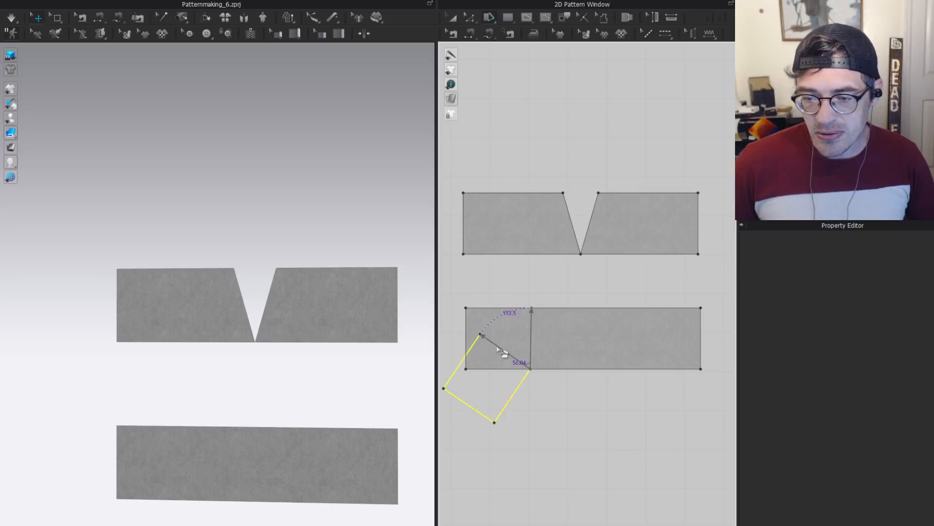
click(502, 335)
Draw a second slash line through the straight section near the rectangle's middle and swing the already bent part further down.
click(577, 368)
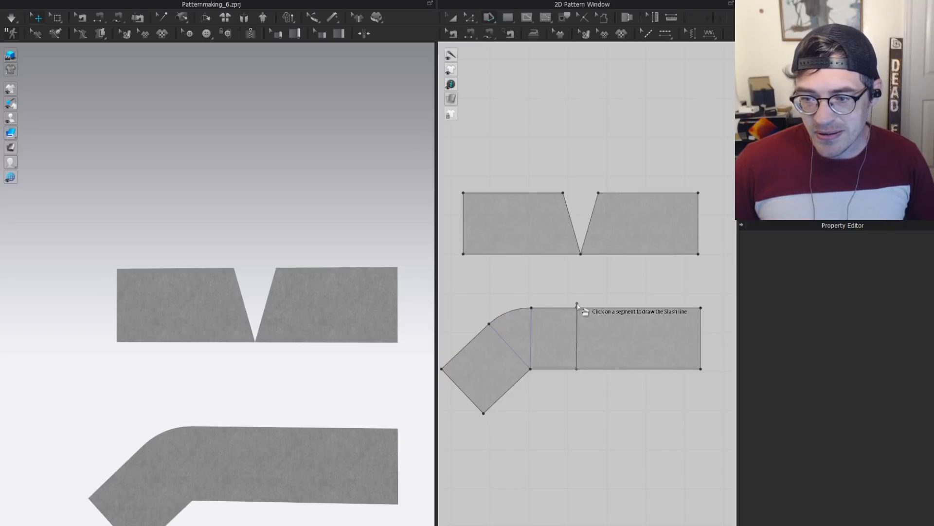
click(576, 308)
click(548, 320)
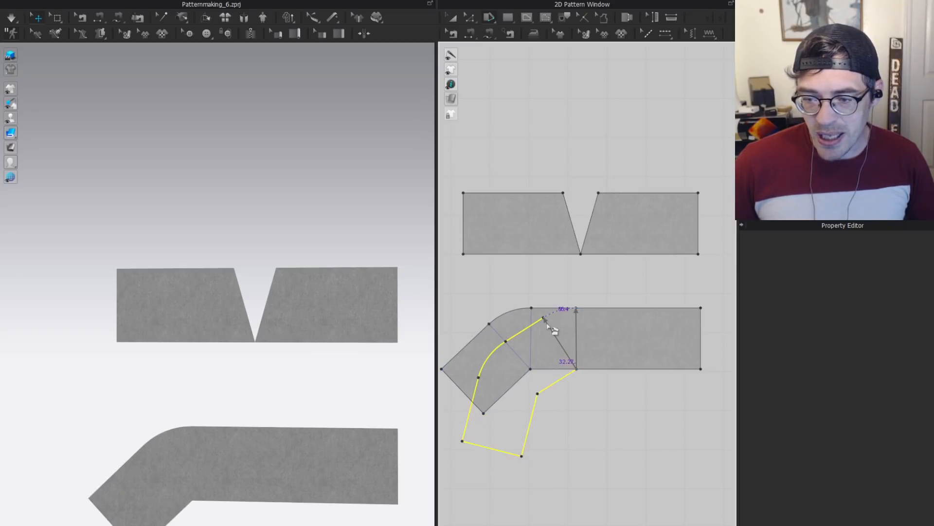
click(550, 330)
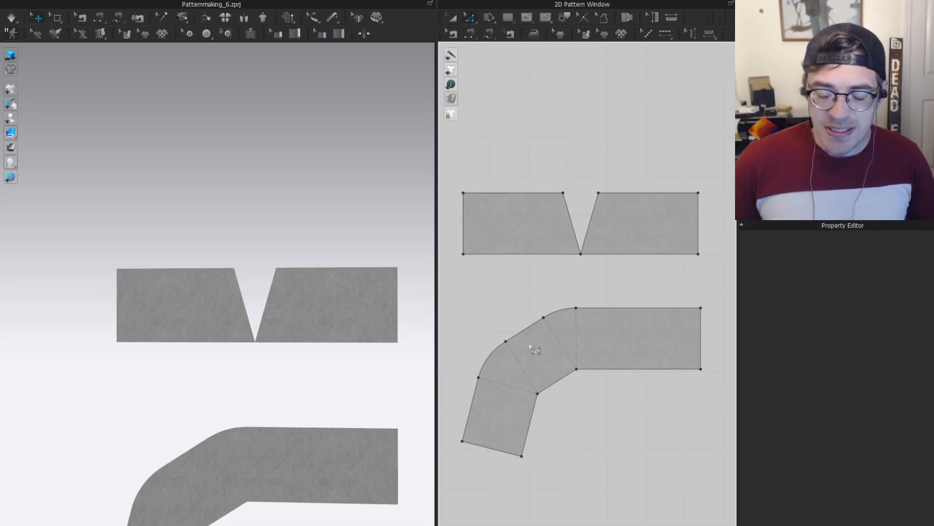
Delete the two inner corner points of the bent pattern to turn its inner edge into a continuous curve.
drag(558, 407, 511, 387)
key(Delete)
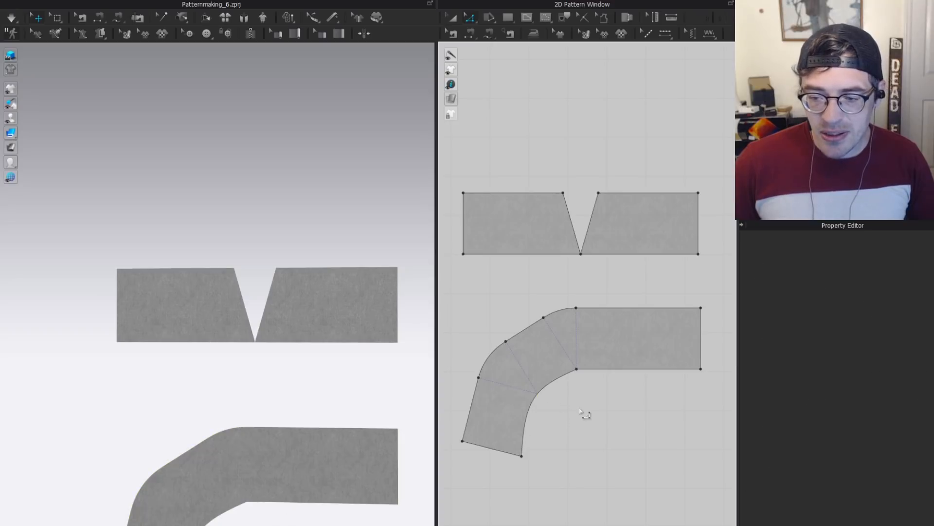
drag(601, 399, 568, 347)
key(Delete)
key(v)
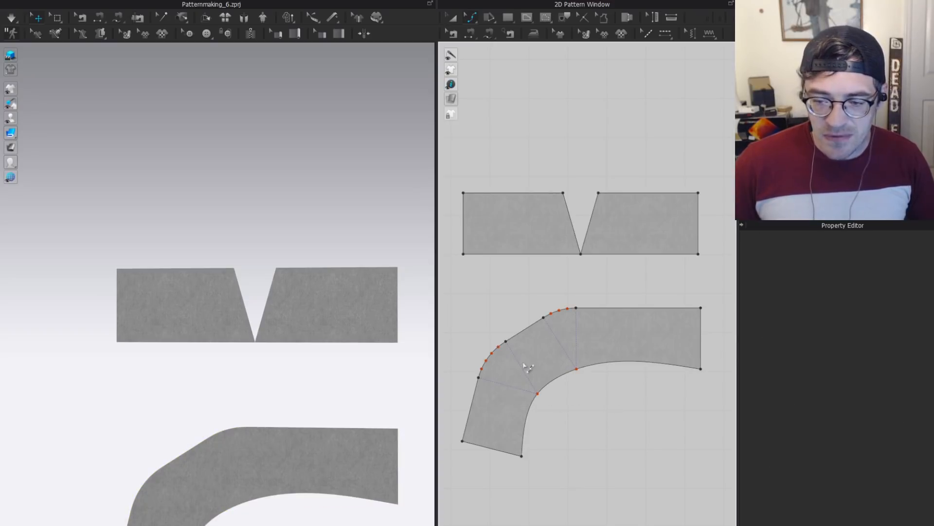
key(z)
drag(491, 319, 562, 360)
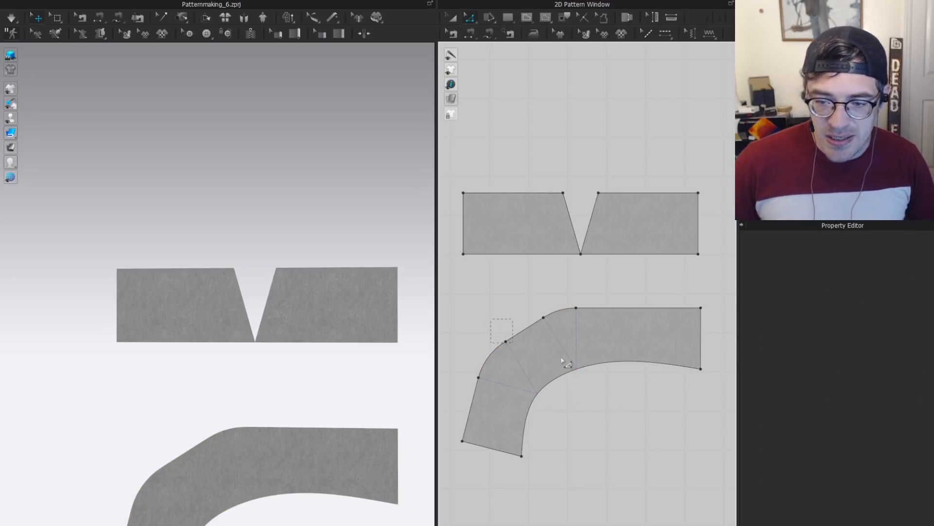
click(563, 383)
click(546, 390)
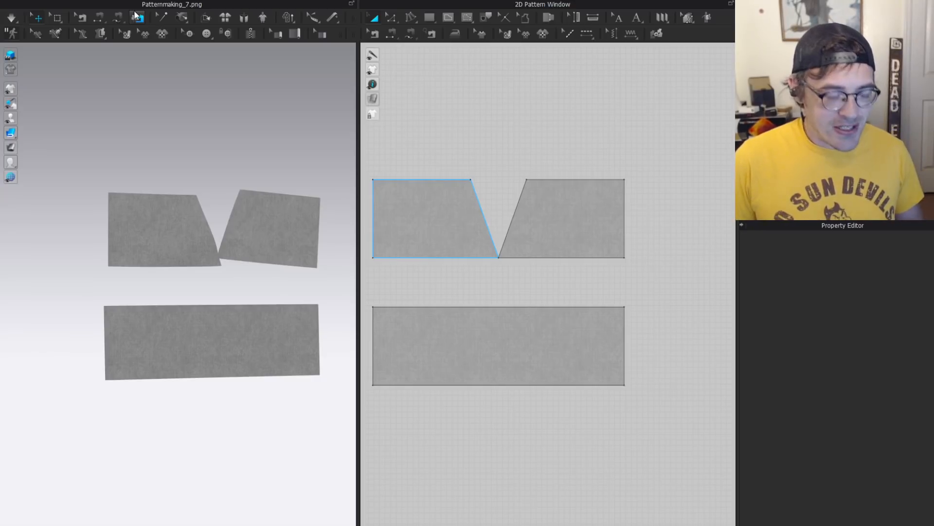
Measure the dart opening between the two upper pieces with a temporary internal line, and delete that line.
click(591, 207)
scroll(591, 207, down, 3)
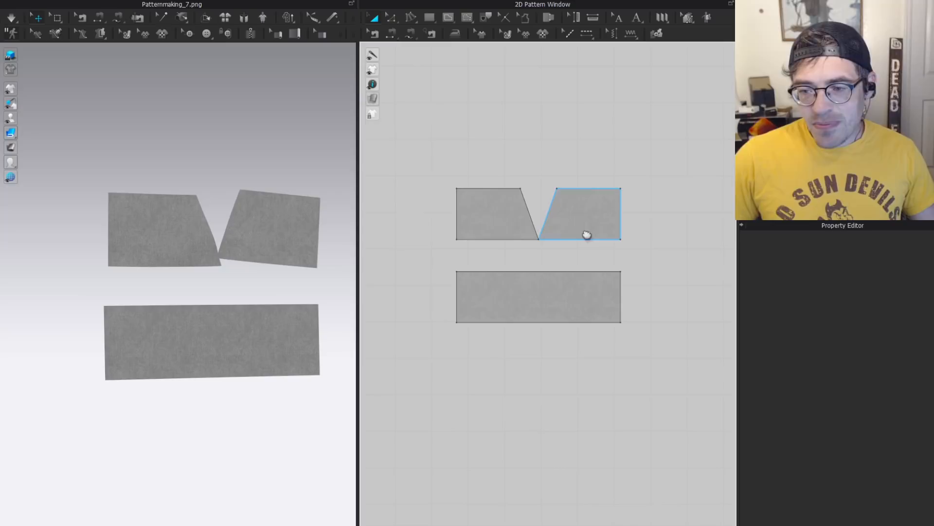
click(577, 304)
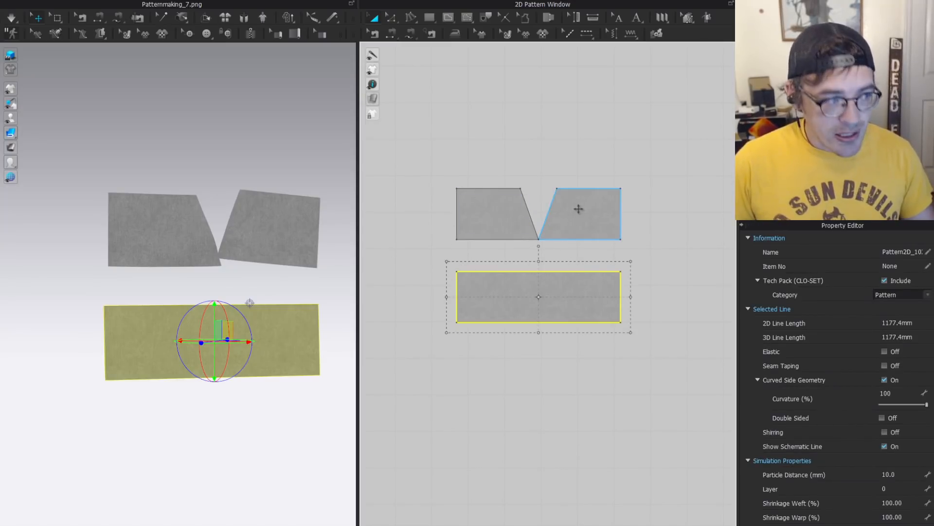
scroll(575, 211, up, 3)
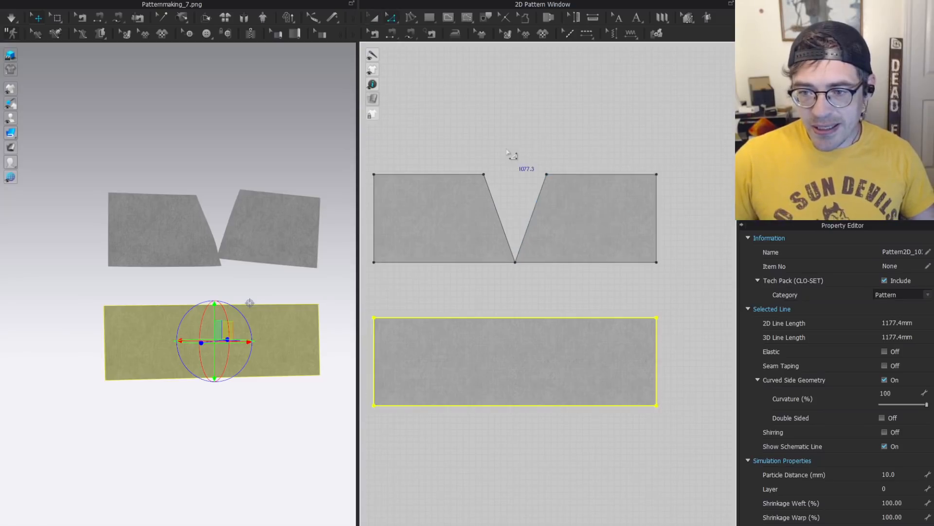
key(g)
click(483, 174)
click(545, 175)
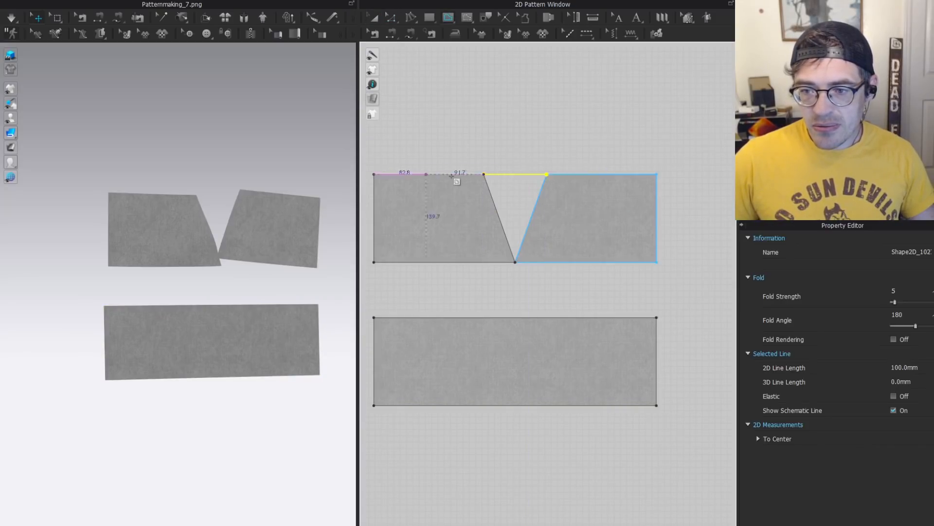
key(z)
click(512, 174)
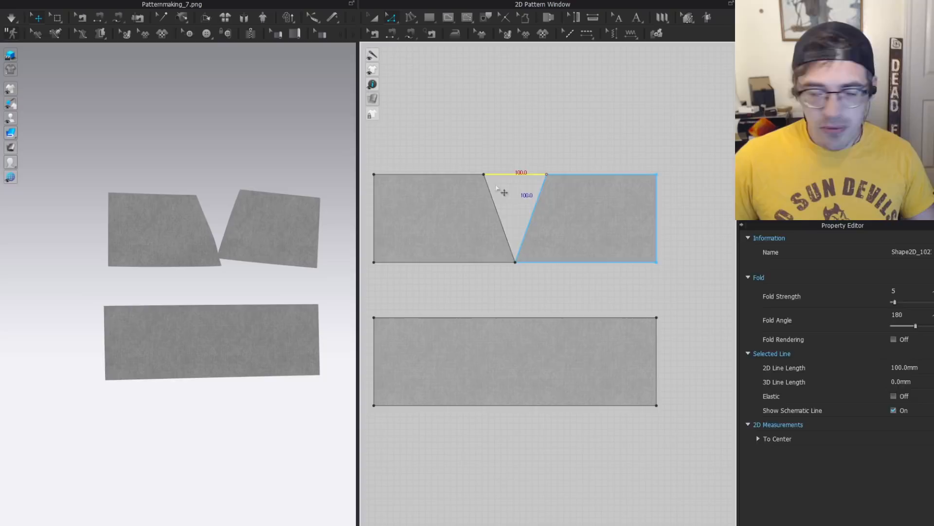
key(Delete)
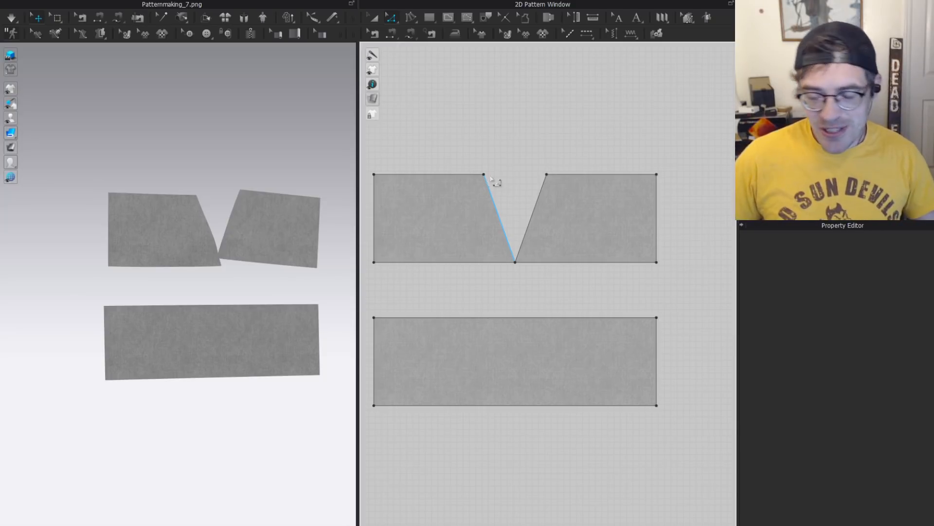
Use Fullness (Line) on the lower rectangle, with its upper edge as the fullness line and its lower edge as the slash line.
key(a)
scroll(584, 319, down, 2)
click(550, 329)
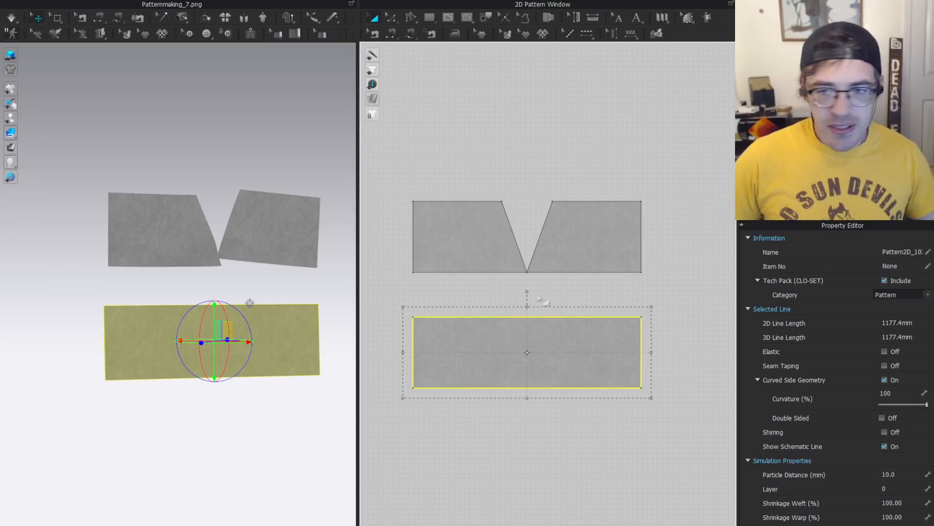
click(410, 18)
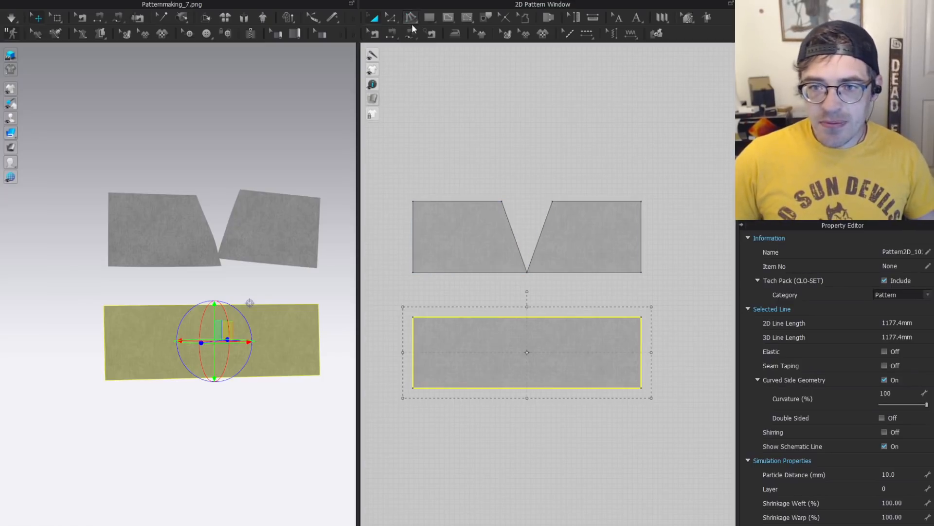
click(413, 317)
click(641, 317)
click(414, 387)
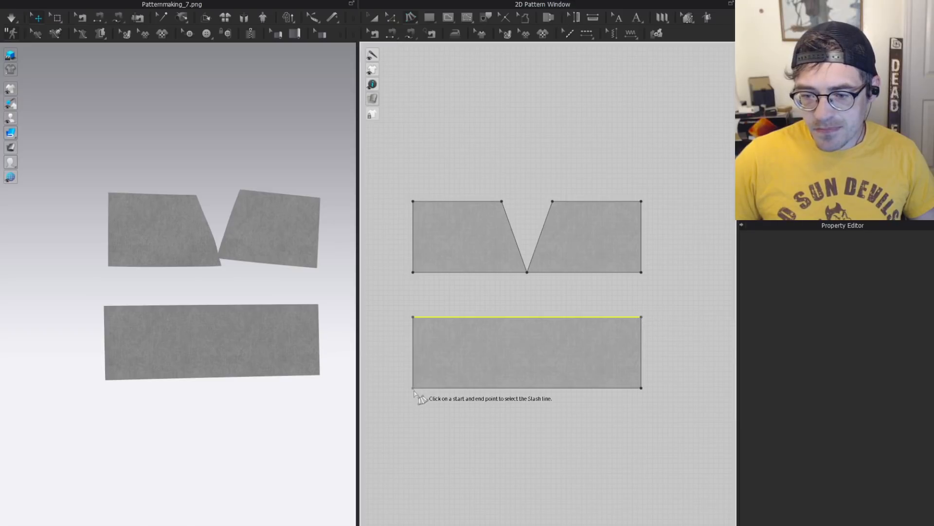
click(641, 387)
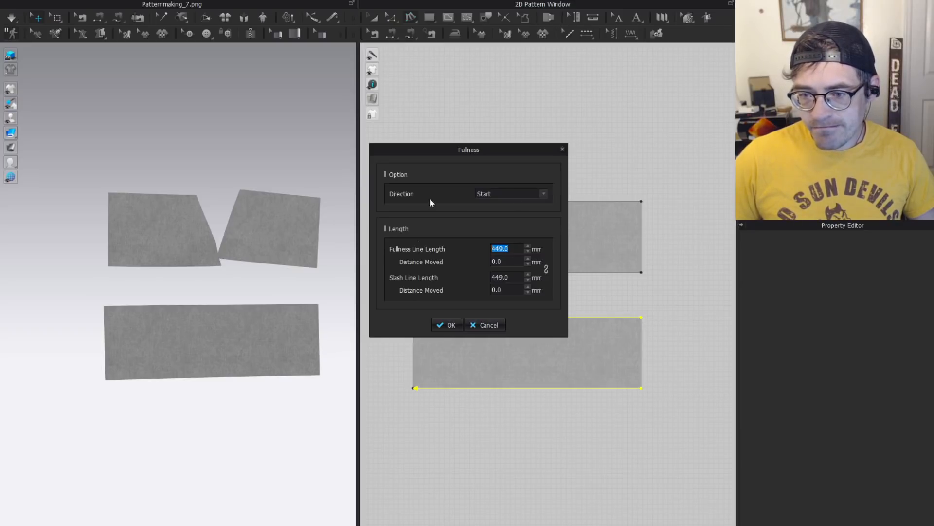
Apply the fullness in Both directions with the fullness line's distance moved set to -100 mm.
click(504, 193)
click(498, 211)
click(501, 194)
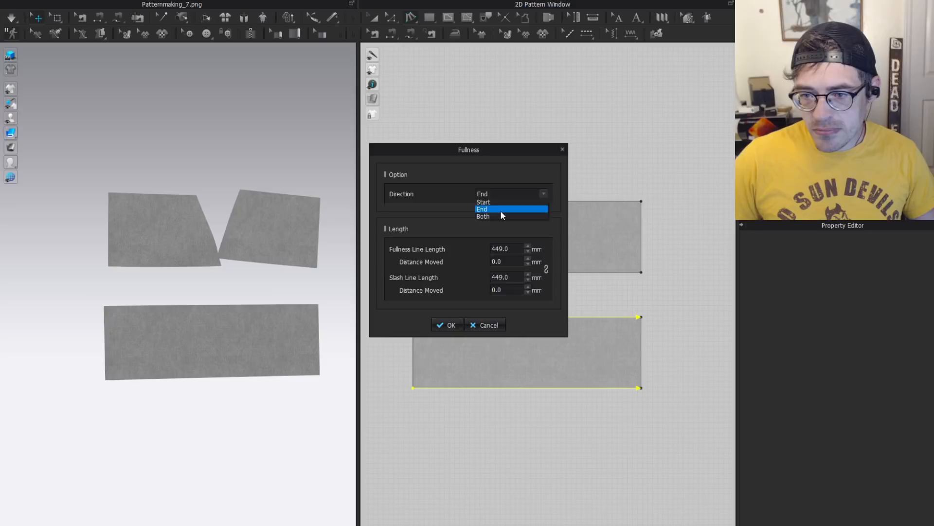
click(500, 211)
click(500, 194)
click(502, 202)
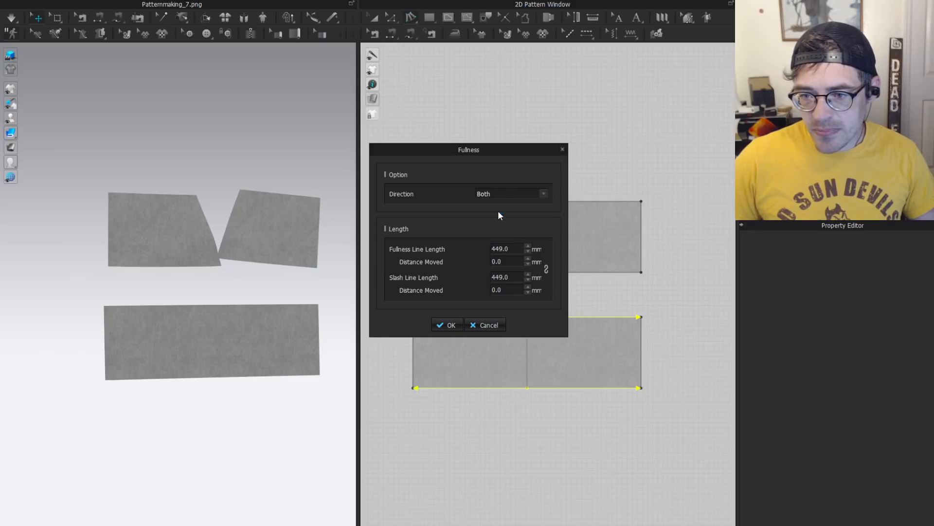
click(510, 258)
text(-)
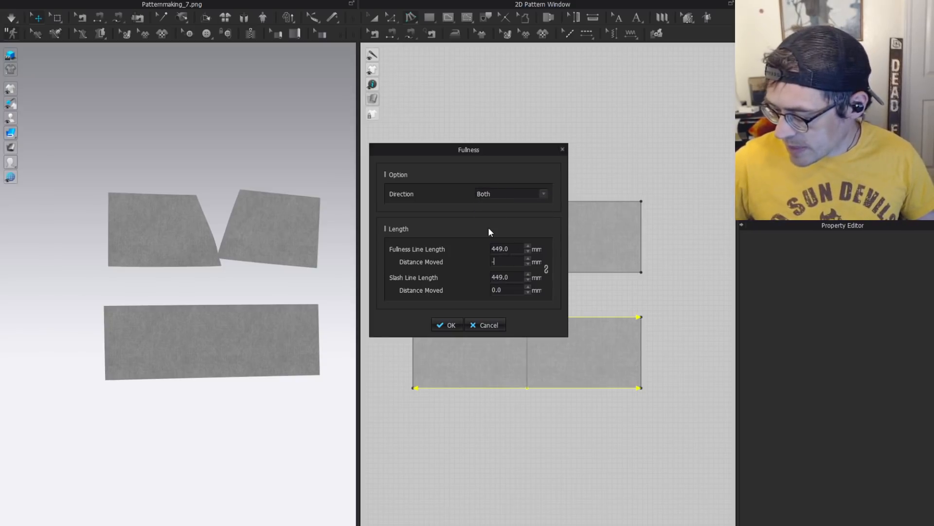
text(100)
click(446, 325)
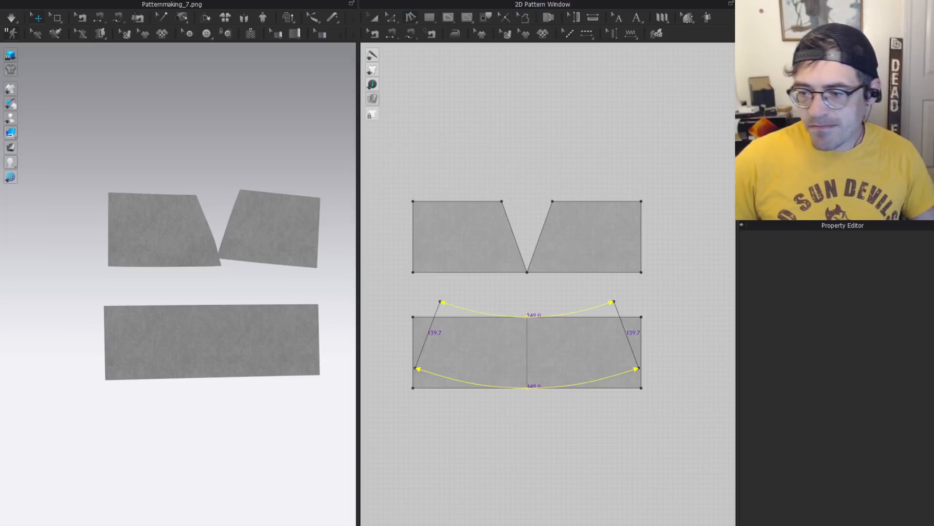
key(a)
click(481, 334)
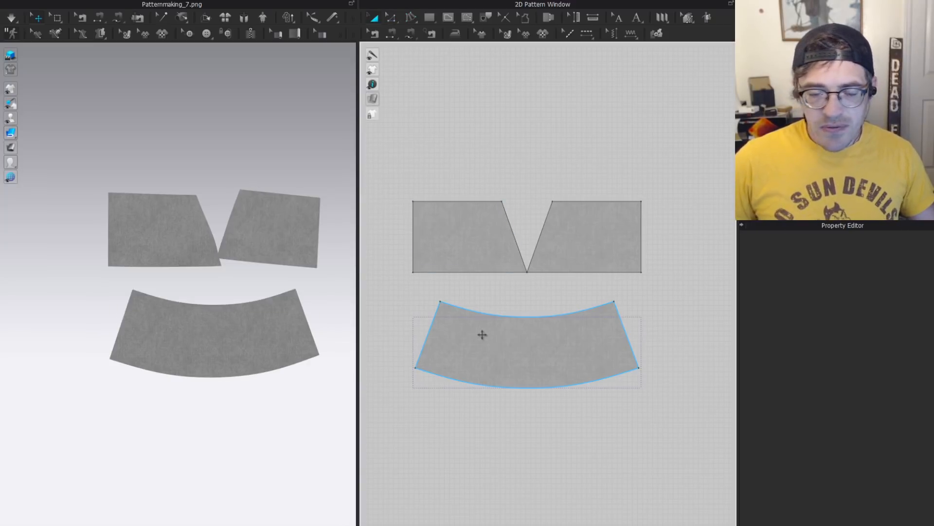
Rotate the upper left piece so that its slanted dart edge aligns with the Y-axis.
key(z)
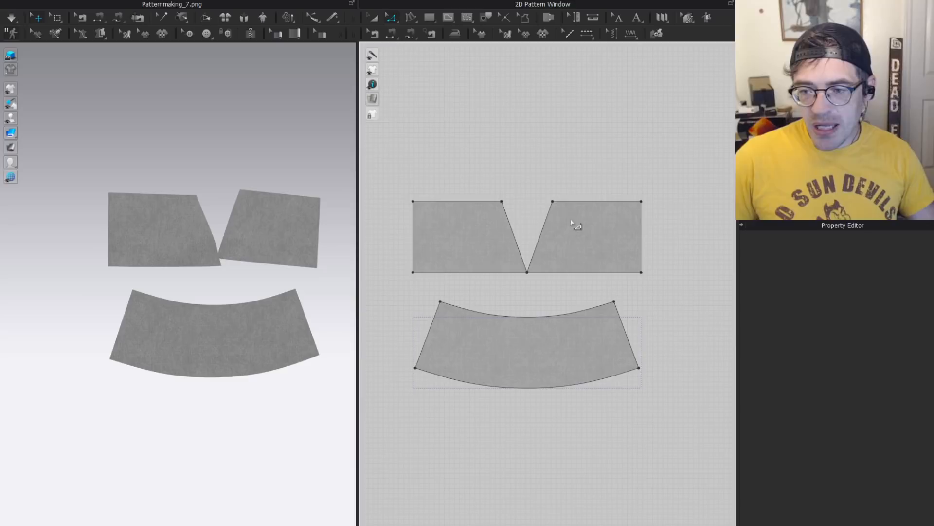
click(516, 235)
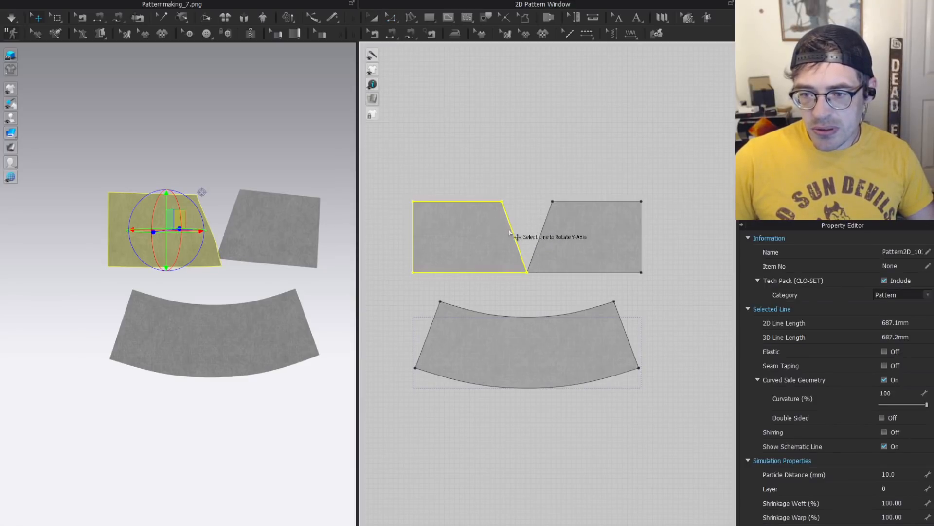
click(513, 235)
Merge the two upper pieces along their dart edges and center the merged pattern above the curved one.
click(544, 244)
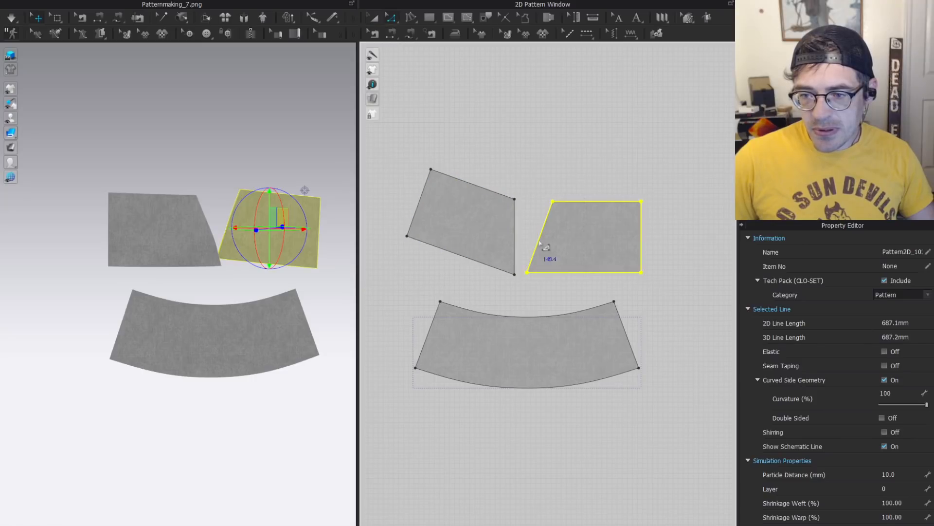
click(539, 242)
shift+click(514, 237)
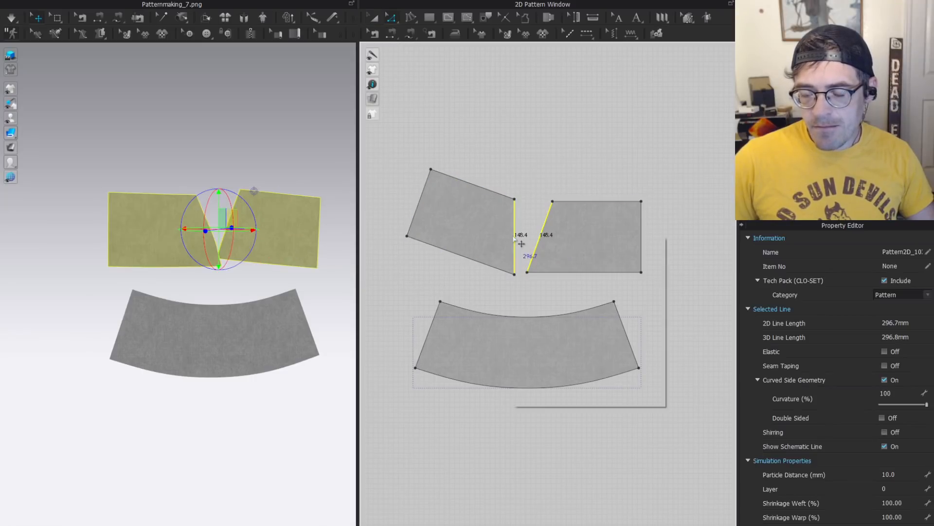
right_click(514, 238)
click(551, 335)
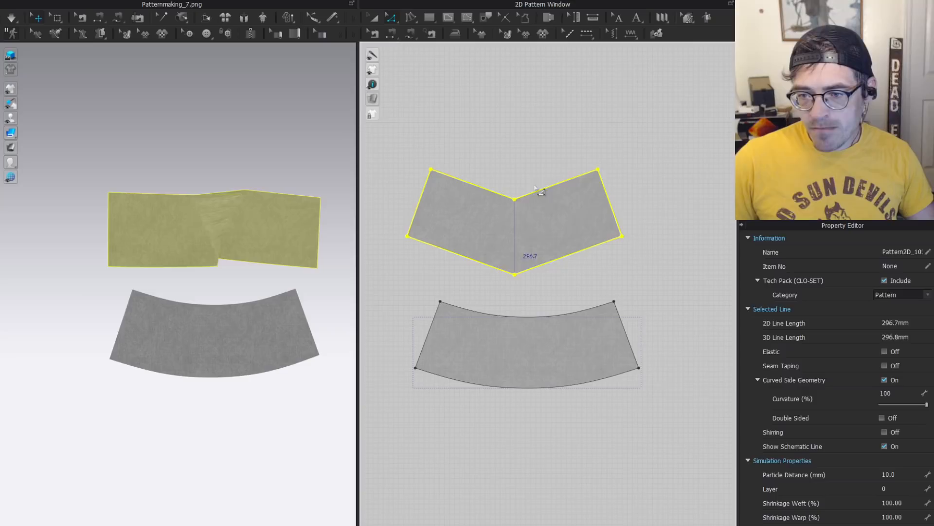
key(a)
drag(538, 229, 554, 235)
Smooth the upper and lower center corners of the merged pattern into continuous curves with Smooth Curve.
click(395, 19)
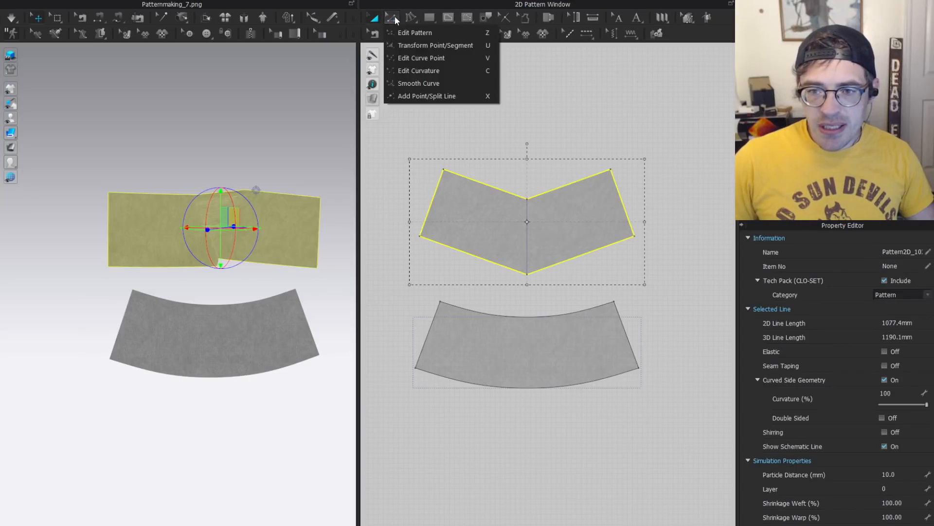
click(411, 85)
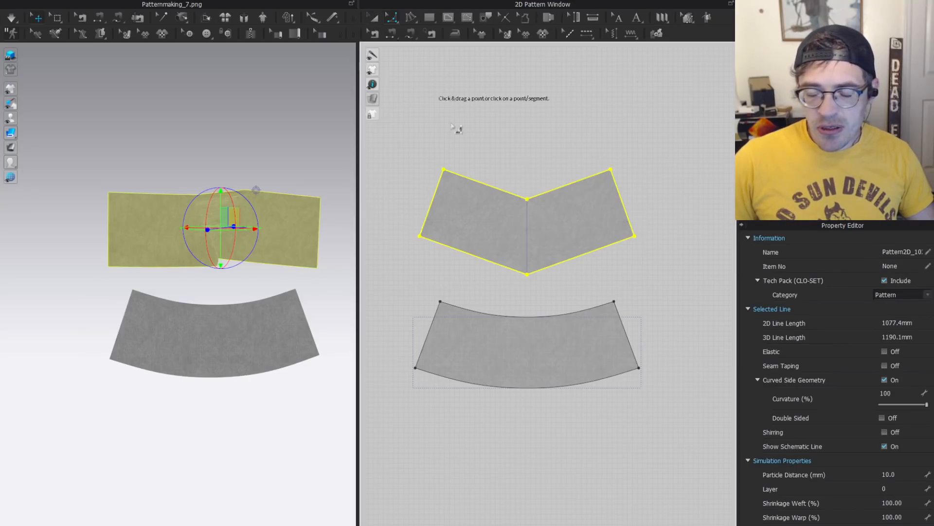
click(531, 201)
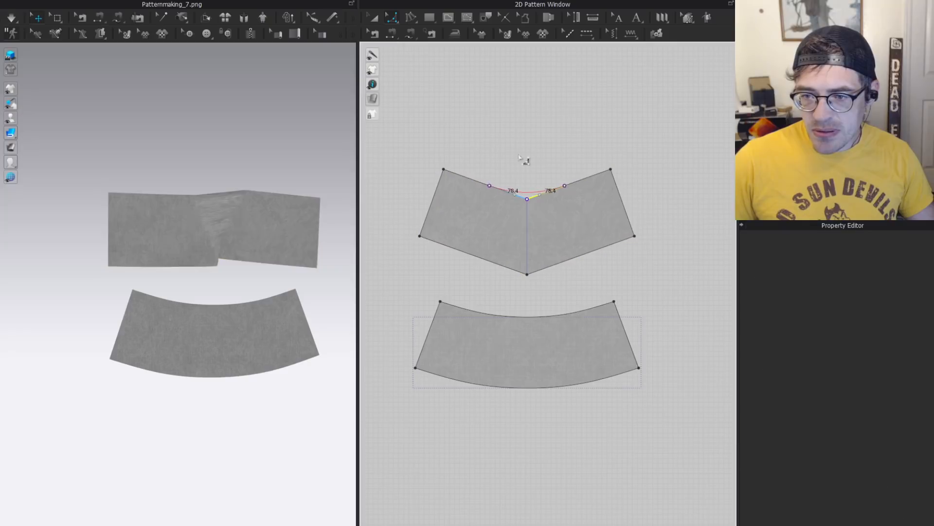
click(474, 93)
click(533, 279)
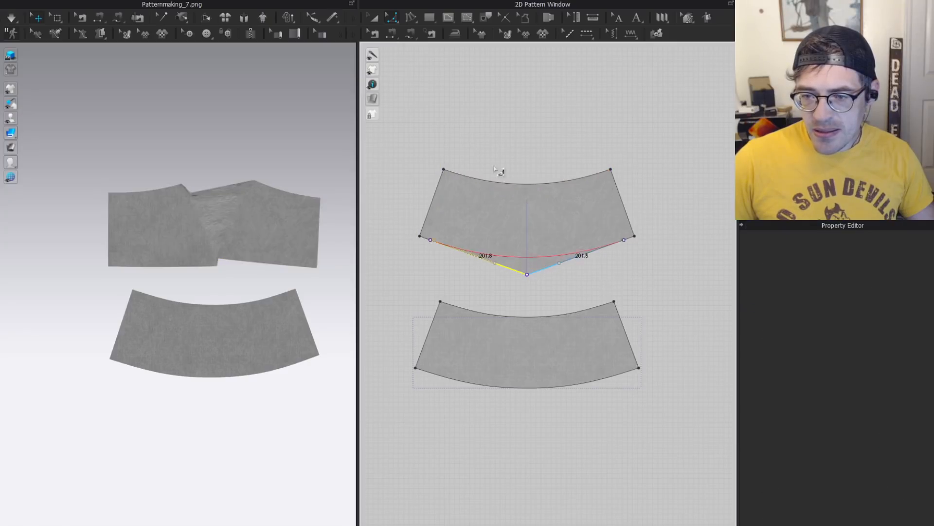
click(495, 127)
Move the smoothed pattern straight down to sit just above the other curved pattern.
key(a)
drag(557, 205, 554, 241)
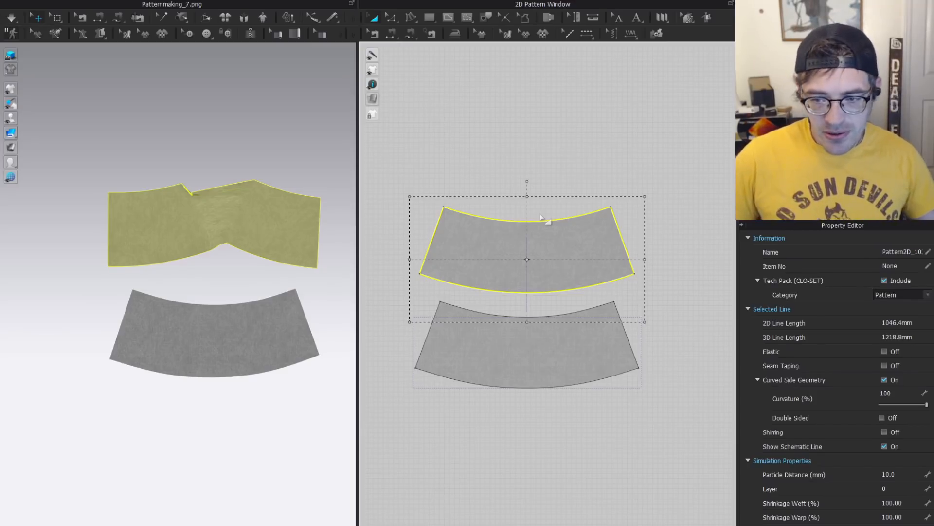
click(546, 156)
Check the lengths of the upper and lower curved edges on the lower pattern.
key(z)
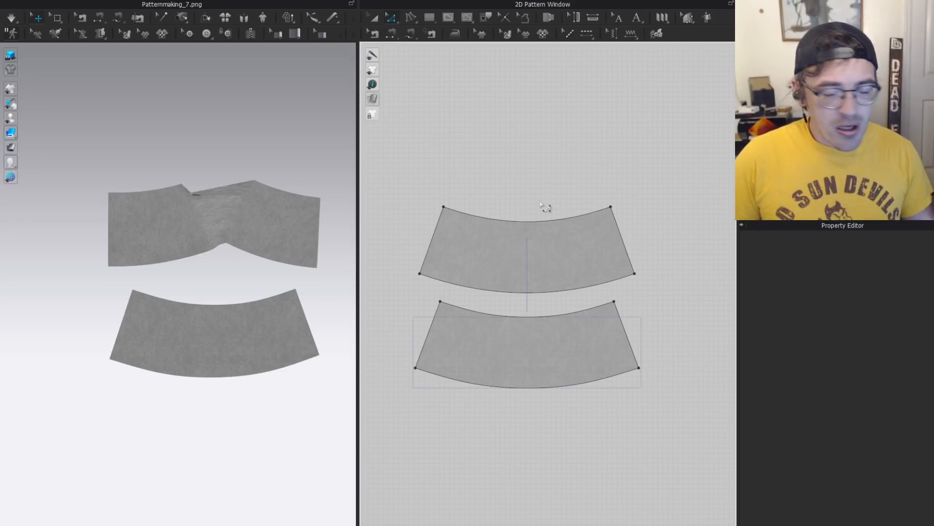
scroll(534, 256, down, 3)
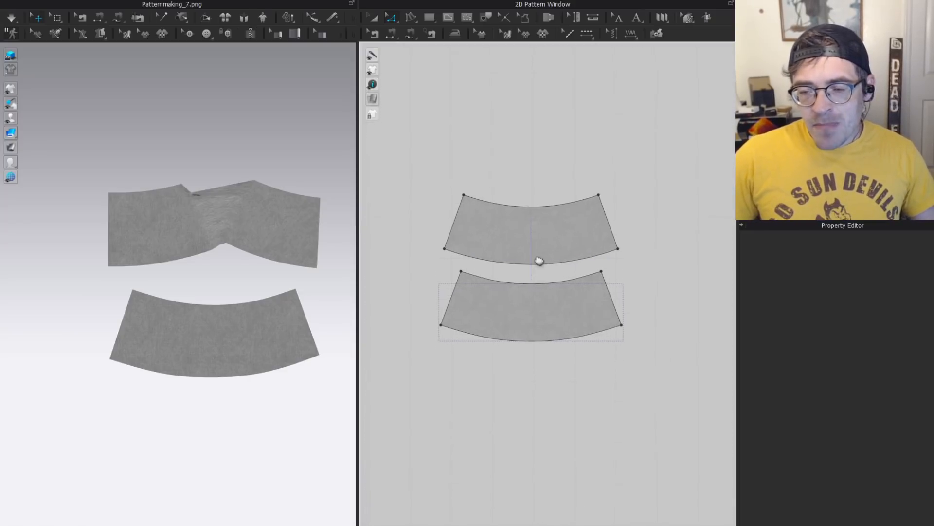
scroll(530, 220, up, 2)
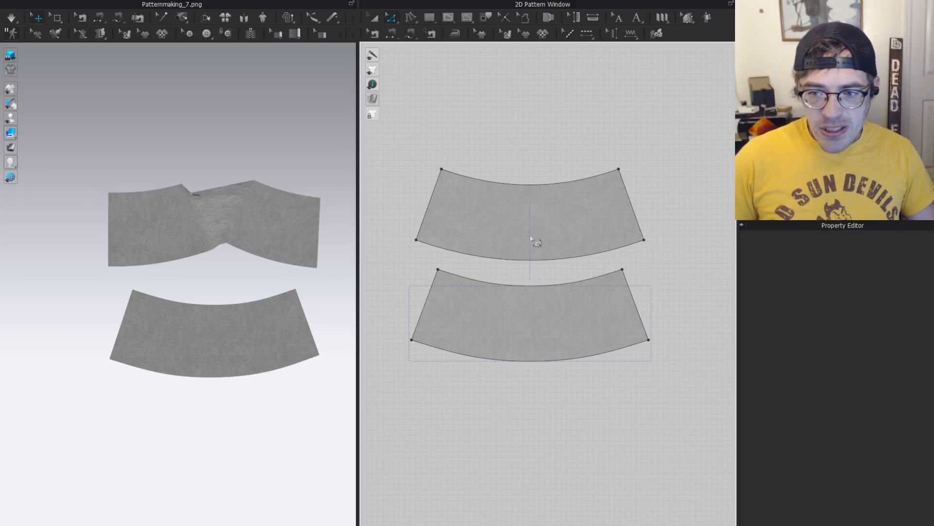
click(518, 292)
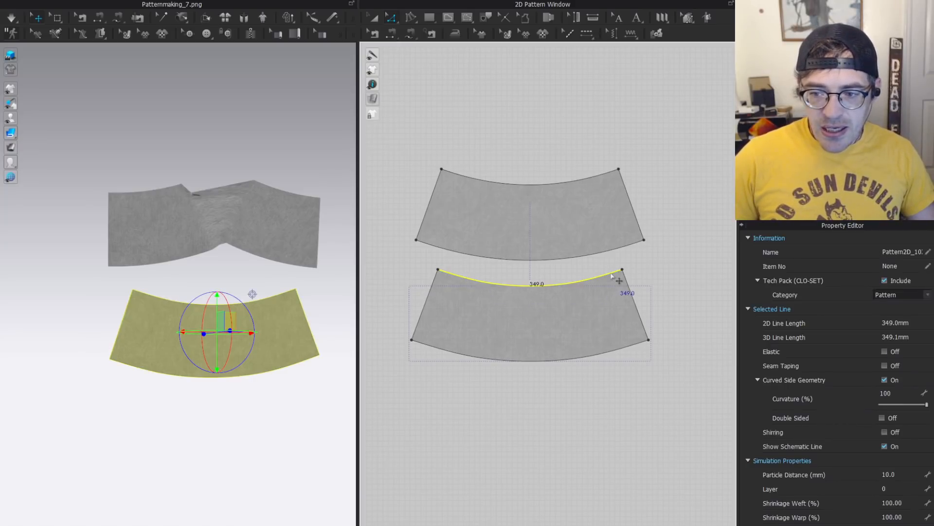
click(523, 361)
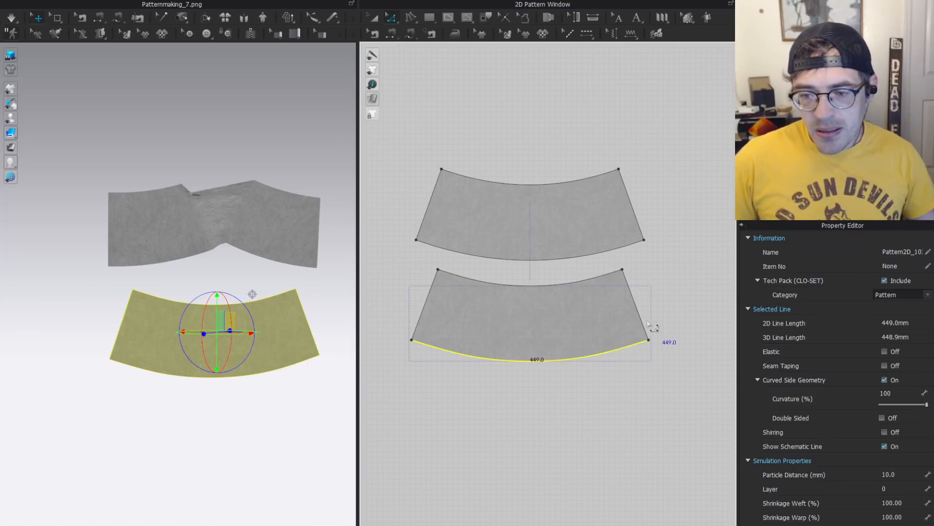
scroll(545, 285, down, 2)
Shorten the rectangle's upper edge symmetrically about its center to turn the piece into a trapezoid.
key(a)
right_drag(530, 208, 513, 243)
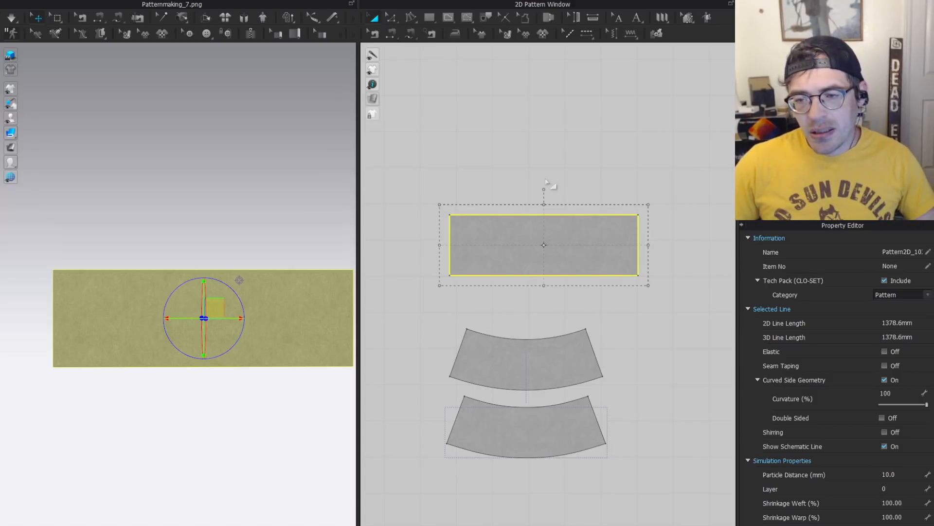
key(z)
click(539, 215)
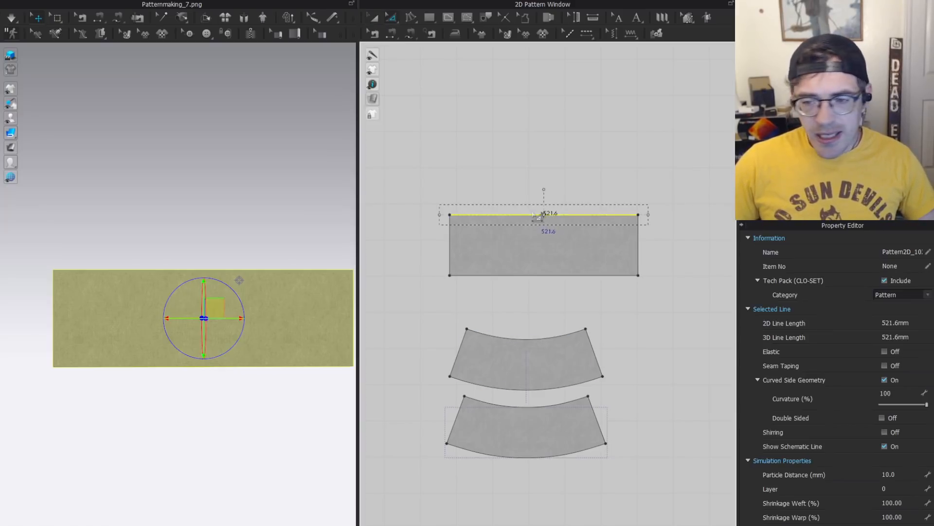
drag(648, 214, 565, 207)
scroll(535, 214, up, 3)
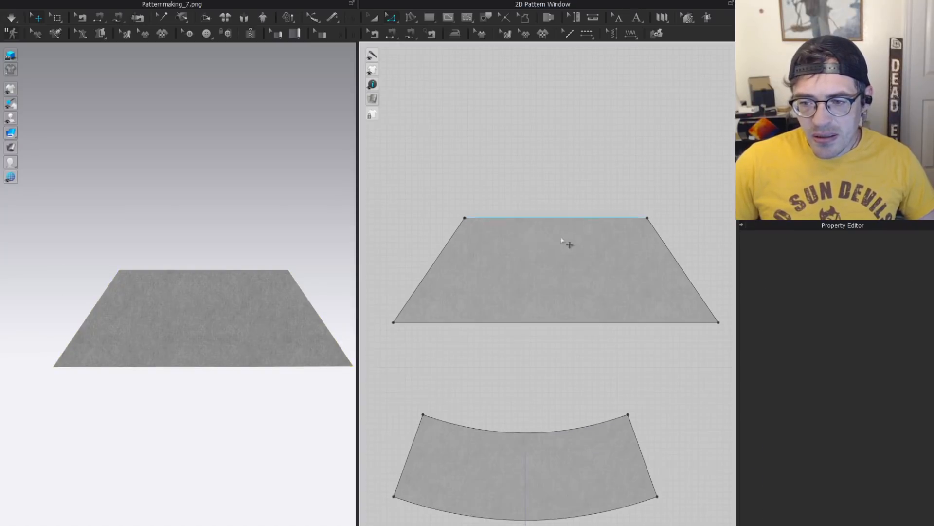
Draw a vertical internal line down the trapezoid's center from its upper edge to its lower edge.
key(s)
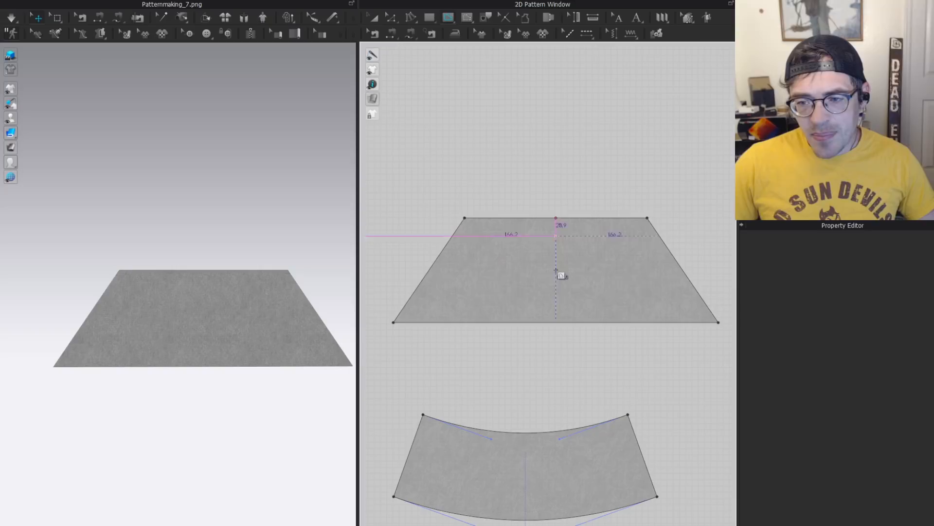
double_click(557, 322)
key(z)
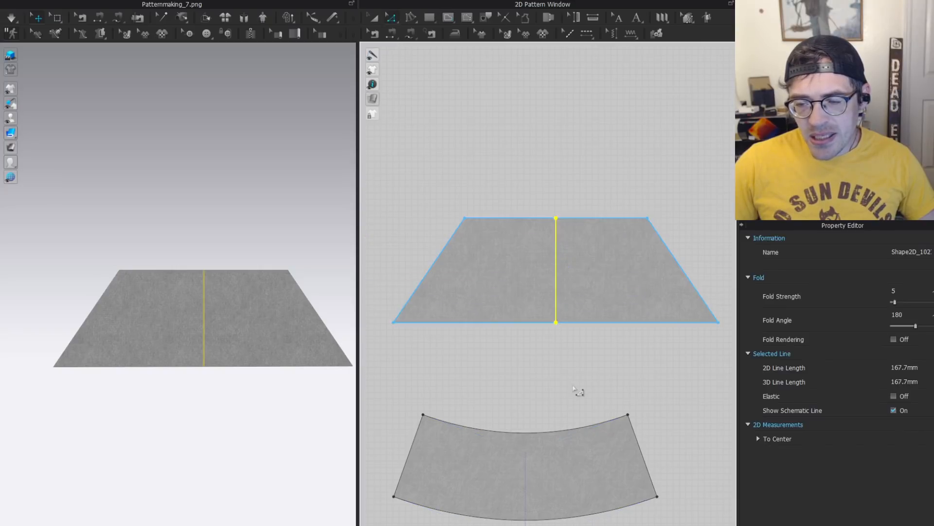
Compare the lengths of the trapezoid's slanted sides with the length of its vertical center line.
click(663, 250)
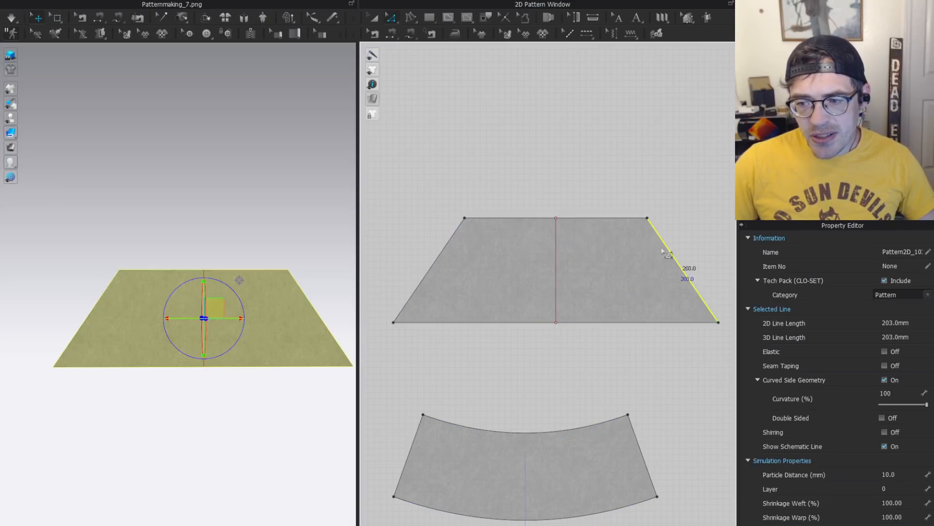
shift+click(431, 266)
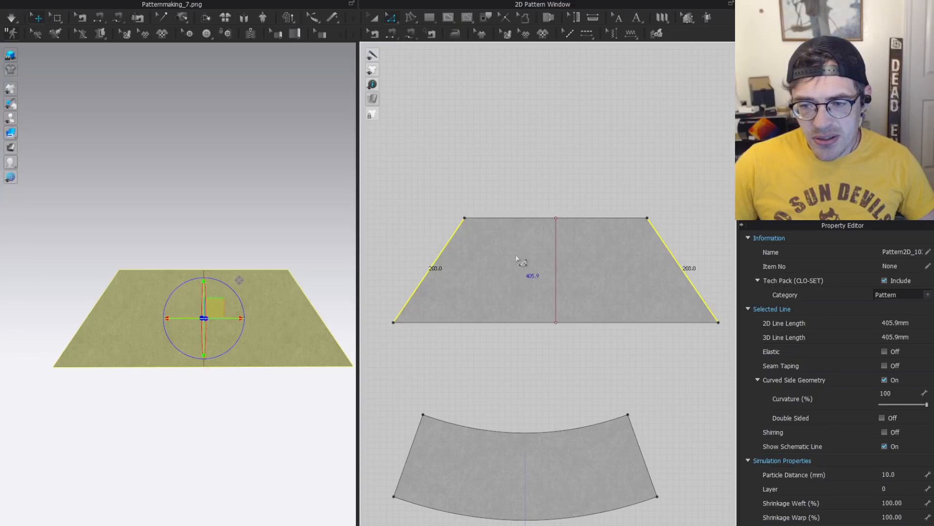
key(Escape)
click(557, 287)
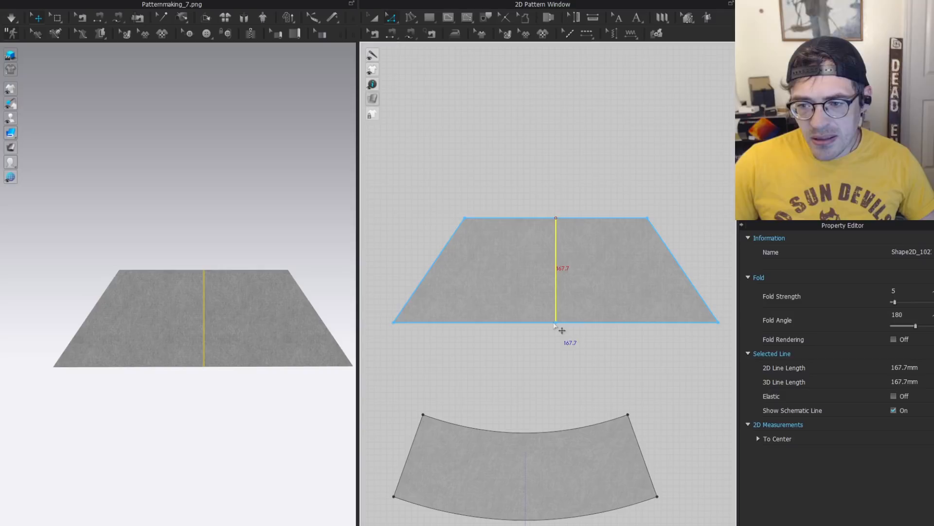
click(441, 261)
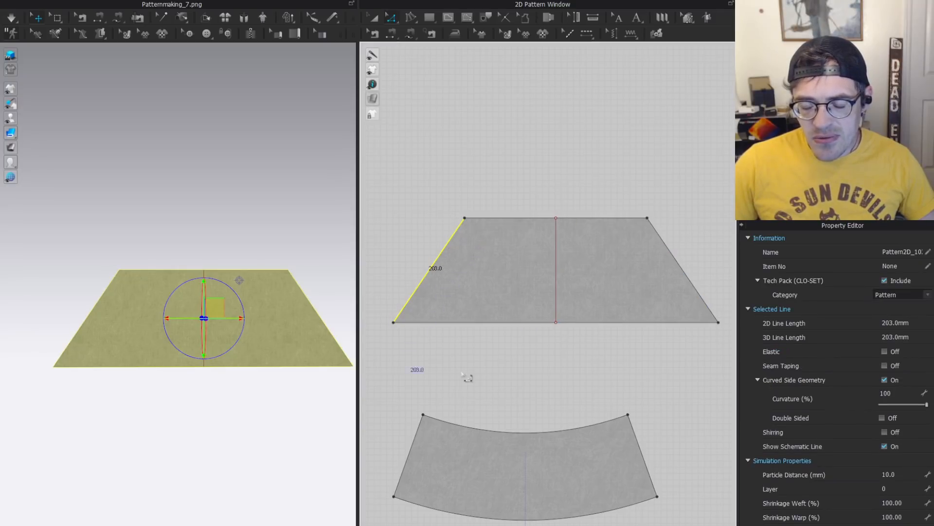
Check the upper edge and the side edge length of the smoothed curved pattern below the trapezoid.
scroll(507, 382, down, 3)
middle_drag(507, 399, 531, 265)
scroll(531, 280, up, 2)
click(519, 281)
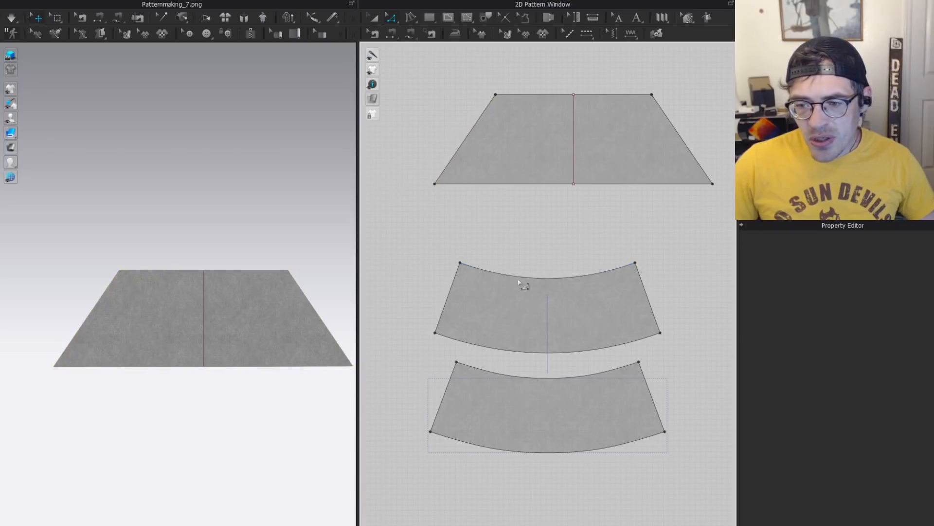
click(518, 281)
click(446, 296)
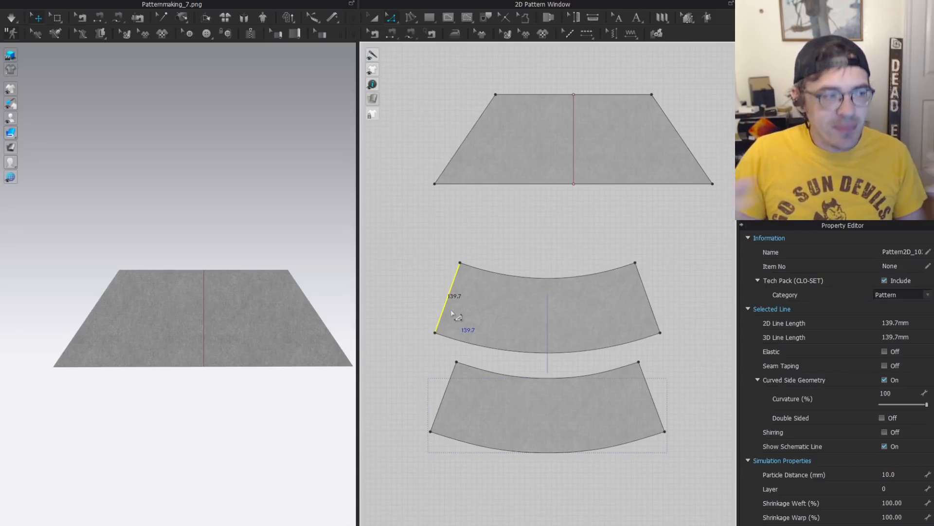
Examine the yellow tapered tube in 3D from several angles alongside its small trapezoid pattern in 2D.
key(a)
click(621, 130)
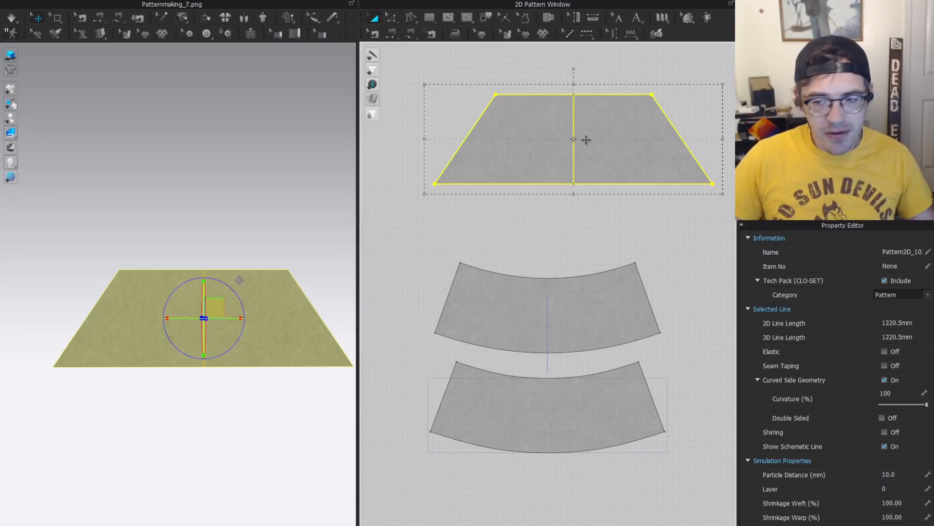
scroll(585, 276, down, 3)
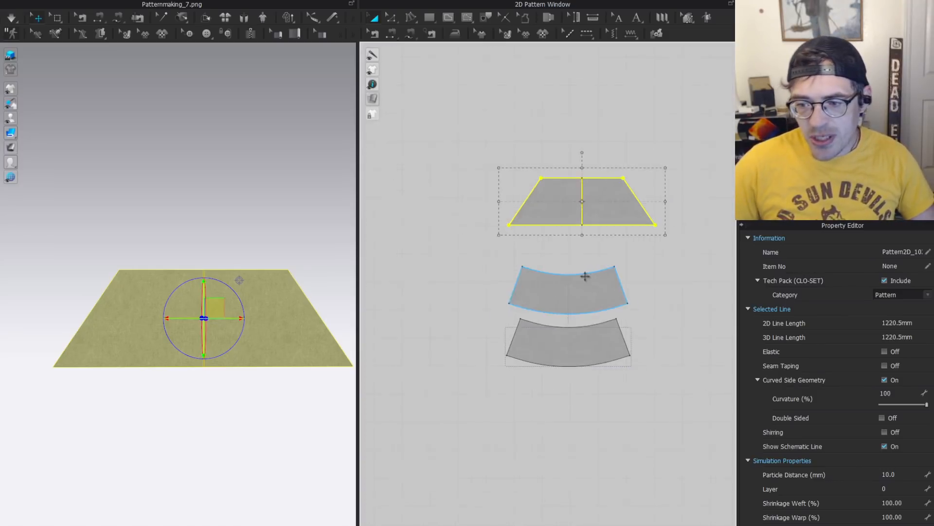
scroll(584, 276, down, 3)
scroll(241, 389, down, 3)
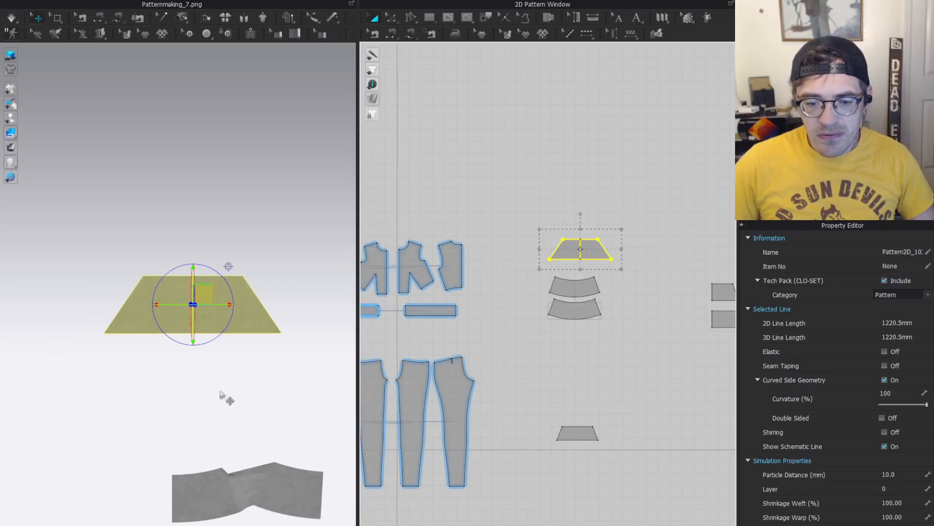
scroll(224, 397, down, 3)
middle_drag(253, 404, 265, 127)
middle_drag(224, 351, 266, 254)
scroll(150, 328, up, 6)
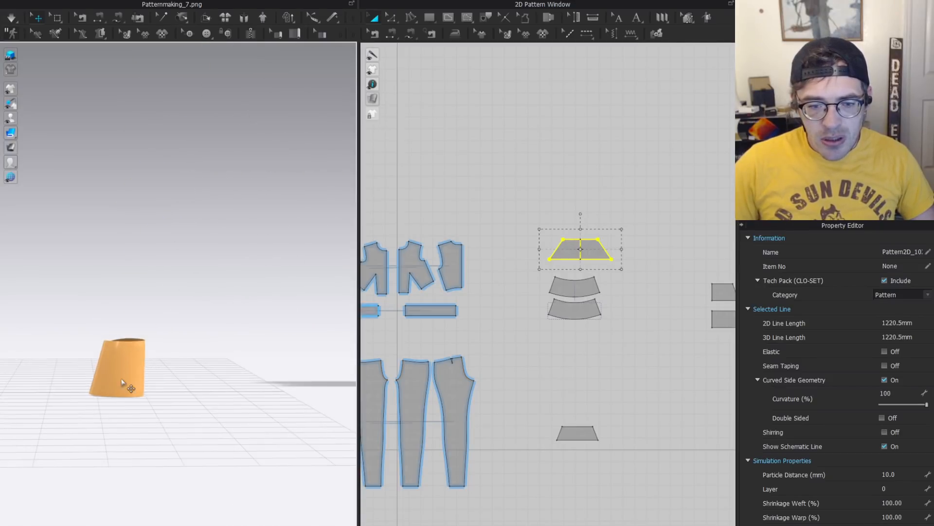
click(122, 383)
right_drag(169, 265, 173, 309)
middle_drag(172, 324, 236, 258)
scroll(249, 261, up, 5)
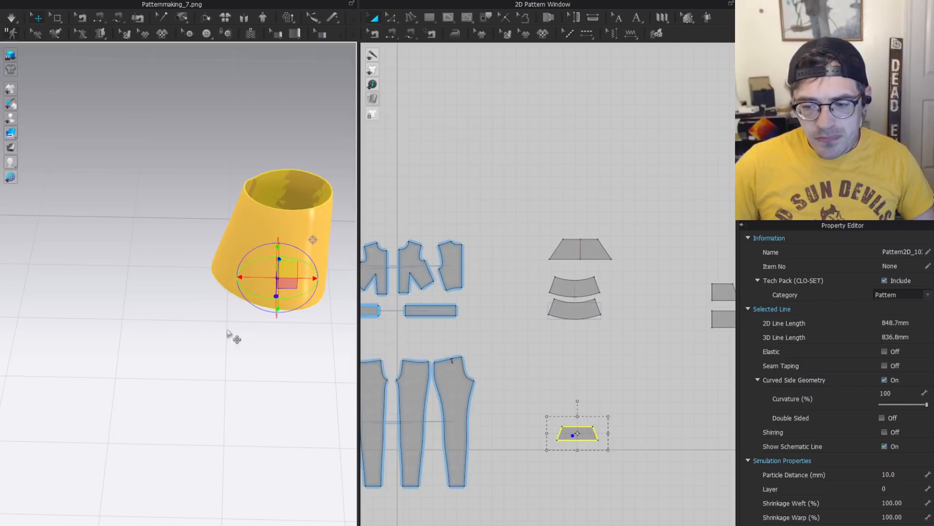
scroll(608, 423, up, 7)
middle_drag(556, 398, 611, 221)
right_drag(299, 263, 205, 241)
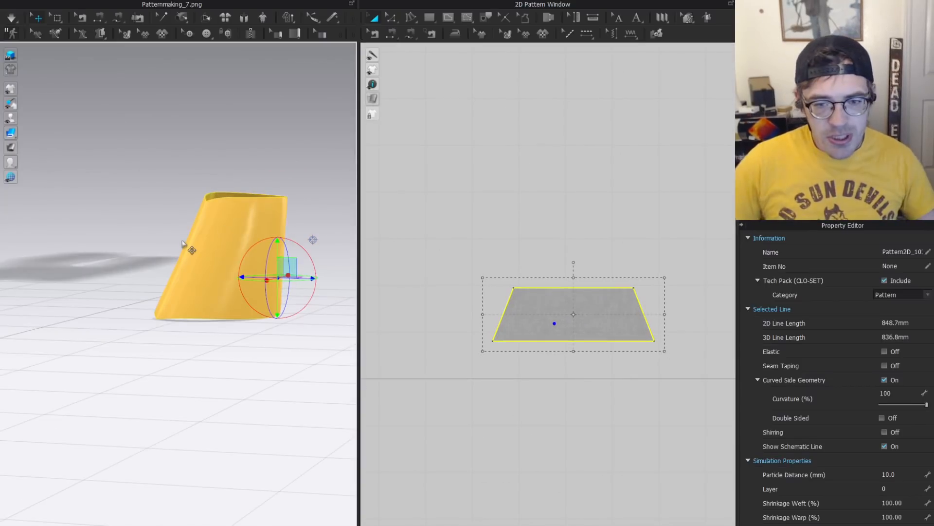
right_drag(225, 179, 30, 159)
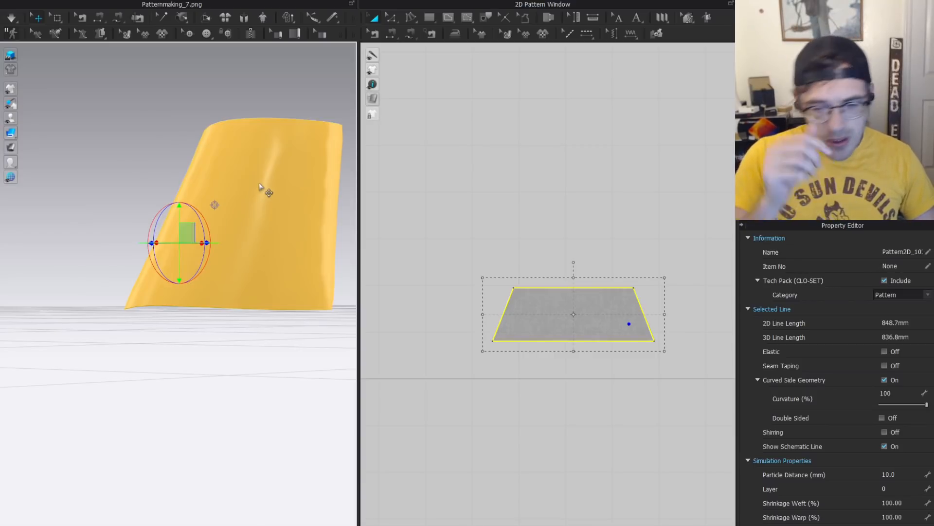
right_drag(209, 187, 189, 180)
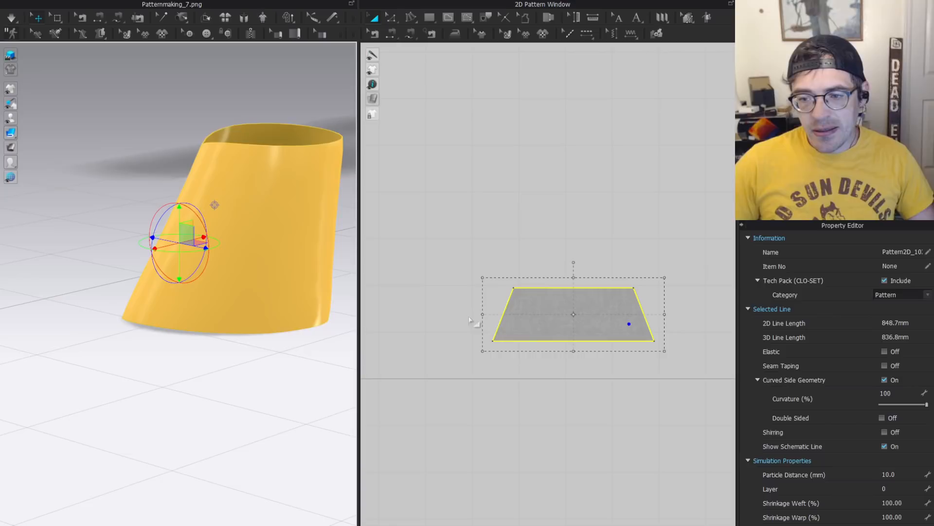
right_drag(308, 214, 289, 239)
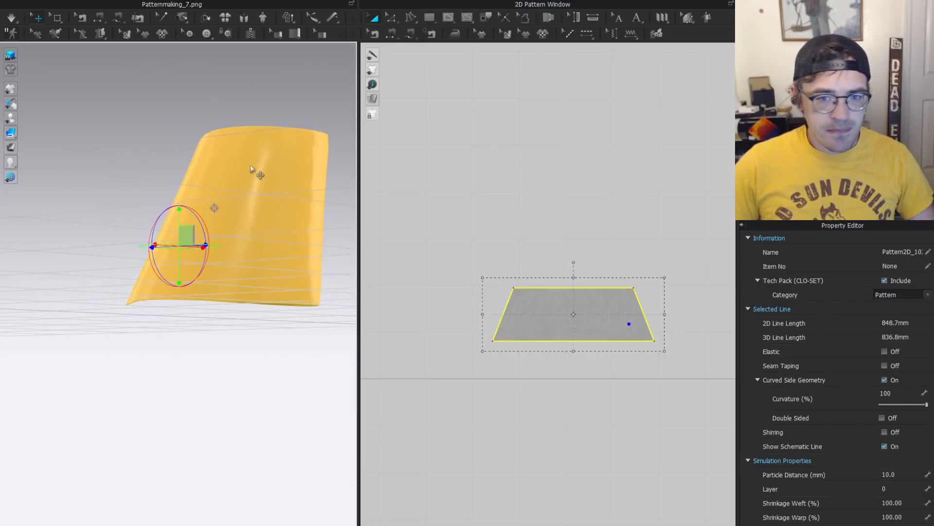
right_drag(250, 167, 261, 189)
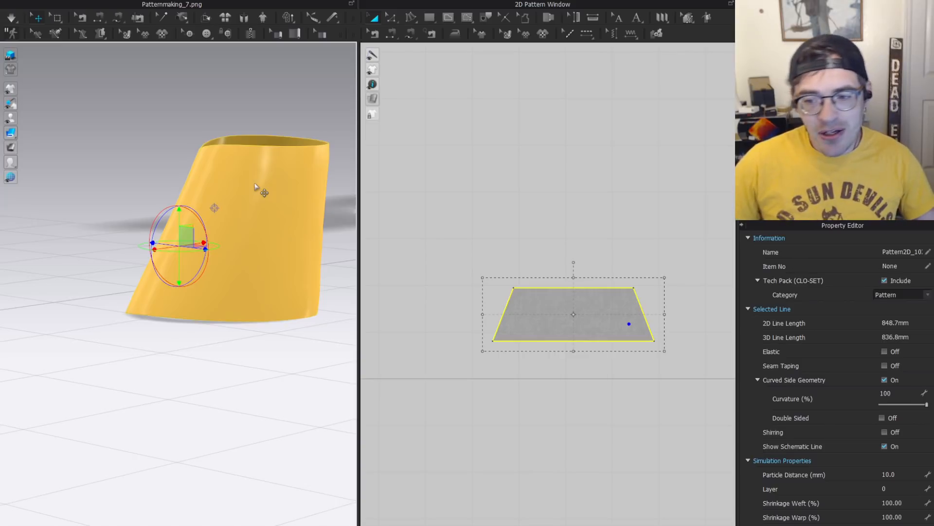
Draw a slanted internal line about 212 mm long across the tube's trapezoid pattern and bend it upward into a curve.
key(g)
click(516, 326)
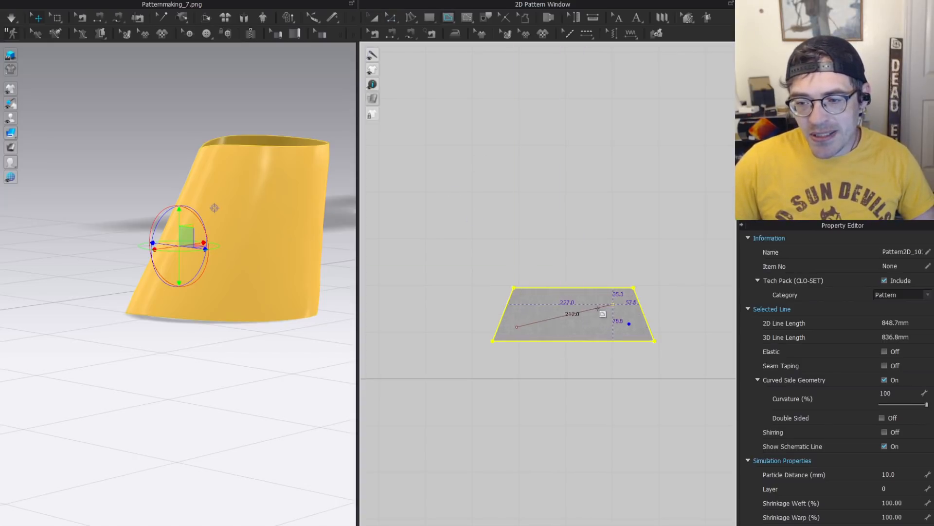
double_click(612, 304)
scroll(555, 317, up, 3)
key(x)
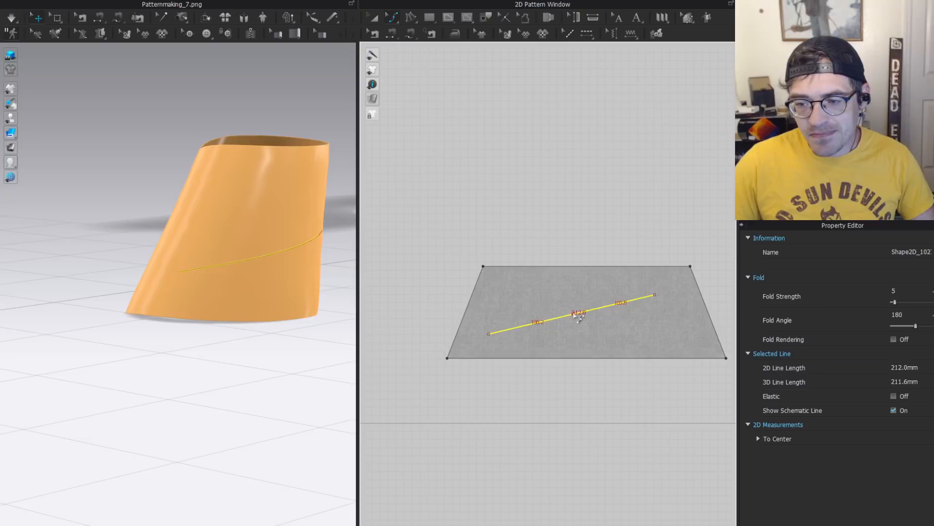
drag(574, 314, 570, 301)
Extend both ends of the curved internal line to the side edges of the trapezoid.
key(z)
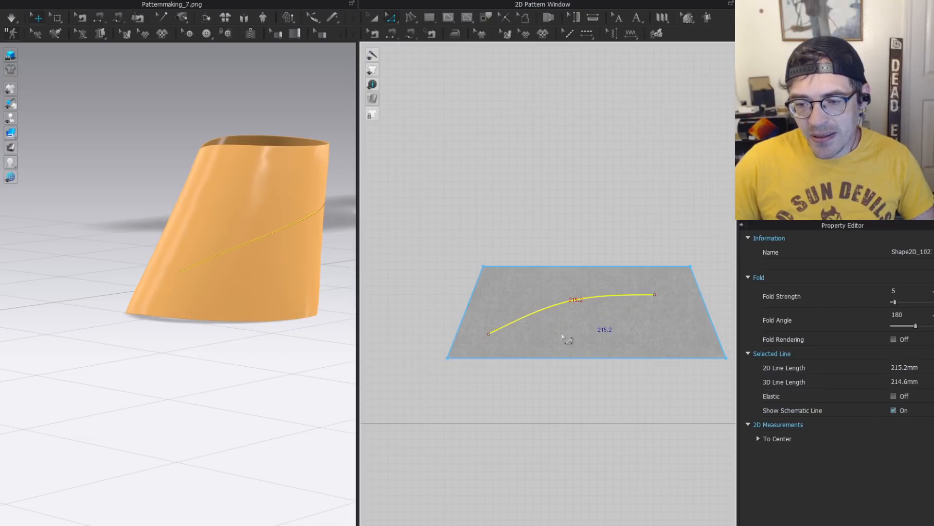
key(ctrl+e)
click(575, 300)
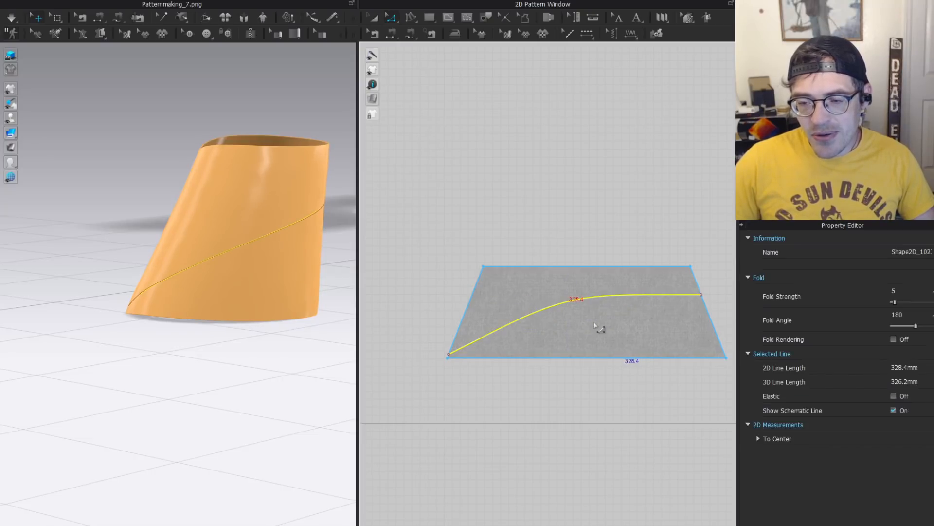
Cut and sew the trapezoid along its curved internal line, move the lower piece down from the upper one, and check the connecting seam.
key(ctrl+x)
key(a)
drag(599, 333, 605, 366)
middle_drag(612, 344, 556, 311)
key(b)
drag(399, 356, 390, 359)
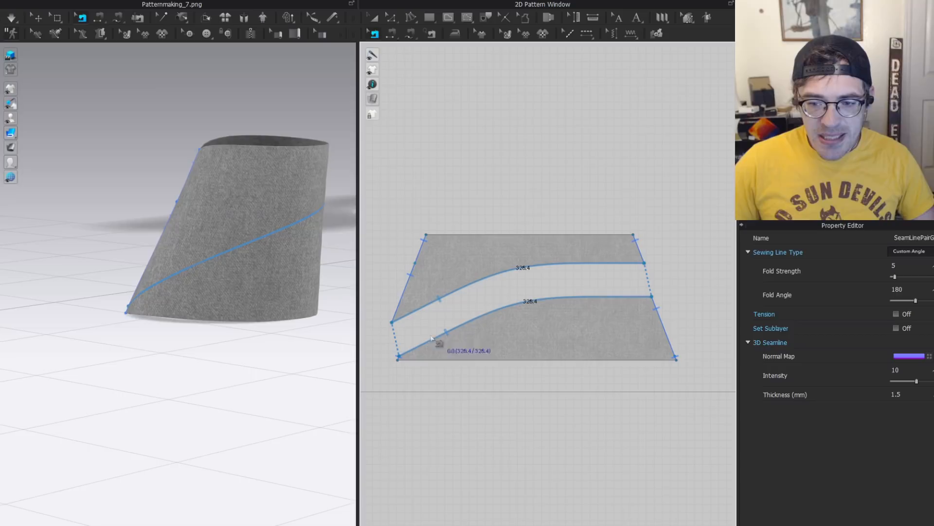
key(z)
key(b)
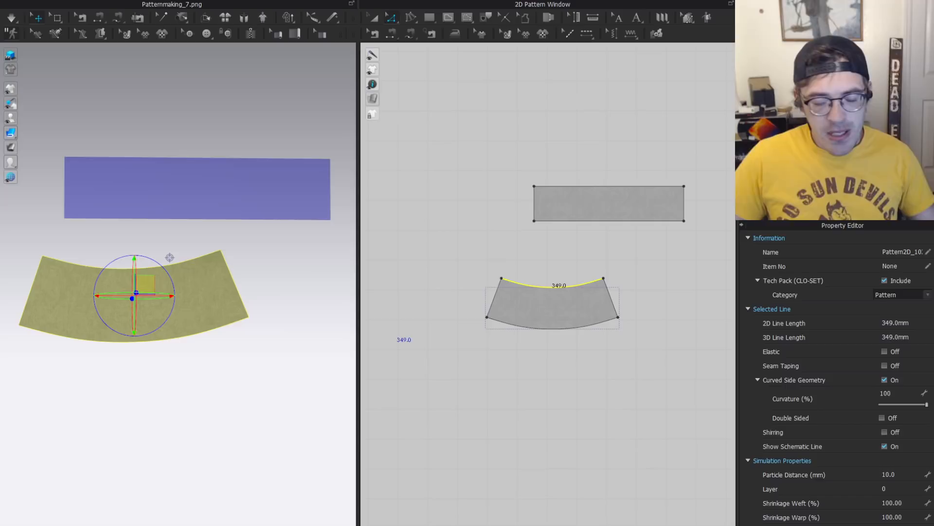
Move the curved pattern in 2D so it sits centred beneath the left part of the long rectangle.
click(584, 271)
scroll(582, 271, up, 3)
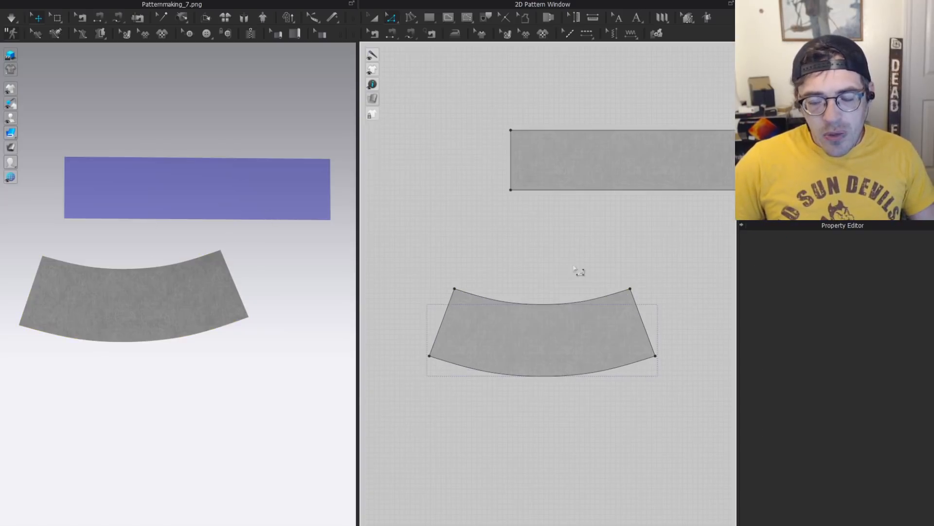
key(a)
mouse_move(553, 324)
mouse_down()
mouse_move(506, 367)
mouse_move(538, 331)
mouse_up()
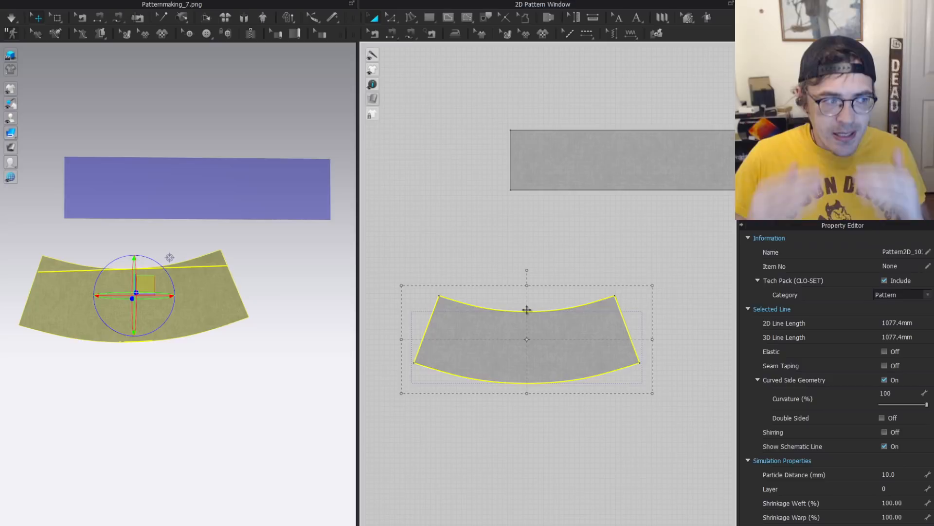
scroll(556, 280, down, 2)
click(555, 264)
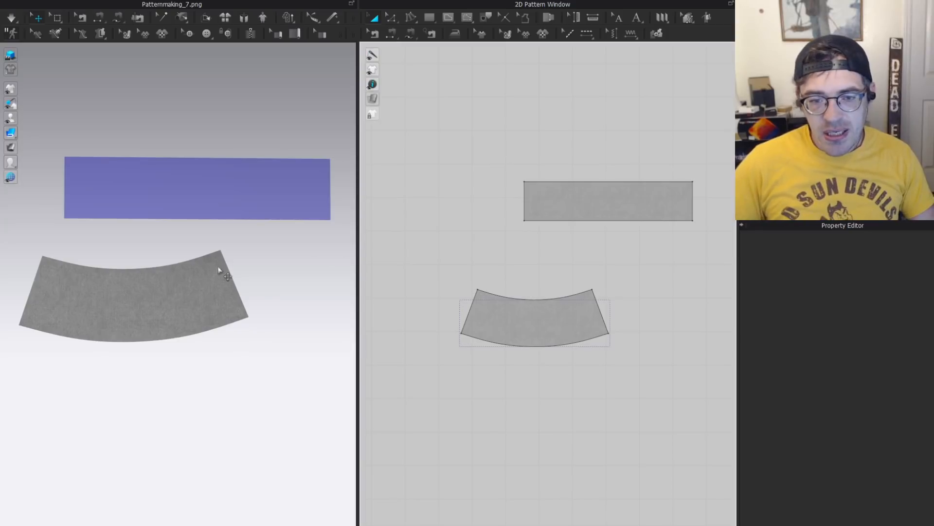
key(z)
drag(534, 317, 568, 303)
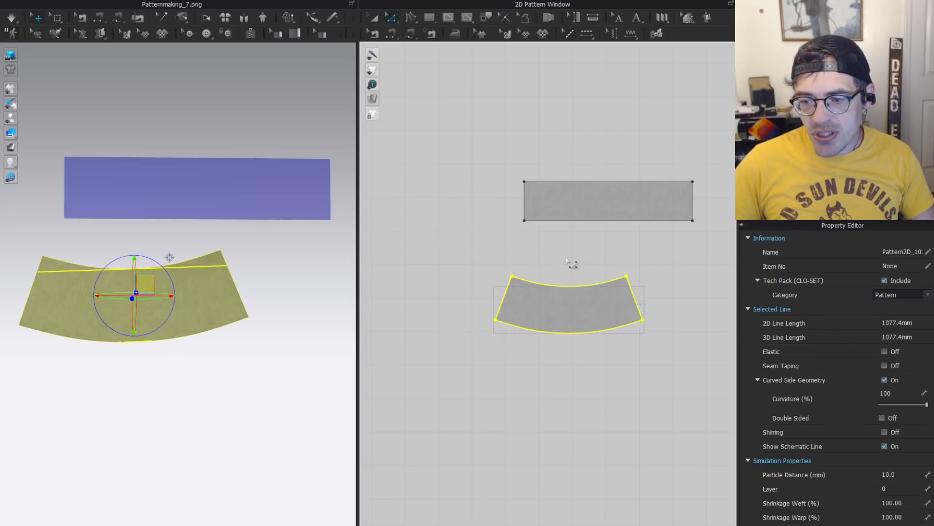
Free-sew the whole upper edge of the curved pattern to the long rectangle's lower edge, starting from the rectangle's lower-left corner.
click(571, 263)
click(512, 277)
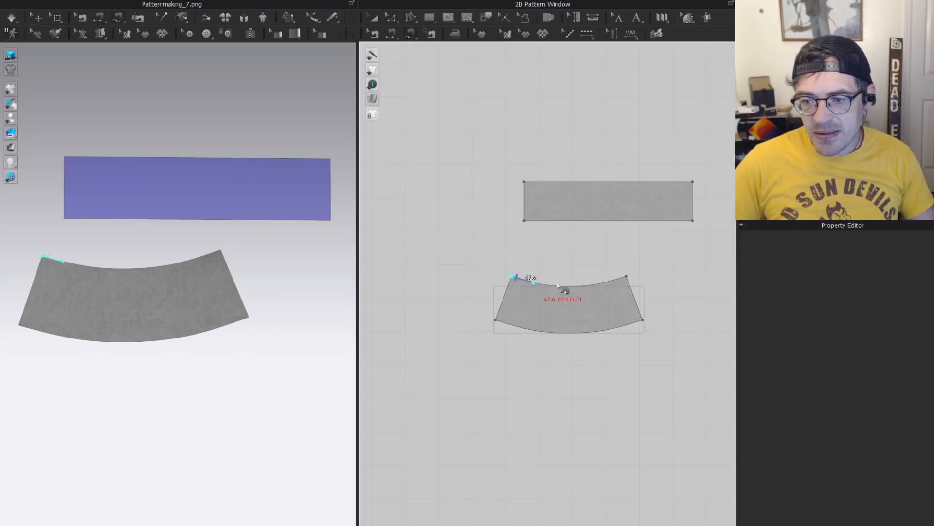
click(626, 276)
click(524, 214)
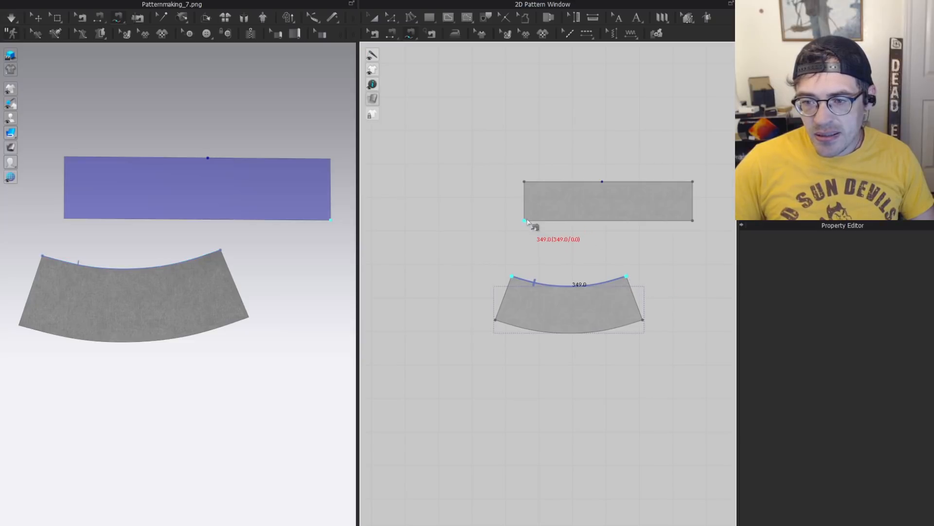
click(651, 234)
Position the curved pattern beneath the blue rectangle in 3D, turn it over to uncross the seam lines, and check the seam.
key(a)
click(177, 276)
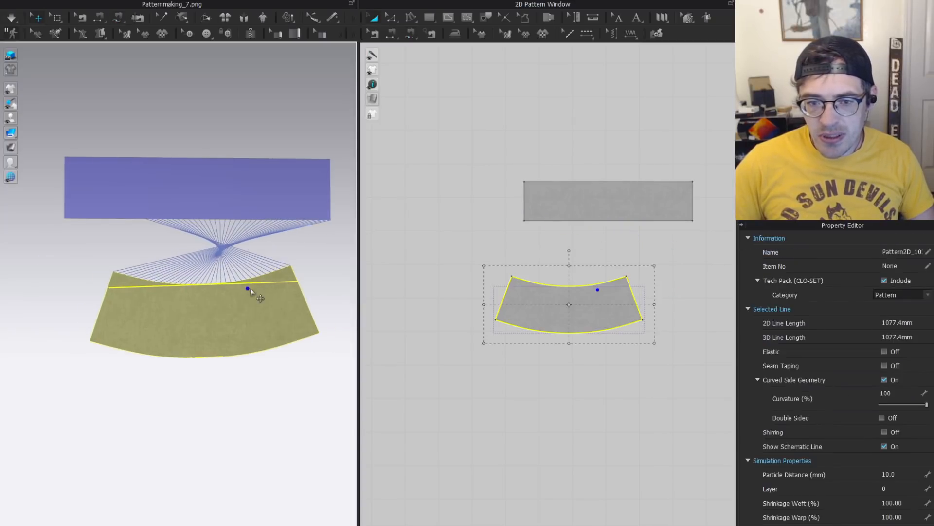
drag(216, 301, 284, 253)
drag(314, 304, 270, 313)
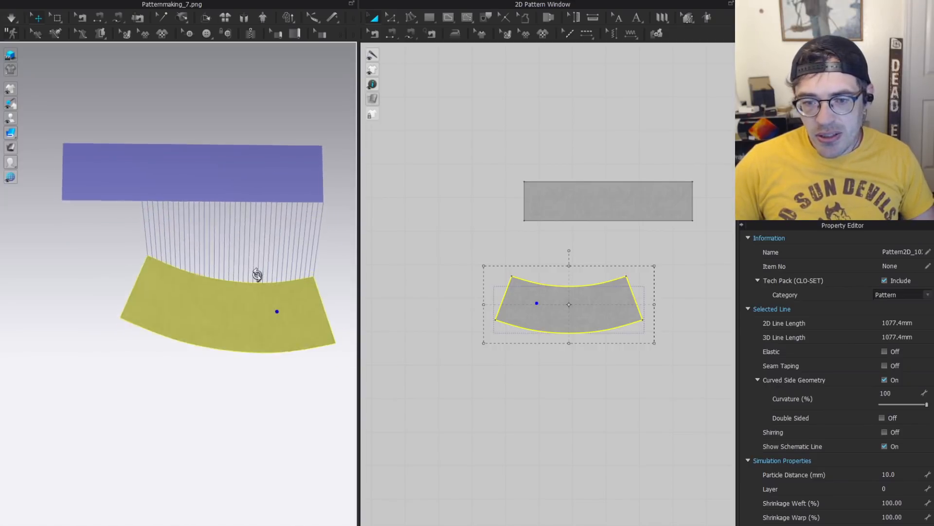
key(n)
click(632, 237)
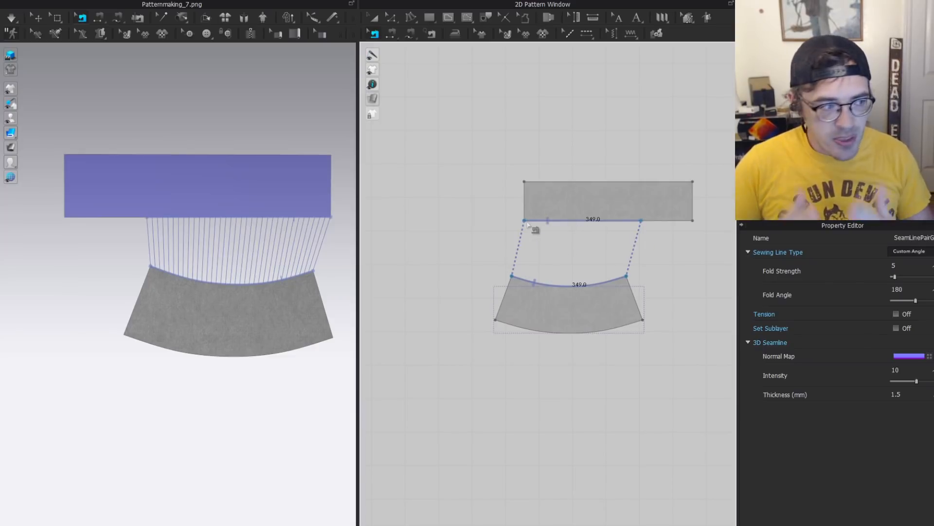
key(Escape)
Shift the curved pattern sideways in 3D, simulate the sewn pieces, and inspect the draped folds at close range.
right_drag(207, 305, 297, 313)
key(q)
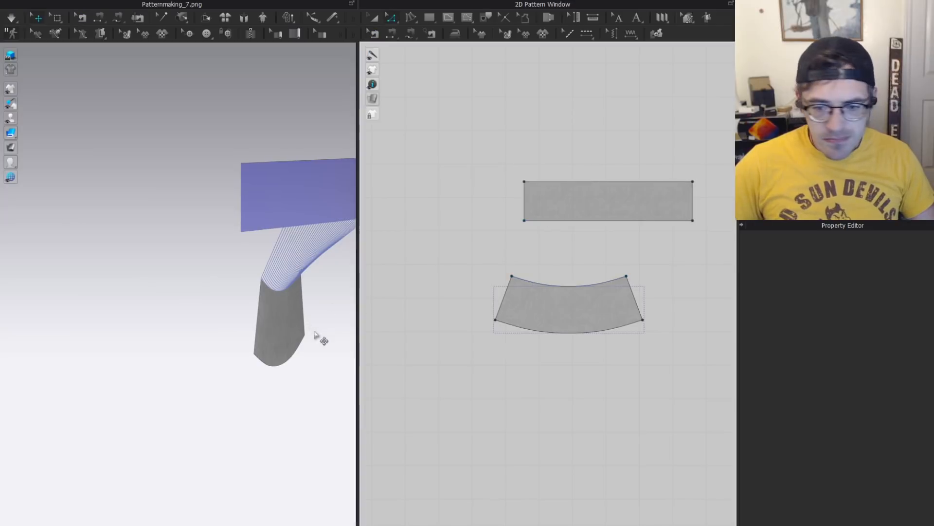
drag(269, 309, 353, 287)
key(space)
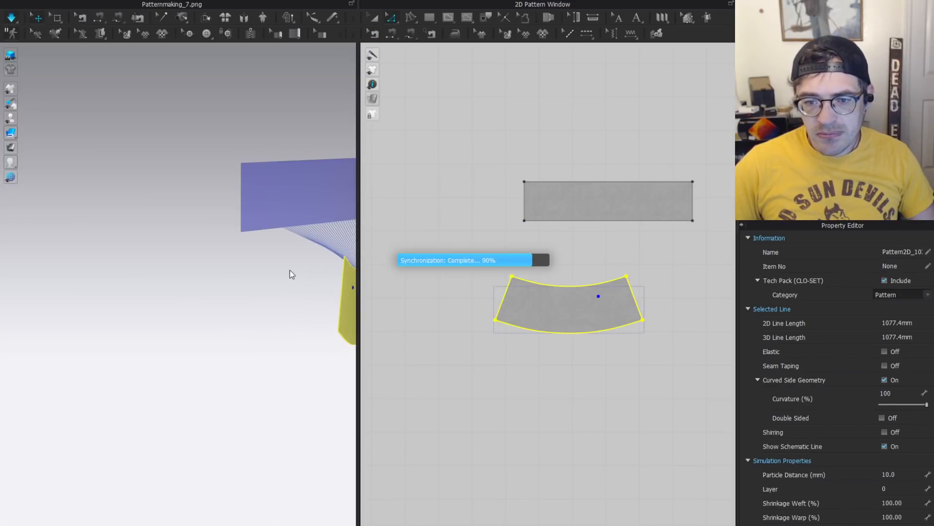
right_drag(281, 267, 213, 241)
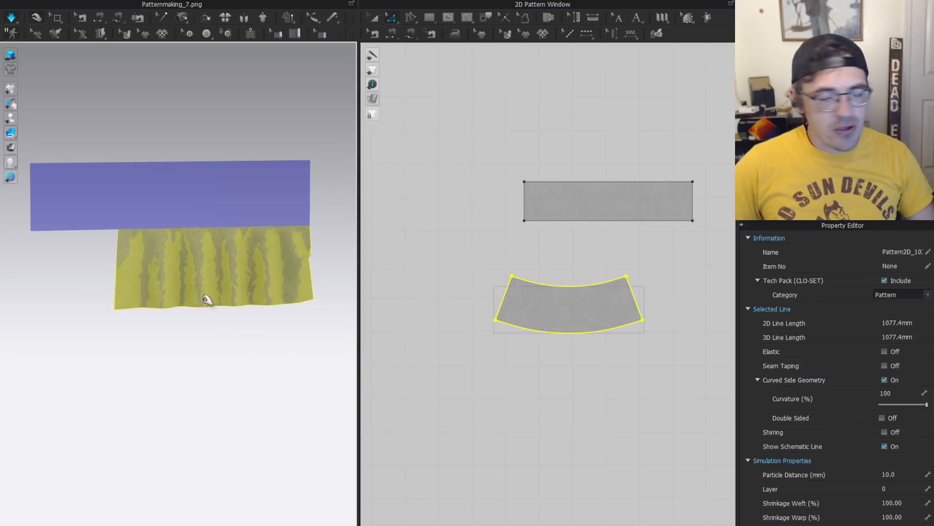
right_drag(263, 341, 219, 316)
right_drag(211, 286, 240, 250)
scroll(240, 250, up, 3)
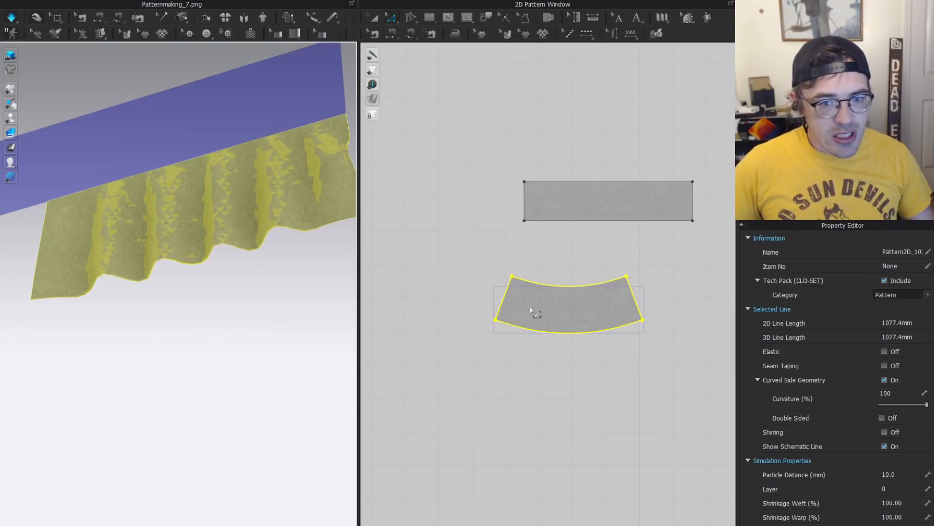
Draw a rectangle about 470 mm wide below the curved pattern and adjust its position.
scroll(544, 351, up, 3)
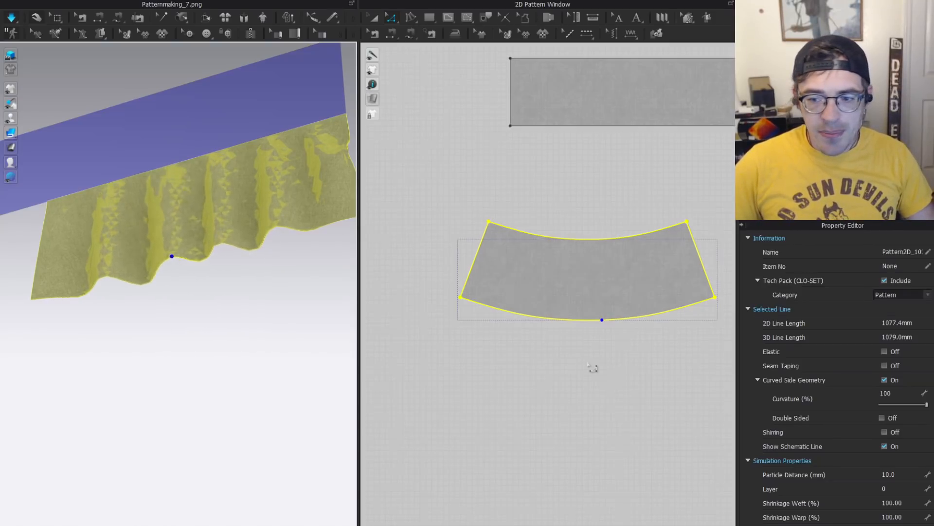
click(594, 371)
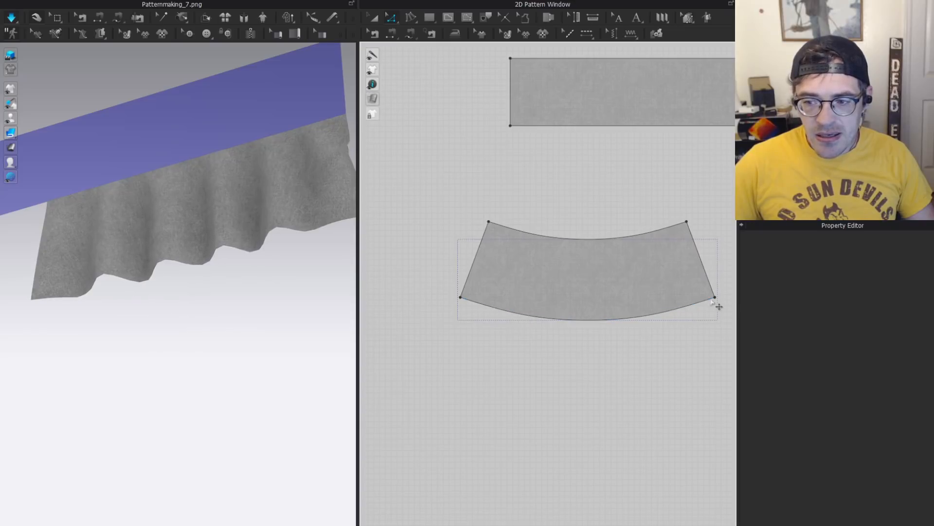
scroll(579, 299, down, 3)
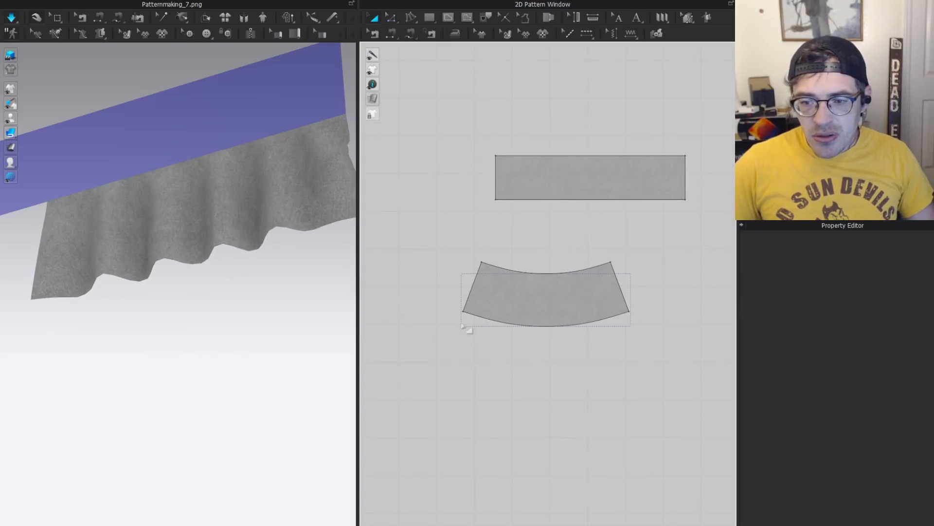
key(s)
mouse_move(466, 336)
mouse_down()
mouse_move(620, 380)
mouse_move(644, 373)
mouse_up()
key(z)
click(539, 360)
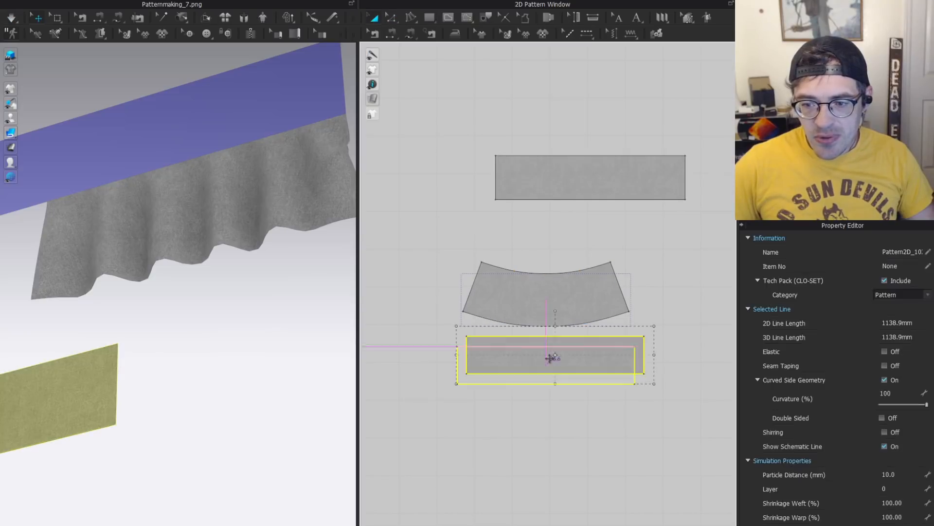
Compare the new rectangle's upper edge length with the curved pattern's lower edge, and move the rectangle farther down.
click(528, 336)
key(a)
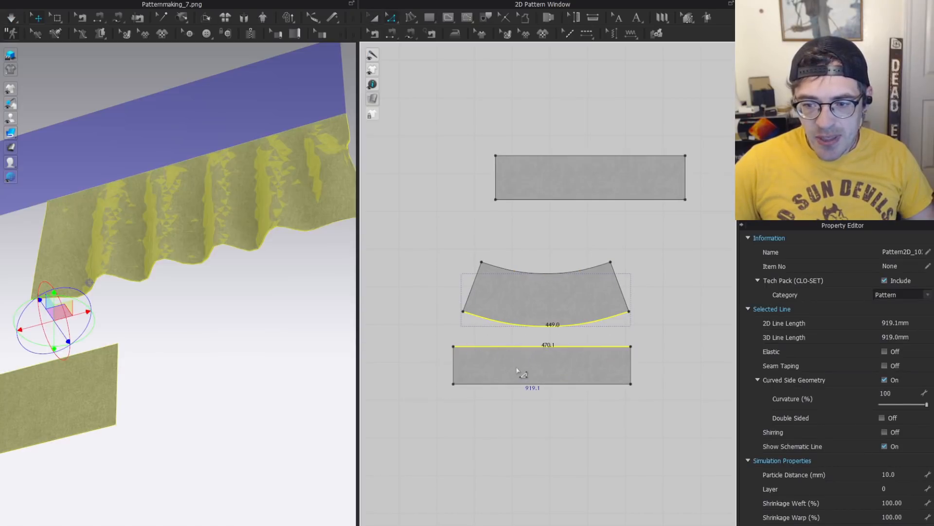
click(534, 263)
click(544, 369)
drag(544, 370, 567, 378)
Try the new rectangle directly beneath the long rectangle, overlapping the curved pattern, and move it back below.
key(n)
click(604, 200)
click(578, 270)
key(a)
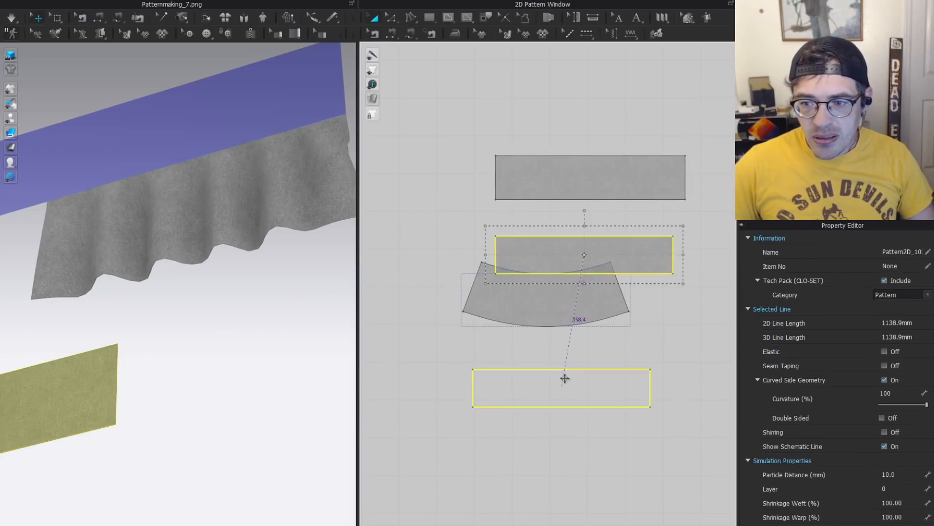
Check the new rectangle's upper edge and inspect the seam joining the curved pattern's upper edge to the long rectangle.
key(n)
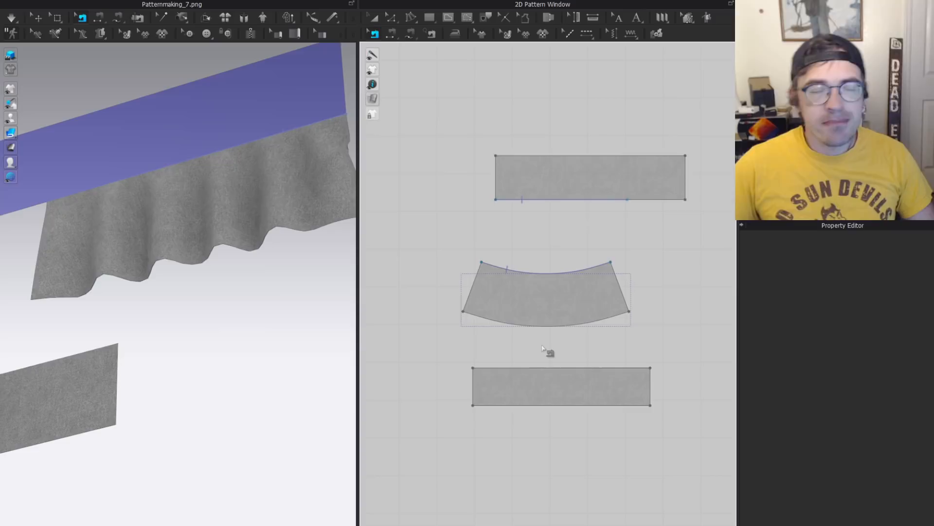
key(z)
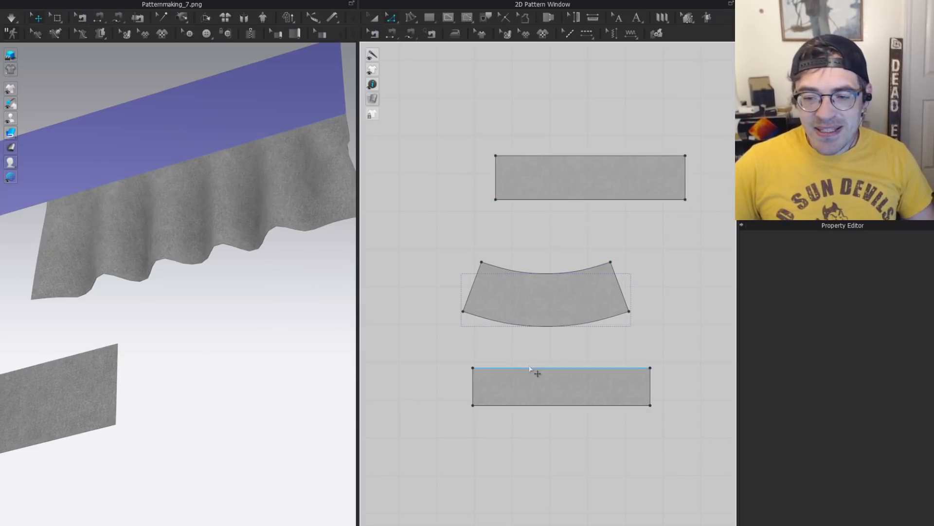
click(538, 368)
shift+click(560, 200)
click(600, 200)
key(b)
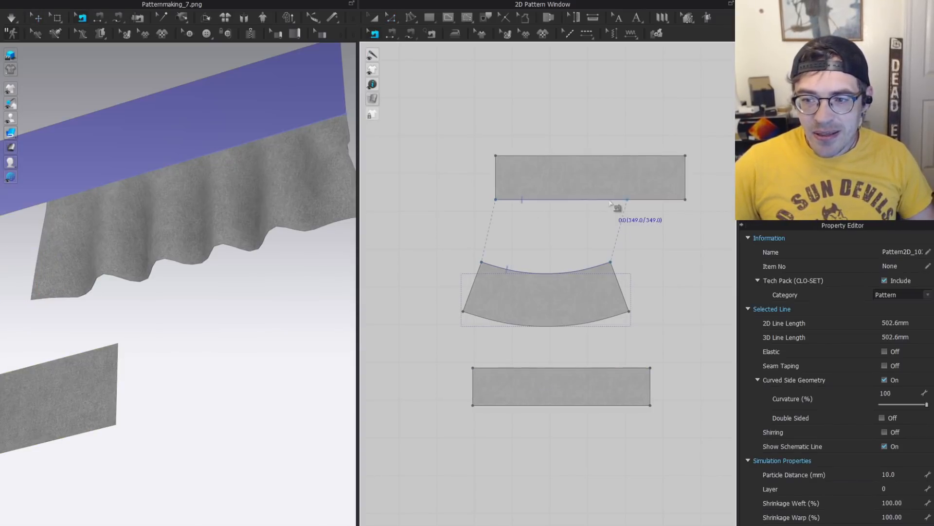
click(623, 200)
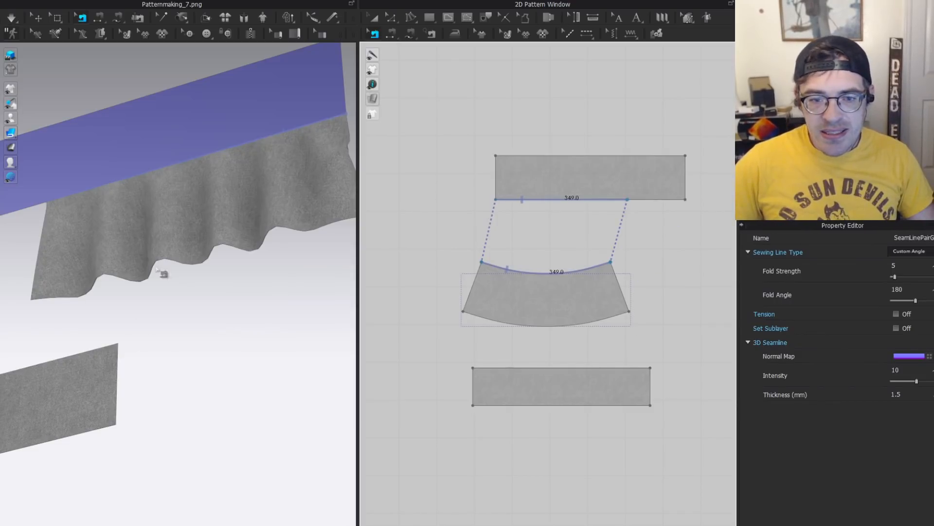
scroll(213, 386, down, 2)
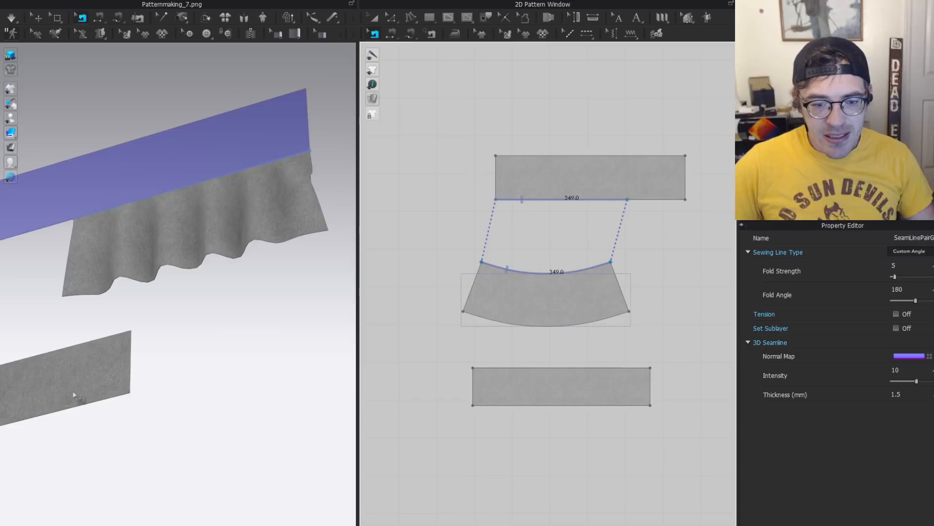
Compare the lower edge lengths of the new rectangle and the curved pattern.
key(z)
click(584, 405)
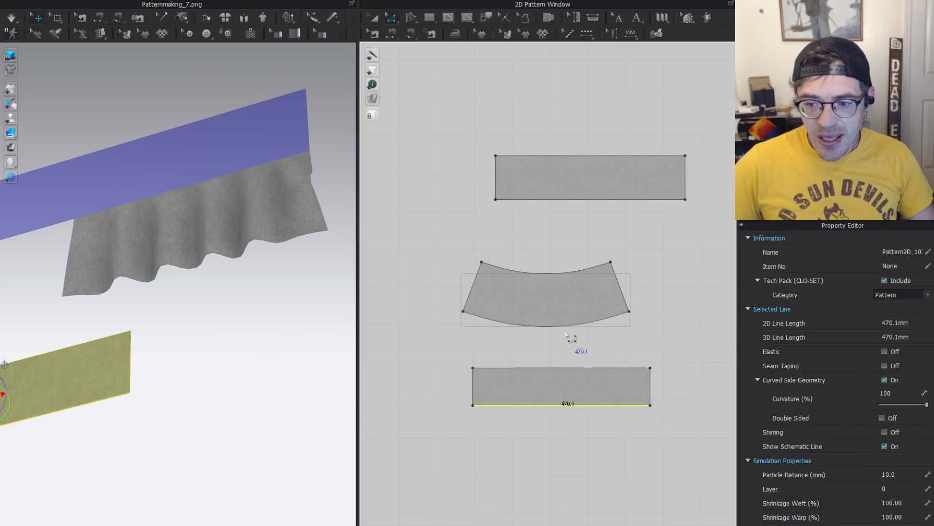
shift+click(564, 325)
click(589, 354)
scroll(589, 354, down, 2)
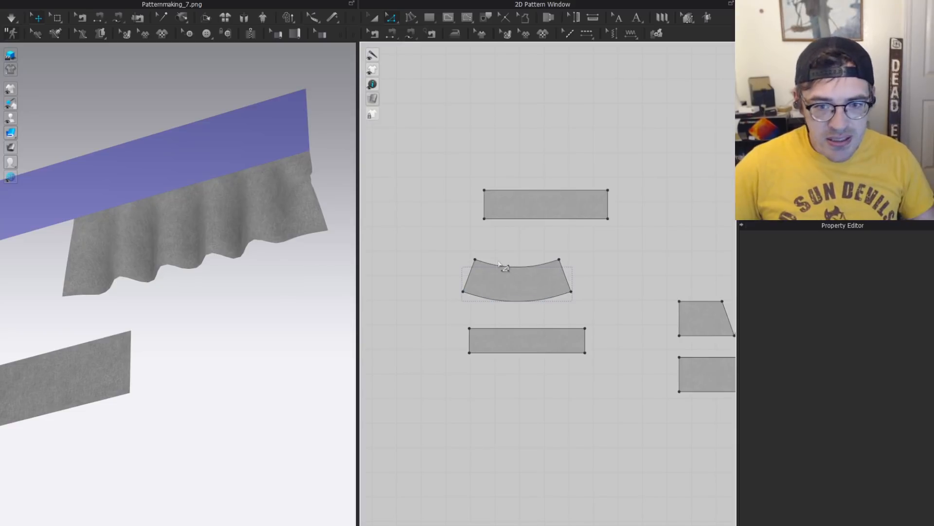
Examine the draped curved pattern beneath the blue rectangle in 3D from the side and the front.
click(203, 194)
right_drag(140, 219, 83, 221)
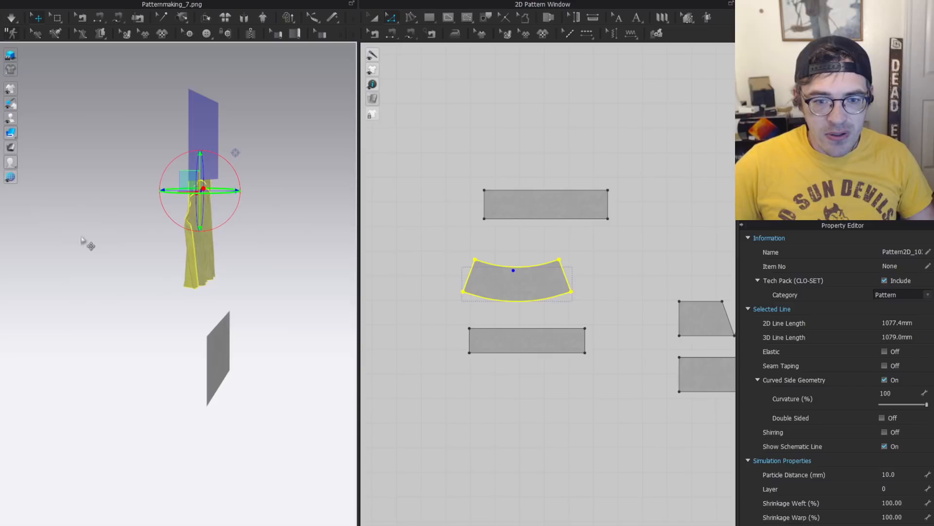
right_drag(155, 223, 162, 220)
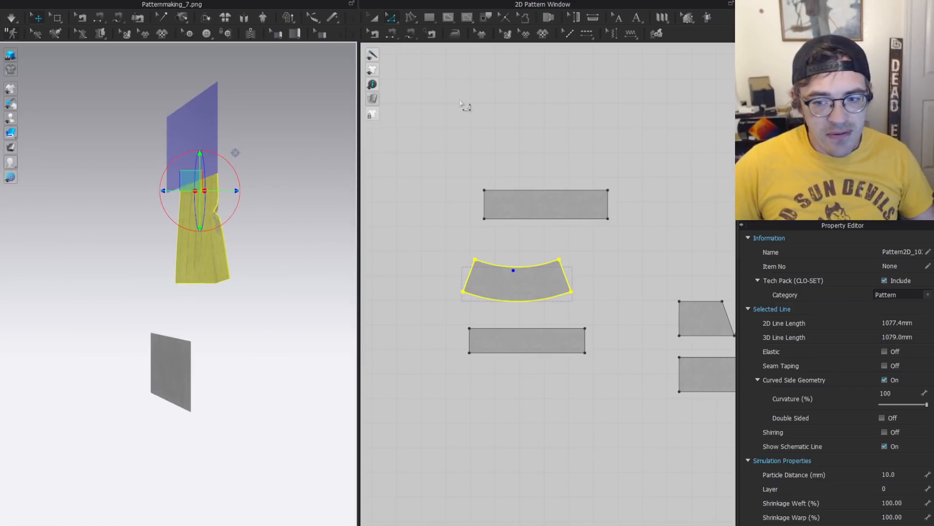
scroll(418, 291, up, 3)
right_drag(177, 194, 254, 212)
middle_drag(254, 213, 242, 261)
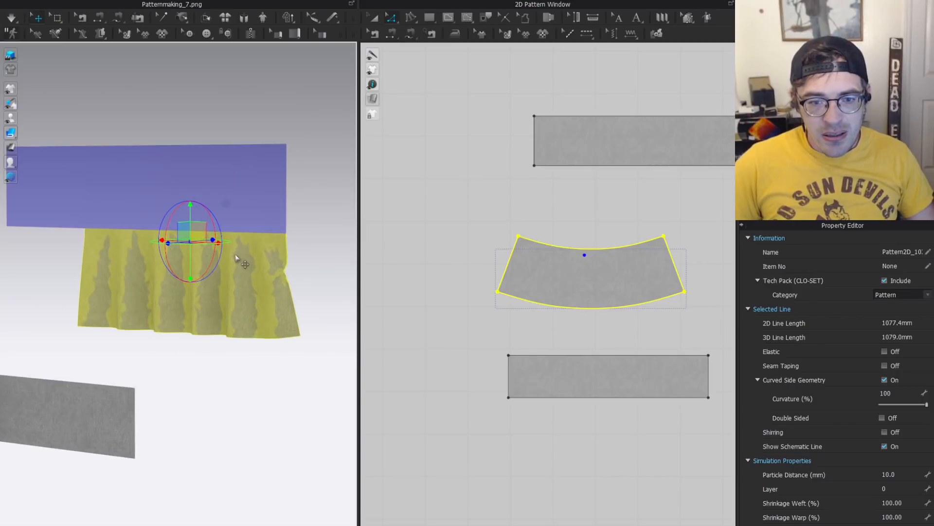
right_drag(241, 261, 275, 259)
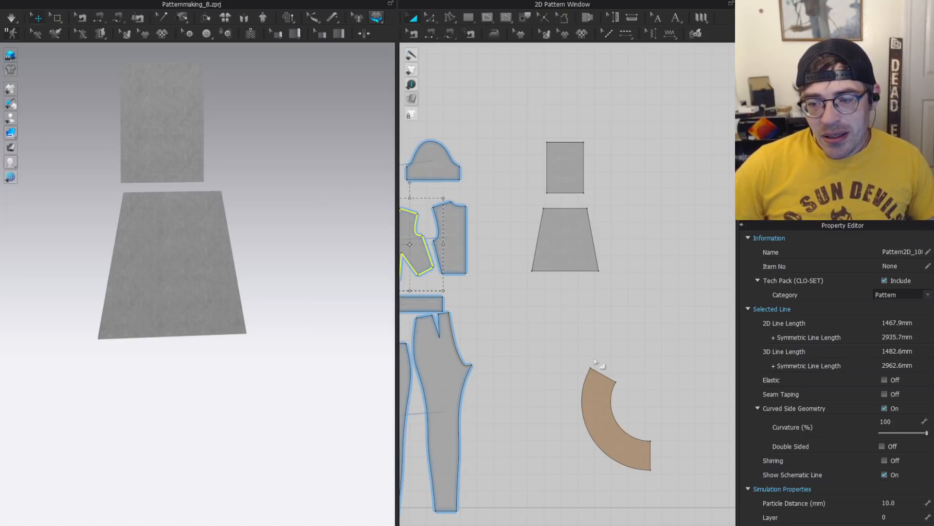
Duplicate the trapezoid pattern below the upright rectangle and place the copy to its right.
click(208, 226)
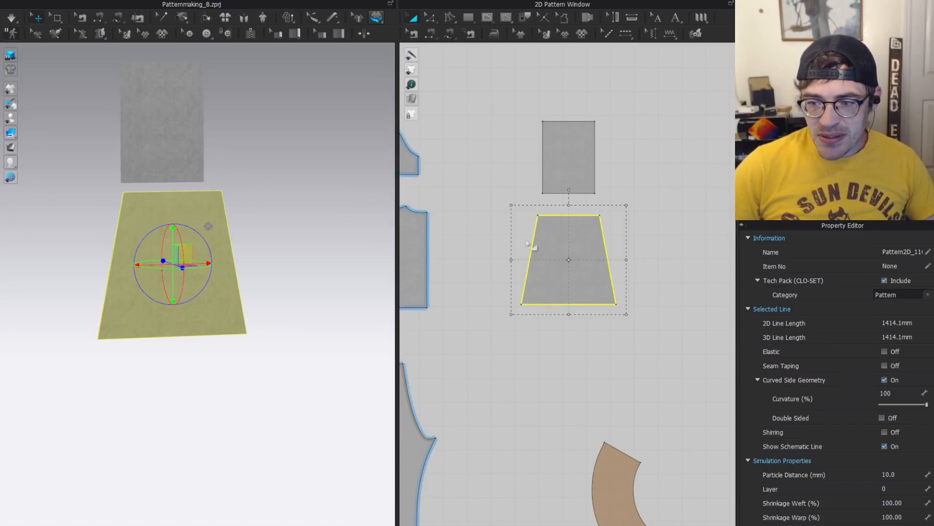
middle_drag(629, 278, 605, 269)
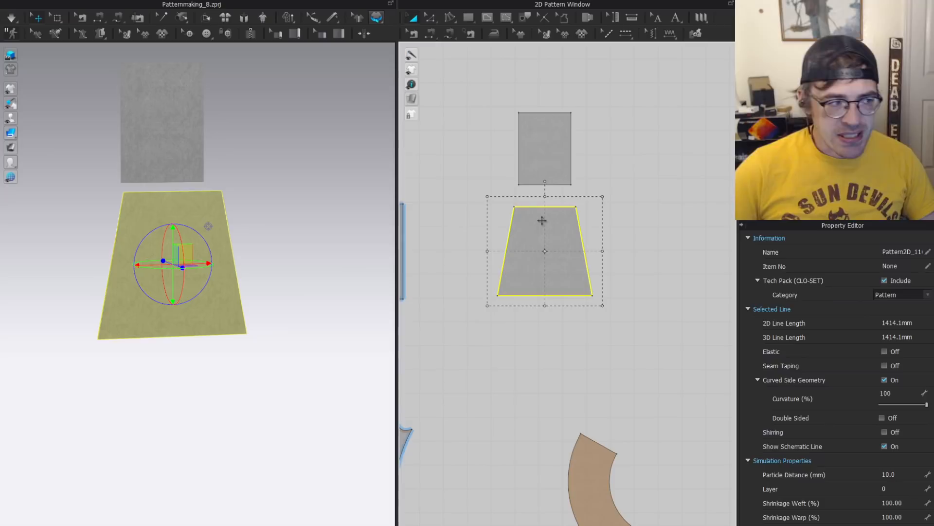
drag(572, 242, 669, 257)
scroll(584, 313, up, 4)
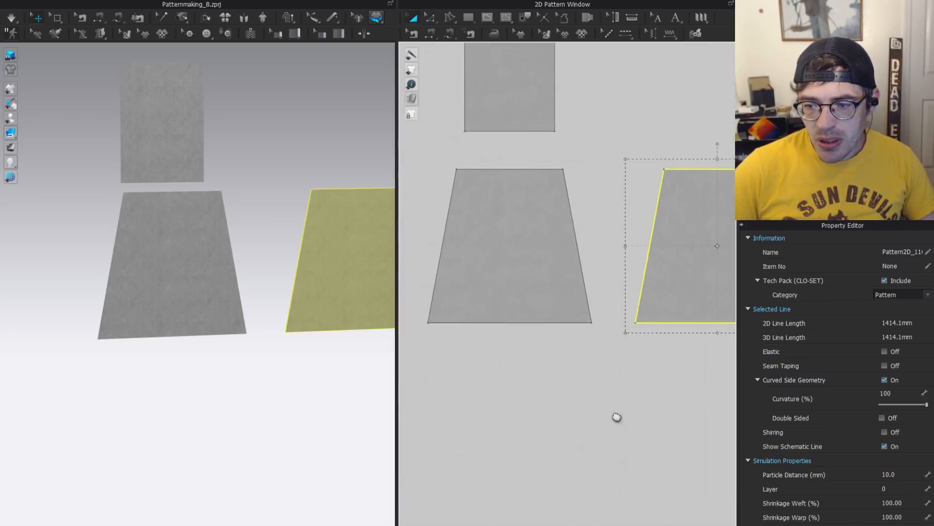
Examine the sewn curved pattern in 3D and find its flat shape among the 2D patterns.
middle_drag(617, 417, 645, 468)
scroll(518, 340, down, 2)
middle_drag(569, 389, 535, 172)
key(z)
scroll(551, 302, down, 1)
scroll(454, 429, down, 3)
scroll(290, 390, down, 3)
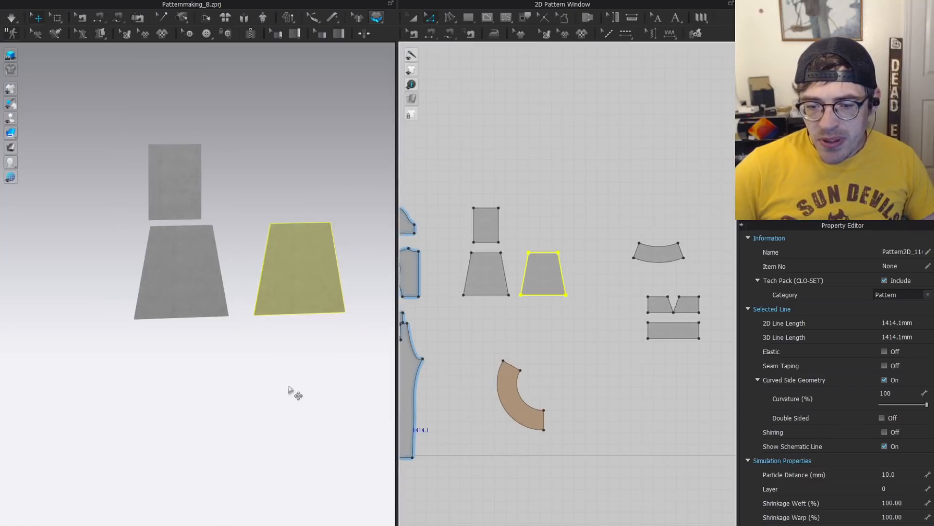
scroll(289, 389, down, 3)
middle_drag(92, 510, 156, 323)
scroll(153, 325, up, 5)
middle_drag(88, 381, 240, 289)
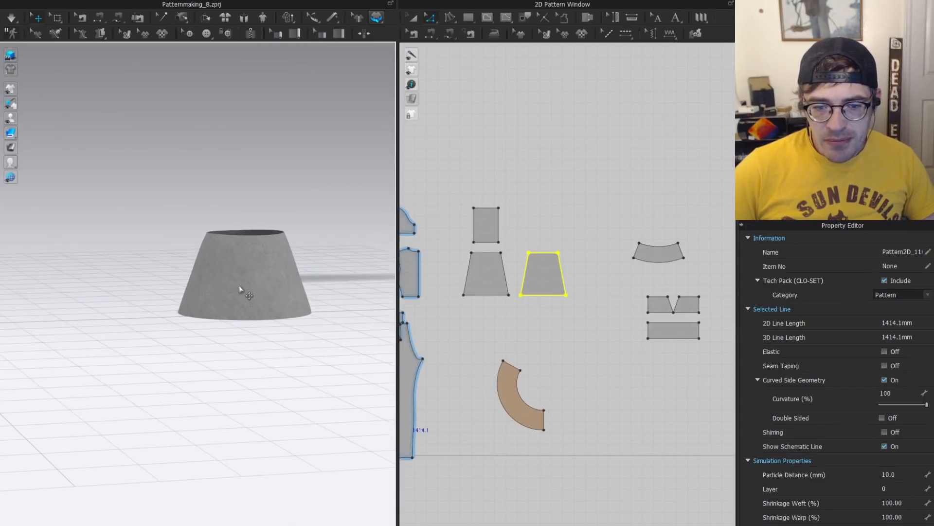
click(239, 290)
scroll(584, 223, up, 5)
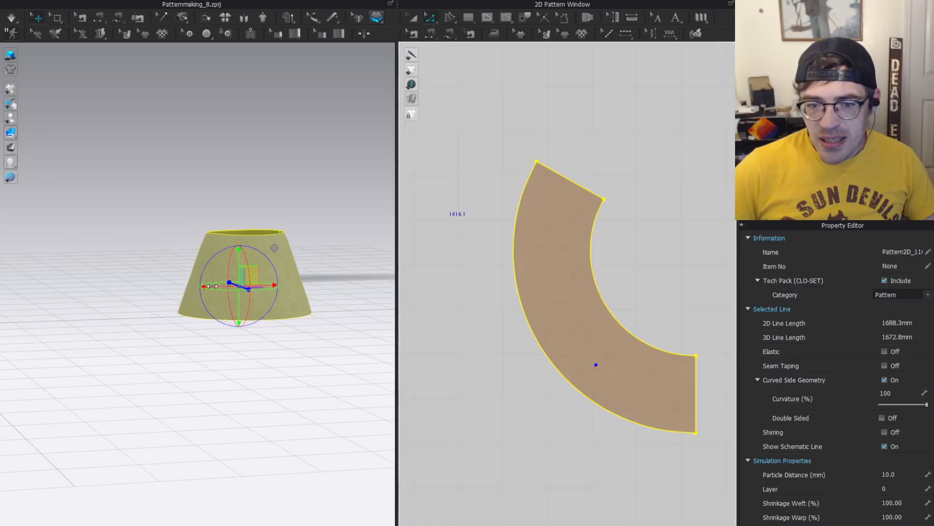
right_drag(294, 278, 281, 277)
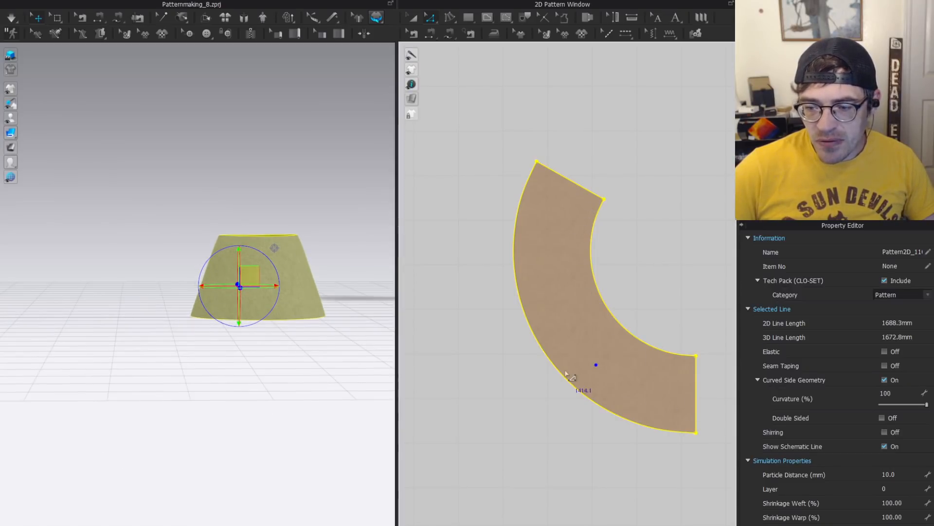
Move the copied trapezoid toward the original until their adjacent lower corners meet.
scroll(620, 225, down, 6)
middle_drag(648, 207, 629, 374)
scroll(596, 276, up, 4)
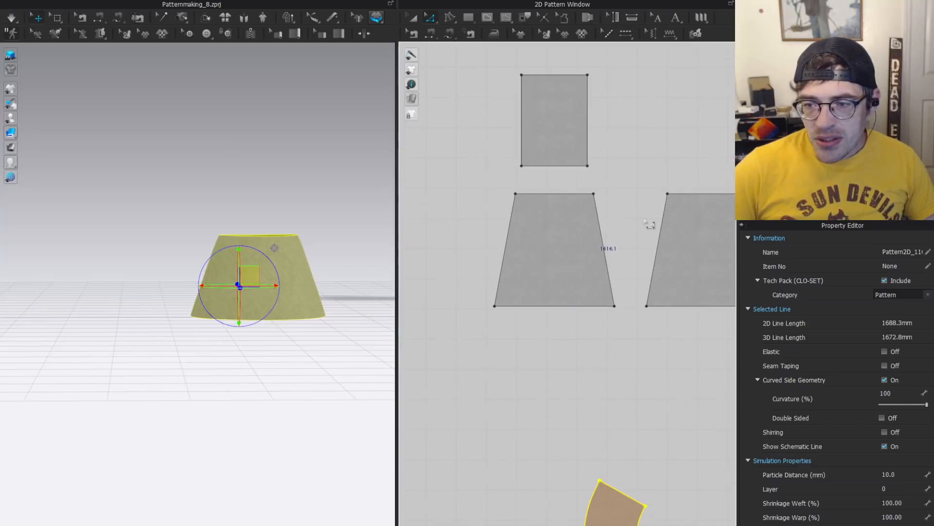
middle_drag(583, 260, 527, 259)
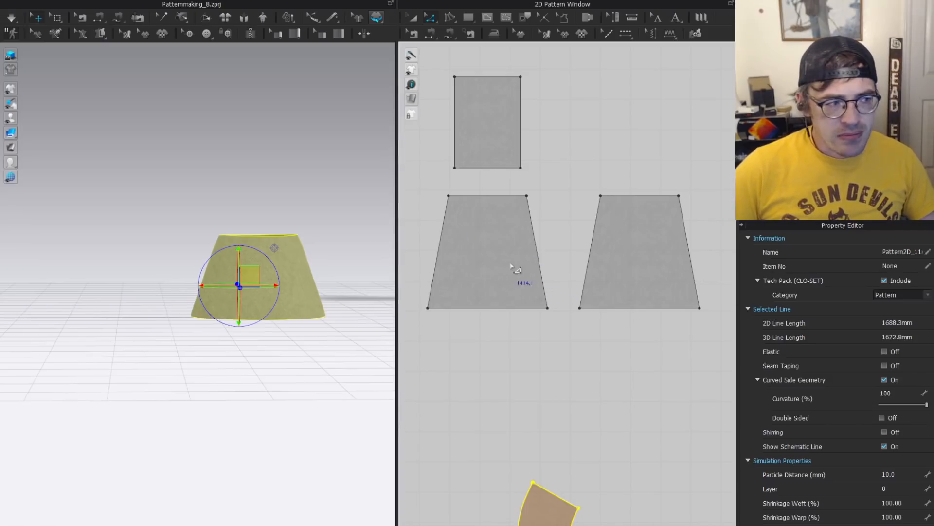
key(a)
click(604, 258)
drag(604, 258, 598, 258)
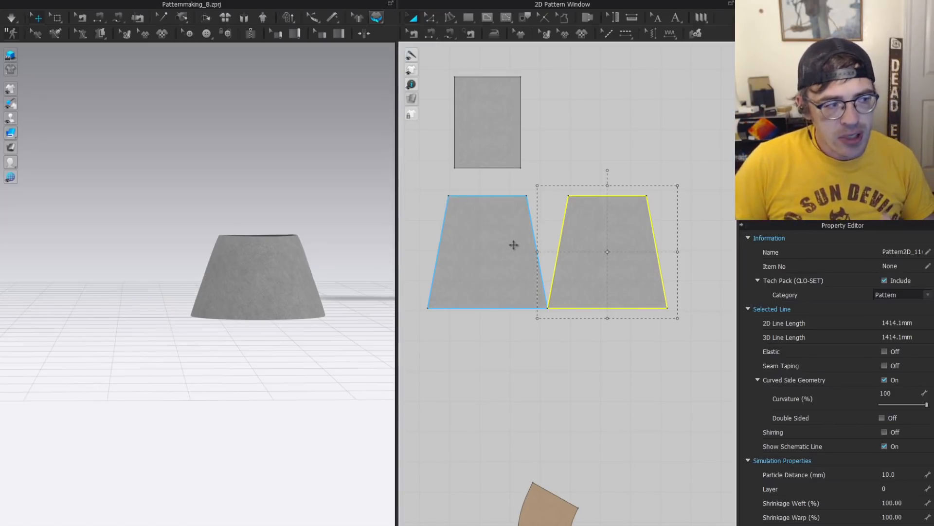
Curve the lower edges of both trapezoids slightly outward.
key(v)
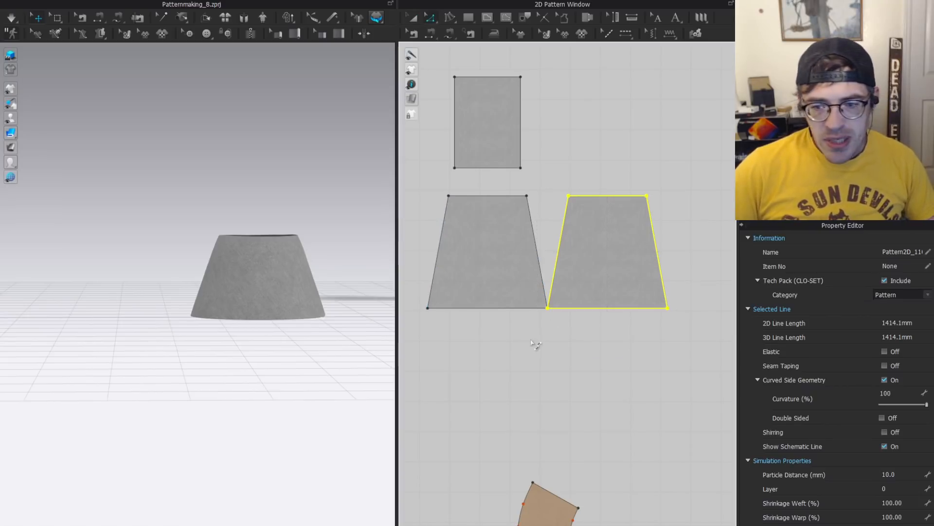
click(530, 340)
drag(494, 309, 479, 318)
mouse_move(616, 307)
mouse_down()
mouse_move(619, 317)
mouse_move(612, 314)
mouse_up()
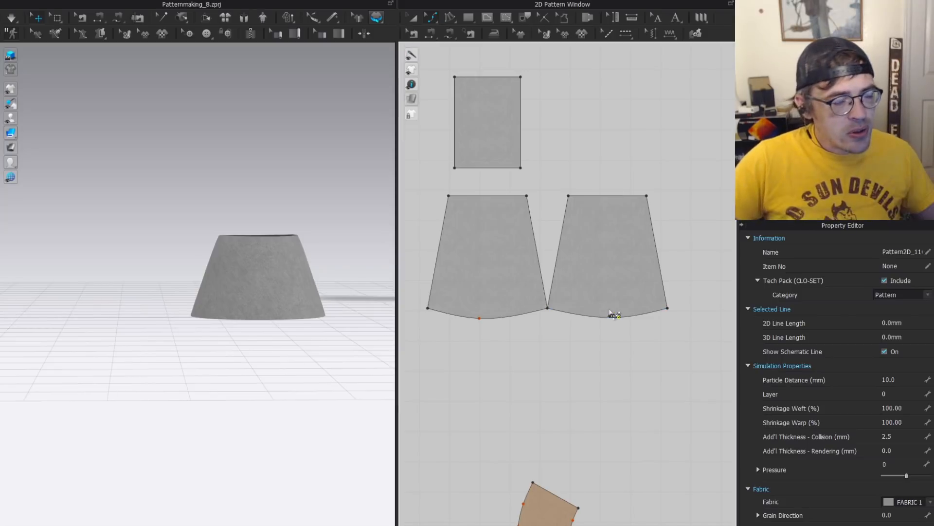
Curve the upper edges of both trapezoids slightly inward, roughly matching the curve of their lower edges.
scroll(494, 203, up, 2)
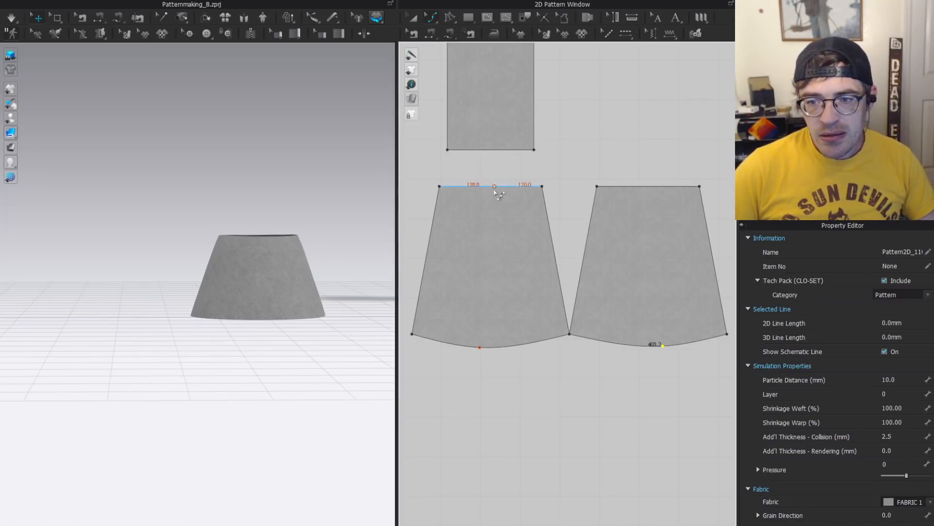
click(494, 193)
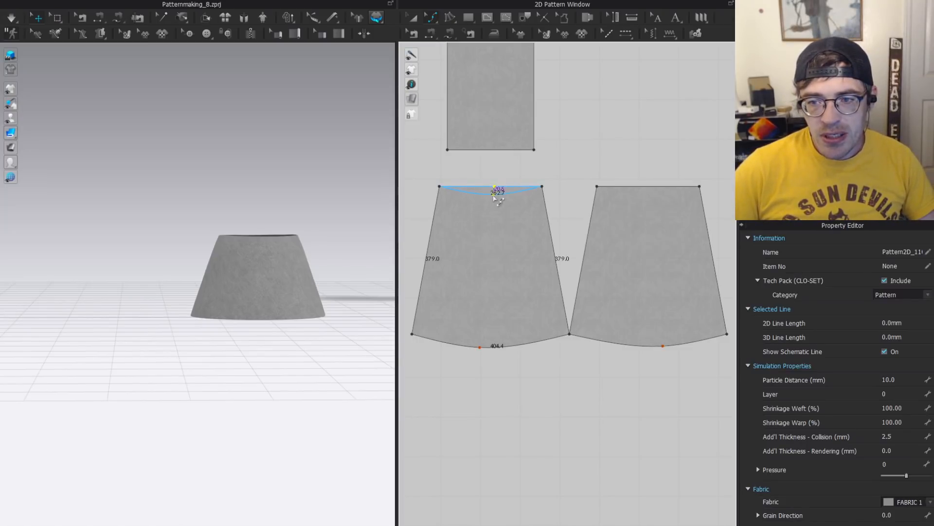
click(656, 194)
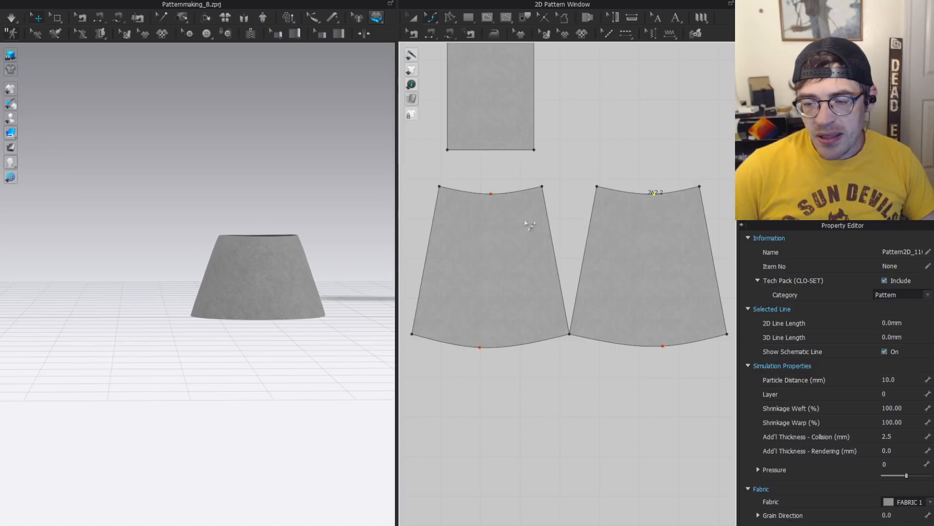
Examine the upper inner corner of the first trapezoid, where its curved edge meets the slanted side.
scroll(535, 214, up, 2)
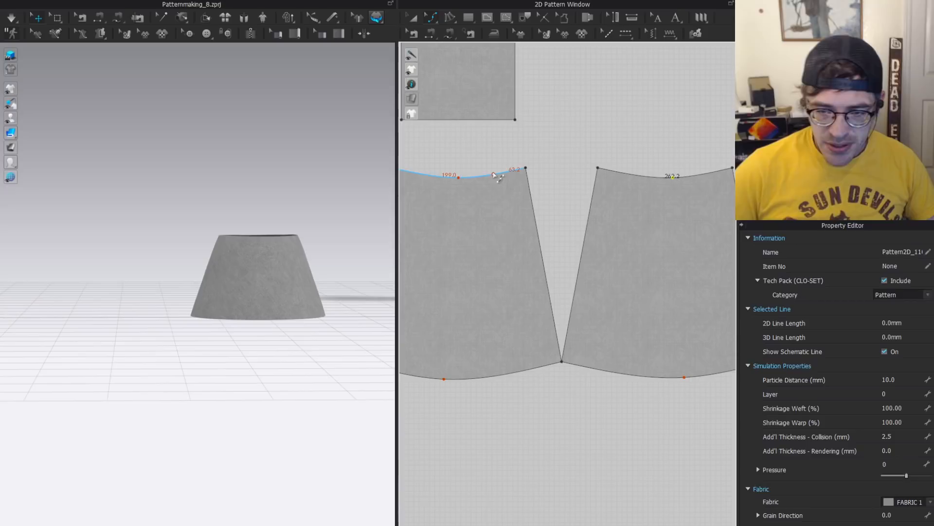
scroll(530, 185, down, 1)
scroll(560, 207, up, 2)
drag(601, 140, 562, 175)
scroll(561, 177, up, 2)
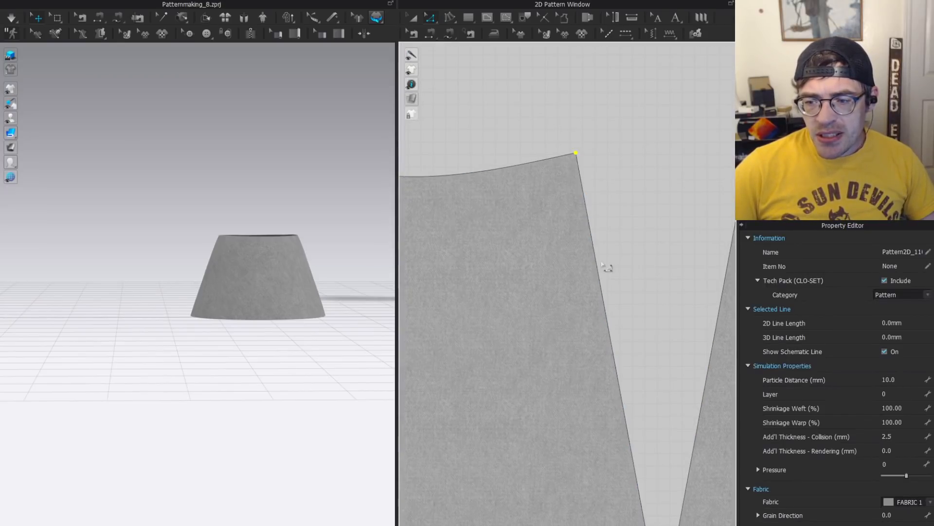
drag(576, 161, 574, 142)
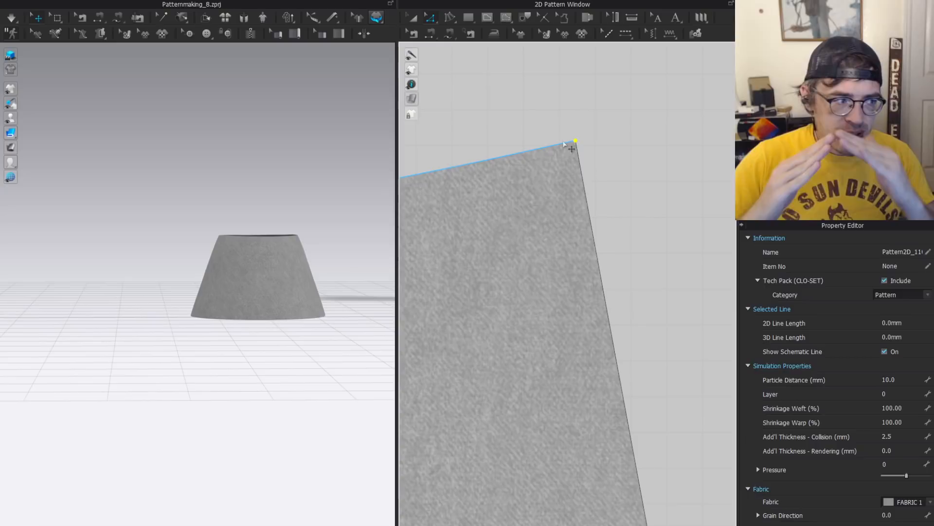
scroll(565, 146, down, 5)
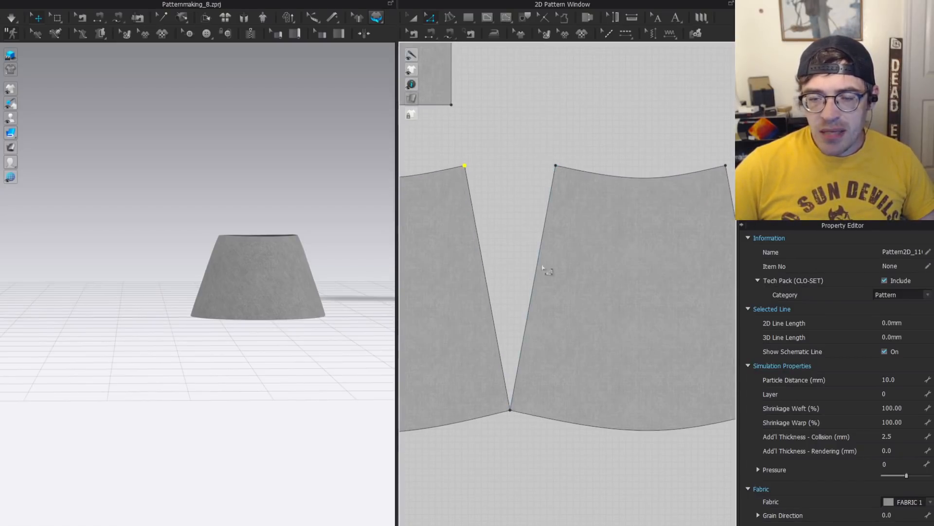
scroll(511, 203, down, 3)
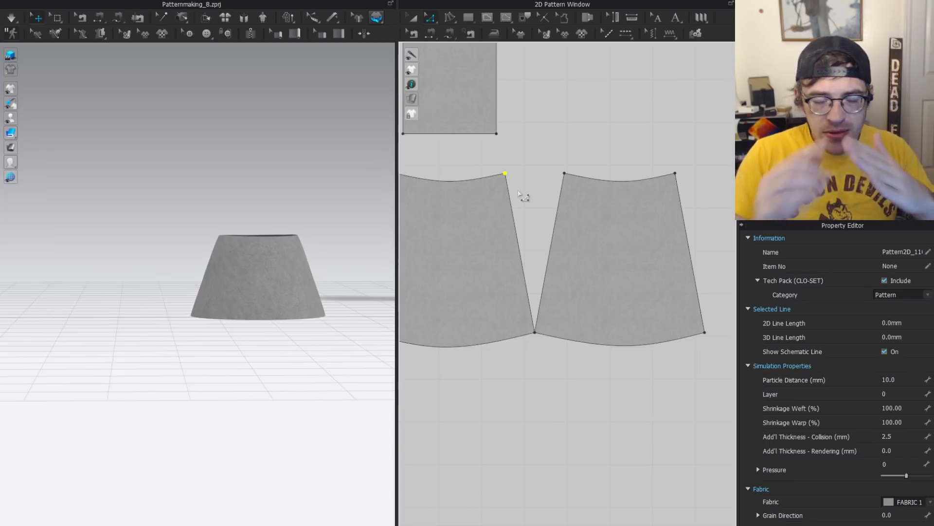
Cut a wedge off the curved pattern's upper end along a line from the inner corner to the outer edge.
scroll(549, 219, down, 5)
scroll(585, 377, up, 5)
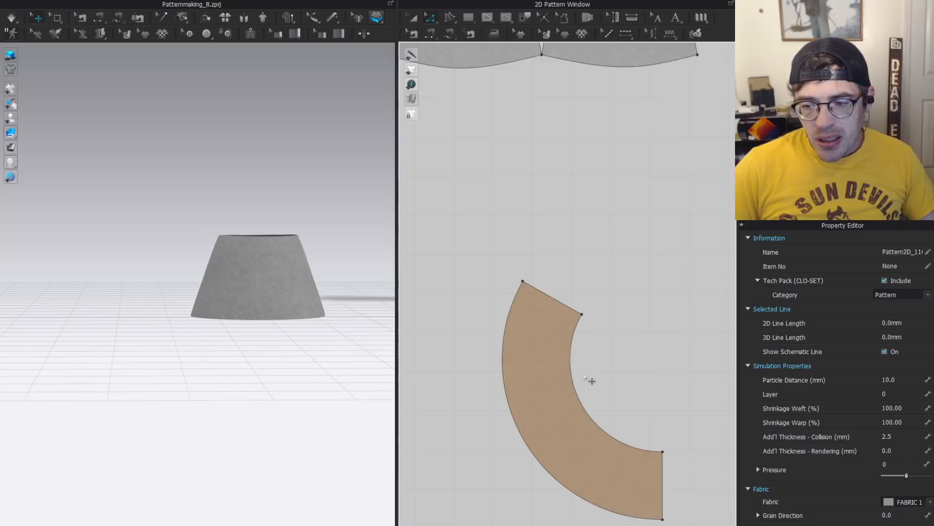
middle_drag(584, 375, 591, 305)
scroll(538, 256, up, 5)
scroll(646, 274, down, 3)
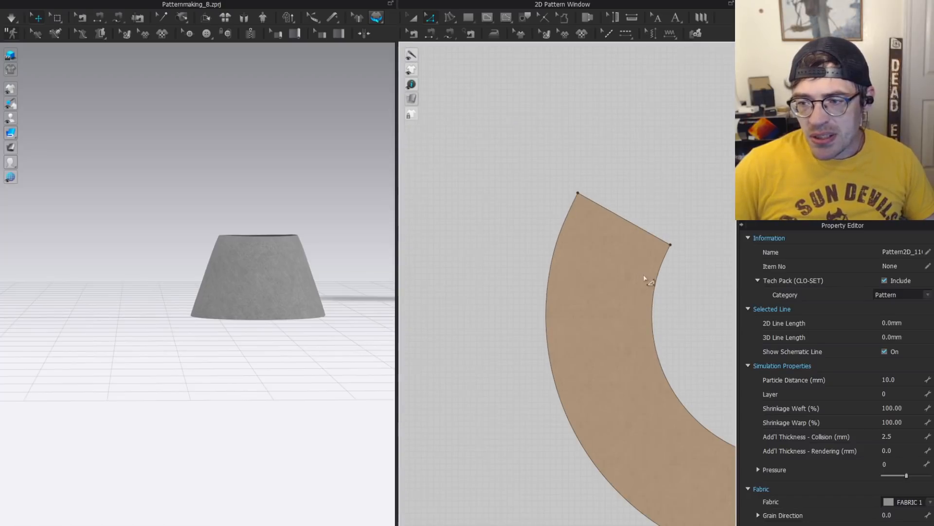
key(g)
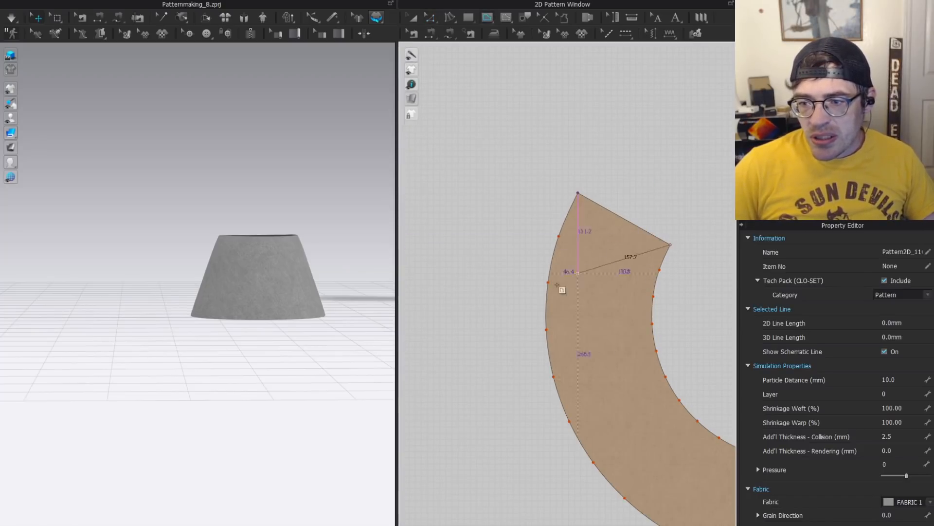
double_click(550, 282)
key(z)
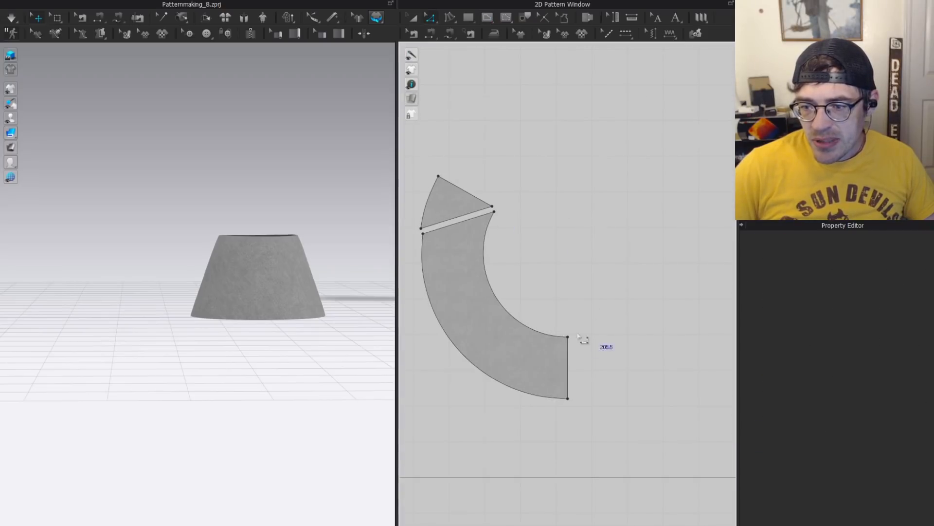
Merge the cut wedge onto the curved pattern's opposite end along their shared seam.
key(b)
click(569, 366)
right_click(572, 366)
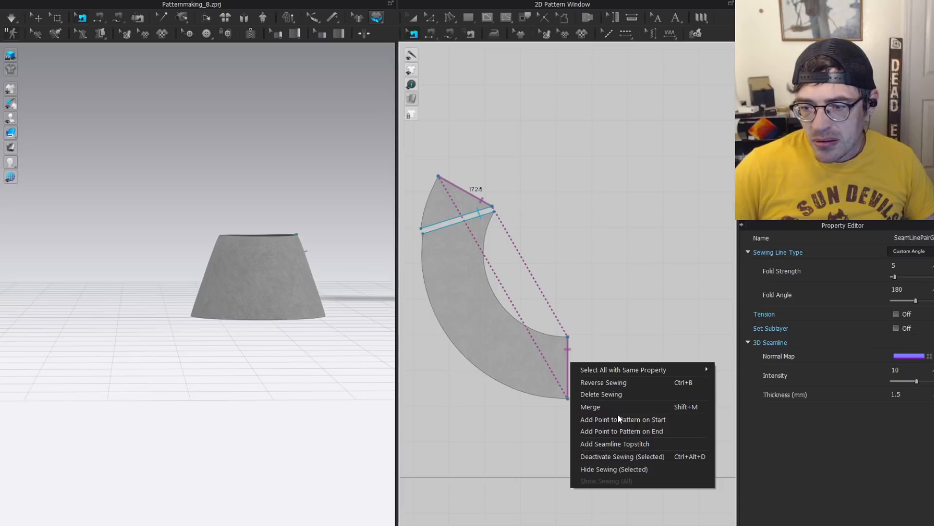
click(614, 406)
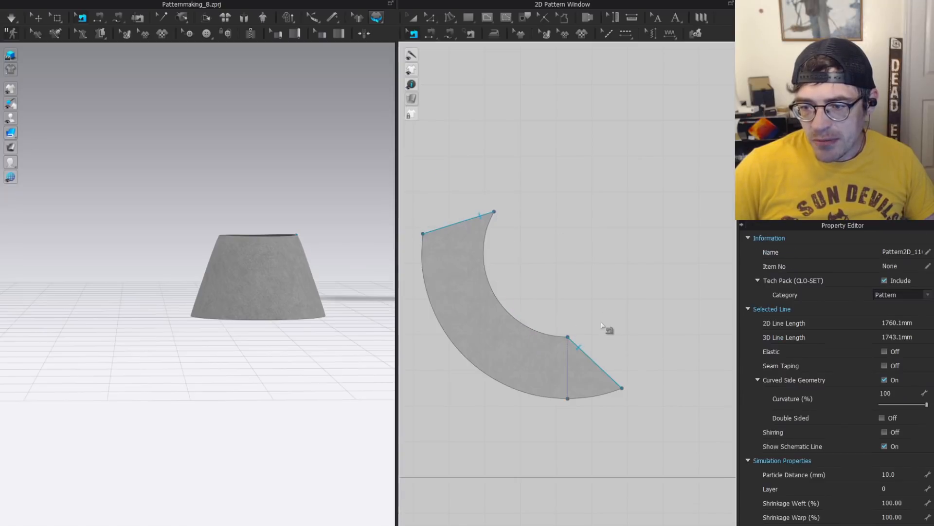
Inspect the seam joining the curved pattern's two slanted ends and compare the lengths of its sides.
click(592, 360)
click(489, 214)
scroll(506, 222, up, 5)
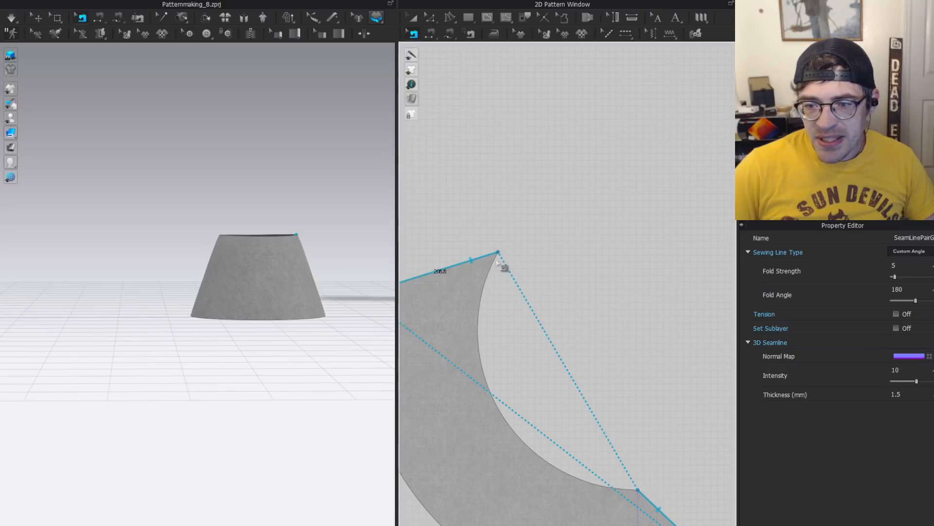
scroll(504, 265, down, 3)
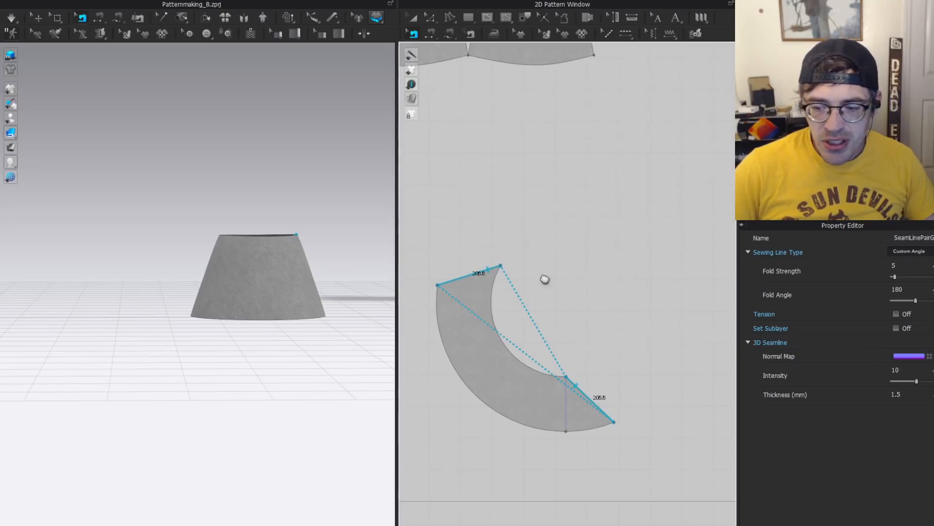
scroll(544, 279, up, 3)
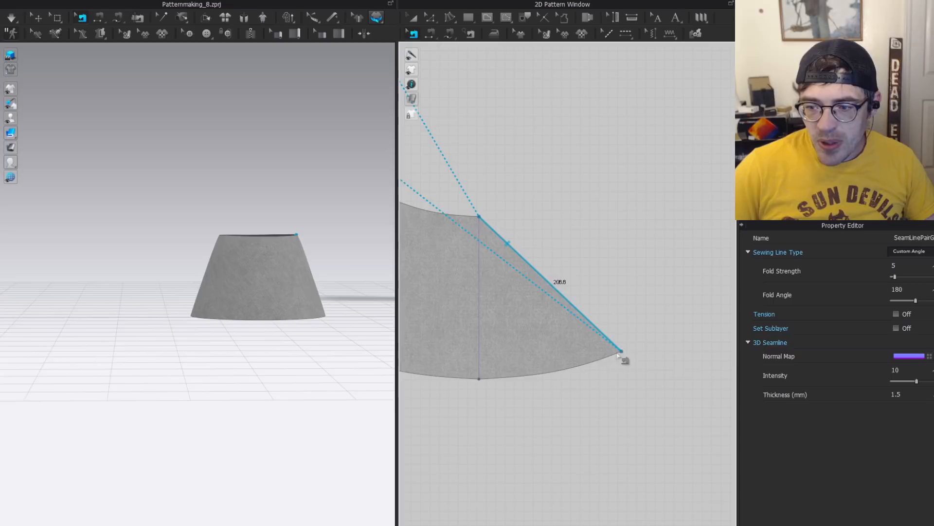
Check the curved pattern's inner edge length, and inspect the angled gap between the two curved trapezoids.
key(z)
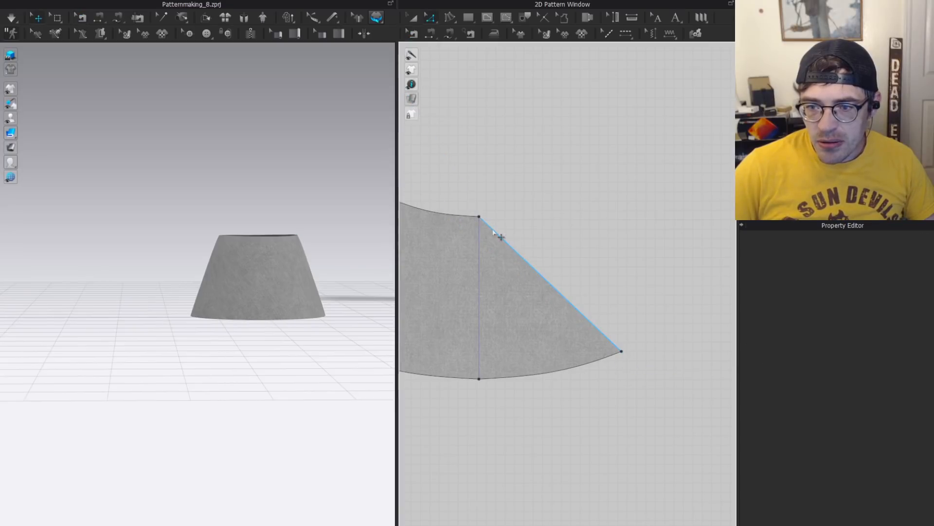
click(492, 232)
right_drag(491, 231, 593, 287)
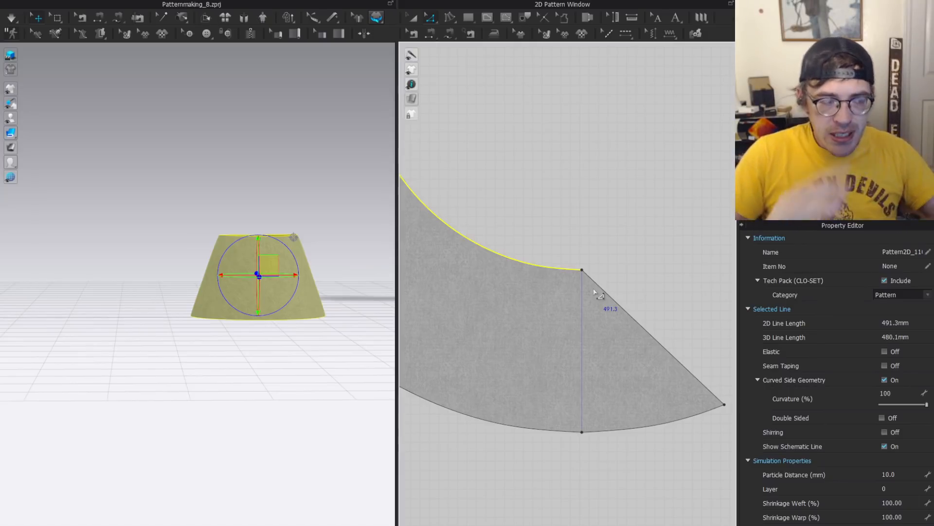
scroll(595, 291, down, 5)
scroll(550, 263, up, 7)
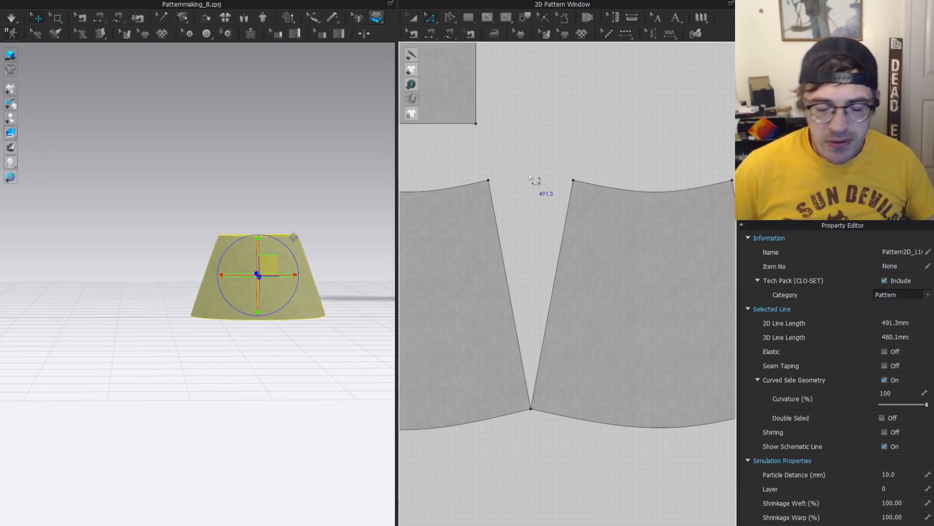
scroll(617, 195, down, 6)
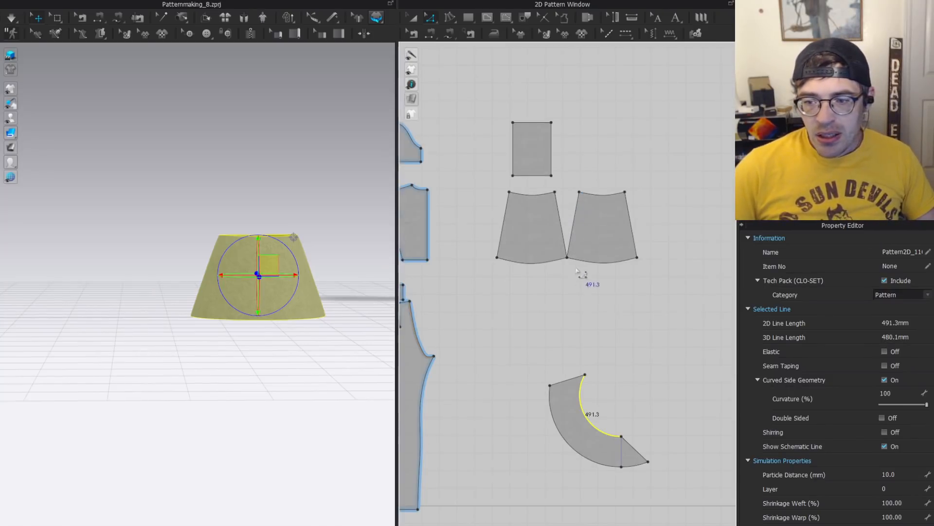
scroll(631, 377, up, 3)
key(a)
middle_drag(550, 286, 583, 369)
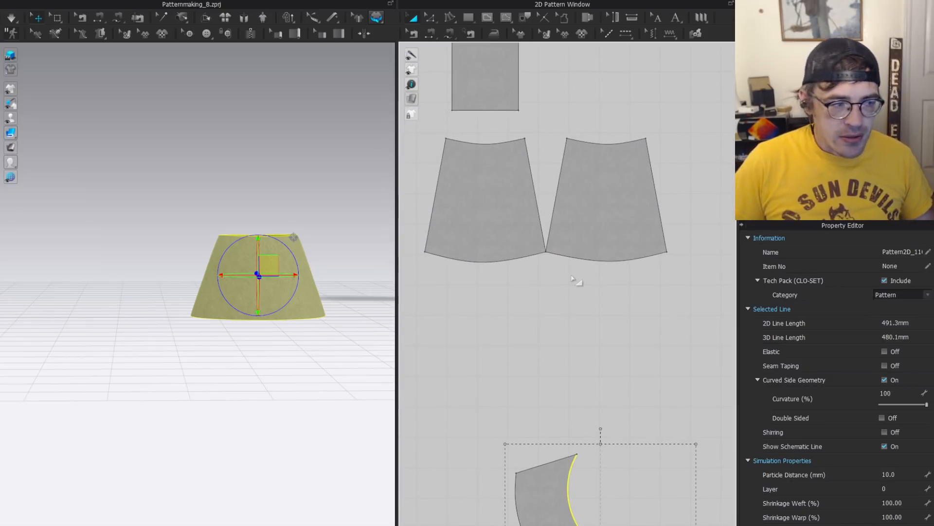
Examine the fitted top and trousers in 3D and the front bodice piece with its dart in 2D.
scroll(538, 254, down, 5)
scroll(624, 228, up, 2)
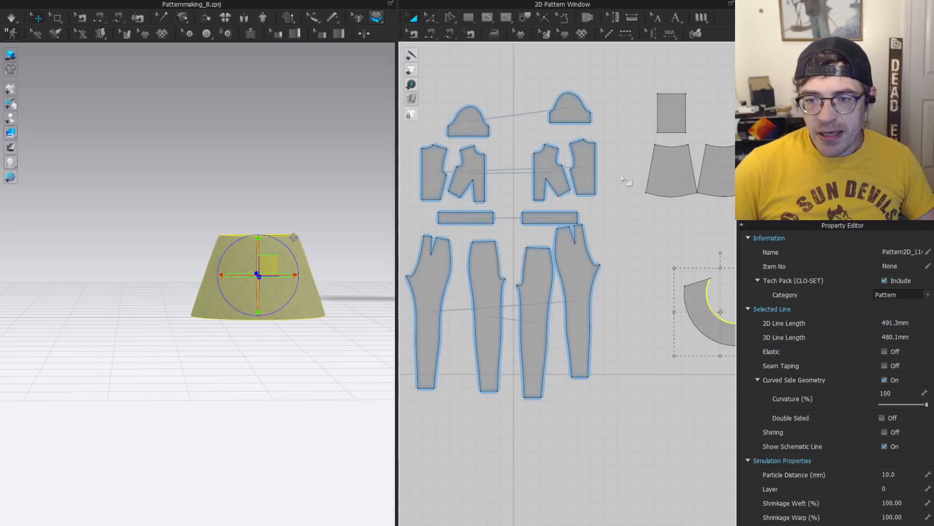
scroll(431, 188, down, 2)
scroll(183, 188, down, 5)
middle_drag(184, 188, 235, 370)
scroll(112, 168, up, 4)
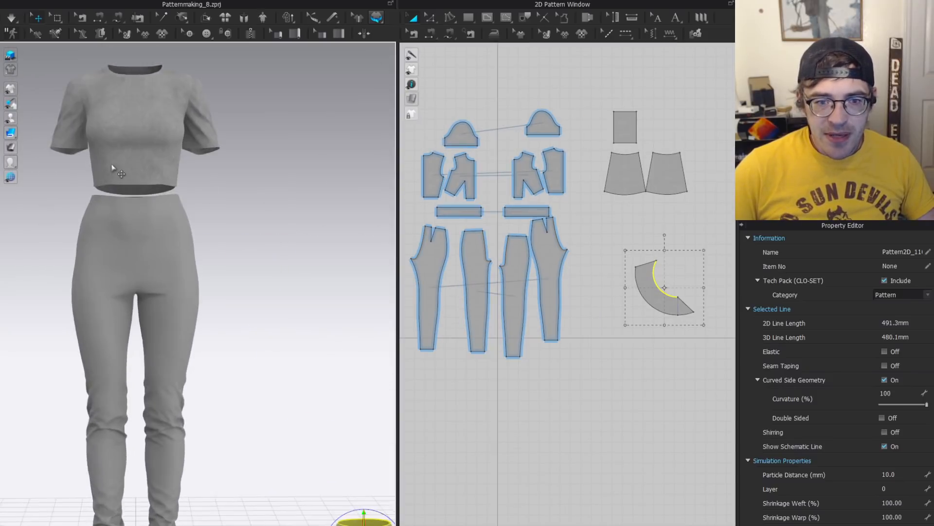
scroll(112, 168, up, 1)
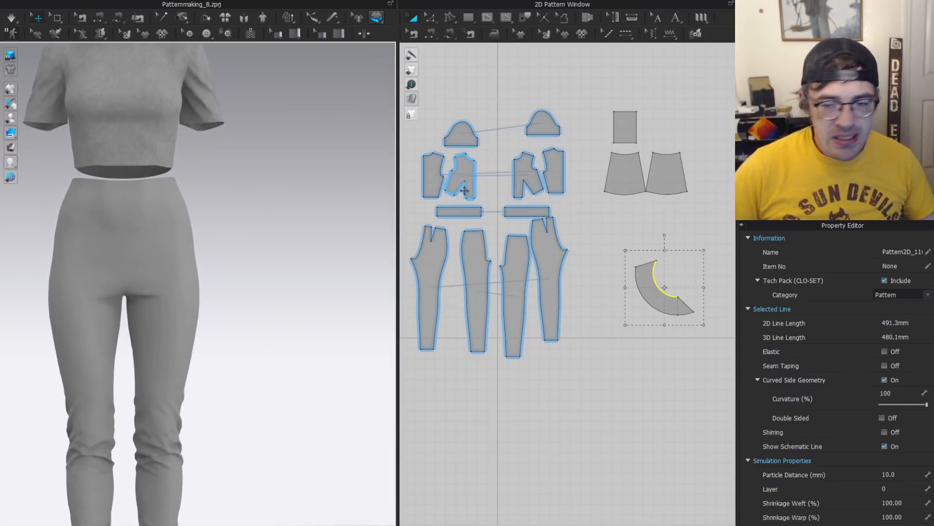
scroll(462, 190, up, 5)
middle_drag(558, 221, 538, 339)
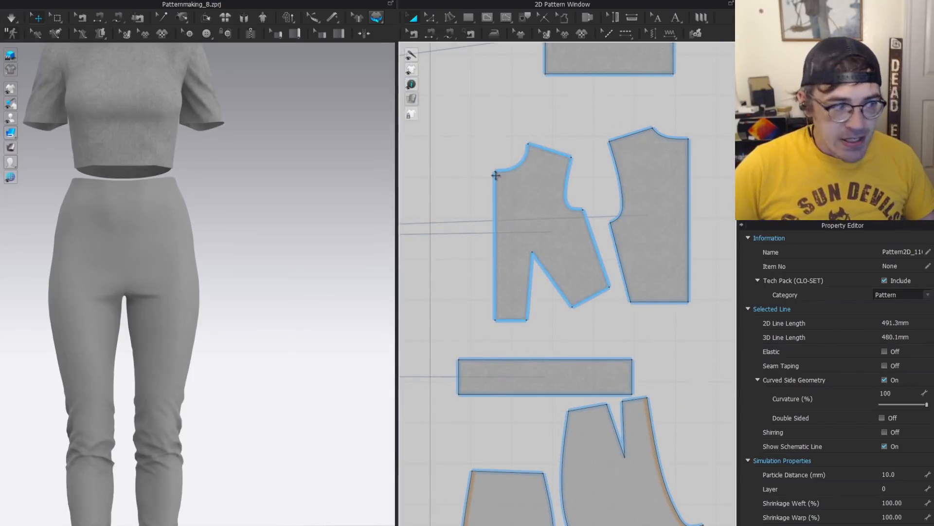
Examine the front bodice's hem around the dart and side seam in 2D, and the top's uneven waist edge in 3D.
key(z)
scroll(538, 304, up, 3)
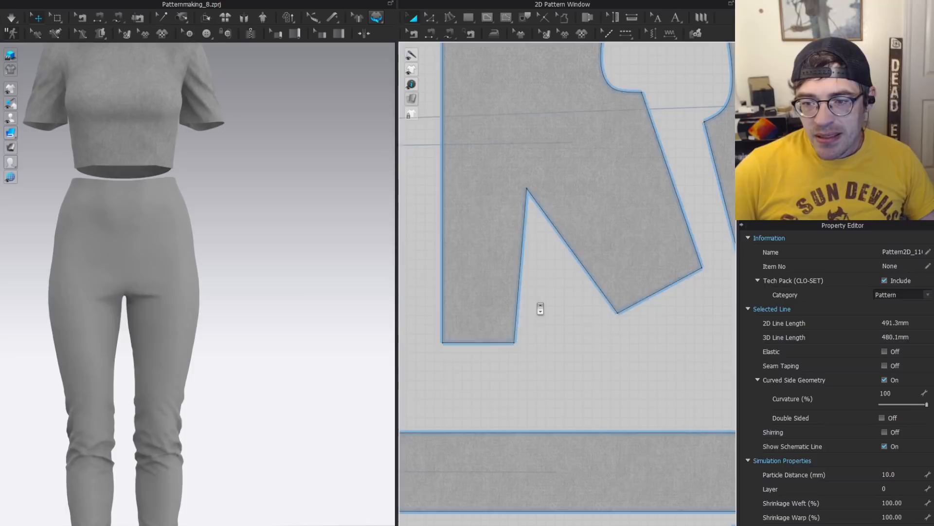
middle_drag(691, 283, 512, 293)
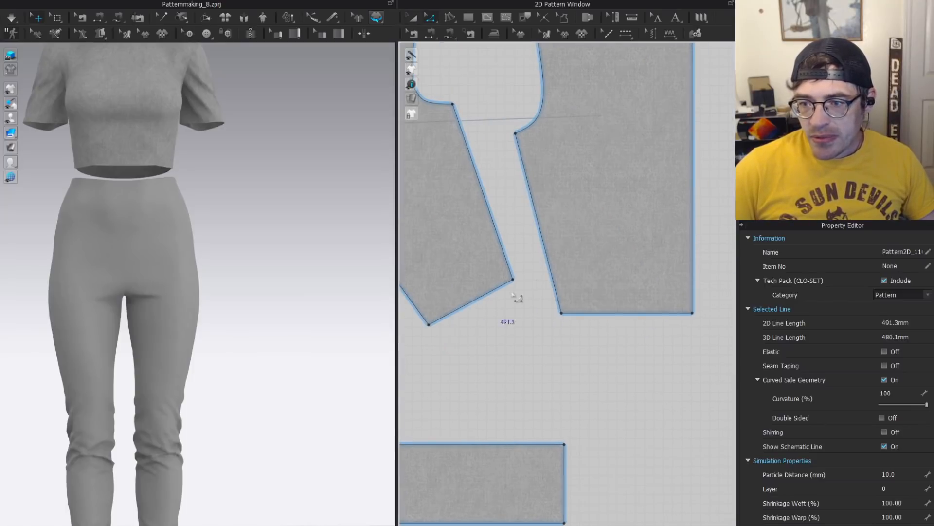
scroll(209, 265, up, 3)
right_drag(208, 265, 184, 273)
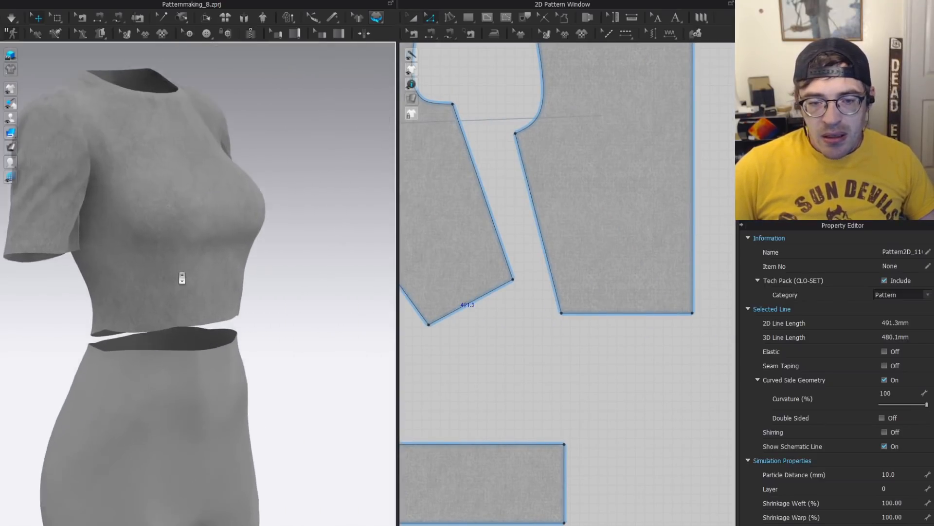
scroll(183, 273, up, 3)
scroll(482, 310, down, 3)
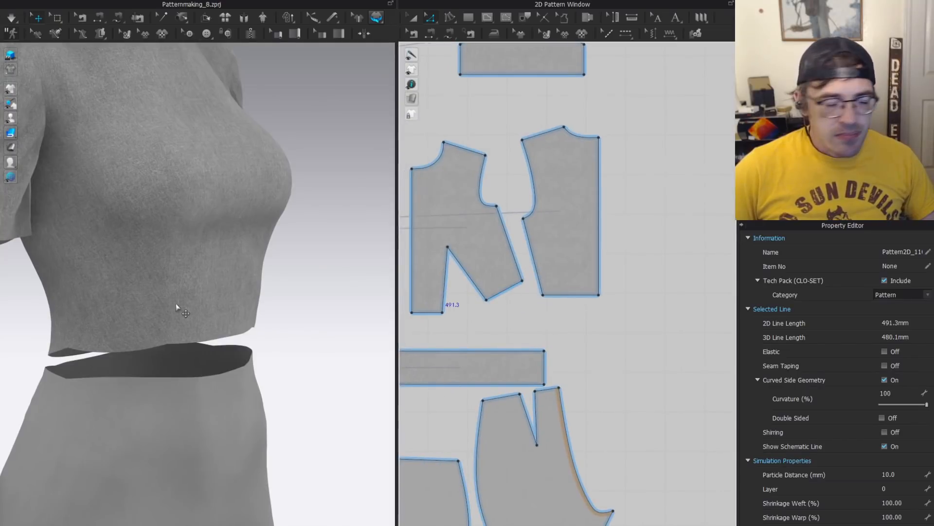
scroll(189, 300, down, 2)
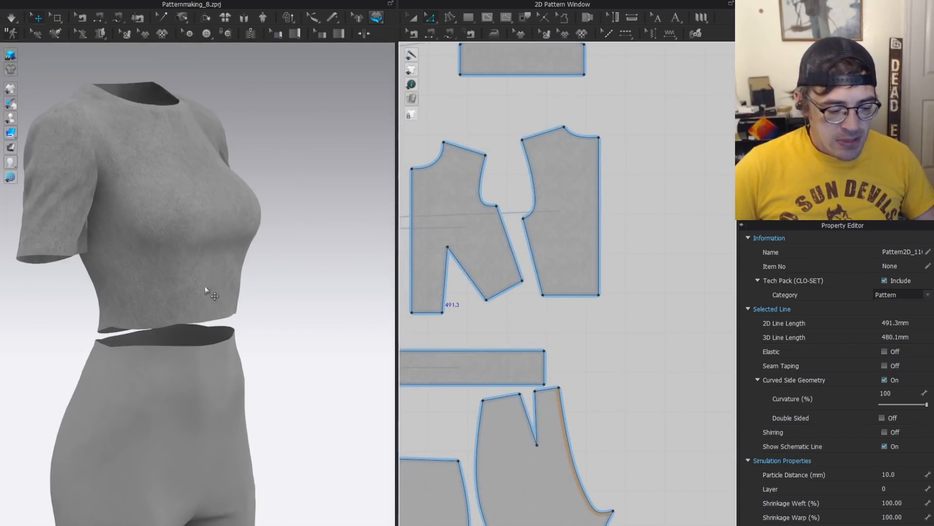
right_drag(205, 288, 238, 285)
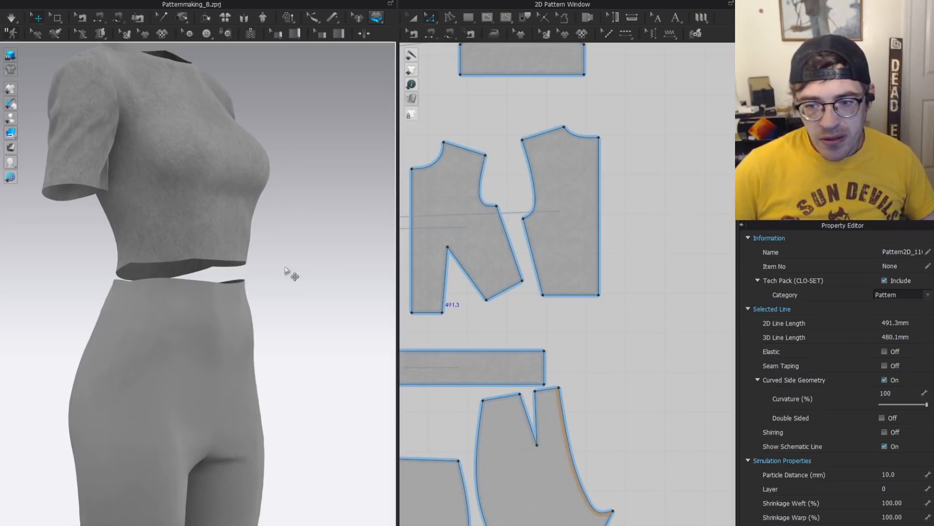
mouse_move(213, 251)
right_down()
mouse_move(187, 221)
mouse_move(209, 250)
right_up()
scroll(211, 252, up, 5)
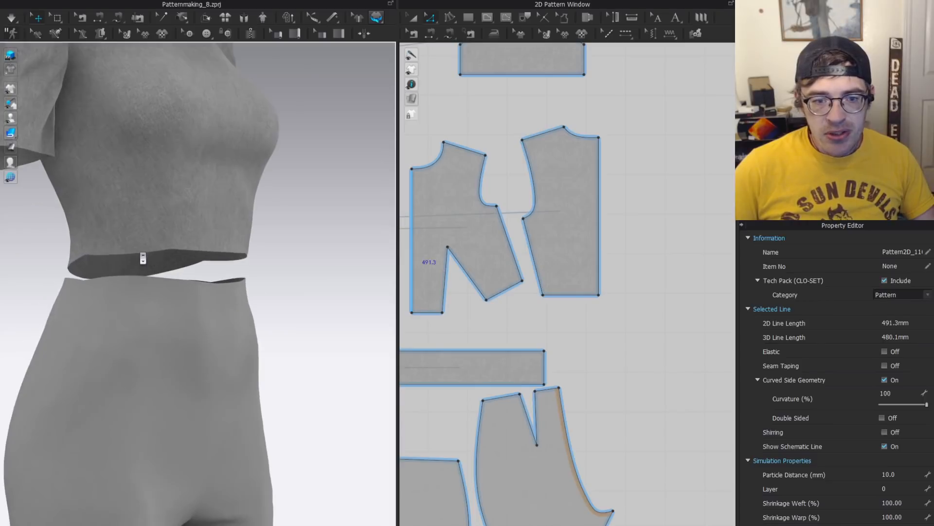
scroll(525, 294, up, 3)
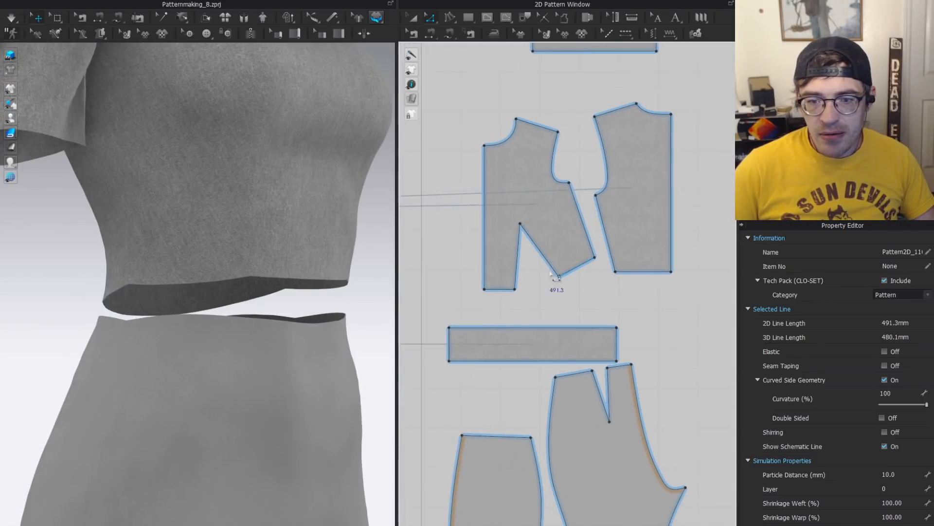
Curve the front bodice's hem inward between the dart and the side seam, and check the angle at the dart corner.
scroll(591, 271, up, 2)
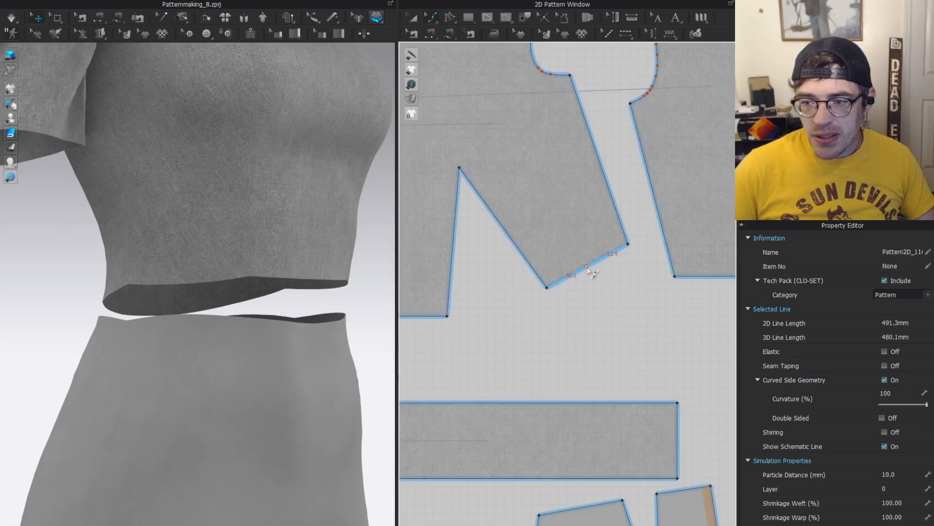
click(586, 265)
scroll(587, 289, up, 4)
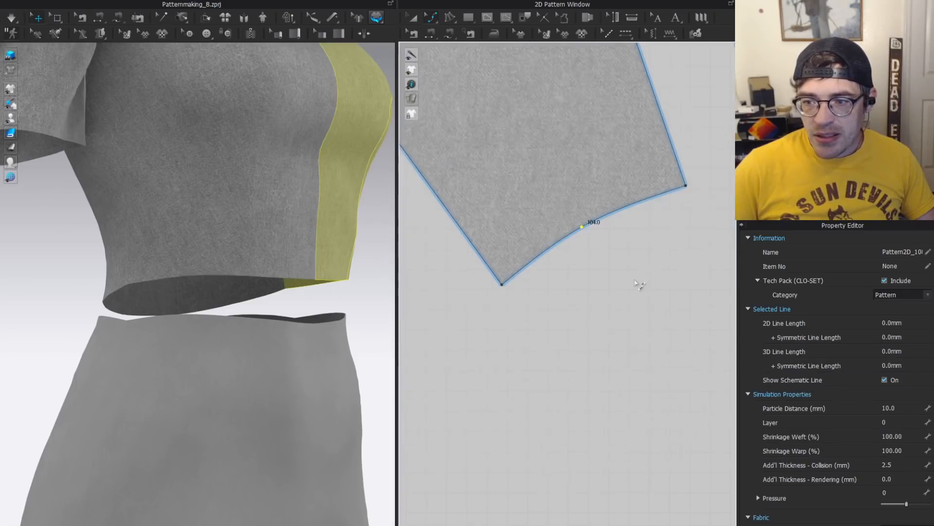
click(636, 285)
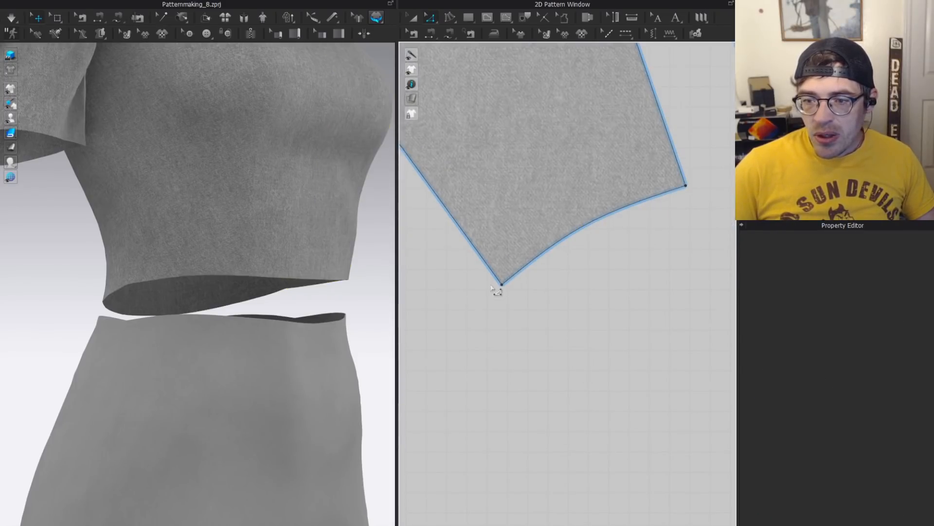
scroll(492, 287, up, 2)
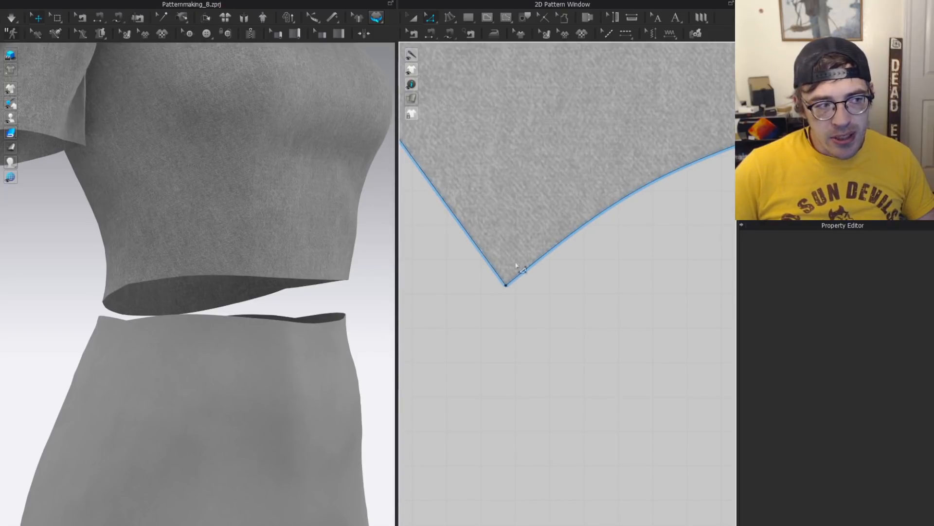
scroll(584, 229, down, 3)
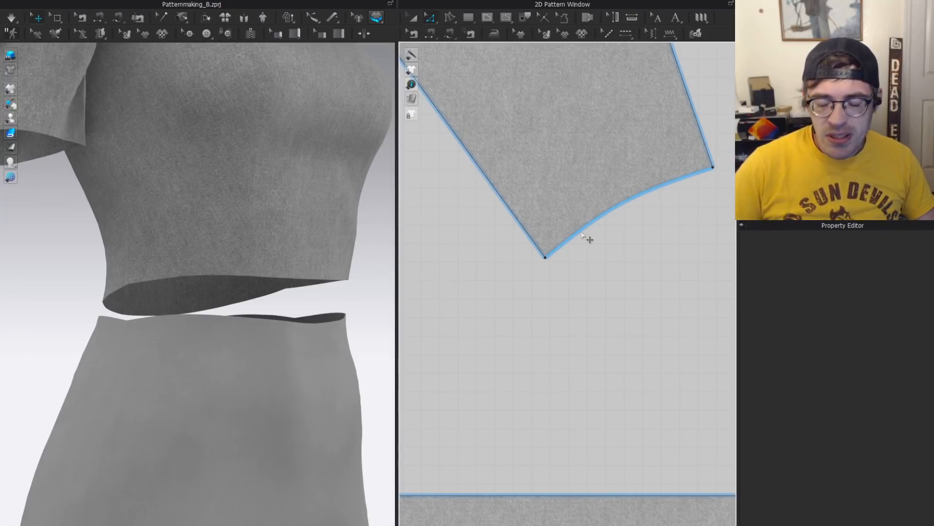
scroll(582, 235, down, 2)
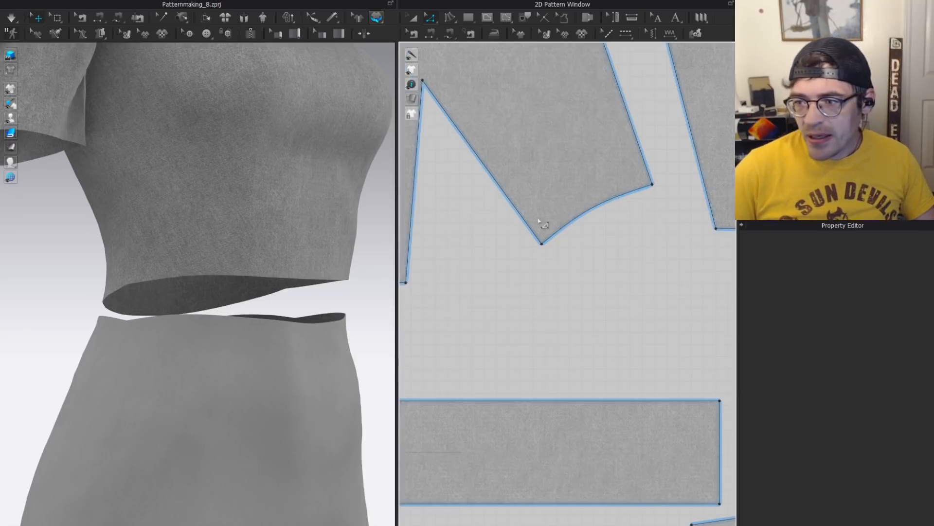
Curve the front bodice's short hem edge between the centre front and the dart slightly upward.
scroll(487, 263, down, 2)
scroll(585, 255, up, 6)
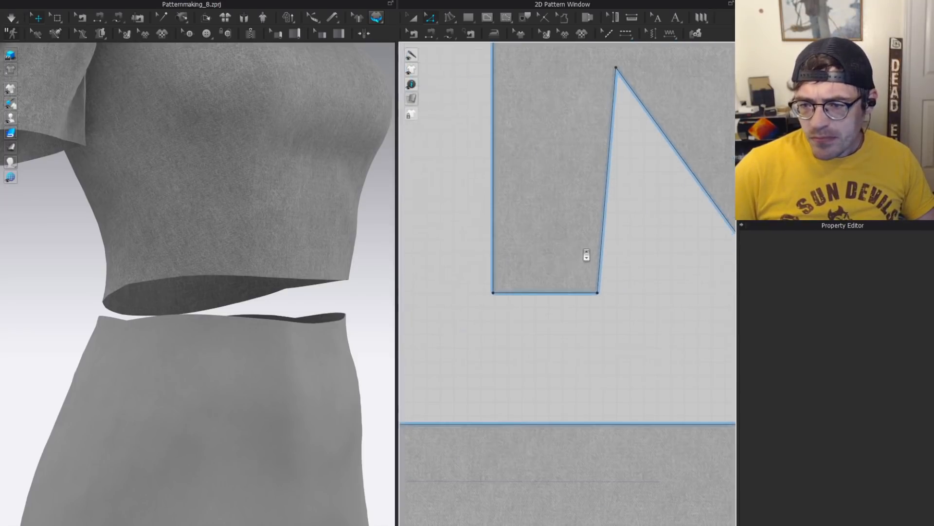
right_drag(284, 246, 321, 258)
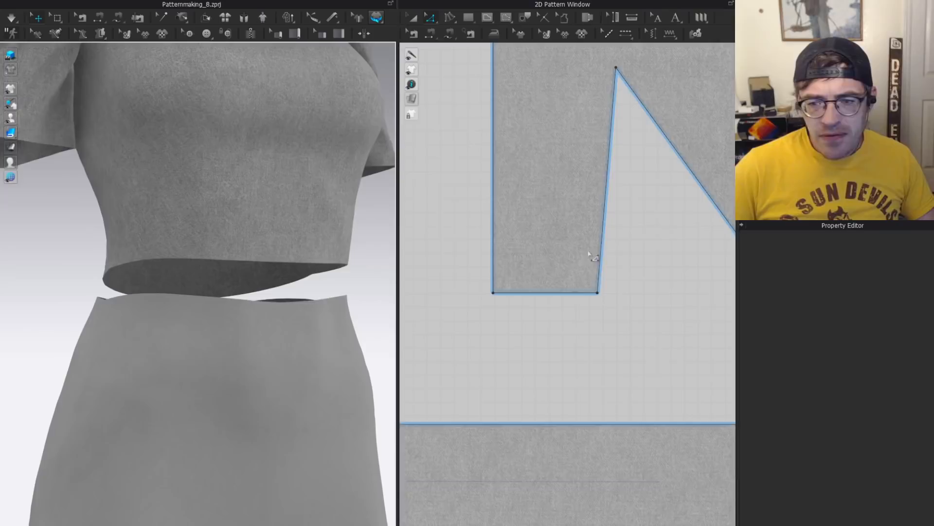
scroll(547, 295, up, 4)
click(544, 290)
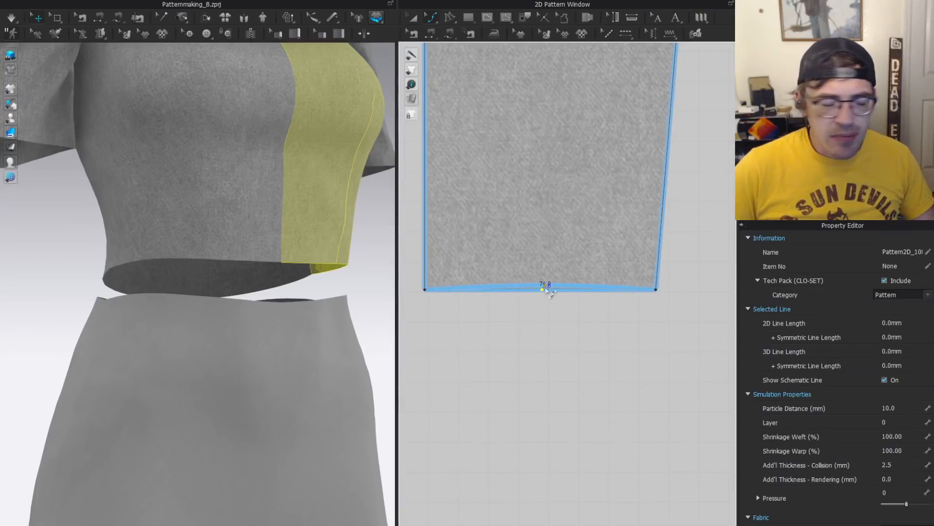
drag(545, 289, 549, 293)
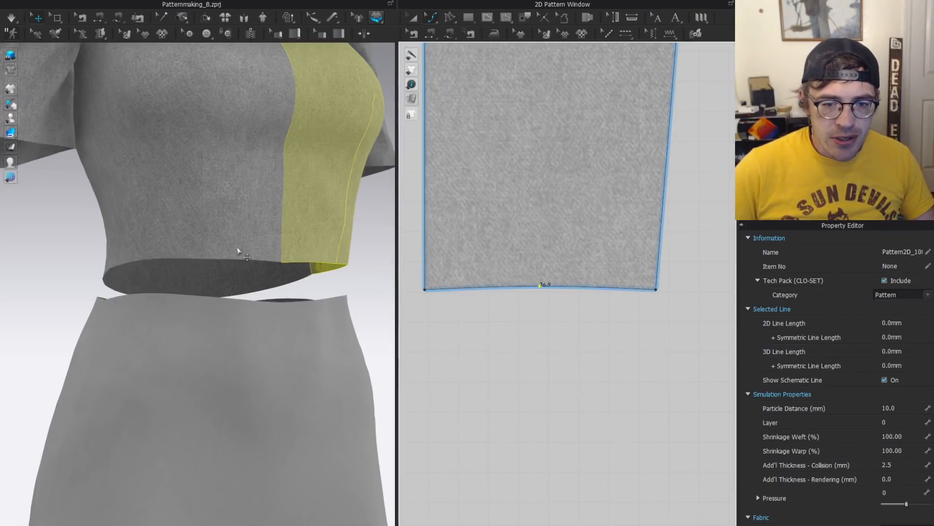
Inspect the back bodice's straight hem in 2D and how it meets the front hem at the side seam in 3D.
scroll(516, 304, down, 2)
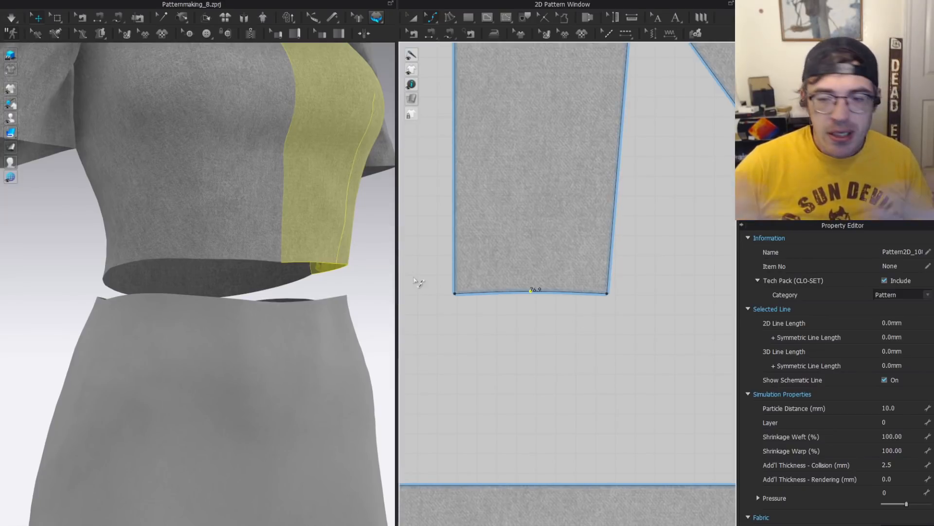
scroll(428, 277, down, 2)
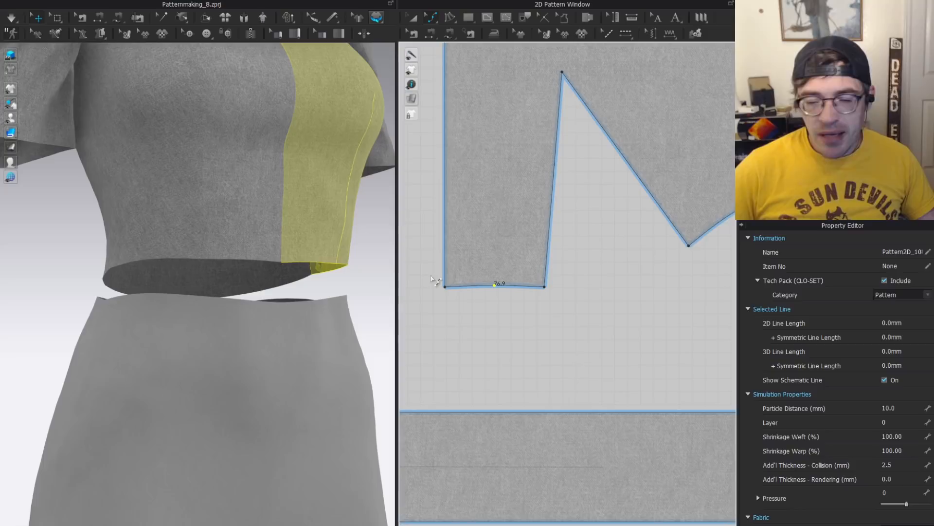
scroll(467, 278, down, 3)
scroll(603, 256, up, 3)
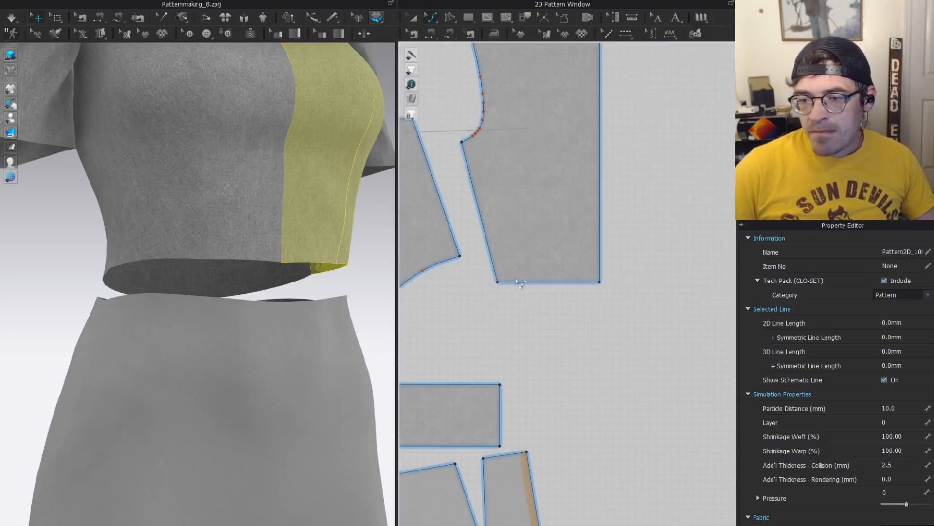
scroll(274, 249, down, 1)
right_drag(256, 252, 295, 258)
middle_drag(279, 247, 118, 245)
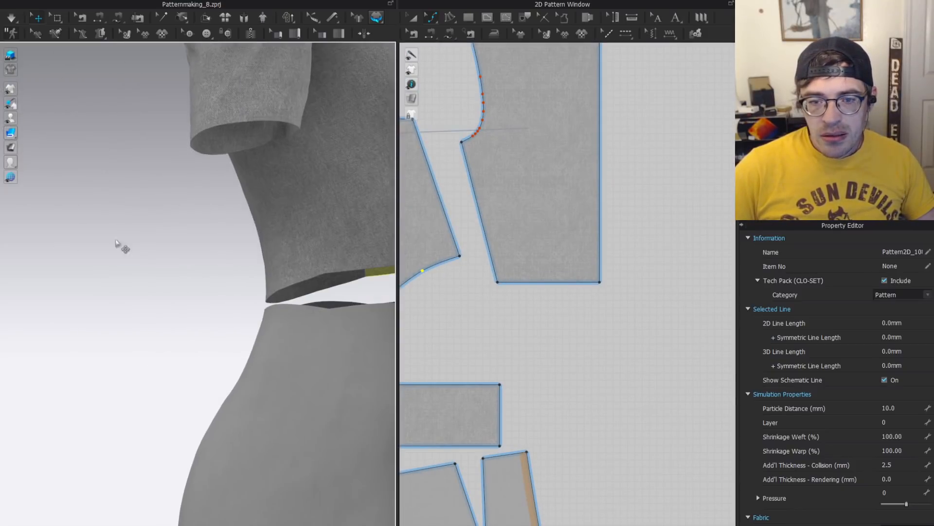
middle_drag(340, 259, 214, 251)
right_drag(214, 250, 285, 252)
middle_drag(286, 252, 170, 247)
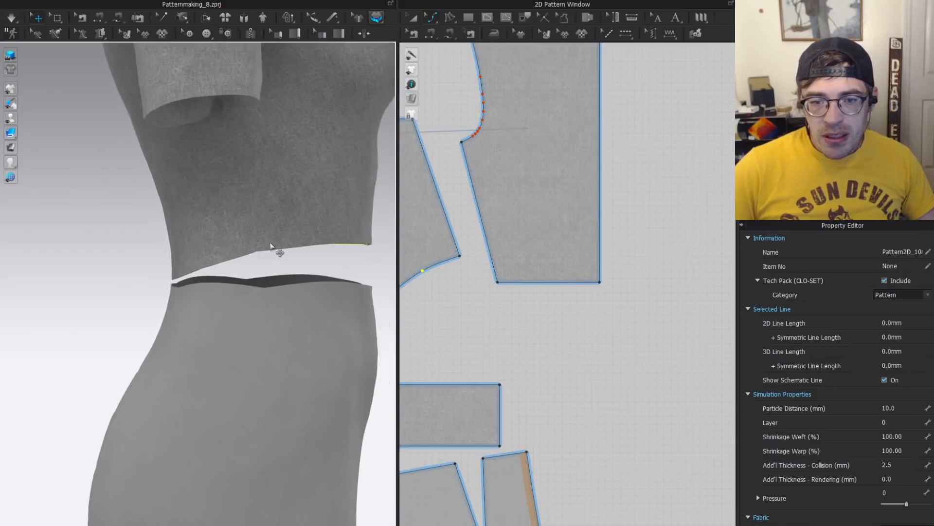
scroll(275, 248, up, 1)
click(243, 244)
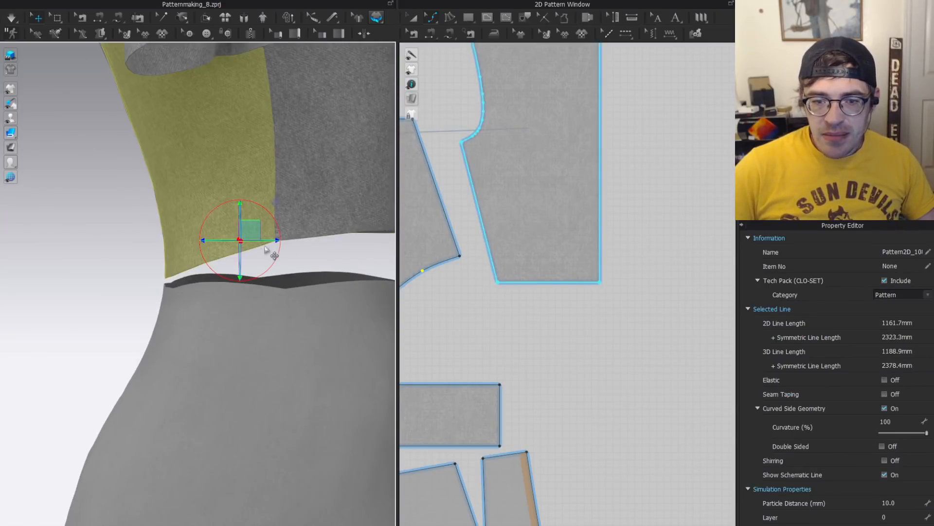
scroll(506, 242, down, 1)
Align the back bodice against the front bodice along their matching side seam edges.
scroll(545, 242, up, 4)
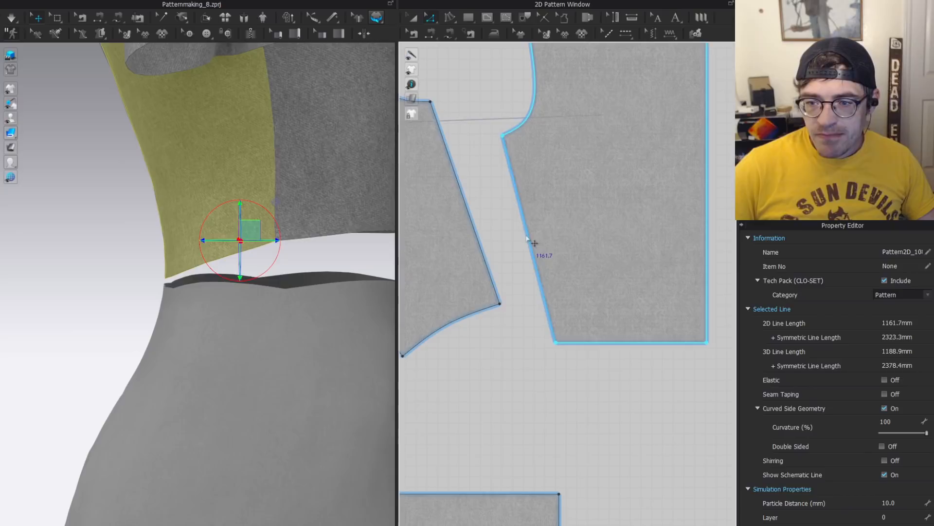
click(530, 239)
shift+click(465, 206)
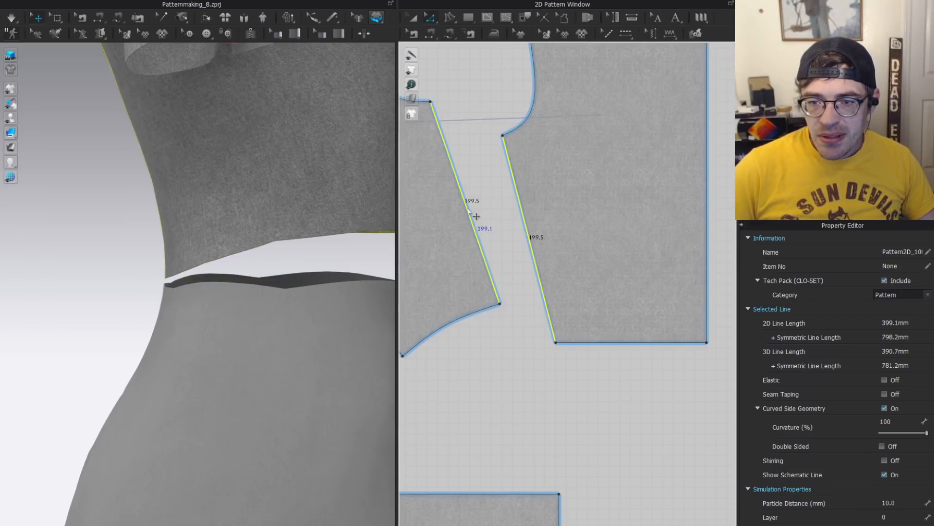
click(472, 214)
scroll(516, 328, down, 1)
scroll(525, 253, up, 4)
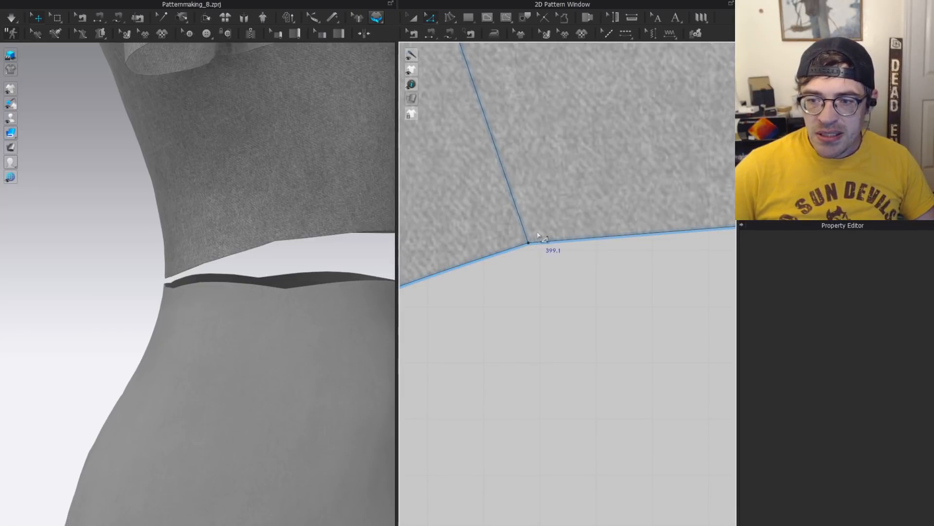
Curve the back bodice's hem so it continues smoothly from the front hem across the side seam, and check it in 3D.
click(577, 243)
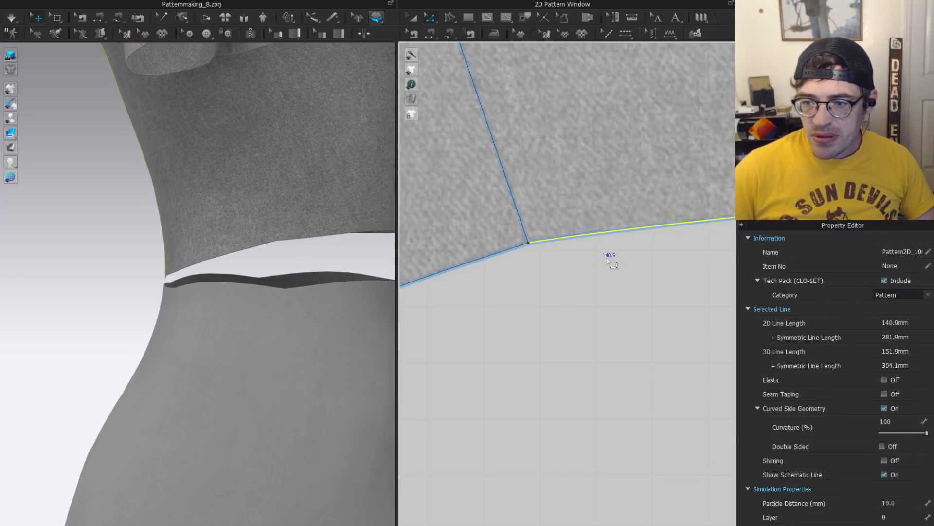
key(Delete)
key(c)
drag(601, 237, 599, 223)
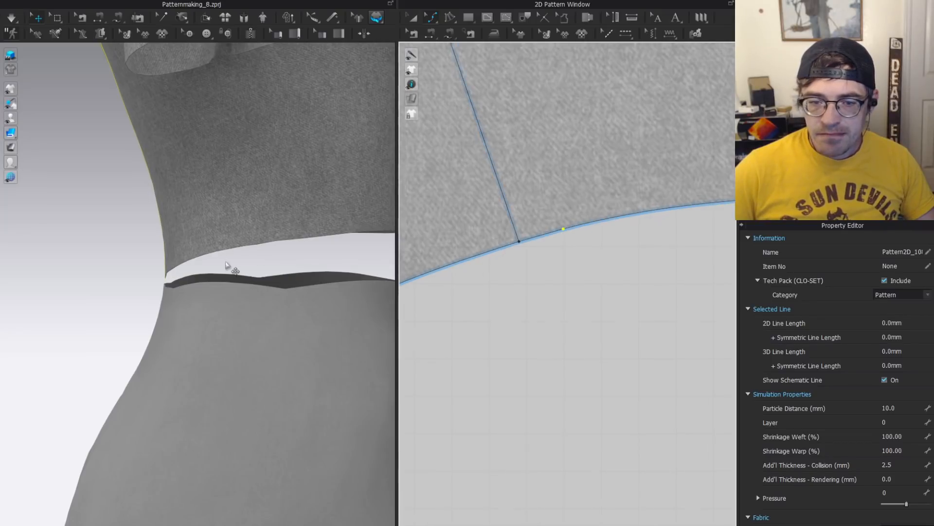
right_drag(326, 235, 368, 246)
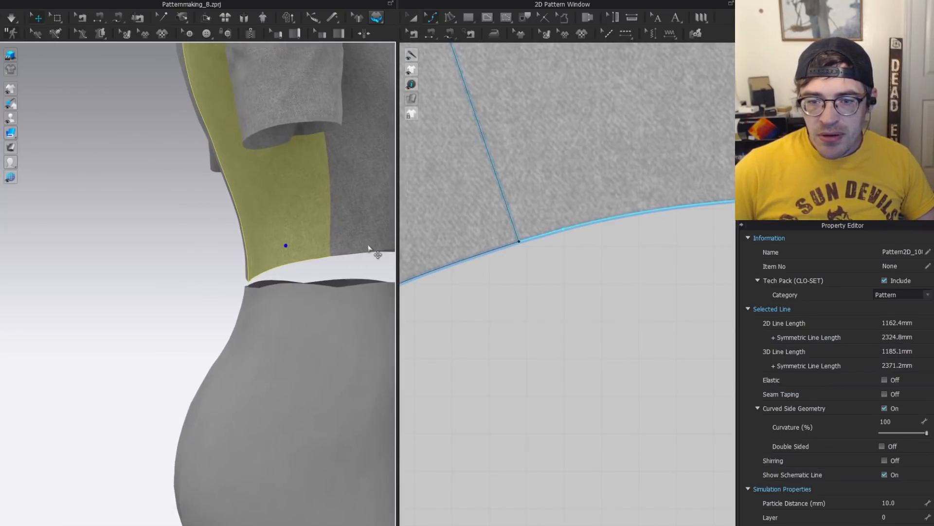
scroll(605, 217, down, 5)
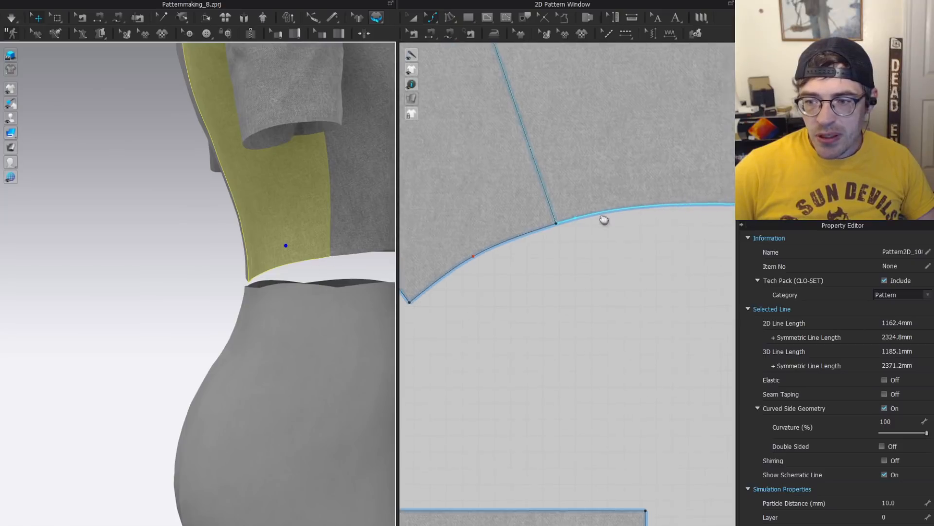
right_drag(316, 258, 364, 255)
Raise the back bodice's centre-back hem corner to level the back waist edge, and check it in 3D.
scroll(547, 263, down, 5)
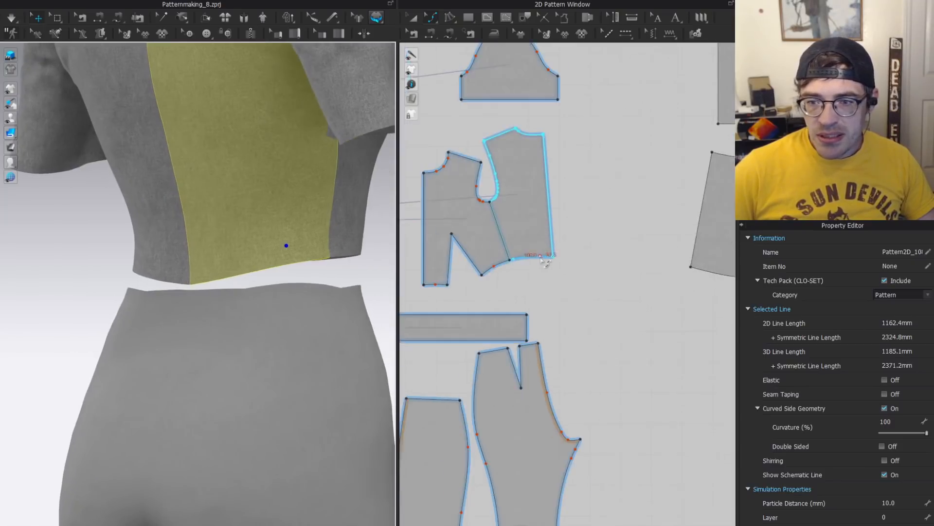
middle_drag(525, 207, 540, 238)
scroll(583, 298, up, 8)
key(z)
click(601, 306)
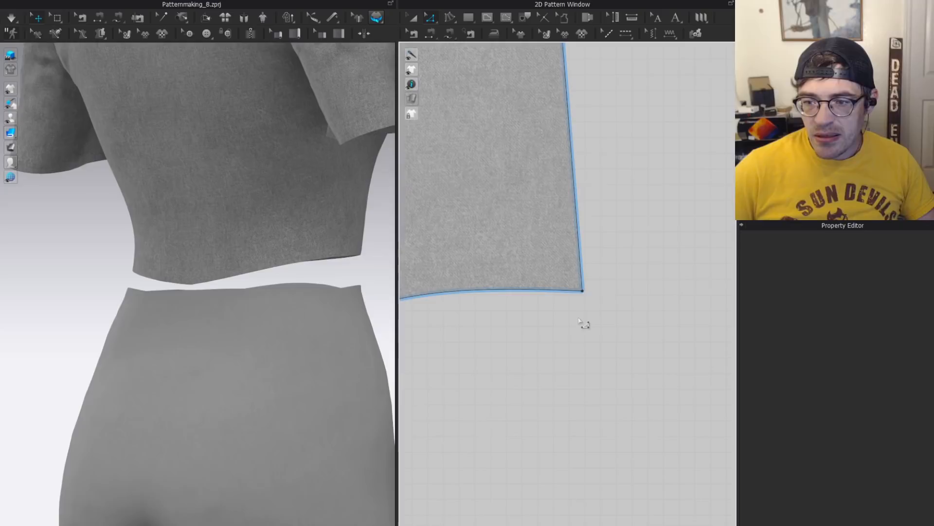
drag(584, 292, 581, 262)
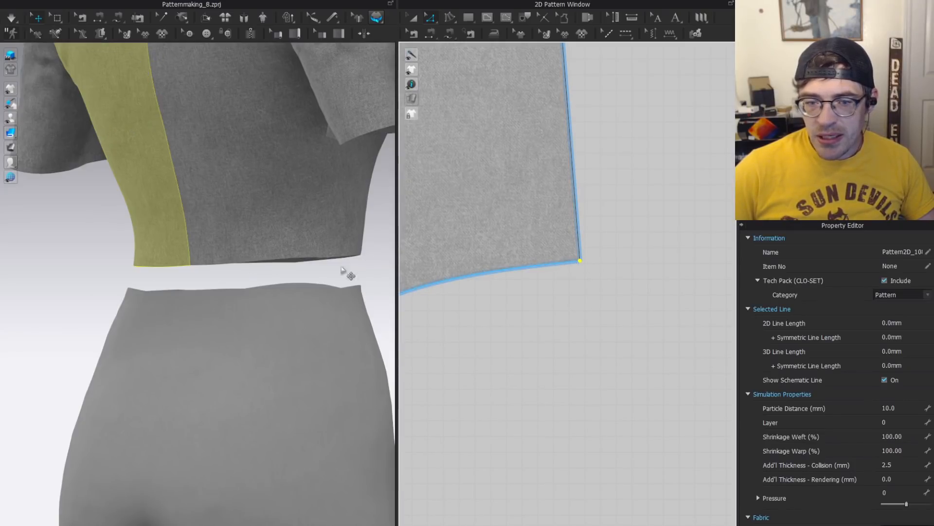
right_drag(344, 270, 220, 264)
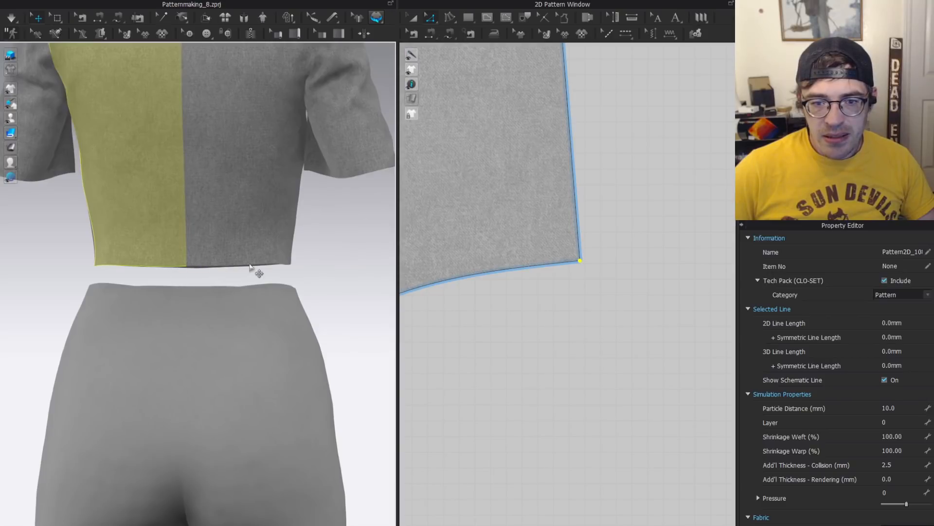
Raise the bodice's hem point at the side seam slightly to level the hem between back and front, and check it in 3D.
right_drag(303, 262, 180, 258)
click(345, 257)
scroll(587, 267, down, 3)
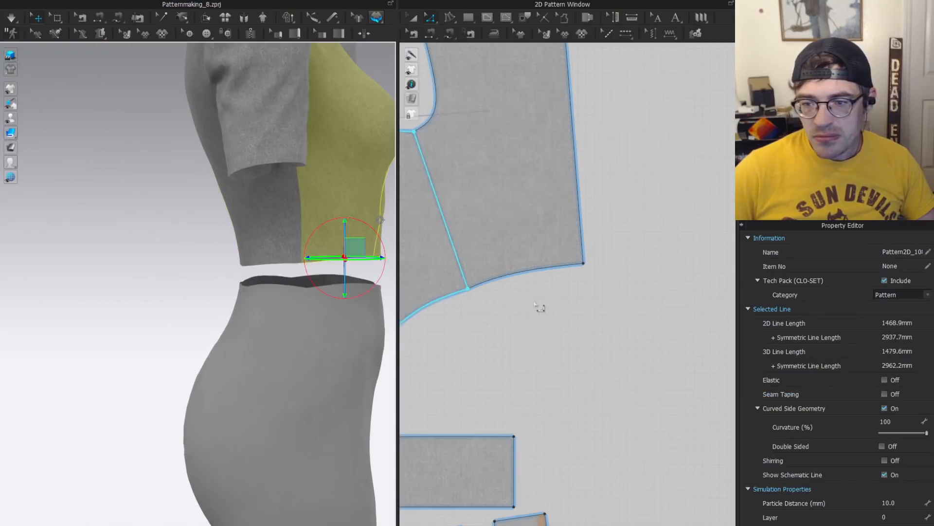
scroll(538, 292, up, 3)
click(539, 255)
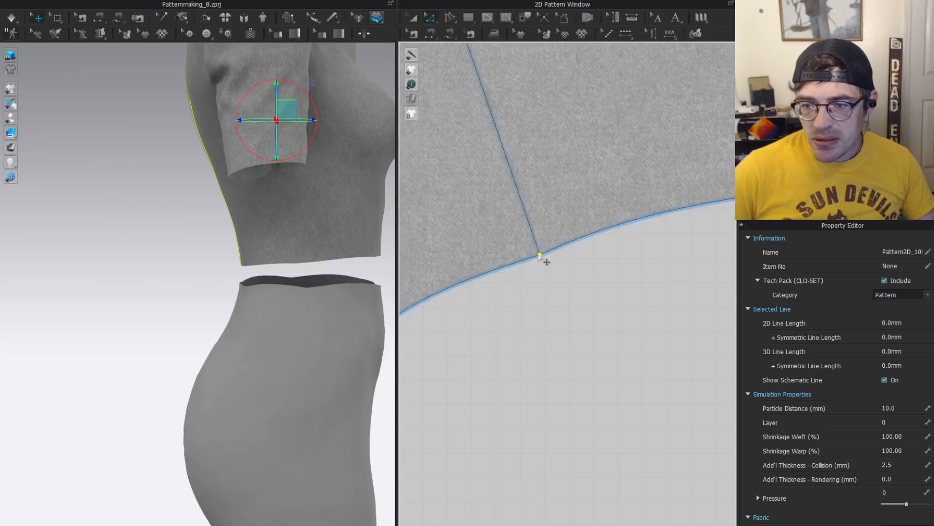
drag(547, 262, 537, 248)
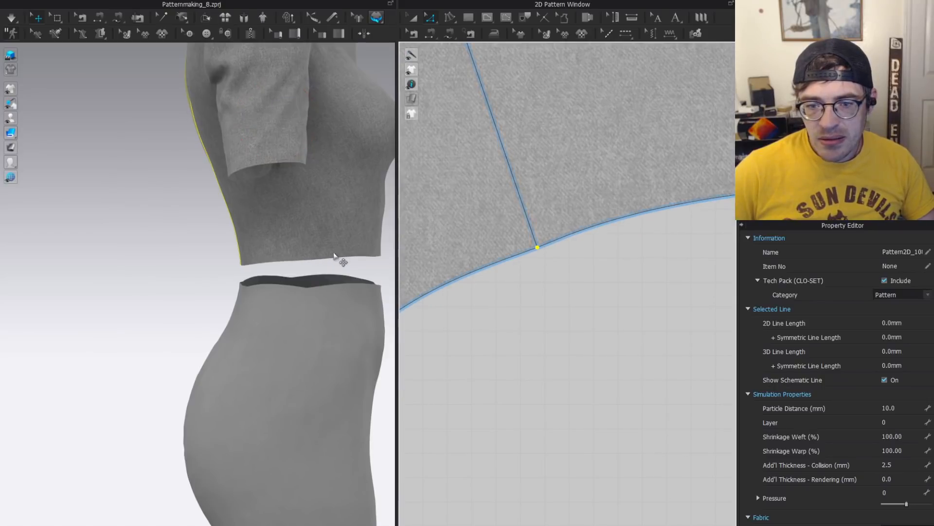
right_drag(365, 265, 195, 244)
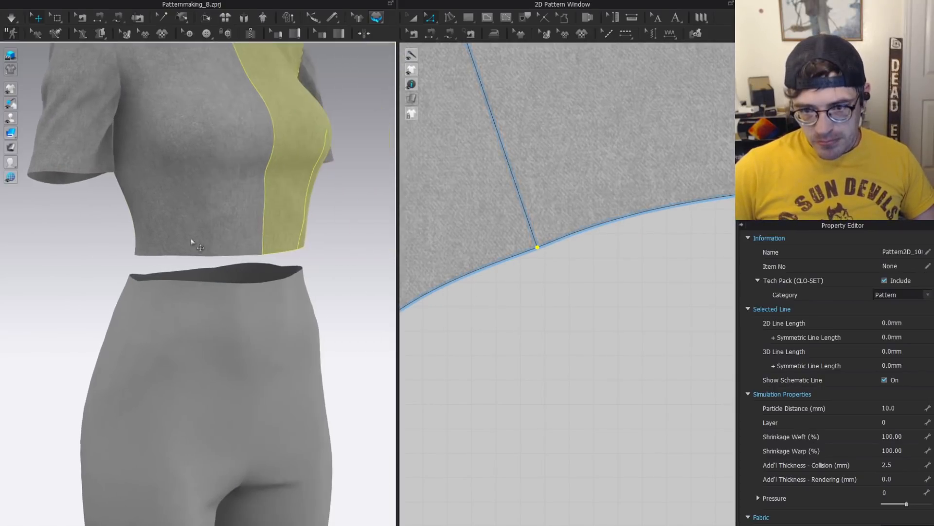
scroll(270, 270, down, 3)
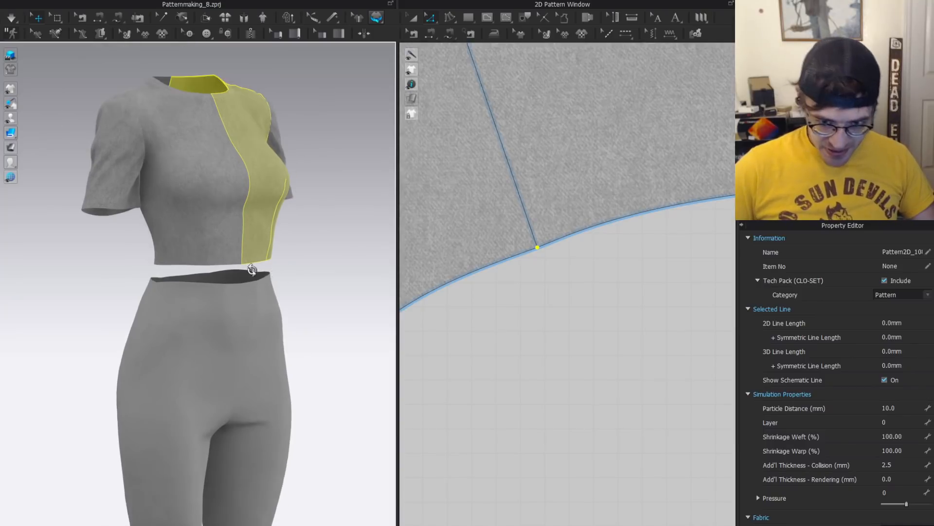
right_drag(245, 264, 209, 266)
Move the back pants pattern down, clear of the rectangle above it, and inspect the pants' waistline in 3D.
scroll(477, 295, down, 10)
middle_drag(498, 351, 559, 294)
key(a)
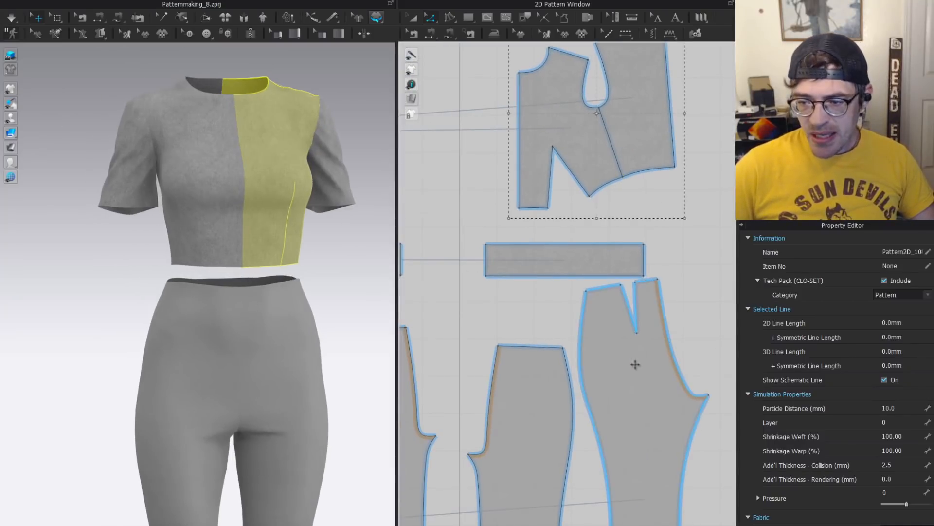
drag(636, 365, 631, 418)
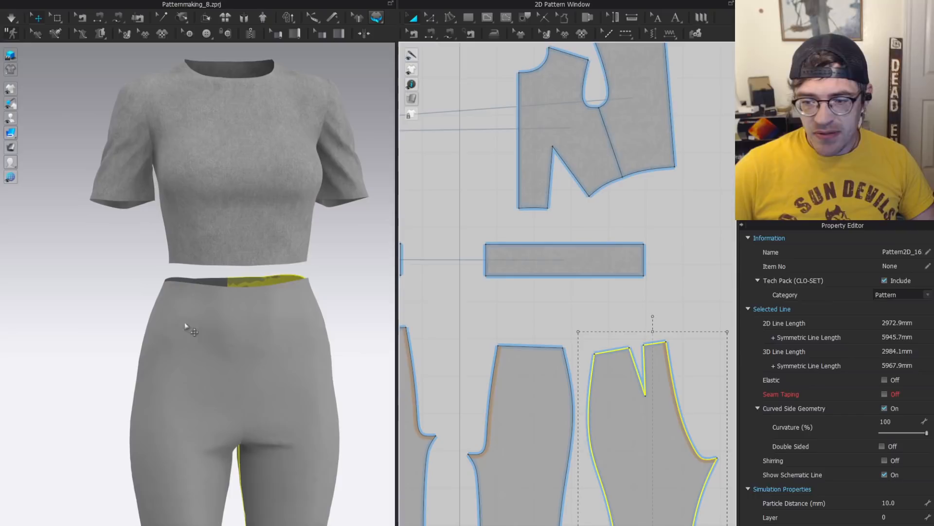
mouse_move(287, 326)
right_down()
mouse_move(248, 299)
mouse_move(285, 309)
right_up()
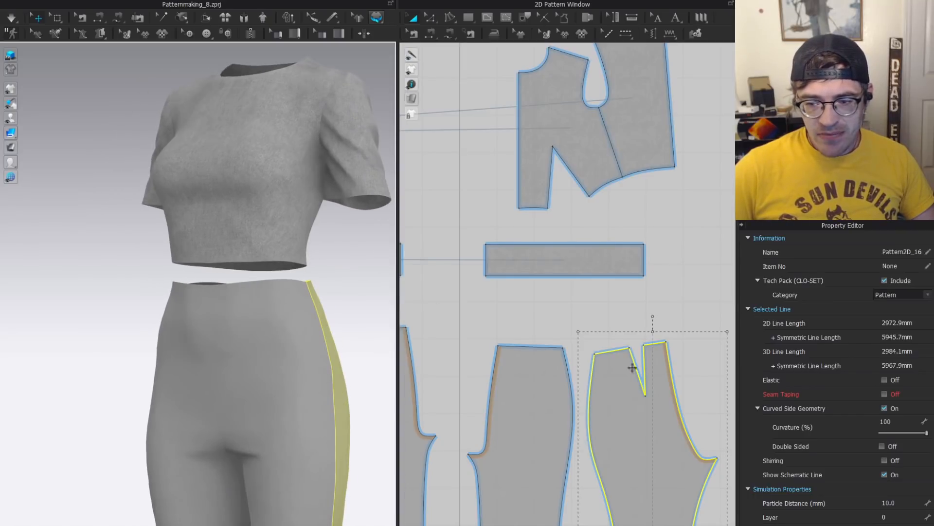
middle_drag(632, 367, 554, 260)
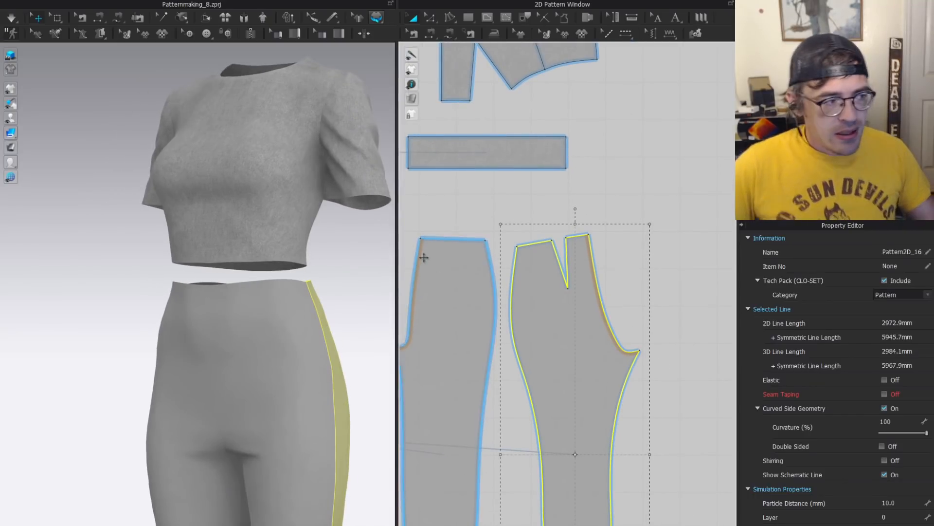
right_drag(240, 316, 296, 295)
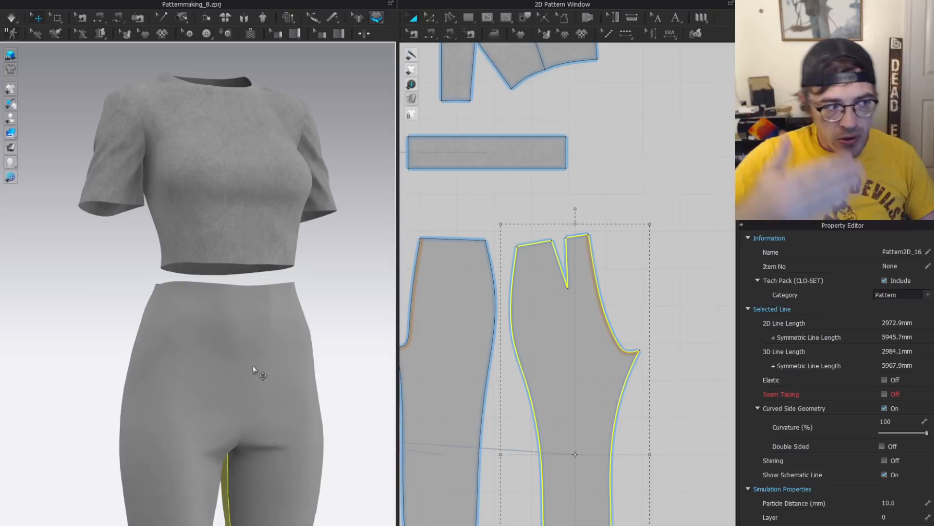
Curve the front pants pattern's straight waist edge inward between the centre front and the side seam.
scroll(237, 277, up, 2)
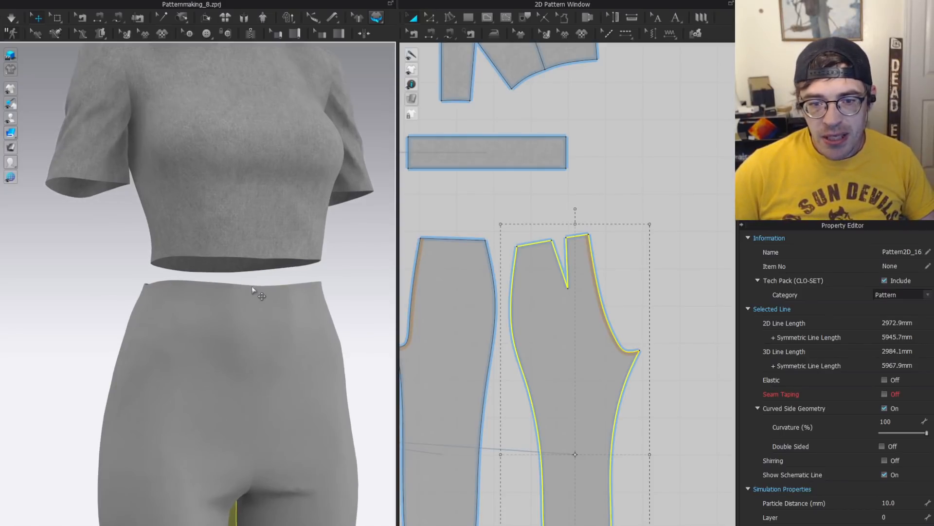
scroll(466, 256, up, 3)
middle_drag(463, 205, 552, 188)
scroll(560, 201, up, 3)
key(x)
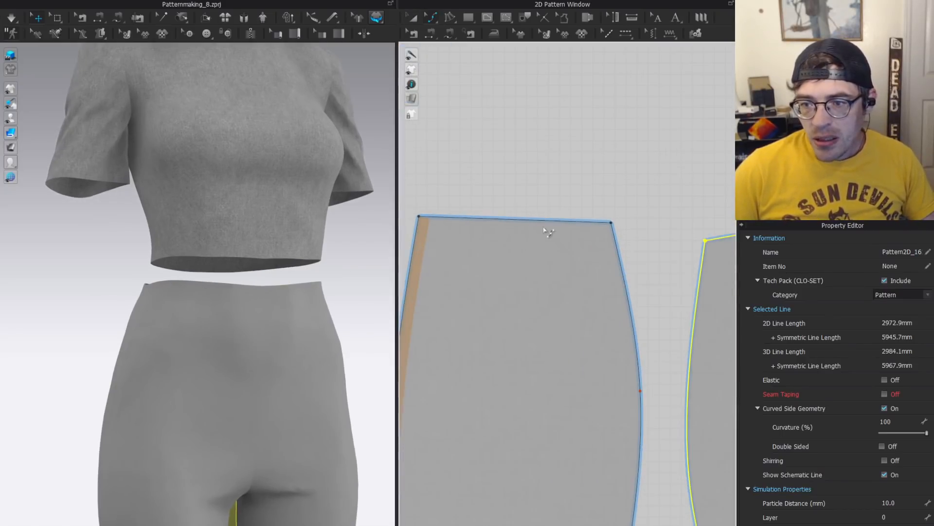
click(553, 222)
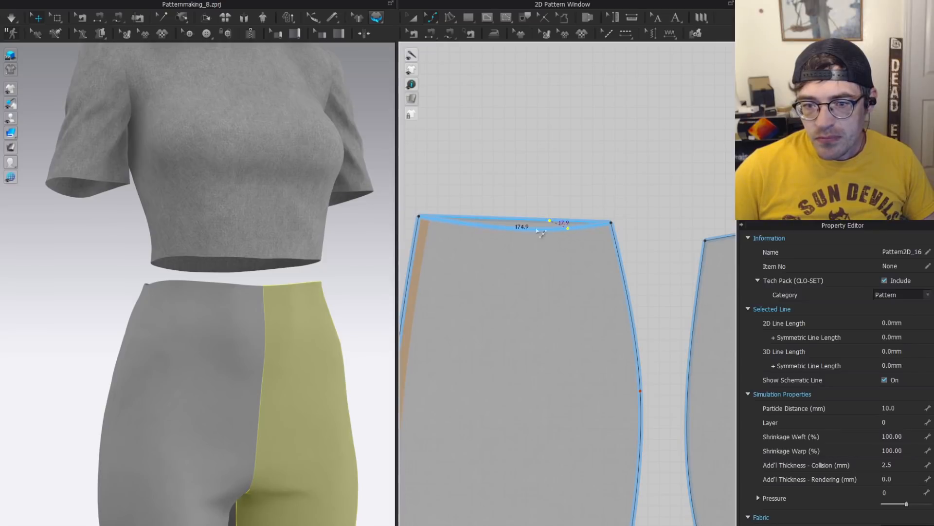
Make the front pants' waist curve slightly shallower and check the waistline in 3D.
scroll(575, 227, up, 3)
key(z)
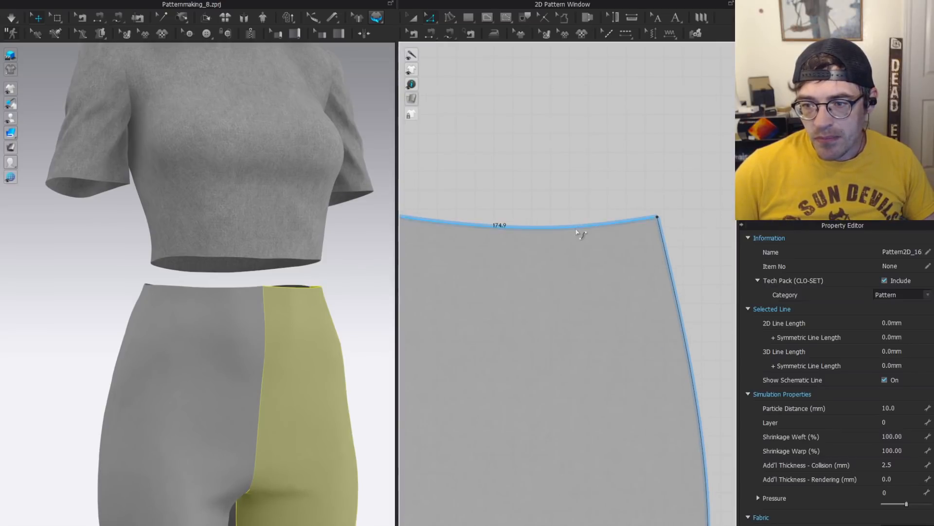
click(575, 228)
scroll(557, 209, down, 3)
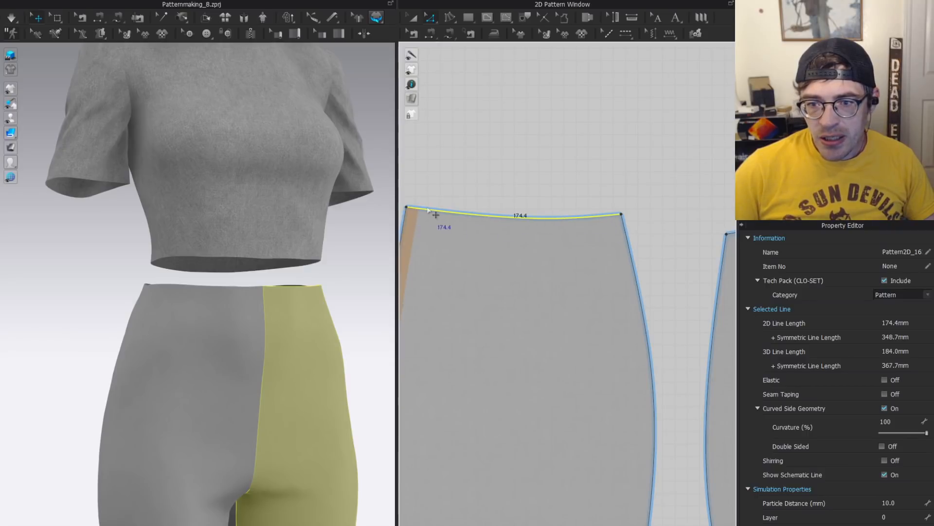
scroll(233, 298, down, 2)
right_drag(263, 294, 129, 317)
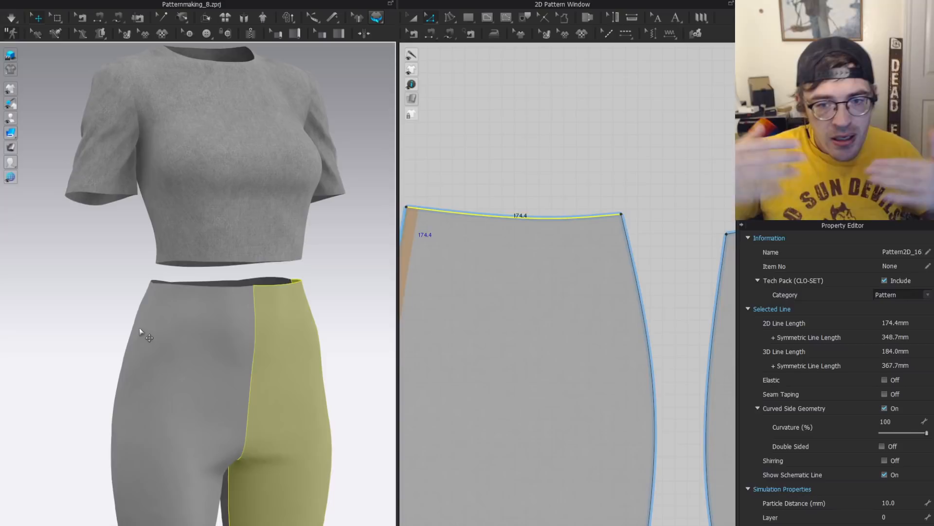
Curve the back pants' waist edge outward between the side seam and the dart.
scroll(540, 229, down, 2)
right_drag(540, 229, 576, 202)
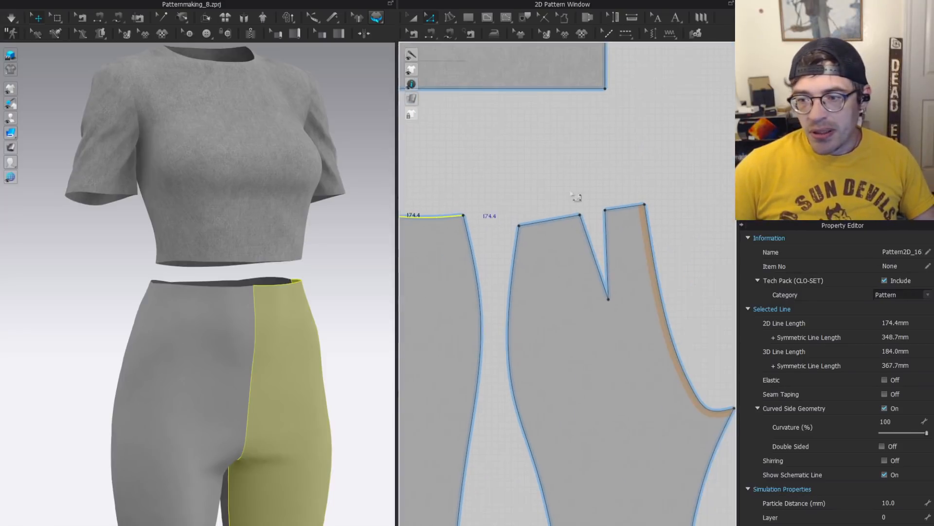
scroll(547, 219, up, 3)
drag(519, 270, 524, 258)
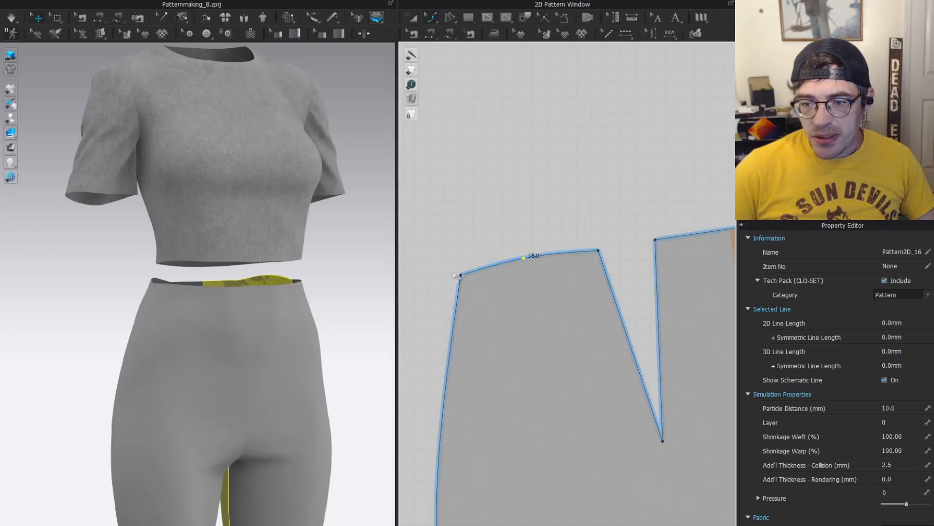
Curve the back pants' waist edge slightly inward between the dart and the centre back, and check the back waistline in 3D.
scroll(467, 277, up, 4)
drag(611, 244, 610, 272)
right_drag(184, 309, 316, 297)
scroll(580, 206, down, 2)
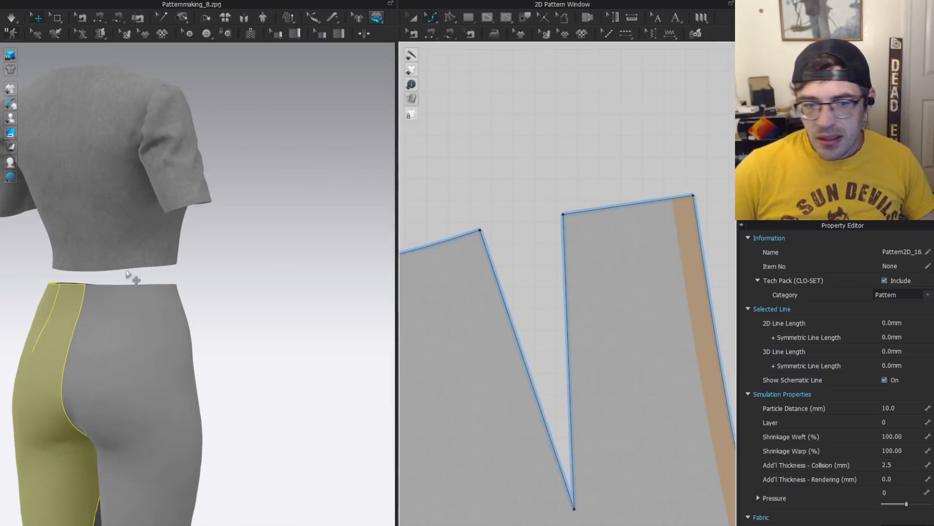
scroll(129, 275, up, 4)
scroll(540, 204, up, 2)
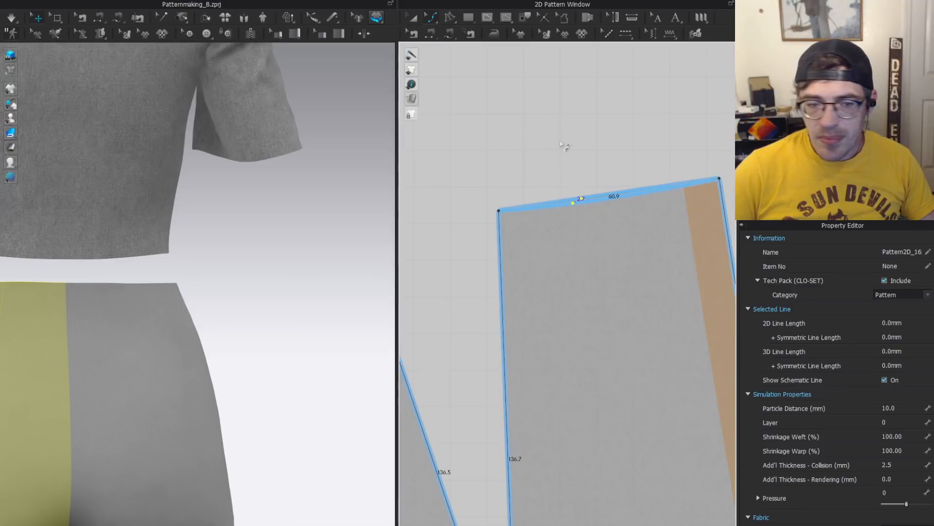
key(a)
scroll(225, 292, down, 5)
right_drag(134, 309, 76, 299)
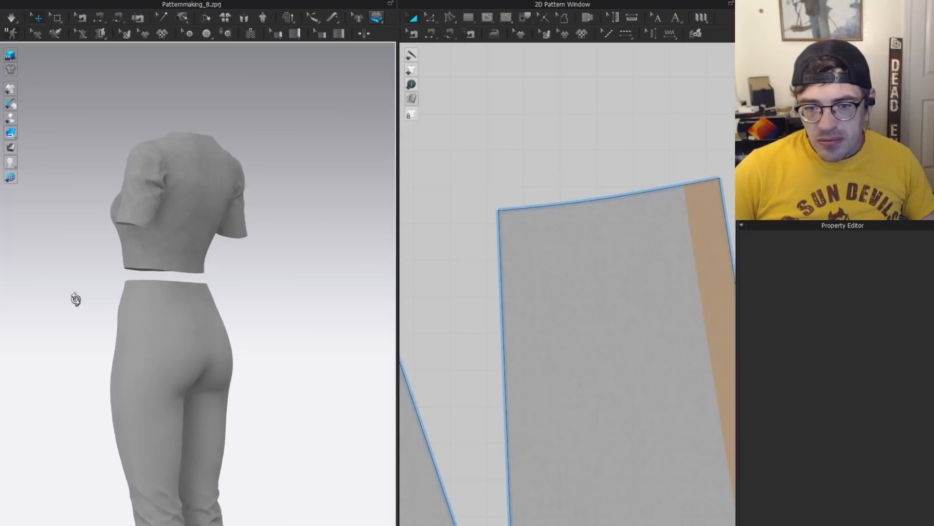
Raise the back bodice's centre-back hem corner a little further.
scroll(553, 234, down, 5)
scroll(552, 330, up, 8)
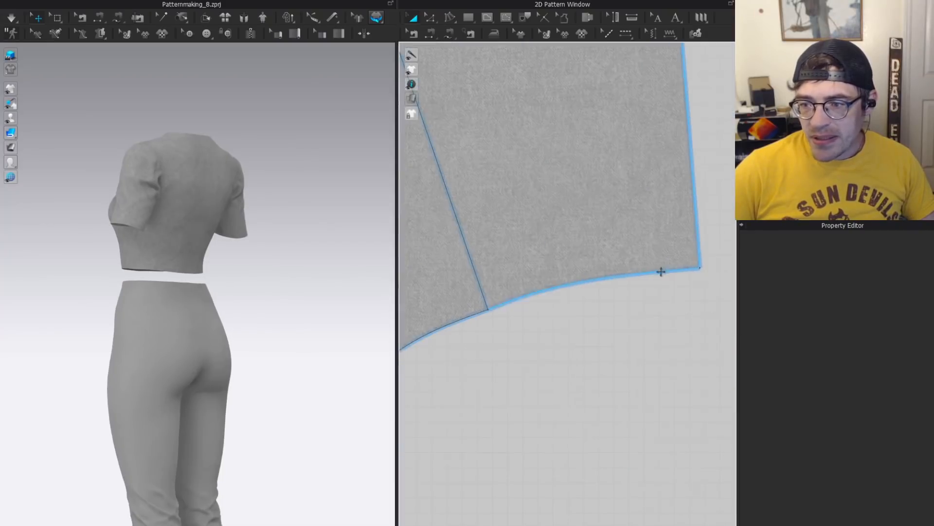
key(z)
click(702, 267)
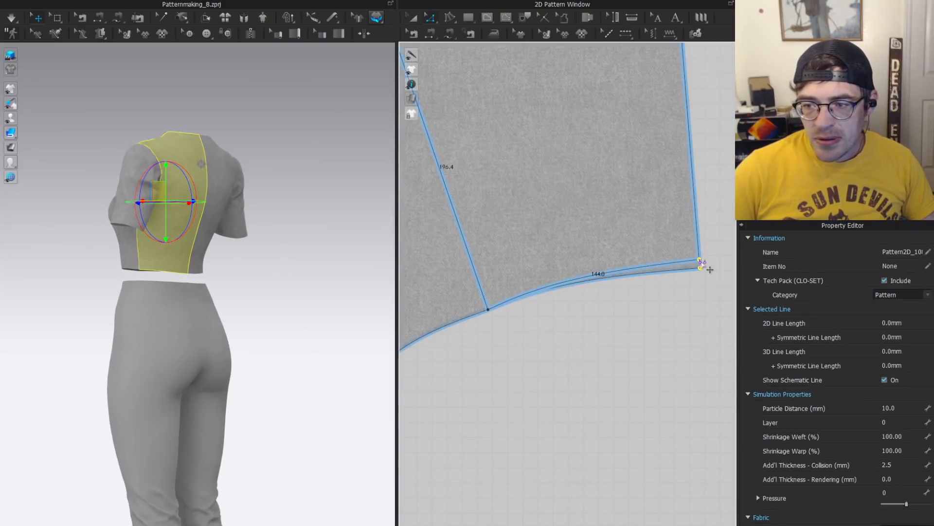
drag(702, 263, 701, 261)
Raise the side seam's hem point a little to follow the higher back hem, and check the whole outfit in 3D.
scroll(511, 309, up, 5)
middle_drag(486, 327, 596, 337)
click(568, 361)
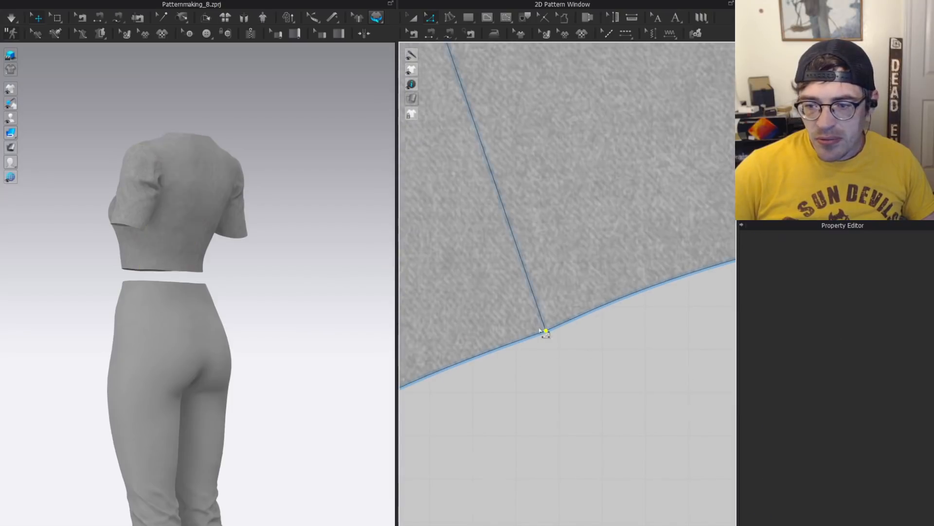
click(545, 332)
drag(544, 327, 542, 320)
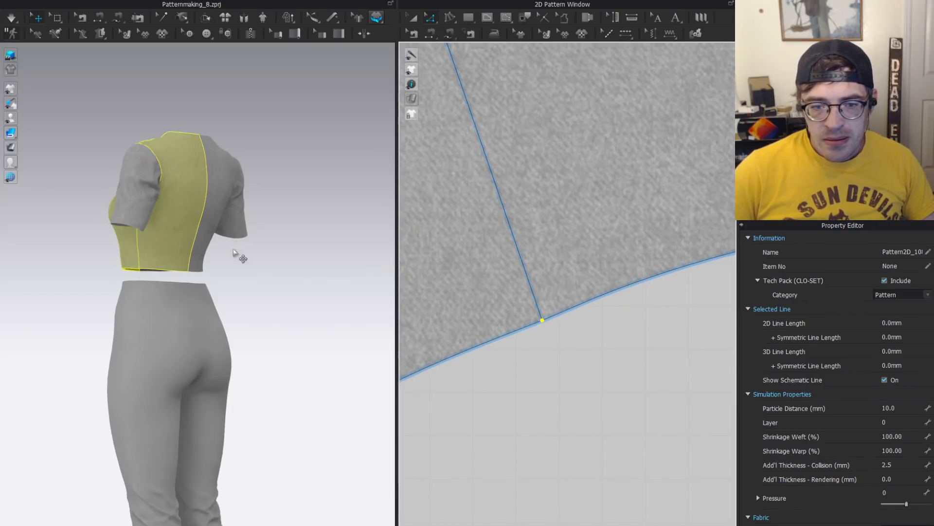
key(a)
scroll(234, 254, down, 2)
click(246, 287)
right_drag(139, 284, 306, 289)
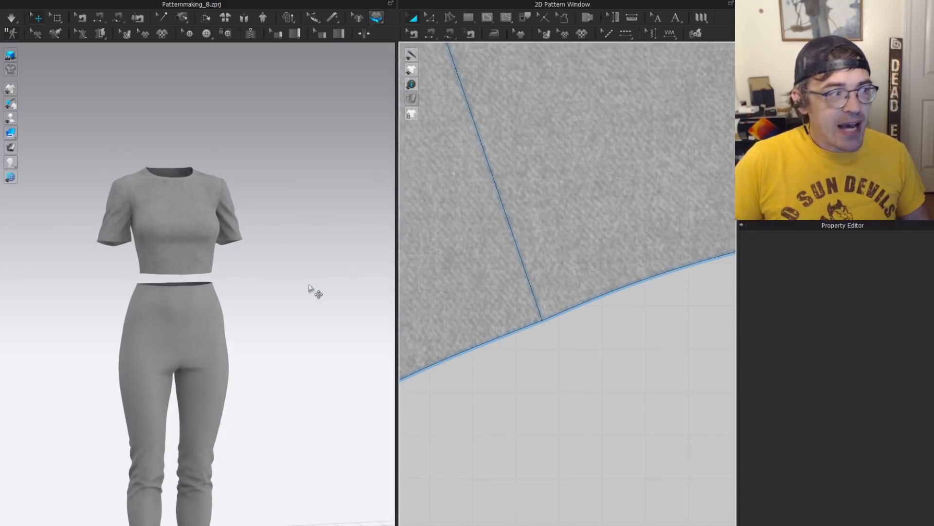
scroll(277, 275, down, 3)
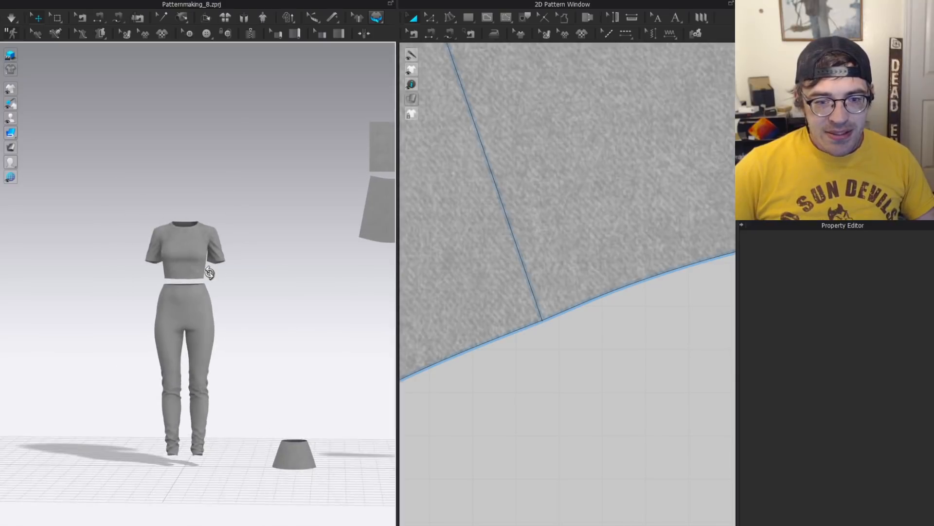
scroll(191, 281, up, 3)
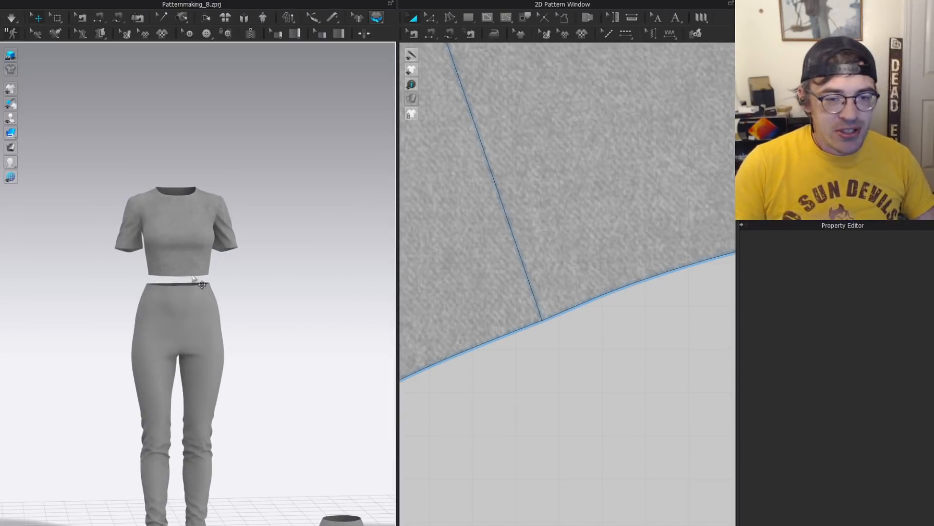
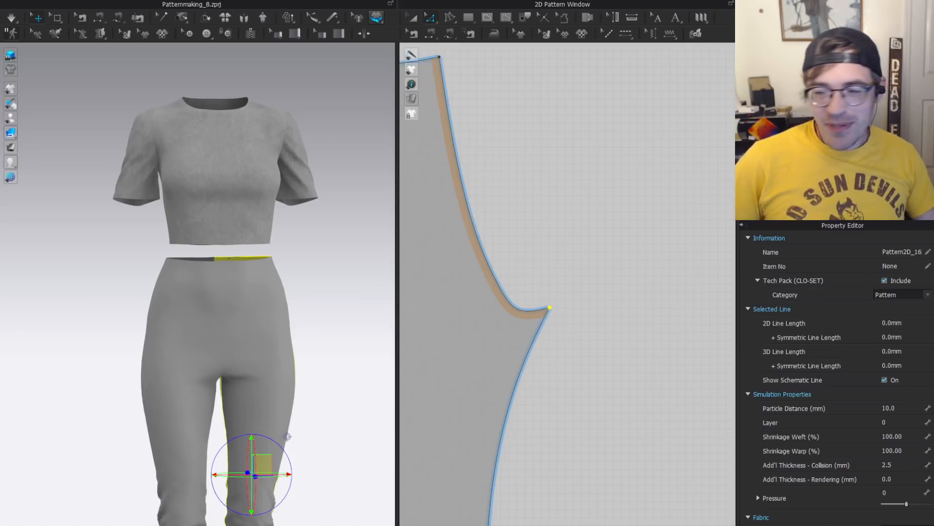
Examine the crotch points and crotch curves of the back and front pants patterns in 2D.
drag(596, 272, 463, 375)
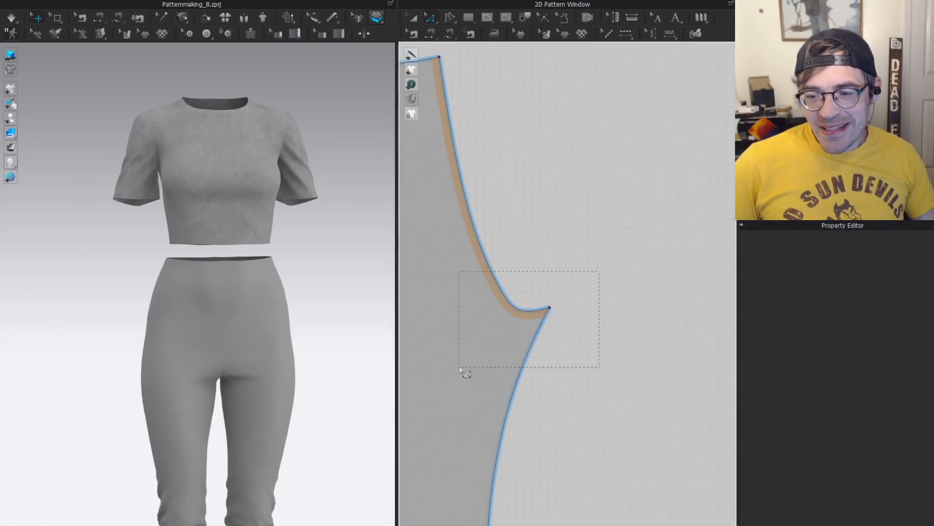
scroll(579, 322, down, 5)
drag(678, 256, 604, 297)
scroll(491, 286, up, 4)
scroll(549, 245, up, 3)
click(541, 303)
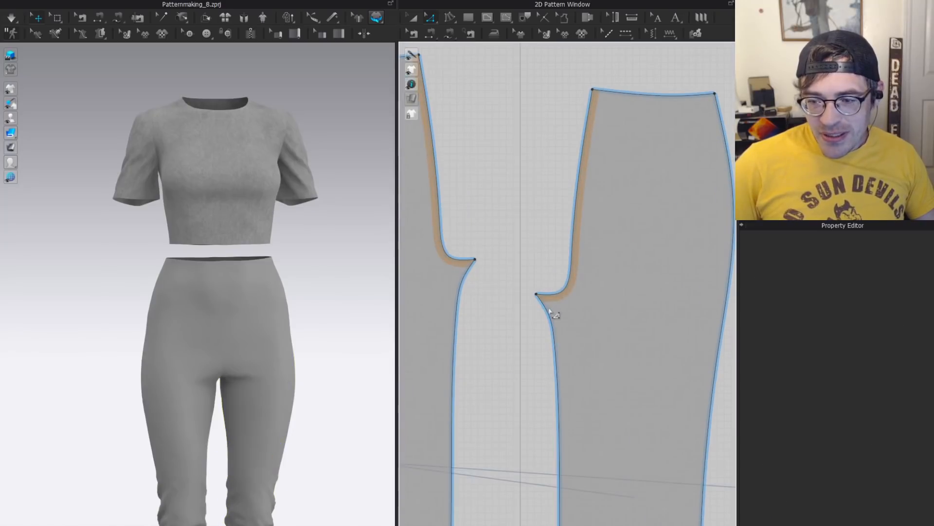
scroll(545, 306, up, 3)
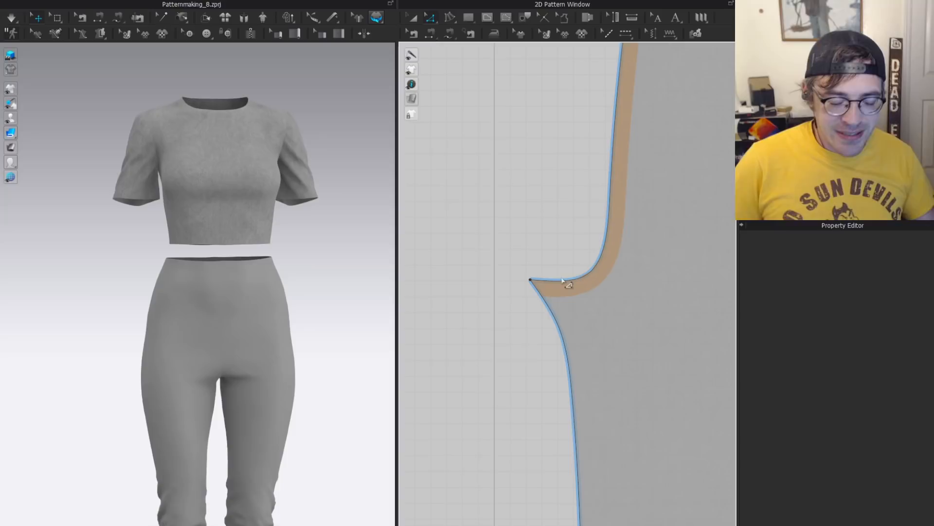
Hide one pants leg's panels in 3D and examine the crotch seam's shape on the remaining leg from the inner side.
click(267, 340)
right_drag(311, 297, 332, 412)
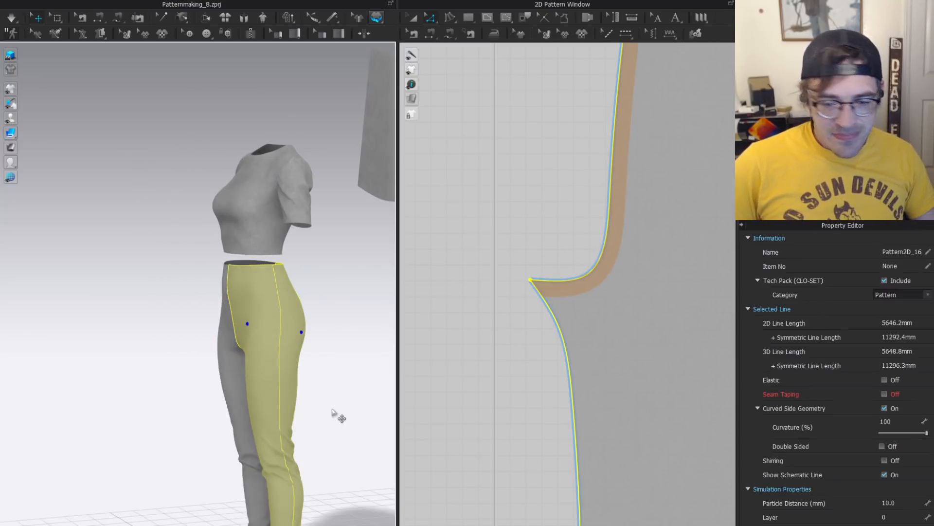
click(314, 352)
scroll(275, 341, up, 5)
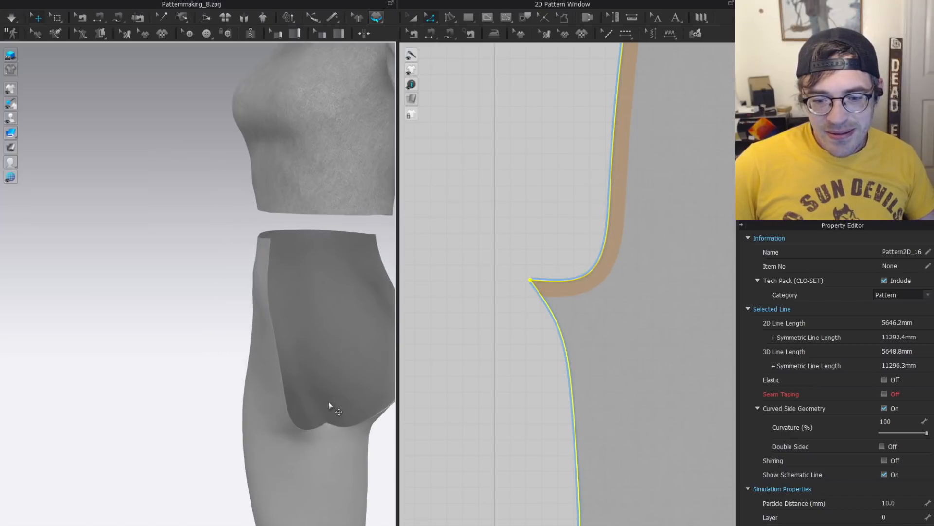
scroll(263, 225, up, 4)
middle_drag(296, 334, 229, 336)
scroll(212, 320, up, 1)
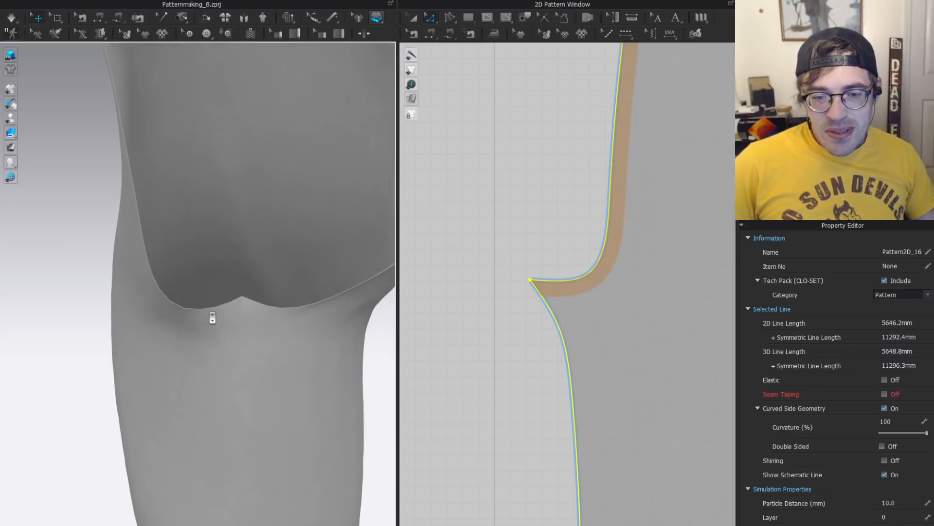
Identify the front and back leg panels meeting at the crotch point in 3D and match them to their 2D crotch corners.
click(162, 306)
middle_drag(287, 382, 241, 242)
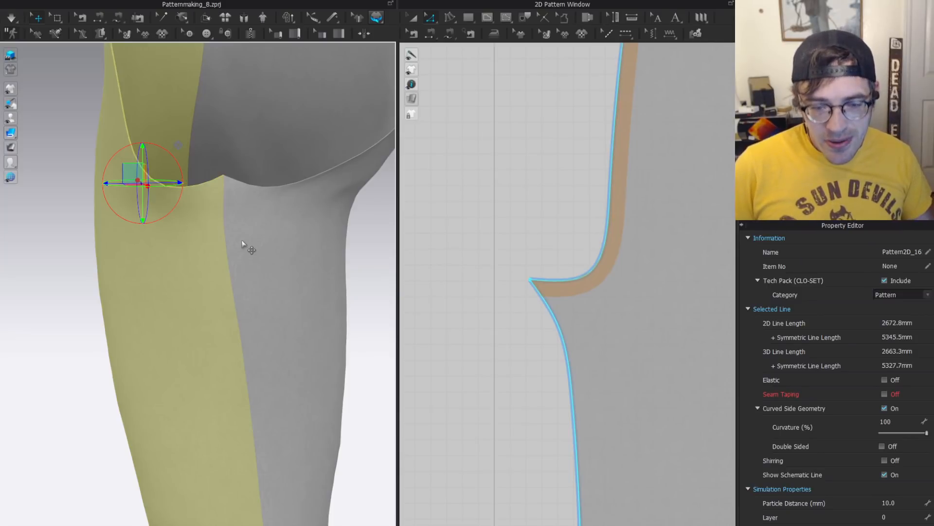
scroll(254, 218, up, 2)
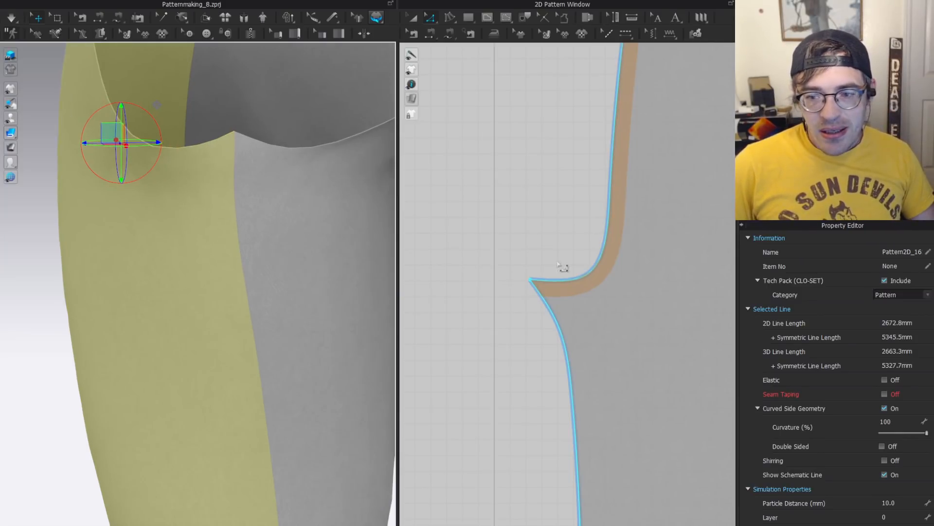
click(533, 300)
click(536, 290)
click(254, 292)
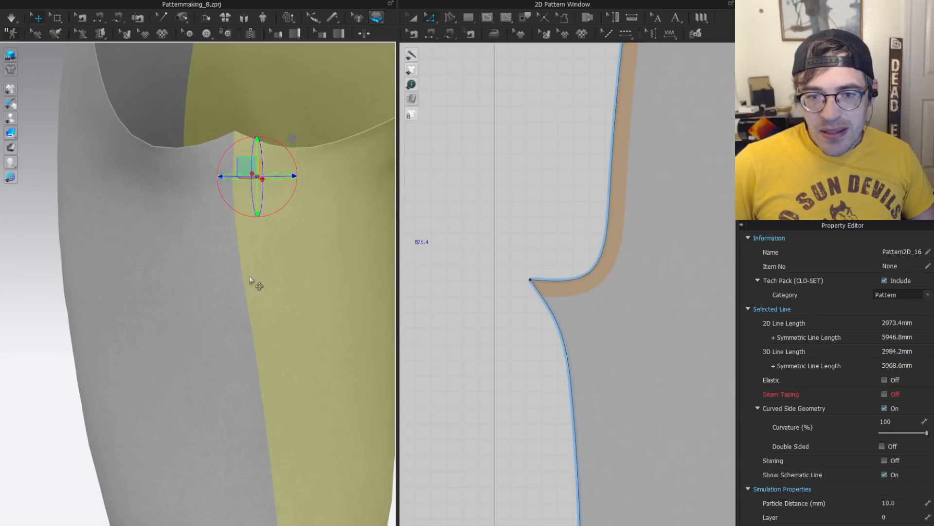
Examine the back pants pattern's crotch point and curve up close in 2D, and compare them with the front pieces' crotch curves.
scroll(545, 364, down, 5)
scroll(546, 364, down, 3)
scroll(554, 234, up, 8)
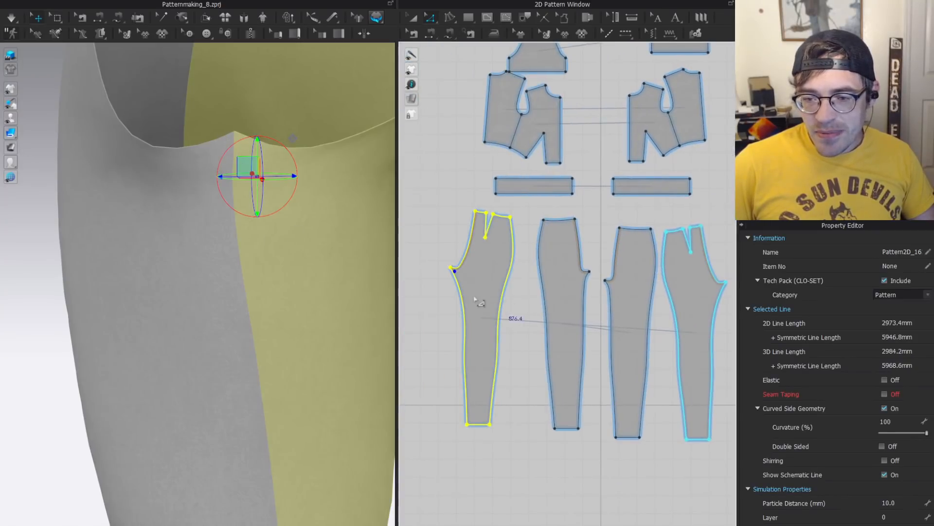
right_drag(270, 241, 266, 216)
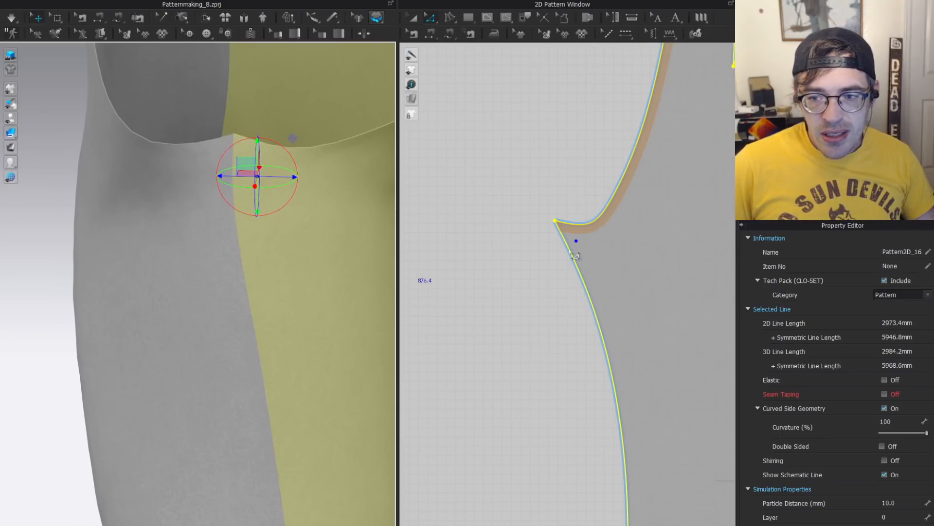
scroll(569, 222, up, 4)
click(570, 221)
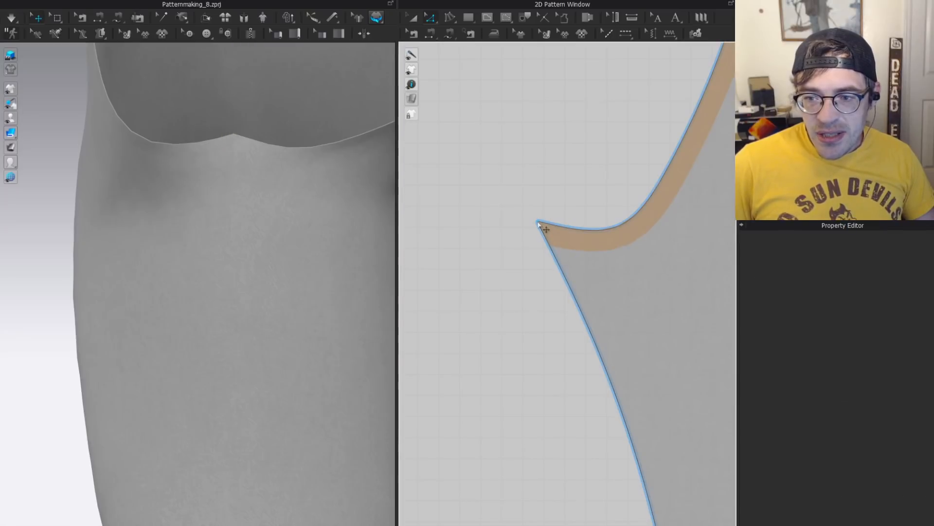
scroll(540, 223, down, 6)
scroll(598, 222, up, 5)
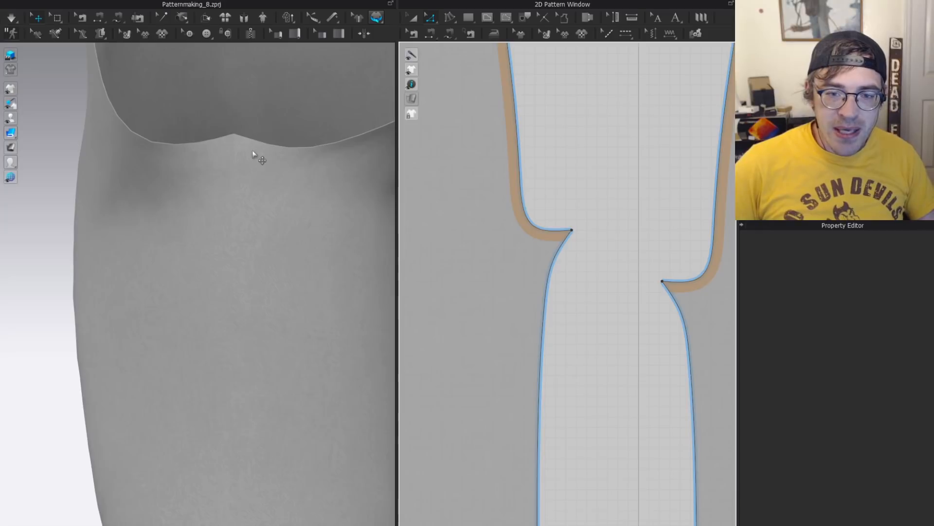
Run the simulation and tug the fabric upward at the crotch point to inspect the peak in the crotch seam.
key(space)
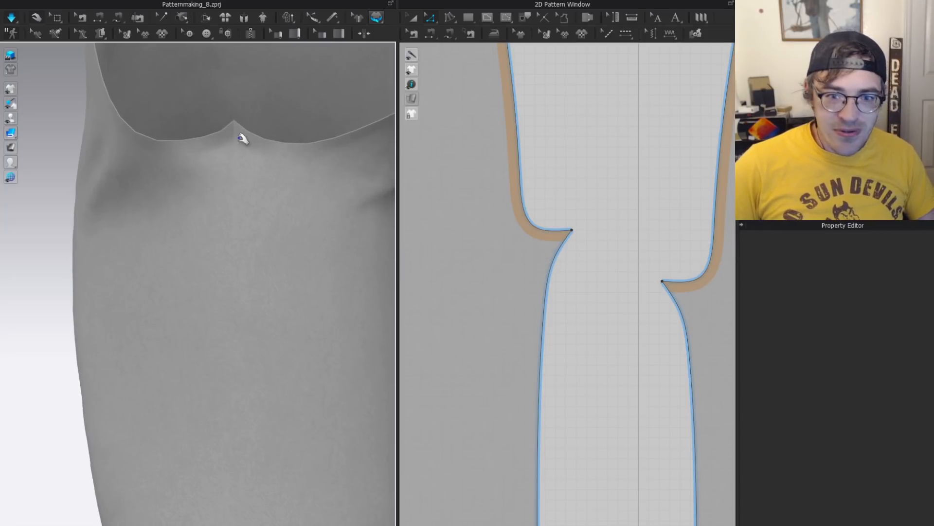
drag(242, 138, 235, 120)
scroll(588, 234, down, 3)
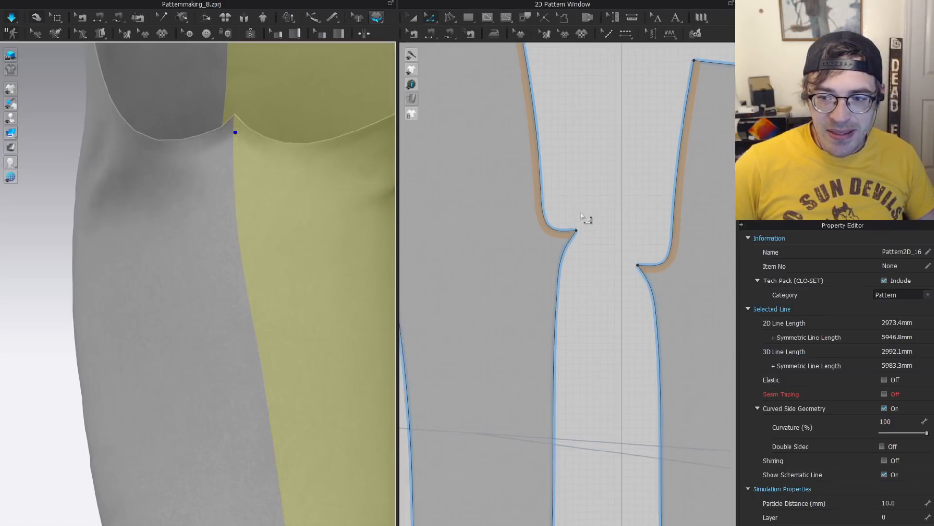
Move the front pants pattern's crotch point inward and down, shortening the crotch extension.
click(575, 233)
scroll(576, 233, up, 3)
click(611, 251)
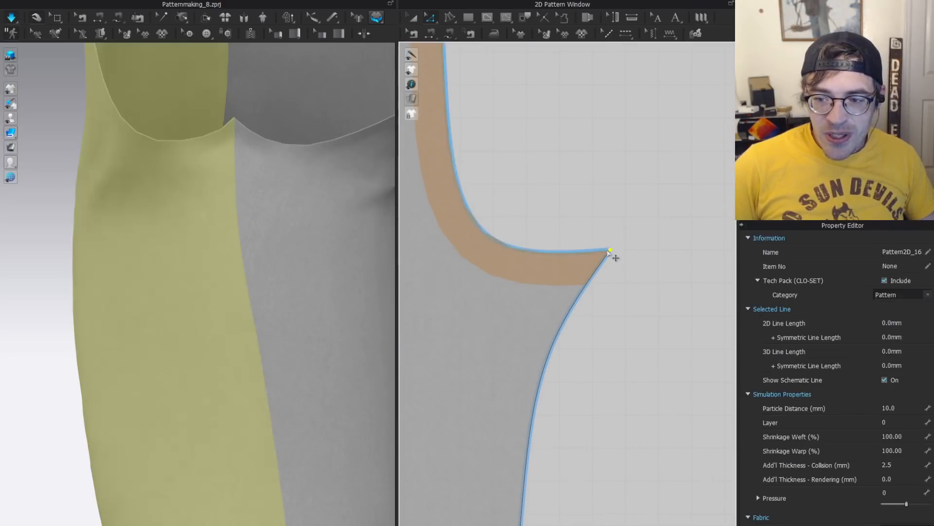
drag(579, 263, 579, 265)
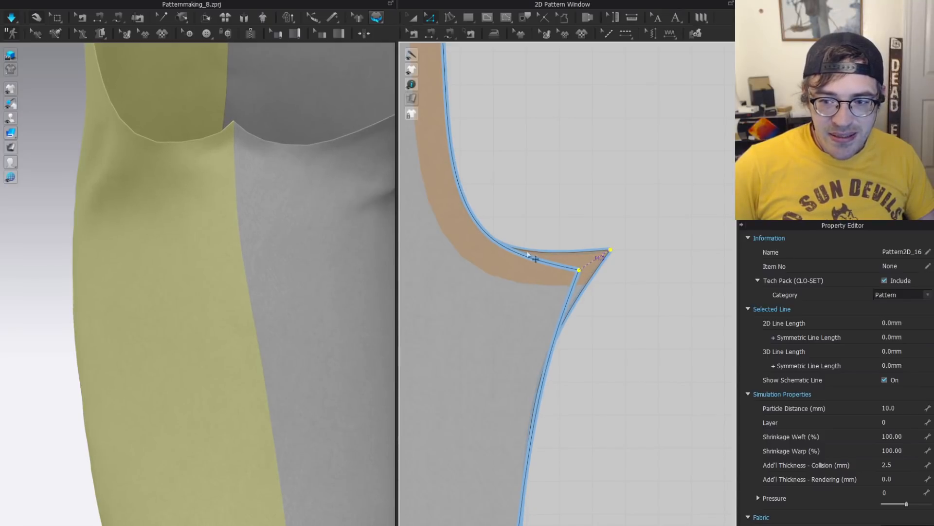
key(Delete)
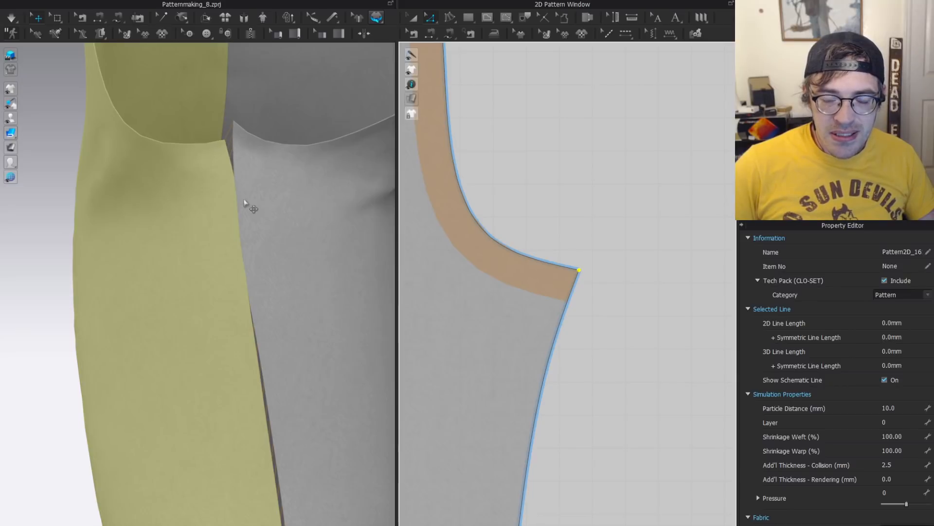
Reshape the back pants pattern's crotch curve, raising the part next to the crotch point so it slopes more directly into the seat curve.
scroll(568, 284, down, 5)
scroll(559, 225, up, 6)
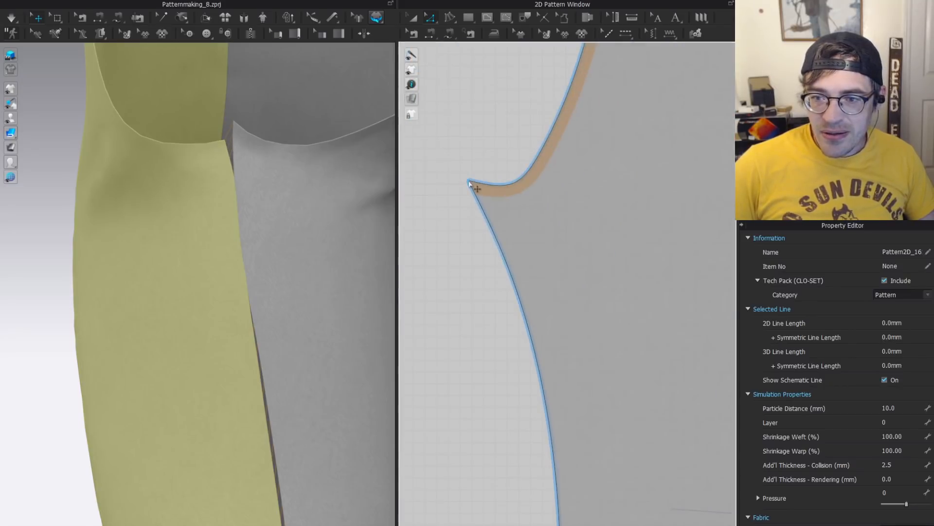
scroll(513, 169, down, 4)
scroll(521, 168, up, 4)
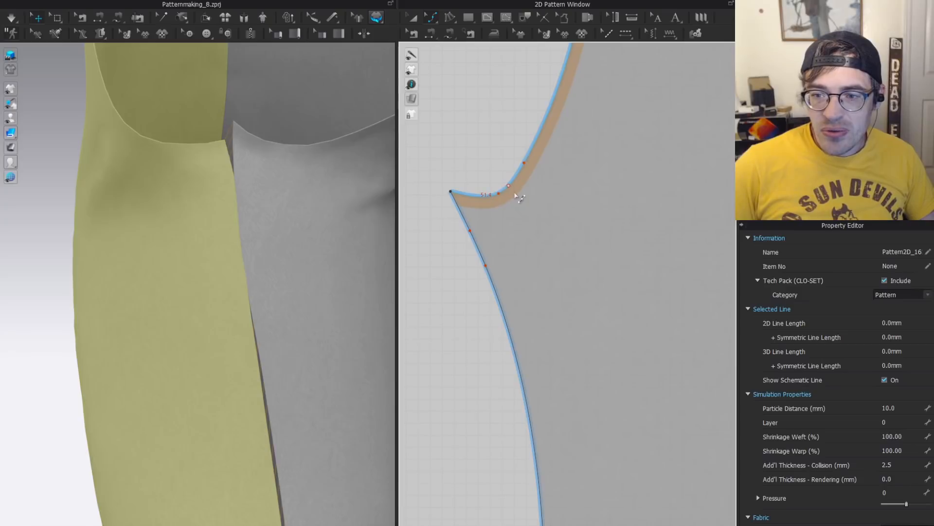
key(v)
drag(510, 188, 492, 200)
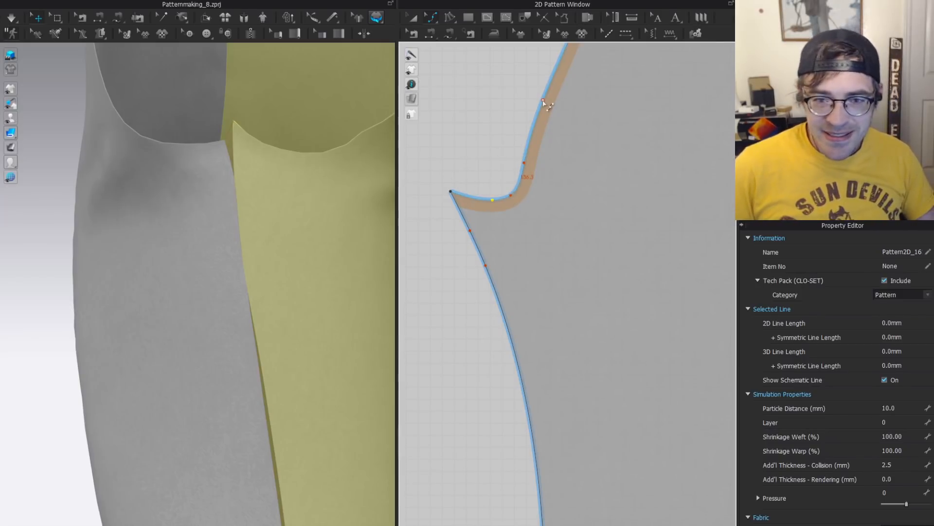
click(501, 203)
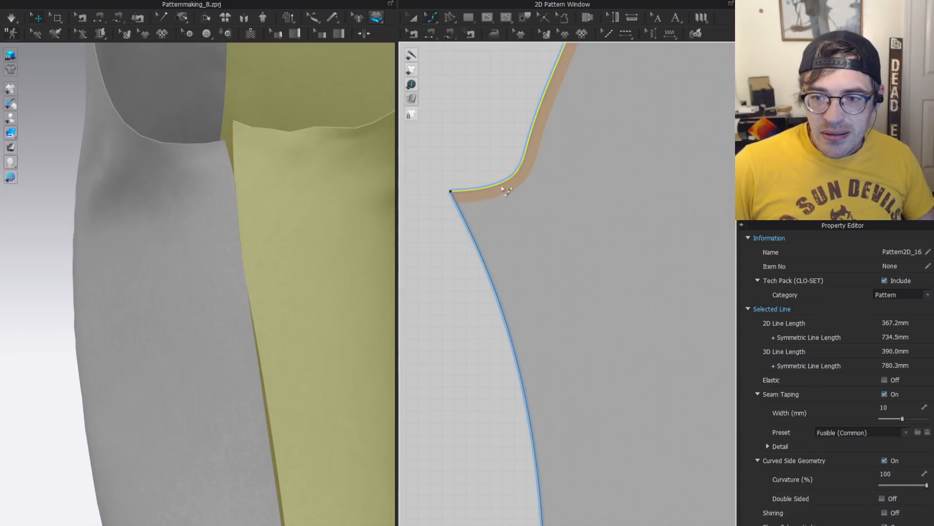
drag(497, 180, 500, 174)
Shift the upper curve point of the back crotch curve slightly inward to smooth it, and simulate the pants in 3D.
scroll(485, 99, down, 3)
click(486, 101)
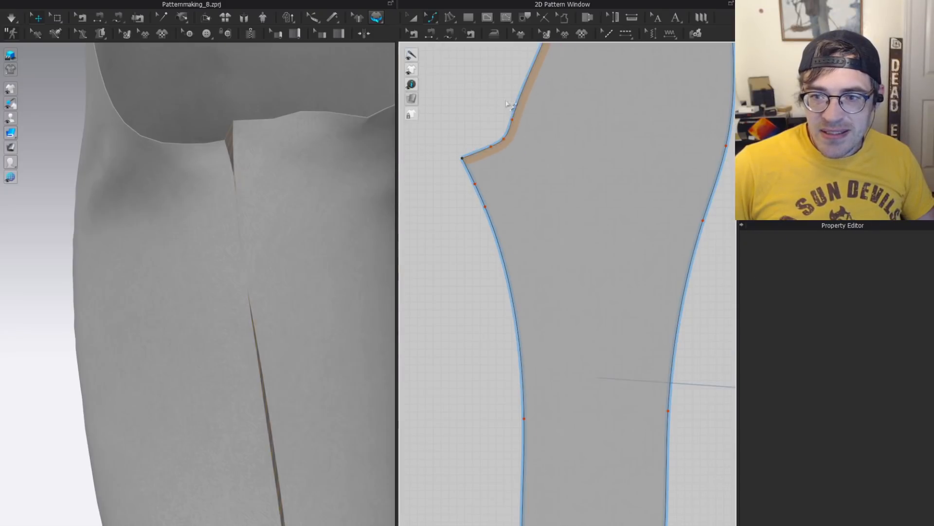
key(v)
drag(512, 120, 516, 120)
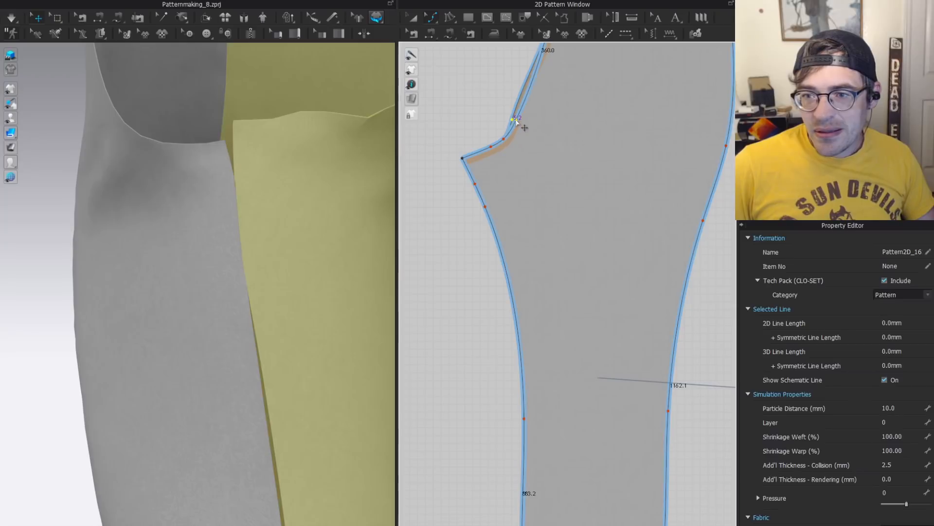
key(z)
key(space)
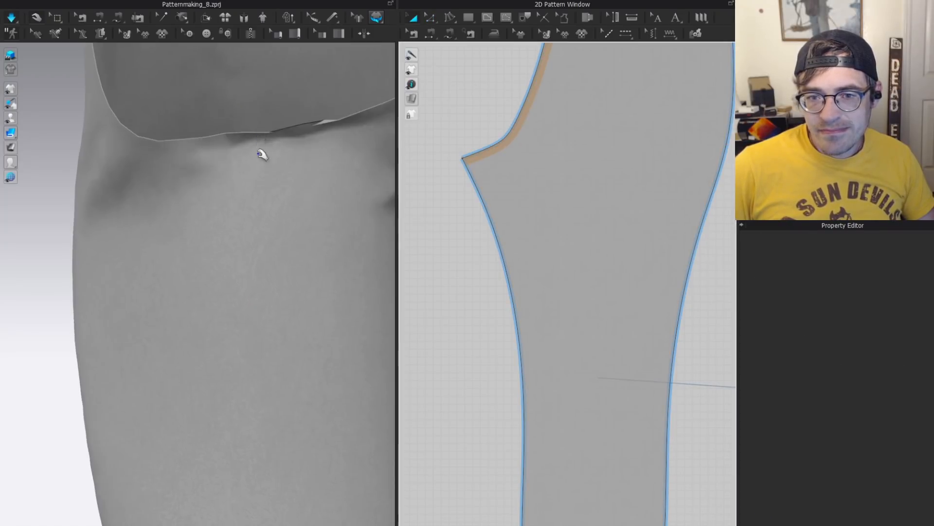
key(a)
key(space)
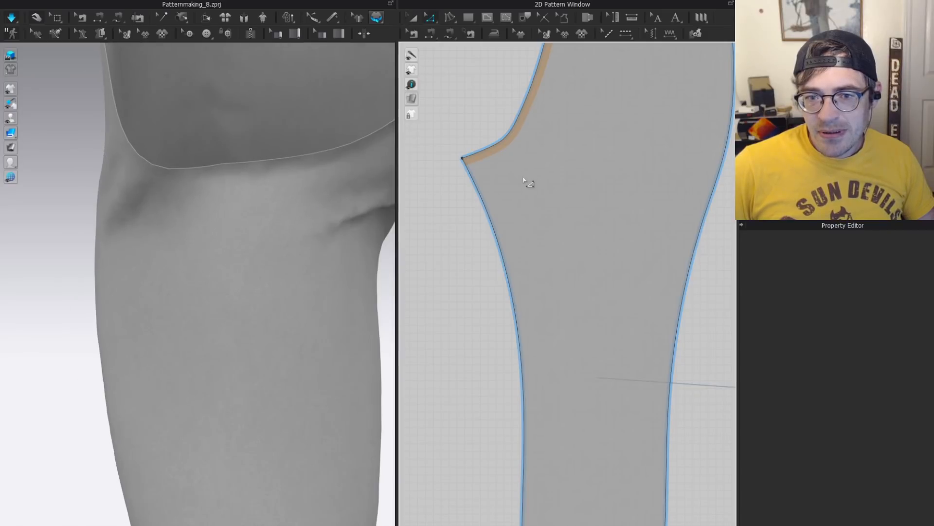
Flatten the front pants pattern's crotch curve slightly where it approaches the crotch point.
scroll(527, 183, down, 3)
scroll(519, 202, up, 5)
key(z)
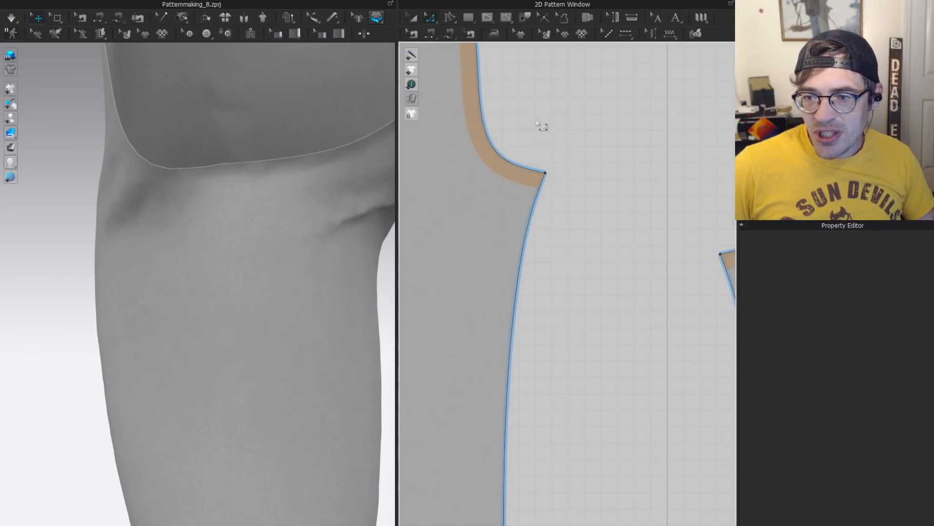
click(503, 157)
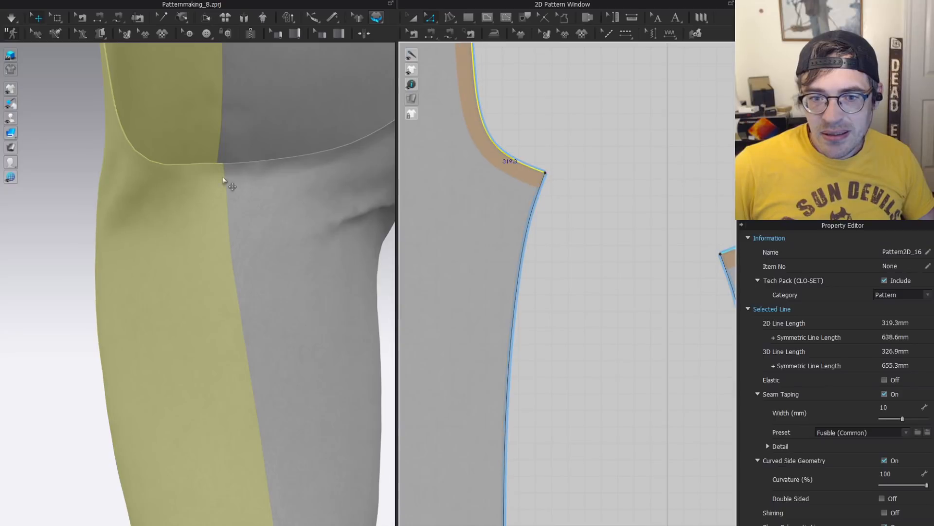
scroll(510, 174, down, 3)
click(579, 175)
Lower the pants' crotch points and shift them slightly inward, and simulate the leg to check the crotch seam's curve.
scroll(528, 177, down, 4)
middle_drag(529, 177, 627, 149)
scroll(637, 137, down, 1)
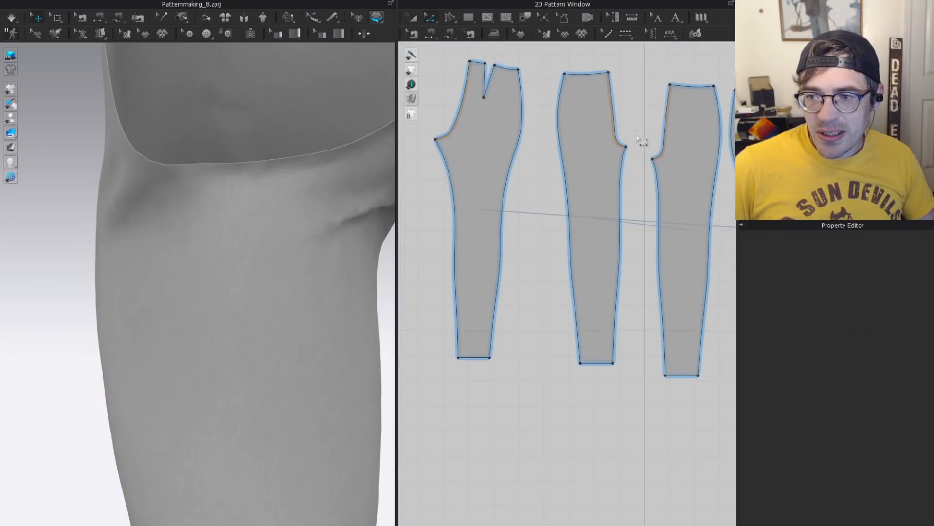
scroll(430, 147, up, 4)
mouse_move(437, 158)
mouse_down()
mouse_move(427, 155)
mouse_move(444, 141)
mouse_up()
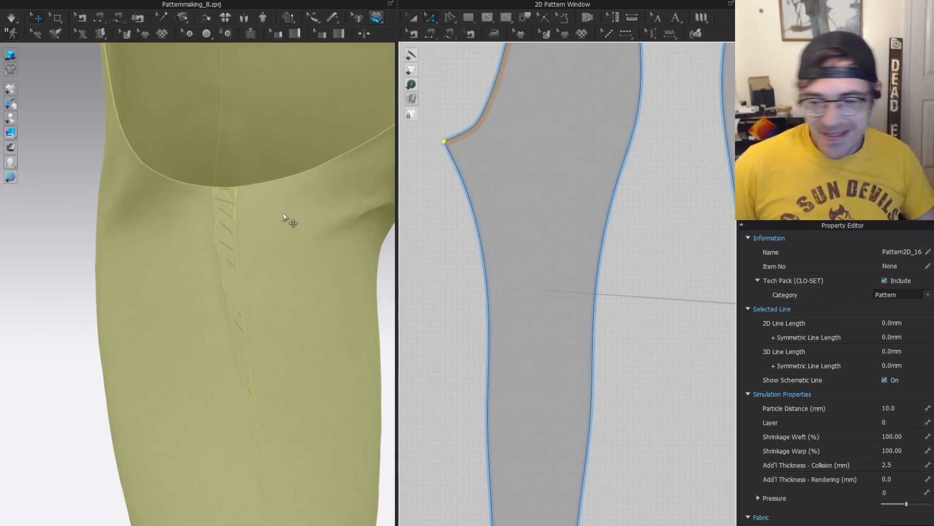
key(space)
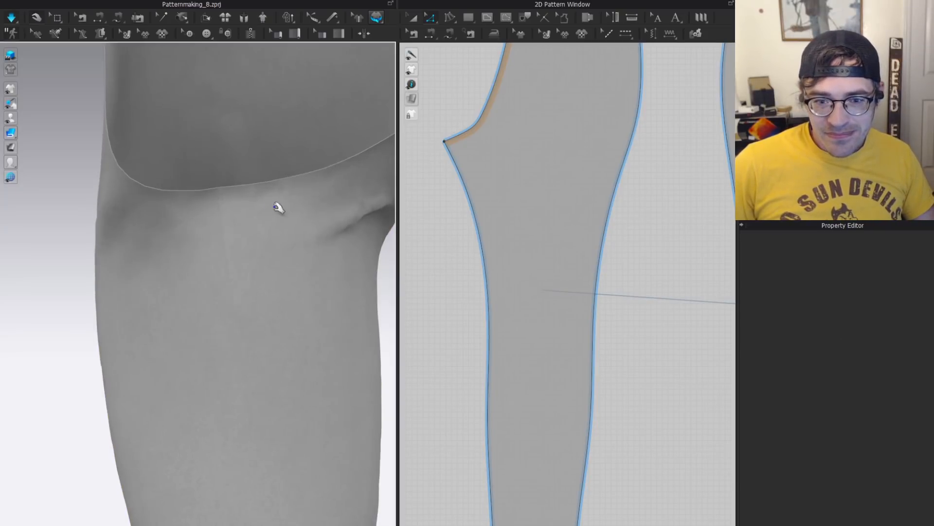
click(246, 212)
Examine the short sleeve on the avatar's arm in 3D alongside its sleeve cap and underarm edges in 2D.
scroll(234, 206, down, 5)
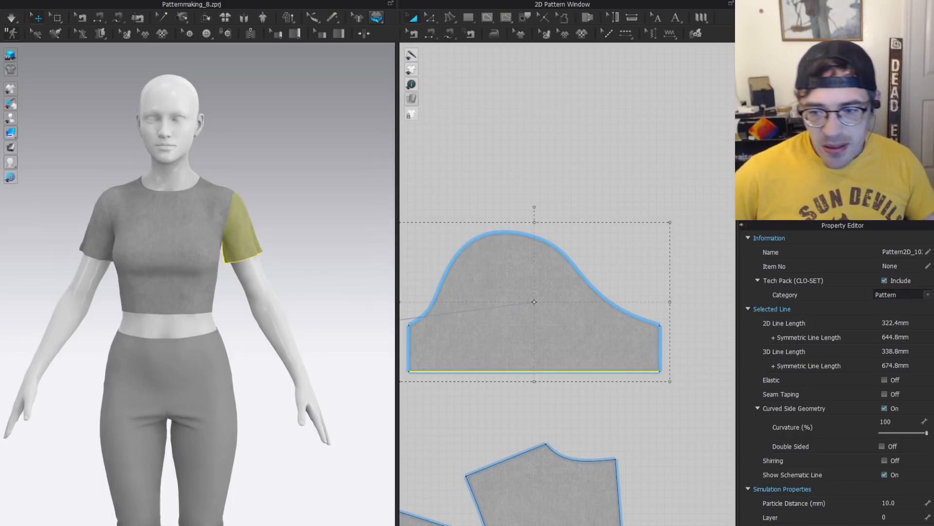
scroll(543, 336, down, 3)
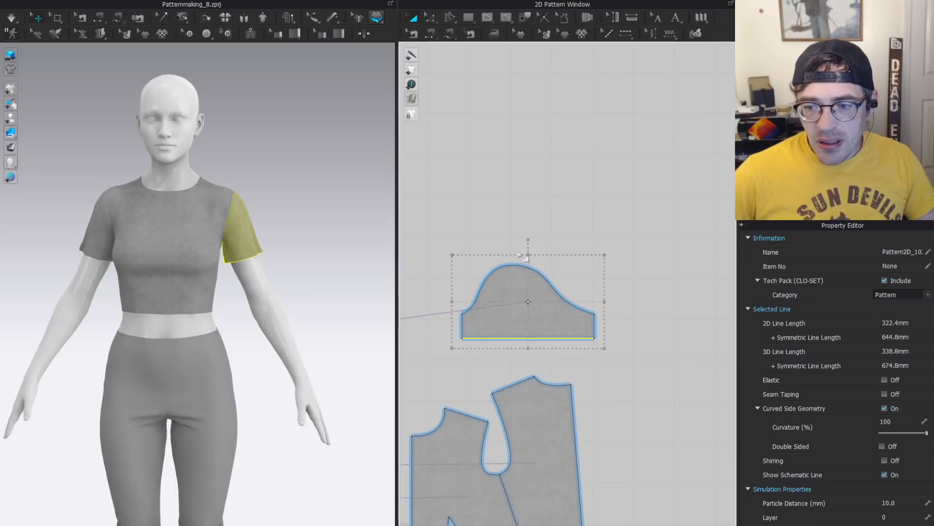
click(229, 235)
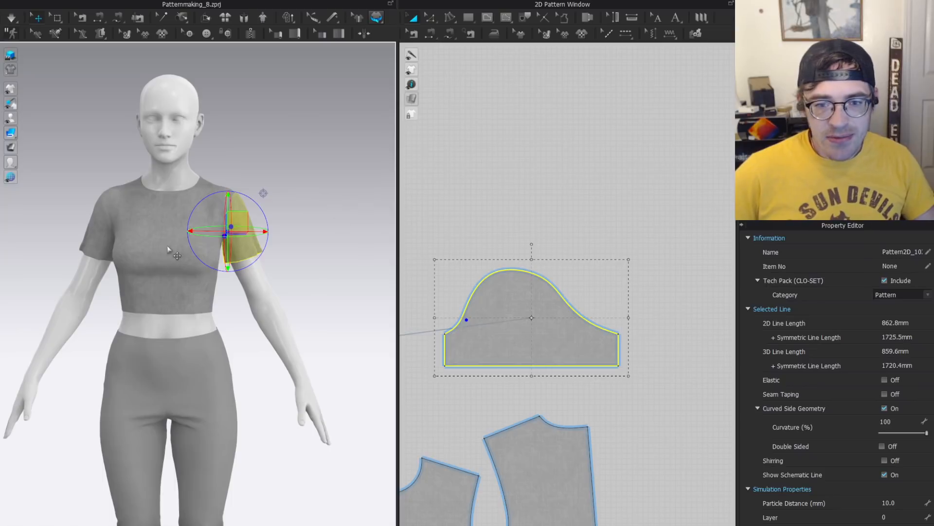
scroll(272, 209, up, 4)
right_drag(308, 180, 214, 173)
middle_drag(258, 182, 186, 178)
scroll(214, 205, up, 4)
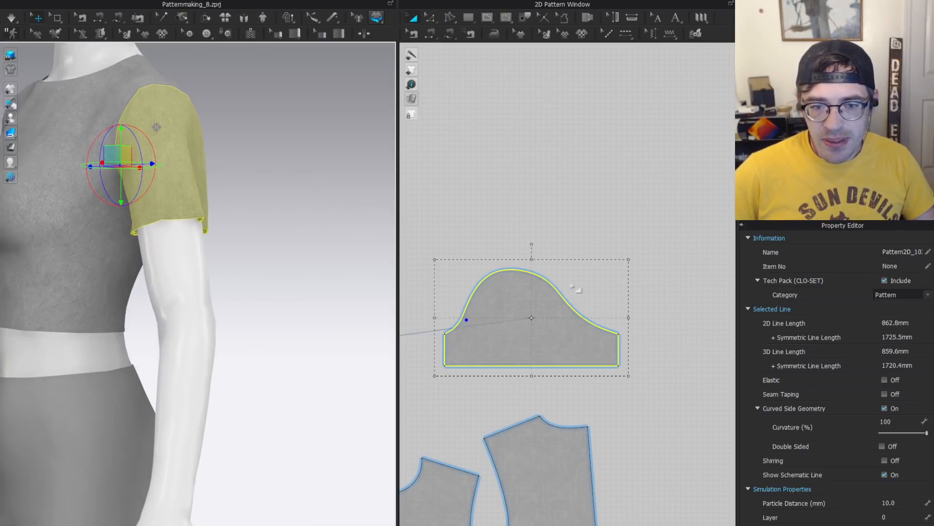
middle_drag(235, 217, 264, 242)
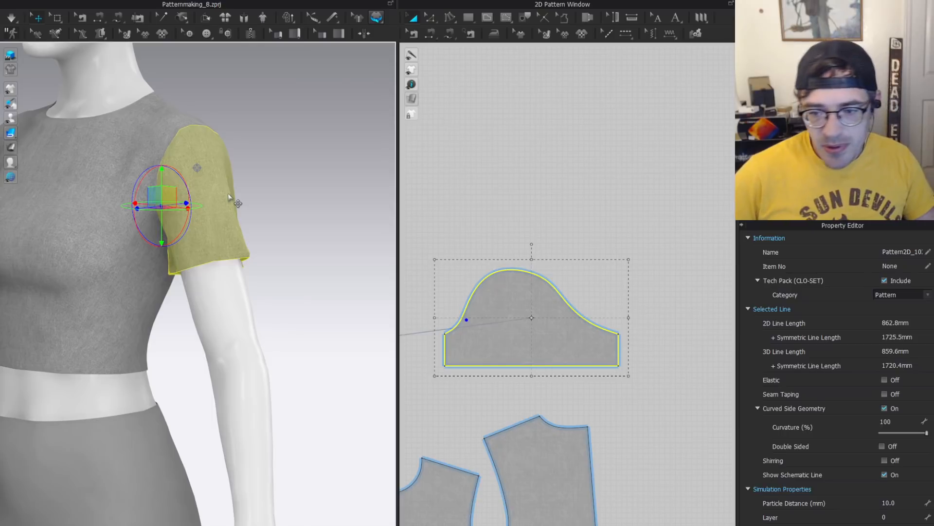
scroll(539, 331, up, 2)
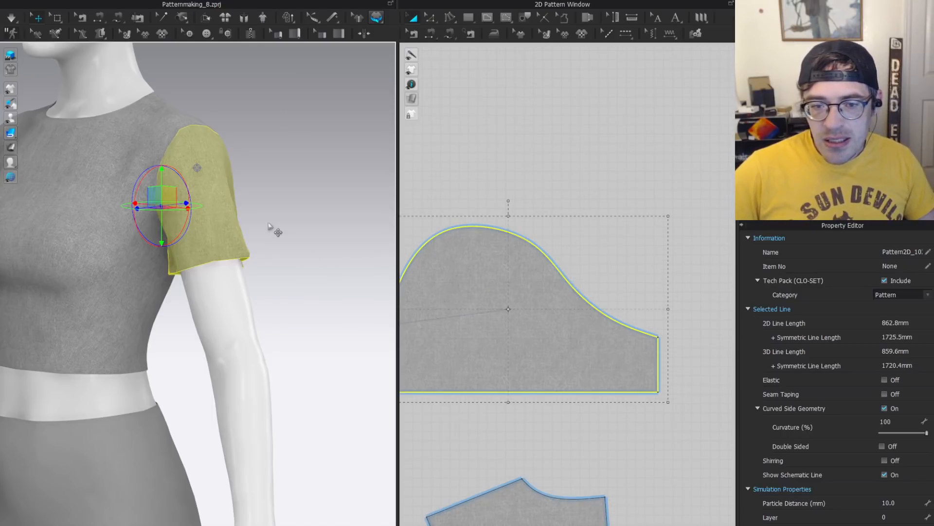
Examine the sleeve's underarm seam and hem from underneath in 3D, and check the sewing lines at the sleeve pattern's underarm corner.
right_drag(219, 292, 189, 210)
scroll(204, 277, up, 4)
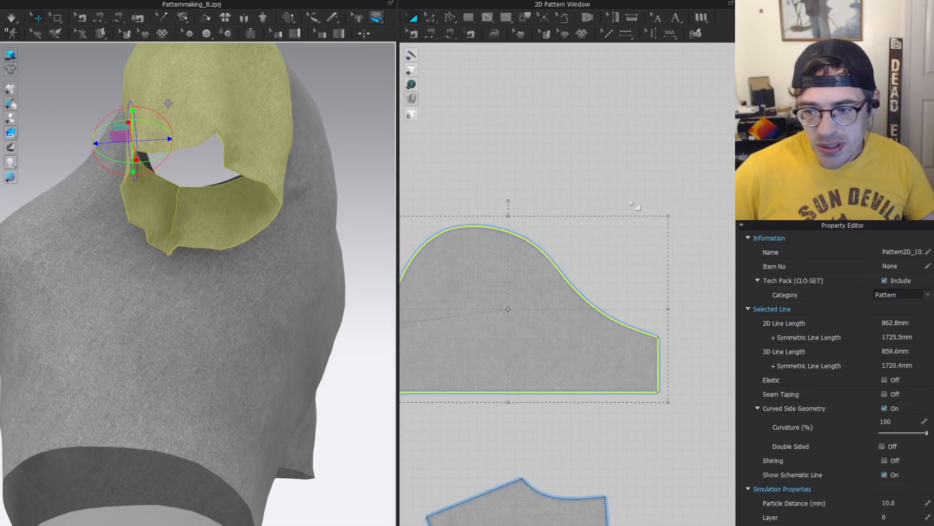
scroll(680, 271, up, 3)
click(694, 236)
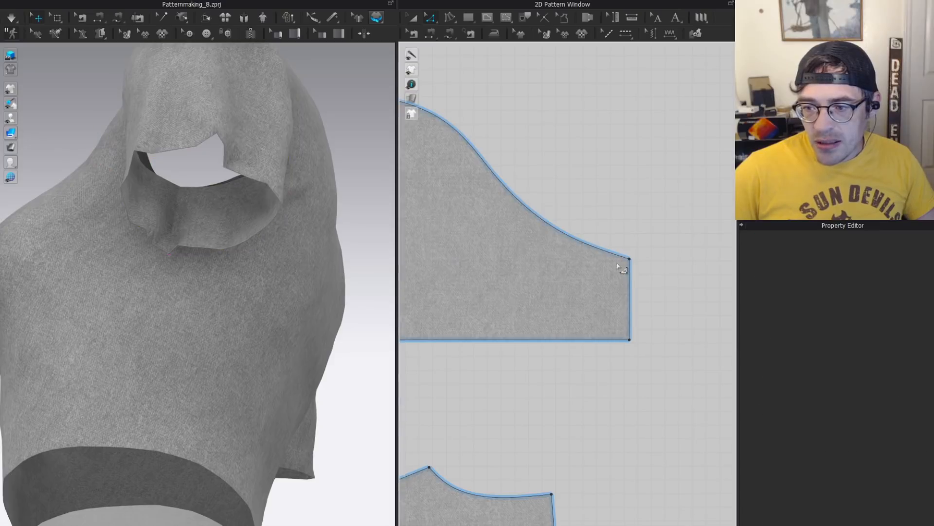
scroll(664, 291, down, 3)
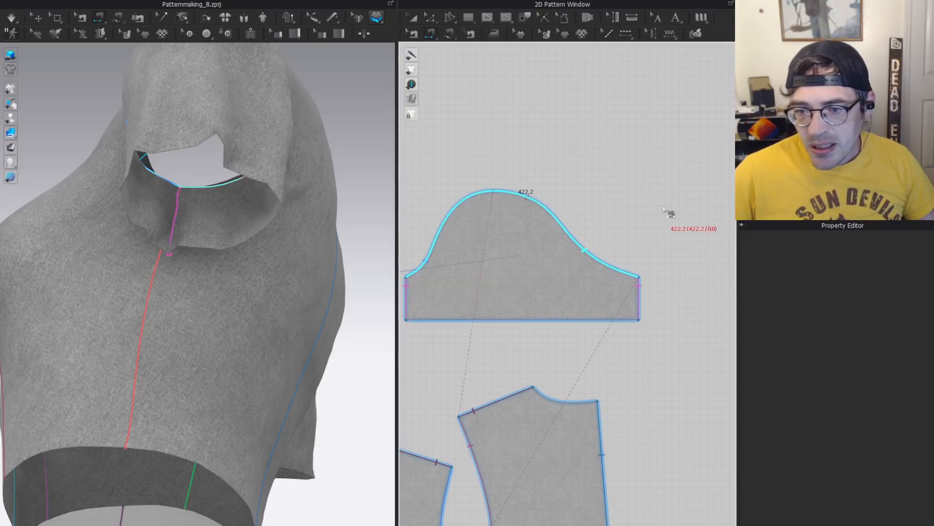
key(a)
scroll(614, 288, up, 3)
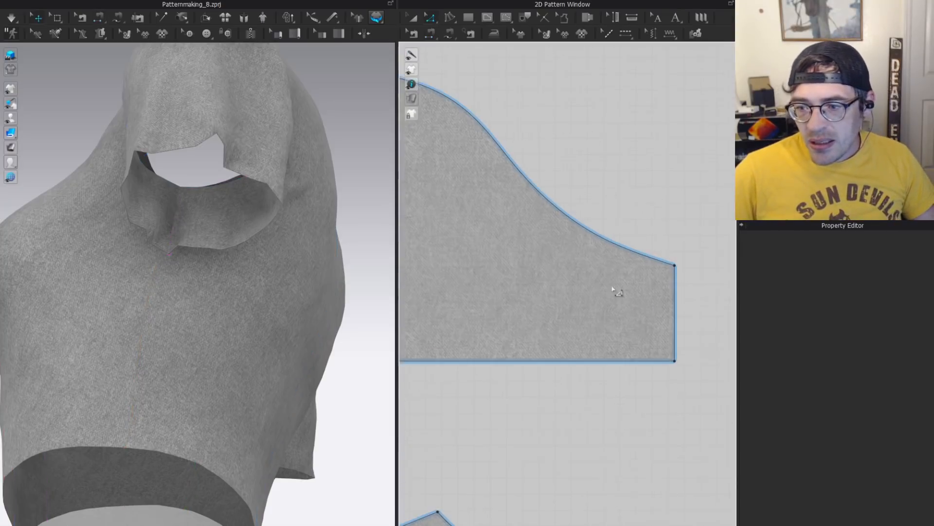
Add a 90° perpendicular internal line from the sleeve's right underarm point to the hem, cut along it and delete the outer corner piece.
click(674, 265)
right_click(675, 265)
mouse_move(723, 331)
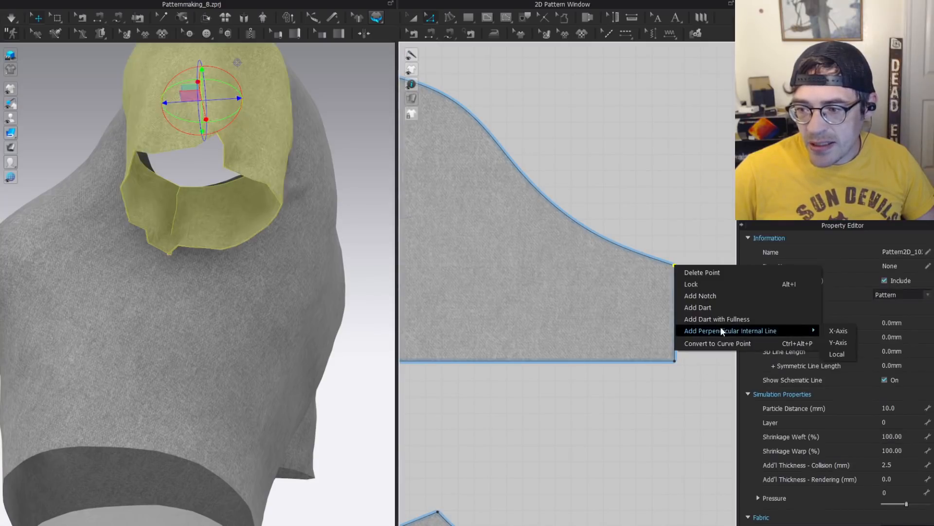
click(847, 359)
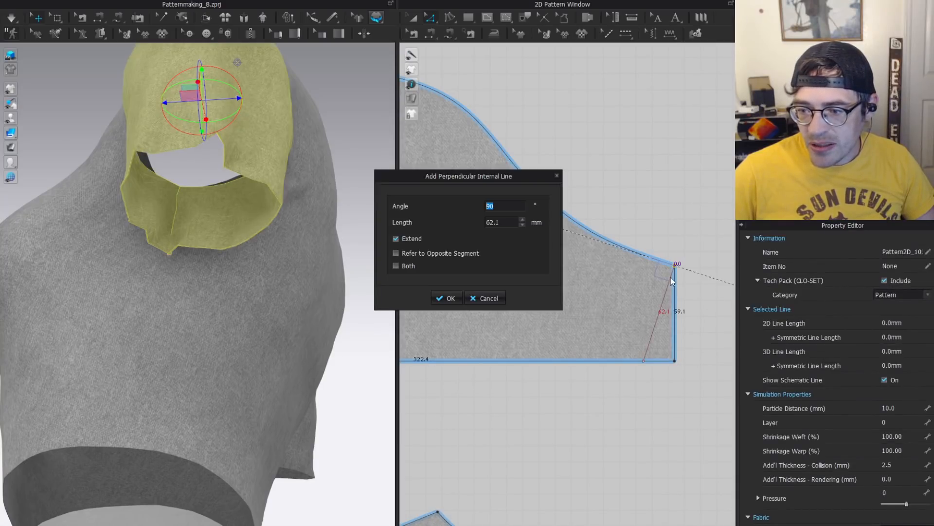
key(Return)
click(655, 339)
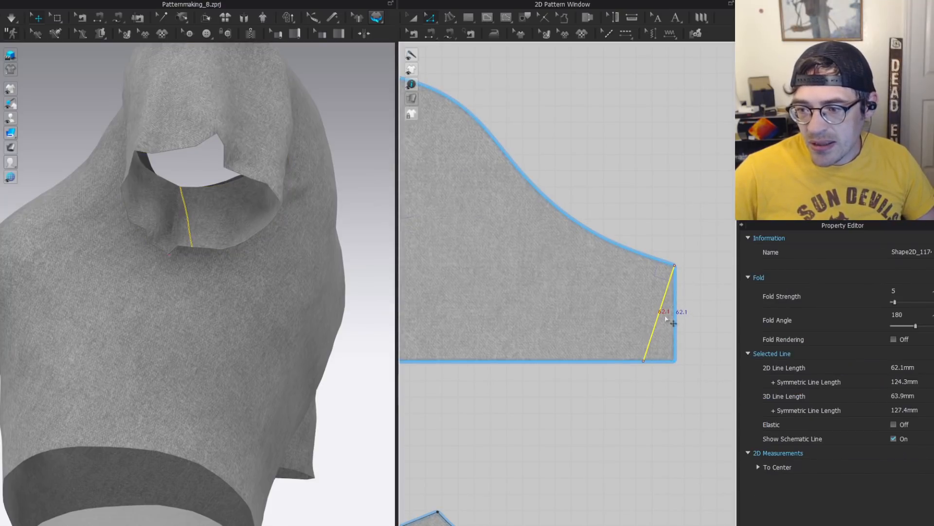
key(ctrl+x)
key(a)
click(693, 340)
key(Delete)
Move the sleeve's left hem corner inward so the underarm edge meets the cap curve at a right angle.
scroll(555, 320, down, 4)
middle_drag(594, 337, 708, 308)
scroll(498, 294, up, 4)
key(z)
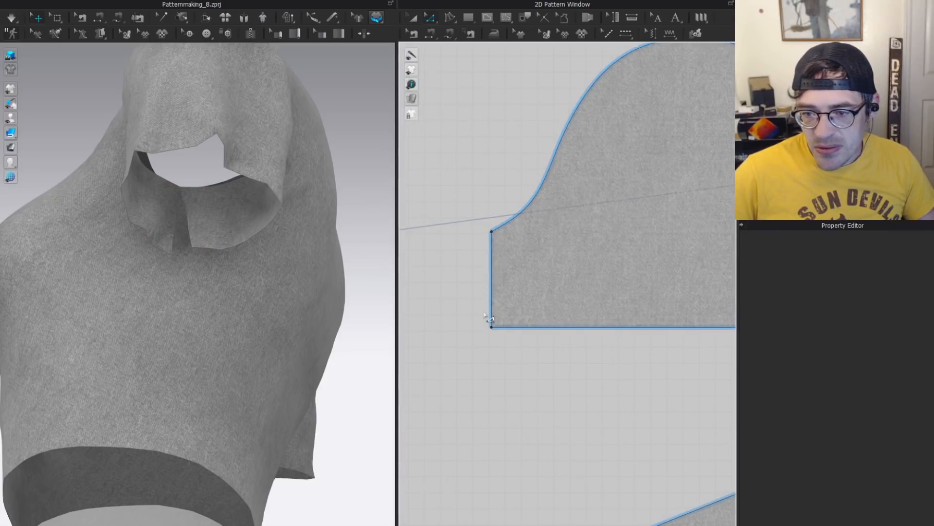
drag(491, 328, 517, 327)
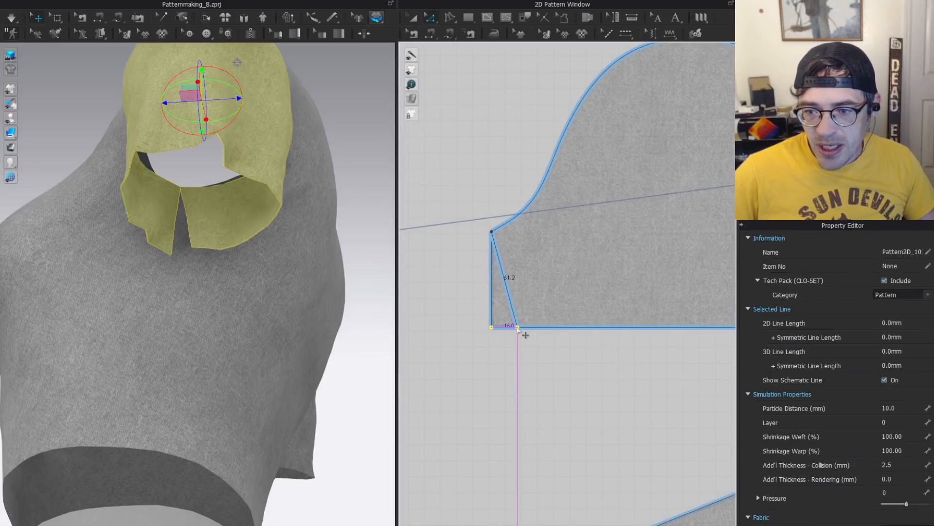
scroll(520, 260, down, 5)
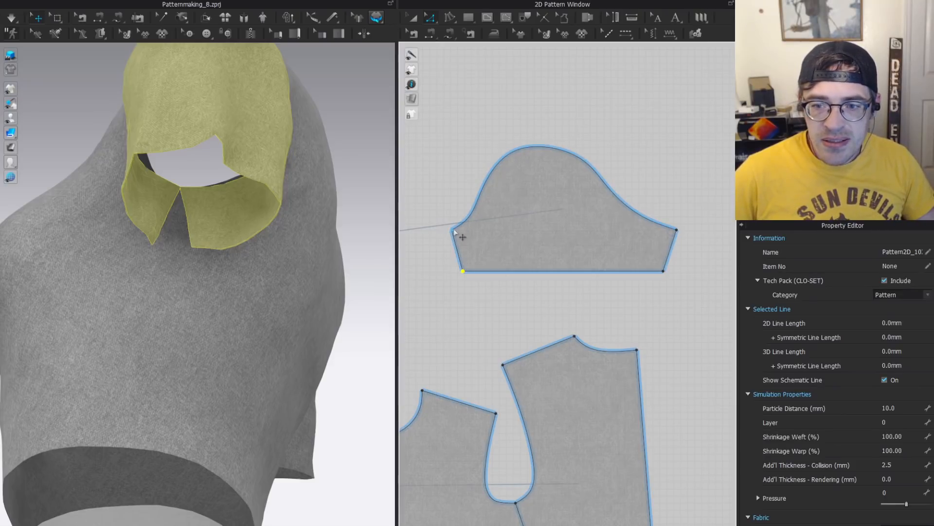
Try flattening the cap curve's left end at the underarm point, and move the left hem corner outward to make the underarm edge vertical.
scroll(528, 210, up, 5)
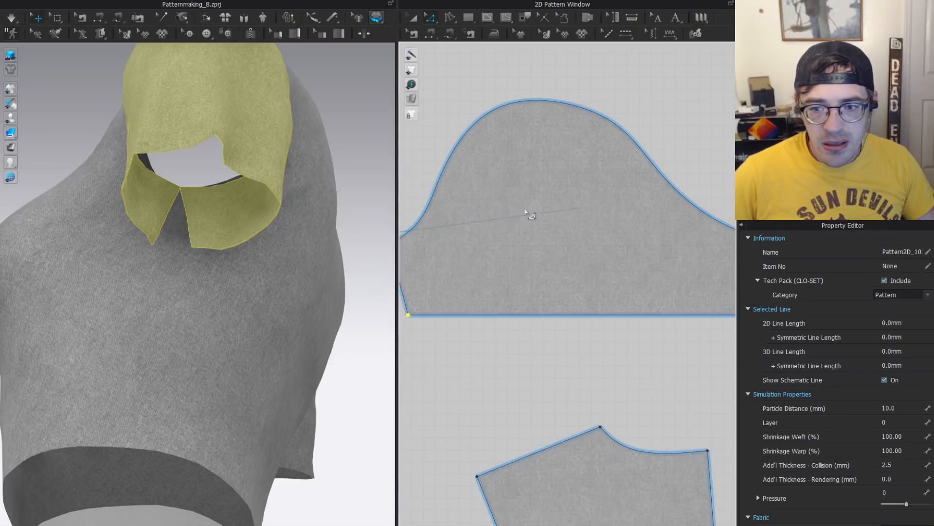
key(Escape)
click(522, 247)
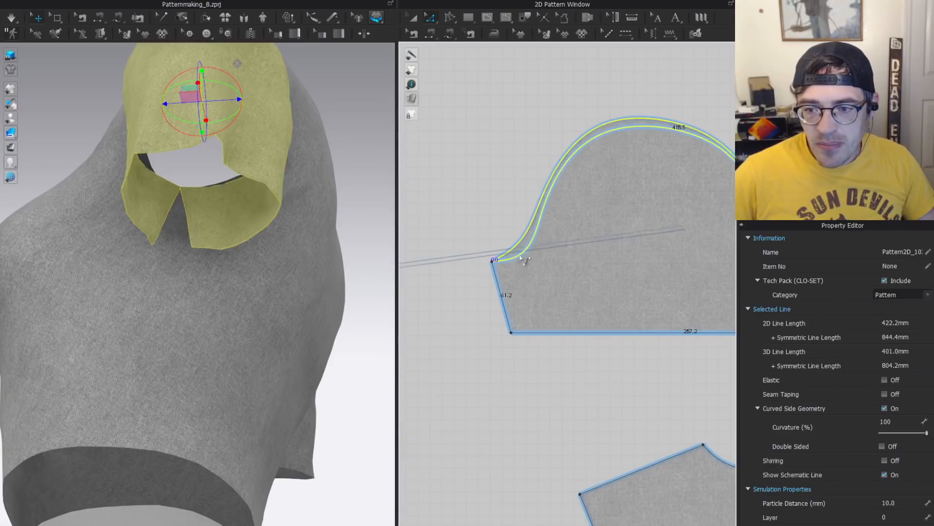
drag(485, 296, 492, 333)
Try straightening the cap curve's right end into a steeper slope, and move the right hem corner farther inward to square the underarm edge.
scroll(541, 297, down, 4)
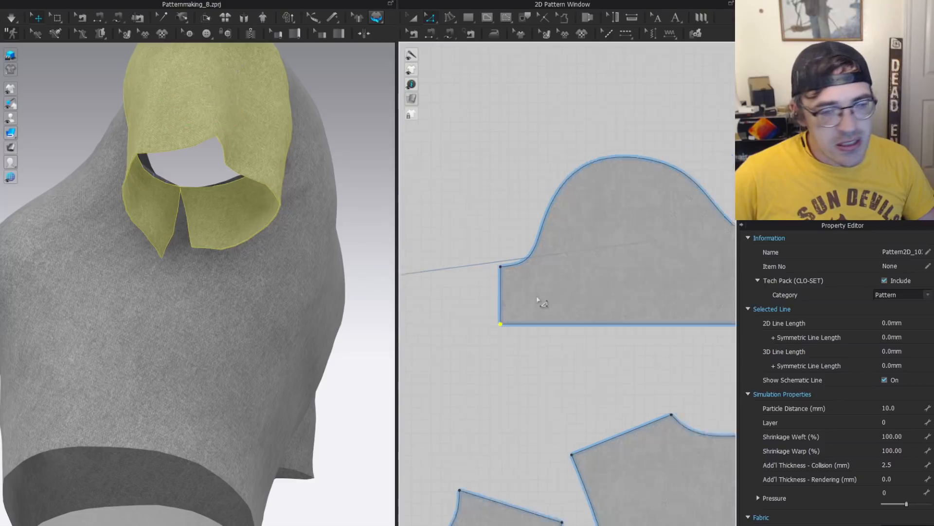
middle_drag(730, 296, 584, 250)
scroll(573, 232, up, 5)
key(c)
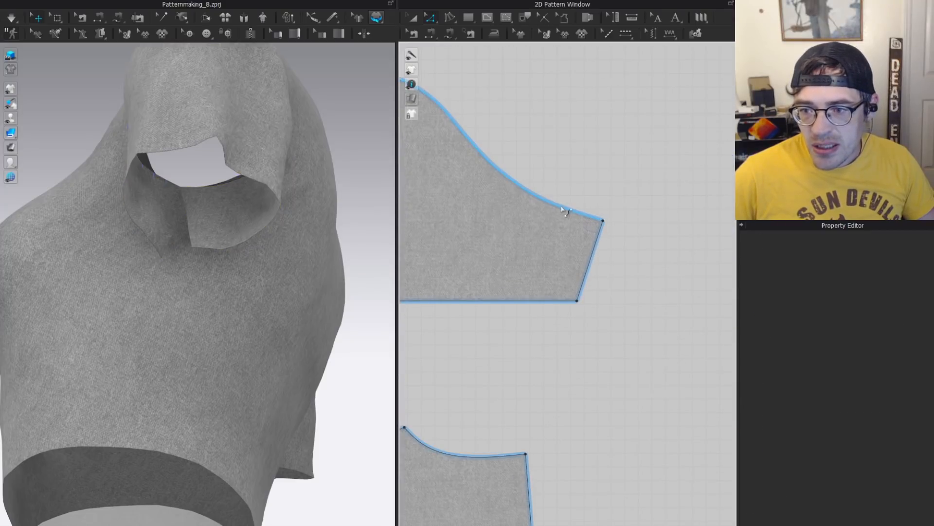
drag(562, 208, 577, 200)
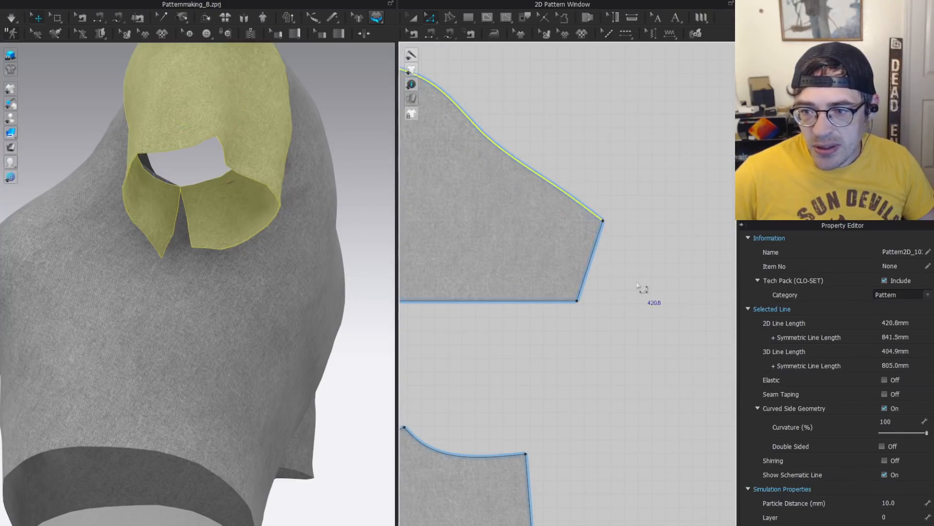
click(586, 309)
drag(577, 300, 546, 302)
scroll(550, 304, down, 4)
scroll(598, 267, up, 1)
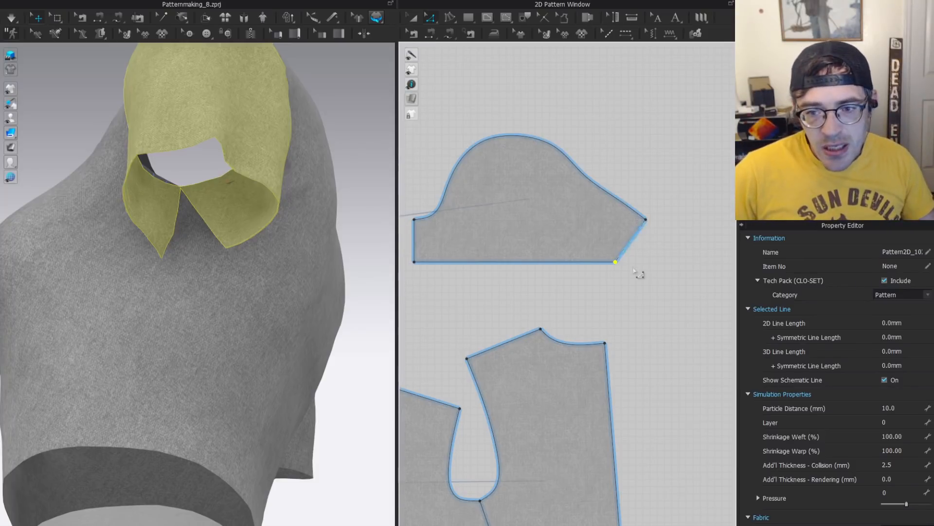
Undo the trial changes to the sleeve's cap curve and both hem corners.
click(615, 279)
key(ctrl+z)
key(ctrl+z)
key(ctrl+z)
key(ctrl+z)
key(ctrl+z)
key(ctrl+z)
key(ctrl+z)
key(ctrl+z)
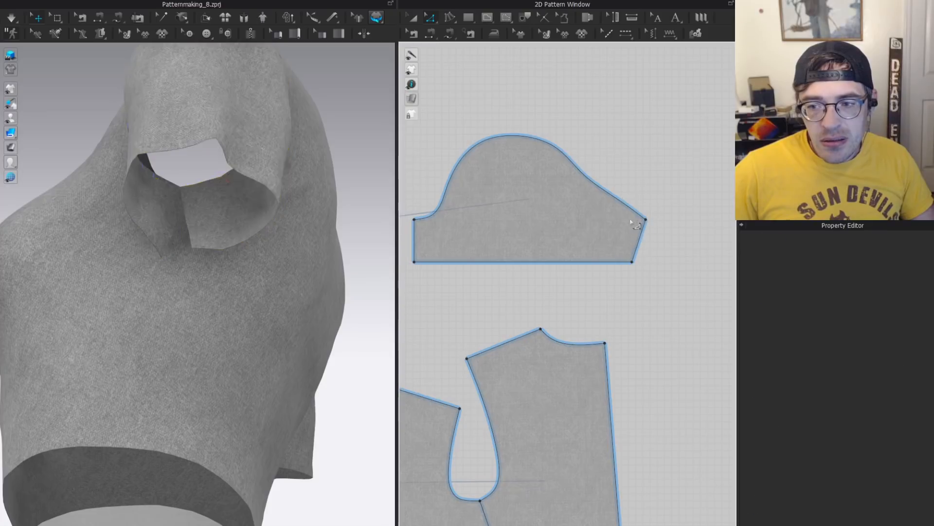
key(ctrl+z)
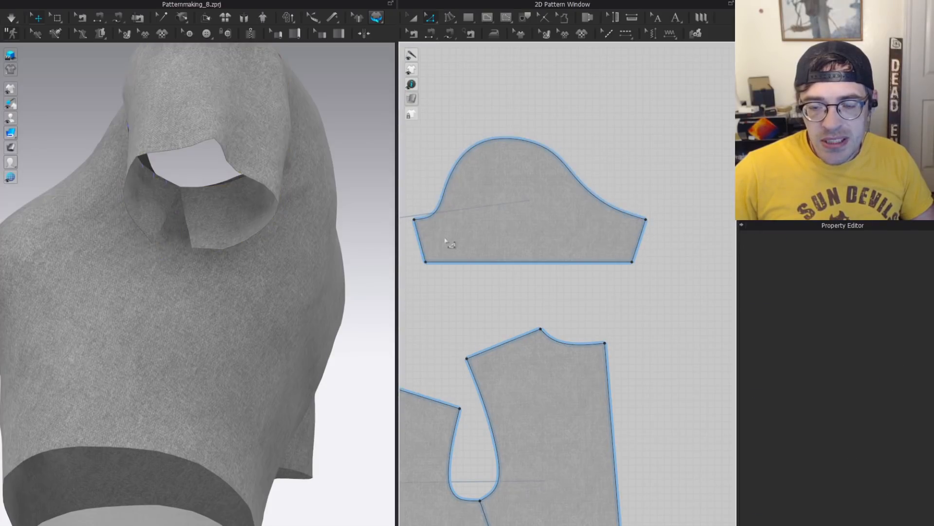
key(ctrl+z)
key(ctrl+z)
key(ctrl+z)
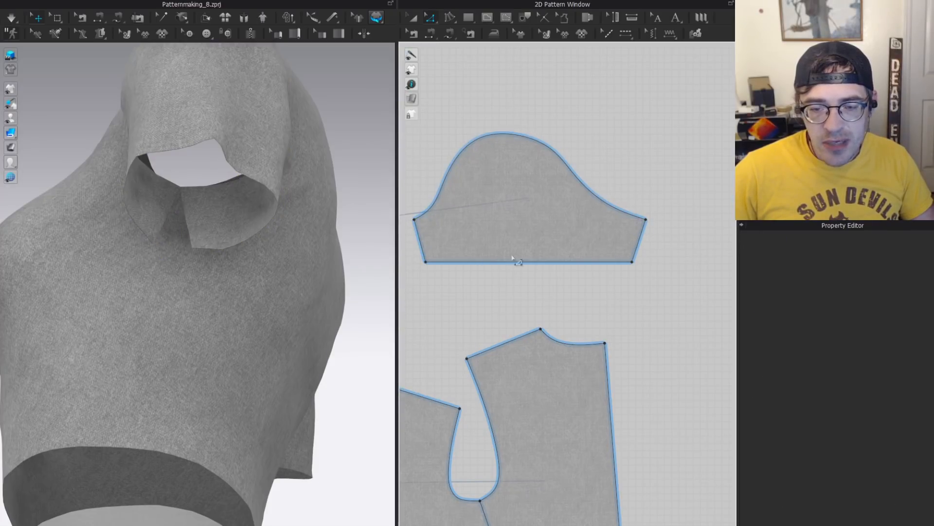
Taper the sleeve by moving both hem corners farther inward, and sew its two underarm edges together.
drag(426, 264, 437, 264)
drag(632, 264, 619, 264)
key(n)
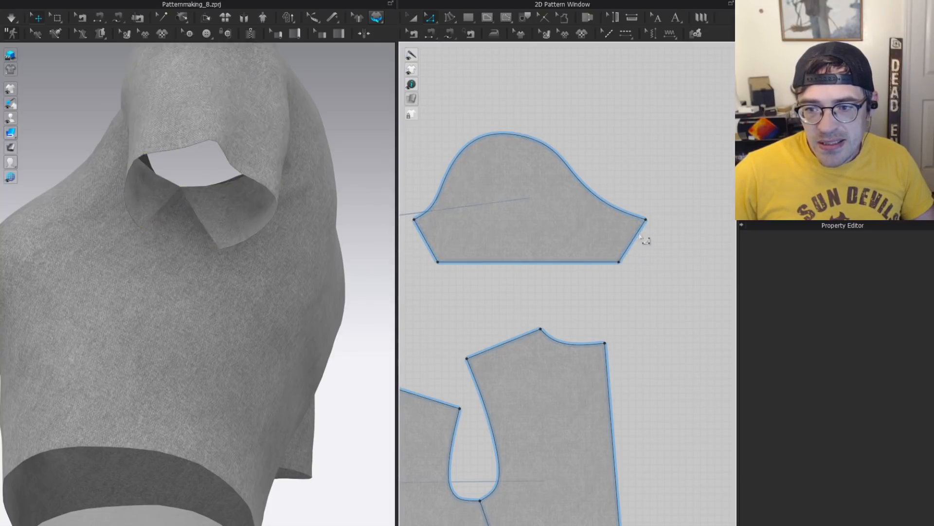
click(640, 238)
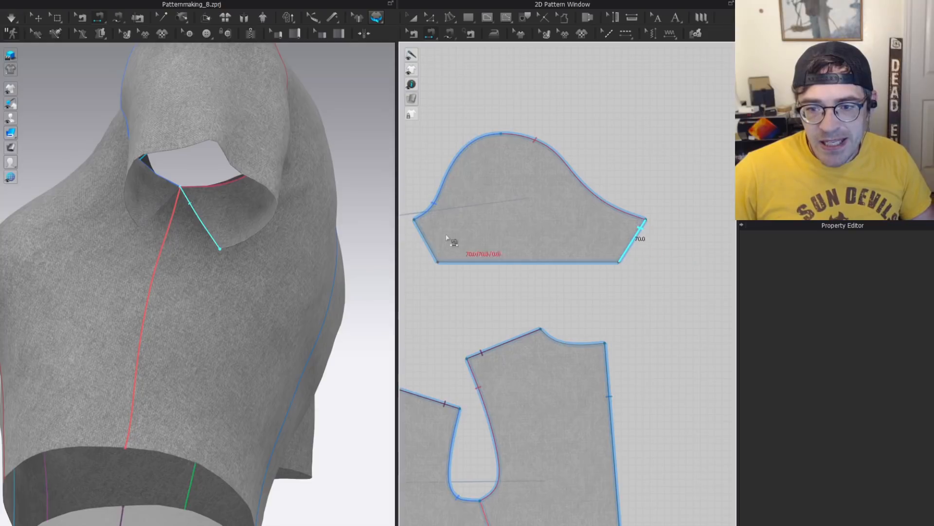
Sew the sleeve's two underarm edges together, simulate the garment and pull on the cloth inside the sleeve opening.
click(426, 240)
key(space)
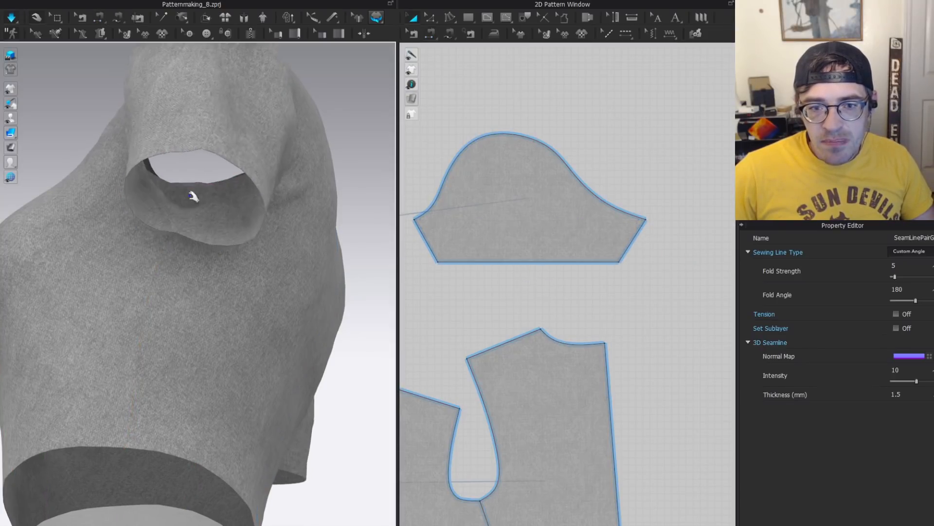
click(184, 188)
drag(161, 188, 189, 202)
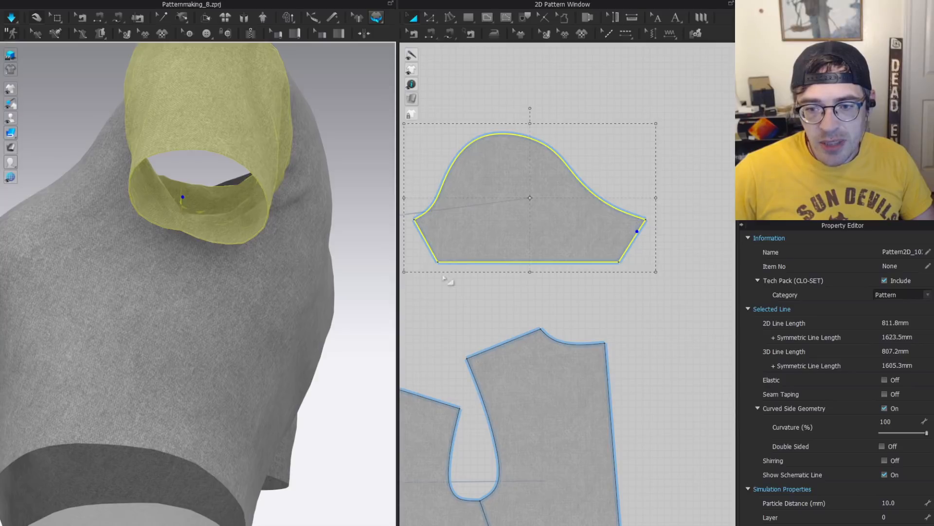
Undo the sleeve simulation, the underarm seam and the inward shifts of both hem corners on the sleeve pattern.
key(ctrl+z)
key(ctrl+z)
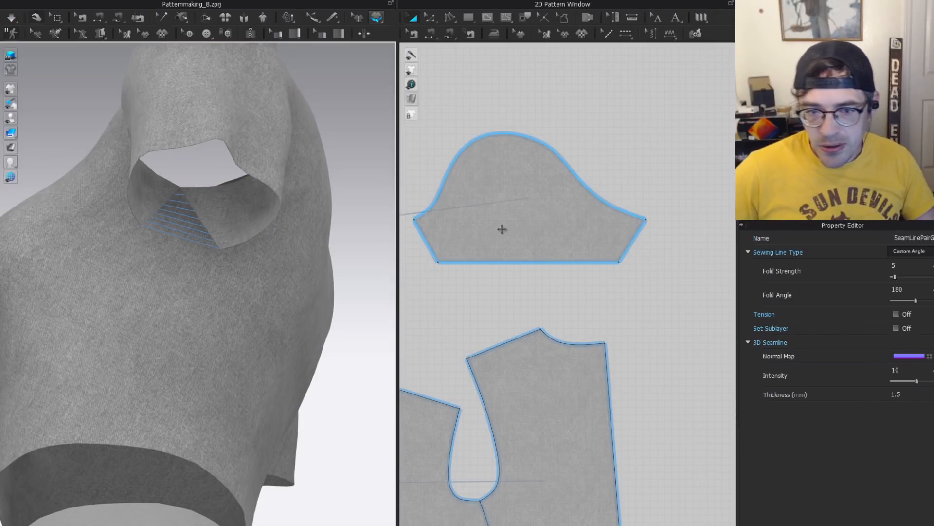
click(559, 246)
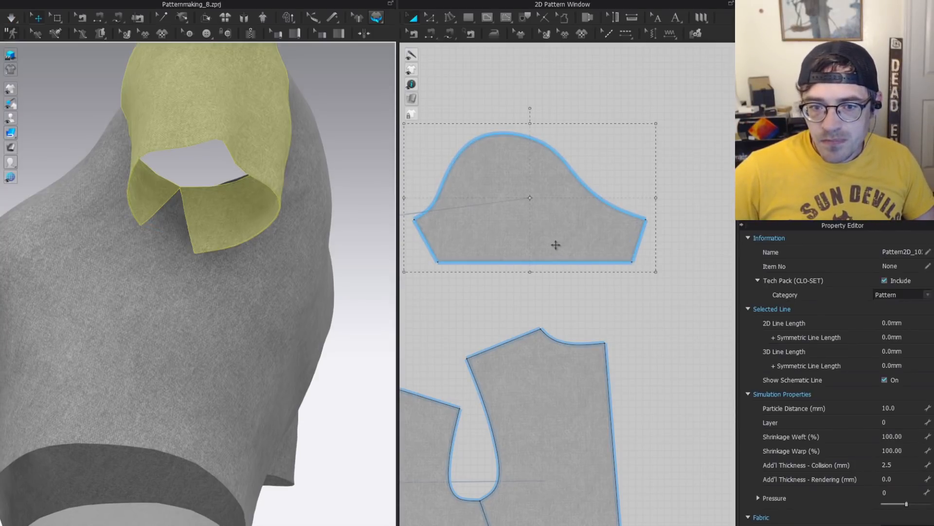
key(ctrl+z)
Sew the less tapered sleeve's two underarm edges to each other, simulate the garment and tug the sleeve hem into place.
key(n)
click(420, 240)
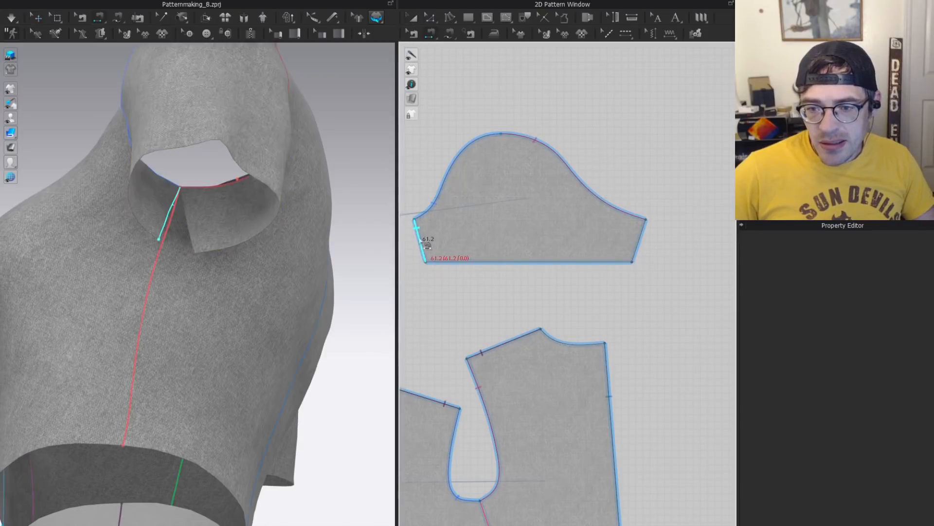
click(638, 243)
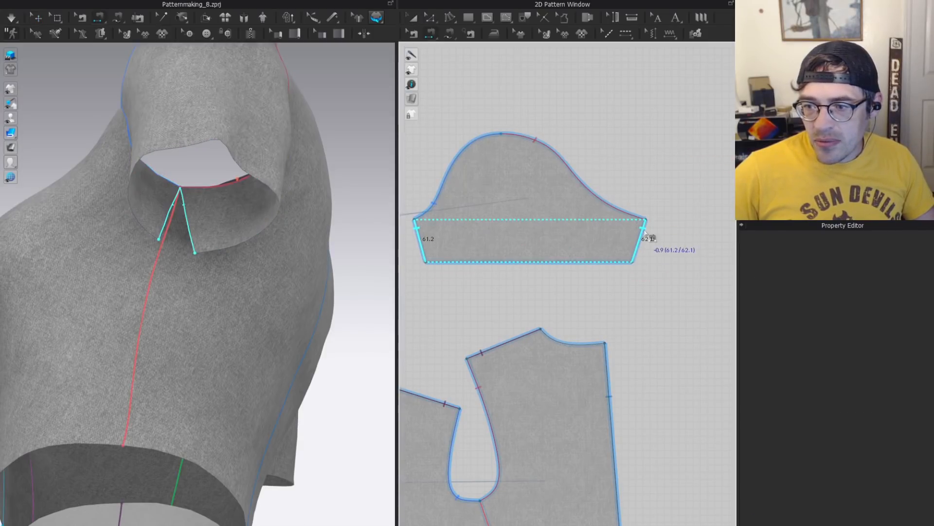
key(a)
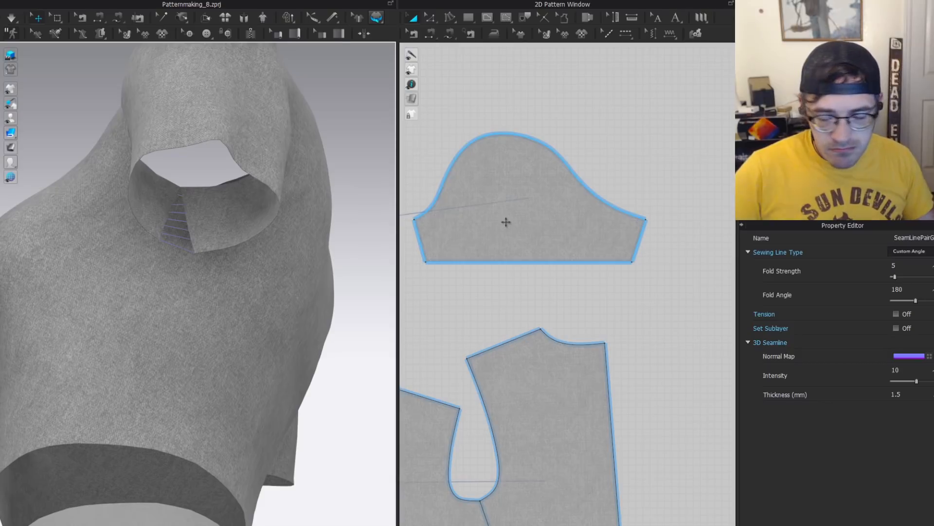
key(space)
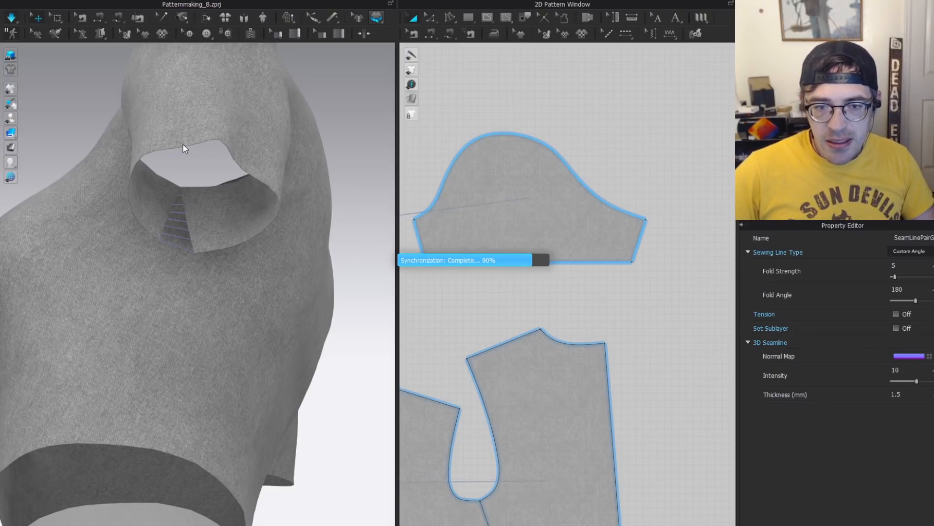
right_drag(250, 215, 196, 257)
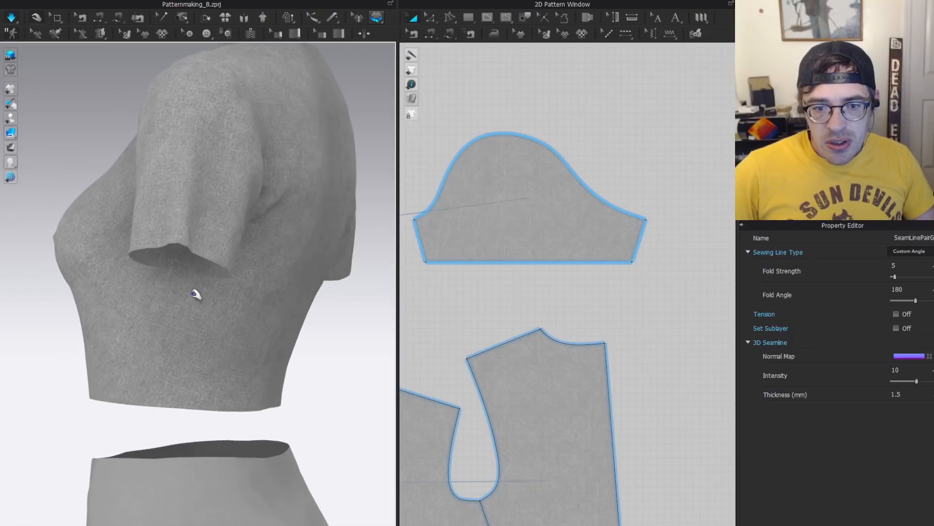
scroll(193, 289, up, 5)
drag(176, 203, 150, 243)
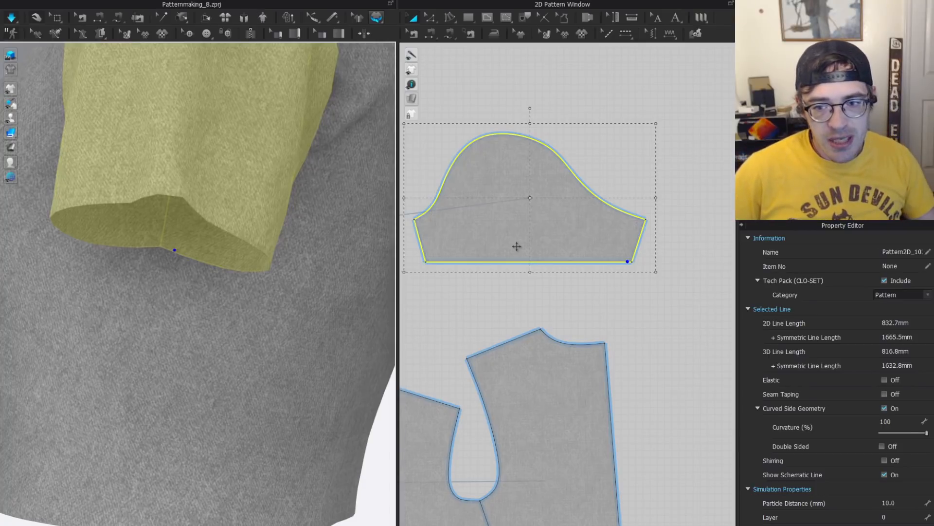
Bend the straight sleeve hem upward into a smooth arc about 291 mm long, shaping it near both ends.
key(z)
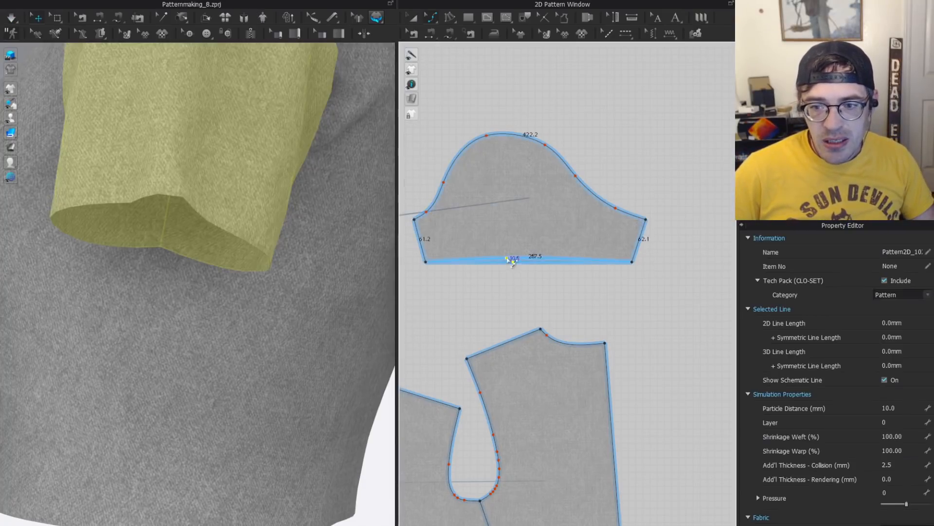
drag(485, 257, 439, 259)
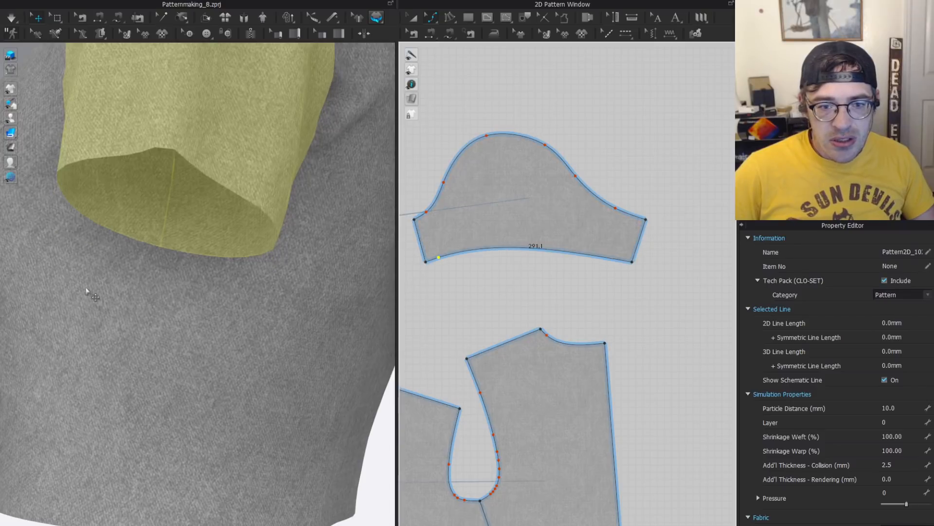
scroll(585, 249, up, 2)
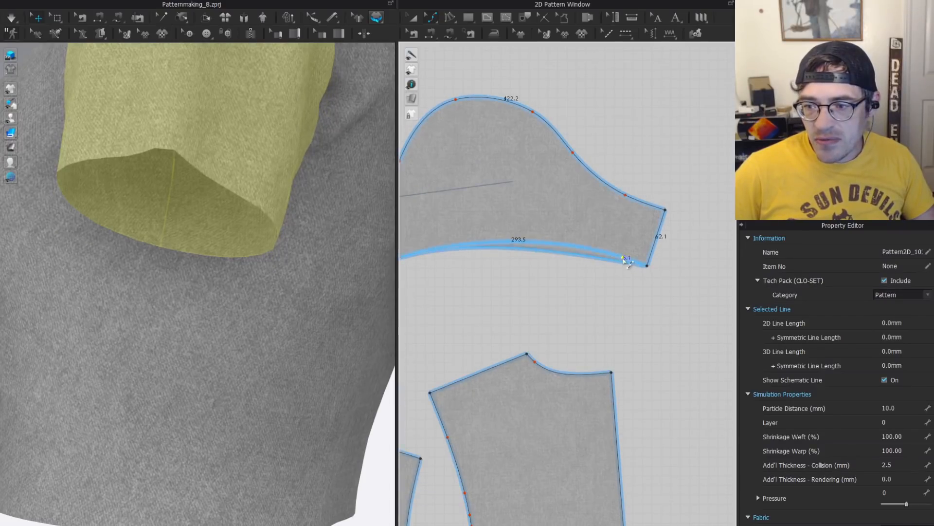
scroll(617, 270, up, 2)
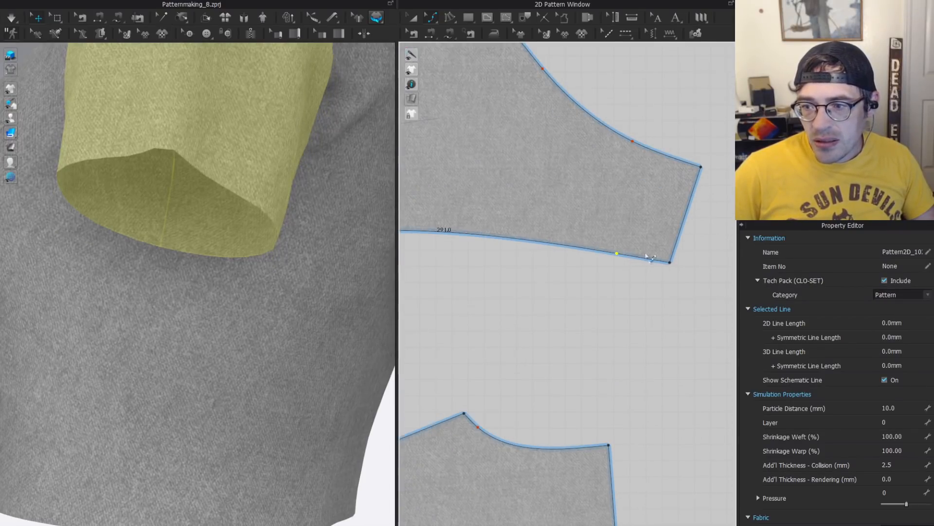
Shorten the sleeve by moving its curved hem line up about 38 mm toward the sleeve cap.
scroll(526, 302, down, 3)
right_drag(181, 188, 285, 197)
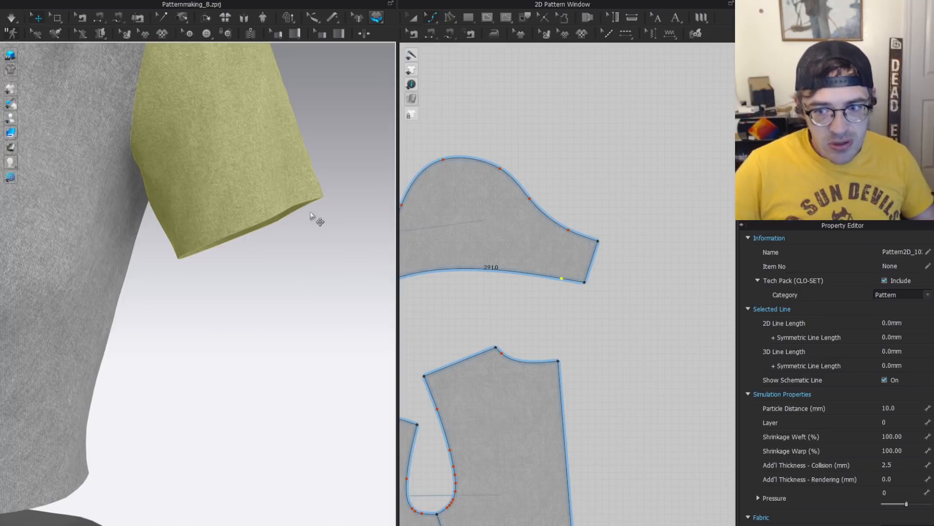
scroll(543, 192, down, 2)
scroll(548, 230, up, 1)
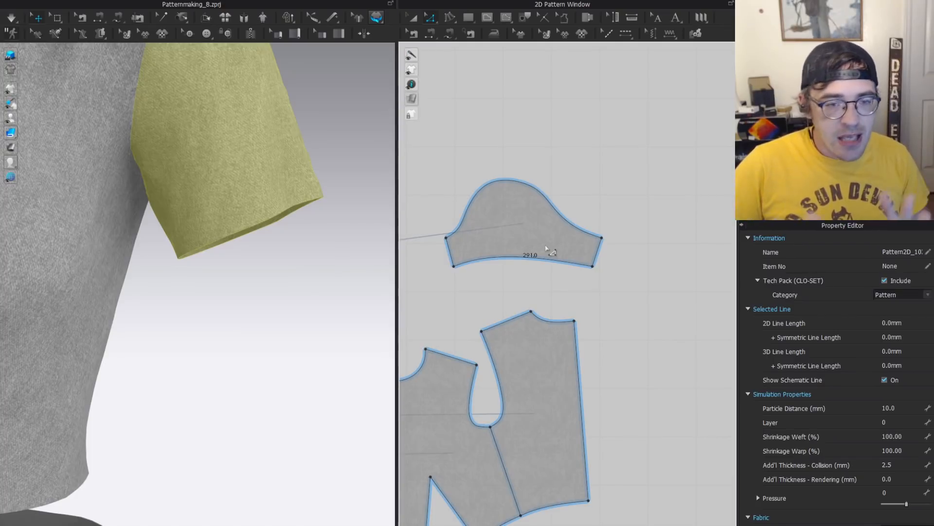
scroll(241, 209, down, 1)
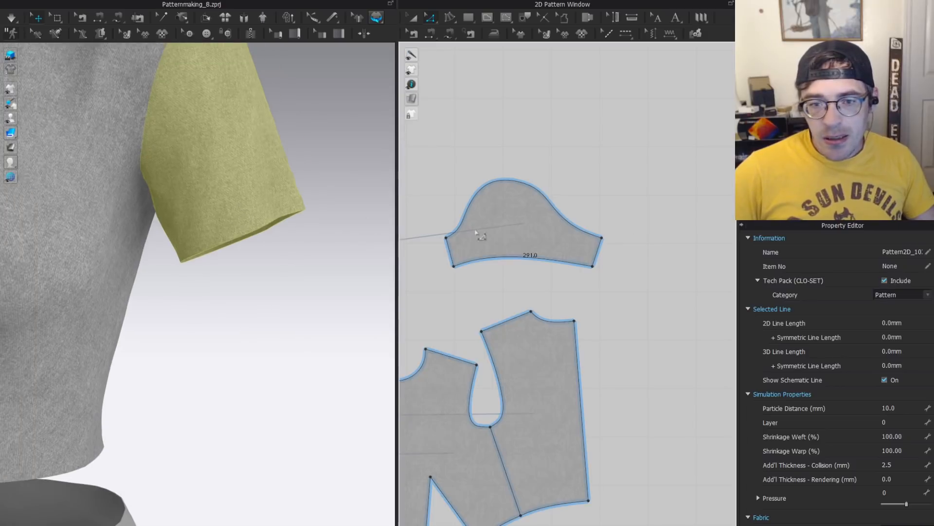
scroll(522, 244, up, 2)
click(494, 288)
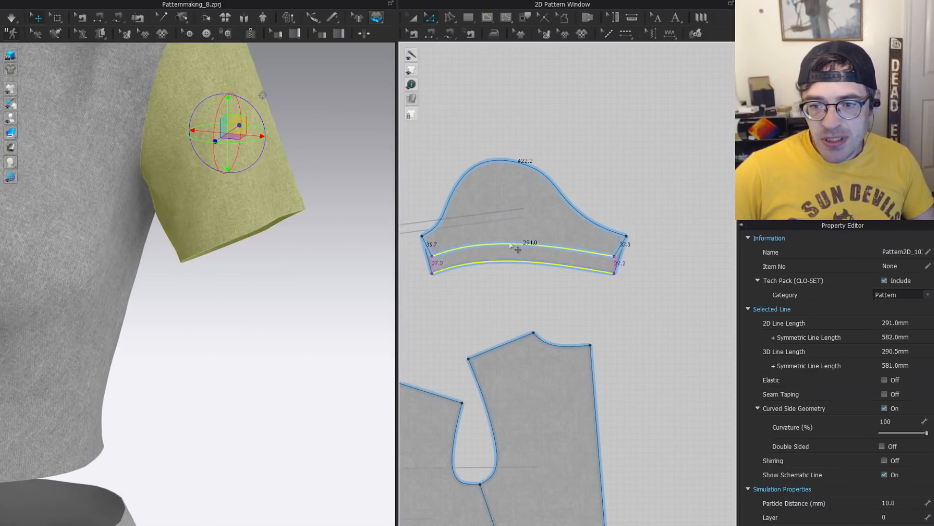
click(511, 241)
drag(510, 240, 505, 239)
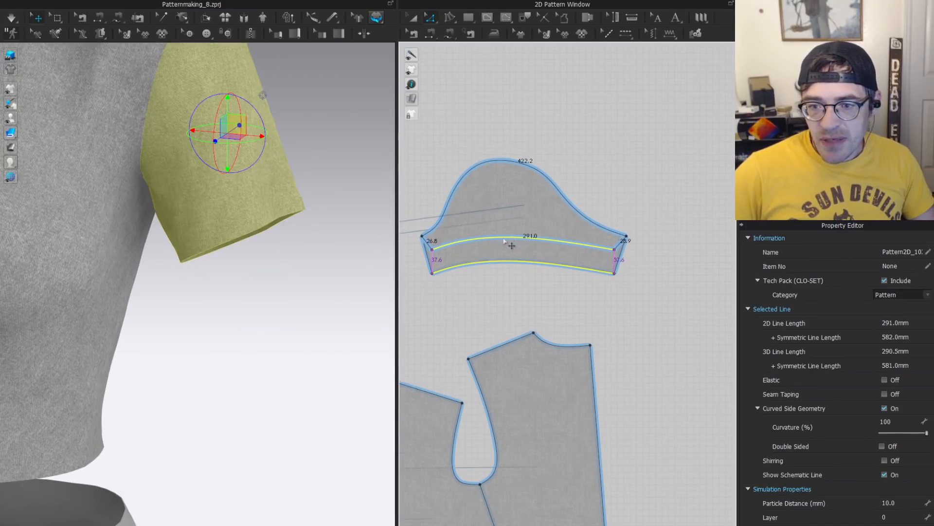
Move both hem corners of the sleeve outward so each underarm edge is about 25 mm long, and simulate the garment.
scroll(412, 254, up, 3)
click(481, 248)
click(451, 248)
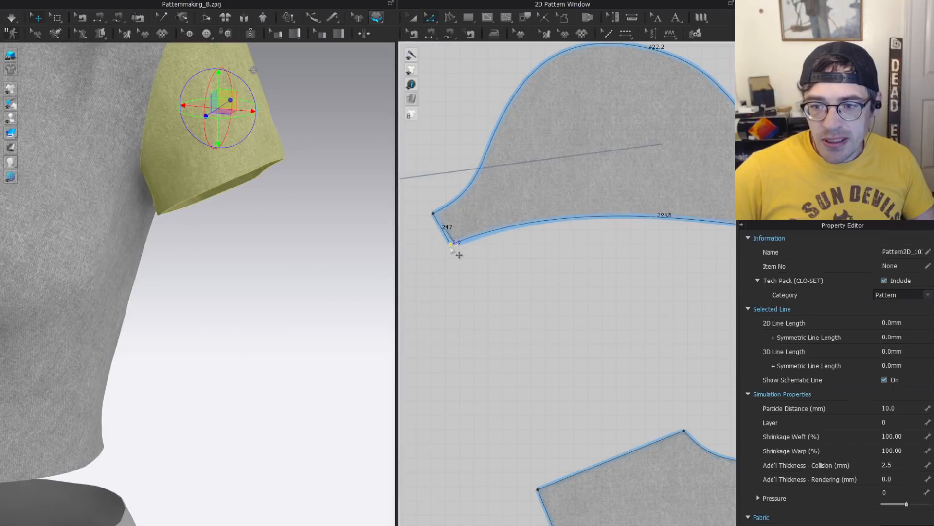
click(471, 259)
scroll(438, 228, down, 3)
scroll(503, 206, up, 4)
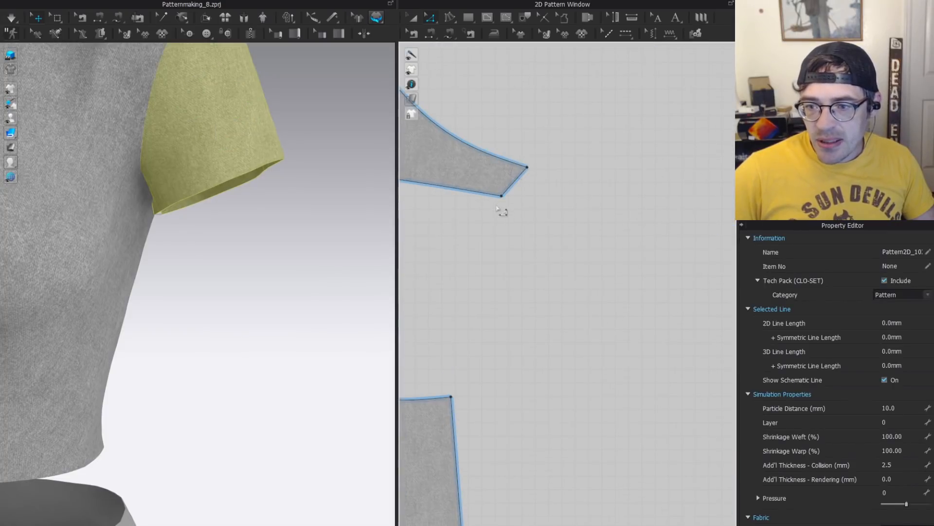
drag(505, 197, 516, 201)
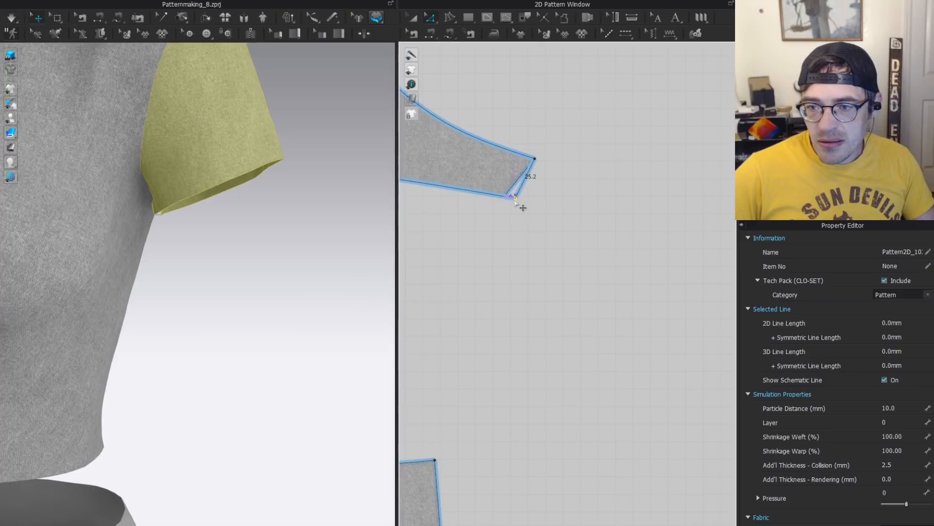
scroll(531, 213, down, 3)
scroll(279, 193, down, 2)
click(278, 148)
key(space)
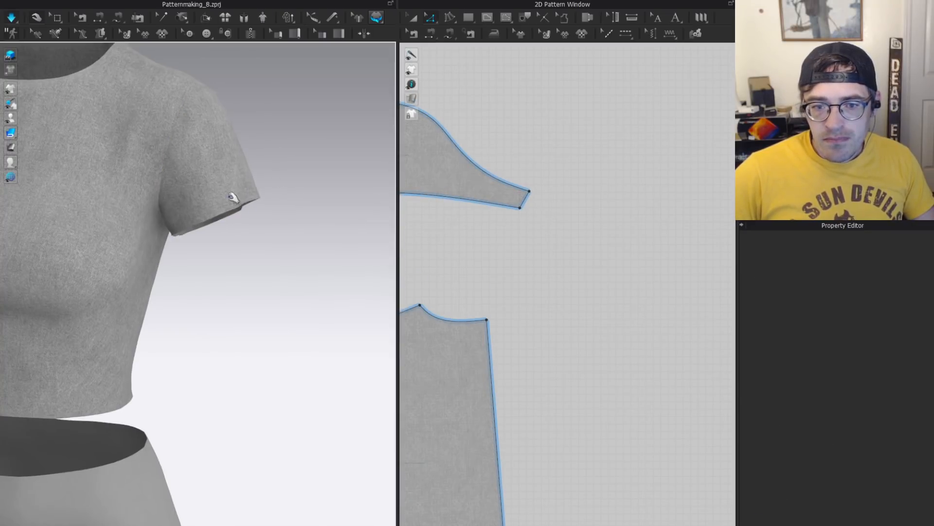
Pull the middle of the short sleeve's hem curve downward to a hem length of about 302 mm, and simulate.
right_drag(249, 208, 212, 203)
drag(469, 201, 475, 202)
middle_drag(472, 214, 638, 228)
key(v)
drag(570, 210, 569, 222)
key(2)
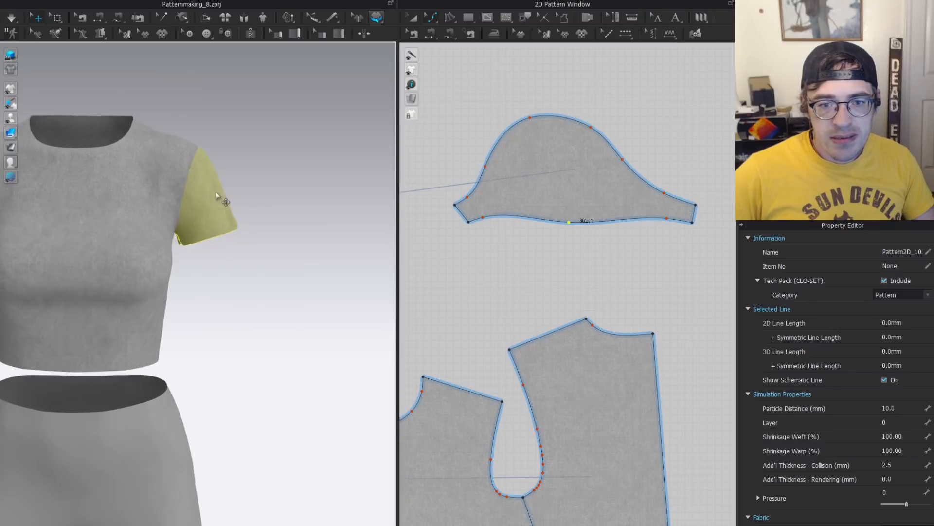
right_drag(300, 203, 267, 188)
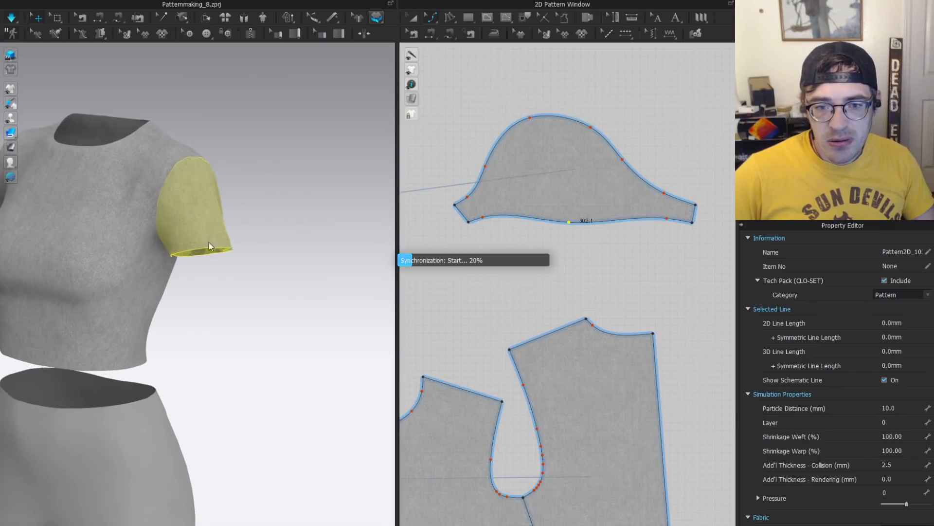
key(space)
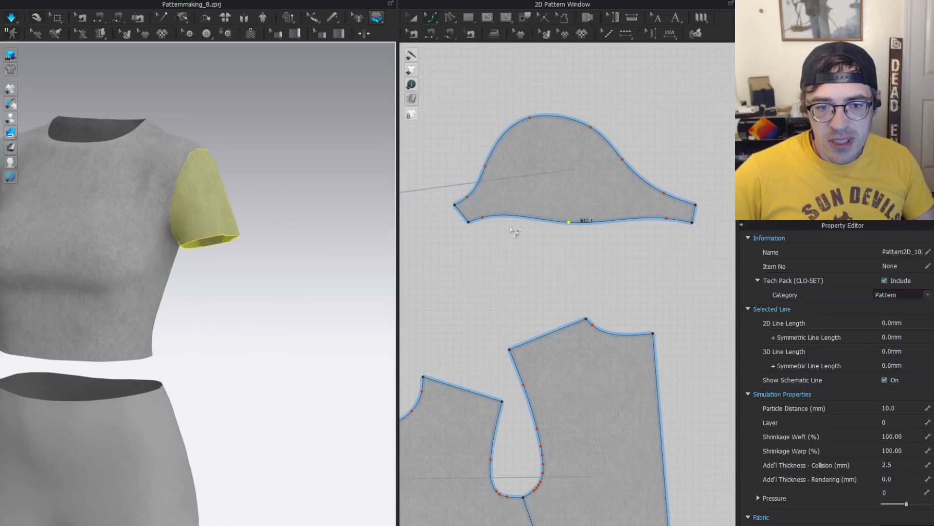
Move the sleeve pattern up away from the bodice, lengthen it to about the elbow by lowering its hem, and simulate.
click(625, 254)
drag(554, 171, 545, 141)
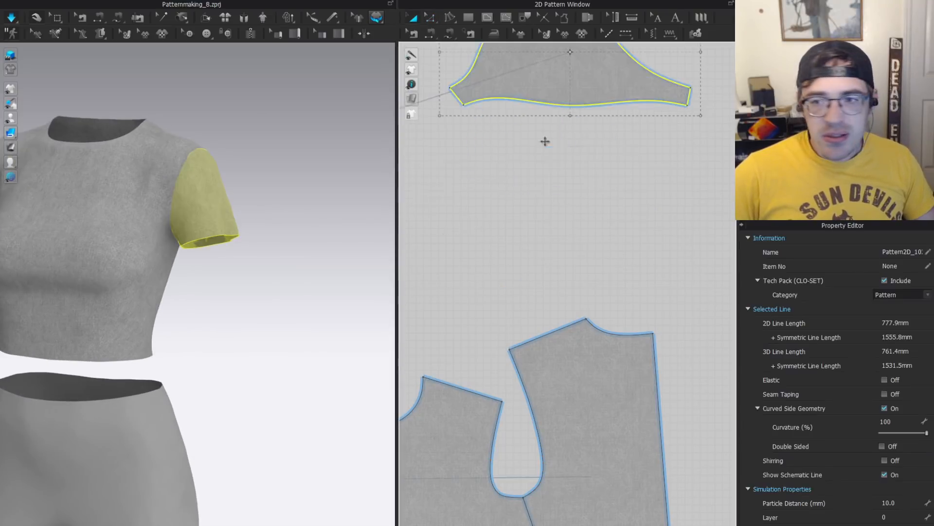
scroll(569, 243, down, 3)
click(582, 238)
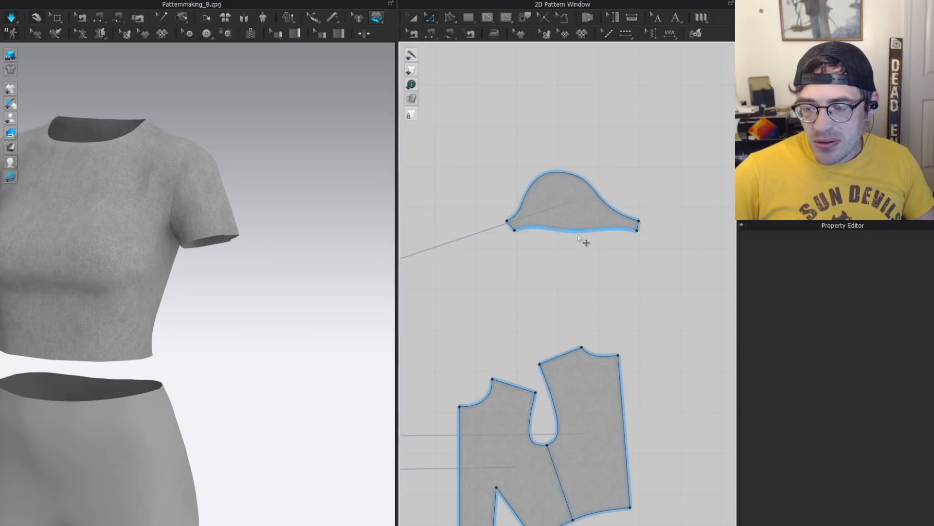
drag(583, 237, 580, 295)
key(space)
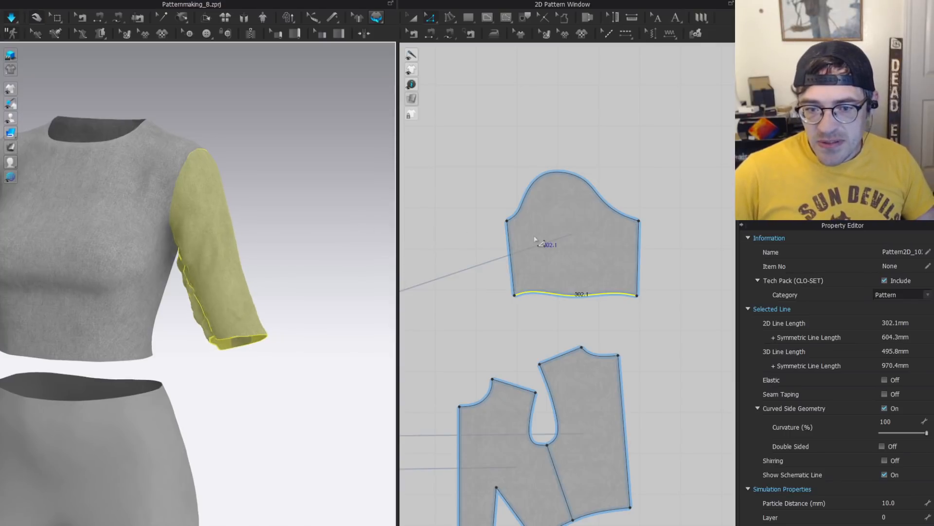
Delete all curve points on the lengthened sleeve's hem to straighten it.
key(v)
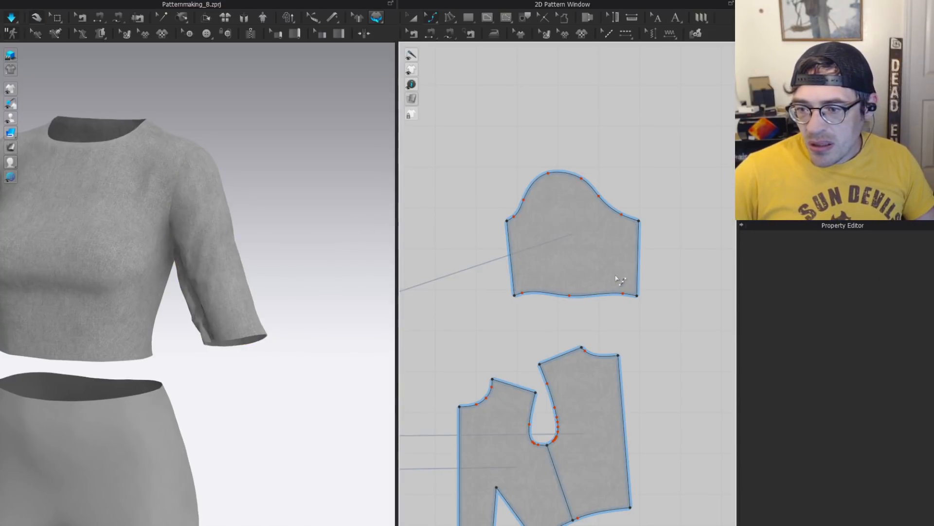
drag(626, 279, 531, 301)
key(Delete)
Curve both underarm edges of the sleeve inward, to about 185 mm on the left edge and 187 mm on the right.
scroll(488, 241, up, 3)
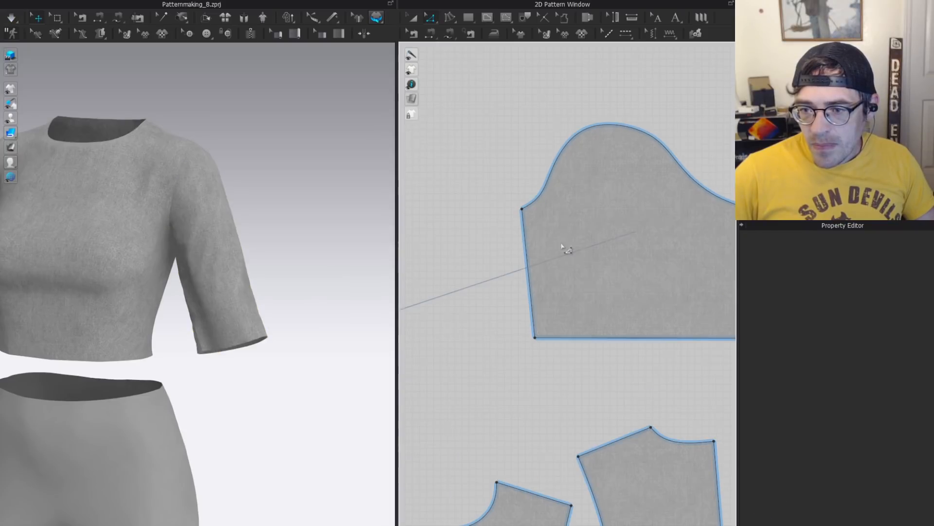
click(529, 246)
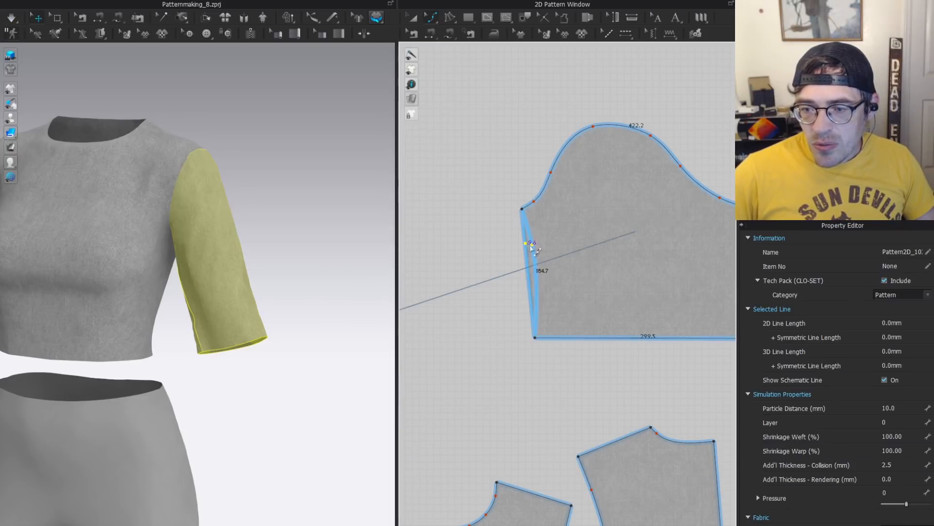
drag(531, 246, 532, 247)
middle_drag(605, 240, 495, 234)
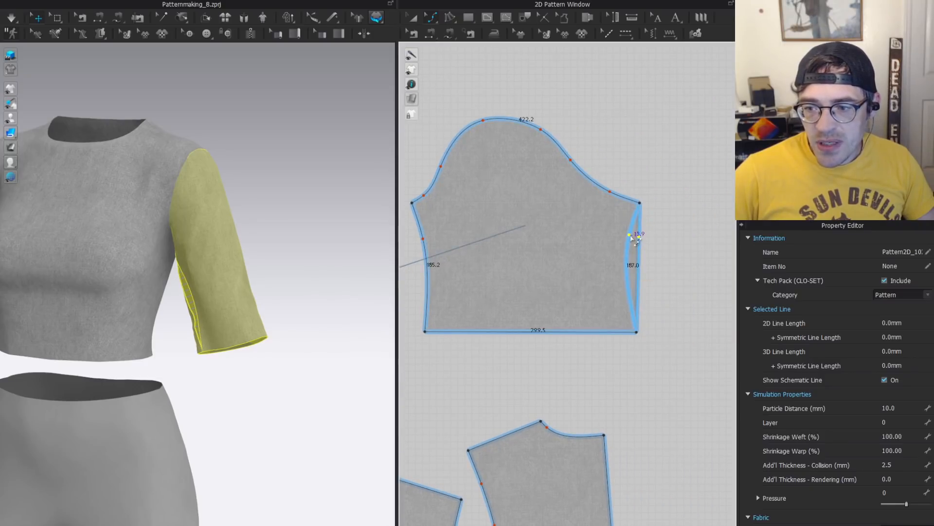
scroll(632, 237, up, 3)
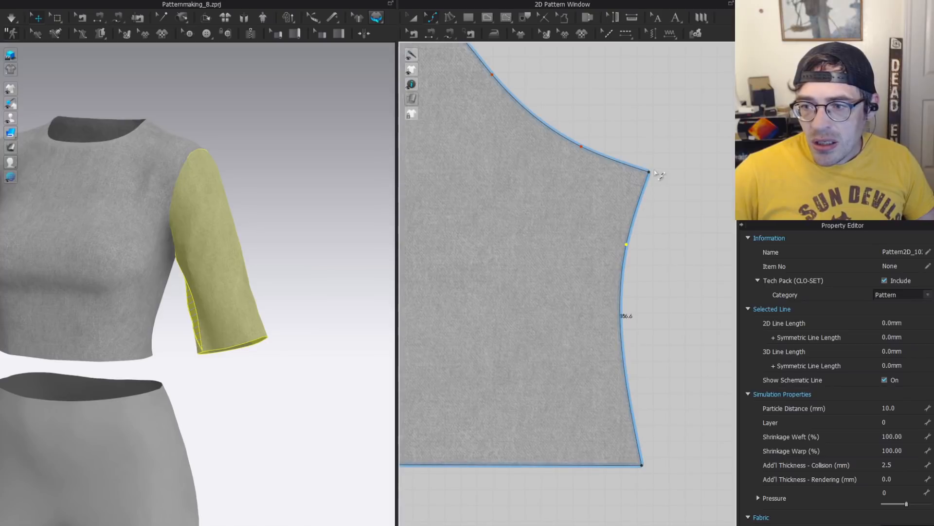
drag(652, 176, 649, 180)
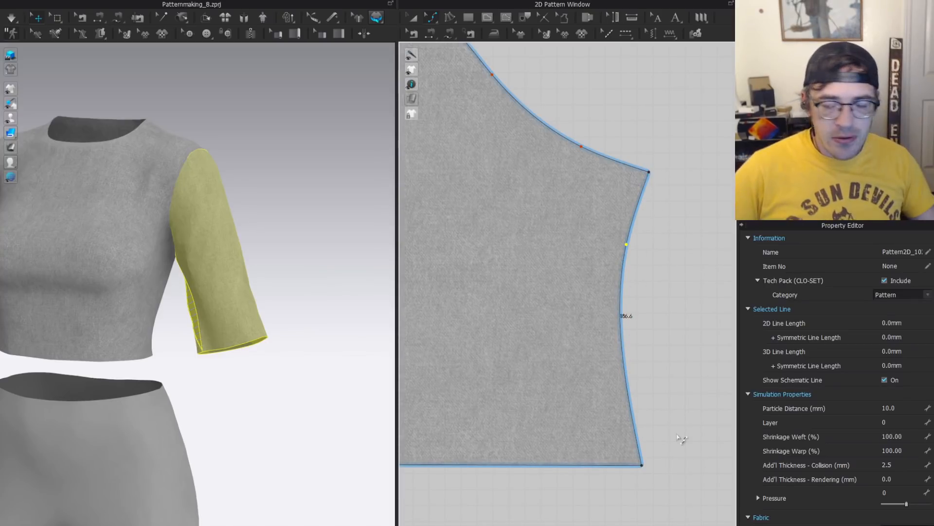
Move the sleeve pattern farther up from the bodice and lengthen it by lowering its straight hem.
scroll(681, 438, down, 4)
scroll(598, 341, down, 3)
click(603, 262)
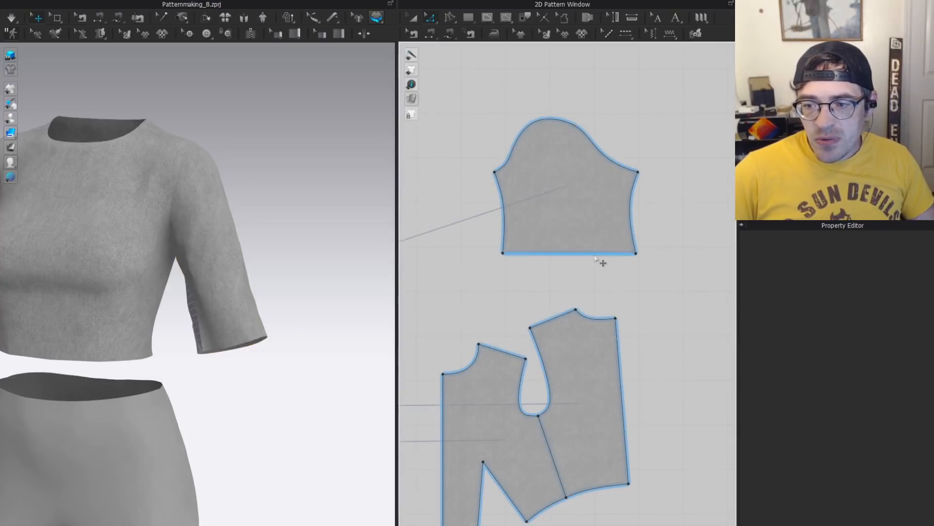
click(557, 254)
scroll(555, 247, down, 2)
drag(555, 247, 556, 189)
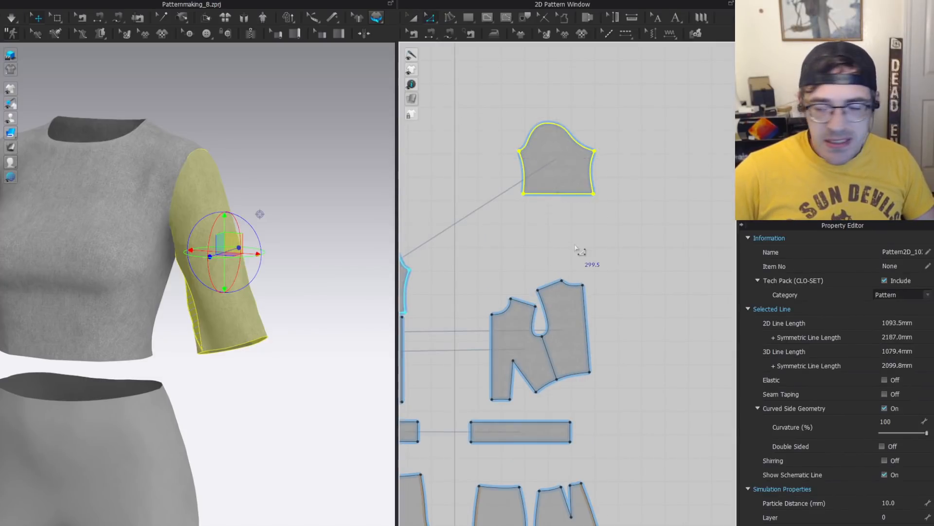
click(579, 251)
scroll(564, 204, up, 3)
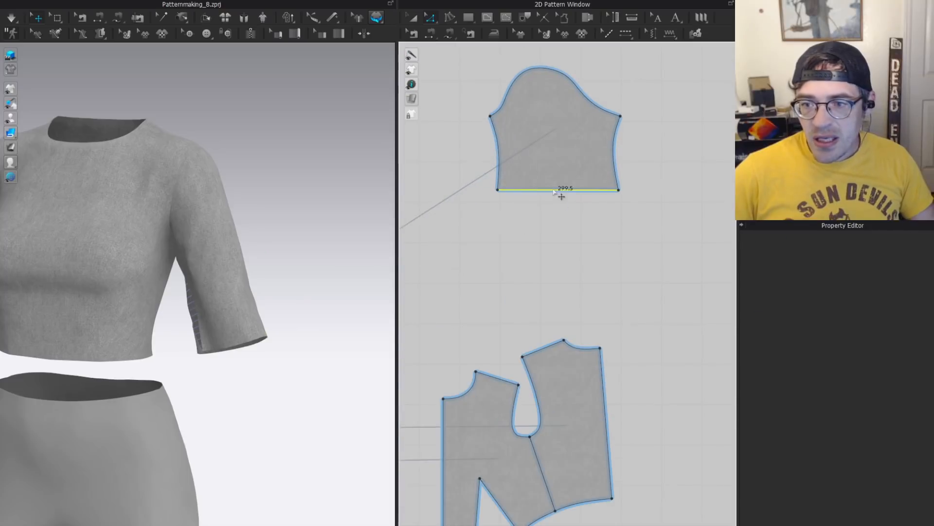
click(559, 191)
drag(559, 191, 569, 258)
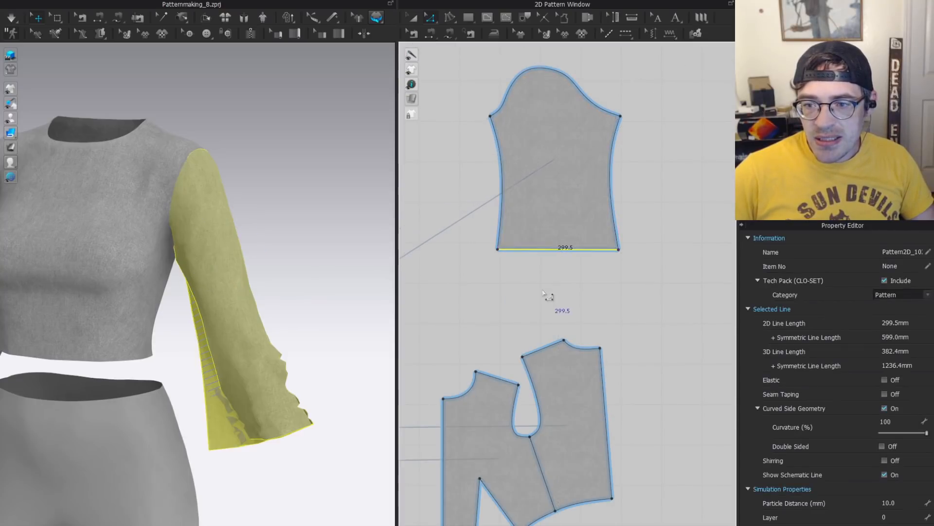
Flare the sleeve by moving both hem corners horizontally outward.
click(506, 261)
click(498, 250)
drag(498, 249, 455, 249)
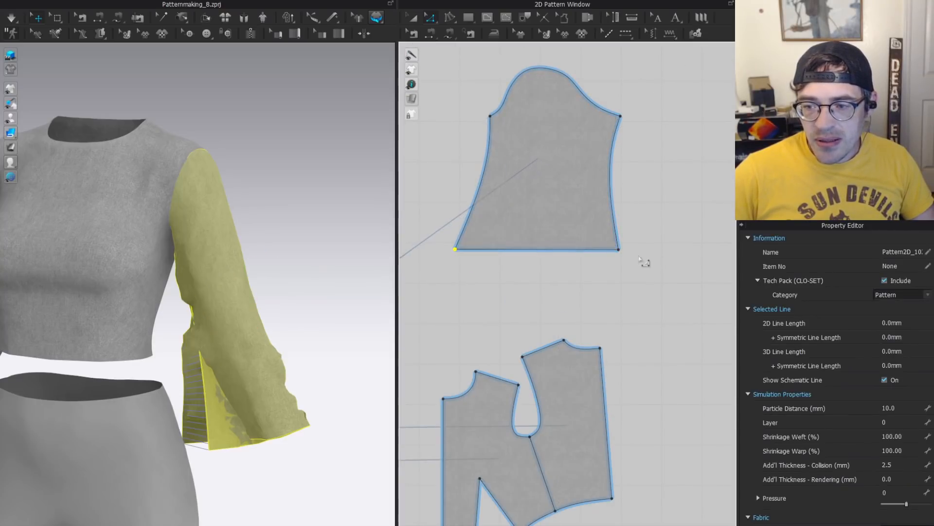
drag(620, 250, 668, 249)
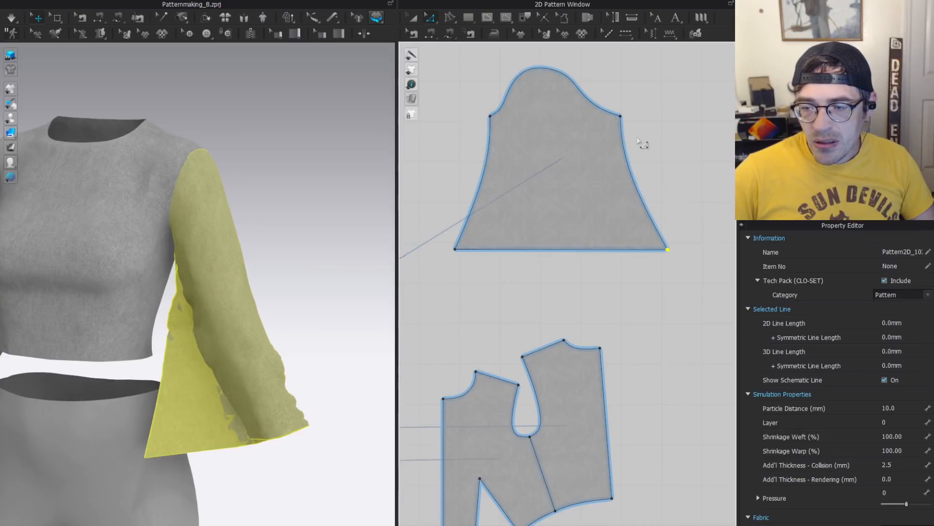
Delete the curve points on both underarm edges of the flared sleeve to straighten them.
scroll(628, 135, up, 3)
scroll(618, 110, up, 2)
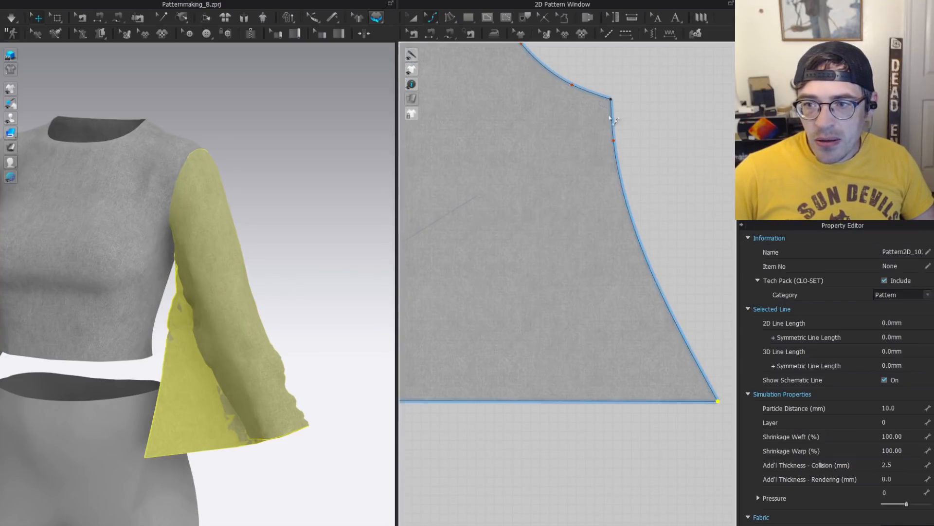
scroll(608, 146, down, 4)
scroll(559, 182, up, 4)
click(531, 176)
click(535, 183)
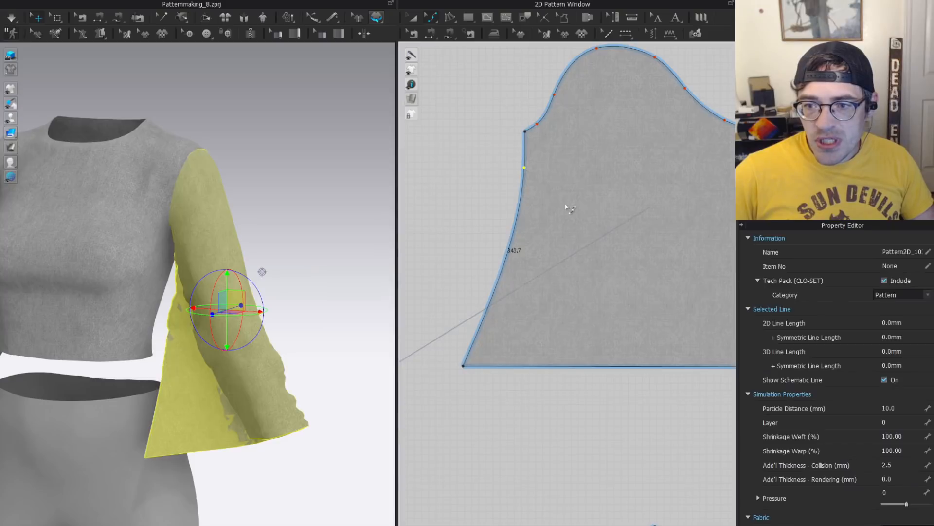
key(Escape)
scroll(613, 197, down, 3)
click(592, 178)
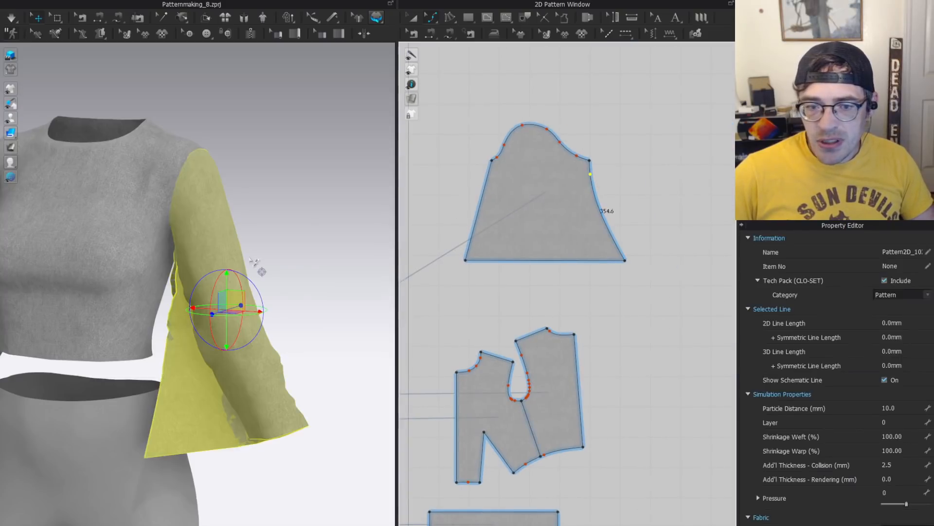
Simulate the straight-sided flared sleeve, pull its lower part outward over the arm, and view it from below.
click(417, 242)
key(space)
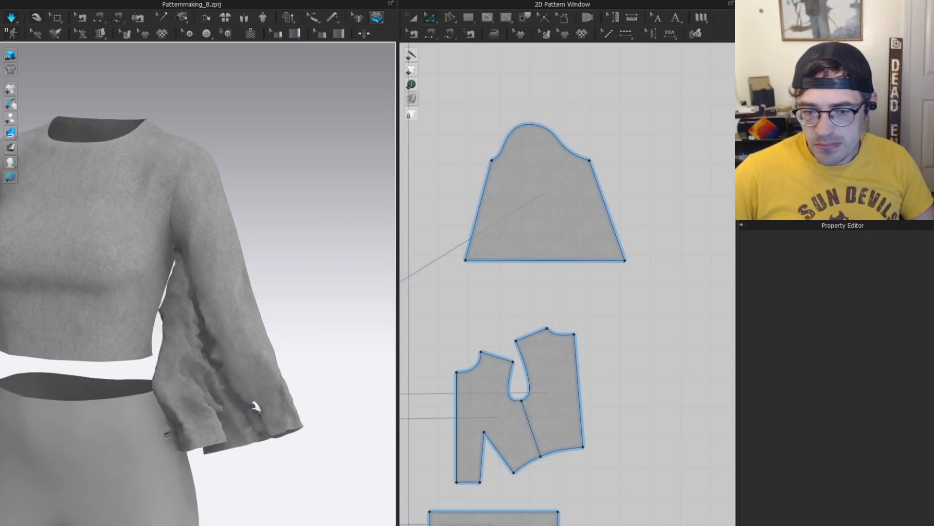
drag(280, 398, 321, 377)
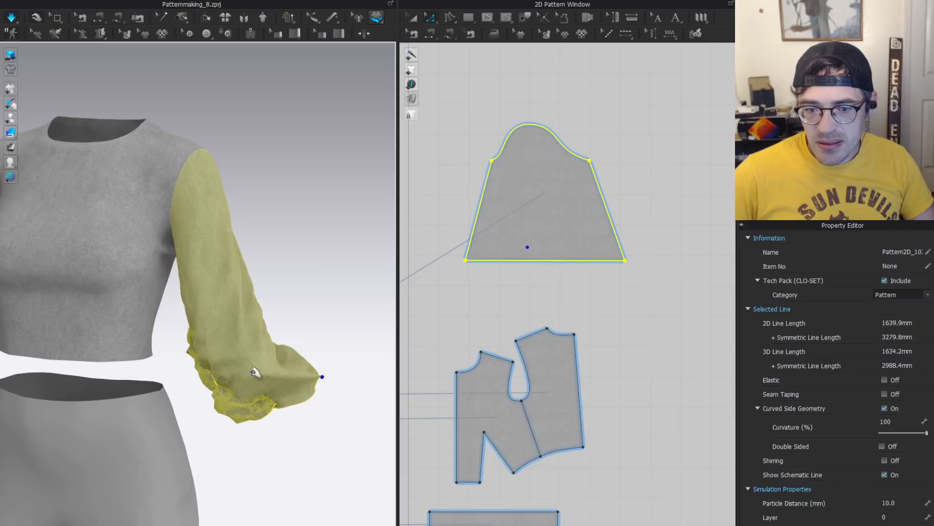
scroll(197, 212, up, 5)
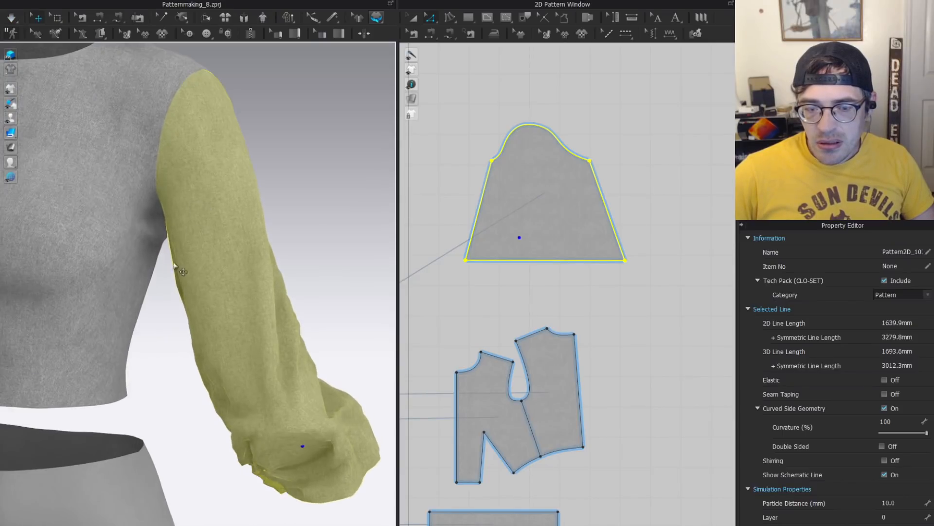
right_drag(187, 273, 210, 276)
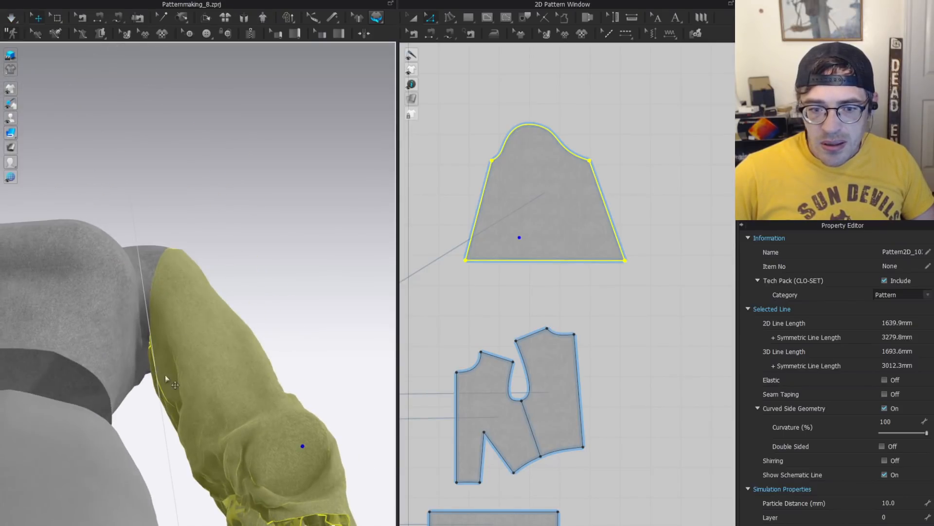
Hide the front and back bodice patterns on the sleeve's side in the 3D view.
key(m)
key(Escape)
click(215, 373)
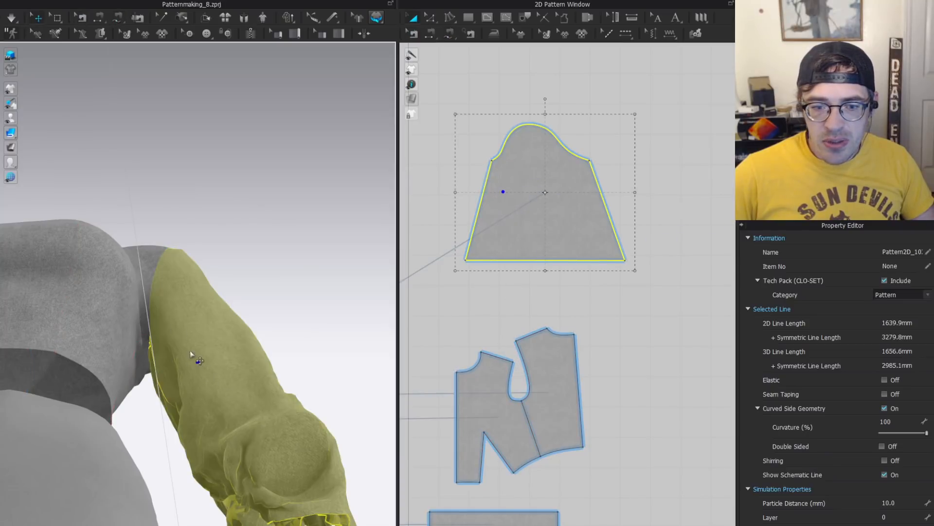
right_drag(190, 349, 167, 208)
click(166, 208)
right_drag(192, 141, 282, 175)
shift+click(195, 190)
key(shift+q)
Simulate the sleeve with the bodice side hidden, tug its underarm fabric into place, and clear the selection.
scroll(304, 176, up, 2)
key(space)
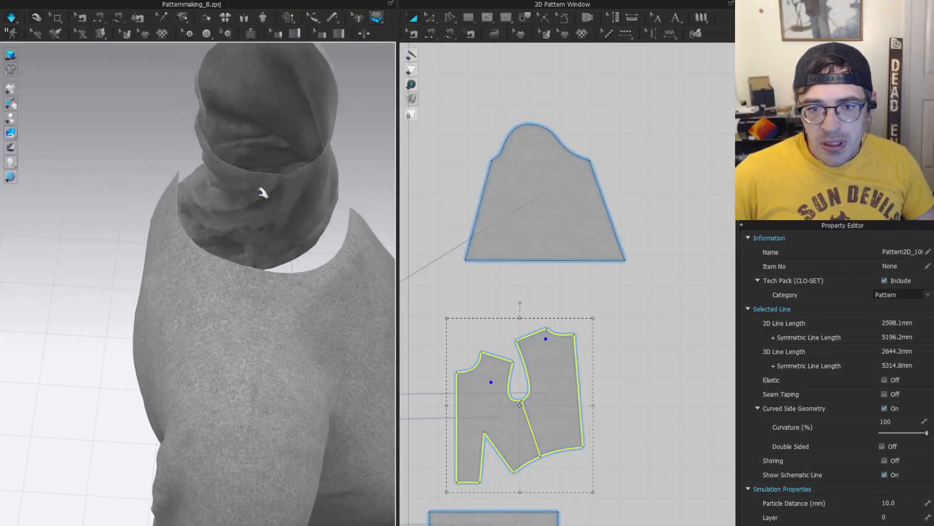
click(263, 193)
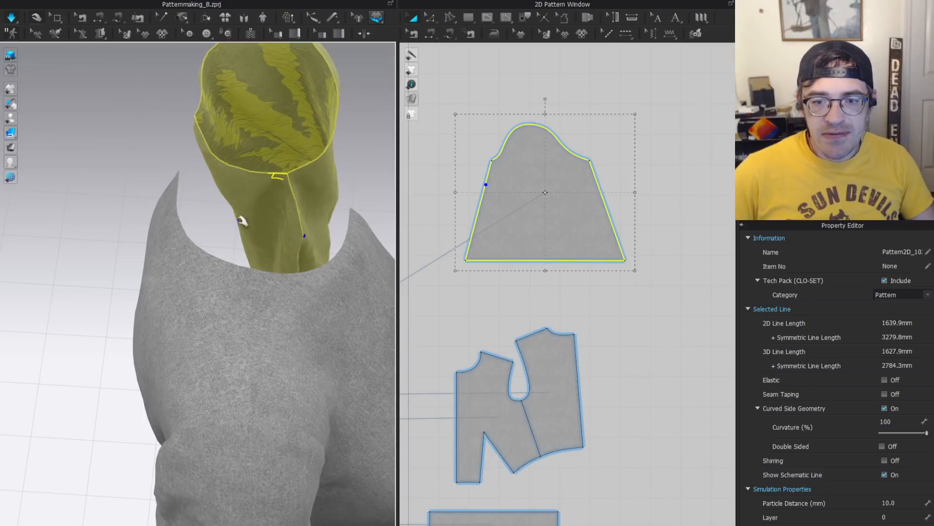
right_drag(242, 222, 272, 214)
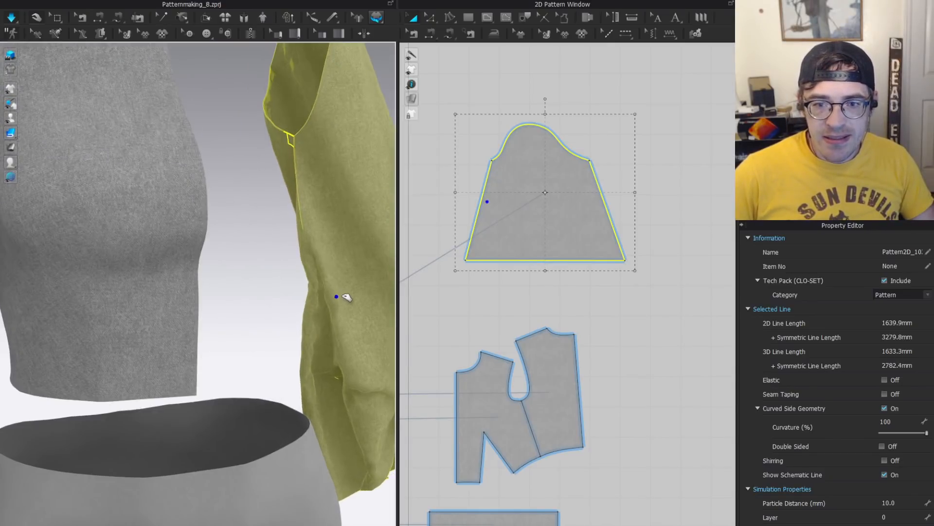
click(648, 184)
Curve both underarm edges inward just below the armpit, to about 354 mm on the left edge and 365 mm on the right.
scroll(623, 184, up, 3)
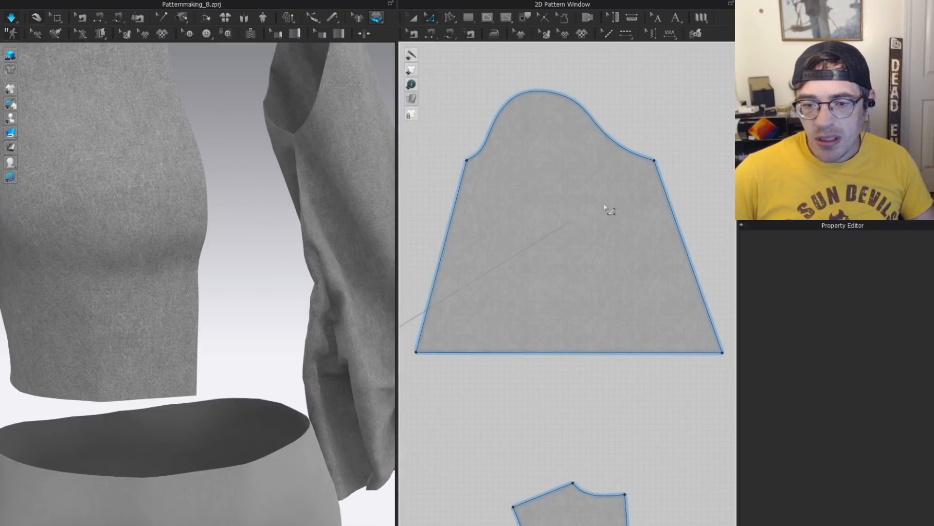
middle_drag(676, 178, 658, 194)
key(v)
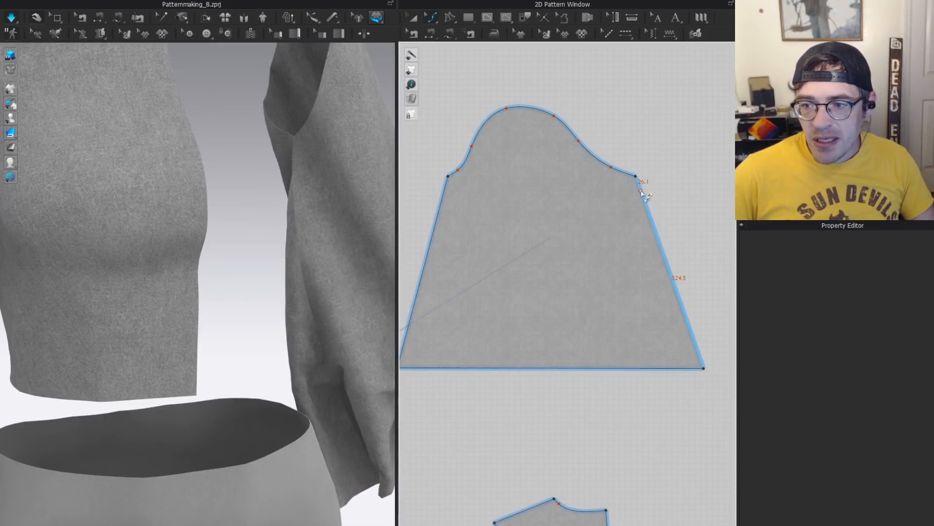
drag(639, 203, 632, 199)
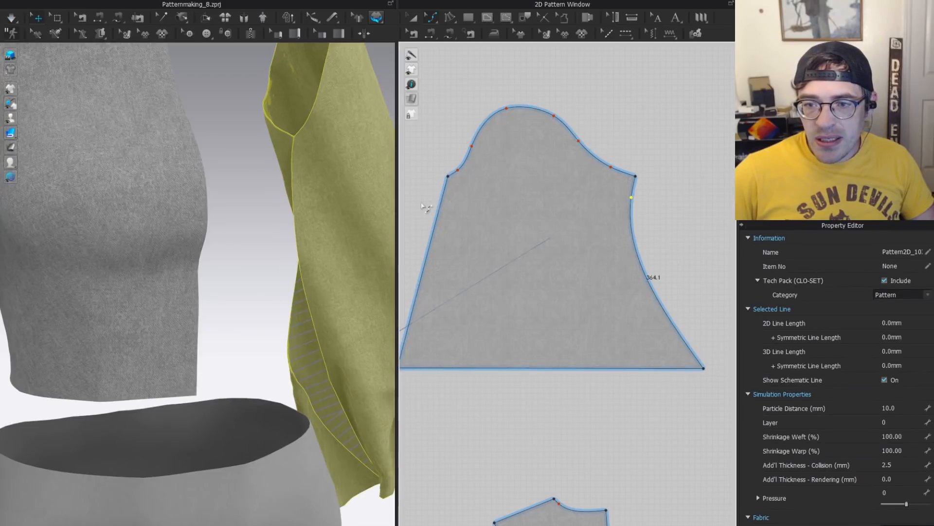
drag(445, 200, 455, 208)
scroll(455, 208, up, 5)
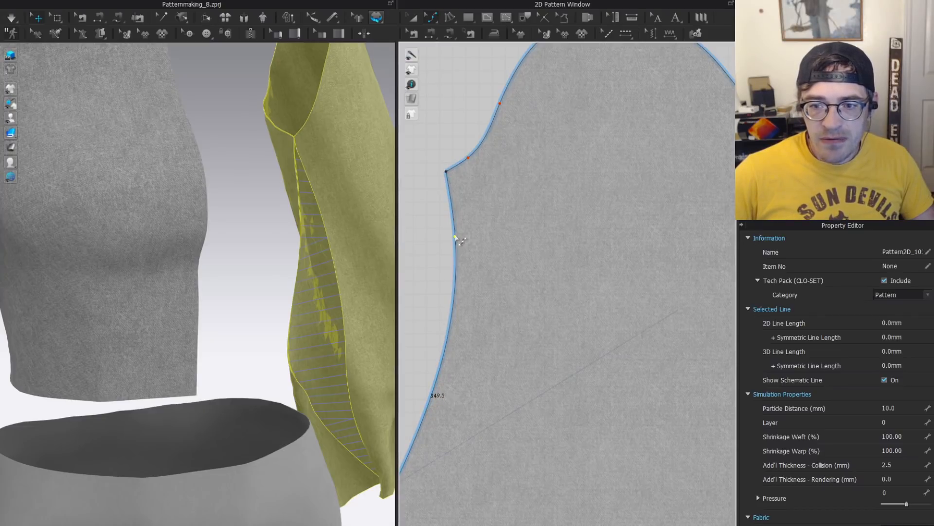
drag(456, 237, 463, 230)
scroll(499, 201, down, 3)
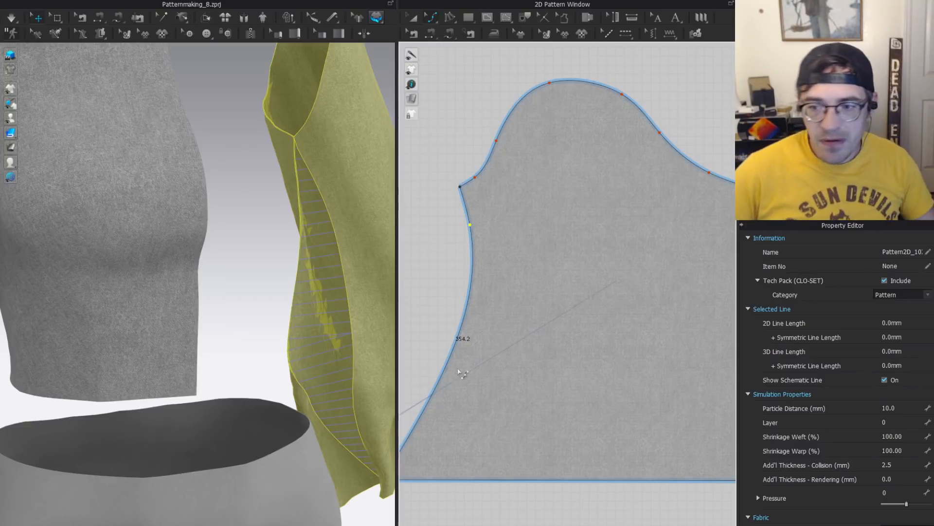
scroll(602, 356, down, 2)
middle_drag(598, 353, 531, 327)
drag(631, 258, 634, 270)
Show the avatar in the 3D view again.
scroll(623, 325, down, 2)
key(a)
scroll(327, 291, down, 4)
right_drag(326, 291, 228, 295)
key(shift+a)
Select the mesh area along the left half of the sleeve's hem and move it forward off the forearm.
drag(594, 415, 540, 360)
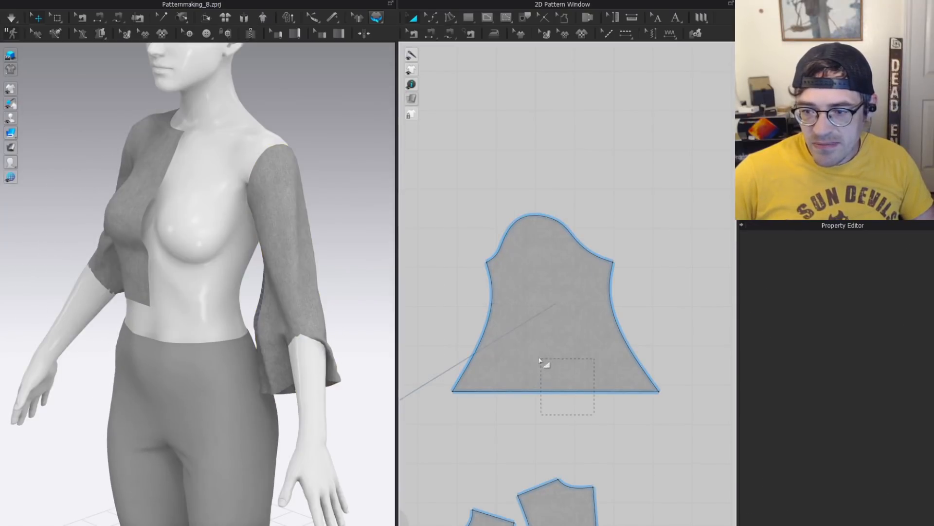
key(w)
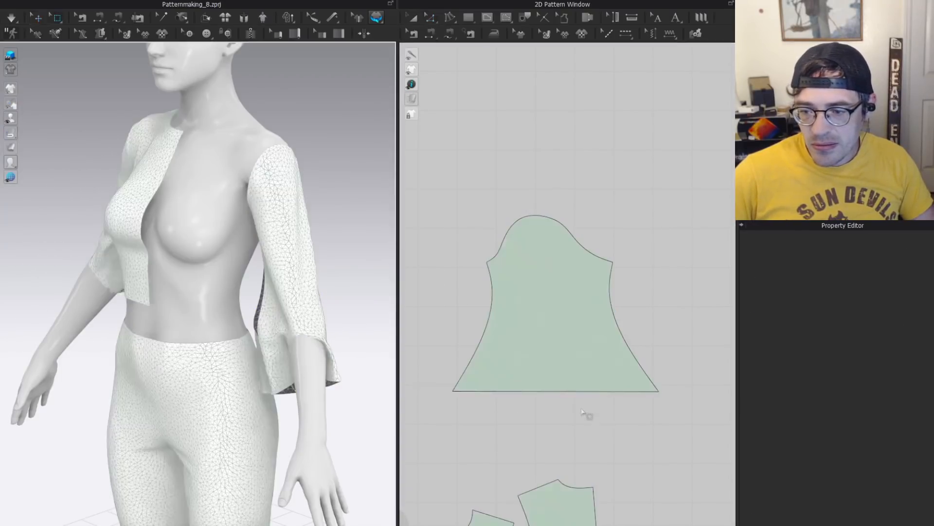
drag(581, 410, 517, 339)
drag(621, 437, 528, 336)
drag(617, 416, 541, 345)
right_drag(299, 347, 341, 353)
drag(553, 396, 491, 347)
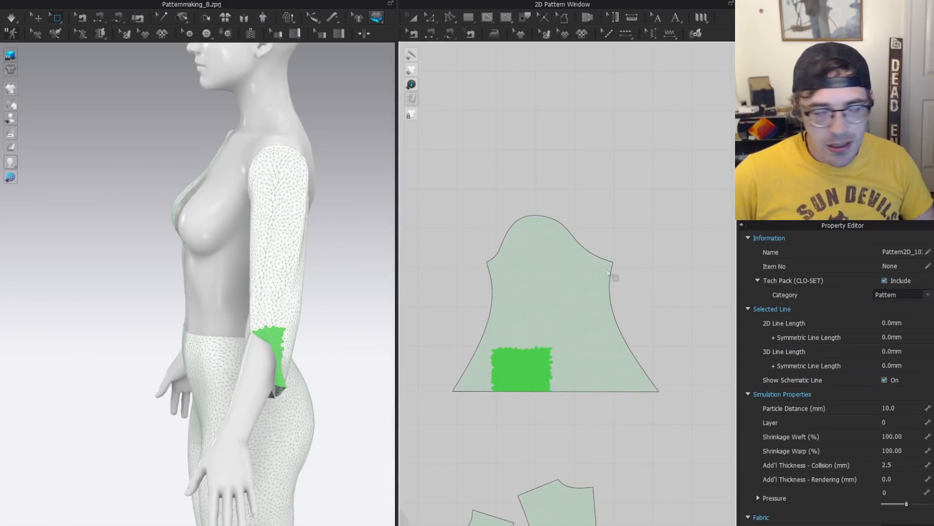
scroll(604, 271, up, 5)
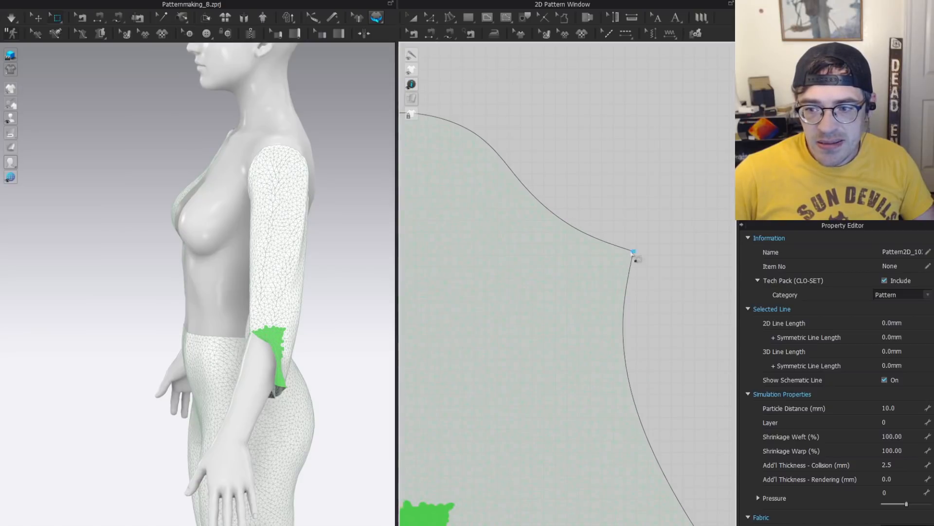
right_drag(317, 233, 213, 330)
drag(218, 313, 184, 301)
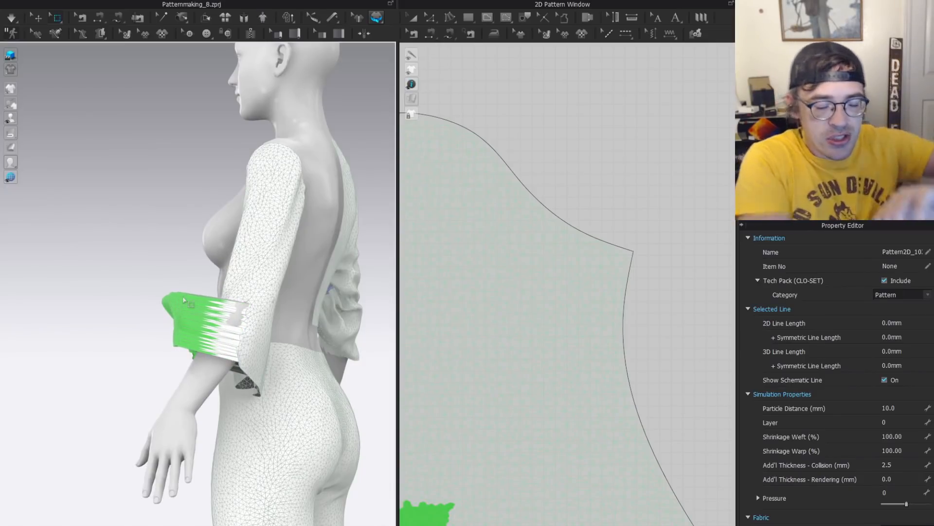
Simulate the flared sleeve and tug its hem so the fabric settles around the forearm, and stop the simulation.
key(q)
key(space)
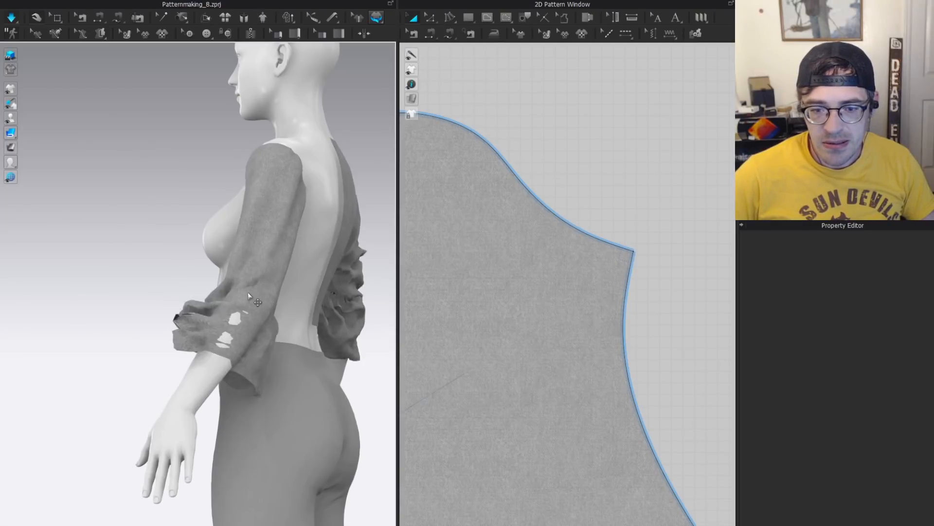
right_drag(224, 316, 248, 381)
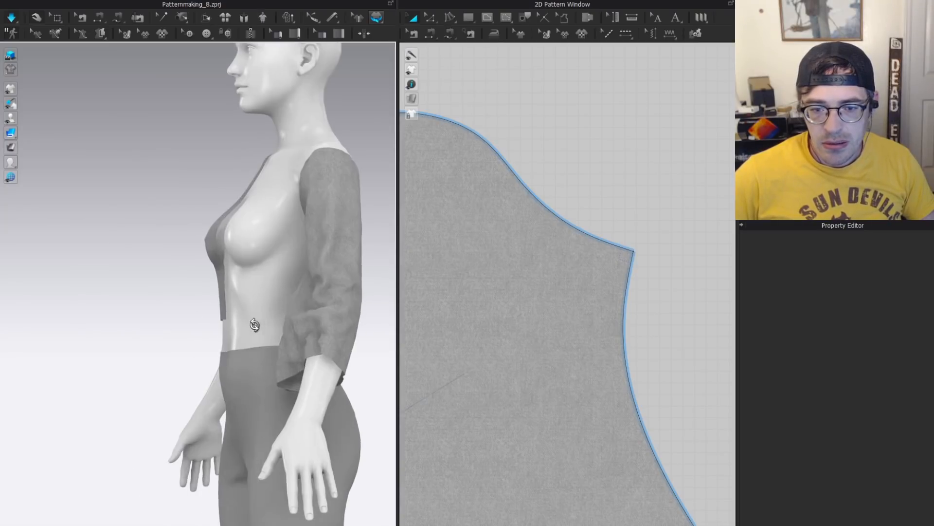
click(332, 343)
key(f)
key(space)
Compare the lengths of the sleeve's two underarm edges with segment sewing, and examine the flared sleeve from several sides.
key(n)
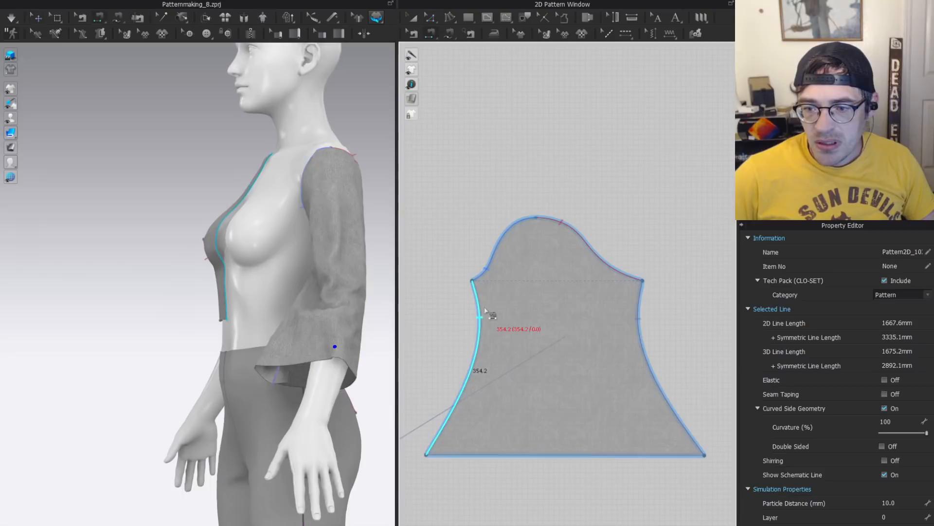
click(480, 310)
click(639, 306)
right_drag(323, 230, 116, 227)
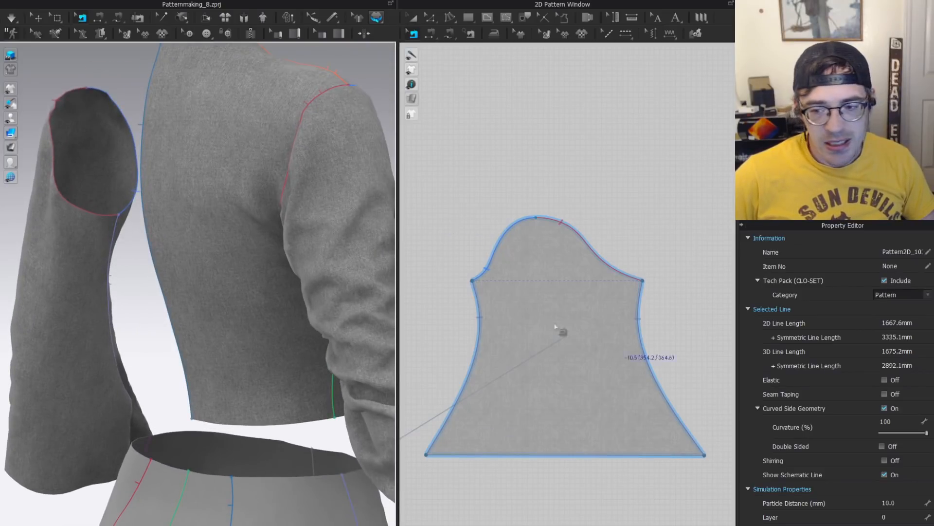
scroll(549, 333, down, 3)
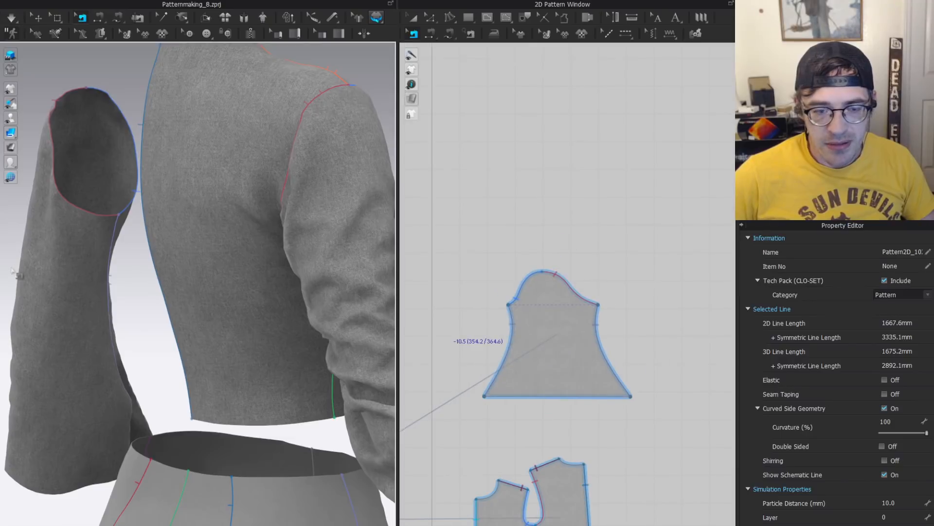
right_drag(65, 285, 233, 278)
middle_drag(163, 329, 414, 243)
scroll(488, 365, down, 2)
middle_drag(488, 368, 533, 277)
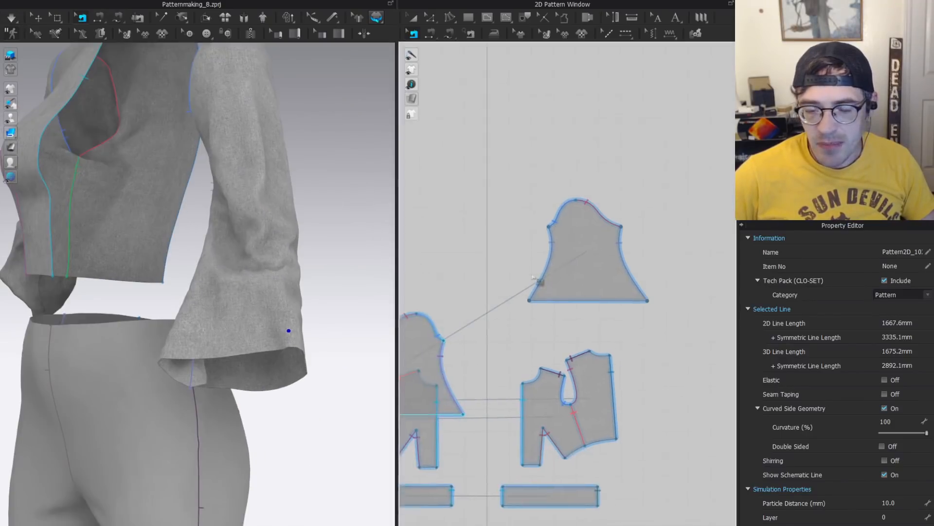
Show the avatar beneath the flared sleeve and bring the sleeve pattern into close view.
scroll(271, 282, down, 3)
key(shift+a)
scroll(614, 306, up, 2)
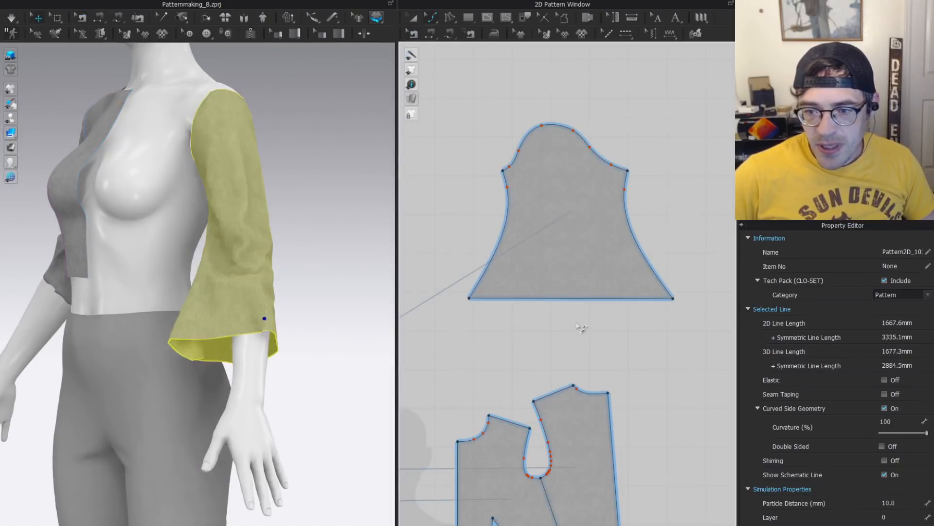
Try to bow the sleeve's hem downward at its middle and undo the reshaping.
key(z)
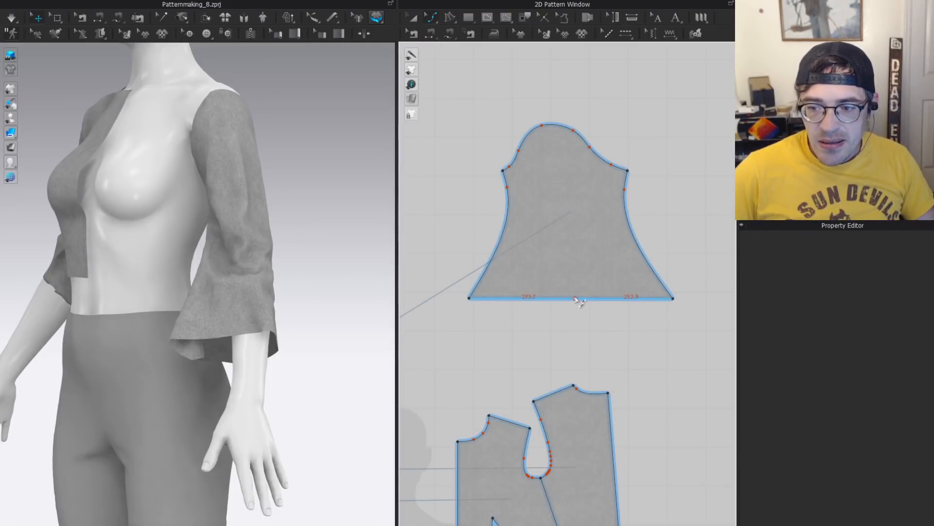
drag(578, 300, 570, 335)
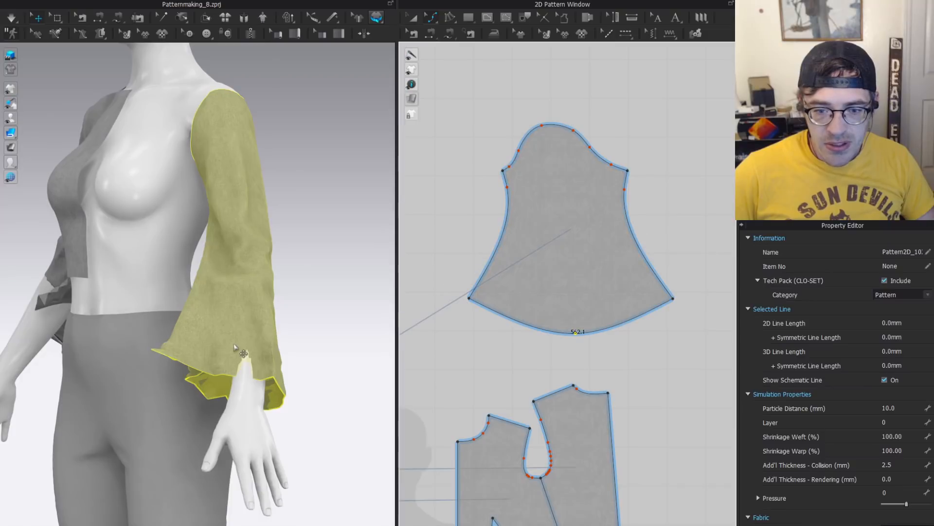
key(ctrl+z)
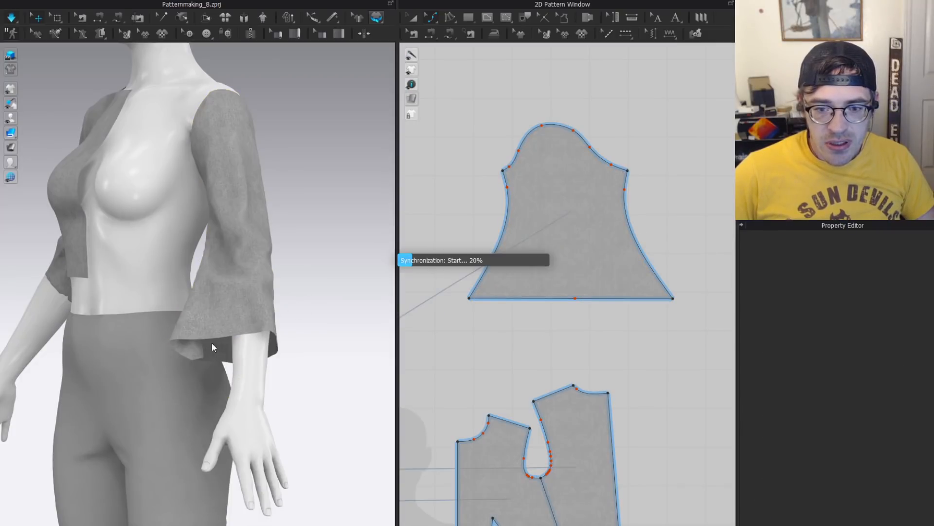
Simulate the straight-hemmed sleeve, pull its underarm hem corner down, and inspect the drape from several sides.
key(space)
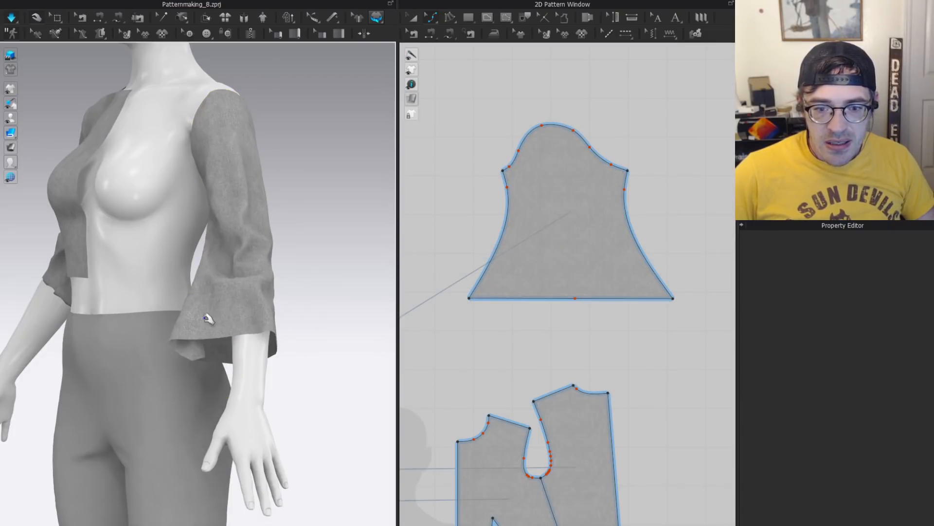
right_drag(295, 292, 321, 292)
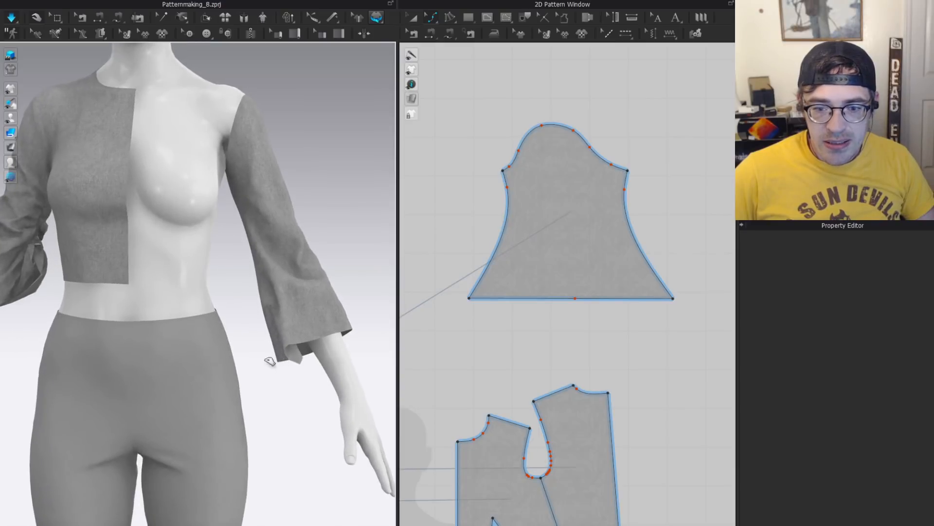
drag(266, 357, 247, 408)
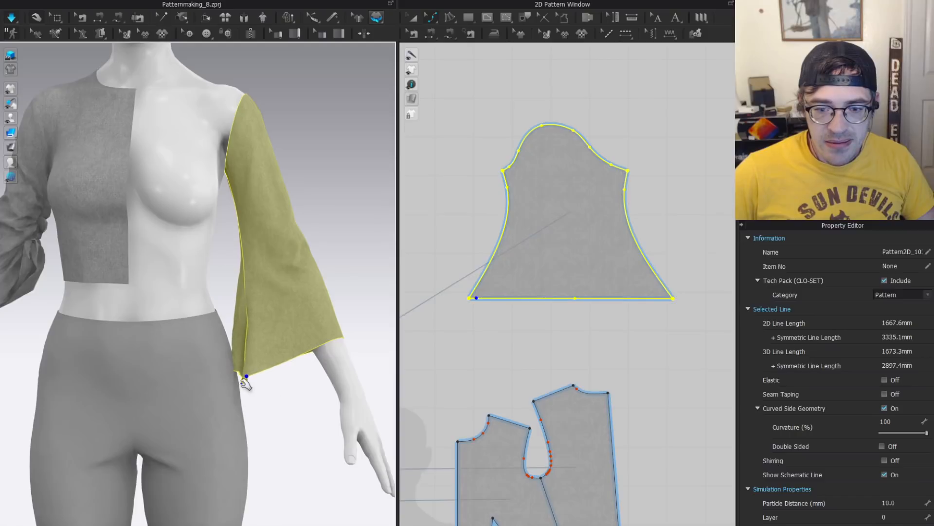
right_drag(255, 405, 322, 403)
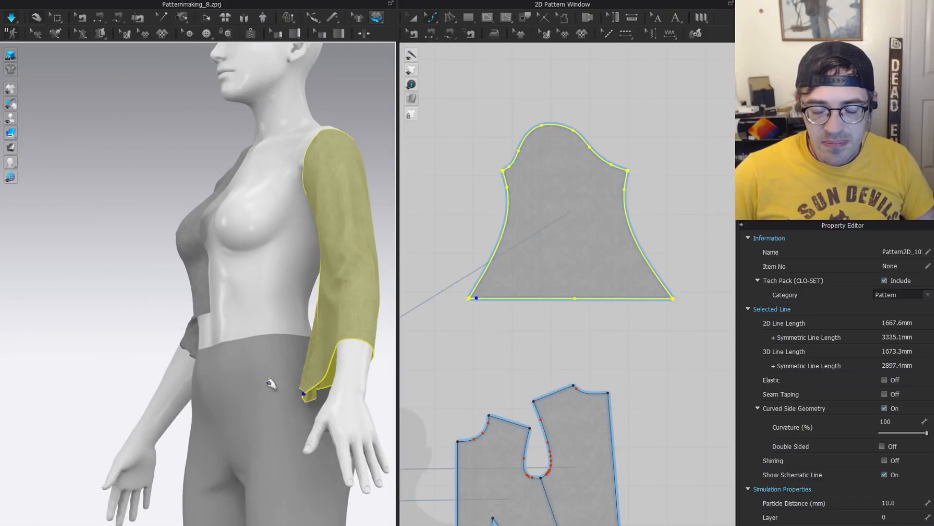
right_drag(271, 383, 209, 361)
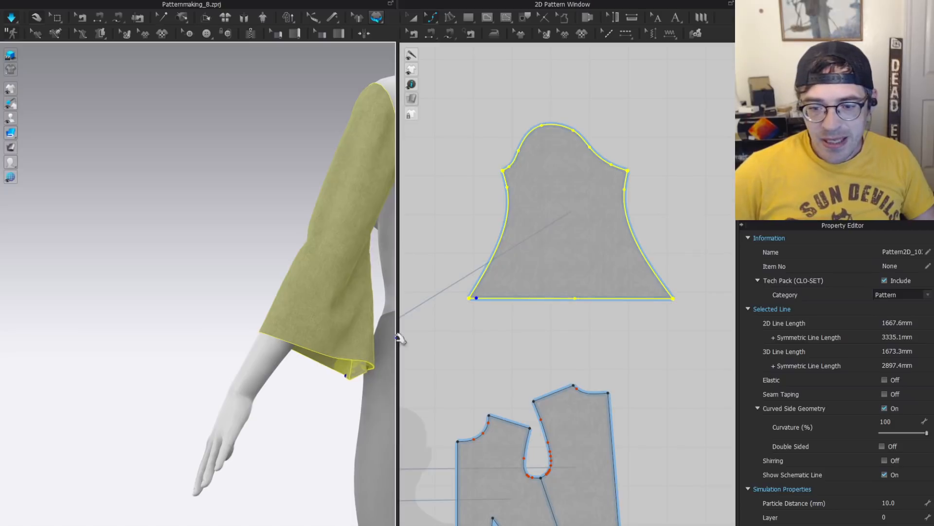
Pull the middle of the sleeve's hem down into a curve about 554 mm long and stop the simulation.
click(593, 316)
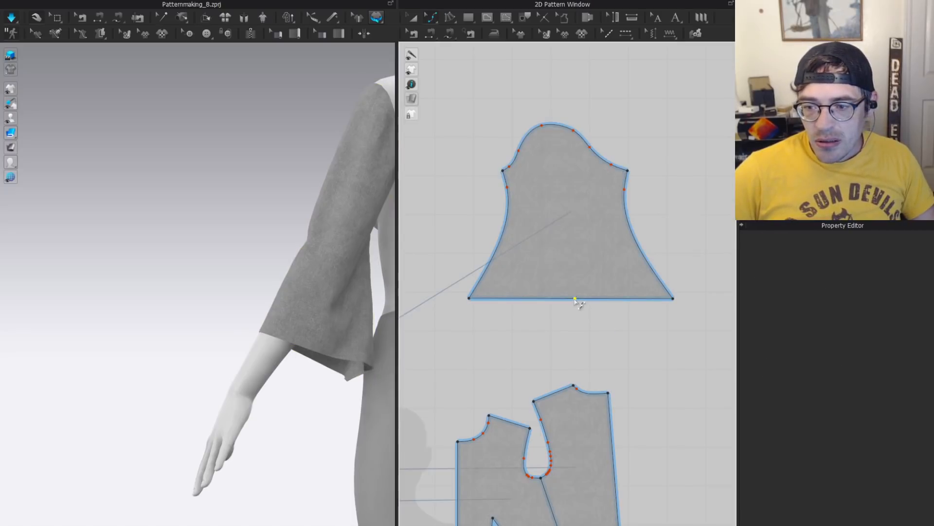
drag(576, 299, 560, 328)
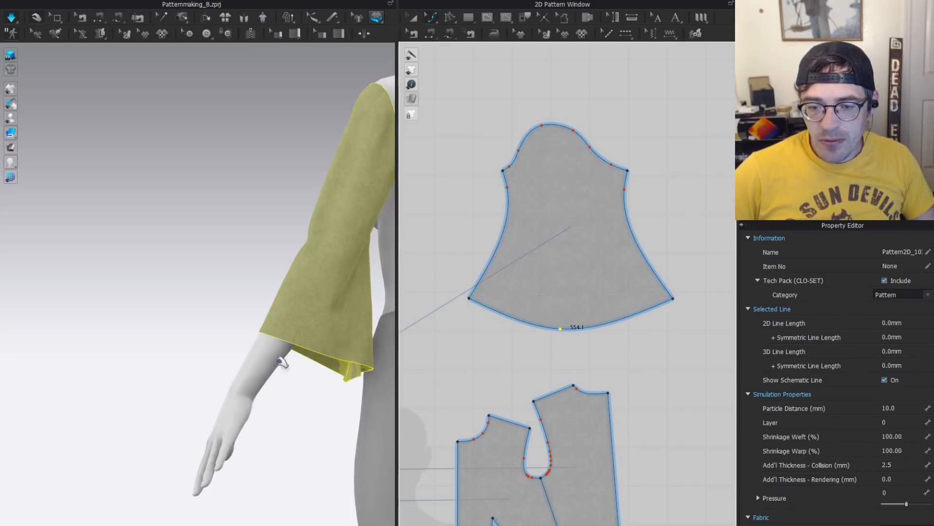
key(space)
right_drag(257, 290, 358, 292)
middle_drag(357, 292, 83, 167)
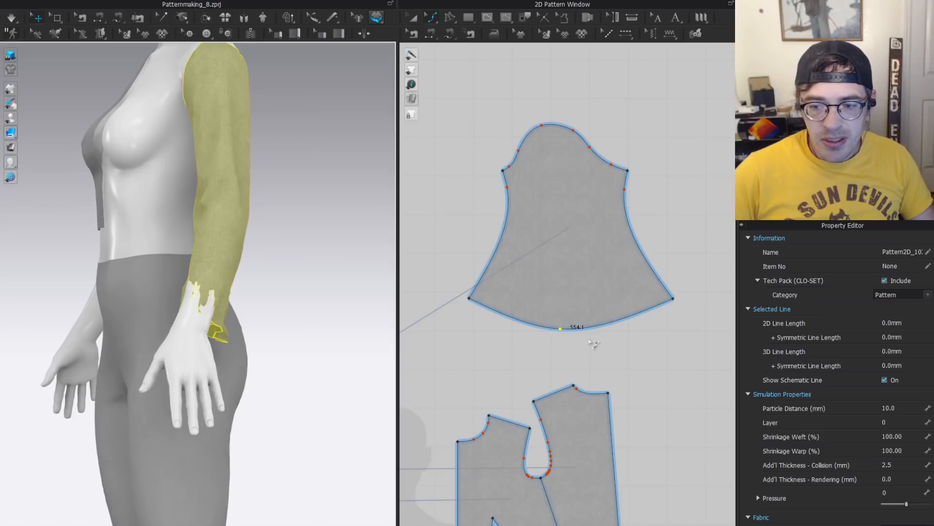
Add a curve point to the sleeve's hem near its left corner.
scroll(487, 307, up, 3)
click(474, 302)
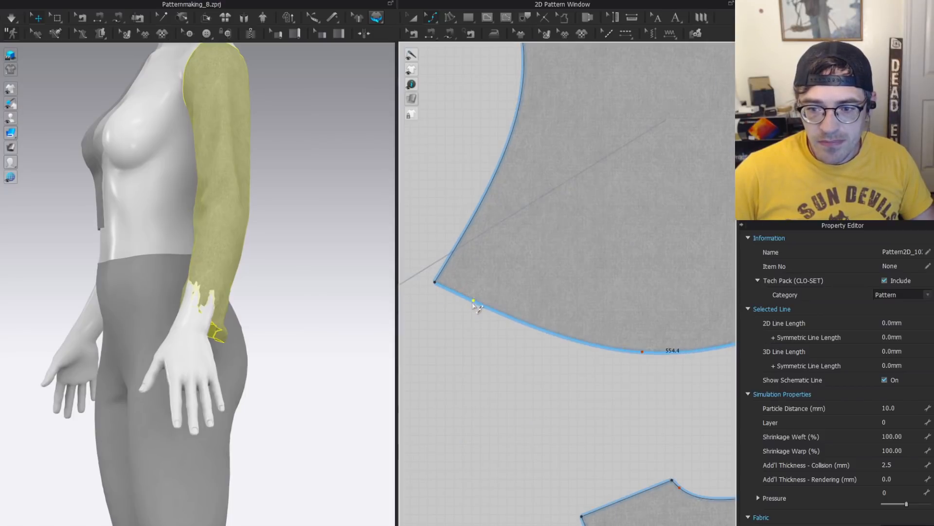
middle_drag(705, 313, 457, 307)
key(a)
Simulate the sleeve with its curved hem and tug the flared fabric outward around the forearm, viewing it from several sides.
scroll(287, 230, down, 2)
click(288, 228)
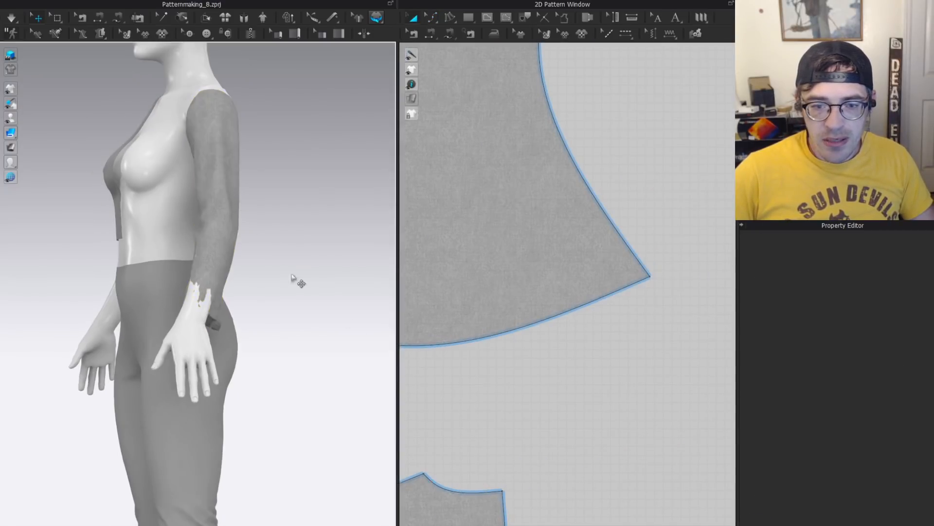
key(space)
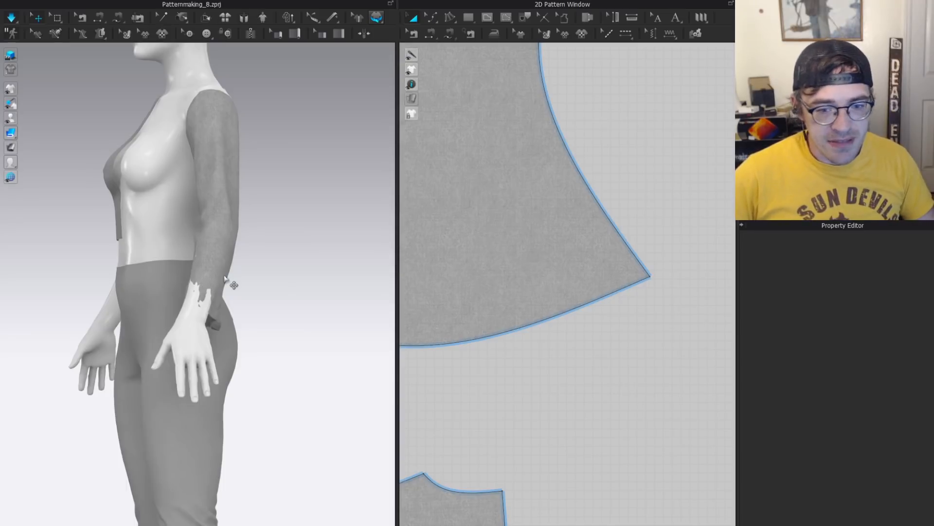
right_drag(242, 282, 303, 271)
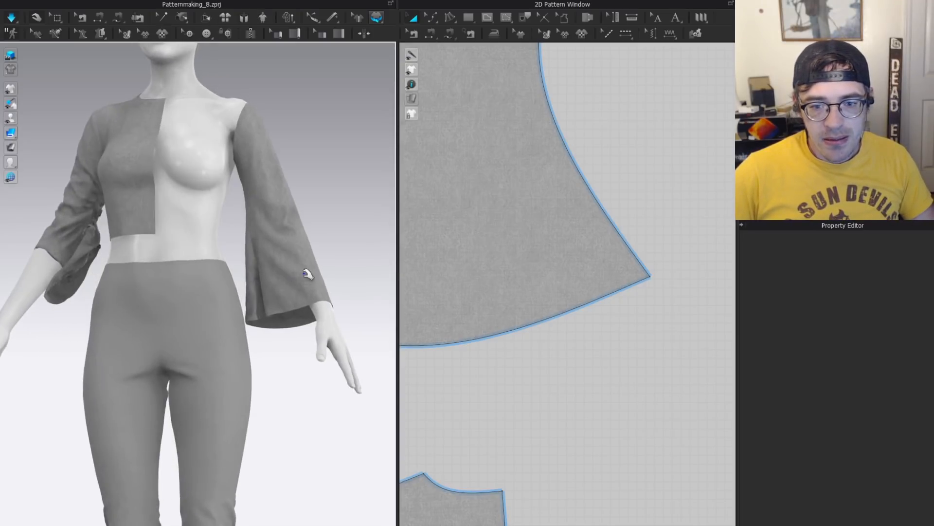
click(316, 269)
drag(324, 267, 349, 248)
scroll(323, 260, down, 2)
right_drag(324, 261, 341, 263)
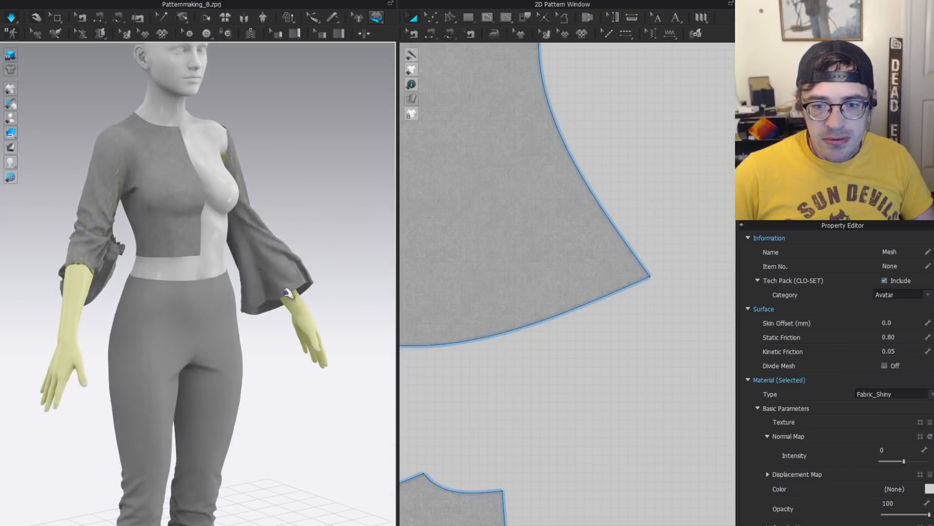
click(283, 249)
drag(278, 247, 319, 234)
scroll(253, 223, down, 2)
right_drag(252, 224, 167, 230)
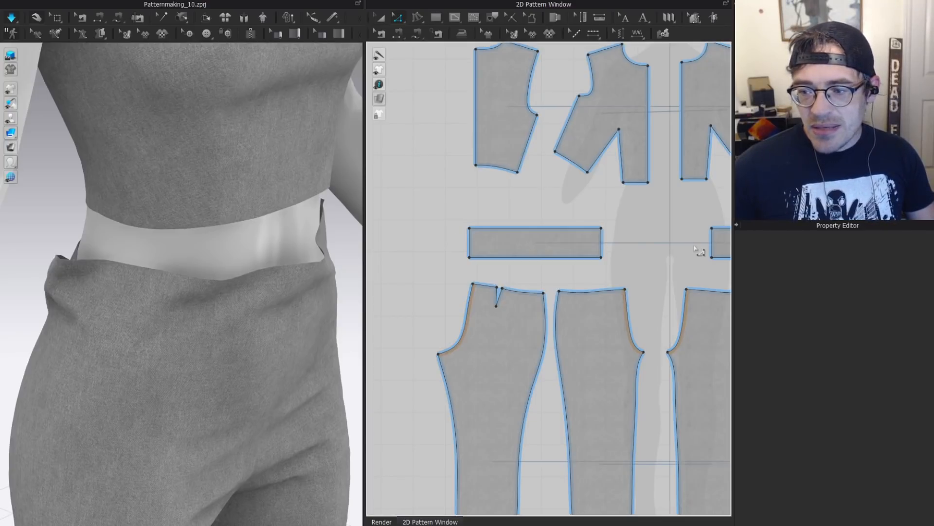
Select both halves of the waistband on the trousers.
key(a)
click(306, 281)
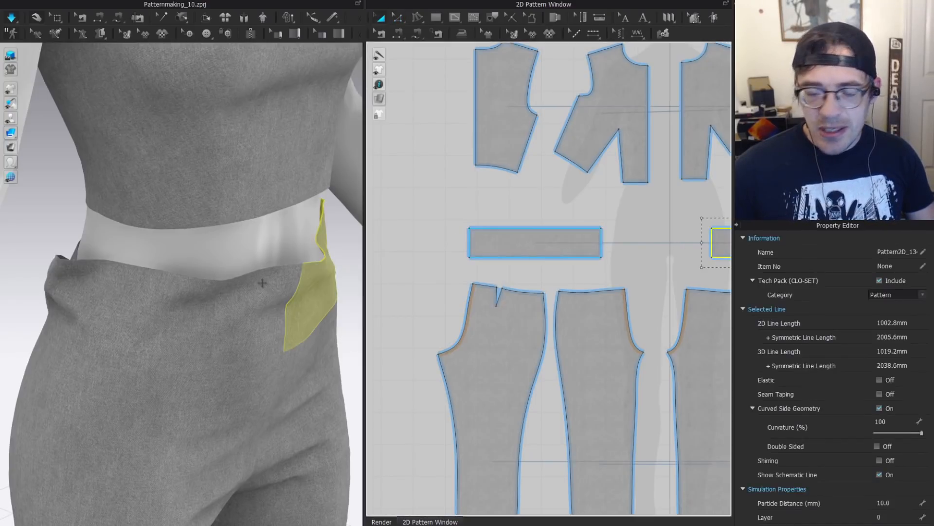
click(250, 291)
shift+click(319, 285)
right_drag(246, 308, 153, 293)
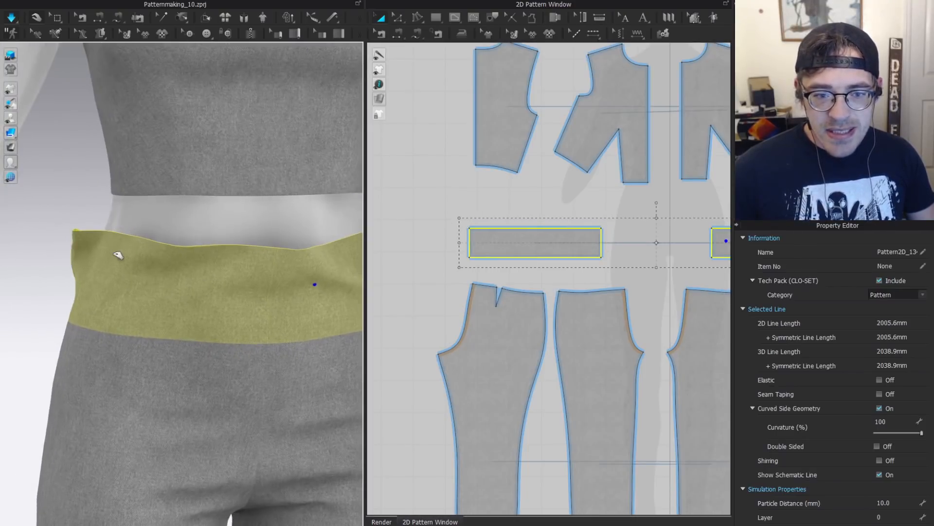
Tug the waistband's top edge at the side and front during simulation to examine its looseness, and deselect it.
drag(83, 243, 104, 238)
right_drag(169, 221, 131, 268)
drag(123, 265, 284, 284)
right_drag(156, 292, 94, 255)
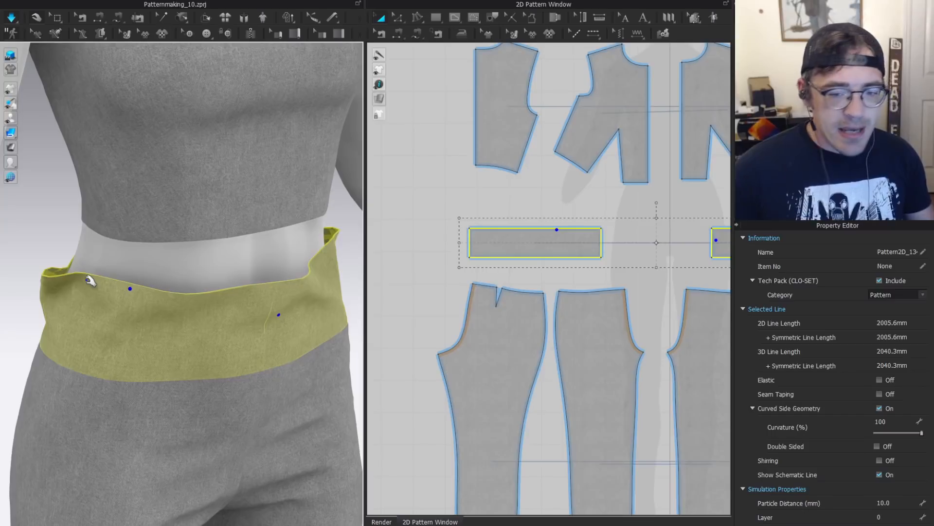
mouse_move(66, 284)
mouse_down()
mouse_move(29, 236)
mouse_move(82, 290)
mouse_up()
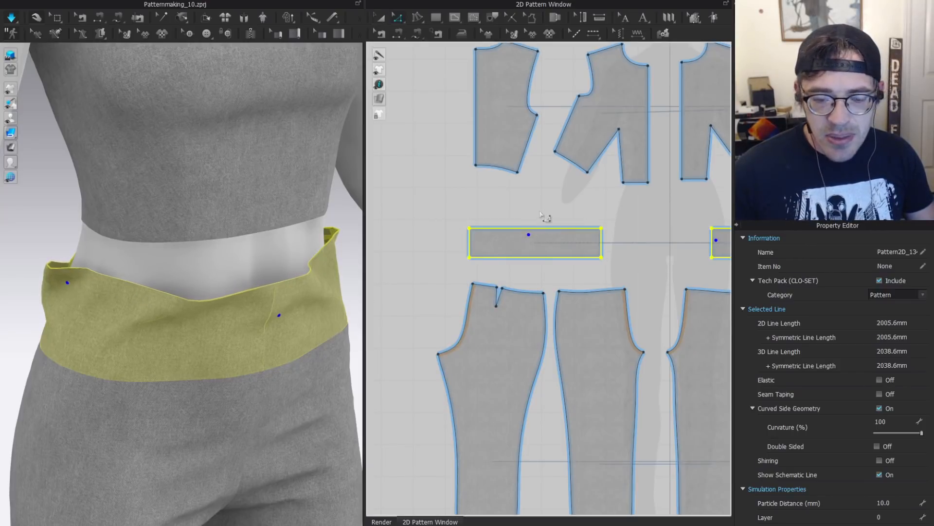
click(383, 245)
key(z)
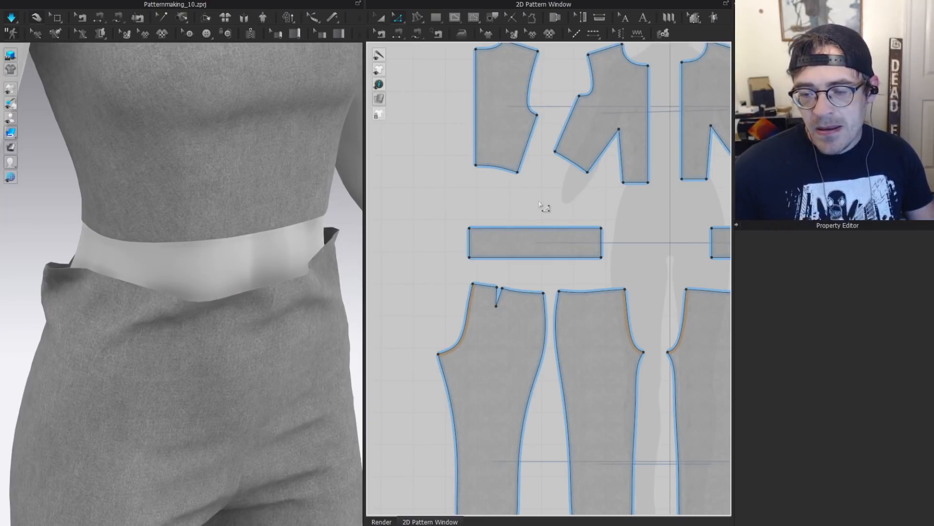
Examine how the waistband's top edge stands away from the waist at the front, sides and back.
click(247, 279)
right_drag(246, 277, 252, 238)
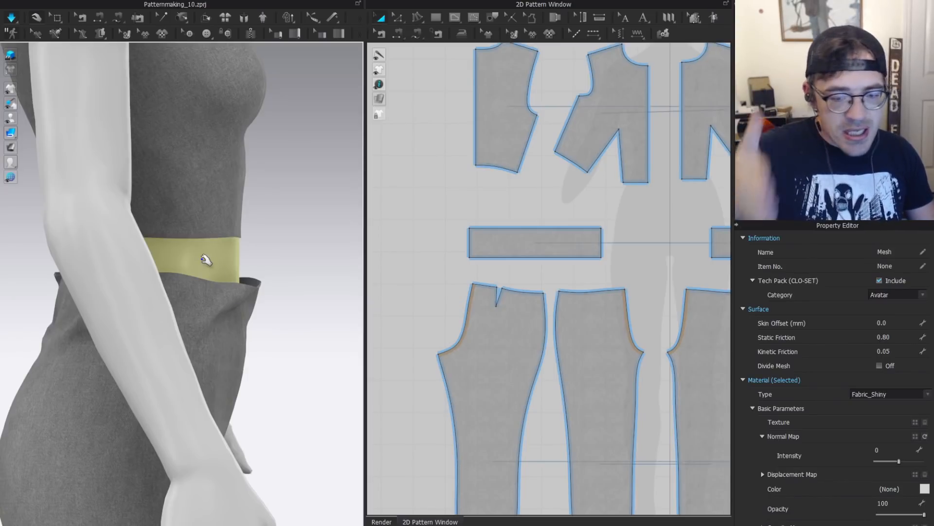
scroll(520, 237, up, 3)
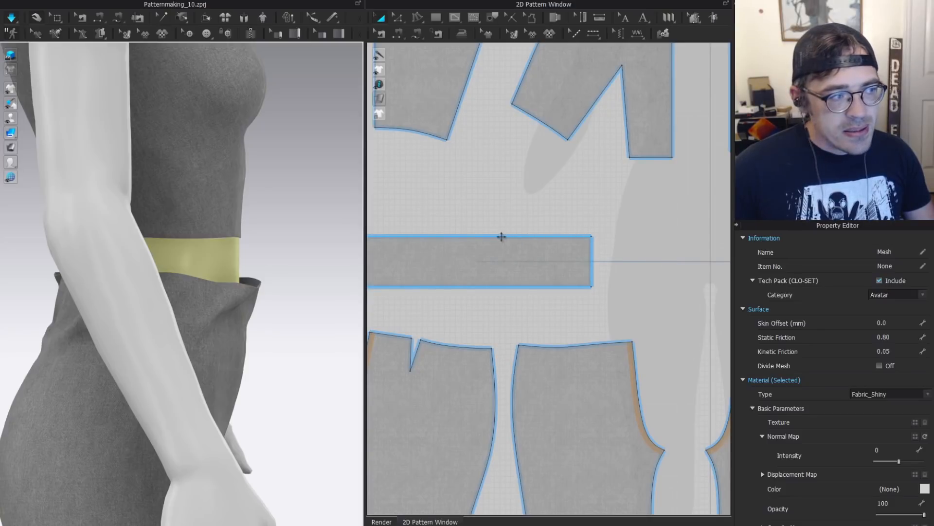
right_drag(235, 229, 176, 229)
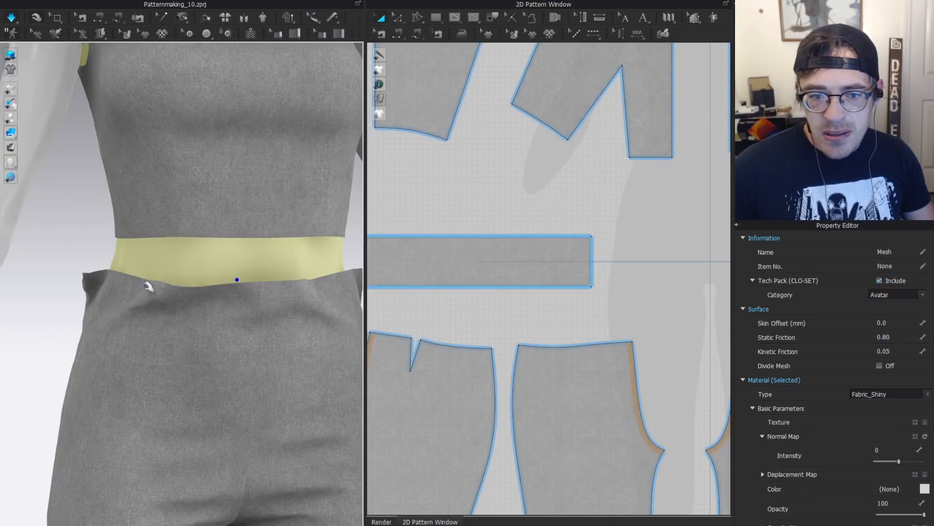
drag(111, 281, 104, 280)
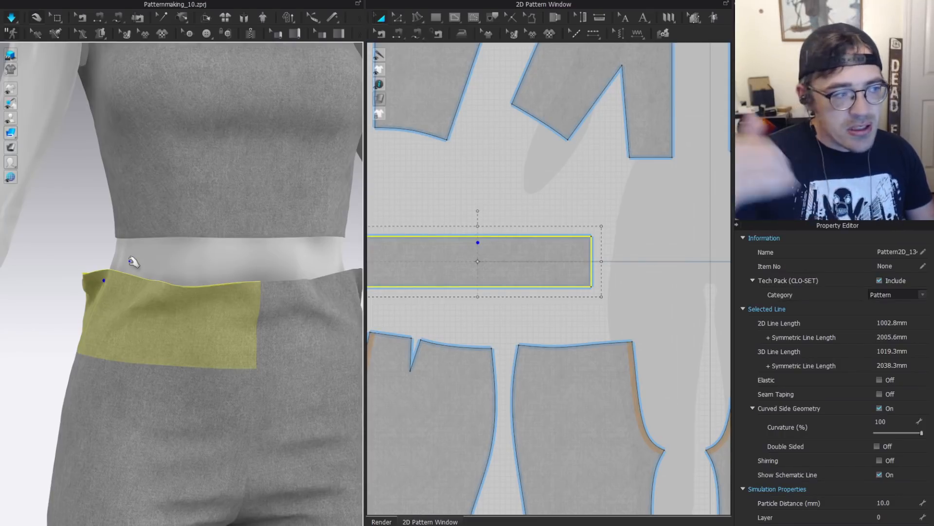
right_drag(138, 265, 305, 265)
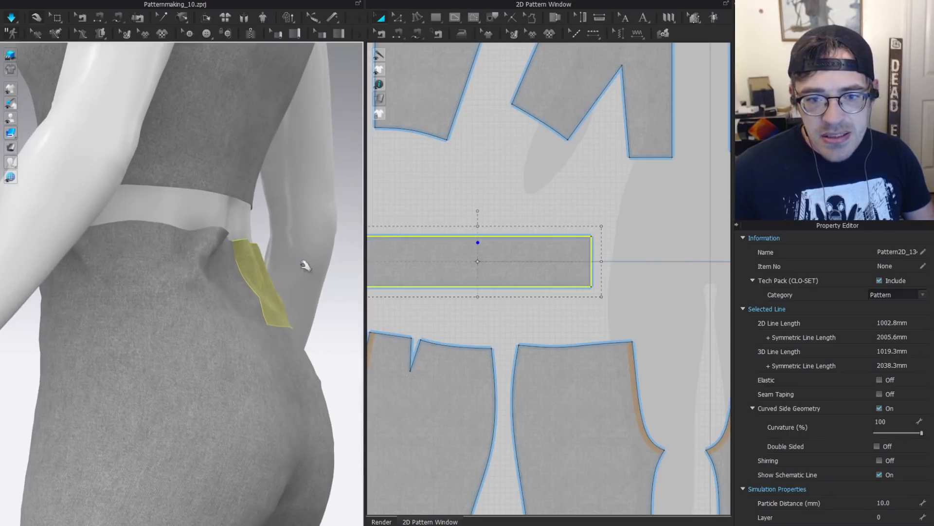
right_drag(248, 253, 284, 265)
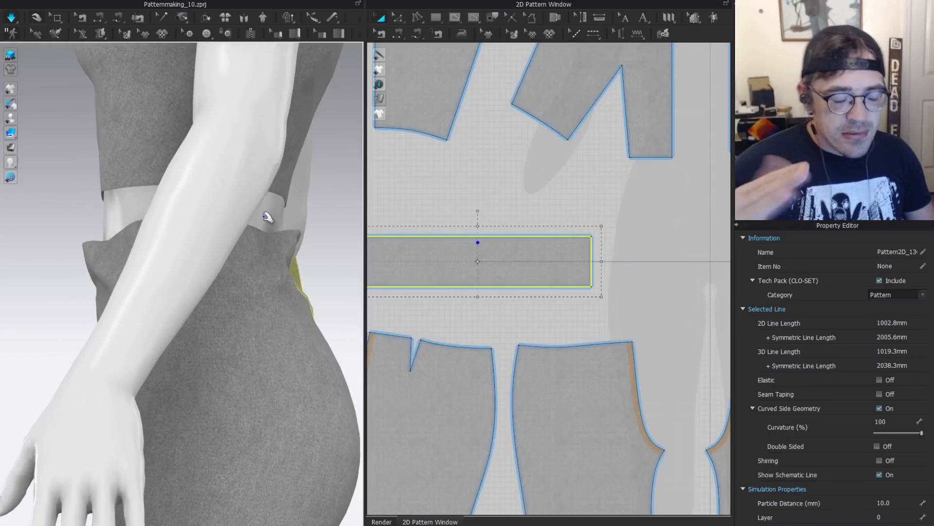
scroll(447, 270, down, 3)
right_drag(121, 263, 361, 252)
Apply Fullness to the left waistband pattern, using its top edge as the fullness line and its bottom edge as the slash line.
middle_drag(548, 151, 578, 158)
click(417, 17)
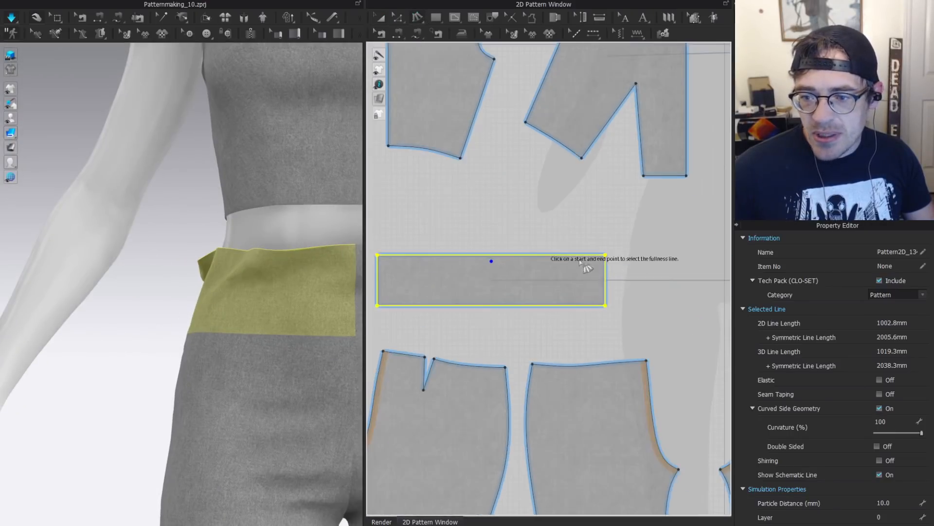
scroll(491, 265, up, 3)
click(608, 261)
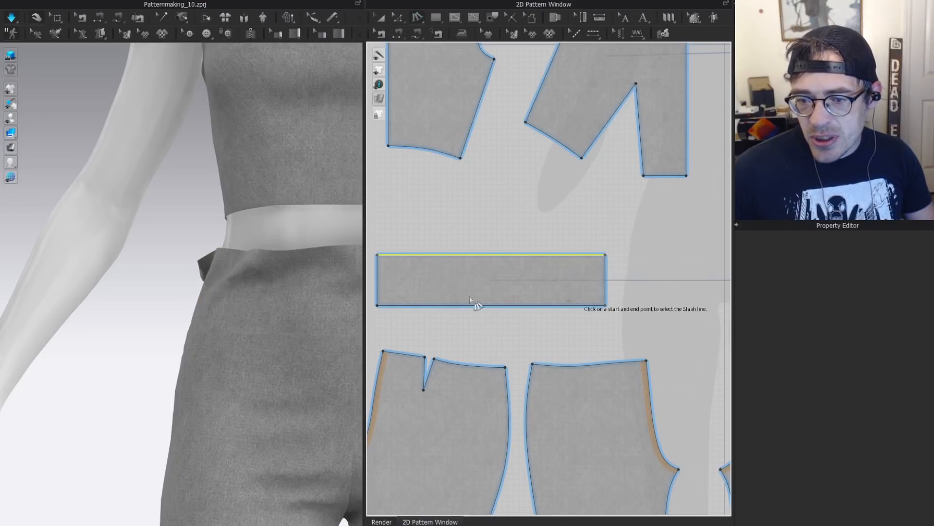
click(378, 306)
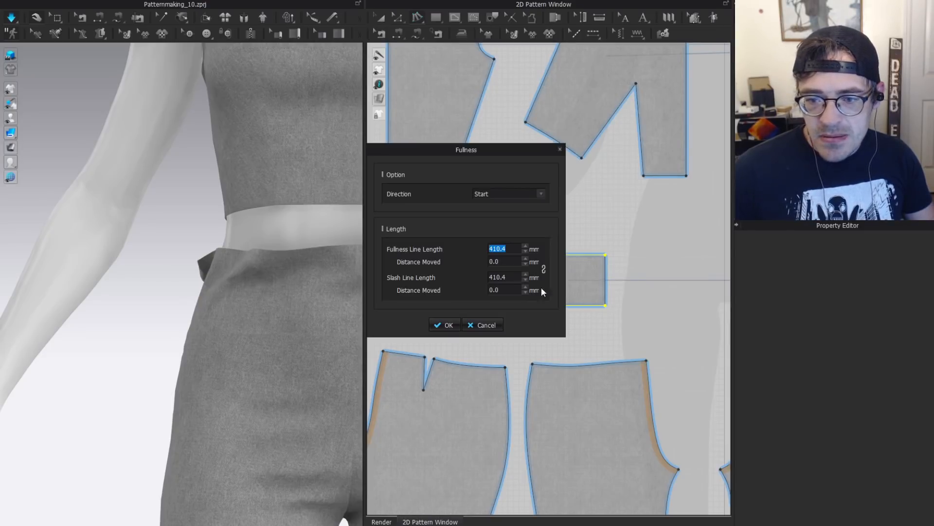
Set the waistband's fullness line length to 378.4 mm, moving it -32.0 mm from the start, and apply the fullness.
drag(442, 151, 234, 161)
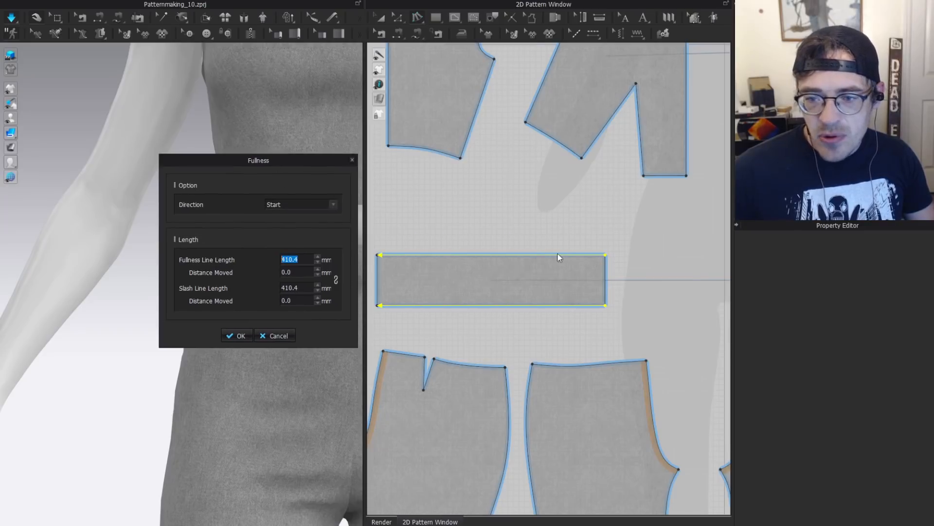
scroll(316, 258, down, 12)
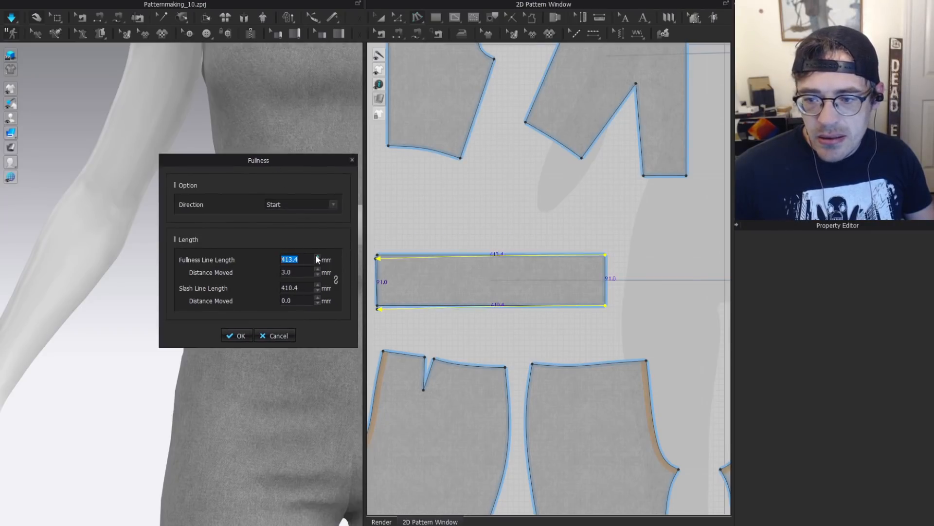
scroll(316, 255, down, 17)
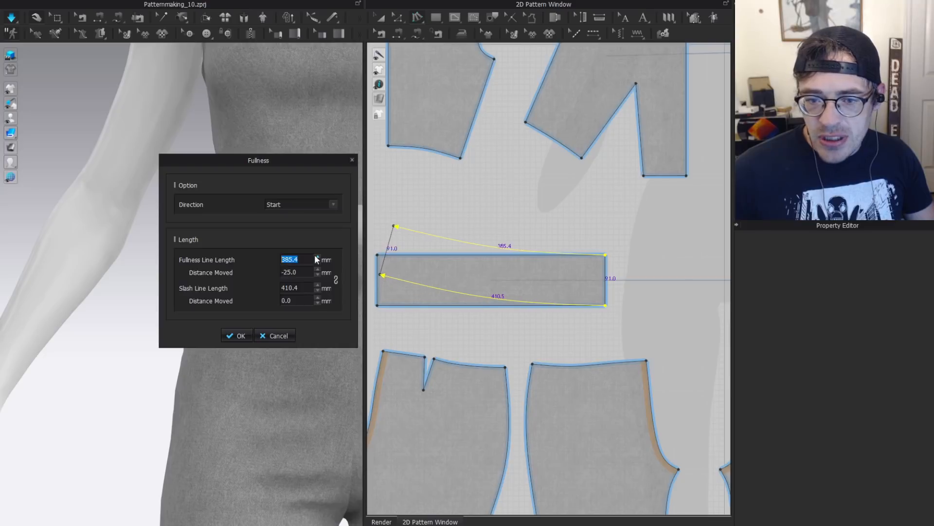
scroll(315, 255, down, 3)
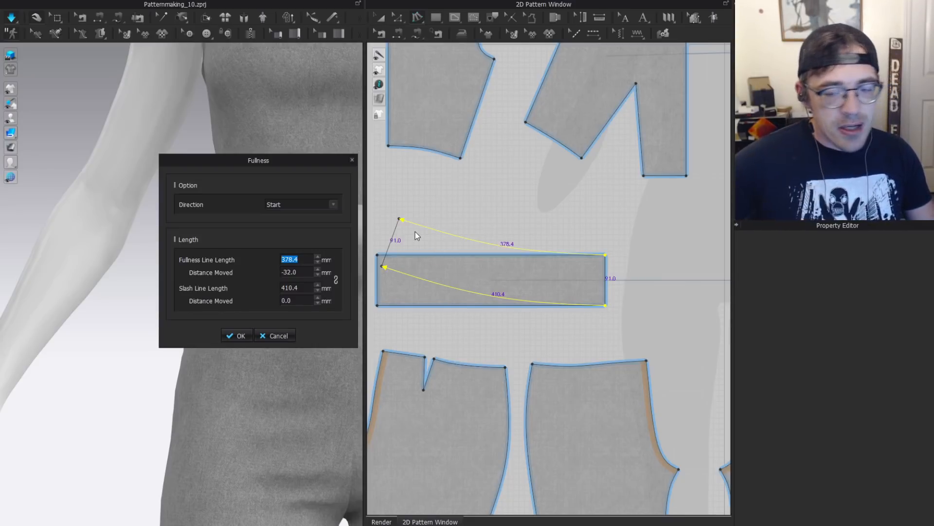
click(235, 336)
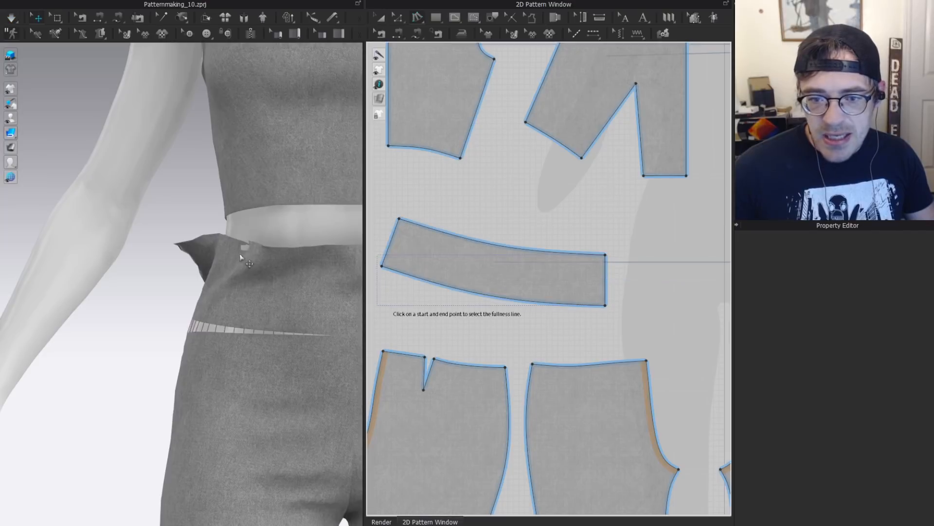
Simulate the garment to settle the curved waistband on the avatar, and inspect its fit from the front and side.
scroll(240, 253, down, 3)
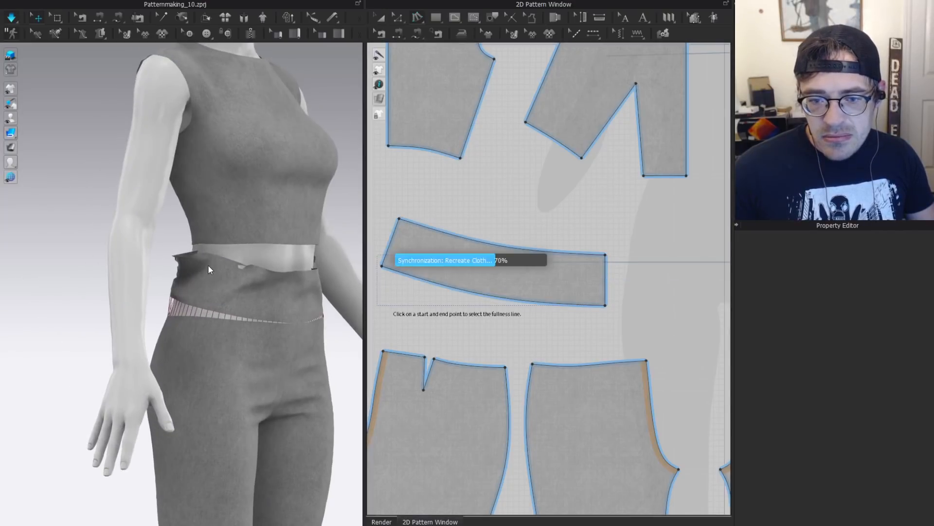
key(space)
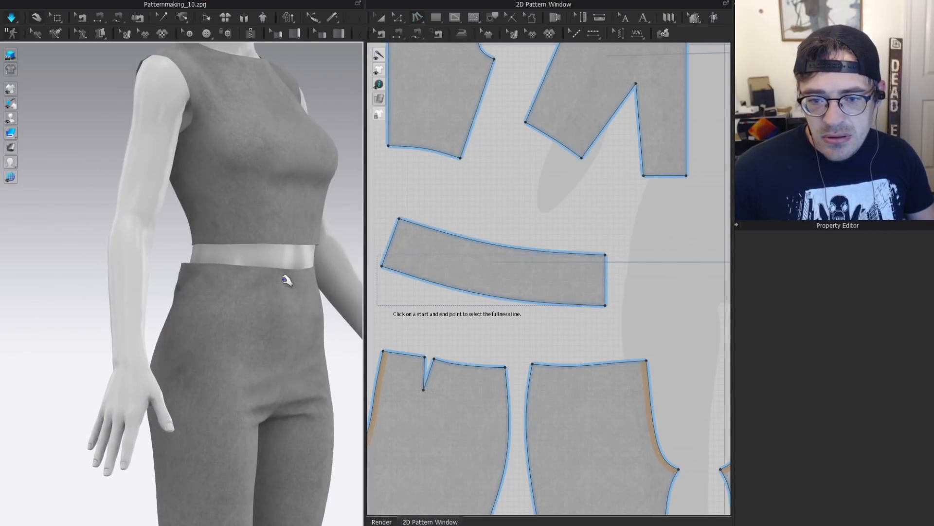
mouse_move(209, 268)
right_down()
mouse_move(240, 284)
mouse_move(312, 274)
mouse_move(204, 261)
right_up()
scroll(197, 258, up, 3)
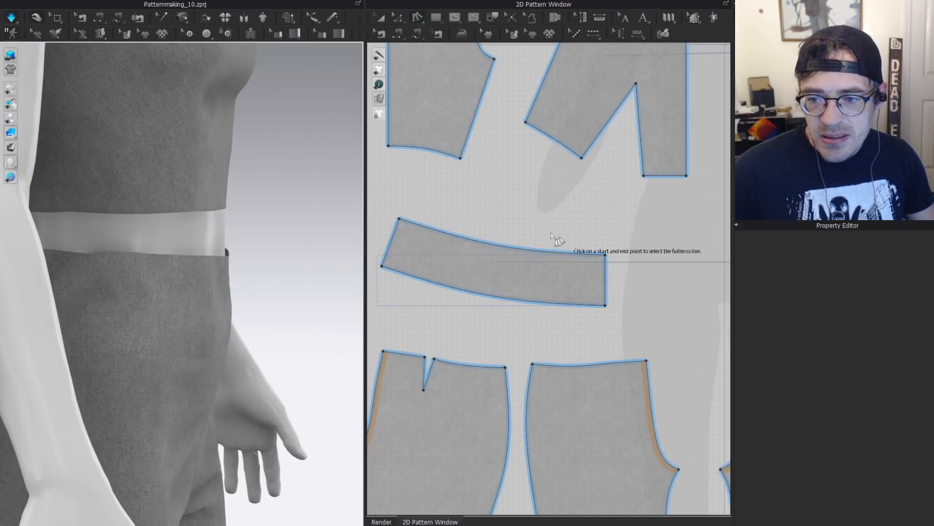
right_drag(535, 209, 559, 206)
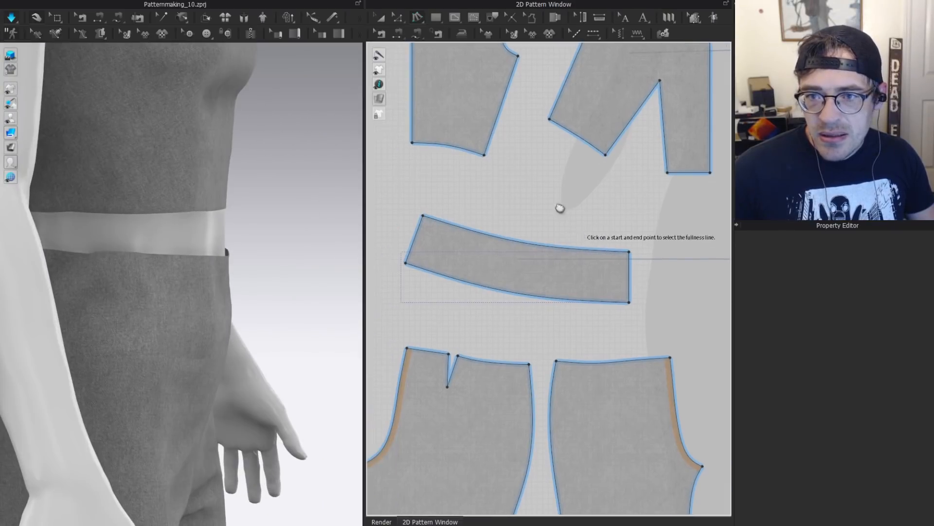
click(535, 296)
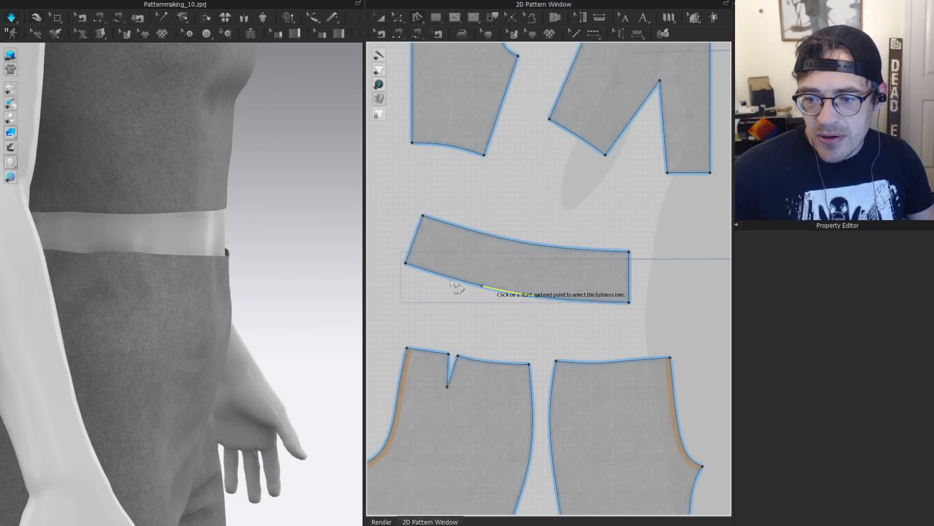
click(407, 263)
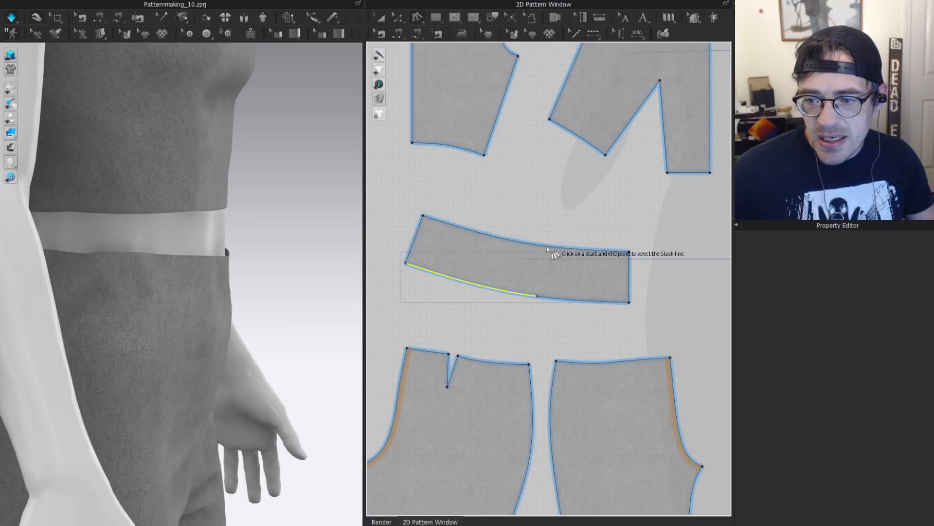
right_drag(196, 239, 135, 267)
click(160, 262)
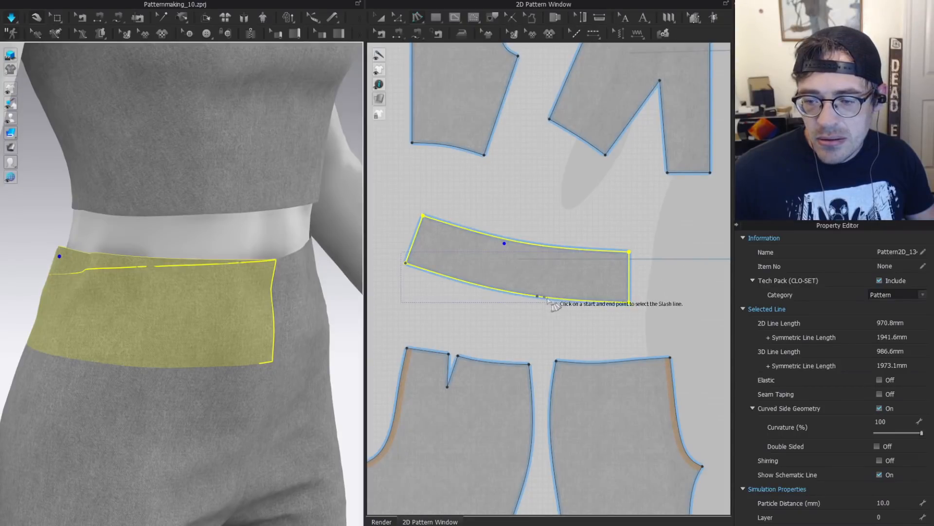
key(Escape)
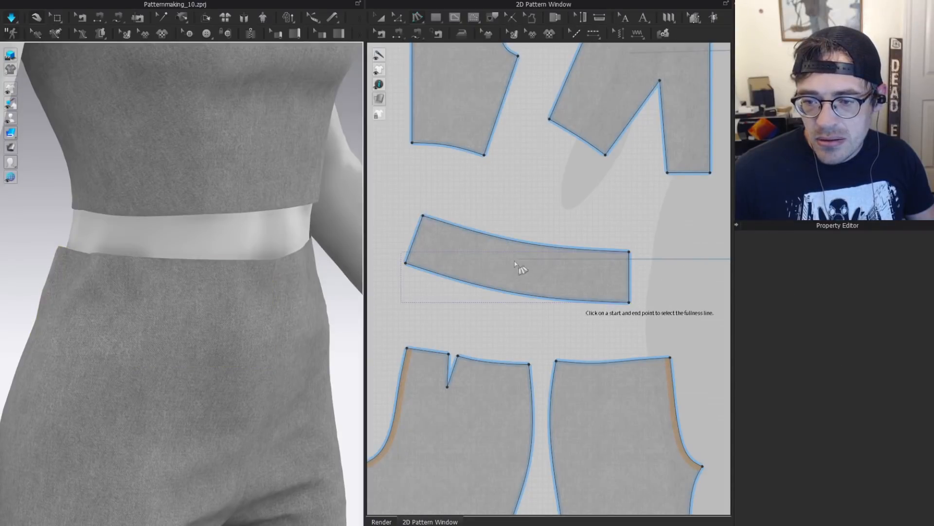
Tug the waistband's top edge during simulation to examine how closely it sits around the front and side.
click(109, 253)
mouse_move(108, 252)
right_down()
mouse_move(68, 265)
mouse_move(123, 249)
right_up()
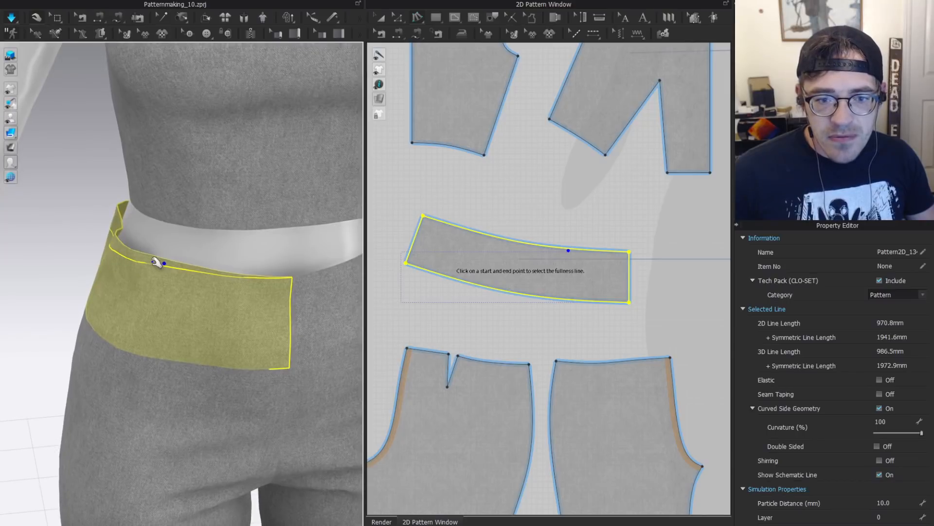
right_drag(199, 245, 235, 317)
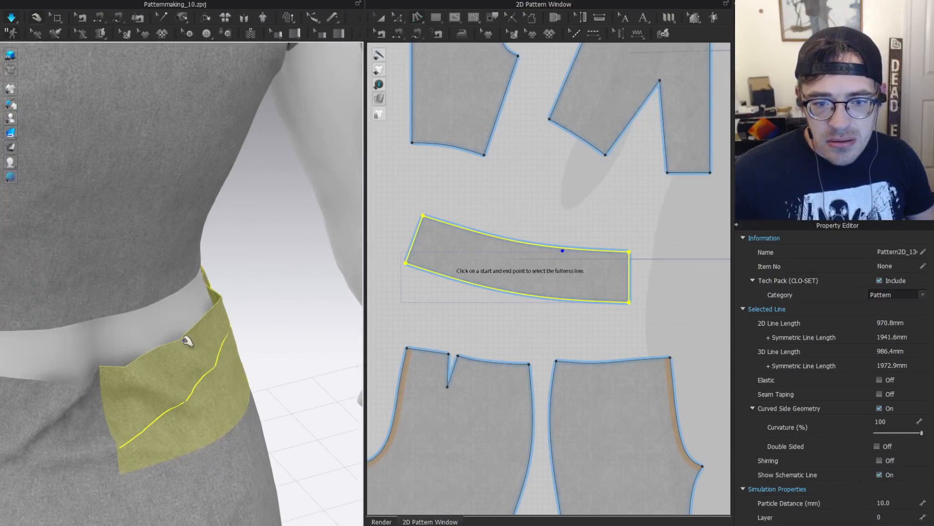
Try Fullness on the waistband's middle section, using its top edge as the fullness line and its bottom edge as the slash line.
click(564, 249)
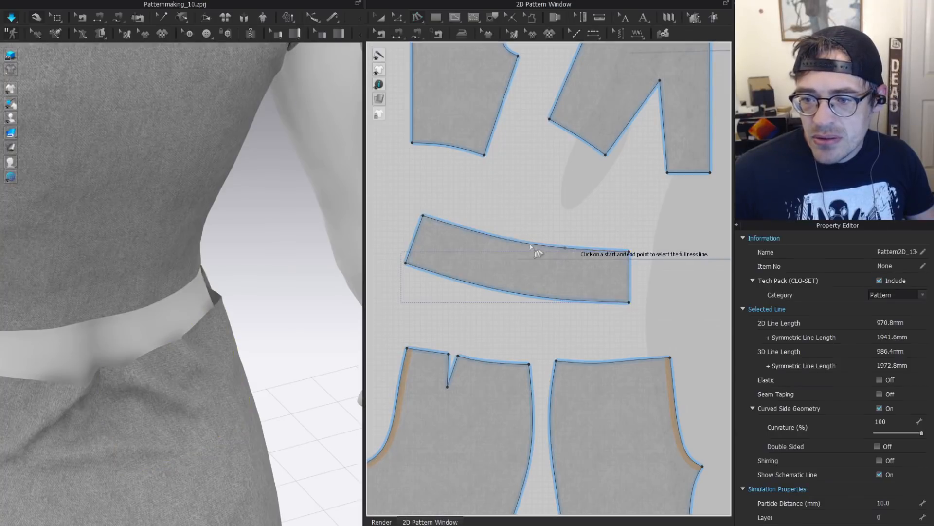
click(485, 235)
click(560, 299)
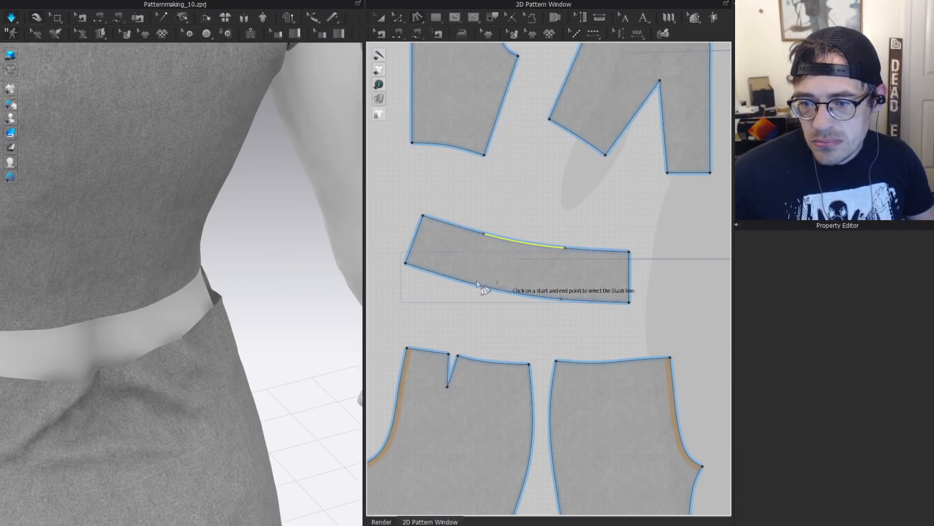
click(462, 282)
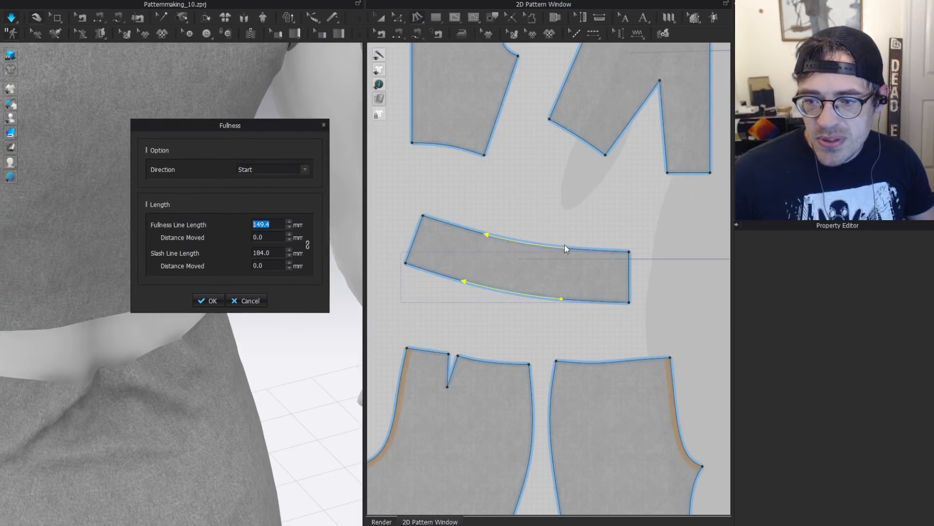
Try shortening the middle section's fullness line to 124.4 mm, with a distance moved of -25.0 mm.
scroll(292, 220, down, 16)
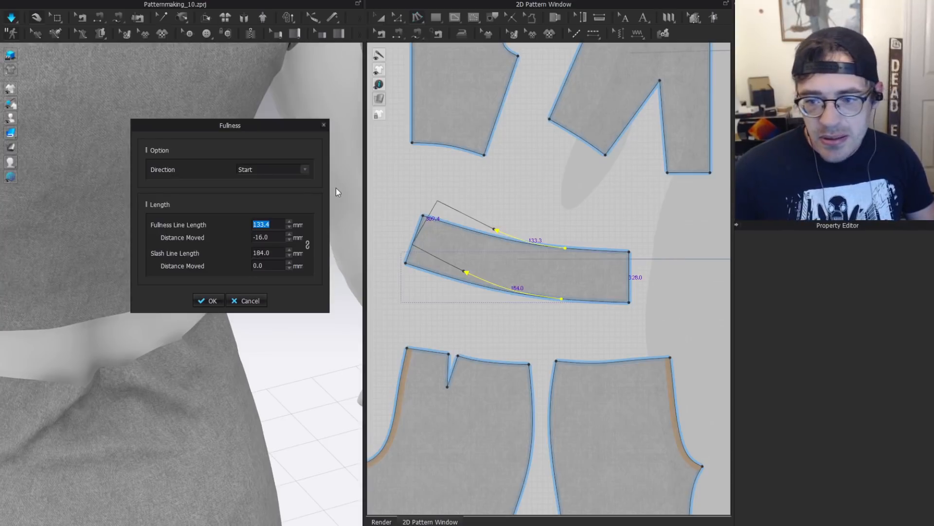
scroll(290, 225, down, 9)
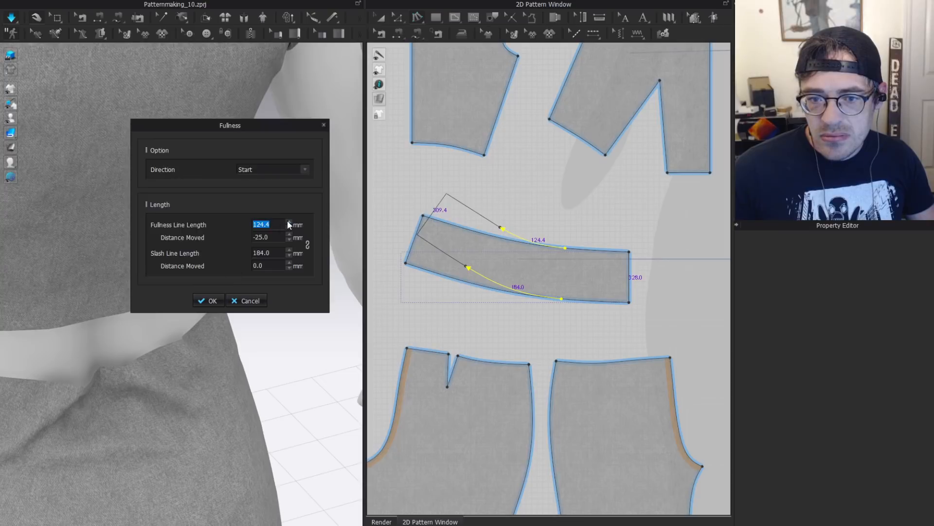
scroll(289, 223, down, 1)
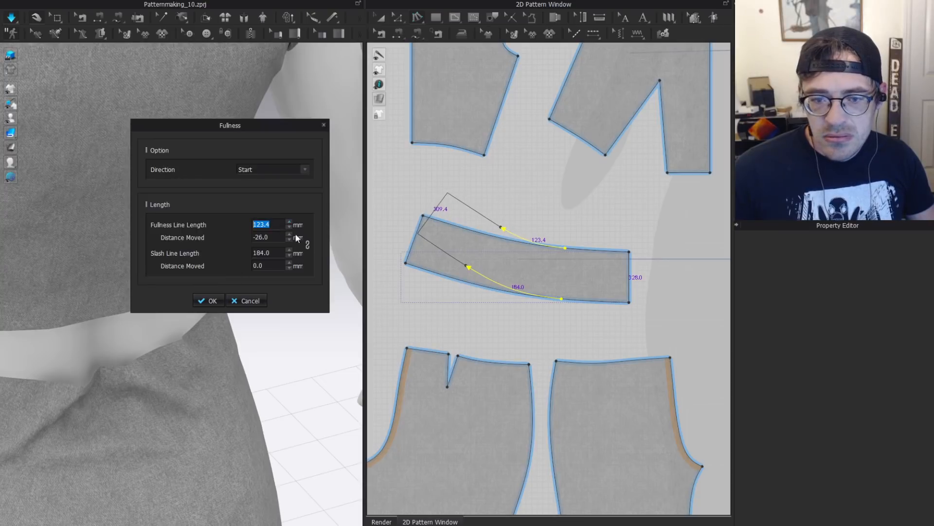
scroll(289, 220, up, 3)
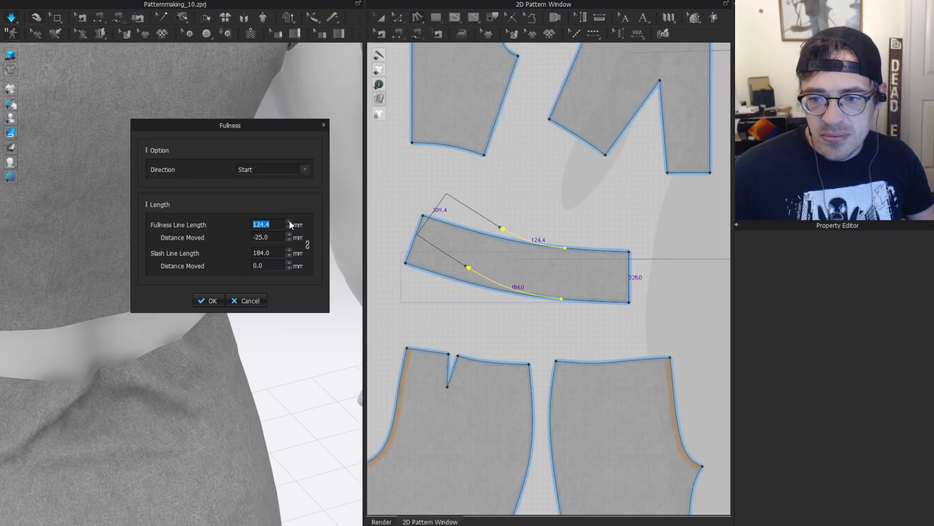
click(207, 302)
Simulate the garment and tug the waistband at the back to examine its fit, then deselect it.
right_drag(220, 252, 178, 307)
key(space)
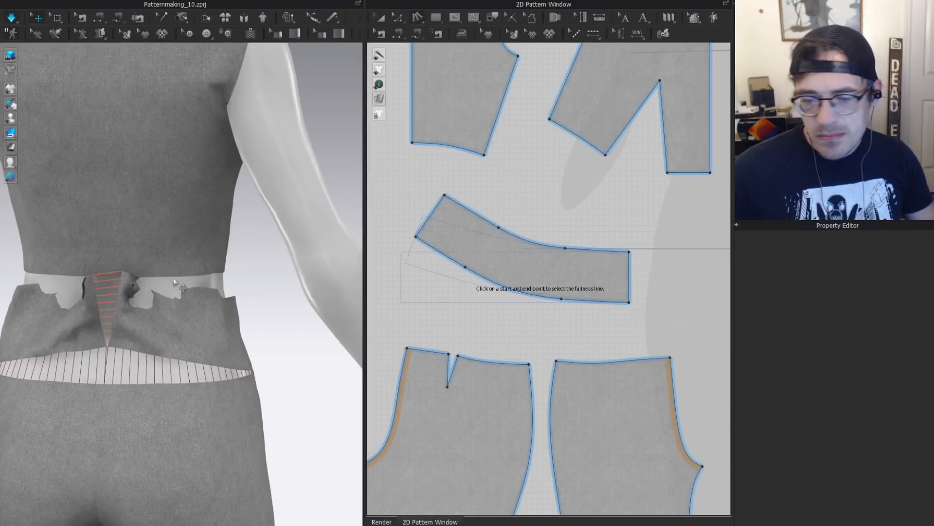
click(210, 360)
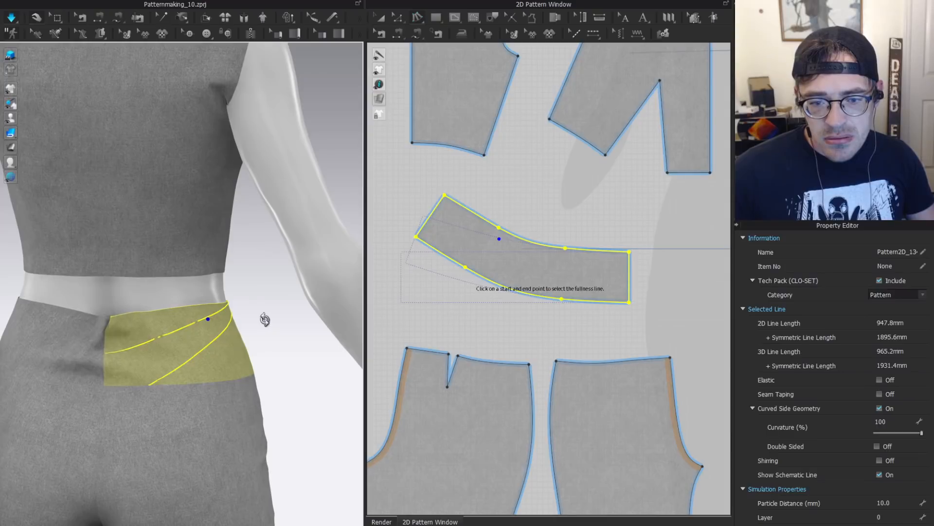
right_drag(265, 319, 209, 317)
key(Escape)
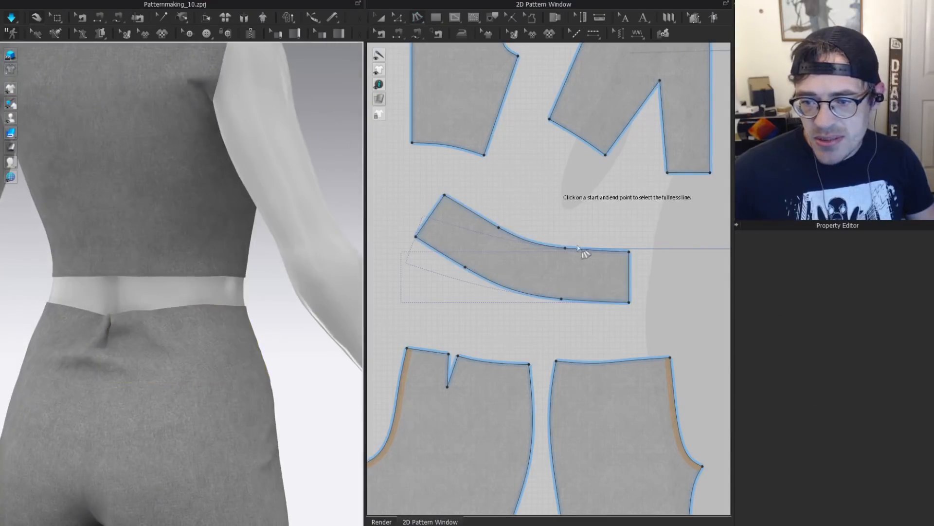
Undo the middle section's fullness and define a new fullness line along its bottom edge and slash line along its top edge.
click(578, 248)
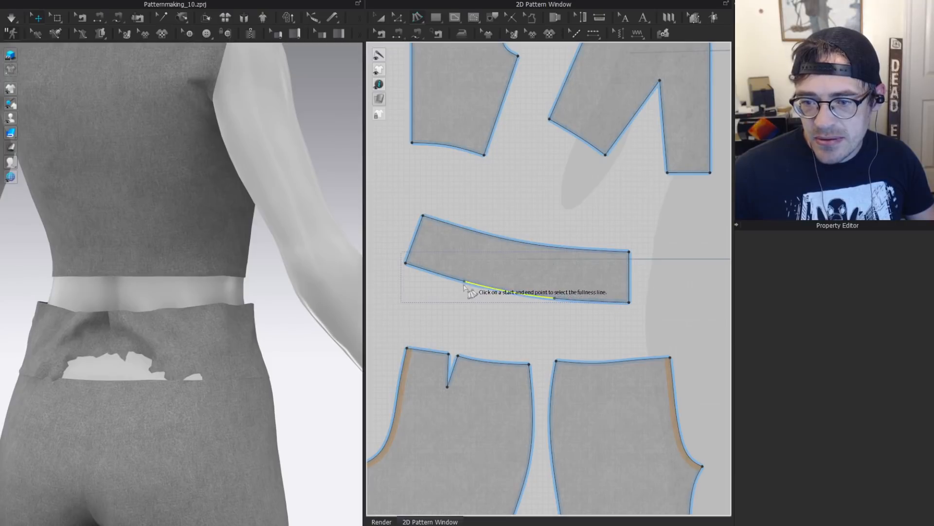
click(463, 283)
click(553, 247)
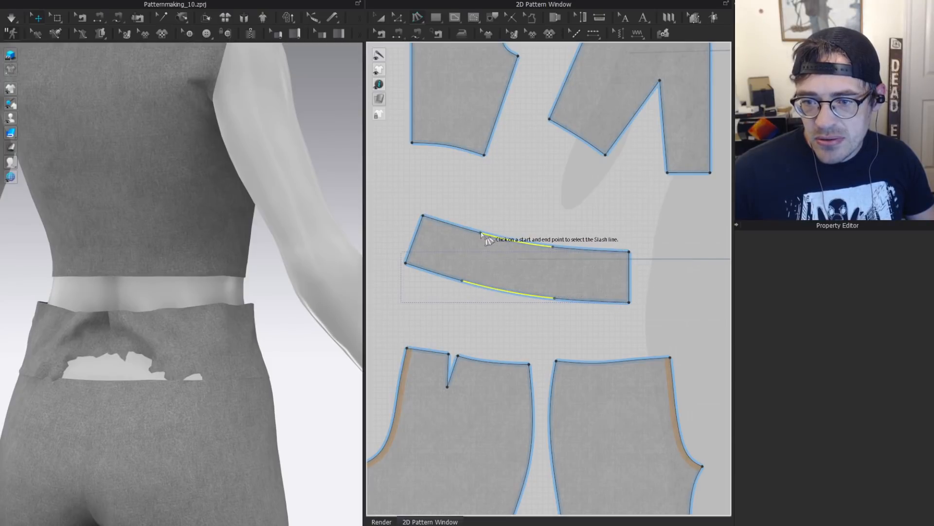
click(482, 235)
Set the Fullness direction to End and the slash line length to 117.6 mm, and apply it to the waistband.
click(499, 194)
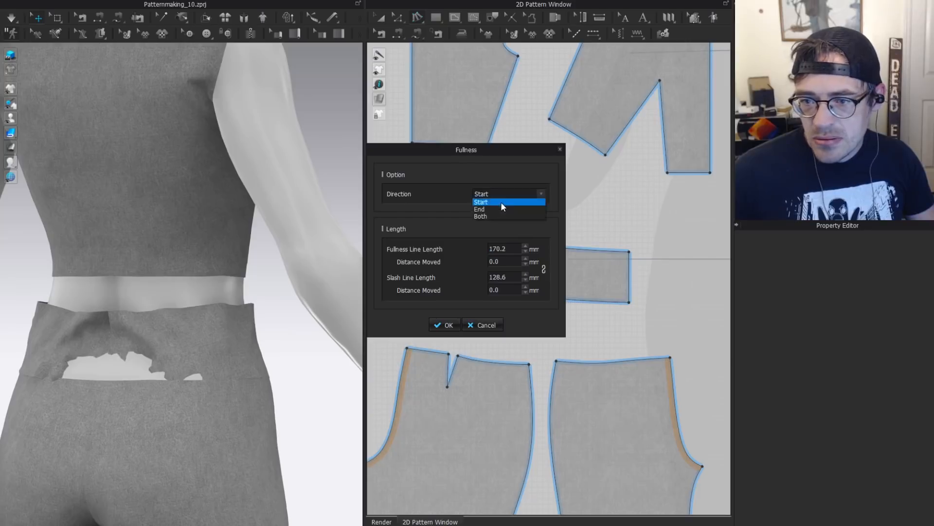
click(501, 202)
drag(477, 151, 277, 132)
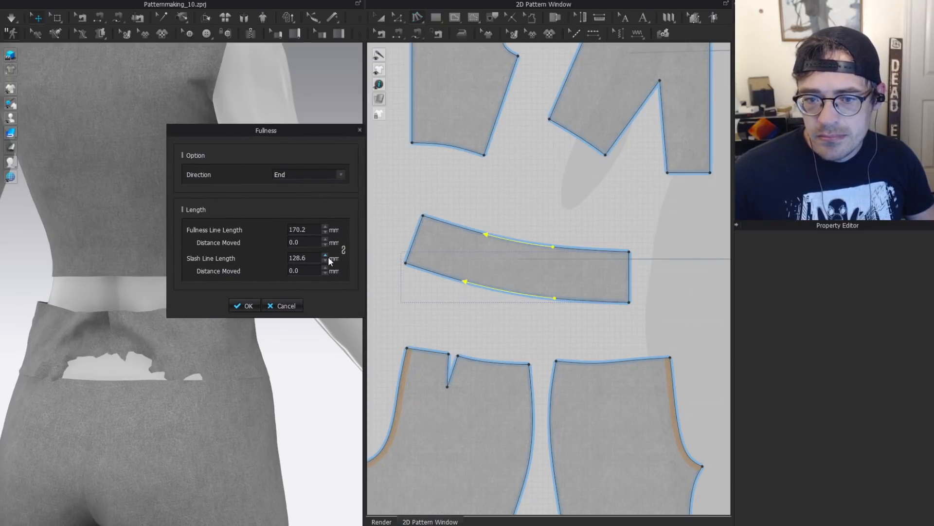
scroll(325, 253, down, 13)
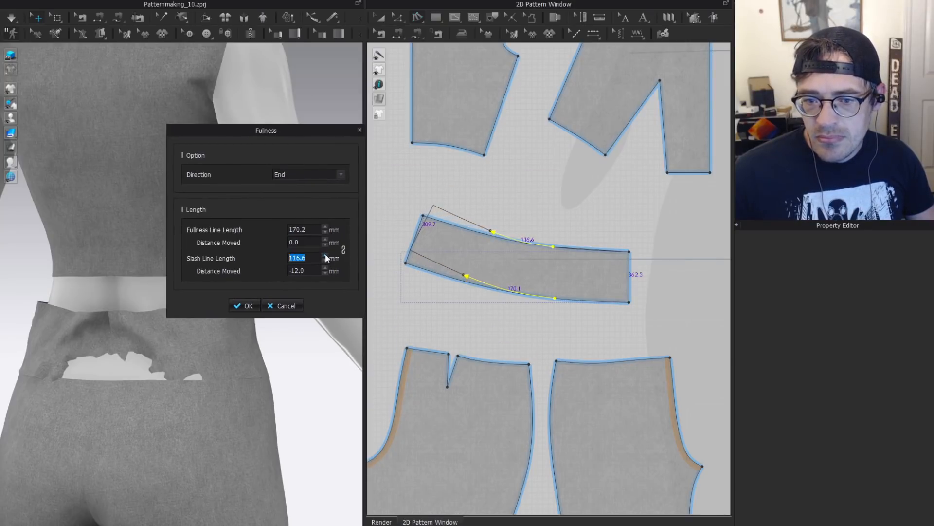
scroll(325, 254, up, 2)
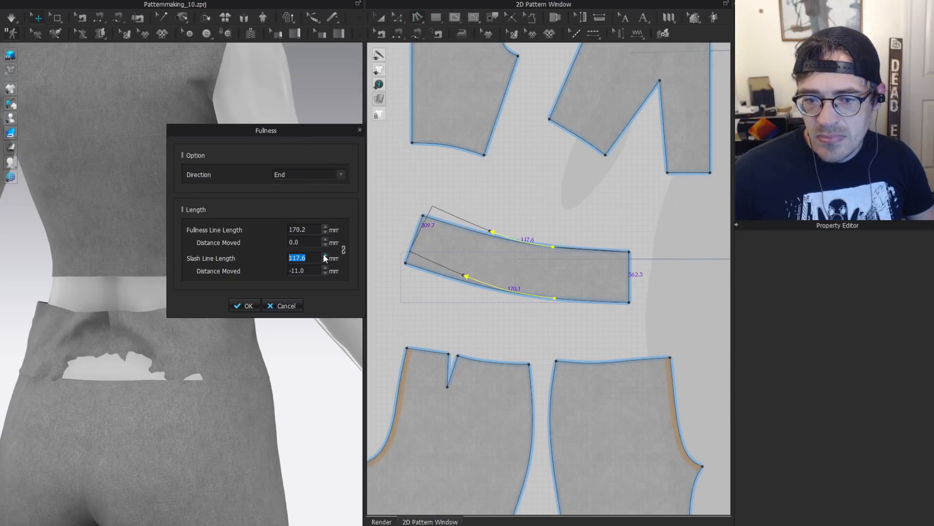
click(243, 305)
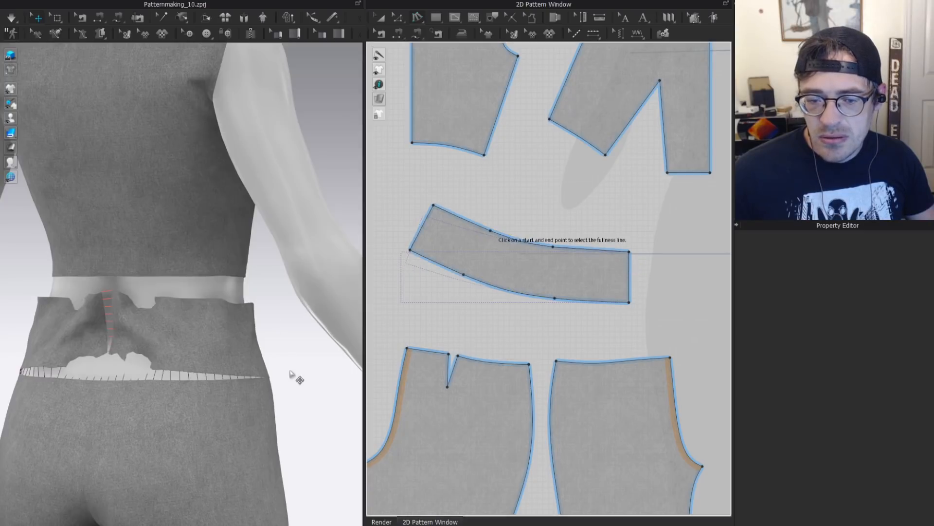
Simulate the reshaped waistband and tug its top edge at the center back to check the fit.
key(space)
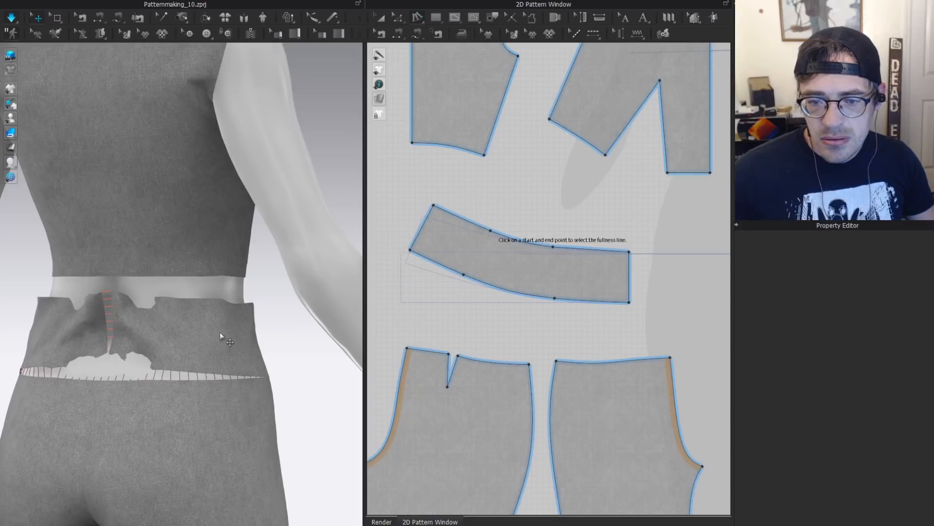
right_drag(287, 317, 157, 348)
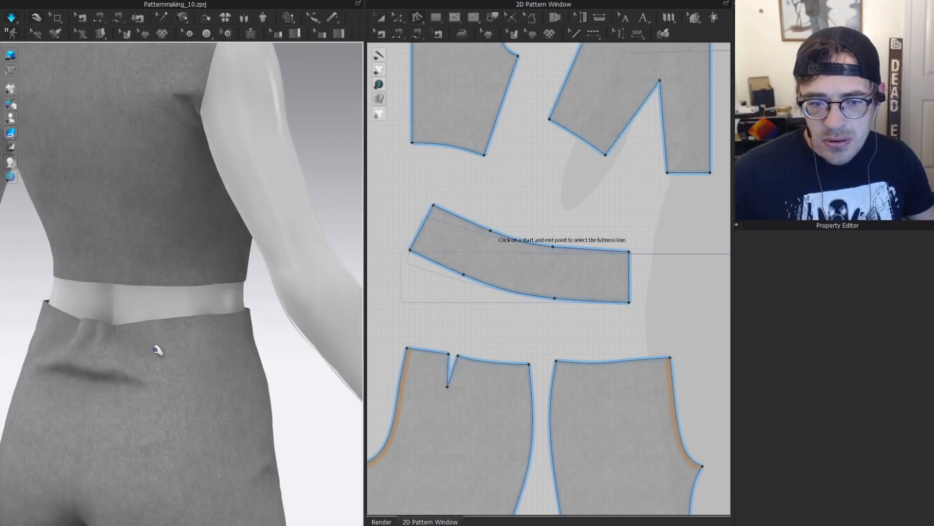
click(128, 331)
drag(126, 331, 141, 319)
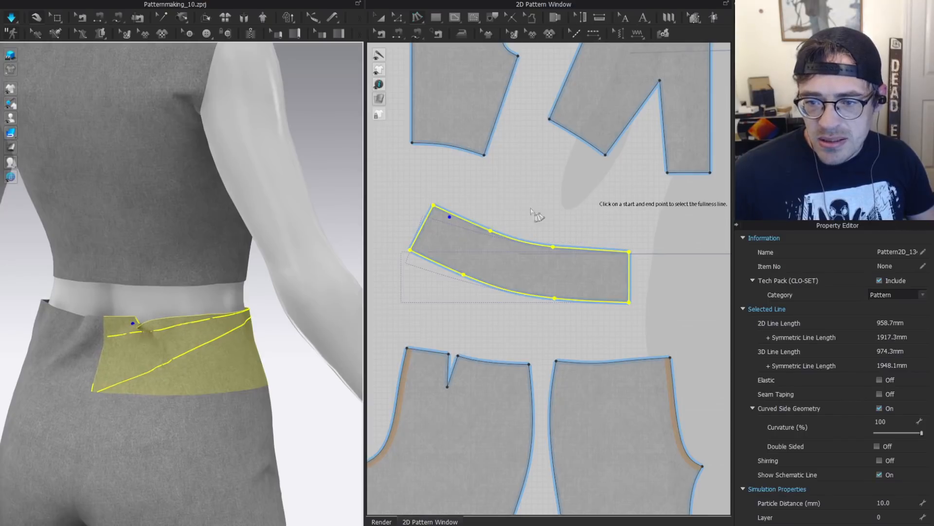
Stop the simulation and delete the leftover curve points in the middle of the waistband's top and bottom edges.
key(space)
key(z)
drag(574, 213, 460, 312)
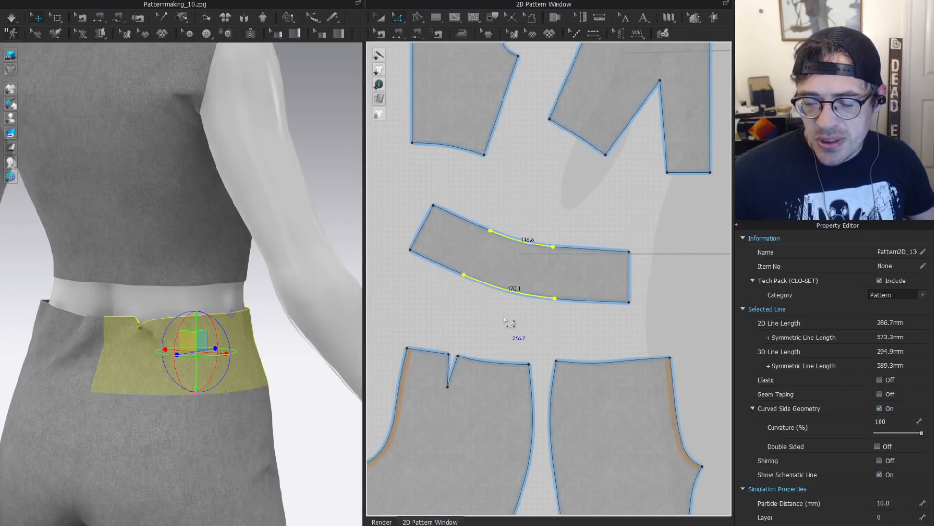
click(566, 220)
Simulate the waistband and tug its top edge at the back to examine how closely it fits.
click(142, 359)
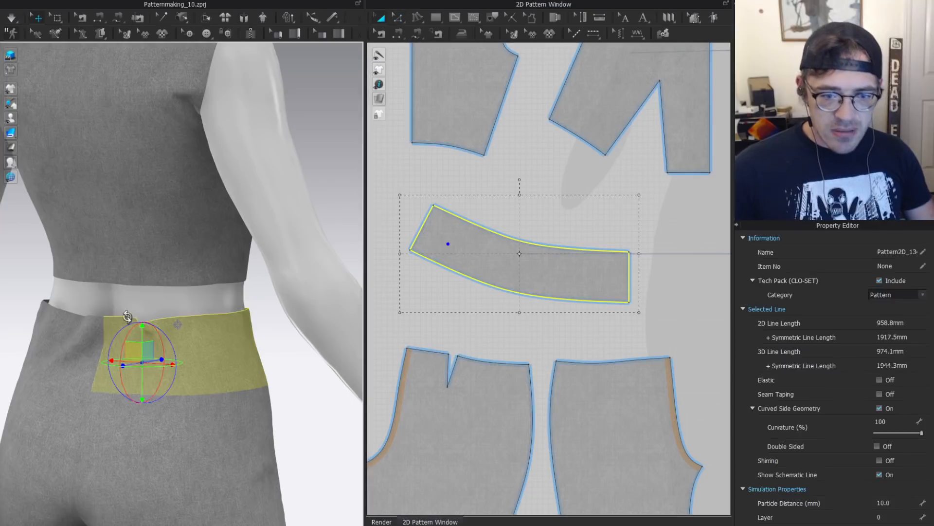
right_drag(128, 317, 129, 344)
scroll(127, 319, up, 3)
key(space)
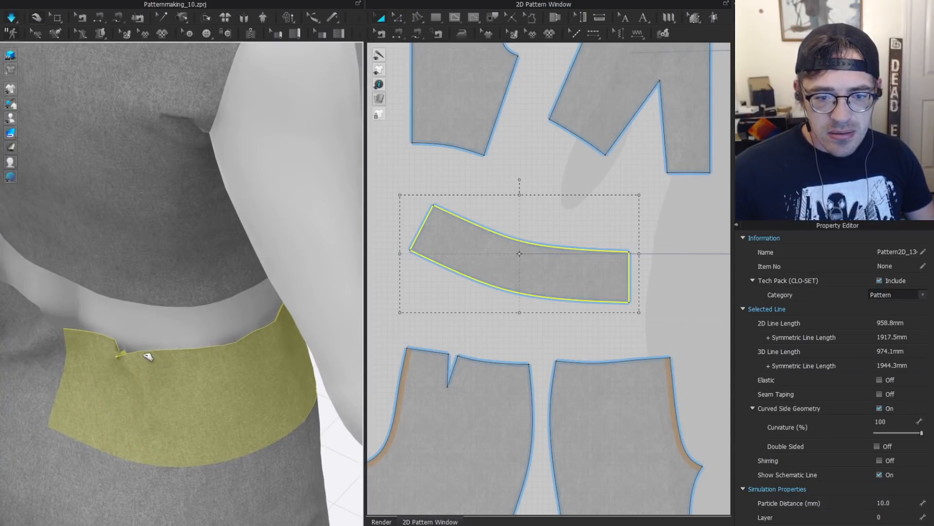
scroll(529, 216, up, 4)
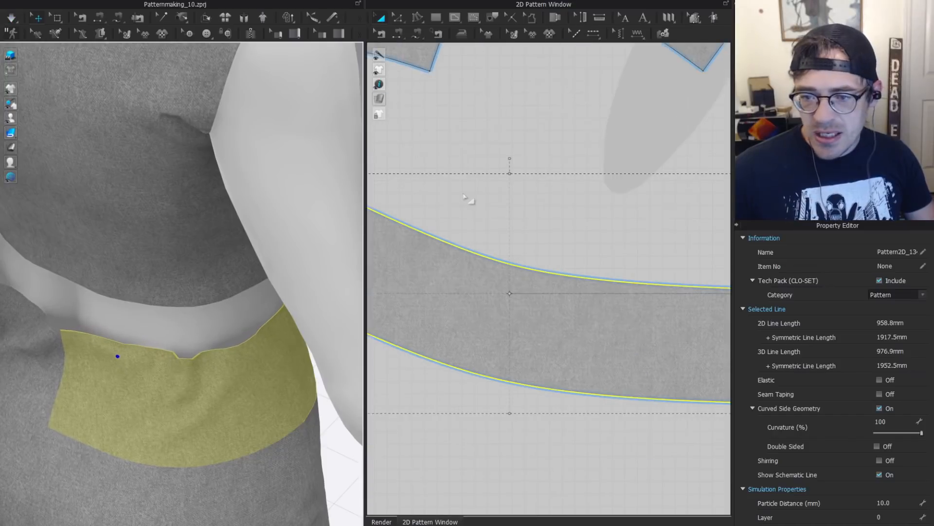
key(space)
Define a fullness line on the waistband's top edge near the center back and a slash line on the bottom edge below it.
middle_drag(400, 221, 529, 208)
click(415, 19)
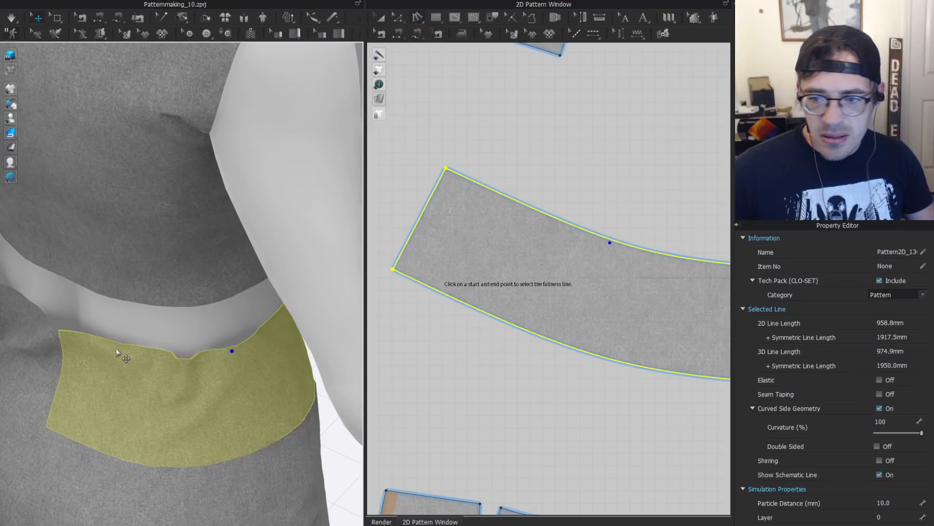
click(116, 349)
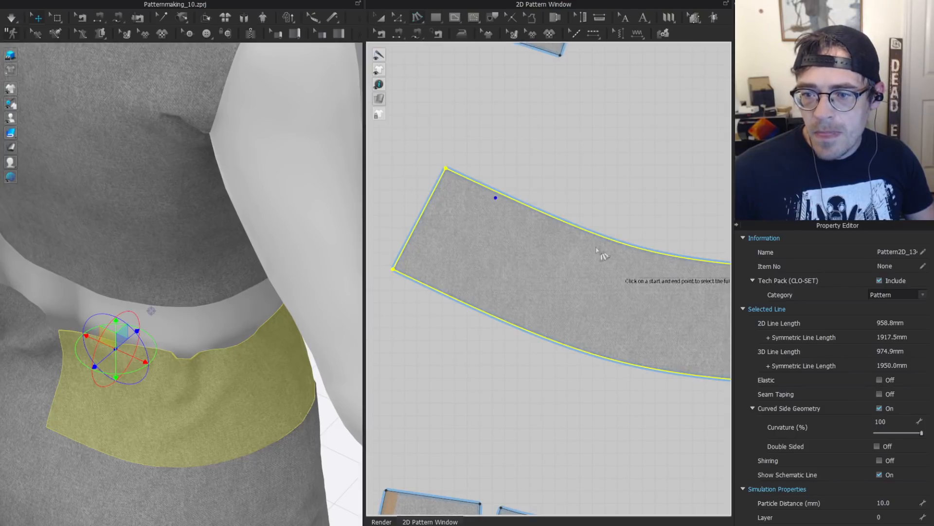
click(599, 235)
click(481, 184)
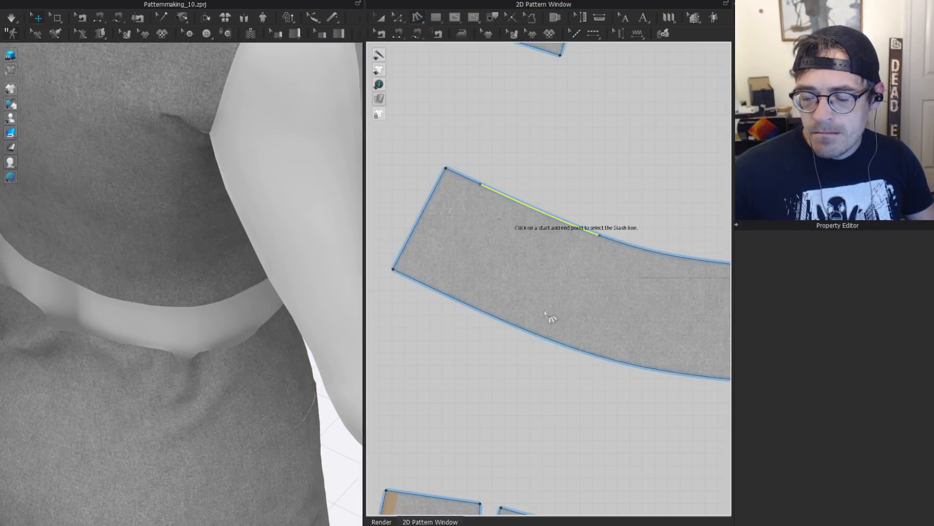
click(575, 349)
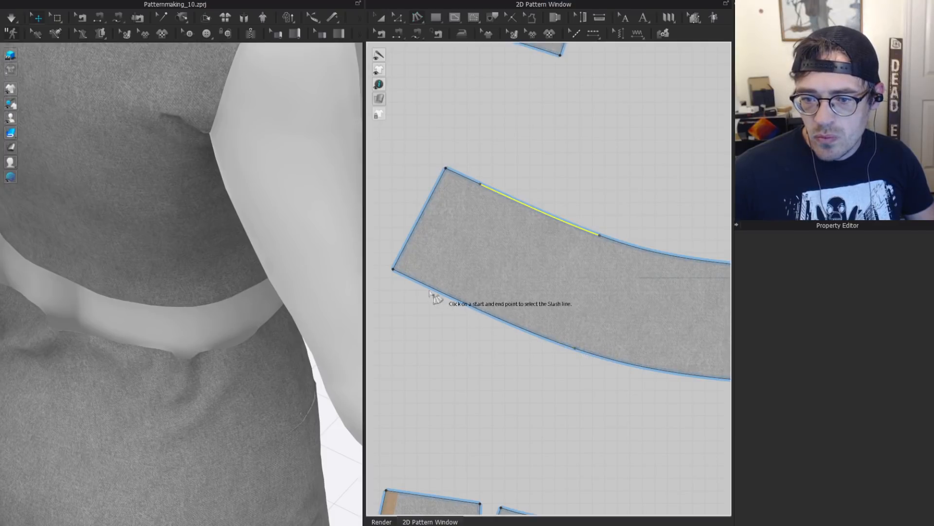
click(414, 276)
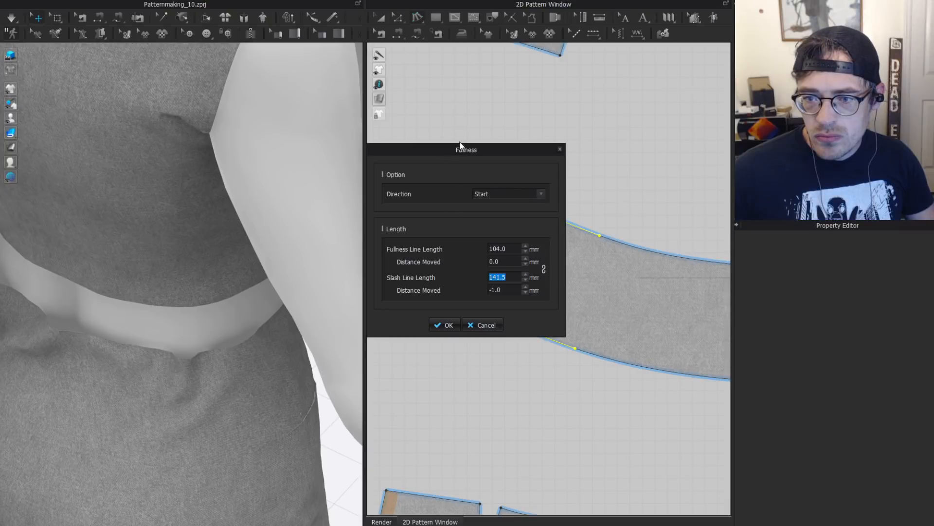
Set the fullness line length to 89.0 mm with direction Start and apply it to the waistband.
drag(480, 156, 217, 136)
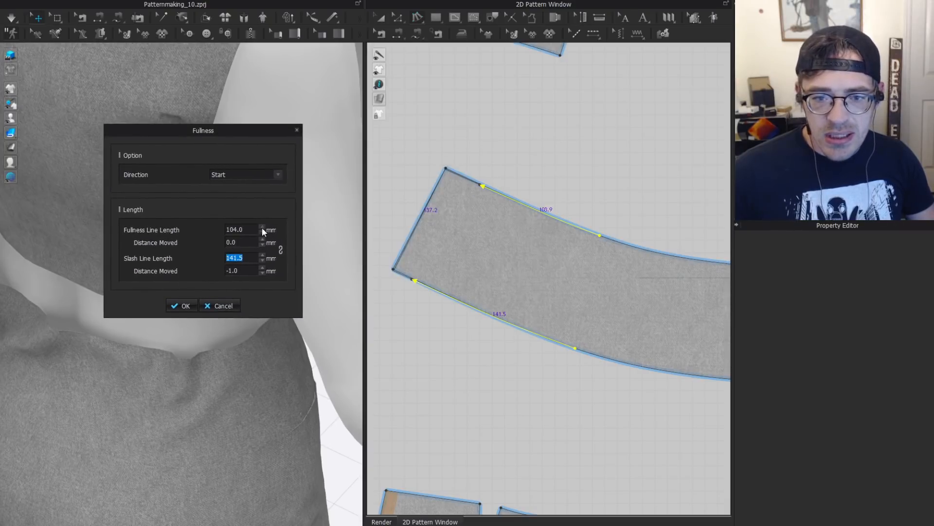
scroll(263, 231, down, 15)
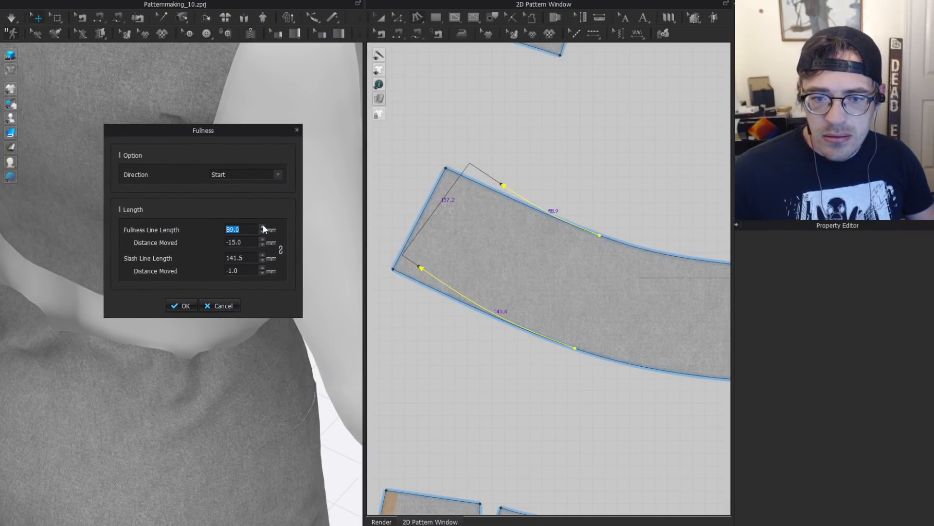
click(182, 305)
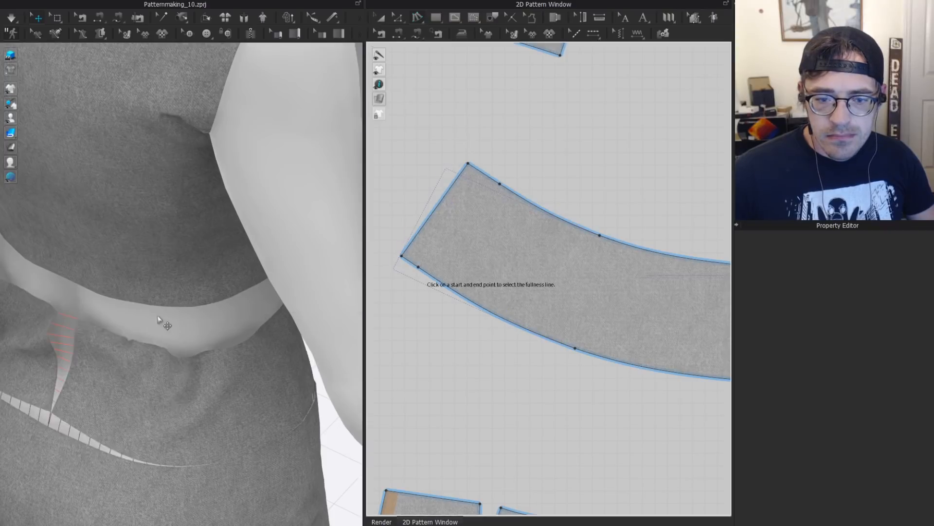
Simulate the trousers with the reshaped waistband and examine the fit at the back and side.
scroll(158, 318, down, 3)
key(8)
middle_drag(173, 351, 226, 281)
key(space)
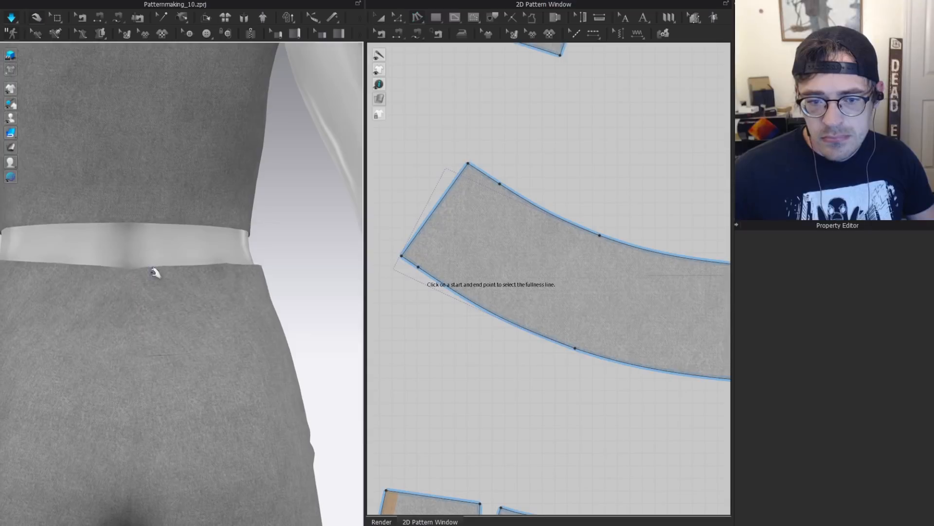
click(171, 288)
right_drag(195, 267, 19, 284)
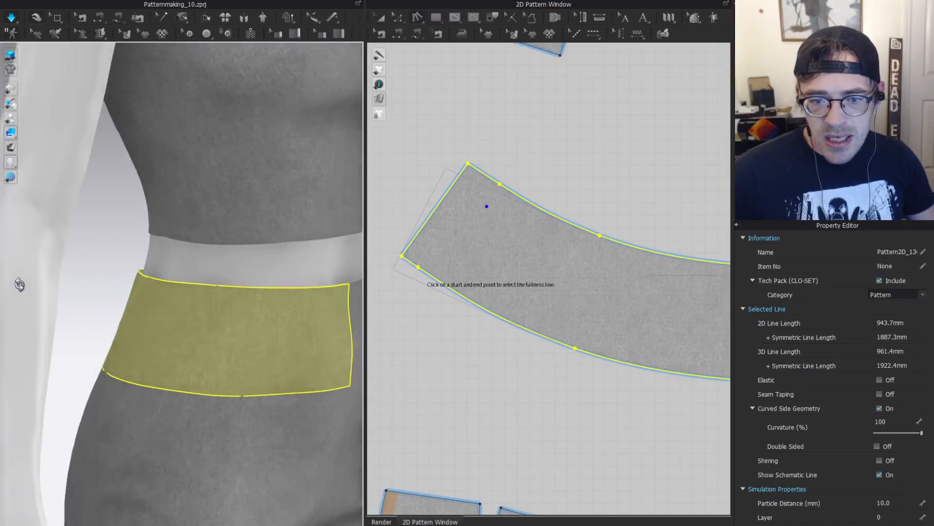
Delete the extra points that the fullness lines left on the waistband's top and bottom edges.
key(2)
key(z)
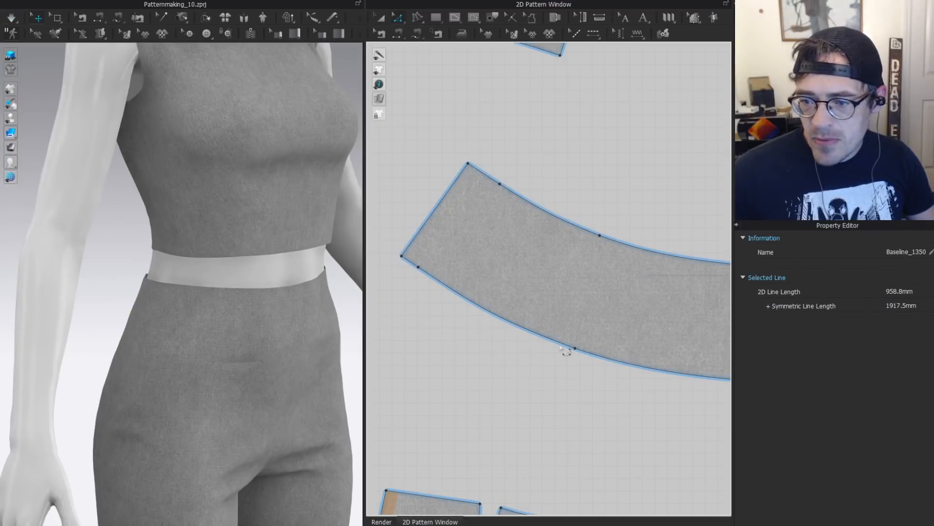
click(571, 331)
click(525, 172)
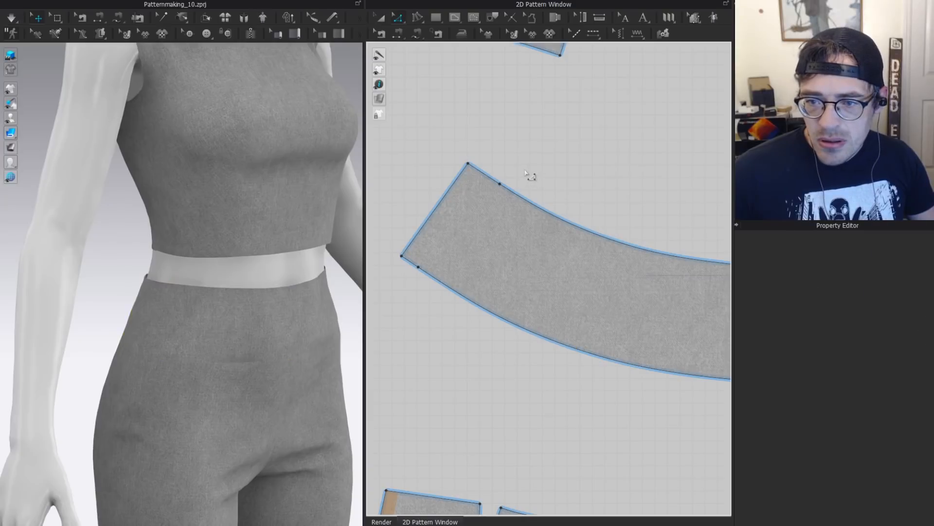
click(494, 208)
click(403, 284)
drag(409, 285, 423, 287)
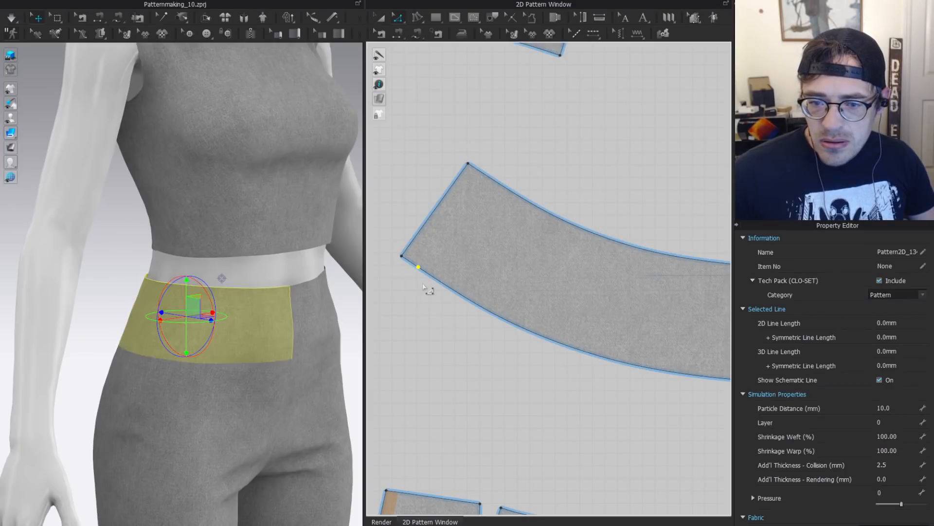
Examine the fitted trousers on the avatar from the front and the back.
scroll(497, 226, down, 3)
key(a)
right_drag(273, 302, 217, 307)
middle_drag(261, 321, 267, 200)
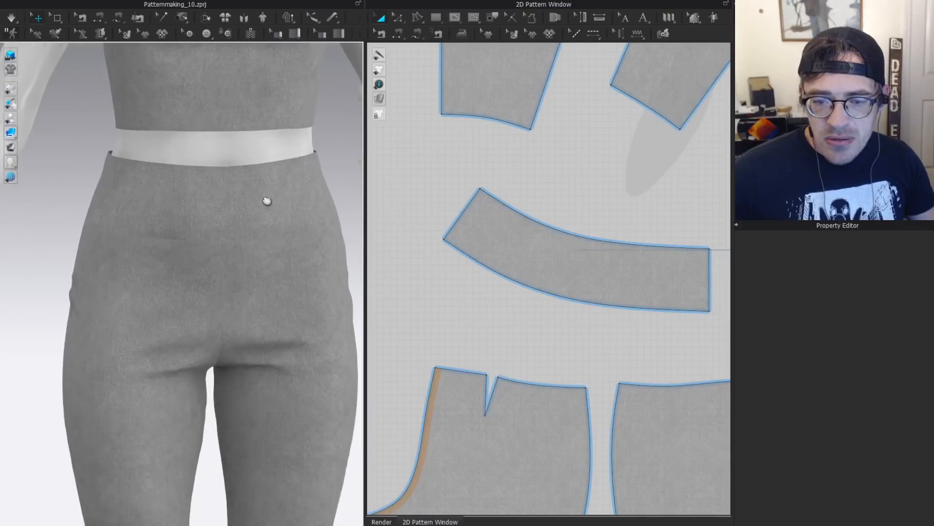
click(181, 196)
right_drag(167, 196, 288, 192)
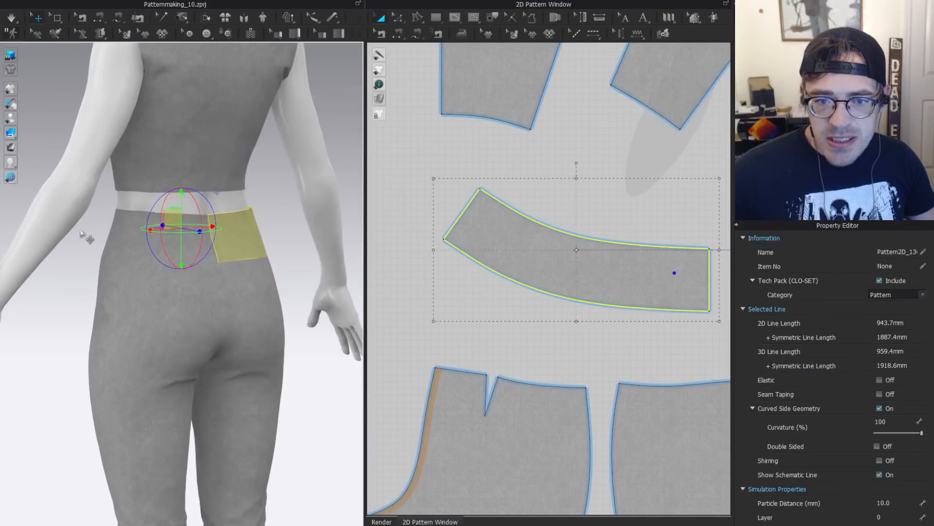
click(228, 245)
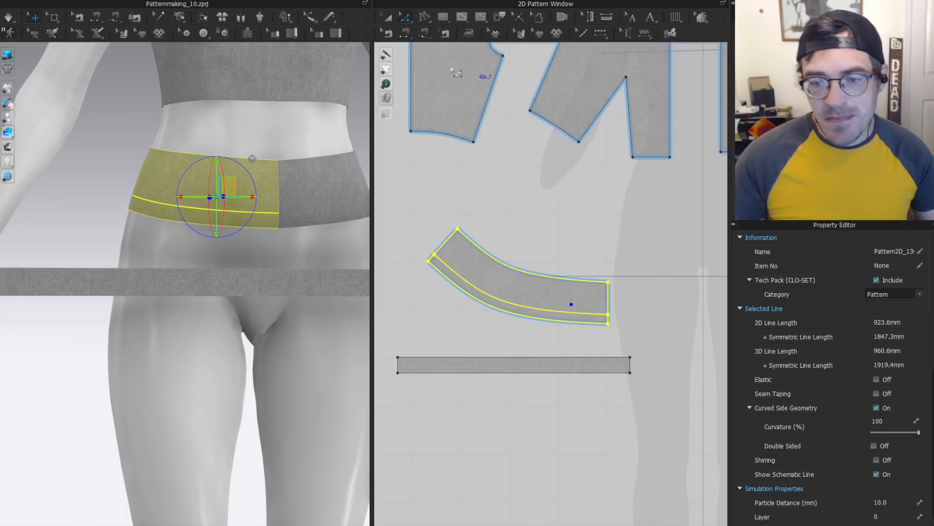
Examine the shape of the curved waistband and its internal line around the avatar's hips.
scroll(235, 191, up, 1)
right_drag(156, 162, 184, 163)
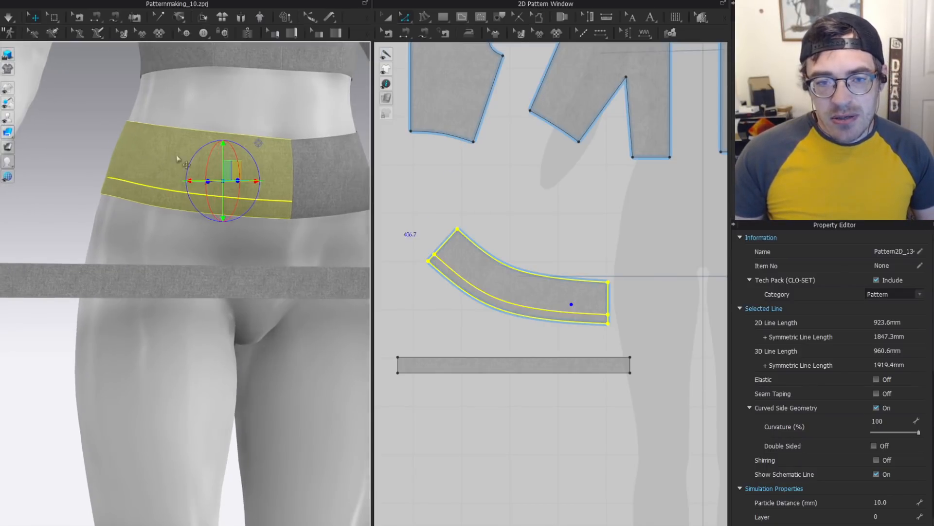
middle_drag(188, 173, 167, 241)
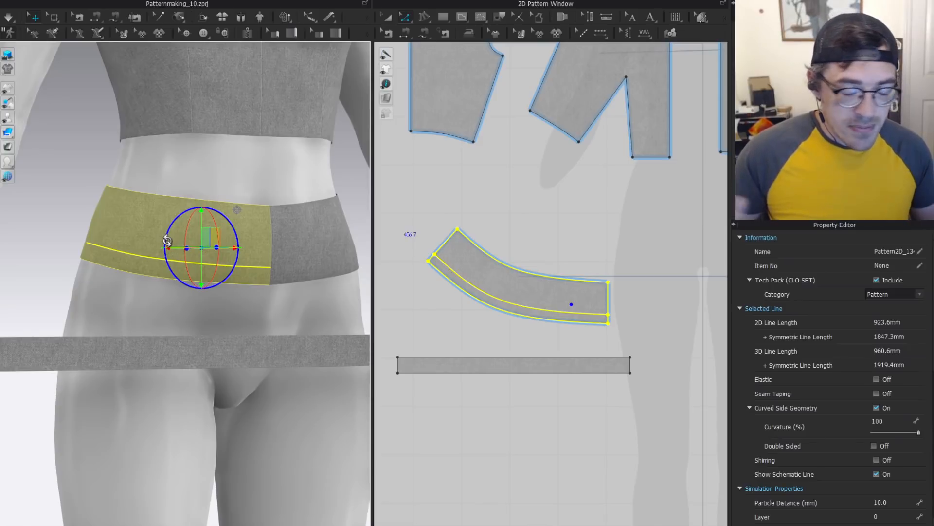
click(124, 225)
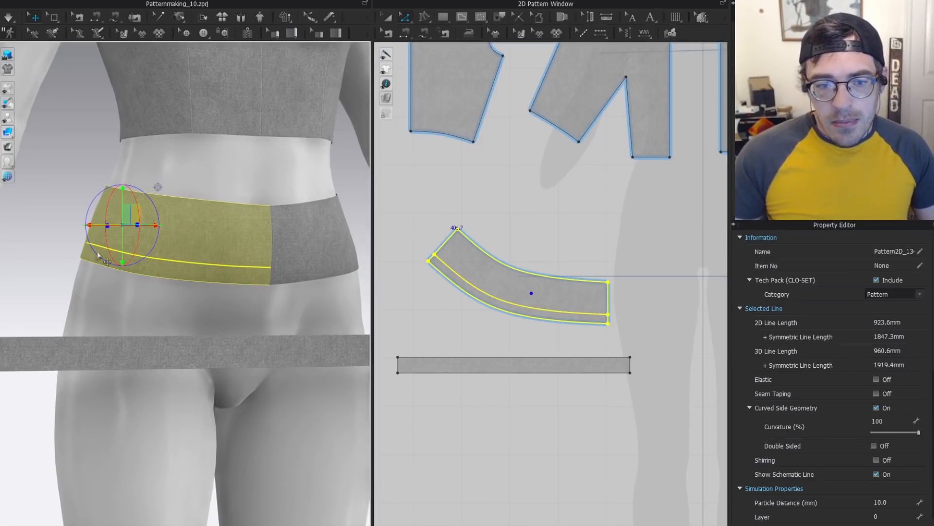
right_drag(174, 243, 125, 251)
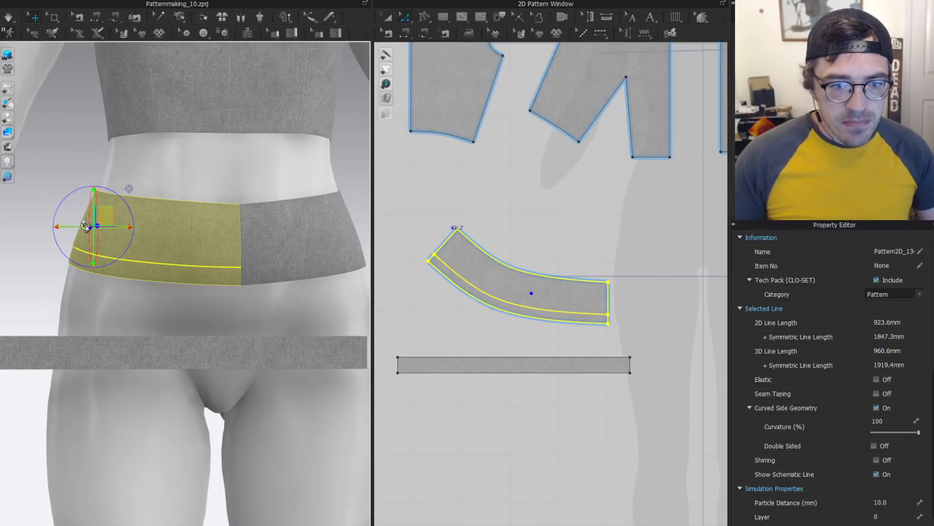
right_drag(129, 180, 114, 184)
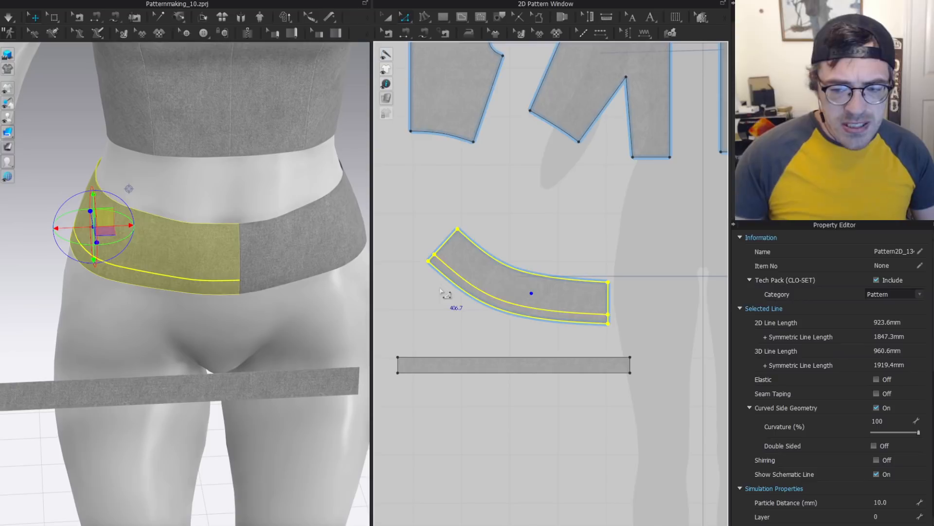
scroll(564, 261, up, 2)
click(535, 209)
scroll(535, 208, up, 4)
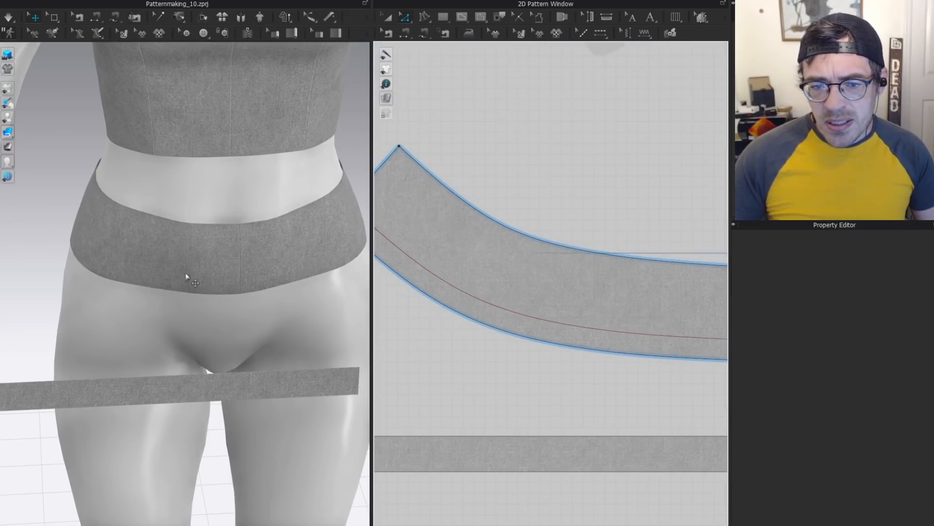
click(186, 277)
key(0)
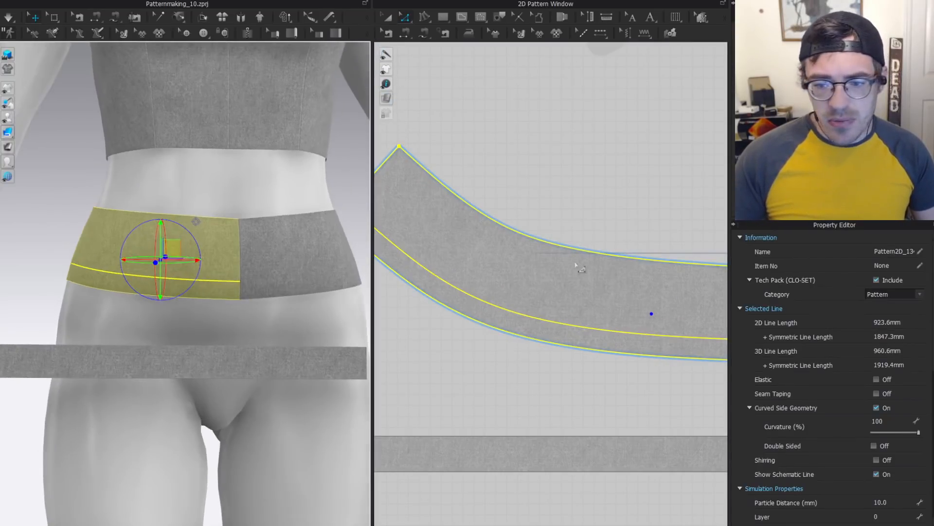
key(Escape)
Check the lengths of the waistband's bottom edge, top edge and internal line.
scroll(525, 354, down, 3)
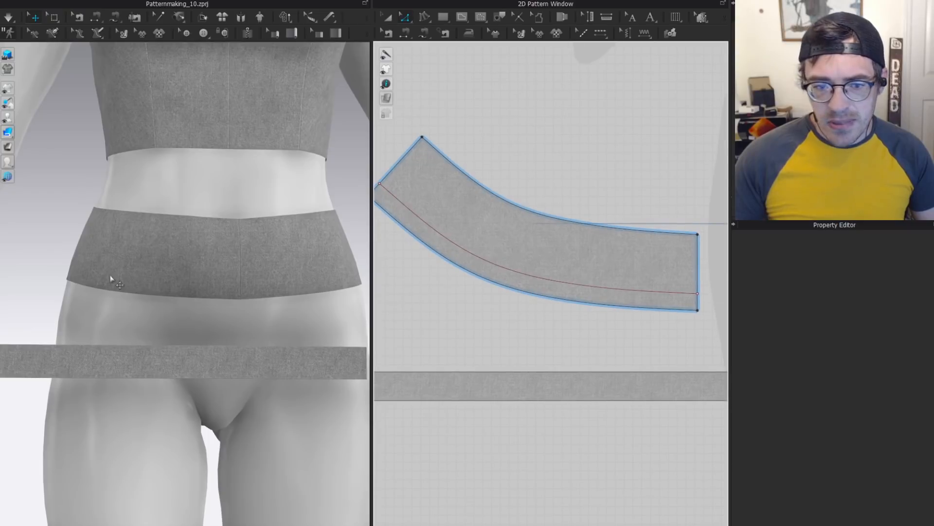
click(504, 290)
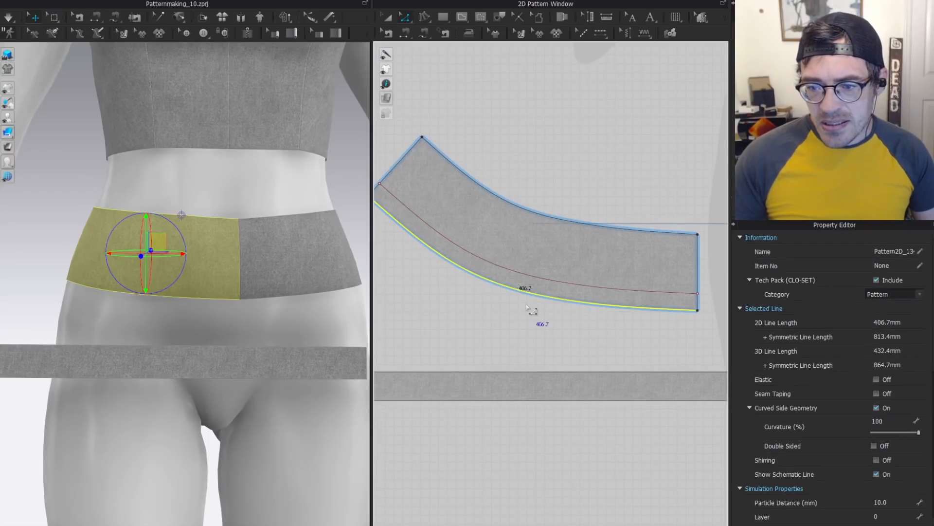
click(553, 222)
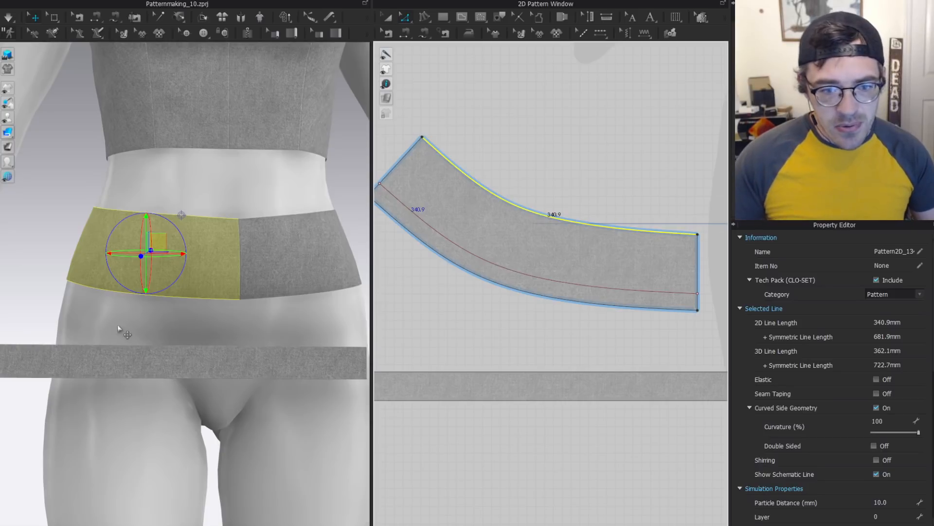
key(Escape)
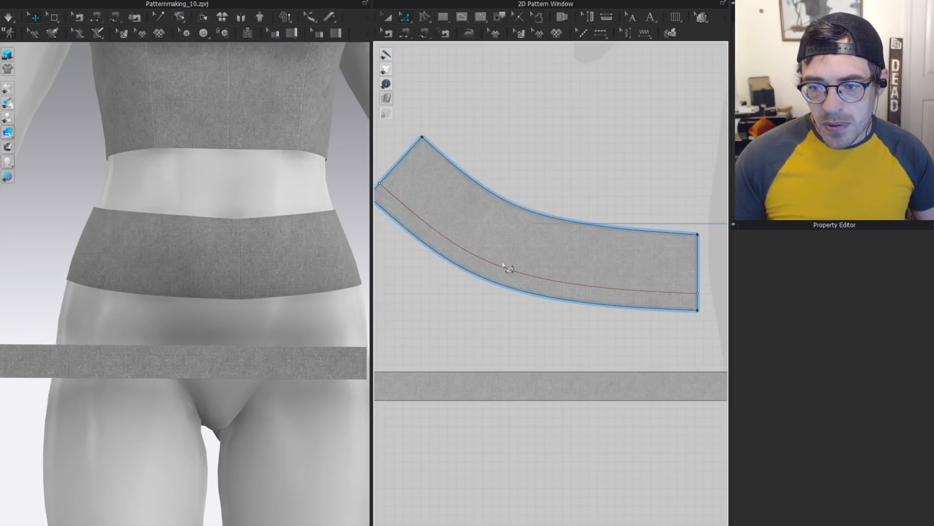
scroll(529, 289, up, 3)
click(567, 271)
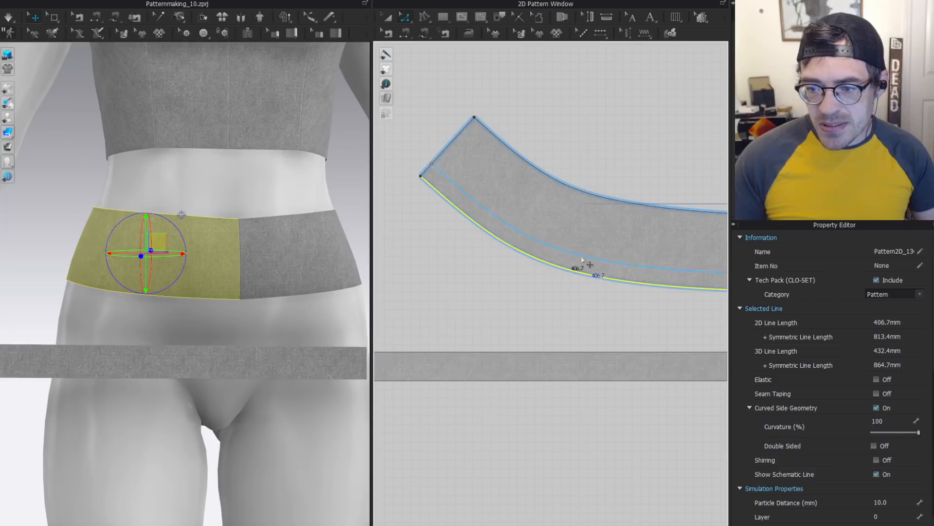
click(582, 258)
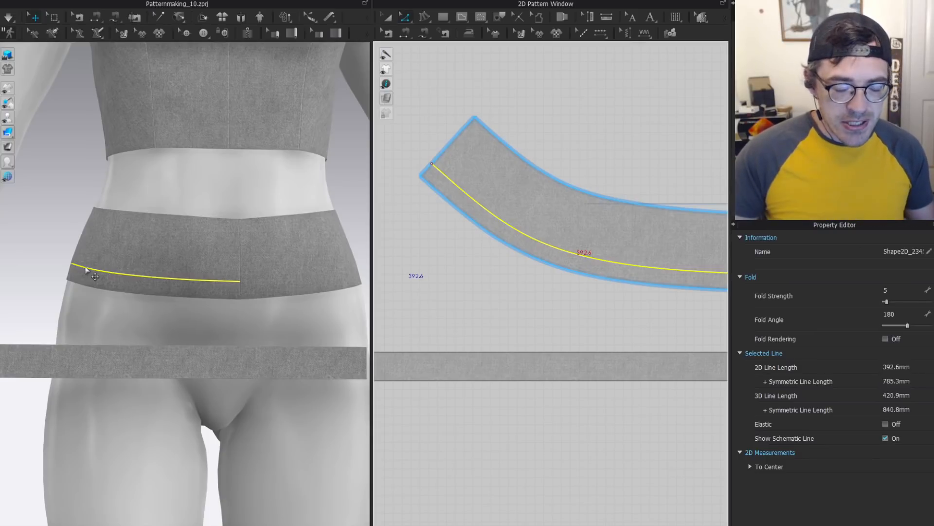
Compare the straight strip with the curved waistband pattern and its placement on the avatar.
scroll(527, 249, down, 3)
key(a)
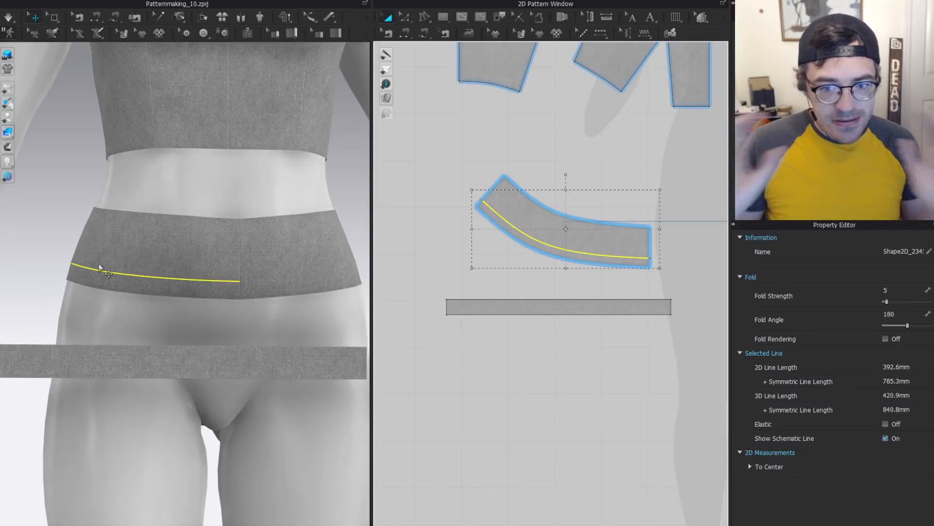
click(488, 305)
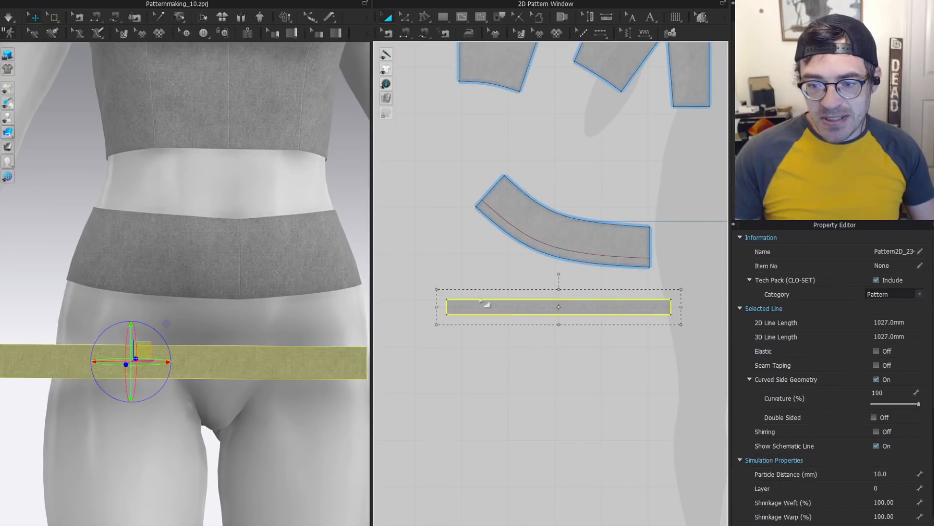
click(534, 244)
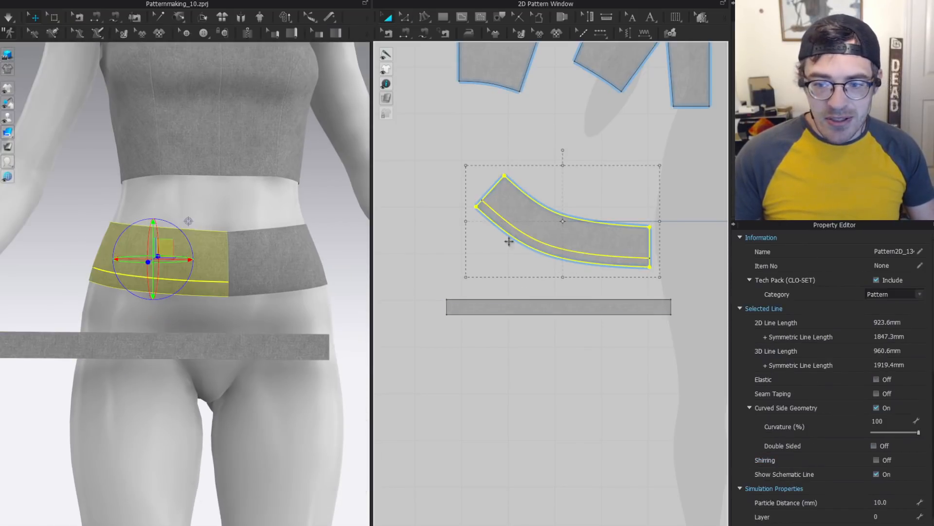
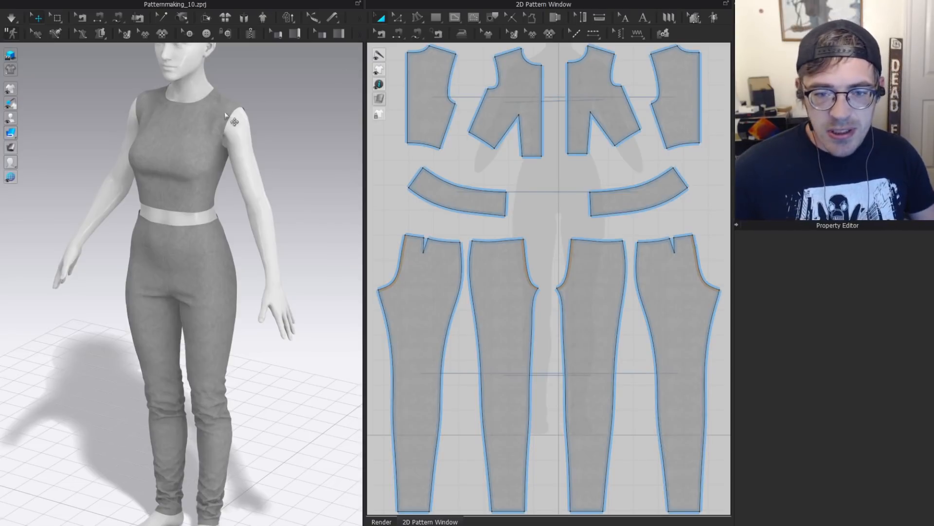
Examine the back waistband and the darted back trouser panel on the avatar and in the flat pattern.
click(202, 248)
right_drag(244, 191, 223, 224)
middle_drag(223, 224, 196, 148)
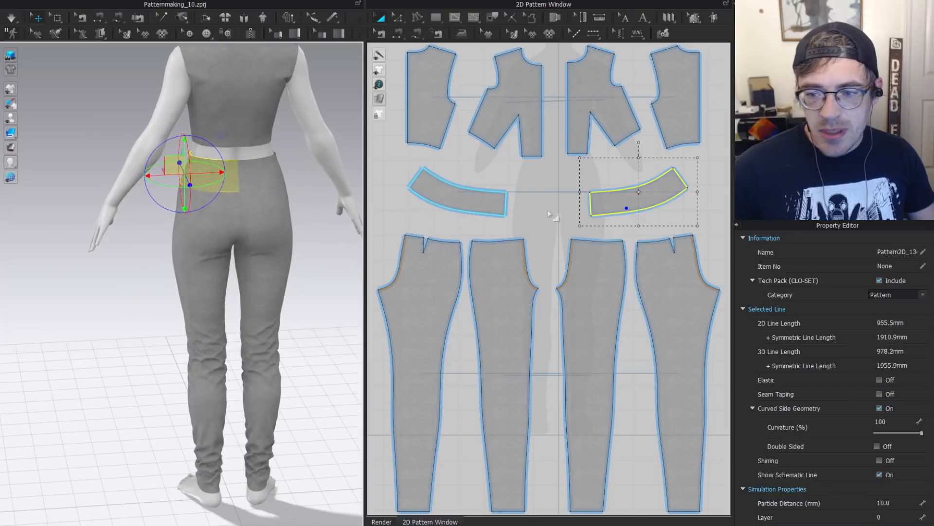
scroll(555, 217, up, 1)
middle_drag(569, 257, 556, 284)
scroll(555, 285, up, 2)
click(560, 273)
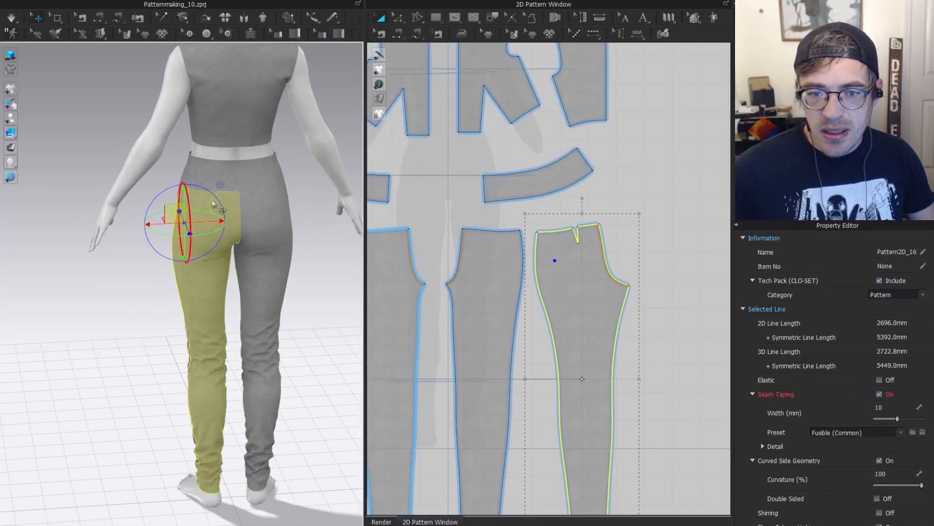
scroll(558, 220, up, 2)
middle_drag(558, 220, 424, 185)
scroll(409, 214, up, 2)
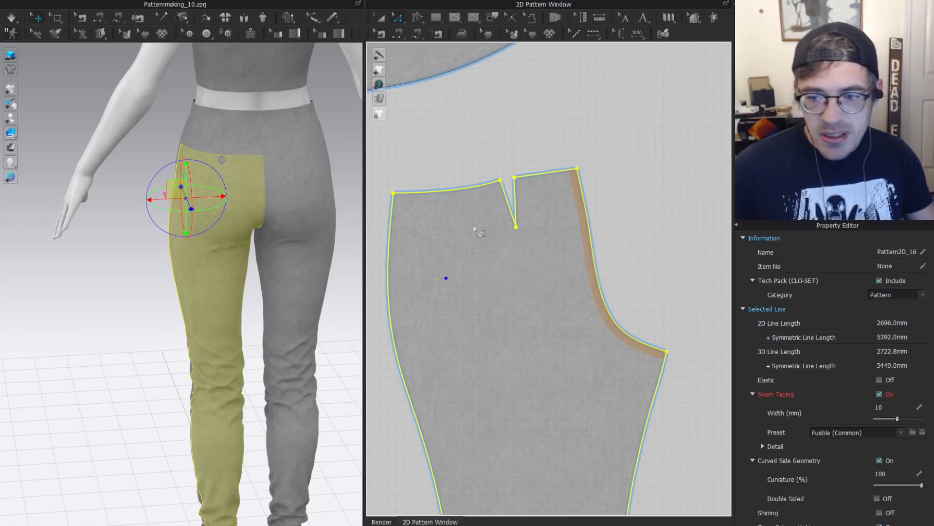
click(314, 146)
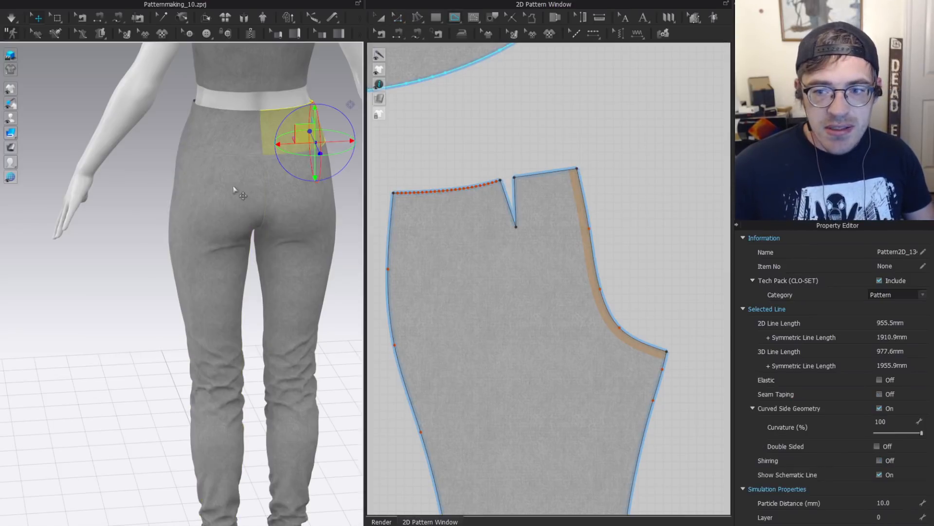
Draw an internal line about 241 mm long across the back trouser panel, from the side seam through the dart tip to the centre back seam.
key(s)
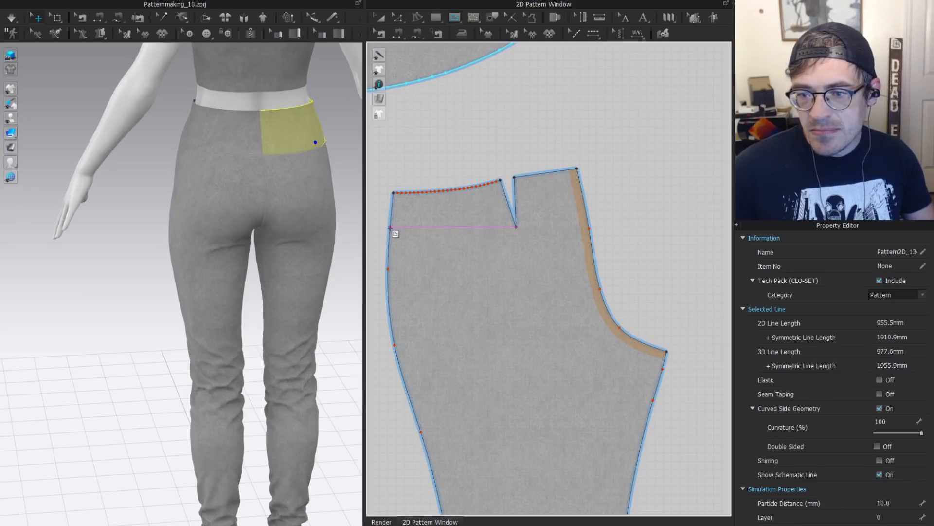
click(516, 225)
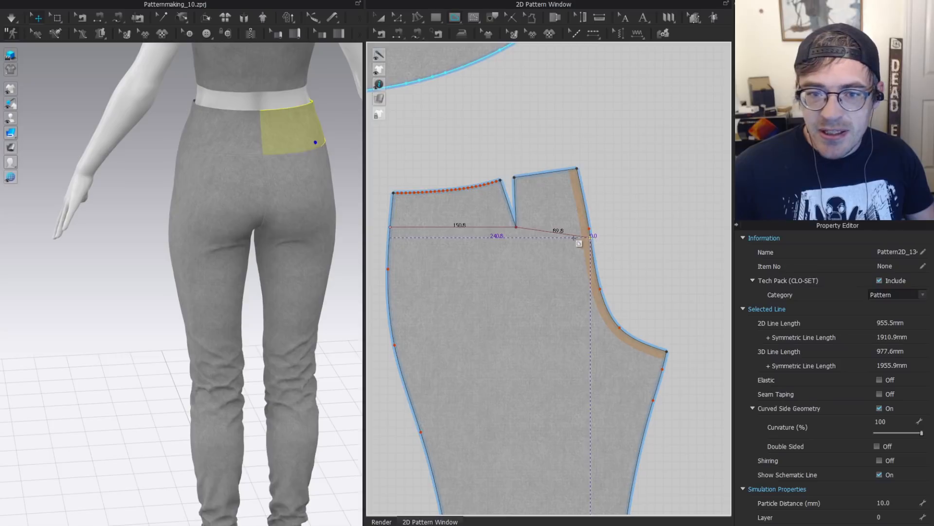
double_click(591, 237)
scroll(224, 161, up, 3)
right_drag(223, 160, 259, 142)
middle_drag(258, 142, 168, 242)
scroll(549, 254, up, 4)
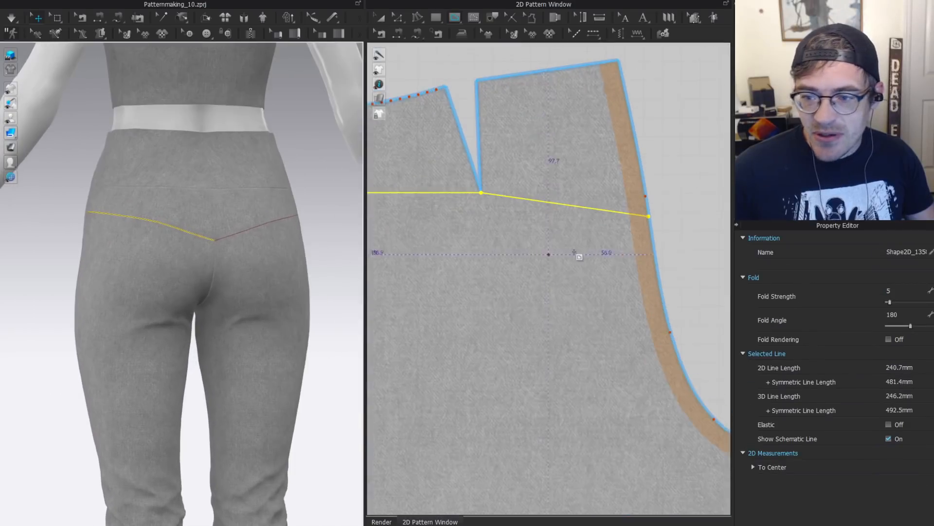
Raise the internal line's centre back end slightly along the seam and check the line on the avatar.
key(z)
click(649, 216)
drag(650, 219, 643, 208)
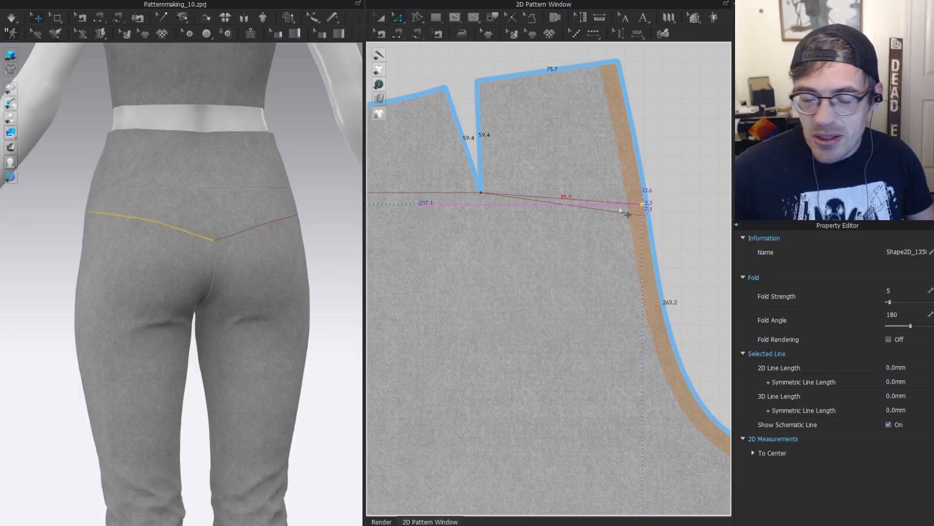
click(169, 209)
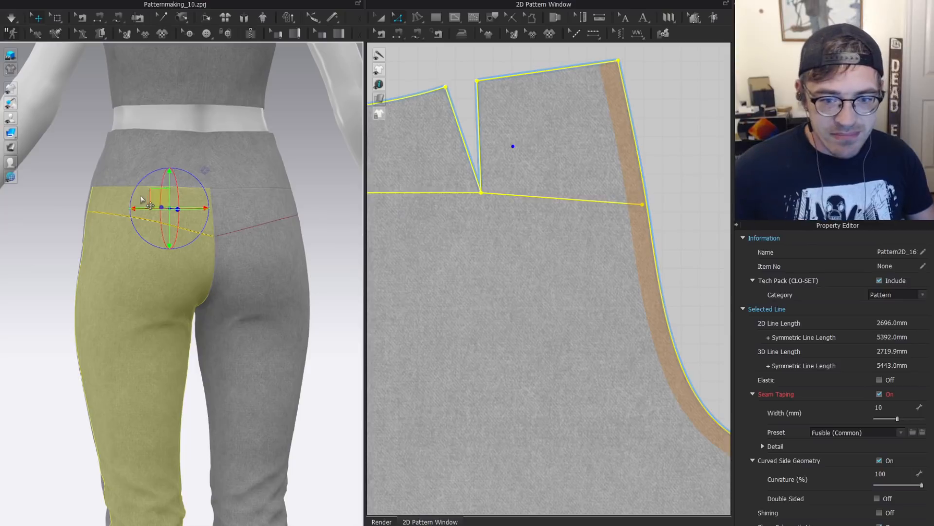
click(326, 195)
scroll(527, 233, down, 3)
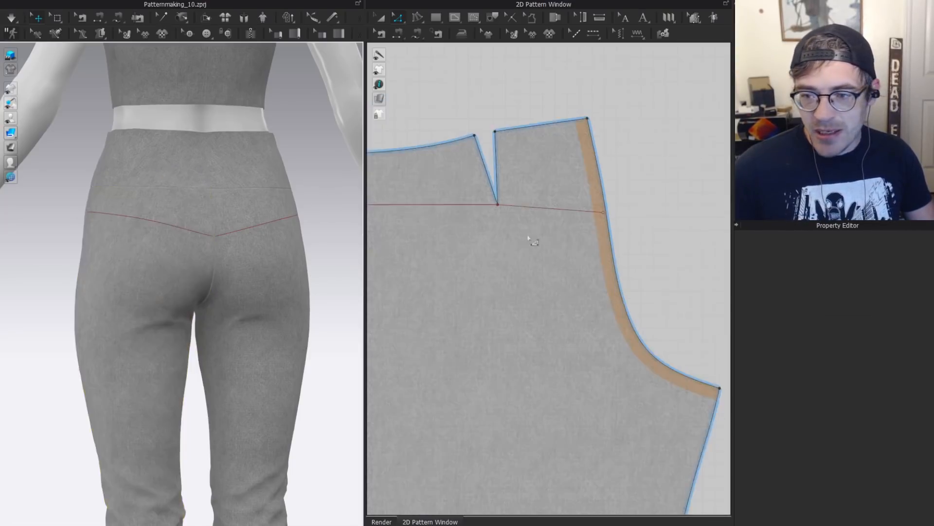
Delete both segments of the internal line that runs through the dart tip.
middle_drag(527, 234, 623, 293)
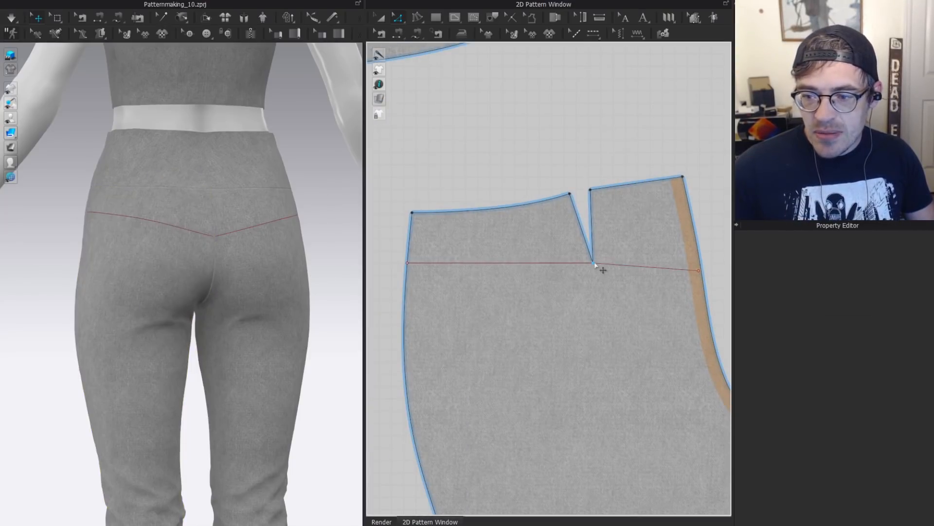
scroll(595, 272, up, 1)
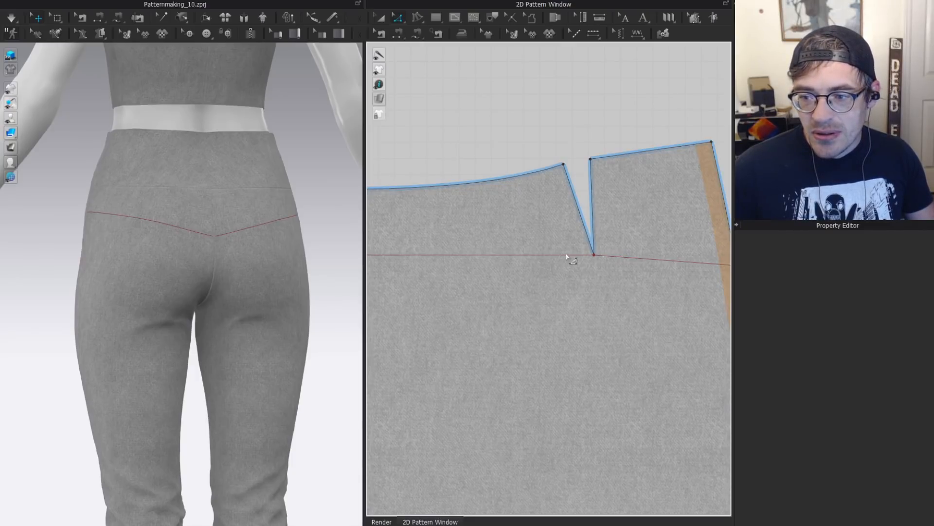
click(618, 258)
shift+click(548, 258)
key(Delete)
scroll(425, 260, down, 2)
Draw two internal lines above the dart tip: one about 144 mm from side seam to dart leg, another from the other leg to centre back.
key(g)
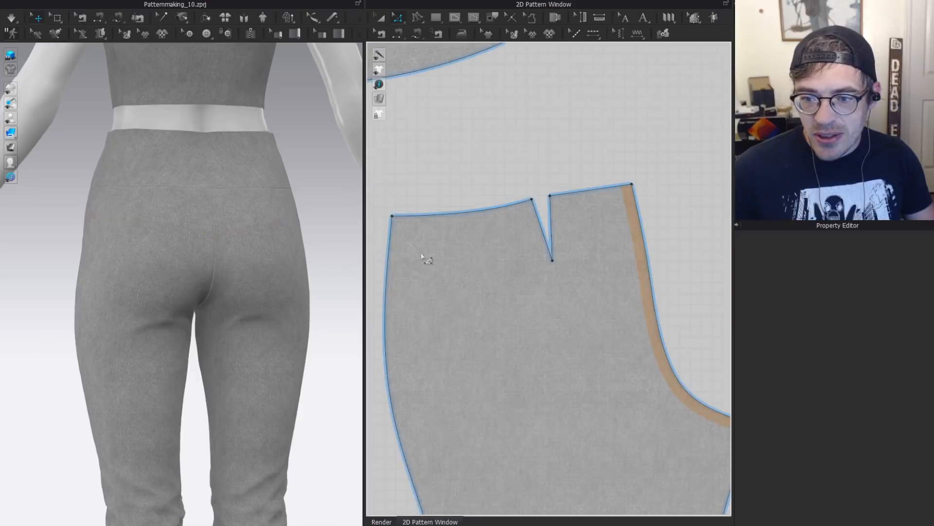
middle_drag(423, 259, 429, 260)
click(395, 250)
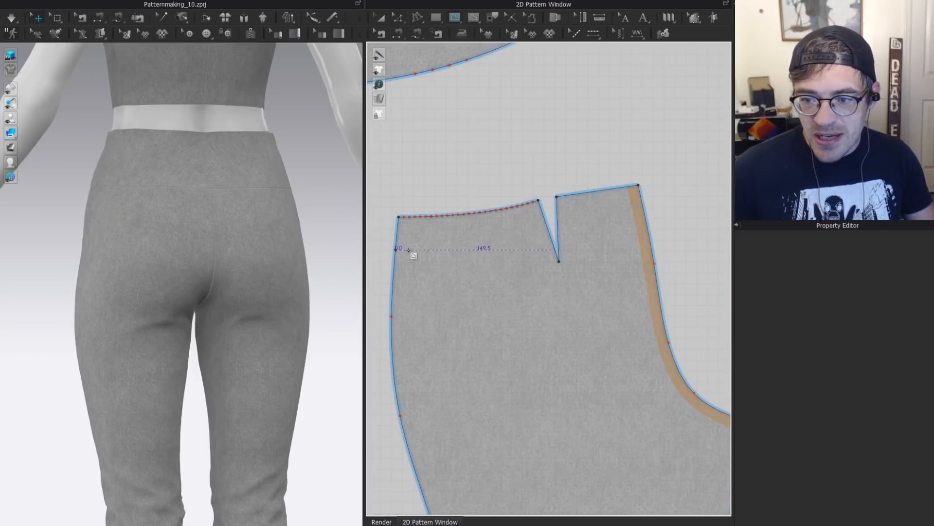
click(561, 241)
click(559, 242)
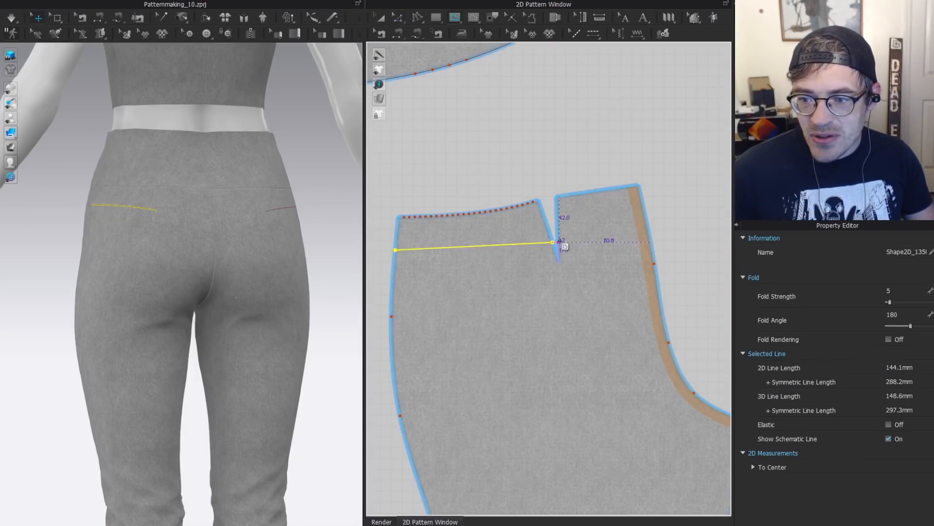
double_click(643, 253)
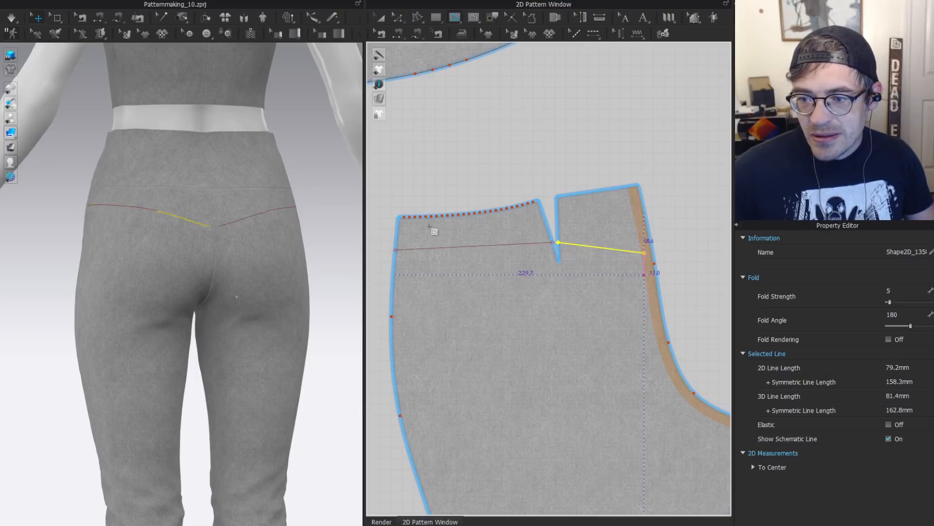
key(z)
scroll(481, 243, up, 2)
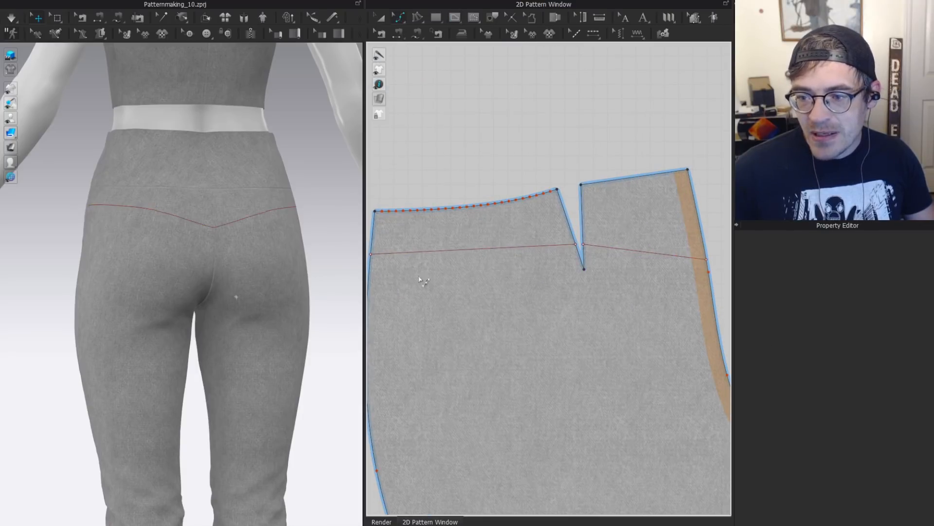
Bow the internal line between the side seam and the dart slightly upward, making it about 144.5 mm long.
click(144, 194)
scroll(481, 264, up, 2)
key(v)
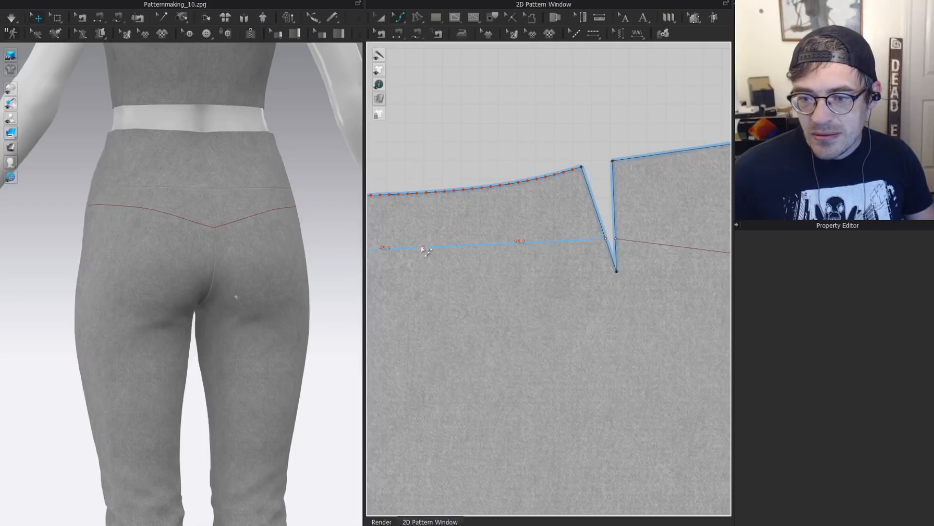
click(422, 248)
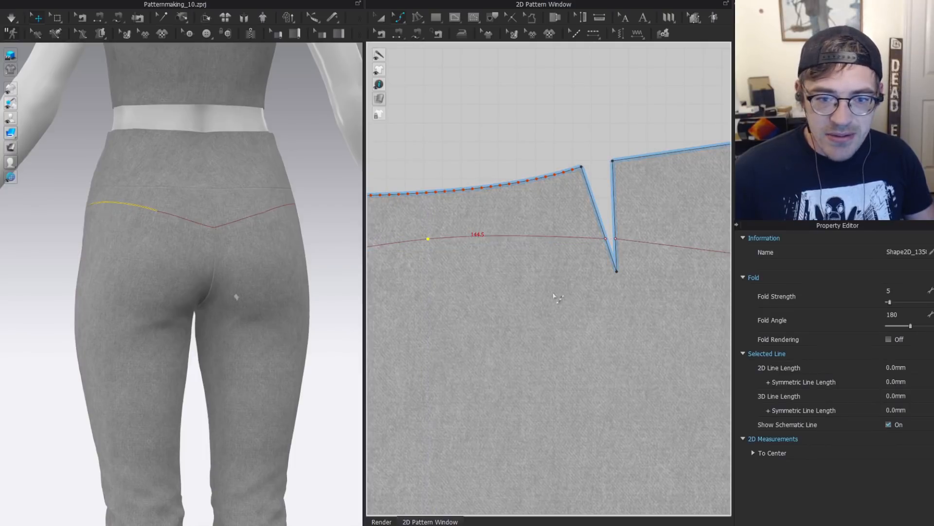
key(a)
click(180, 225)
click(302, 201)
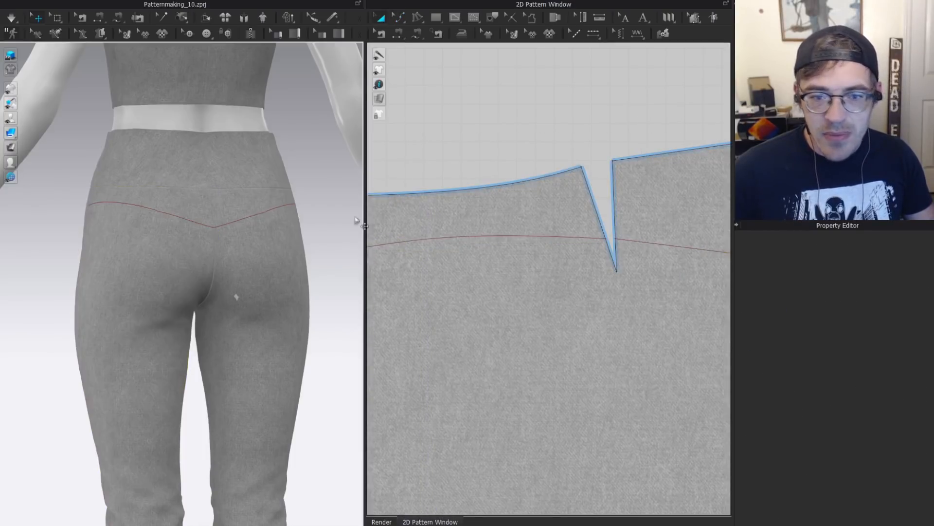
Cut and sew the back panel along the curved internal line between the side seam and the dart.
scroll(529, 229, down, 3)
scroll(523, 231, up, 6)
key(z)
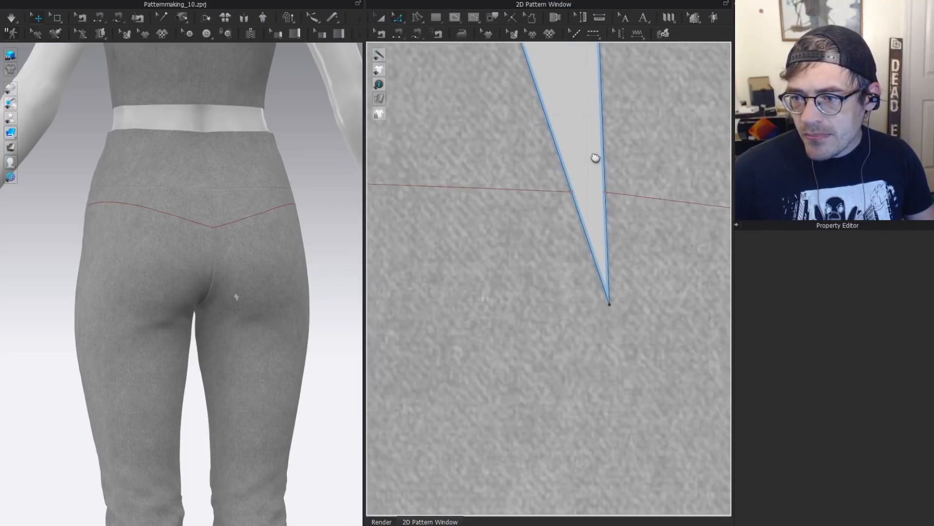
click(521, 203)
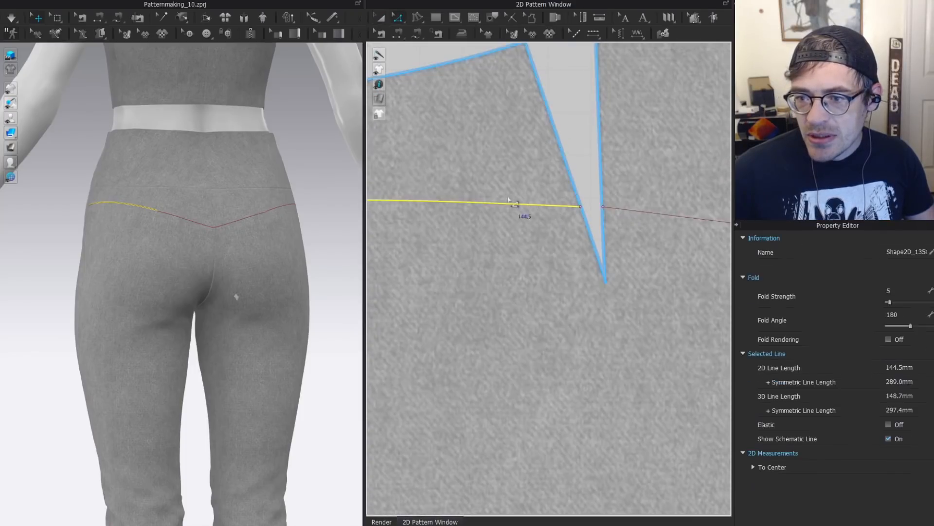
scroll(645, 255, down, 3)
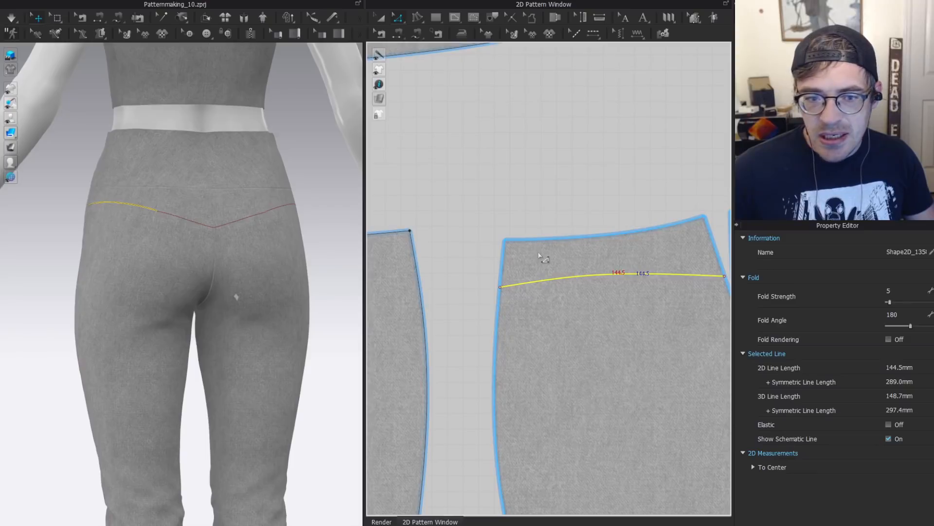
scroll(541, 237, down, 2)
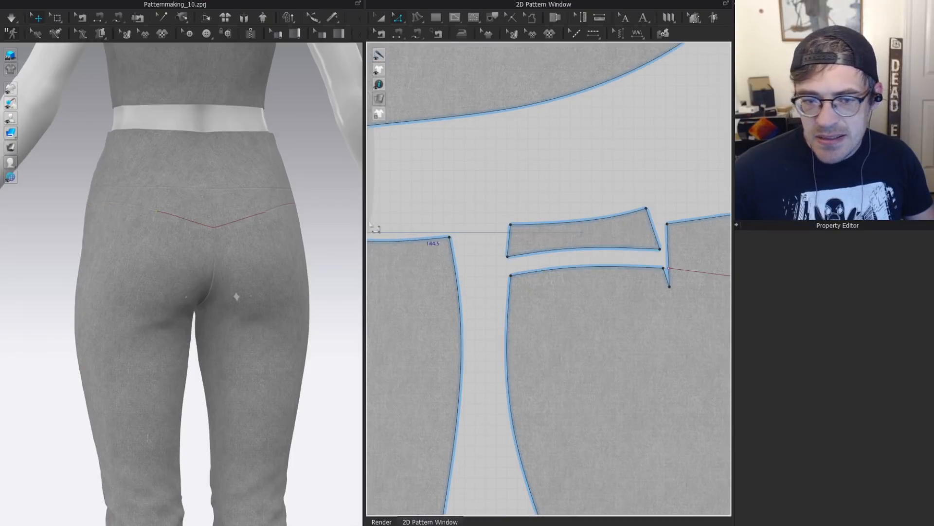
Check the dart's remaining seam and move the uncut internal line's dart end up to that seam's upper endpoint.
middle_drag(642, 252, 530, 209)
scroll(479, 224, up, 3)
key(b)
scroll(452, 268, up, 6)
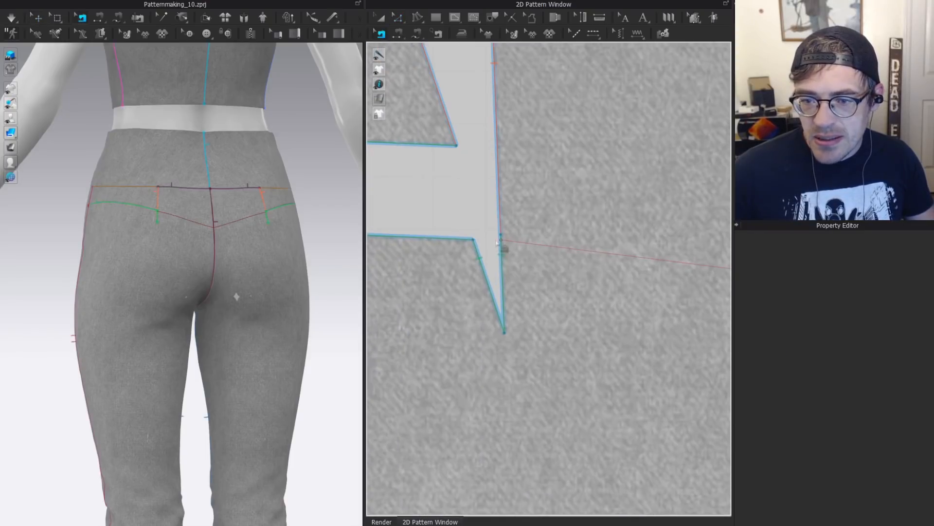
right_click(501, 254)
click(545, 311)
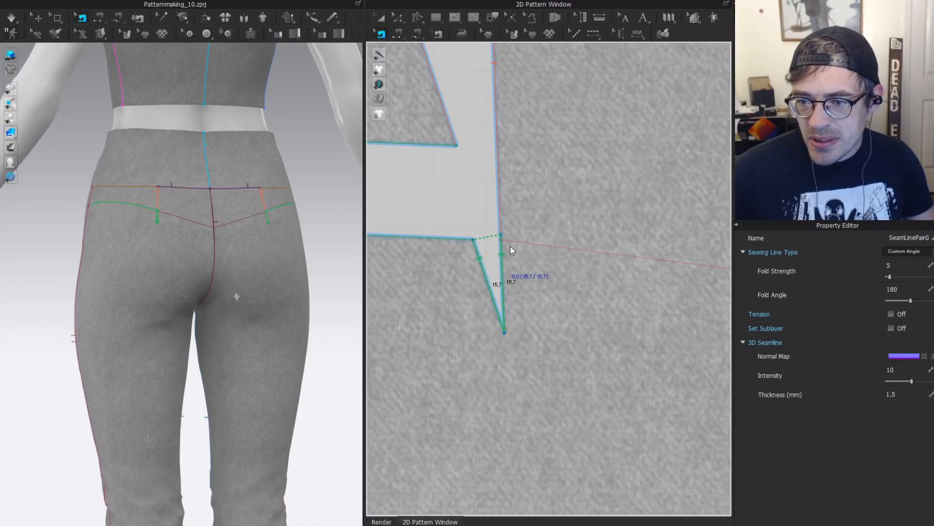
key(z)
click(501, 235)
click(500, 240)
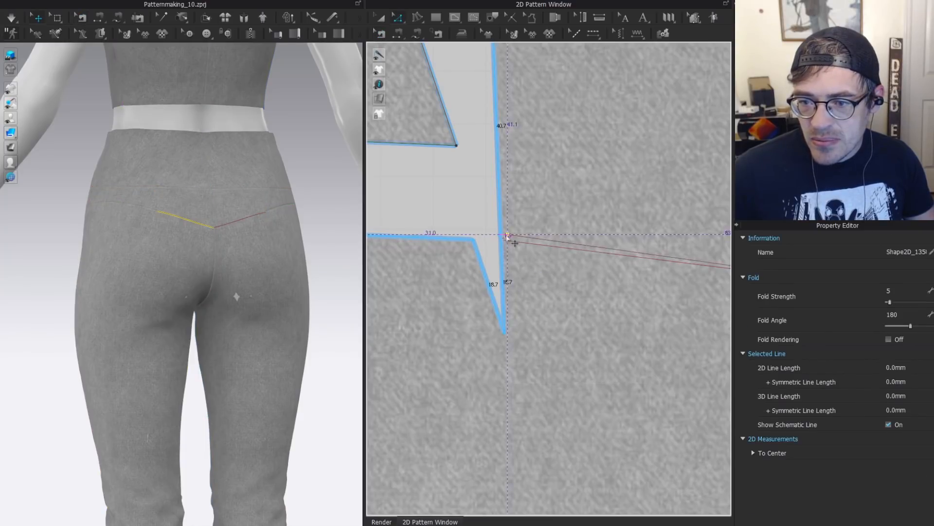
scroll(601, 243, down, 7)
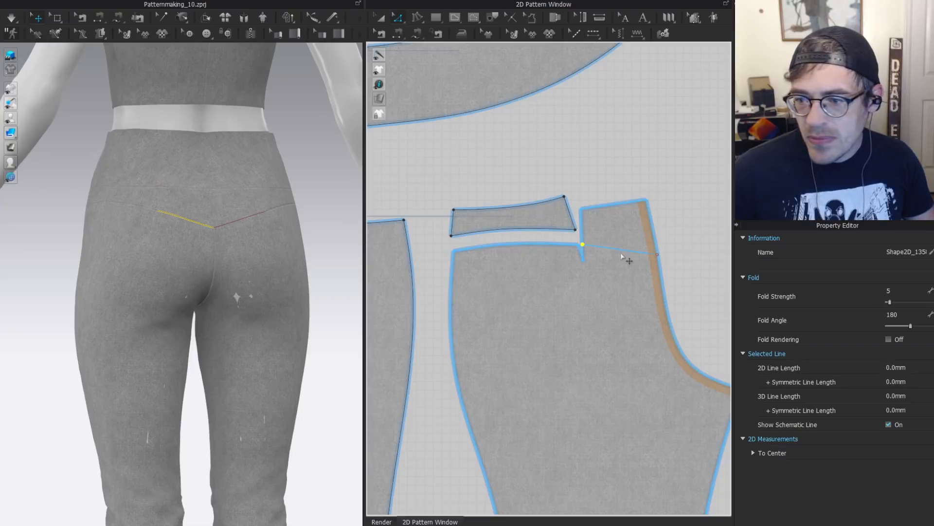
Raise the uncut internal line's centre back end along the seam, making the line about 86.9 mm long.
click(657, 254)
scroll(658, 256, up, 3)
drag(655, 259, 655, 253)
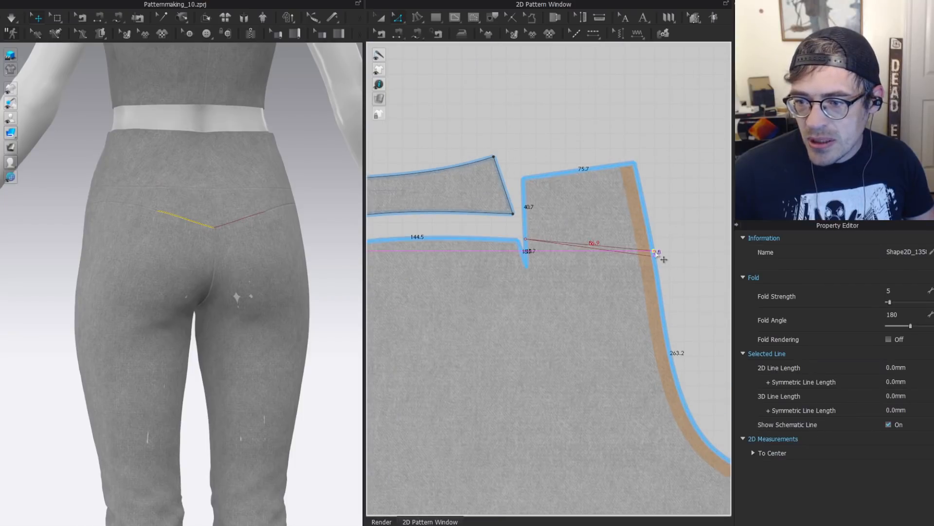
Cut and sew the back panel along the line between the dart and centre back, and select the separated upper piece.
click(673, 217)
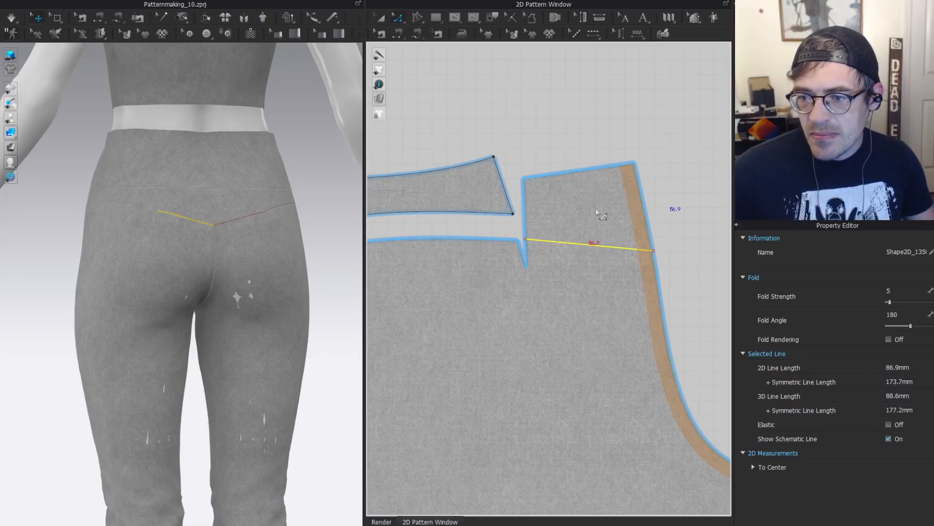
key(a)
scroll(579, 201, down, 3)
click(603, 196)
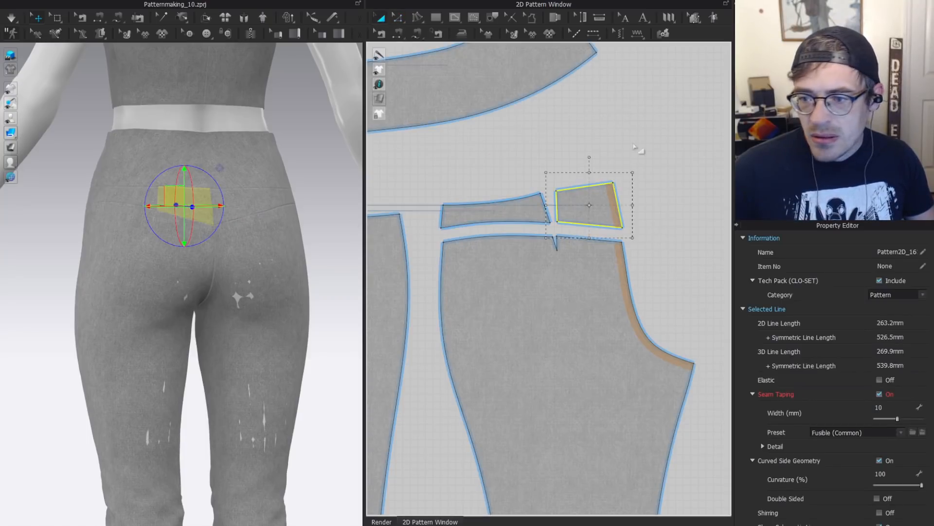
Merge the two back yoke pieces along the seam that joins their former dart edges.
key(b)
click(541, 211)
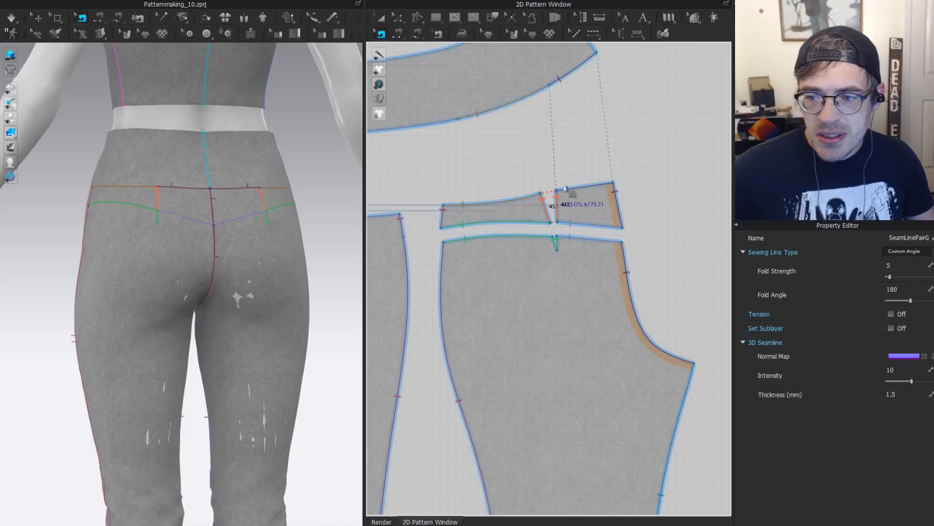
scroll(540, 212, up, 3)
right_click(510, 220)
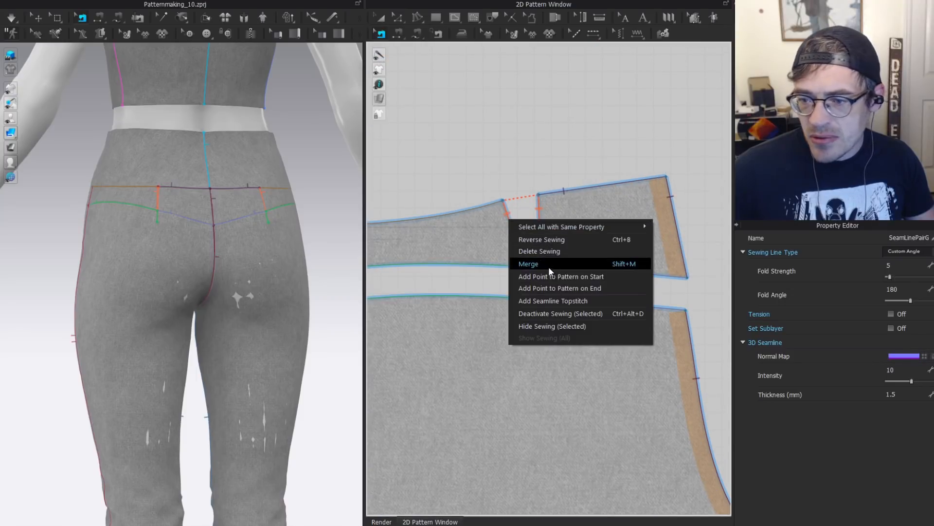
click(548, 267)
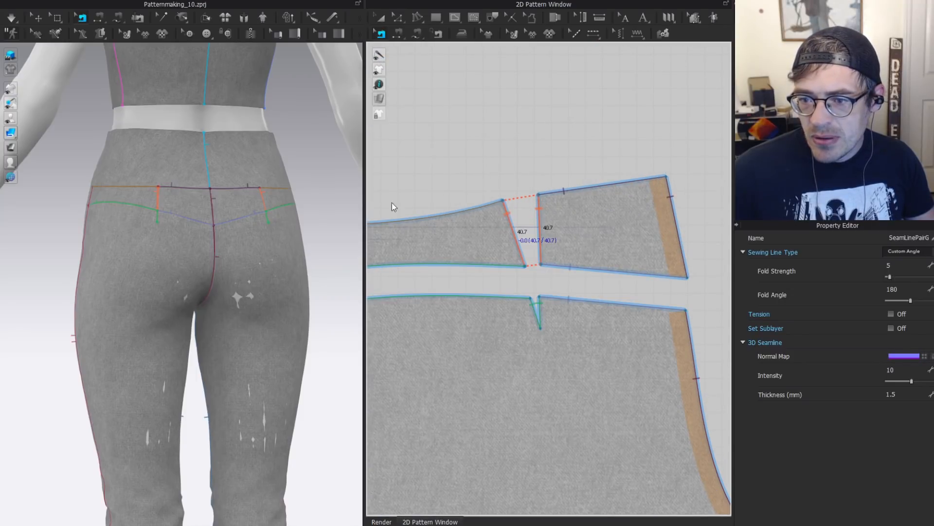
key(a)
scroll(515, 231, down, 5)
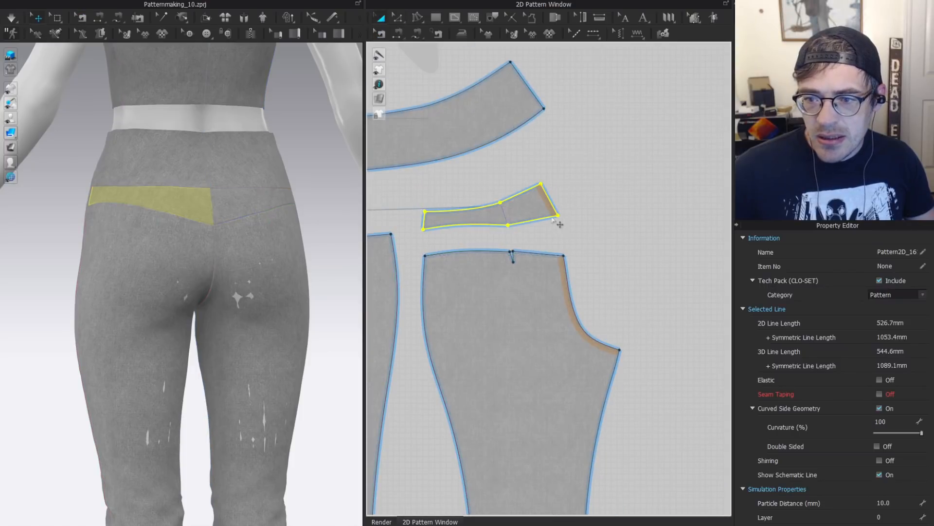
Clean up the merged yoke's lower edge at the former dart seam, turning the junction into a smooth curve point.
click(418, 224)
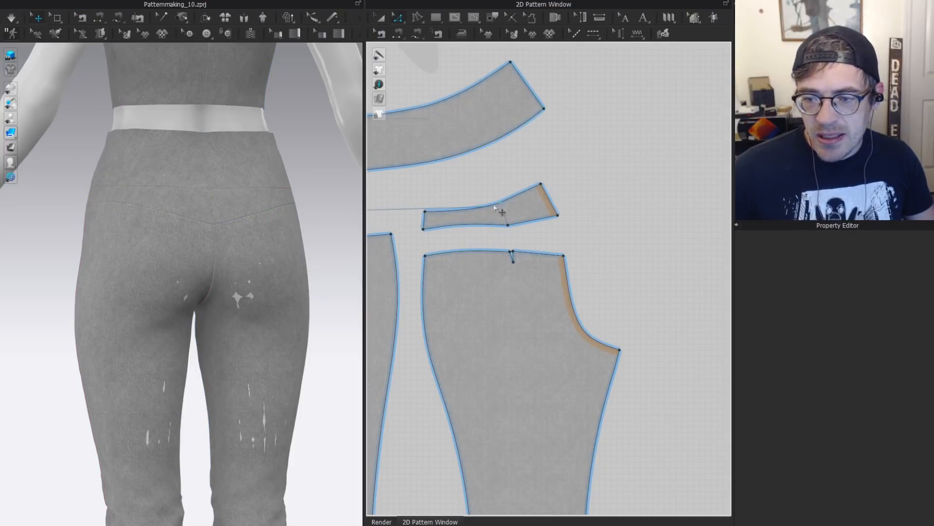
scroll(494, 209, up, 3)
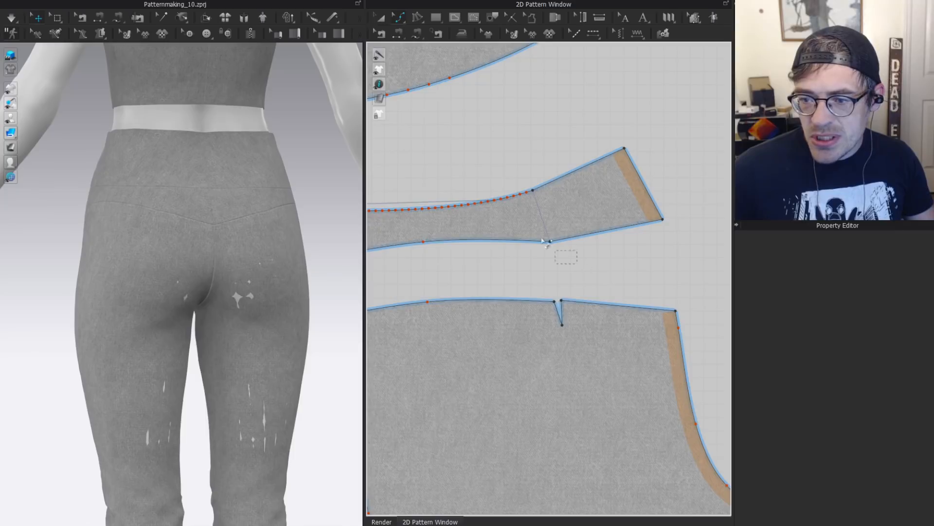
click(553, 254)
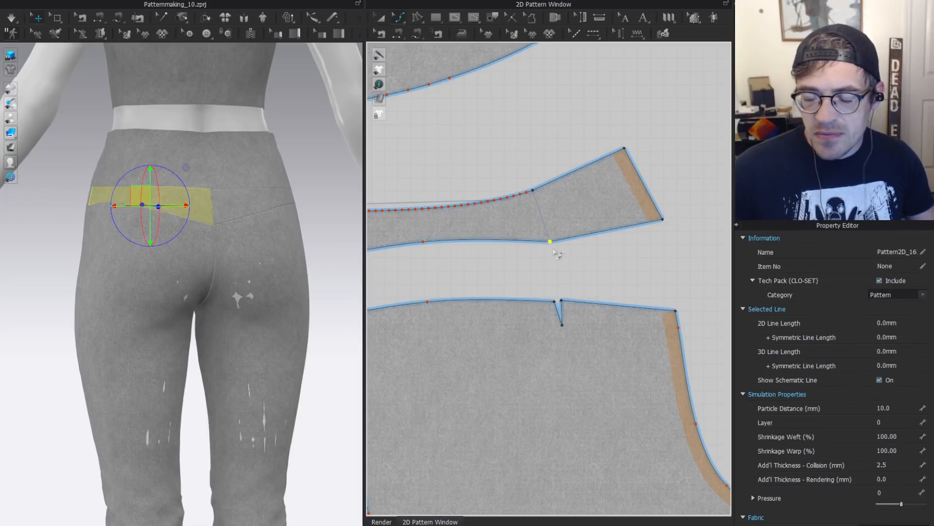
click(547, 245)
scroll(555, 253, up, 2)
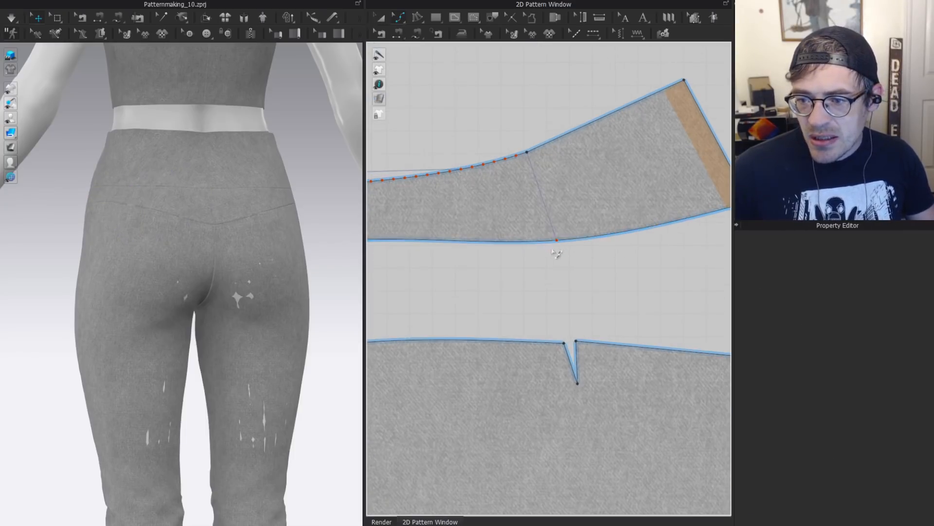
click(559, 245)
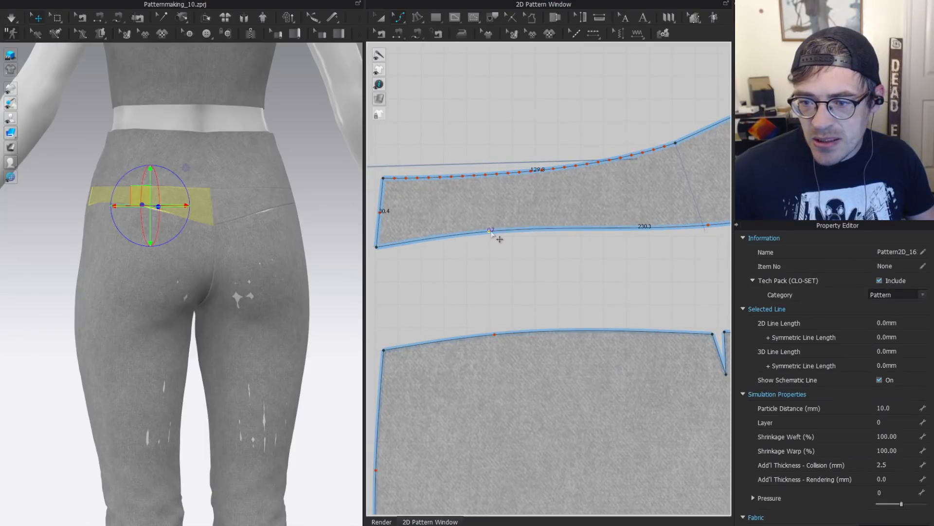
Smooth out the corner where the former dart seam meets the merged yoke's upper edge.
scroll(679, 264, down, 2)
right_drag(679, 266, 595, 236)
middle_drag(536, 200, 552, 192)
key(z)
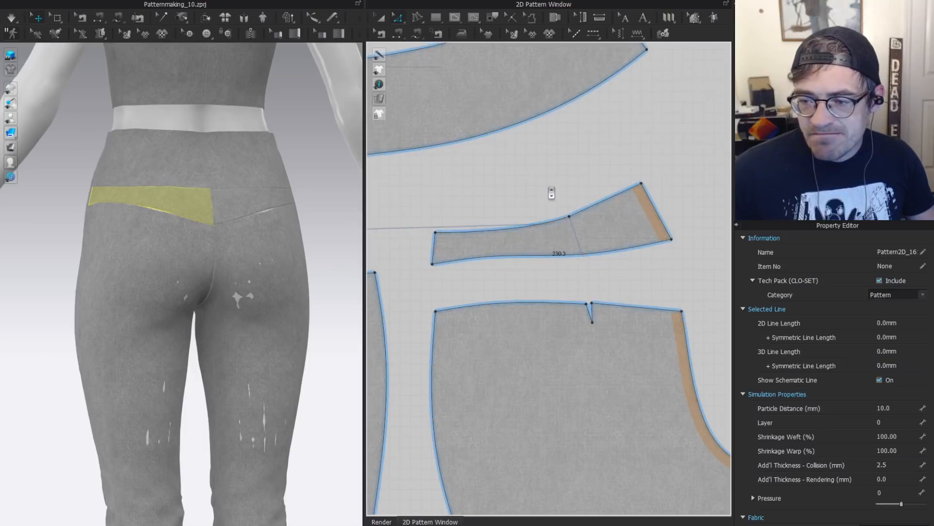
scroll(552, 188, up, 3)
drag(578, 210, 613, 254)
key(Delete)
scroll(625, 259, down, 2)
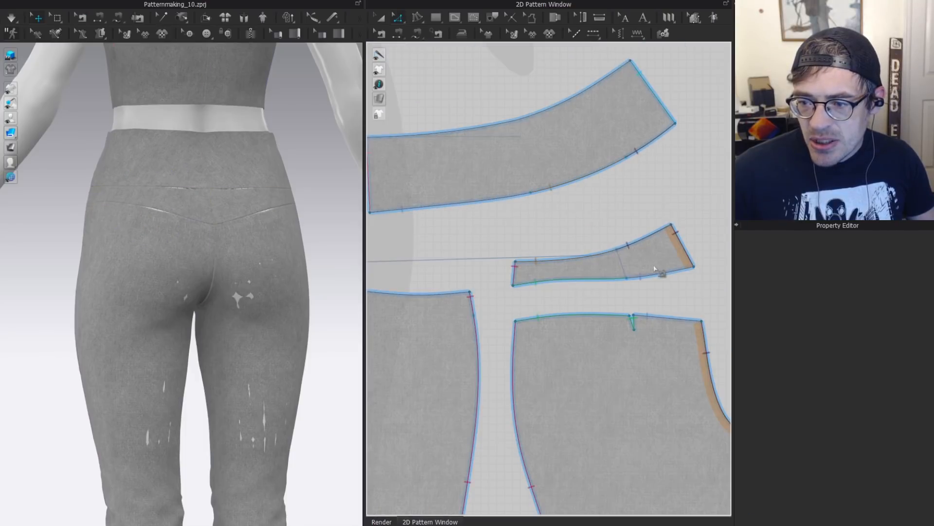
Check the seam lengths between the merged yoke's lower edge and the back trouser panel.
key(b)
click(613, 281)
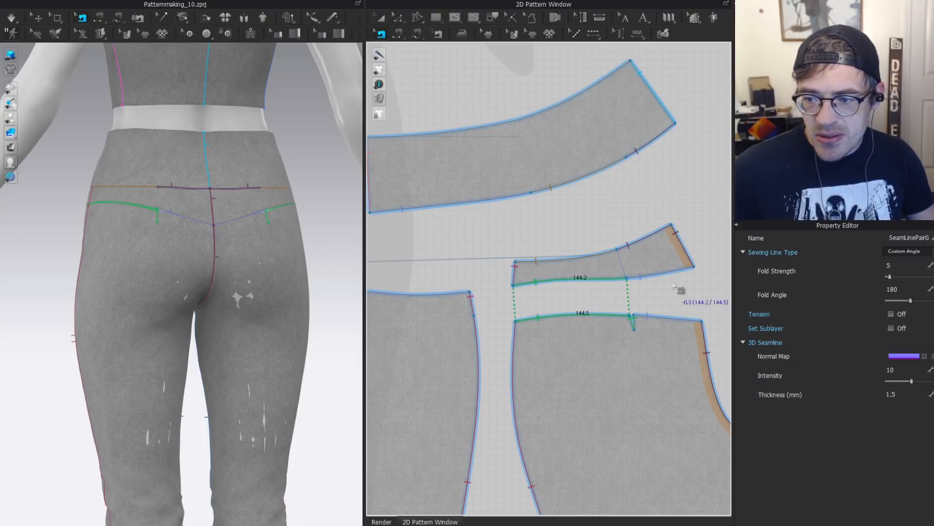
key(a)
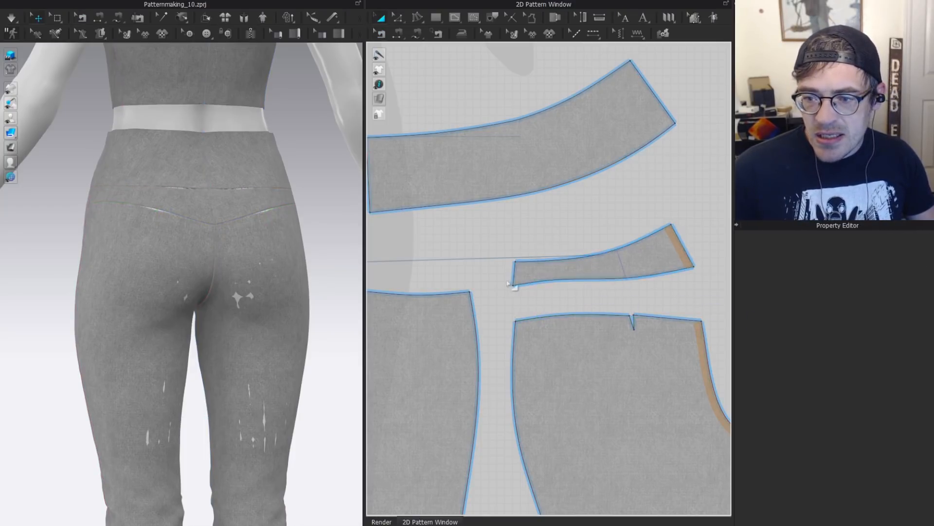
Simulate the garment so the merged back yoke settles on the avatar.
click(176, 200)
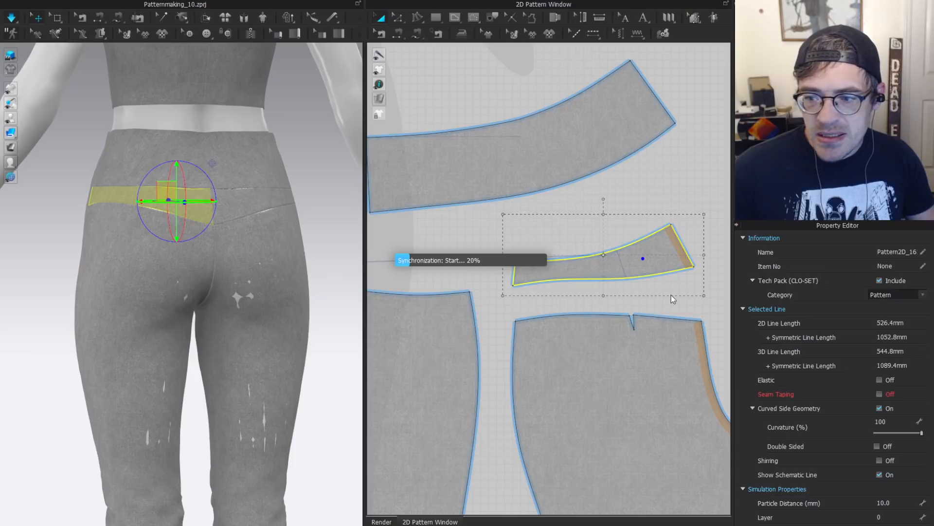
key(space)
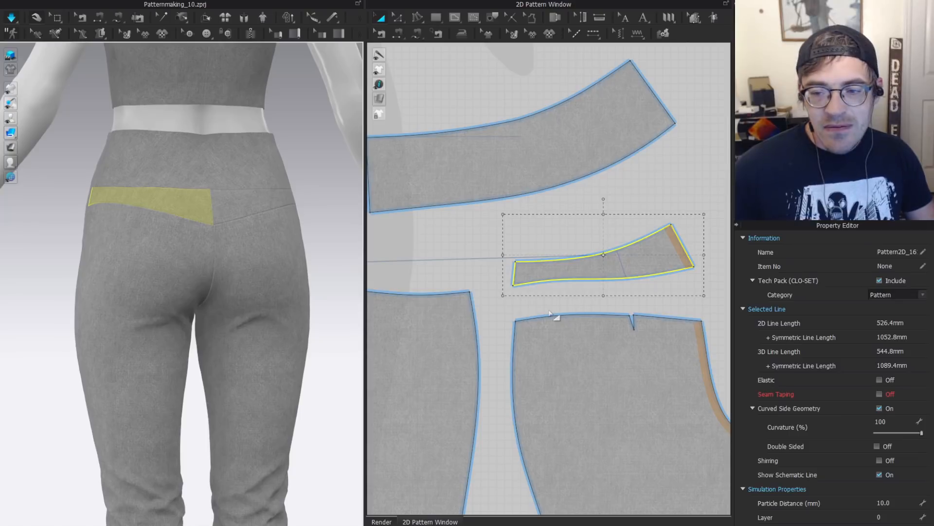
click(183, 200)
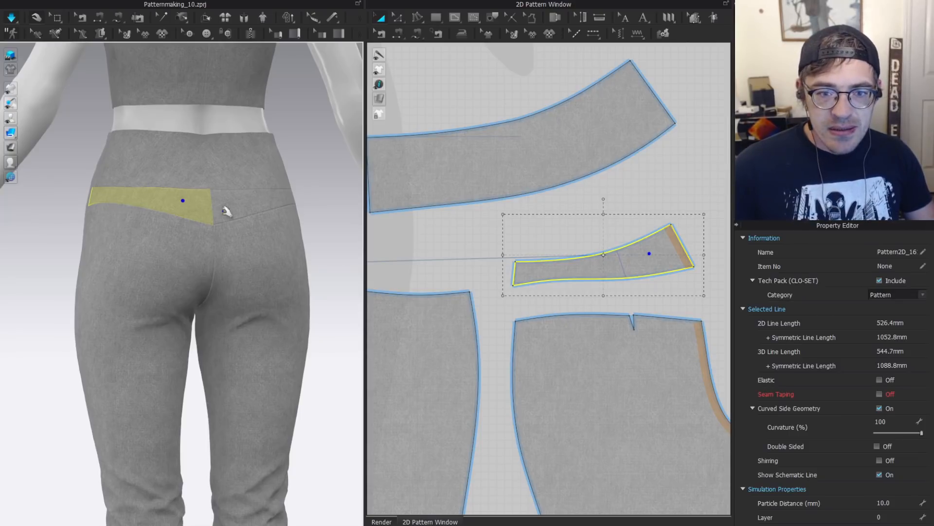
Draw internal lines from the front bodice's dart tip to centre front and the side seam, and cut and sew the panel along them.
scroll(560, 192, down, 5)
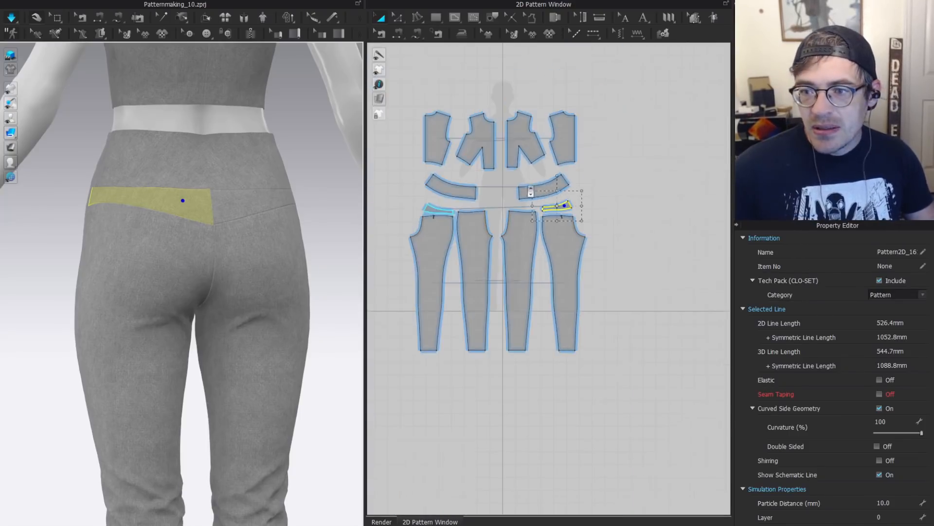
scroll(620, 213, up, 10)
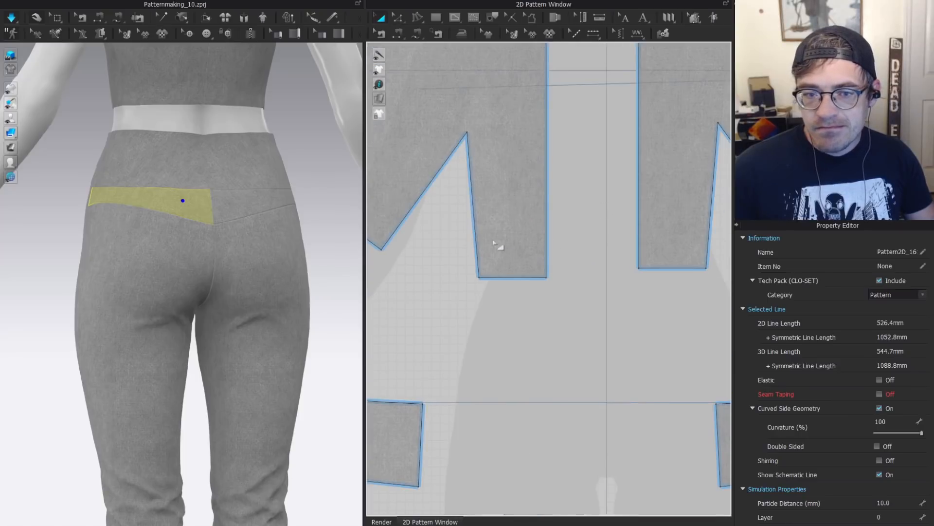
scroll(493, 242, down, 3)
scroll(190, 155, down, 2)
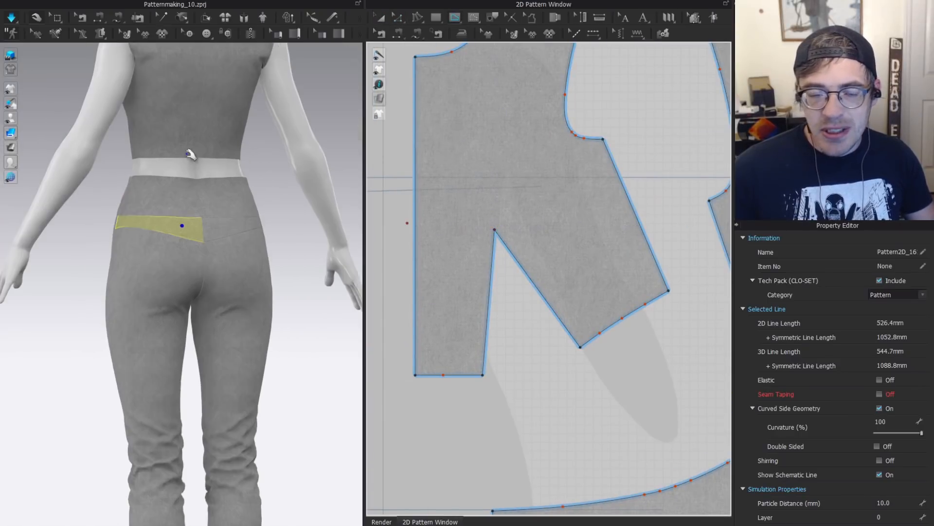
right_drag(190, 154, 419, 168)
middle_drag(173, 153, 195, 251)
click(148, 211)
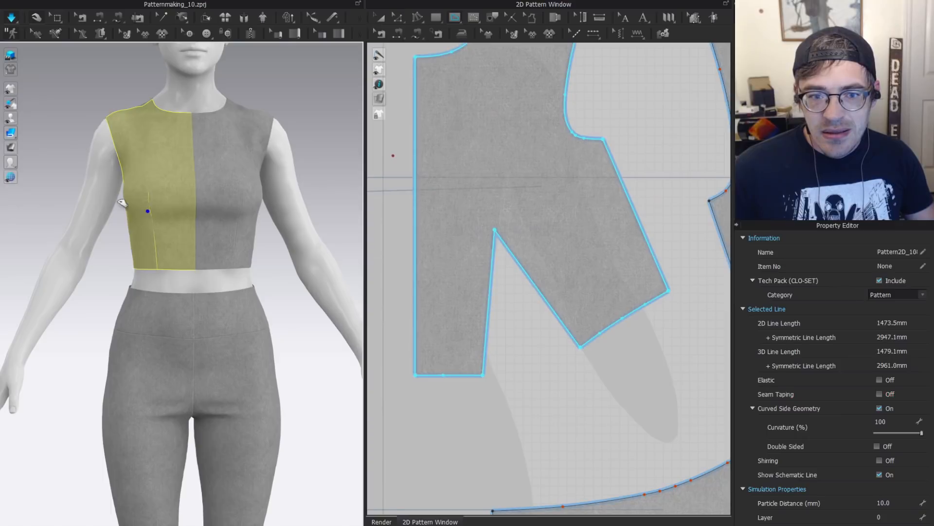
click(495, 230)
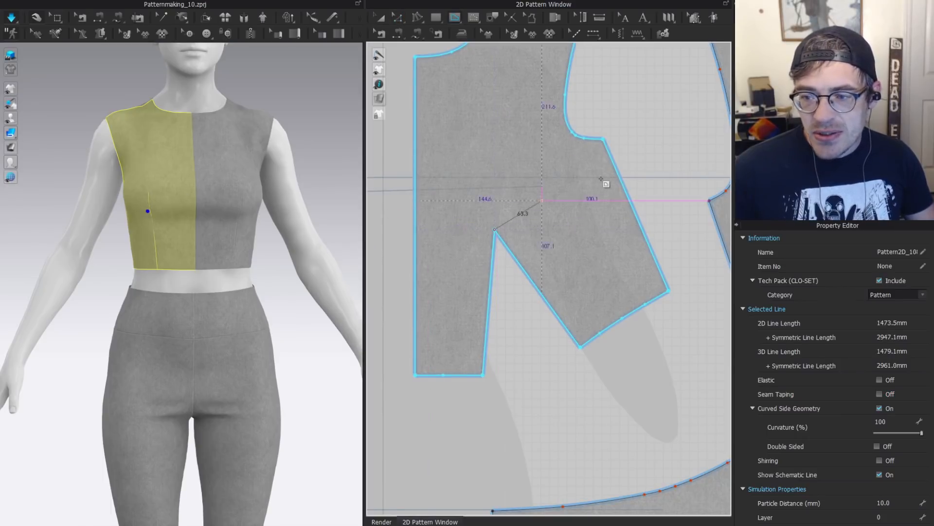
click(494, 229)
click(416, 229)
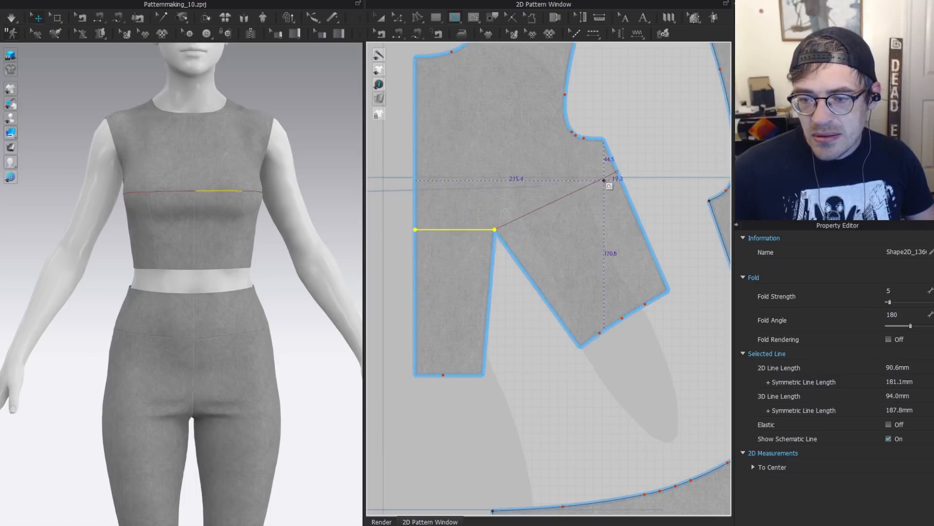
key(z)
shift+click(561, 199)
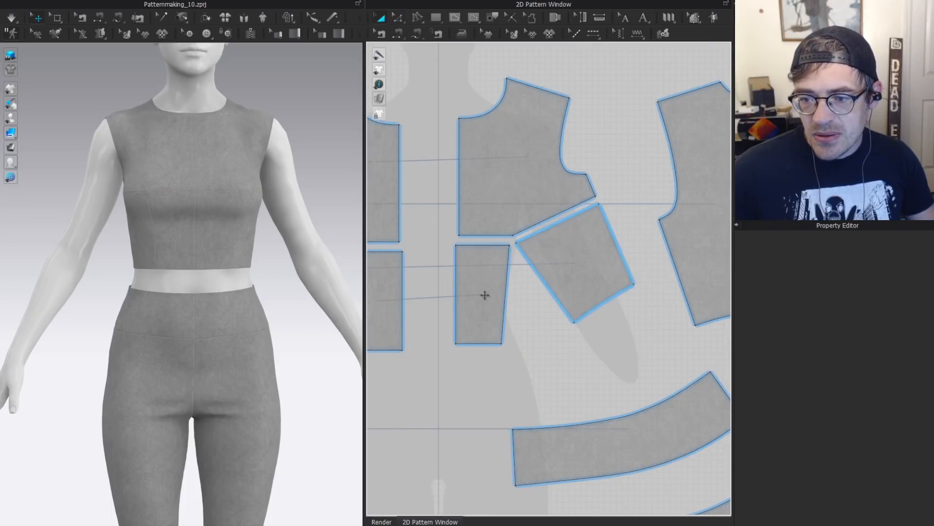
Merge the two lower front bodice pieces along the seam that closes the waist dart.
scroll(510, 313, up, 3)
click(542, 269)
key(b)
click(508, 274)
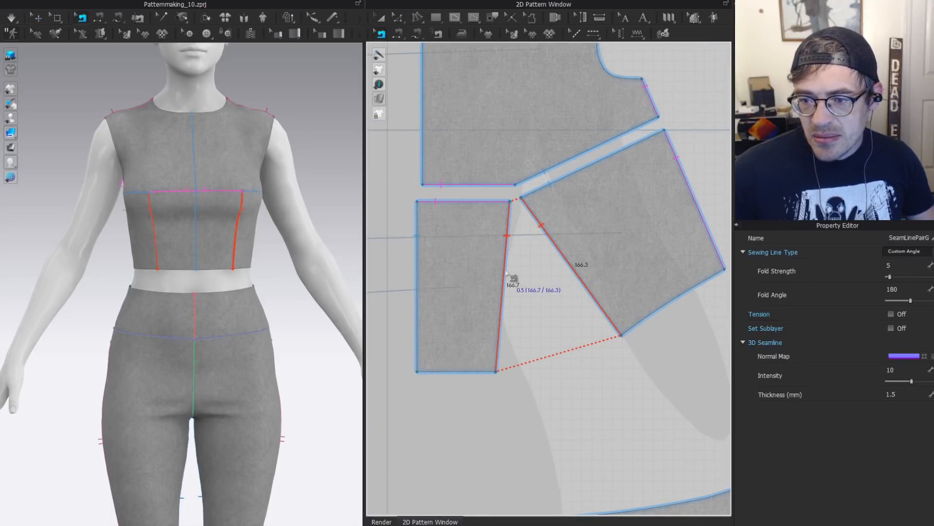
right_click(505, 270)
click(543, 312)
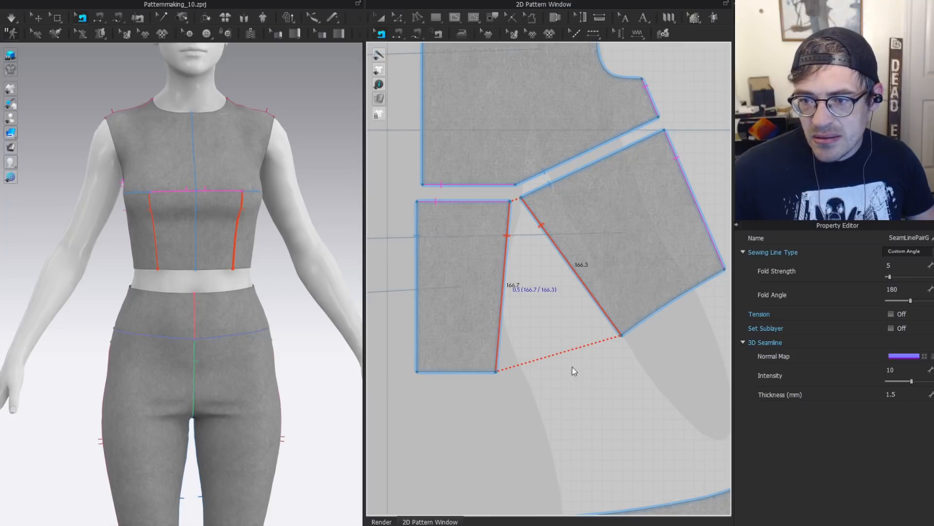
Smooth the facing edges of the upper and merged lower bodice pieces by turning their corners at the former dart tip into curves.
key(z)
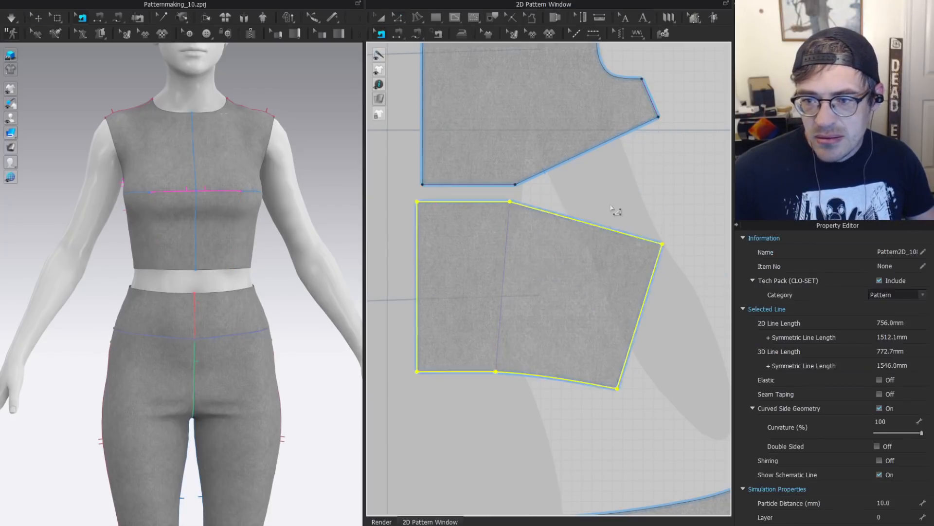
click(617, 209)
scroll(495, 195, up, 3)
drag(582, 253, 584, 256)
right_click(523, 183)
click(593, 217)
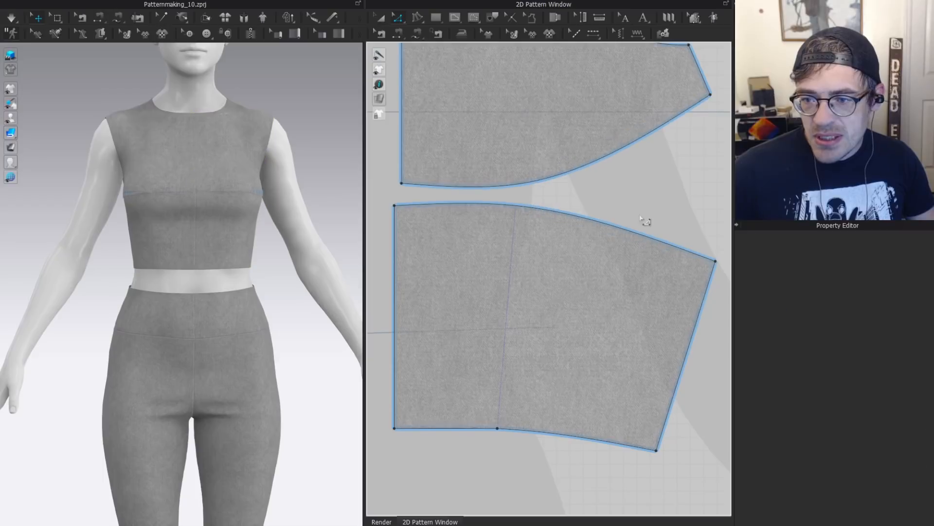
Simulate the garment and inspect the curved seam across the front bodice from several angles.
click(173, 199)
right_drag(149, 209, 209, 204)
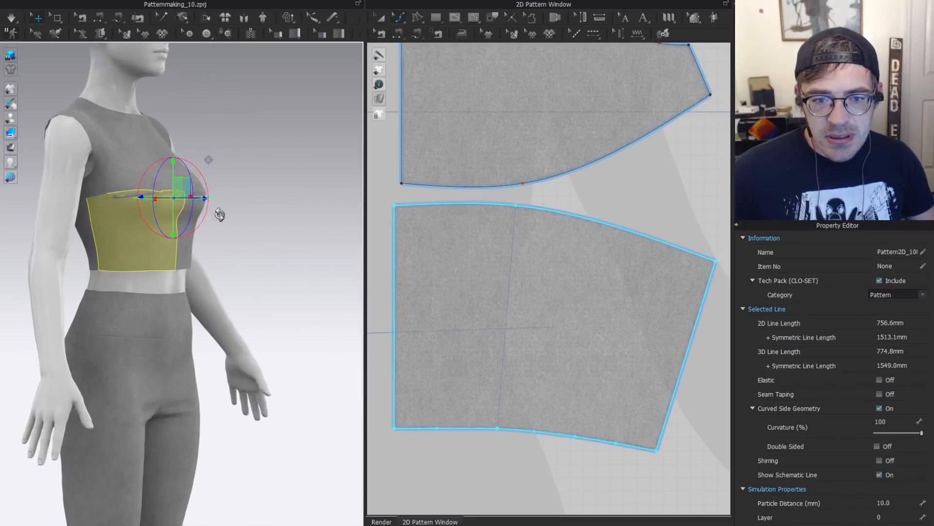
scroll(210, 204, up, 3)
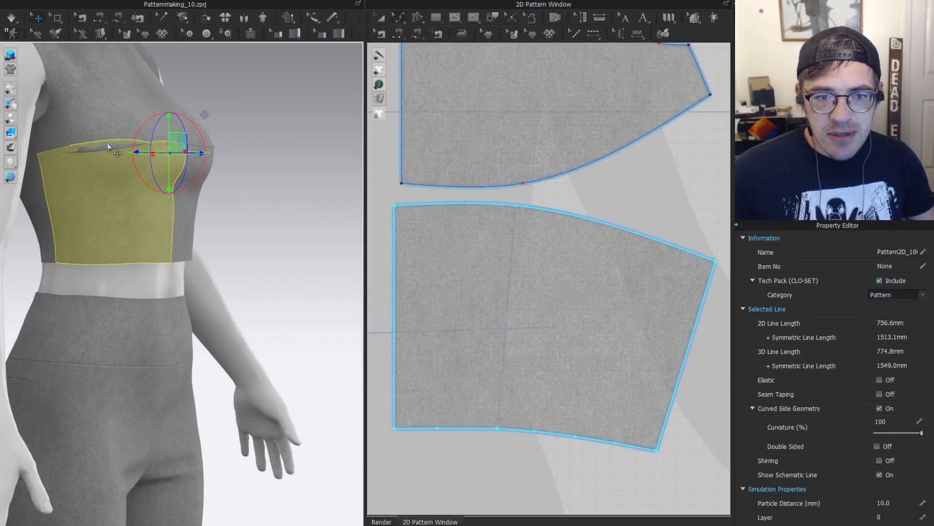
right_drag(250, 147, 297, 158)
right_drag(200, 157, 306, 197)
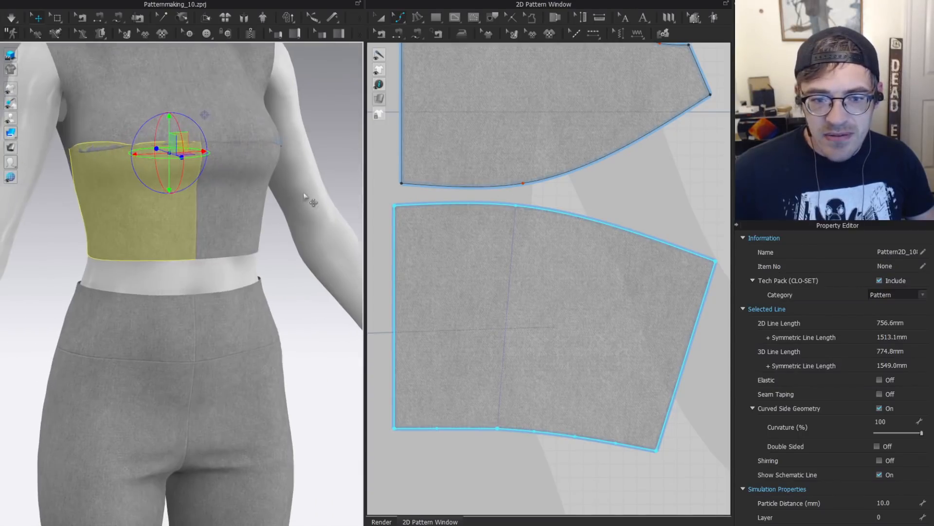
click(316, 117)
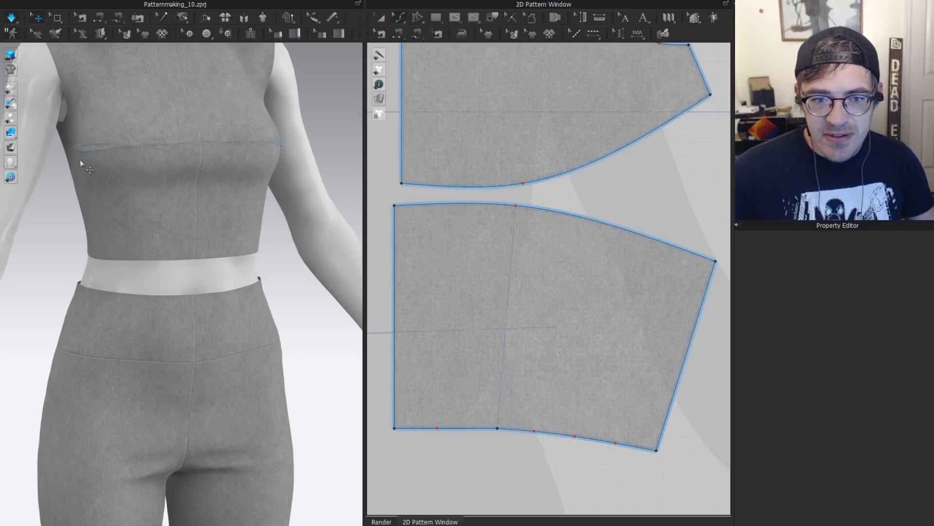
key(space)
click(133, 182)
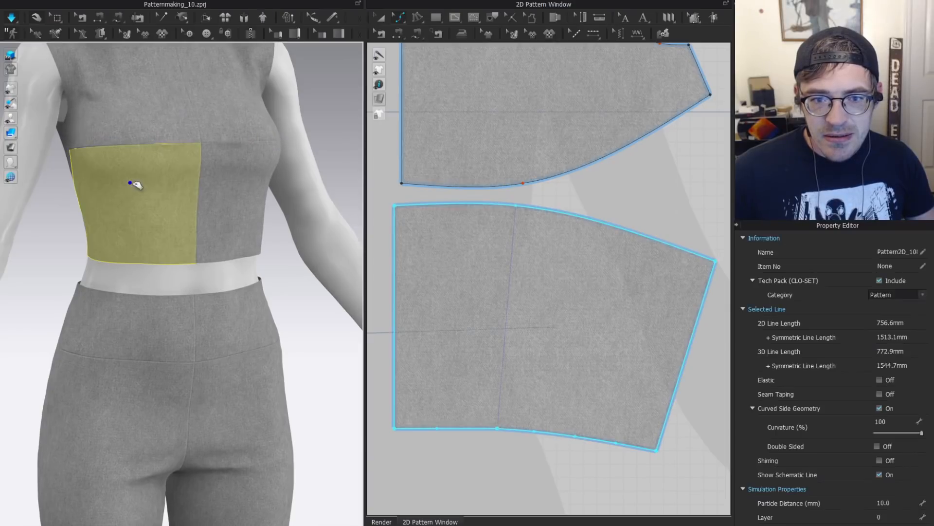
right_drag(108, 166, 114, 103)
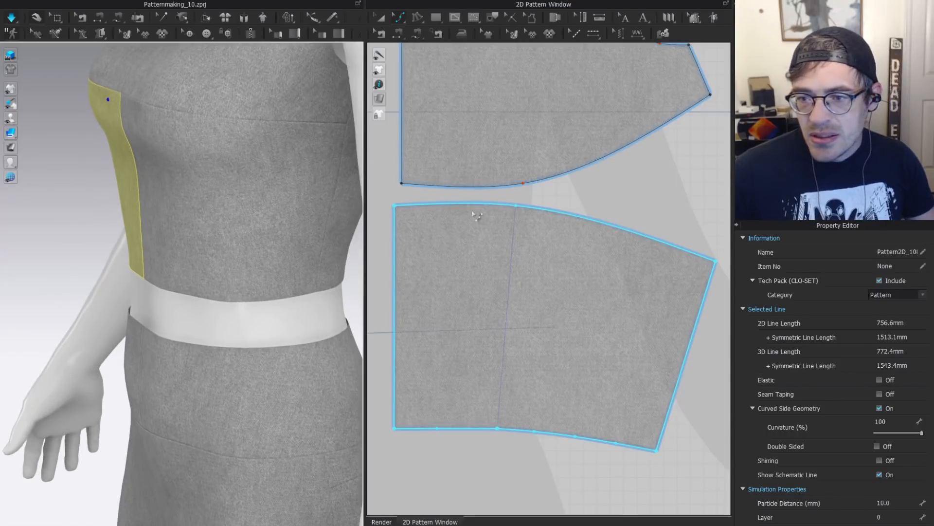
Lower the centre front end of the lower bodice piece's upper edge to deepen the curve of its seamline.
scroll(633, 215, down, 5)
scroll(590, 219, up, 5)
scroll(596, 209, up, 2)
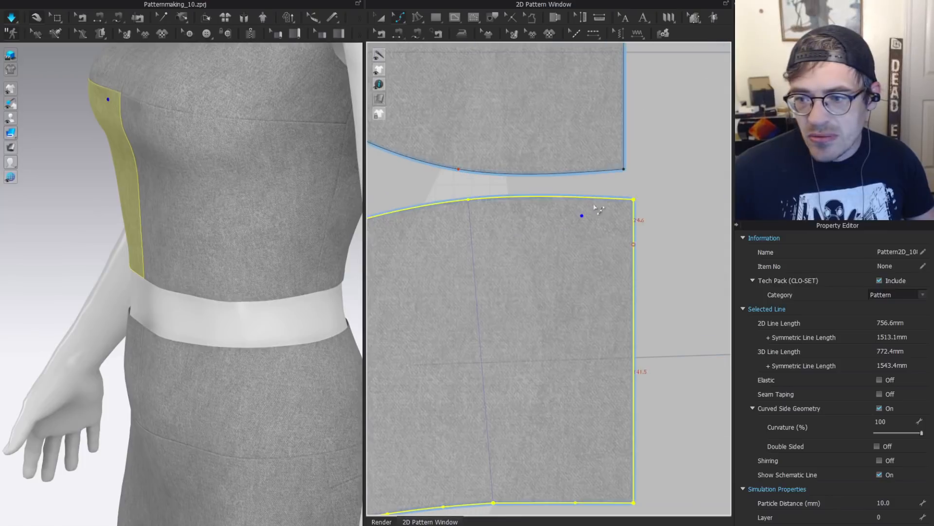
drag(658, 193, 634, 212)
key(space)
scroll(161, 94, up, 4)
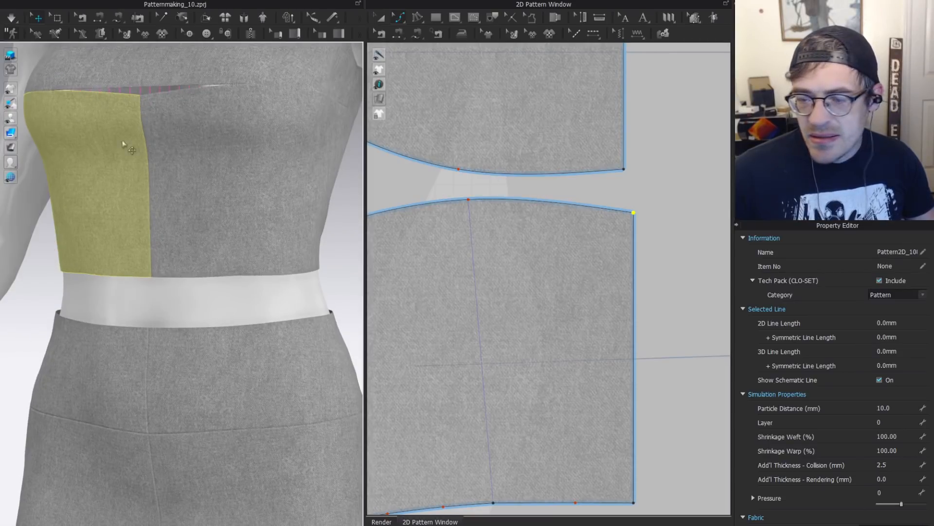
Lower the upper edge of the lower front bodice piece with a curve point near the centre front and run the simulation.
scroll(582, 223, up, 2)
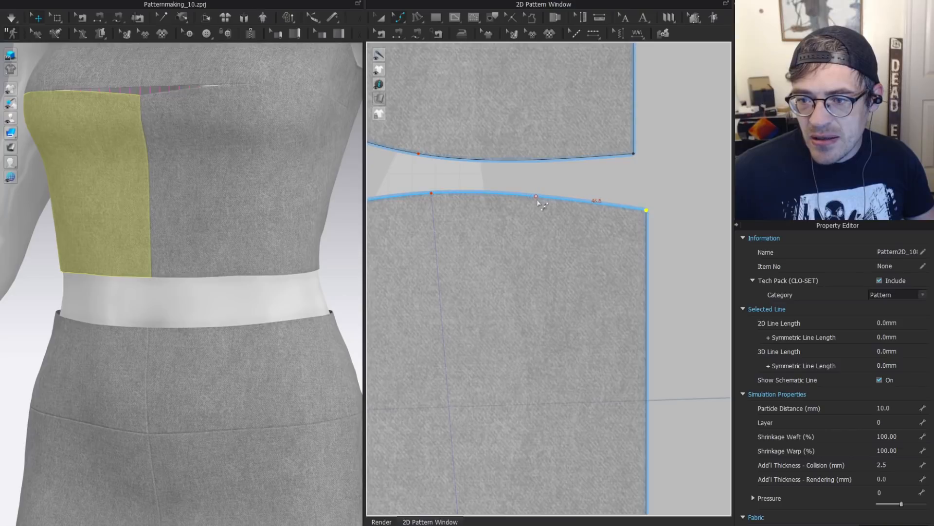
drag(542, 205, 540, 206)
key(space)
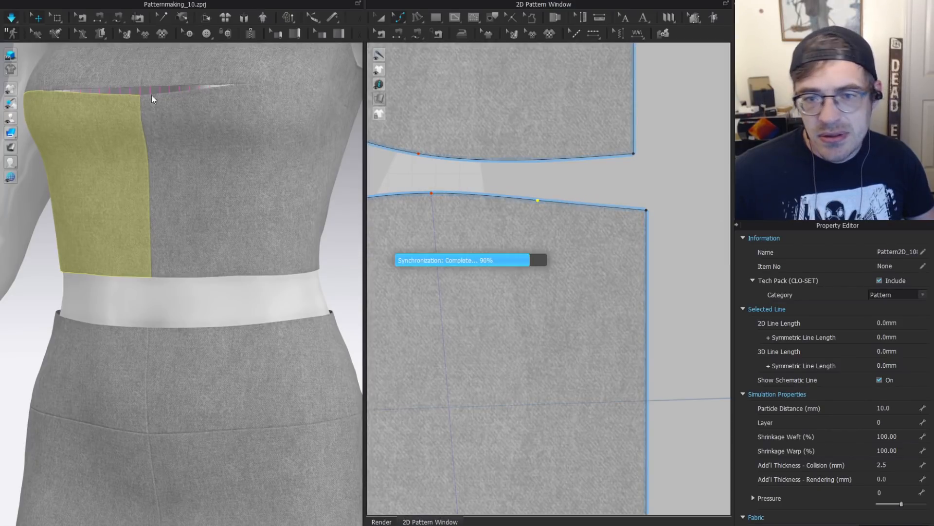
Inspect the curved under-bust seam and the overall fit of the simulated garment from several angles.
scroll(246, 125, down, 3)
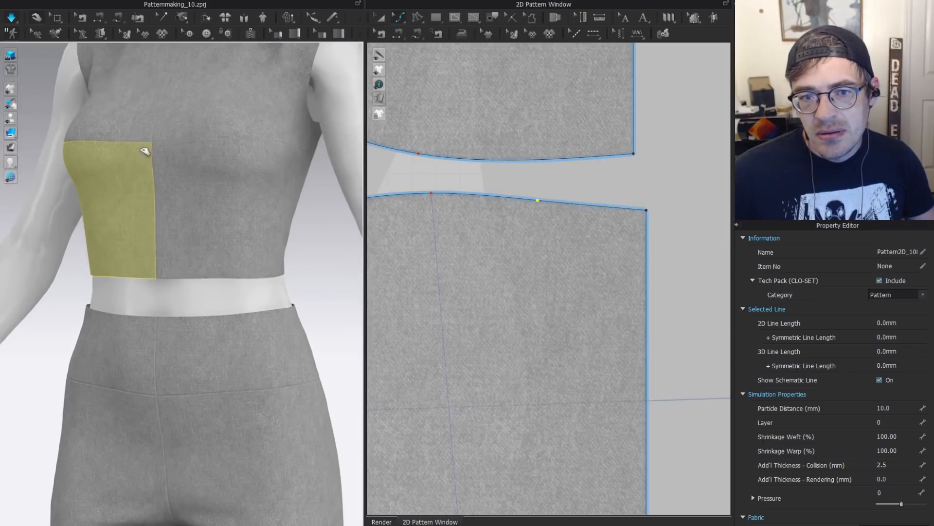
click(139, 148)
scroll(236, 161, down, 3)
right_drag(236, 180, 302, 181)
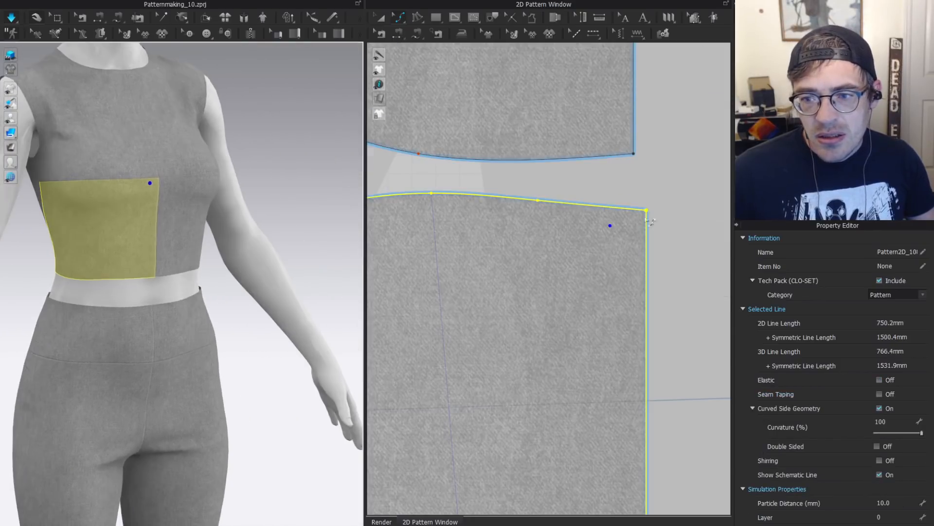
scroll(619, 199, down, 3)
key(a)
scroll(514, 198, down, 3)
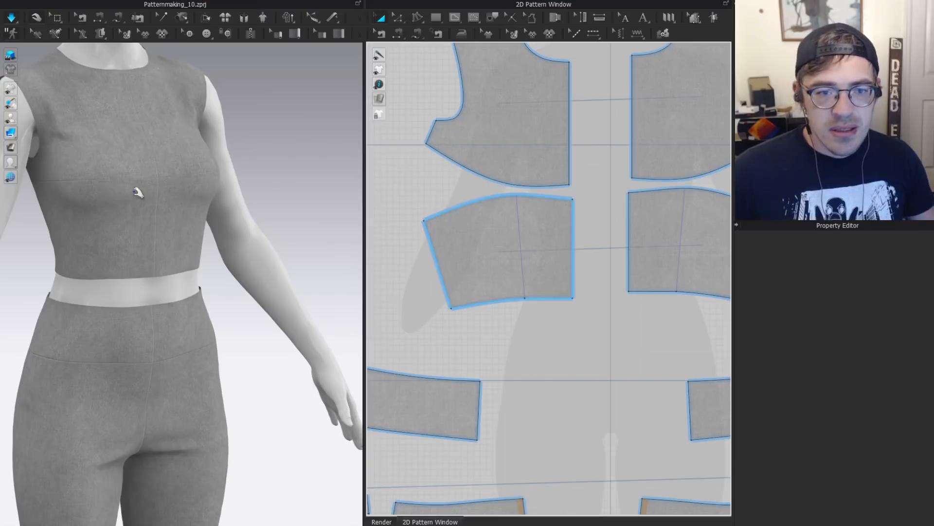
right_drag(136, 192, 344, 175)
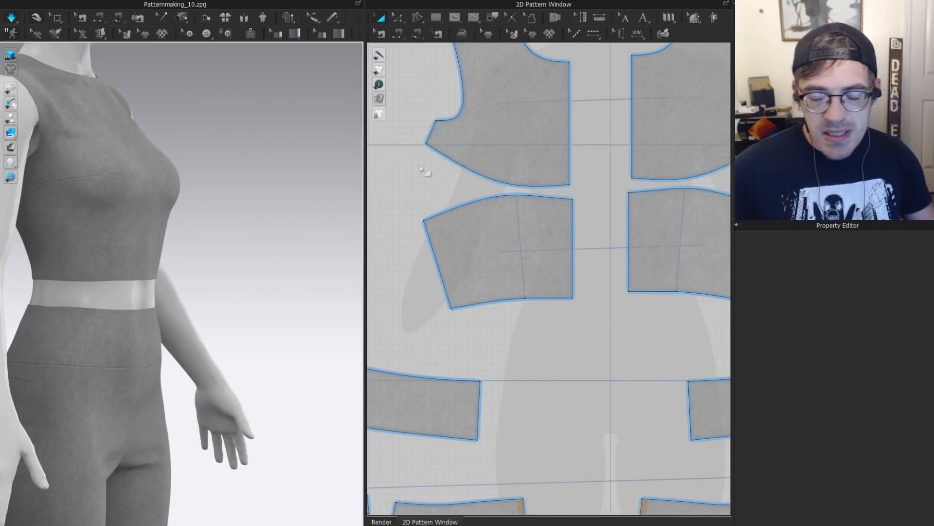
scroll(521, 177, down, 3)
key(z)
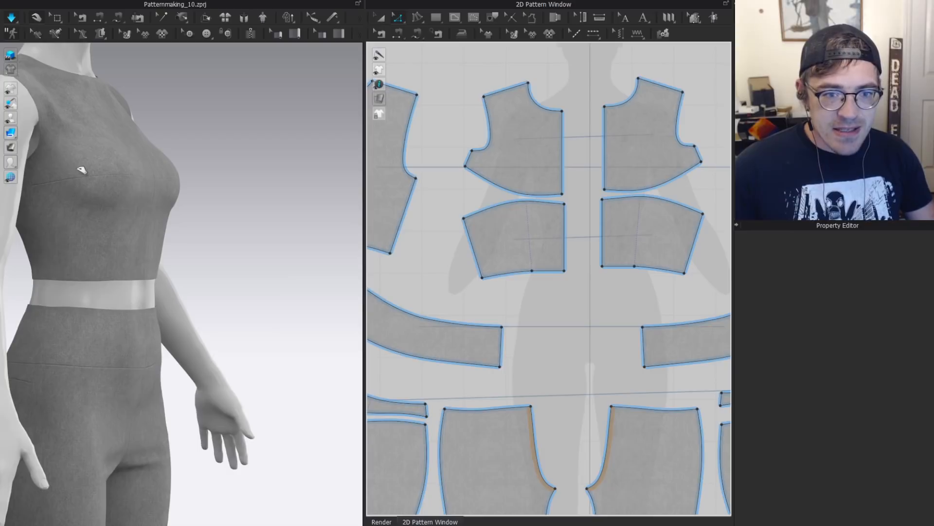
click(146, 203)
right_drag(98, 180, 63, 188)
middle_drag(63, 188, 174, 248)
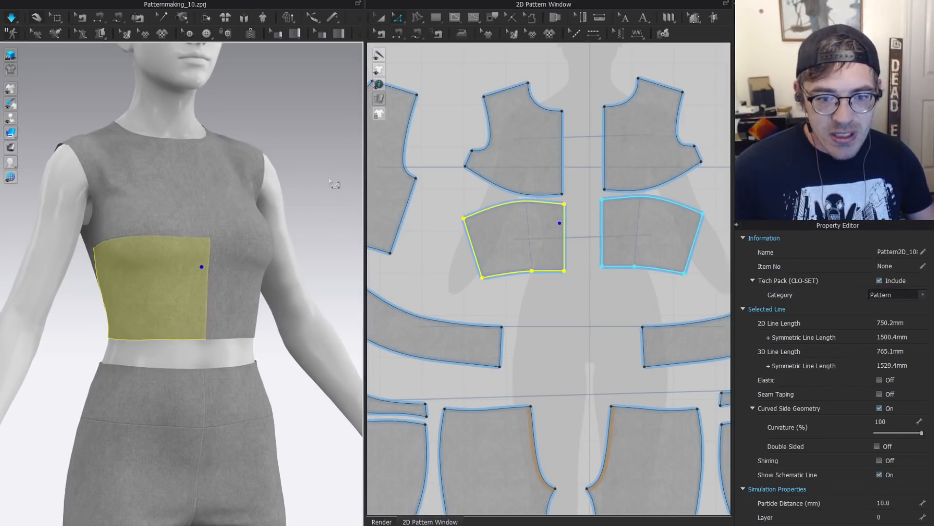
scroll(153, 336, down, 3)
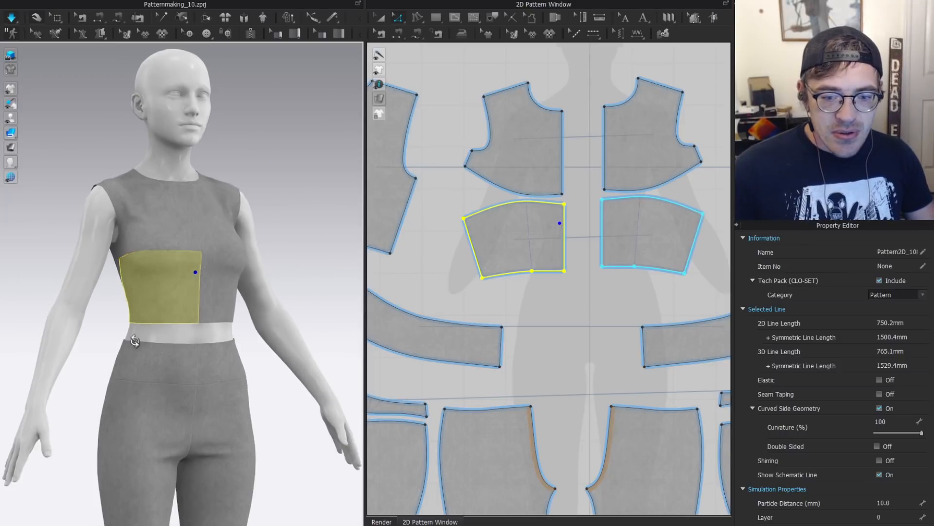
right_drag(135, 341, 219, 327)
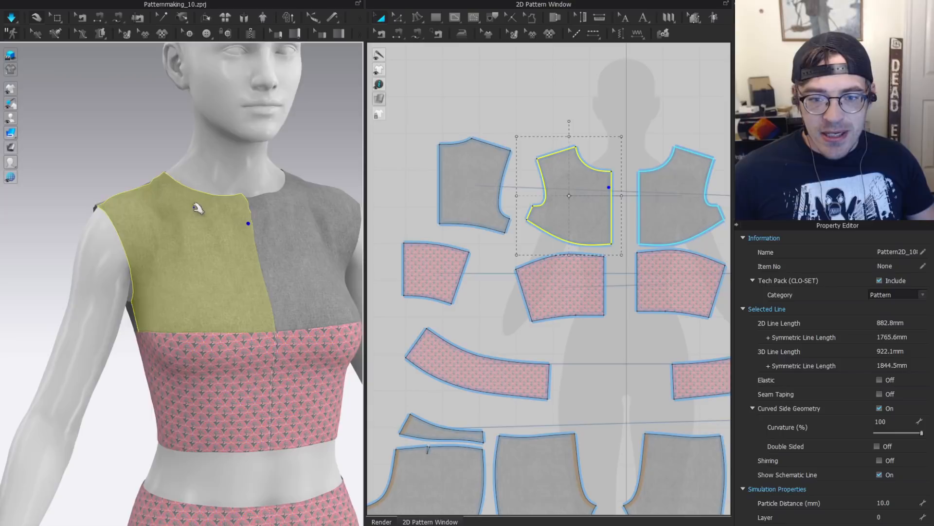
Examine the front neckline of the simulated bodice from above and from the front, tugging lightly at the fabric.
mouse_move(197, 207)
right_down()
mouse_move(208, 255)
mouse_move(217, 232)
right_up()
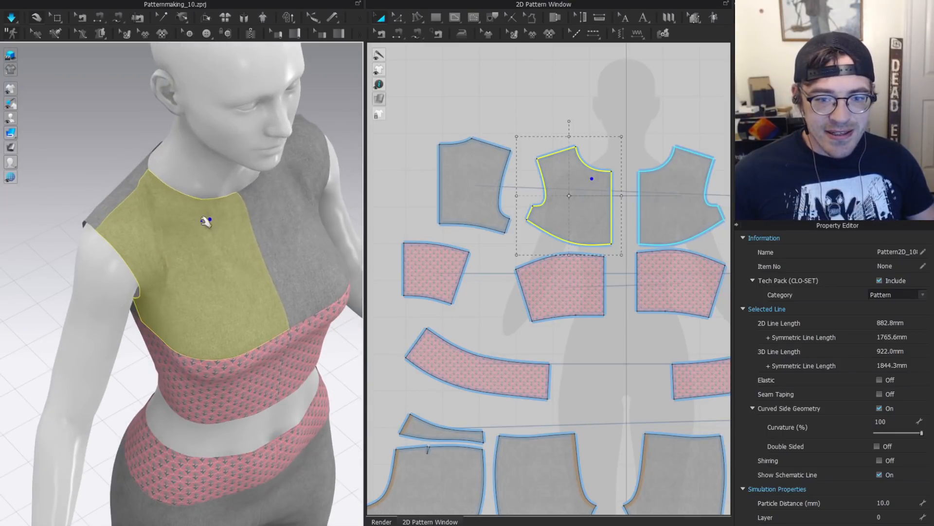
drag(219, 223, 200, 227)
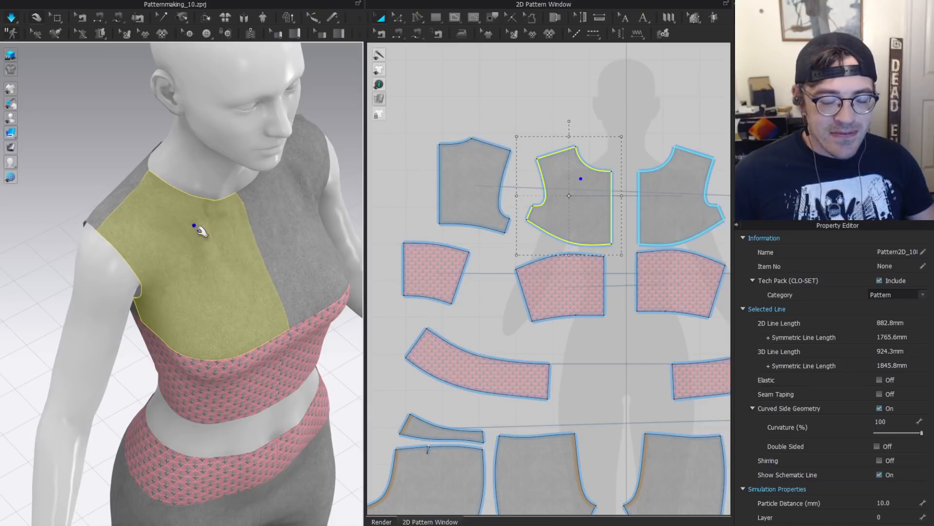
scroll(345, 230, down, 1)
right_drag(252, 265, 208, 235)
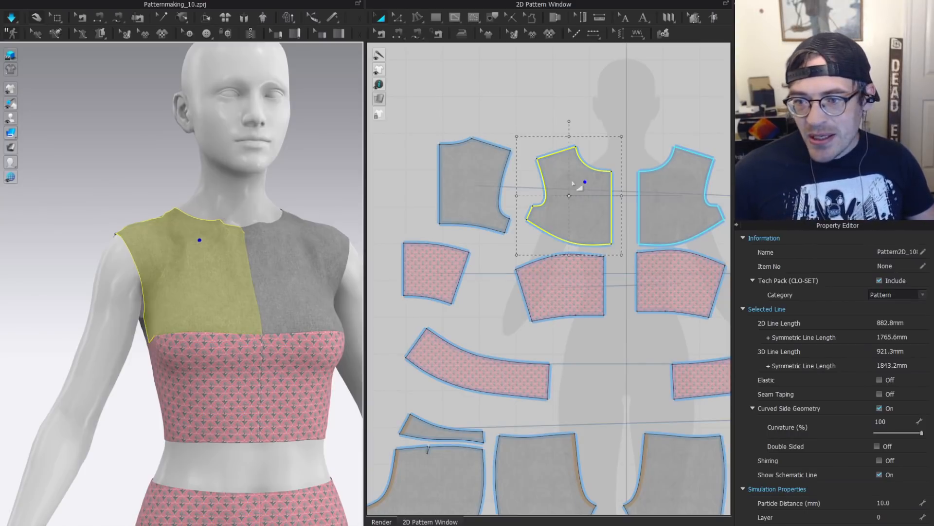
Overlay the upper front bodice piece on the upper back bodice piece to compare their necklines and shoulders.
middle_drag(584, 182, 476, 209)
scroll(507, 209, down, 3)
drag(481, 208, 606, 197)
scroll(606, 196, up, 5)
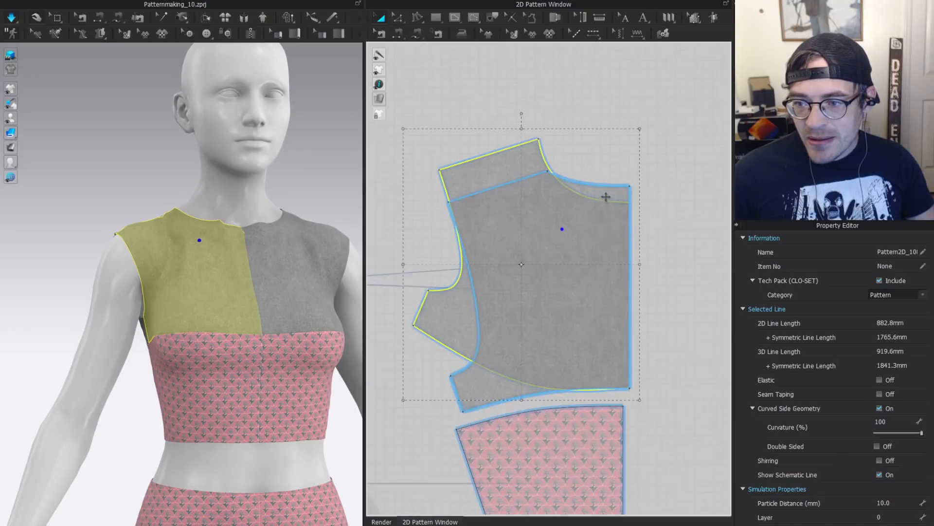
scroll(606, 197, up, 3)
Draw vertical guide lines down from the neck-side shoulder points of the overlaid front and back bodice pieces to compare neckline widths.
click(506, 103)
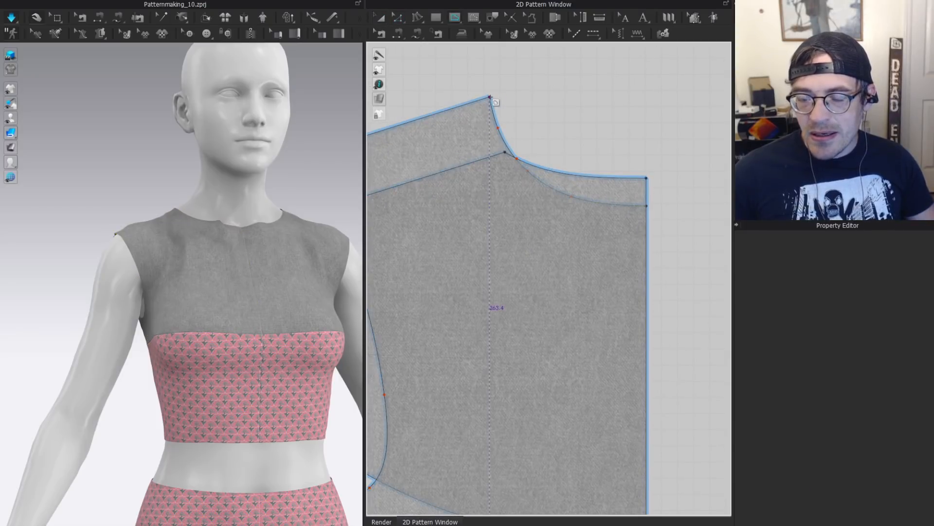
double_click(490, 186)
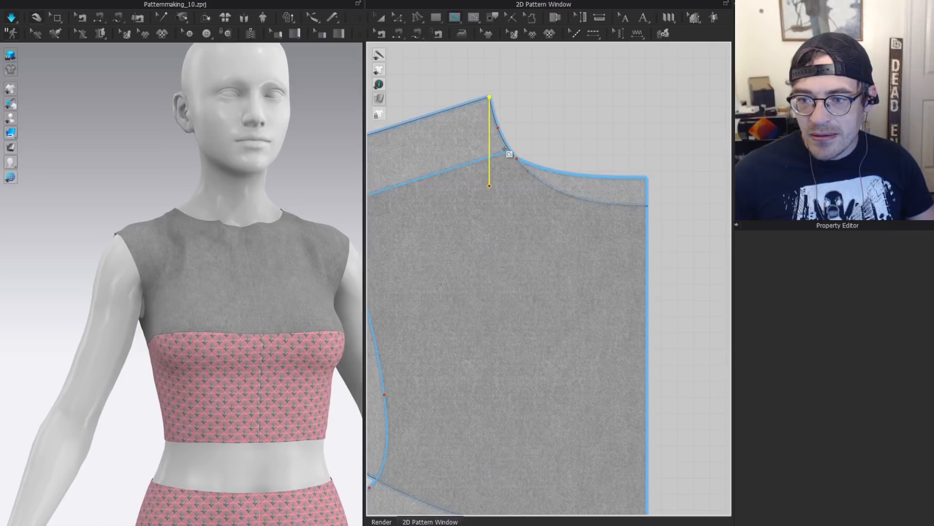
click(505, 150)
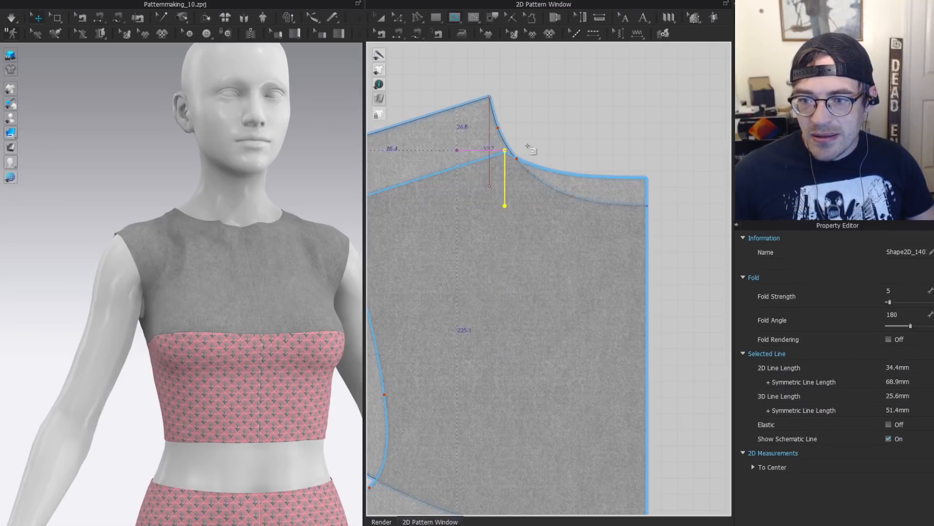
scroll(504, 208, down, 4)
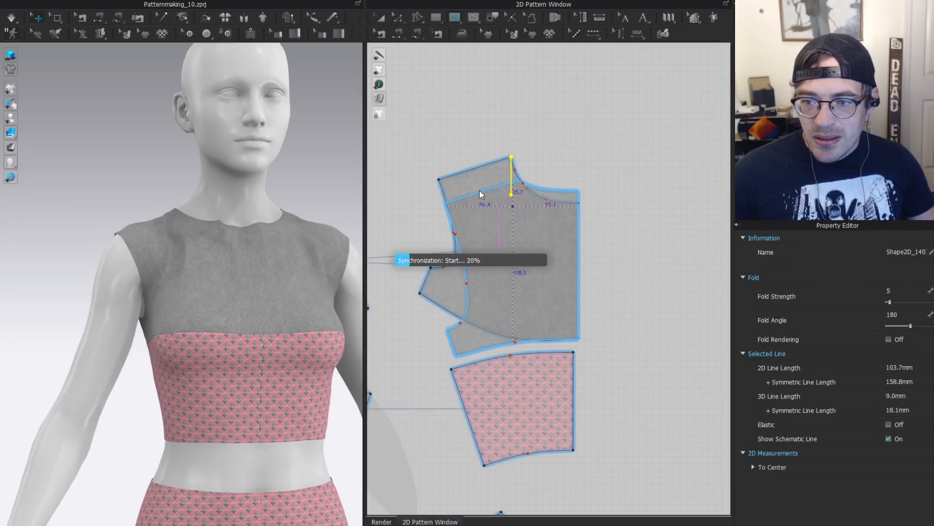
Move the upper front bodice piece back beside its mirrored half at the centre front.
key(a)
scroll(498, 178, down, 4)
middle_drag(571, 208, 690, 210)
drag(616, 175, 376, 190)
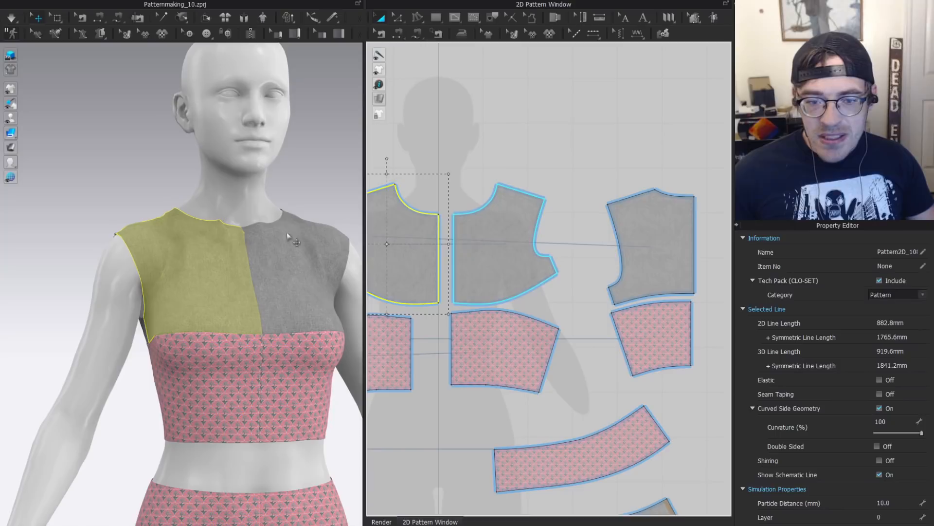
Shift the shoulder line of the upper front bodice piece slightly toward the centre front to narrow the neckline, and simulate.
middle_drag(439, 220, 531, 209)
scroll(470, 180, up, 3)
key(z)
drag(533, 138, 391, 212)
drag(473, 184, 484, 185)
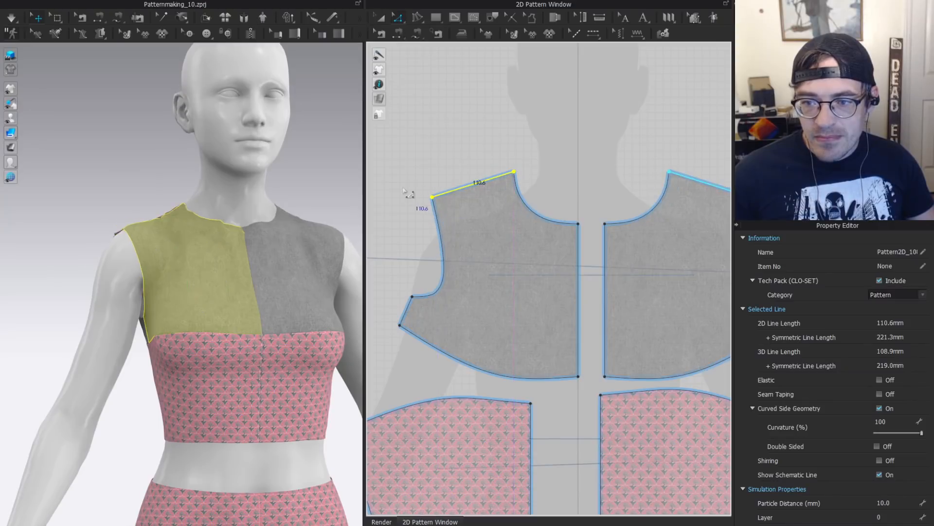
scroll(174, 218, up, 3)
key(space)
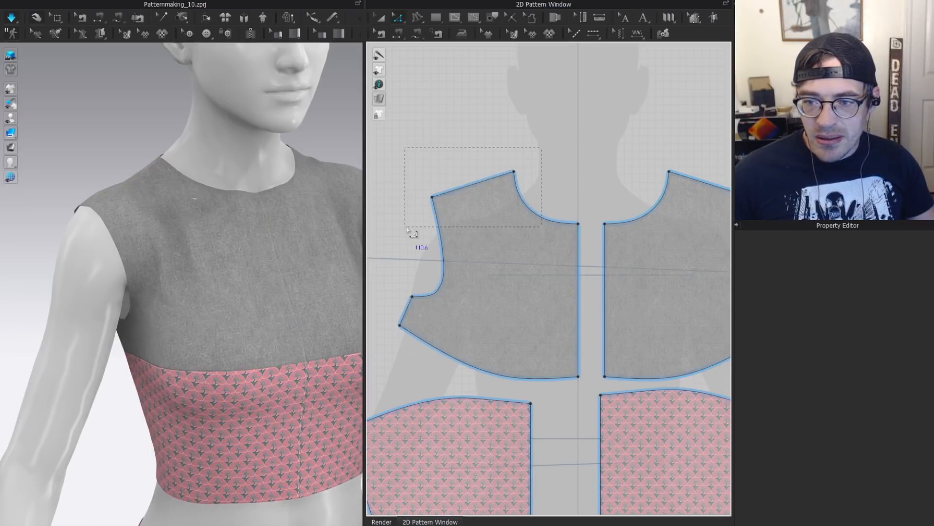
Examine how the adjusted shoulder line affects the neckline on the front and back of the simulated bodice.
scroll(458, 189, up, 2)
drag(467, 192, 469, 194)
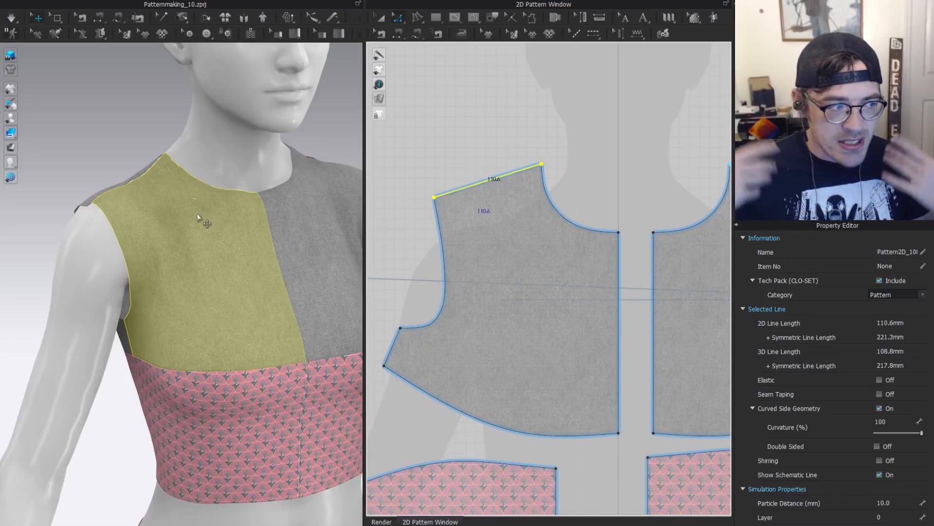
key(Escape)
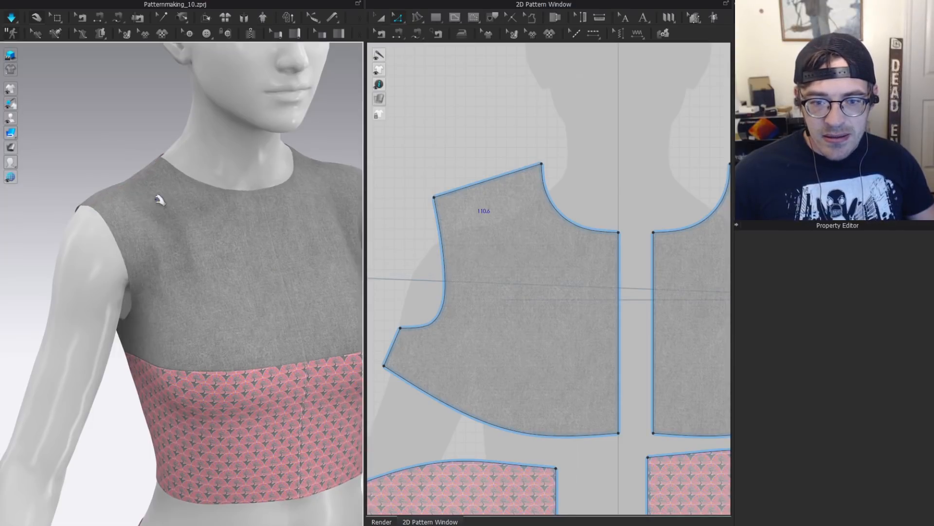
click(137, 237)
right_drag(117, 238, 241, 207)
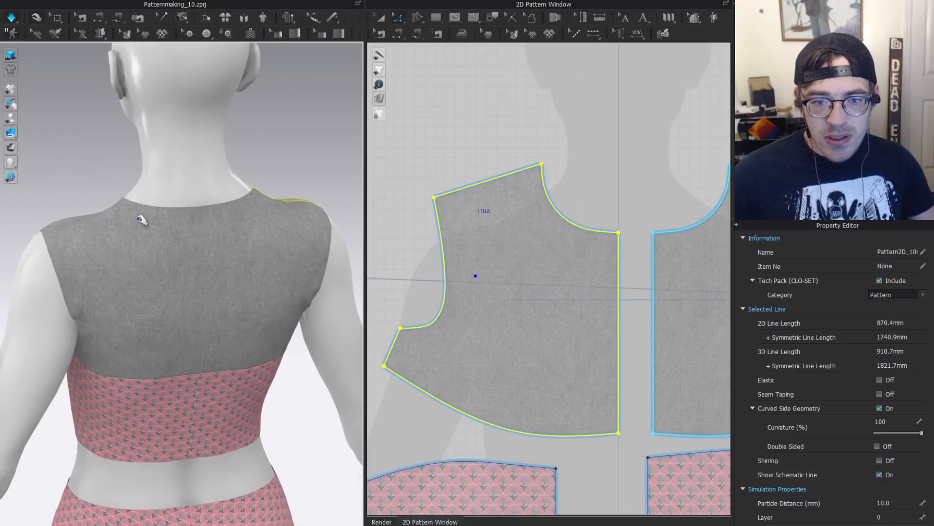
click(133, 213)
right_drag(133, 212, 180, 212)
click(190, 214)
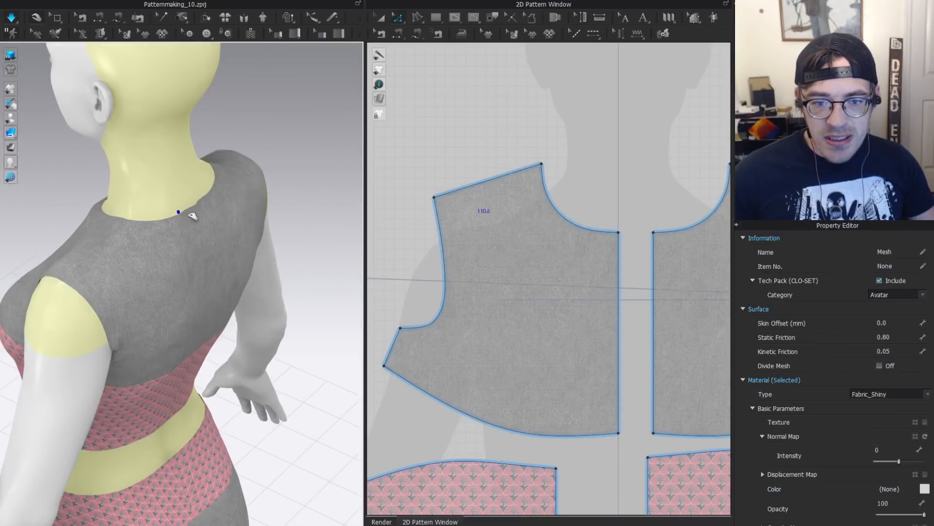
click(159, 228)
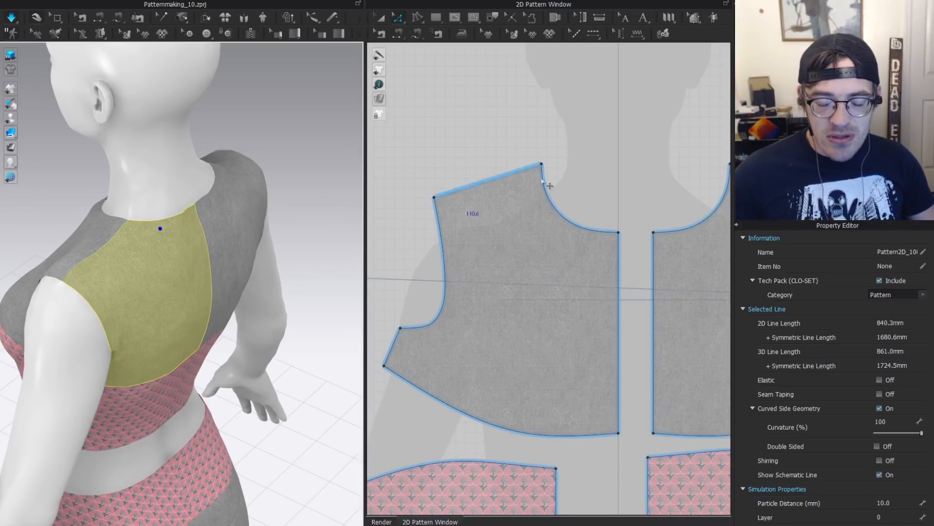
Select the front shoulder line again and inspect the front neckline and shoulder fit on the avatar.
scroll(468, 200, down, 4)
scroll(533, 194, up, 1)
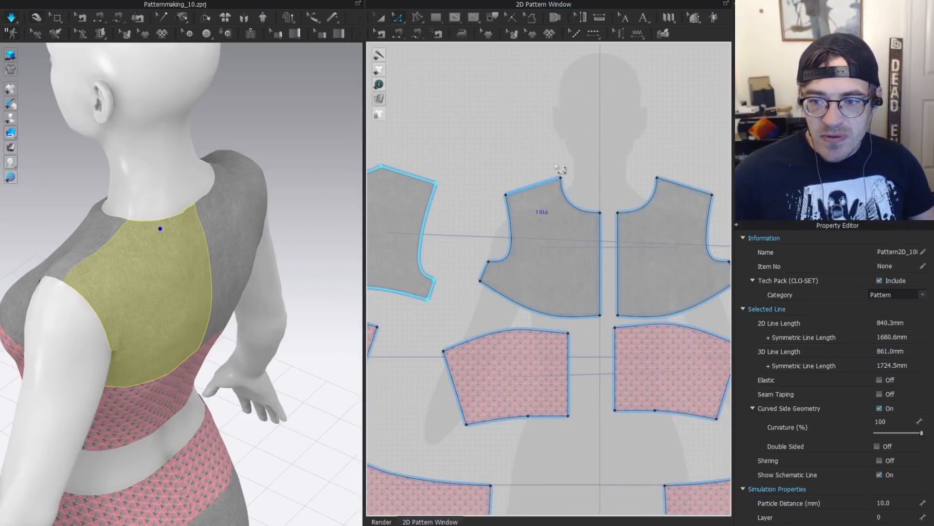
drag(575, 159, 553, 174)
drag(497, 202, 494, 200)
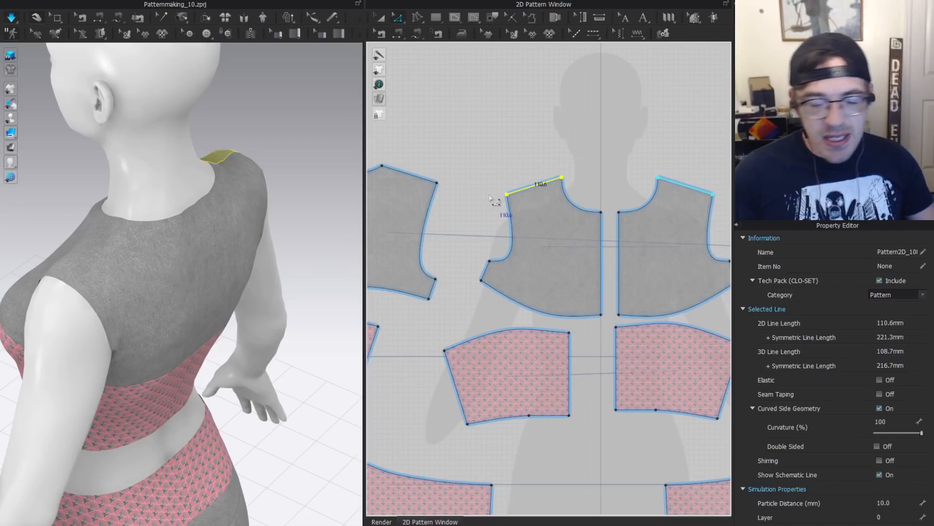
click(152, 281)
right_drag(125, 277, 142, 306)
click(148, 311)
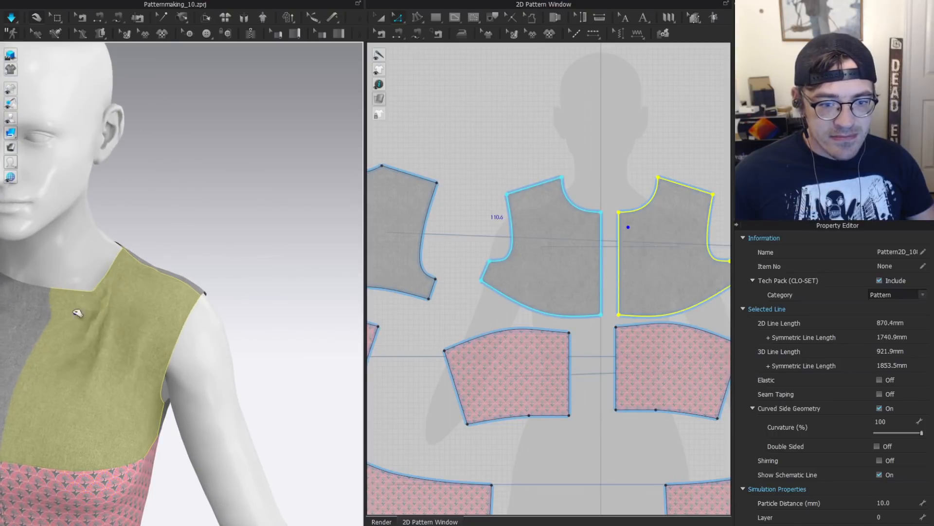
mouse_move(77, 313)
right_down()
mouse_move(100, 254)
mouse_move(69, 305)
right_up()
scroll(130, 328, down, 4)
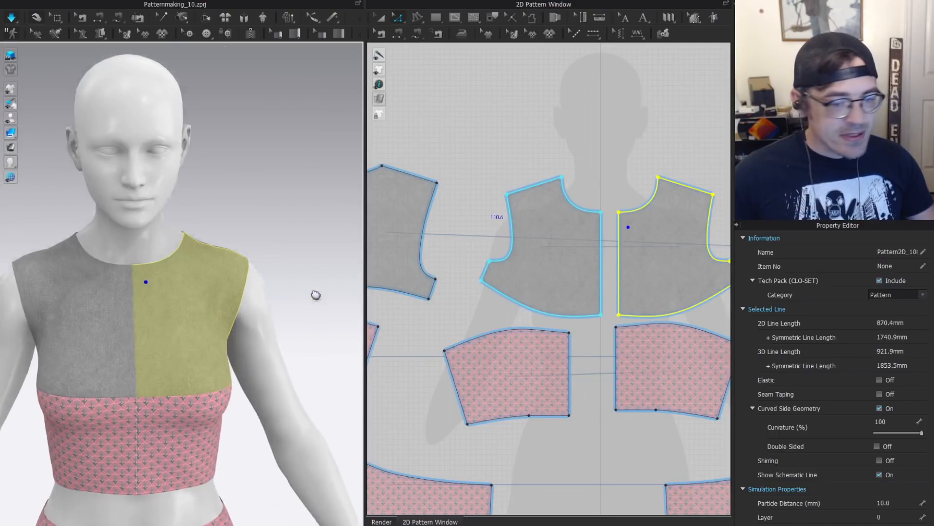
right_drag(315, 294, 301, 292)
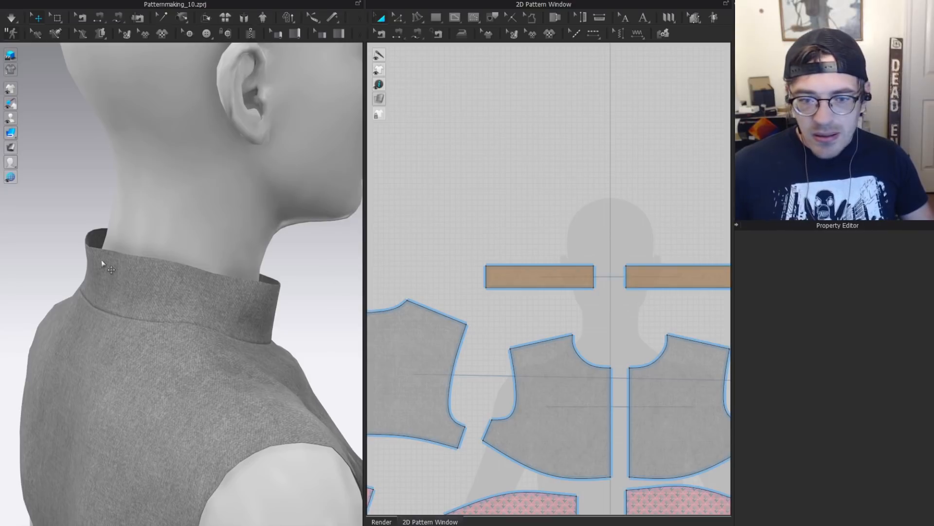
Try moving the upper centre-back corner of the right collar piece about 14 mm inward along the top edge.
mouse_move(101, 263)
right_down()
mouse_move(144, 287)
mouse_move(65, 242)
mouse_move(86, 265)
right_up()
click(566, 286)
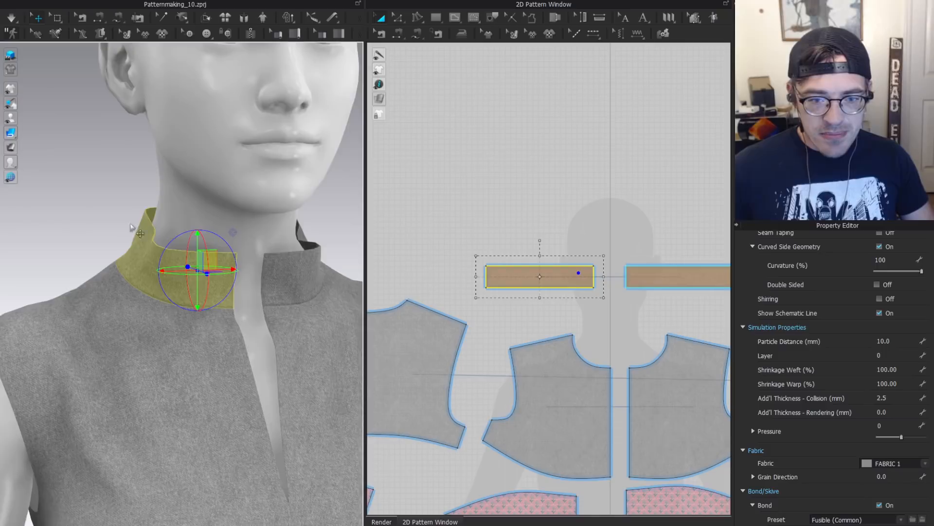
right_drag(140, 233, 98, 271)
scroll(489, 241, up, 3)
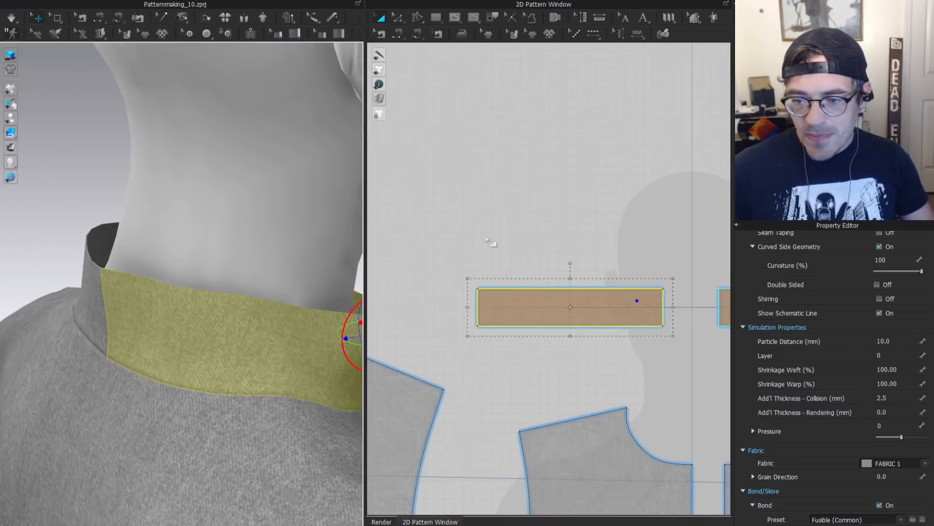
scroll(545, 219, up, 5)
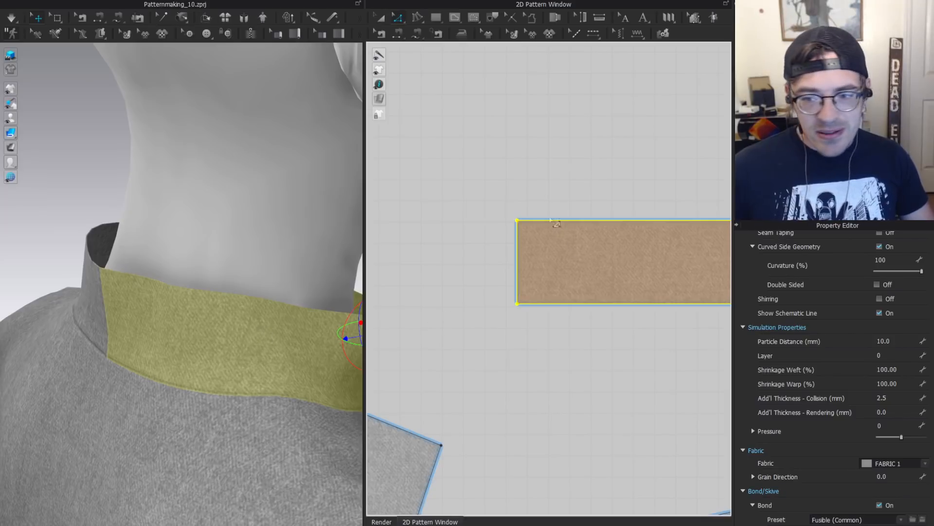
drag(546, 184, 554, 226)
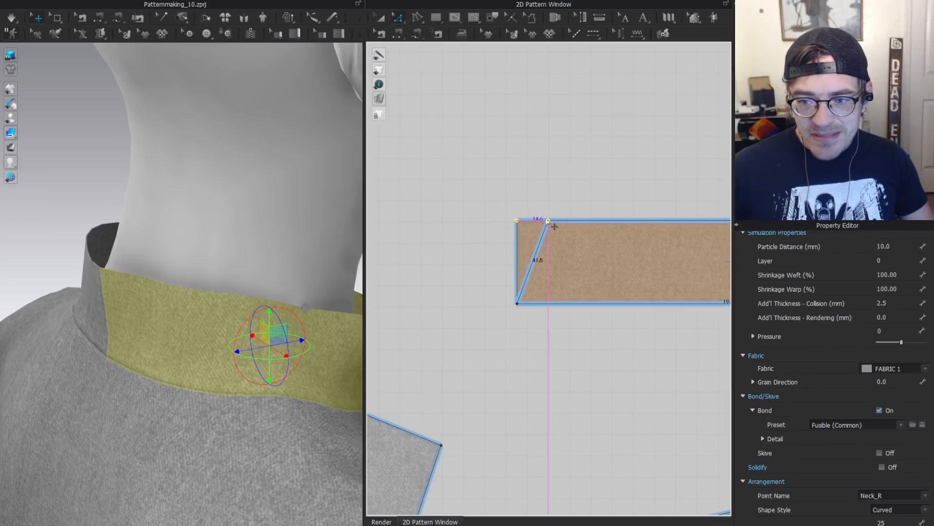
Simulate the slanted collar end, inspect how it sits at the nape, and undo the corner move.
right_drag(195, 292, 151, 292)
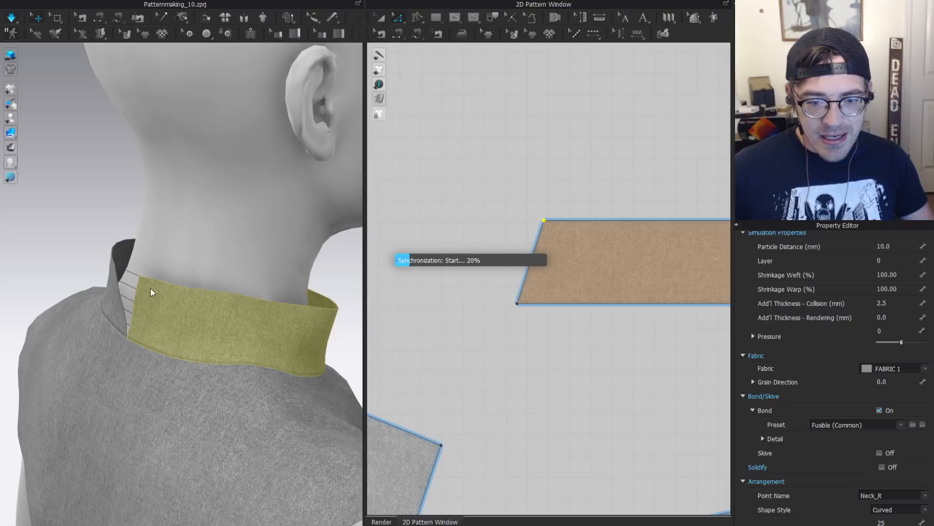
scroll(279, 340, down, 3)
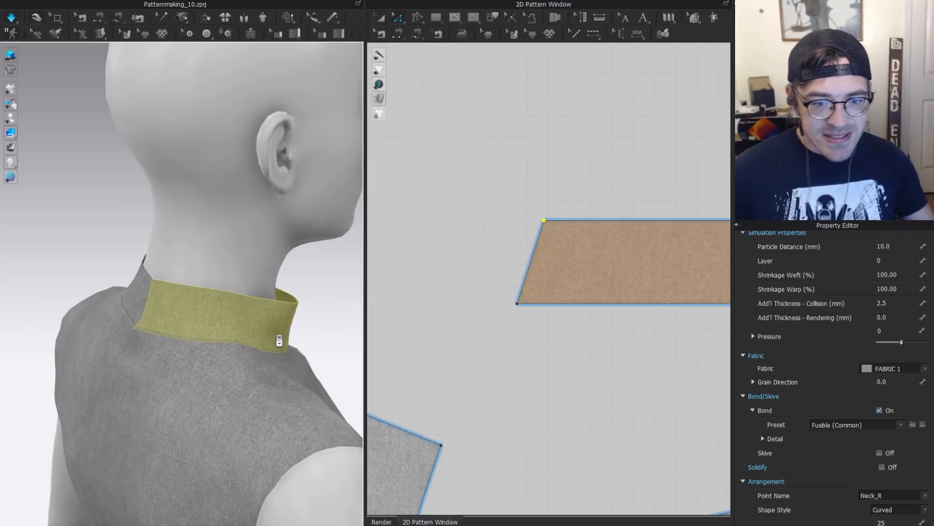
right_drag(174, 319, 141, 320)
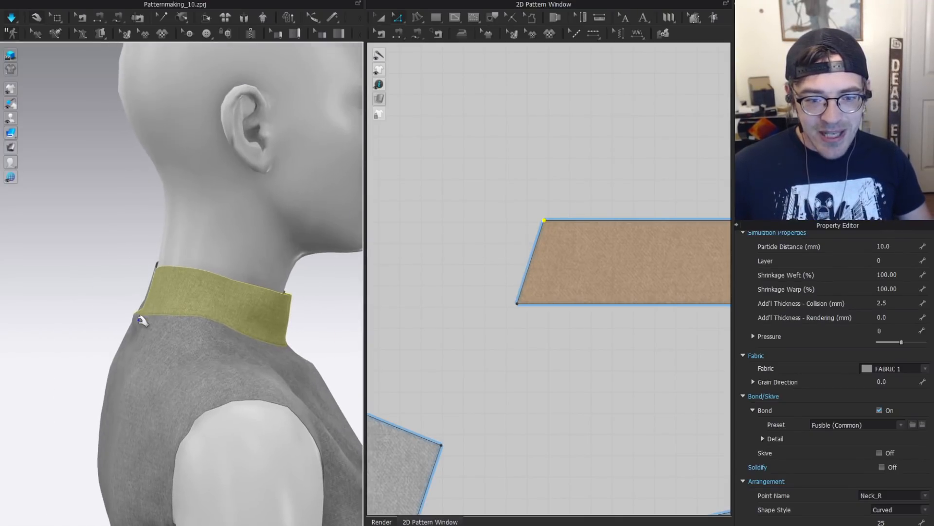
click(135, 326)
click(165, 292)
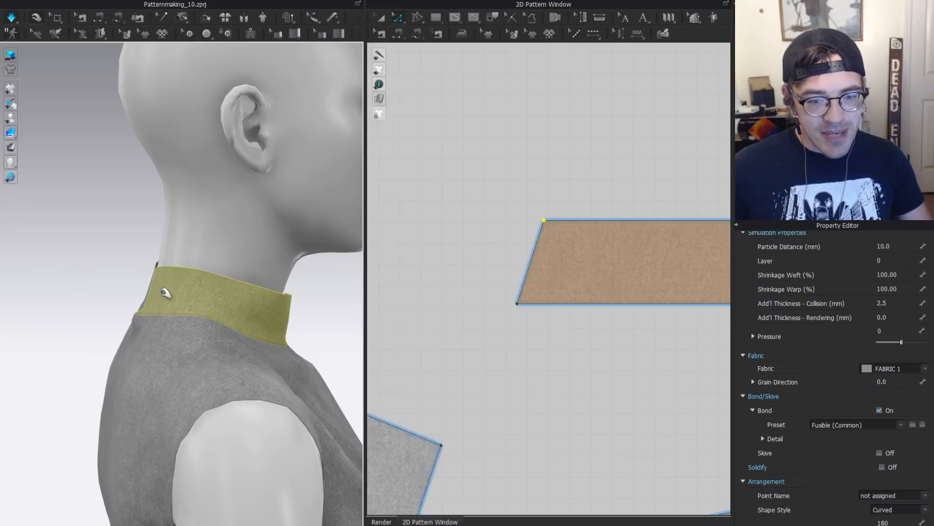
key(ctrl+z)
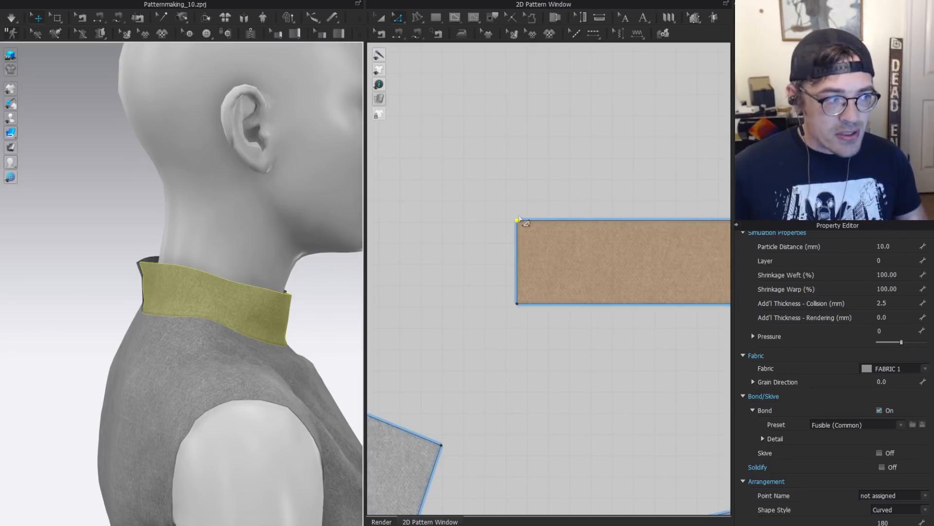
Start Fullness on the collar's back section, defining the fullness line on the upper edge and the slash line on the lower edge.
scroll(565, 183, down, 2)
key(a)
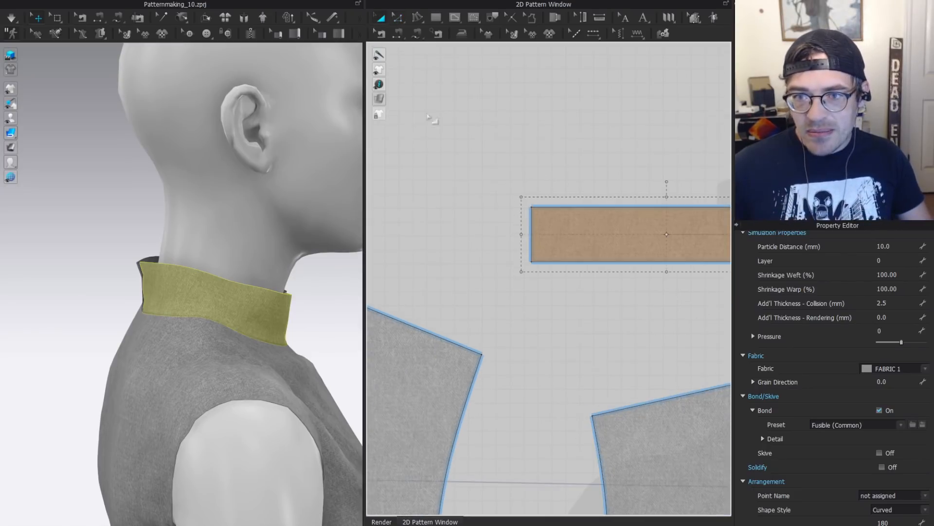
middle_drag(615, 156, 527, 174)
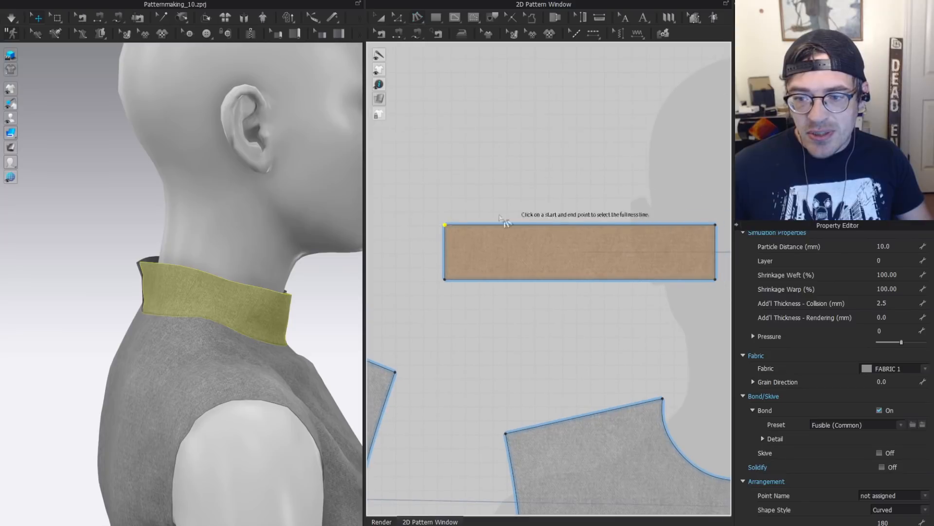
click(445, 225)
click(535, 225)
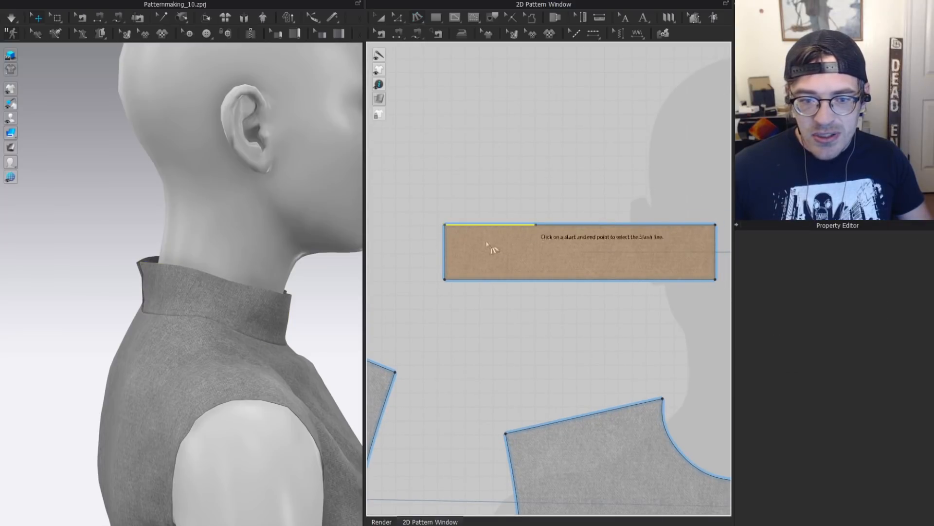
right_drag(248, 275, 144, 295)
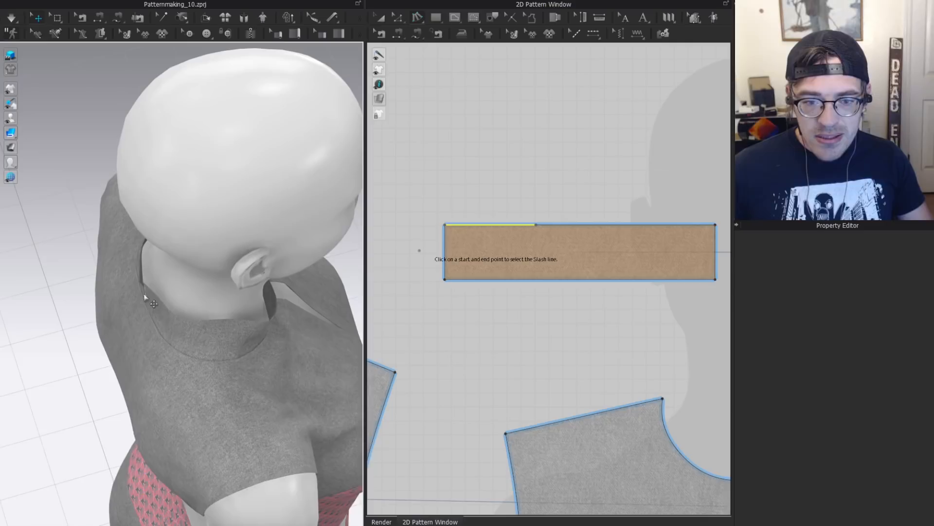
click(443, 280)
click(542, 279)
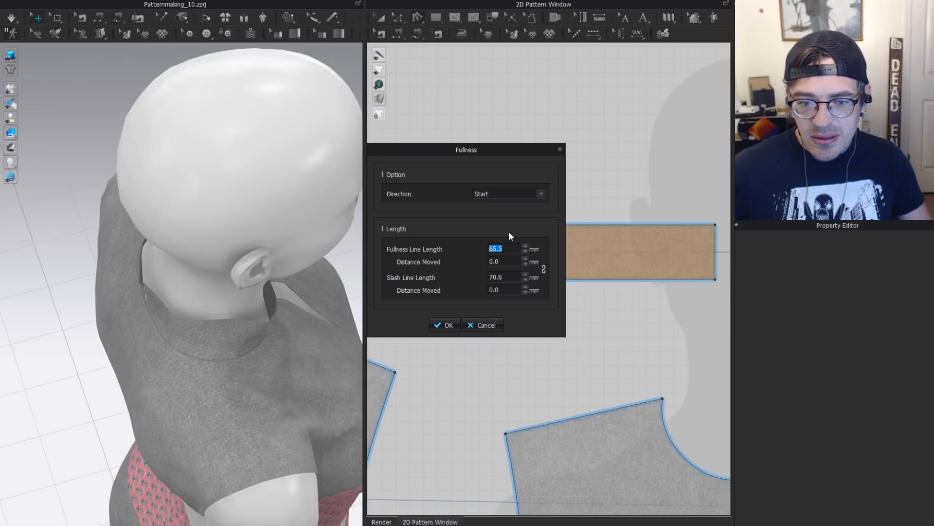
Shorten the back section's fullness line to 55.5 mm, a distance moved of -10.0 mm, with the direction at Start, and apply.
drag(511, 151, 531, 291)
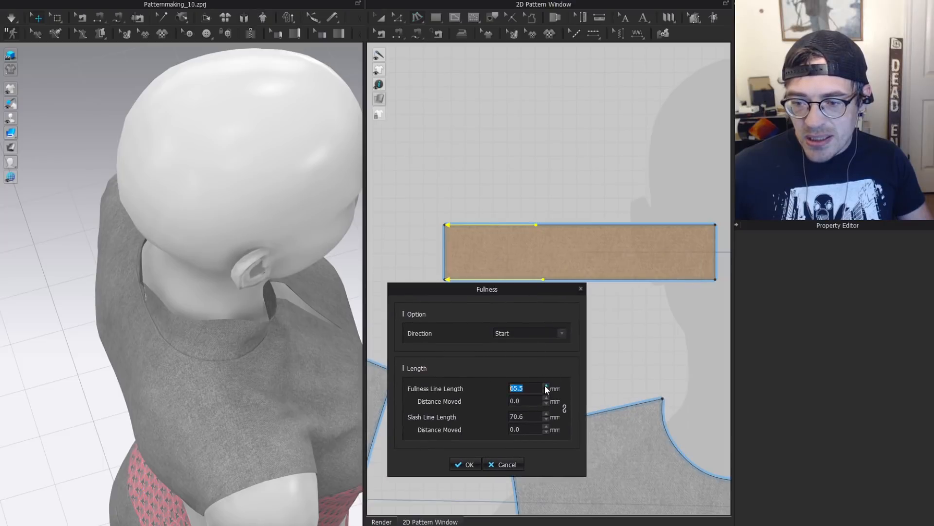
scroll(546, 385, down, 10)
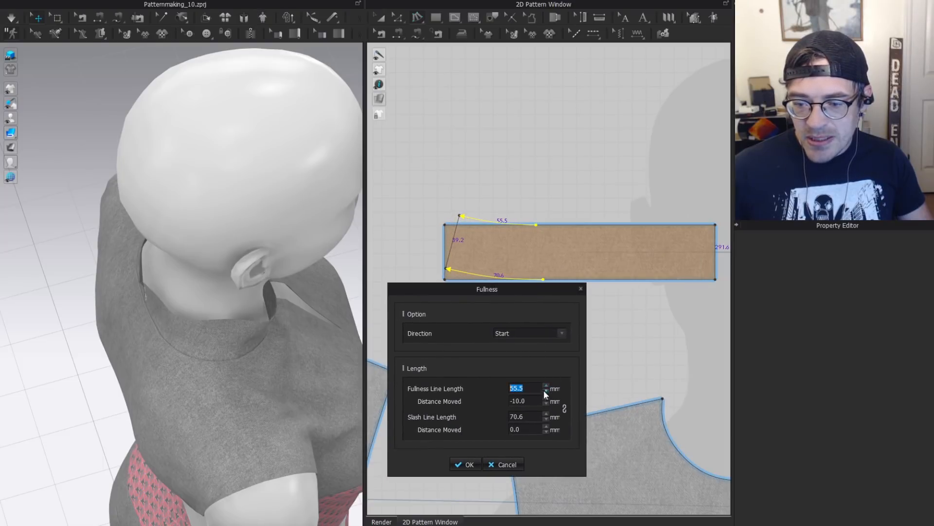
click(466, 464)
Simulate the reshaped collar and inspect how it fits around the back and side of the neck.
right_drag(146, 327, 226, 264)
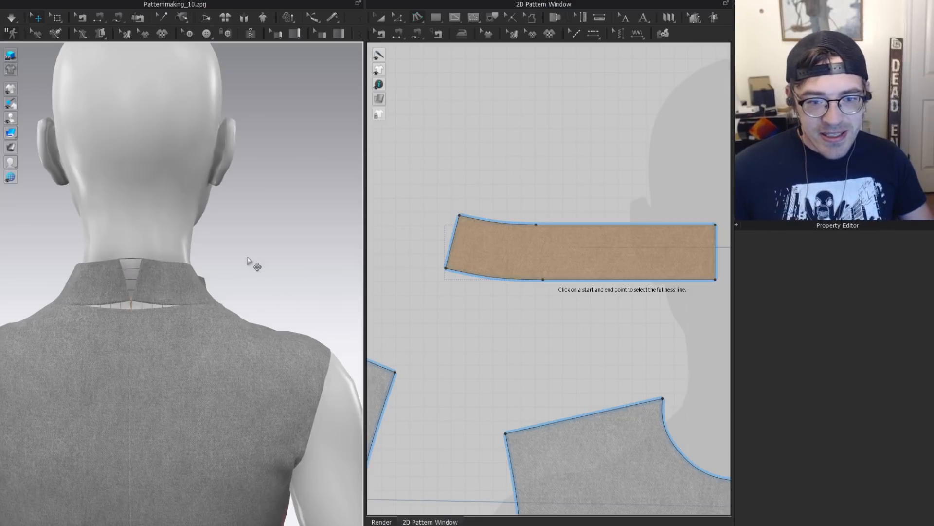
key(space)
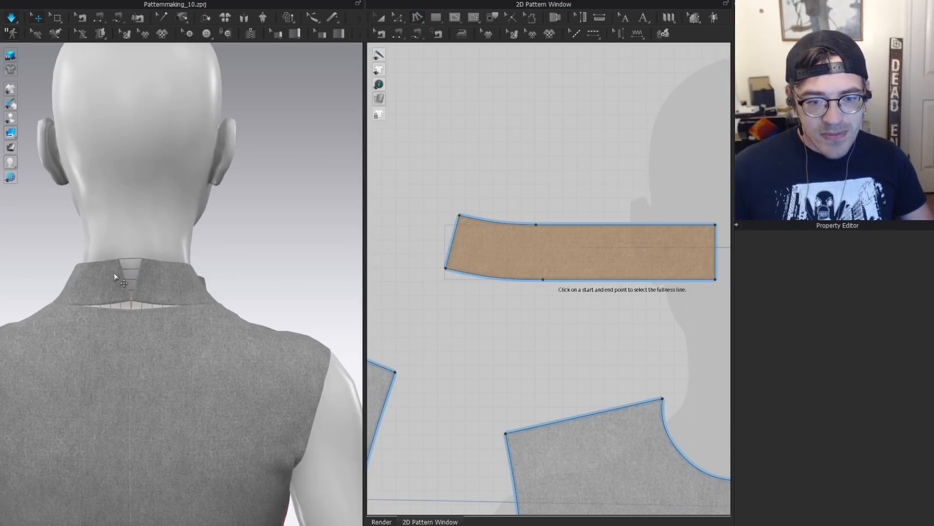
click(165, 291)
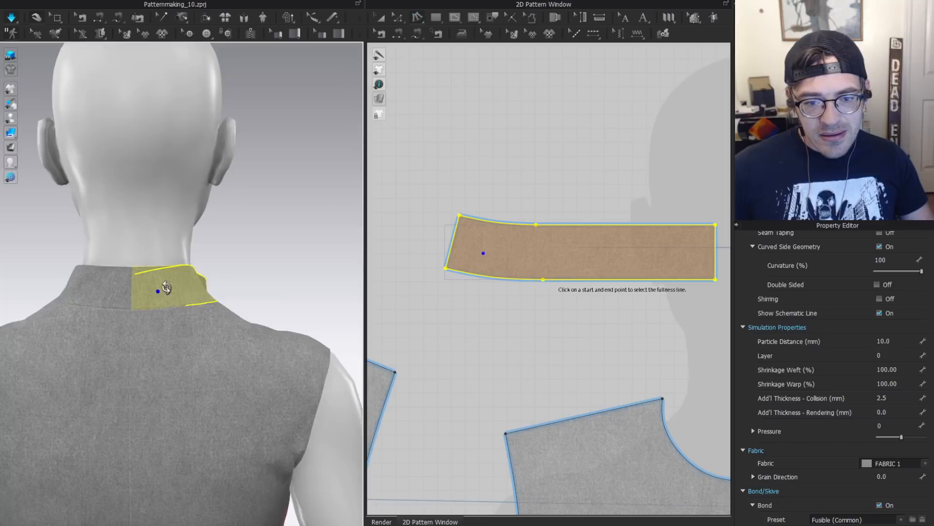
right_drag(158, 292, 112, 273)
right_drag(276, 296, 302, 278)
scroll(553, 240, down, 3)
Define a fullness line on the upper edge and a slash line on the lower edge of the collar's front section.
right_drag(554, 240, 483, 197)
click(475, 188)
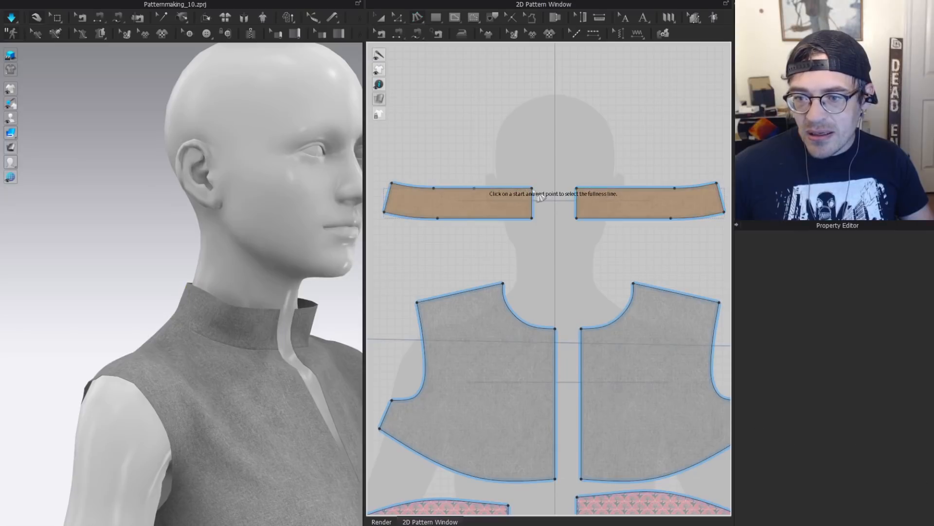
click(532, 189)
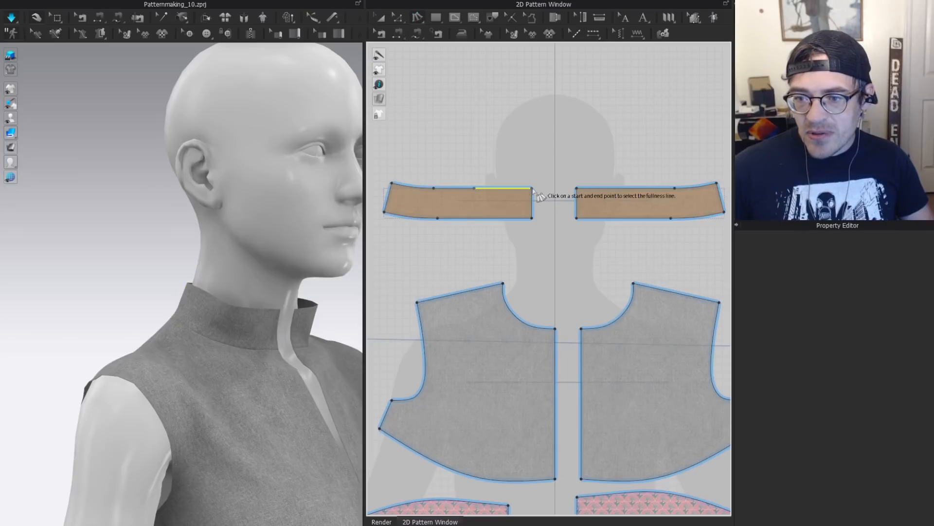
click(493, 218)
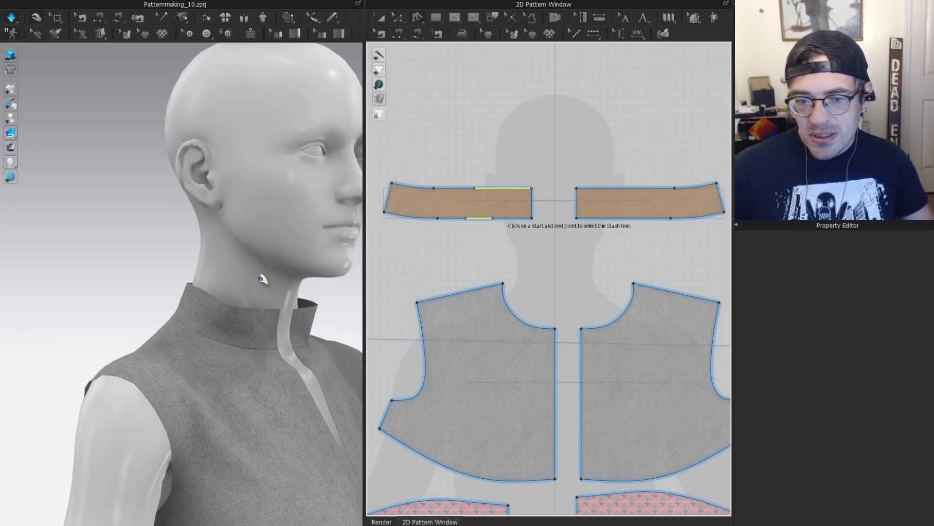
click(532, 218)
click(536, 219)
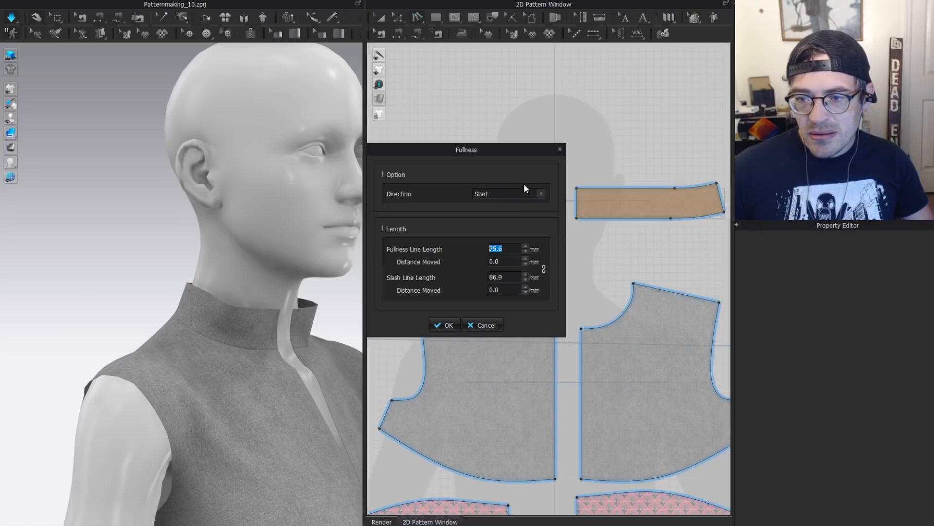
Set the fullness direction to End, shorten the front section's fullness line to 65.6 mm, and apply.
click(525, 203)
drag(505, 149, 279, 182)
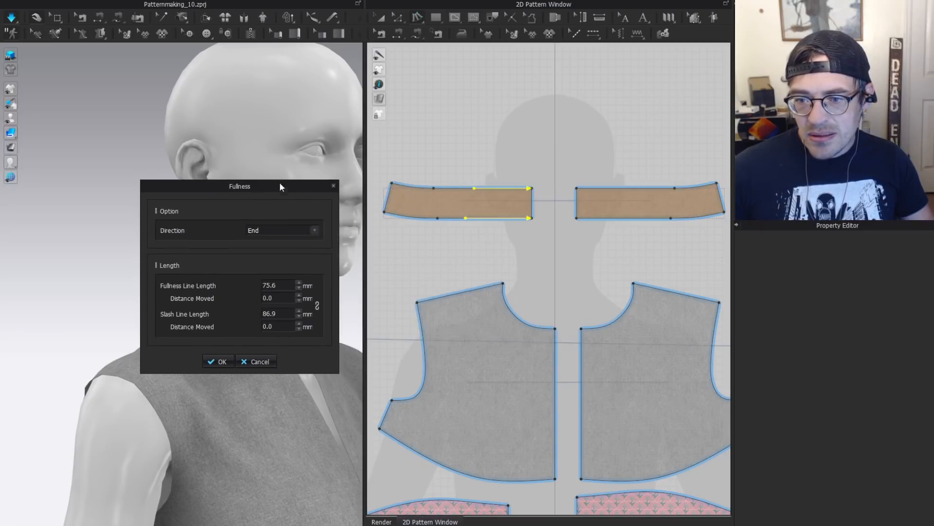
click(299, 284)
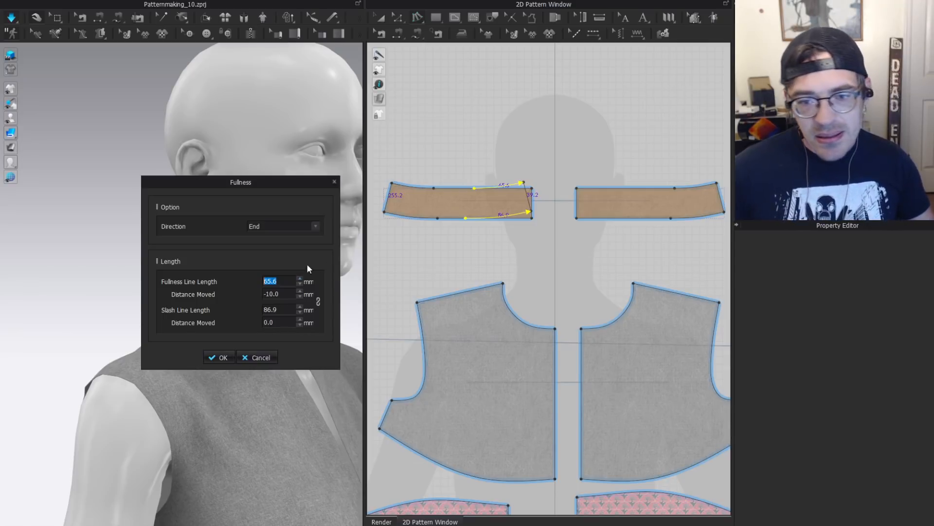
key(Return)
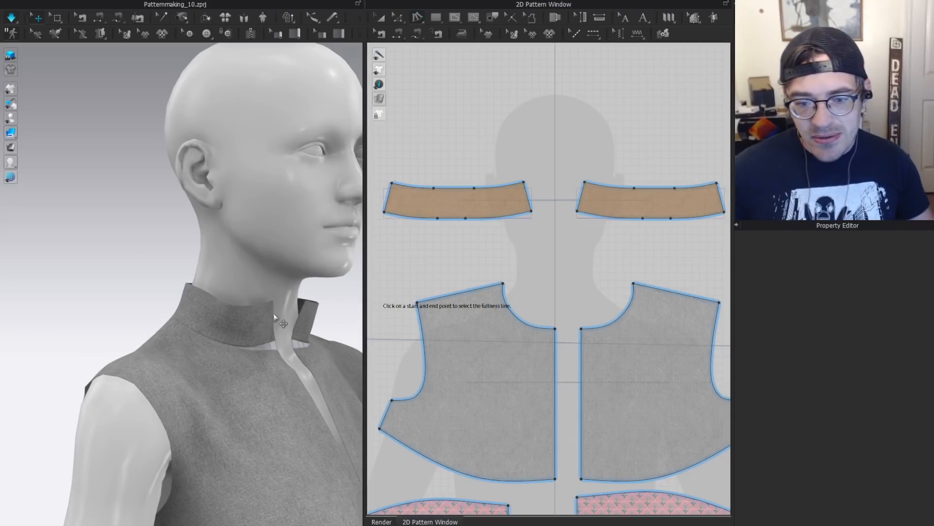
Simulate the collar with its curved front ends and inspect the front neck fit and neckline seam up close.
key(space)
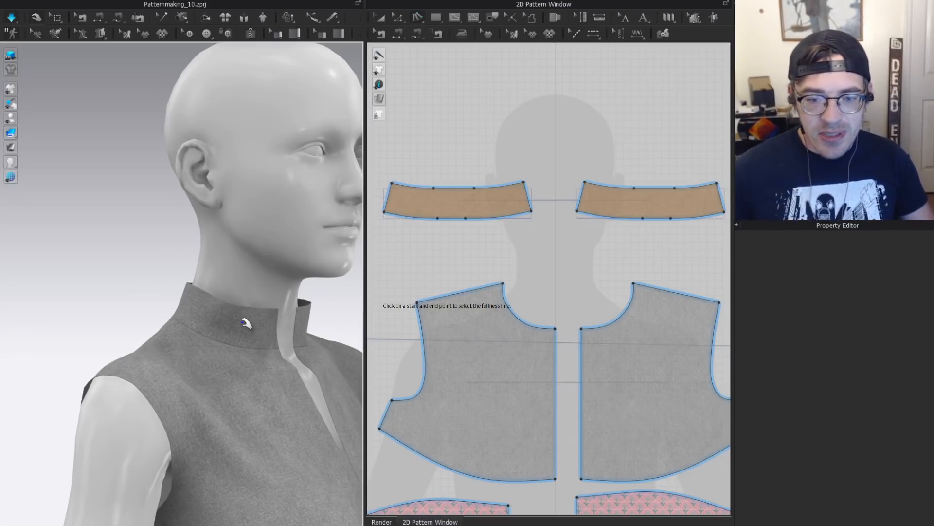
scroll(250, 313, up, 2)
key(a)
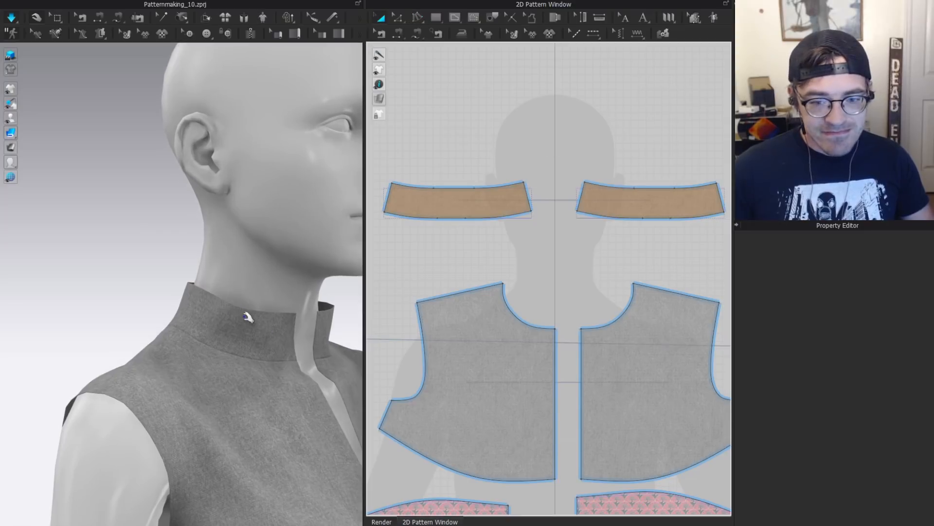
right_drag(247, 317, 270, 334)
middle_drag(270, 334, 244, 274)
scroll(237, 283, up, 2)
right_drag(237, 283, 171, 260)
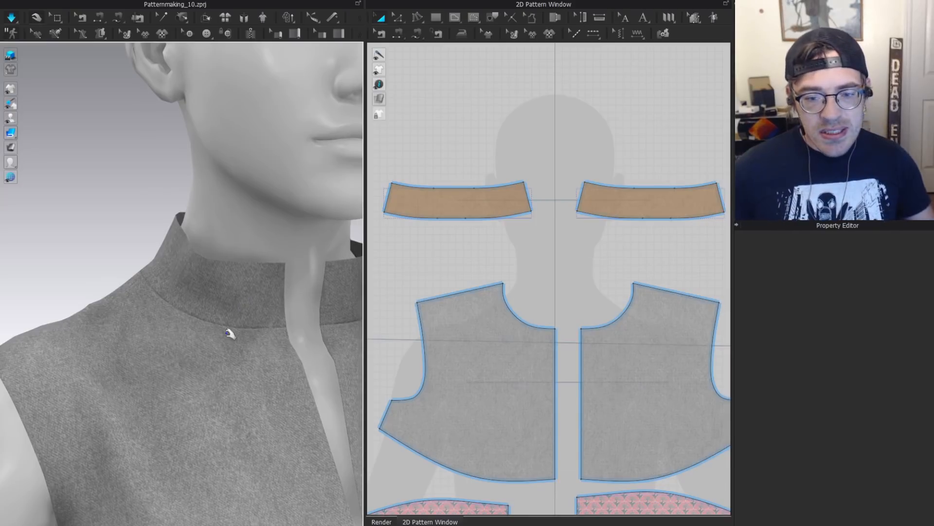
click(262, 318)
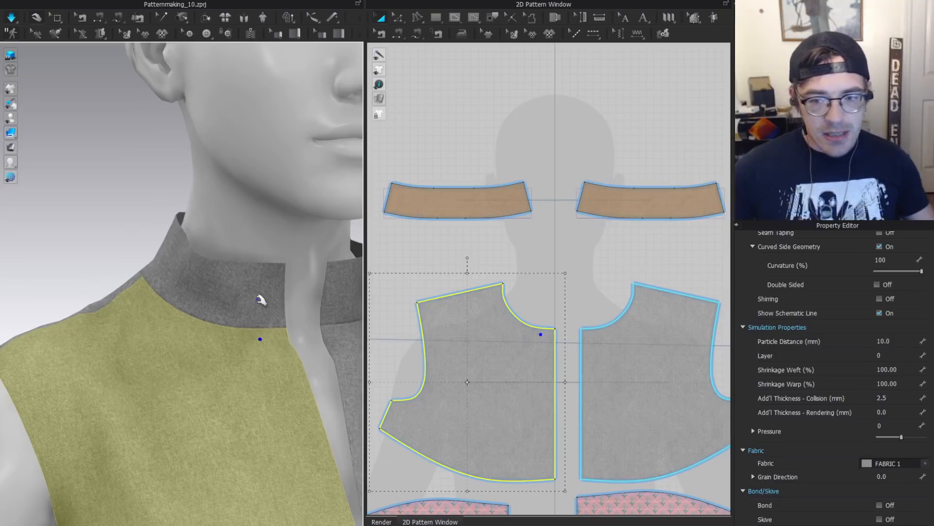
Apply Fullness to the collar's front section with direction End and a fullness line length of 86.6 mm.
click(397, 17)
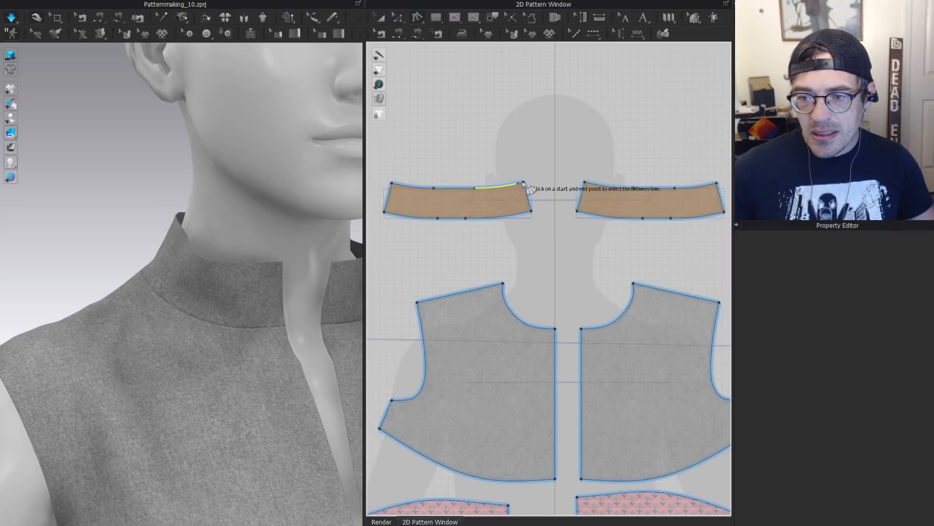
click(467, 218)
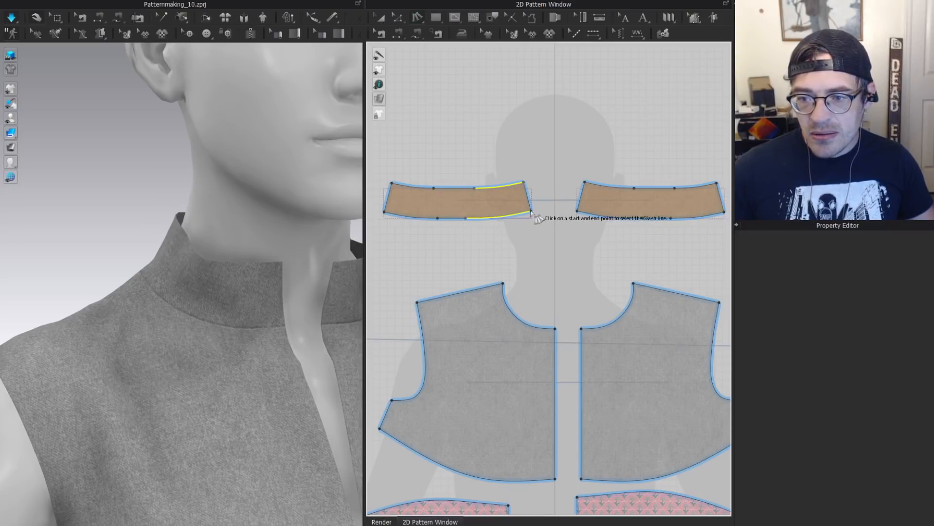
click(514, 194)
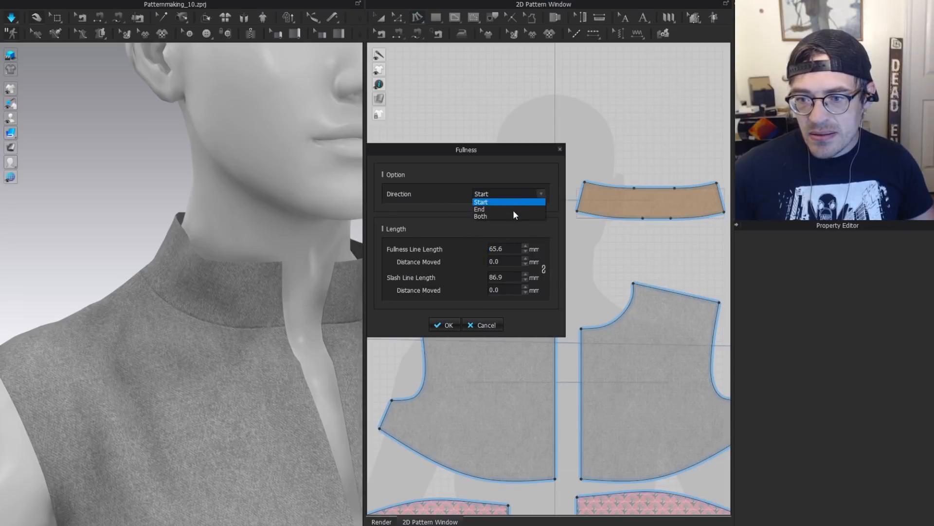
click(507, 207)
drag(501, 148, 197, 152)
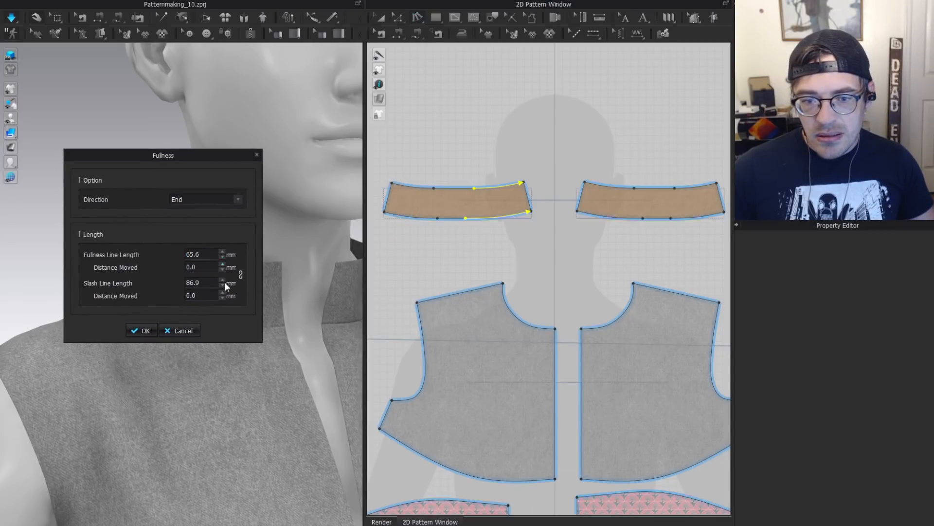
click(222, 252)
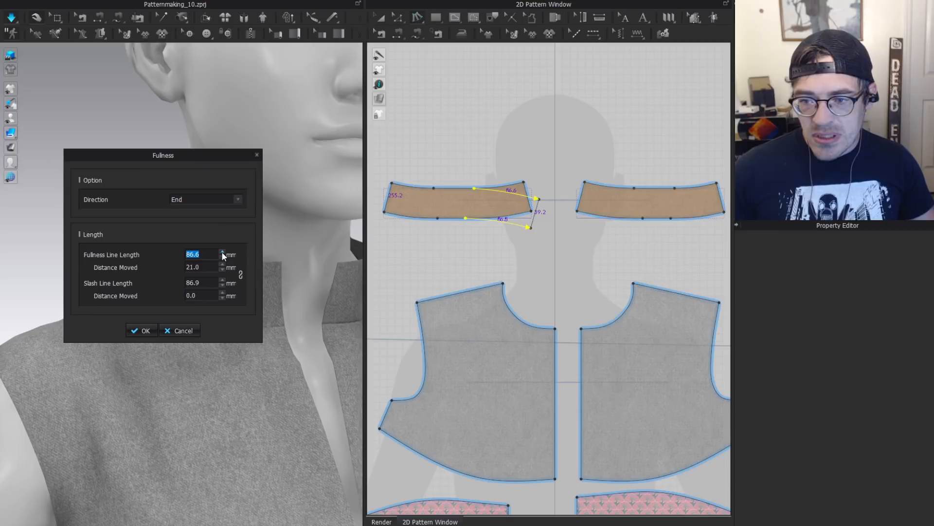
click(141, 331)
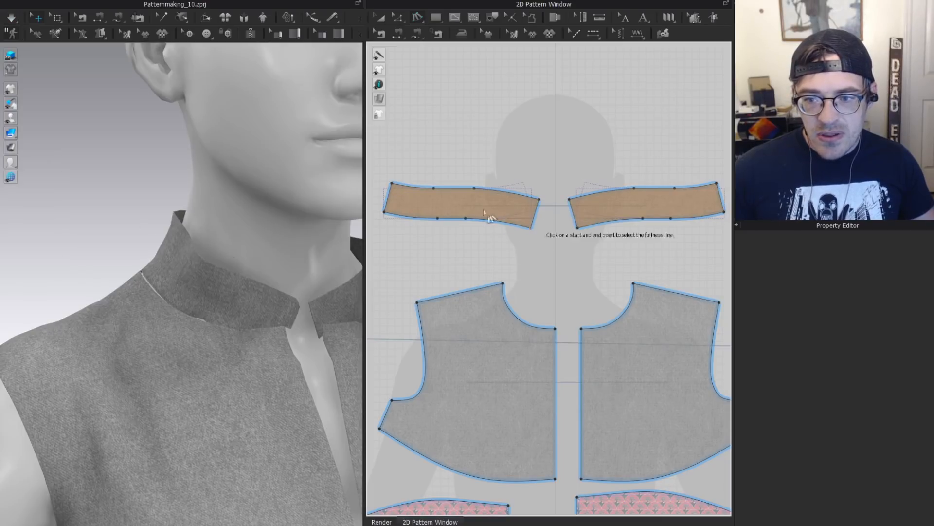
Simulate the reshaped collar and pull both front ends outward to examine how the open collar sits around the neck.
right_drag(194, 279, 170, 259)
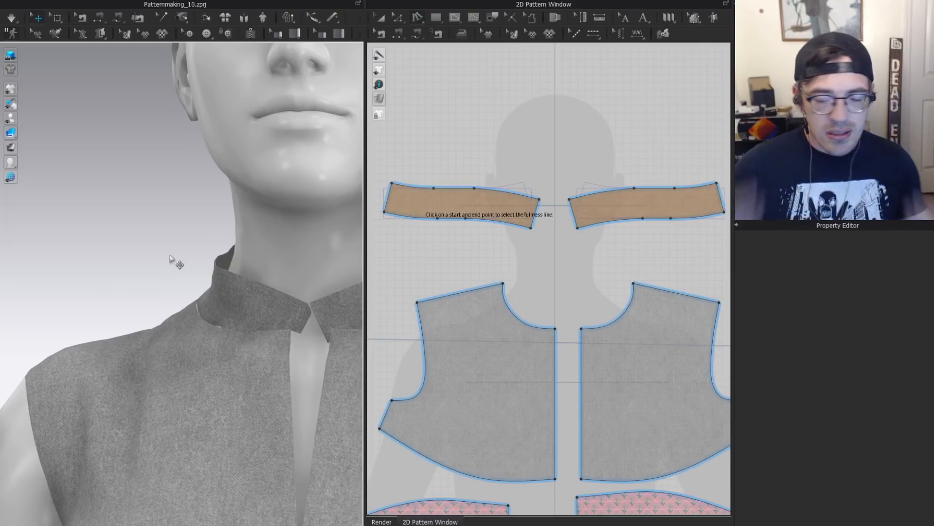
key(space)
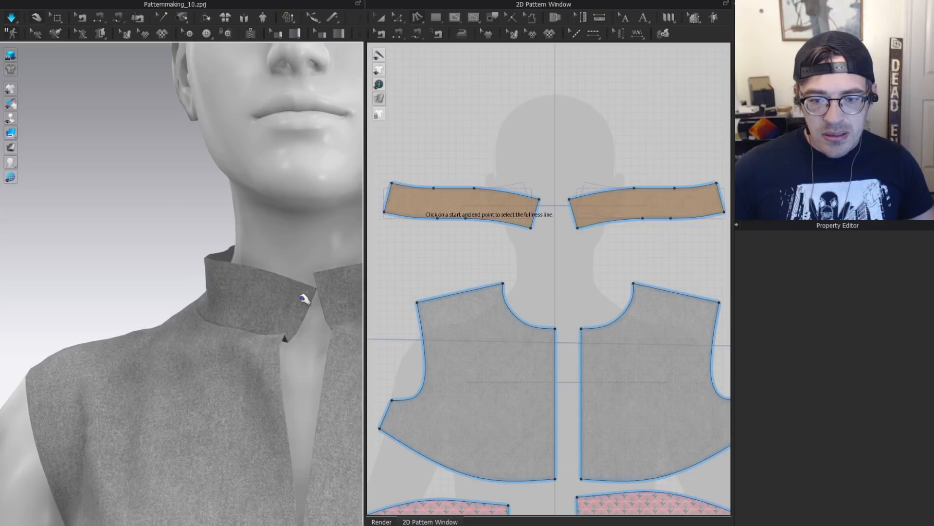
drag(277, 316, 174, 307)
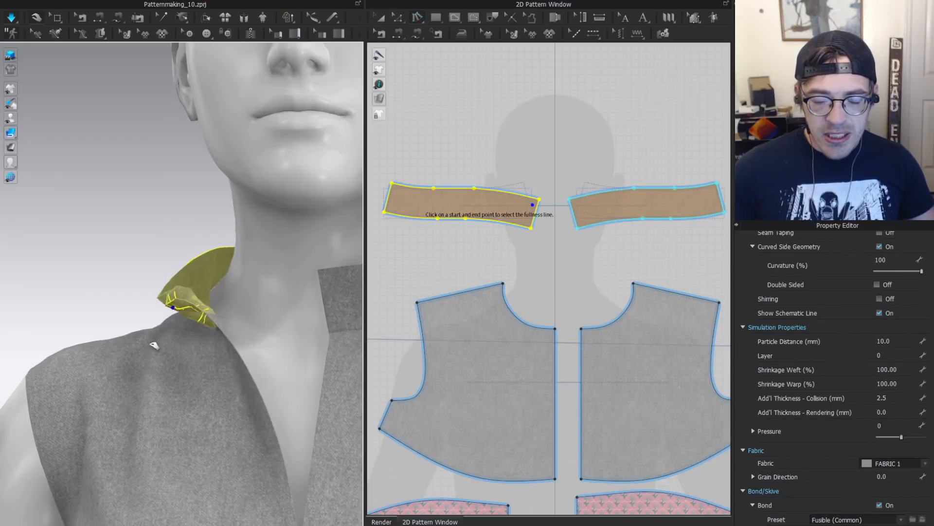
scroll(281, 362, down, 2)
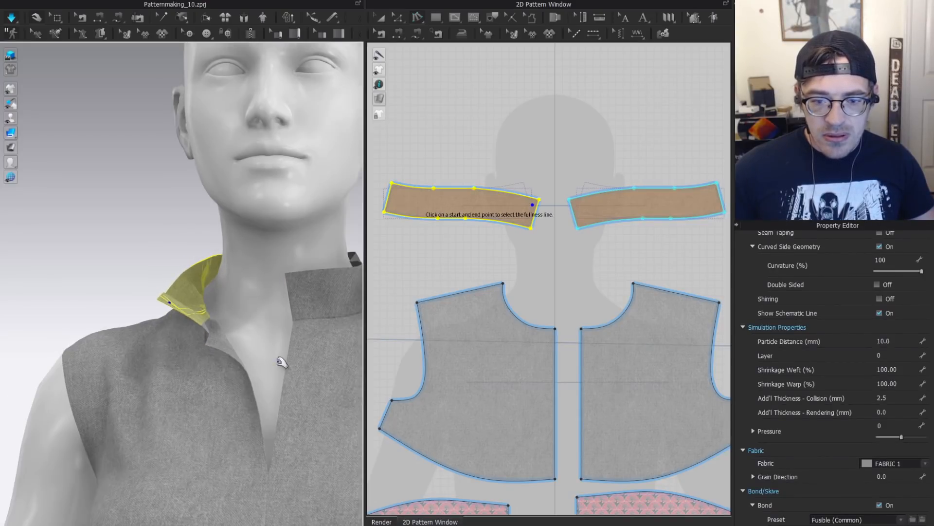
drag(310, 291, 355, 318)
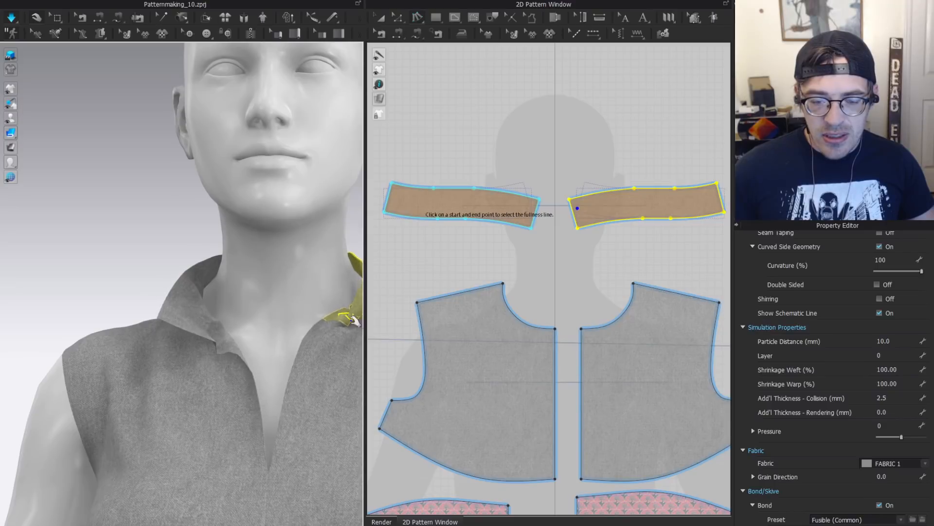
scroll(322, 305, down, 2)
right_drag(343, 330, 385, 328)
drag(286, 280, 318, 263)
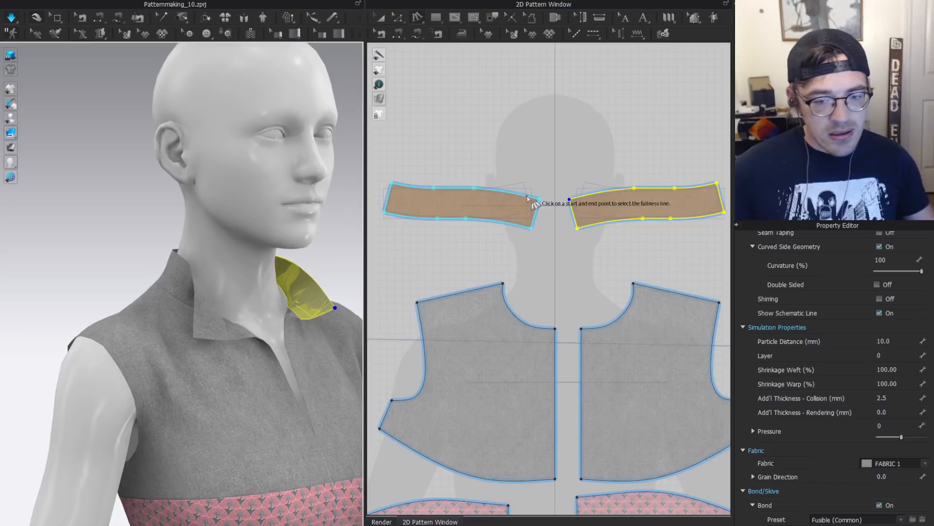
click(419, 187)
right_drag(219, 307, 180, 282)
Select one gathered skirt panel in the 3D view and examine it against its rectangular pattern piece.
click(229, 308)
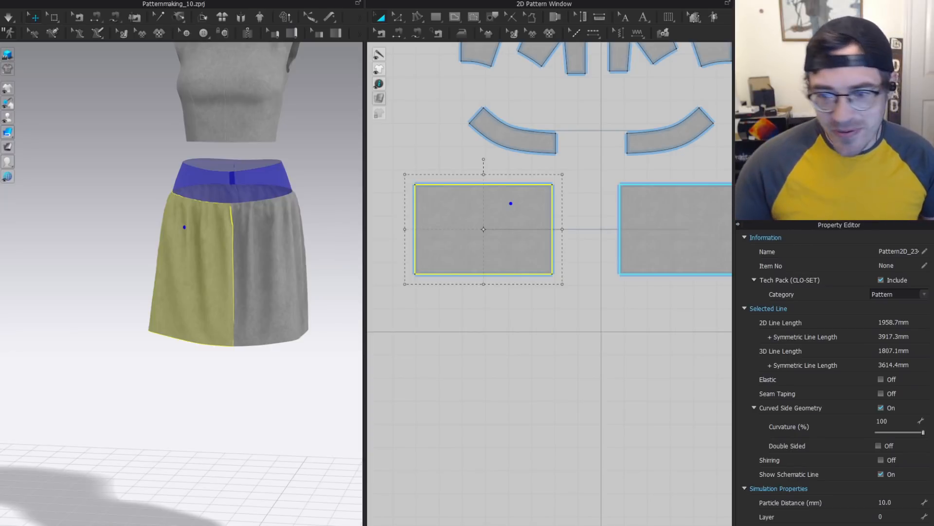
scroll(243, 225, up, 3)
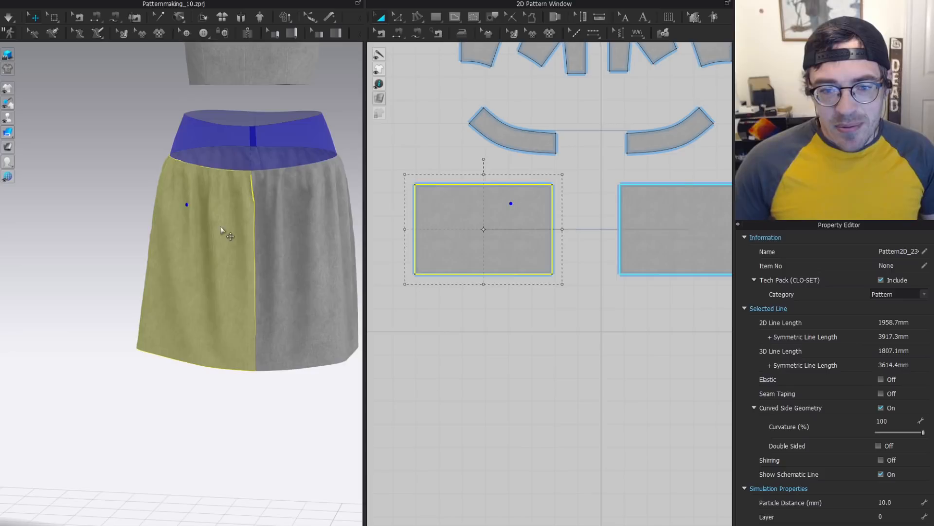
click(579, 247)
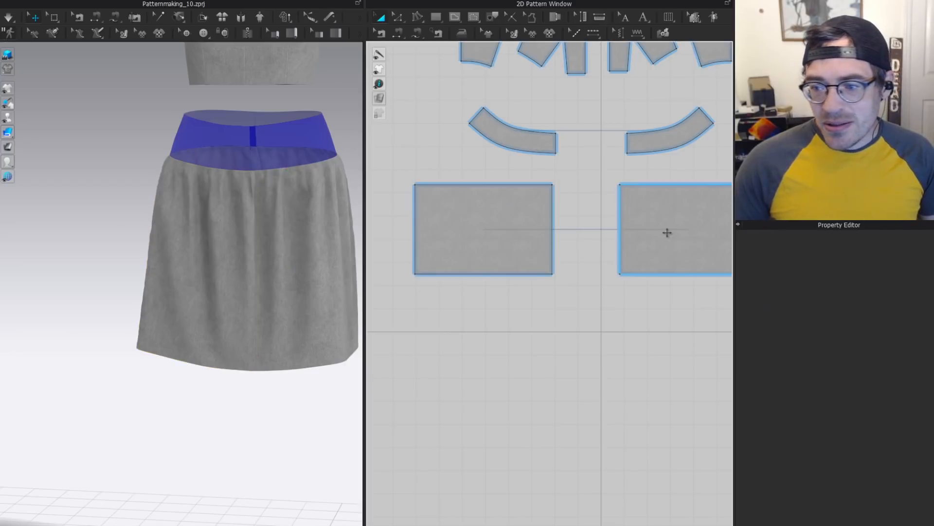
click(667, 232)
click(490, 229)
key(Delete)
key(ctrl+z)
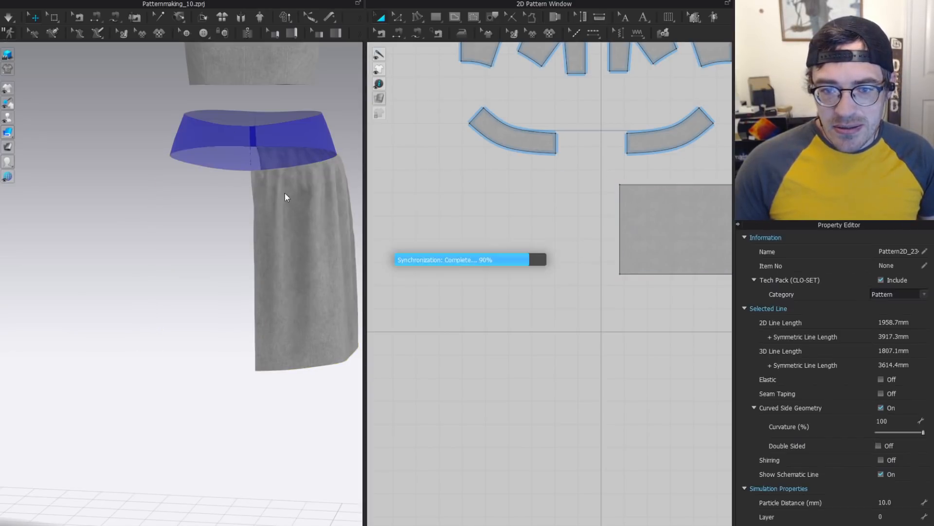
key(Escape)
Select the seam joining the skirt panel's upper edge to the waistband and compare the two sewn edge lengths.
scroll(200, 208, down, 2)
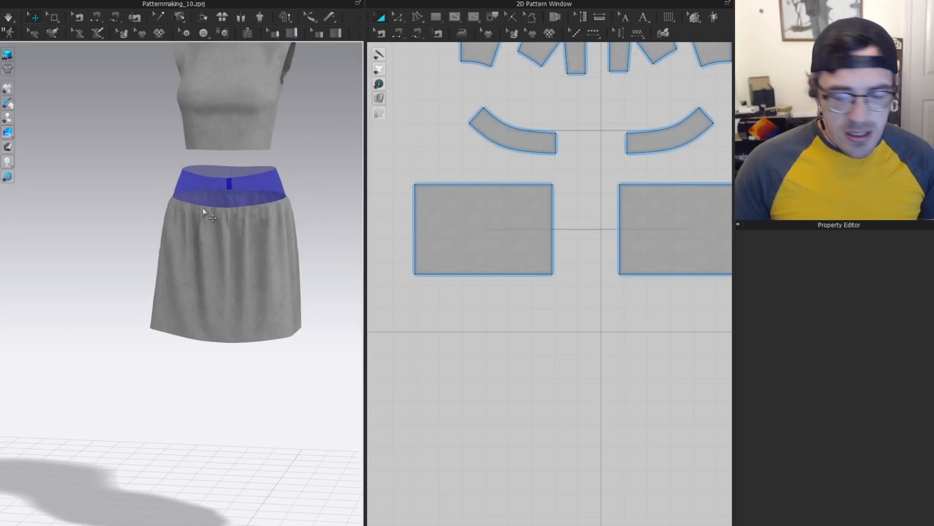
right_drag(203, 209, 235, 197)
scroll(487, 240, up, 2)
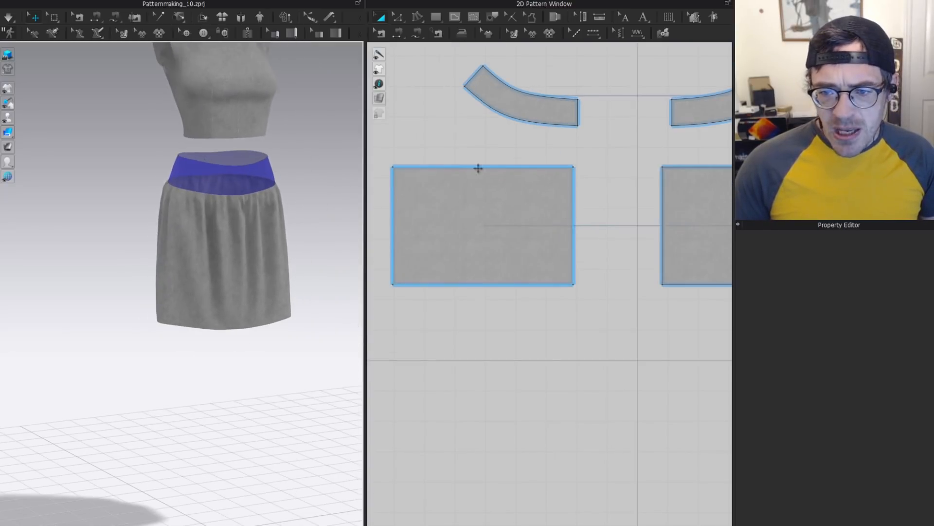
key(b)
click(440, 167)
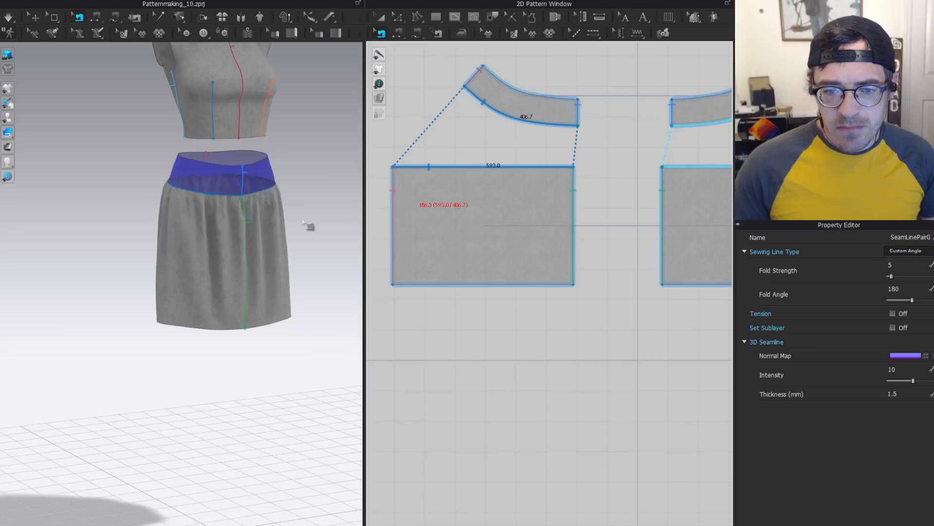
right_drag(199, 208, 240, 193)
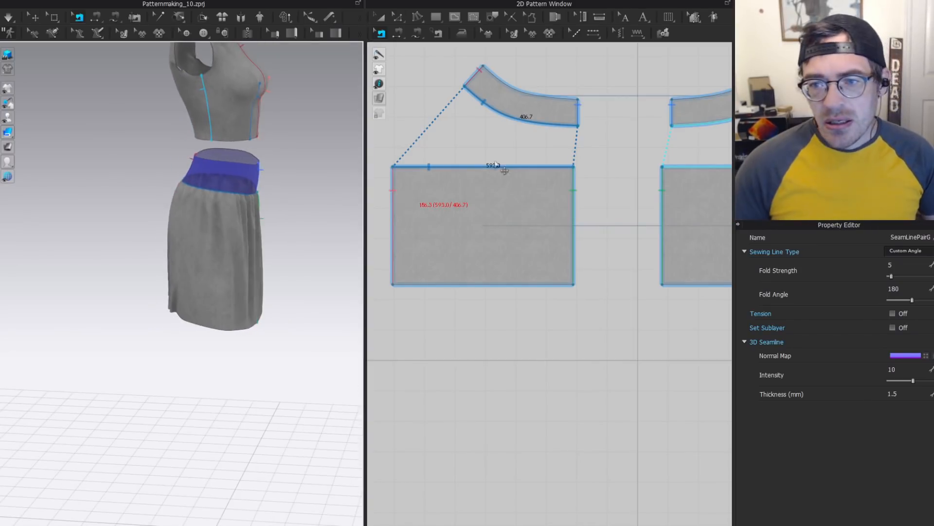
Highlight the skirt panel and examine how the gathers are distributed around its side and back.
key(z)
right_drag(225, 220, 250, 194)
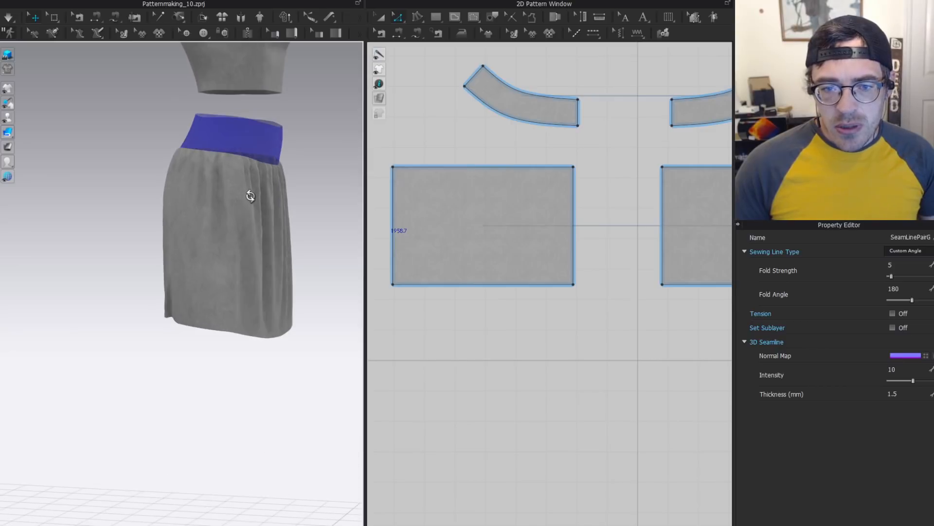
click(176, 192)
click(243, 202)
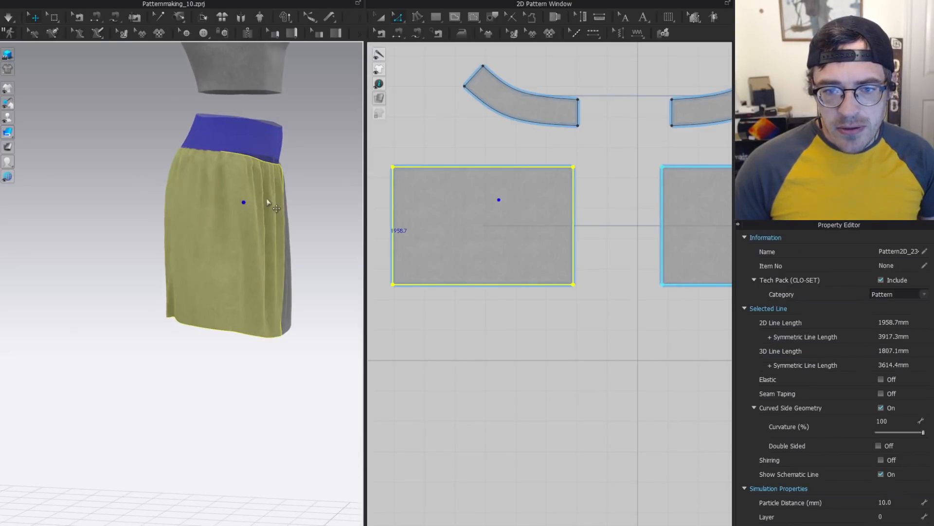
right_drag(169, 191, 139, 187)
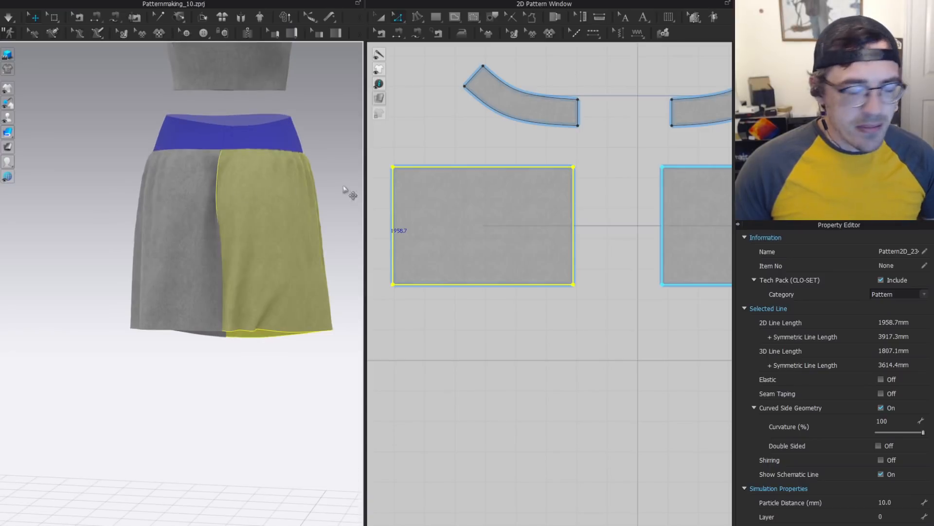
right_drag(306, 187, 177, 186)
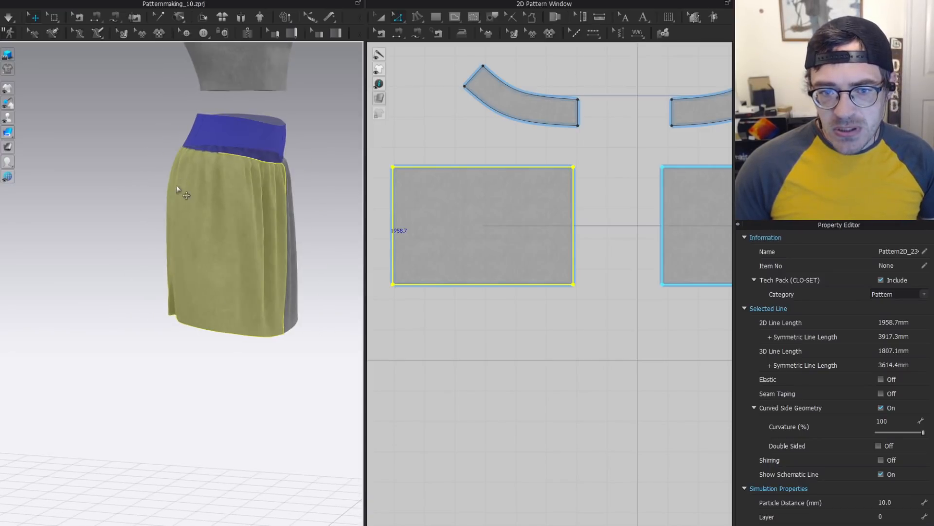
key(Escape)
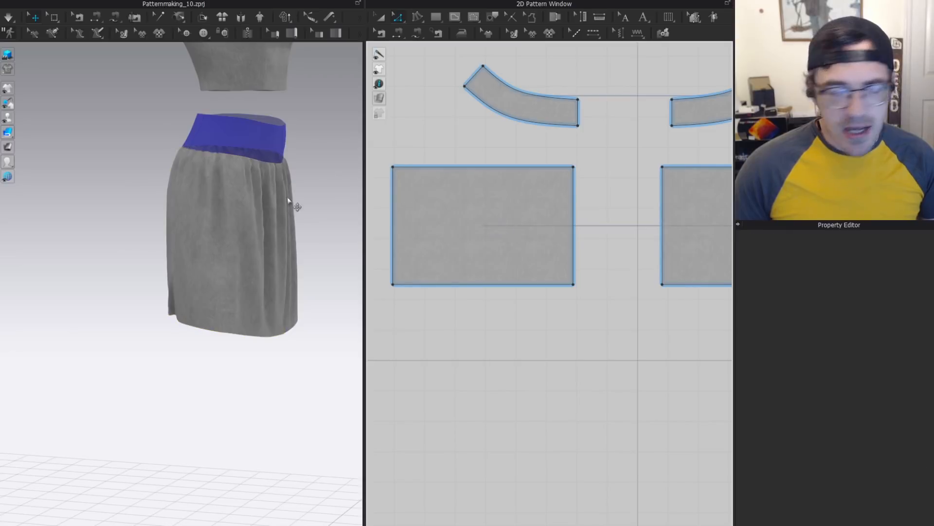
Move the skirt panel's center-back edge inward to narrow it, and simulate while pulling the fabric smooth over the hips.
click(397, 211)
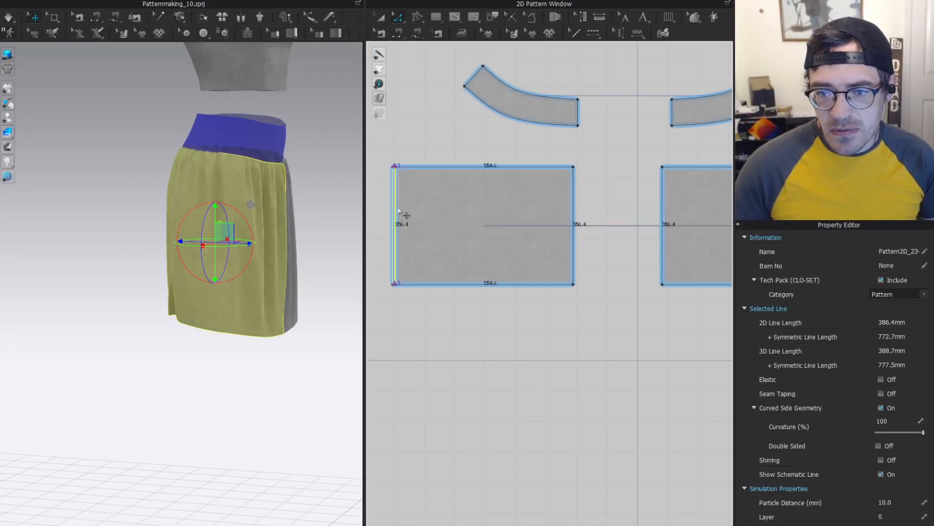
drag(398, 211, 418, 211)
mouse_move(319, 177)
right_down()
mouse_move(300, 208)
mouse_move(304, 183)
right_up()
key(space)
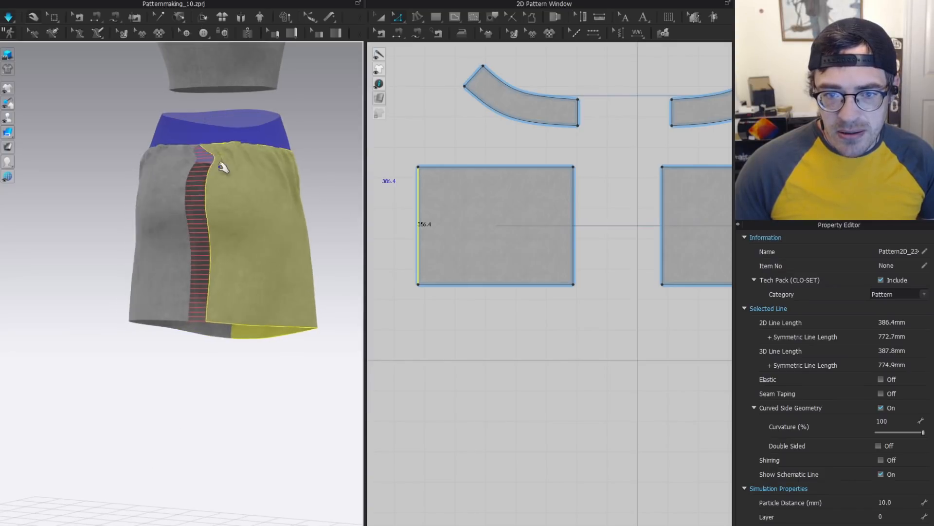
click(226, 190)
right_drag(236, 188, 258, 200)
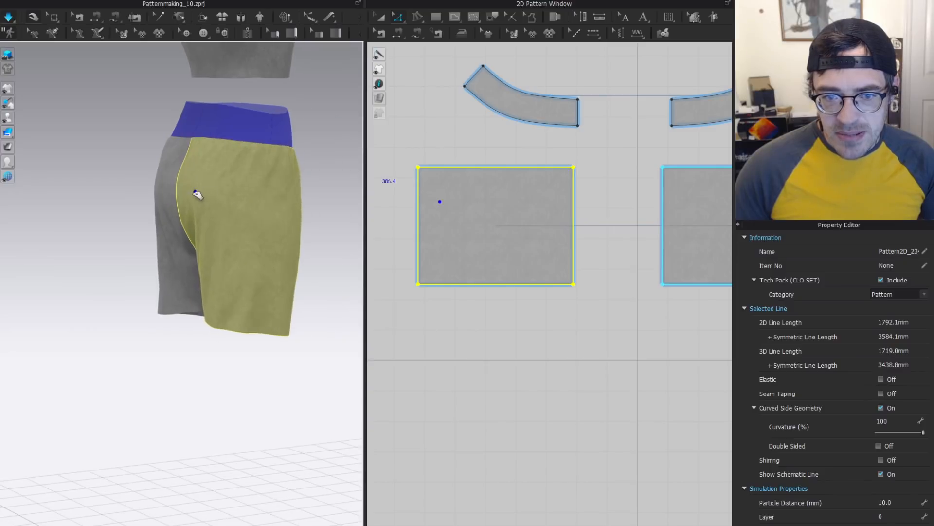
click(302, 200)
click(222, 193)
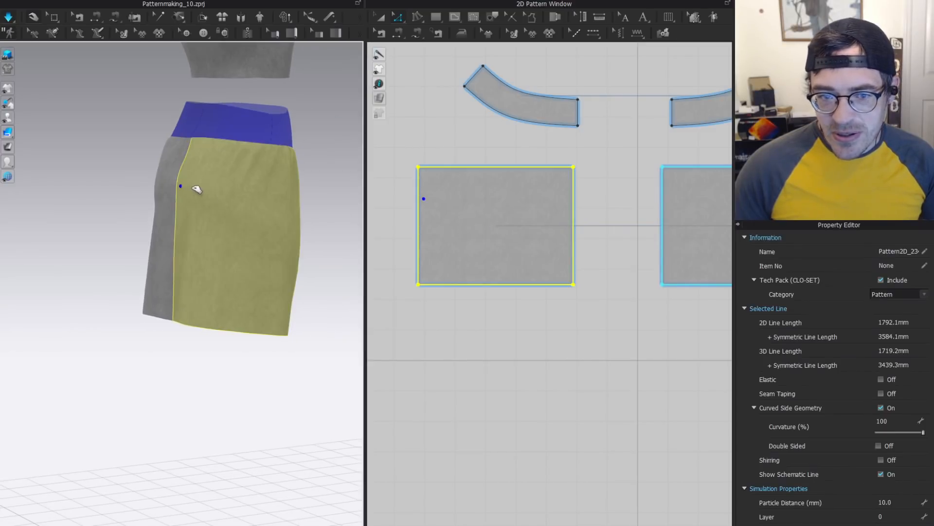
Narrow the skirt panel slightly more at its center-back edge and settle the fabric in the running simulation.
click(410, 217)
click(419, 212)
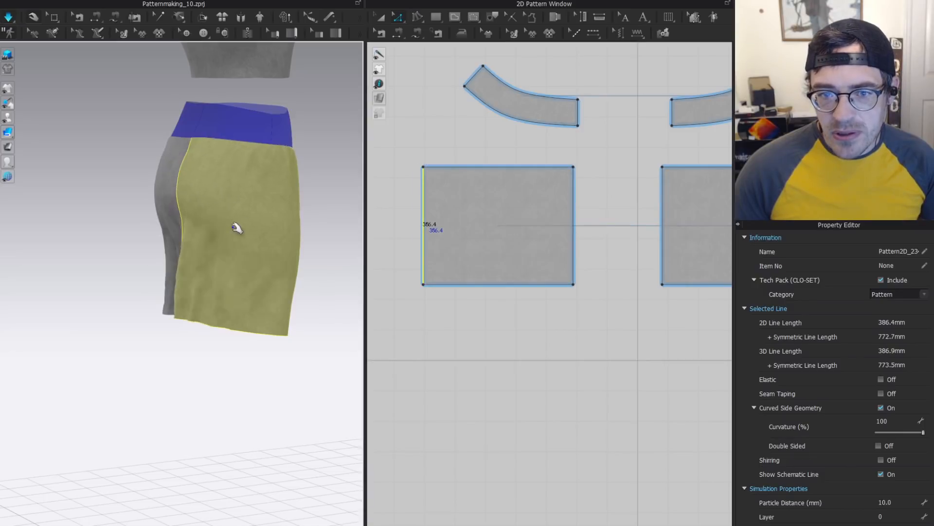
click(216, 192)
Unfreeze the waistband pieces and pull the skirt panel into place below them in the running simulation.
key(a)
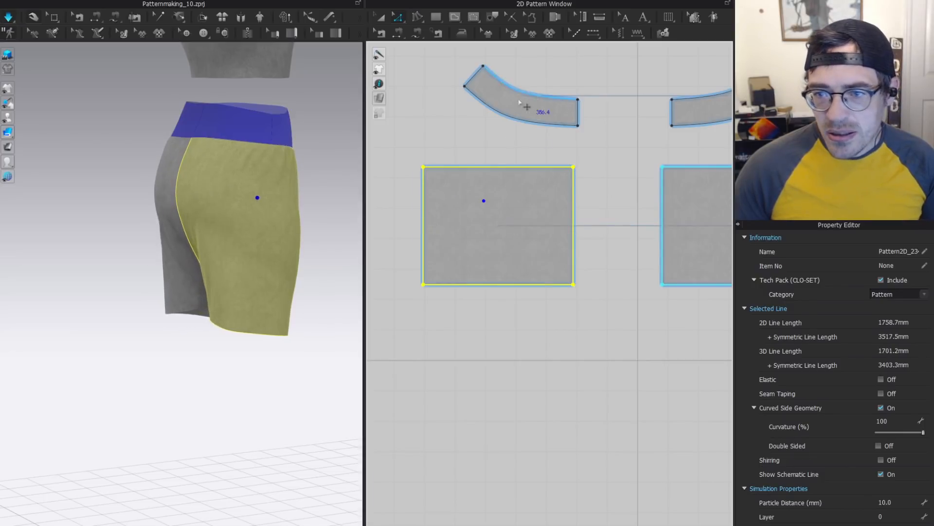
click(523, 108)
click(204, 191)
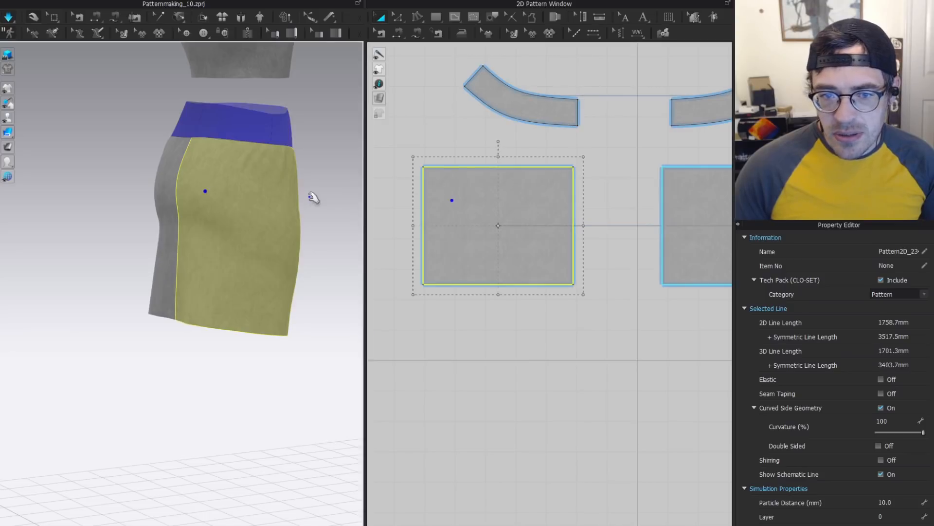
click(526, 109)
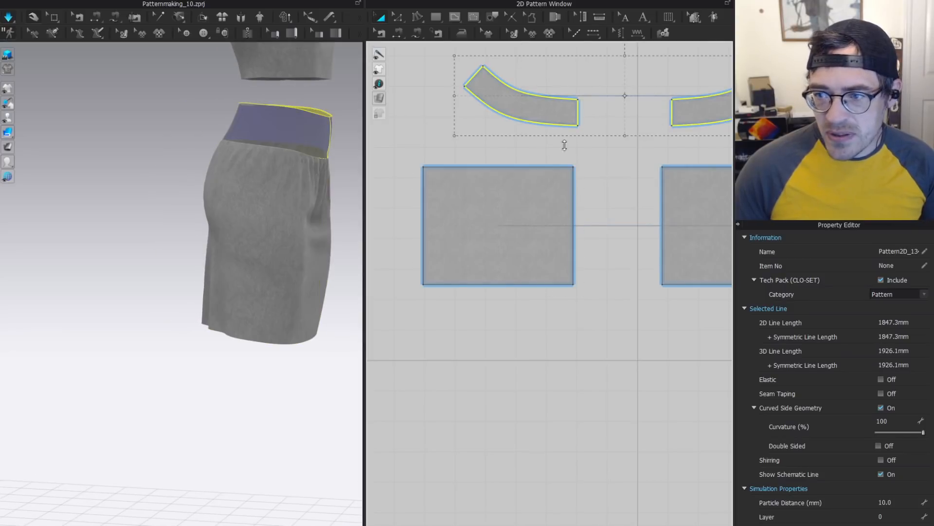
key(z)
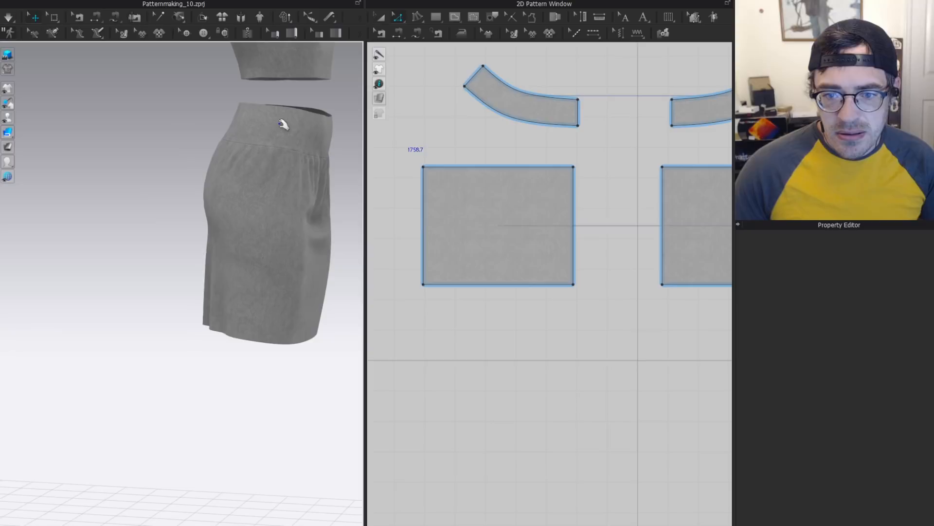
click(230, 209)
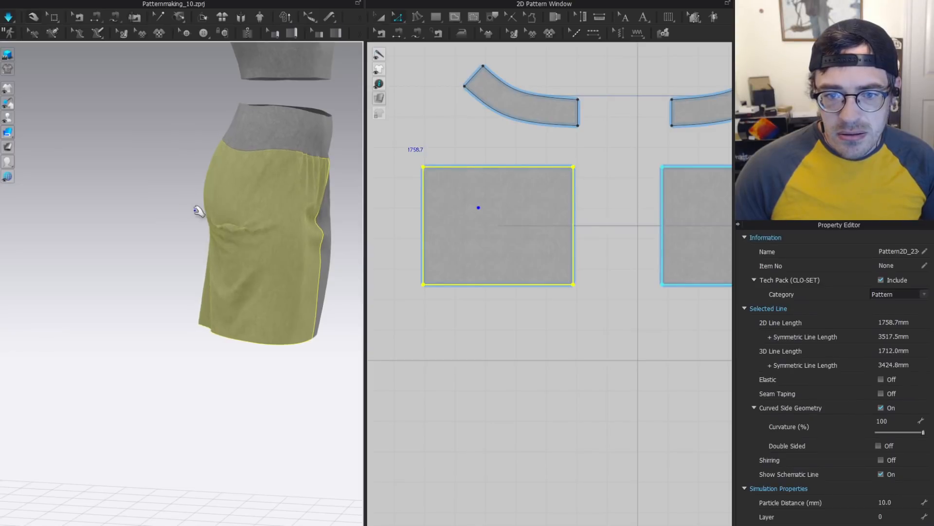
Widen the skirt panel slightly at its center-back edge and simulate while pulling the back fabric smooth.
right_drag(198, 209, 297, 211)
click(417, 204)
scroll(412, 219, up, 3)
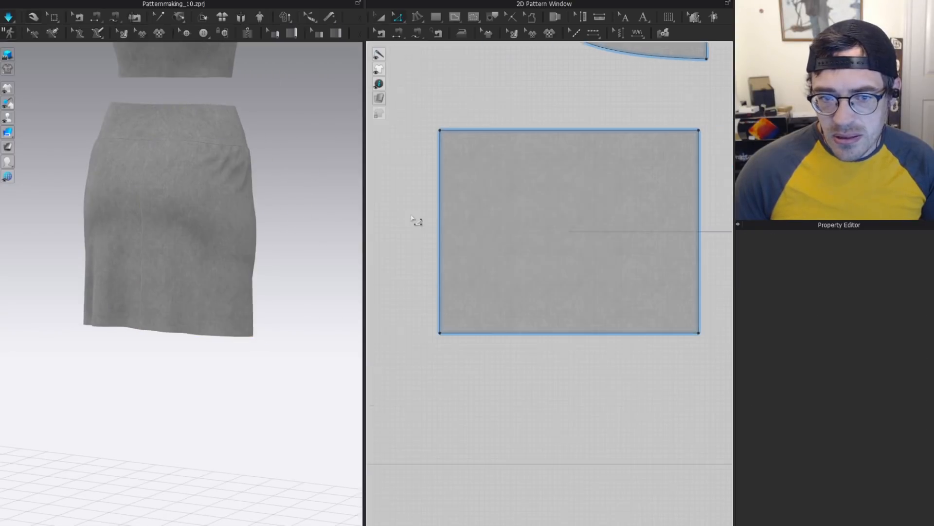
drag(441, 215, 433, 219)
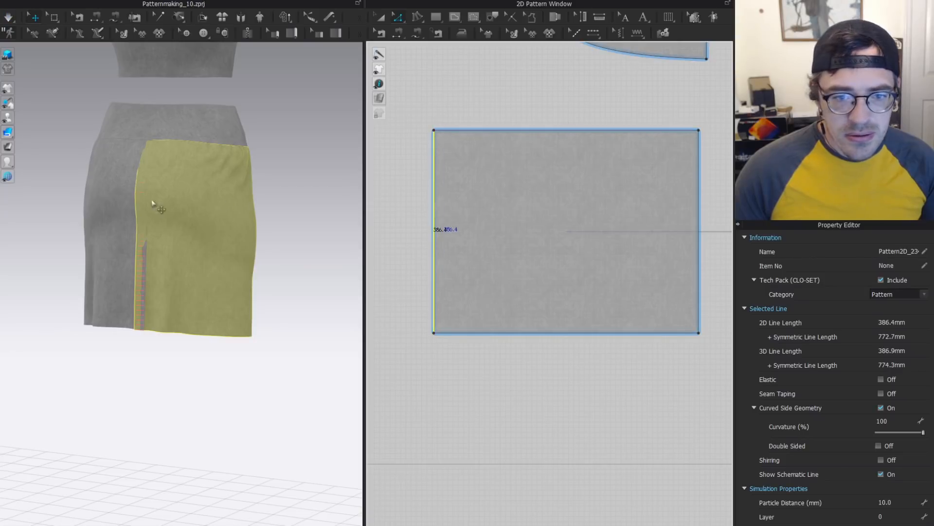
key(space)
key(a)
drag(150, 228, 143, 269)
right_drag(239, 140, 183, 152)
middle_drag(245, 176, 240, 194)
click(223, 136)
scroll(587, 214, down, 5)
middle_drag(587, 214, 536, 227)
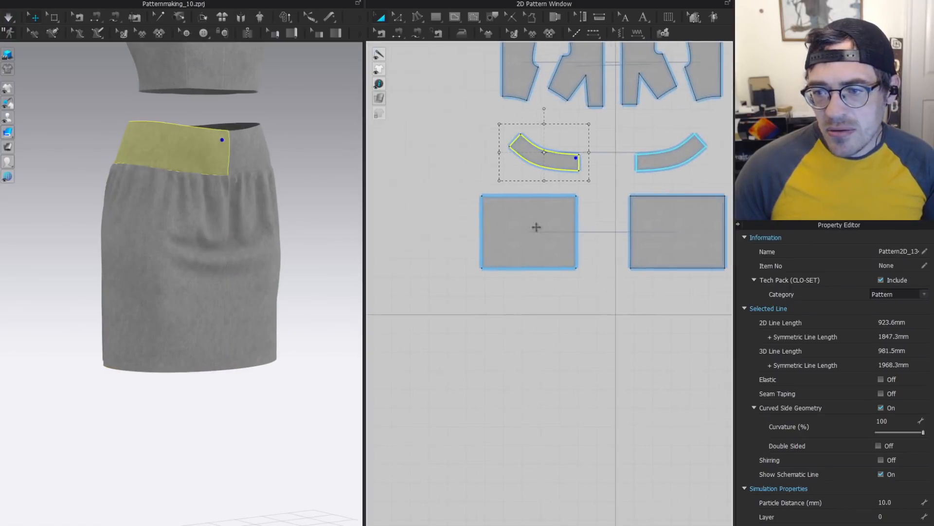
key(space)
Draw a vertical internal line through the middle of the skirt panel, from its top edge to its hem.
click(123, 192)
right_drag(139, 239, 196, 238)
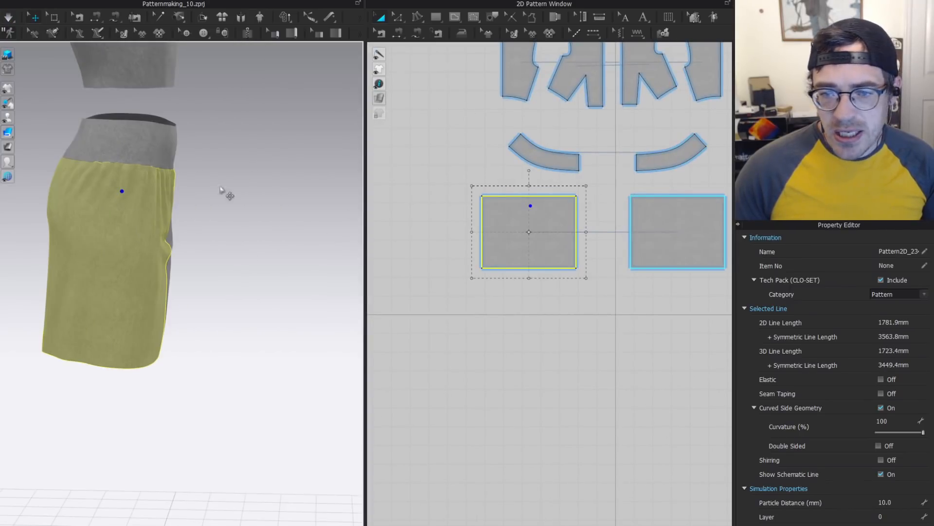
click(102, 210)
click(99, 287)
key(g)
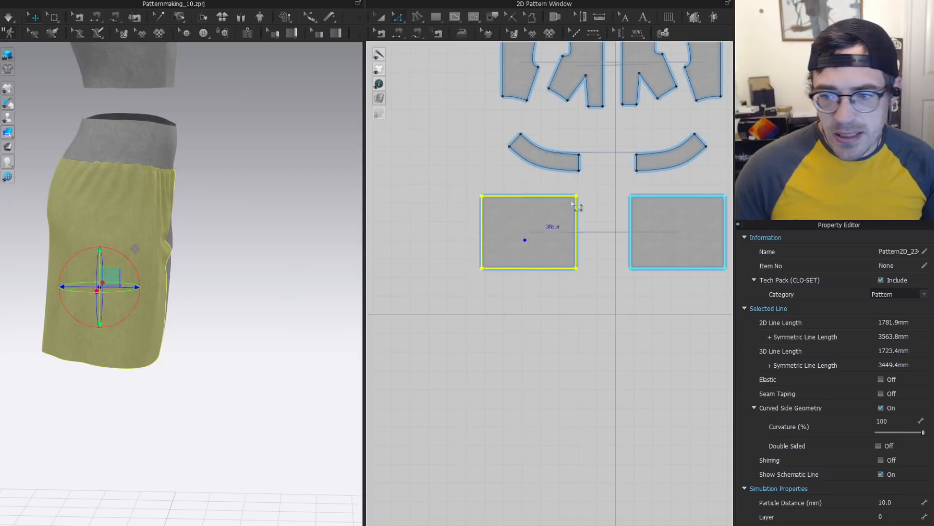
scroll(556, 202, up, 3)
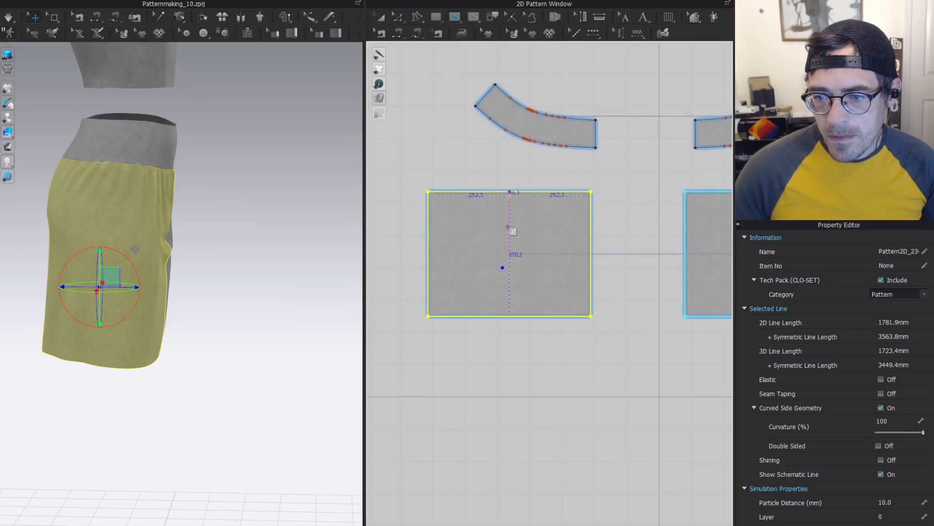
key(Return)
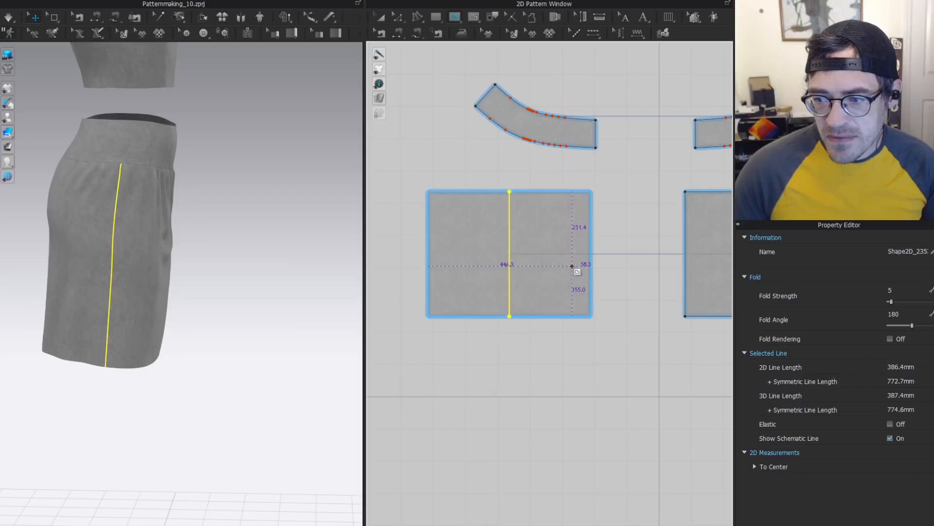
Cut and sew the skirt panel along the vertical internal line to separate a front and a back panel.
scroll(580, 233, down, 3)
key(a)
click(501, 225)
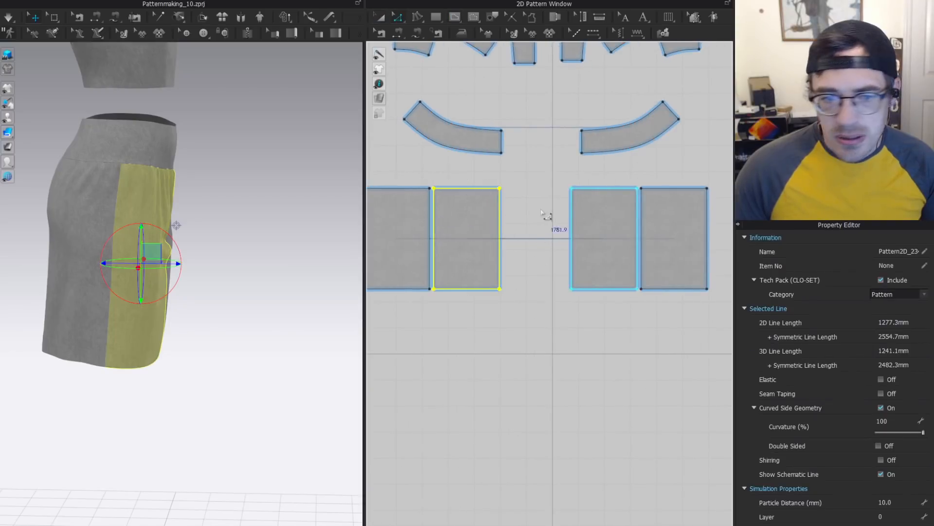
key(a)
scroll(146, 178, up, 2)
click(125, 174)
right_drag(151, 161, 171, 163)
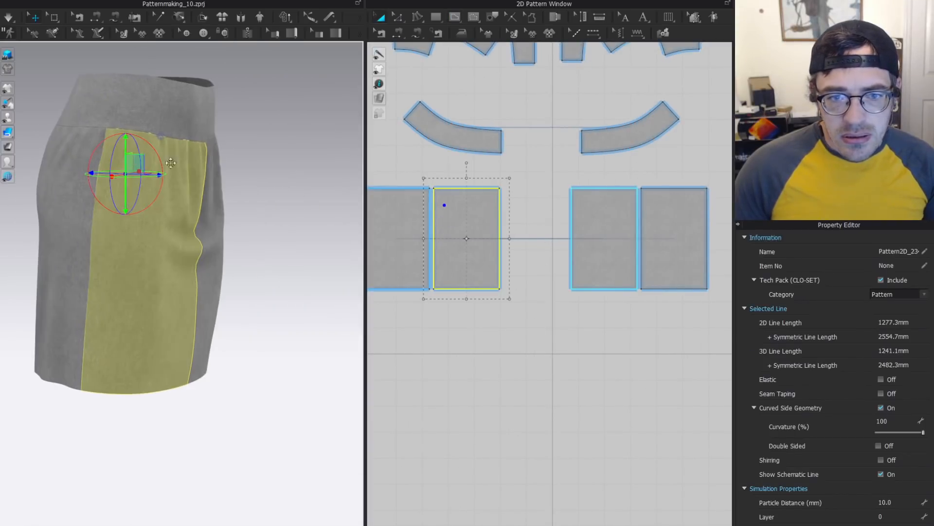
Add a point on the waistband's lower edge where the seam of the front skirt panel ends at the side.
middle_drag(479, 215, 532, 221)
scroll(526, 218, up, 4)
key(b)
middle_drag(486, 150, 502, 259)
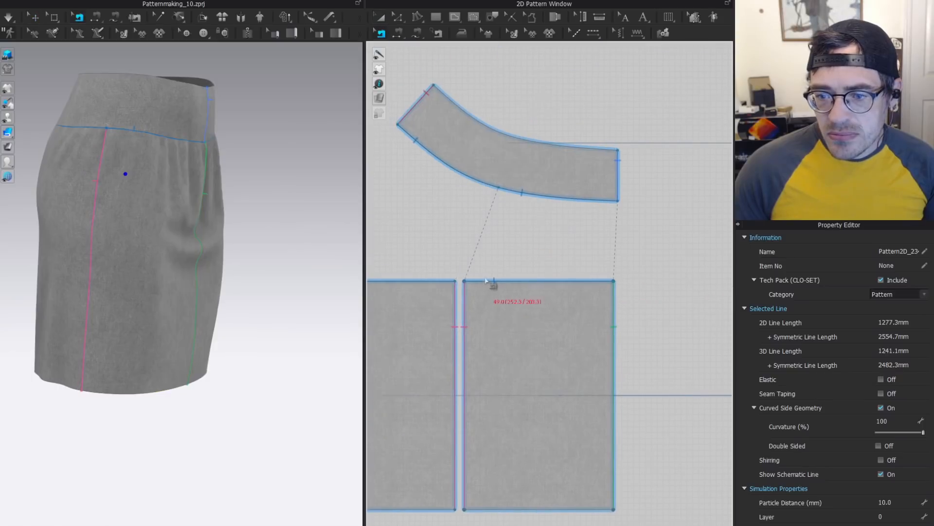
click(525, 194)
right_click(525, 194)
click(565, 251)
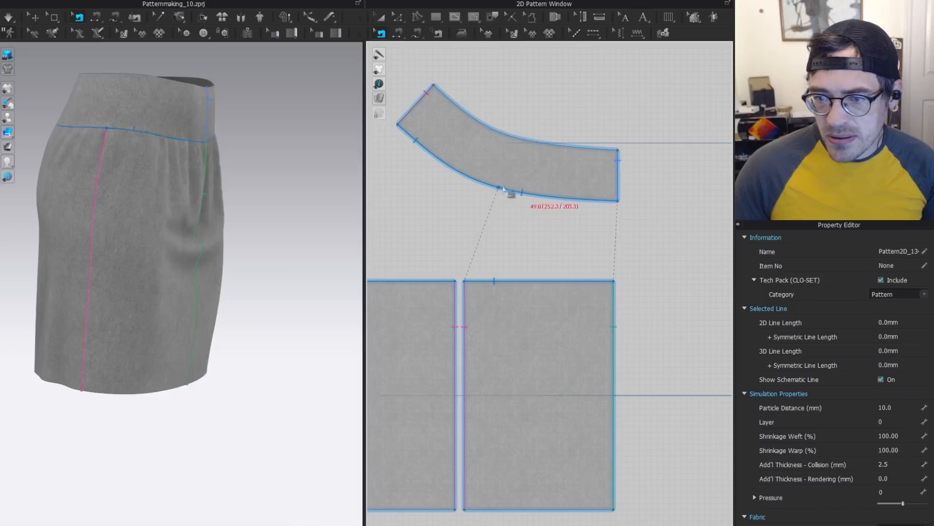
Compare the lengths of the waistband's front lower segment and the front skirt panel's top edge sewn to it.
key(z)
click(457, 170)
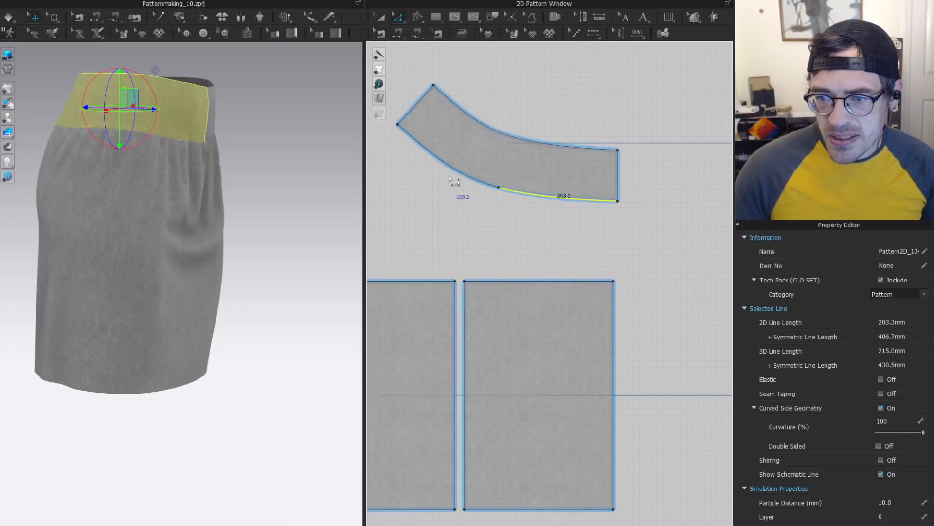
click(523, 264)
click(492, 281)
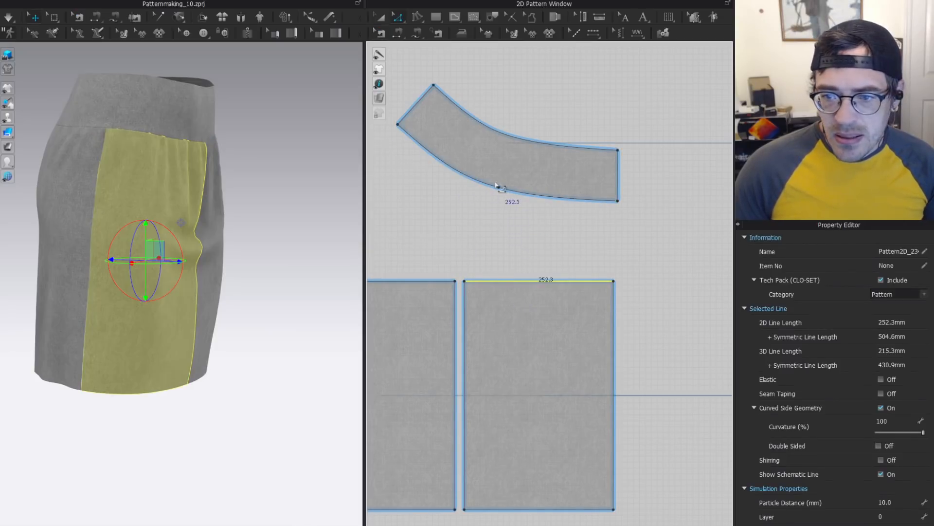
scroll(496, 184, up, 3)
middle_drag(512, 286, 555, 229)
key(b)
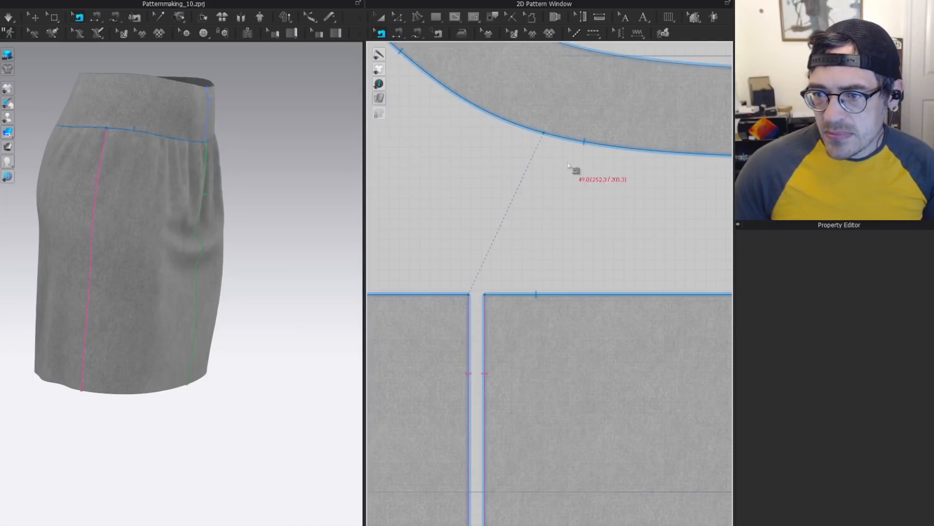
key(z)
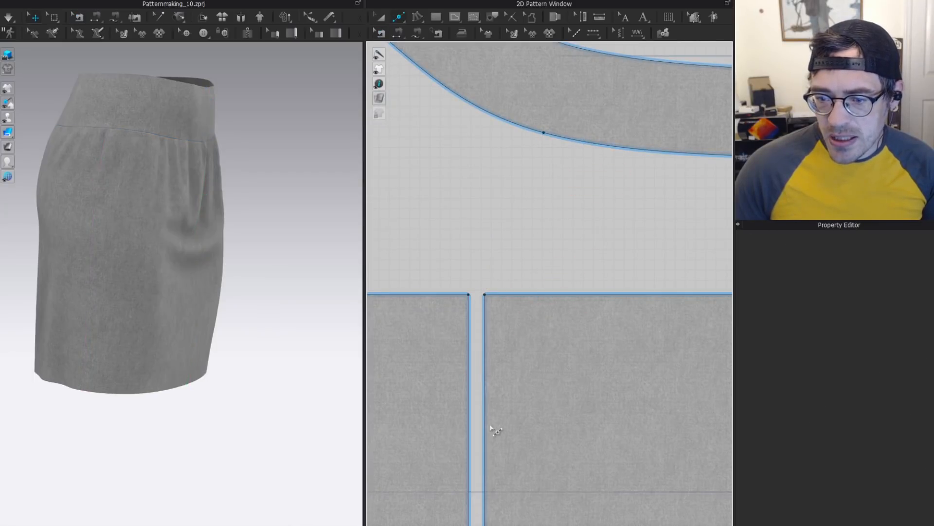
Add a point on the front skirt panel's side edge and move its upper side corner inward, shortening the top edge to about 214 mm.
scroll(79, 195, down, 1)
right_drag(78, 195, 138, 183)
click(139, 182)
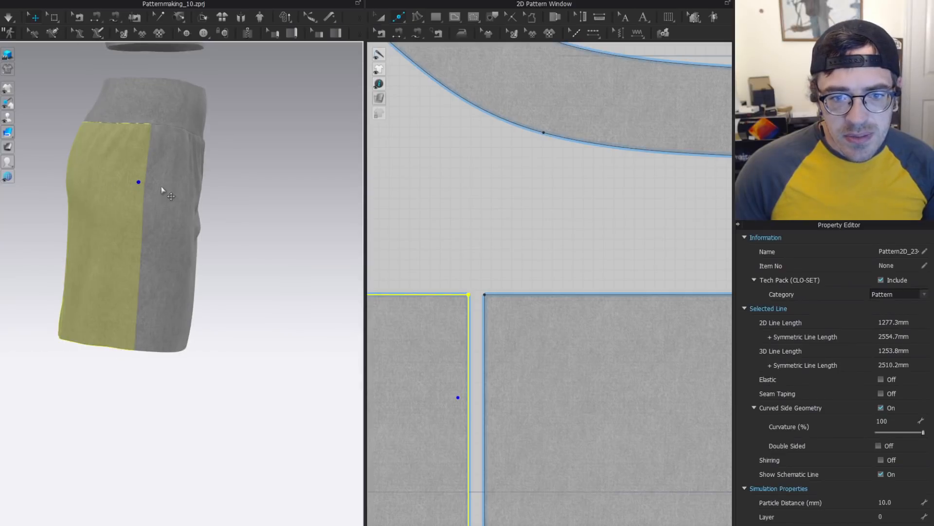
click(149, 184)
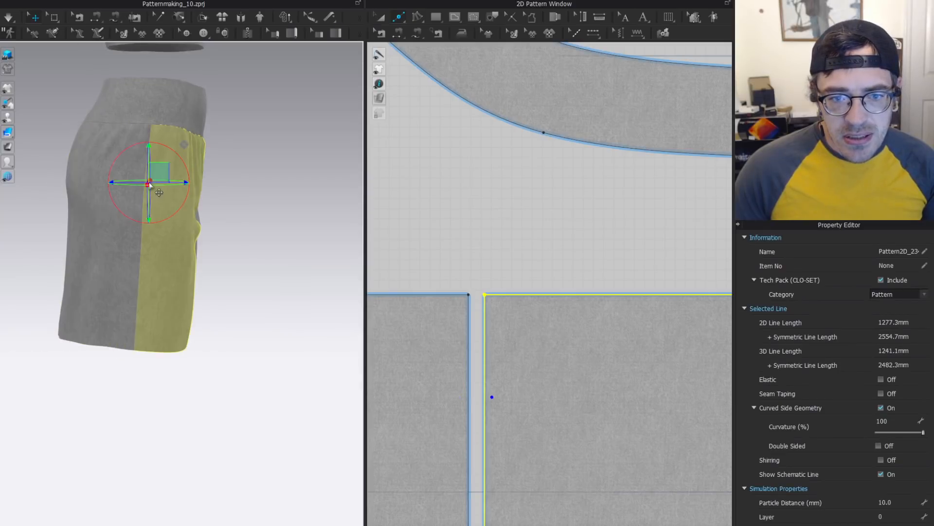
click(484, 399)
key(z)
drag(485, 295, 517, 297)
right_drag(298, 245, 195, 185)
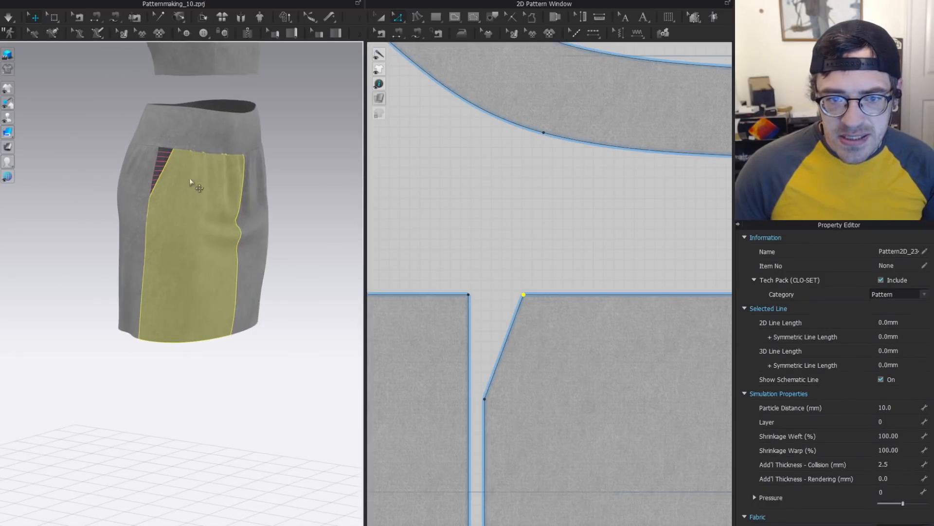
Curve the slanted upper part of the front panel's side edge outward and simulate the skirt.
scroll(536, 366, up, 3)
click(484, 325)
drag(491, 322, 479, 323)
scroll(501, 272, down, 5)
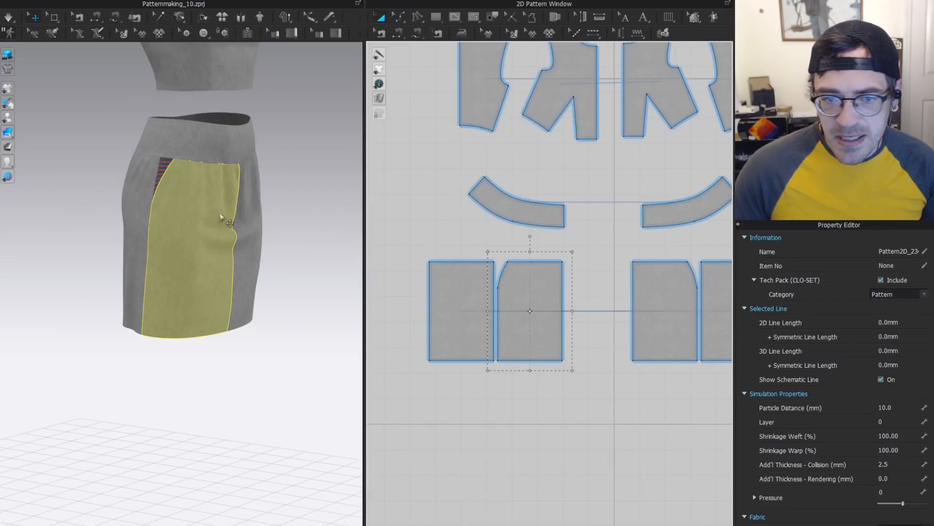
right_drag(280, 173, 206, 172)
key(space)
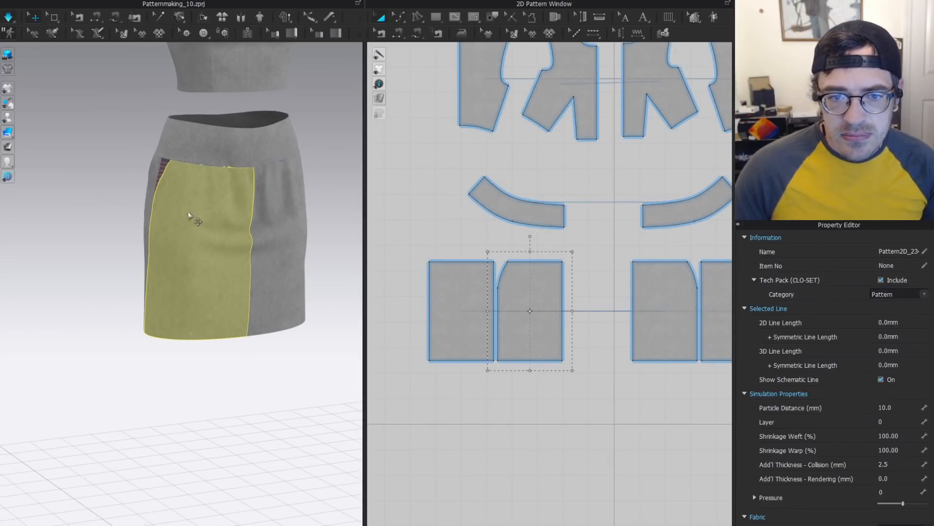
Check the length difference along the seam between the front panel's top edge and the waistband, and examine the drape.
key(b)
scroll(522, 256, up, 5)
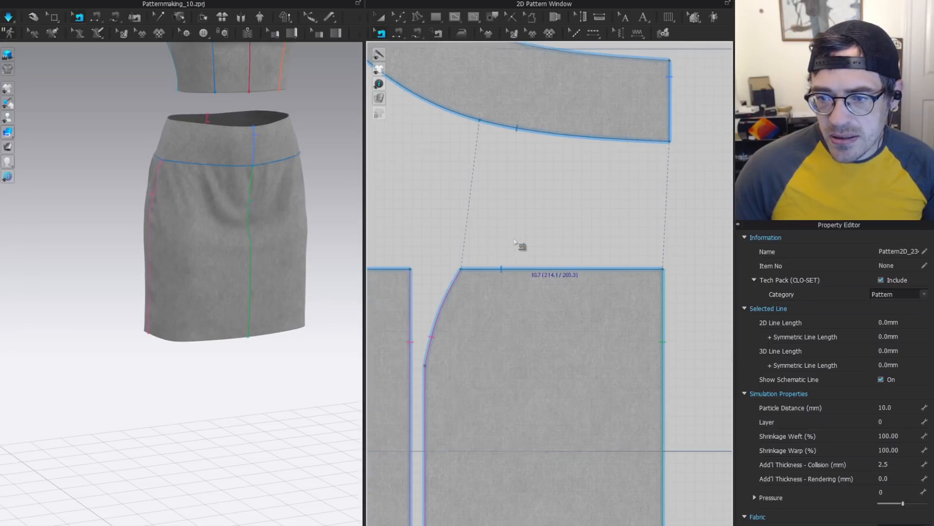
click(501, 268)
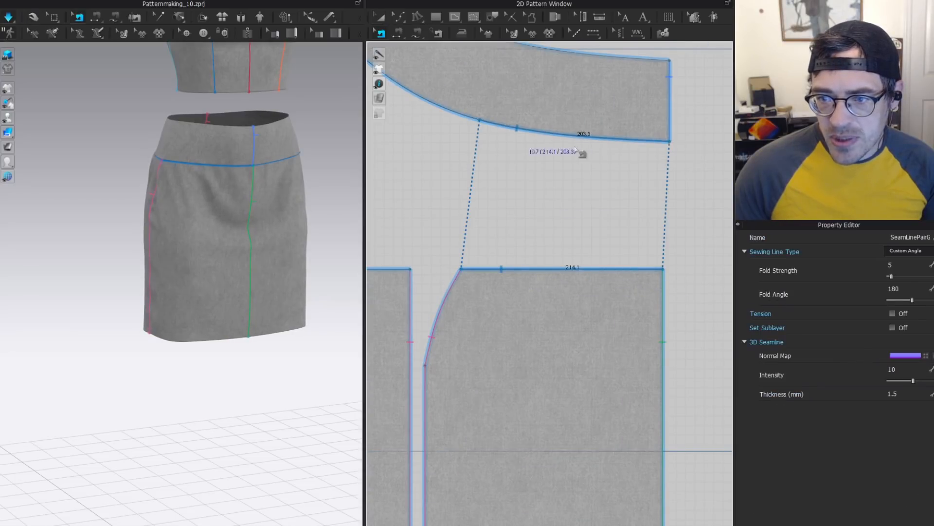
scroll(584, 276, down, 2)
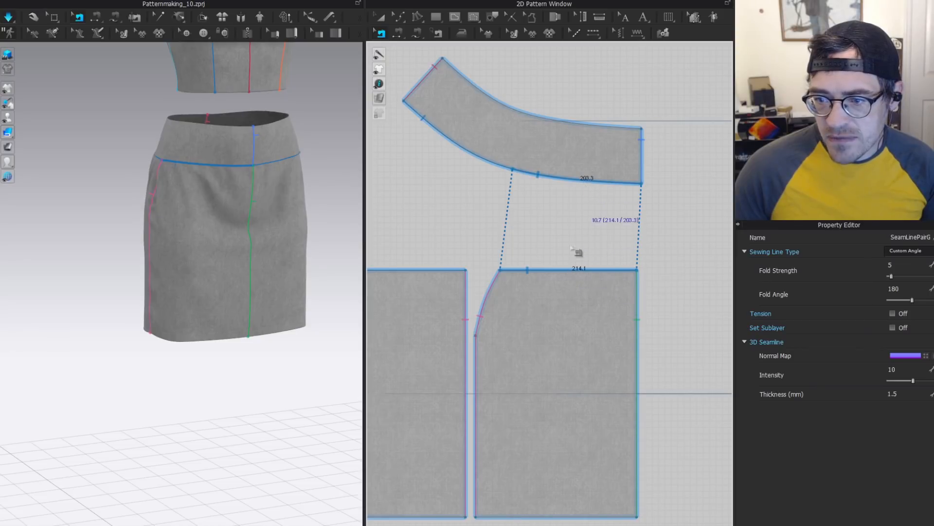
key(Escape)
right_drag(246, 218, 197, 172)
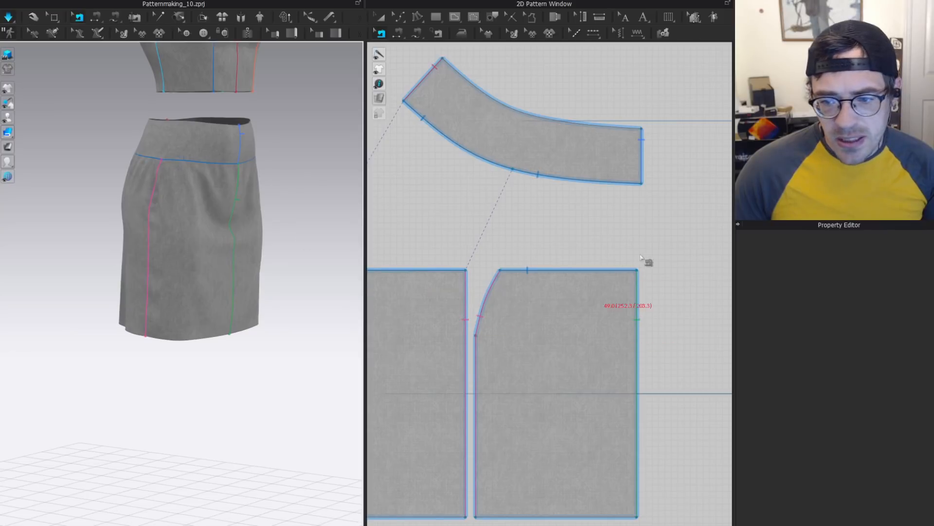
Move the front skirt panel's center-front edge inward by about 9.2 mm.
key(z)
right_drag(675, 287, 606, 213)
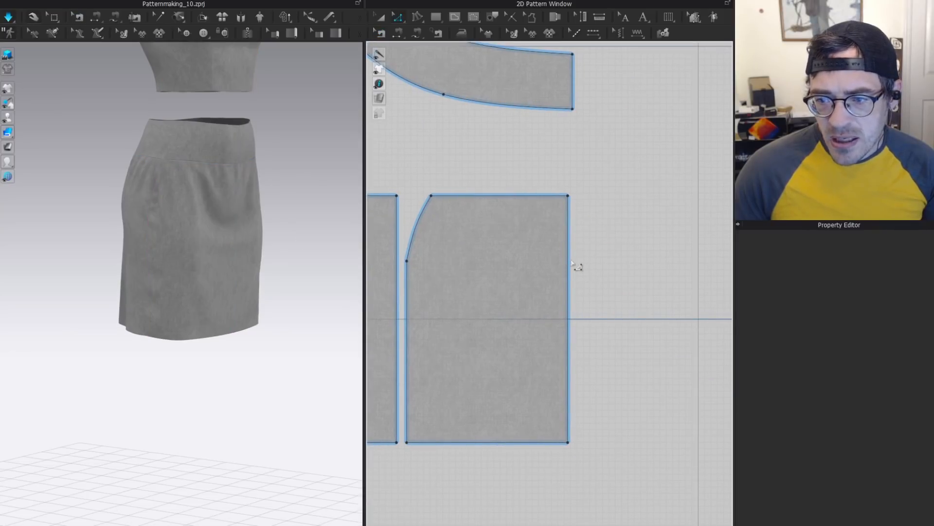
click(568, 272)
drag(558, 272, 560, 271)
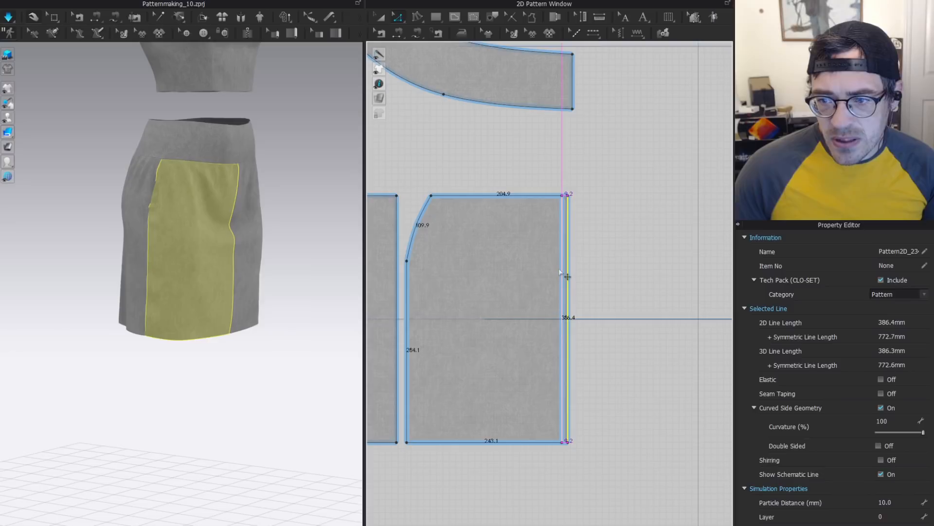
Shift the front skirt panel's centre edge slightly inward so its top seam closely matches the waist yoke's seam length.
key(n)
click(526, 195)
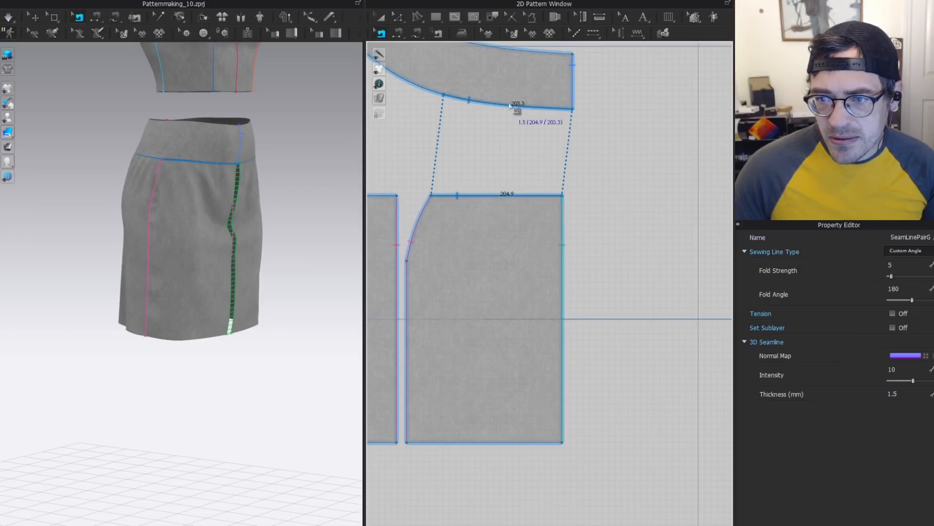
scroll(615, 225, up, 5)
key(z)
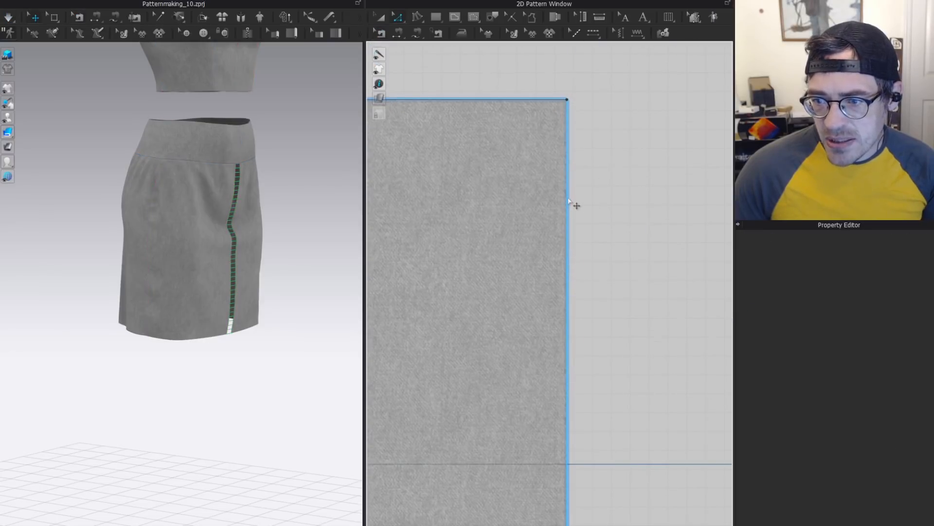
click(564, 202)
drag(564, 201, 564, 201)
key(b)
click(501, 98)
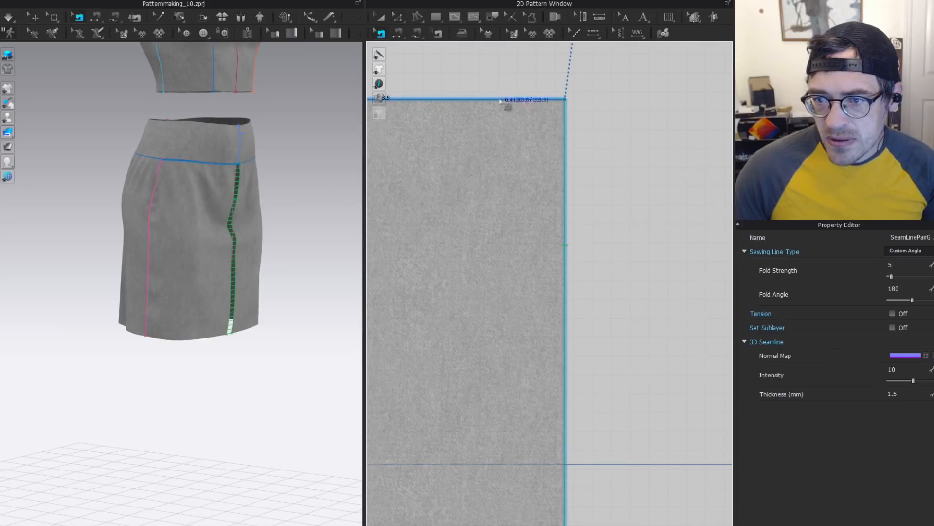
scroll(498, 145, down, 5)
middle_drag(495, 151, 566, 312)
Simulate the skirt and tug the front and back panels on the body until the fabric settles.
key(space)
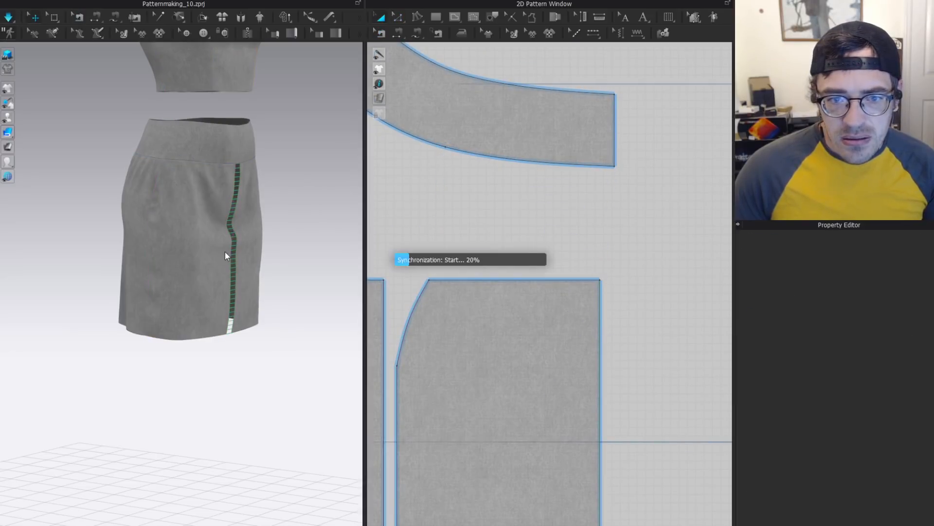
click(199, 174)
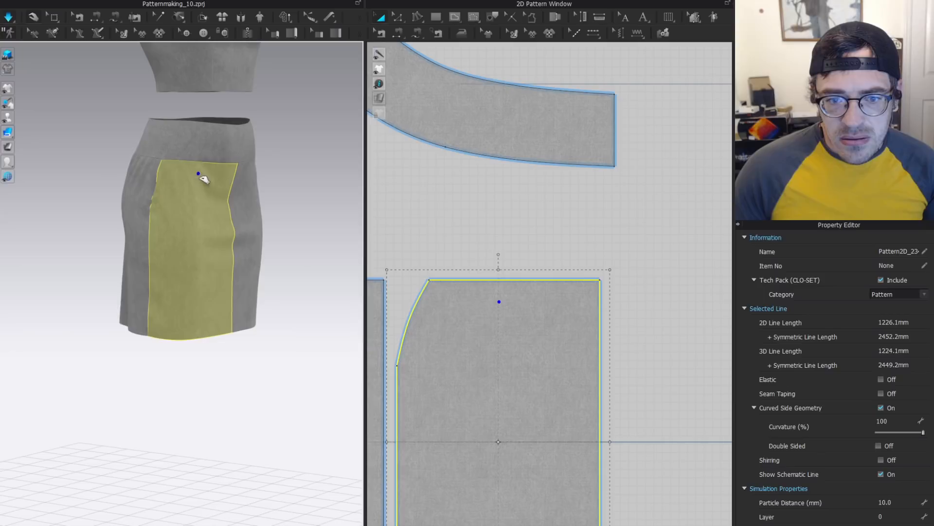
drag(189, 277, 192, 305)
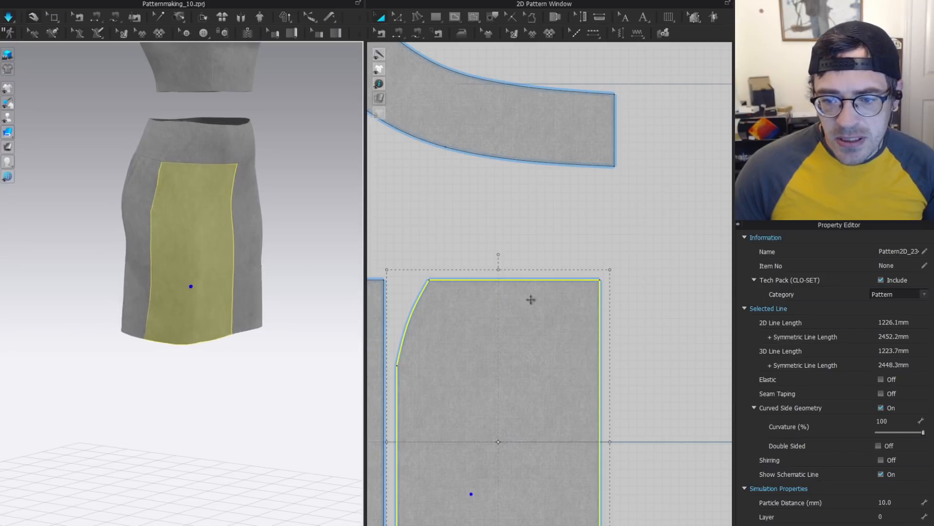
scroll(531, 298, down, 4)
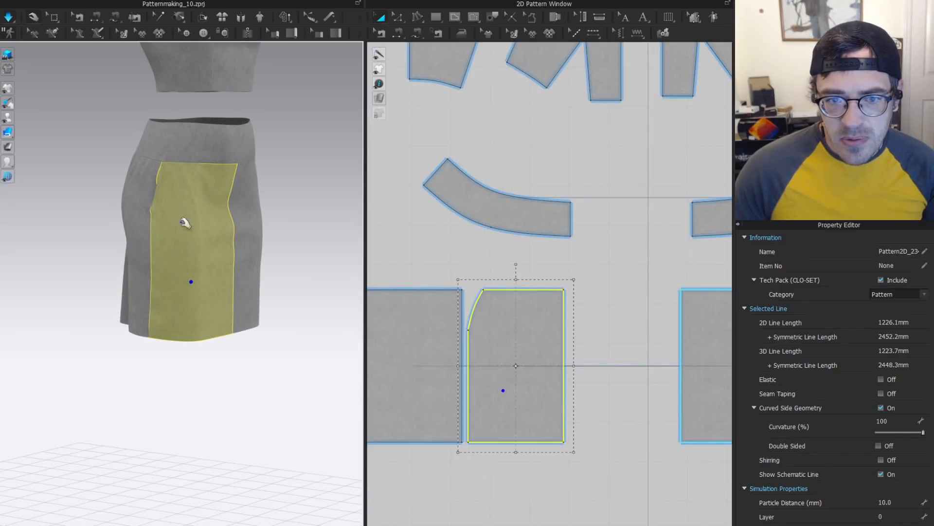
scroll(387, 280, down, 2)
right_drag(143, 204, 130, 167)
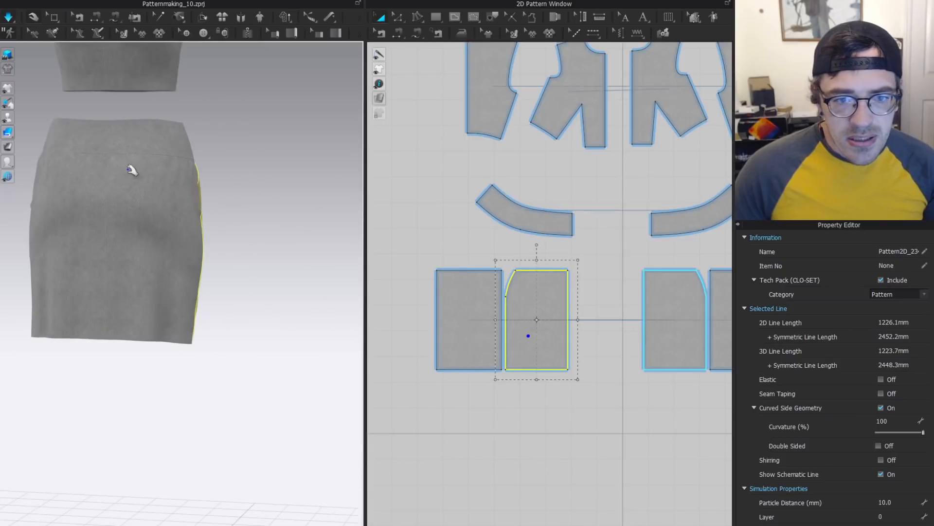
click(129, 167)
scroll(534, 249, down, 2)
scroll(533, 249, up, 5)
Add a point on the back panel's side edge and align it with the front panel's hip point using To Point (X-Axis).
key(n)
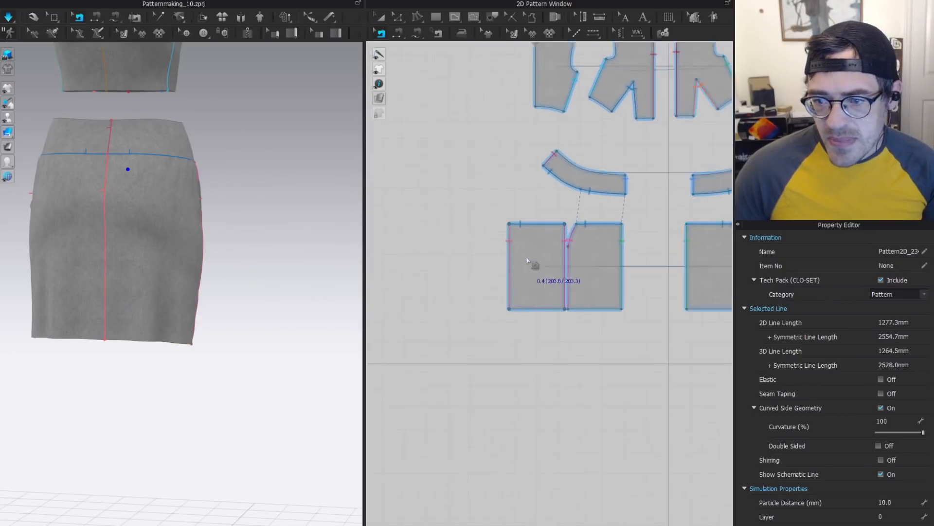
right_drag(281, 205, 572, 223)
scroll(573, 223, up, 4)
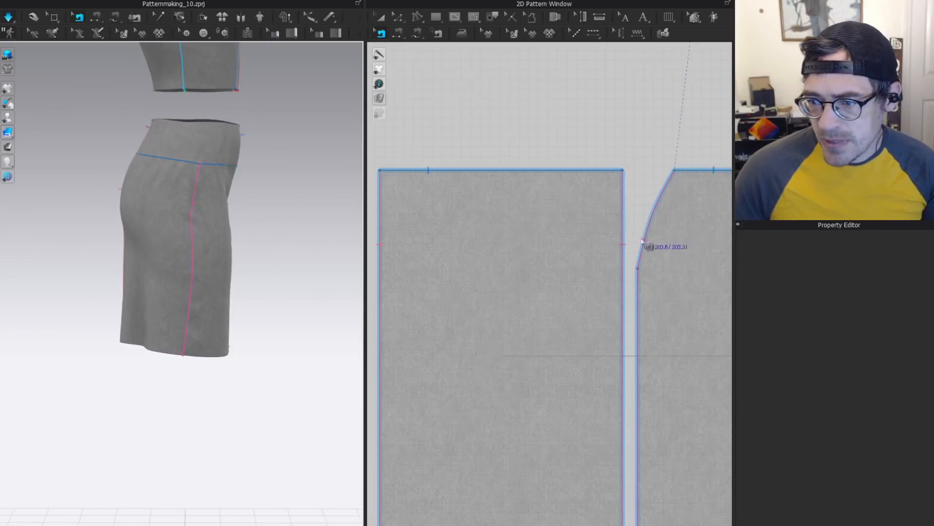
key(x)
click(622, 272)
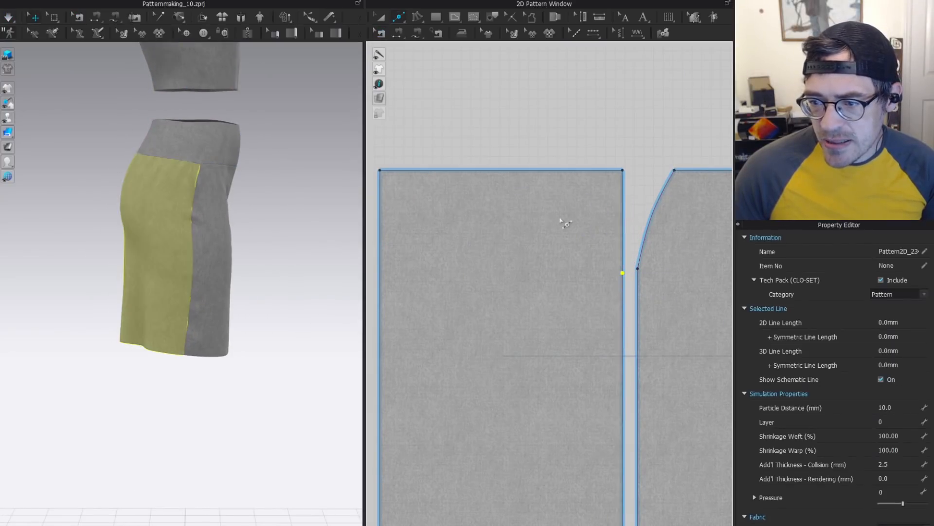
click(637, 268)
right_click(638, 271)
mouse_move(672, 361)
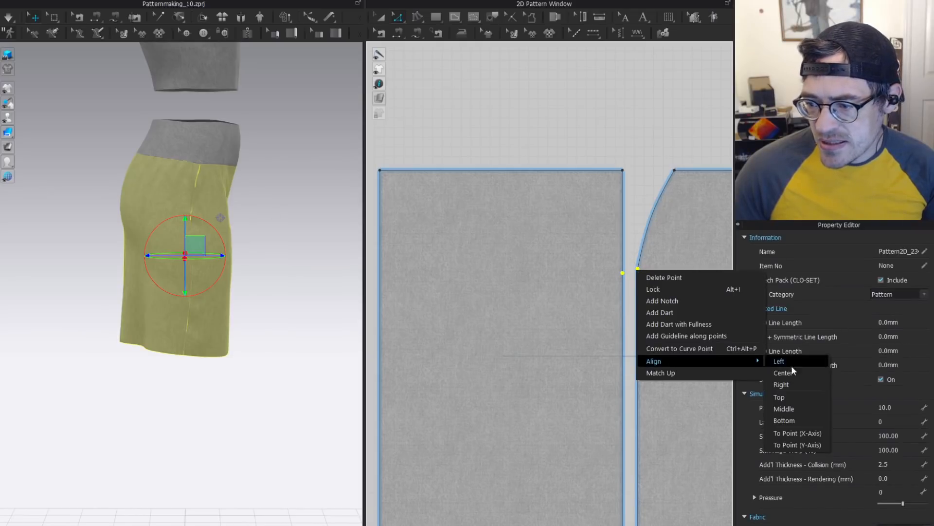
click(804, 430)
Move the back panel's upper side corner inward along the waist, leaving a top edge about 226 mm long.
scroll(655, 248, down, 2)
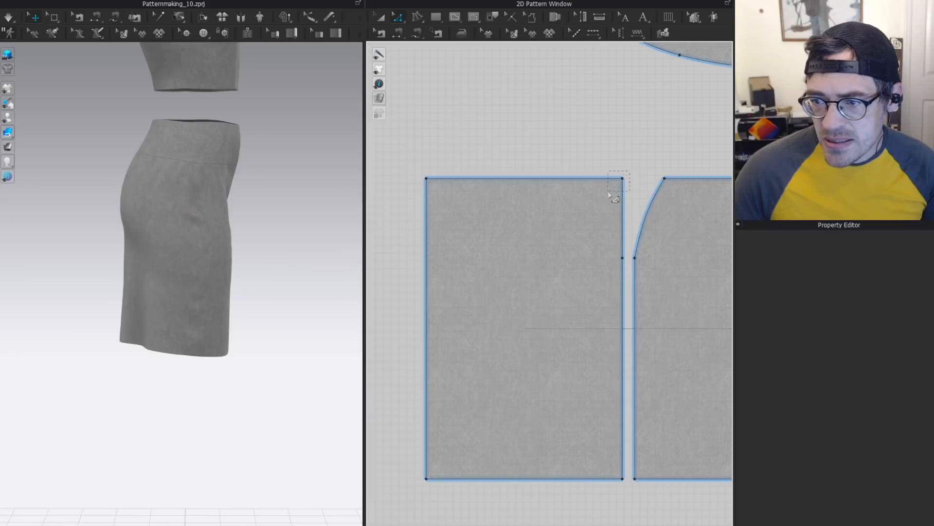
drag(622, 178, 613, 179)
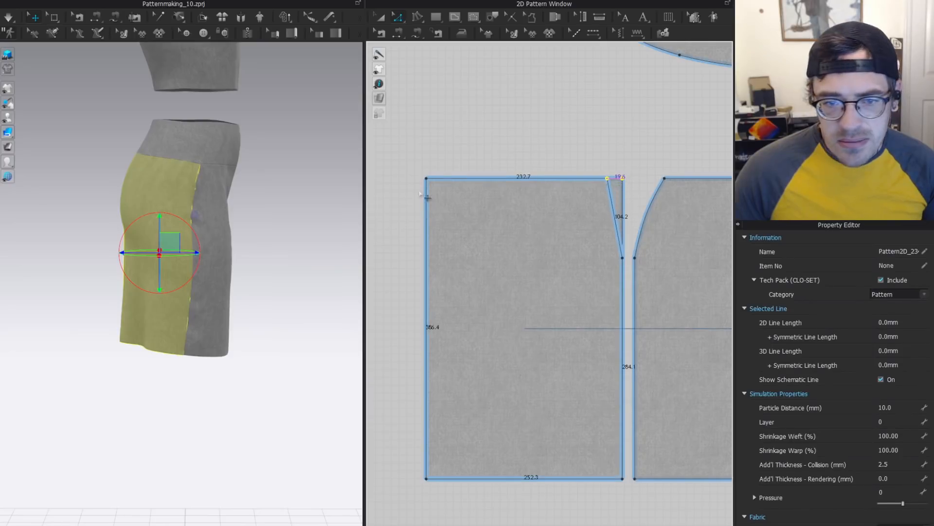
click(582, 165)
scroll(623, 179, up, 3)
click(614, 181)
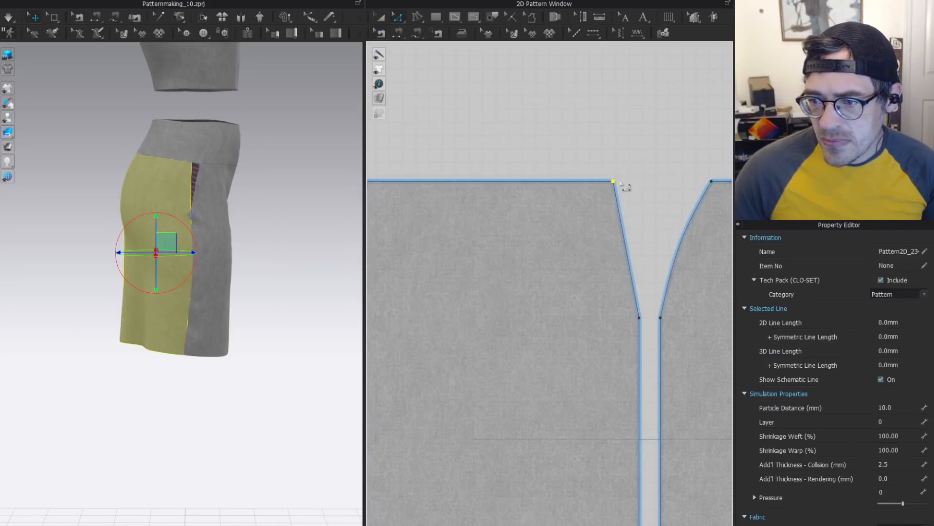
Curve the back panel's slanted hip edge outward to mirror the front panel's side curve, about 106 mm long.
scroll(627, 266, down, 2)
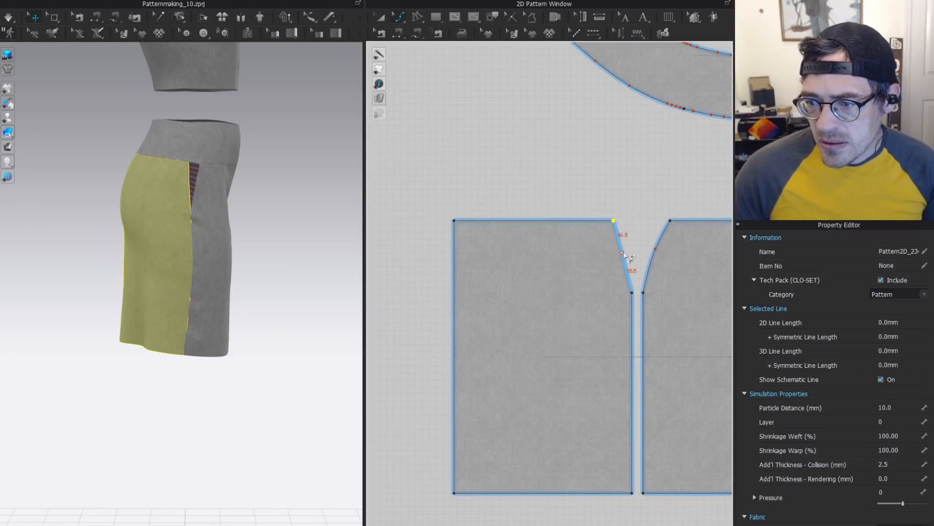
drag(623, 252, 627, 251)
scroll(594, 232, up, 4)
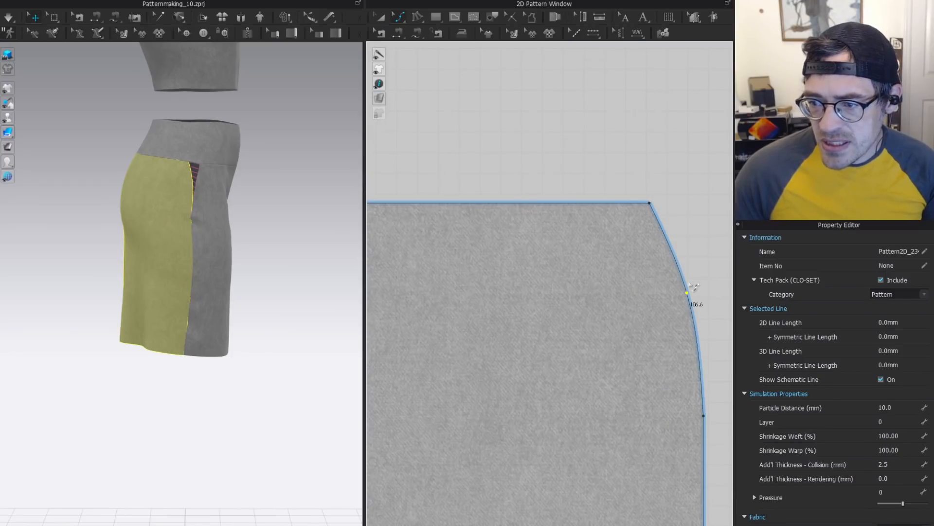
middle_drag(689, 282, 529, 189)
key(z)
click(520, 214)
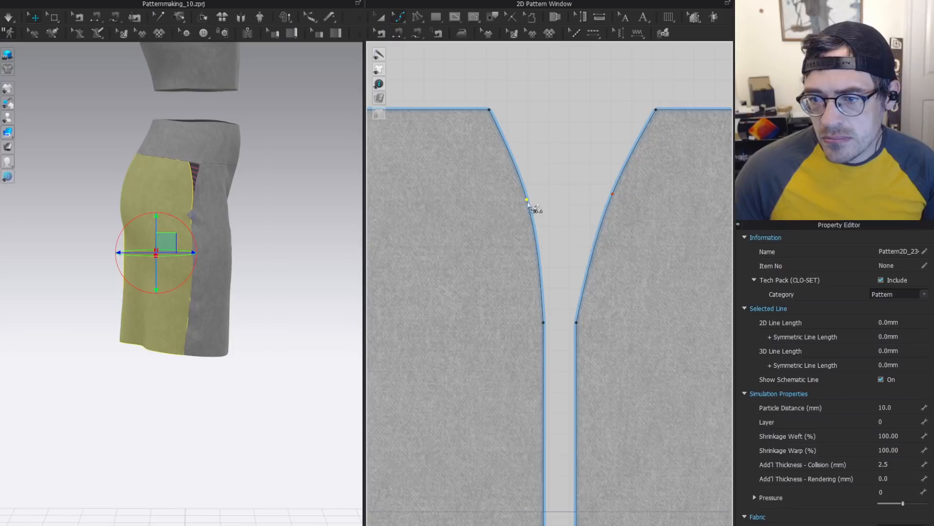
scroll(602, 282, down, 5)
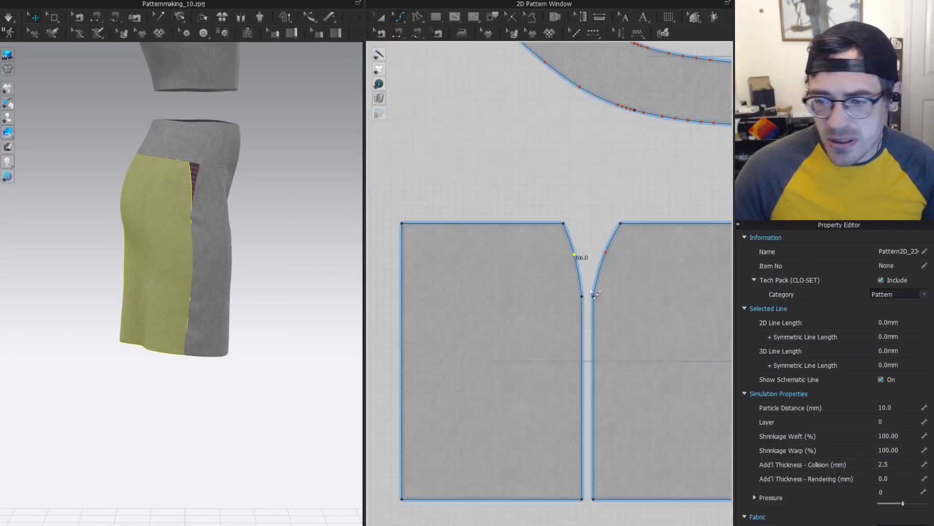
Lower the hip points of the front and back side edges together to lengthen both hip curves.
middle_drag(628, 309, 573, 228)
key(z)
drag(517, 205, 539, 247)
scroll(236, 209, up, 2)
click(290, 186)
Simulate the reshaped side seams and pull the skirt fabric around the hip to settle it.
key(space)
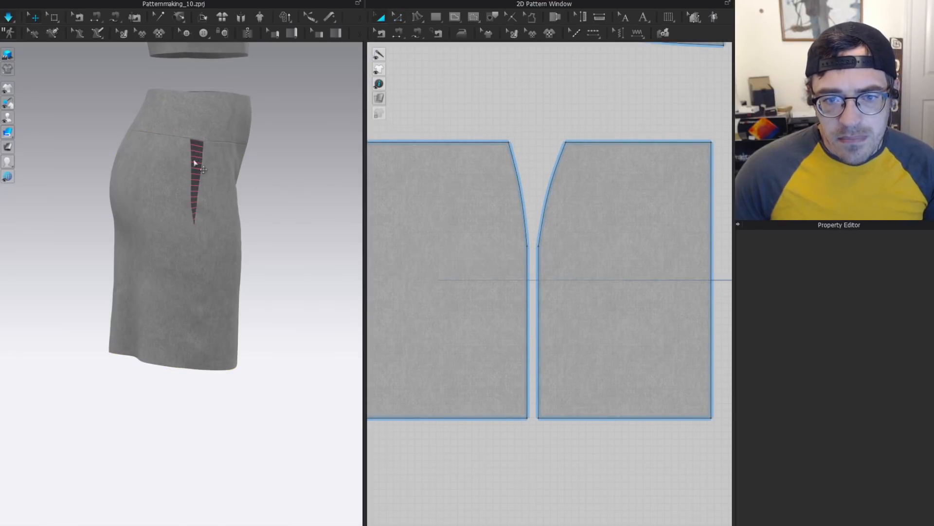
drag(178, 201, 164, 226)
mouse_move(221, 195)
right_down()
mouse_move(136, 191)
mouse_move(215, 202)
right_up()
click(215, 203)
click(182, 275)
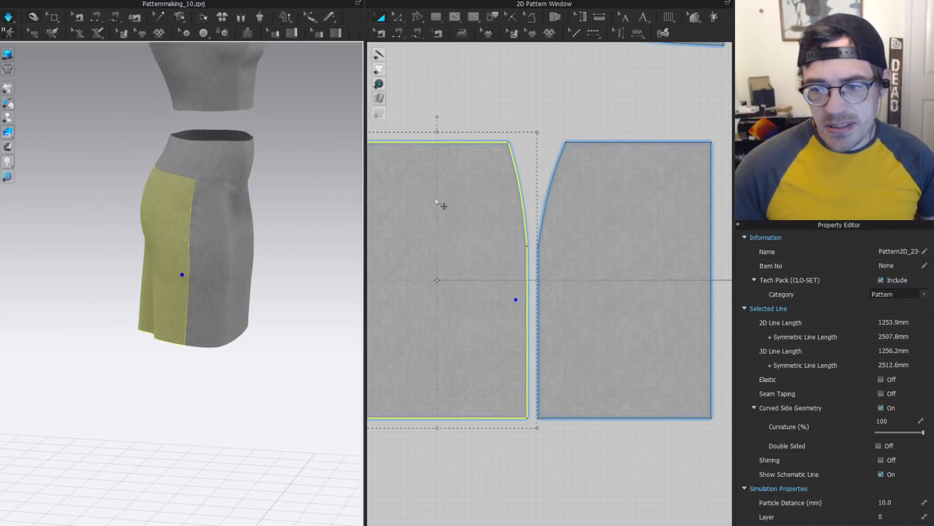
Compare the back panel's top seam length with the matching segment of the waist yoke.
right_drag(131, 202, 132, 185)
key(b)
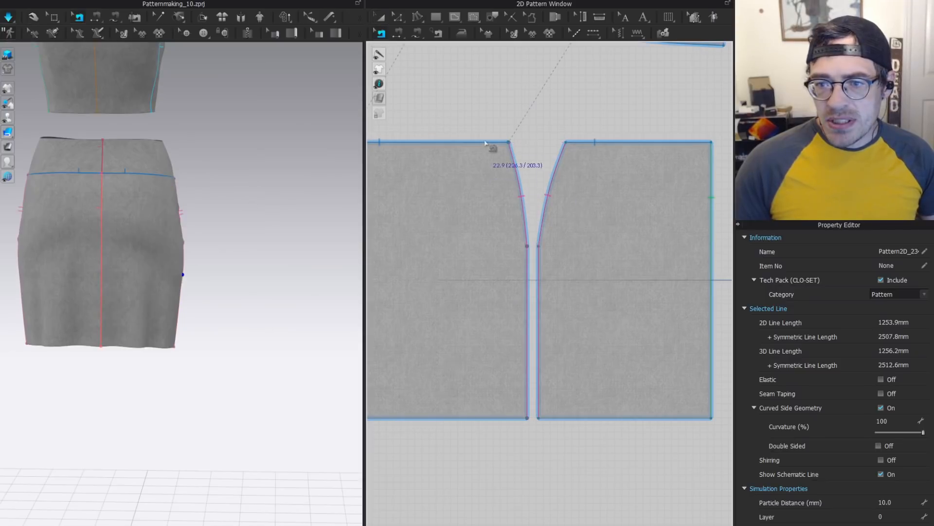
click(489, 144)
scroll(494, 156, down, 4)
middle_drag(477, 121, 527, 194)
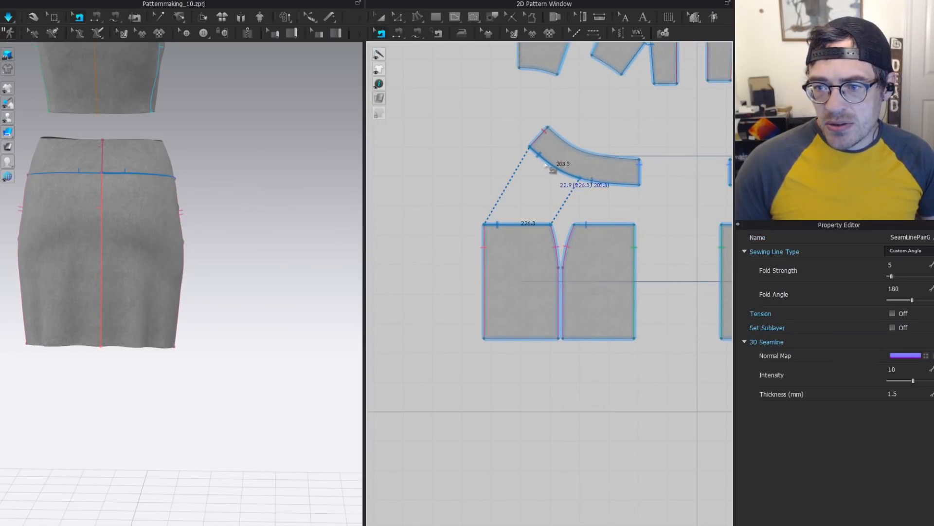
right_drag(88, 198, 75, 212)
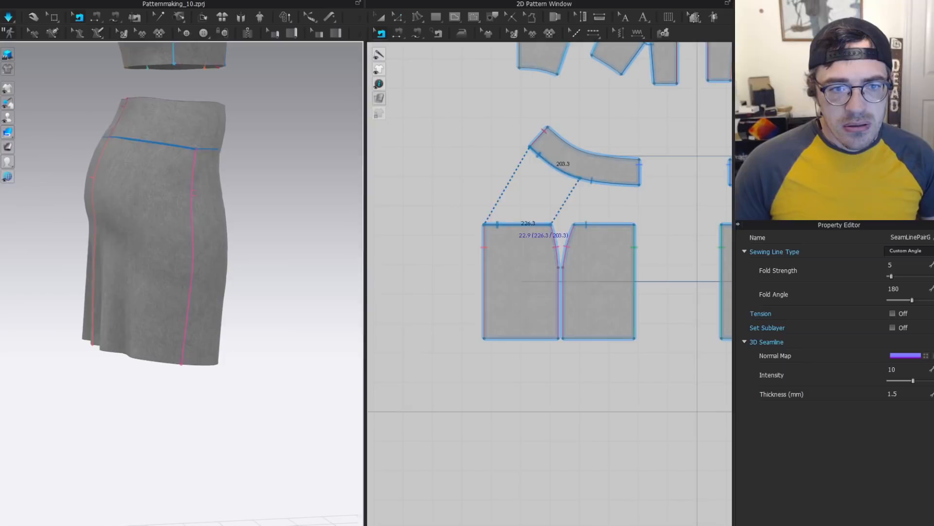
Display the strain map on the skirt and examine the tension across the back panel and yoke.
key(a)
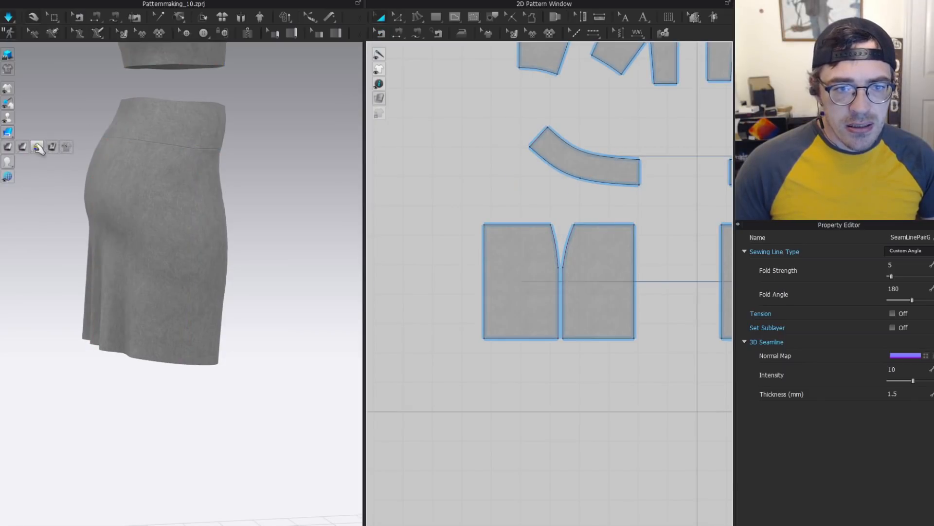
click(38, 147)
right_drag(146, 139, 226, 156)
click(117, 194)
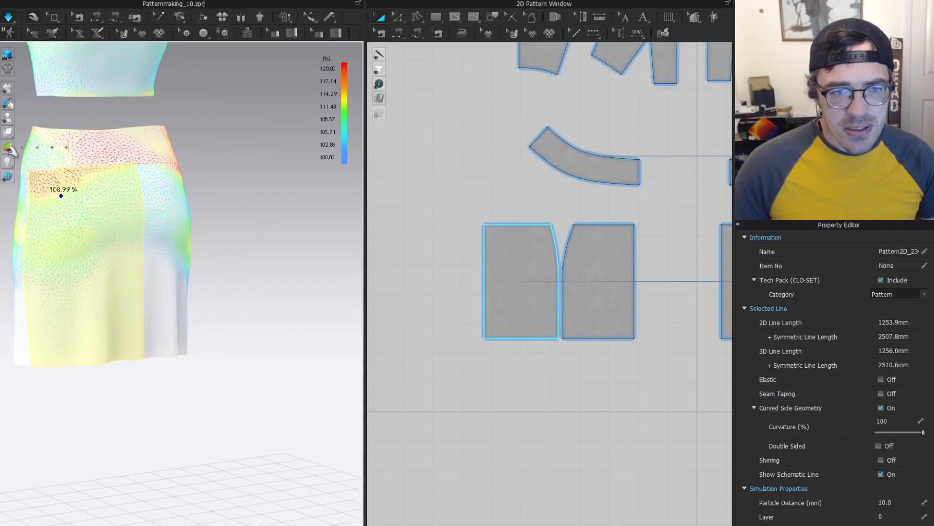
mouse_move(10, 151)
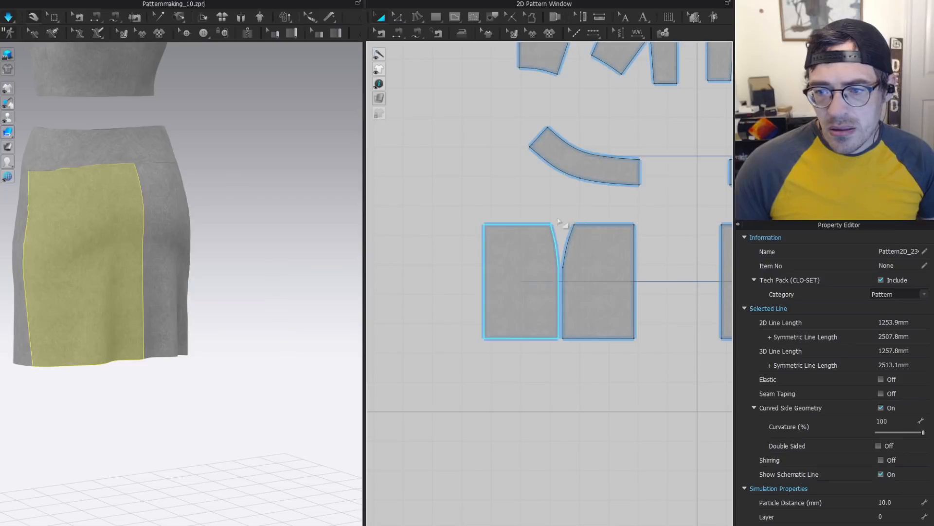
Recheck the seam length difference between the back panel's top edge and the yoke to determine the dart width.
key(b)
click(526, 225)
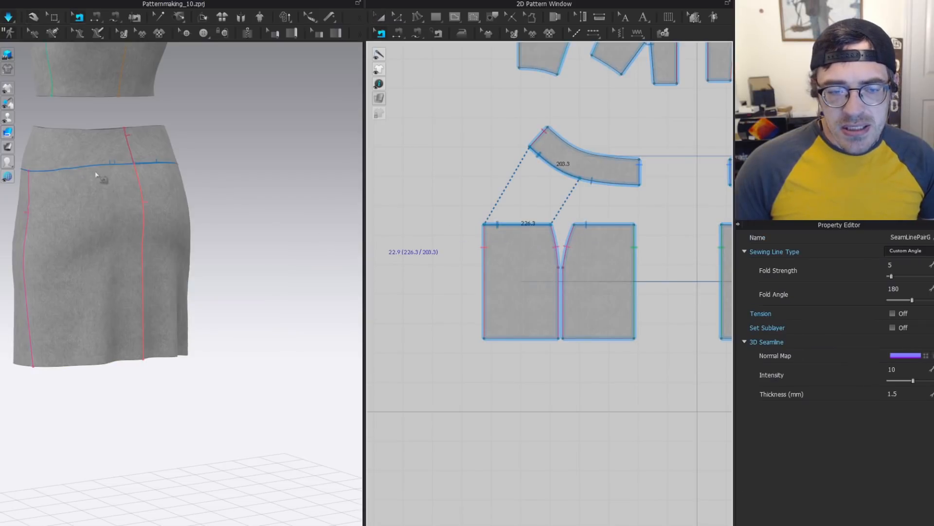
scroll(576, 220, up, 3)
key(a)
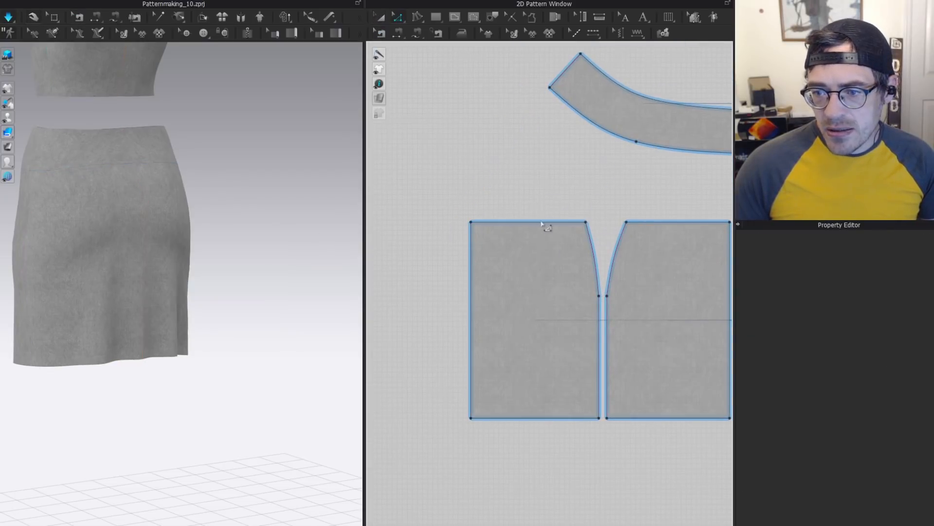
click(544, 223)
key(b)
click(538, 221)
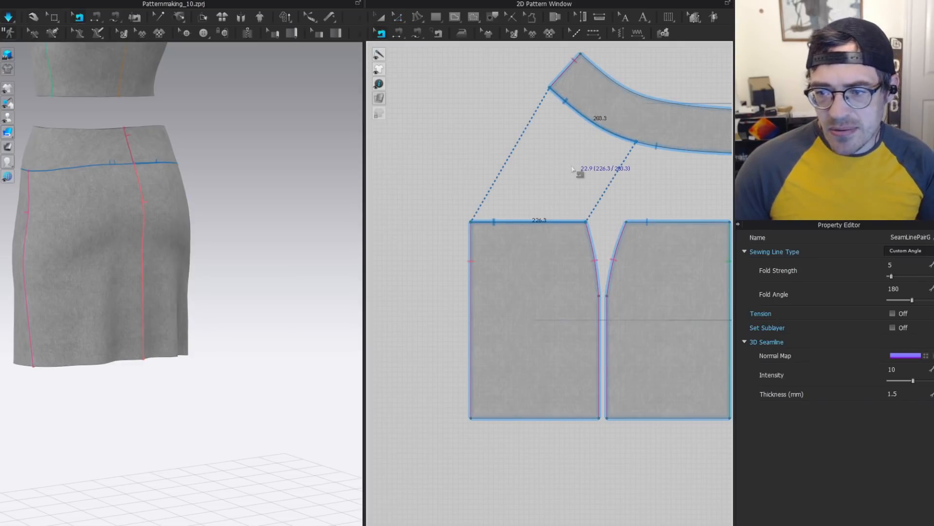
key(a)
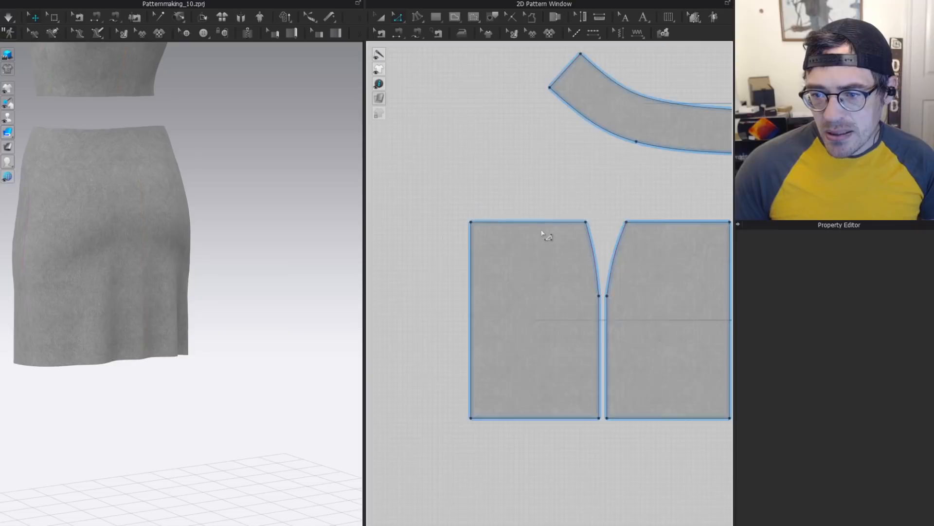
Add two points near the middle of the back panel's top edge to mark the dart opening.
scroll(542, 233, up, 3)
key(v)
right_drag(141, 171, 108, 204)
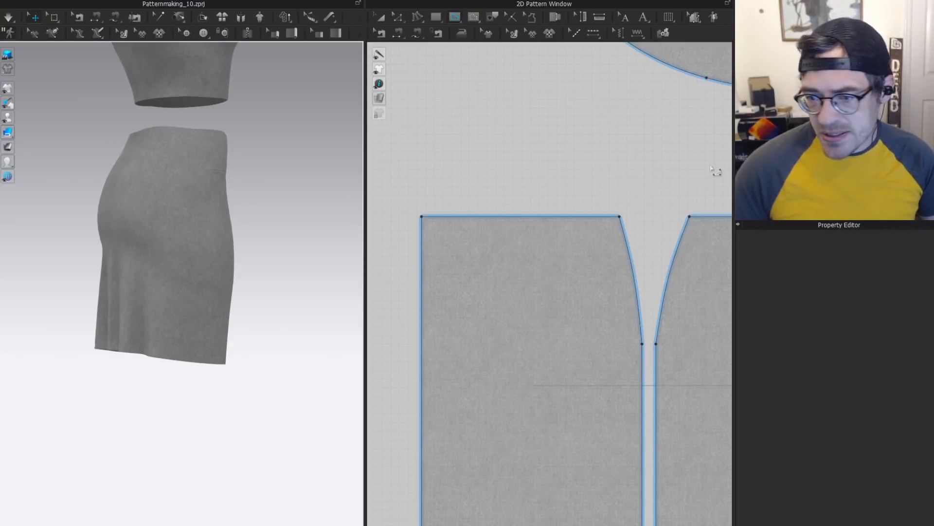
key(x)
click(506, 216)
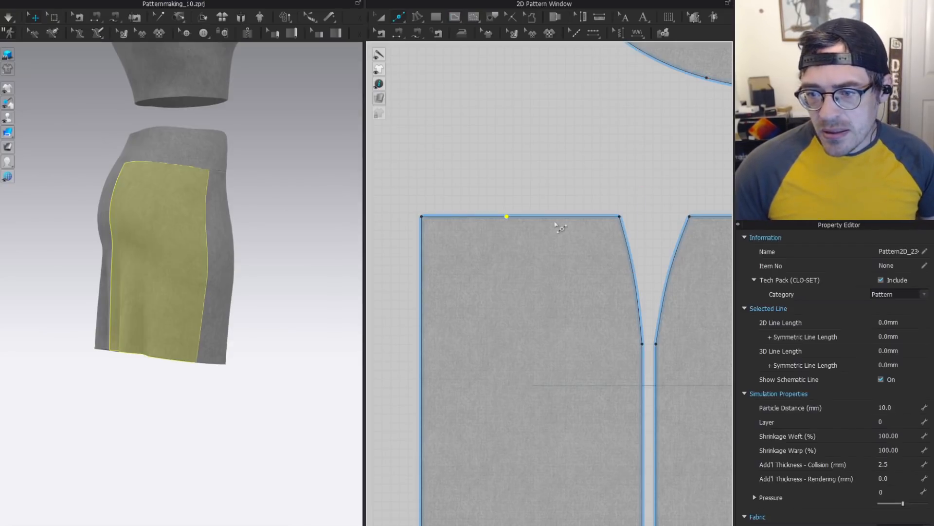
right_click(518, 218)
click(443, 340)
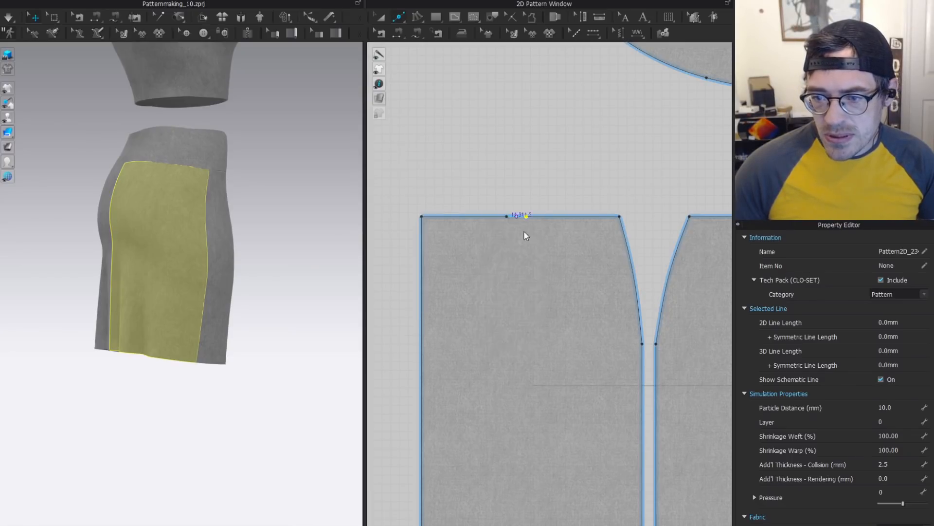
Pull the midpoint between the two dart opening points straight down into the back panel to form the dart tip.
scroll(524, 231, up, 5)
key(v)
drag(510, 202, 508, 377)
key(Escape)
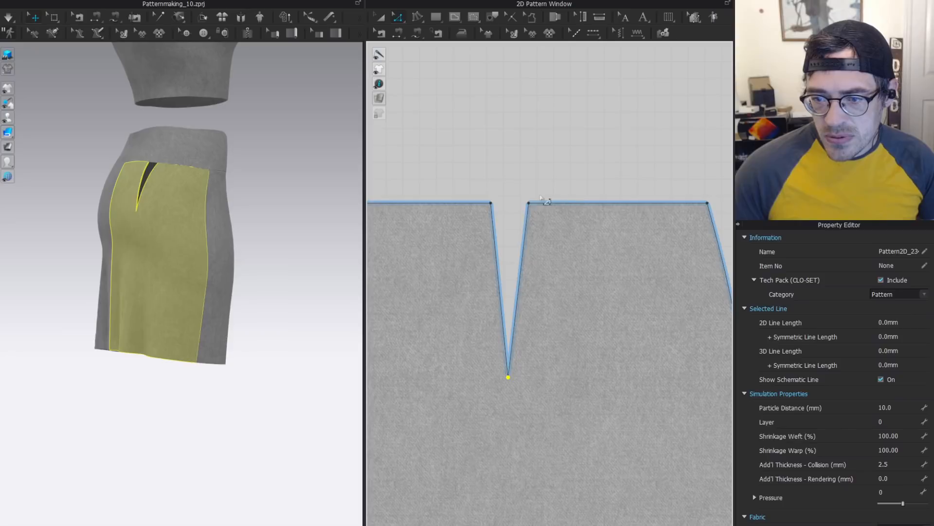
Redo the back dart with a slightly shorter tip centred under its opening and sew the two dart legs together.
key(ctrl+z)
drag(548, 168, 510, 372)
key(Escape)
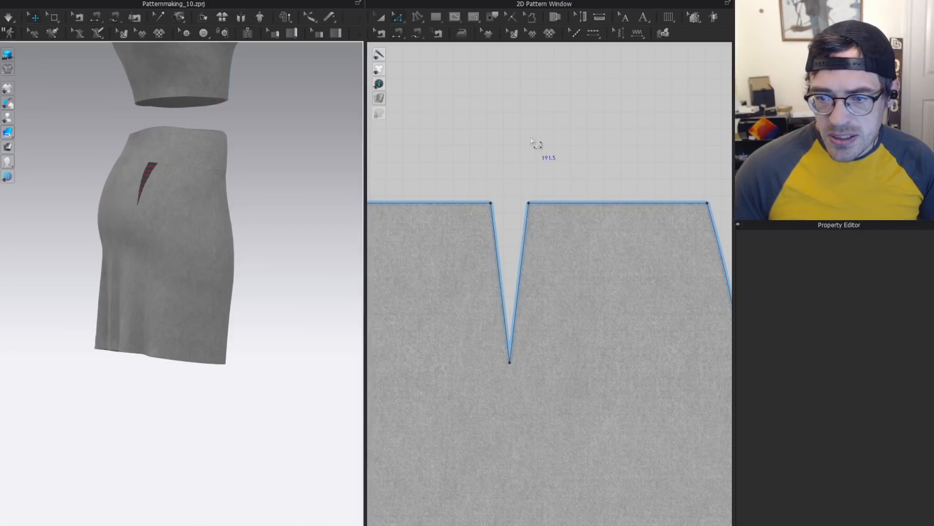
Simulate the skirt to close the back dart, and examine the opening between the back panels and the waist yoke.
key(a)
click(137, 219)
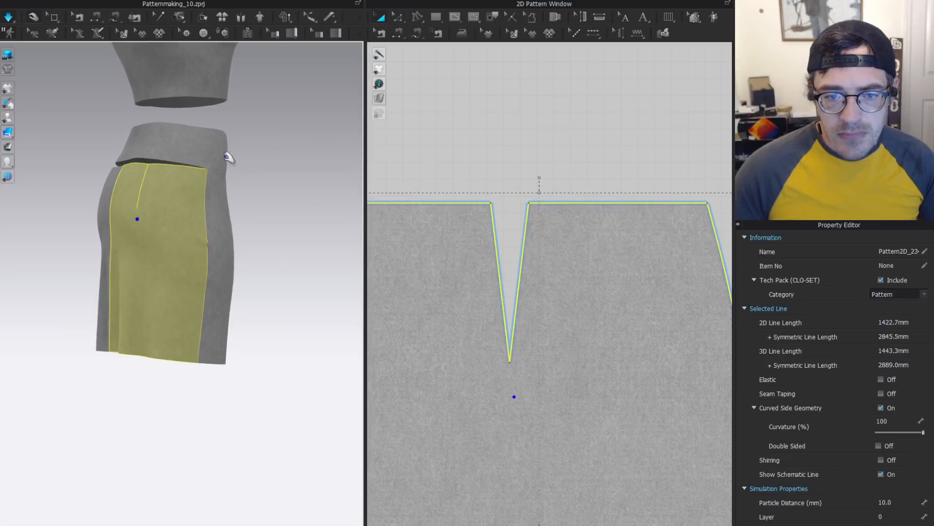
scroll(226, 156, down, 3)
right_drag(114, 201, 222, 218)
scroll(529, 224, down, 5)
key(b)
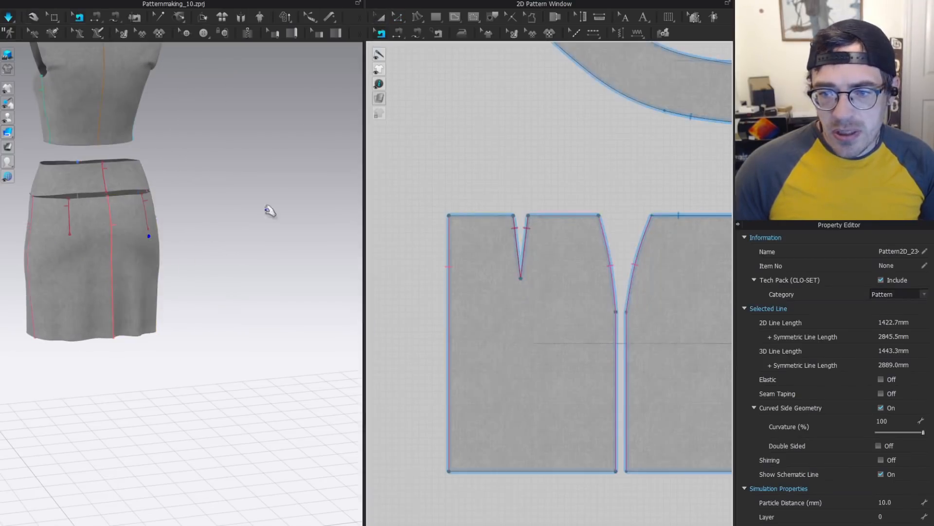
scroll(172, 167, up, 5)
key(z)
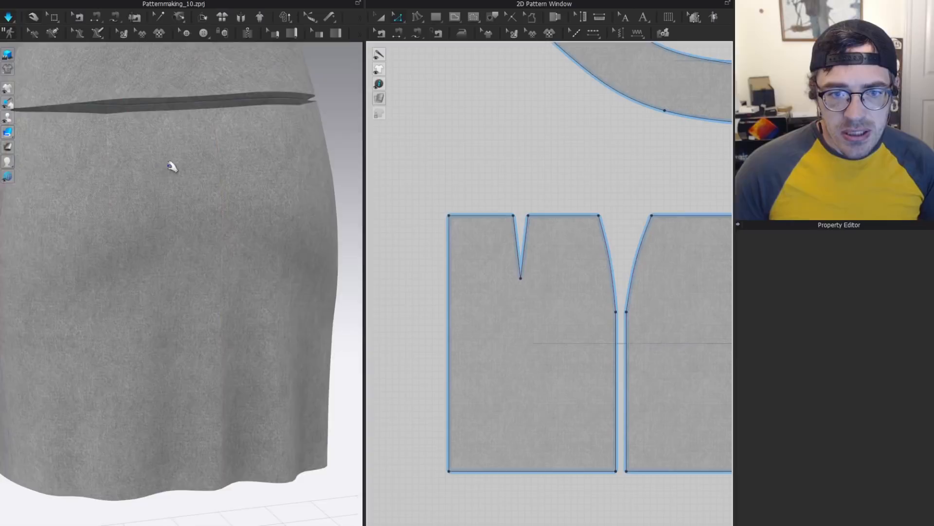
right_drag(171, 166, 155, 124)
Curve the back panel's top edge between the dart and the side seam slightly downward.
scroll(579, 200, up, 5)
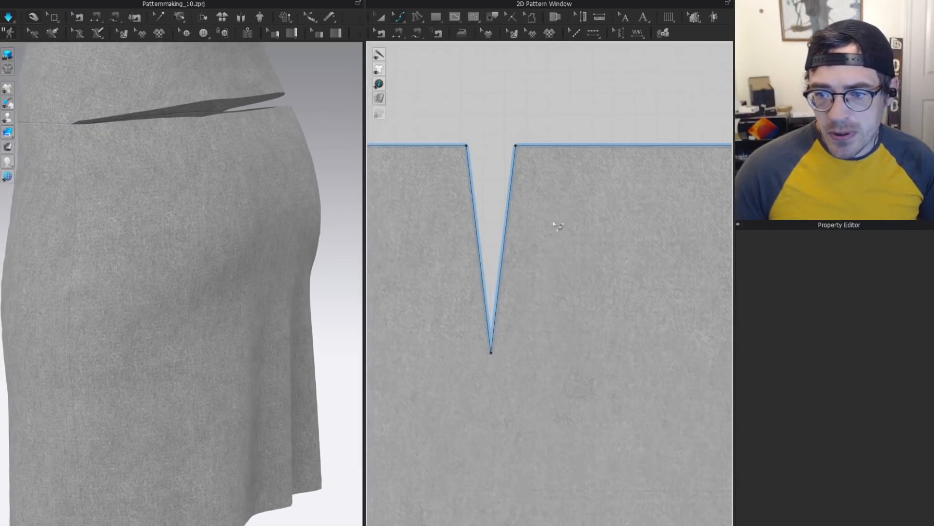
click(558, 151)
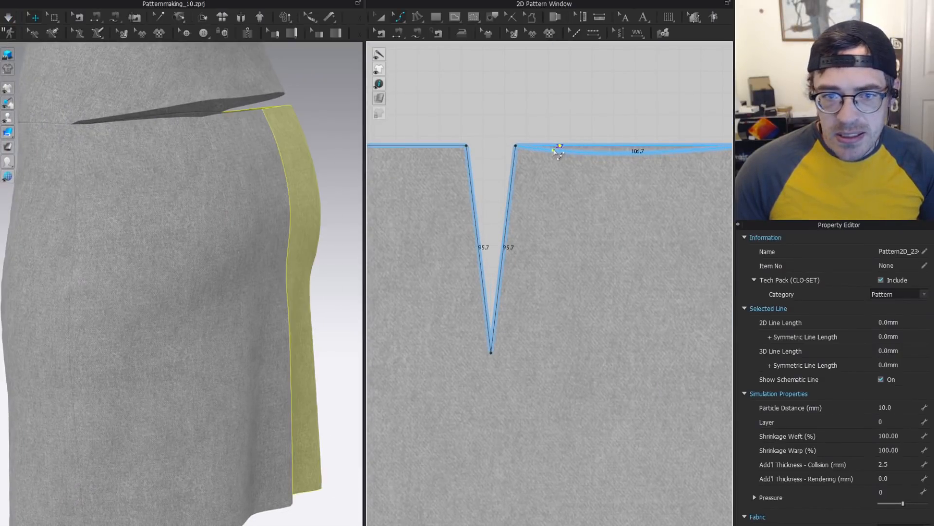
click(554, 150)
scroll(571, 162, up, 3)
middle_drag(571, 162, 457, 223)
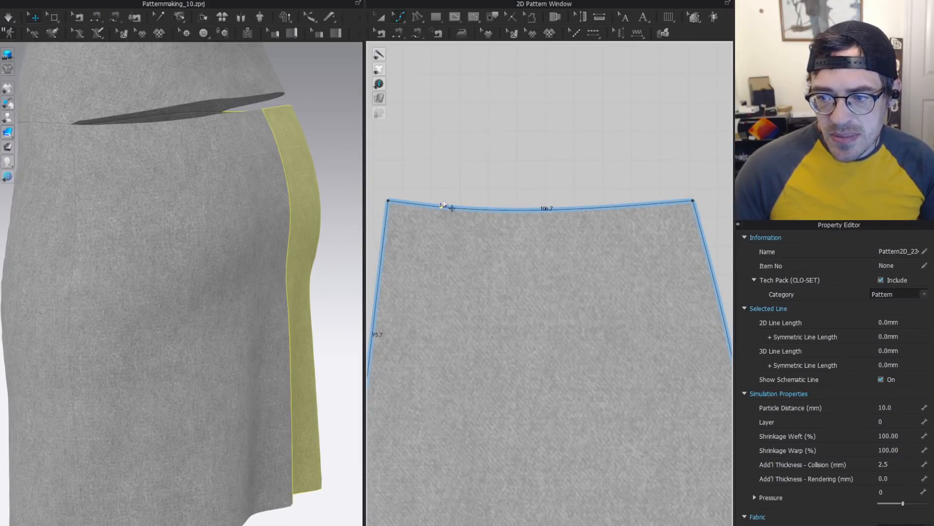
Curve the back panel's top edge between the centre back and the dart slightly downward to match the other section.
scroll(489, 195, down, 4)
middle_drag(491, 194, 715, 193)
scroll(517, 204, up, 5)
drag(534, 202, 564, 209)
scroll(459, 165, down, 4)
Lower the back panel's top corner at the centre back slightly.
key(z)
middle_drag(382, 174, 549, 185)
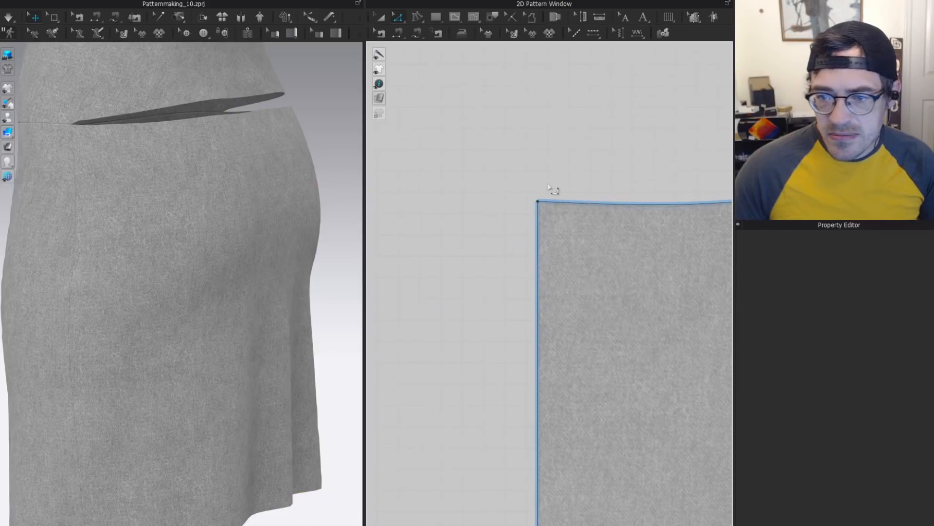
drag(529, 210, 539, 209)
click(571, 141)
Sew the back section of the yoke's lower edge to the two top edge segments of the back panel, skipping the dart.
scroll(226, 168, down, 2)
right_drag(223, 183, 157, 191)
click(232, 83)
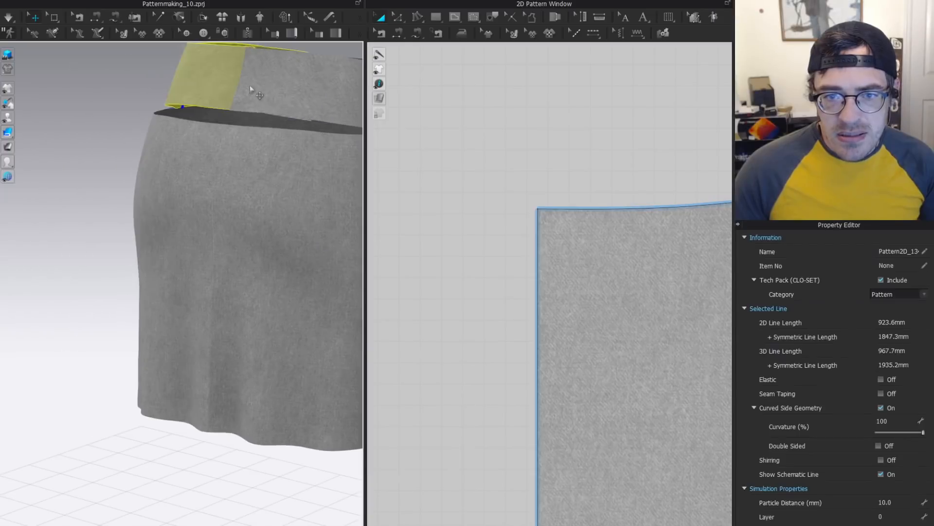
click(262, 68)
scroll(567, 174, down, 5)
key(n)
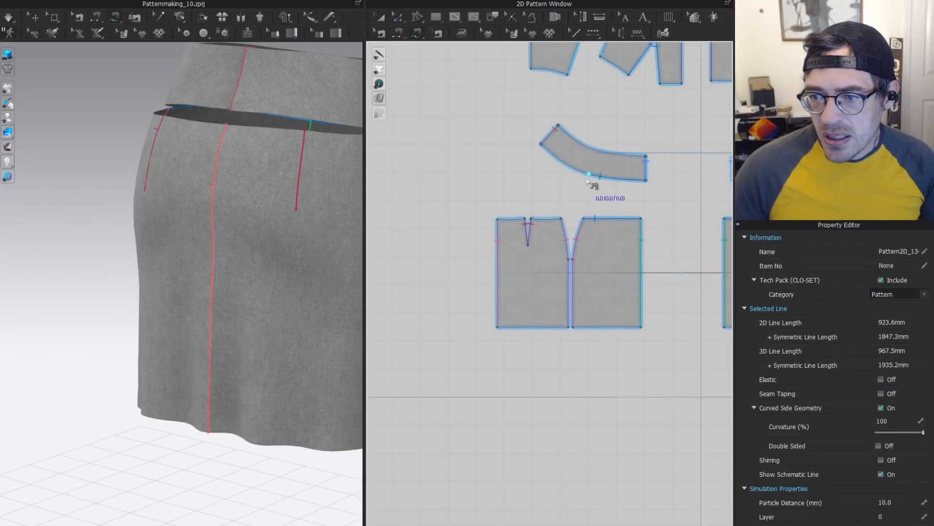
click(540, 151)
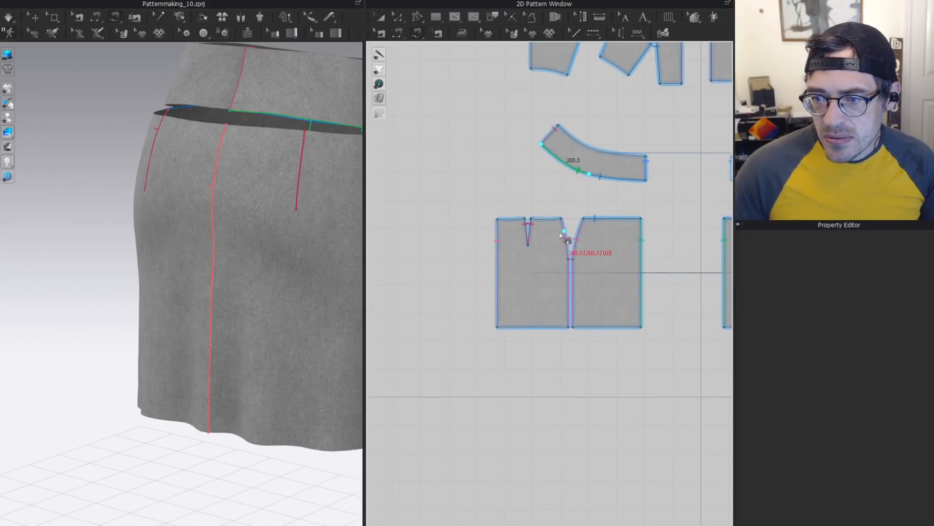
click(523, 221)
click(498, 214)
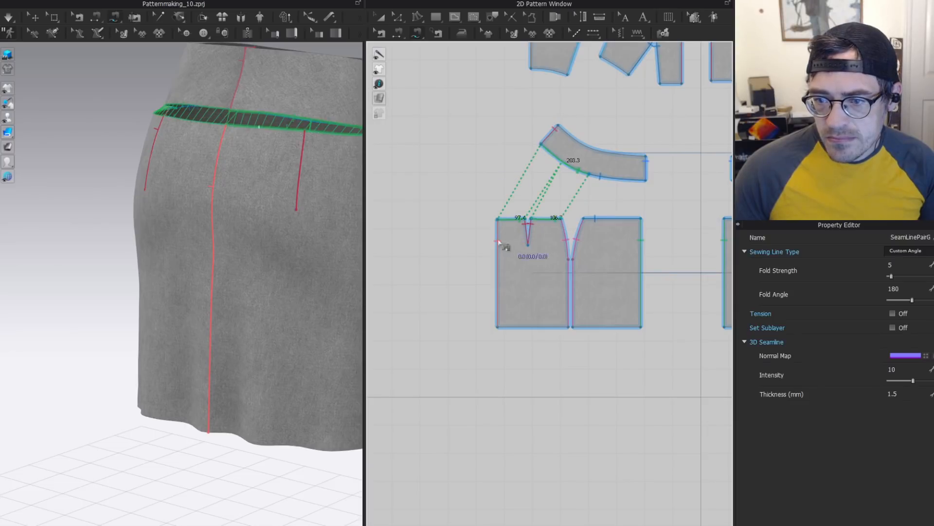
key(b)
key(q)
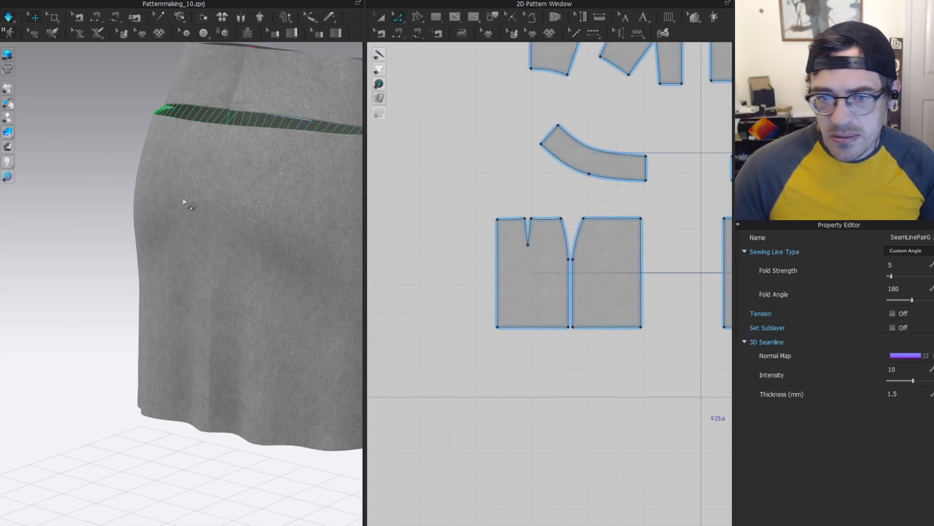
Examine the sewn skirt on the avatar from the side and back, checking the hips and hem.
scroll(184, 203, down, 3)
click(227, 250)
right_drag(235, 265, 198, 195)
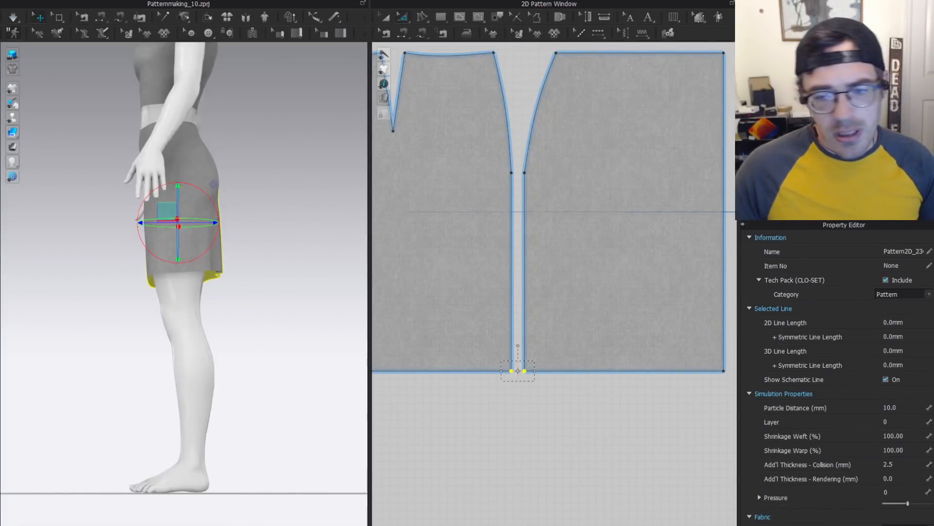
click(267, 209)
right_drag(238, 183, 190, 186)
scroll(219, 219, up, 3)
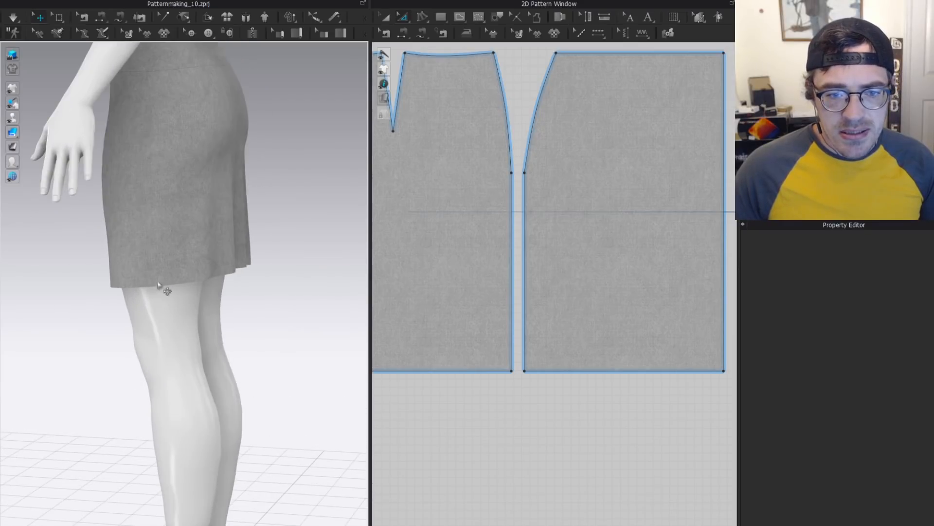
scroll(498, 237, down, 5)
key(a)
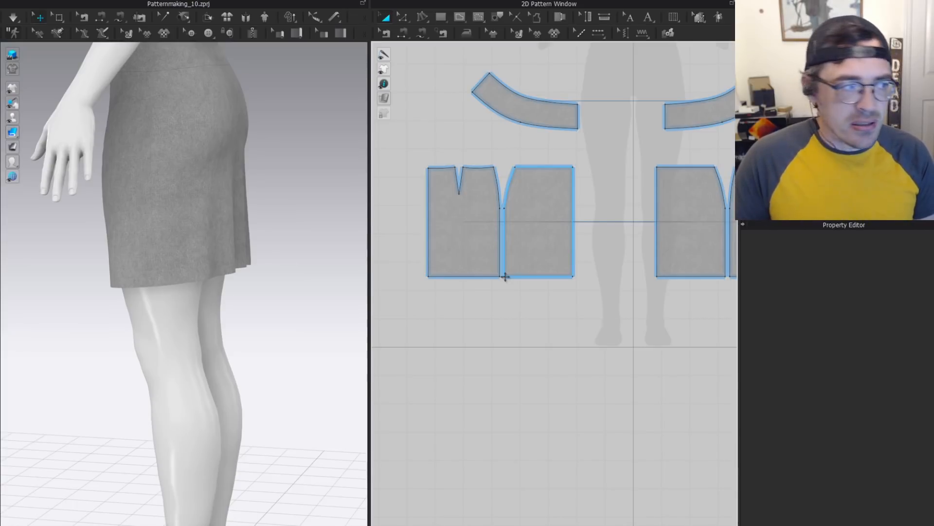
right_drag(180, 210, 244, 290)
scroll(513, 244, down, 1)
scroll(540, 230, up, 6)
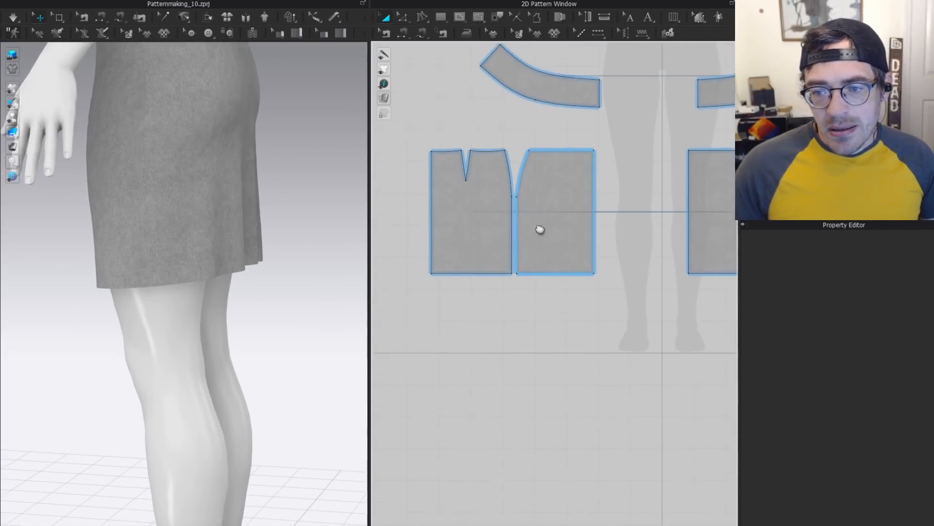
Taper the skirt by spreading the front and back panels' side hem corners apart symmetrically, narrowing both panels at the hem.
key(z)
drag(466, 253, 466, 253)
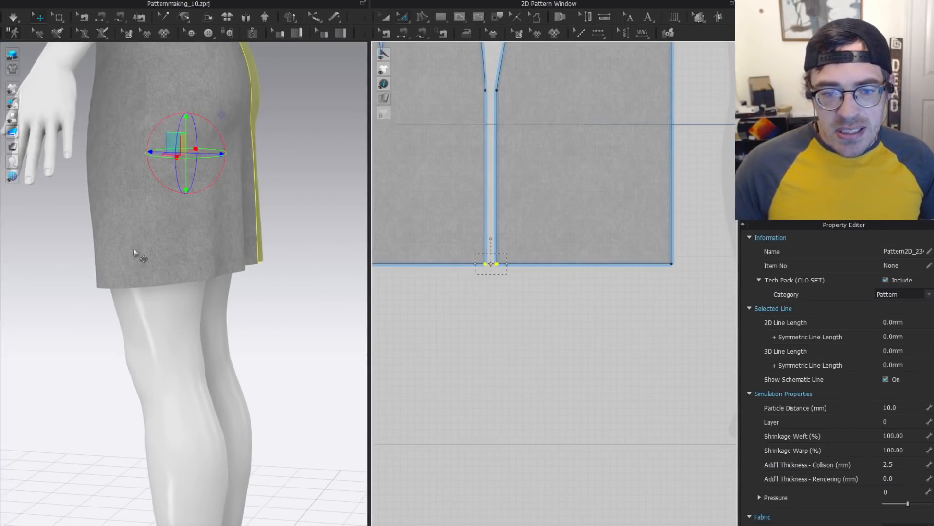
right_drag(133, 246, 239, 228)
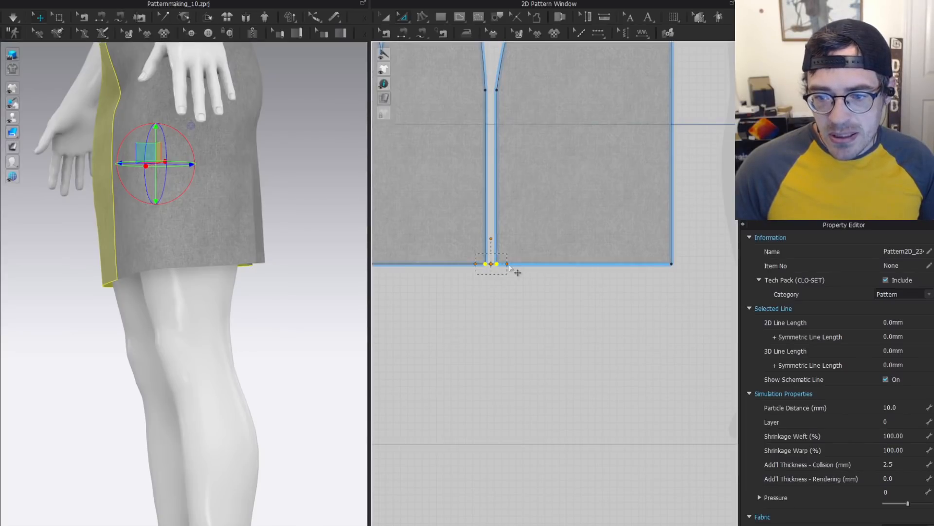
drag(507, 267, 549, 262)
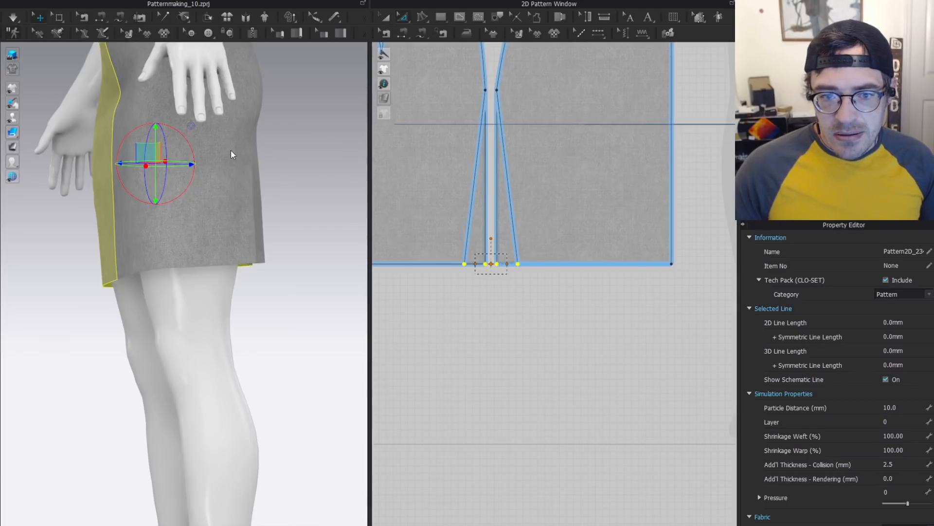
right_drag(268, 173, 214, 204)
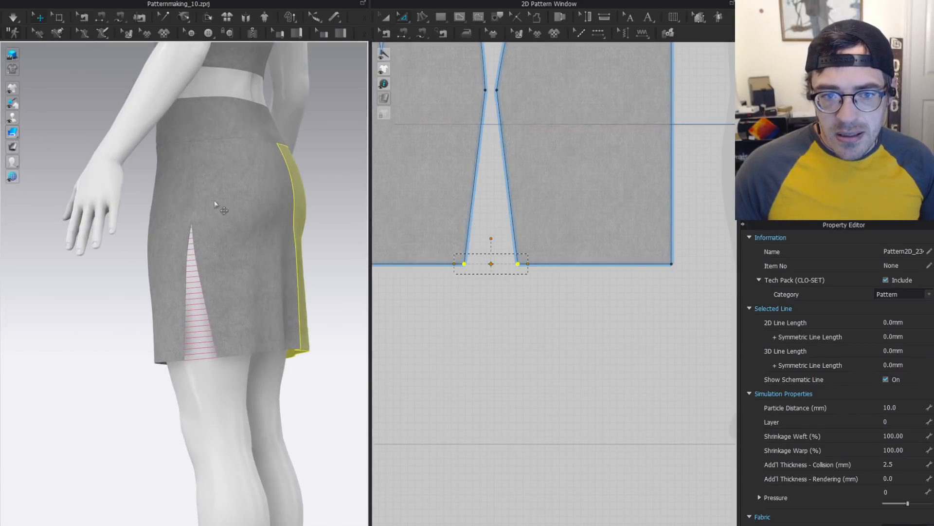
Smooth both side seams by converting their hip points to curve points and shaping a further curve point below each hip.
scroll(425, 135, up, 2)
right_drag(483, 127, 504, 234)
drag(536, 166, 509, 208)
key(ctrl+shift+c)
drag(568, 169, 536, 203)
key(ctrl+shift+c)
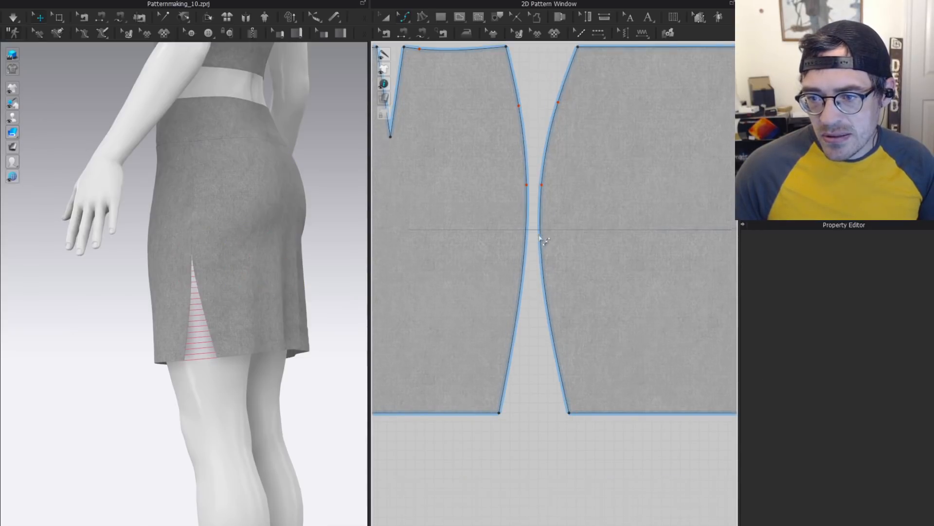
scroll(528, 259, up, 3)
drag(511, 283, 555, 303)
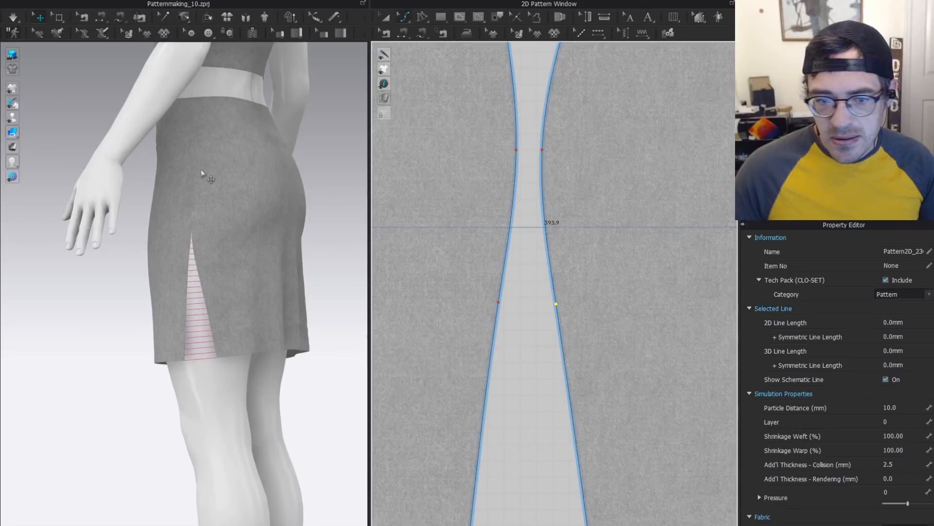
Simulate the tapered skirt and check its side seams from the front, back and side.
right_drag(186, 288, 261, 193)
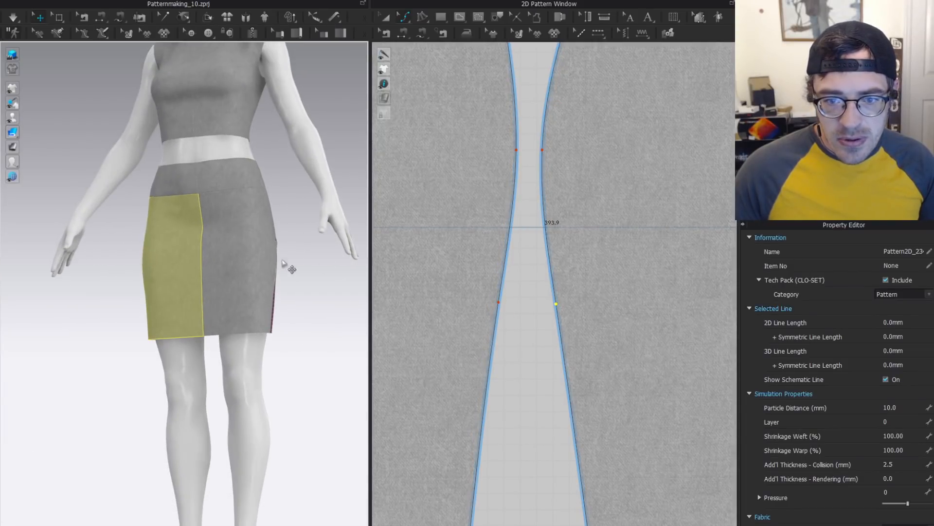
scroll(553, 256, down, 3)
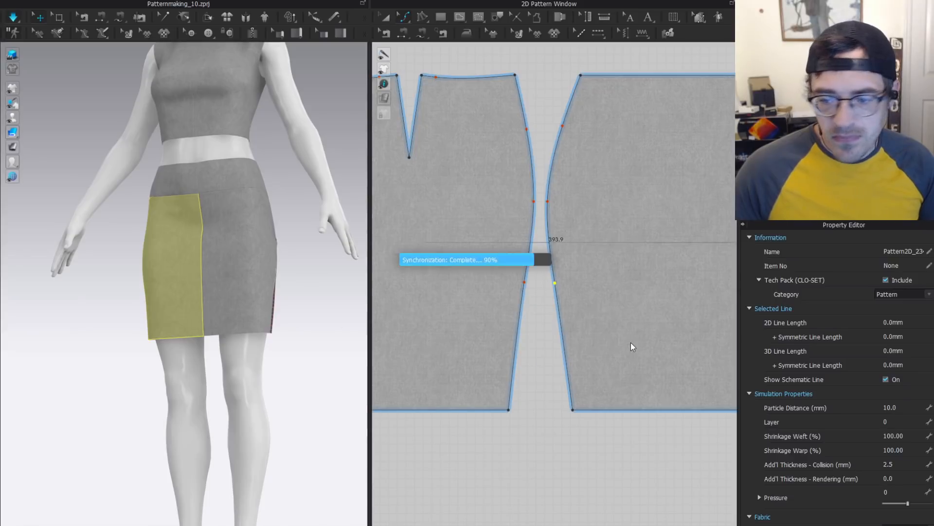
click(265, 285)
right_drag(265, 286, 150, 294)
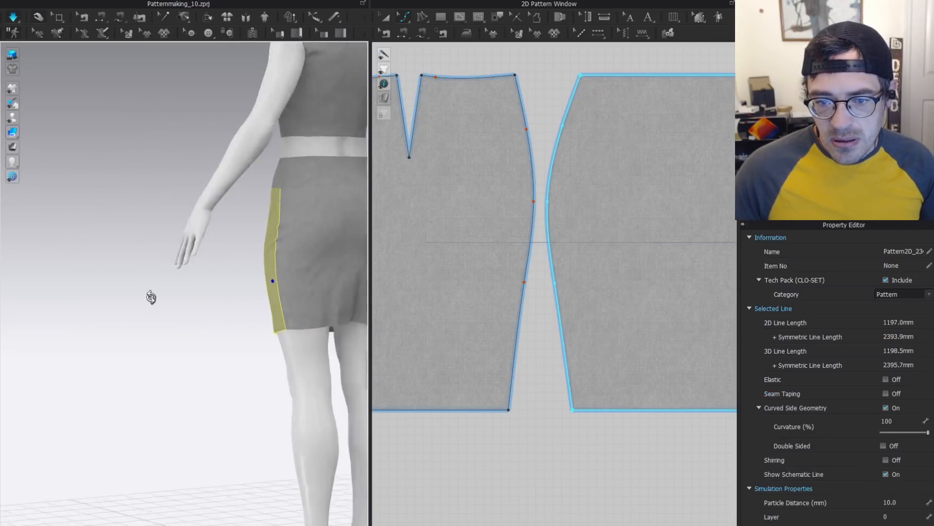
Fine-tune the lower curve points on the front and back side seams so the two curves match.
scroll(526, 289, up, 5)
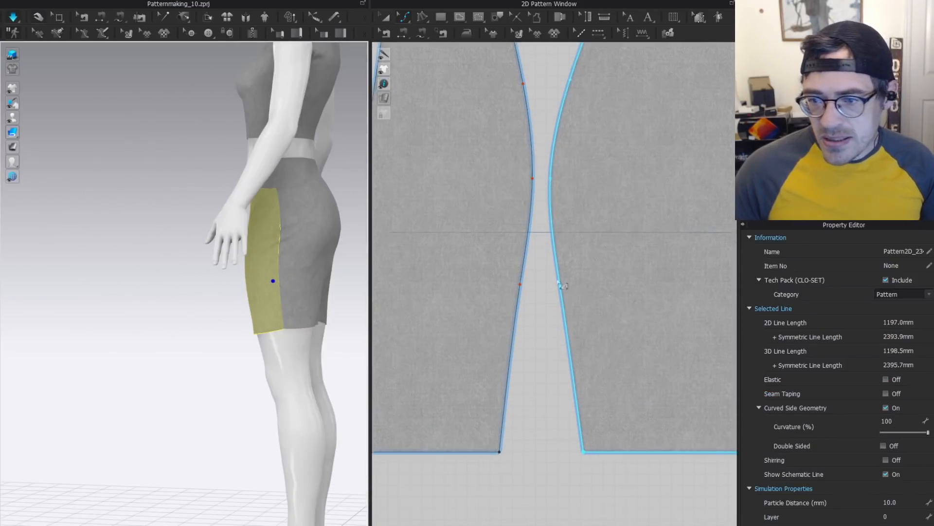
click(510, 278)
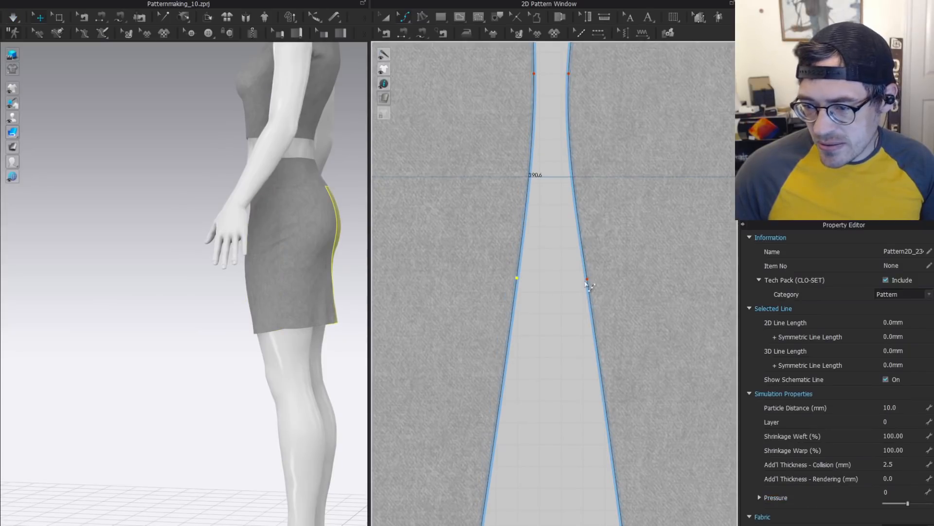
drag(585, 283, 583, 284)
Run the simulation with the refined side seams and tug the back panel near the hem to settle the fabric.
key(a)
right_drag(346, 272, 273, 304)
key(space)
scroll(285, 297, down, 3)
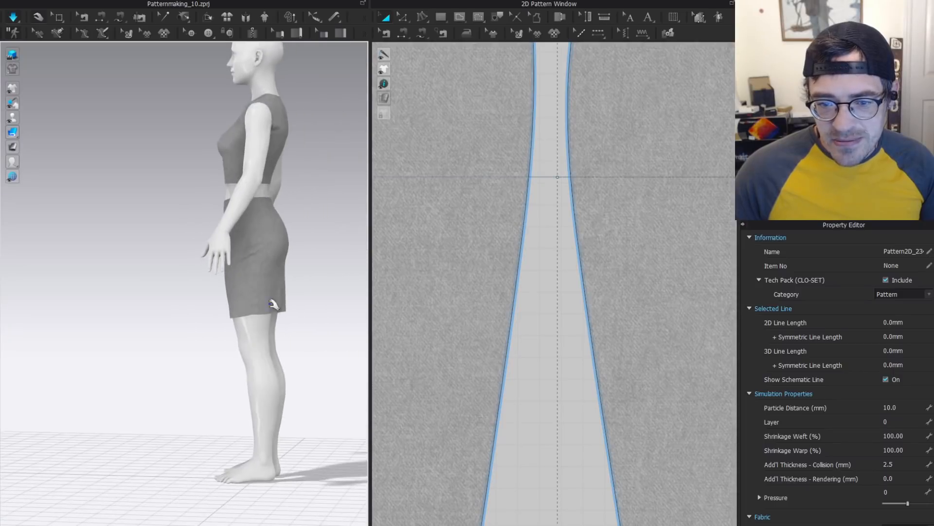
middle_drag(273, 303, 305, 244)
click(305, 244)
Examine the skirt's side and back profile and the back panel's straight centre back edge for further shaping.
scroll(578, 304, down, 10)
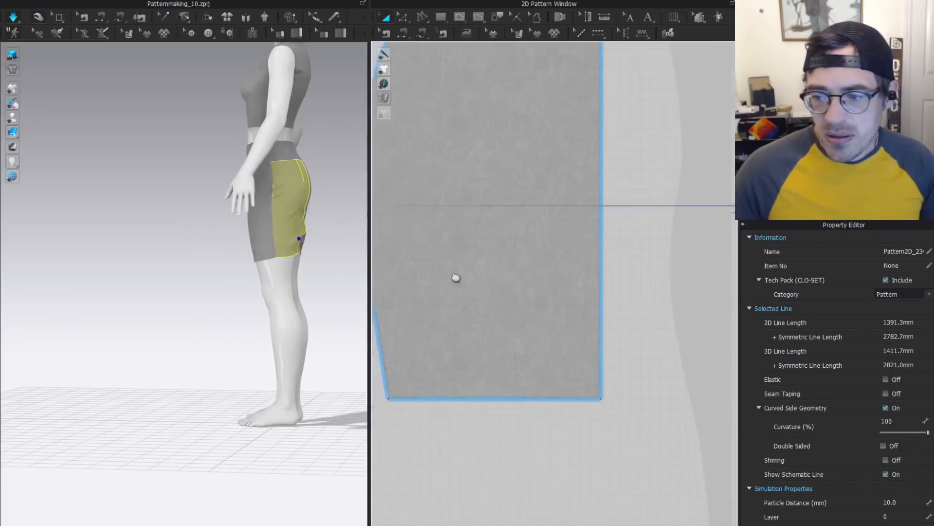
middle_drag(531, 258, 652, 261)
key(z)
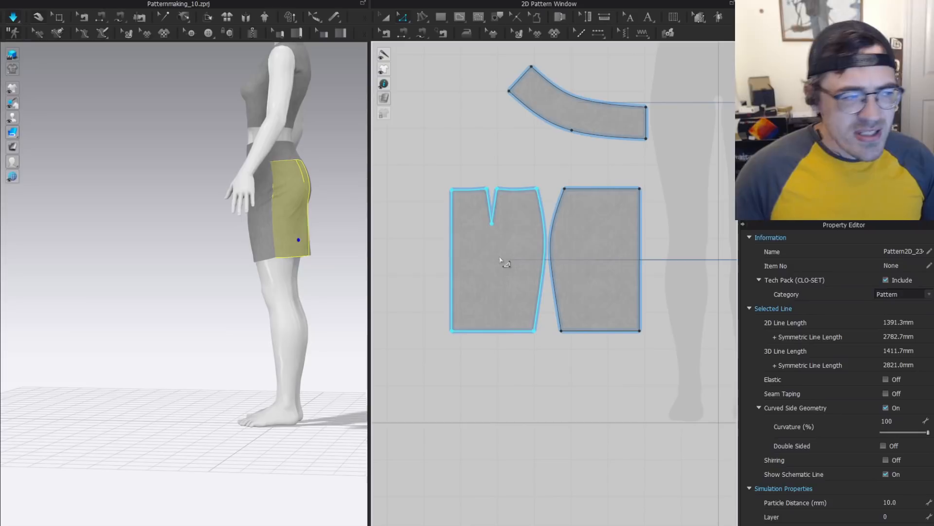
scroll(314, 195, up, 2)
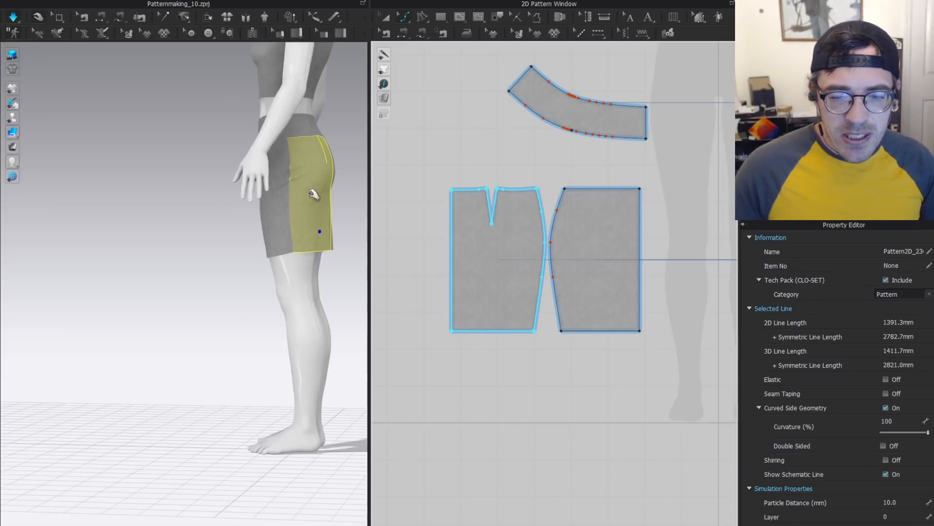
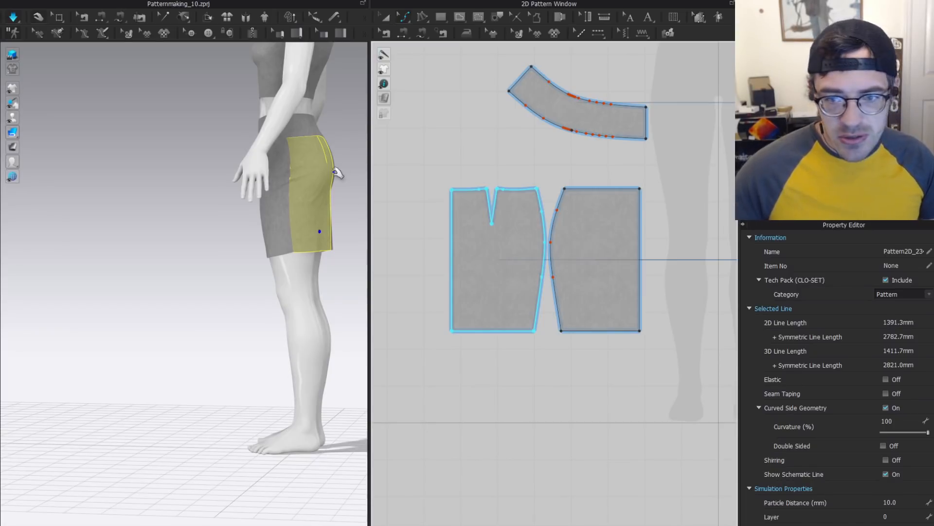
scroll(379, 168, up, 5)
right_drag(294, 149, 537, 314)
scroll(570, 306, down, 2)
middle_drag(570, 307, 518, 196)
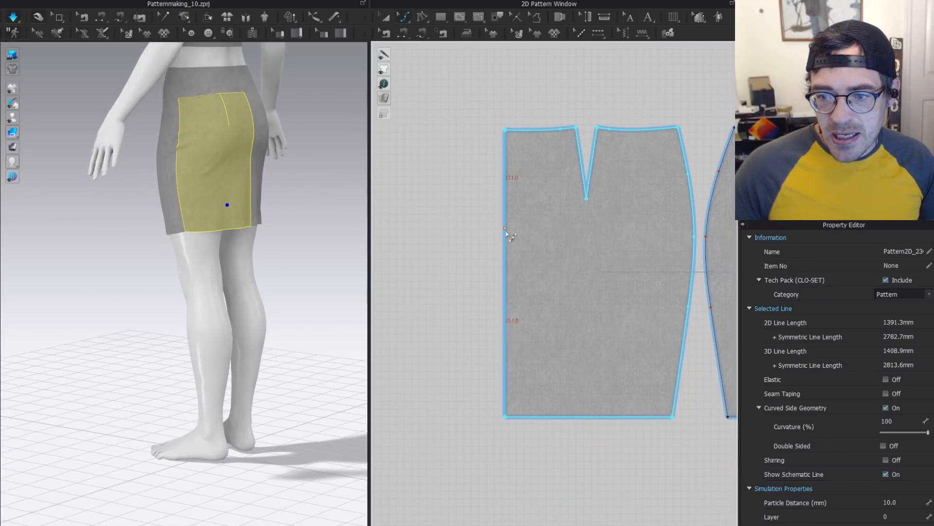
scroll(258, 167, up, 2)
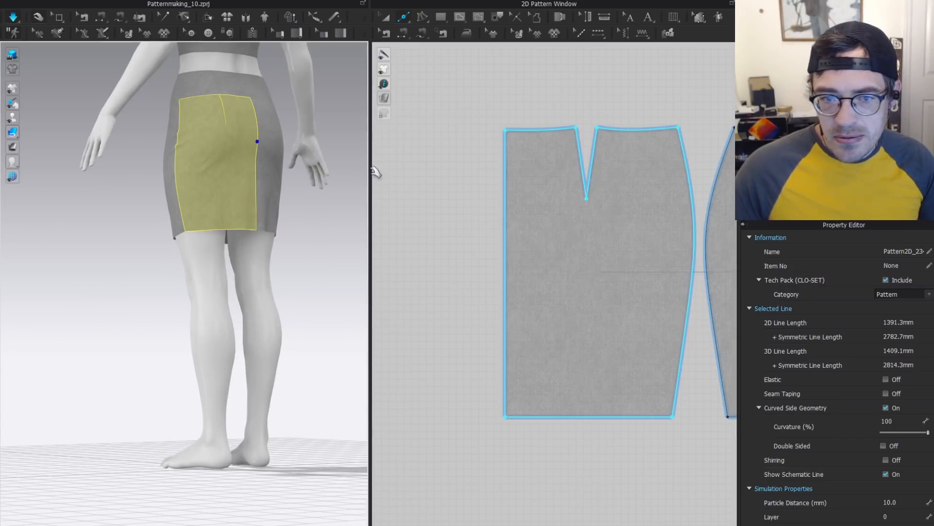
Add a point on the back panel's centre back edge about 134 mm below the waist and taper the hem corner inward about 35 mm.
scroll(425, 229, down, 4)
scroll(671, 241, up, 4)
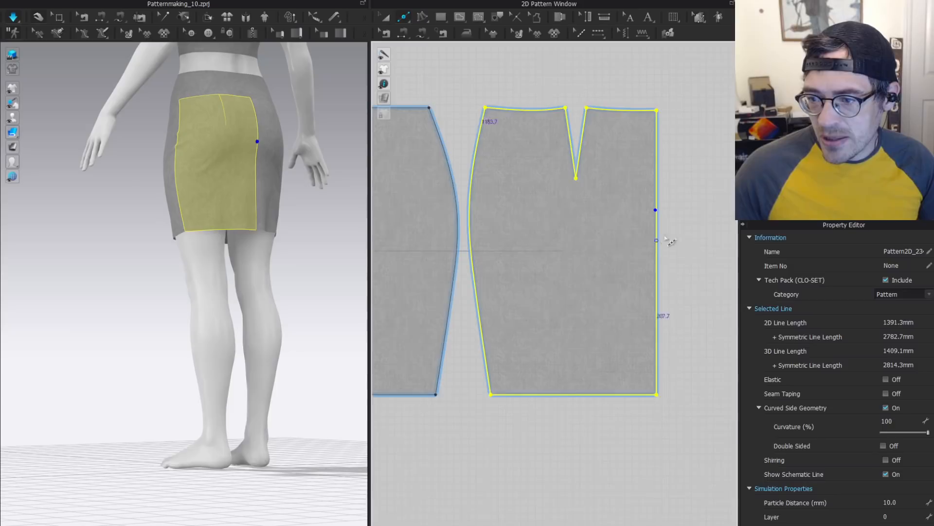
click(658, 211)
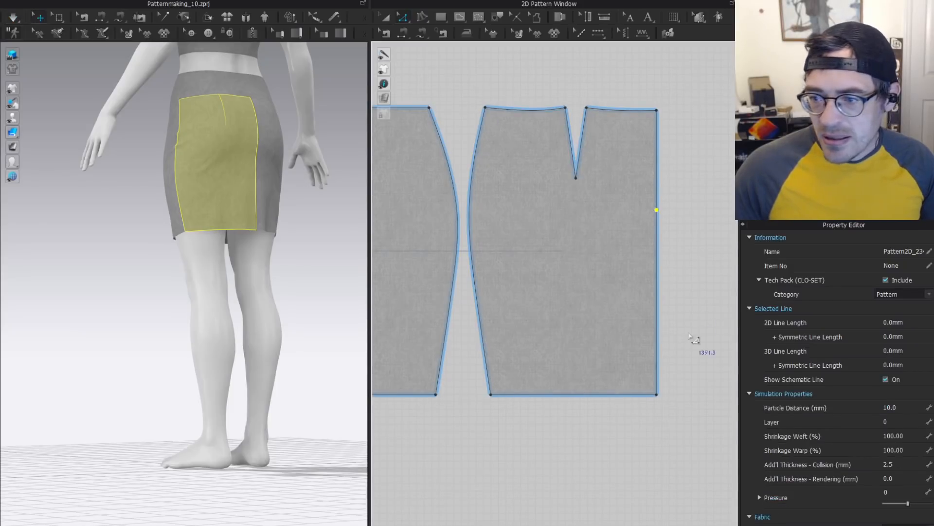
click(657, 394)
drag(656, 395, 631, 394)
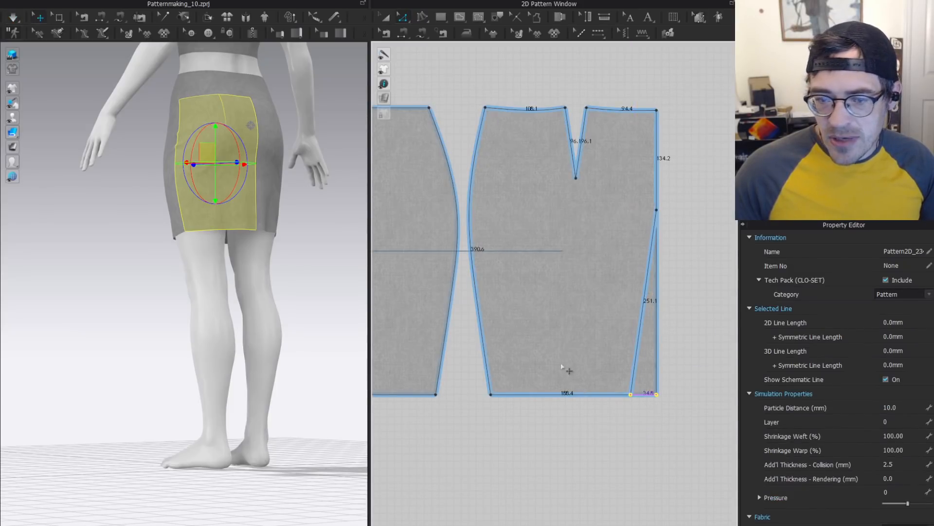
Simulate the tapered centre back seam and check the skirt from the side and back.
right_drag(250, 210, 136, 194)
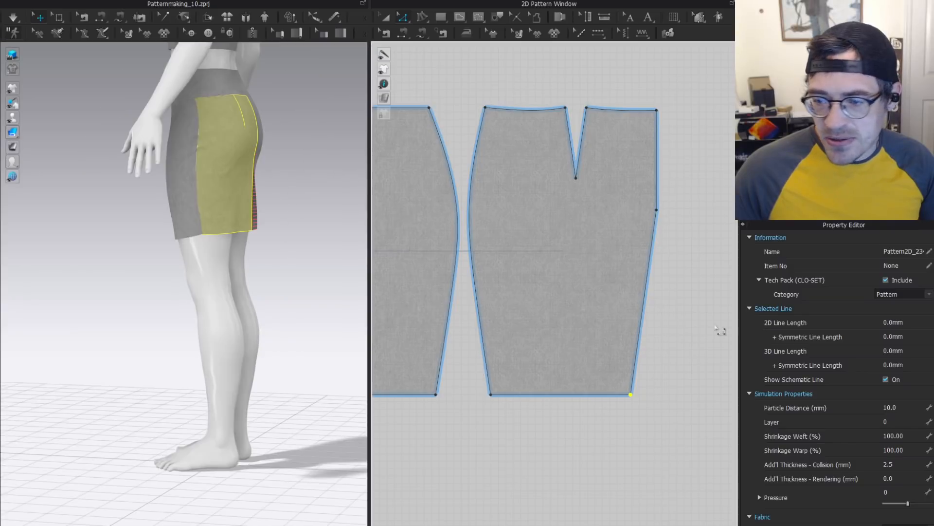
click(133, 192)
key(space)
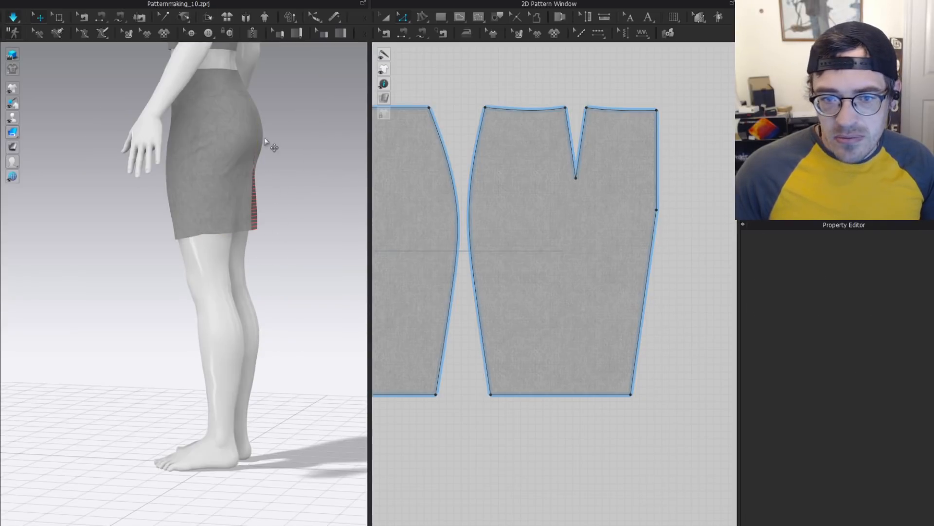
right_drag(282, 189, 251, 190)
click(251, 191)
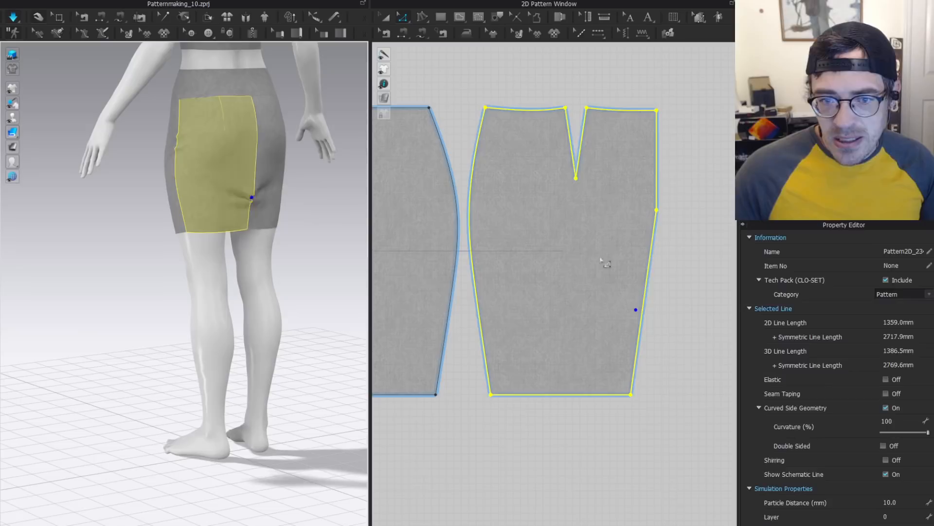
Convert the added centre back point into a curve point so the seam bends smoothly toward the hem.
scroll(659, 292, up, 3)
click(685, 269)
key(v)
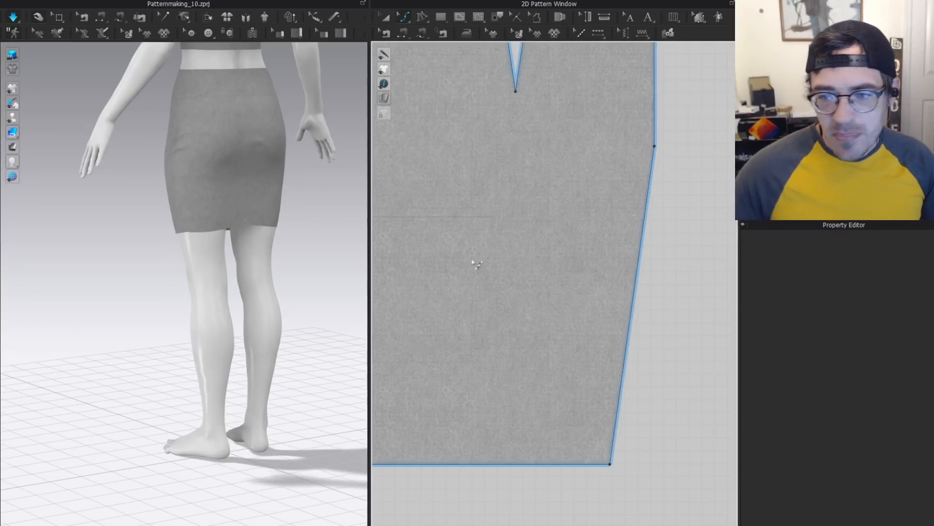
click(655, 146)
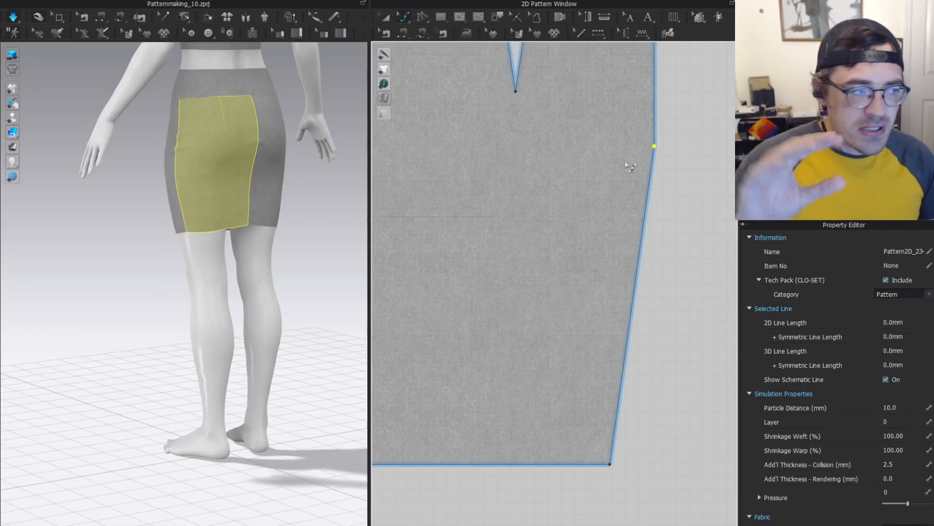
scroll(636, 192, down, 3)
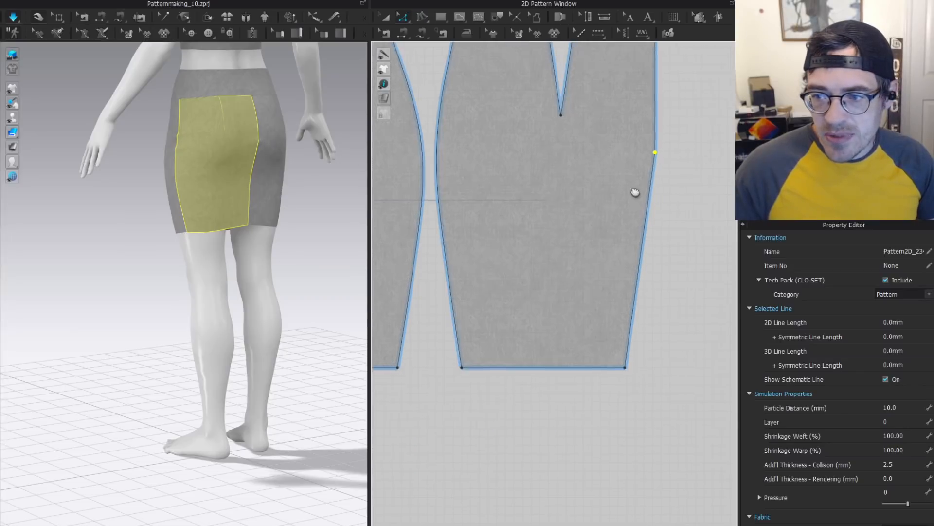
scroll(643, 279, up, 2)
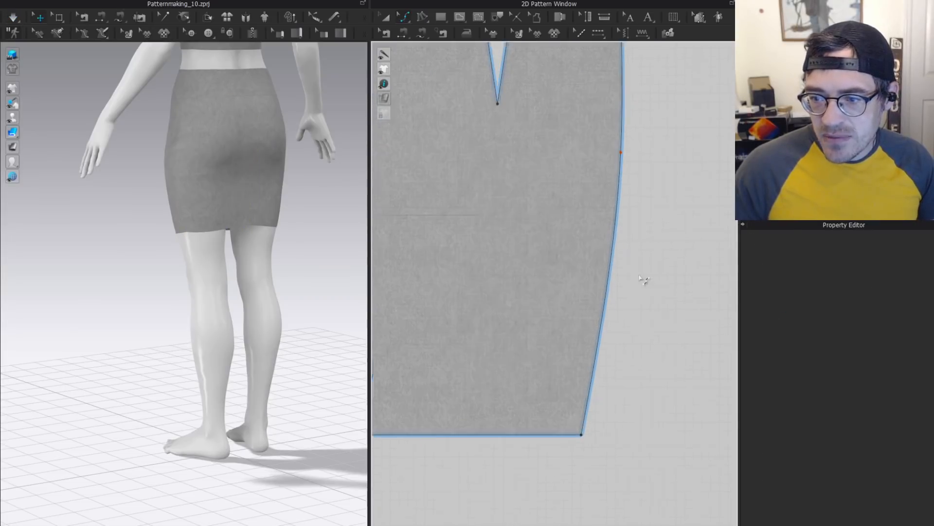
Add a second curve point lower on the centre back seam and pull it inward to hollow the seam below the seat.
right_drag(242, 171, 287, 132)
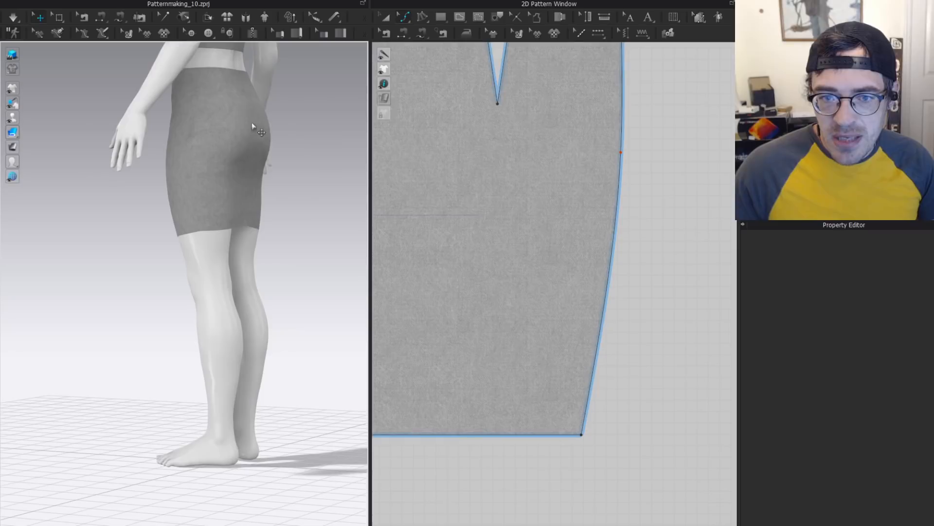
click(610, 229)
drag(606, 246, 604, 242)
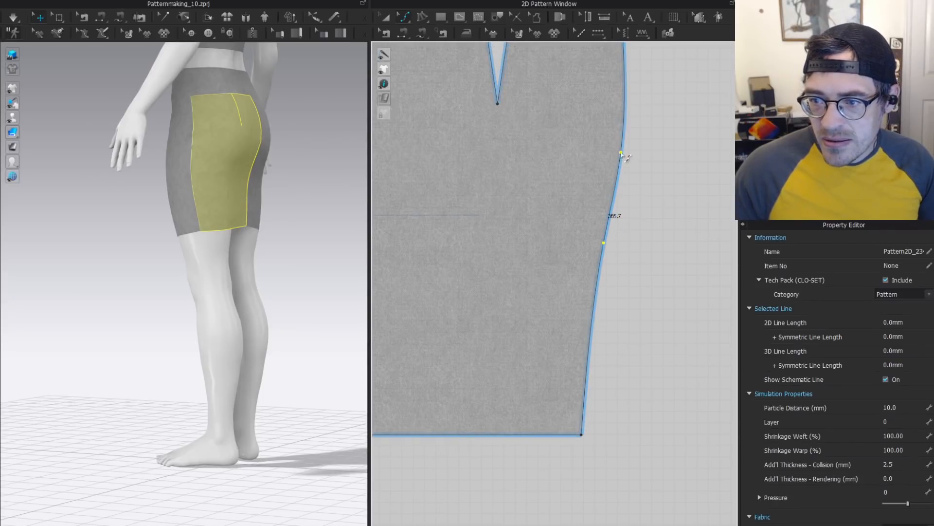
scroll(335, 177, down, 2)
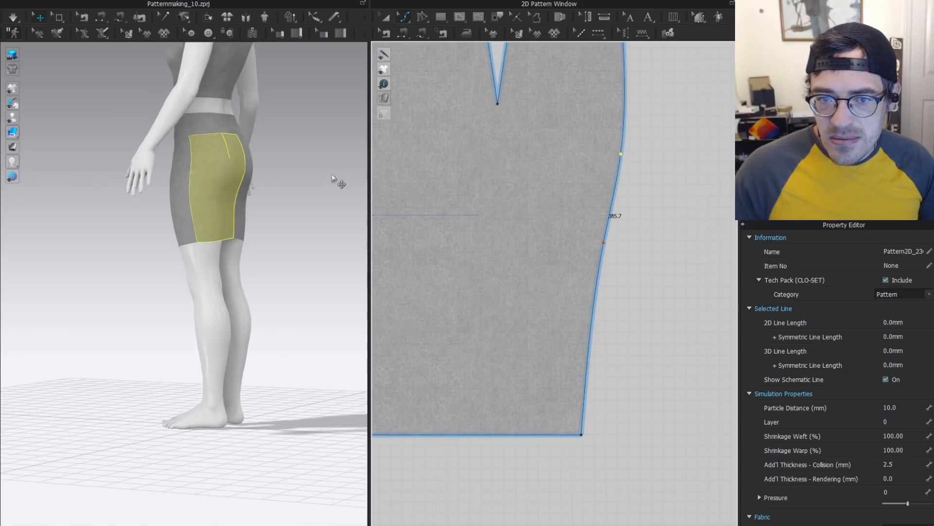
Simulate the curved centre back seam and tug the fabric at the seat to settle it.
right_drag(341, 126, 247, 148)
key(space)
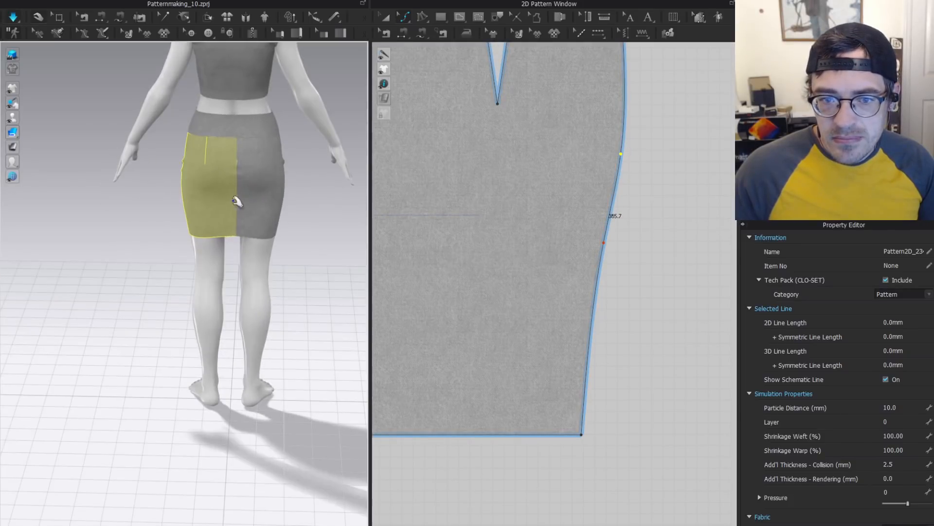
click(242, 184)
Shift the lower centre back curve point slightly down the seam and inspect the fit from behind.
scroll(661, 156, up, 1)
click(610, 171)
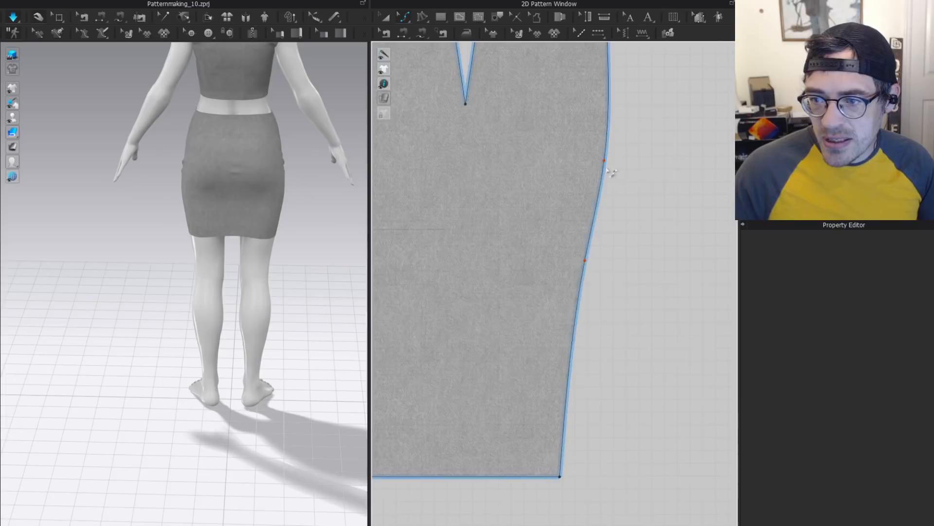
click(586, 263)
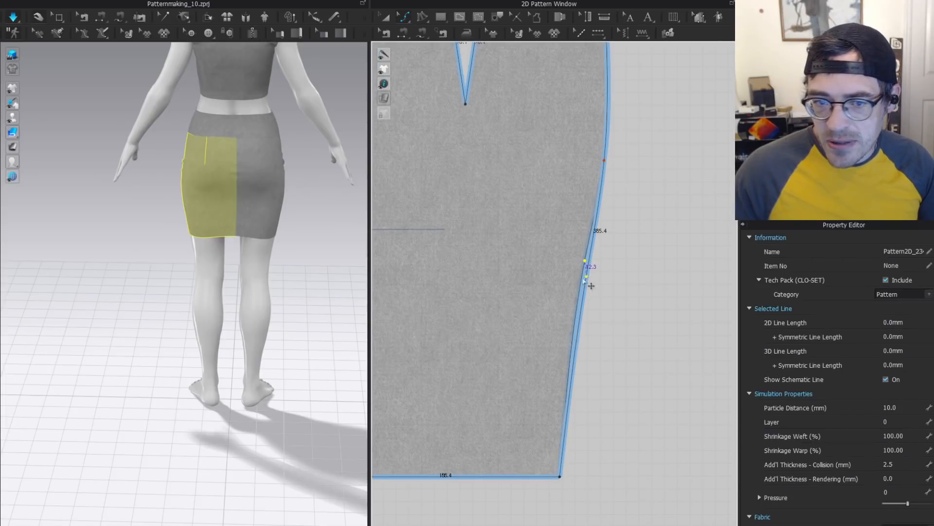
key(space)
right_drag(228, 214, 298, 228)
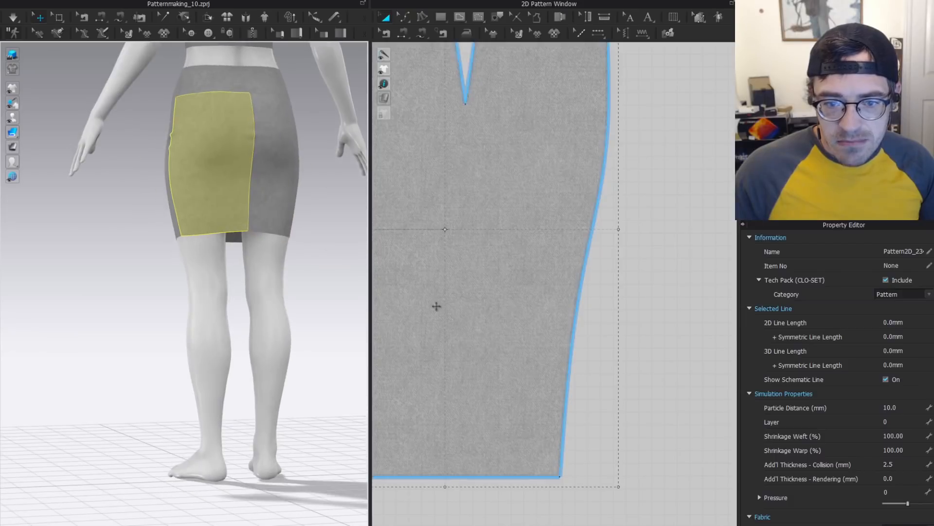
Lower the back panel's centre back hem corner so the hem slopes down from the side seam, and fine-tune its height.
scroll(509, 357, down, 5)
middle_drag(509, 357, 629, 260)
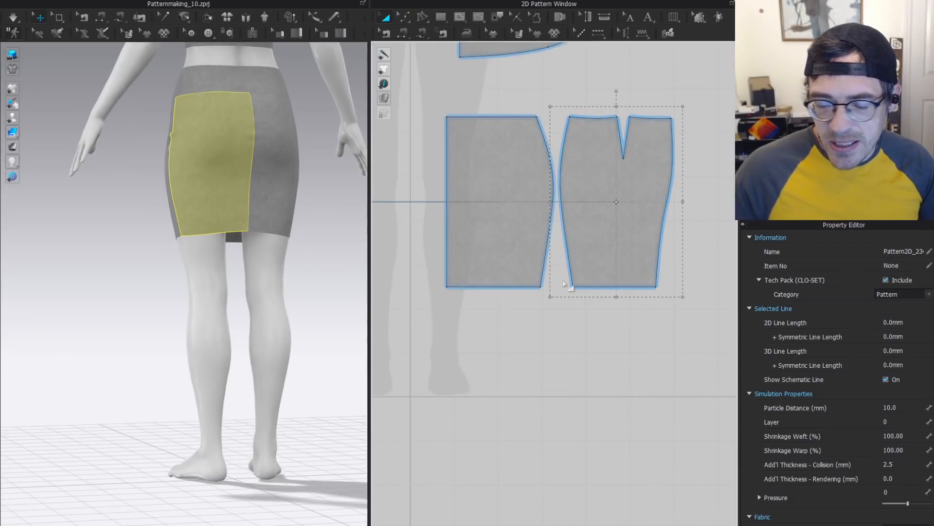
scroll(607, 252, up, 5)
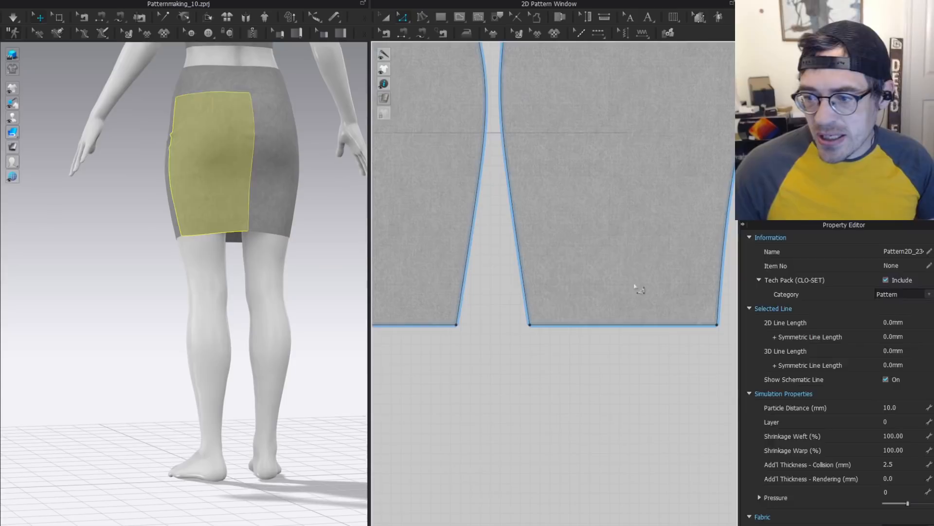
key(z)
middle_drag(633, 297, 483, 258)
drag(567, 287, 569, 308)
drag(569, 306, 568, 306)
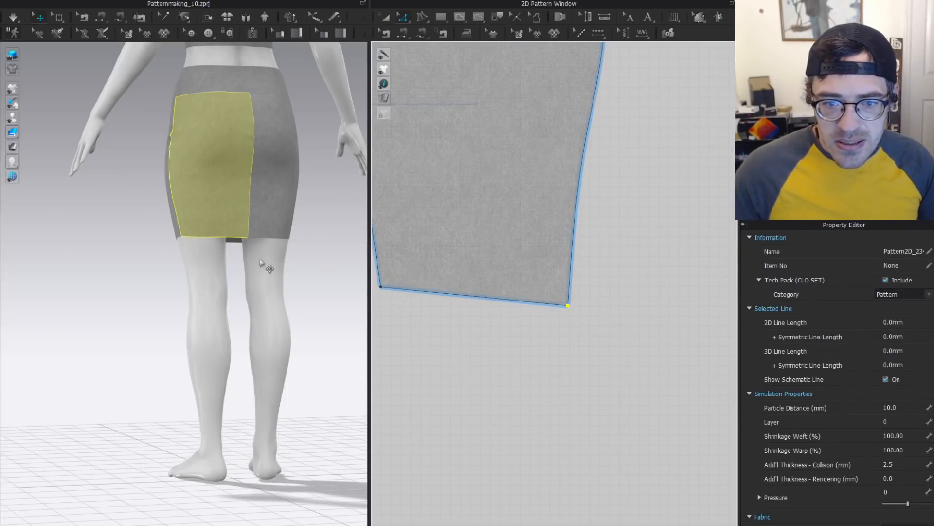
scroll(545, 311, up, 1)
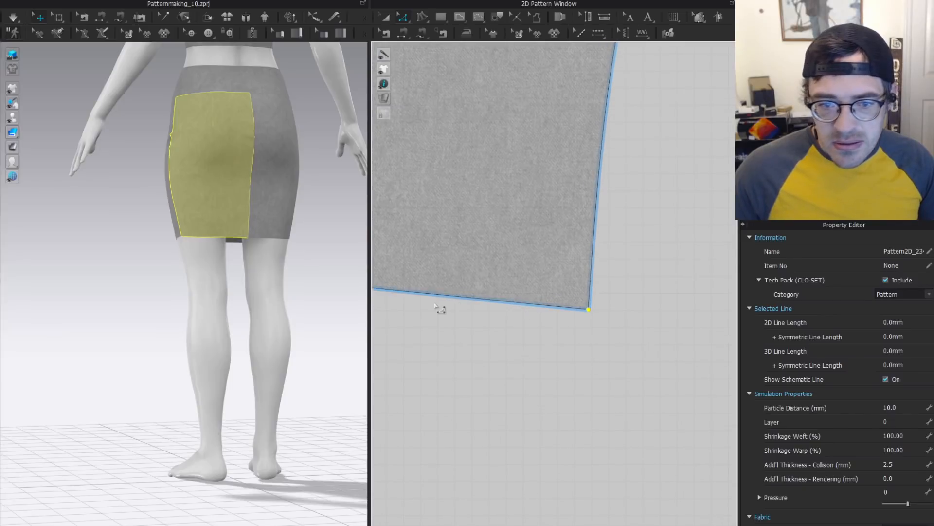
click(593, 316)
drag(591, 315, 589, 302)
right_drag(255, 261, 216, 237)
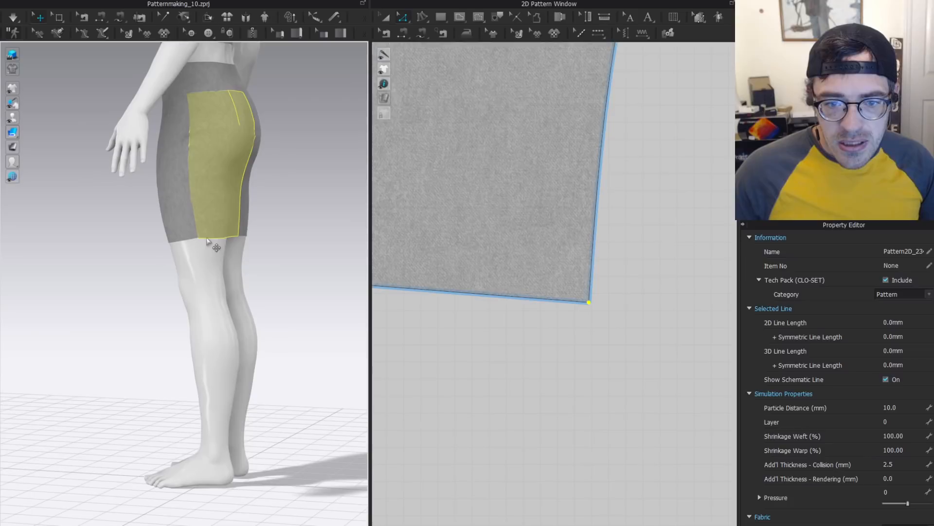
Curve the back panel's hem by raising it near the side seam and lowering it near the middle.
scroll(502, 273, down, 3)
scroll(496, 267, up, 4)
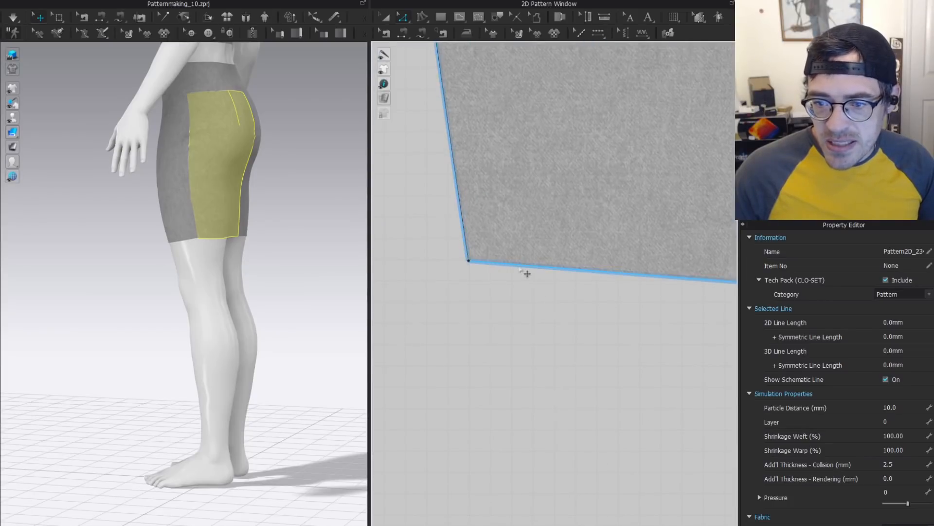
key(c)
drag(520, 267, 515, 261)
scroll(574, 253, down, 3)
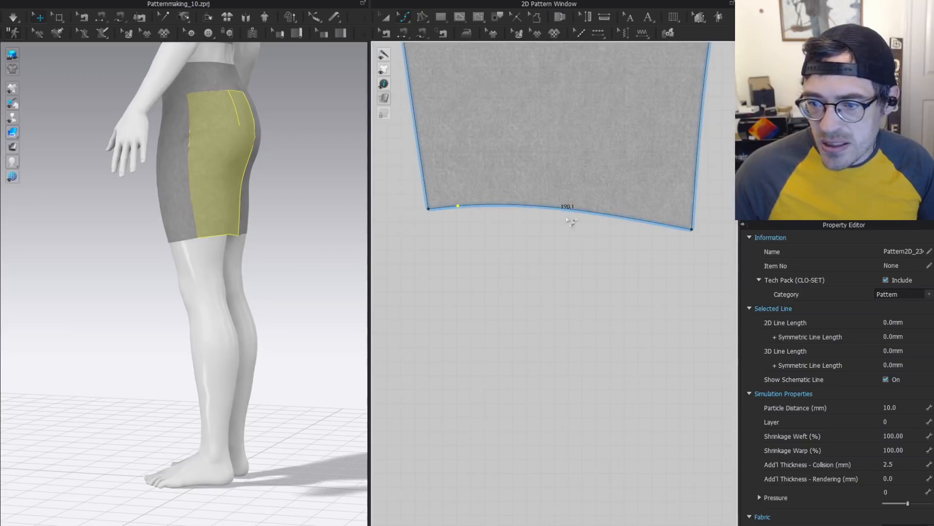
drag(559, 209, 567, 218)
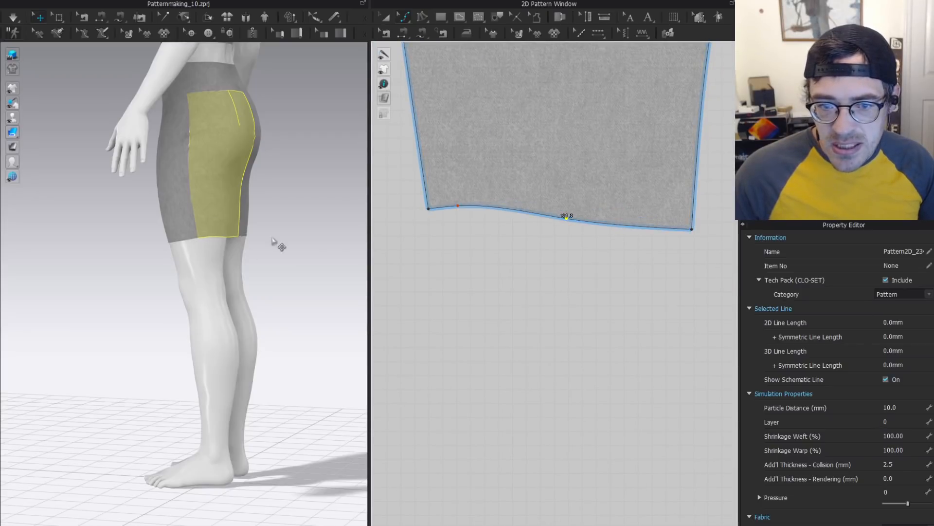
Raise the back hem's middle curve point slightly and check the hemline around the side of the body.
right_drag(258, 229, 340, 231)
scroll(641, 239, up, 3)
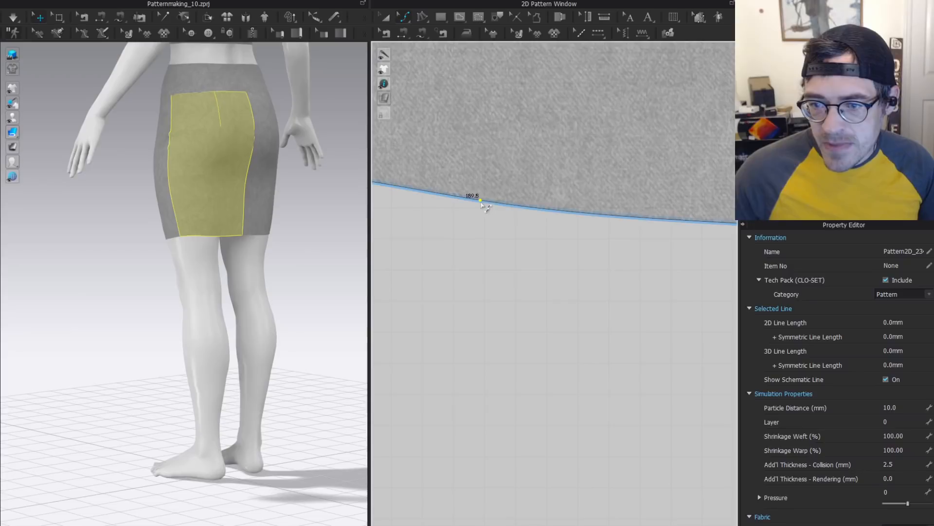
drag(483, 202, 486, 197)
scroll(195, 238, down, 2)
right_drag(188, 237, 275, 238)
Raise the front panel's centre front hem corner slightly to level the hemline around the body.
click(209, 237)
scroll(534, 239, down, 3)
scroll(543, 241, down, 3)
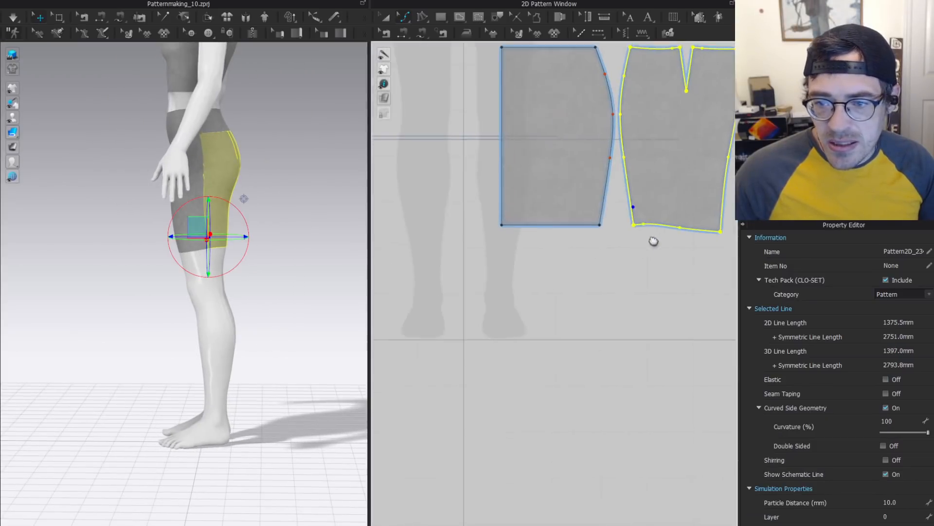
scroll(632, 233, up, 3)
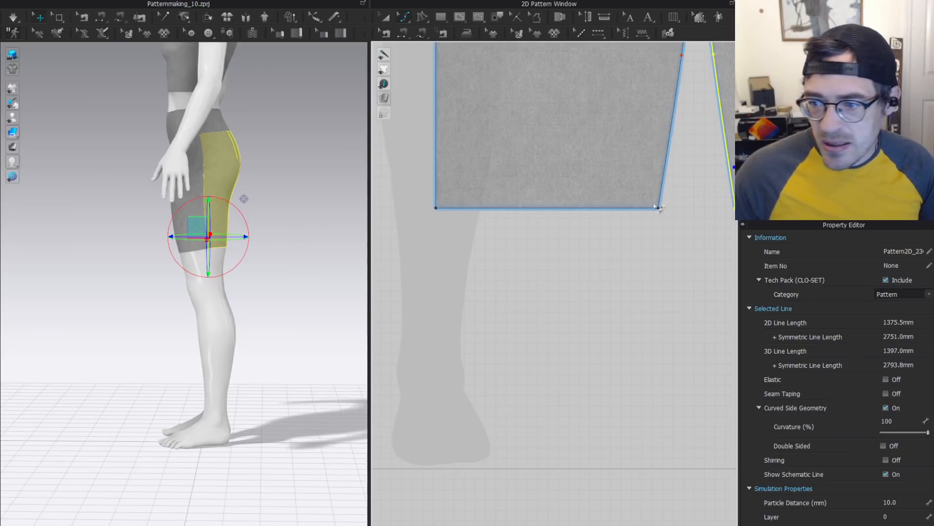
click(435, 208)
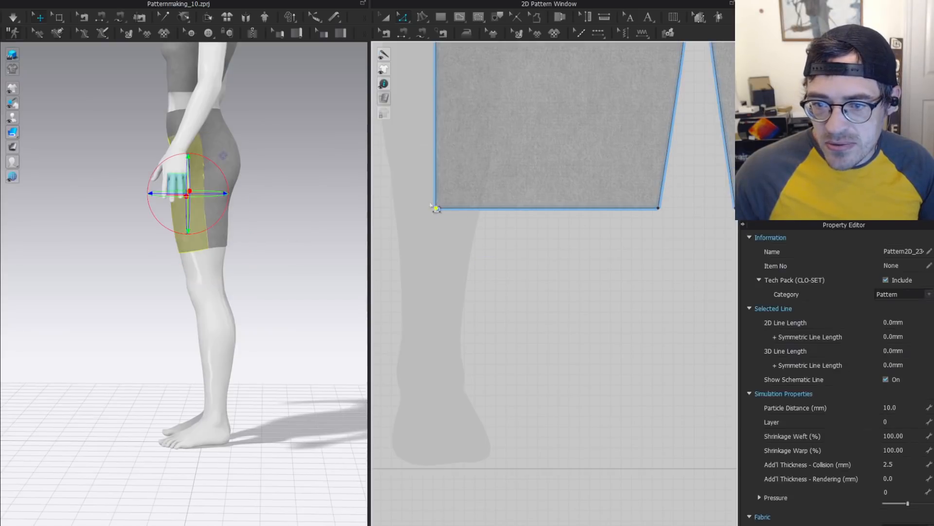
drag(436, 208, 436, 193)
Add a curve point midway along the front panel's hem and bow the edge slightly upward.
scroll(543, 235, up, 2)
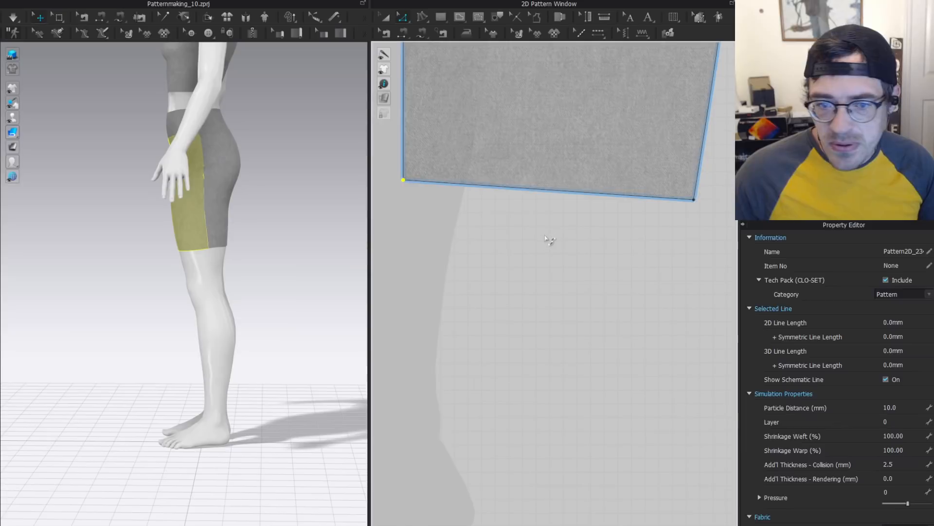
key(v)
click(546, 190)
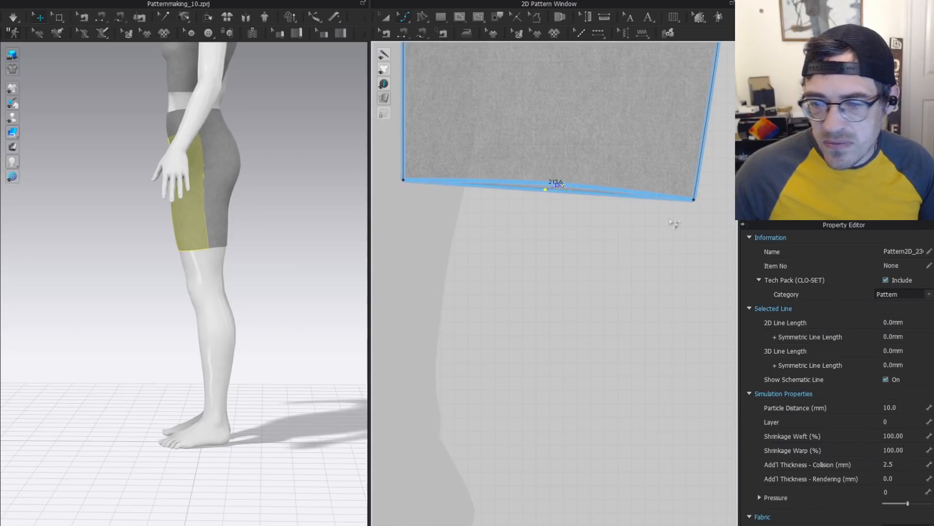
click(204, 245)
Move the back panel's centre back hem corner slightly outward to ease the taper.
right_drag(232, 220, 336, 197)
click(250, 213)
scroll(584, 219, down, 2)
scroll(547, 209, up, 5)
click(534, 245)
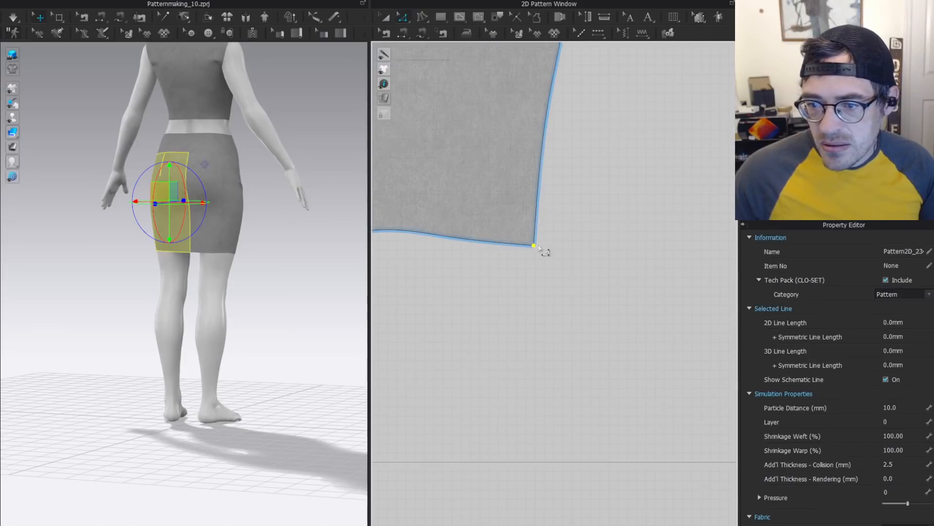
drag(535, 247, 544, 247)
Shift the lower centre back curve point slightly outward and simulate the skirt with the eased seam.
scroll(613, 168, down, 3)
scroll(592, 229, up, 4)
click(584, 224)
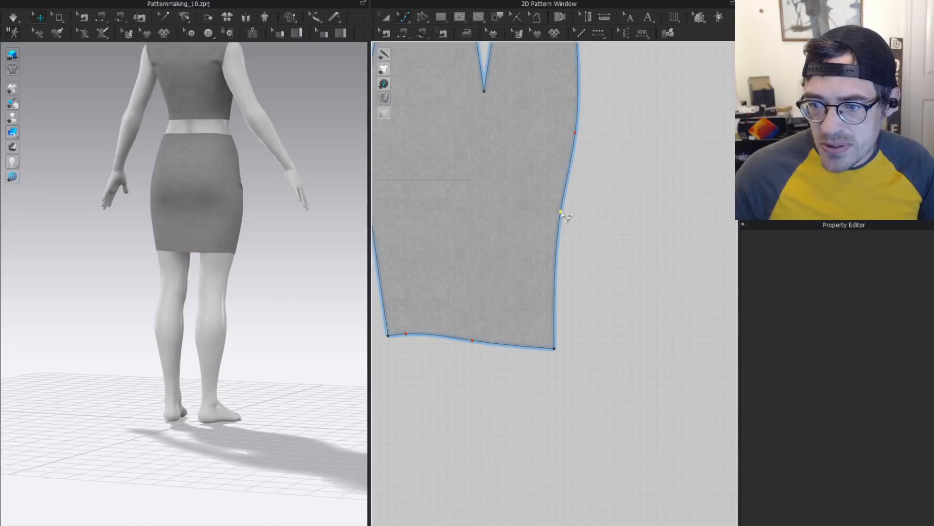
click(562, 211)
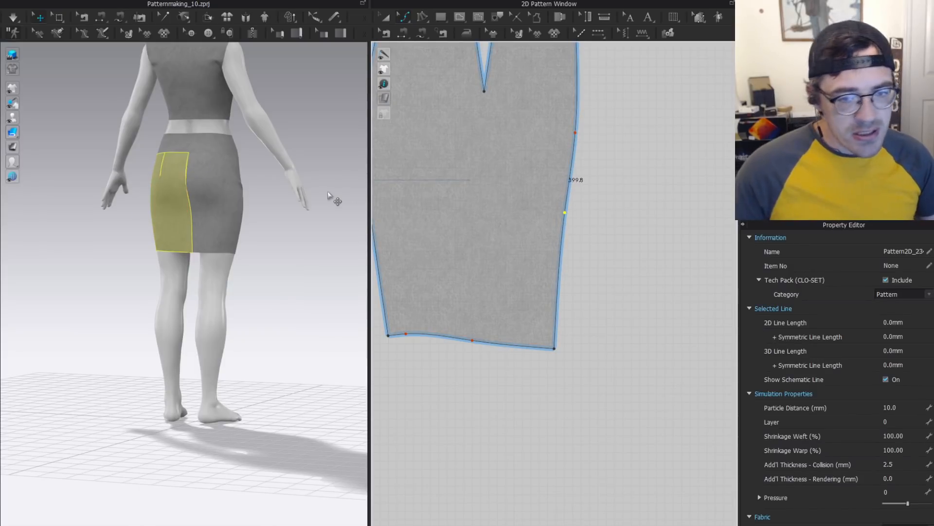
click(287, 257)
key(space)
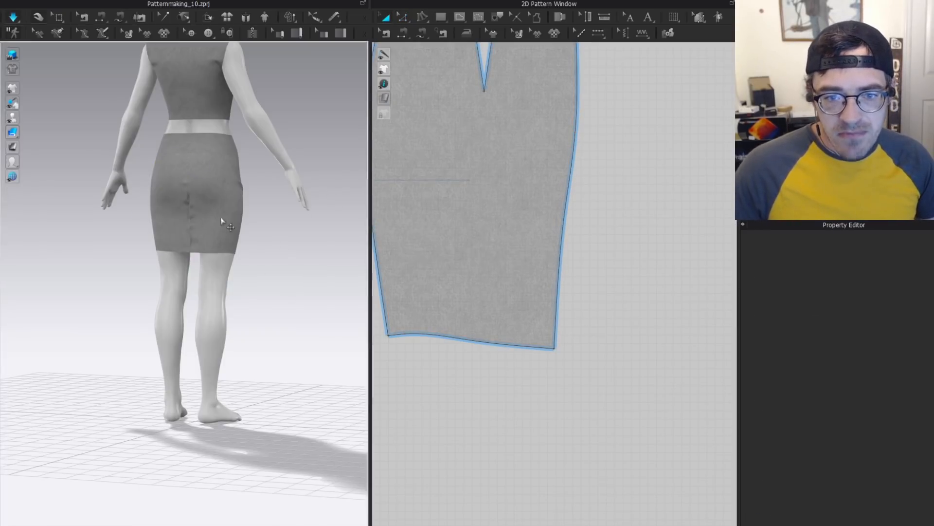
Move the back panel's centre back hem corner slightly inward and simulate the skirt.
scroll(221, 218, up, 3)
drag(214, 205, 233, 217)
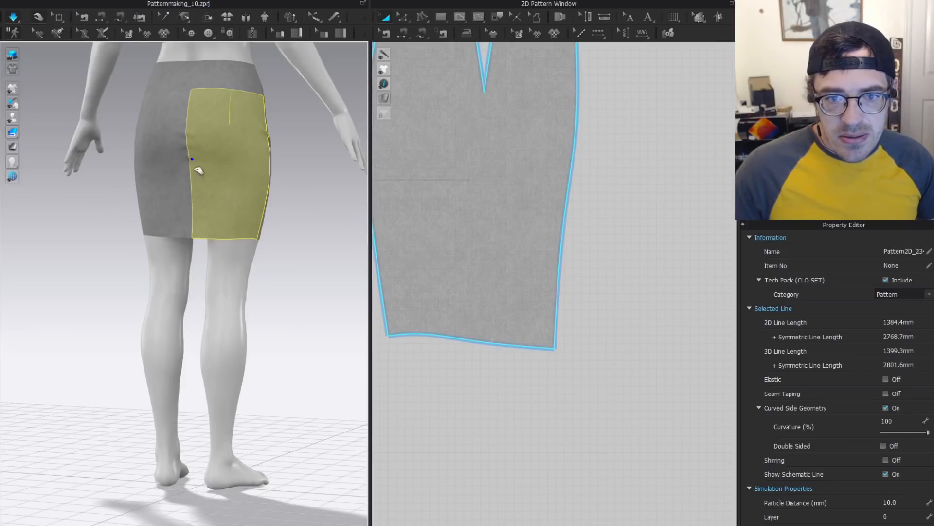
click(543, 369)
click(555, 348)
scroll(576, 350, up, 2)
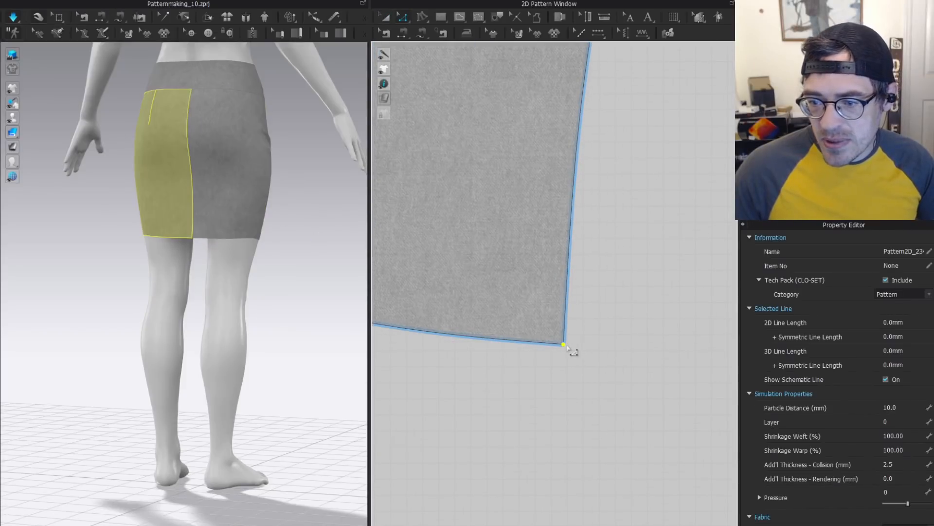
drag(565, 345, 559, 345)
key(v)
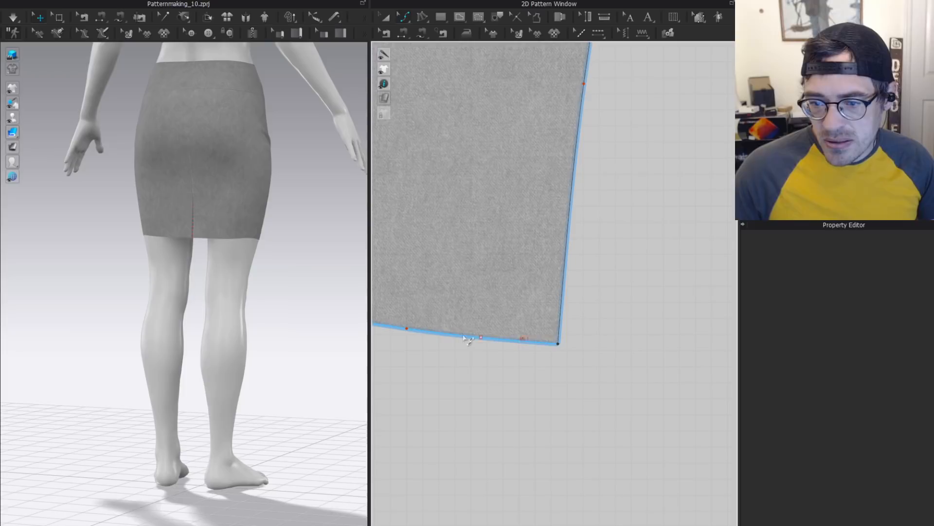
key(space)
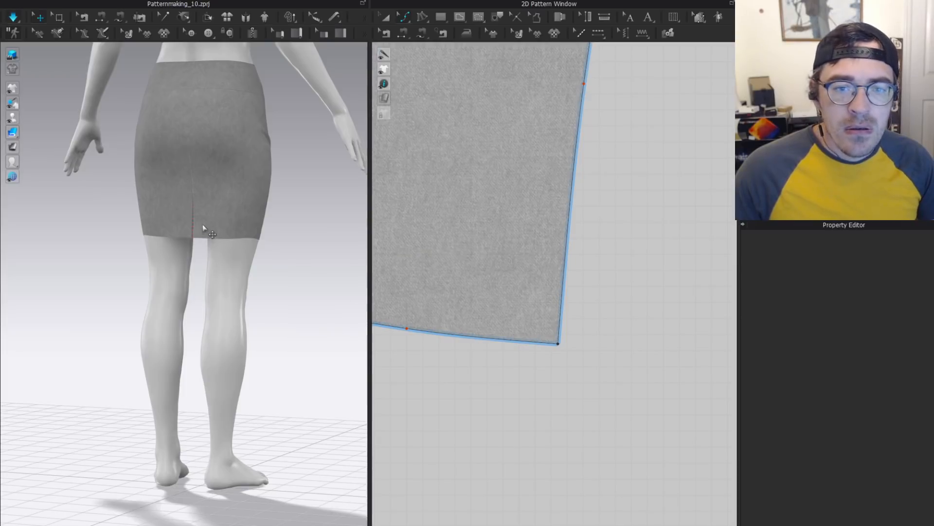
Shift the curve point near the side seam on the back panel's hem to flatten the edge, and resimulate.
click(204, 223)
scroll(462, 272, down, 3)
middle_drag(583, 318, 701, 307)
scroll(527, 314, up, 3)
key(v)
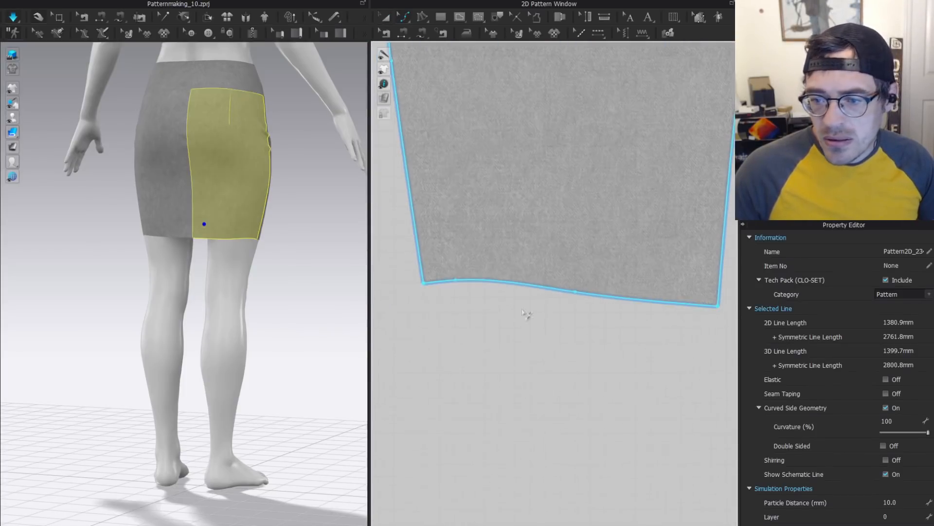
drag(455, 281, 474, 285)
key(space)
scroll(211, 213, down, 5)
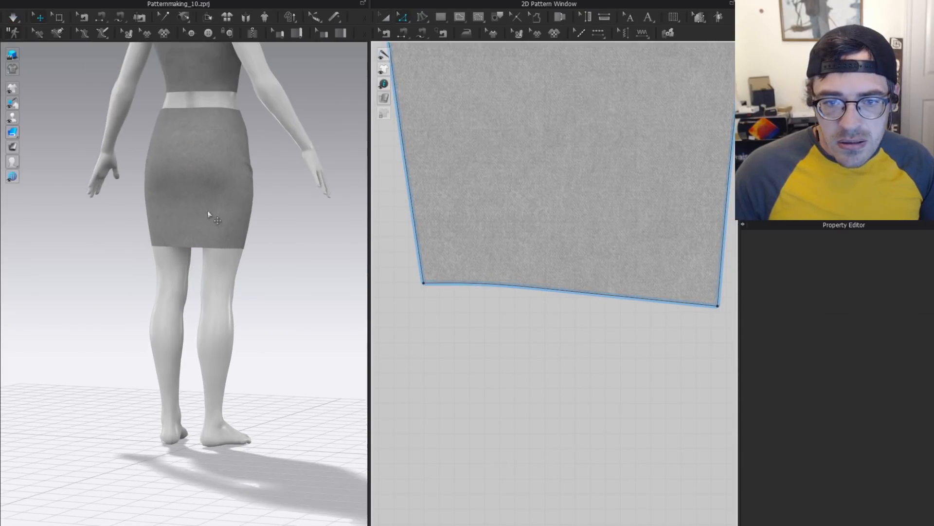
Lower the front panel's centre front hem corner slightly and simulate to level the hemline.
right_drag(244, 210, 85, 197)
key(2)
scroll(615, 173, down, 5)
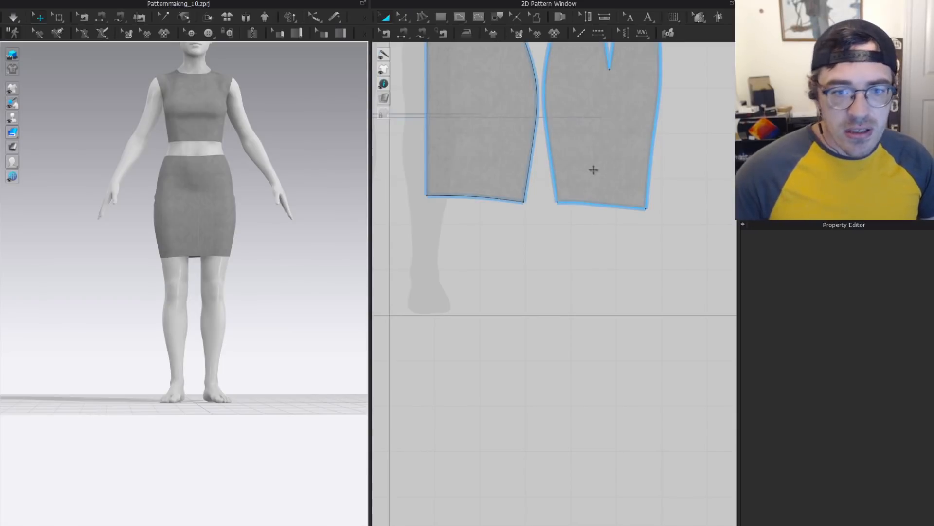
scroll(215, 242, up, 2)
right_drag(221, 214, 208, 228)
scroll(502, 228, down, 4)
scroll(524, 243, up, 5)
click(511, 222)
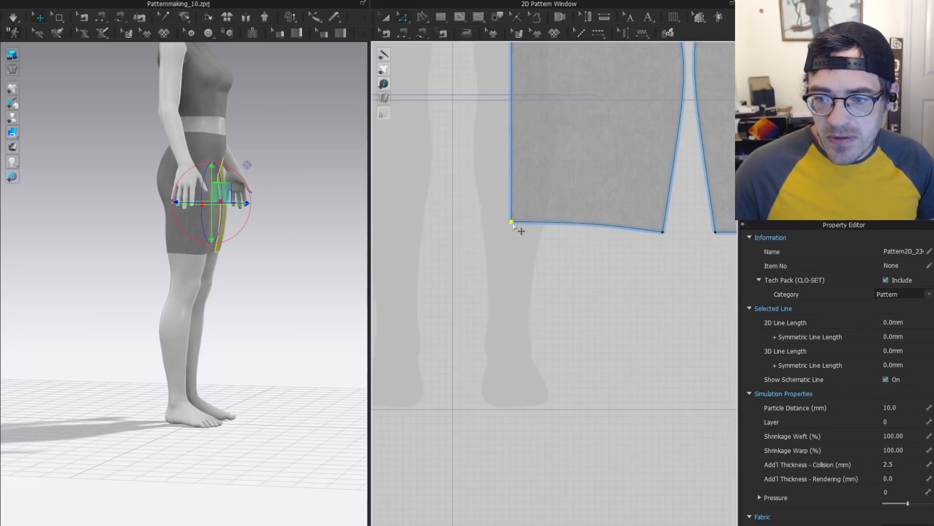
drag(512, 223, 513, 229)
key(a)
scroll(184, 236, down, 2)
right_drag(183, 237, 166, 231)
click(282, 253)
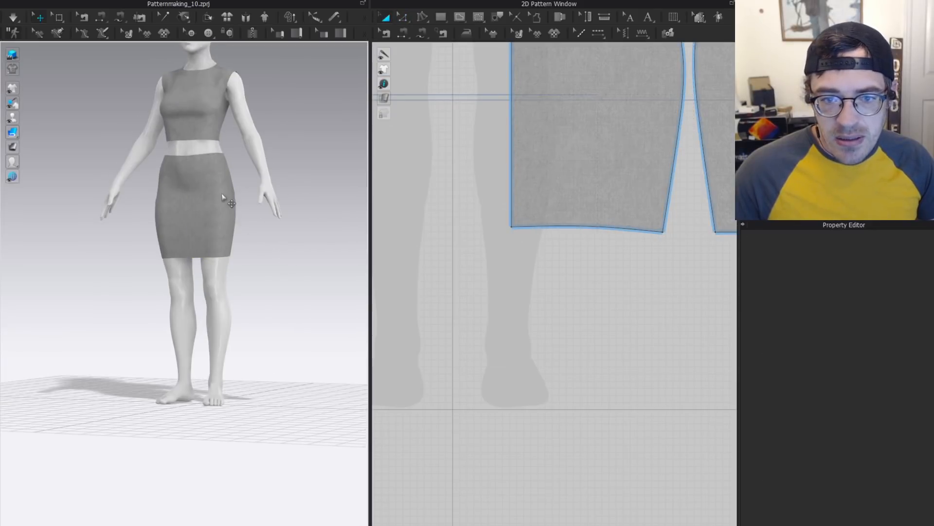
key(space)
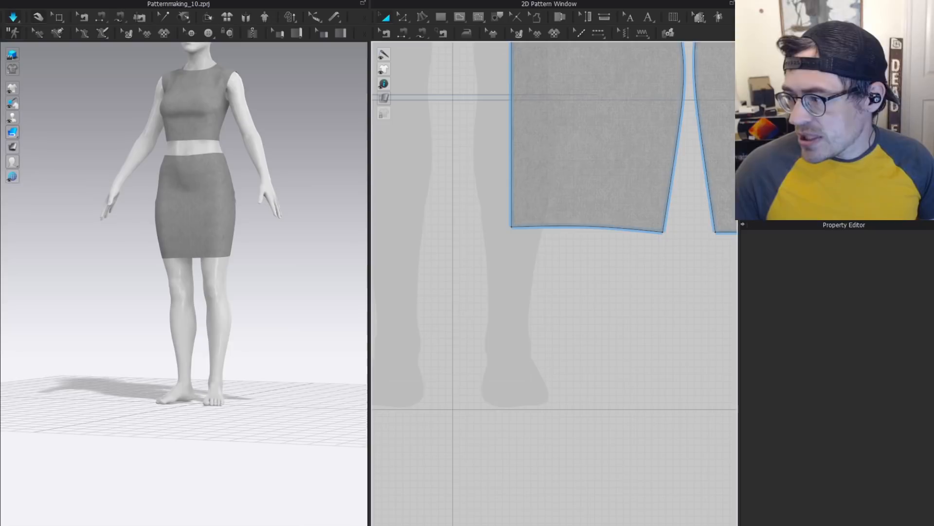
Display the strain map and read the strain at the waistband seam on the back of the skirt.
right_drag(244, 226, 275, 233)
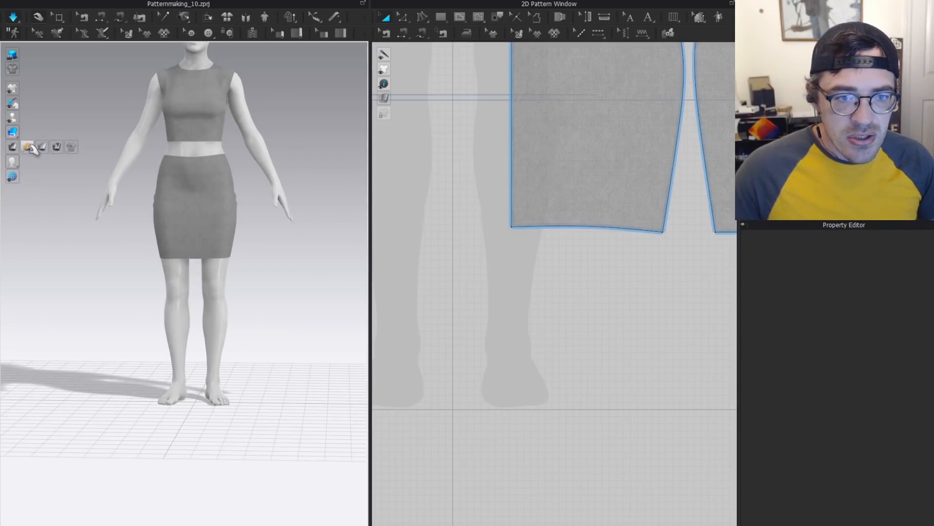
click(49, 147)
scroll(204, 207, up, 2)
right_drag(204, 207, 85, 183)
scroll(208, 232, up, 4)
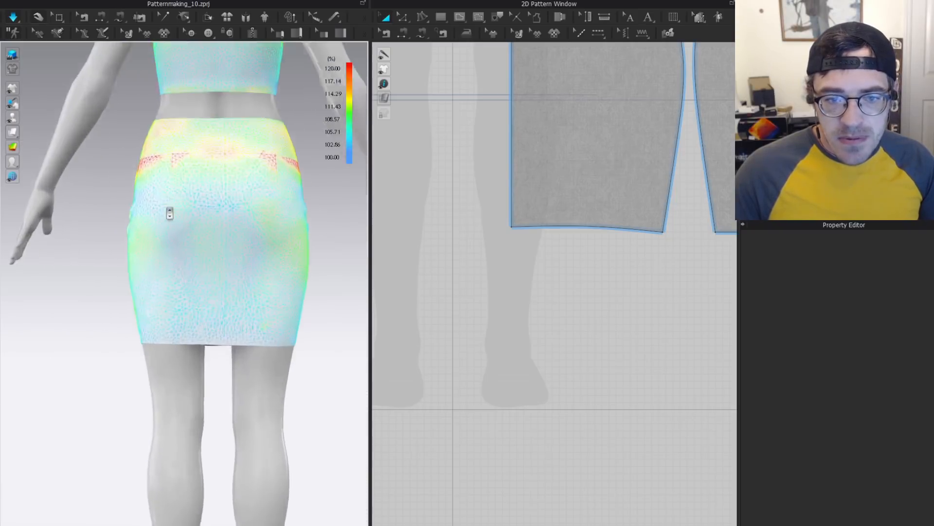
right_drag(169, 213, 185, 176)
click(209, 112)
click(212, 127)
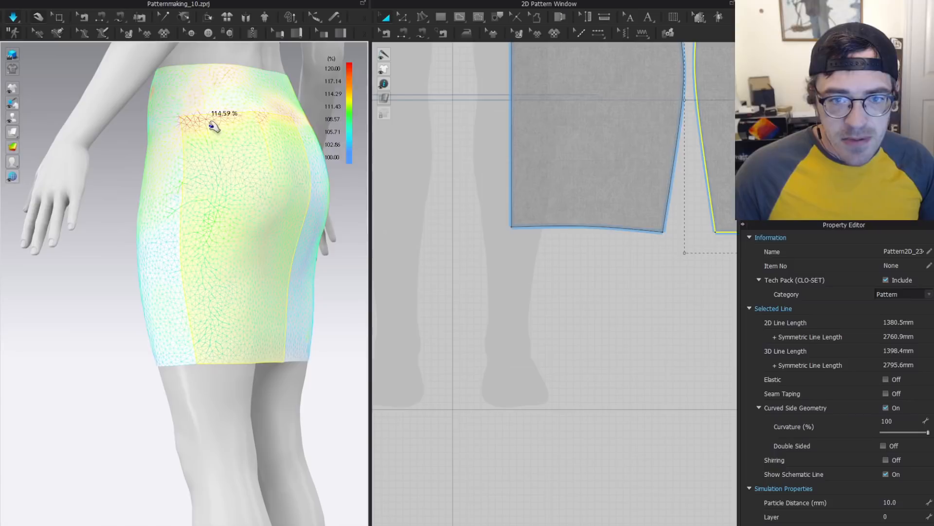
Show the fit map, examine the skirt from the back and front, and restore the textured surface display.
mouse_move(13, 146)
click(58, 146)
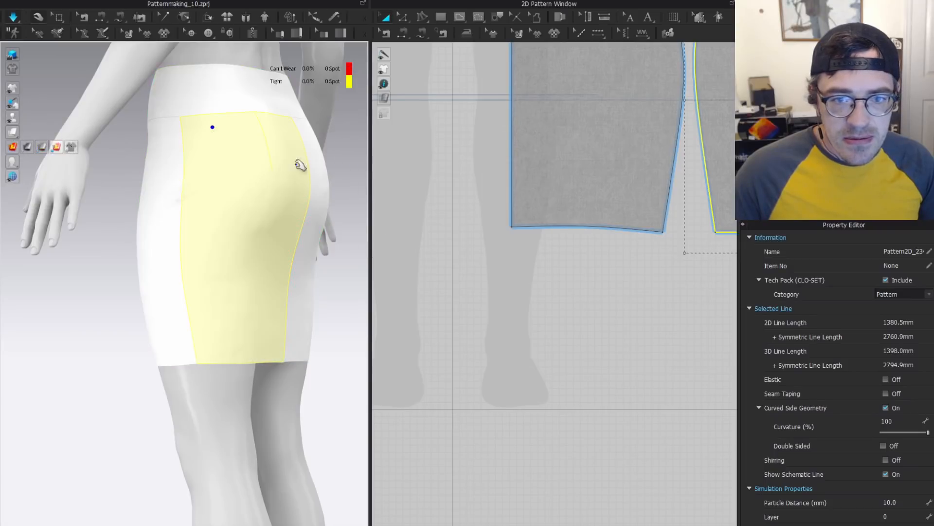
right_drag(254, 219, 5, 188)
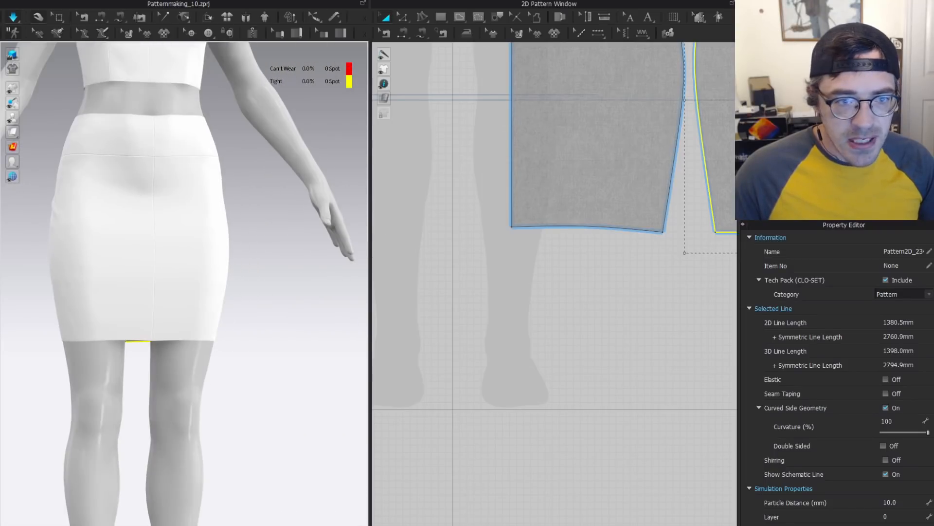
mouse_move(12, 147)
click(58, 146)
scroll(202, 216, down, 2)
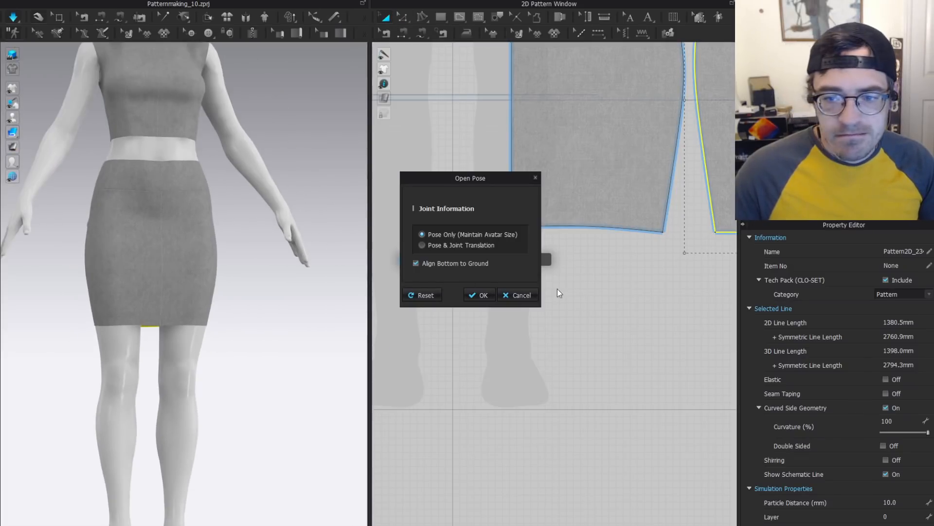
Load a walking pose with Pose Only and Align Bottom to Ground, and check the skirt's drape from front and back.
click(483, 294)
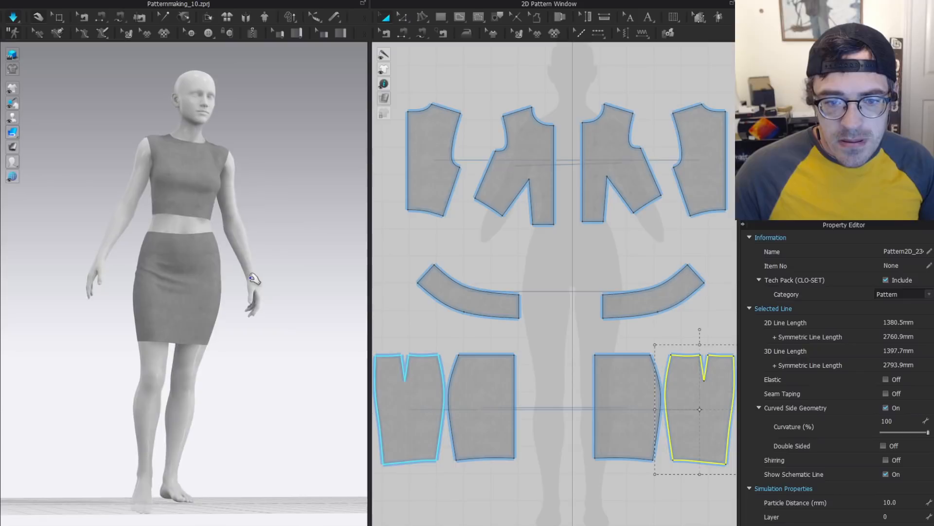
click(168, 307)
click(271, 339)
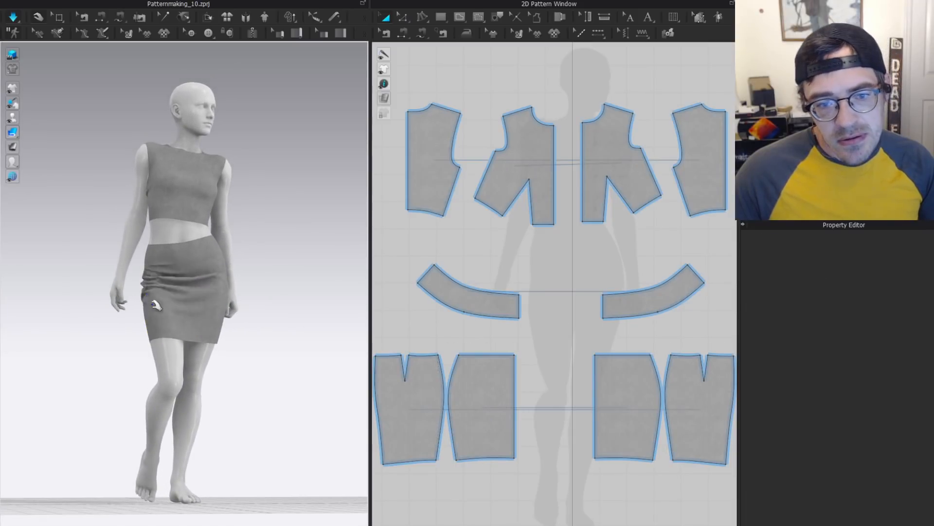
right_drag(150, 298, 336, 313)
click(183, 305)
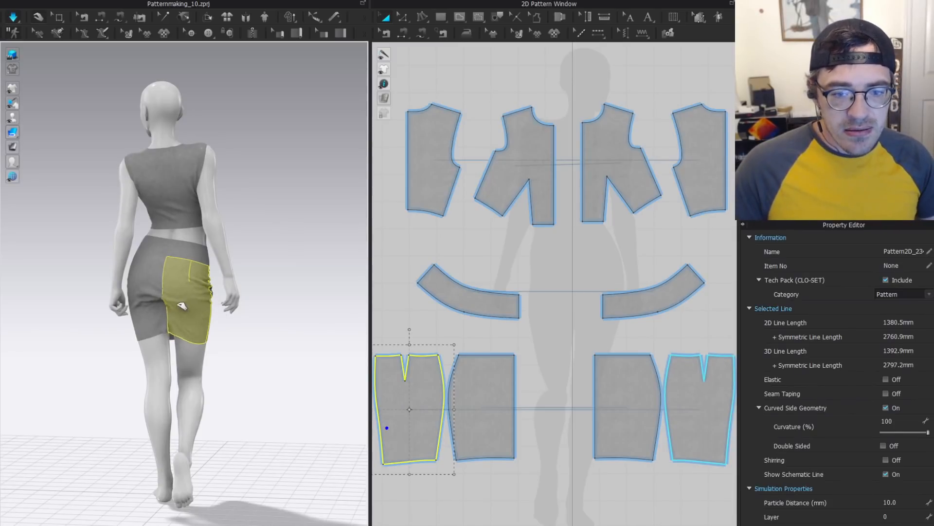
right_drag(261, 328, 67, 313)
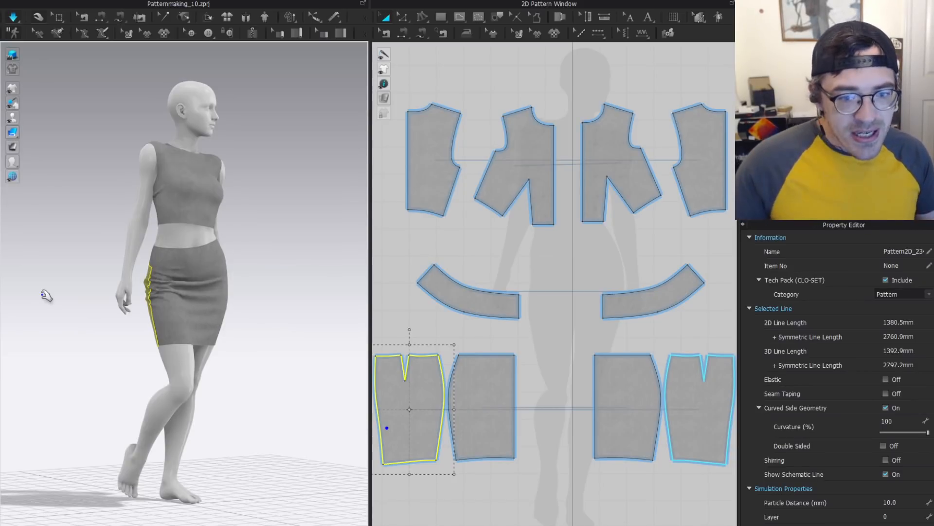
Pull the front panel's fabric sideways and downward on the posed avatar to test how the wrinkles settle.
click(171, 304)
drag(199, 292, 224, 290)
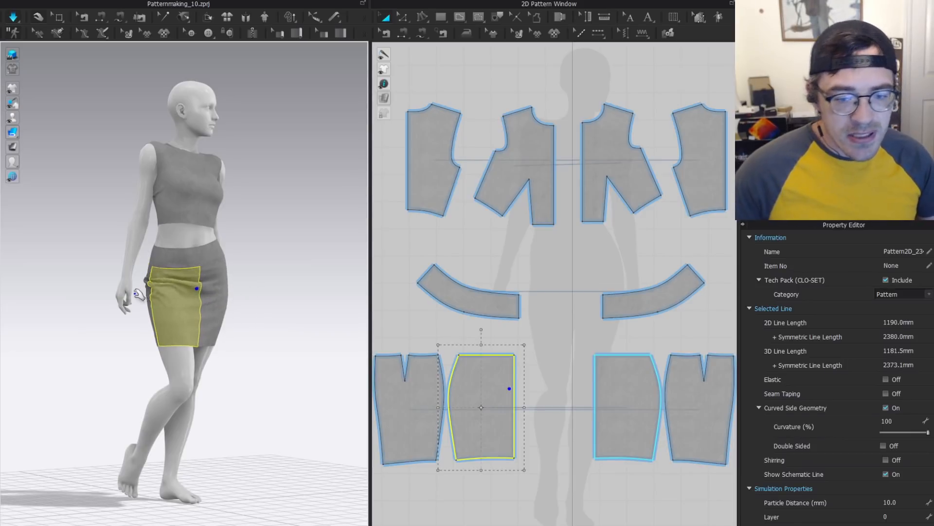
scroll(189, 280, up, 3)
right_drag(229, 282, 173, 274)
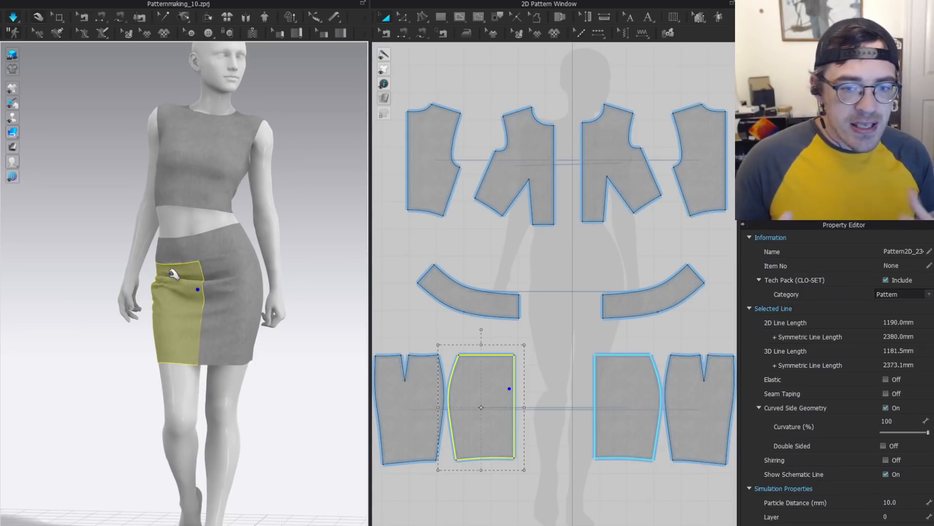
drag(187, 355, 180, 324)
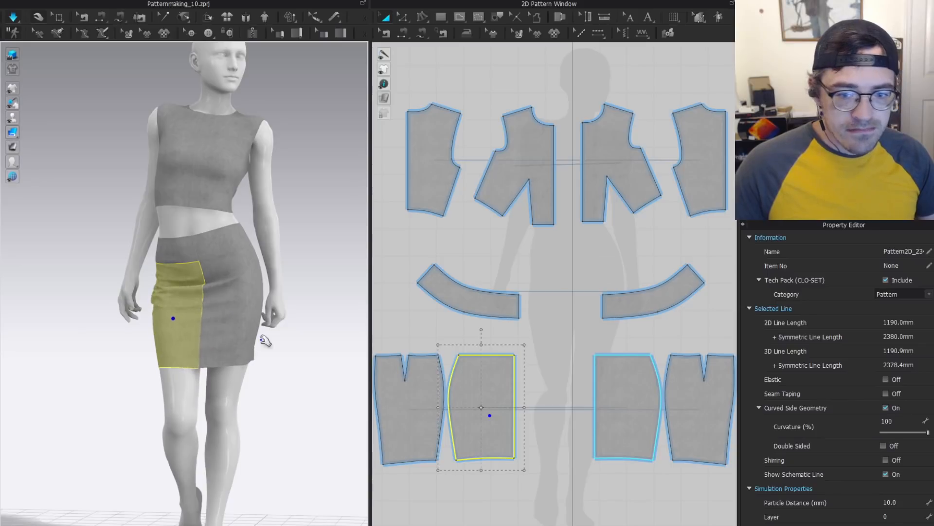
right_drag(180, 323, 191, 304)
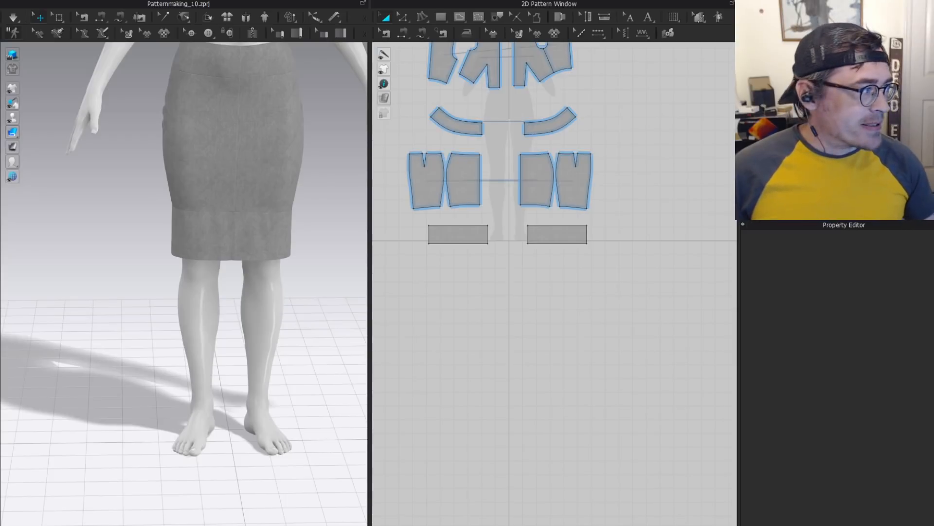
Bring up the dress reference image in XnView and examine its skirt and flared hem pattern pieces.
drag(0, 30, 460, 25)
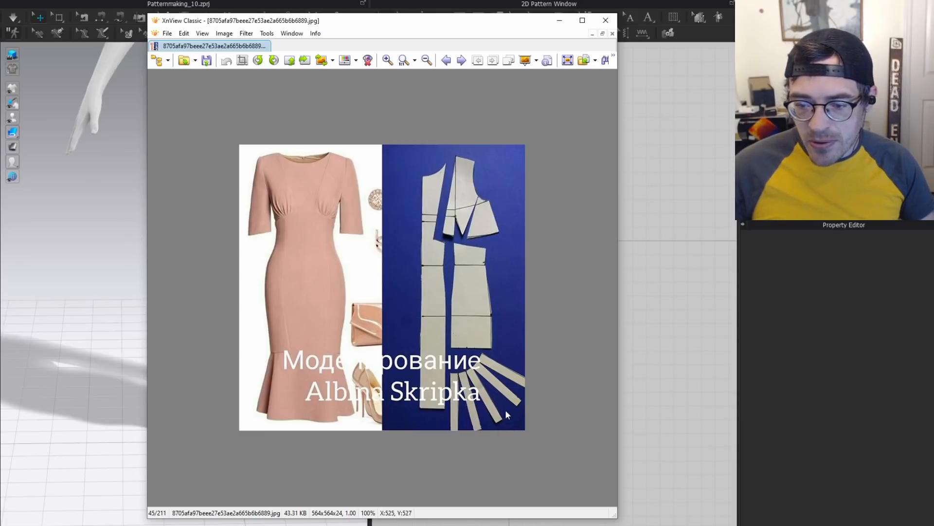
ctrl+scroll(503, 403, up, 3)
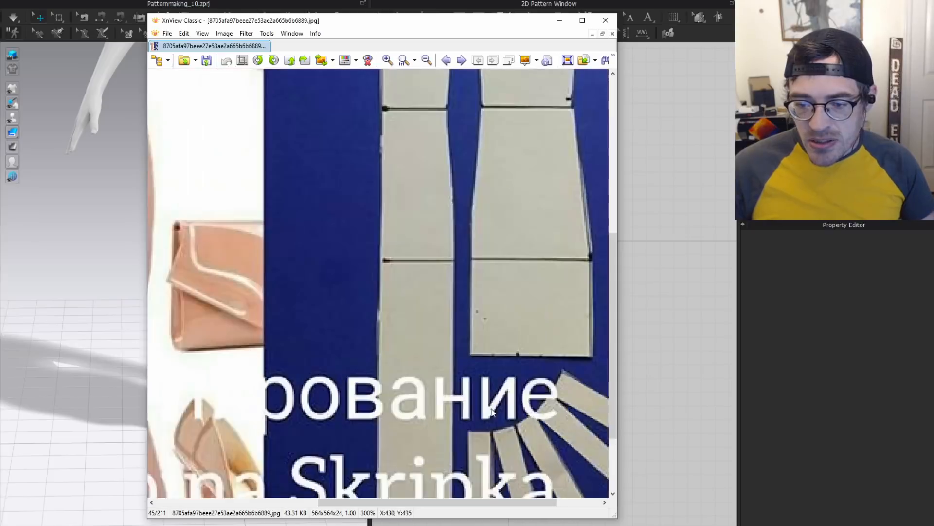
ctrl+scroll(513, 411, down, 2)
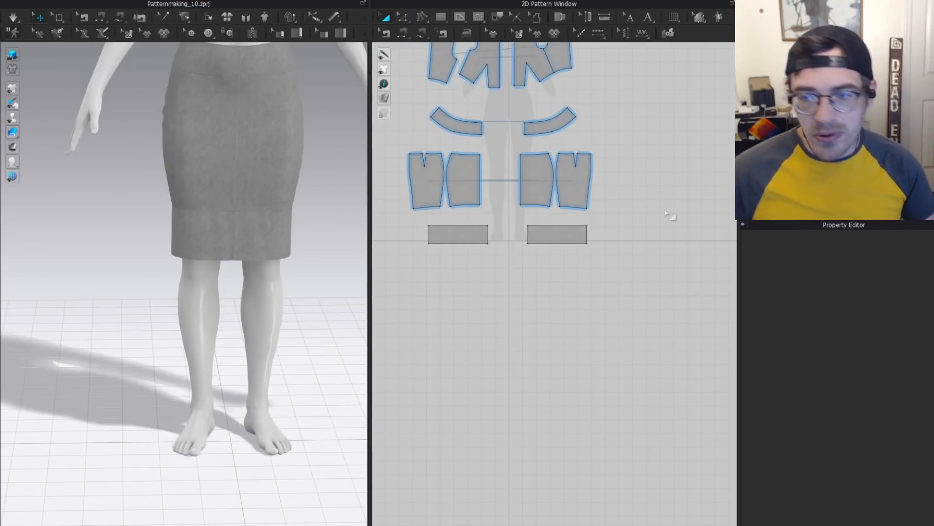
scroll(574, 213, up, 4)
middle_drag(547, 231, 613, 256)
scroll(540, 234, down, 1)
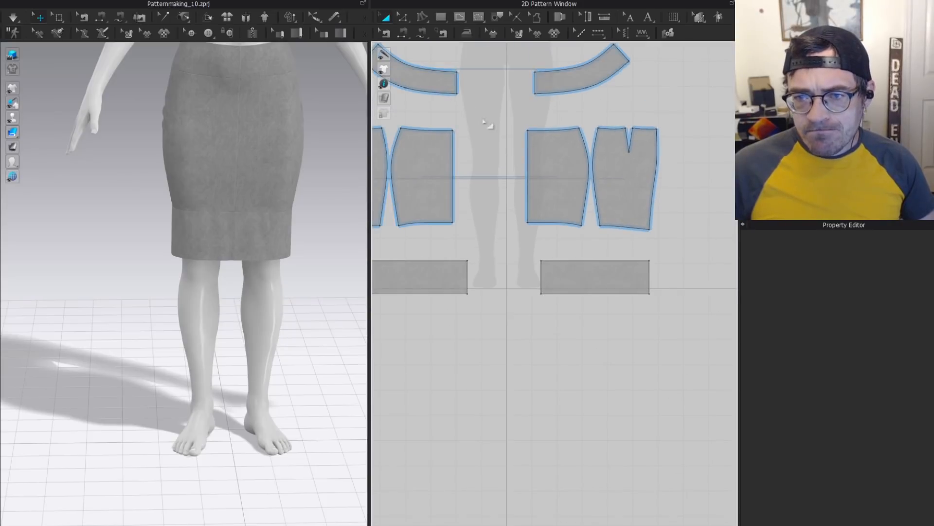
click(582, 269)
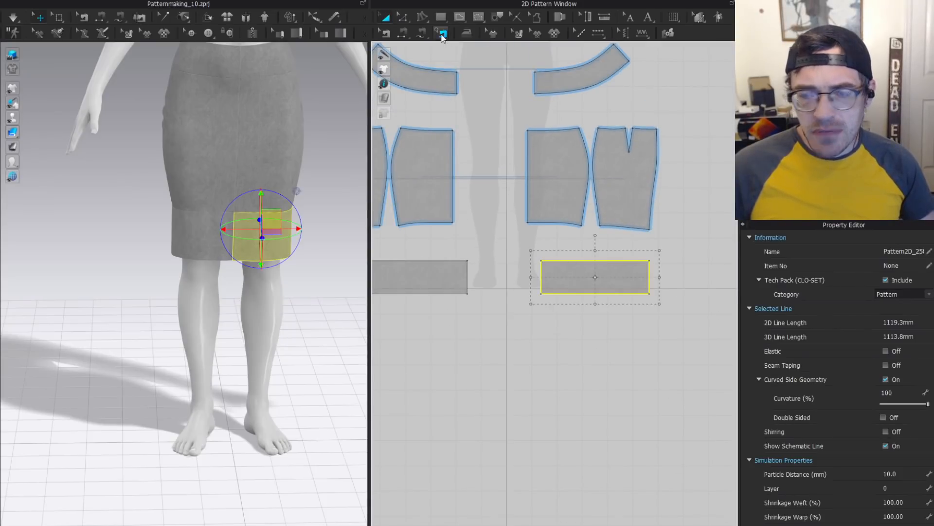
click(422, 17)
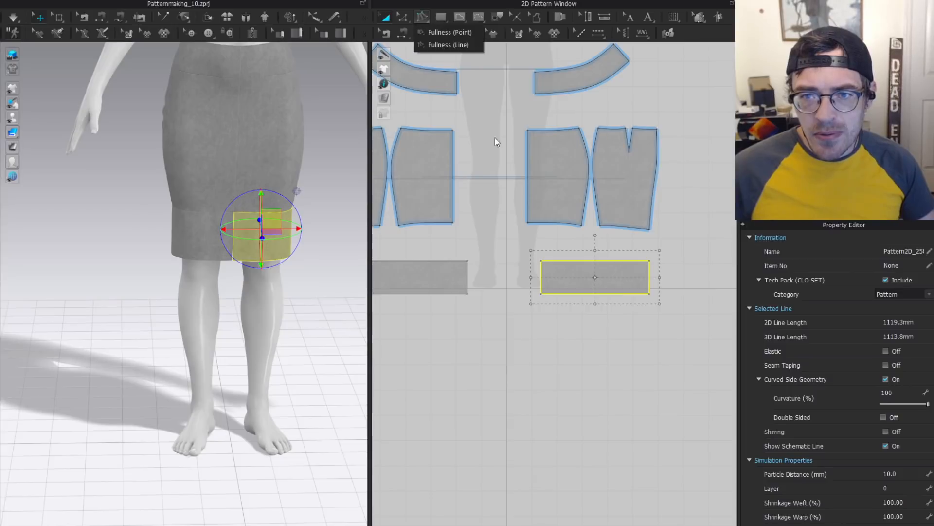
click(474, 249)
middle_drag(510, 268, 591, 268)
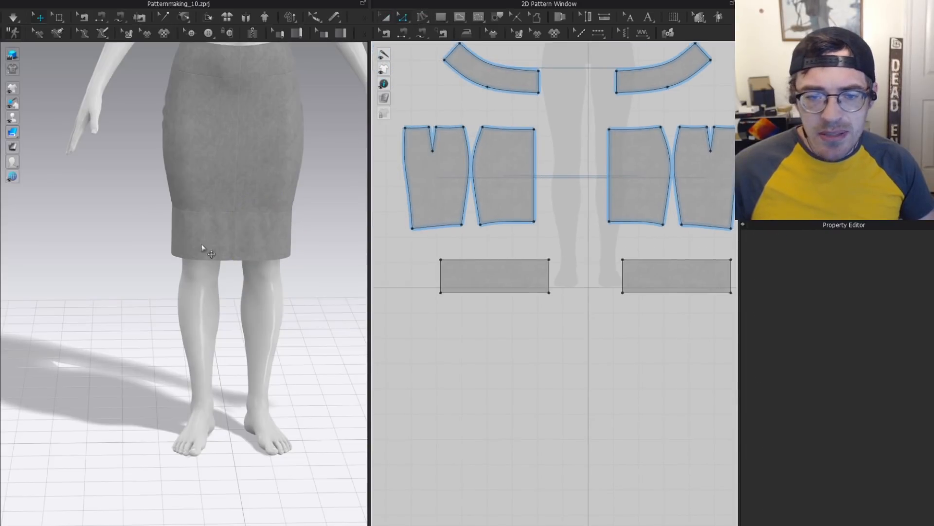
click(202, 242)
click(507, 359)
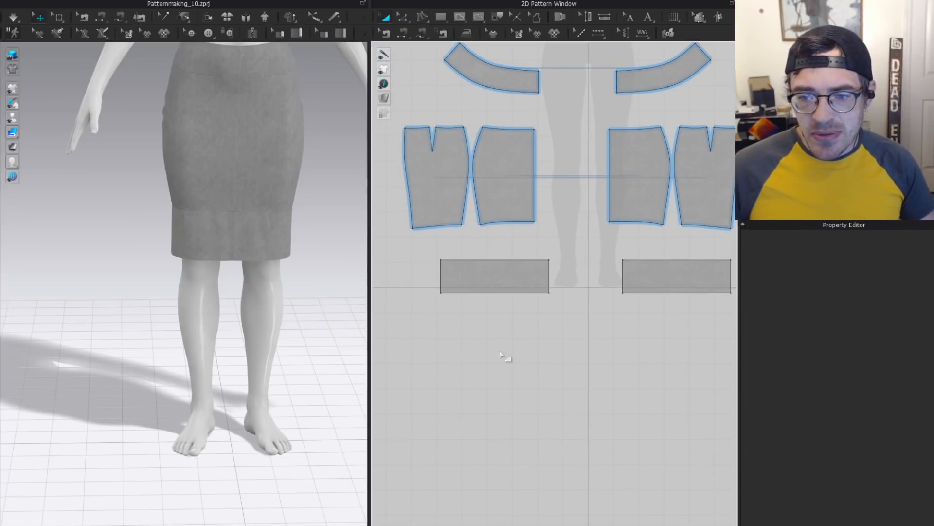
Lengthen one rectangular hem band by moving its outer short edge outward by 250 mm.
click(507, 287)
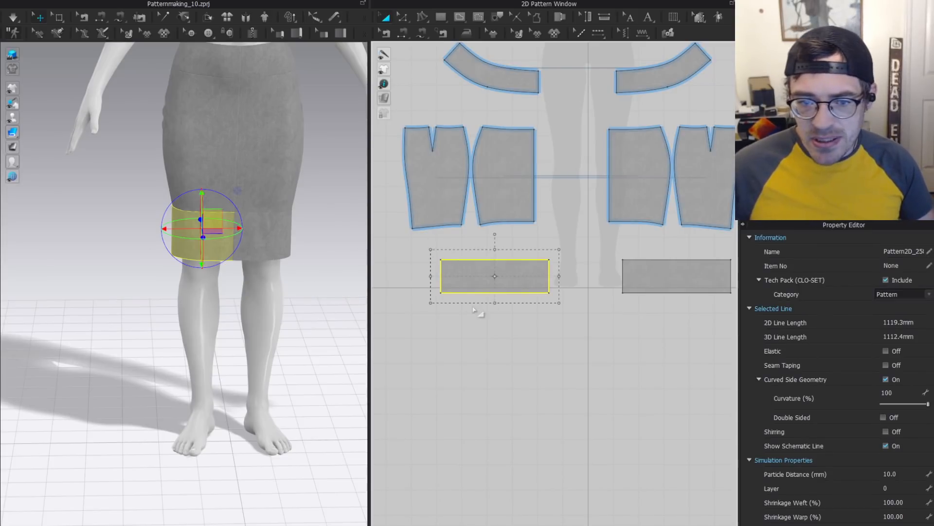
middle_drag(479, 313, 544, 324)
click(498, 347)
drag(505, 286, 456, 284)
right_click(456, 285)
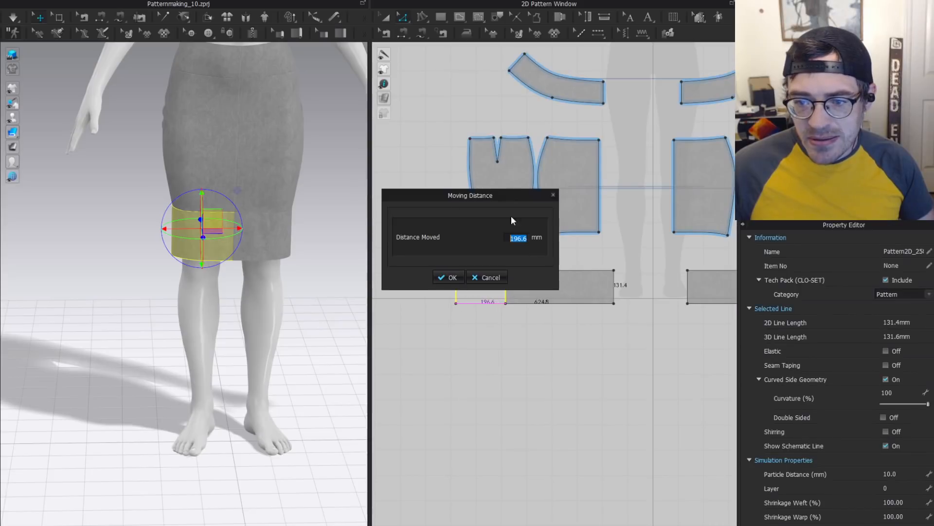
text(250)
key(Return)
click(447, 218)
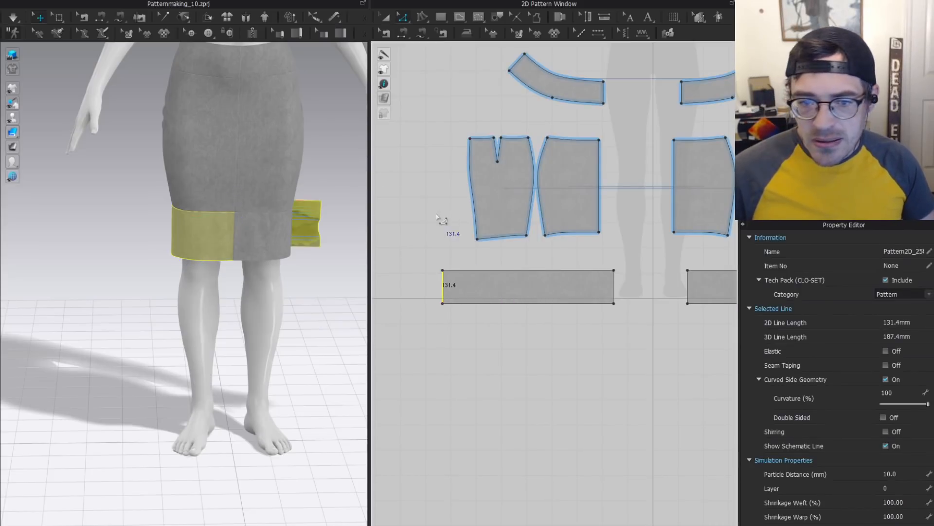
Deactivate the four front and back skirt panels and start the simulation so the hem bands drape on their own.
click(553, 192)
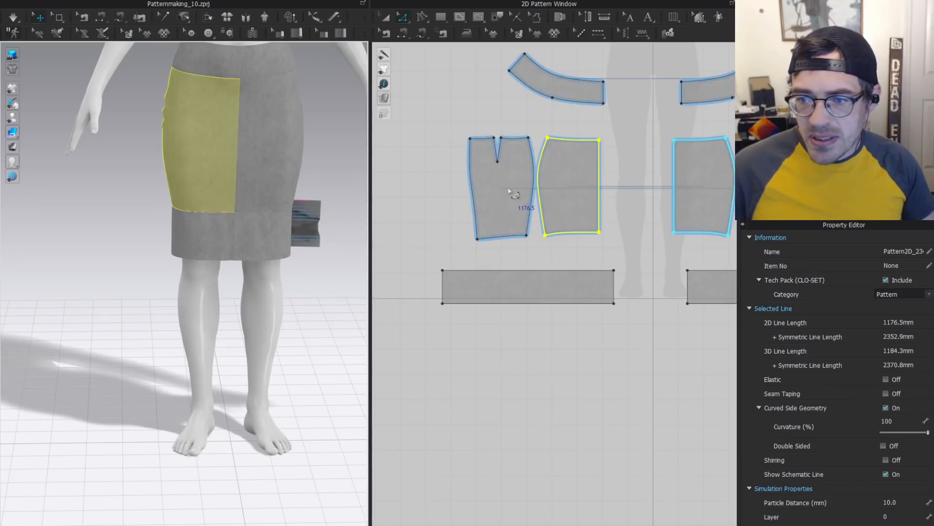
key(a)
right_drag(721, 187, 610, 197)
click(609, 197)
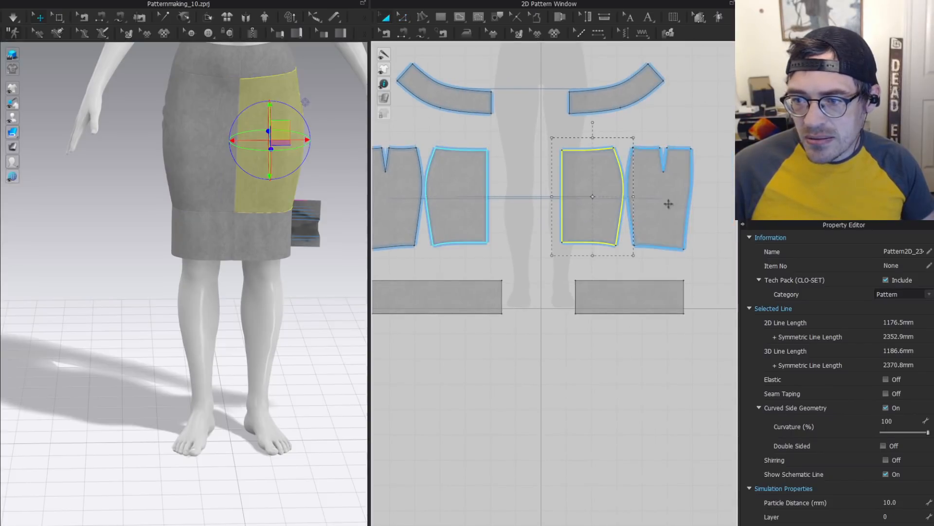
shift+click(665, 202)
shift+click(407, 215)
shift+click(452, 215)
key(space)
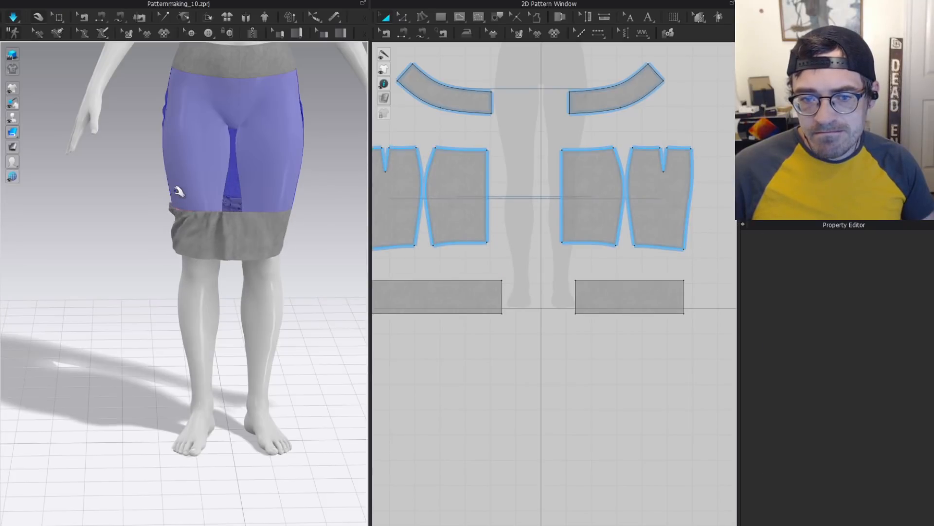
Tug the lengthened rectangular hem band's fabric and examine its gathers from the front and from below.
right_drag(190, 226, 198, 200)
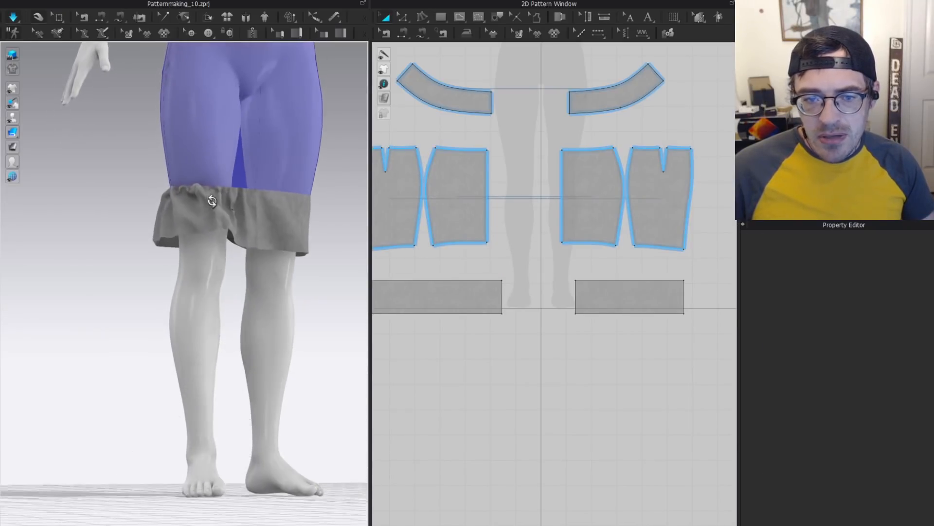
click(194, 215)
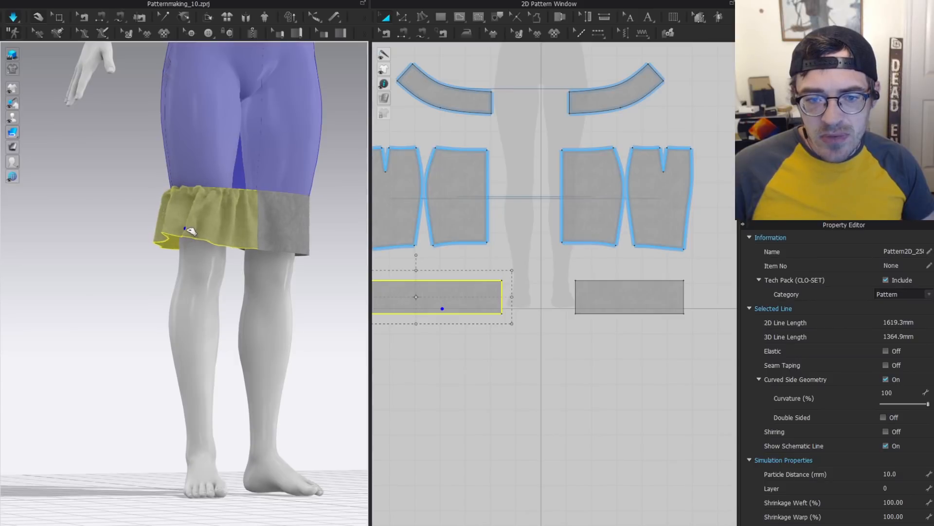
click(440, 328)
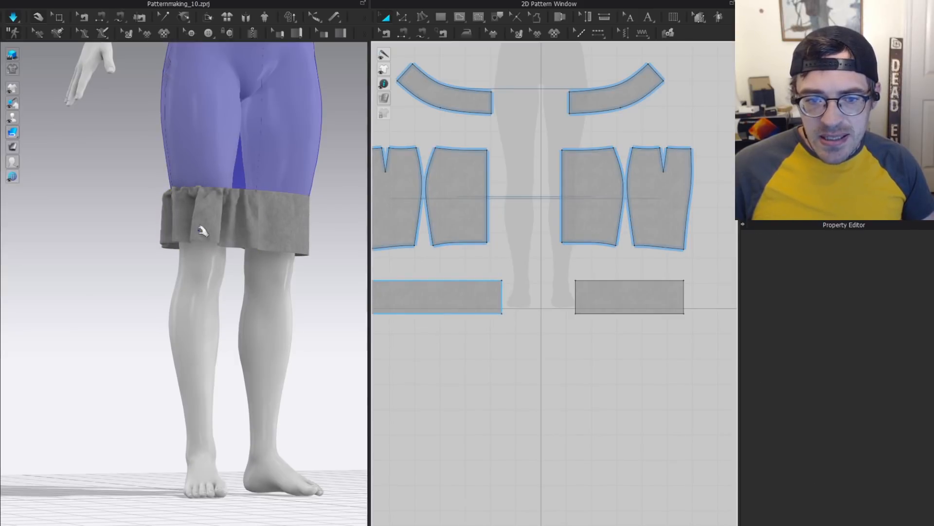
right_drag(200, 225, 197, 182)
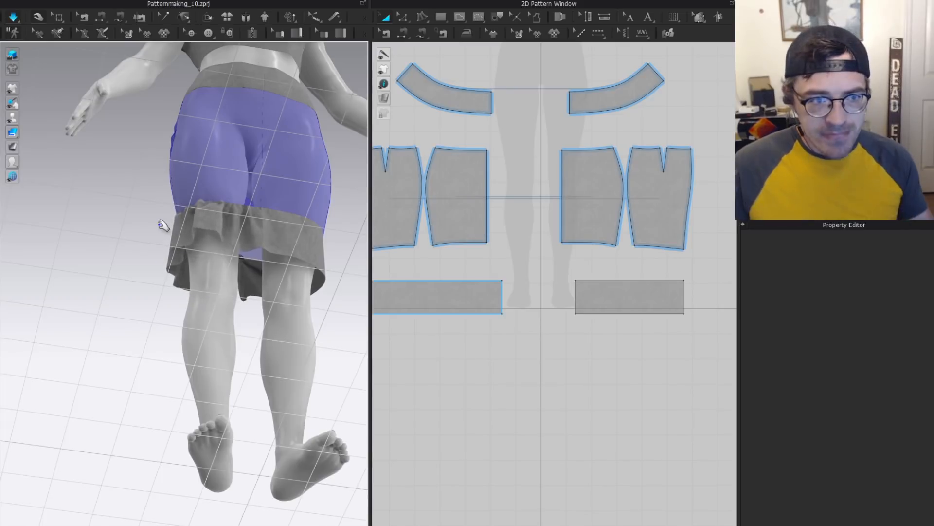
key(2)
key(z)
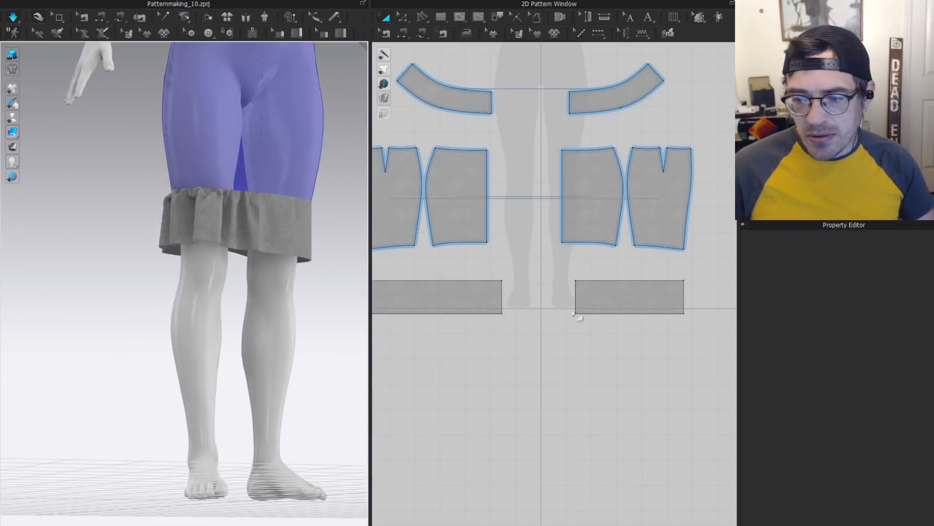
Define the other rectangular hem band's upper edge as the fullness line and its lower edge as the slash line for Fullness.
right_drag(631, 305, 567, 297)
key(a)
click(550, 282)
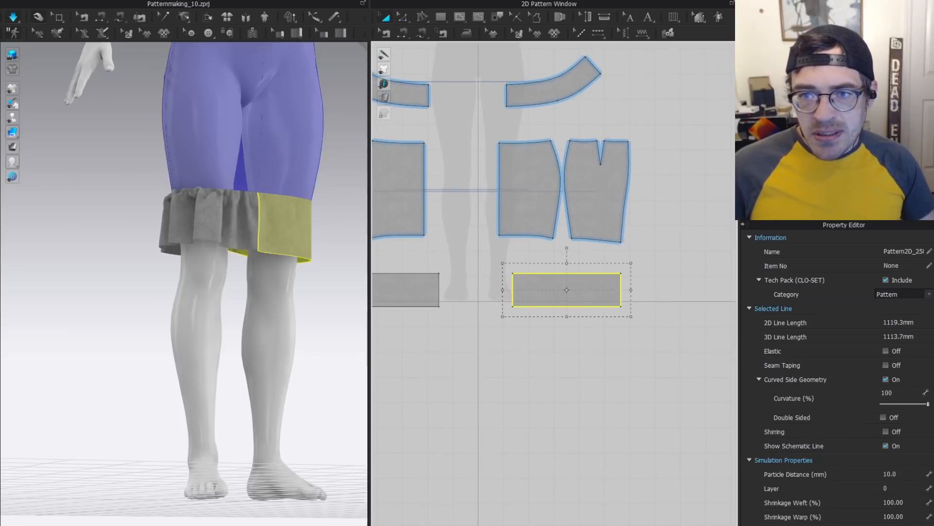
click(423, 16)
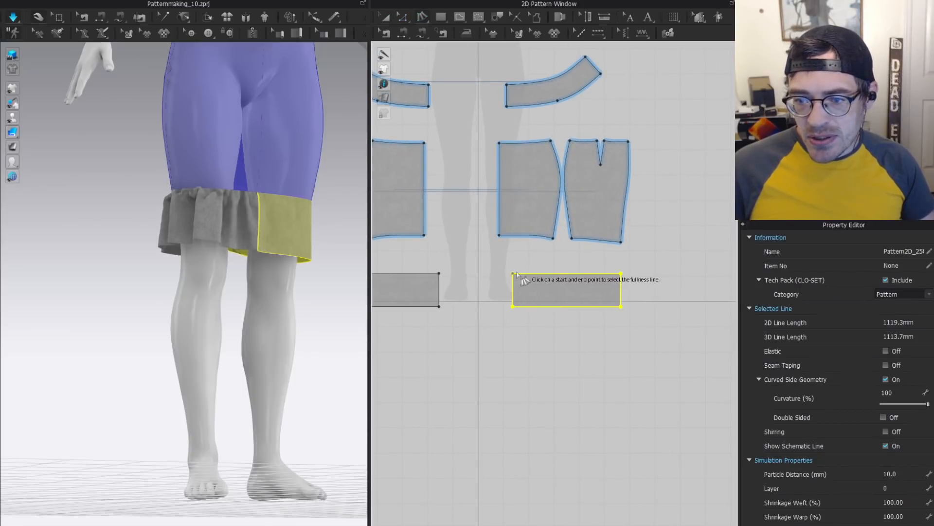
click(544, 278)
click(620, 273)
click(513, 306)
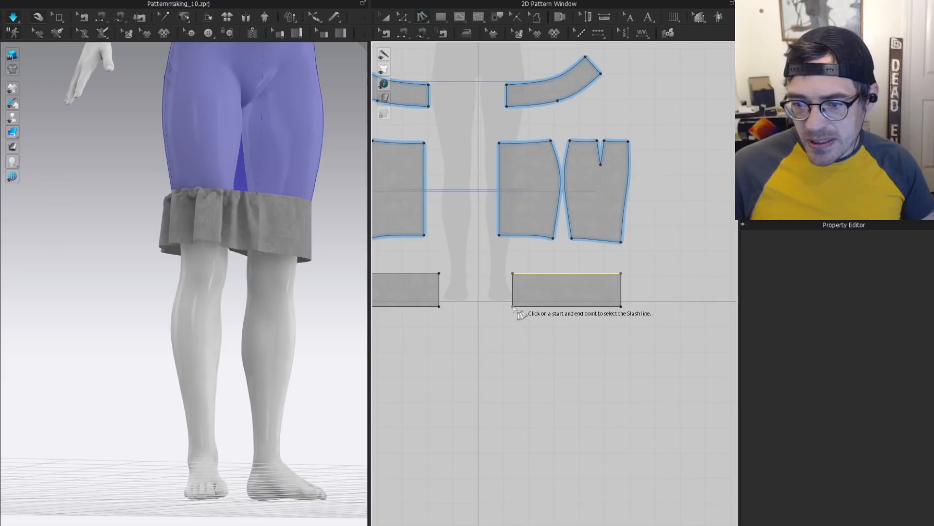
click(620, 306)
click(621, 306)
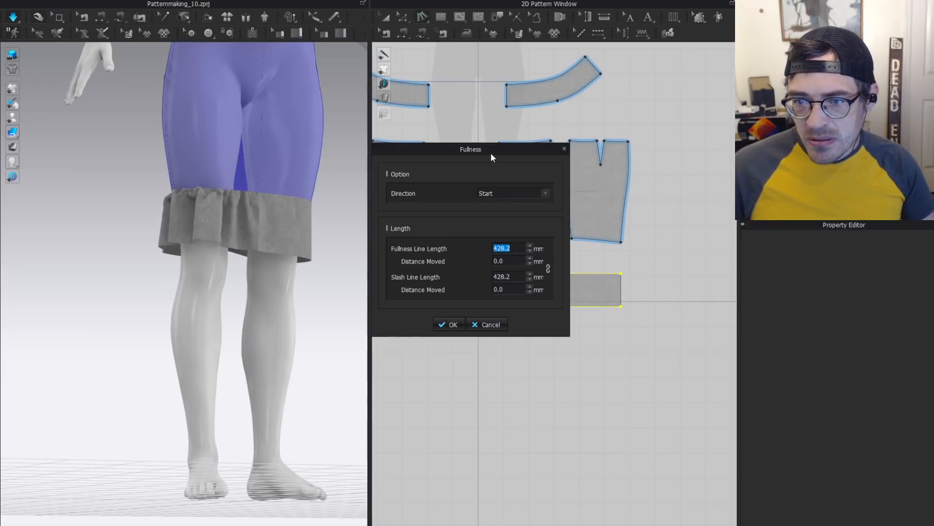
Apply Fullness to the hem band in the End direction, moving the slash line by 250 mm and the fullness line by 0.
drag(491, 153, 290, 156)
click(343, 197)
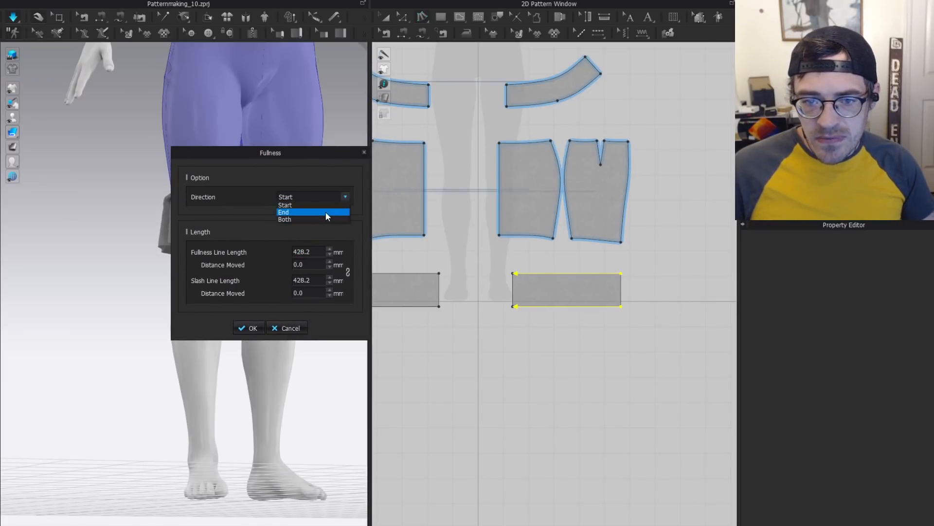
click(325, 211)
click(328, 249)
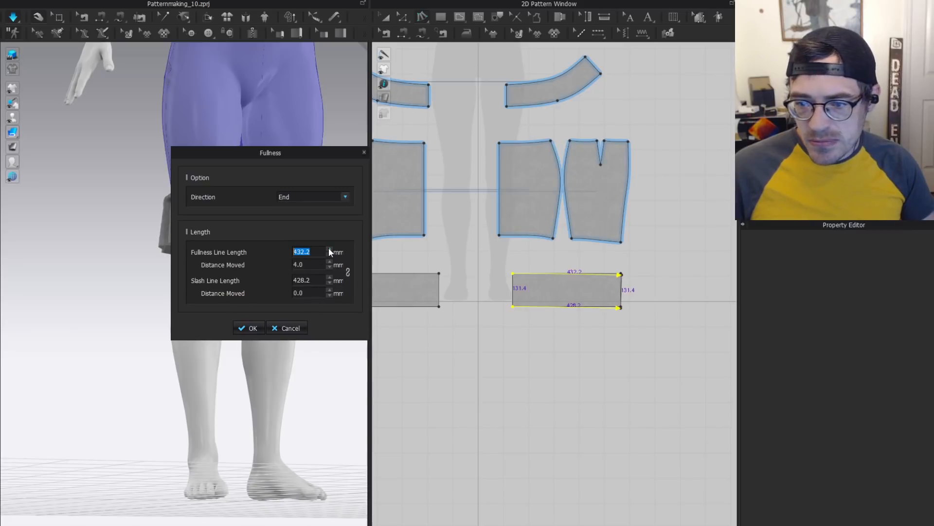
click(329, 278)
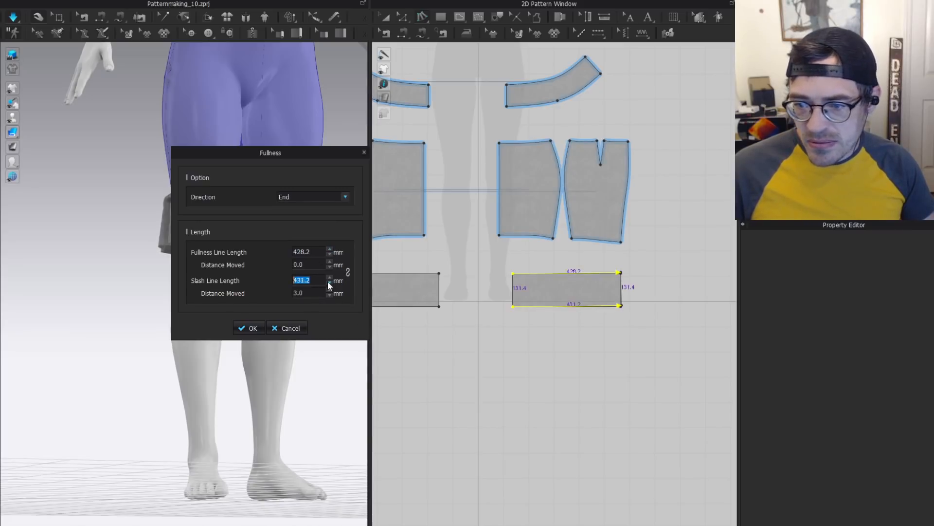
drag(329, 279, 327, 279)
key(Tab)
text(250)
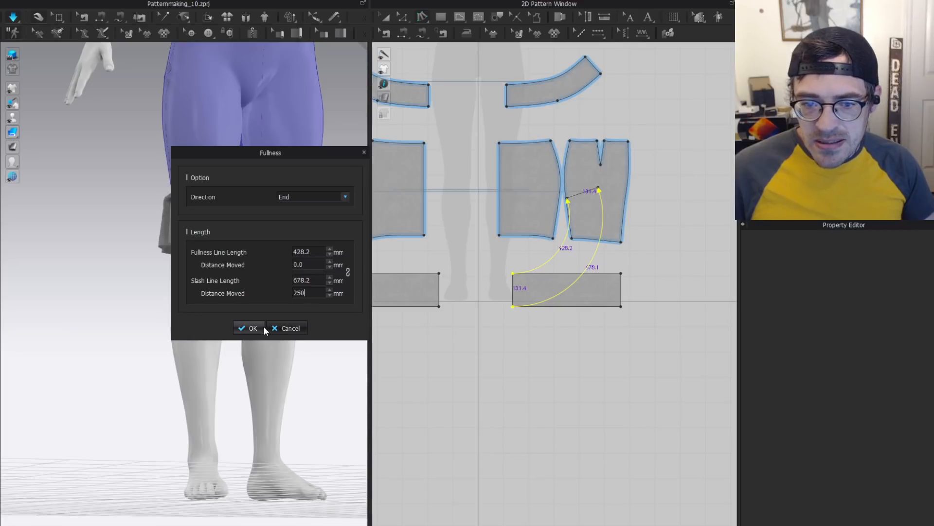
key(Return)
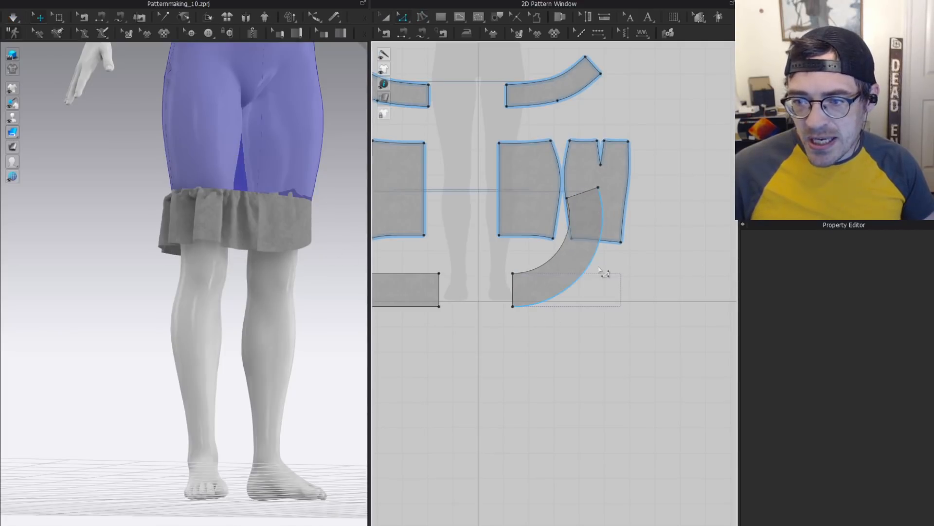
Compare the length of the curved band's outer edge with the rectangular band's lower edge.
click(596, 270)
right_drag(550, 390, 674, 377)
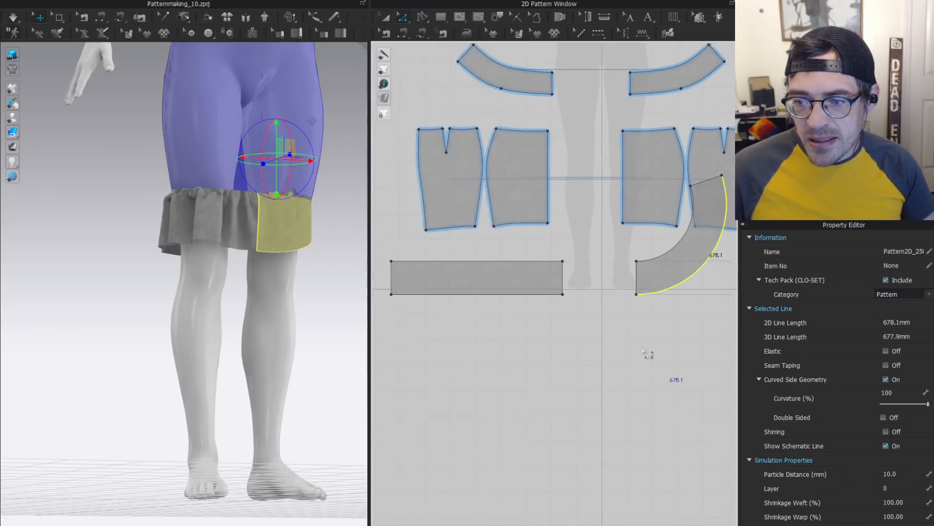
click(519, 298)
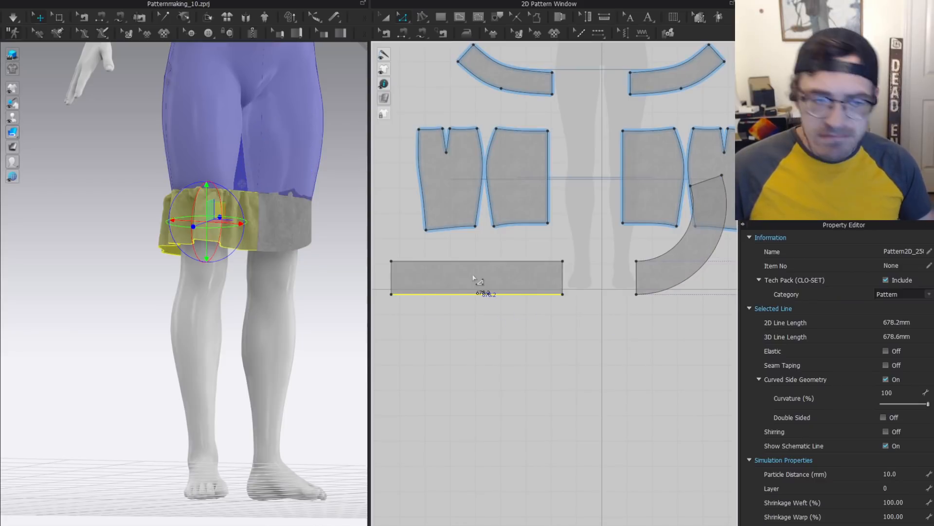
Simulate the flared hem band and pull its fabric into place around the side and back of the skirt.
click(700, 258)
right_drag(696, 258, 579, 279)
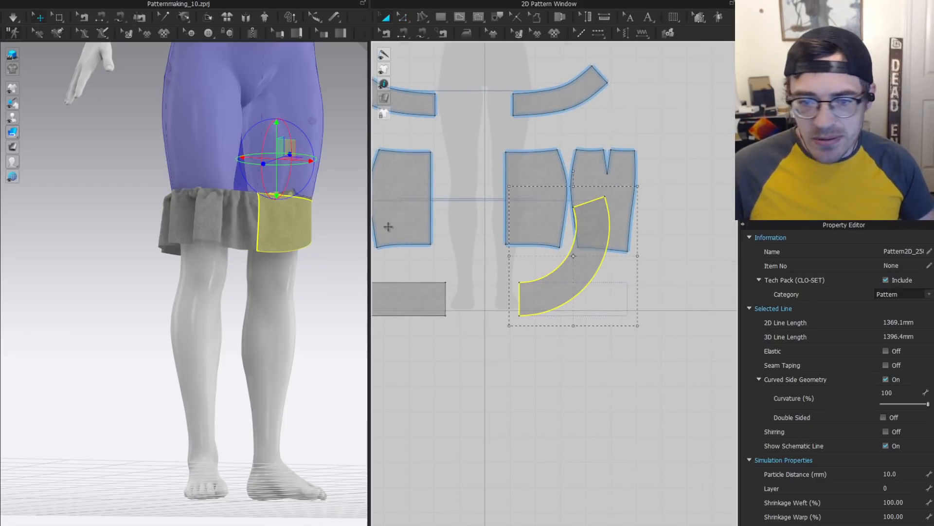
right_drag(207, 206, 265, 271)
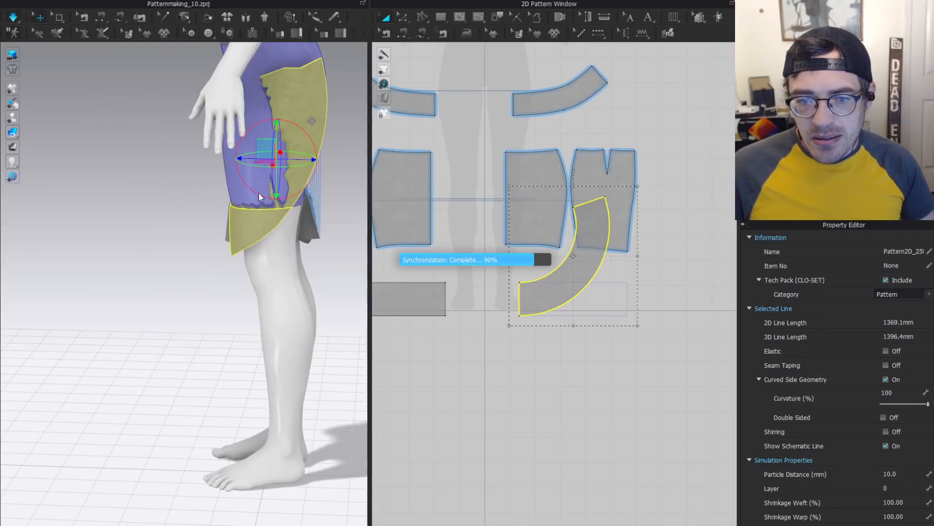
key(space)
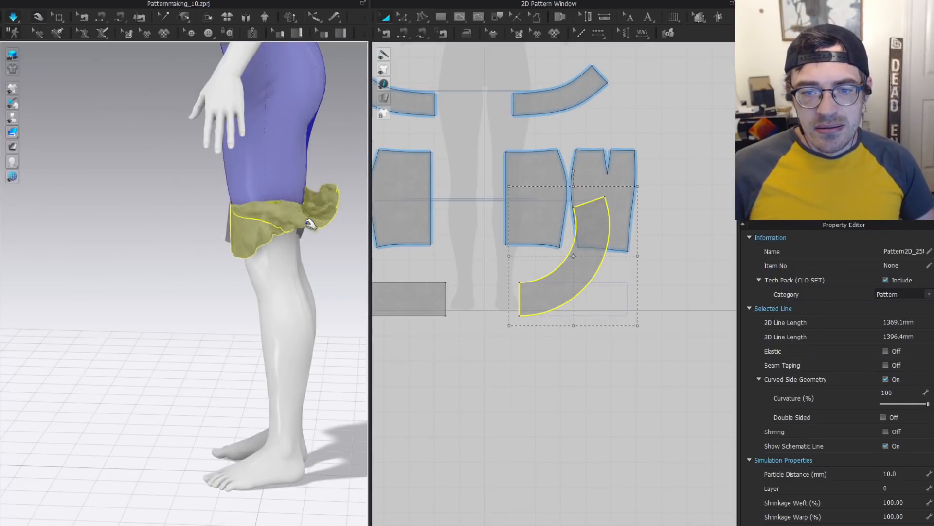
scroll(262, 253, down, 1)
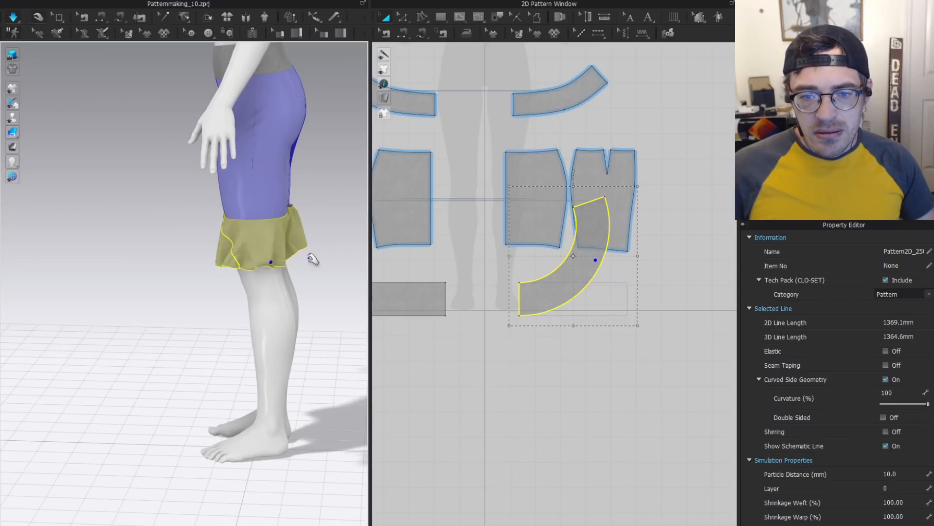
right_drag(310, 261, 214, 235)
Reactivate the four front and back skirt panels so they simulate together with the hem bands.
click(604, 214)
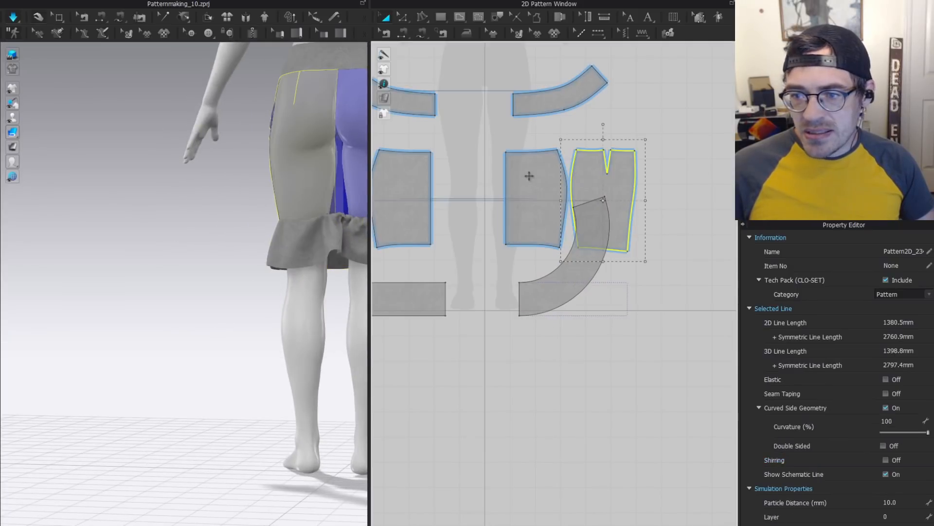
shift+click(527, 177)
right_drag(413, 204, 590, 223)
shift+click(492, 194)
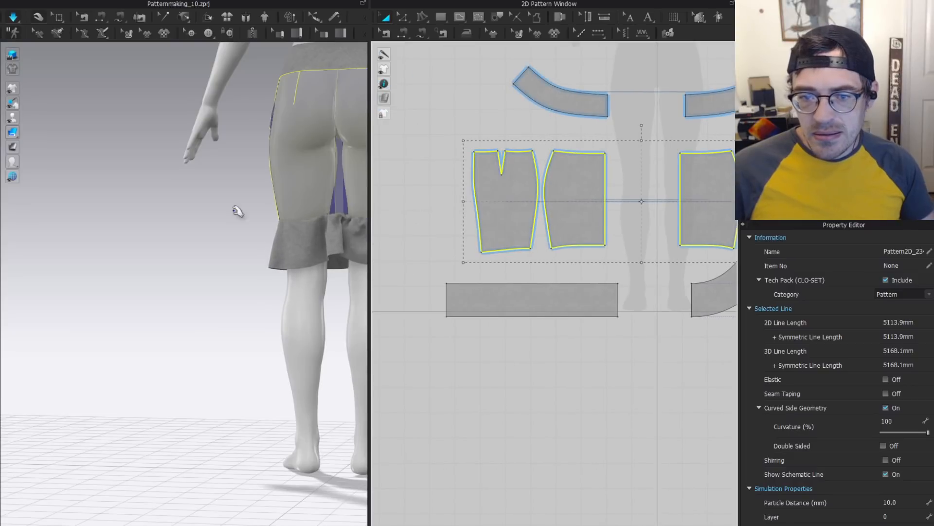
click(238, 231)
Compare the gathered and flared hem bands on the skirt from back and front while tugging the fabric.
scroll(238, 232, down, 3)
click(263, 255)
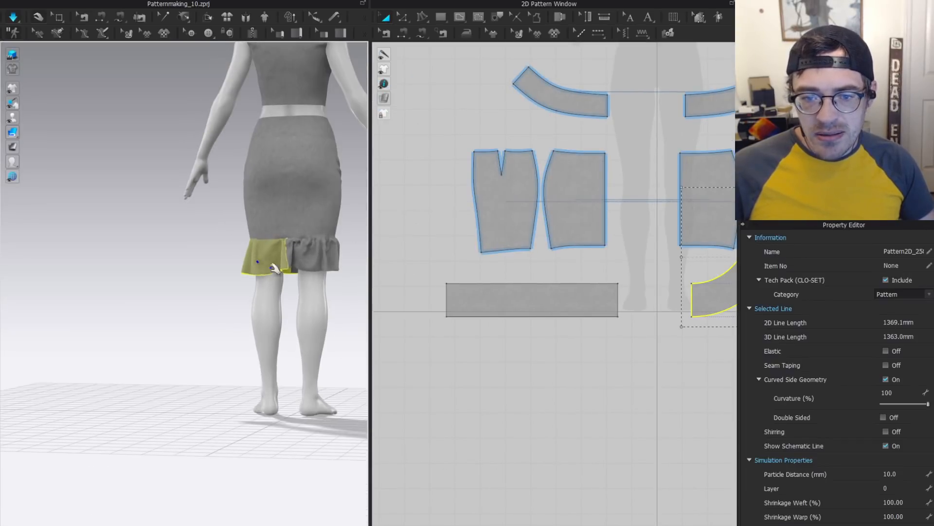
right_drag(242, 260, 313, 246)
scroll(302, 219, up, 5)
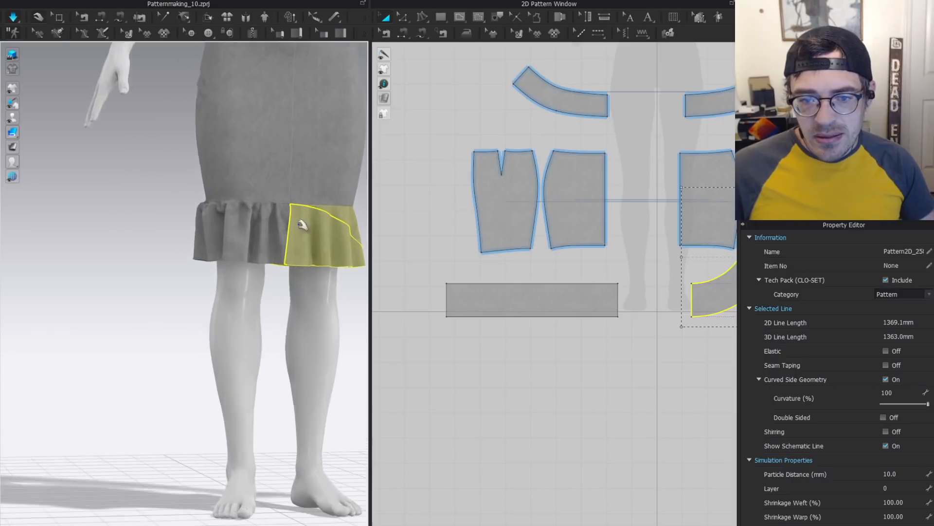
click(141, 196)
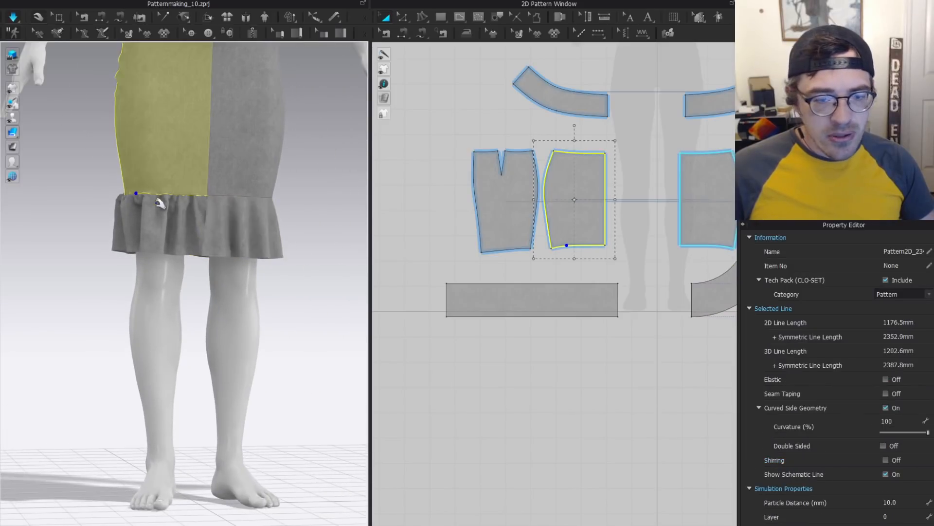
click(250, 207)
Check the lengths of the front panel's lower edge, the flared band's outer edge and the rectangular band's lower edge.
middle_drag(706, 373, 577, 321)
key(z)
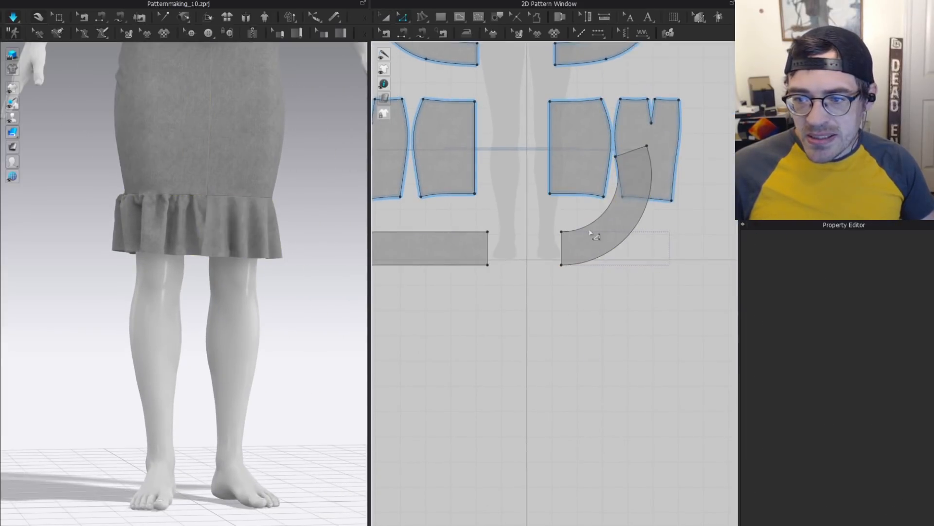
click(572, 195)
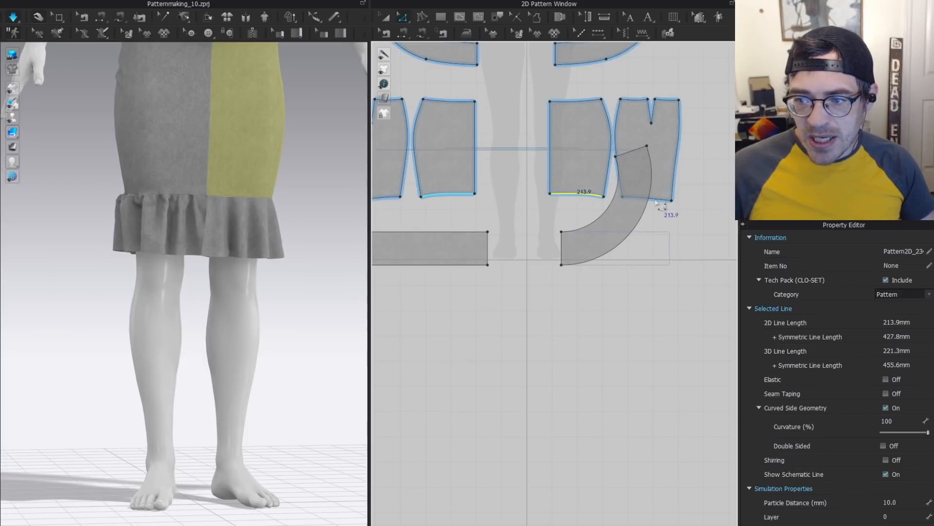
click(635, 227)
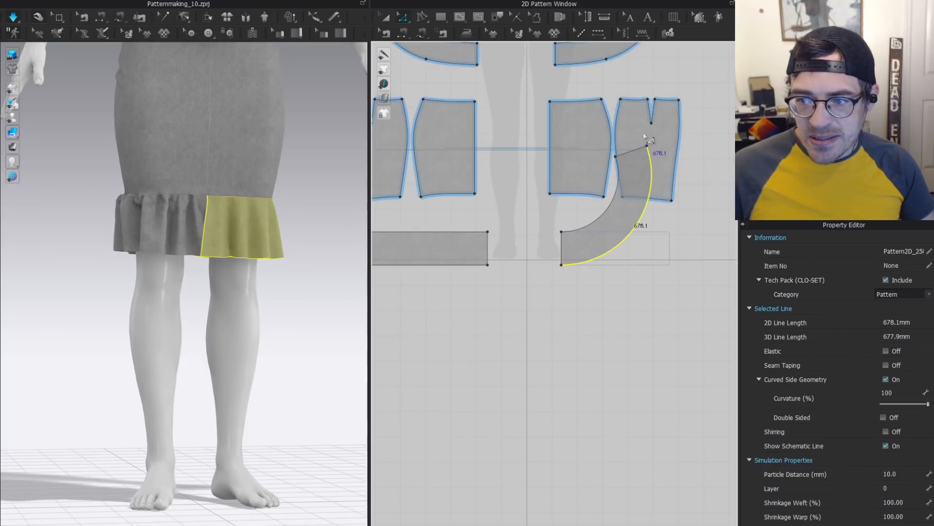
middle_drag(496, 318, 617, 309)
click(528, 254)
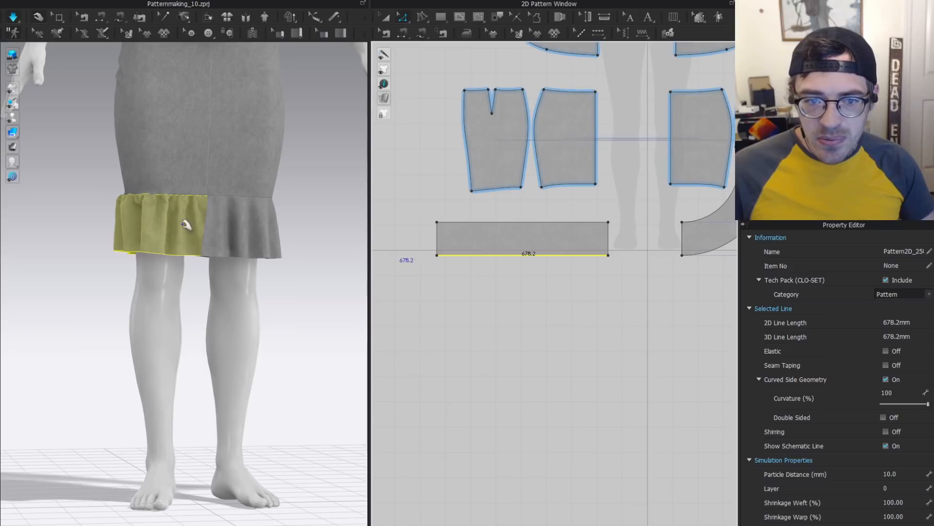
Tug the gathered and flared hem bands in turn and examine how the flared side hangs at an angle.
click(138, 200)
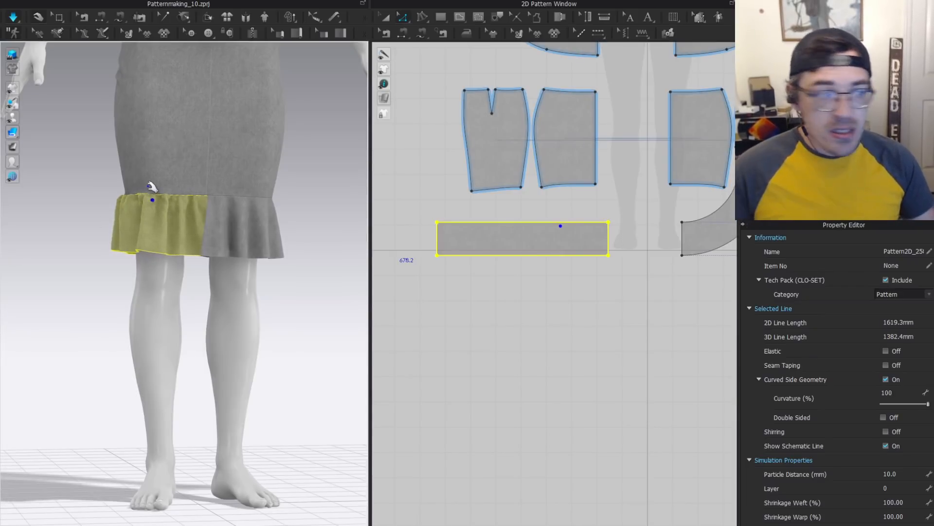
click(280, 249)
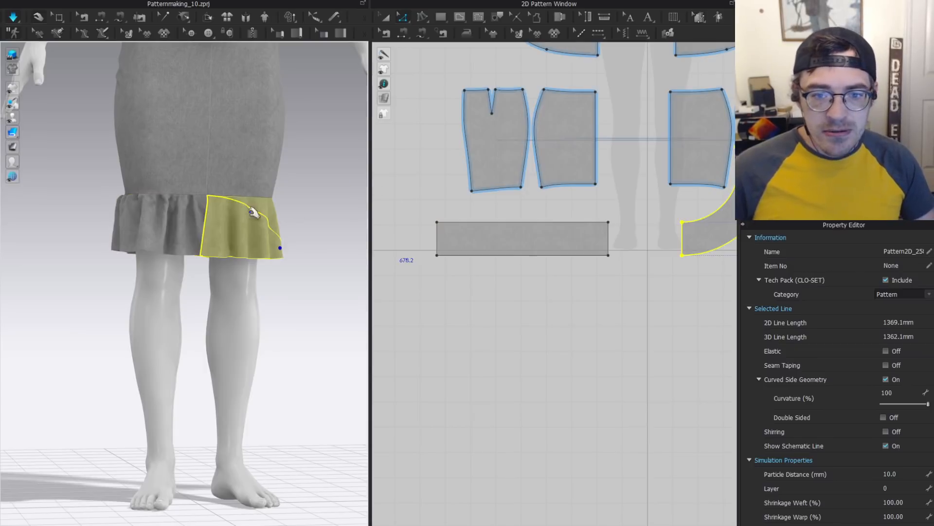
scroll(251, 214, down, 3)
right_drag(235, 247, 163, 245)
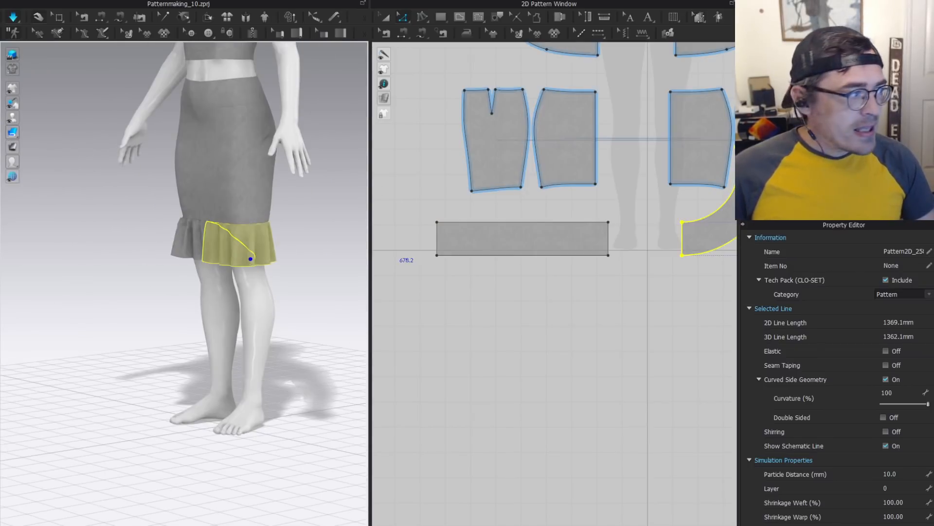
Consult the reference image of the flared-hem dress and its slashed pattern pieces in XnView, and move it out of the way.
drag(0, 14, 525, 13)
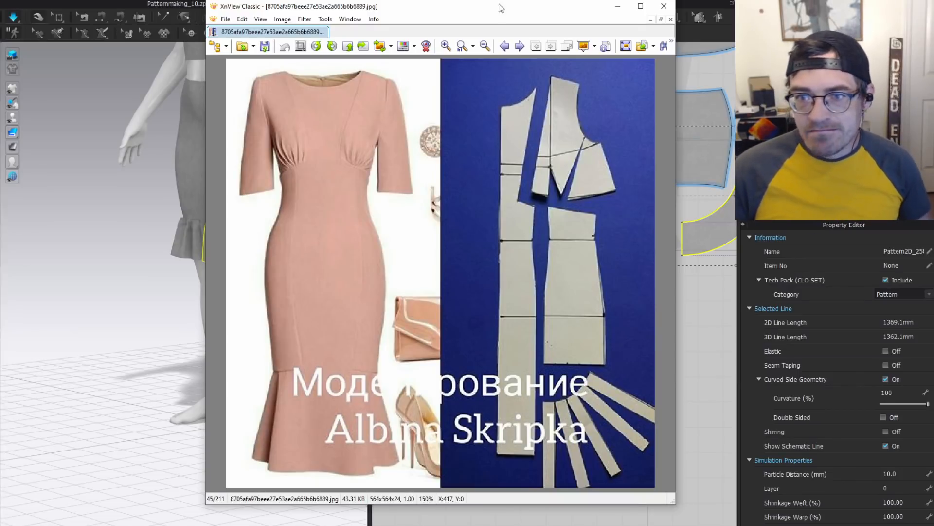
drag(501, 8, 0, 2)
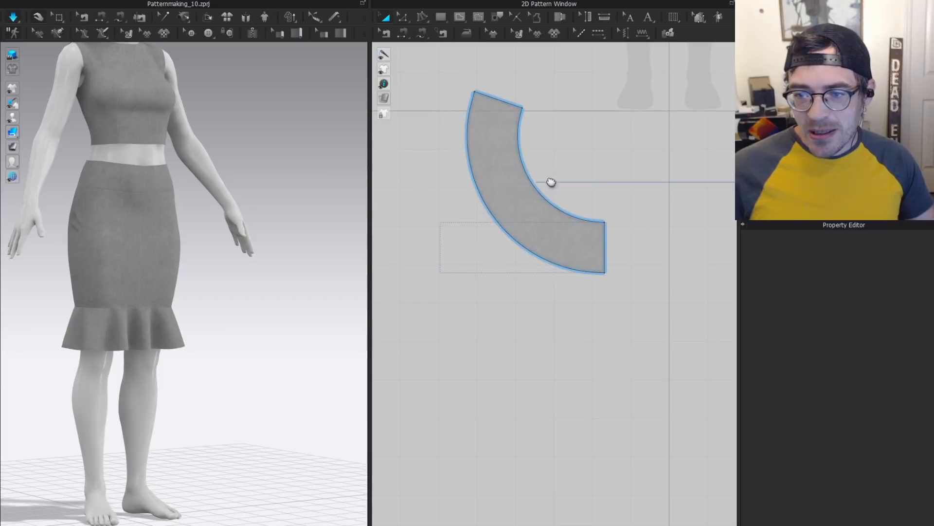
Tug the skirt's flared hem band and examine how its folds fall from the front and at an angle.
right_drag(551, 182, 540, 215)
click(99, 338)
right_drag(98, 339, 122, 342)
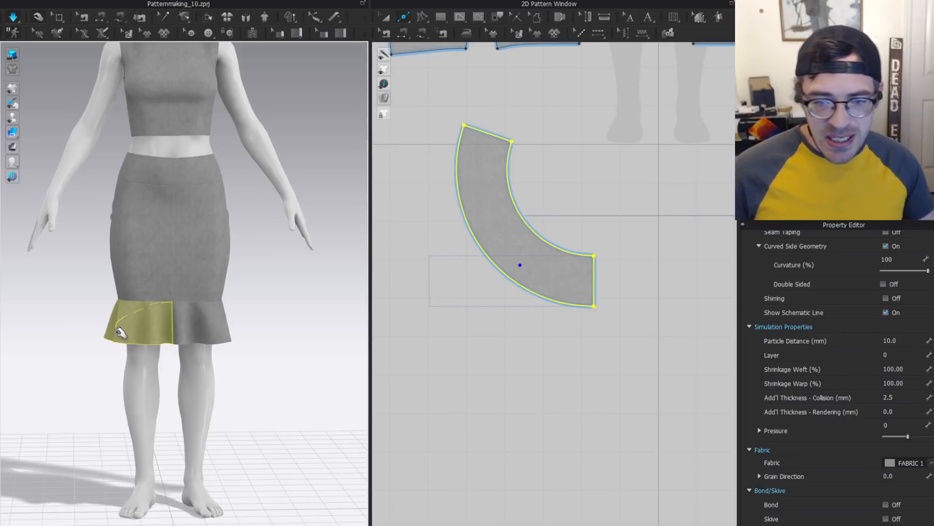
scroll(217, 317, up, 3)
right_drag(288, 329, 202, 309)
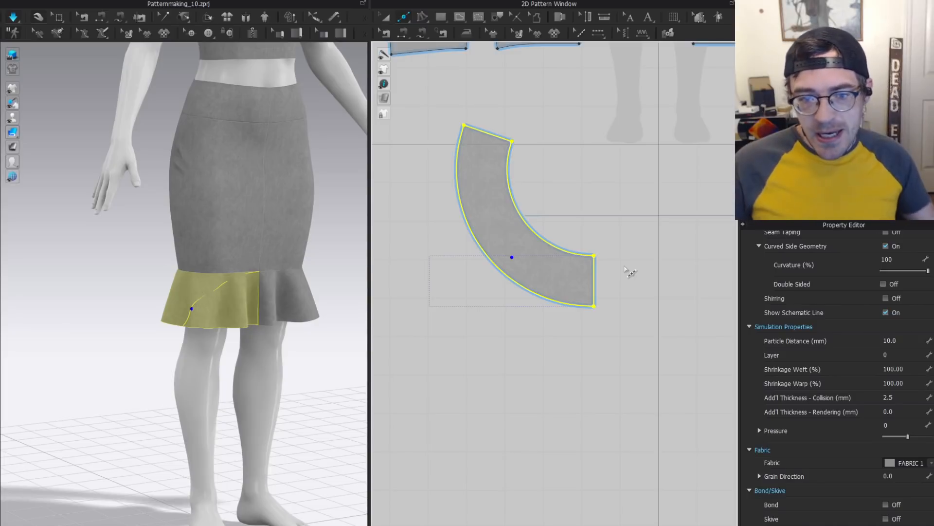
scroll(235, 250, up, 5)
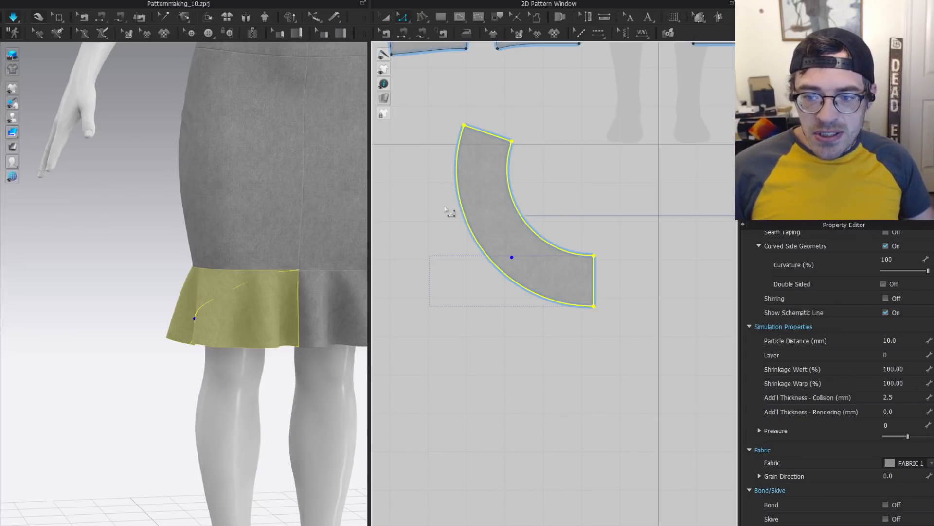
Add 100 mm of Fullness to a section of the curved band's outer edge, keeping the matching inner section's length unchanged.
click(566, 142)
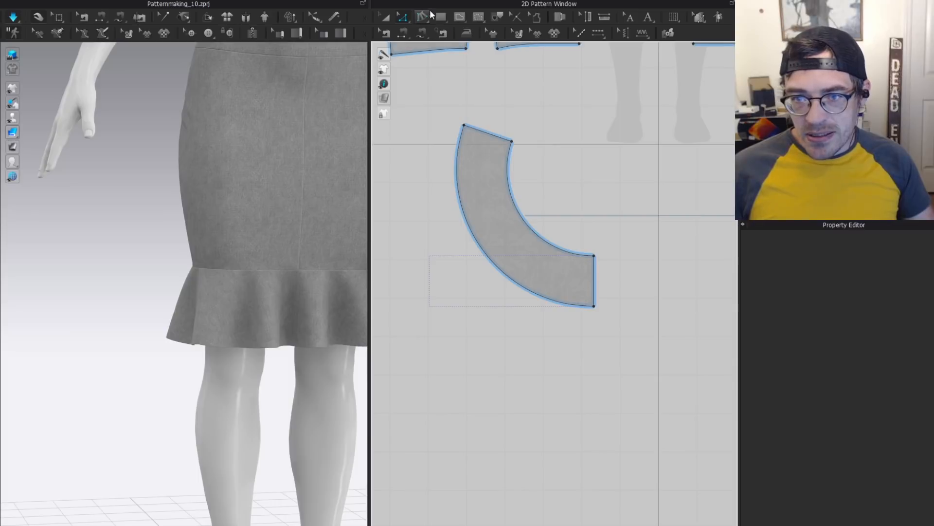
click(422, 17)
right_drag(218, 318, 228, 309)
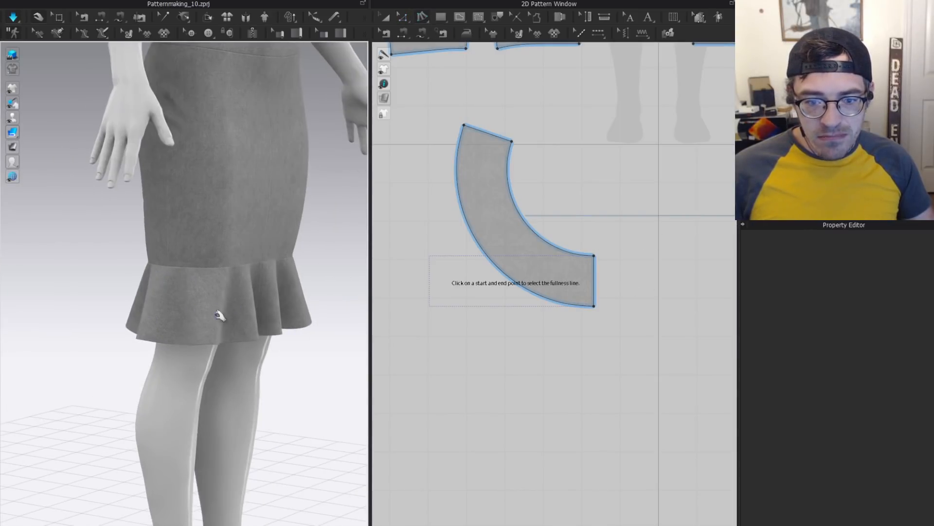
click(538, 292)
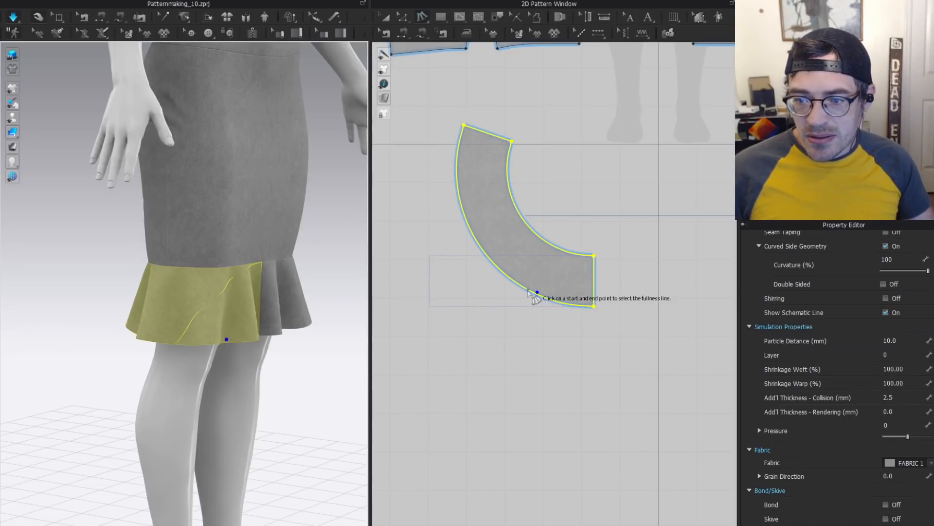
click(470, 231)
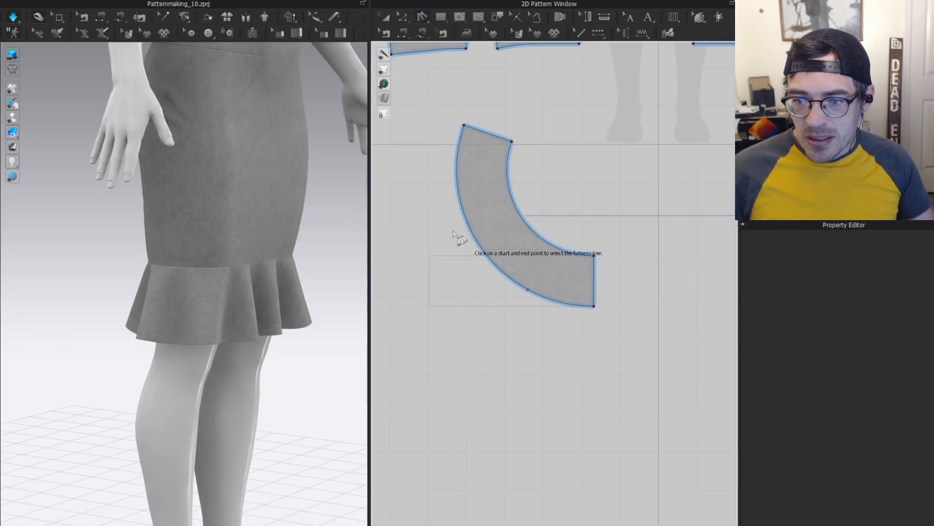
click(545, 242)
click(522, 217)
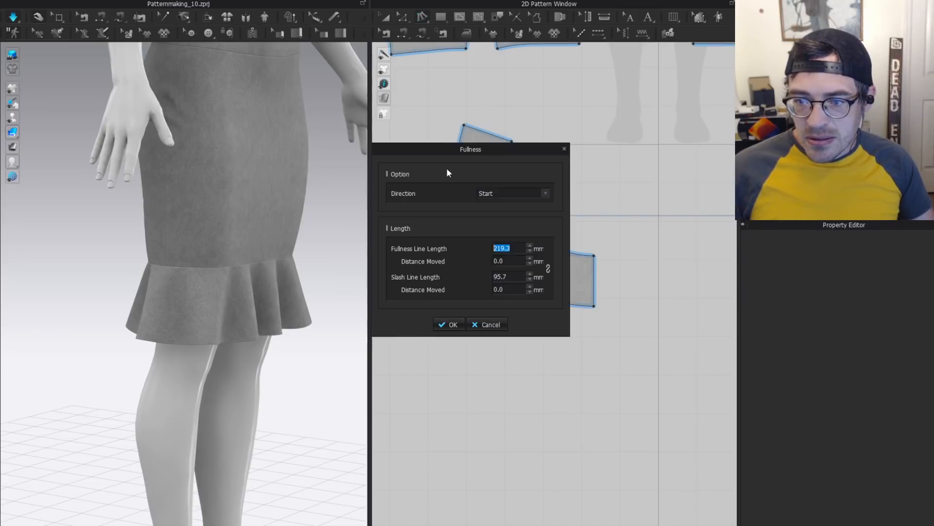
drag(484, 150, 242, 164)
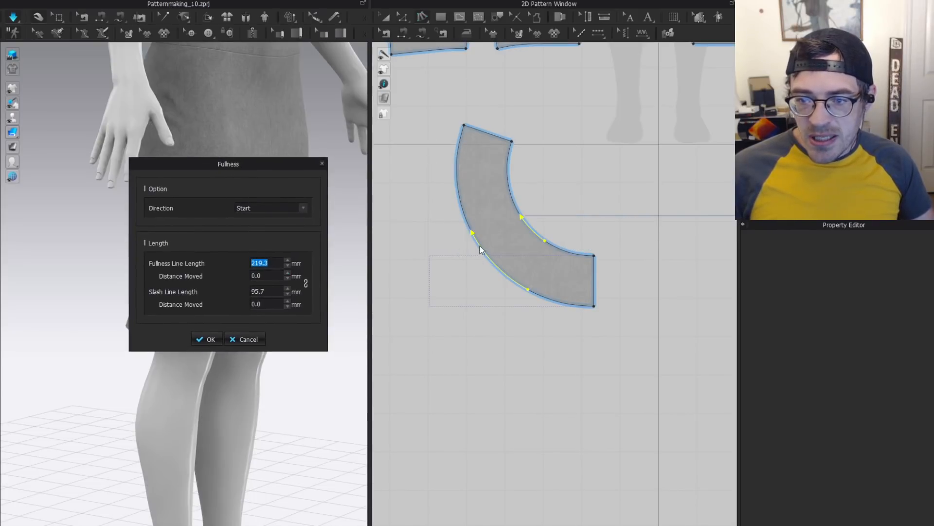
click(287, 261)
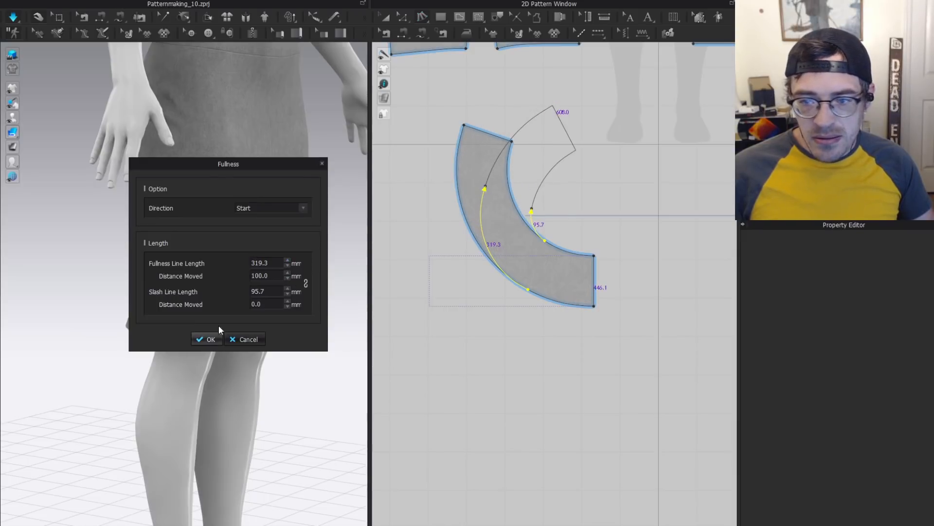
click(214, 339)
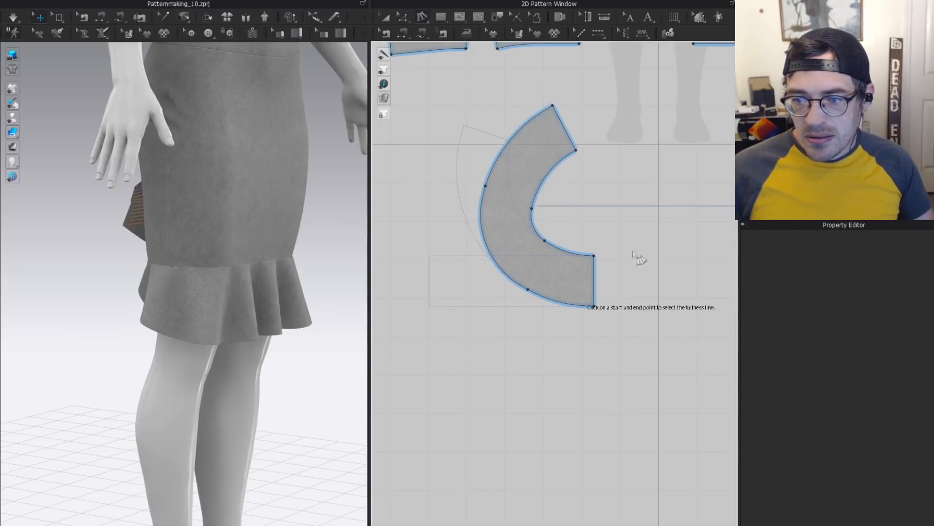
Draw a 134.5 mm internal line across the curved band at the start of the widened section and run the simulation.
key(g)
click(545, 240)
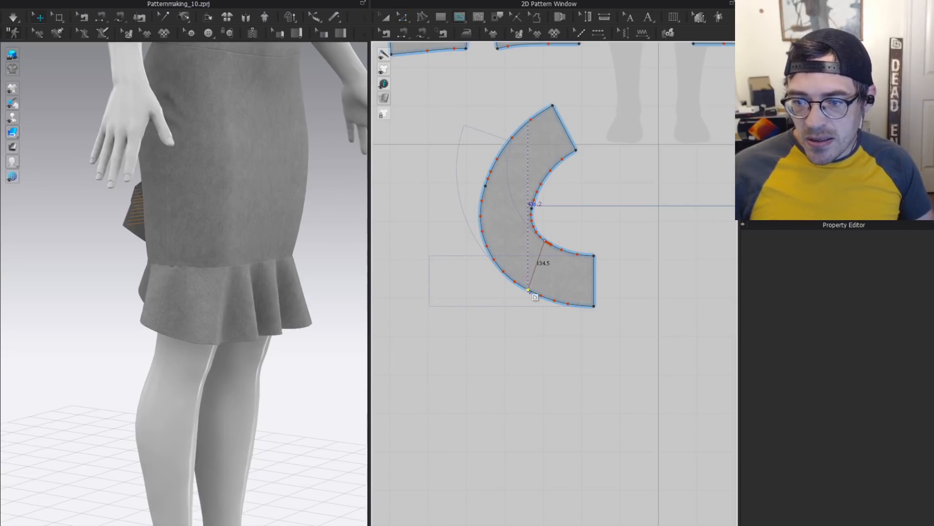
click(528, 290)
key(z)
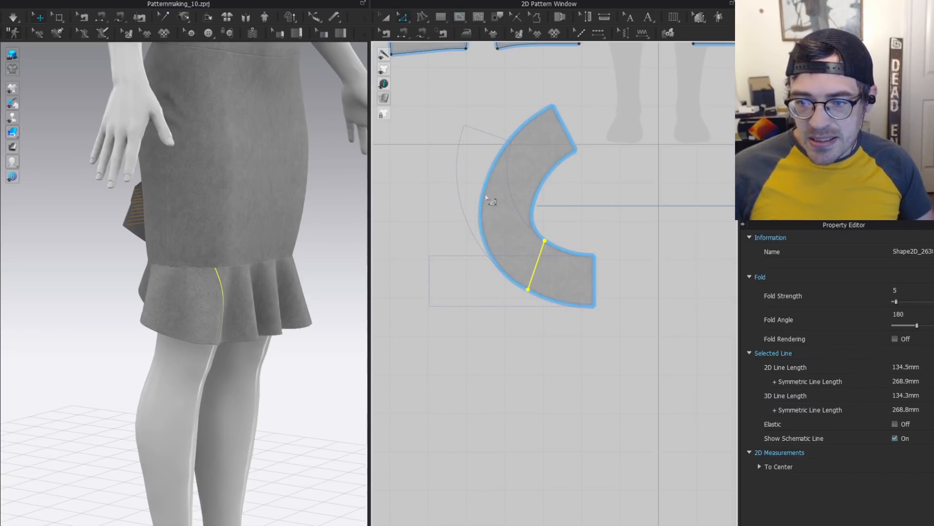
key(space)
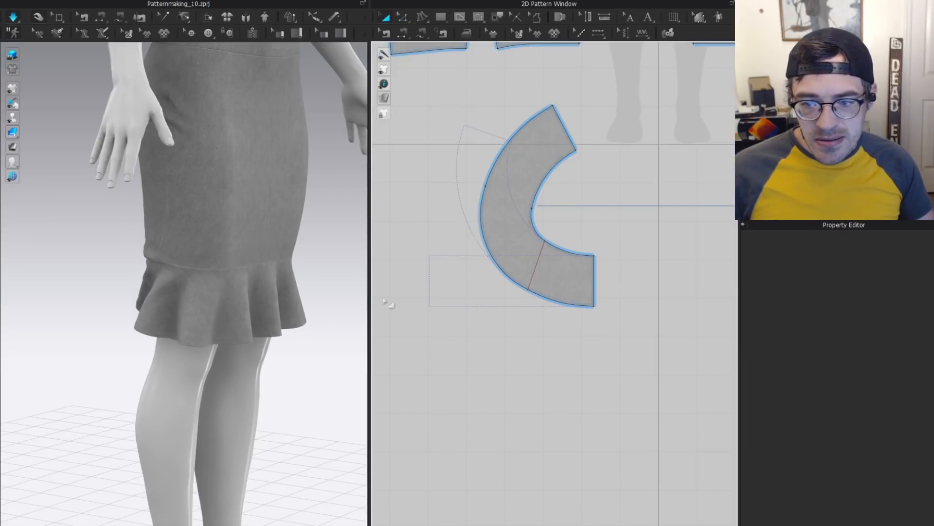
Tug both front hem bands and examine the flare around the internal line from the front and at an angle.
key(a)
scroll(274, 269, down, 3)
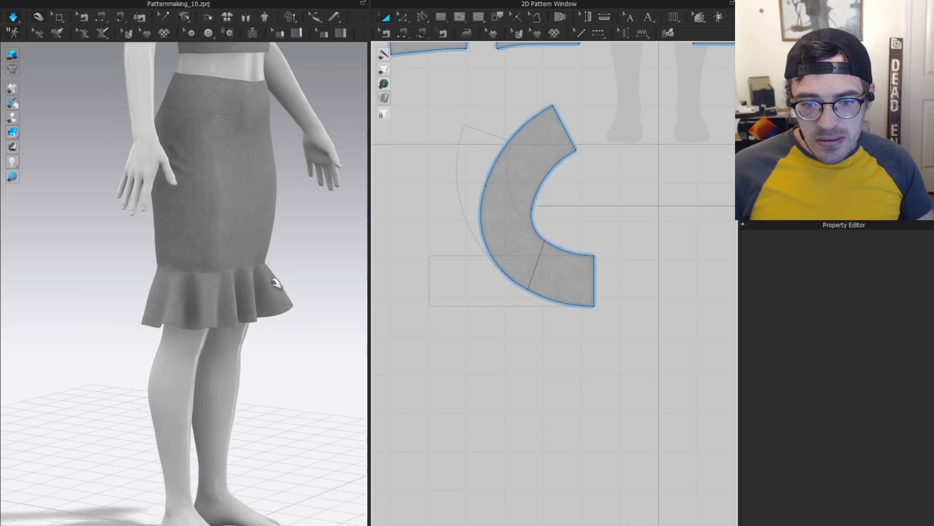
right_drag(275, 277, 228, 277)
click(292, 304)
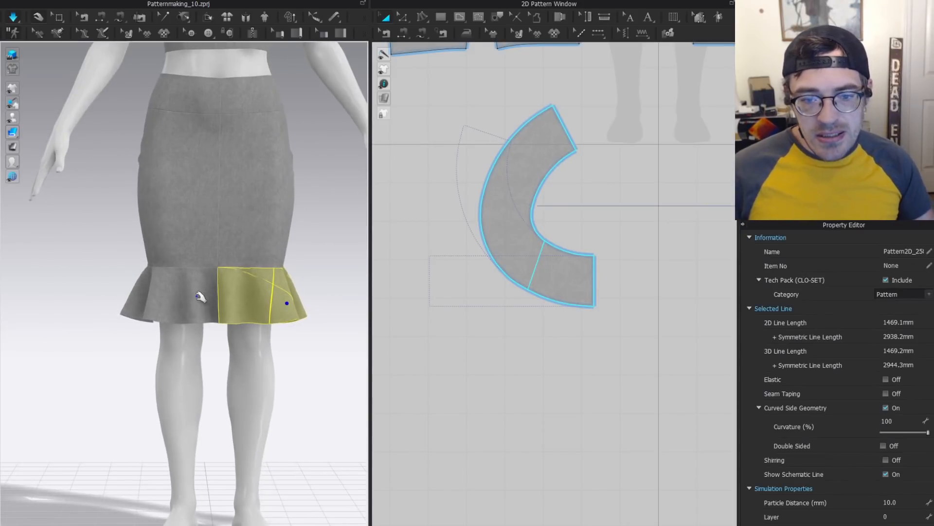
click(200, 294)
right_drag(198, 299, 176, 304)
drag(160, 315, 141, 314)
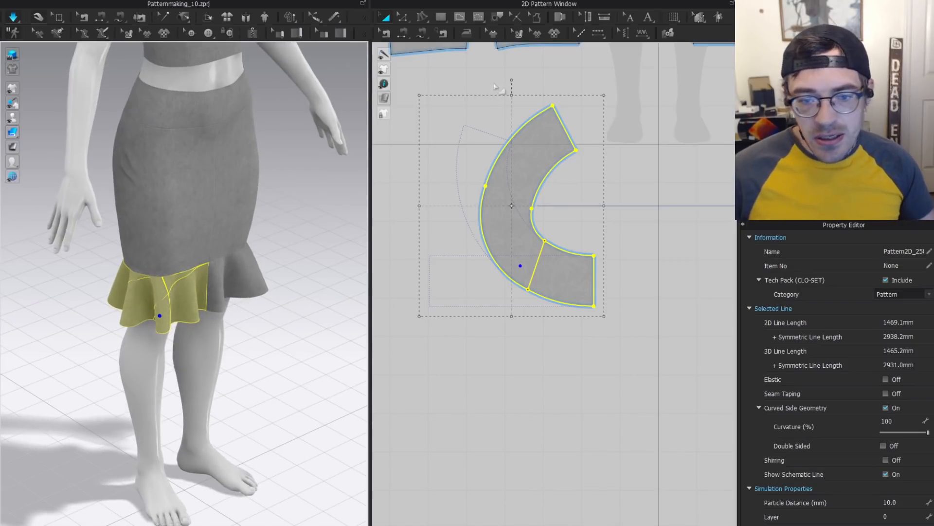
Apply Fullness (Line) to the outer edge of the band's upper part, extending that section by 70 mm to 272.6 mm, and resimulate.
key(z)
click(423, 17)
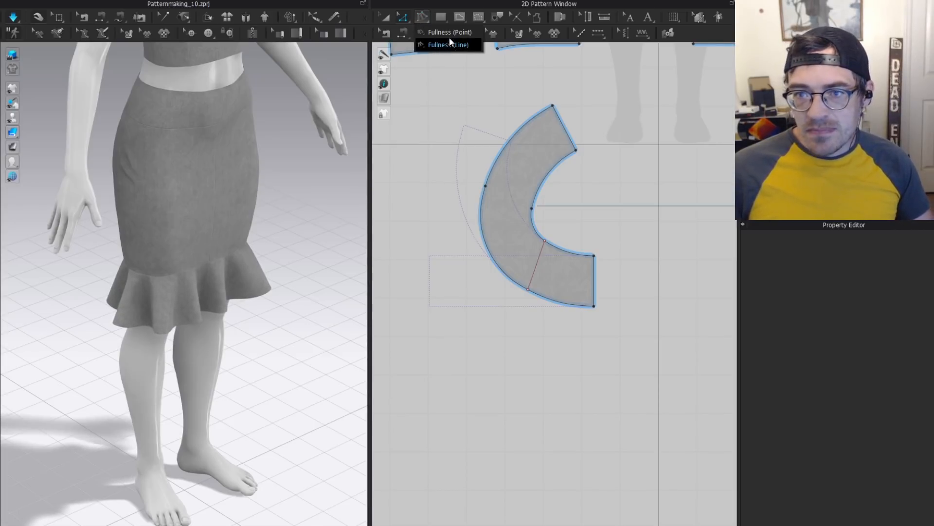
click(448, 44)
click(481, 210)
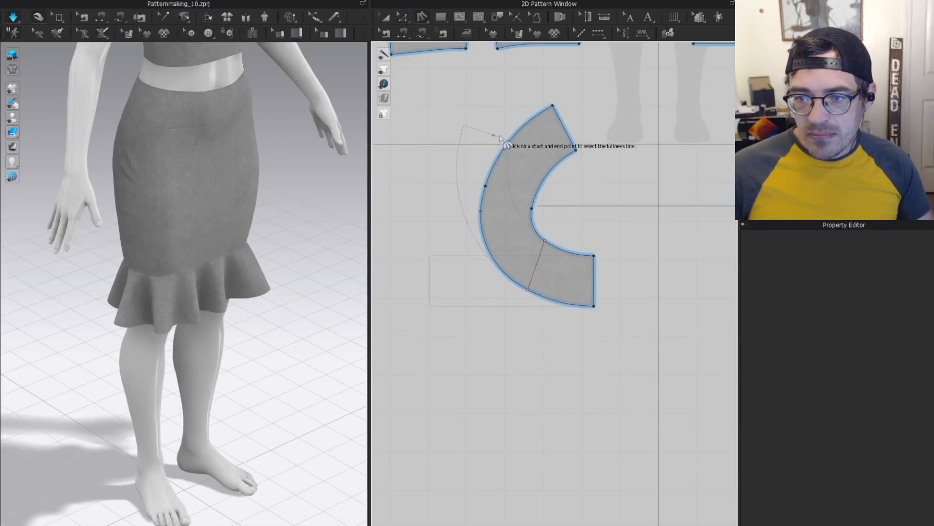
click(509, 142)
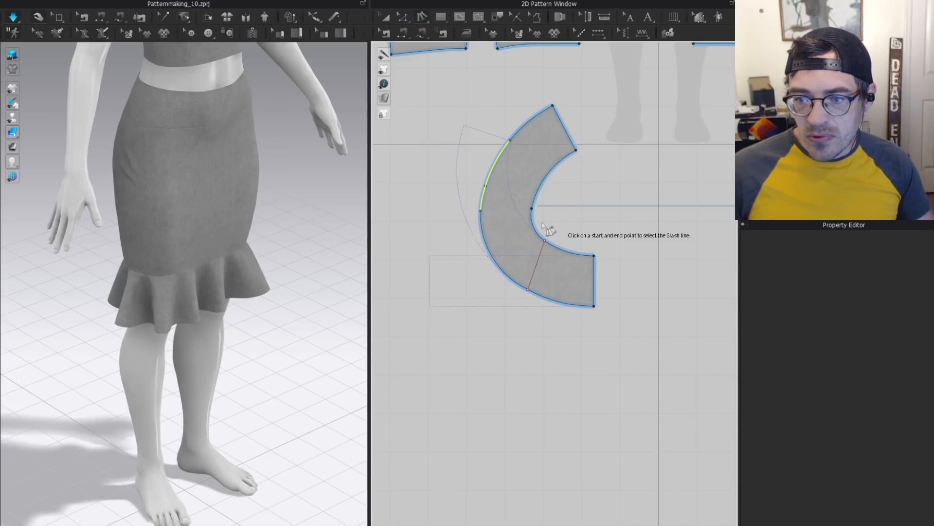
click(552, 175)
right_click(471, 157)
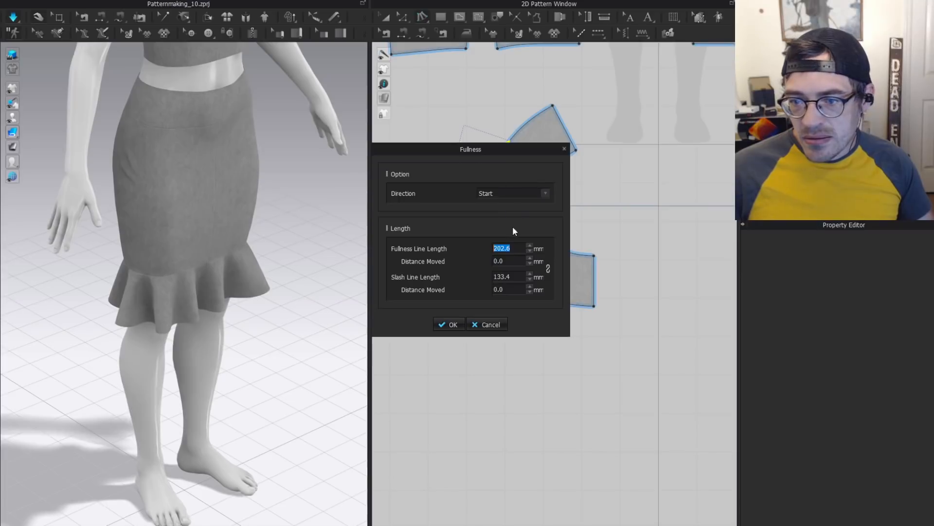
click(530, 245)
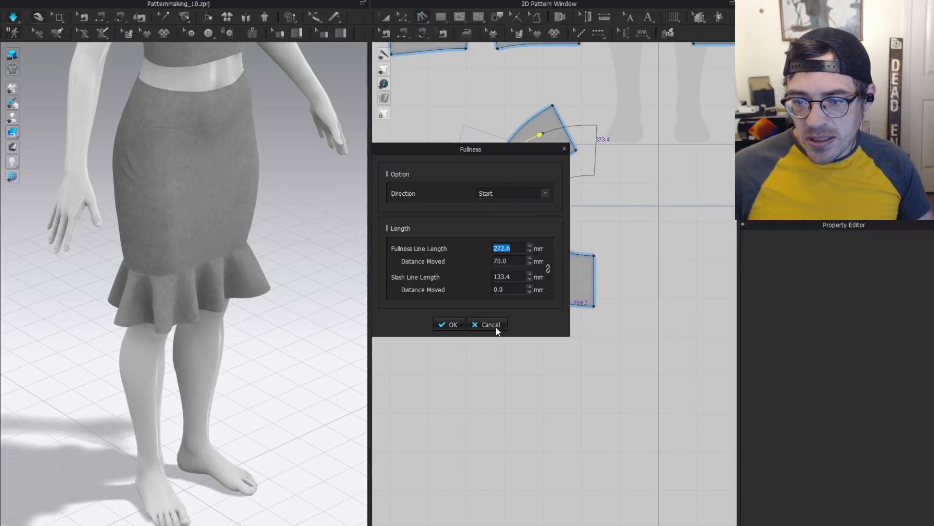
key(Return)
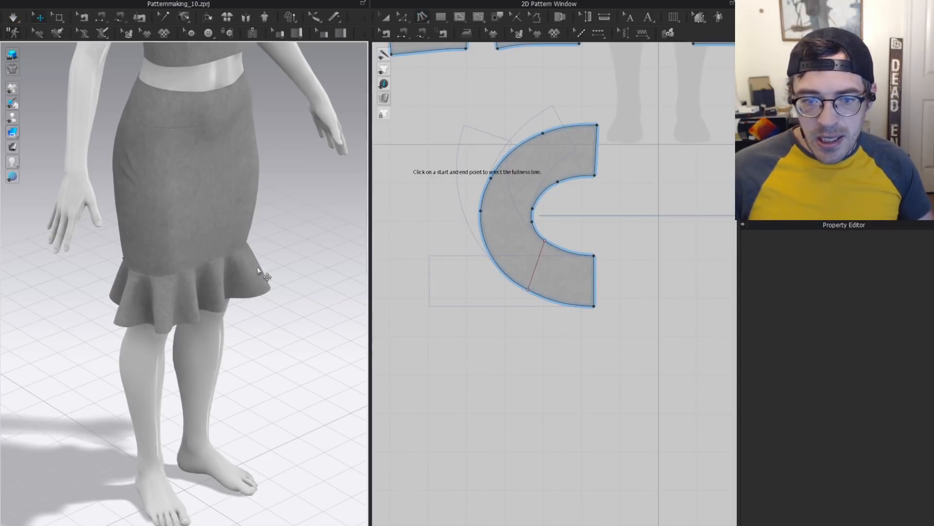
key(Escape)
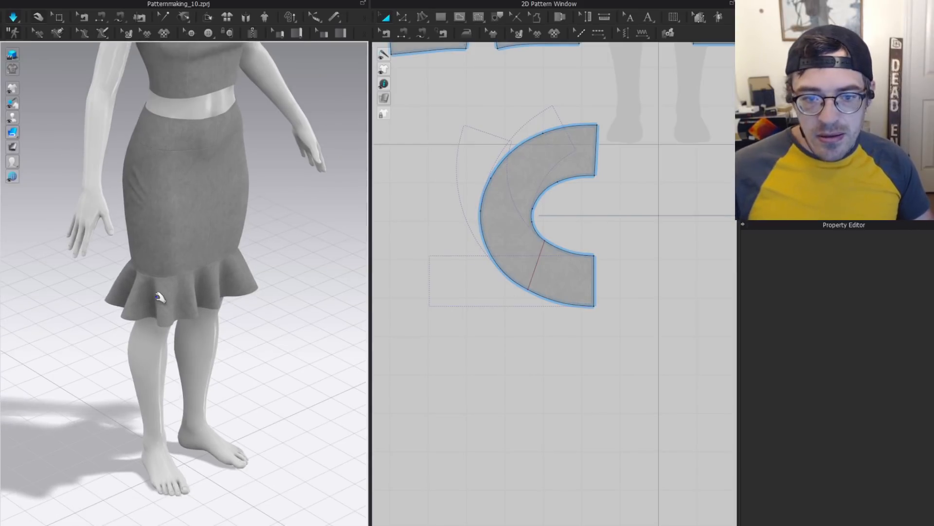
Tug the hem band and examine the increased flare from the front and the side.
click(156, 302)
right_drag(157, 302, 193, 311)
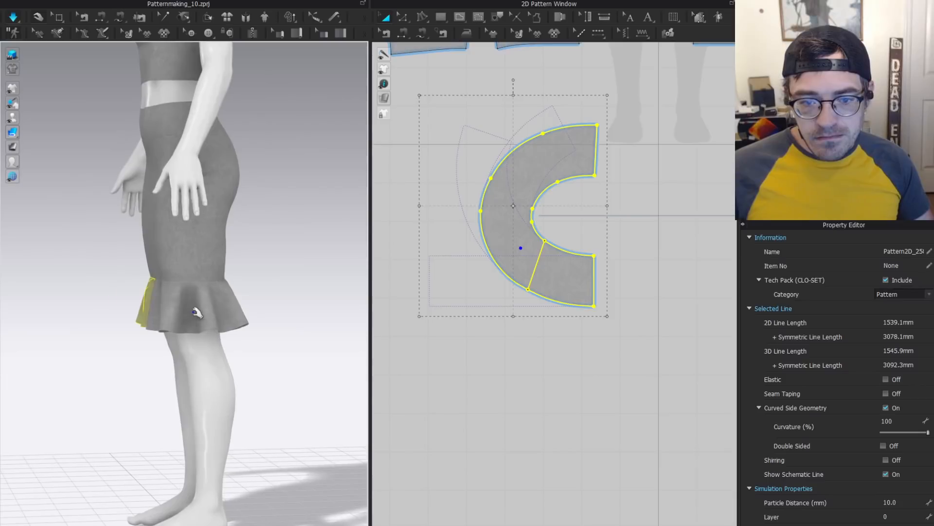
click(194, 312)
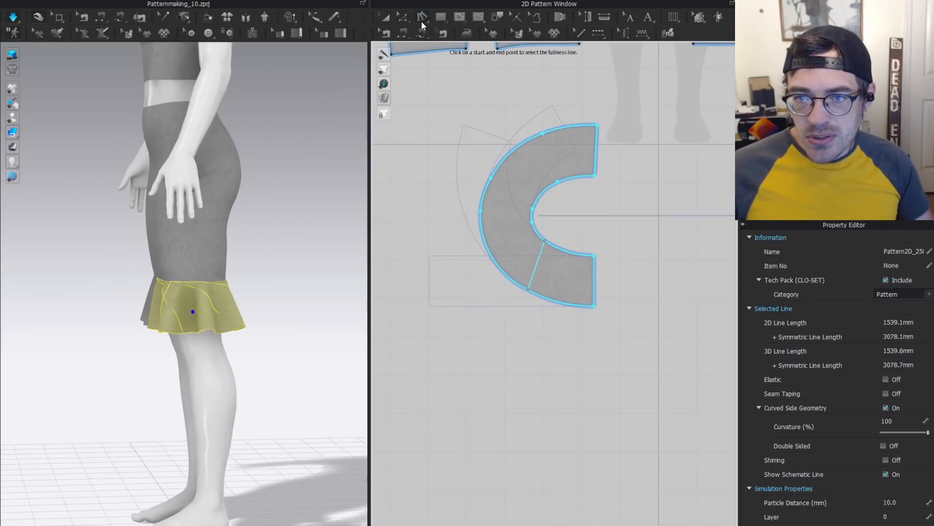
Use Fullness across the internal line to shorten the outer edge section by 27 mm to 251.2 mm, leaving the inner section unchanged, and resimulate.
click(421, 18)
click(534, 233)
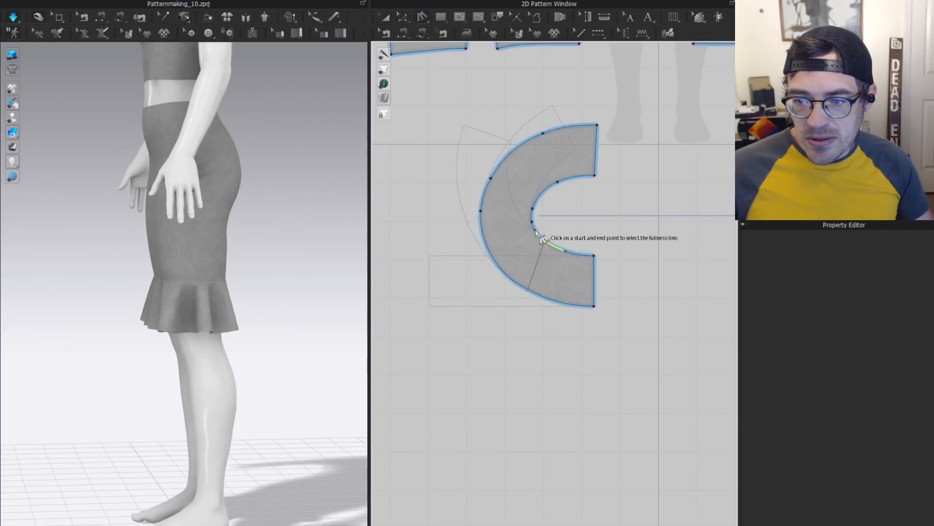
click(564, 250)
click(528, 289)
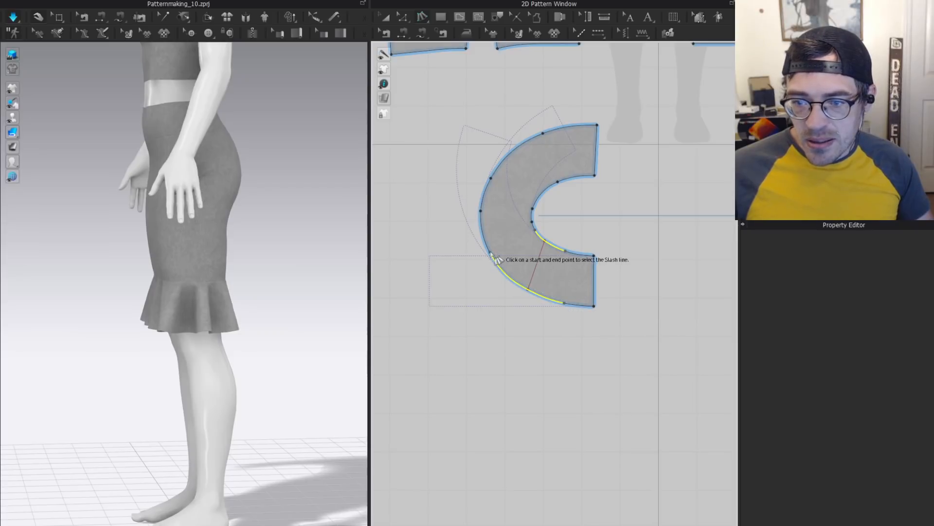
click(489, 253)
drag(476, 143, 235, 104)
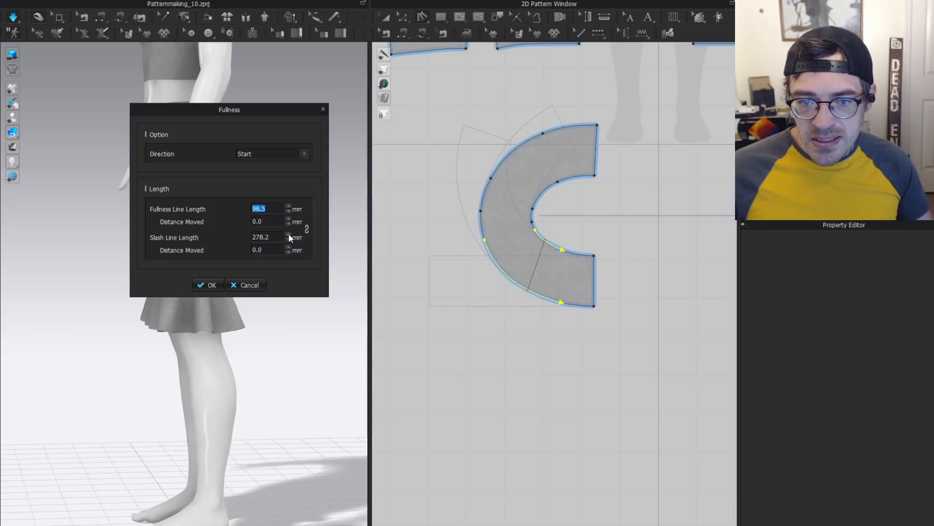
scroll(289, 234, down, 7)
scroll(288, 235, down, 19)
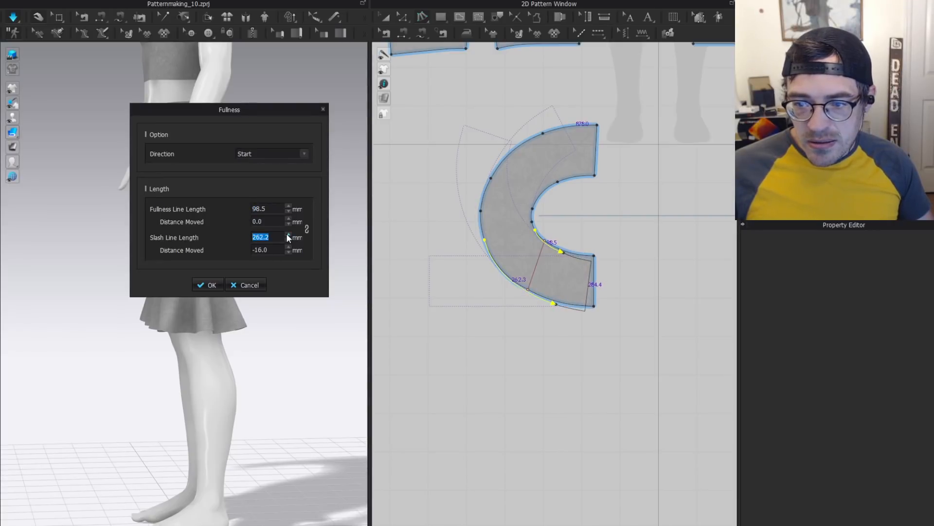
scroll(288, 235, down, 1)
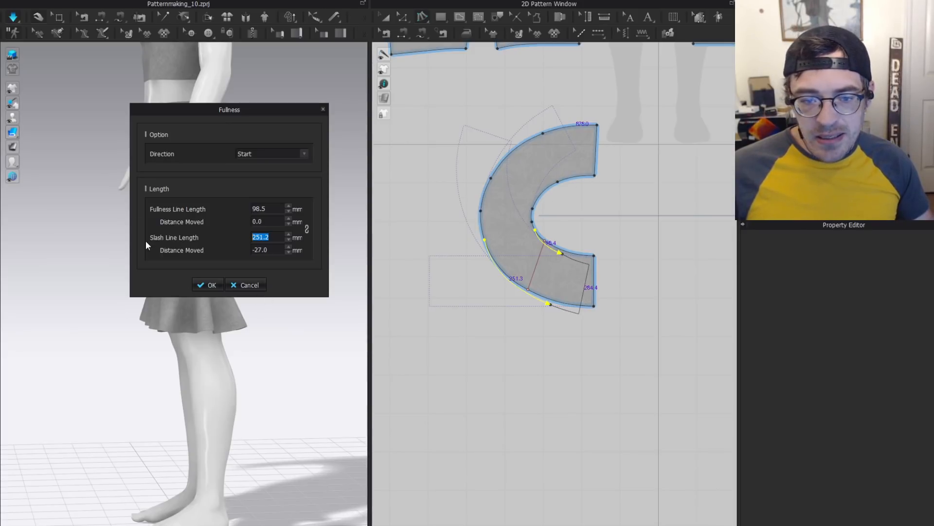
drag(212, 113, 479, 97)
click(470, 271)
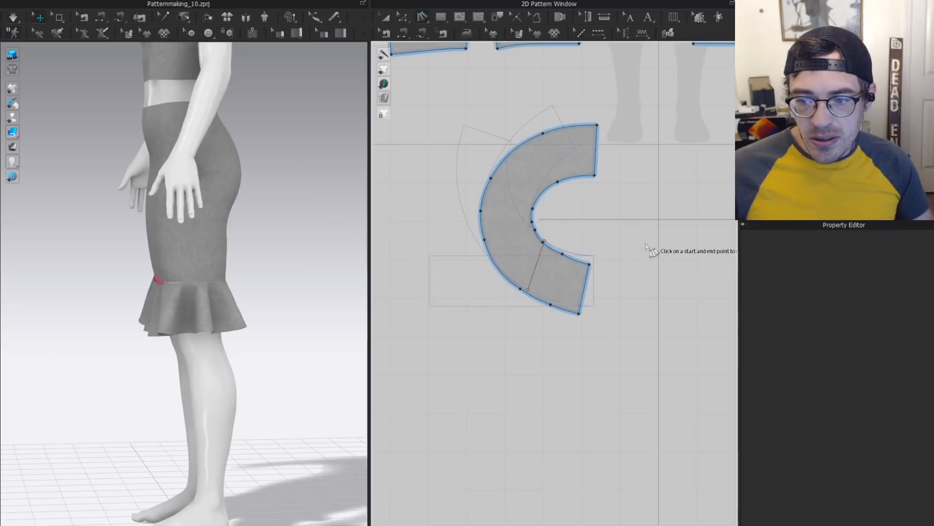
key(space)
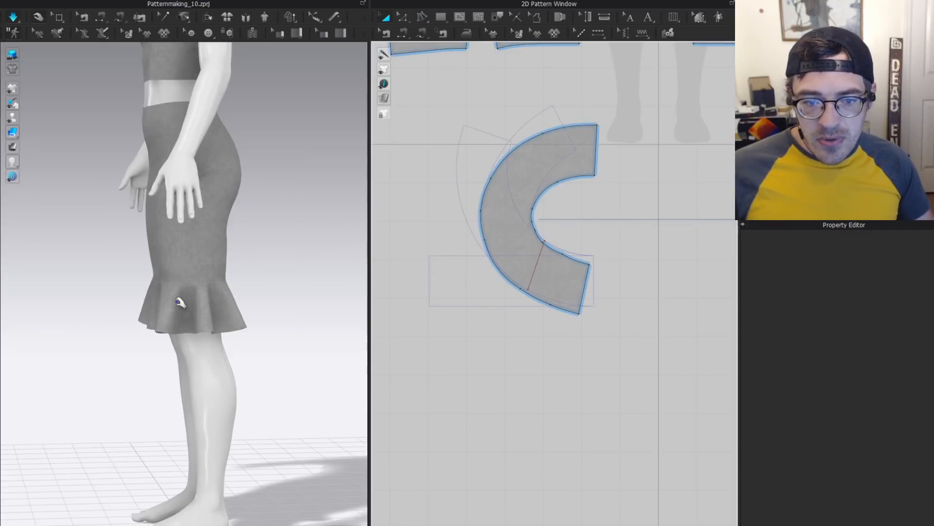
Tug the front hem bands and examine how the adjusted flare falls from the front.
key(2)
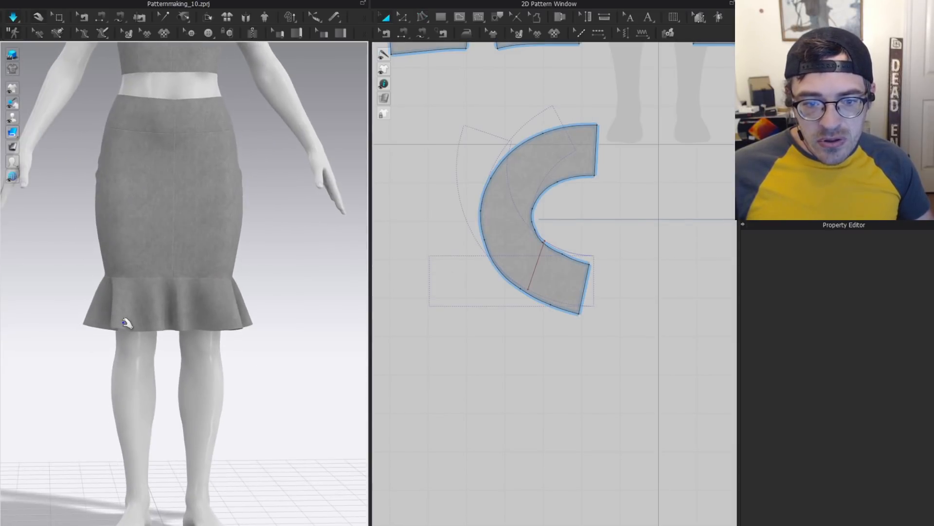
click(122, 322)
click(281, 283)
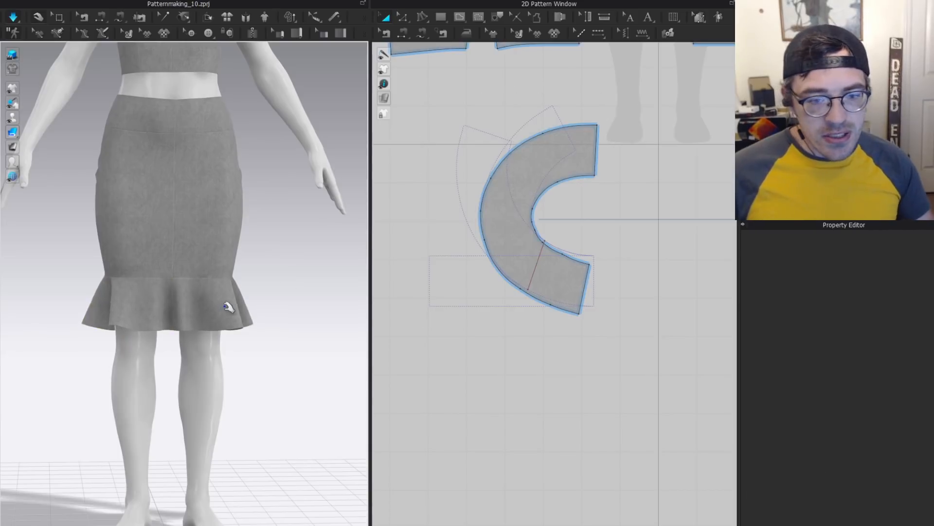
right_drag(162, 248, 154, 294)
click(206, 302)
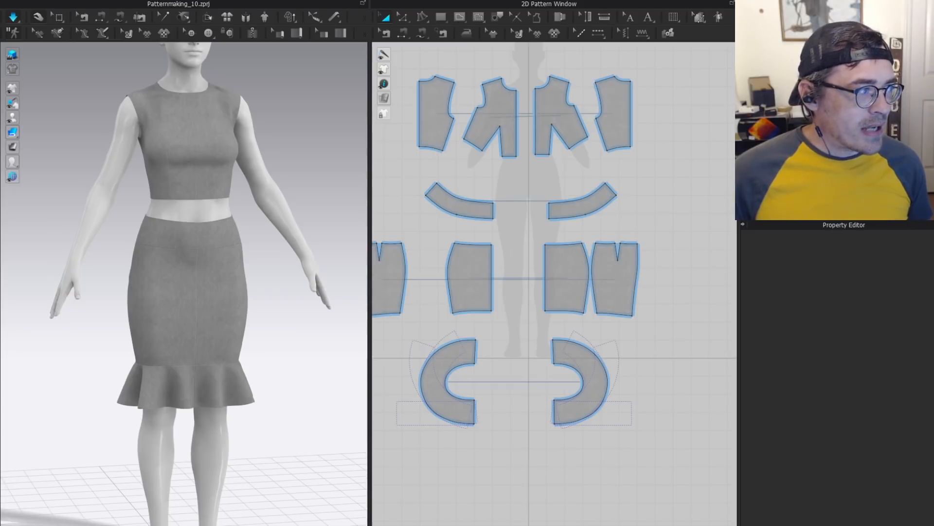
Review the draped-dress pattern drafting references in XnView Classic, zooming in on the slashed and gathered pieces of Plate 11.
drag(0, 68, 493, 39)
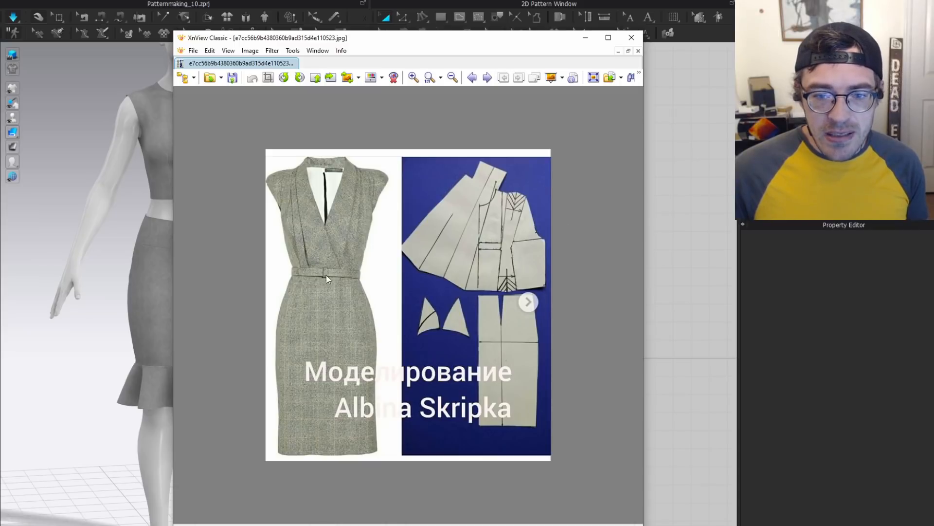
drag(448, 37, 0, 98)
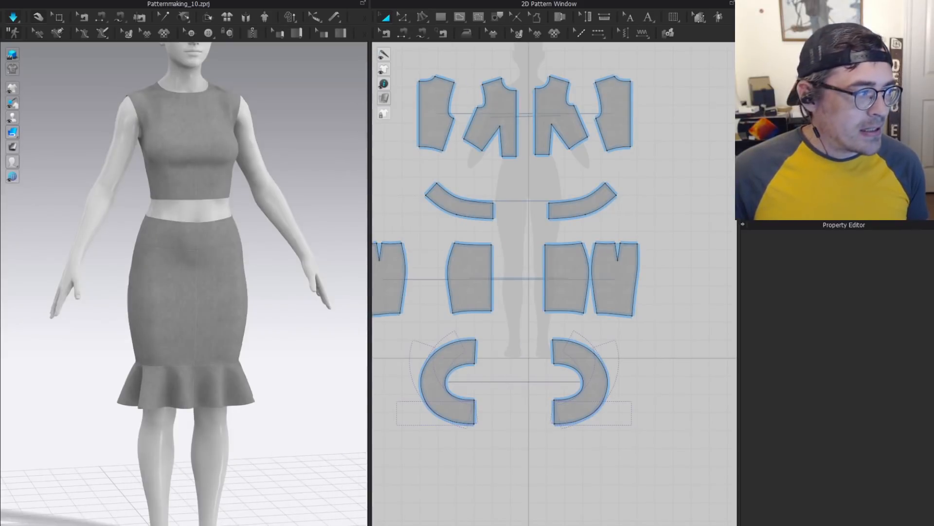
drag(0, 58, 414, 22)
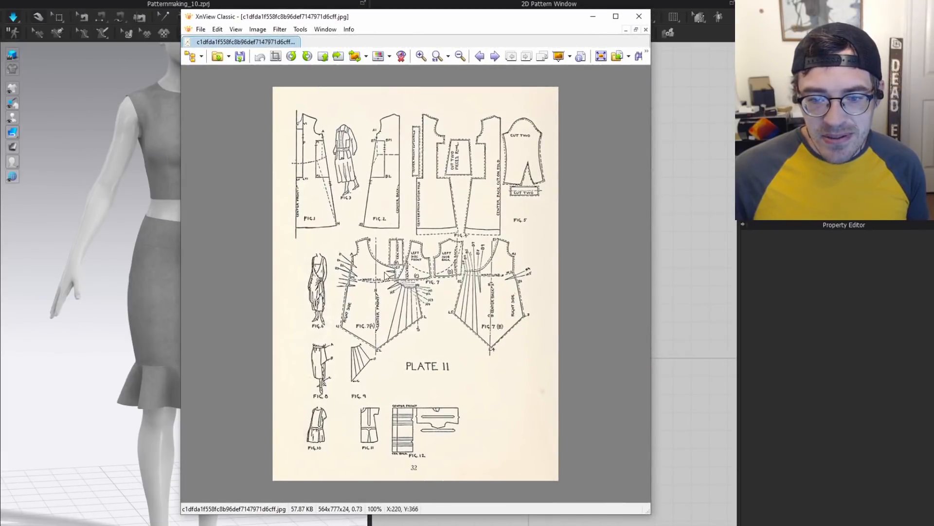
ctrl+scroll(342, 272, up, 3)
right_drag(298, 250, 419, 249)
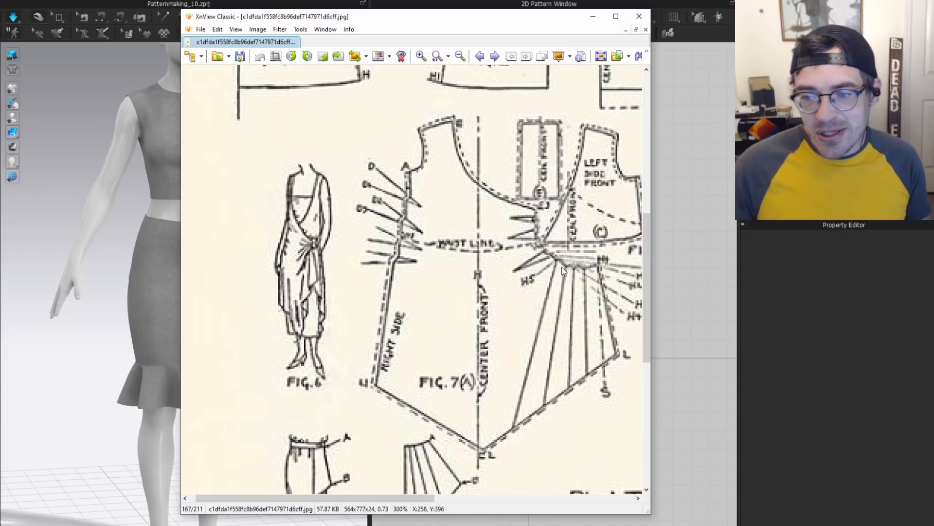
drag(571, 225, 416, 238)
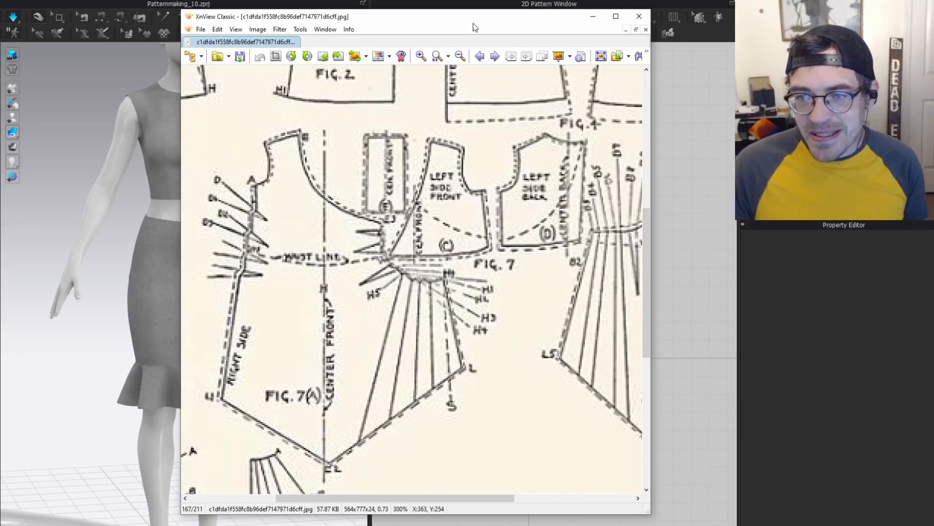
drag(474, 23, 342, 34)
click(536, 20)
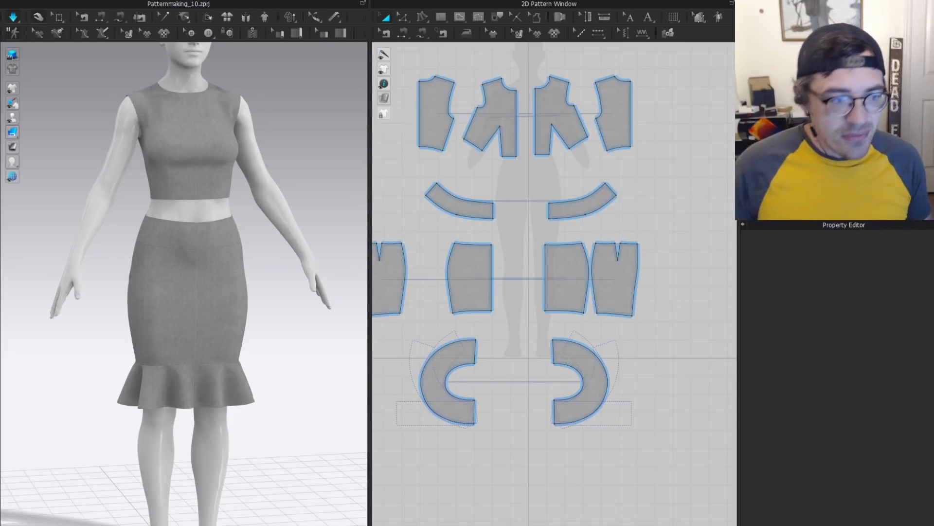
drag(0, 97, 403, 9)
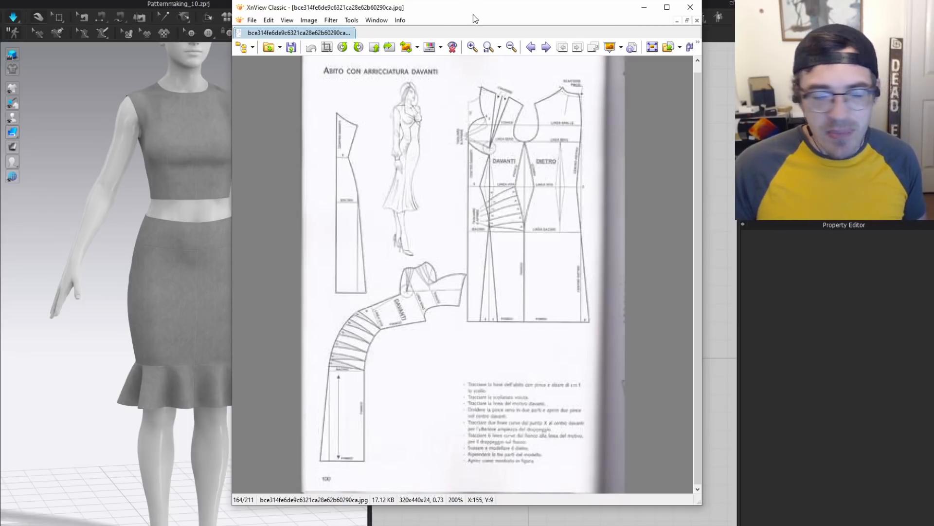
drag(473, 10, 0, 187)
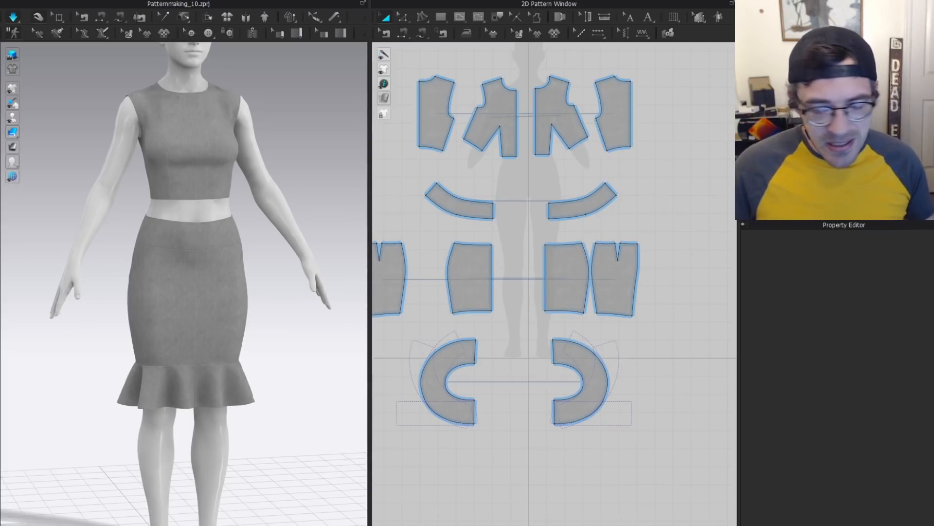
Start Fullness (Line) on the front skirt panel, using the centre front edge as the fullness line and the side edge as the slash line.
scroll(471, 283, up, 2)
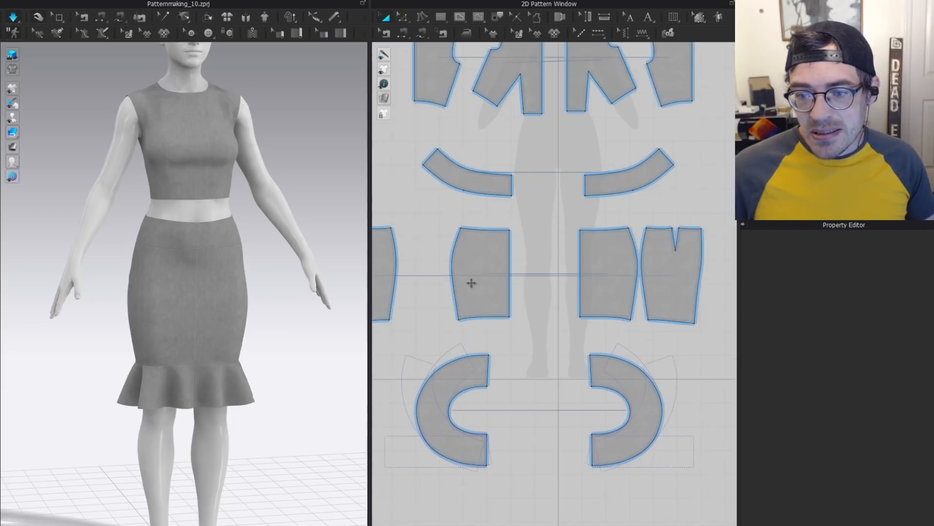
right_drag(576, 198, 622, 132)
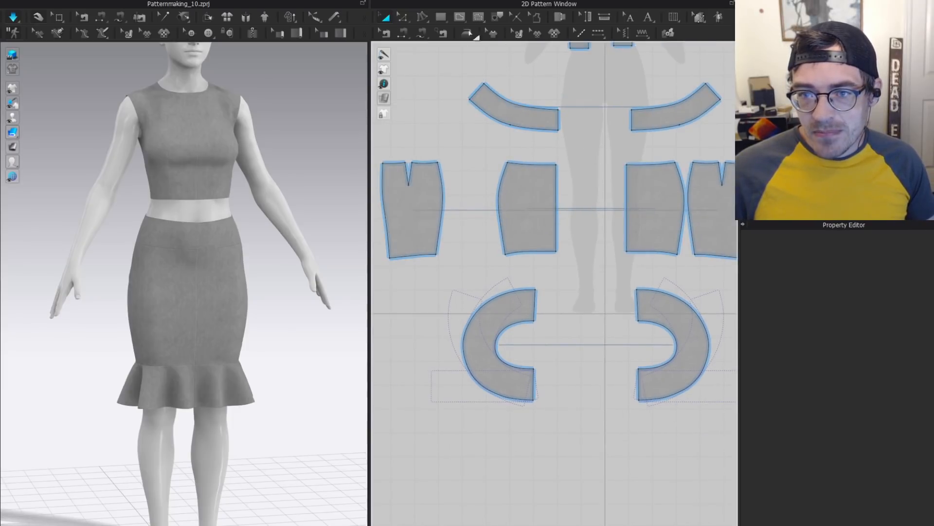
click(422, 17)
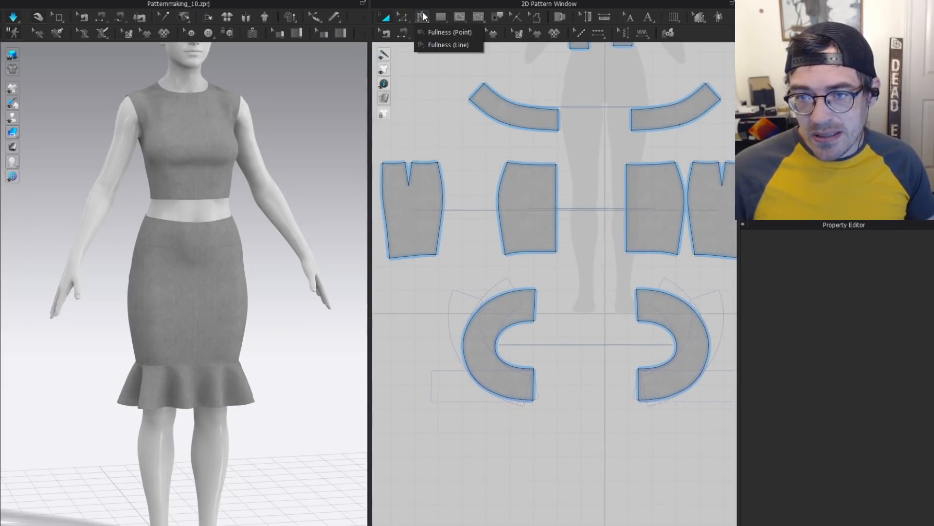
click(444, 44)
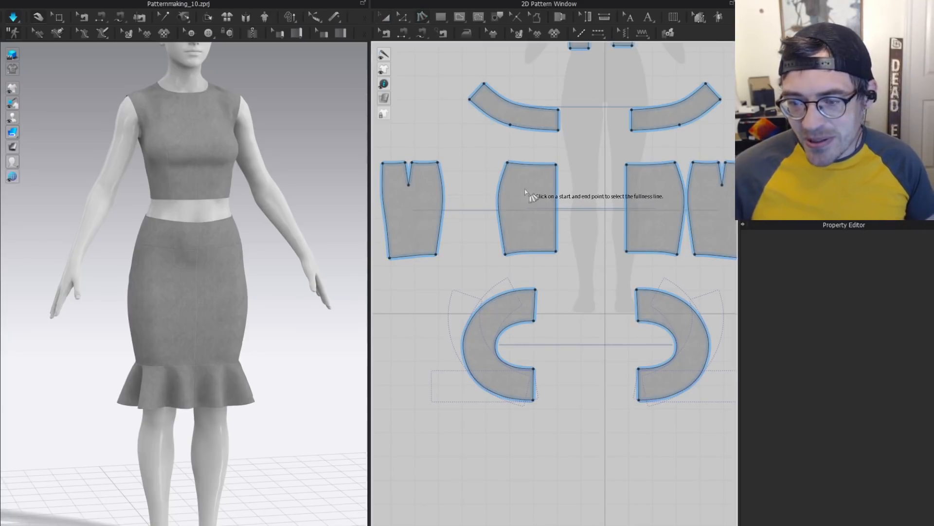
scroll(526, 192, up, 3)
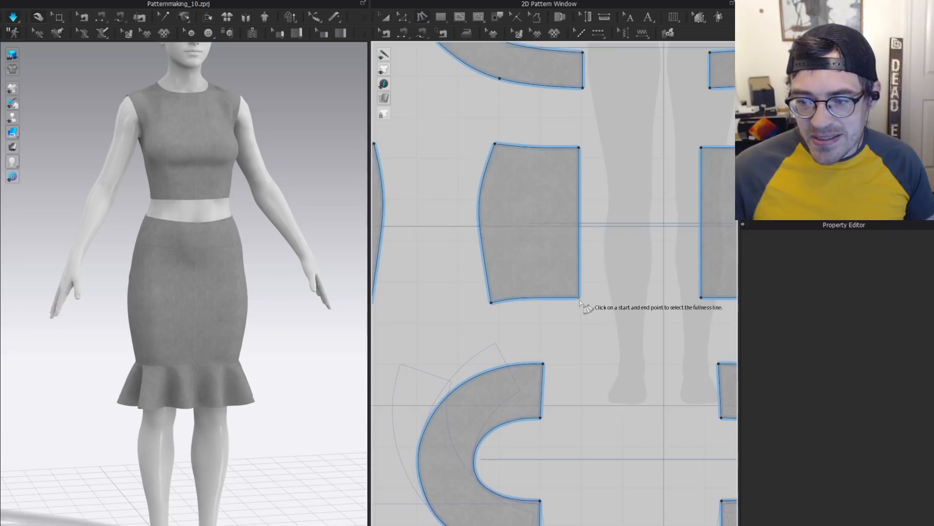
click(580, 164)
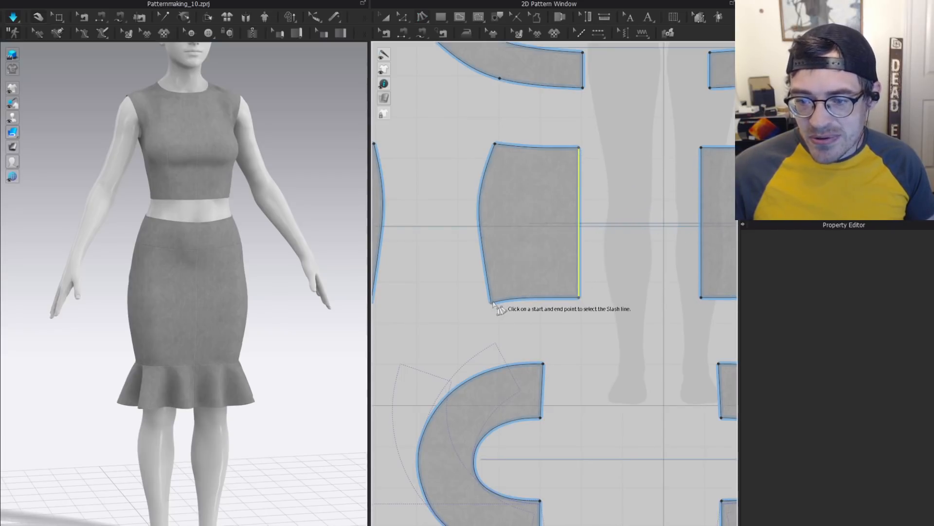
click(491, 302)
click(494, 145)
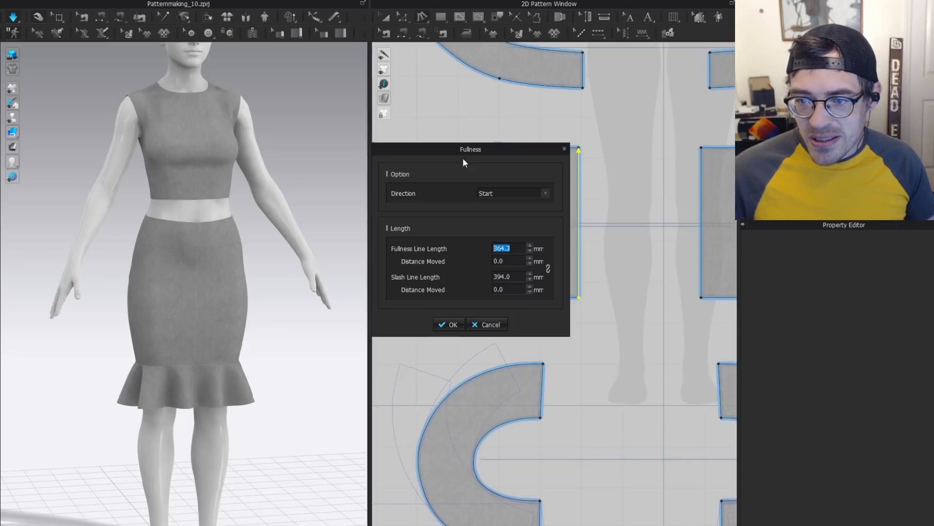
Extend the centre front edge by 220 mm to 584.3 mm, keeping the side edge at 394.0 mm, and apply the fullness.
drag(491, 151, 199, 121)
click(237, 216)
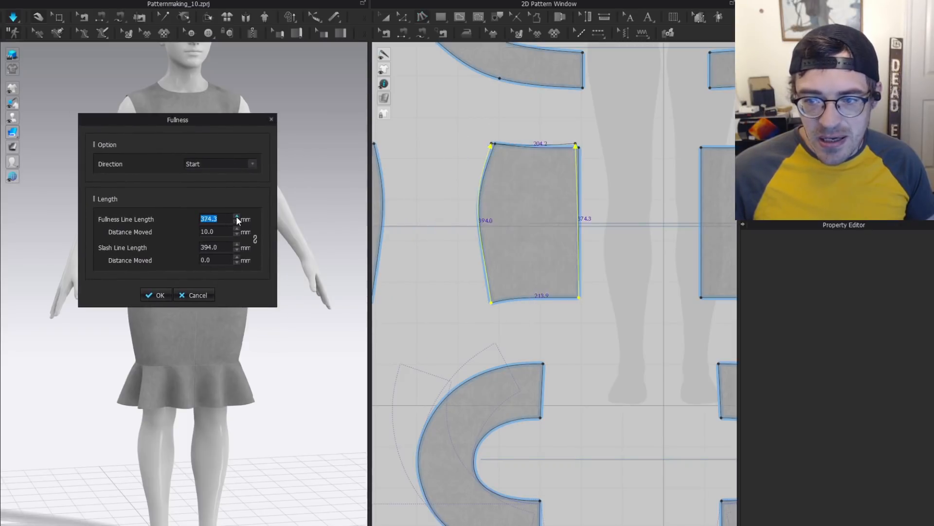
click(237, 216)
click(237, 216)
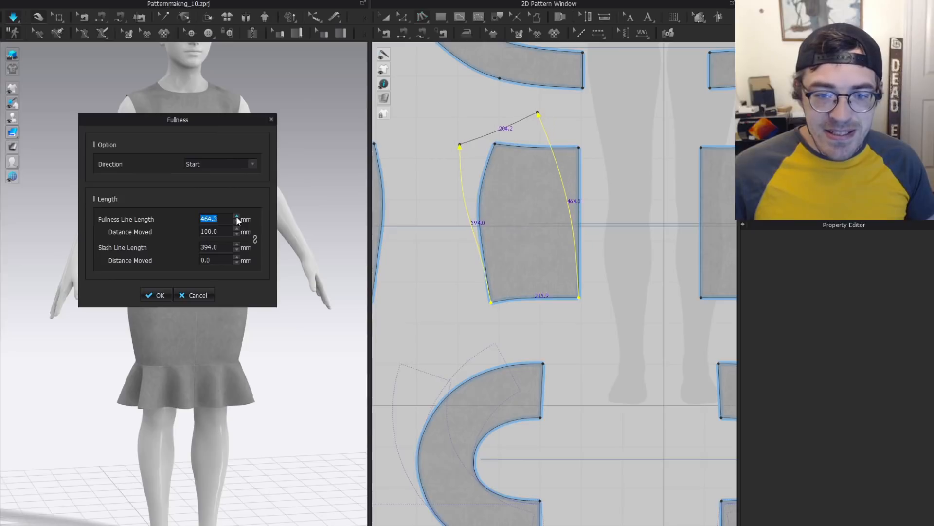
click(237, 216)
click(237, 216)
click(237, 216)
click(237, 216)
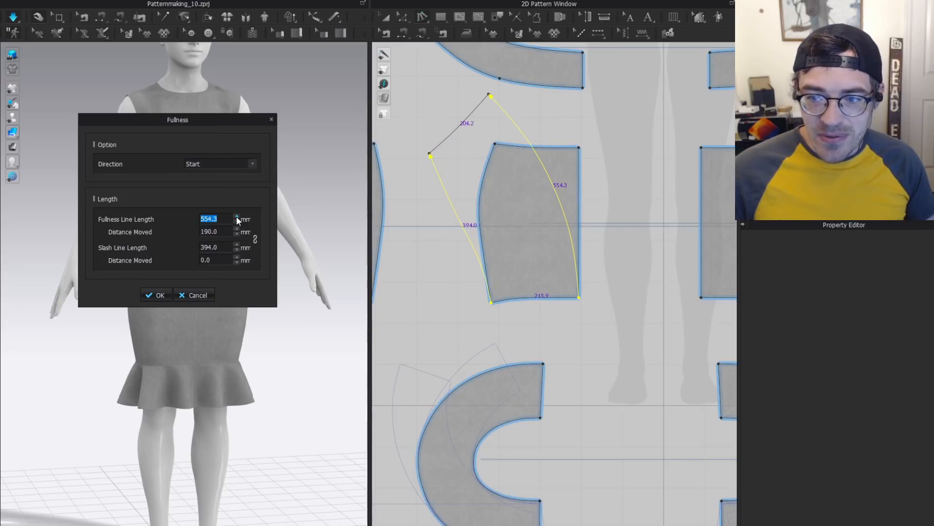
click(237, 216)
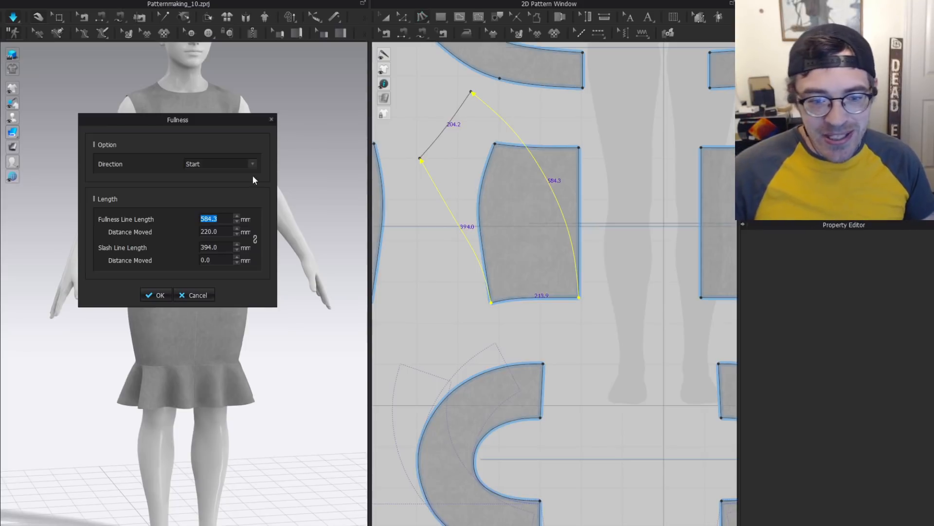
click(170, 295)
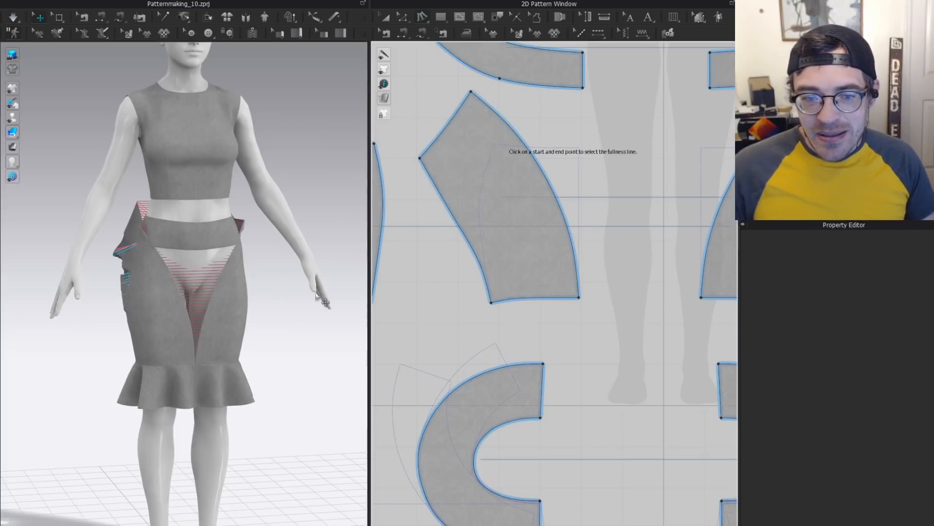
Deactivate every pattern piece except the two front skirt panels and simulate the enlarged panels.
scroll(538, 252, down, 4)
click(537, 252)
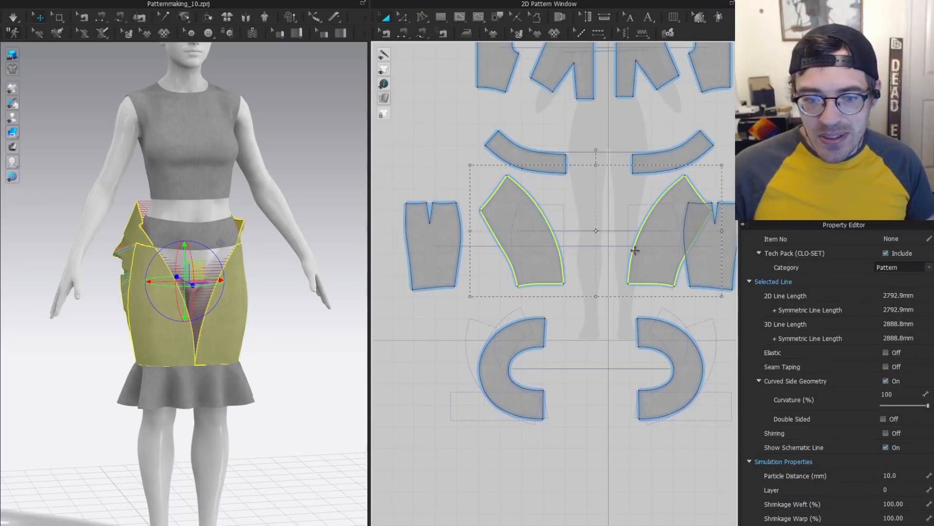
key(shift+q)
key(ctrl+z)
key(ctrl+shift+i)
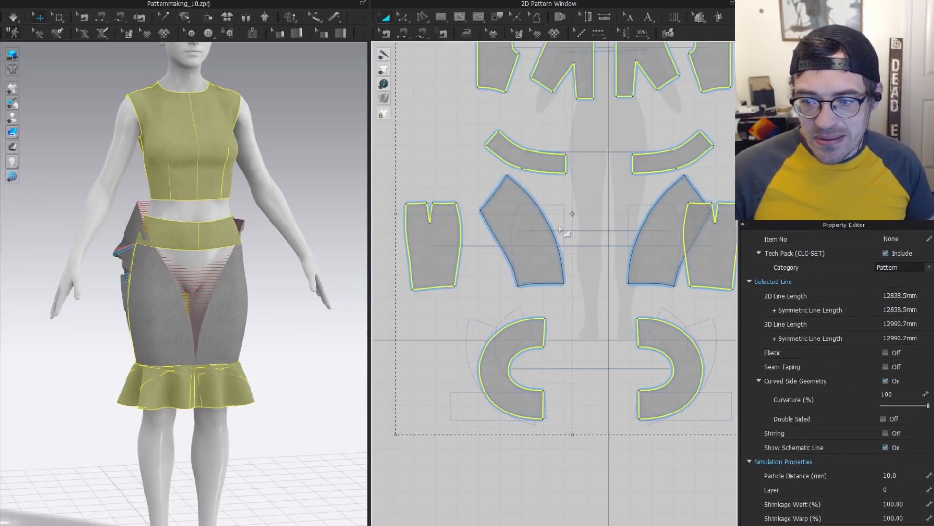
key(z)
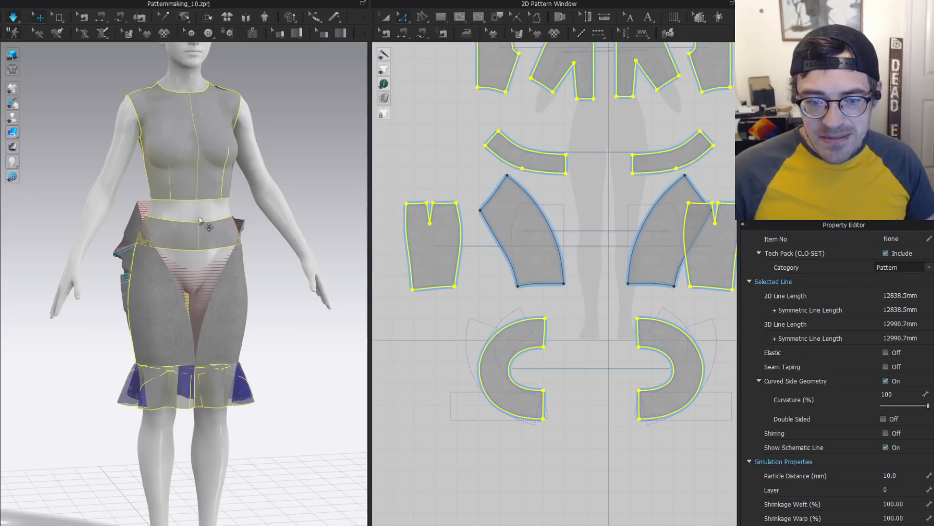
key(space)
Tug the front skirt panels during simulation to settle the gathers, checking them from the front and at an angle.
click(180, 335)
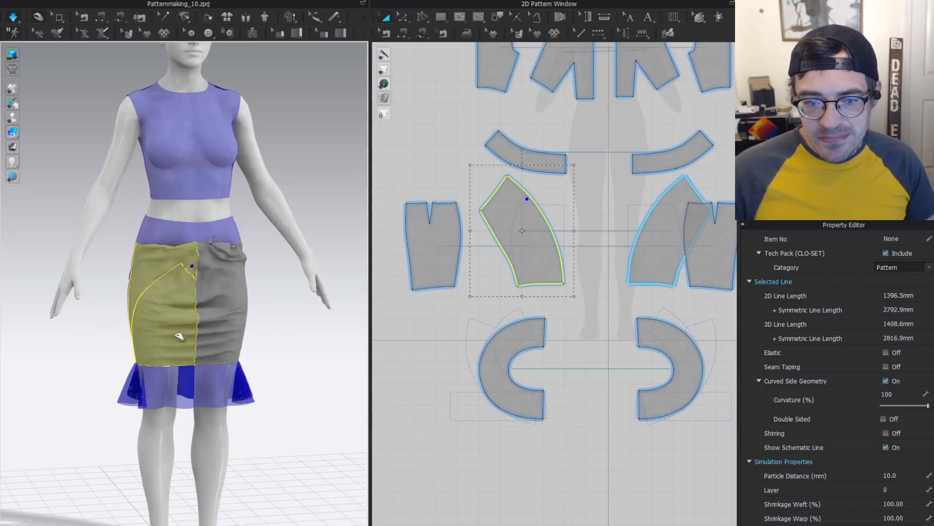
click(277, 328)
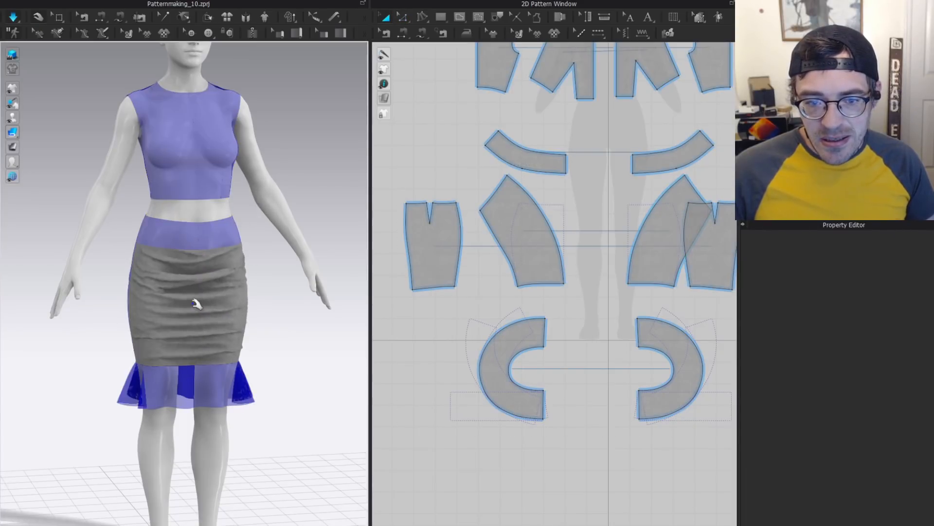
right_drag(197, 304, 198, 250)
click(206, 290)
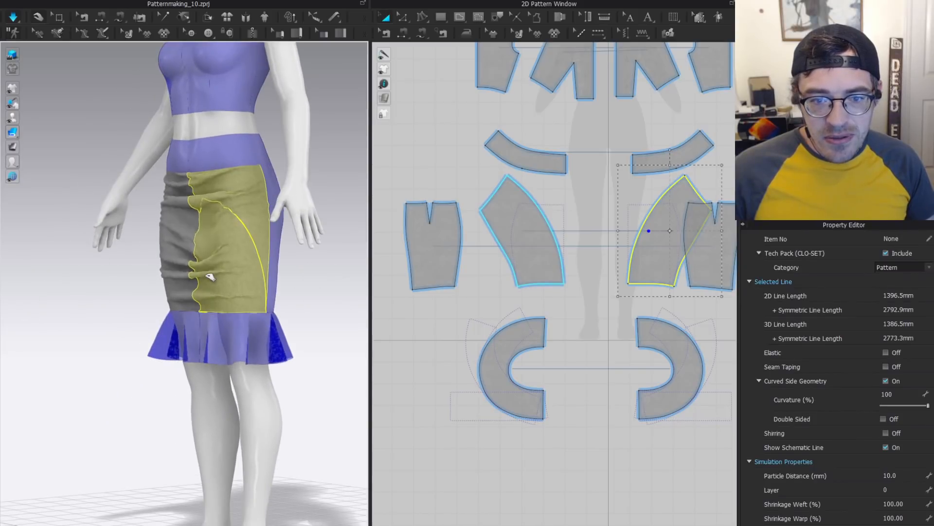
Stop the simulation and reactivate all the garment's pattern pieces.
click(481, 196)
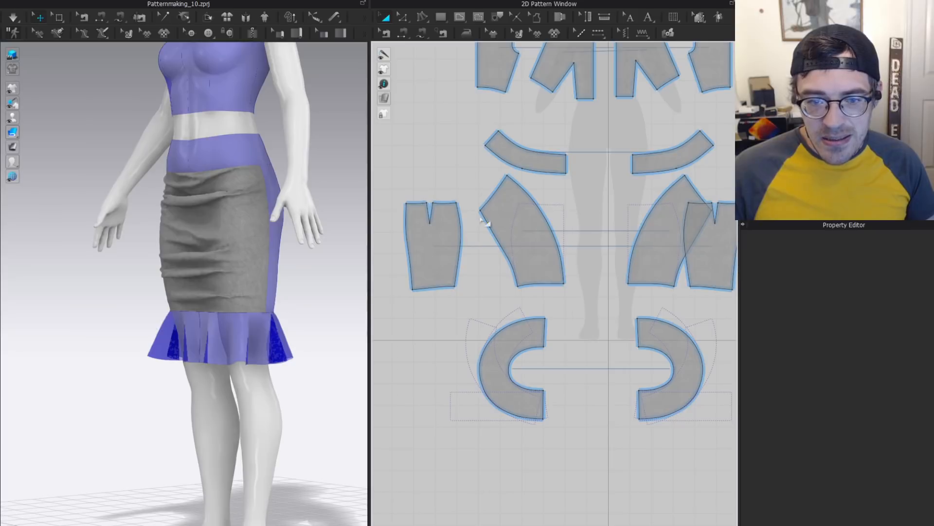
key(ctrl+a)
key(Escape)
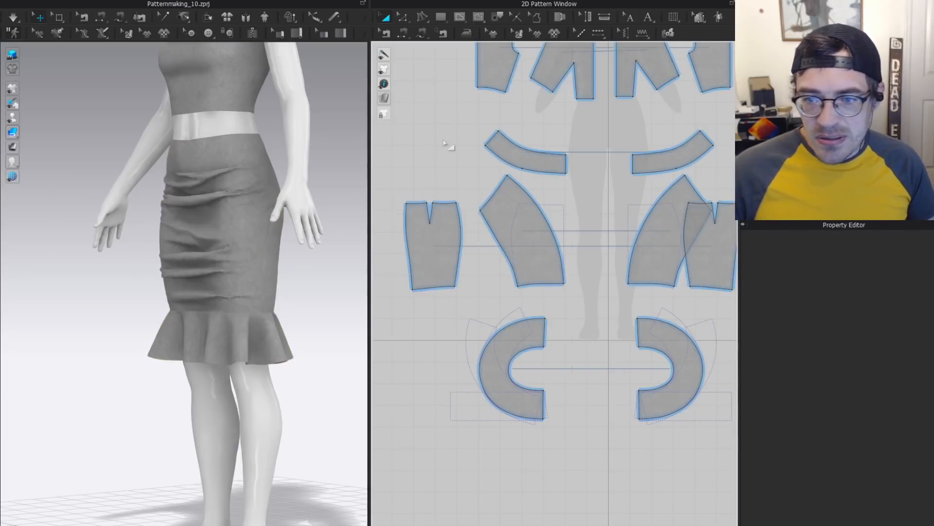
Turn on Elastic for the curved centre front edge of the front skirt panel and resimulate the gathers.
click(193, 236)
click(600, 227)
key(z)
click(548, 227)
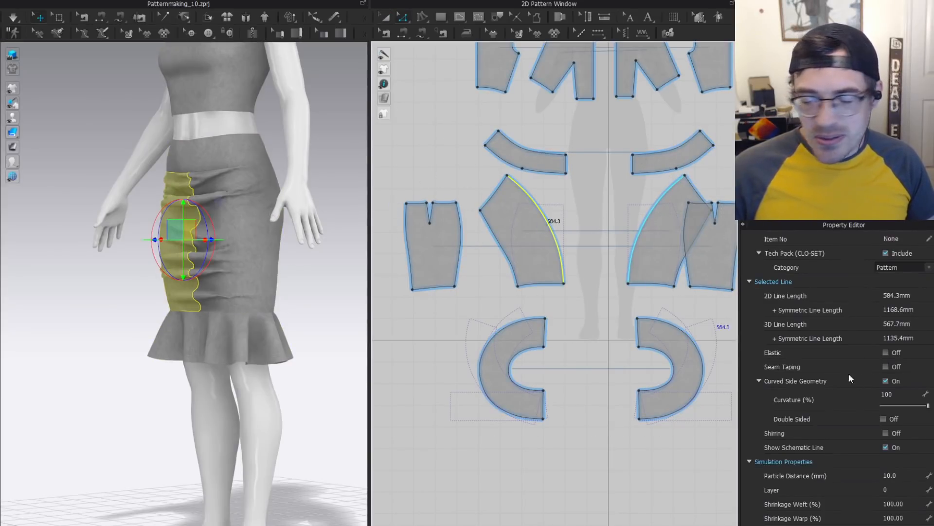
click(885, 351)
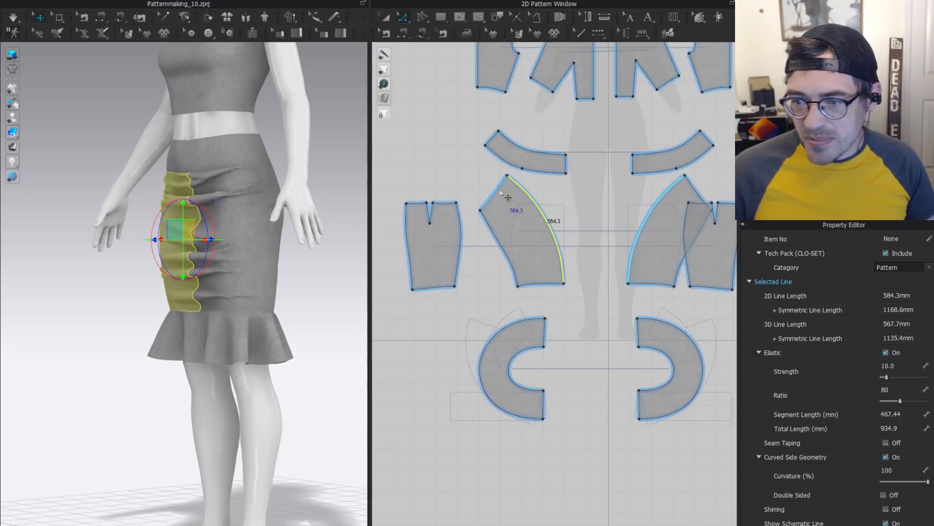
scroll(267, 272, up, 2)
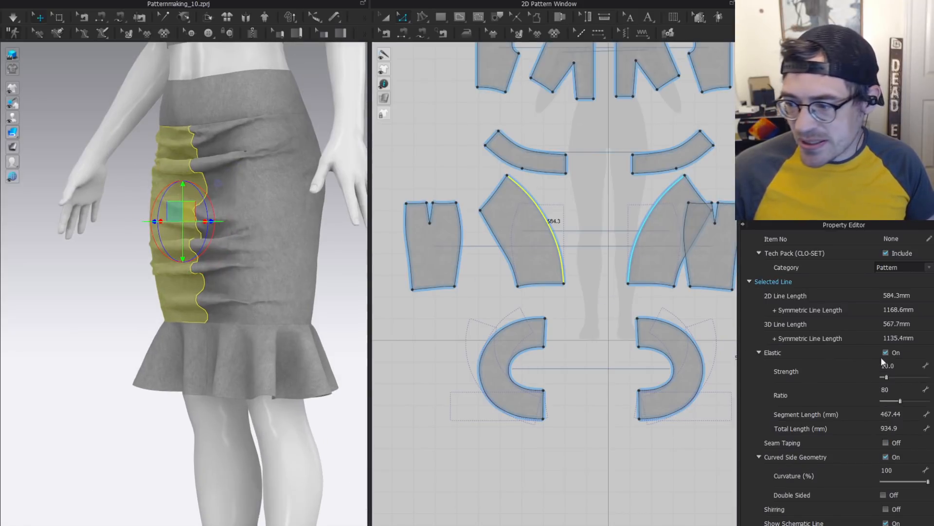
key(space)
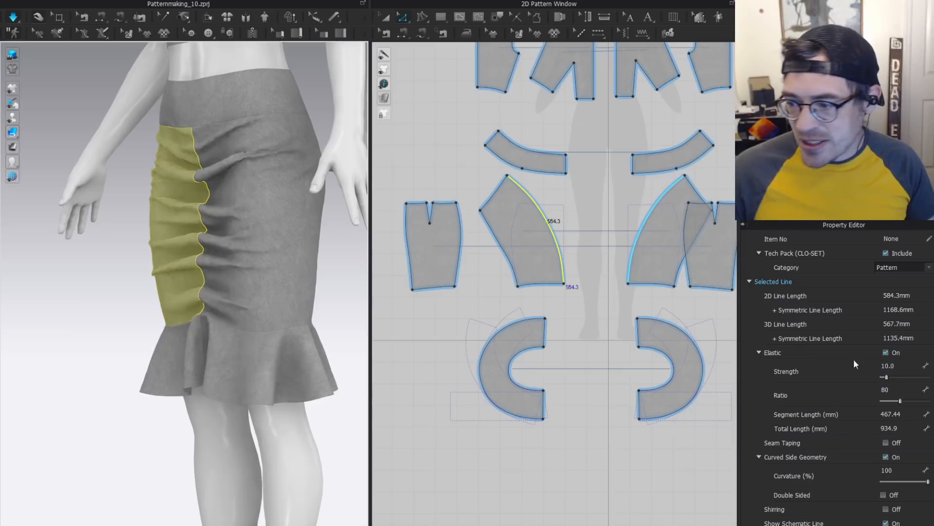
Set the Elastic ratio of the front skirt panel's curved centre front edge to 58 and inspect the tighter gathers.
drag(901, 400, 895, 400)
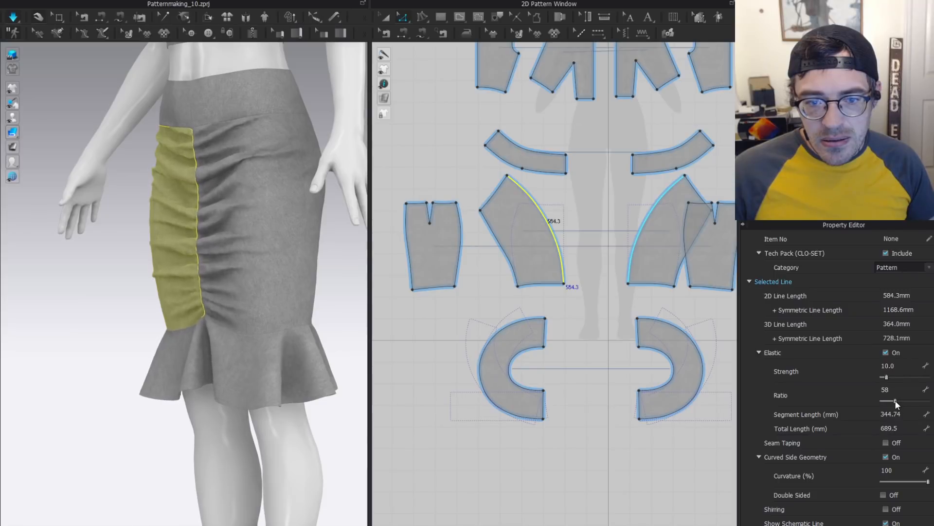
click(316, 297)
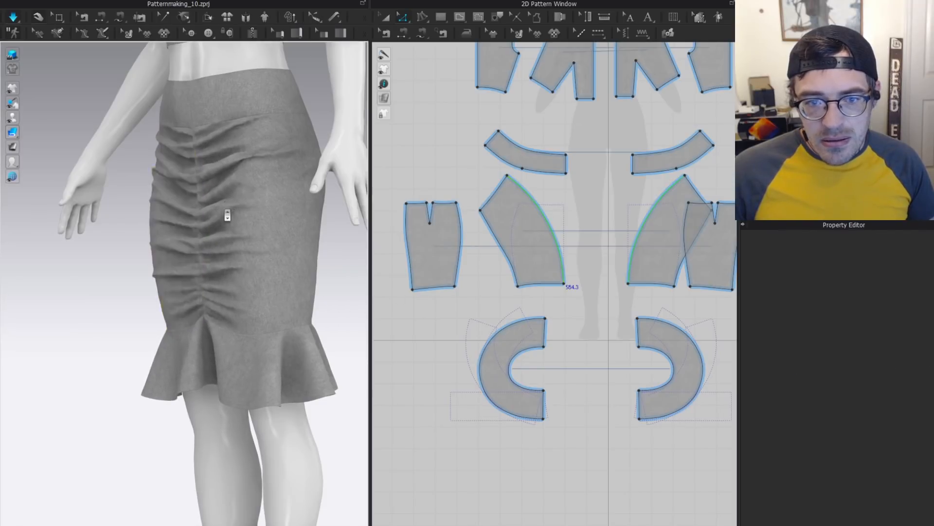
scroll(227, 215, down, 3)
right_drag(227, 214, 293, 204)
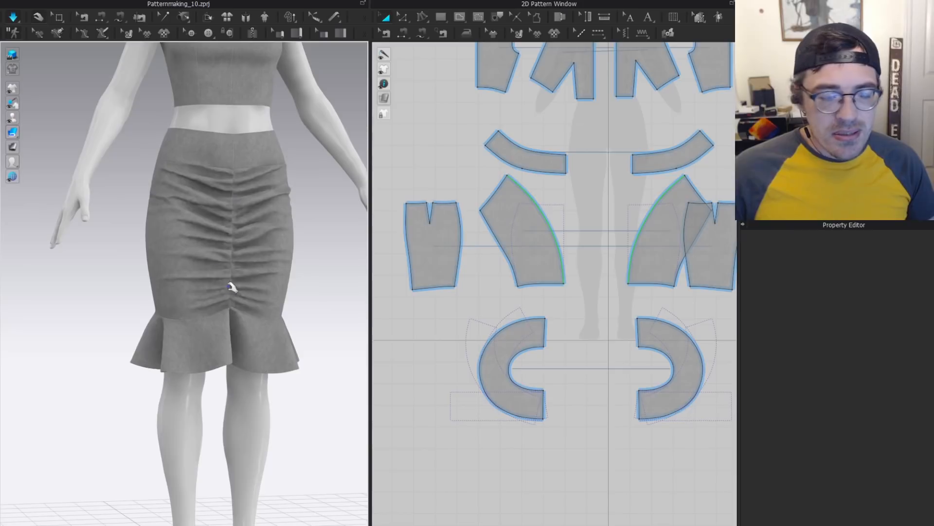
scroll(215, 258, down, 5)
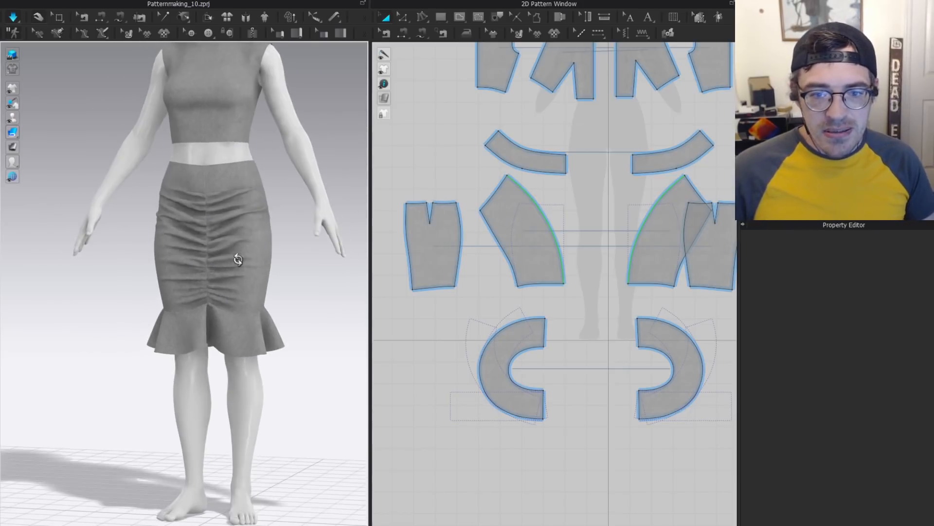
key(z)
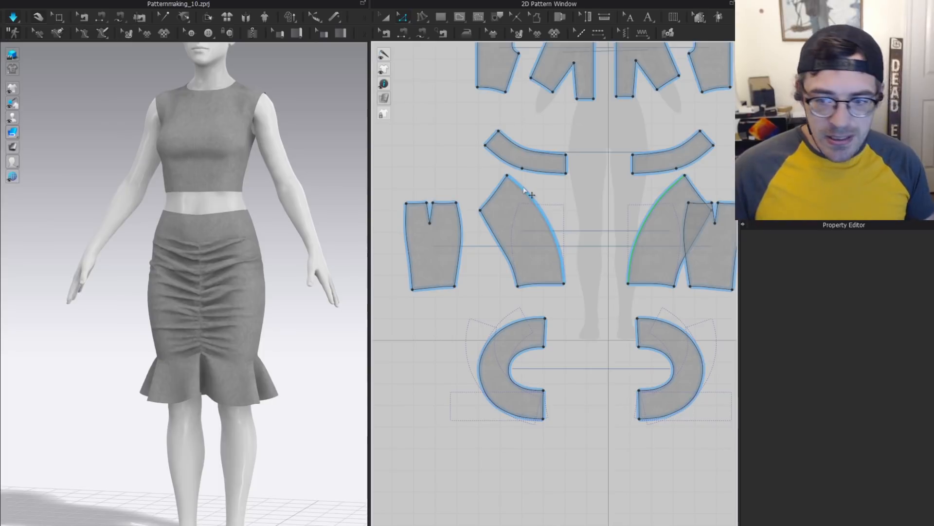
scroll(559, 229, up, 3)
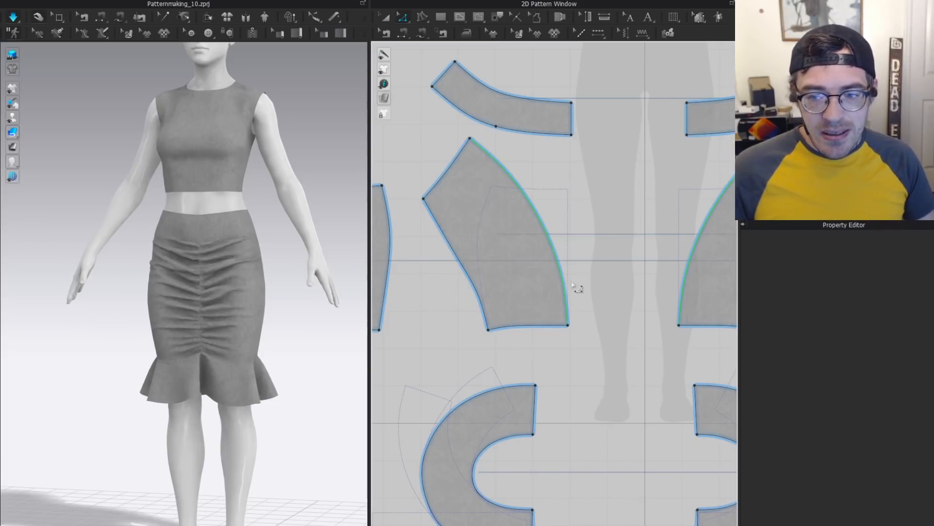
scroll(578, 288, down, 5)
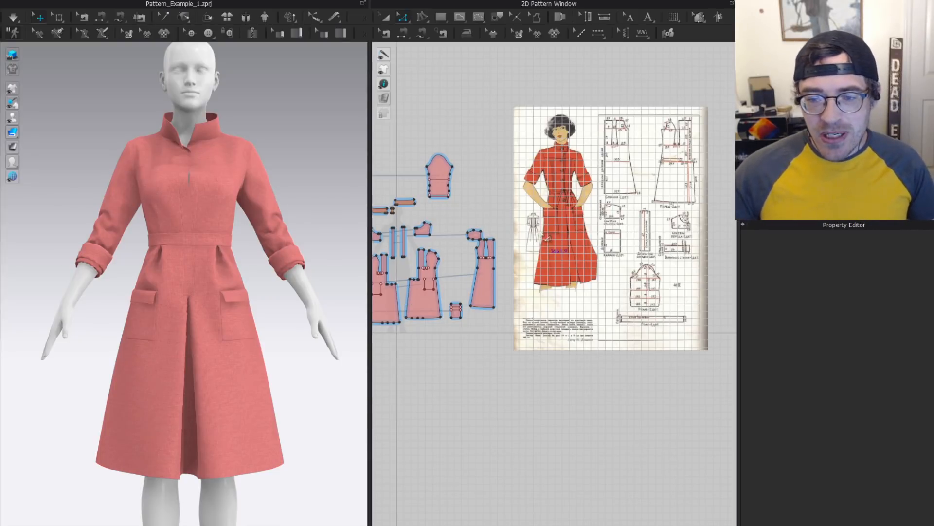
Examine the red dress's pattern pieces alongside the scanned sewing pattern sheet.
middle_drag(434, 222, 444, 219)
middle_drag(725, 178, 649, 180)
scroll(564, 138, up, 3)
scroll(564, 138, up, 3)
middle_drag(612, 227, 710, 224)
scroll(624, 278, down, 5)
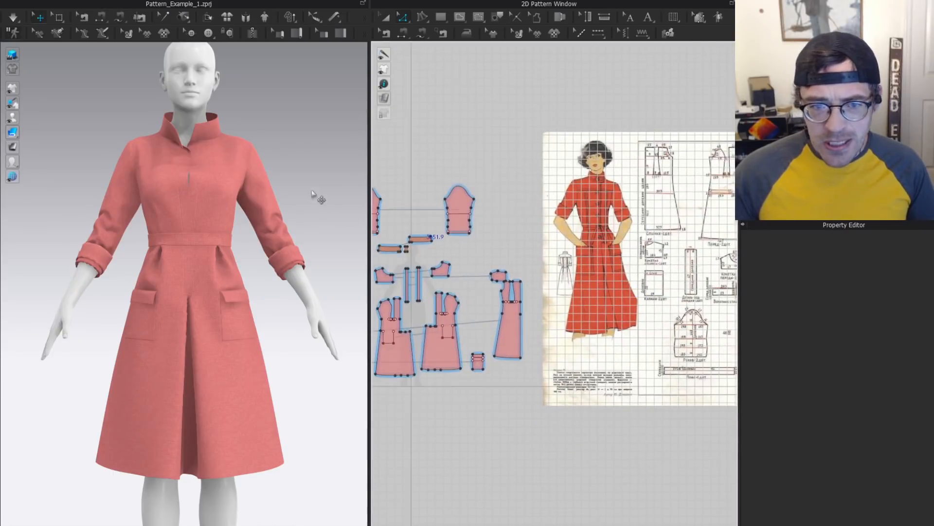
middle_drag(465, 296, 541, 242)
key(a)
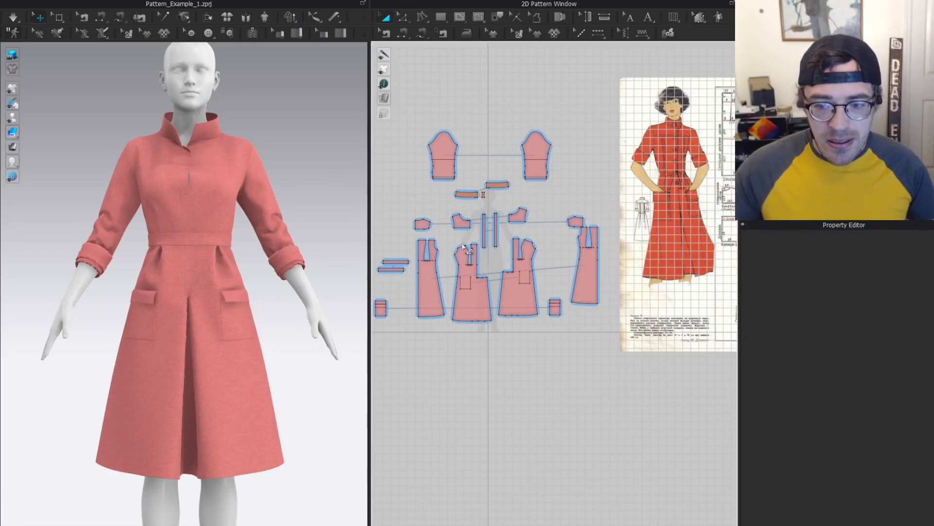
Draw a trial rectangular pattern piece between the two sleeve patterns and delete it.
key(s)
scroll(559, 219, up, 3)
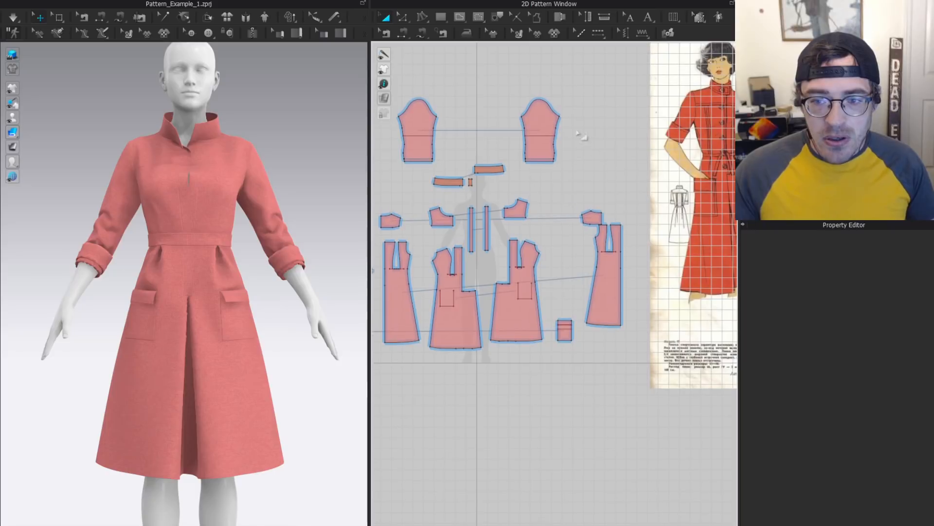
drag(470, 83, 513, 135)
key(a)
key(s)
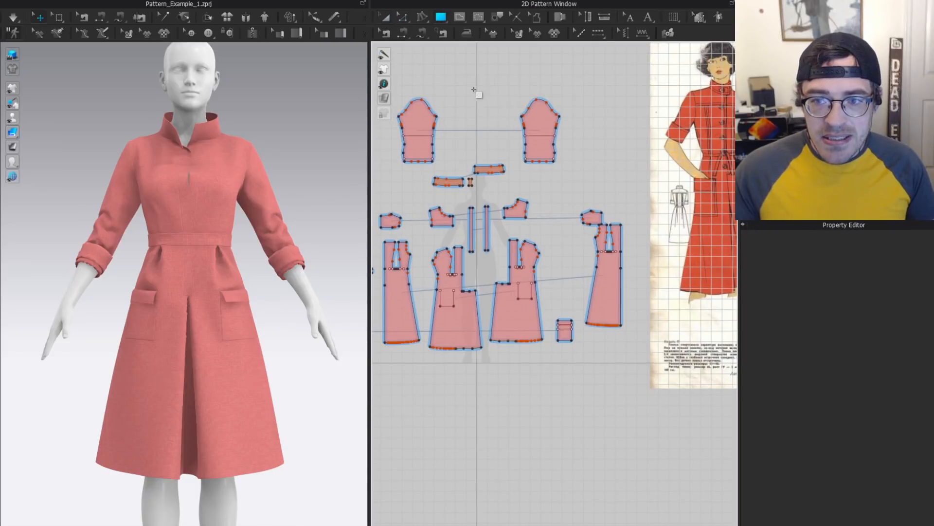
drag(470, 89, 505, 155)
key(z)
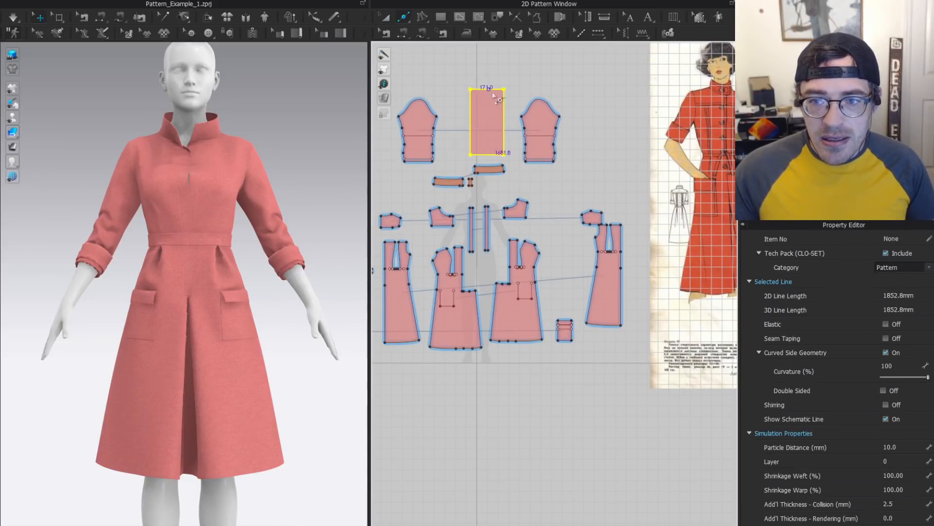
key(a)
click(496, 111)
scroll(513, 183, down, 2)
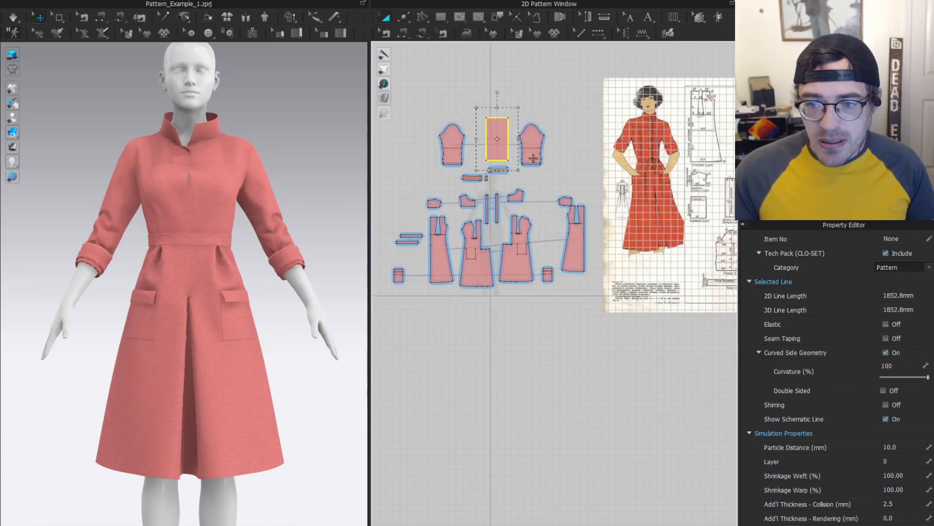
key(Delete)
Copy the dress's front panel and paste it over the two-piece front diagram on the scanned pattern sheet.
middle_drag(549, 120, 416, 106)
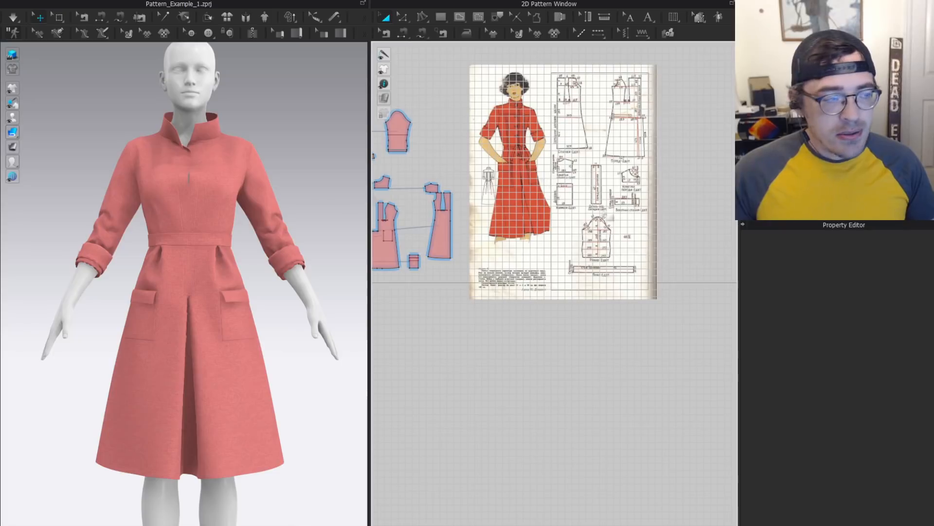
middle_drag(482, 179, 515, 228)
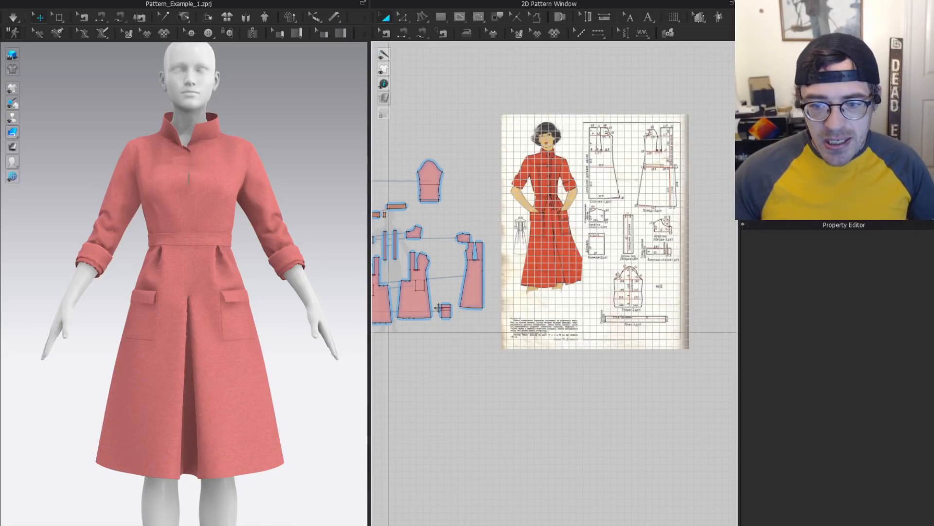
click(414, 287)
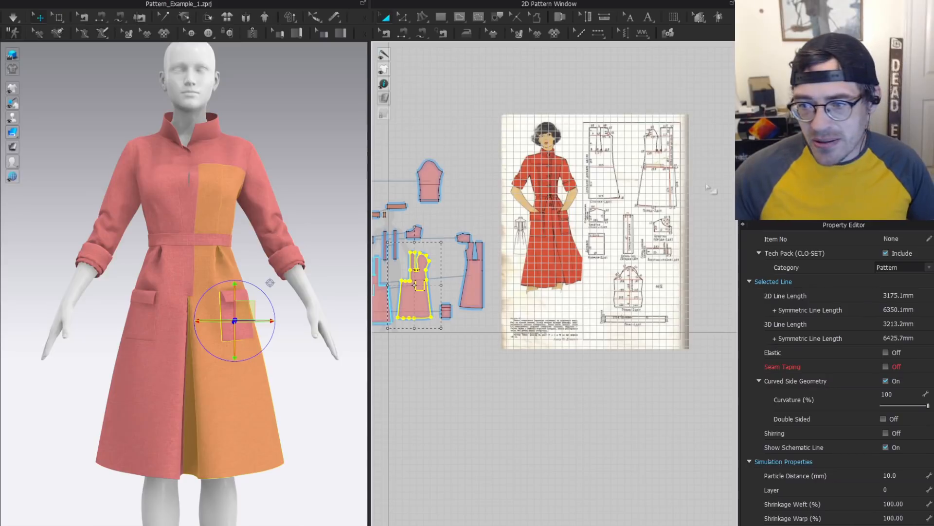
middle_drag(506, 268, 561, 265)
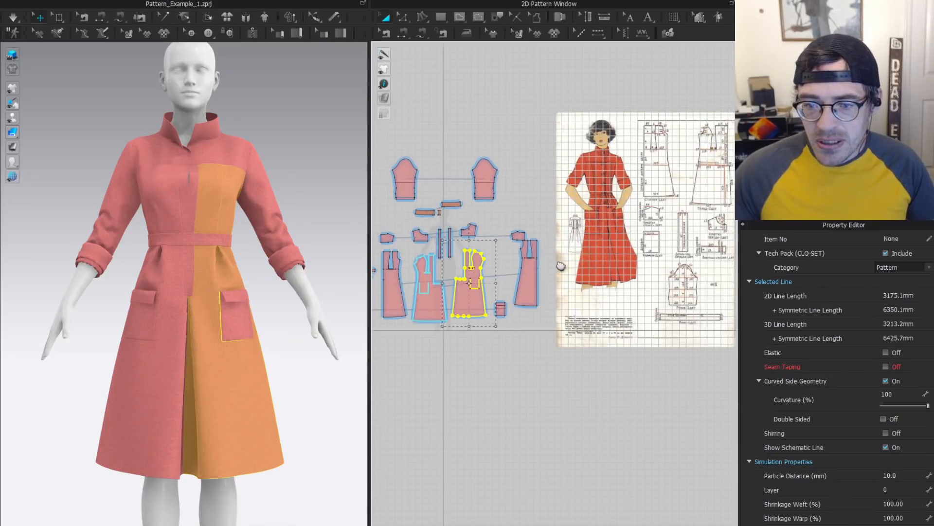
click(434, 301)
middle_drag(655, 218, 567, 236)
key(ctrl+c)
key(ctrl+v)
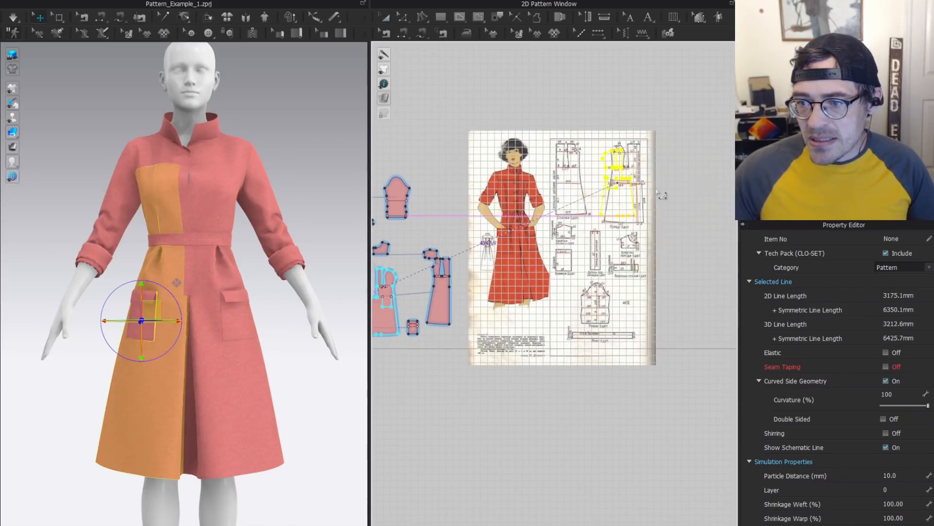
click(661, 194)
scroll(661, 193, up, 4)
drag(576, 198, 600, 193)
scroll(593, 146, up, 2)
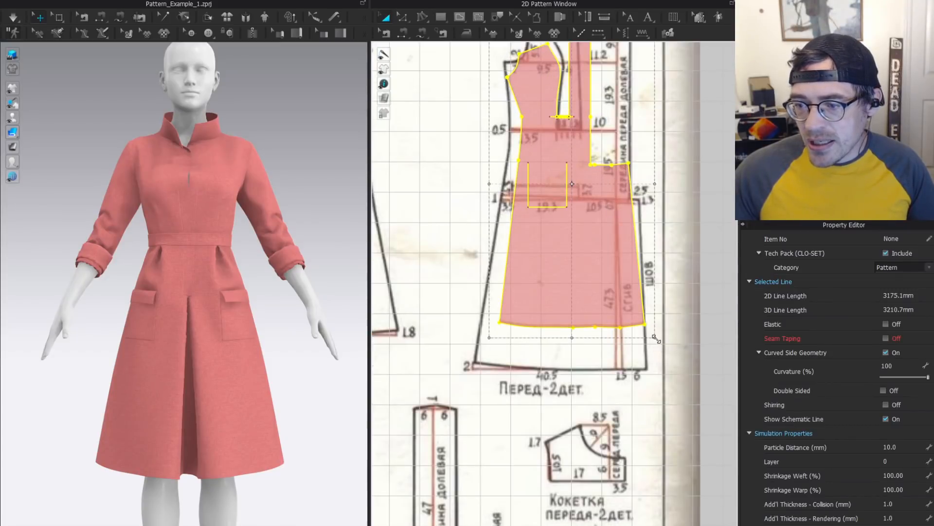
Try to enlarge the copied front panel and shift it to match the outline of the front diagram.
click(218, 231)
right_drag(267, 121, 311, 134)
scroll(486, 273, down, 2)
click(522, 283)
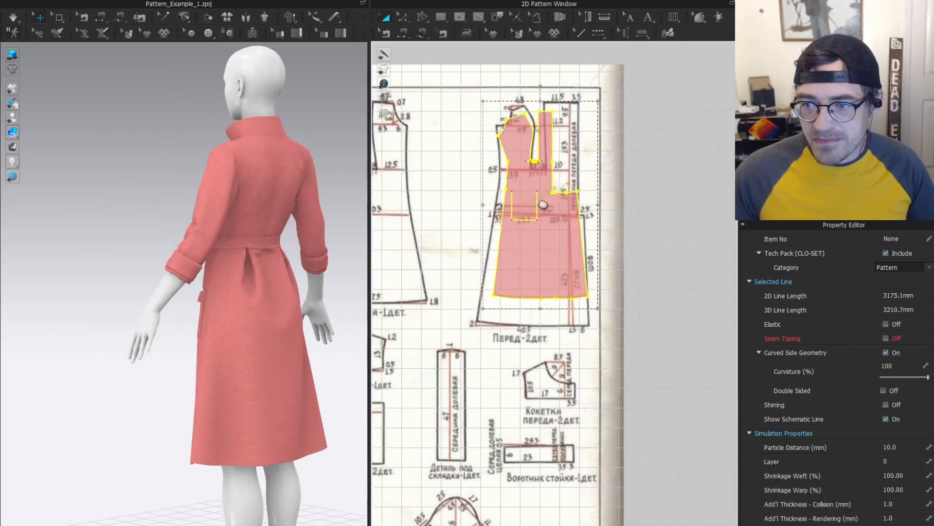
drag(589, 322, 624, 358)
mouse_move(567, 295)
mouse_down()
mouse_move(549, 288)
mouse_move(556, 295)
mouse_up()
scroll(534, 281, up, 2)
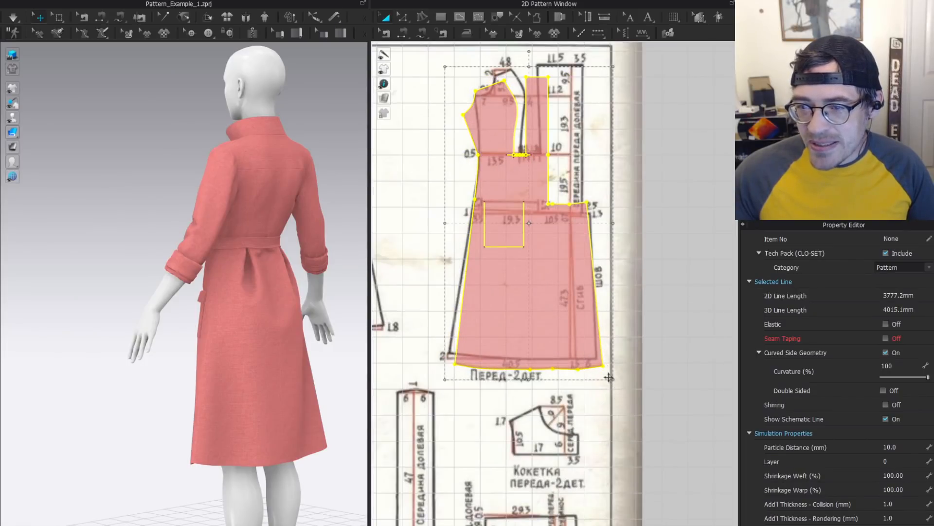
Try further scaling and shifting the copied panel to fit the diagram's hem and shoulder, and undo the last change.
drag(612, 378, 603, 373)
middle_drag(544, 233, 544, 321)
drag(547, 332, 567, 317)
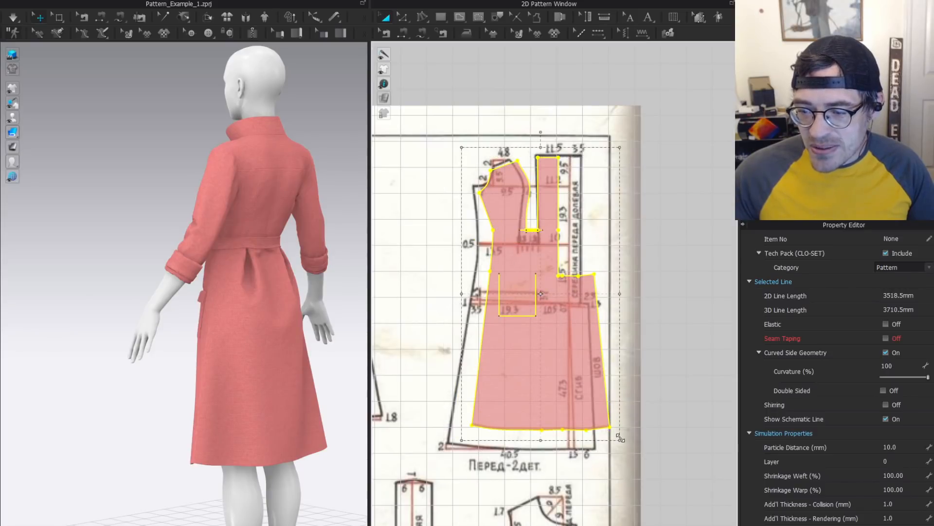
drag(620, 438, 634, 462)
drag(513, 191, 501, 191)
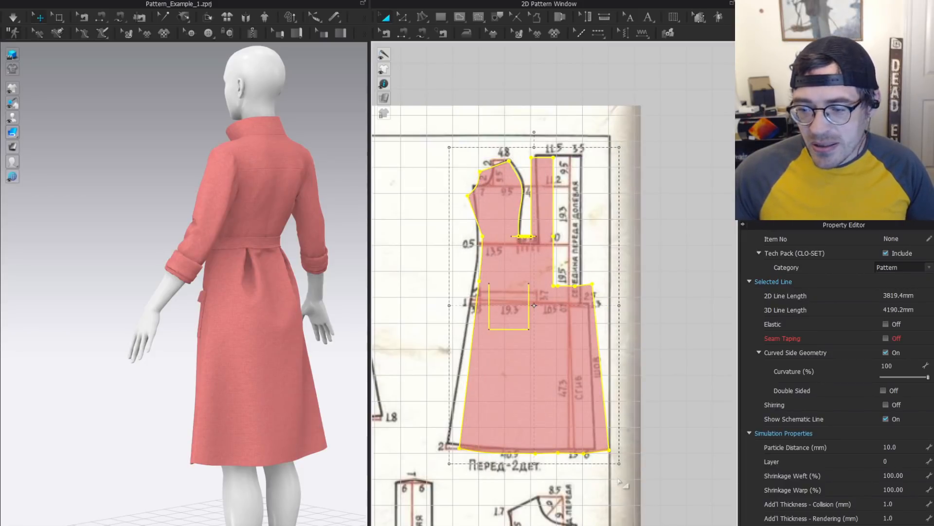
key(ctrl+z)
Move the copied panel so its shoulder and centre front top line up with the top of the front diagram.
scroll(535, 244, up, 3)
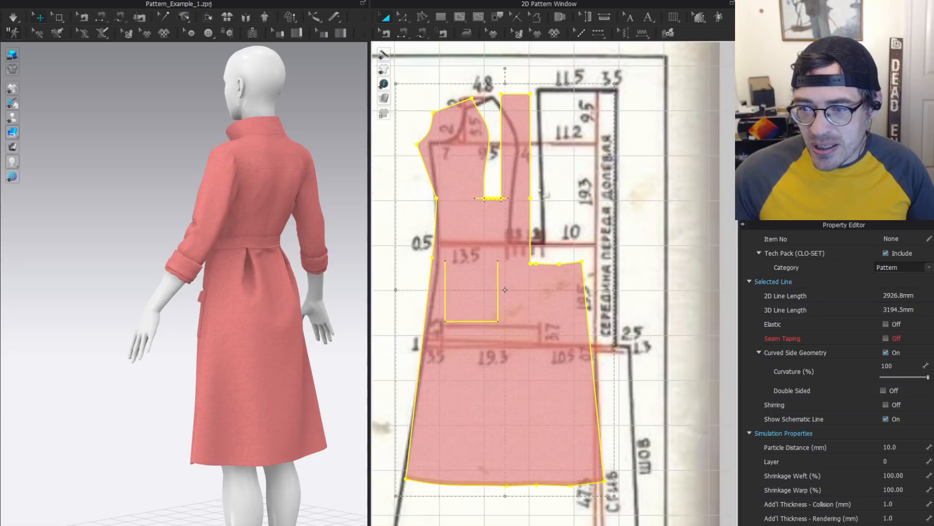
mouse_move(519, 142)
mouse_down()
mouse_move(557, 134)
mouse_move(508, 141)
mouse_up()
scroll(461, 195, down, 3)
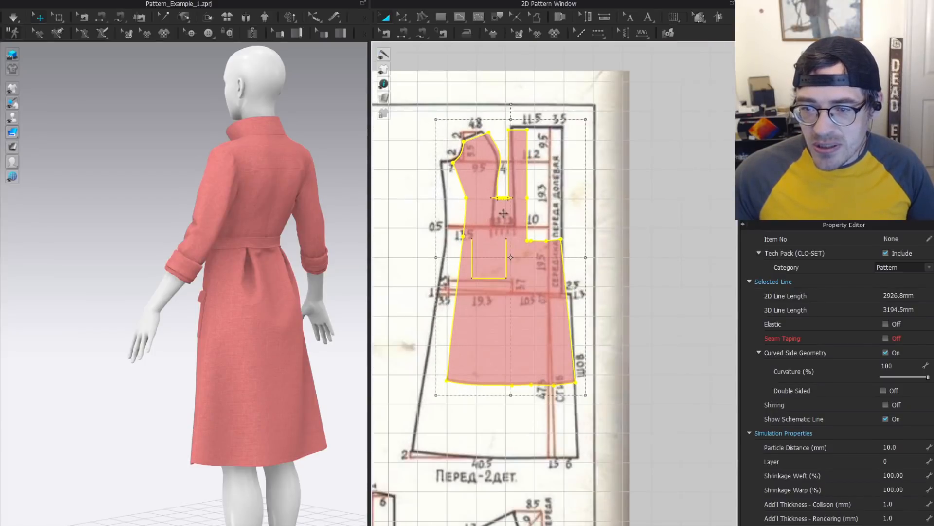
drag(503, 213, 502, 191)
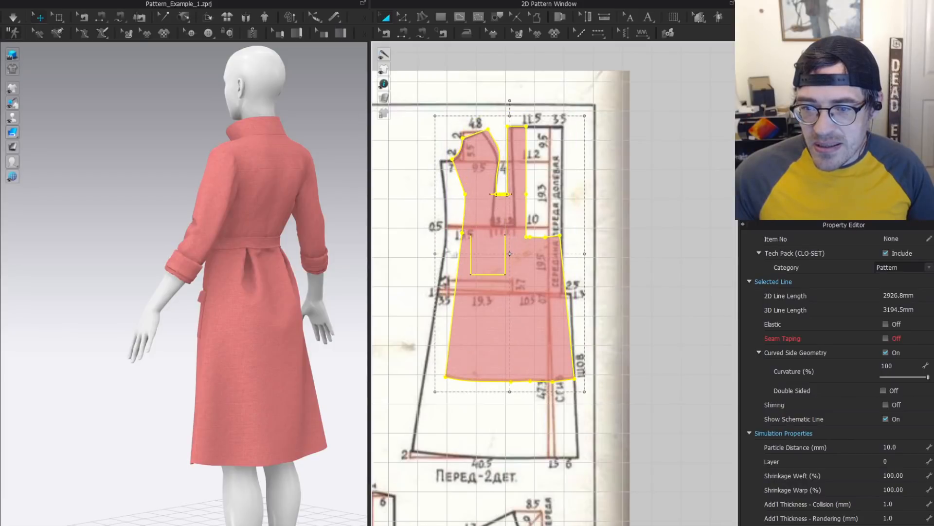
Examine where the copied panel sits in the 3D scene relative to the avatar, and return to the dress's front.
right_drag(290, 247, 159, 246)
click(110, 243)
scroll(476, 222, down, 3)
click(491, 262)
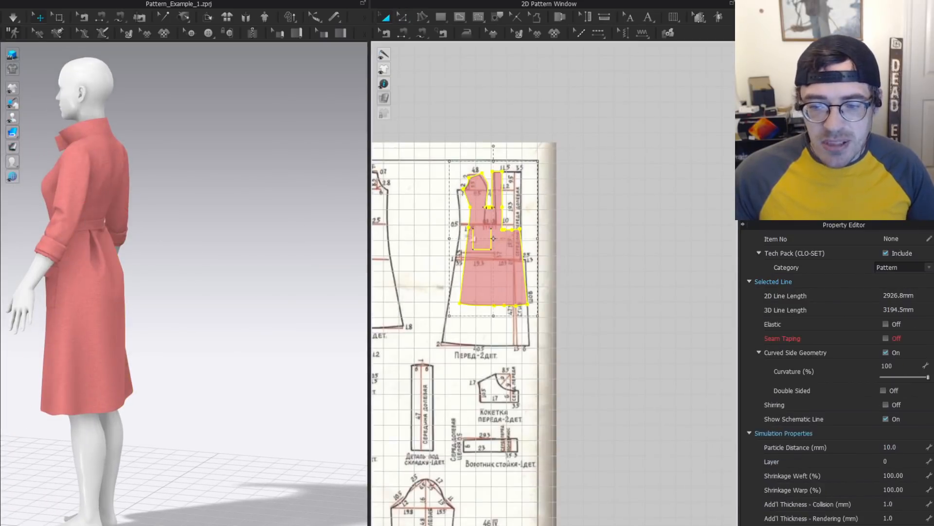
right_drag(70, 209, 196, 211)
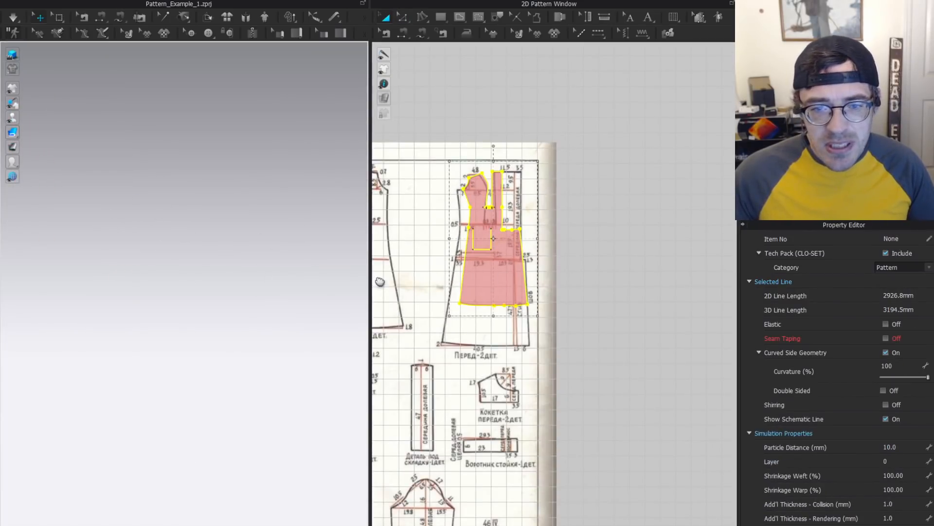
click(183, 275)
scroll(149, 284, down, 10)
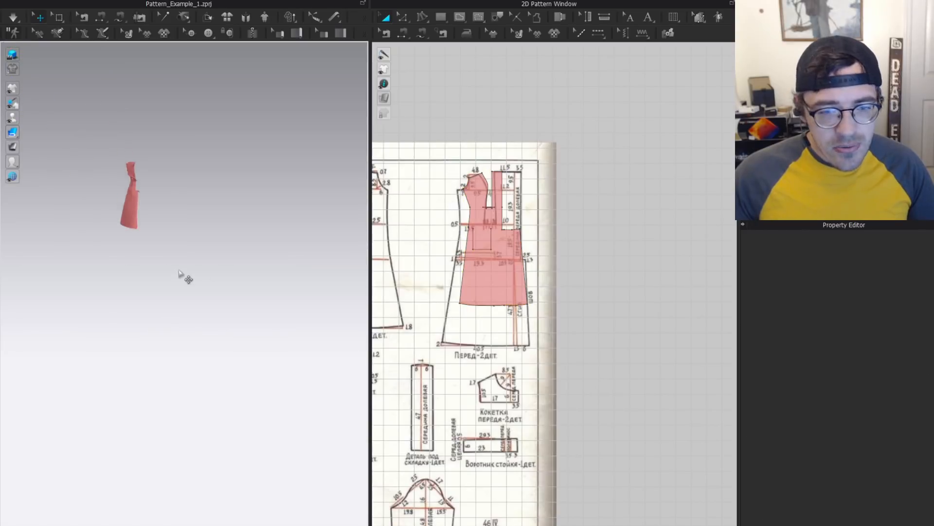
click(122, 346)
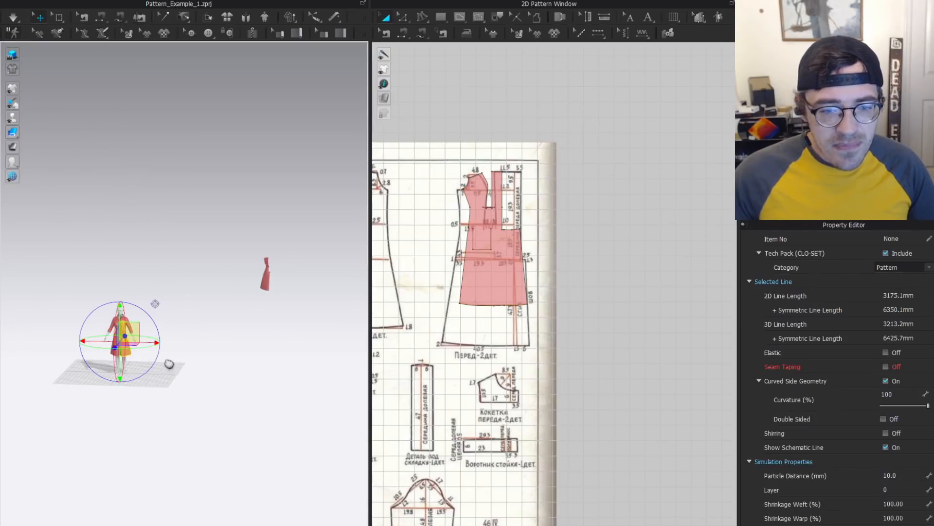
scroll(267, 253, up, 10)
scroll(267, 254, up, 8)
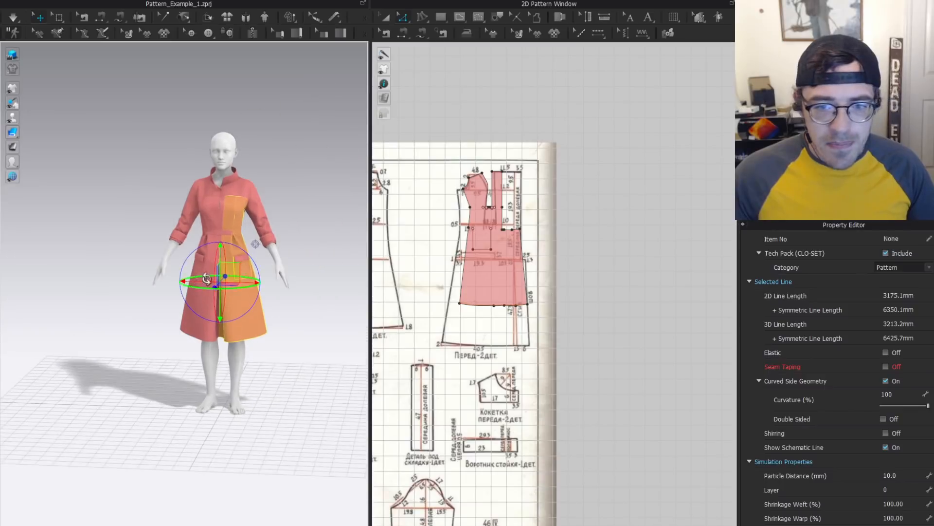
scroll(474, 214, up, 5)
Move the copied panel down to the diagram's waist area and raise its shoulder edge towards the drawn shoulder.
key(a)
click(482, 271)
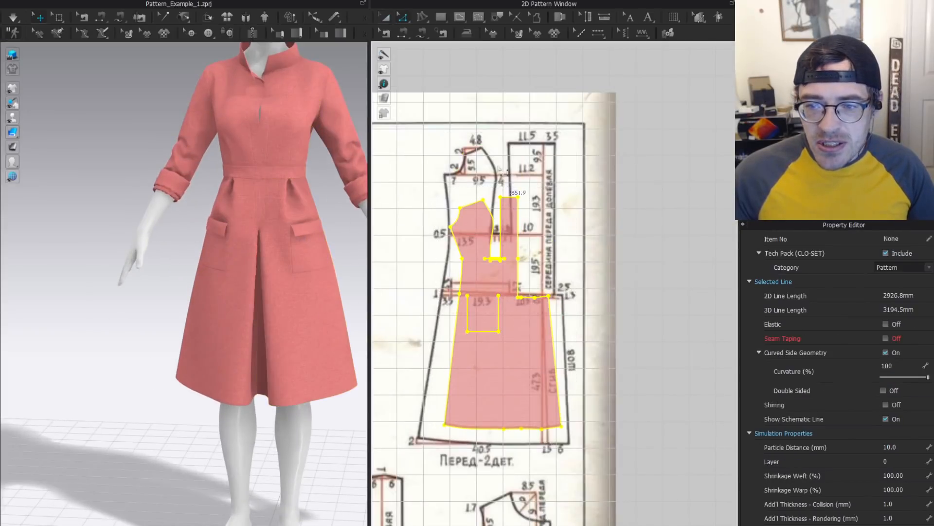
key(z)
scroll(483, 194, up, 3)
drag(425, 240, 427, 228)
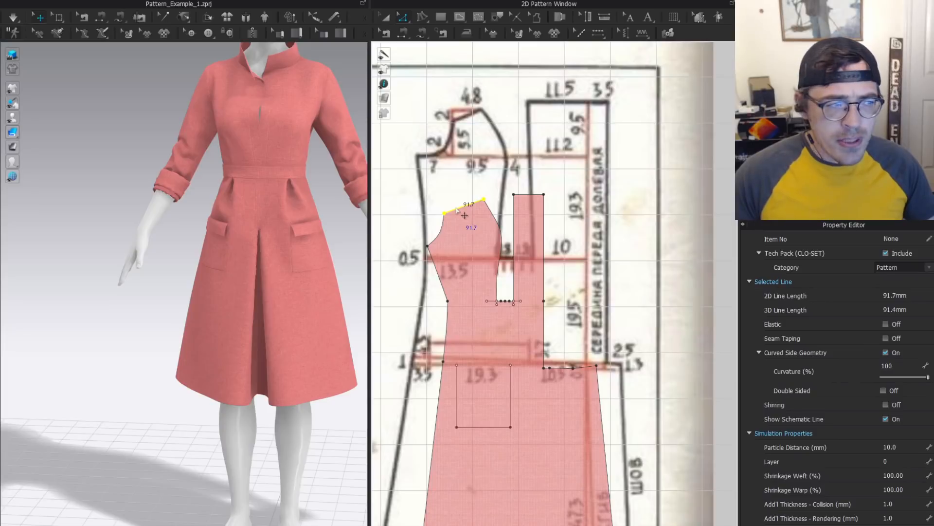
drag(465, 219, 459, 206)
Raise the top edge of the copied panel's narrow centre front strip by about 38.6 mm.
click(531, 194)
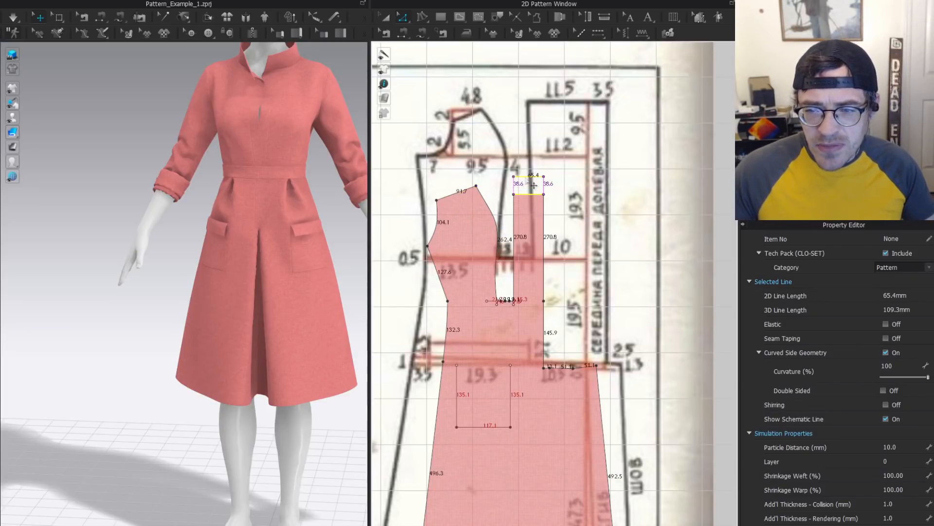
scroll(535, 292, down, 3)
scroll(547, 376, up, 2)
scroll(547, 377, down, 3)
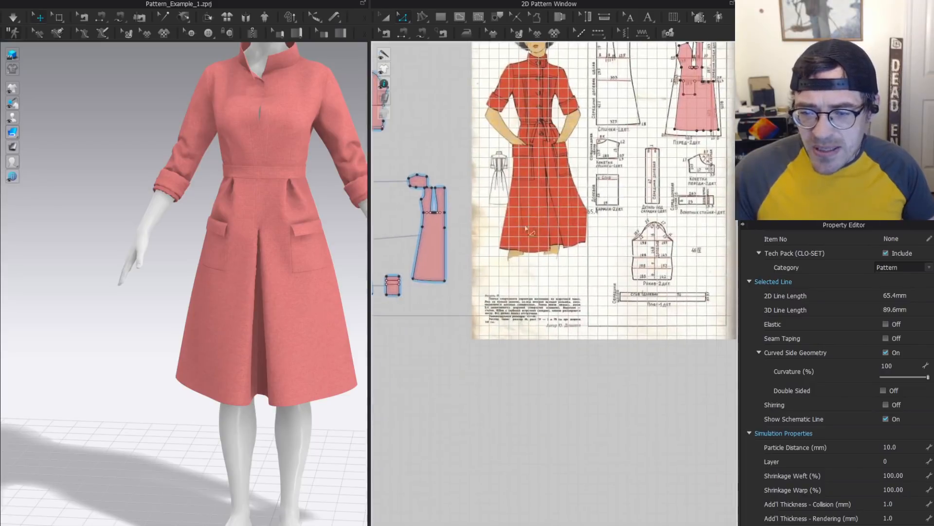
Delete the copied dress panel and its parts lying over the sheet's front diagram.
scroll(452, 149, up, 3)
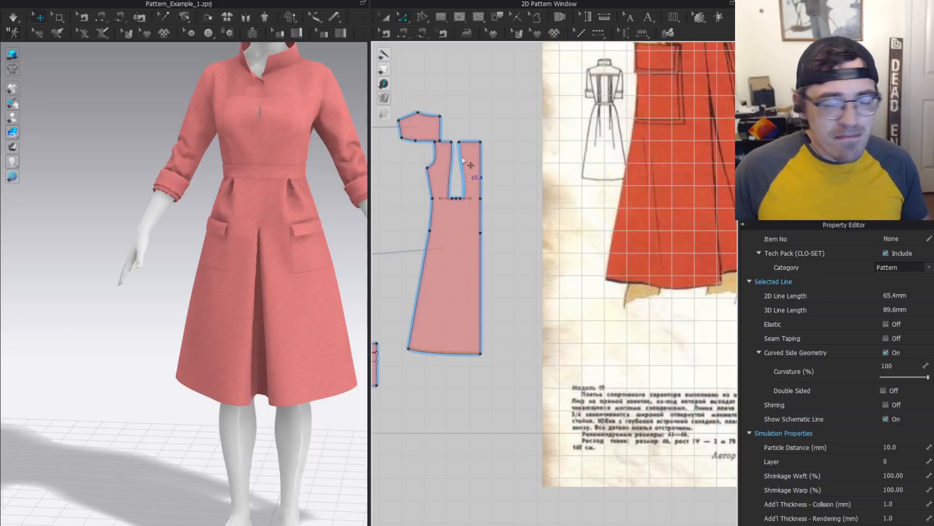
scroll(463, 161, down, 3)
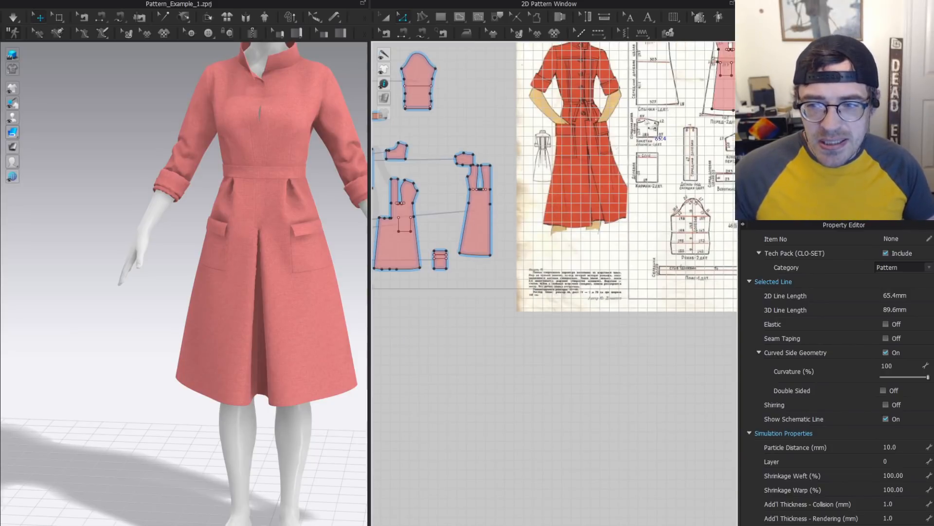
scroll(558, 207, up, 1)
key(a)
click(647, 155)
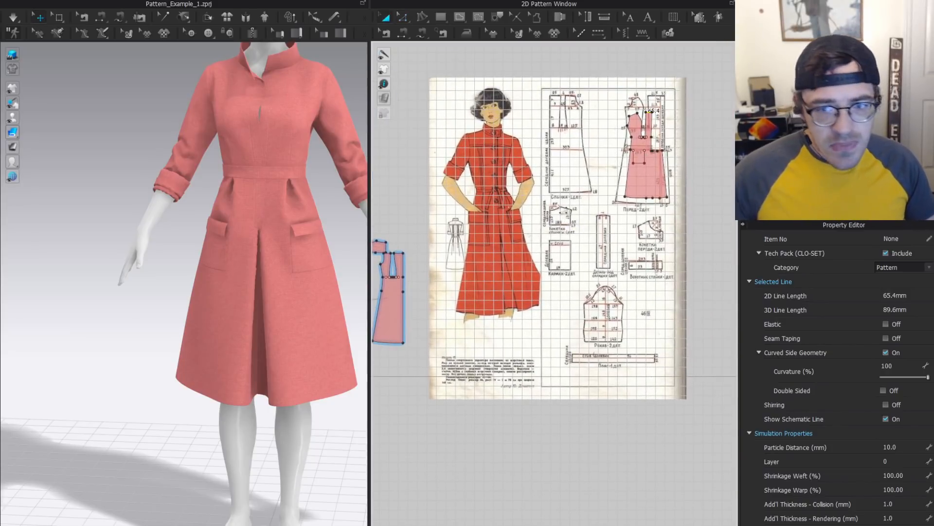
click(704, 239)
key(Delete)
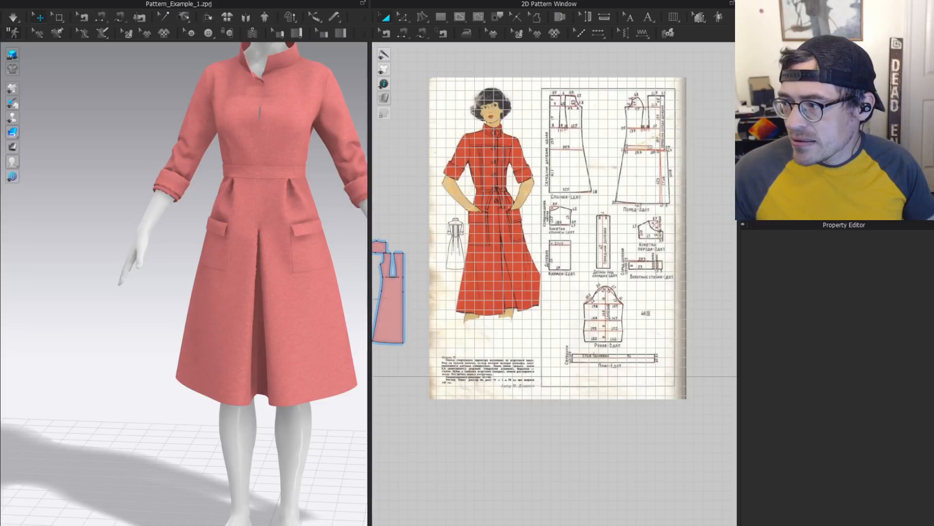
Move the four grey bodice block pieces from the pattern layout onto the scanned sheet's dress illustration.
click(471, 316)
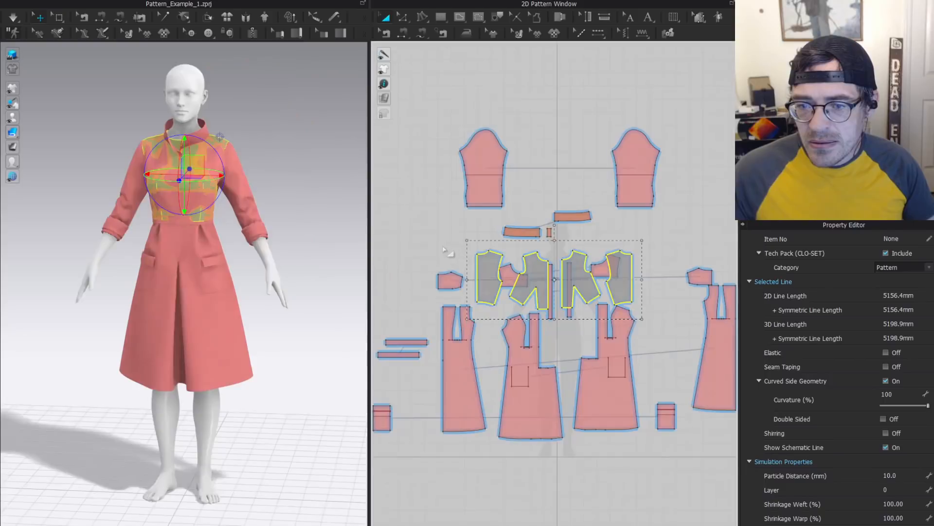
mouse_move(543, 223)
mouse_down()
mouse_move(398, 185)
mouse_move(491, 128)
mouse_move(532, 132)
mouse_up()
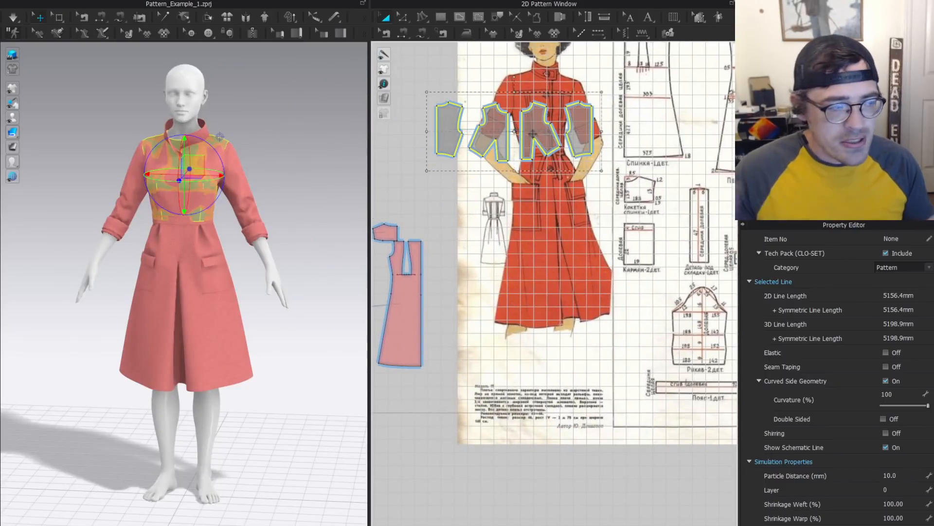
scroll(514, 210, up, 4)
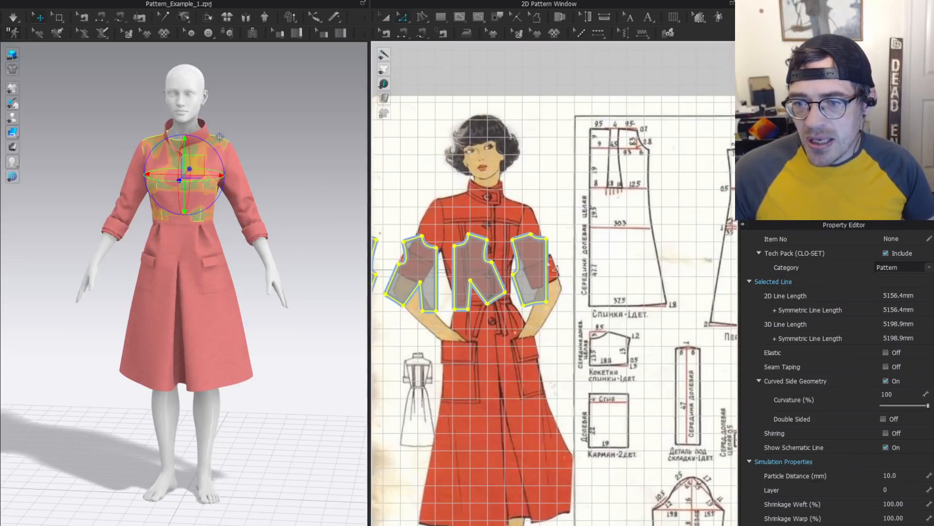
scroll(514, 210, down, 2)
scroll(596, 216, up, 3)
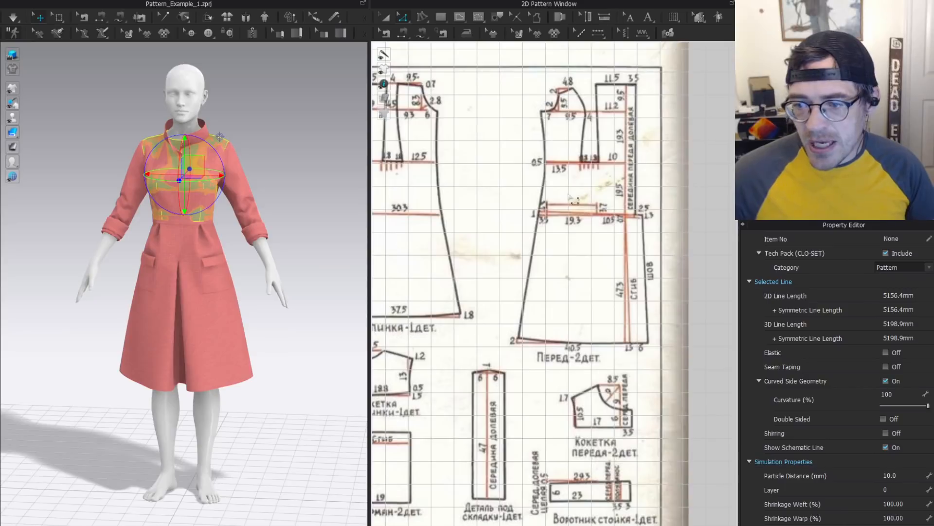
key(g)
click(580, 161)
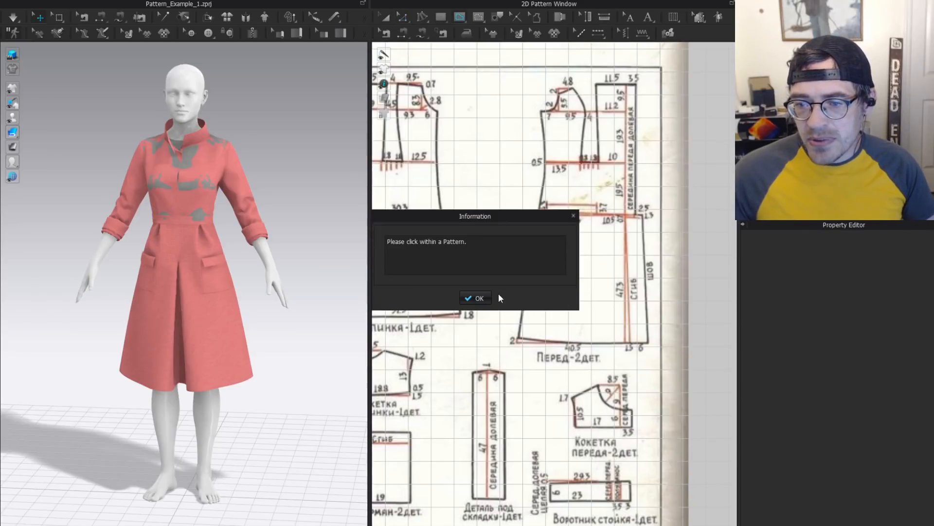
click(479, 297)
click(482, 293)
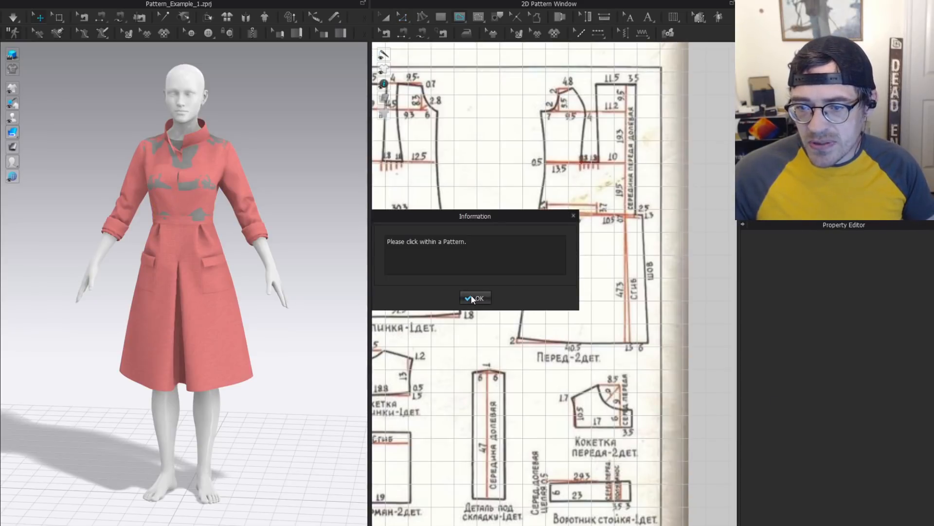
click(474, 297)
key(s)
drag(580, 161, 603, 343)
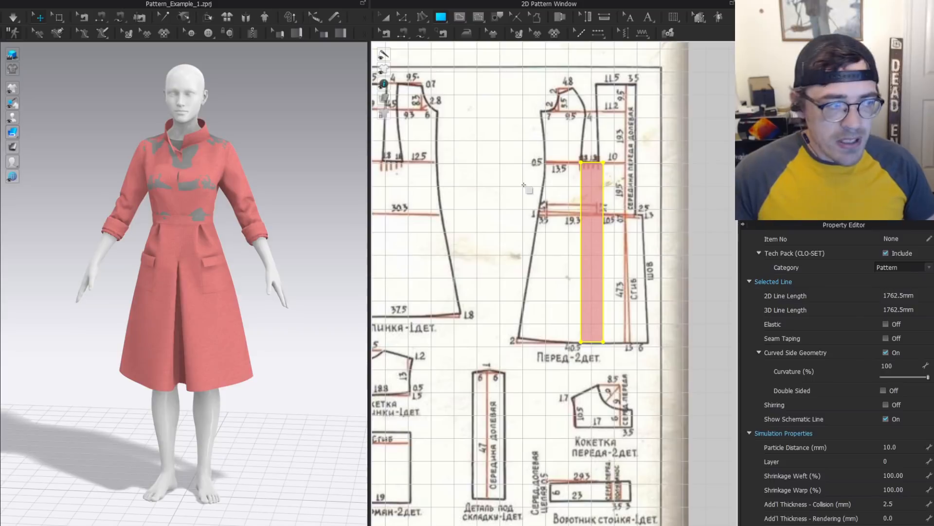
key(z)
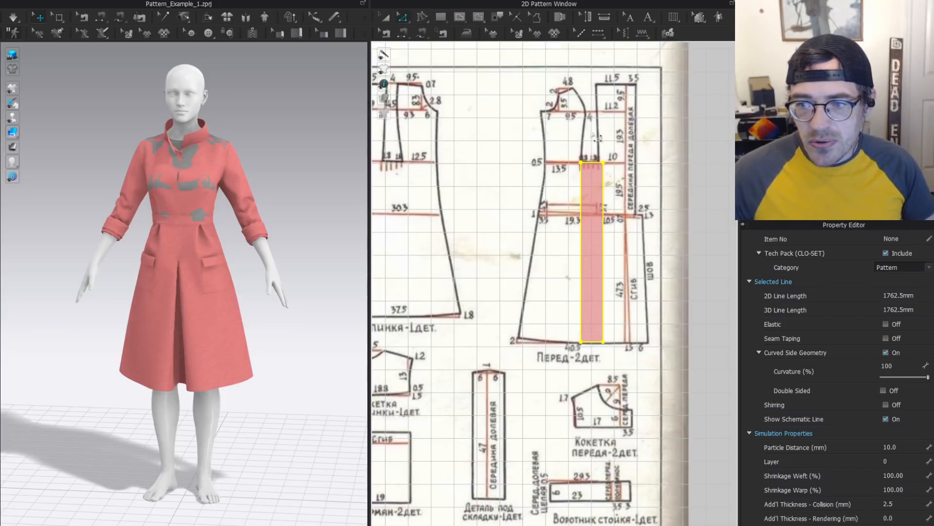
key(a)
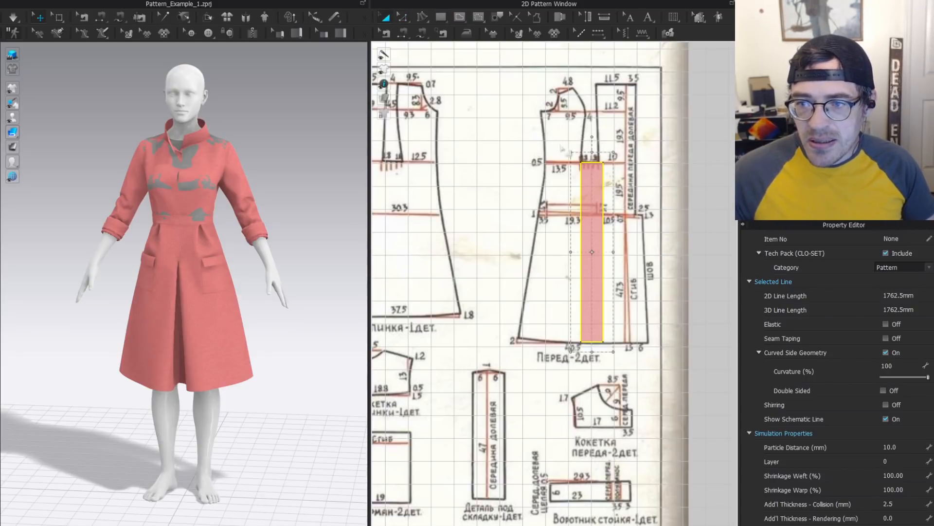
key(Delete)
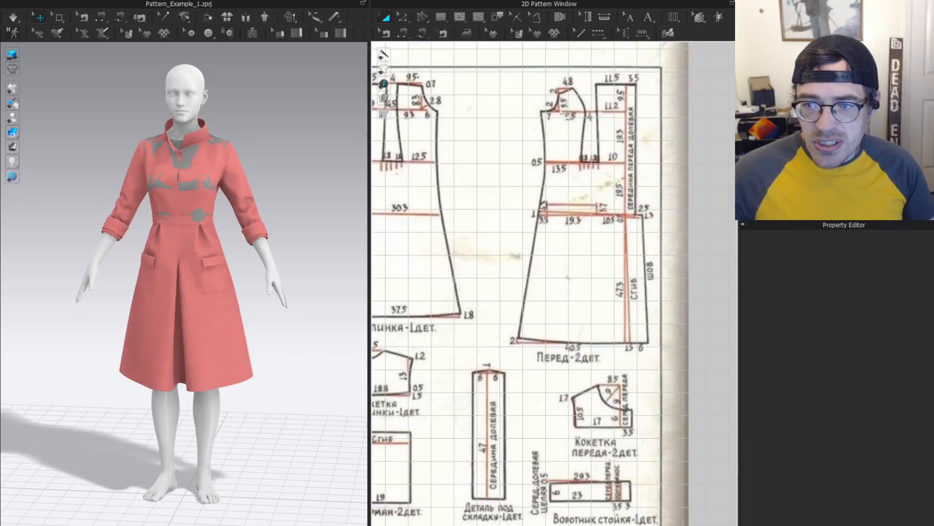
Move the four grey bodice block pieces off the illustration into the blank area beside the scanned sheet.
key(z)
scroll(535, 194, down, 5)
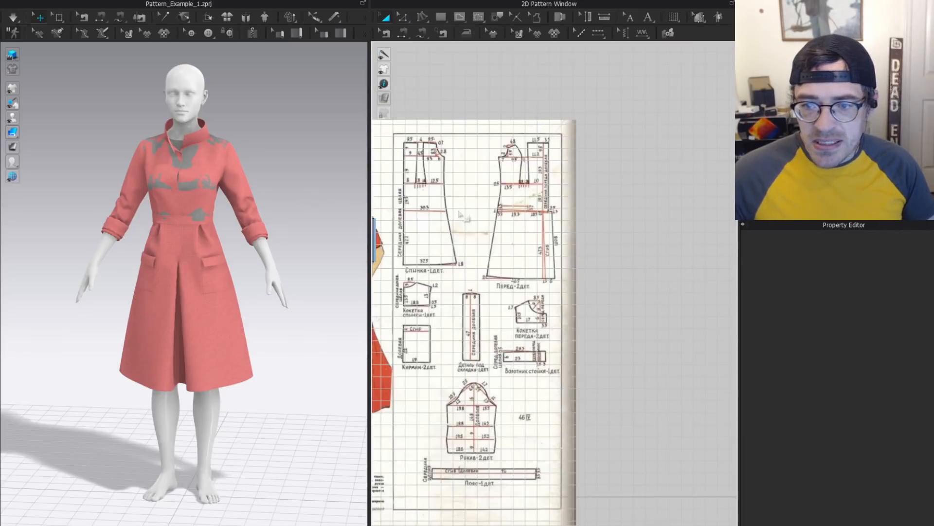
scroll(538, 178, up, 4)
middle_drag(538, 178, 649, 190)
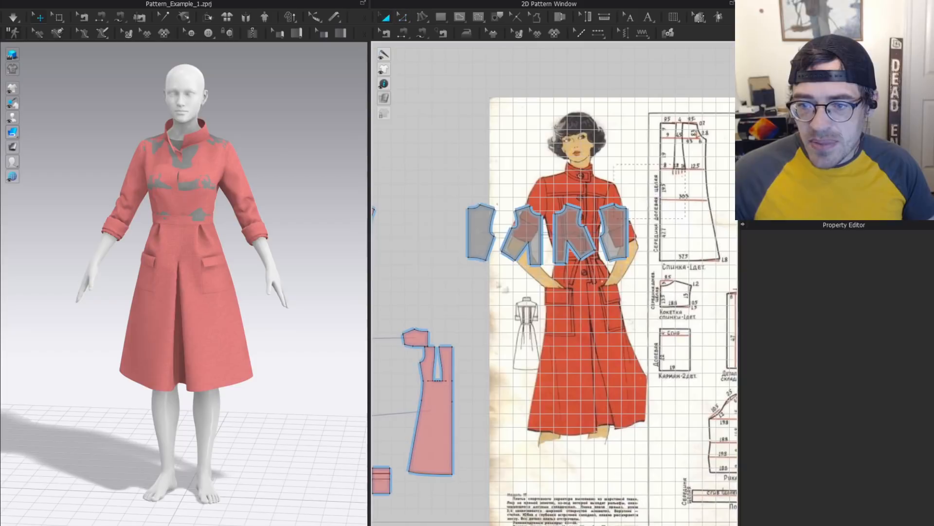
key(a)
drag(452, 282, 479, 163)
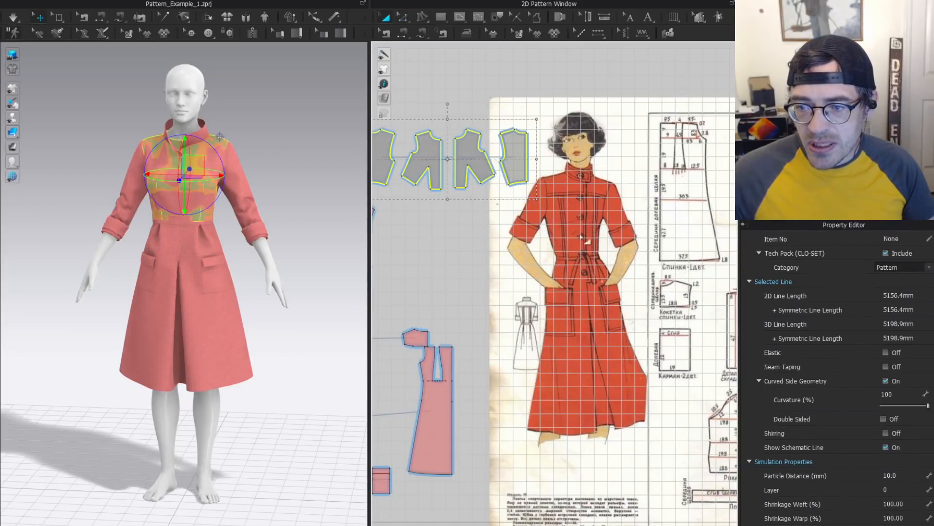
Draw an internal line on the front bodice block from the waist dart's tip to the armhole.
scroll(673, 201, down, 4)
middle_drag(673, 199, 559, 191)
middle_drag(575, 230, 708, 300)
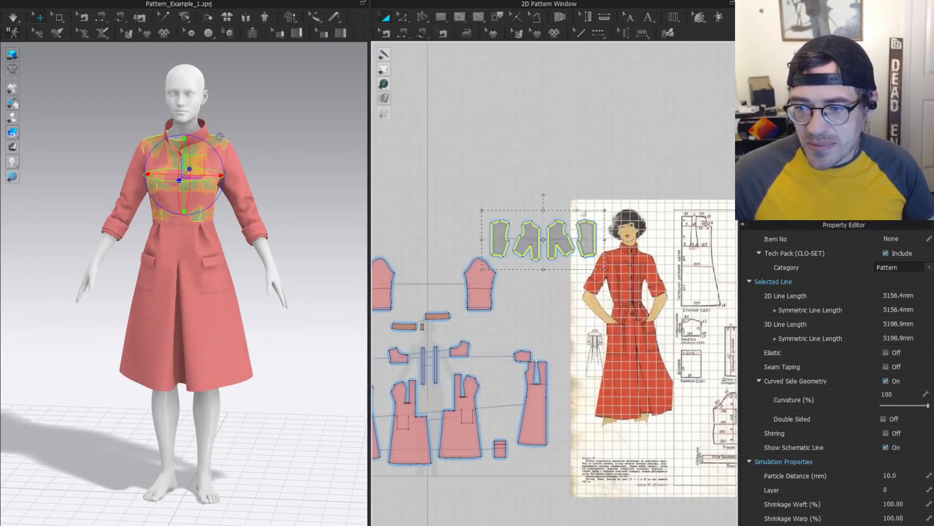
scroll(516, 304, up, 6)
key(g)
click(523, 265)
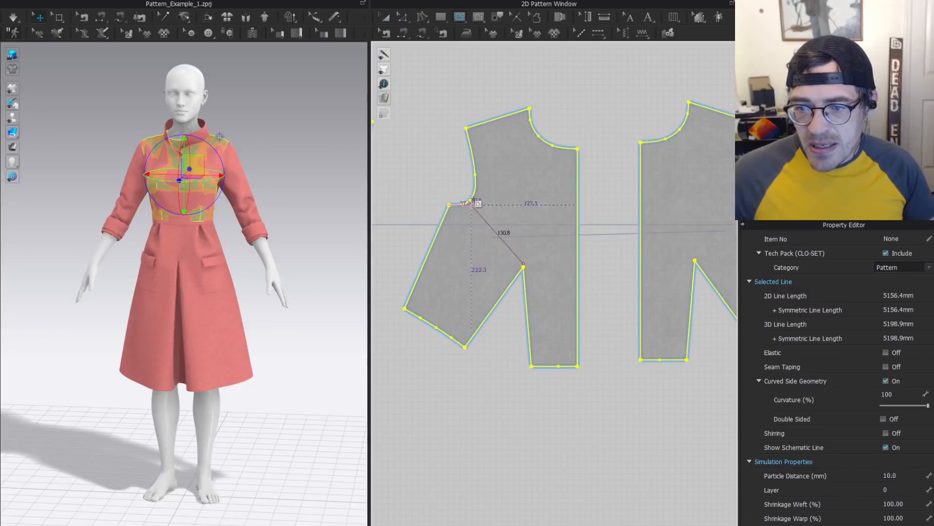
double_click(475, 193)
Curve the internal line on the front bodice block outward into a princess-style arc about 150 mm long.
key(c)
drag(496, 223, 509, 221)
key(z)
click(518, 243)
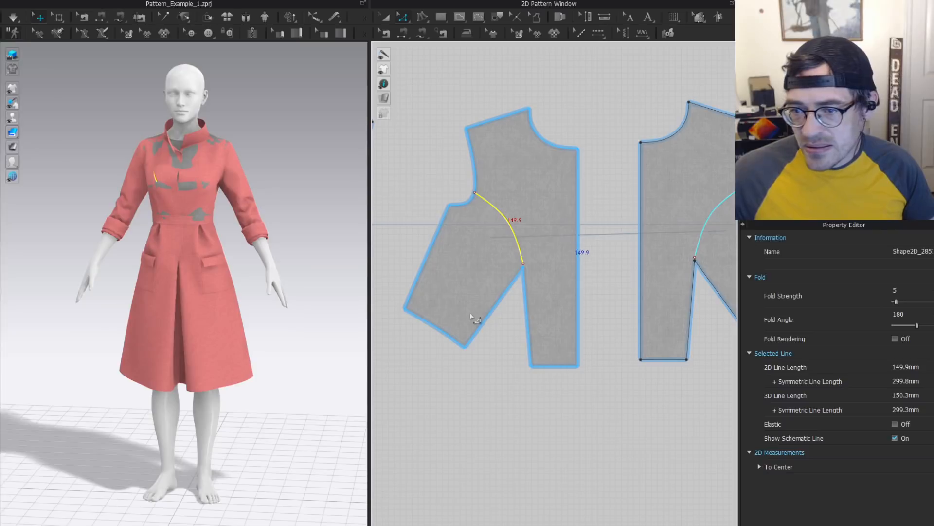
key(a)
click(490, 256)
click(522, 215)
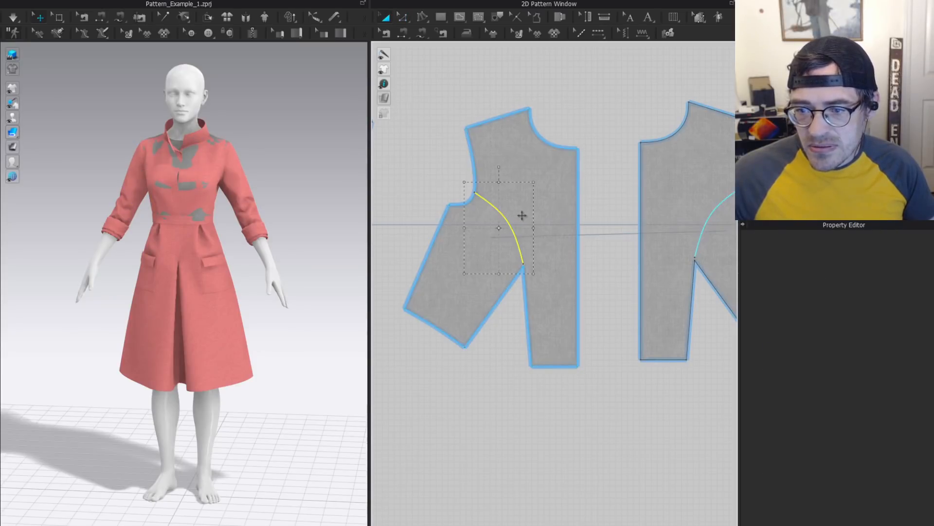
Bow the lower half of the princess curve further outward above the dart tip, making it about 151 mm long.
scroll(522, 215, up, 6)
key(z)
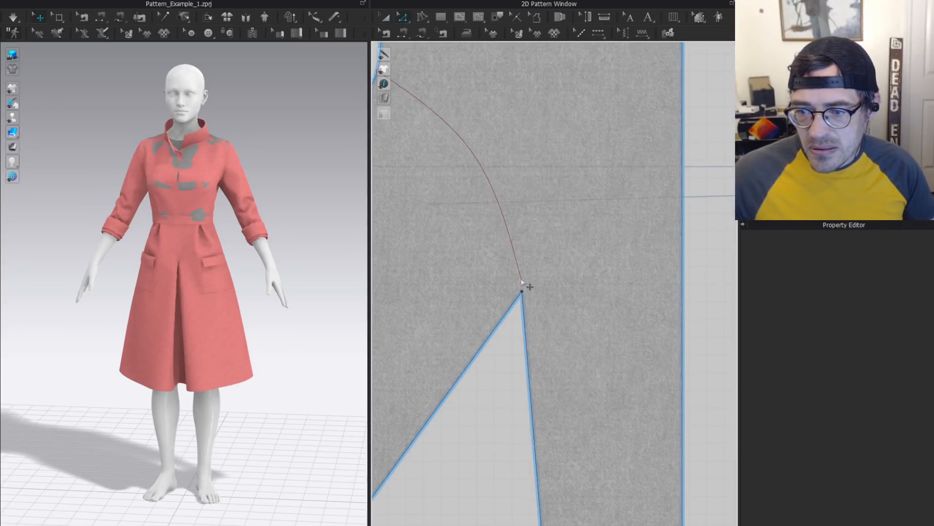
click(523, 289)
scroll(526, 294, down, 2)
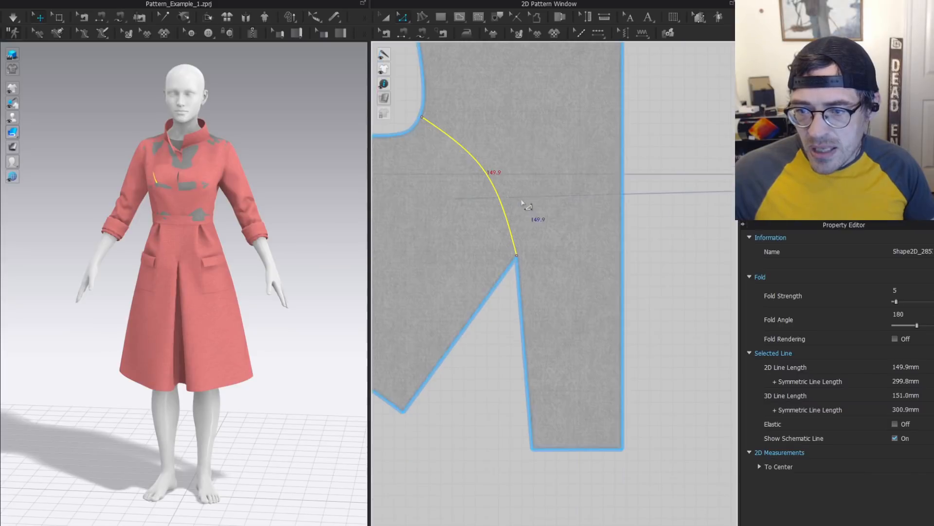
click(503, 204)
drag(511, 207, 507, 201)
key(z)
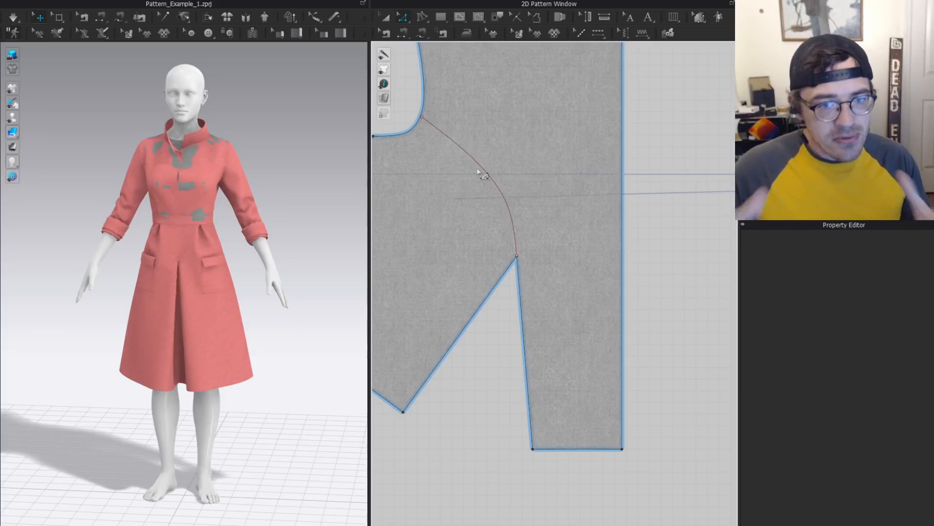
click(472, 184)
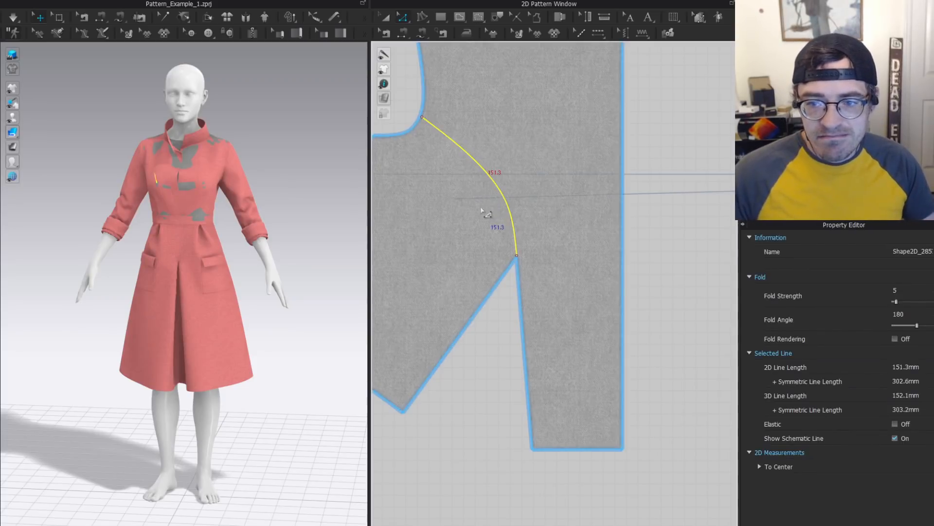
click(461, 208)
click(475, 298)
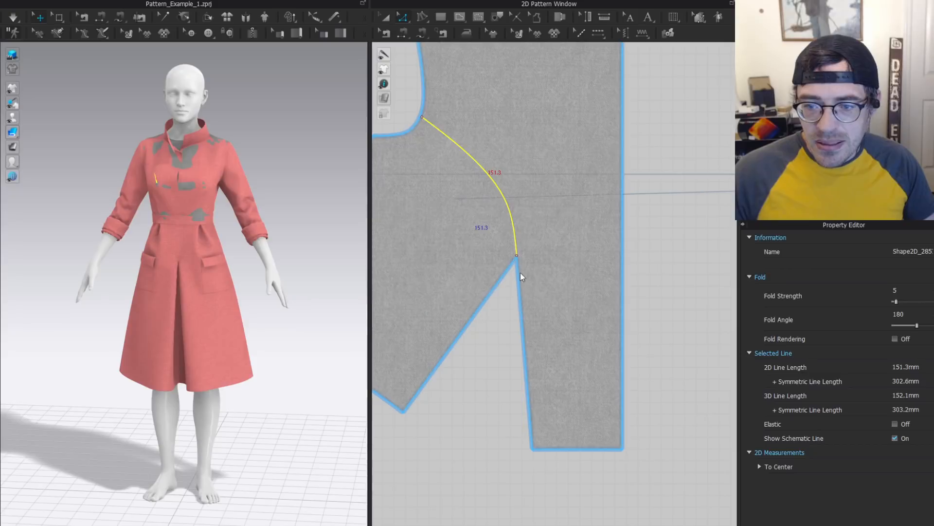
click(474, 298)
key(a)
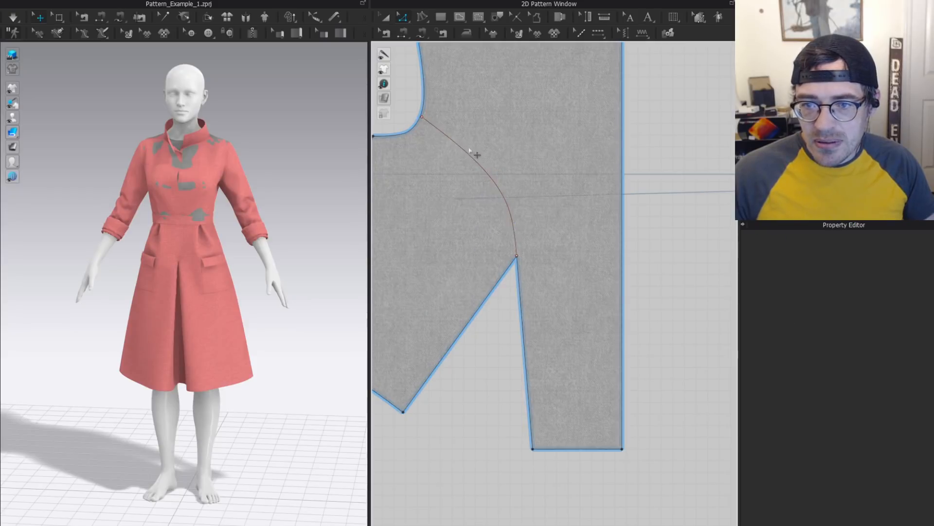
Examine the scanned sheet's dress illustration and pattern diagrams alongside the bodice block pieces.
scroll(535, 219, down, 5)
scroll(569, 267, down, 3)
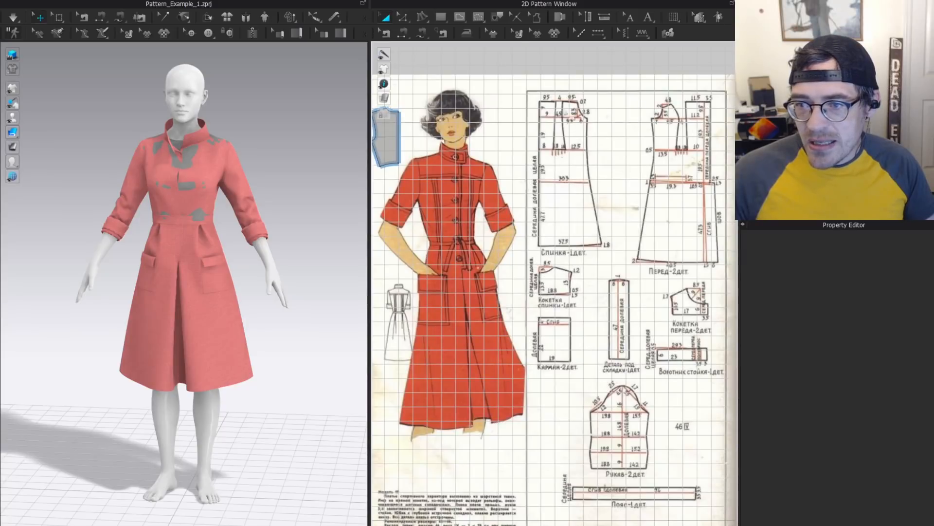
middle_drag(531, 244, 656, 206)
scroll(526, 280, up, 4)
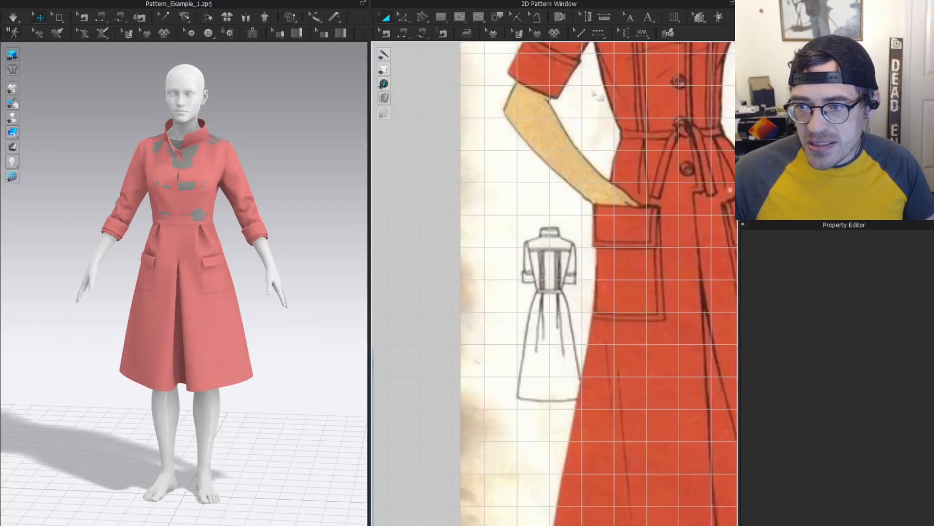
scroll(625, 126, down, 2)
middle_drag(627, 131, 491, 345)
scroll(491, 345, down, 1)
scroll(538, 218, down, 2)
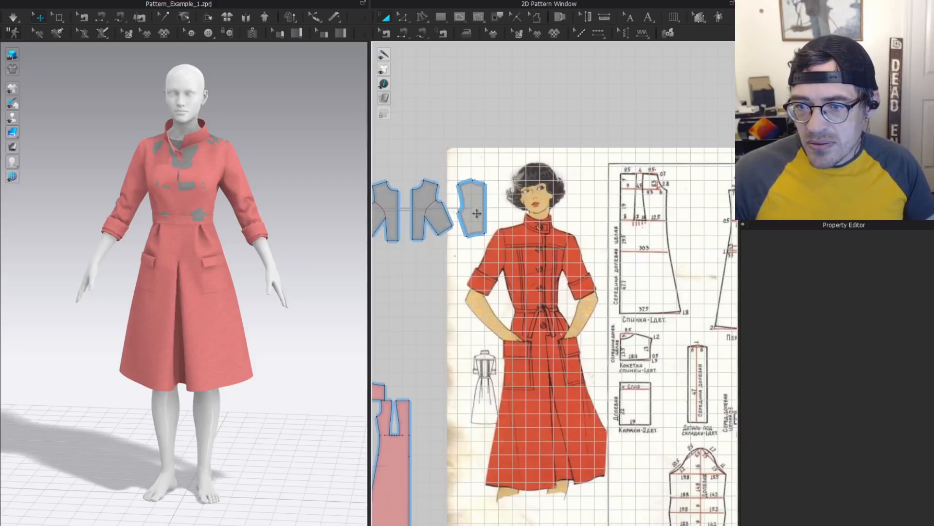
middle_drag(647, 227, 519, 185)
key(g)
click(493, 176)
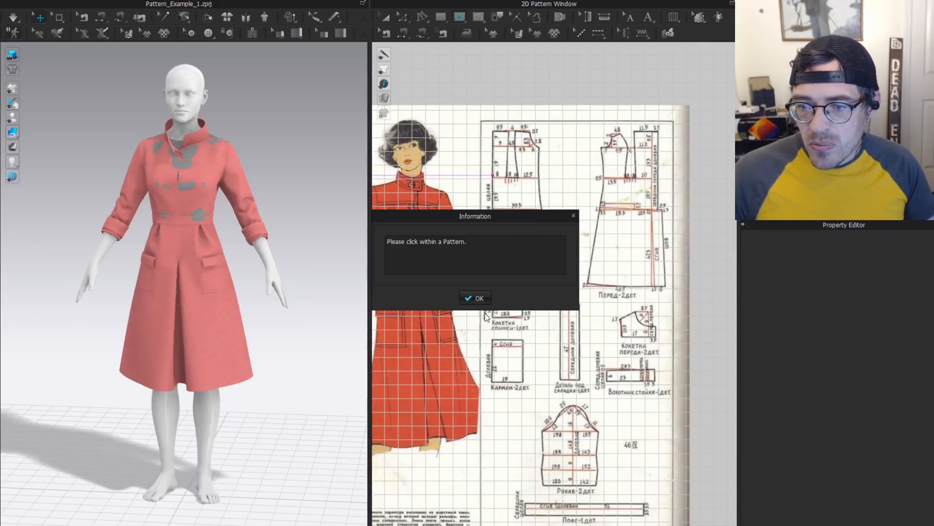
click(487, 297)
Draw a rectangular pattern piece covering the part of the back diagram below the waist.
key(s)
drag(493, 179, 555, 269)
middle_drag(491, 195, 700, 156)
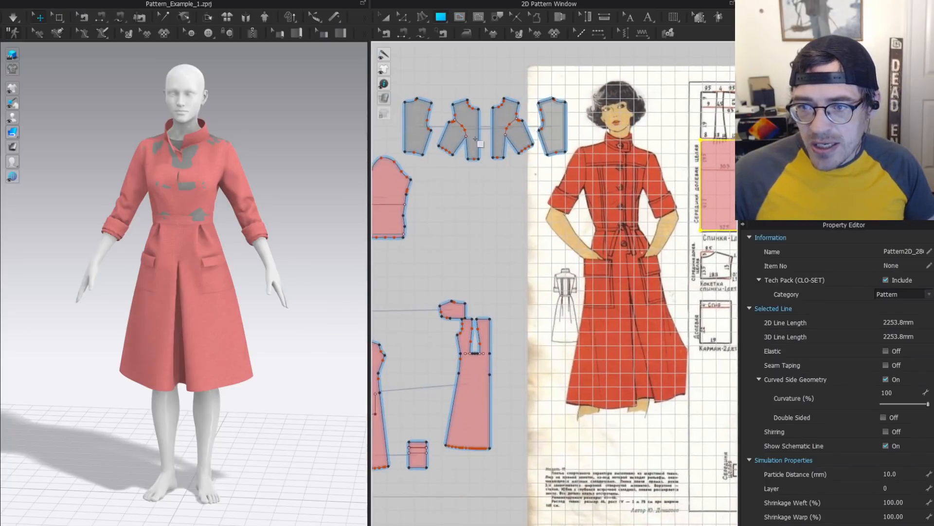
middle_drag(675, 196, 566, 120)
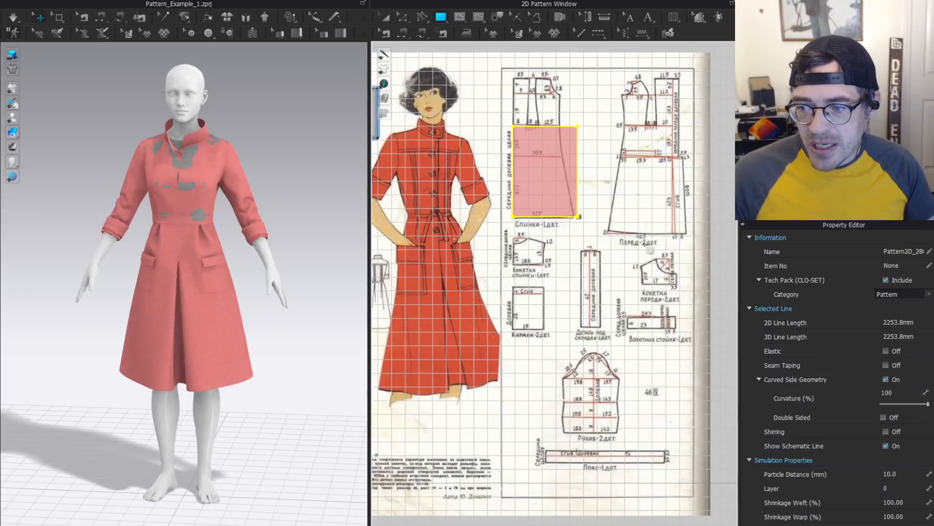
Examine the sheet's diagrams for the front hem, pleat insert, front yoke, stand collar and sleeve.
scroll(542, 238, down, 3)
key(z)
scroll(588, 171, up, 4)
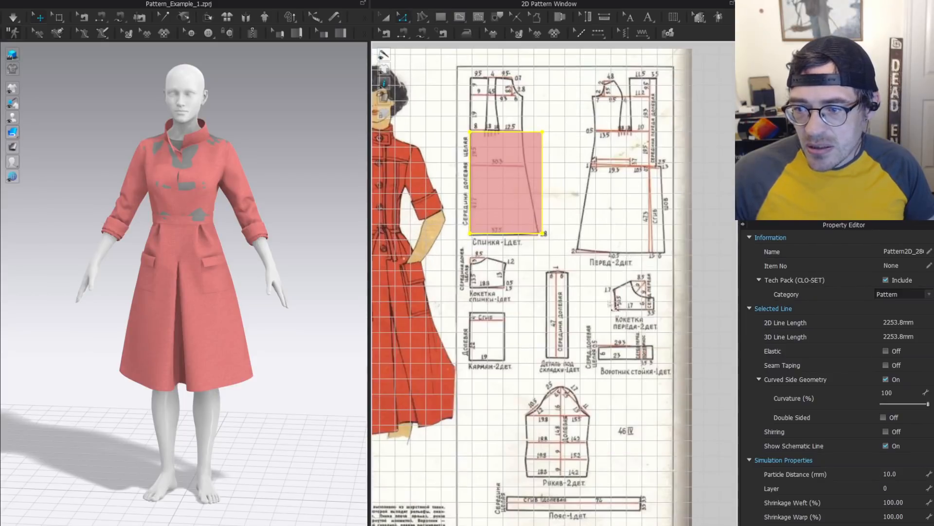
middle_drag(554, 213, 681, 214)
scroll(537, 220, up, 3)
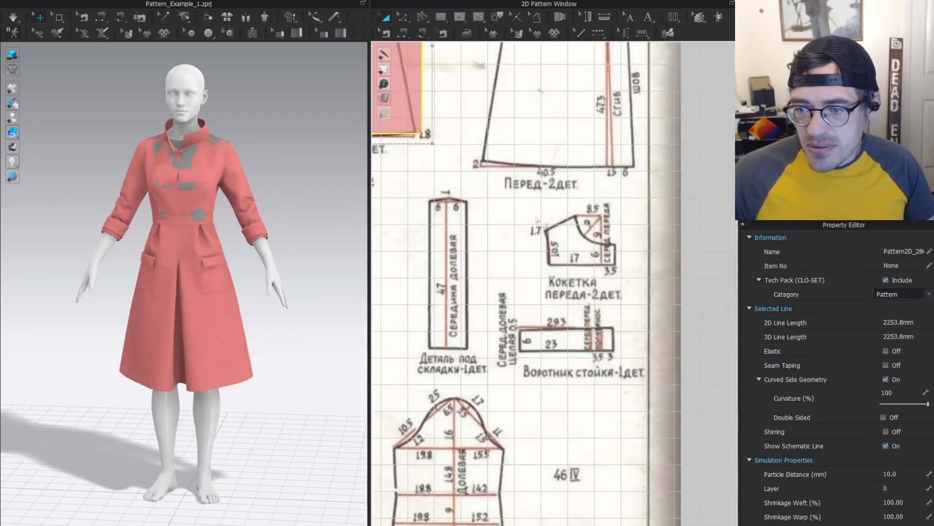
Draw a nearly horizontal internal line about 157 mm long across the front bodice block, from the armhole toward the centre front.
click(589, 268)
scroll(535, 243, down, 3)
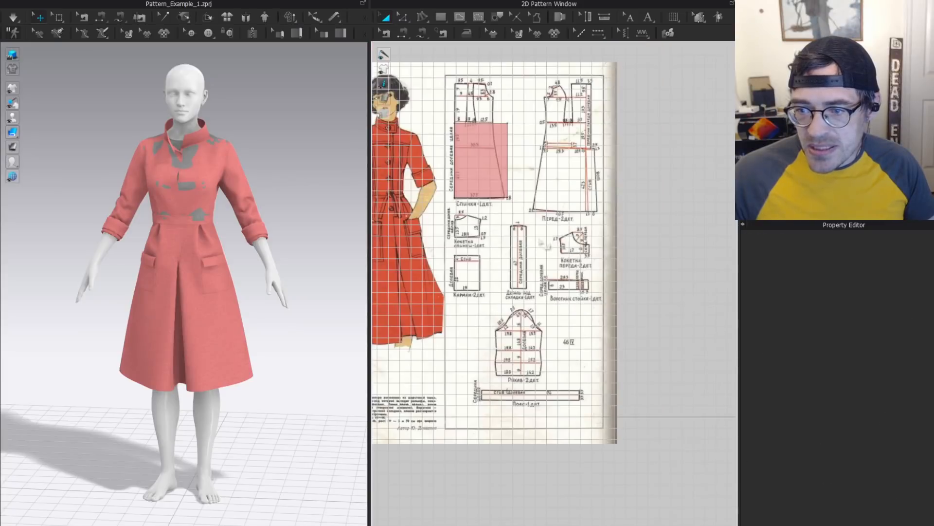
middle_drag(389, 90, 497, 183)
key(z)
scroll(497, 183, up, 3)
scroll(491, 179, up, 3)
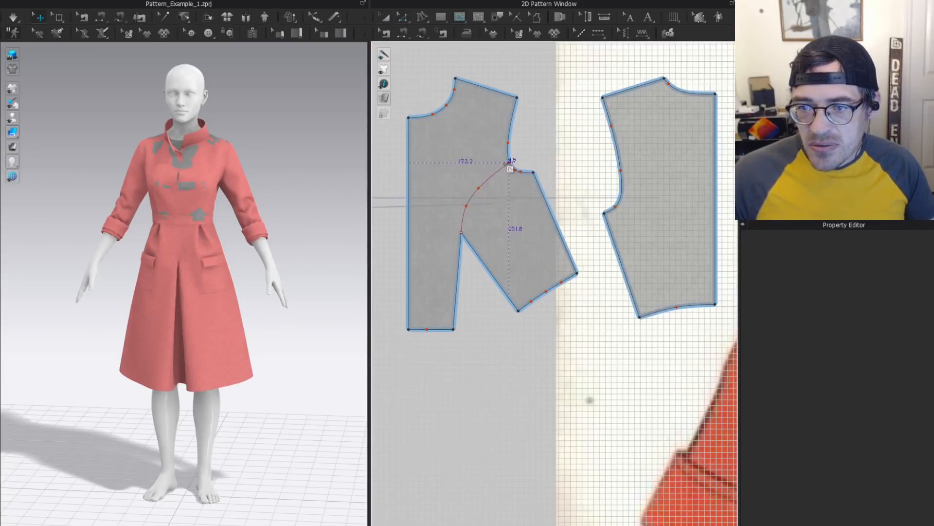
scroll(601, 240, down, 4)
key(g)
middle_drag(633, 252, 573, 181)
scroll(573, 181, up, 3)
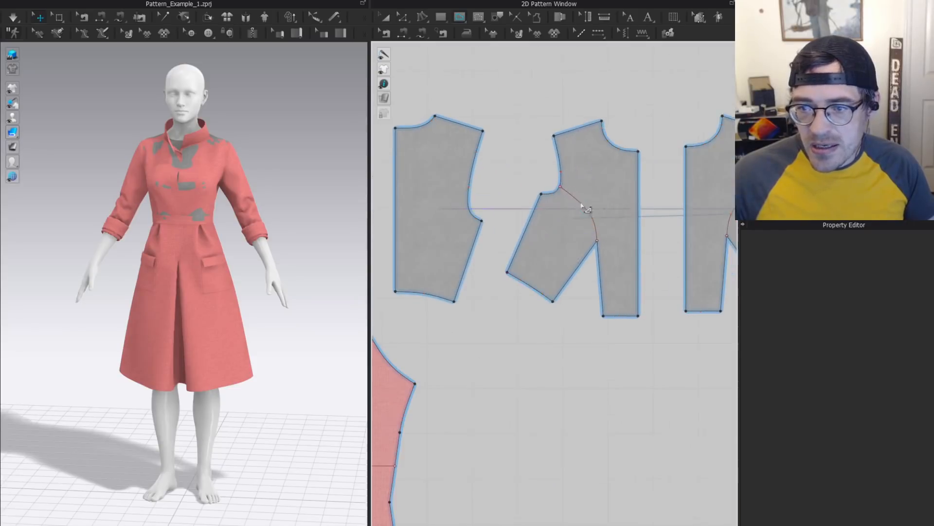
click(560, 186)
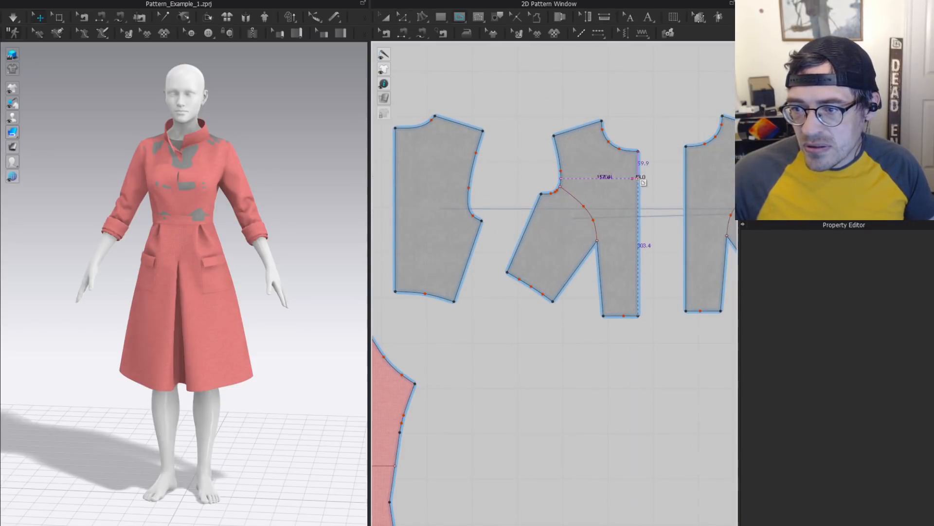
double_click(632, 179)
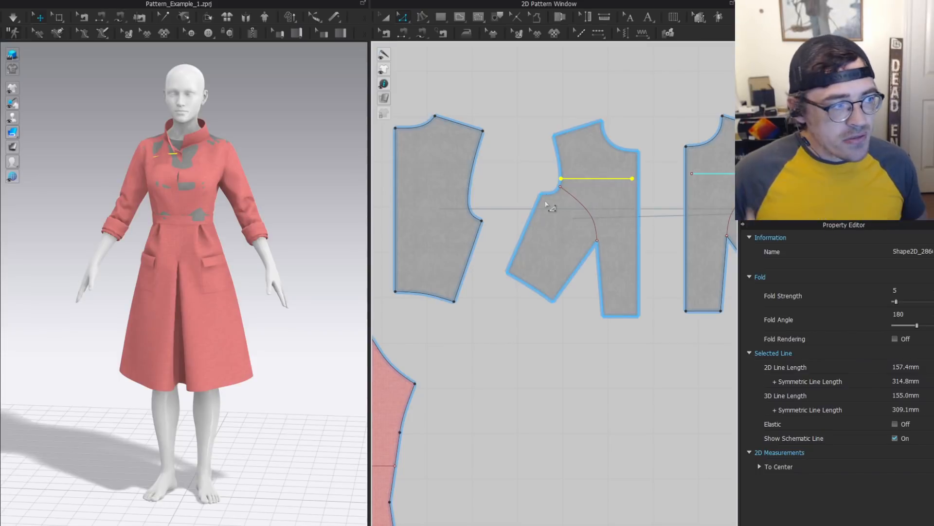
Delete all four grey bodice block pieces, front and back on both sides.
scroll(538, 196, down, 3)
key(a)
click(579, 198)
shift+click(491, 202)
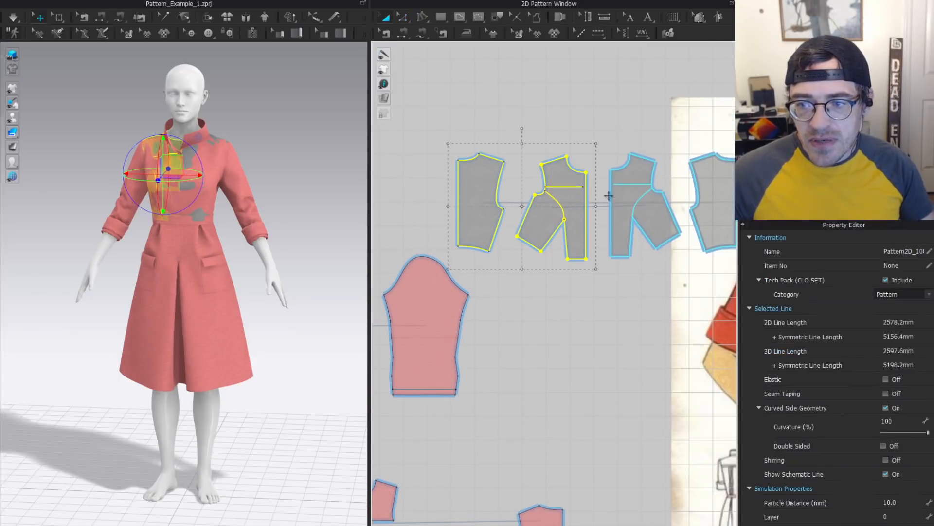
shift+click(666, 226)
shift+click(710, 219)
key(Delete)
Compare the finished red dress's pattern pieces with the illustration and diagrams on the scanned sheet.
scroll(626, 245, down, 5)
middle_drag(538, 369, 579, 195)
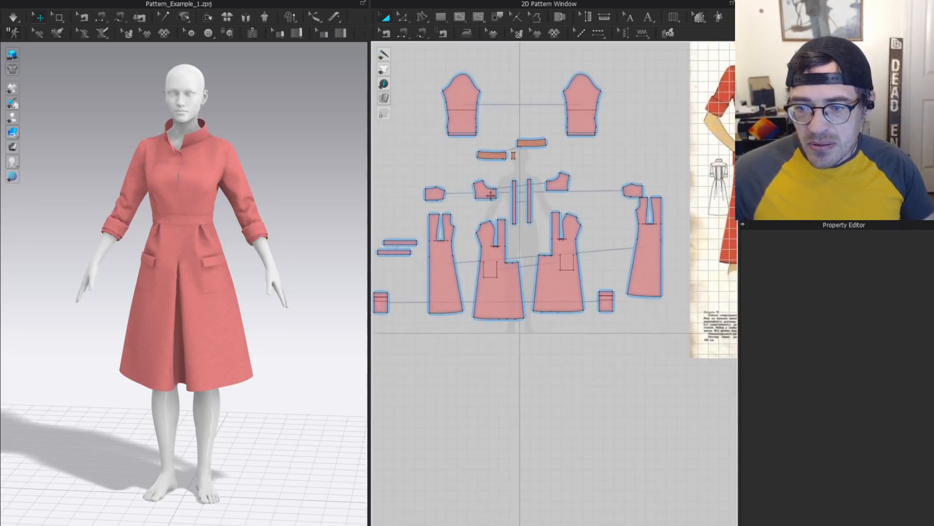
scroll(628, 252, down, 2)
middle_drag(676, 239, 507, 300)
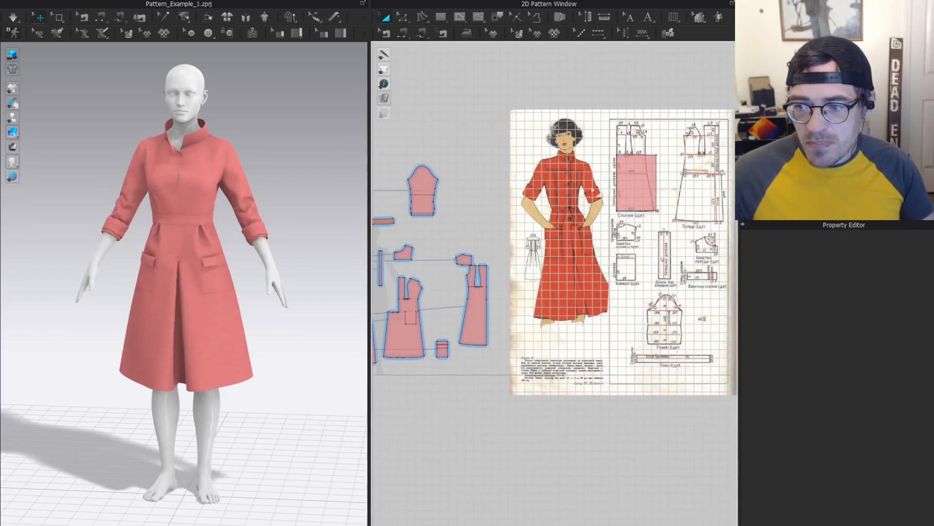
scroll(672, 212, up, 2)
middle_drag(673, 213, 559, 221)
scroll(560, 221, up, 2)
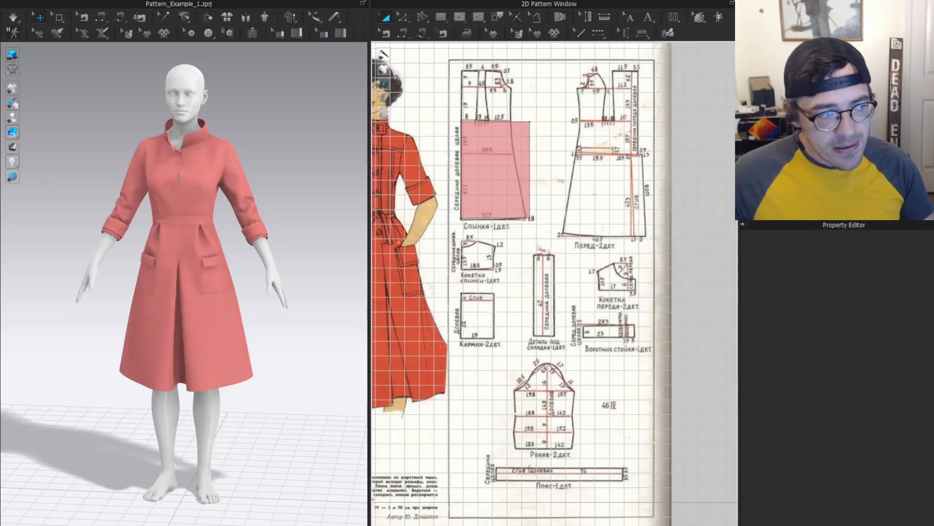
scroll(537, 237, down, 5)
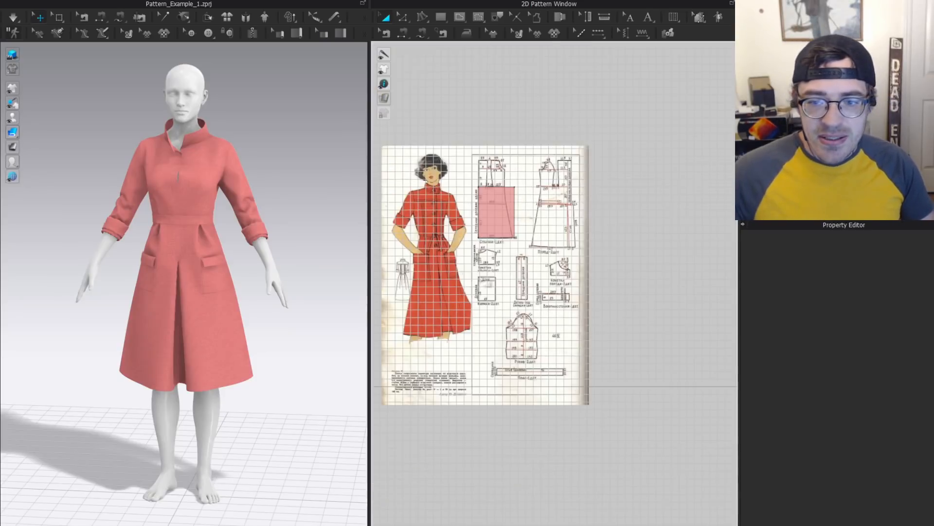
middle_drag(491, 255, 659, 231)
middle_drag(466, 230, 516, 219)
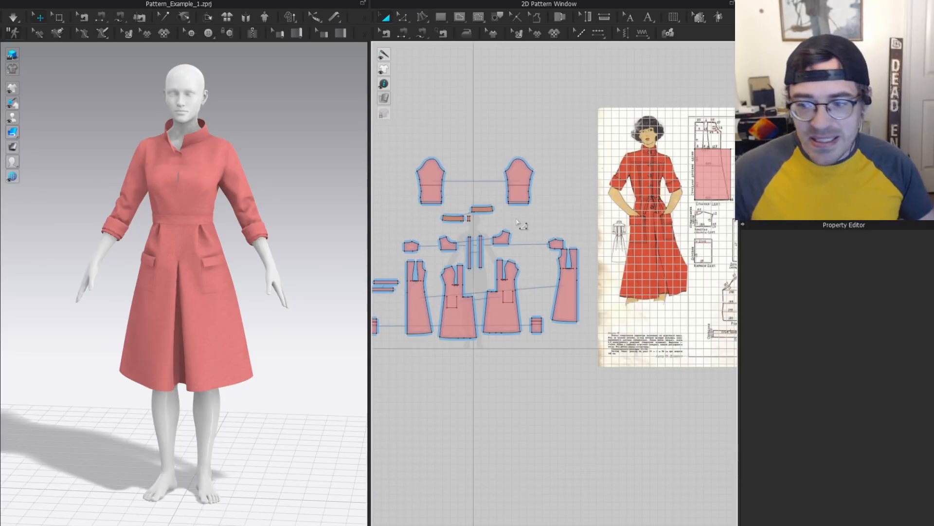
middle_drag(680, 217, 479, 218)
scroll(556, 192, up, 3)
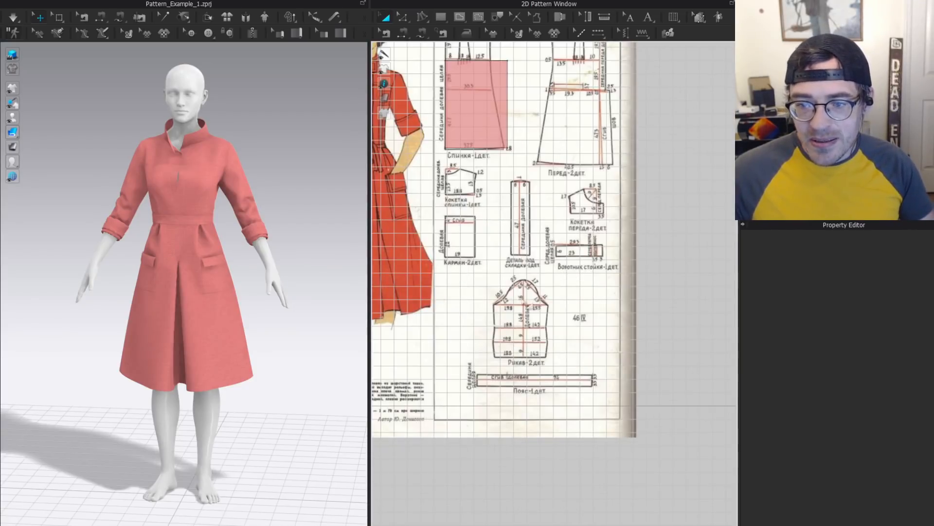
middle_drag(518, 182, 572, 315)
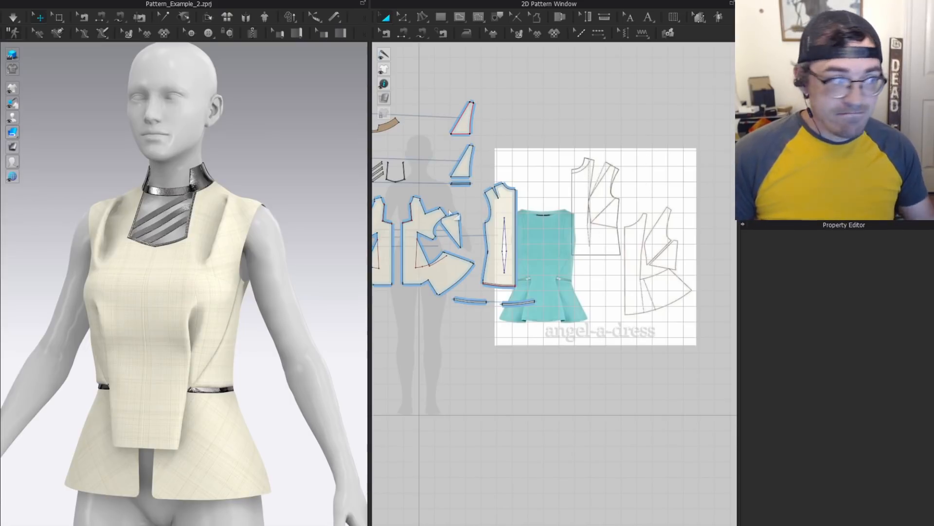
Examine the peplum top's pattern pieces and reference diagrams, and select the triangular front side piece on the garment to inspect it.
scroll(438, 253, up, 2)
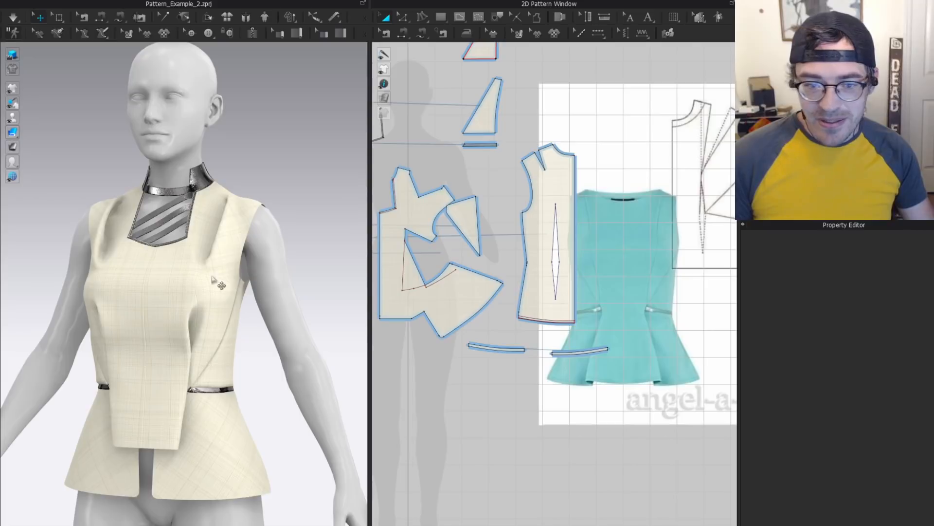
scroll(626, 231, up, 1)
right_drag(627, 230, 483, 219)
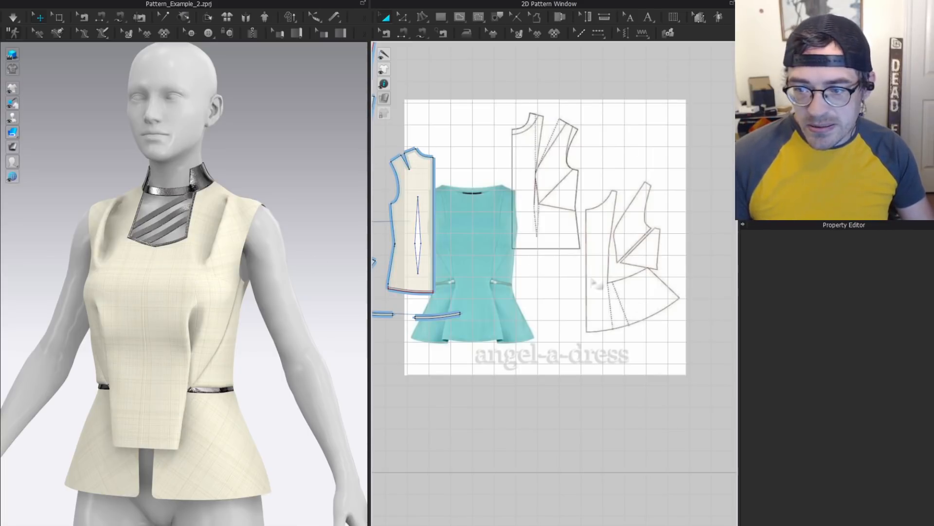
scroll(502, 295, down, 2)
middle_drag(470, 283, 644, 278)
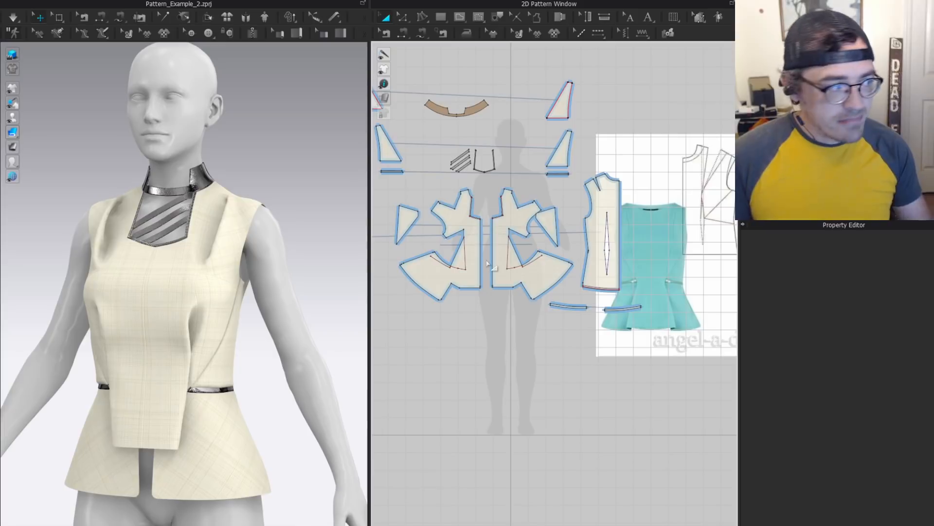
scroll(165, 266, up, 4)
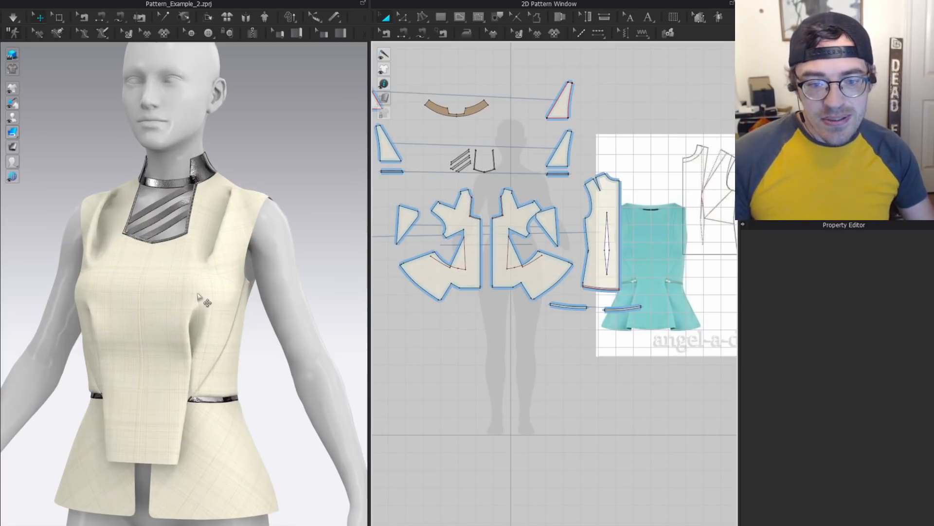
click(204, 298)
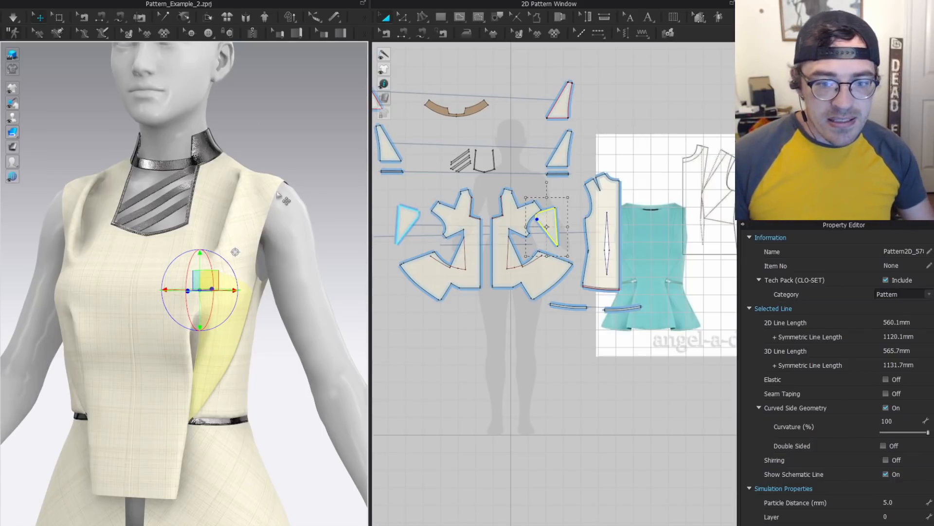
right_drag(218, 352, 143, 251)
right_drag(214, 242, 248, 329)
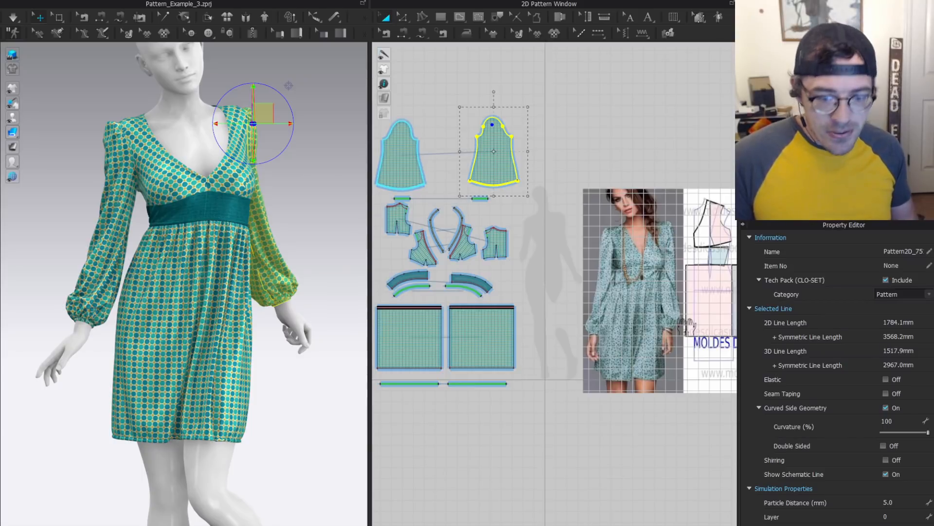
Examine the green dress's reference photo and its diagrams for the wrap bodice, waistband and rectangular skirt.
middle_drag(687, 324, 552, 238)
scroll(647, 133, up, 3)
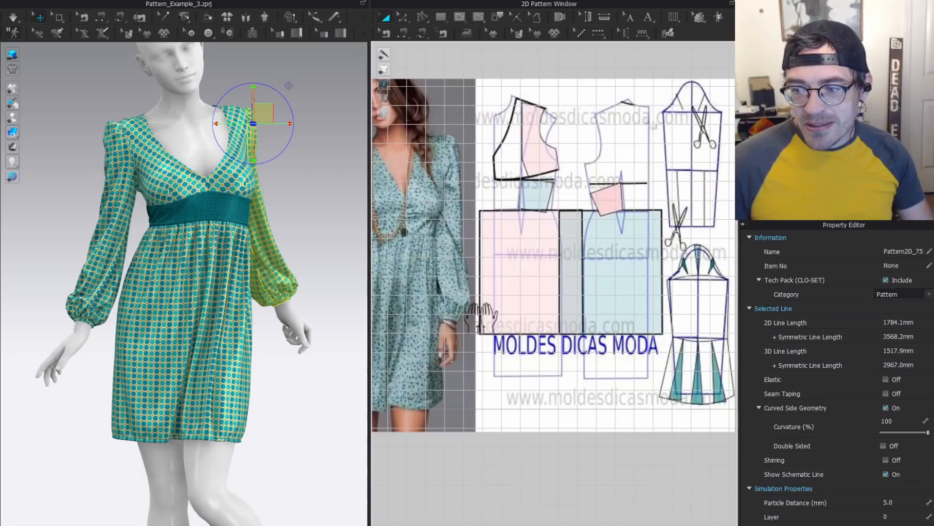
scroll(462, 270, down, 2)
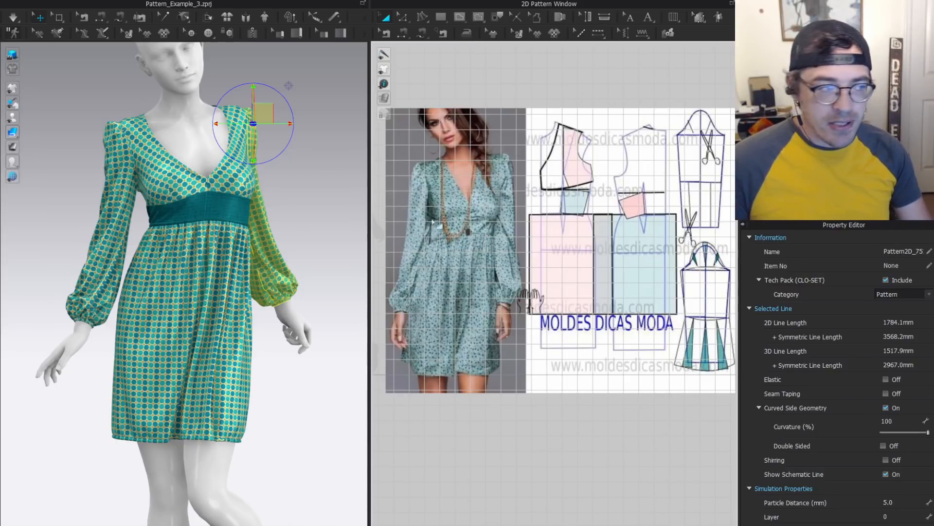
scroll(608, 298, down, 3)
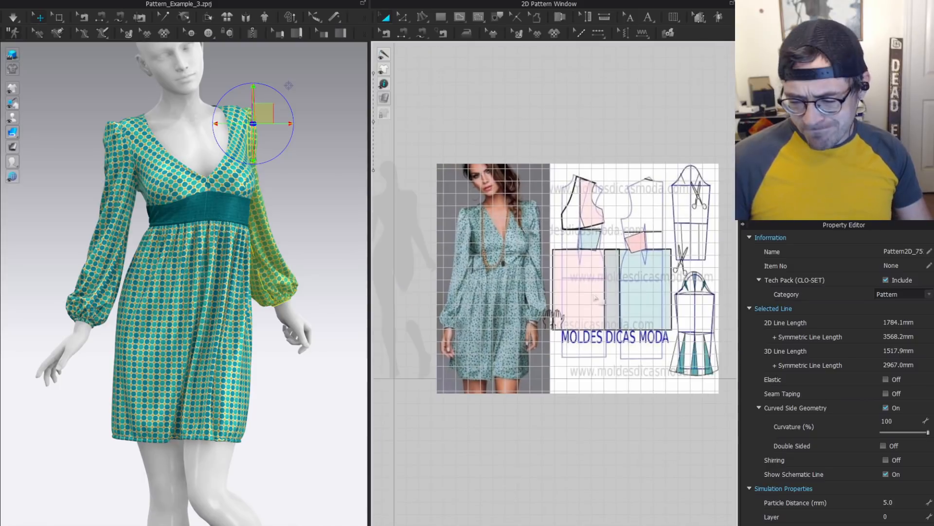
right_drag(595, 297, 544, 316)
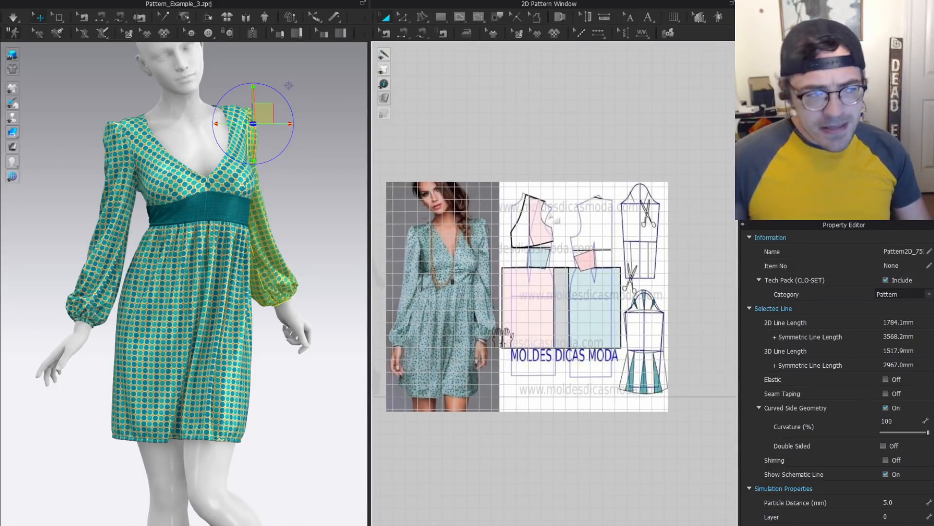
scroll(538, 271, up, 2)
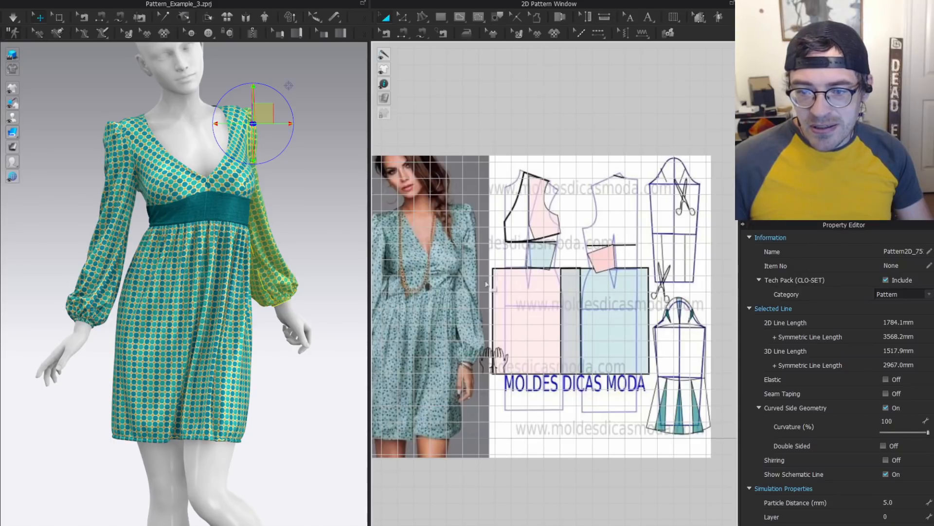
scroll(486, 283, up, 3)
middle_drag(718, 241, 567, 227)
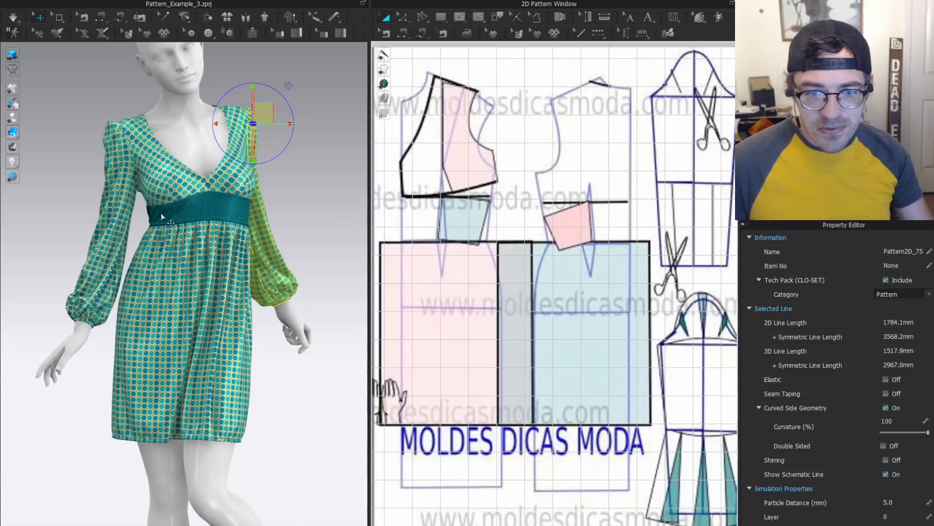
scroll(642, 294, down, 1)
scroll(642, 293, down, 1)
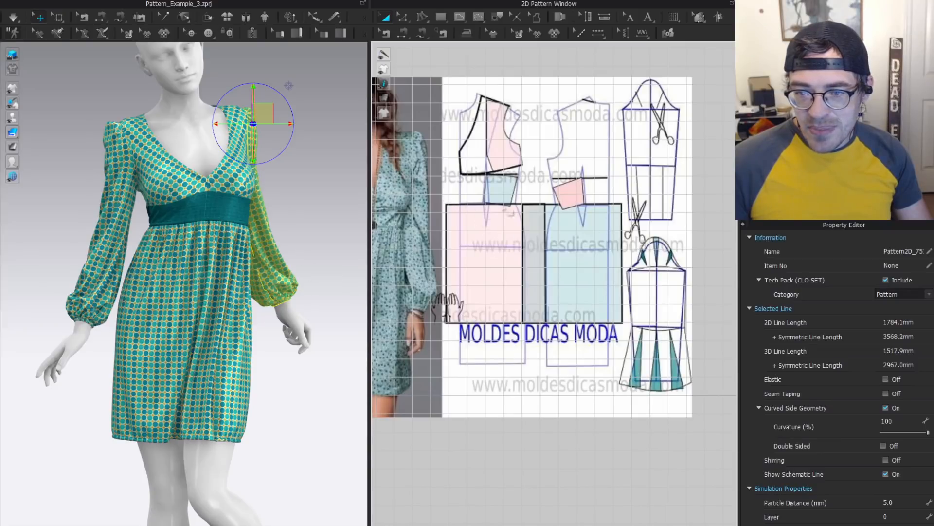
scroll(427, 234, up, 2)
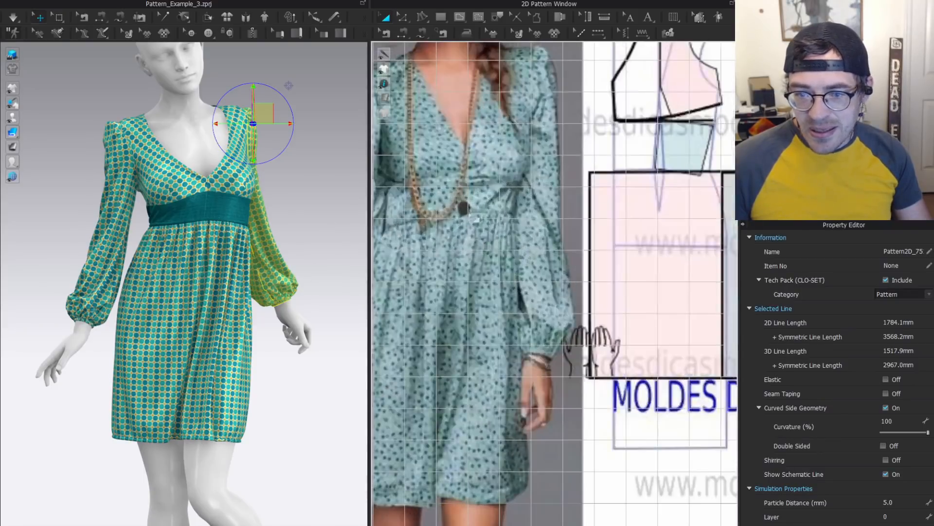
scroll(562, 263, down, 4)
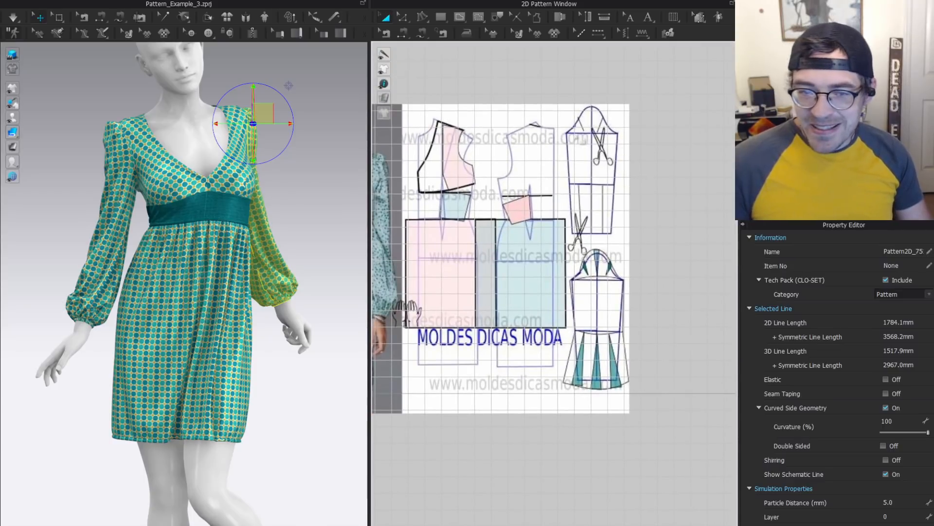
Compare the slashed and spread sleeve diagrams with the gathered sleeve on the avatar and the dress's flat pattern pieces.
scroll(614, 254, up, 1)
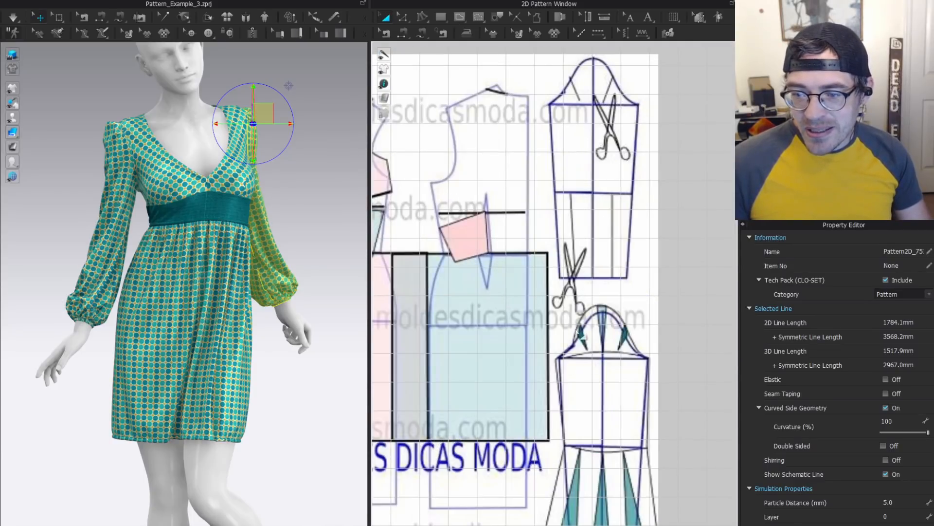
right_drag(222, 87, 150, 98)
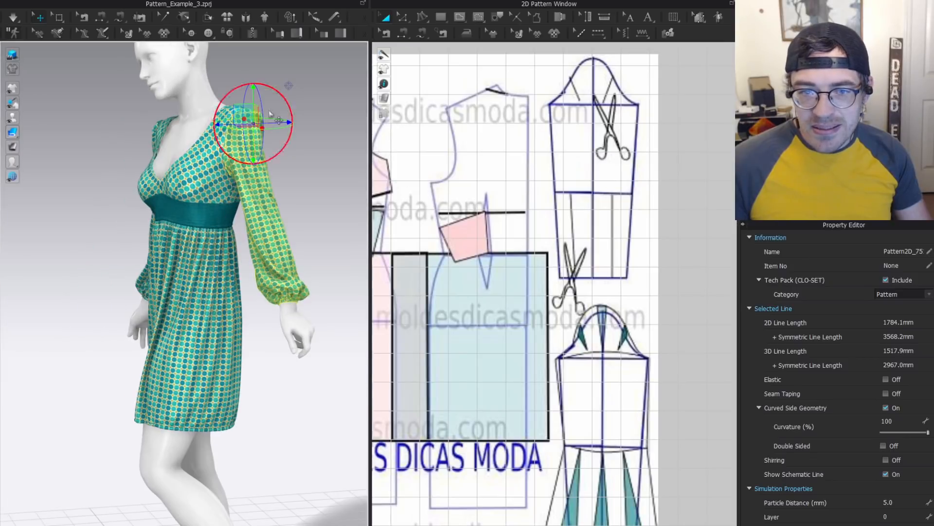
scroll(549, 357, down, 2)
right_drag(555, 362, 582, 230)
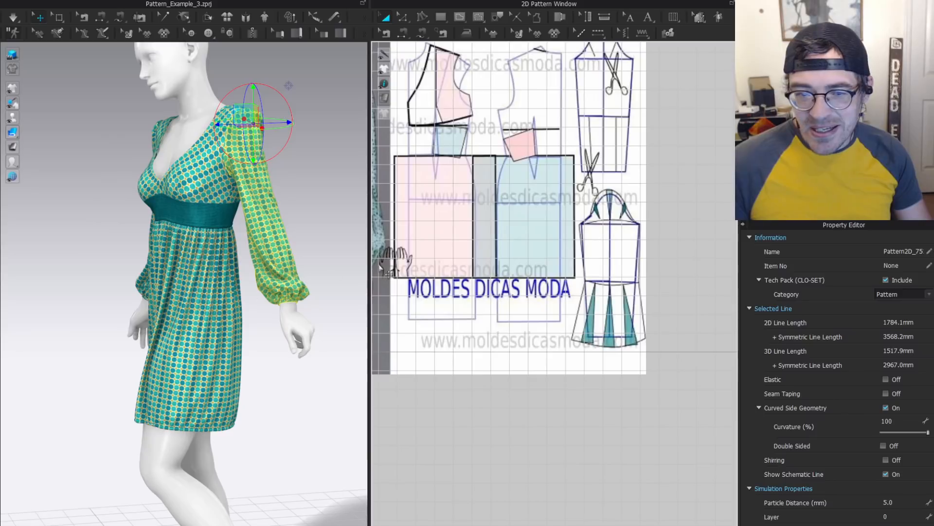
right_drag(516, 219, 636, 243)
scroll(545, 309, down, 3)
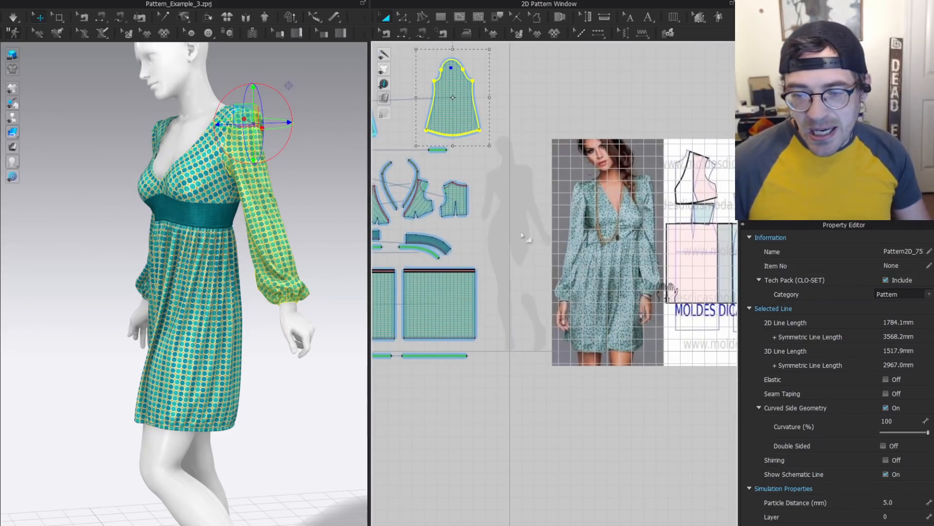
scroll(461, 190, up, 2)
scroll(462, 187, down, 2)
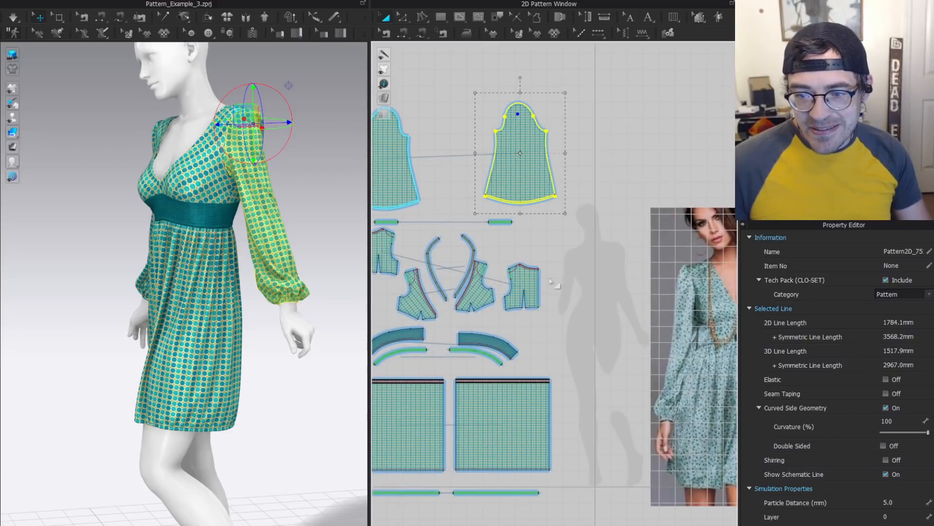
right_drag(661, 282, 662, 239)
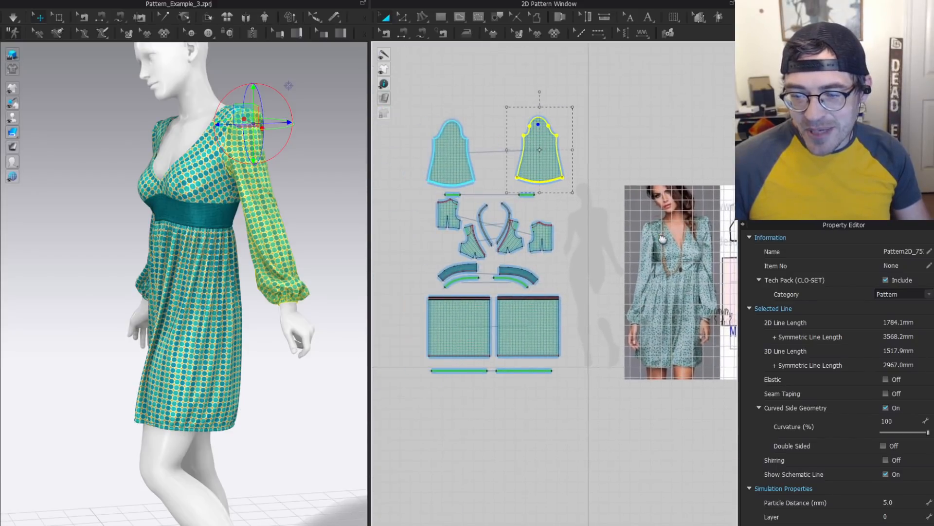
right_drag(618, 282, 701, 312)
scroll(591, 203, up, 2)
right_drag(591, 204, 444, 235)
middle_drag(444, 236, 512, 248)
right_drag(330, 253, 344, 231)
scroll(344, 232, up, 2)
middle_drag(344, 232, 338, 240)
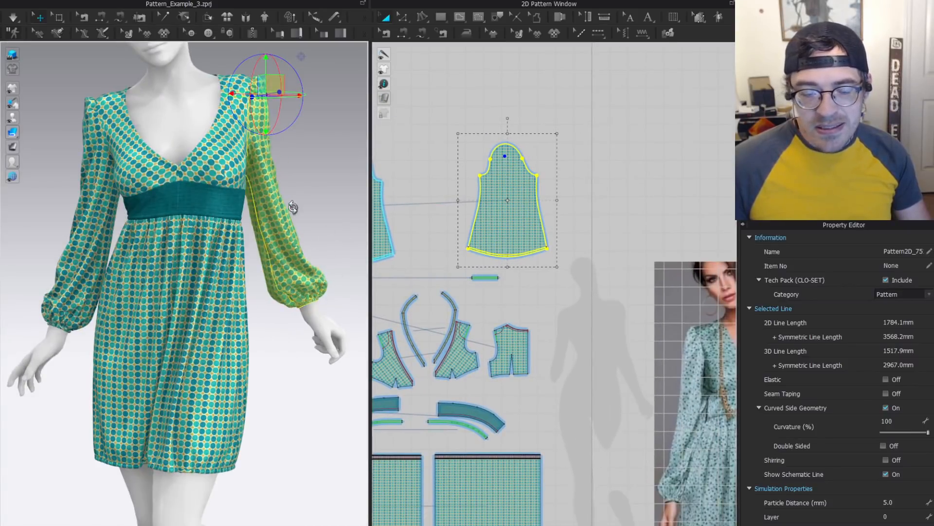
Inspect the green dress's gathered sleeve on the avatar, and review its full set of flat pattern pieces beside the reference photo.
right_drag(292, 202, 282, 303)
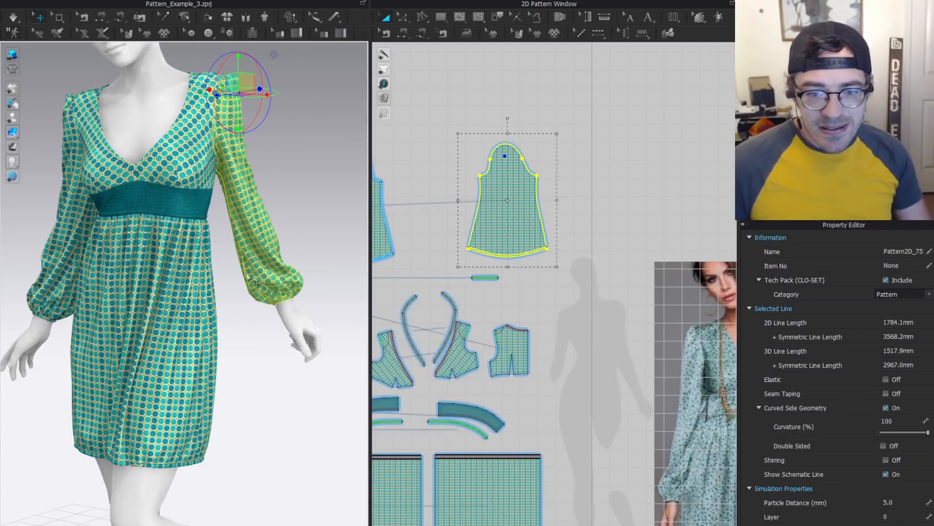
scroll(312, 226, up, 4)
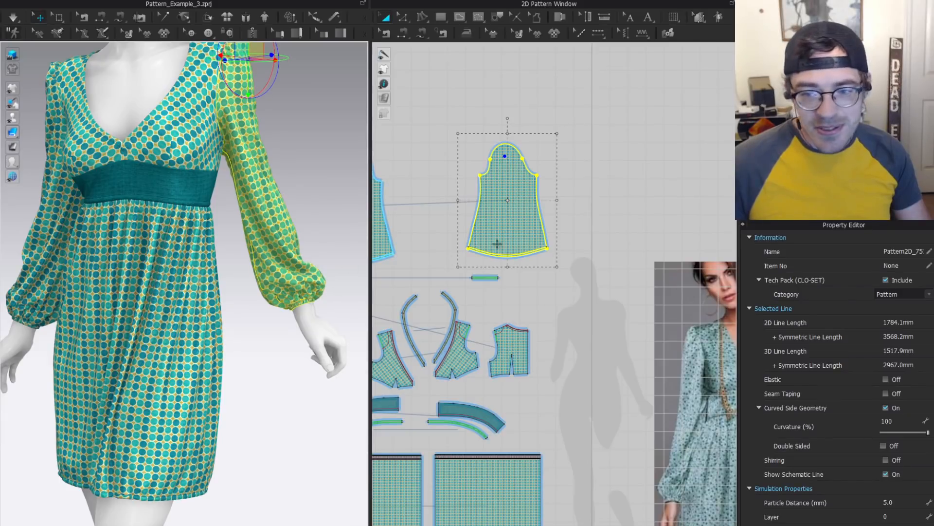
scroll(517, 251, down, 4)
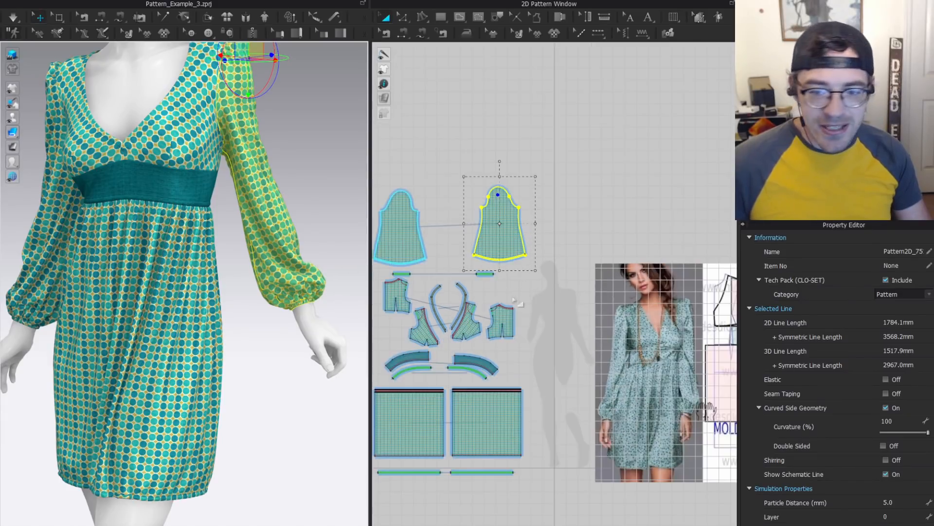
scroll(333, 236, down, 3)
scroll(477, 296, down, 1)
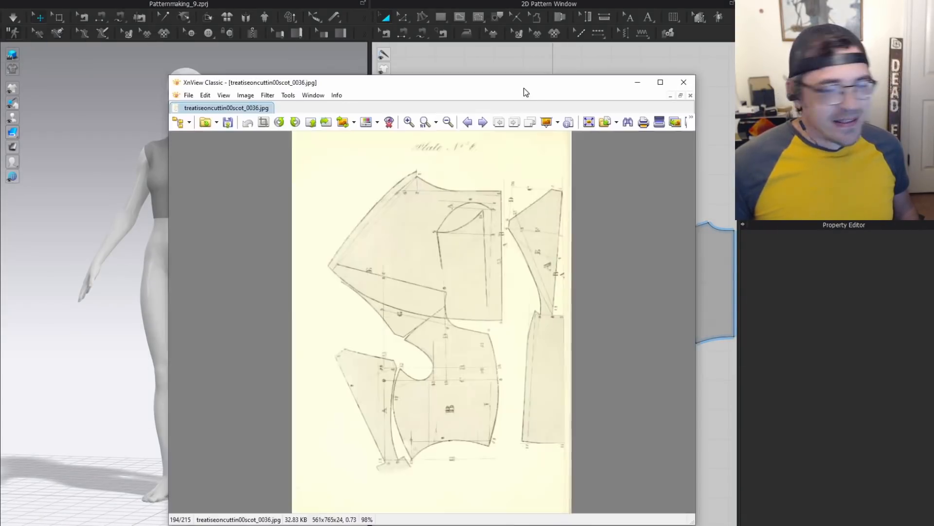
Examine the historical pattern drafts in XnView: the treatise plate, the overlapping jacket body and sleeve layout, and the caped dress sheet.
drag(523, 88, 535, 53)
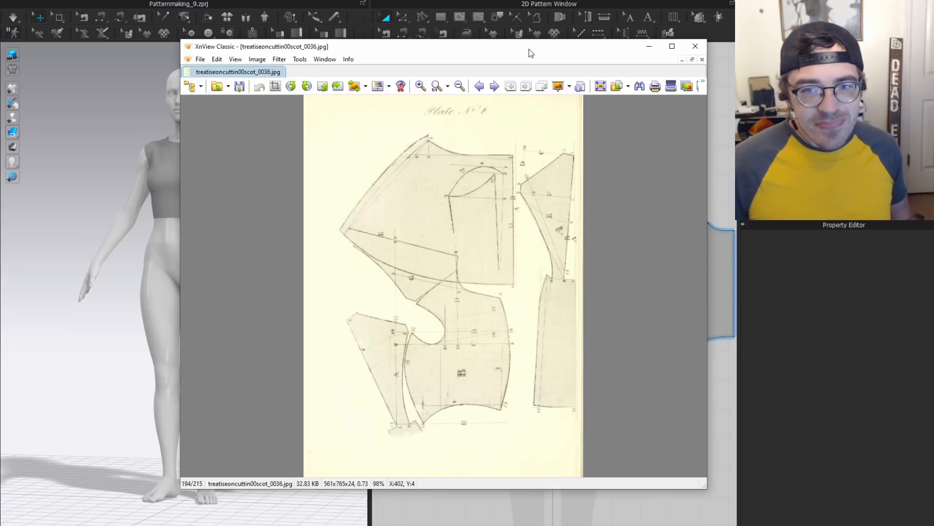
drag(530, 52, 0, 64)
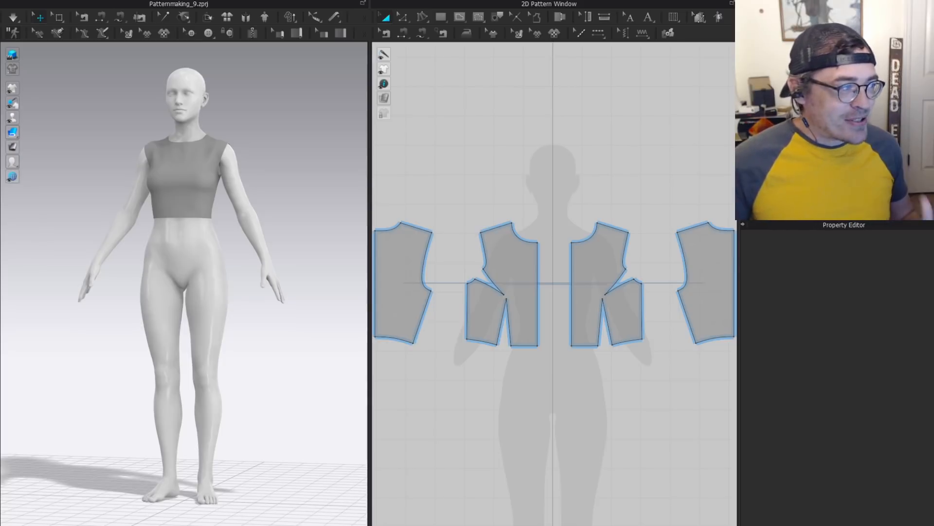
key(alt+Tab)
drag(298, 63, 379, 47)
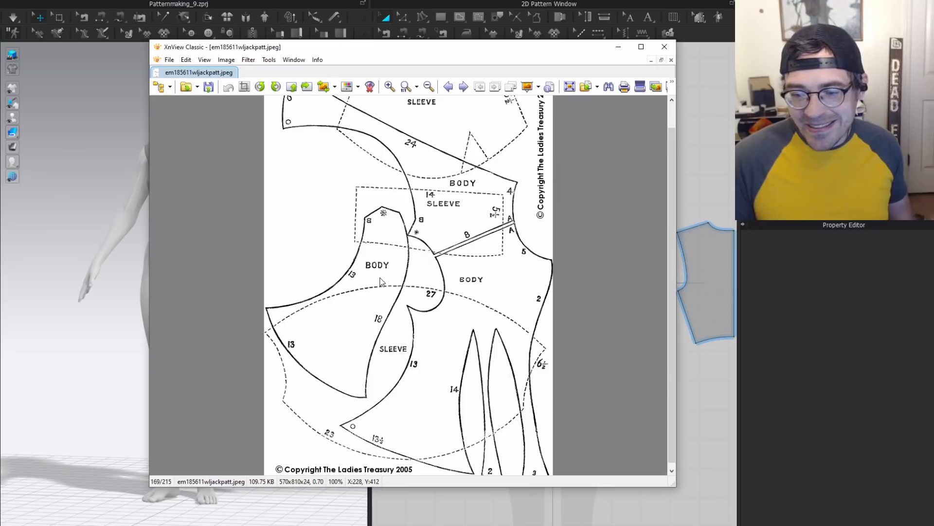
ctrl+scroll(438, 301, down, 3)
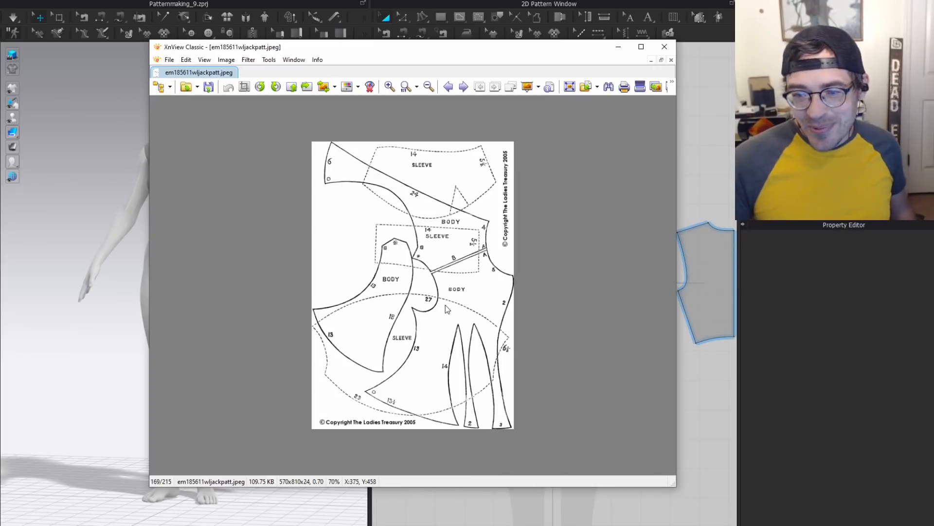
click(664, 47)
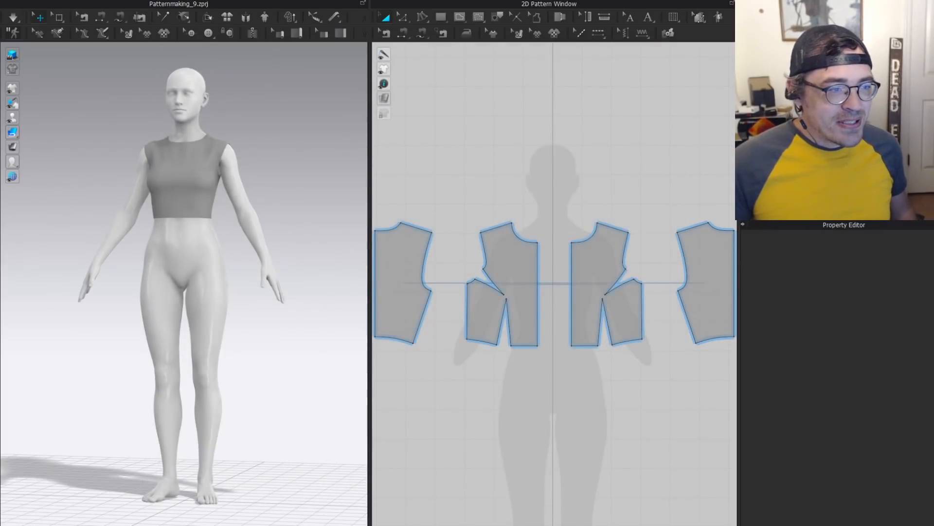
drag(0, 68, 474, 54)
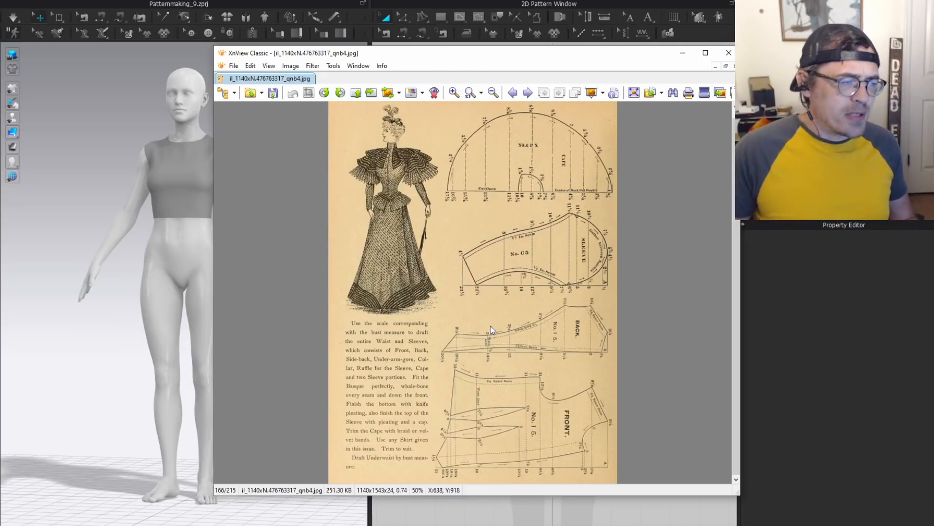
drag(590, 56, 0, 30)
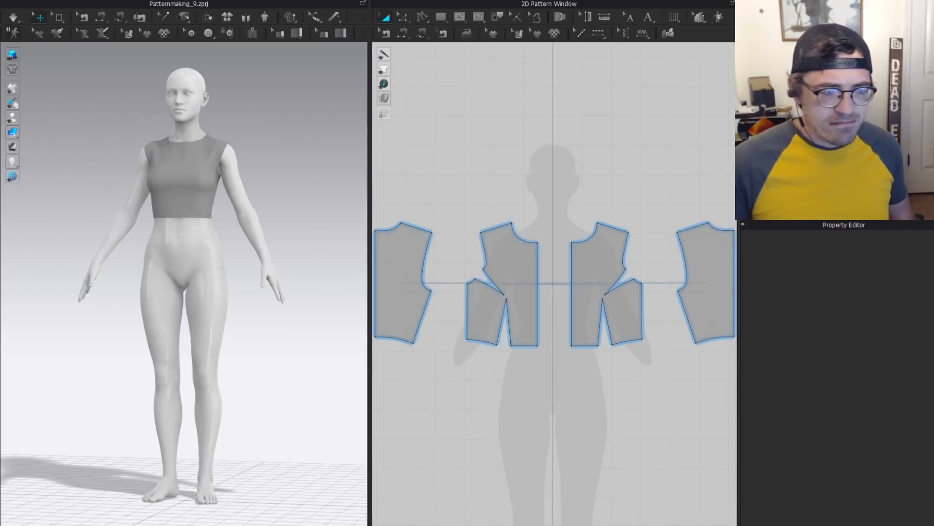